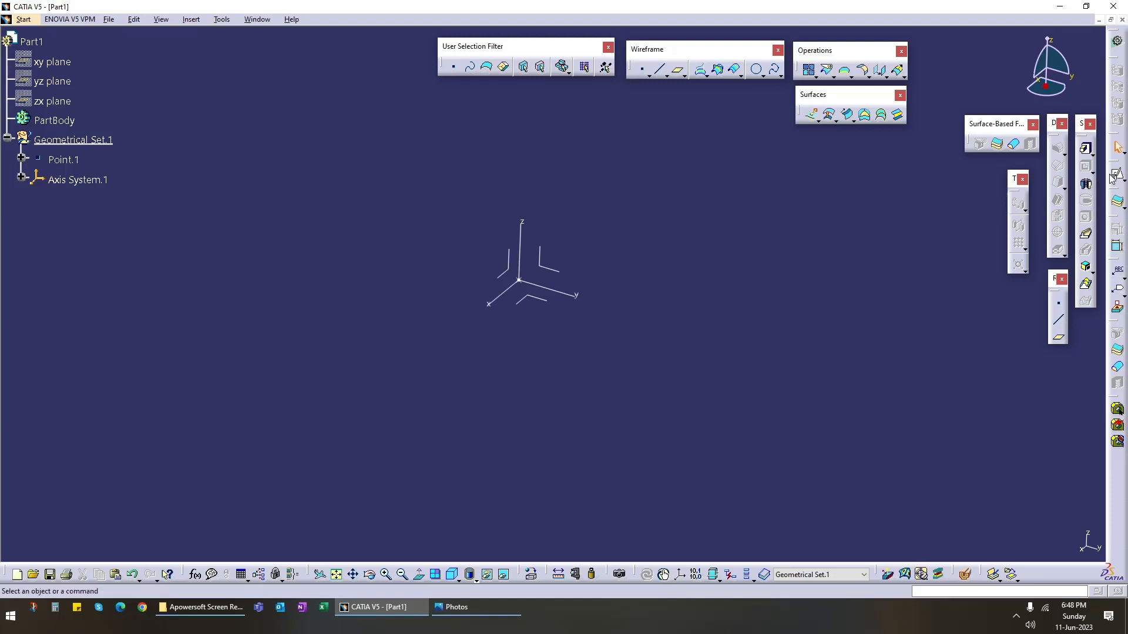
Step: Create a positioned sketch on the axis system's XY plane
left_click(1086, 184)
left_click(537, 308)
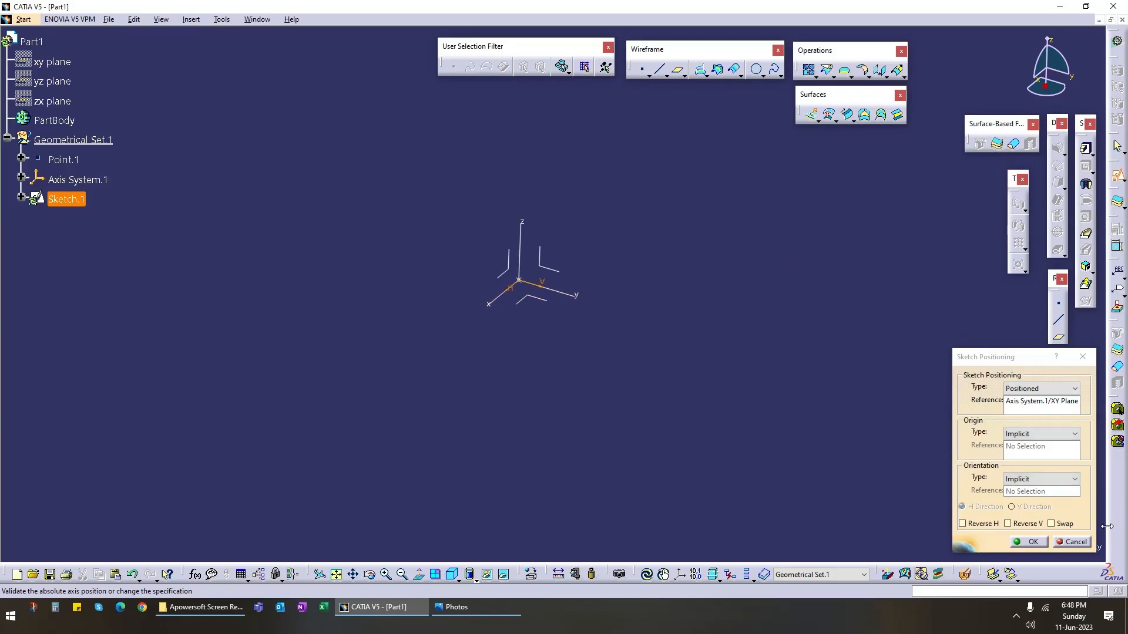
left_click(1028, 541)
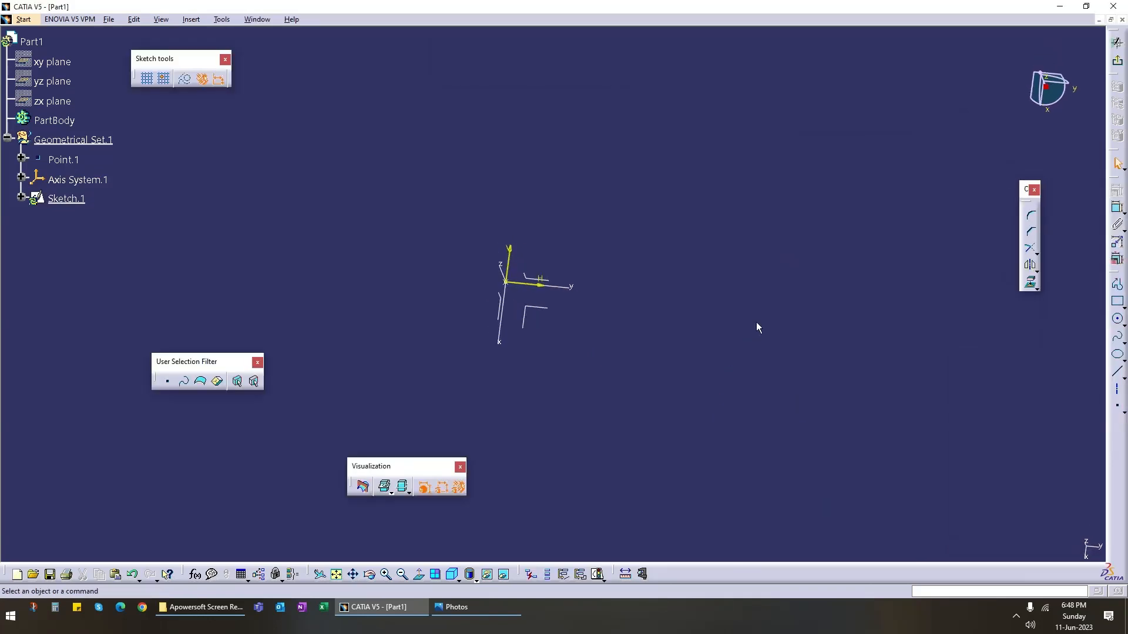
Step: Sketch a rectangle about 70 mm wide and 71 mm high beside the V axis, spanning the H axis
left_click(1118, 301)
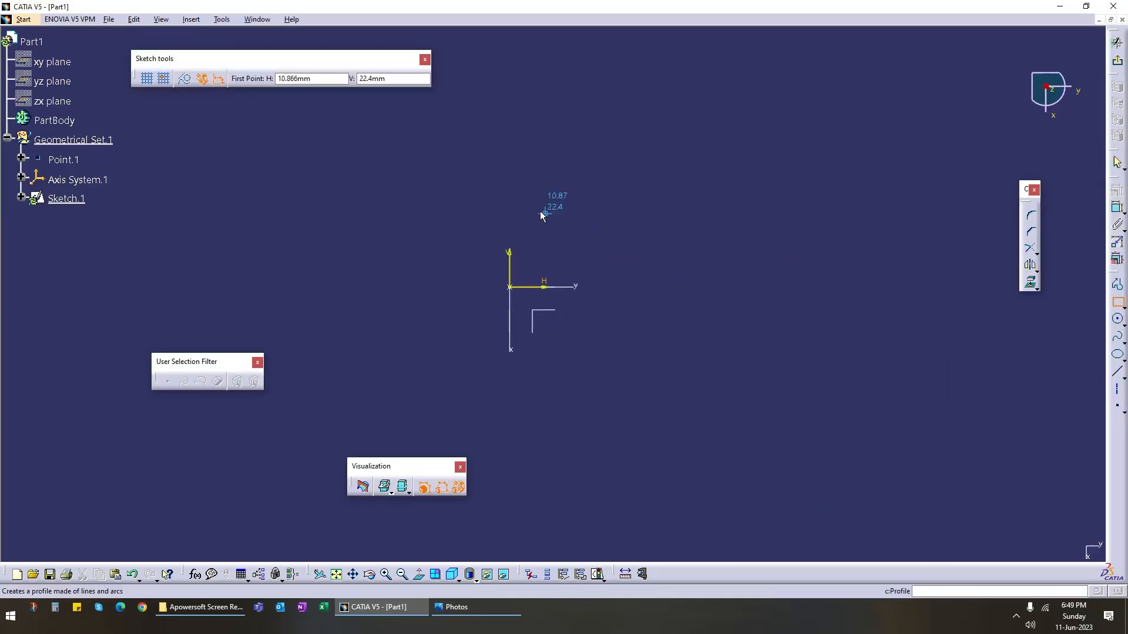
left_click(533, 182)
left_click(764, 416)
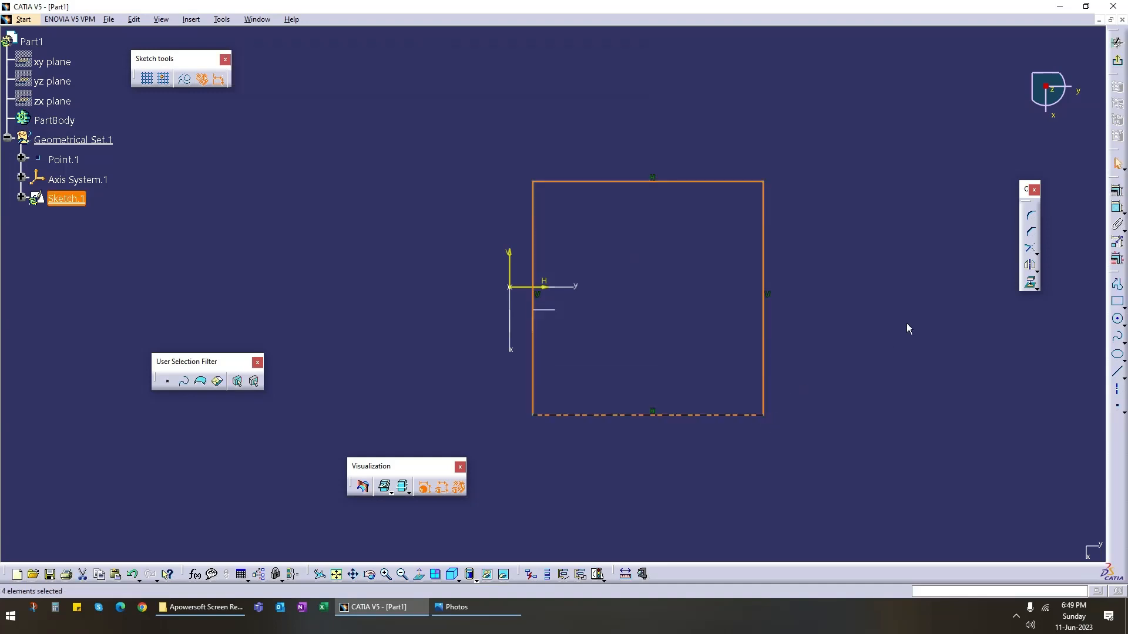
Step: Make the rectangle's side nearest the origin coincident with the V axis
left_click(1118, 209)
left_click(533, 219)
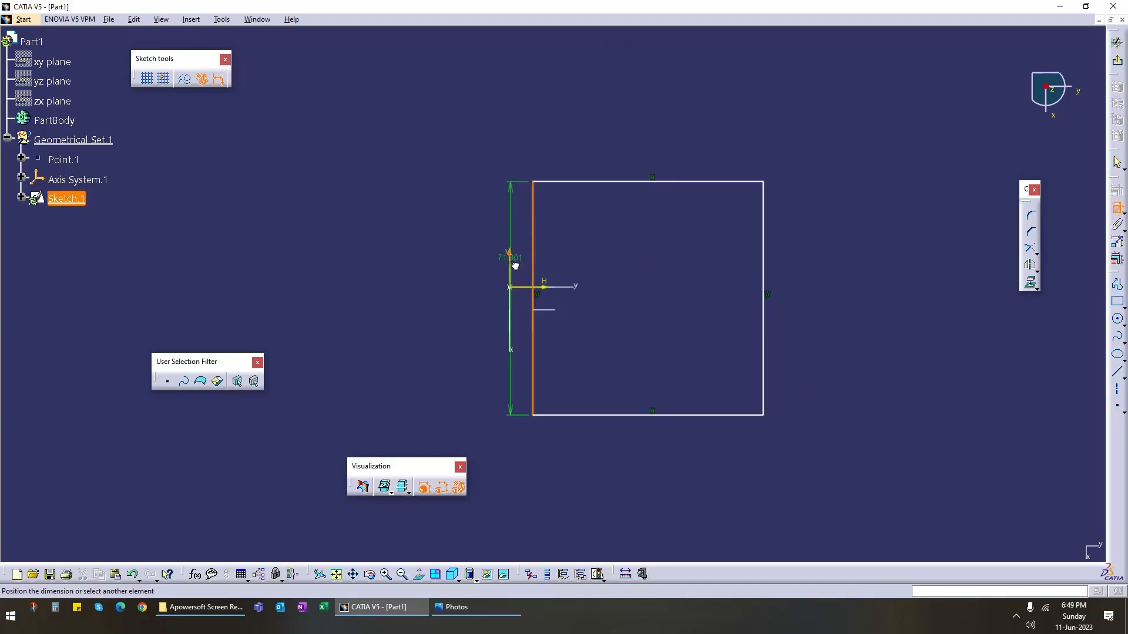
left_click(510, 262)
right_click(434, 261)
left_click(469, 328)
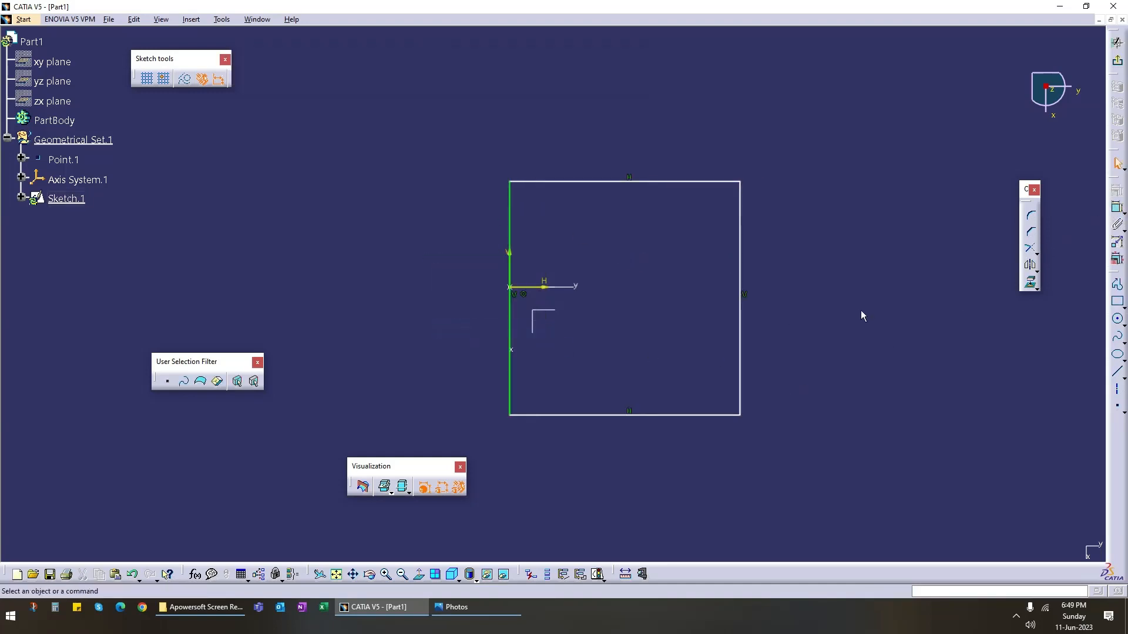
Step: Dimension the distance between the H axis and the rectangle's upper edge and set it to 30 mm
left_click(1118, 210)
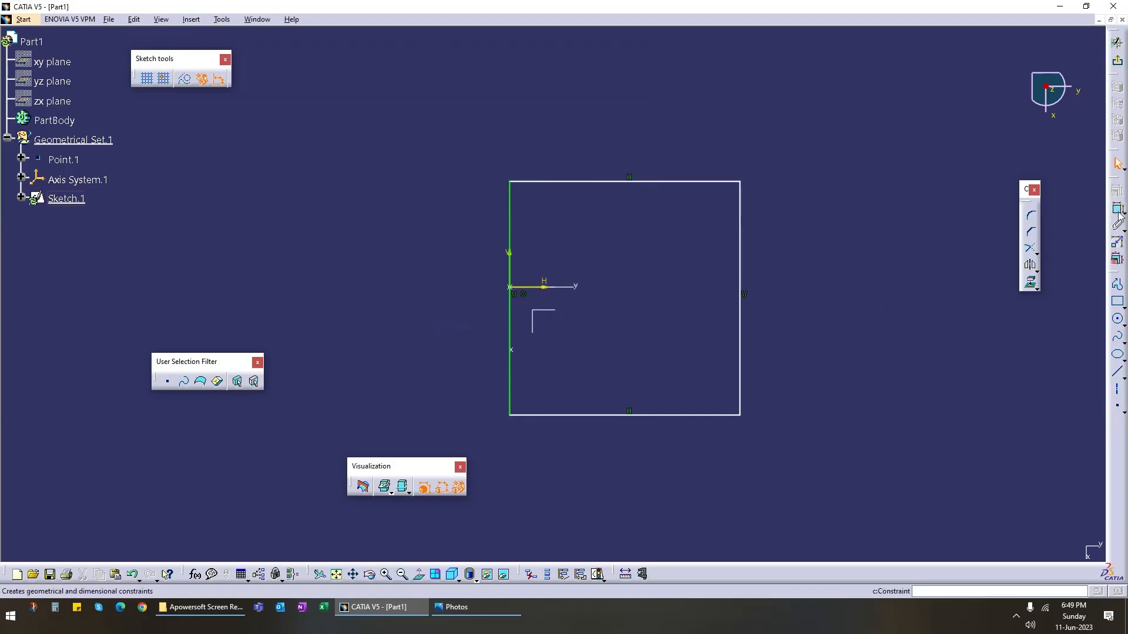
left_click(551, 285)
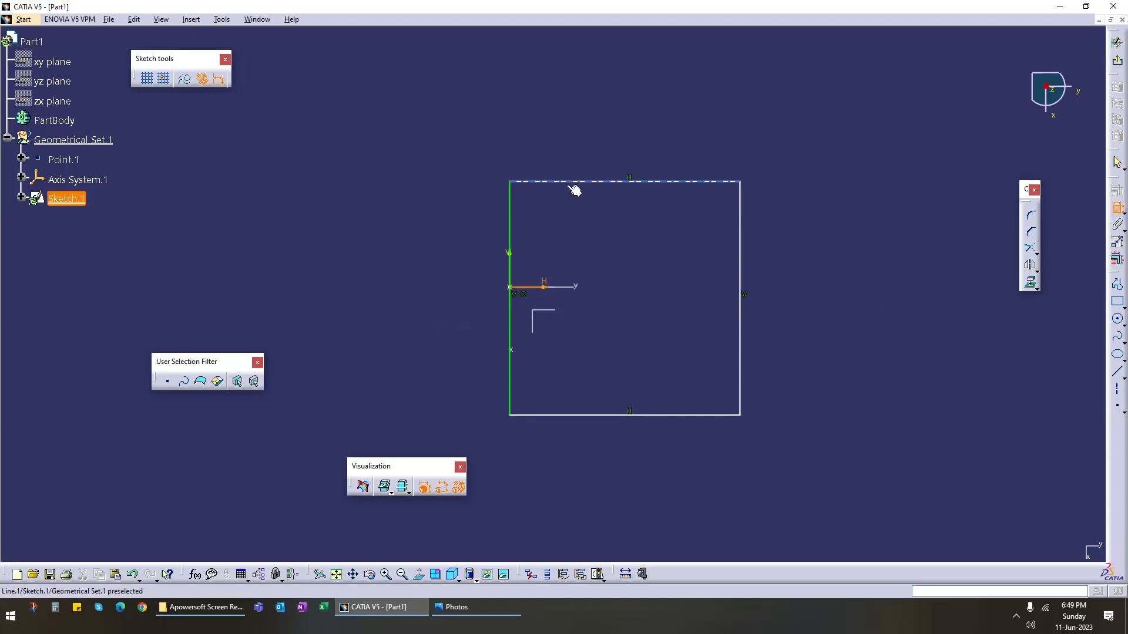
left_click(574, 182)
left_click(437, 245)
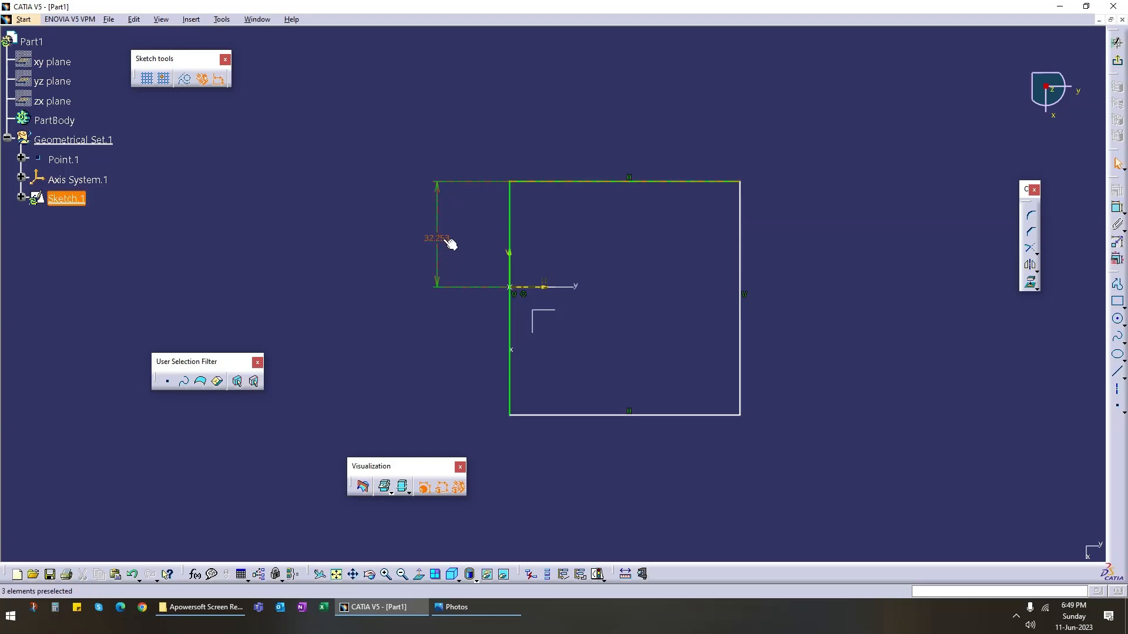
double_click(445, 241)
type("30")
key("Return")
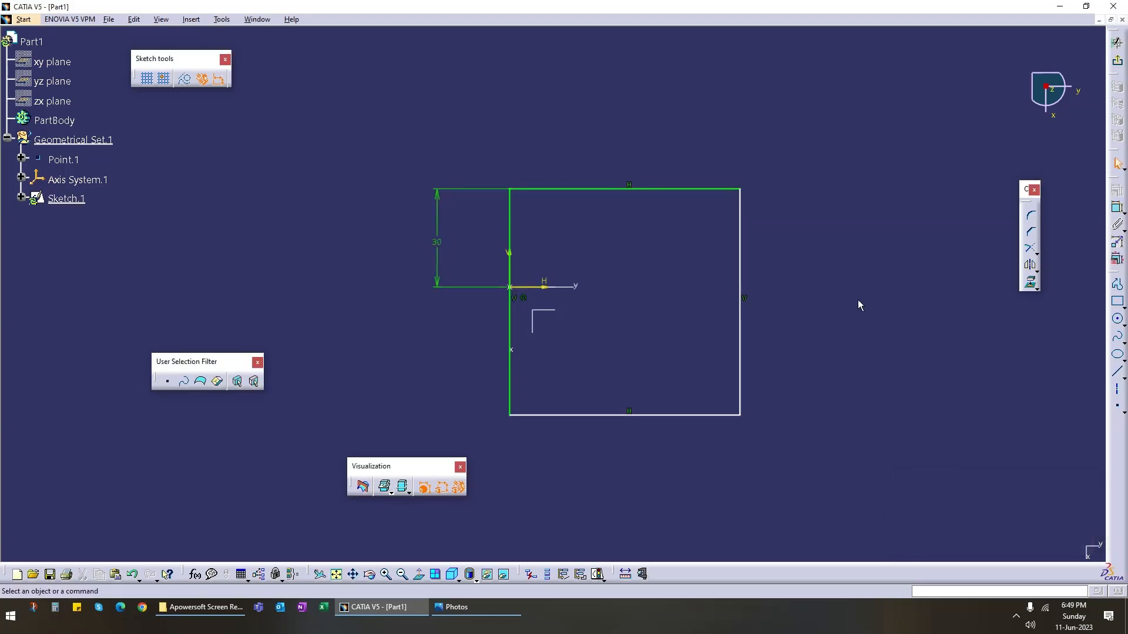
Step: Dimension the rectangle's side along the V axis and set its length to 60 mm
left_click(1117, 208)
left_click(509, 234)
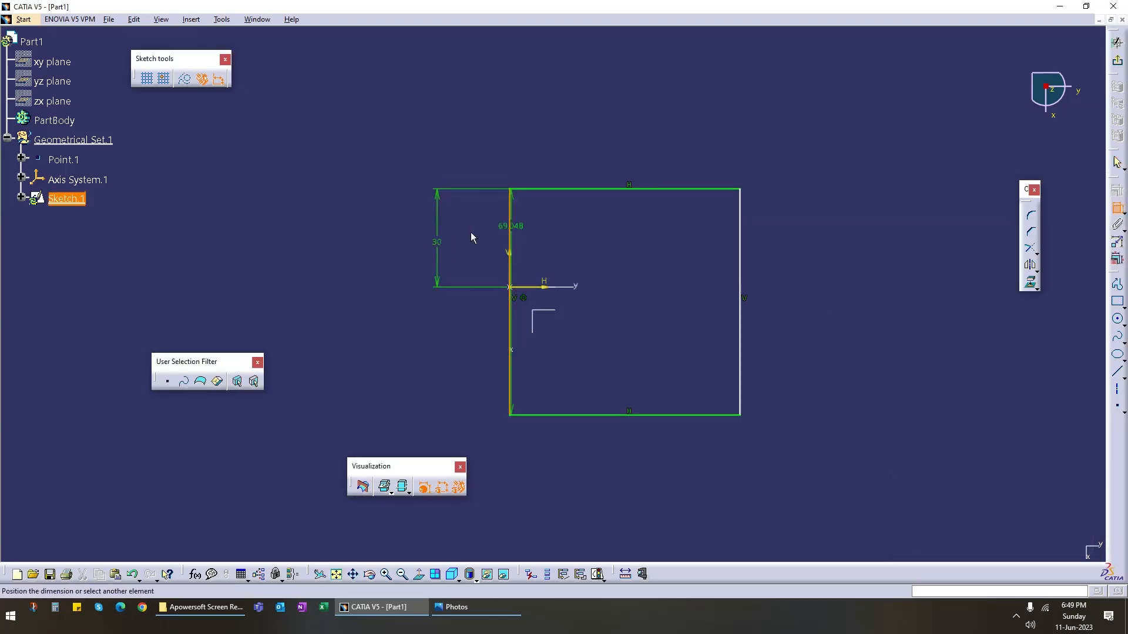
left_click(375, 285)
double_click(381, 275)
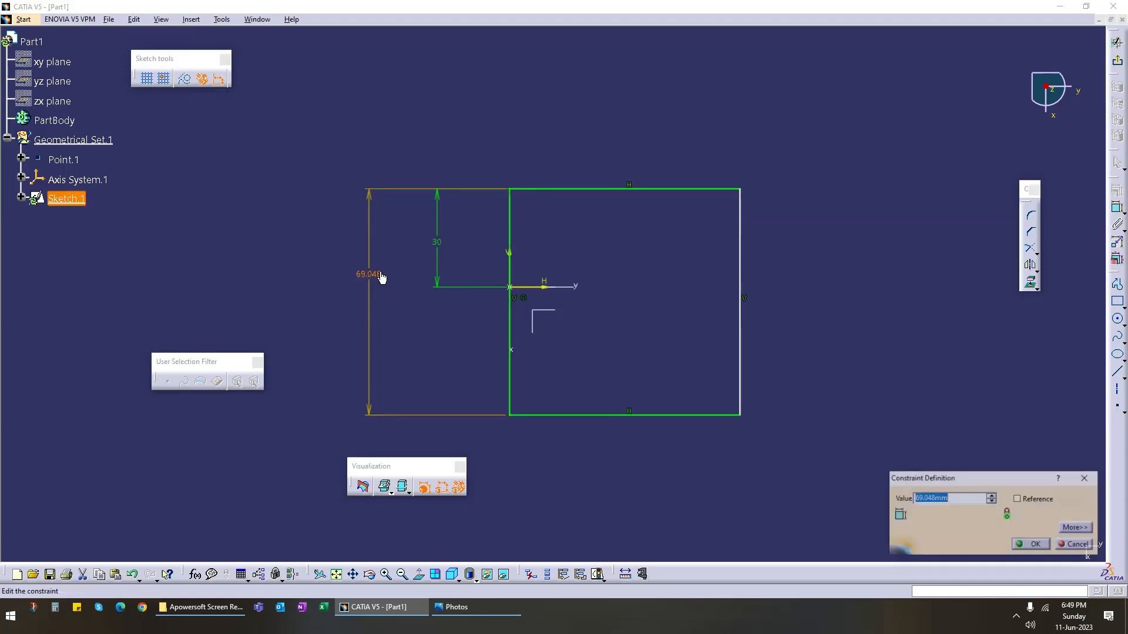
type("60")
key("Return")
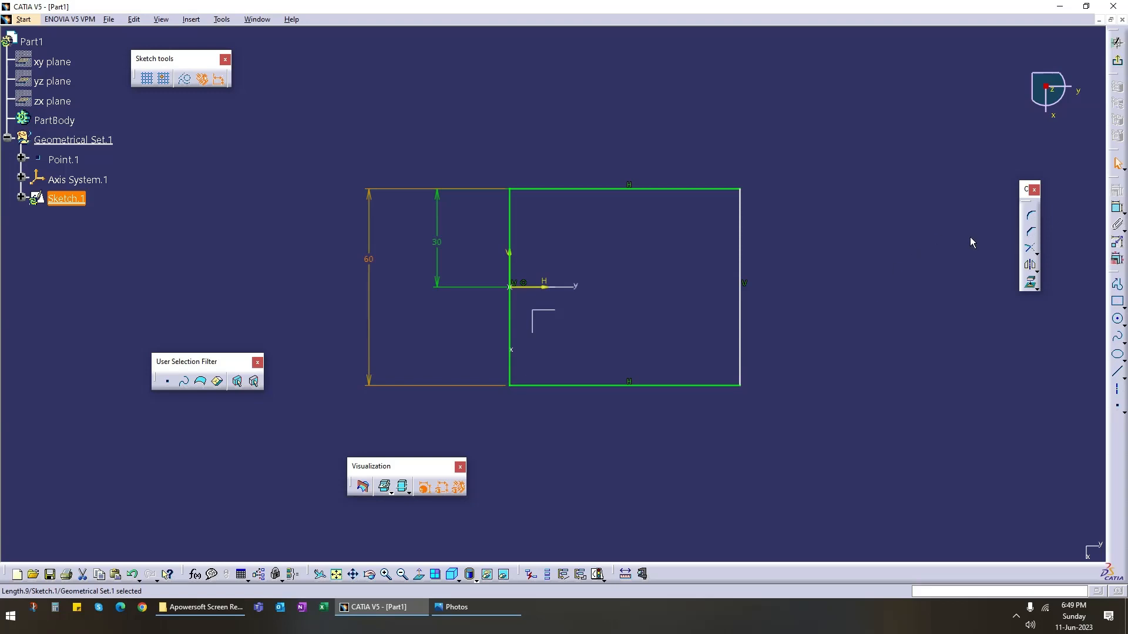
Step: Dimension the rectangle's upper edge, set its length to 110 mm and exit the sketch
left_click(1118, 209)
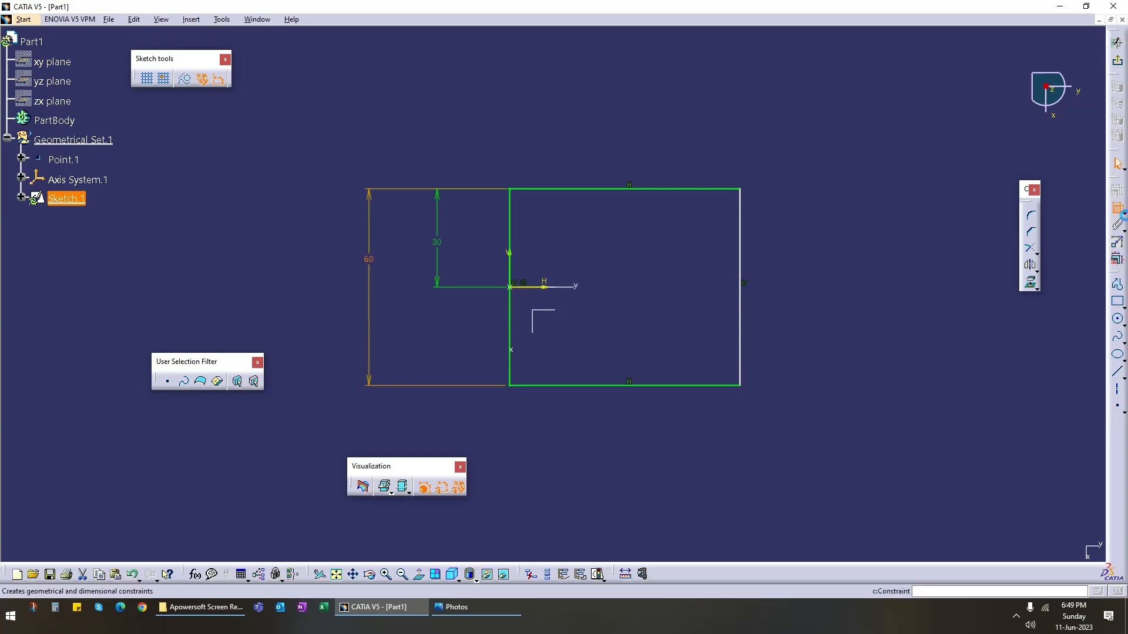
left_click(609, 189)
left_click(615, 143)
double_click(611, 142)
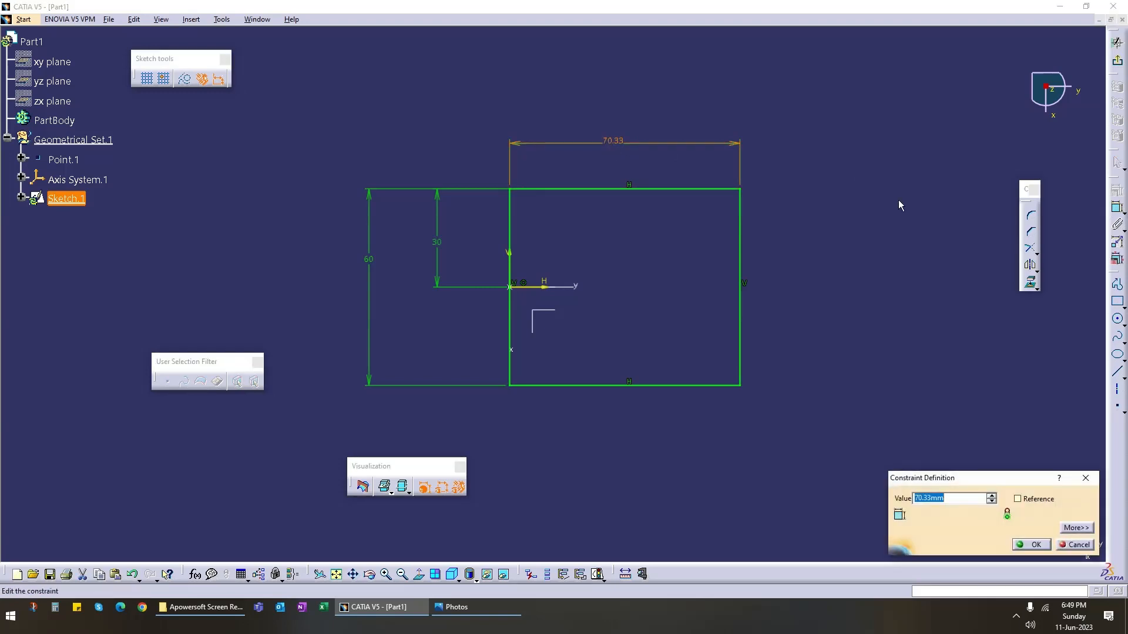
type("110")
key("Return")
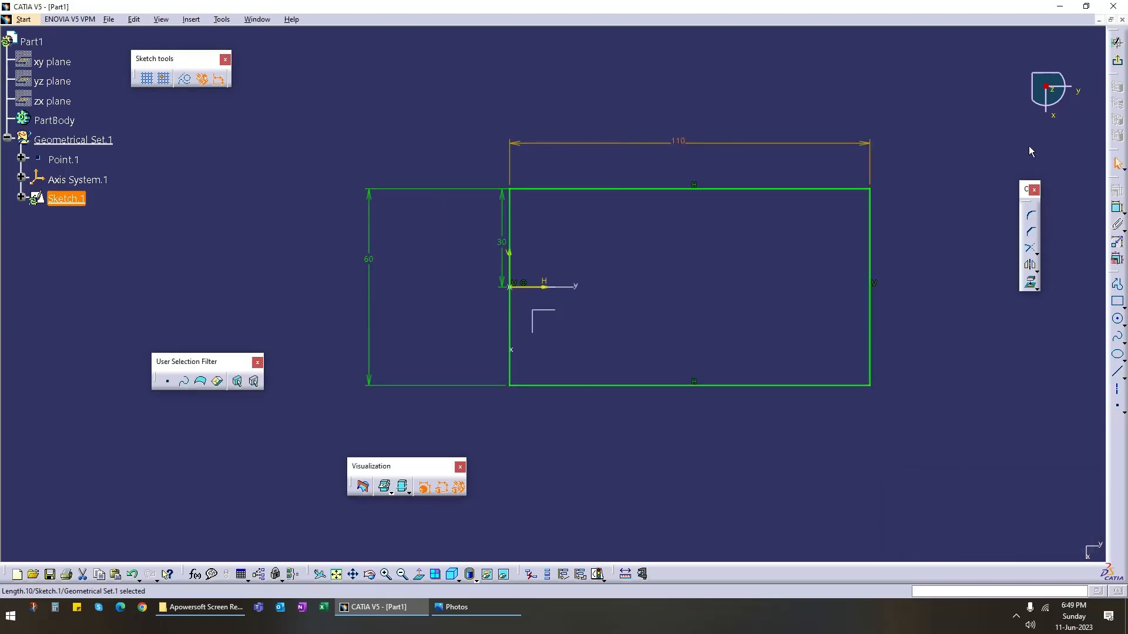
left_click(1118, 60)
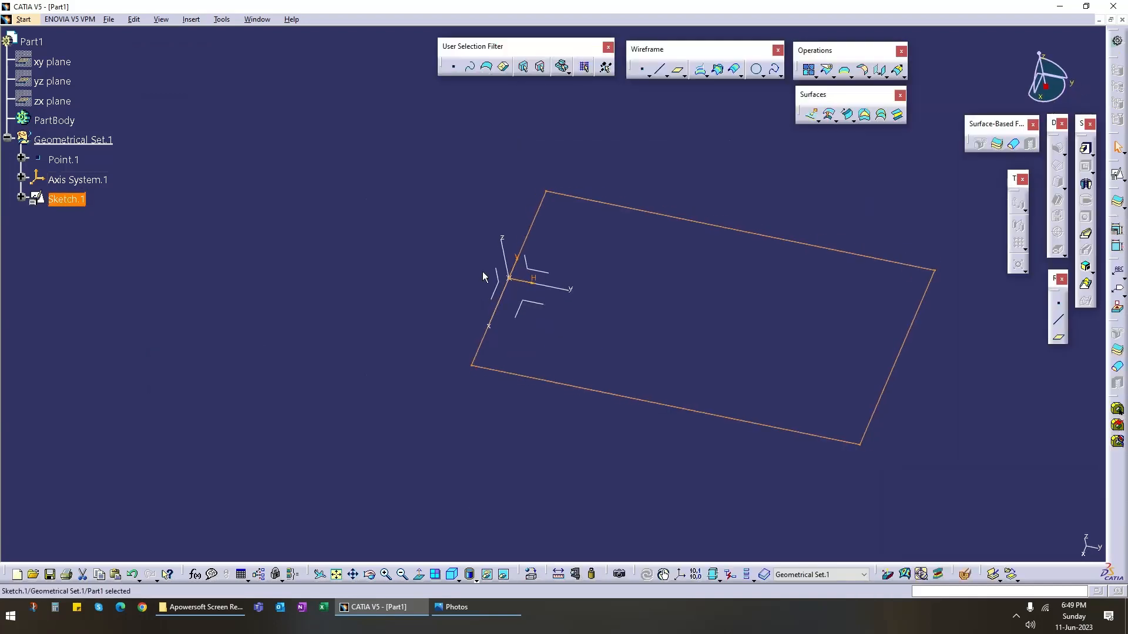
middle_click_drag(634, 328, 549, 365)
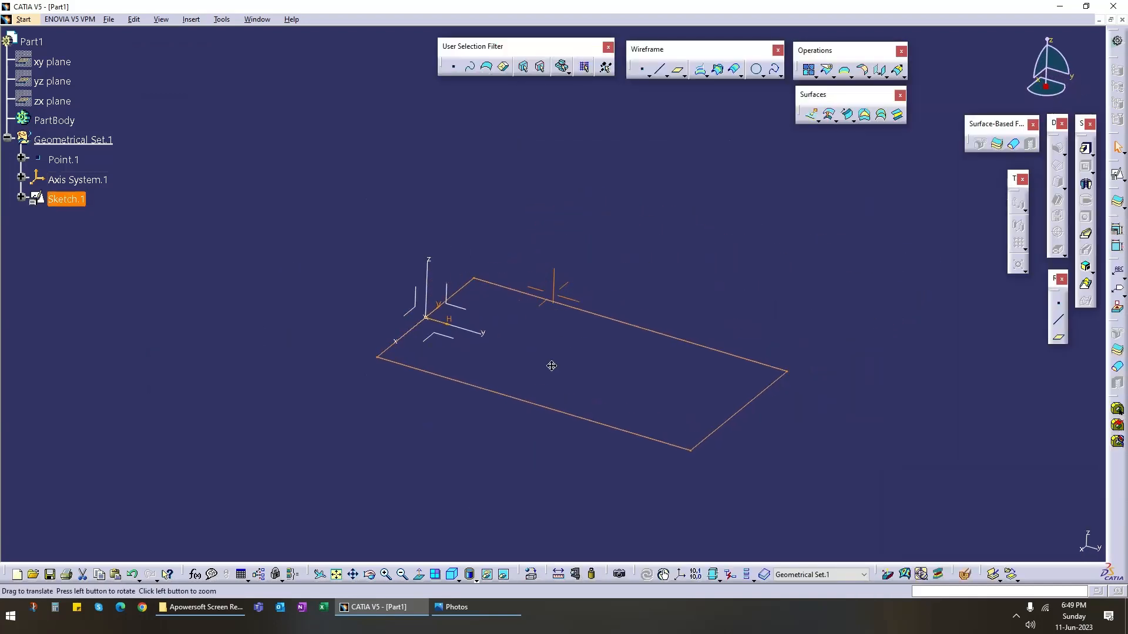
left_click(659, 259)
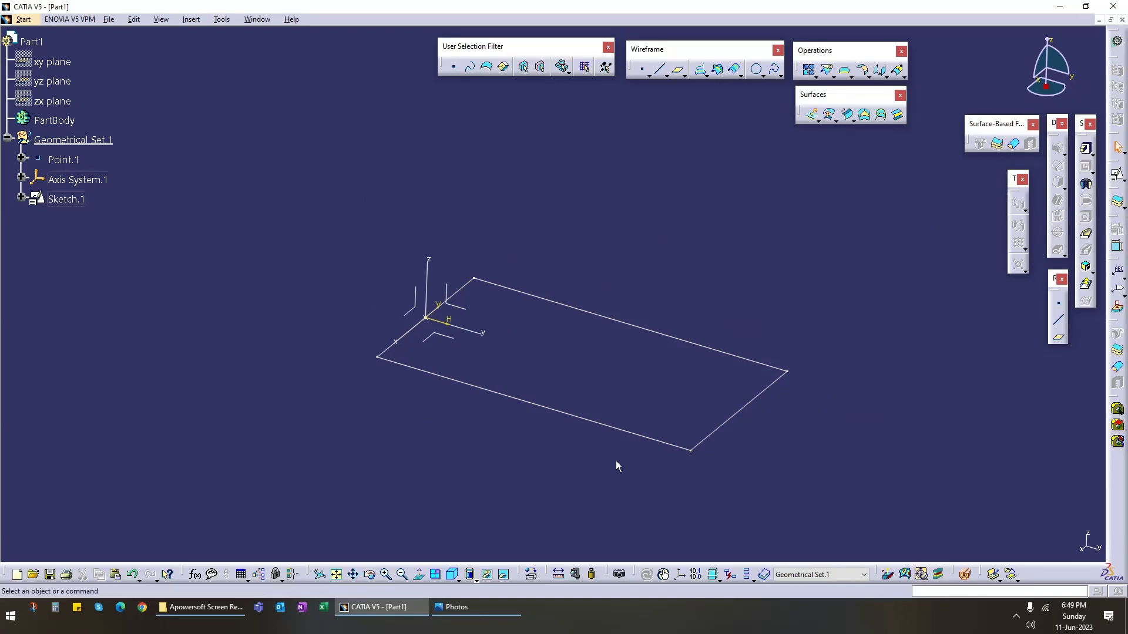
Step: Create a positioned sketch on the axis system's ZX plane with the H and V directions swapped, H pointing along X
left_click(1118, 174)
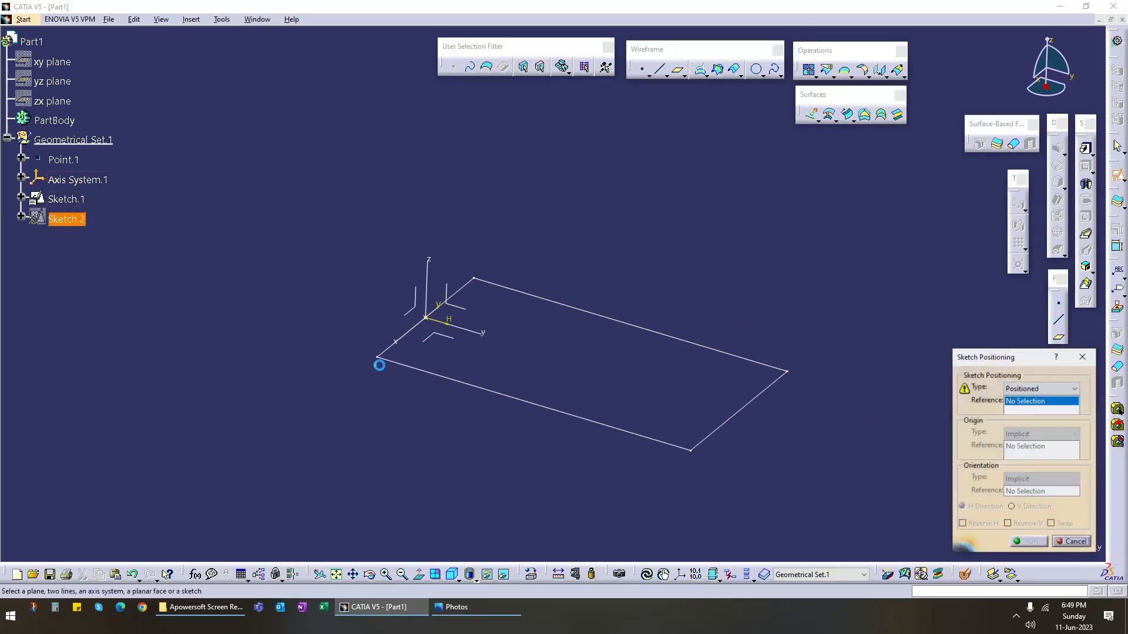
mouse_move(559, 374)
middle_mouse_down()
mouse_move(524, 423)
mouse_move(478, 398)
mouse_move(548, 390)
middle_mouse_up()
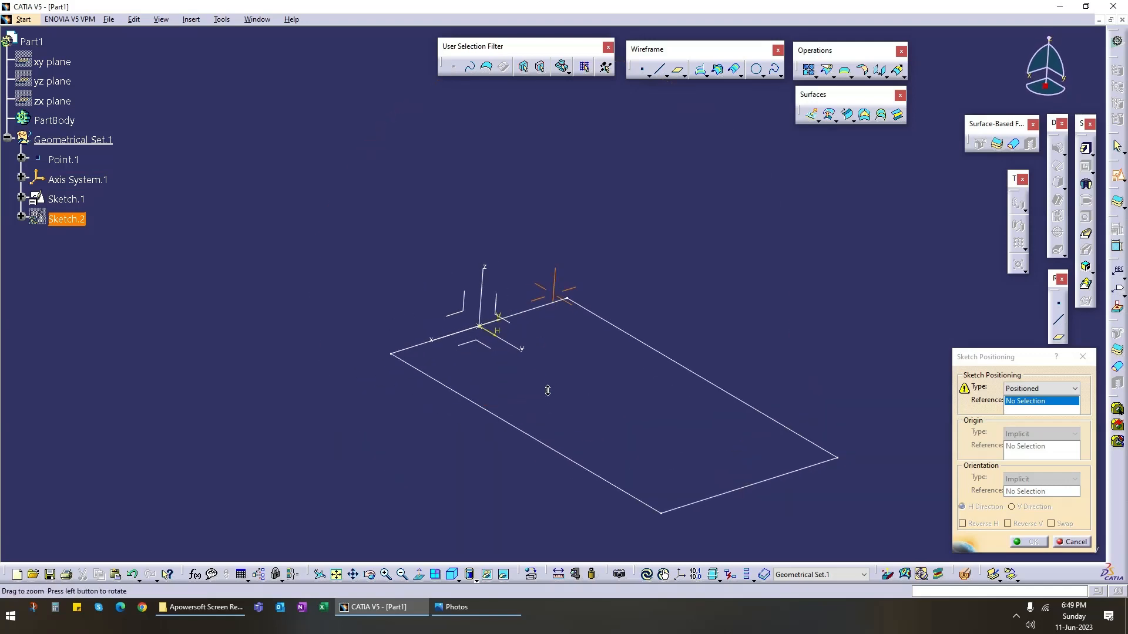
left_click(463, 325)
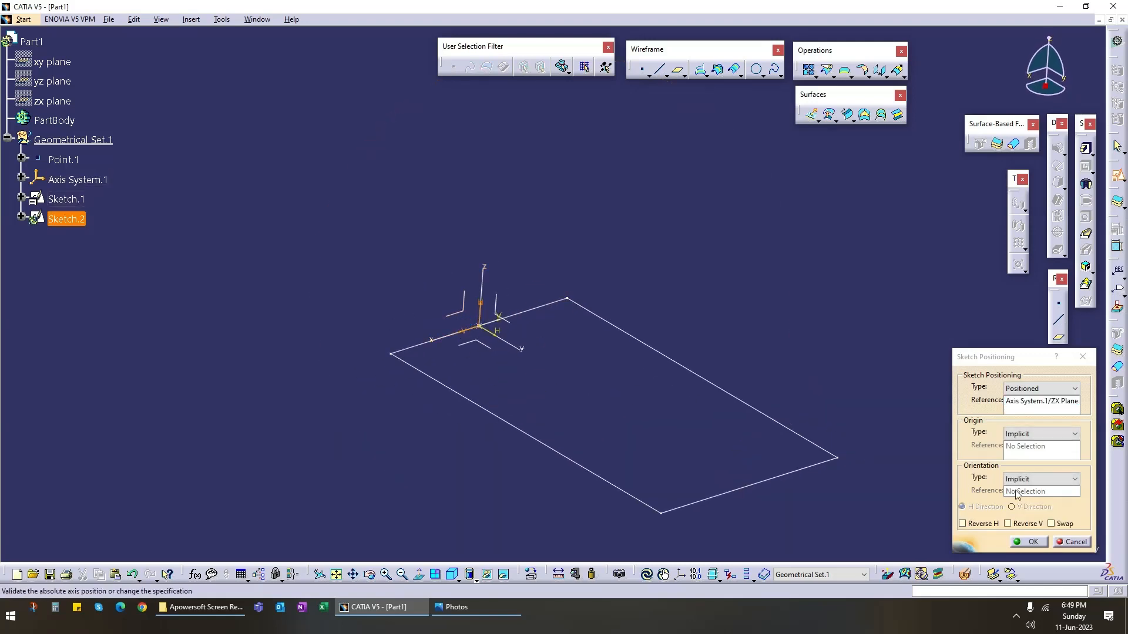
left_click(1051, 524)
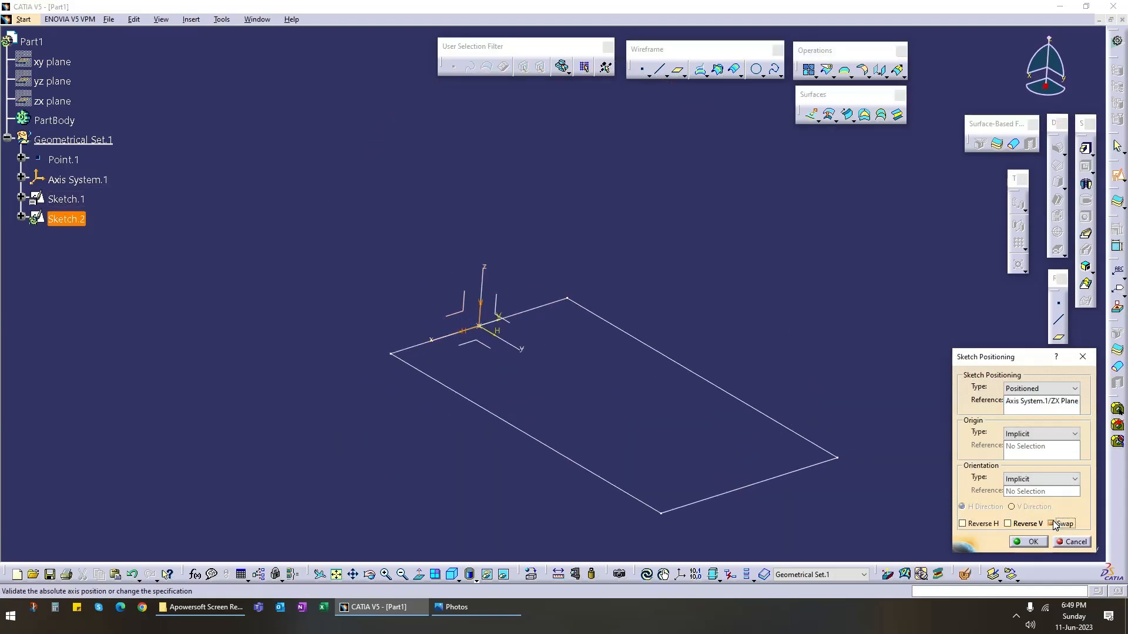
left_click(989, 524)
left_click(1028, 541)
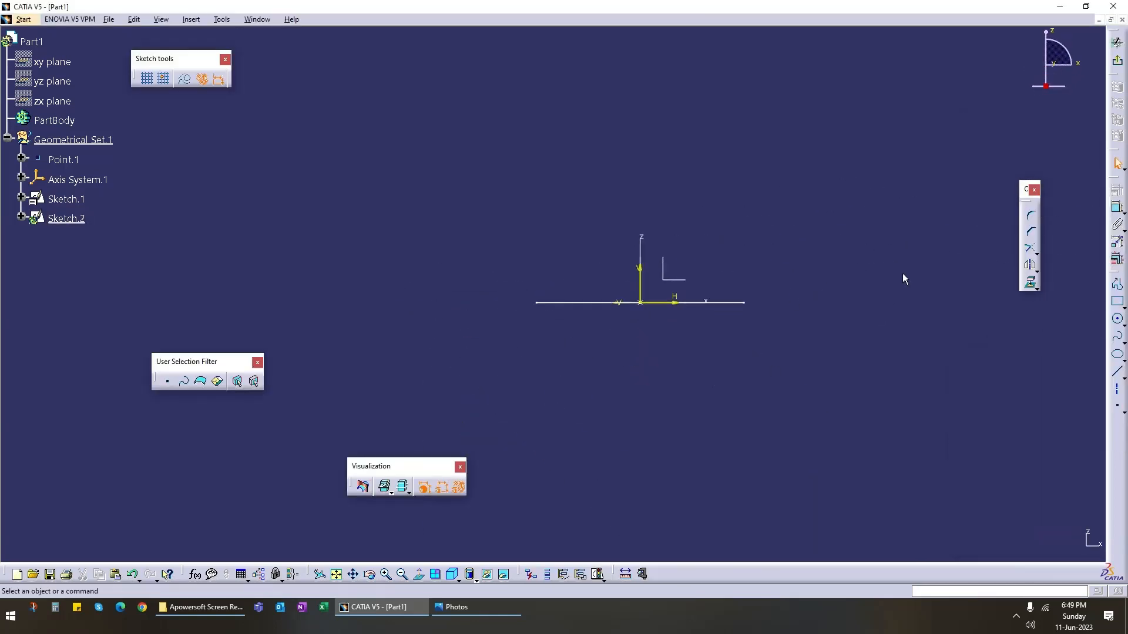
Step: Sketch a wide rectangle about 12 mm above the H axis, spanning the V axis
left_click(1118, 301)
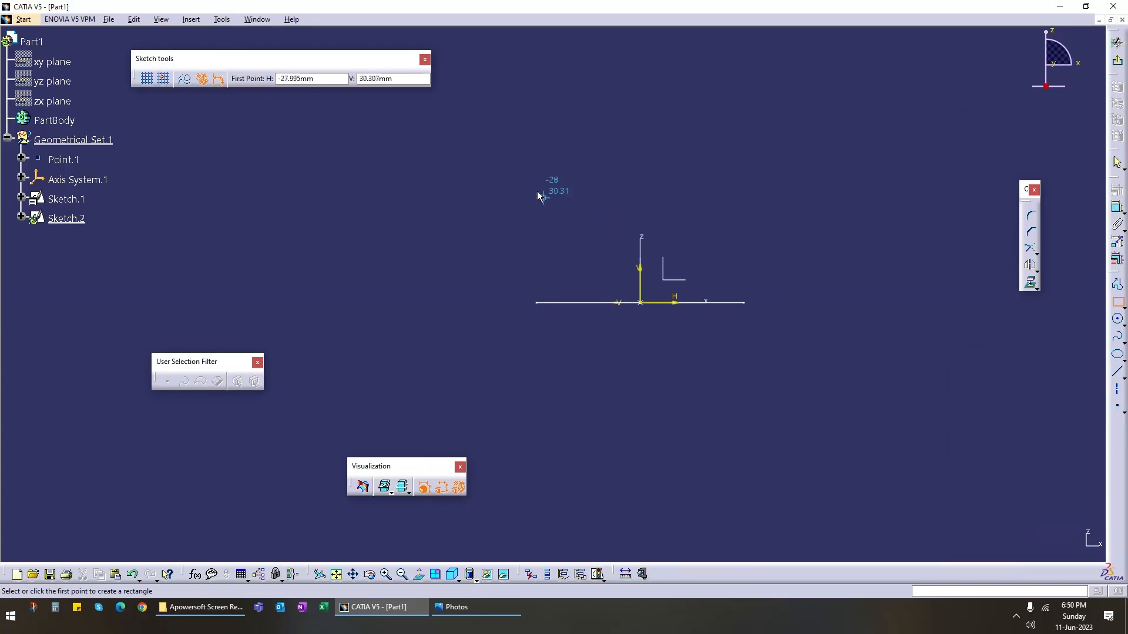
left_click(523, 179)
left_click(753, 261)
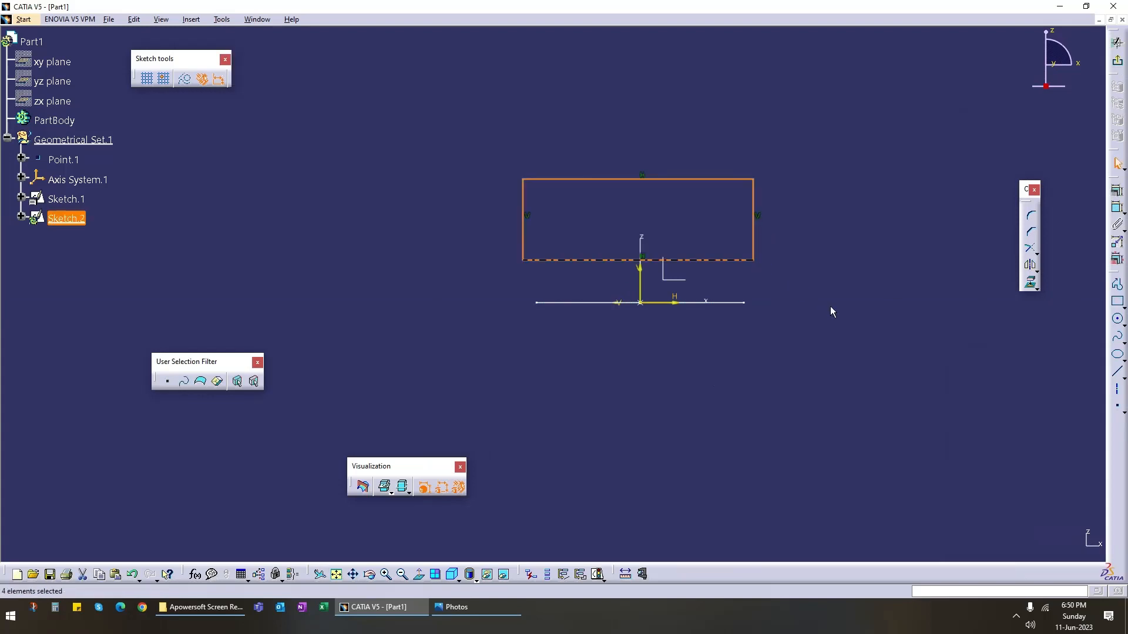
left_click(831, 307)
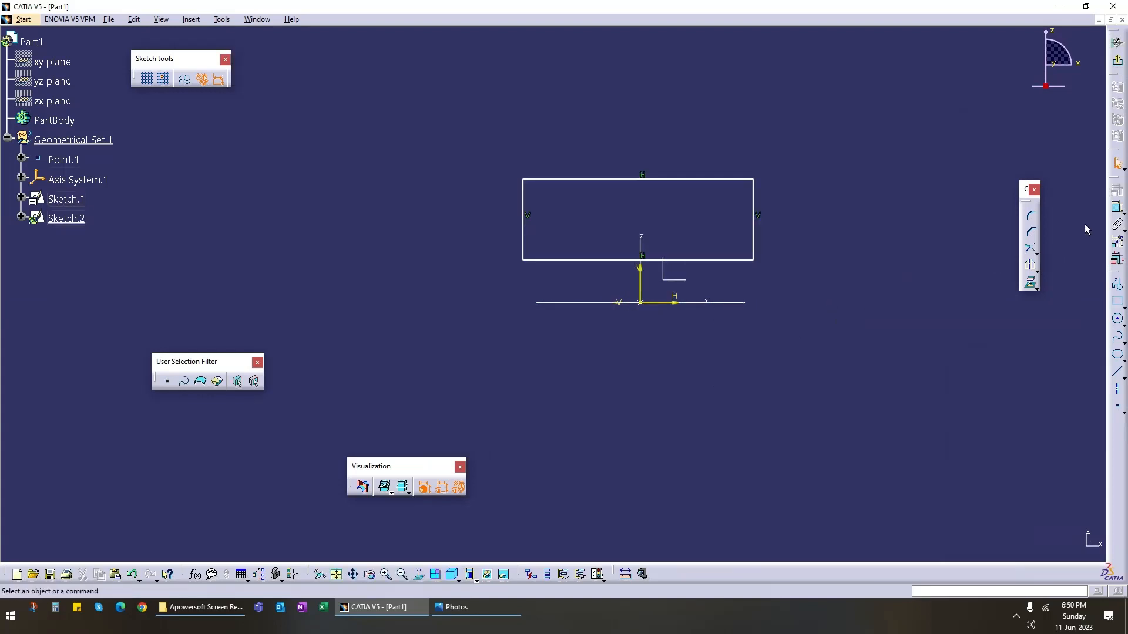
left_click(1117, 302)
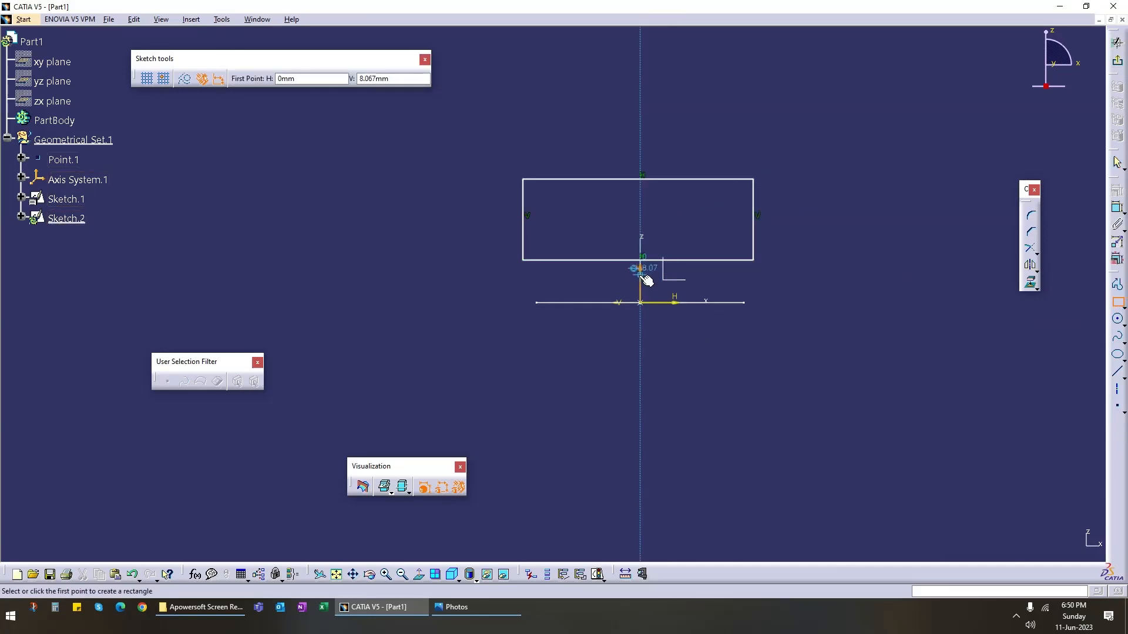
middle_click_drag(634, 342, 633, 347)
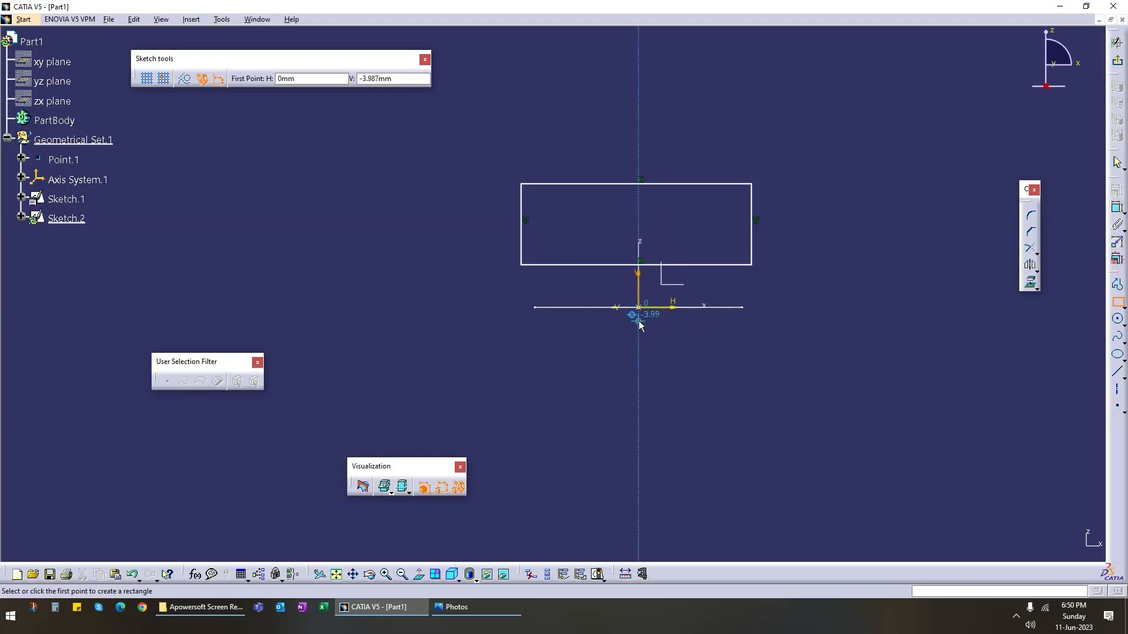
right_click(80, 181)
key("h")
right_click(68, 204)
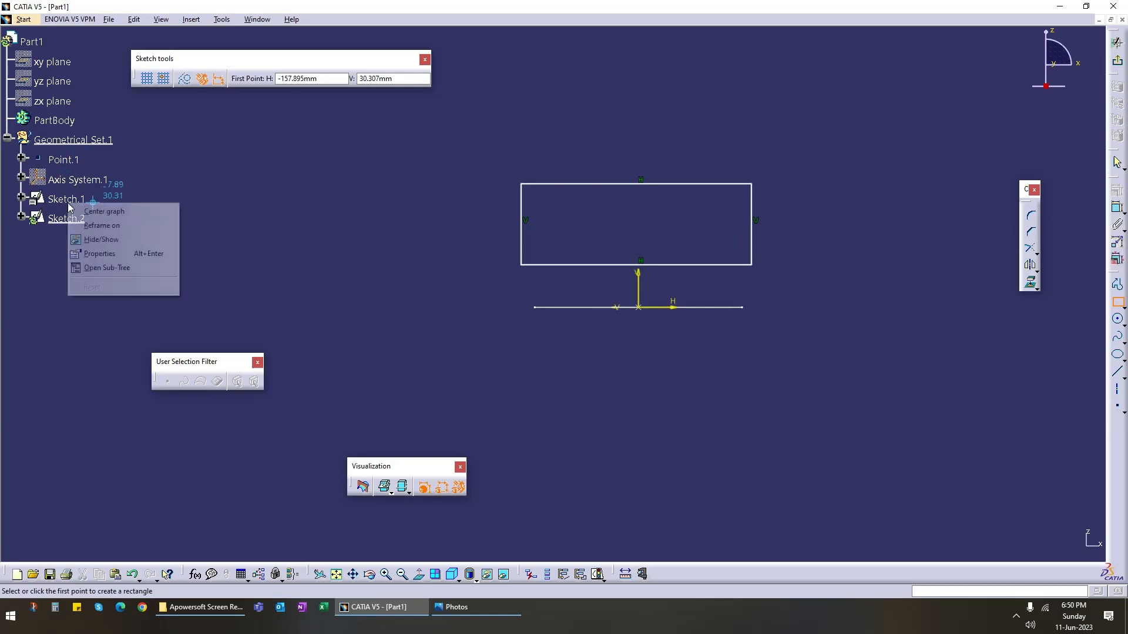
key("h")
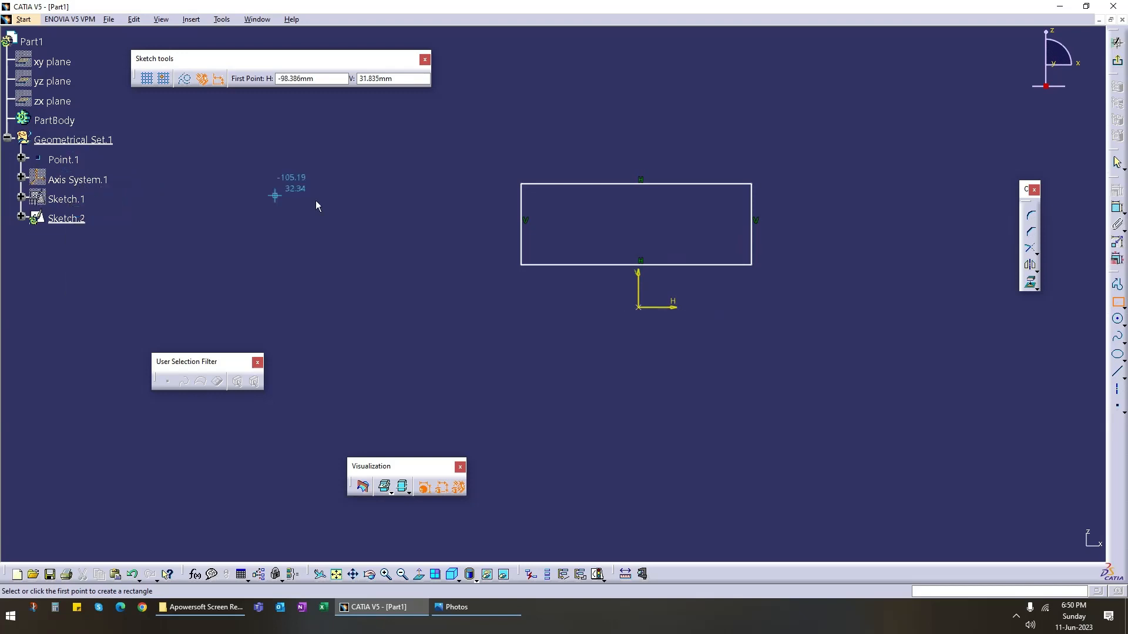
left_click(638, 306)
key("Escape")
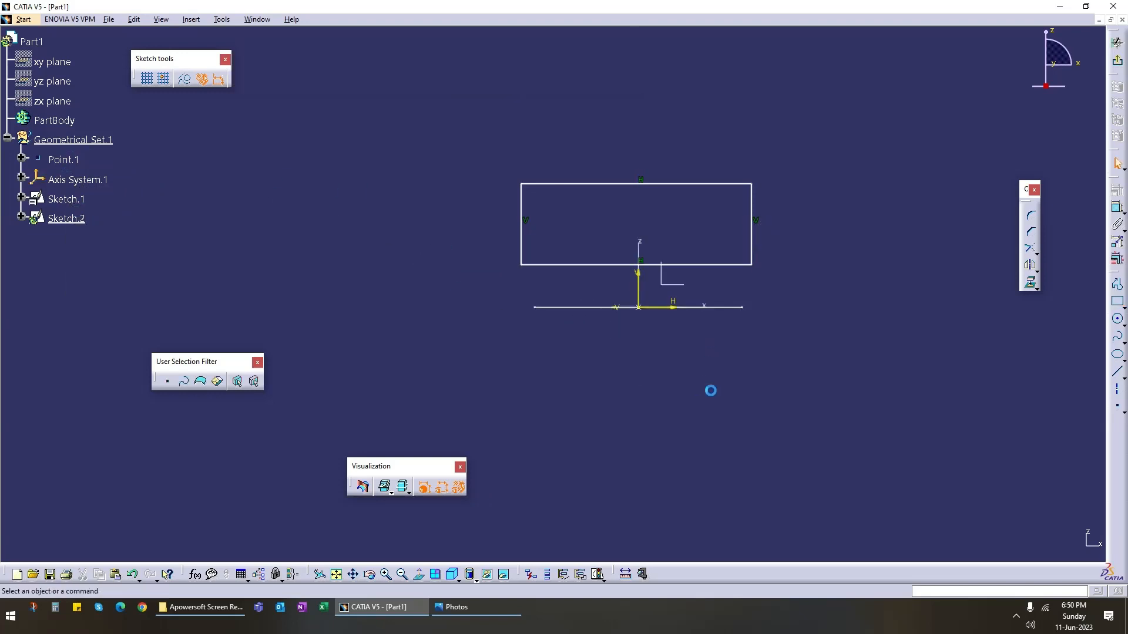
Step: Hide the first sketch and the axis system
right_click(77, 199)
key("h")
key("h")
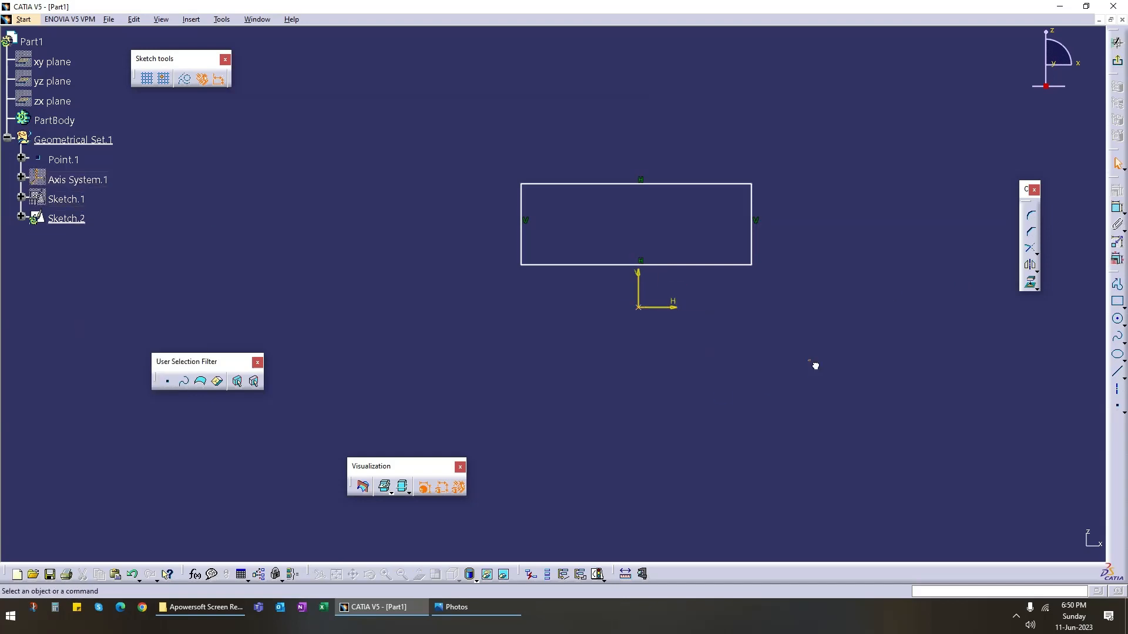
Step: Constrain the rectangle's lower edge to be coincident with the sketch's H axis
left_click(1117, 208)
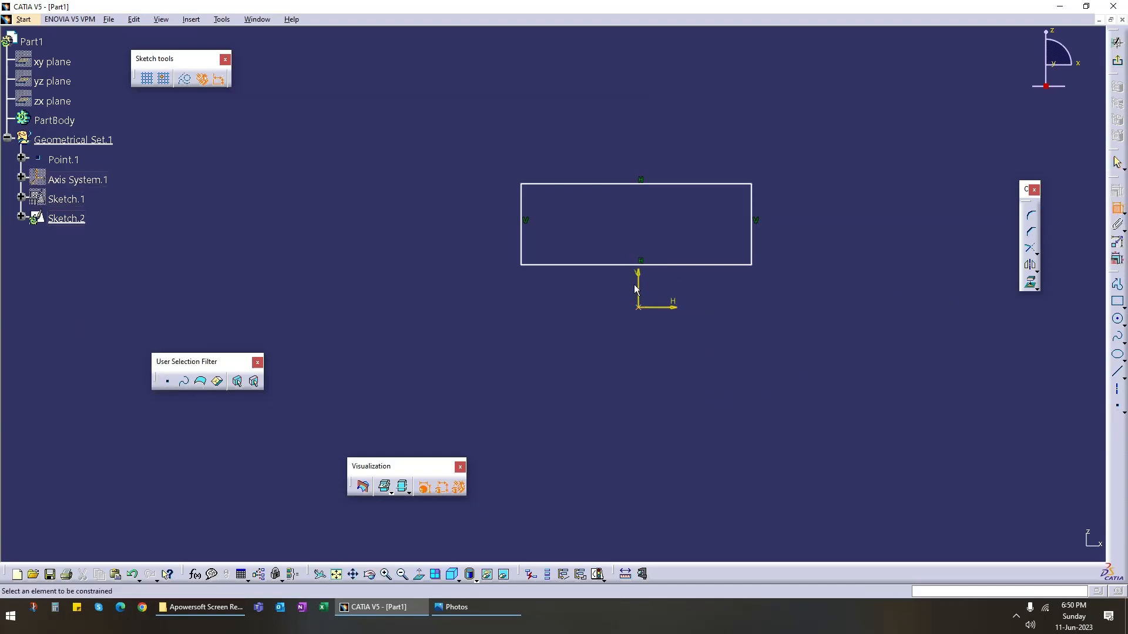
left_click(674, 308)
left_click(705, 265)
right_click(880, 292)
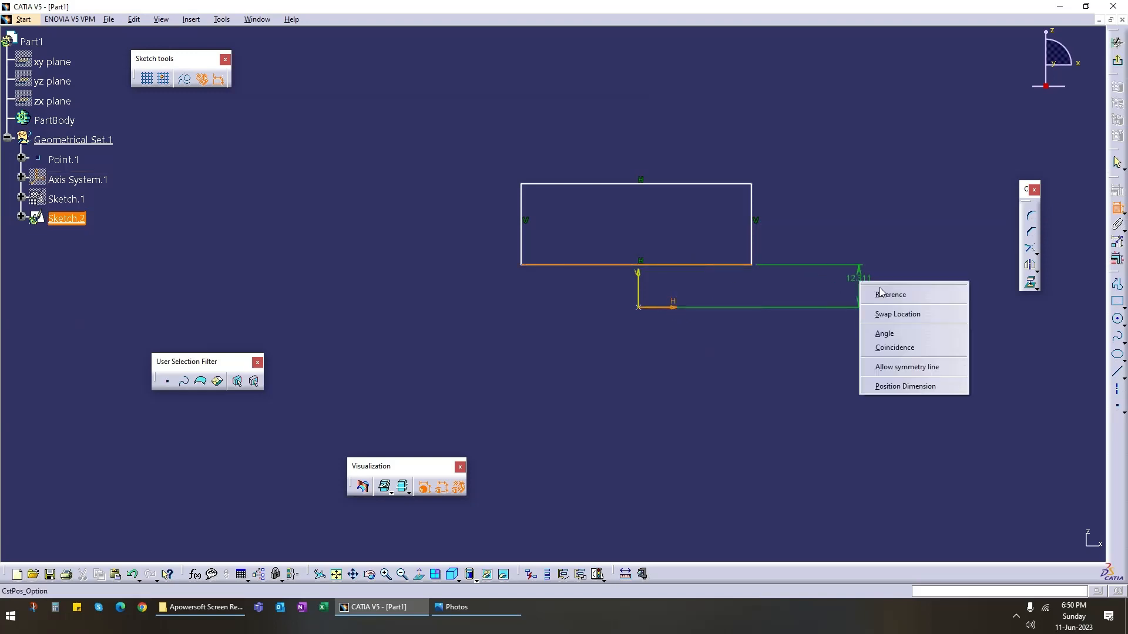
left_click(913, 348)
Step: Dimension the rectangle's left edge and set its height to 35 mm
left_click(1117, 208)
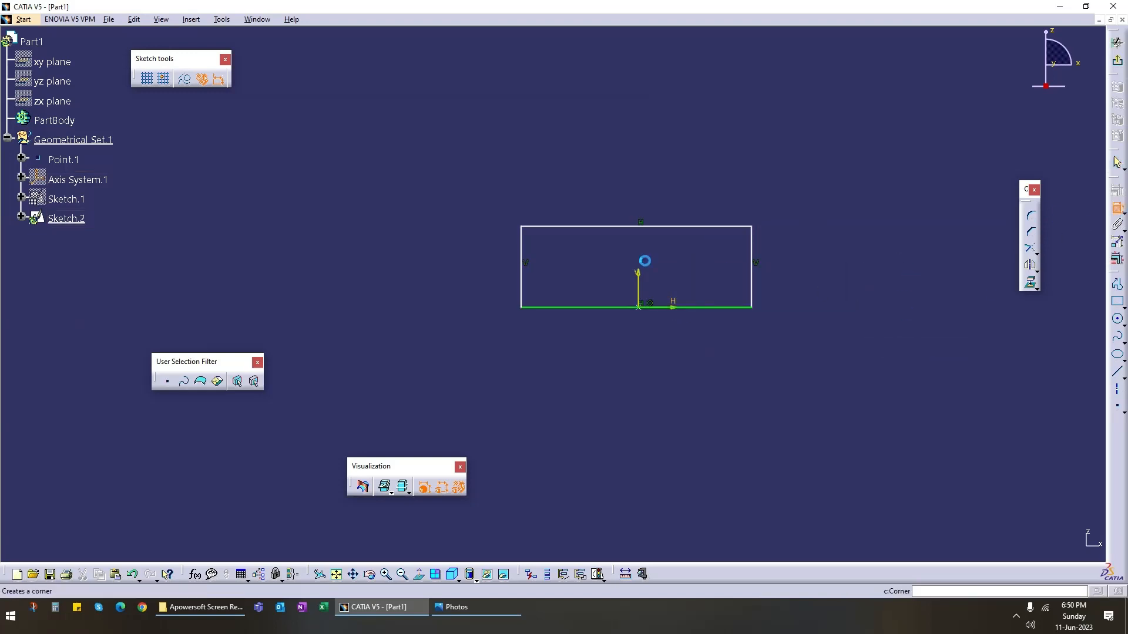
left_click(522, 252)
left_click(485, 301)
double_click(467, 271)
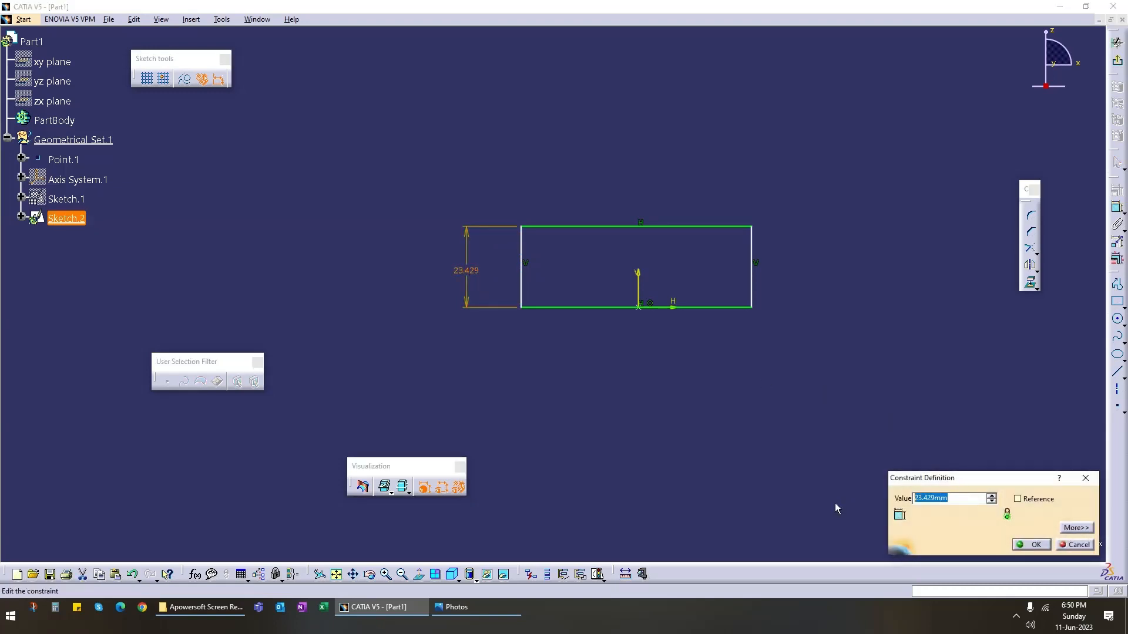
type("35")
key("Return")
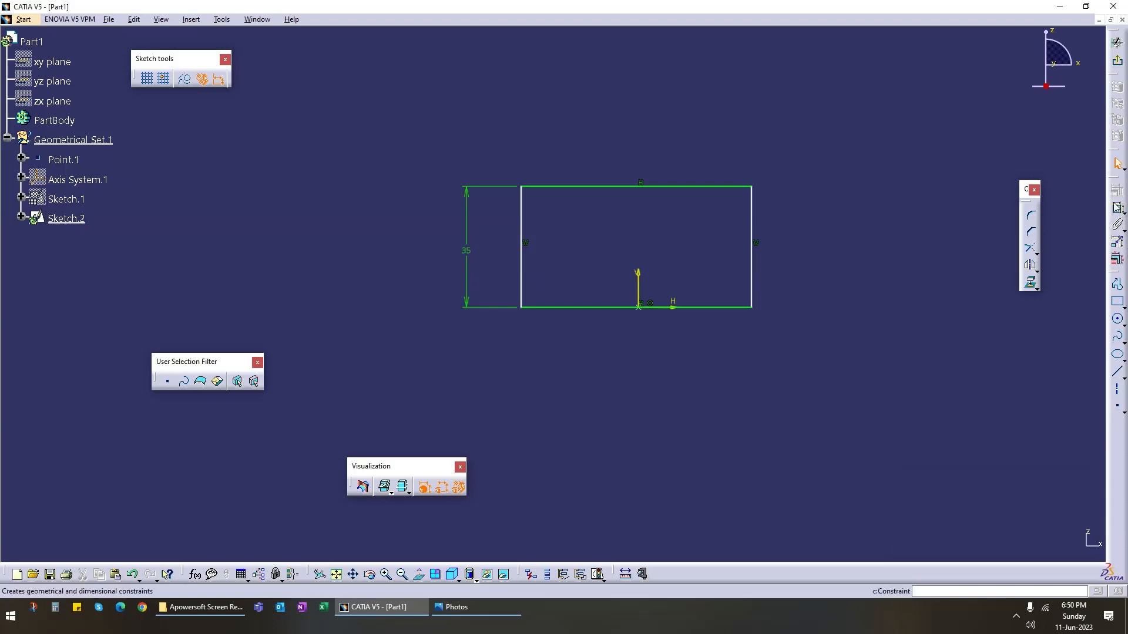
Step: Dimension the distance between the rectangle's two vertical edges and set the width to 60 mm
left_click(1117, 207)
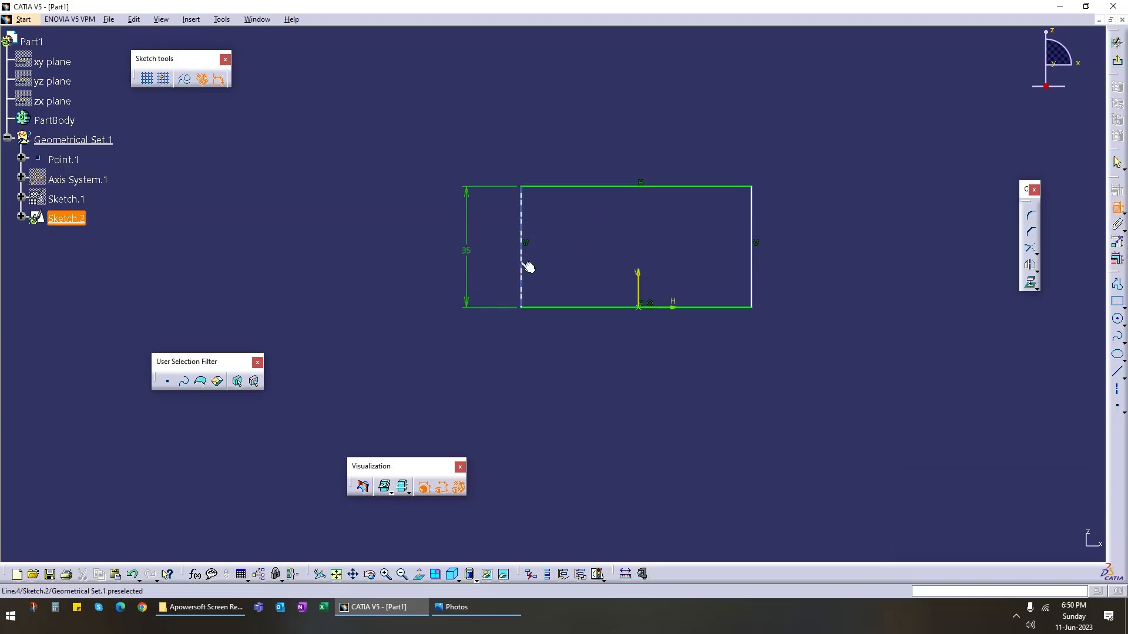
left_click(523, 268)
left_click(753, 272)
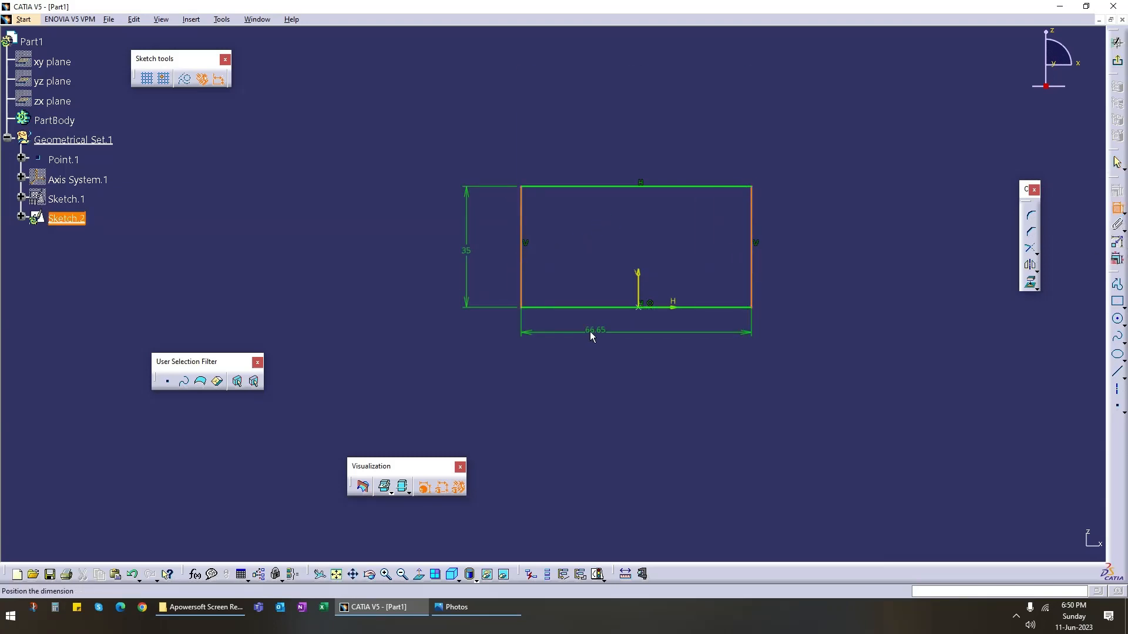
left_click(642, 340)
double_click(642, 336)
type("60")
key("Return")
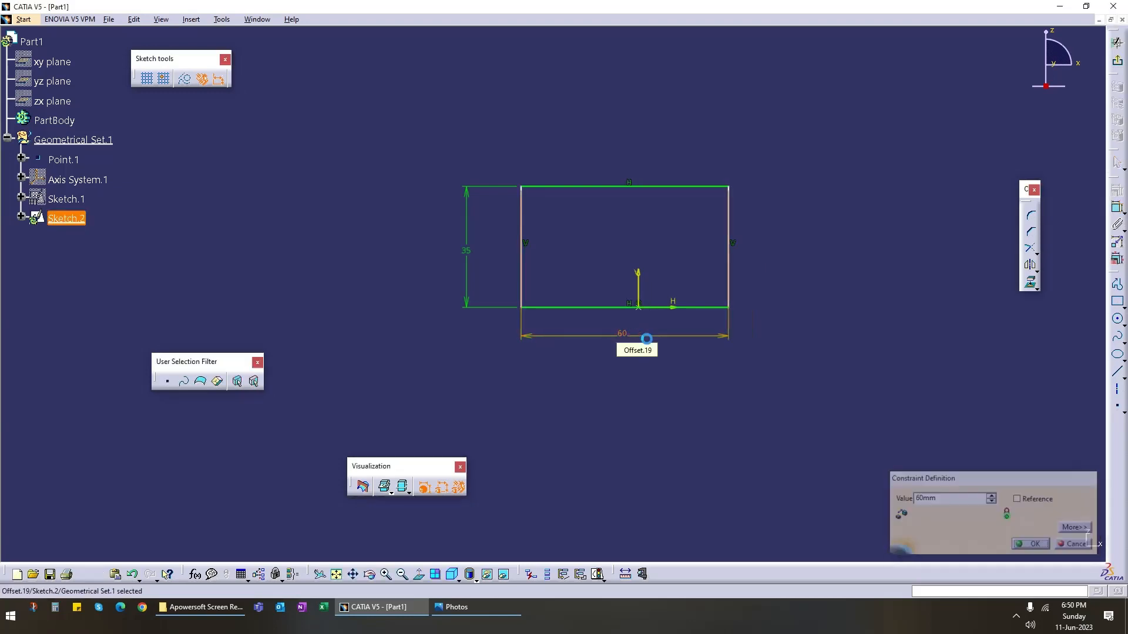
Step: Dimension the rectangle's left edge from the V axis and set the distance to 30 mm
left_click(1118, 207)
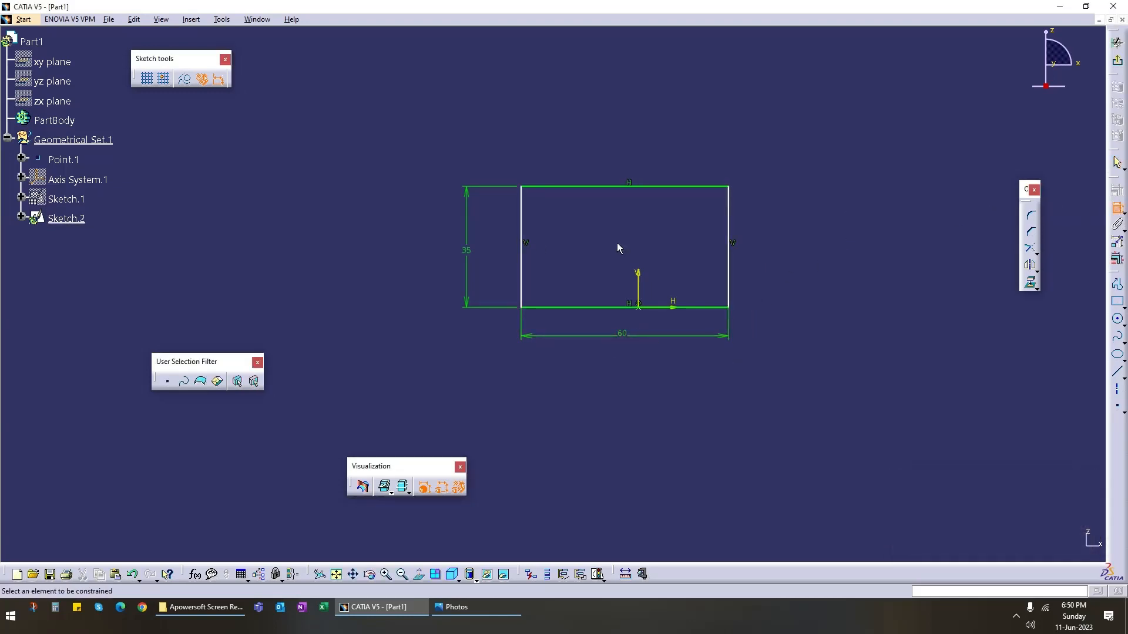
left_click(523, 264)
left_click(643, 279)
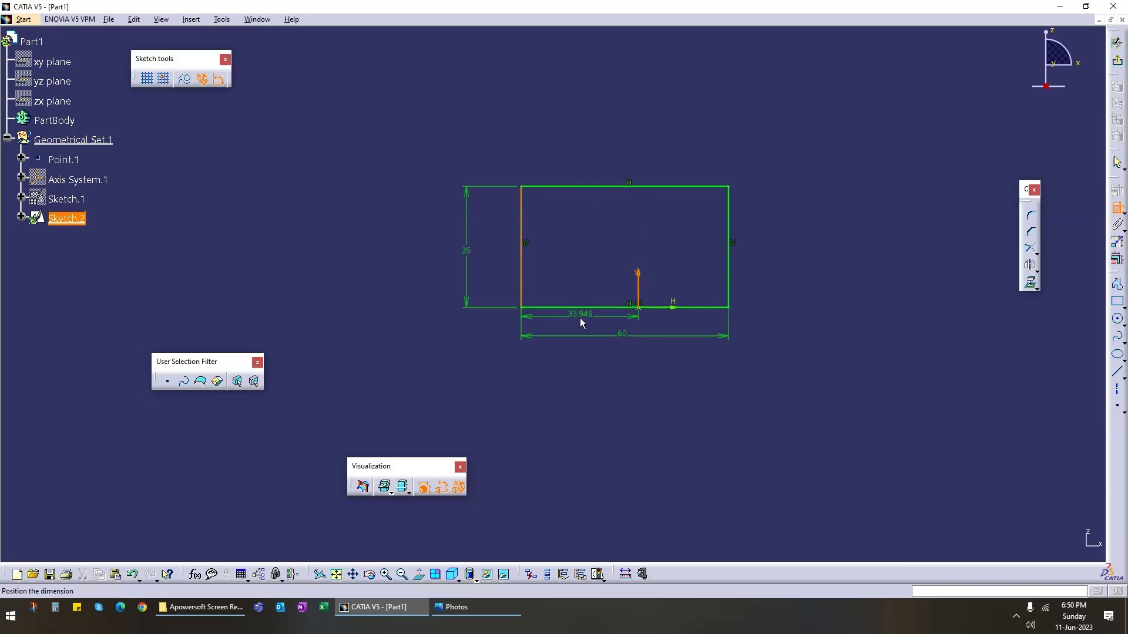
left_click(580, 318)
double_click(581, 316)
type("30")
key("Return")
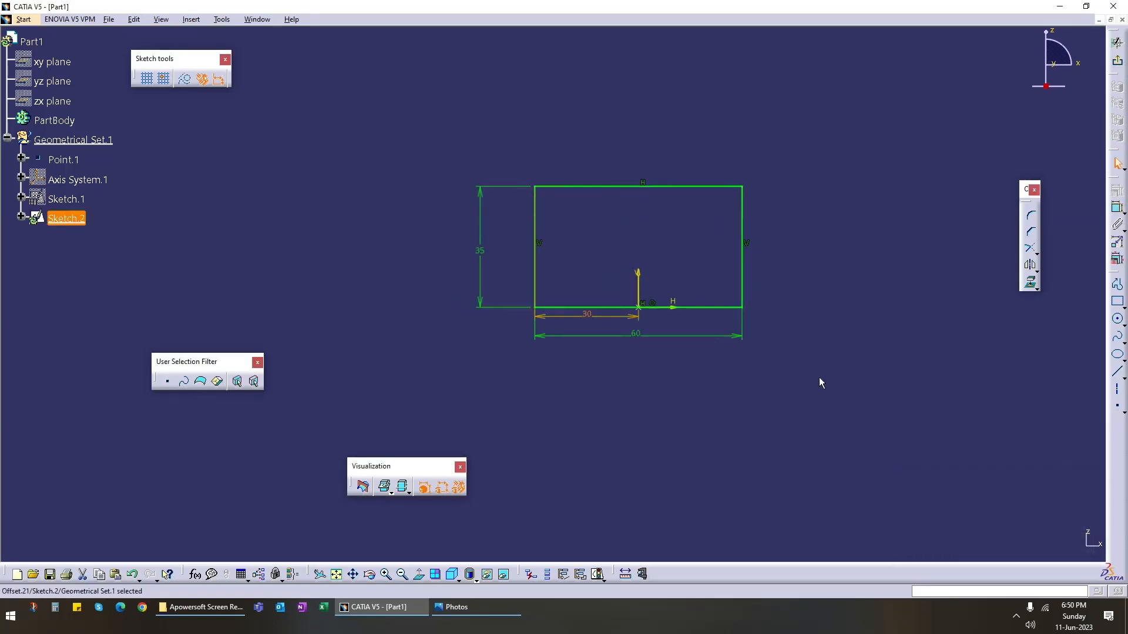
Step: Exit the sketch and show the hidden first sketch, Sketch.1
left_click(1117, 42)
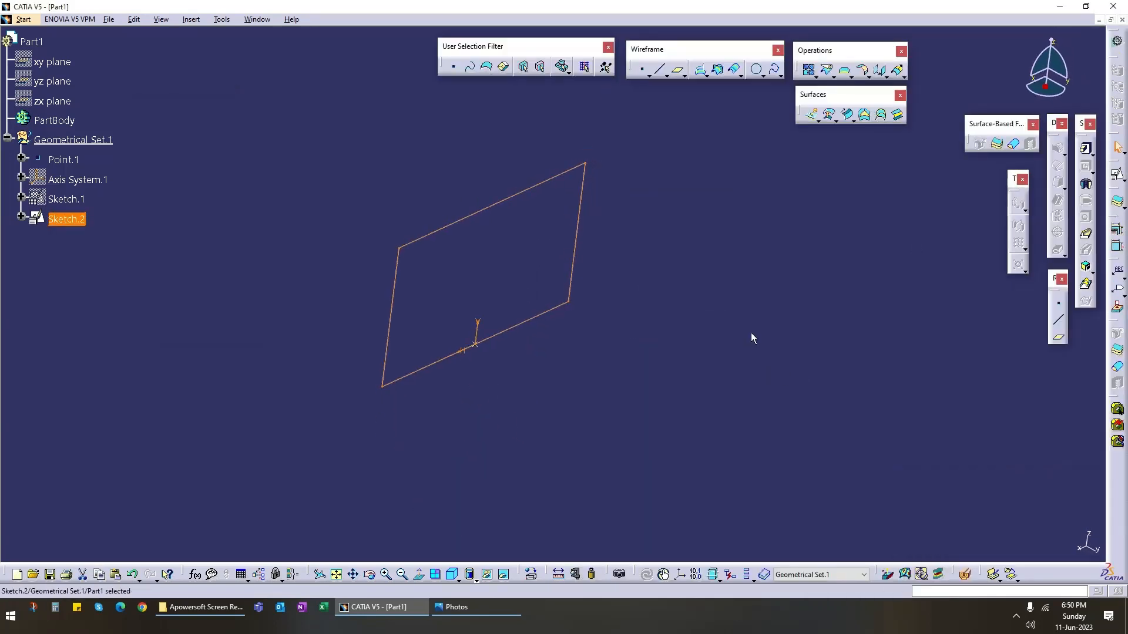
right_click(75, 201)
left_click(107, 232)
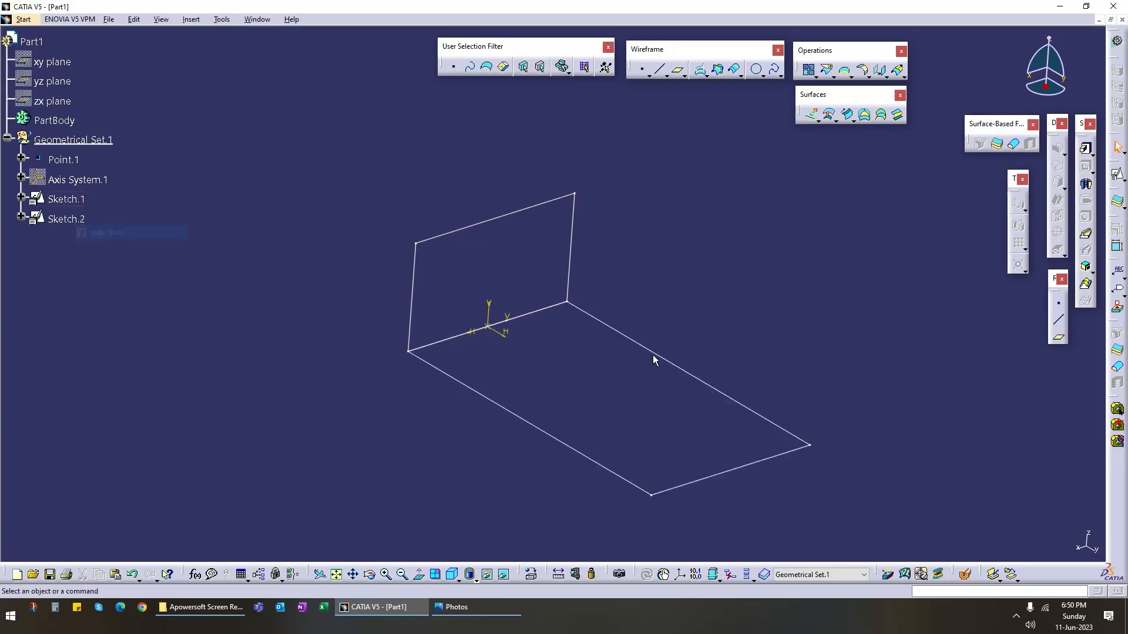
Step: Create a positioned sketch on the YZ plane of the axis system with implicit origin and orientation
mouse_move(503, 398)
middle_mouse_down()
mouse_move(629, 328)
mouse_move(552, 349)
mouse_move(513, 415)
middle_mouse_up()
left_click(1118, 175)
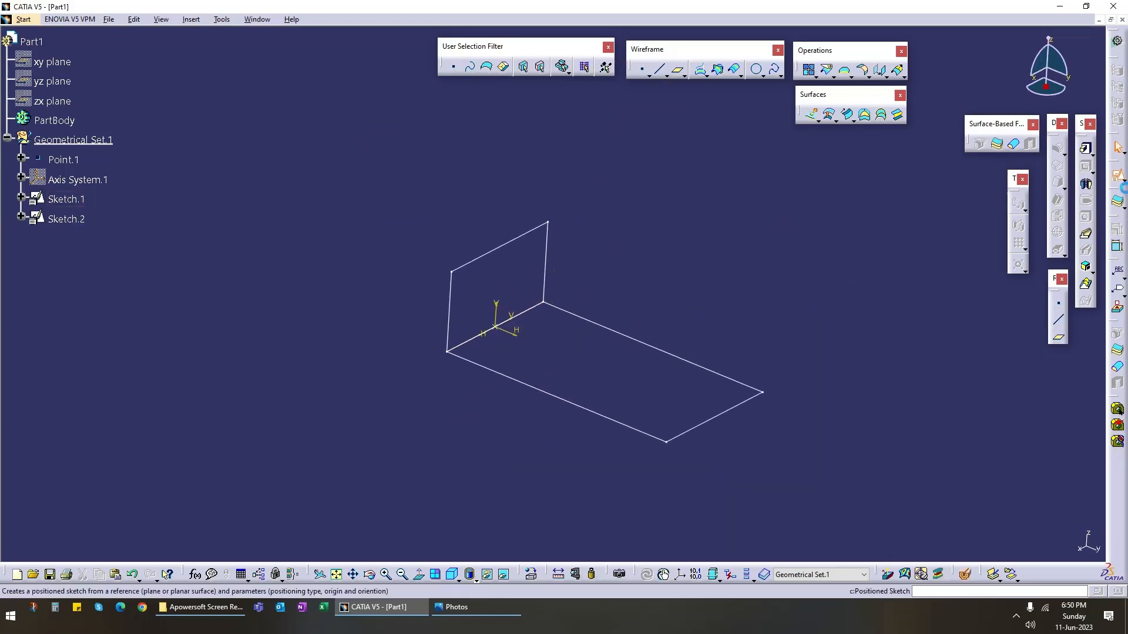
left_click(93, 182)
left_click(548, 347)
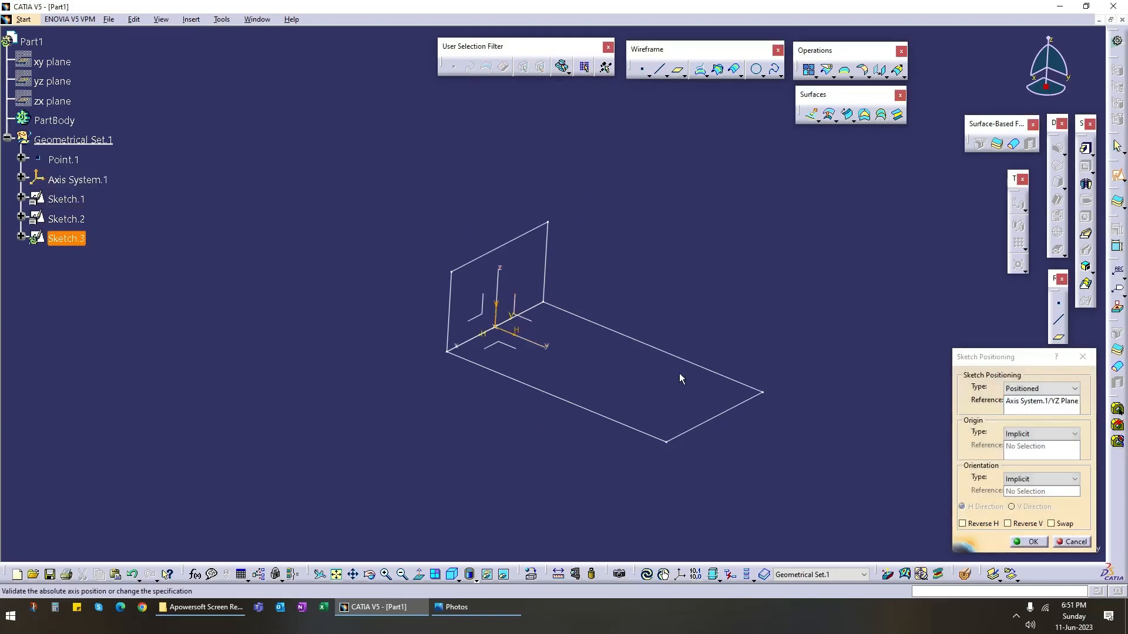
left_click(1031, 542)
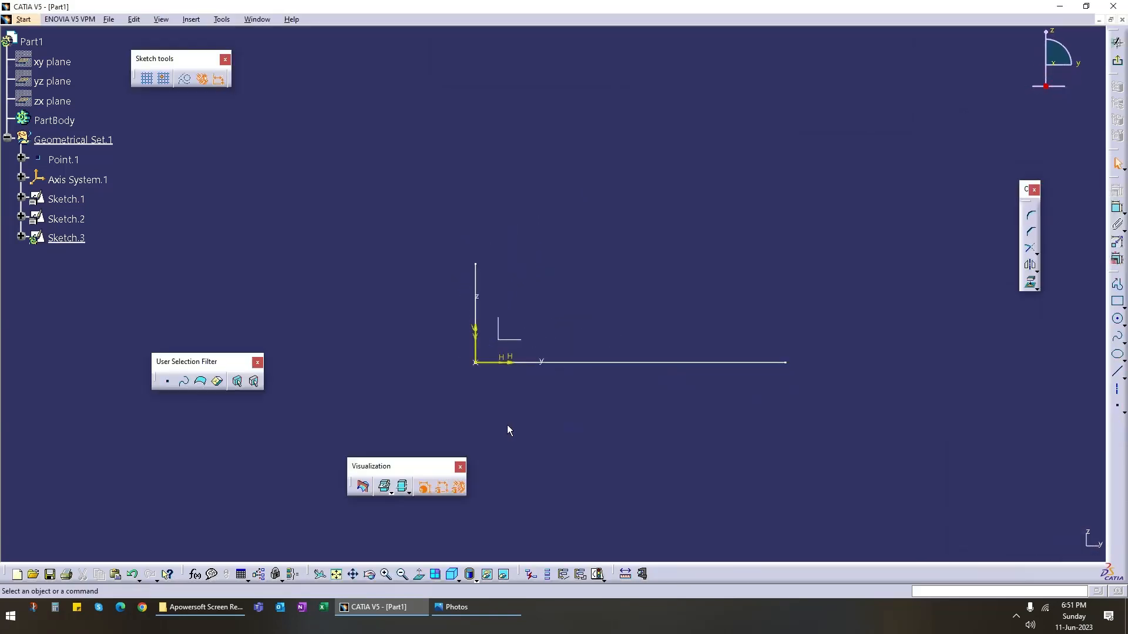
Step: Hide the first two sketches, Sketch.1 and Sketch.2, and the axis system
left_click(83, 218)
key("space")
left_click(80, 201)
key("space")
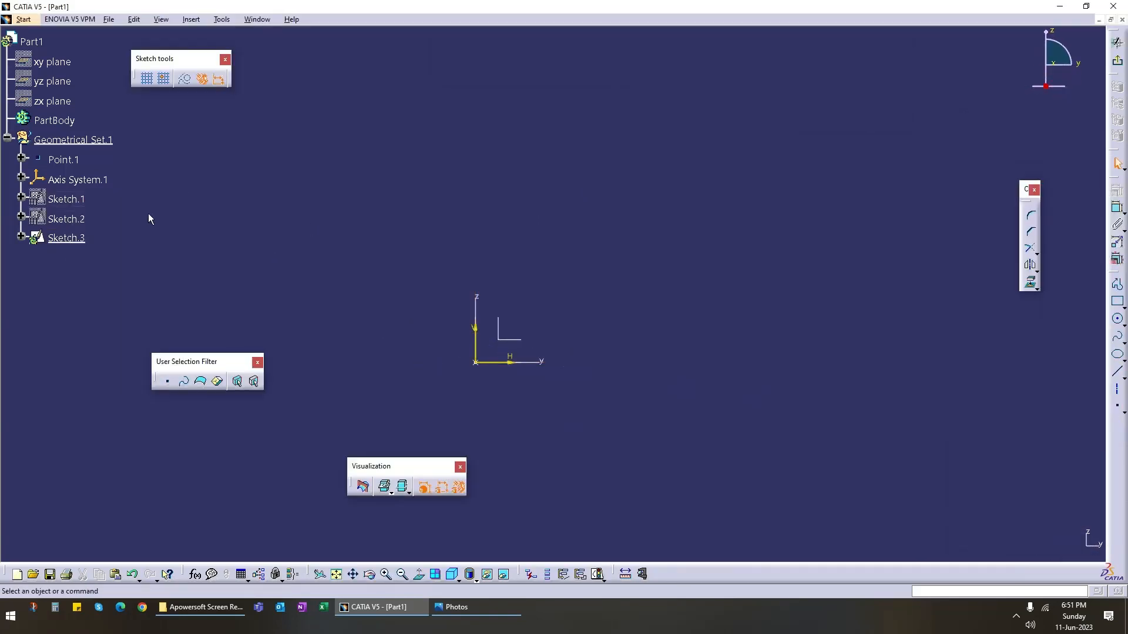
left_click(89, 177)
key("space")
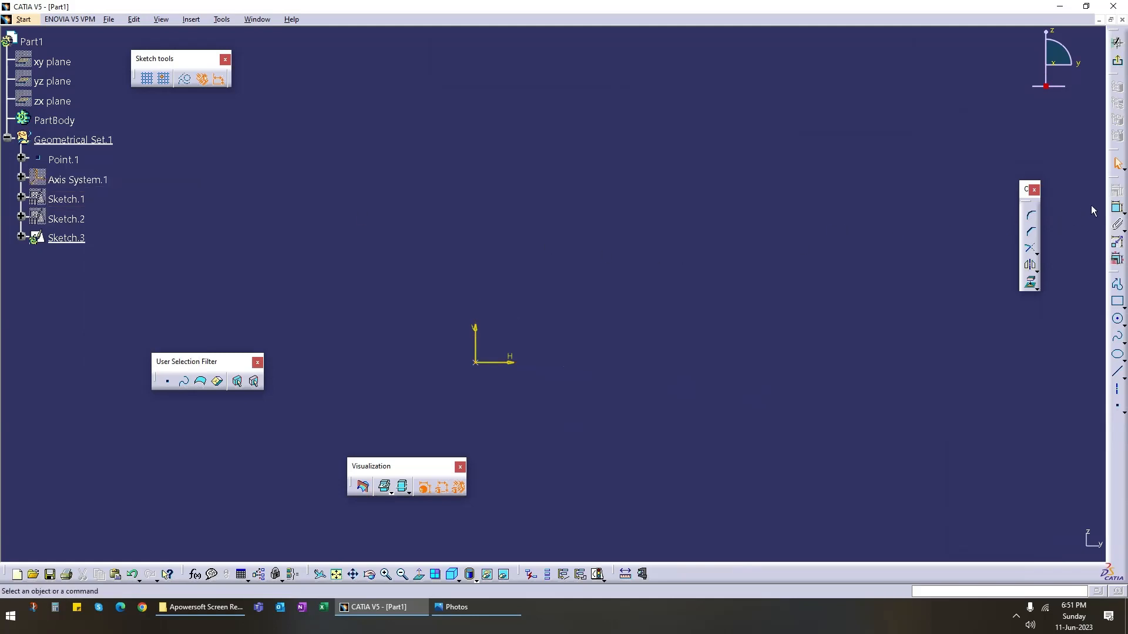
Step: Sketch a rectangle about 90 by 48 mm from the origin, extending along positive H and V
left_click(1117, 302)
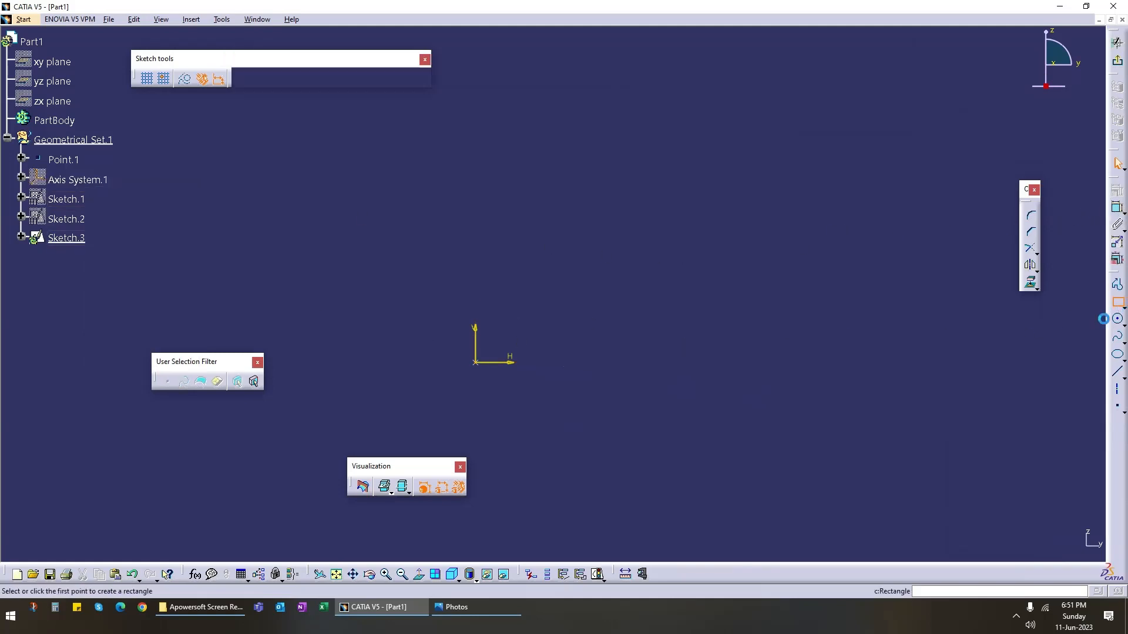
left_click(476, 362)
left_click(728, 228)
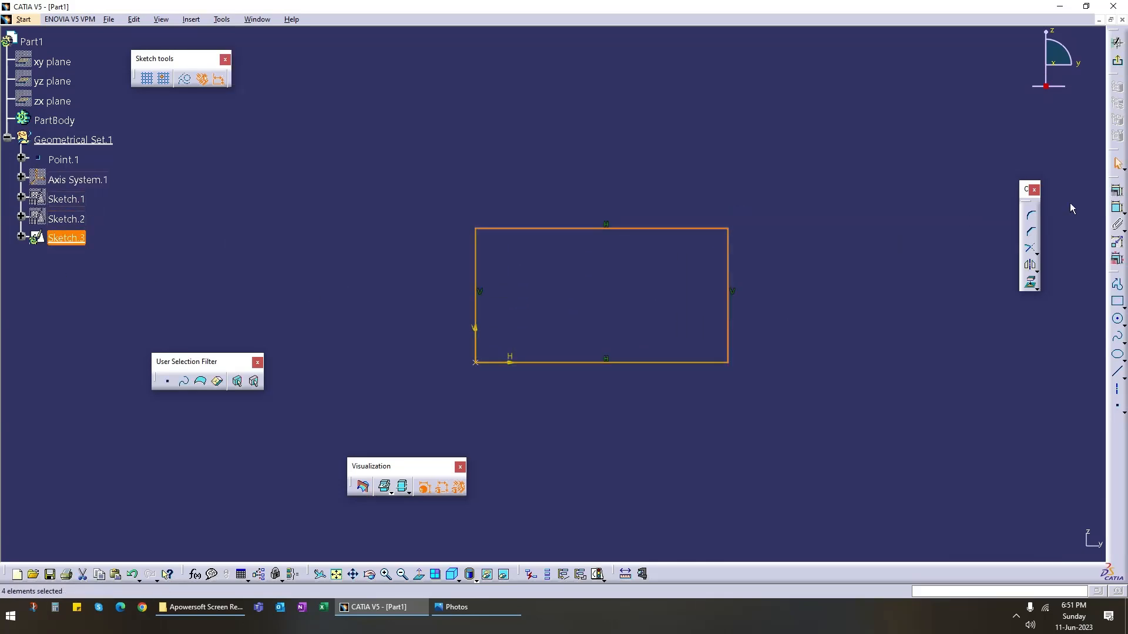
Step: Dimension the new rectangle's left edge and set its height to 35 mm
left_click(1118, 208)
left_click(475, 322)
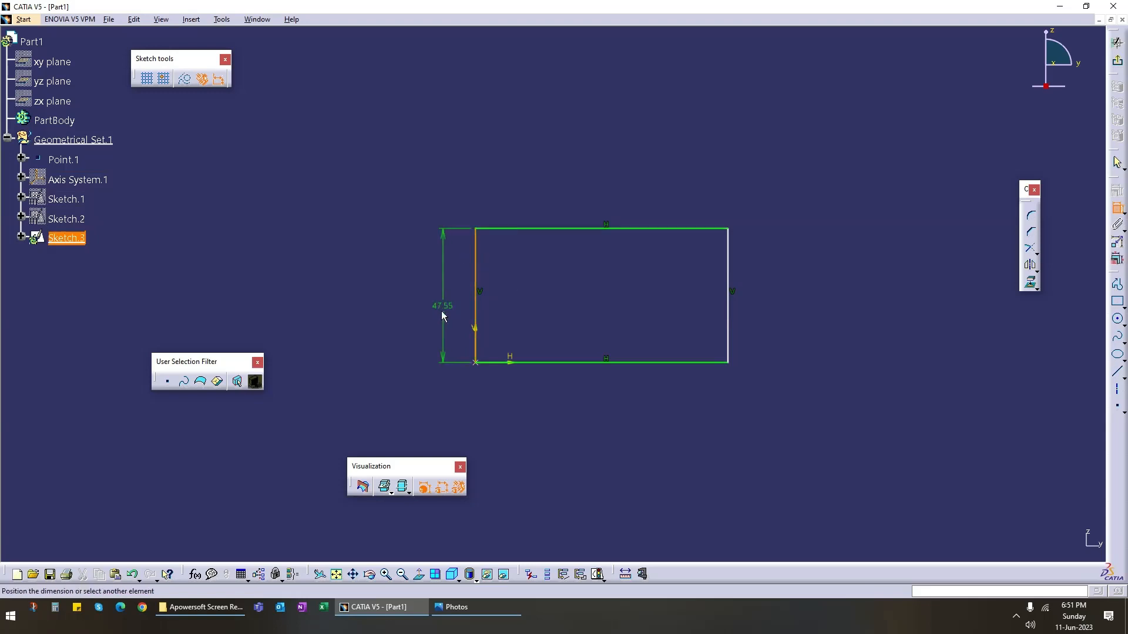
left_click(422, 328)
double_click(426, 323)
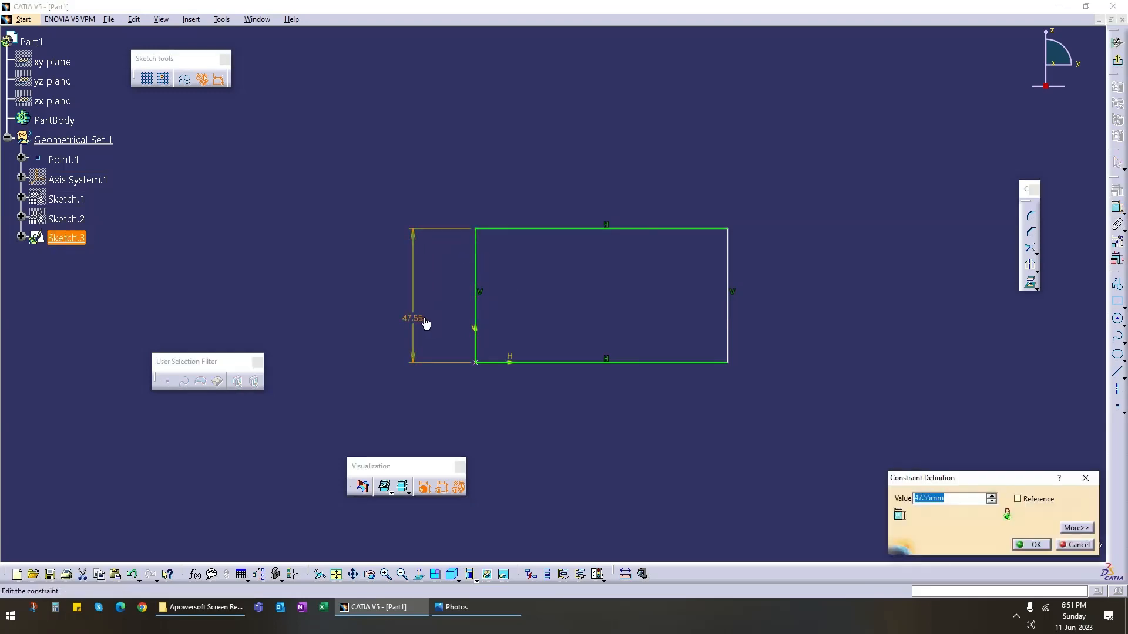
type("35")
key("Return")
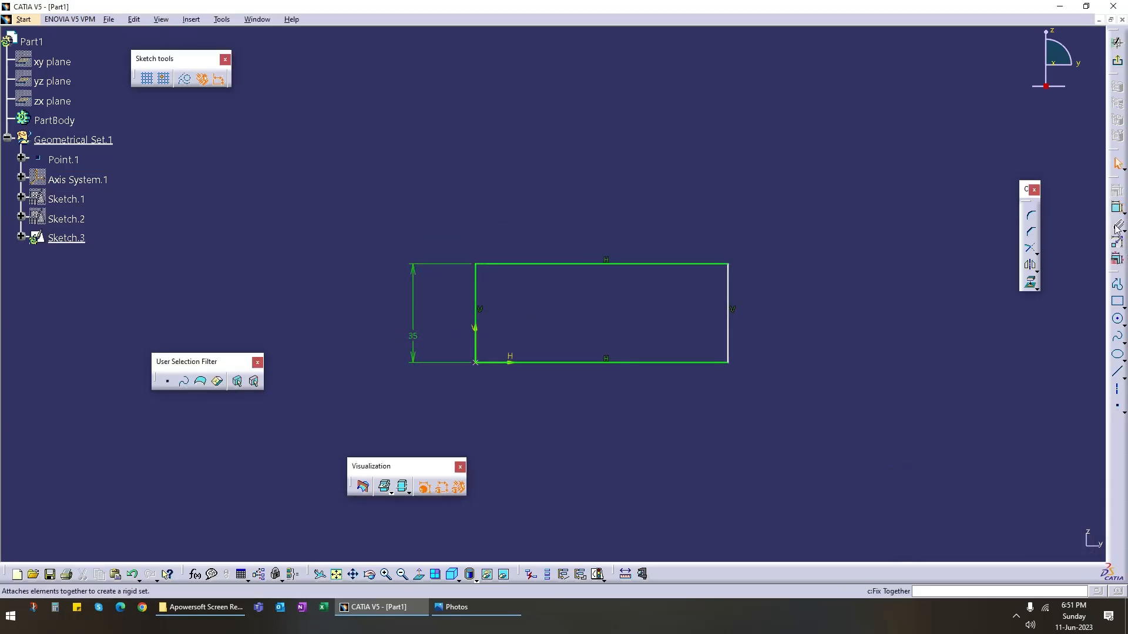
Step: Dimension the rectangle's lower edge, set its length to 110 mm and exit the sketch
left_click(1117, 207)
left_click(573, 363)
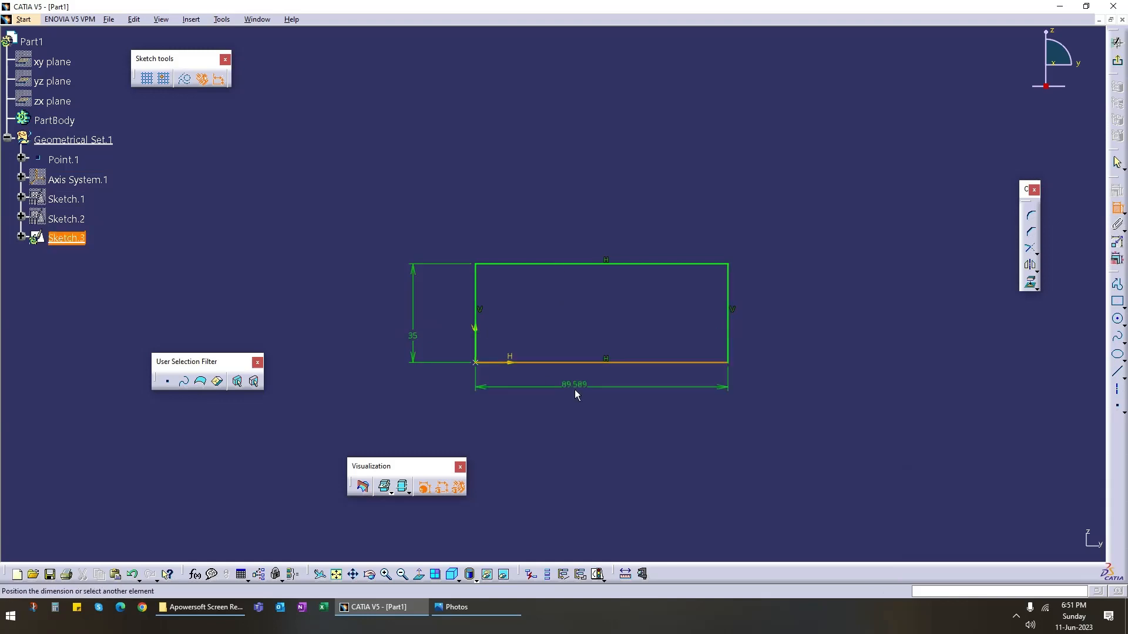
left_click(599, 407)
double_click(600, 408)
type("110mm")
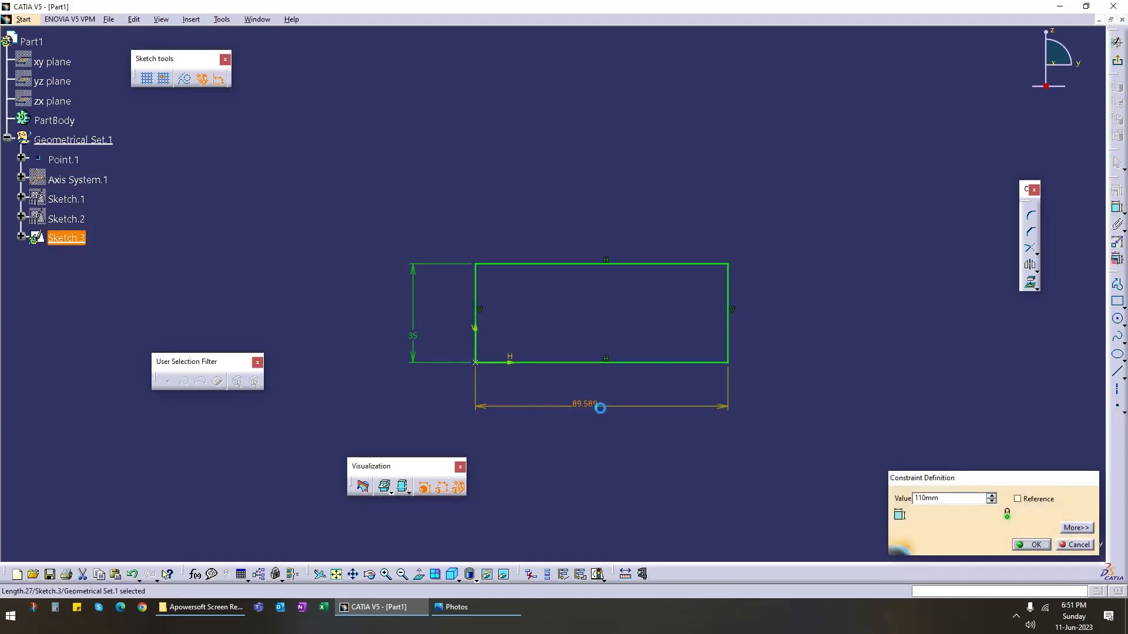
key("Return")
left_click(1117, 43)
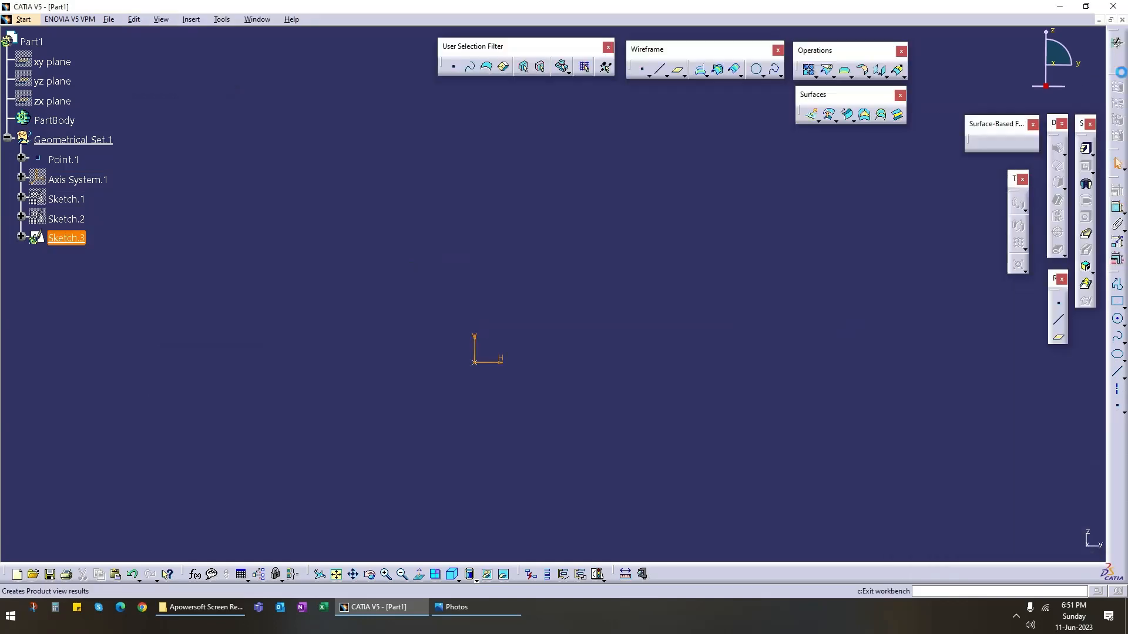
Step: Show the hidden sketches Sketch.1 and Sketch.2 together with the new YZ-plane profile
left_click(65, 220)
right_click(66, 225)
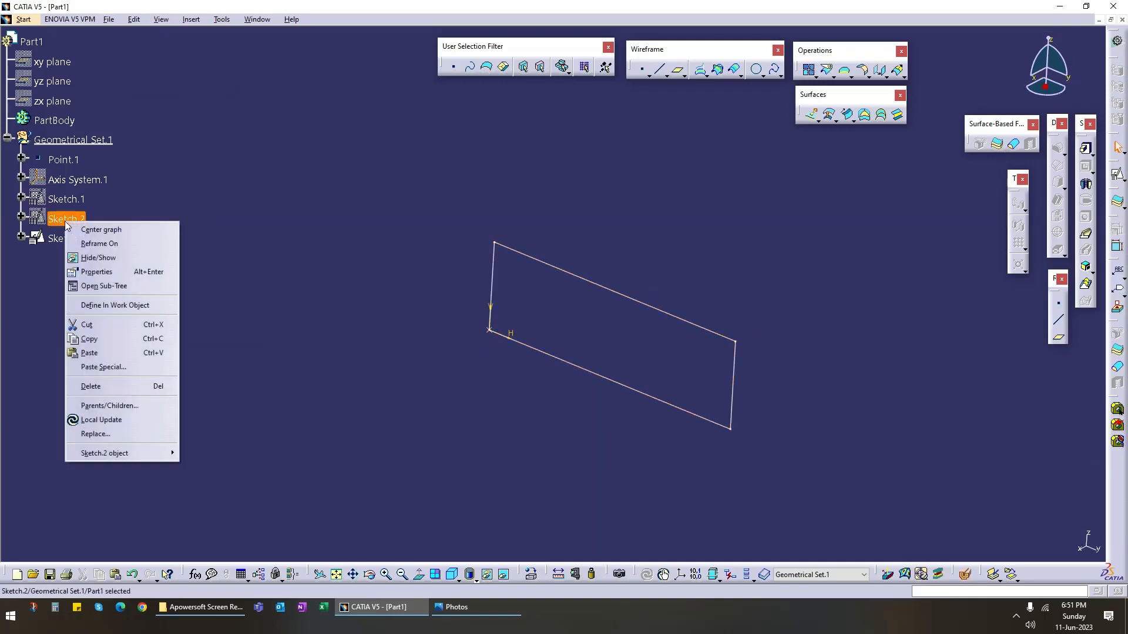
left_click(98, 257)
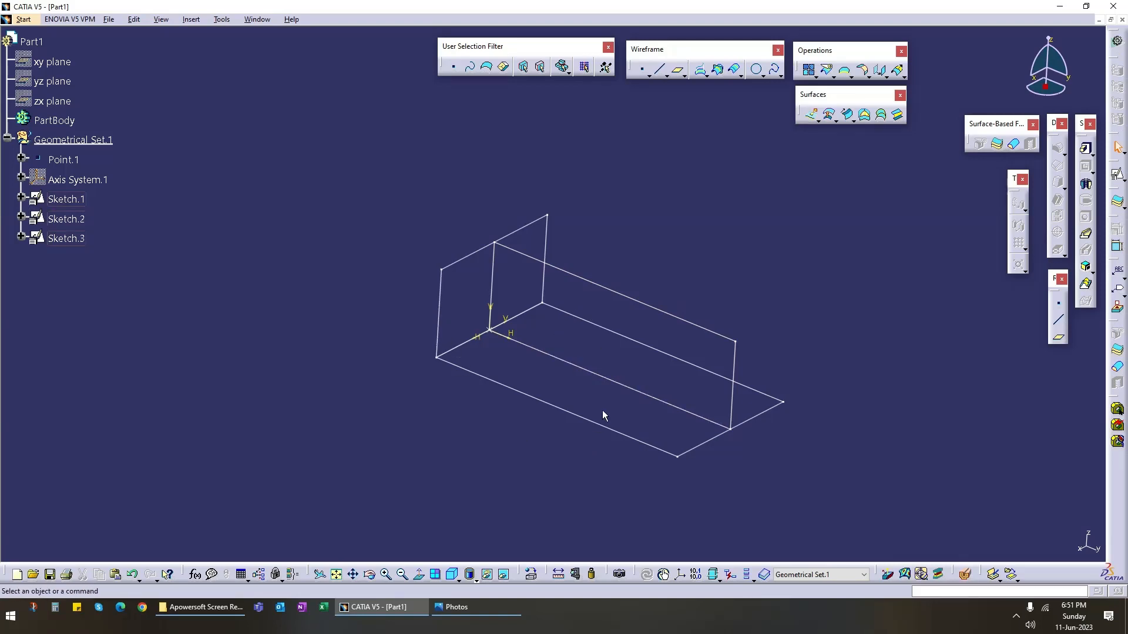
mouse_move(603, 413)
middle_mouse_down()
mouse_move(411, 310)
mouse_move(456, 409)
mouse_move(570, 478)
mouse_move(651, 447)
mouse_move(471, 402)
middle_mouse_up()
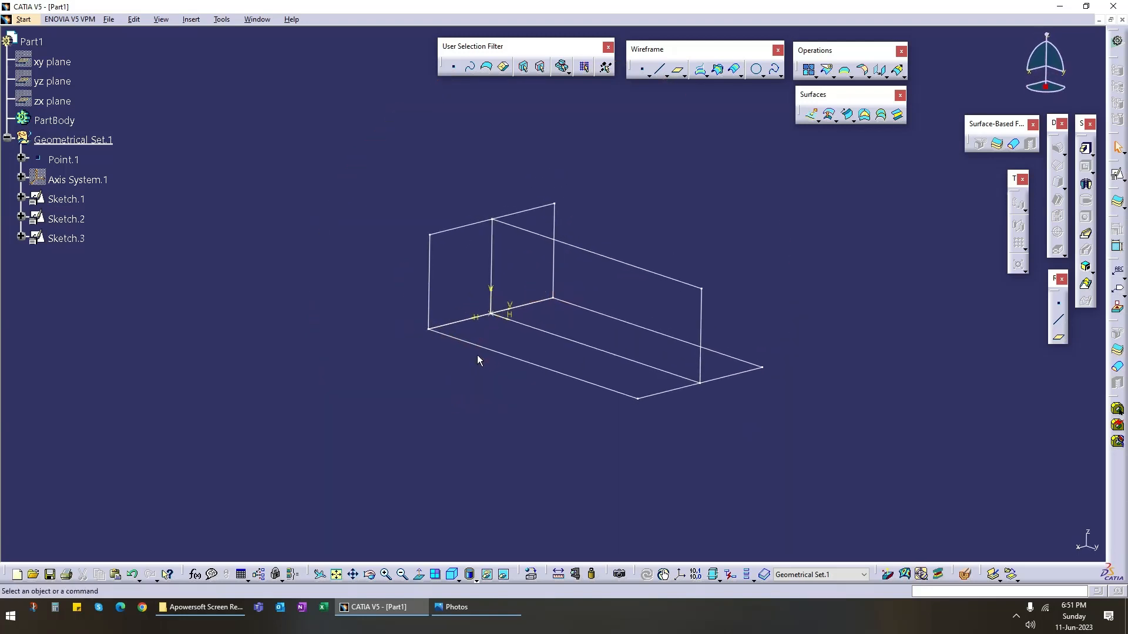
mouse_move(477, 355)
middle_mouse_down()
mouse_move(418, 389)
mouse_move(436, 416)
mouse_move(517, 348)
middle_mouse_up()
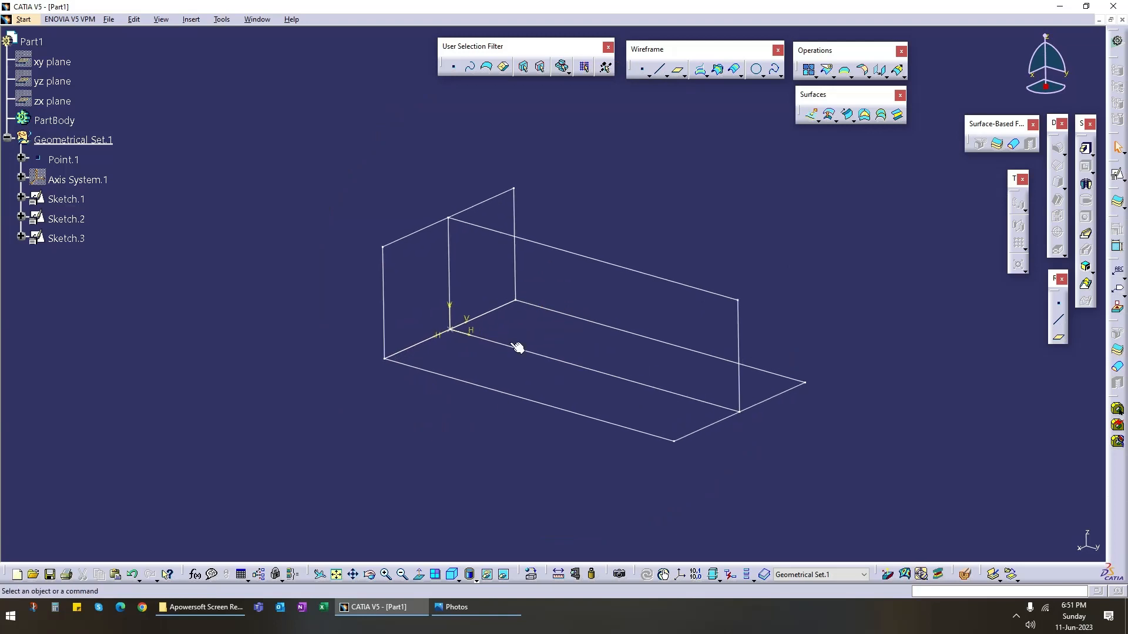
left_click(558, 574)
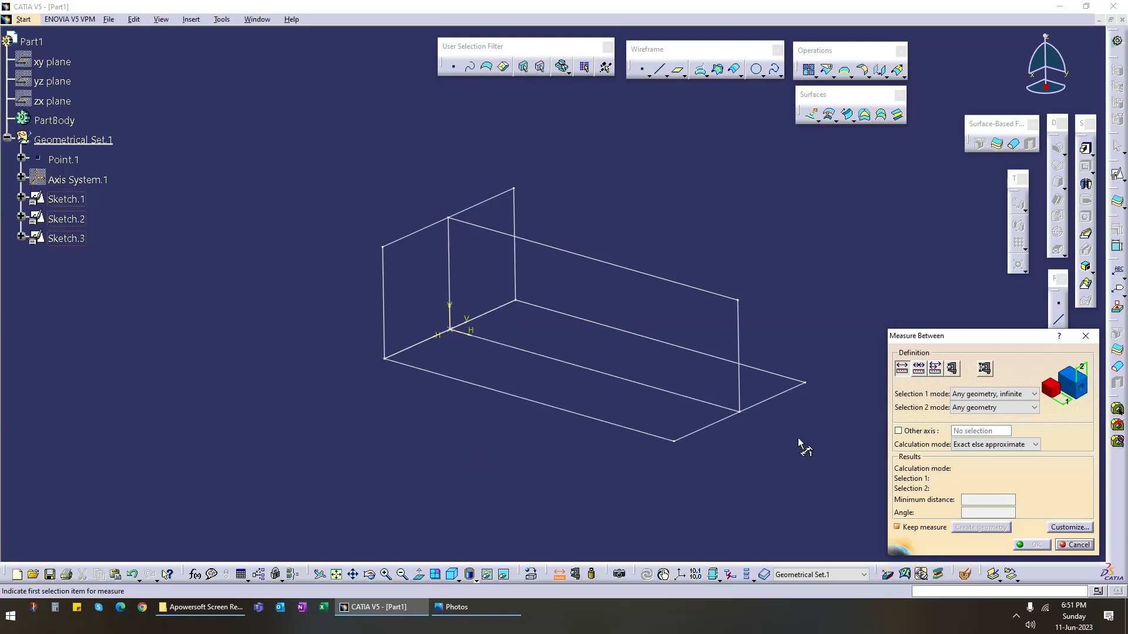
left_click(984, 368)
left_click(384, 306)
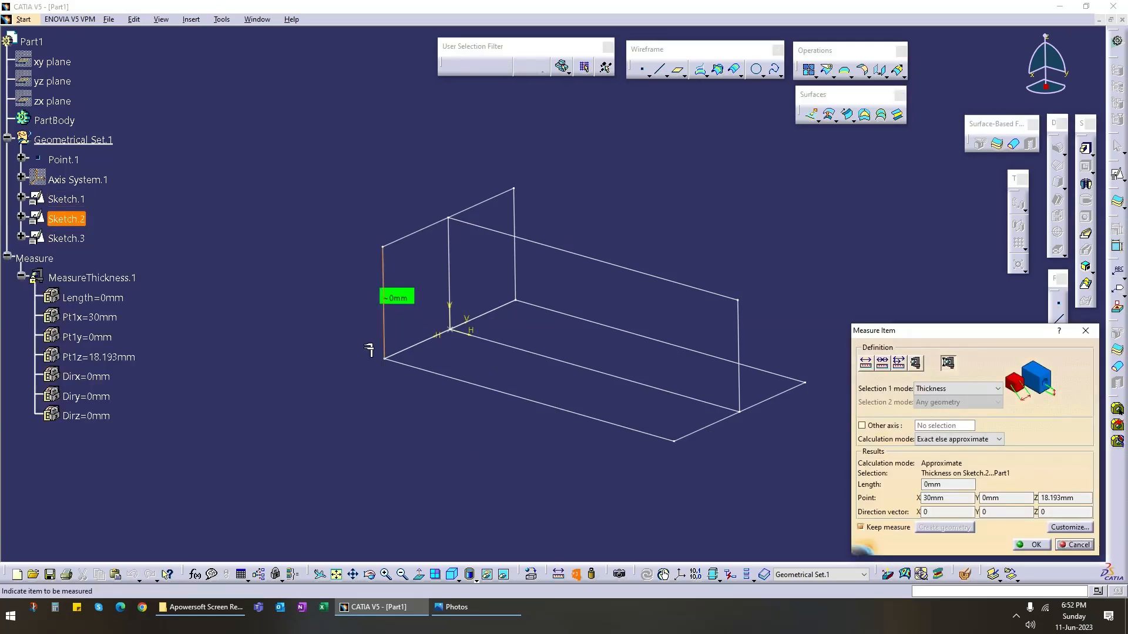
key("Escape")
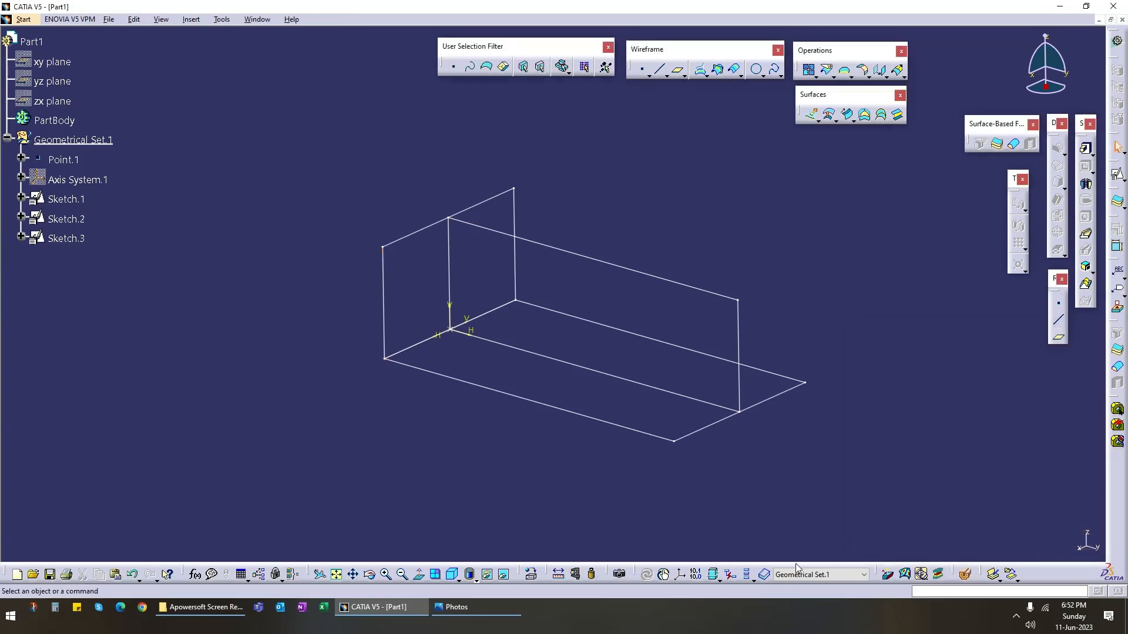
Step: Measure between the horizontal edges of Sketch.2's rectangle and between the vertical edges of Sketch.3's, placing the length label below the profiles
left_click(558, 574)
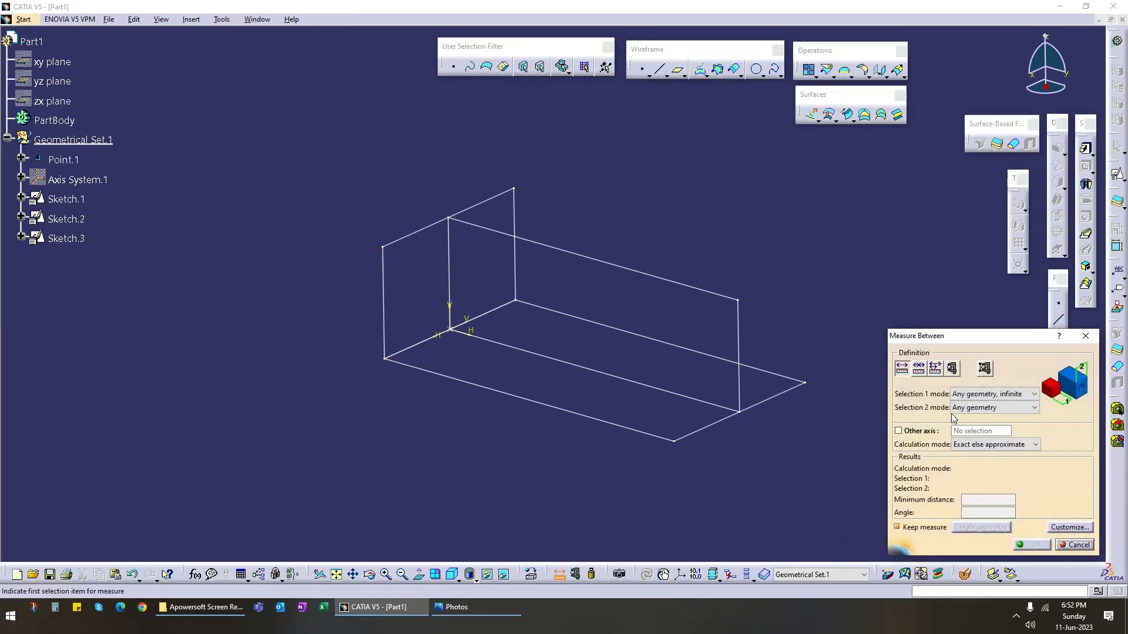
left_click(991, 399)
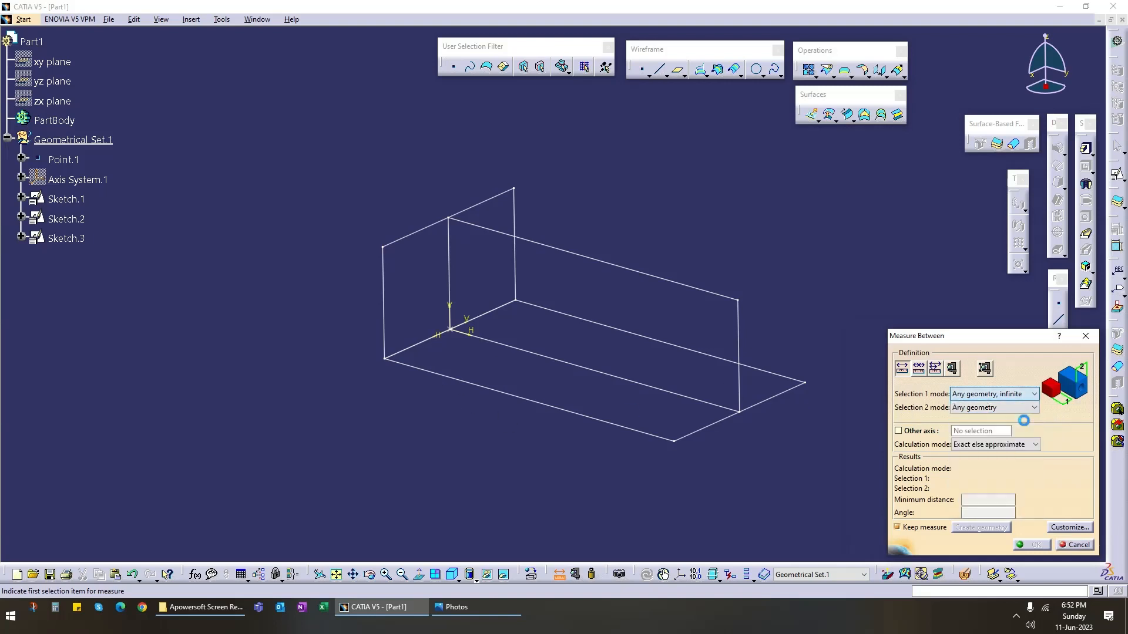
left_click(1022, 415)
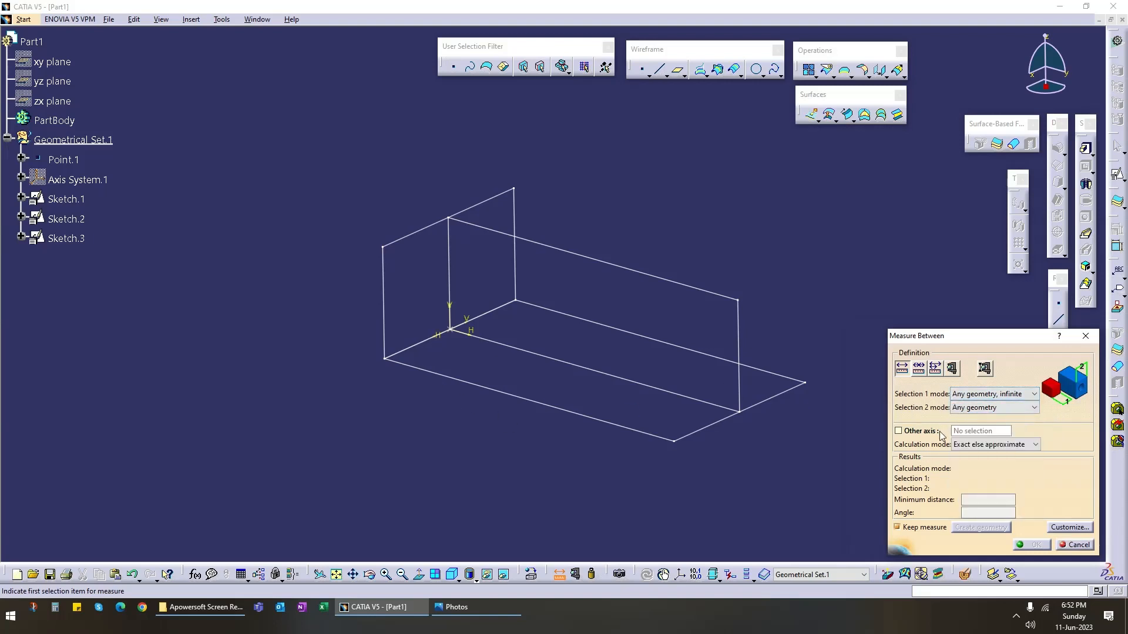
left_click(424, 344)
left_click(417, 234)
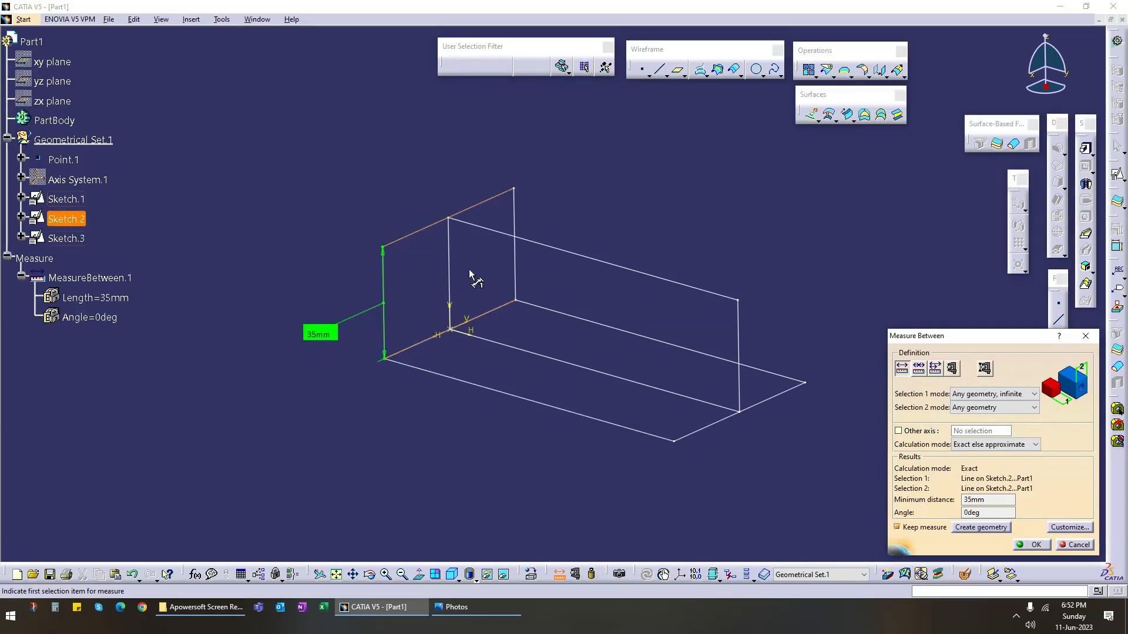
left_click(450, 252)
left_click(740, 331)
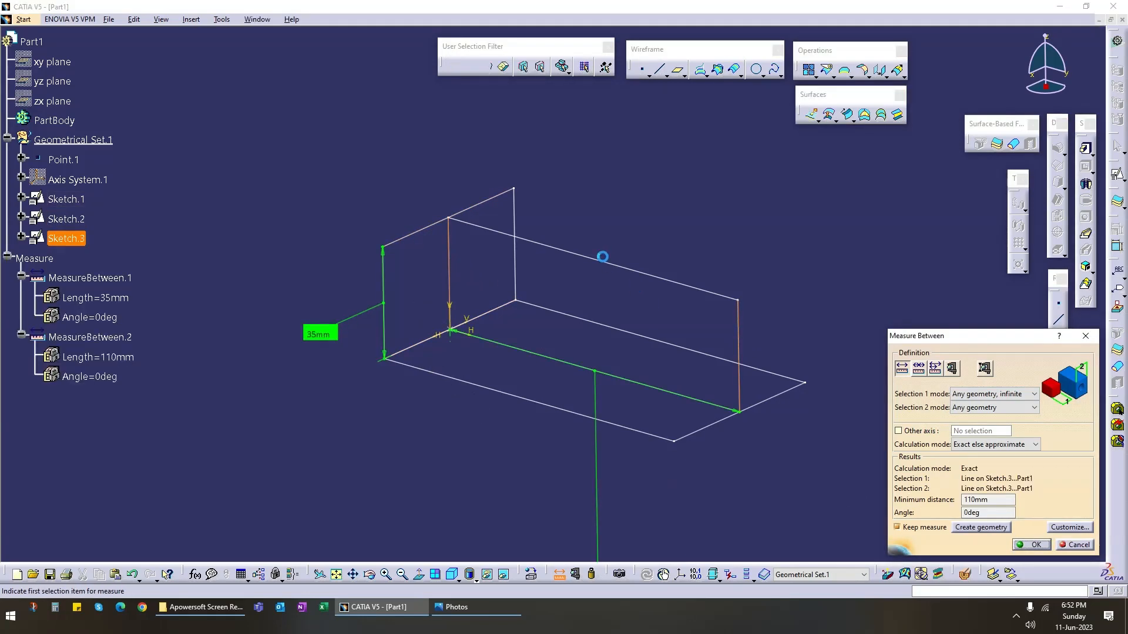
middle_click_drag(502, 469, 514, 492)
mouse_move(597, 494)
left_click_drag(597, 495, 535, 369)
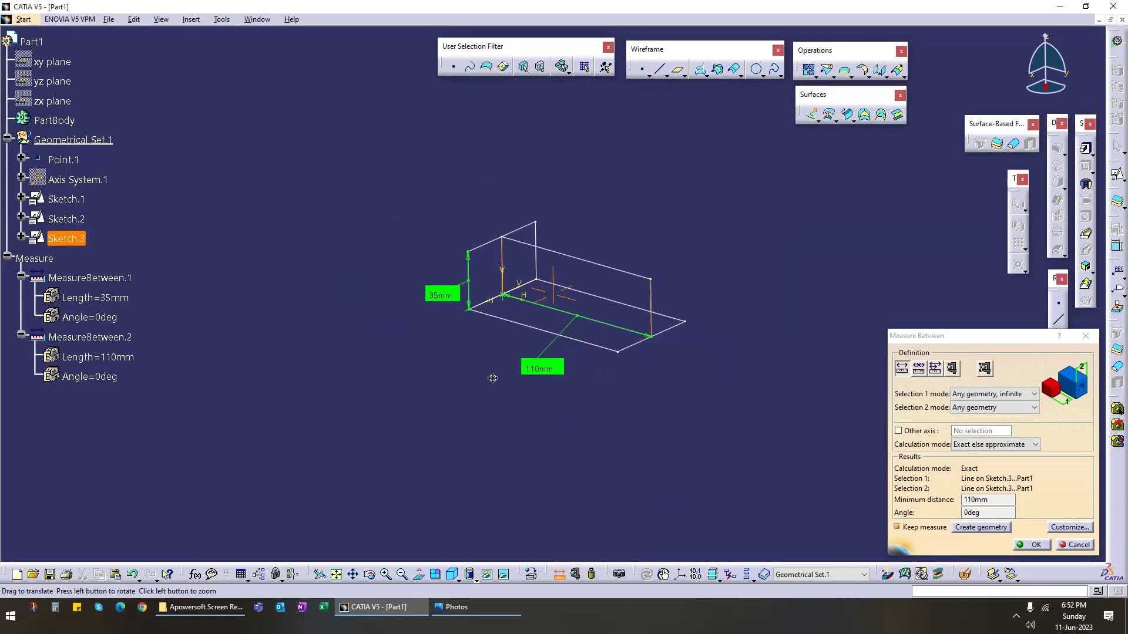
middle_click_drag(493, 378, 528, 454)
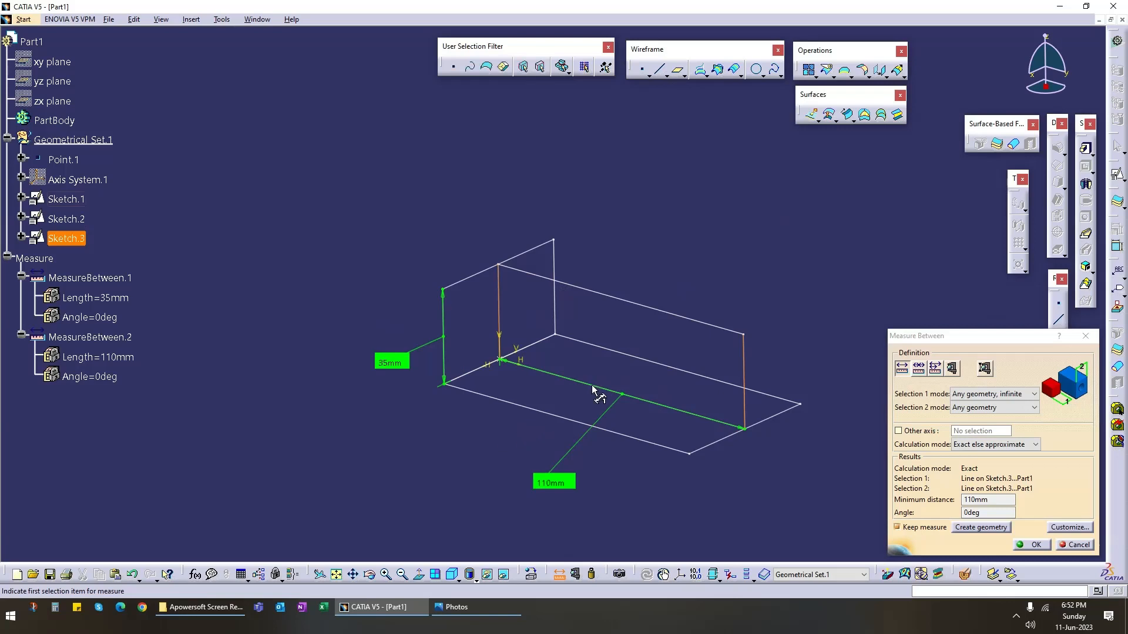
Step: Measure from Sketch.2's far vertical edge to Sketch.1's opposite long edge, reposition the label, and discard all the measurements
left_click(555, 303)
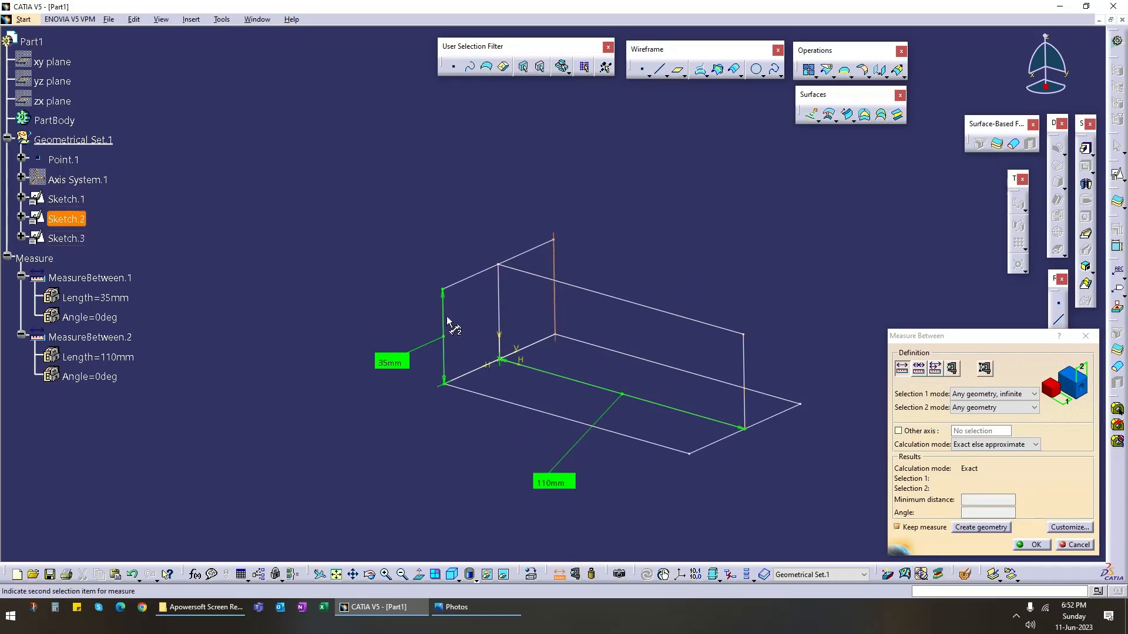
left_click(464, 392)
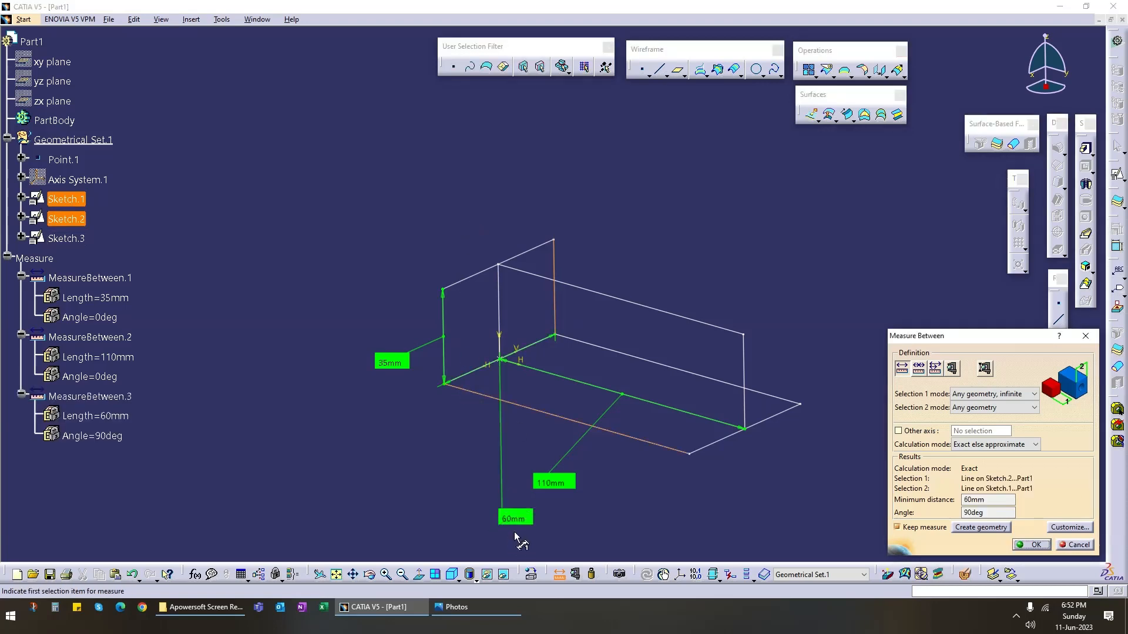
left_click_drag(514, 520, 581, 366)
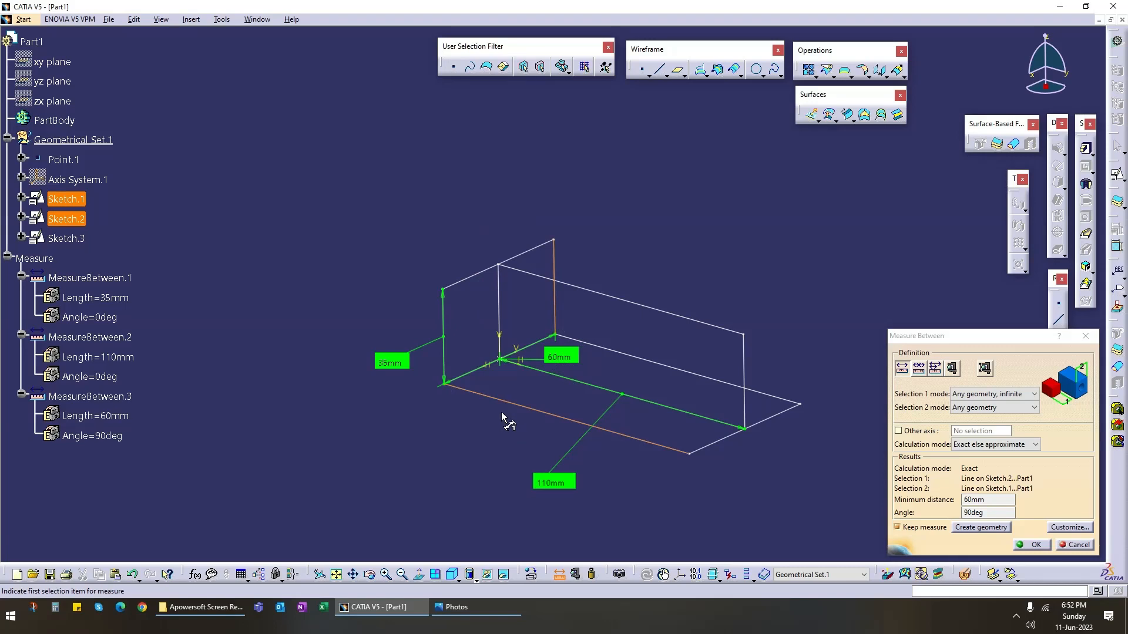
left_click(1077, 546)
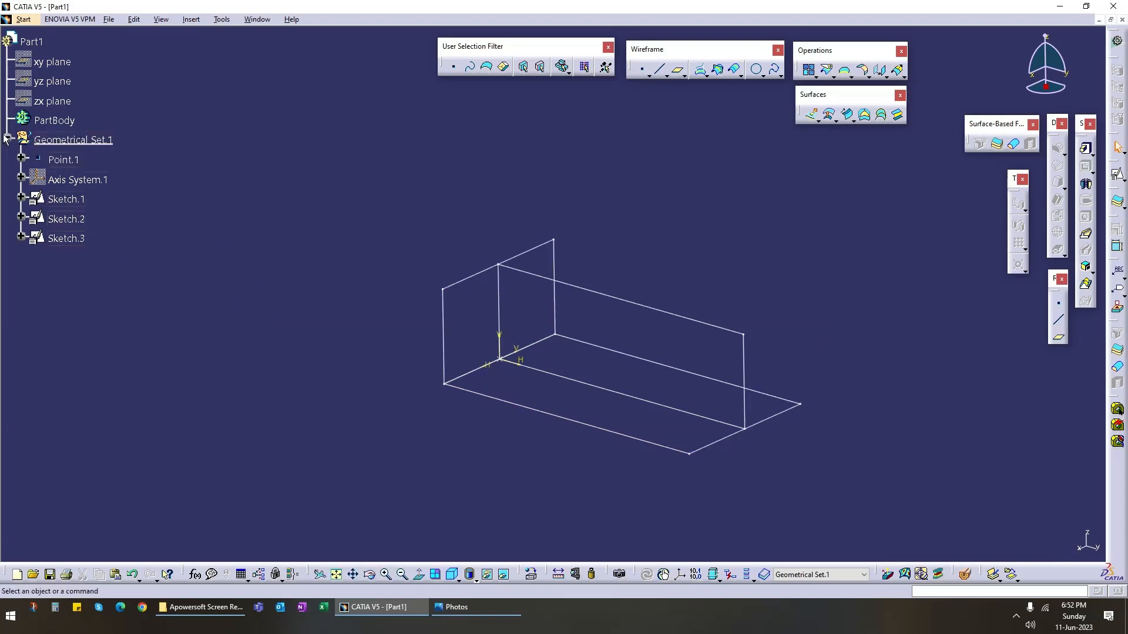
Step: Show the hidden Axis System.1 and rename Geometrical Set.1 as References
right_click(80, 184)
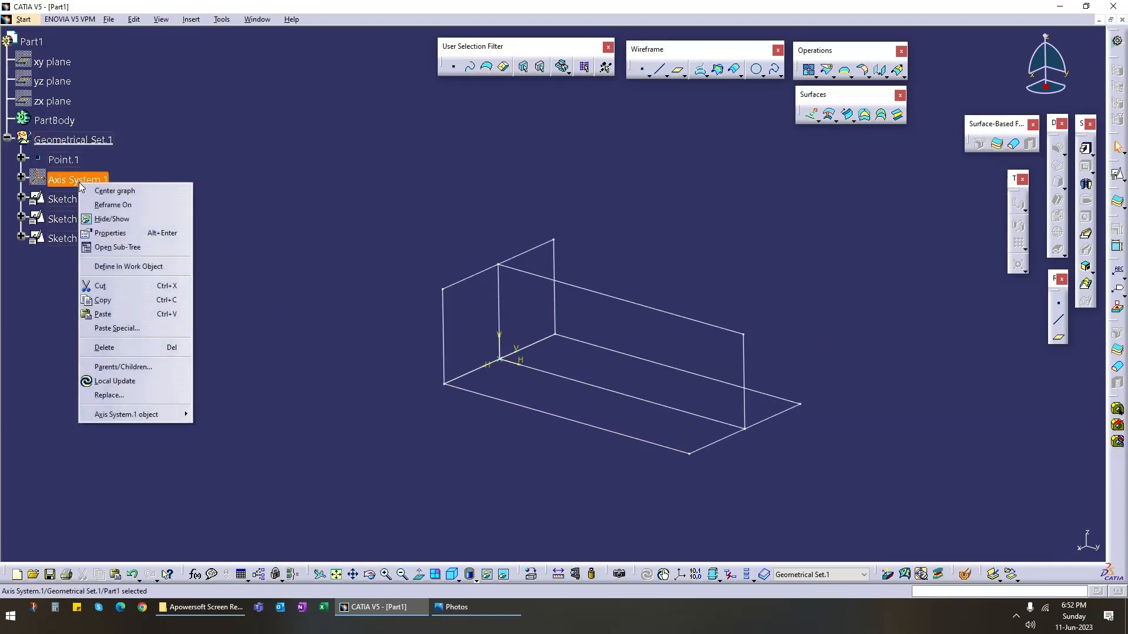
left_click(212, 156)
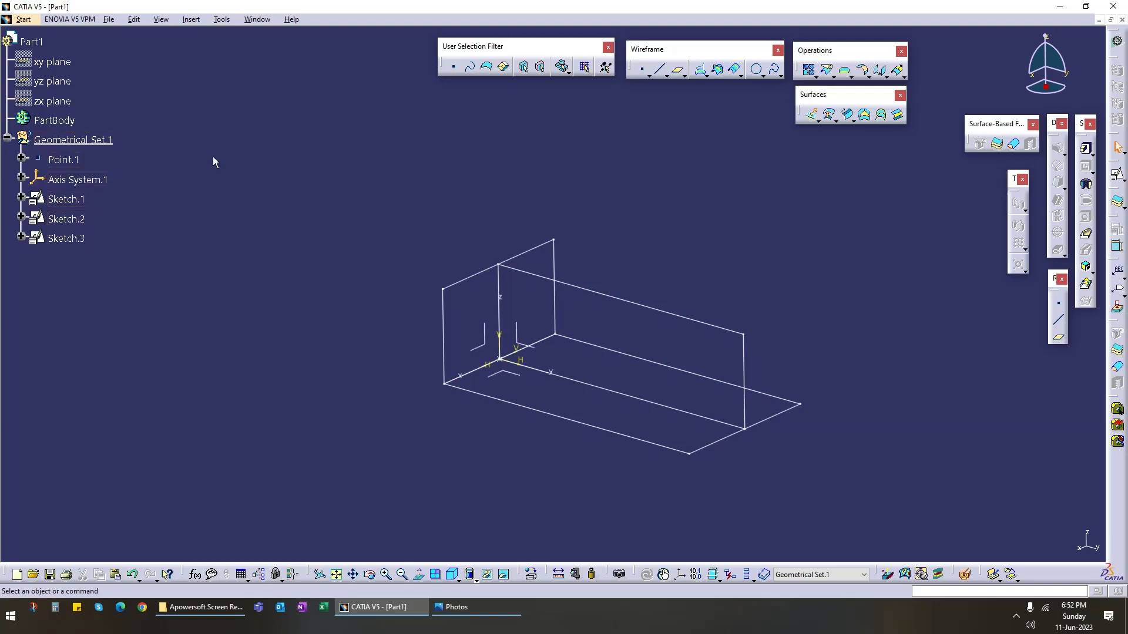
right_click(108, 141)
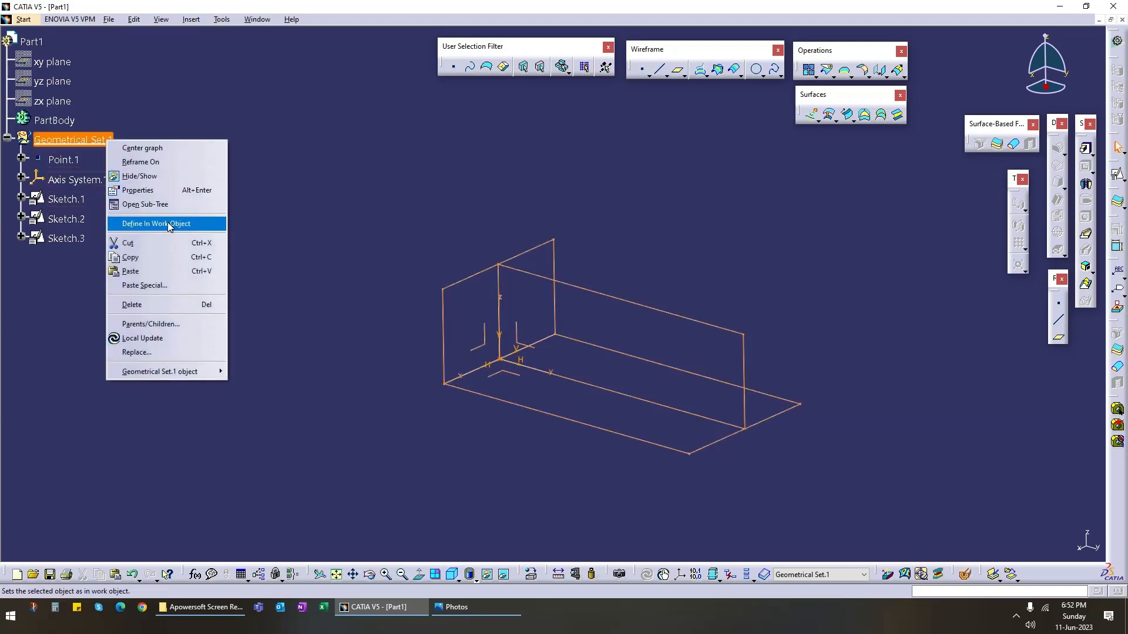
left_click(159, 191)
left_click(902, 259)
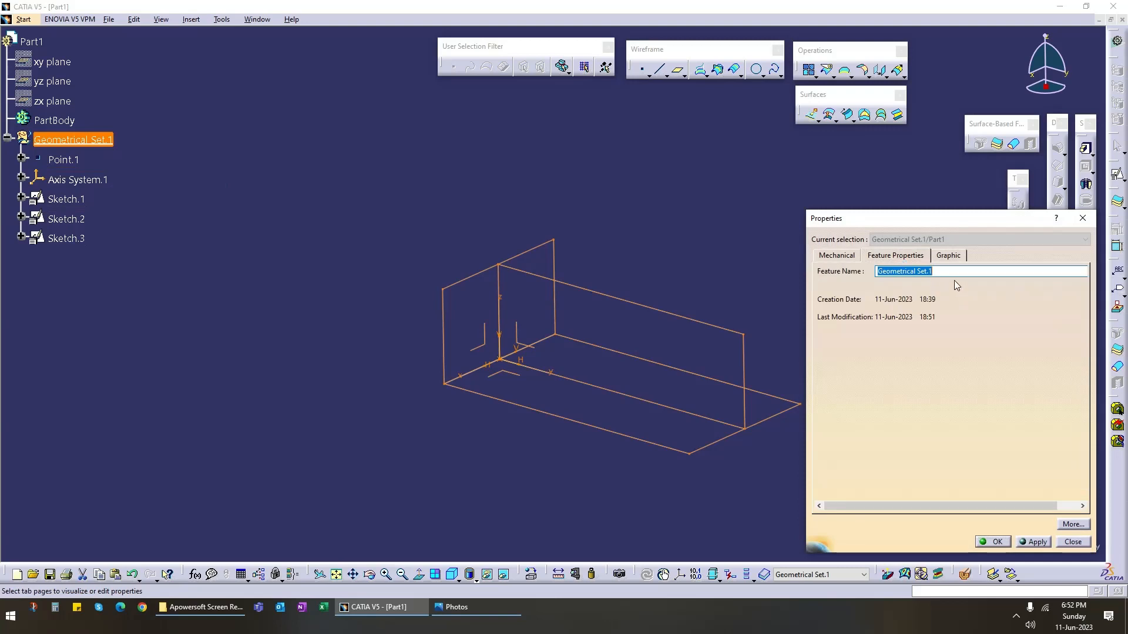
type("References")
key("Return")
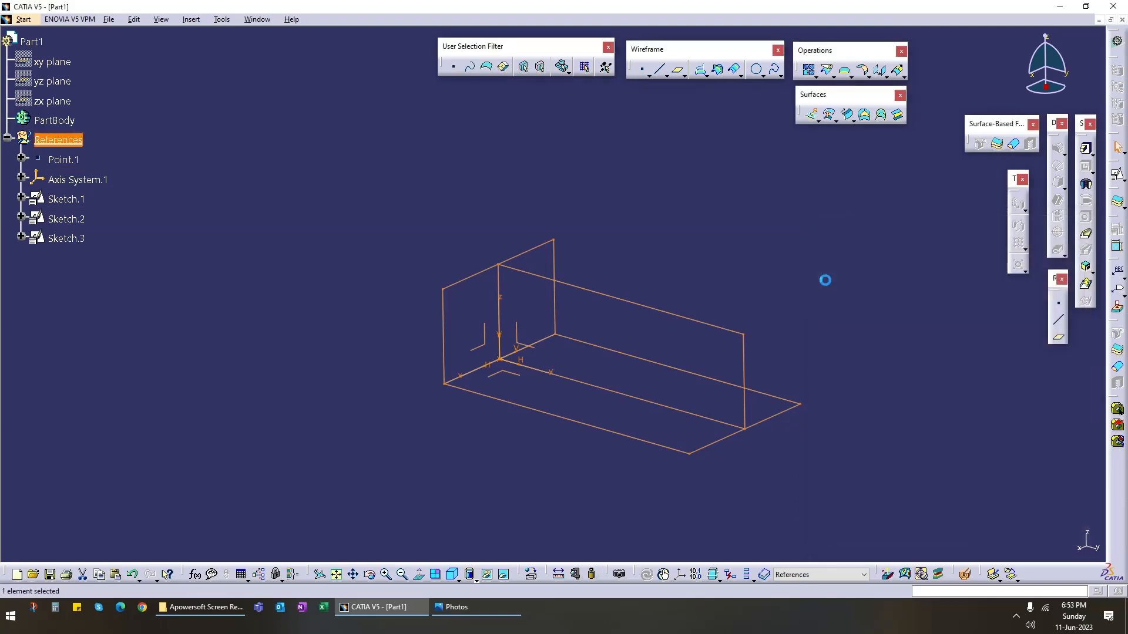
left_click(811, 273)
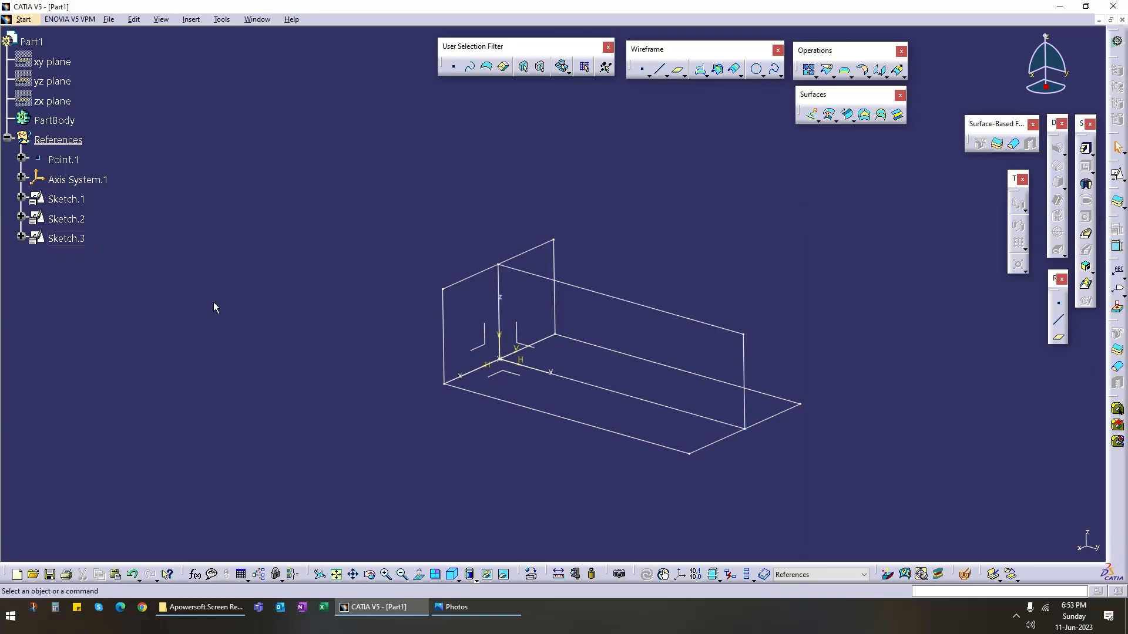
Step: Create a positioned sketch on the XY plane of Axis System.1 with its H and V directions swapped
middle_click_drag(411, 398, 506, 421)
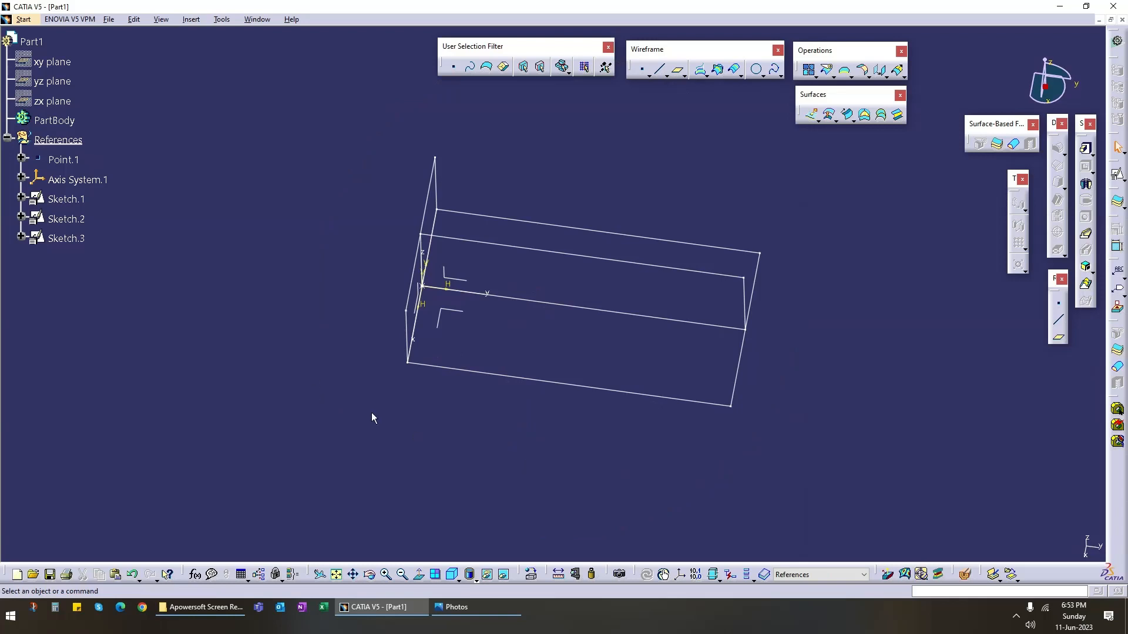
mouse_move(522, 332)
middle_mouse_down()
mouse_move(501, 345)
mouse_move(517, 347)
middle_mouse_up()
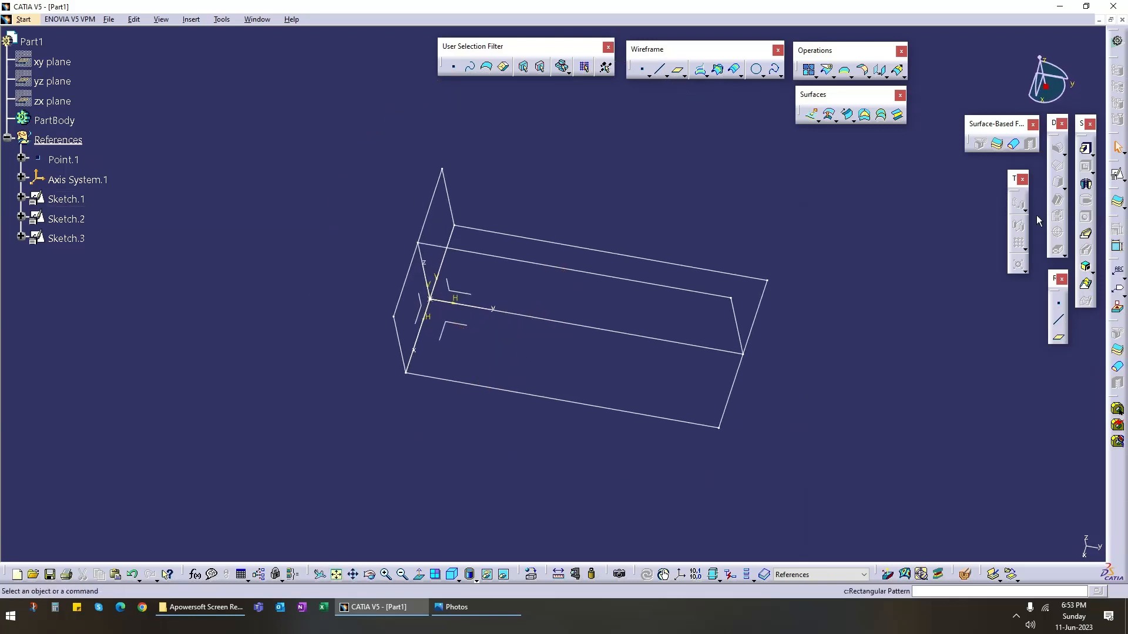
left_click(1115, 175)
left_click(474, 333)
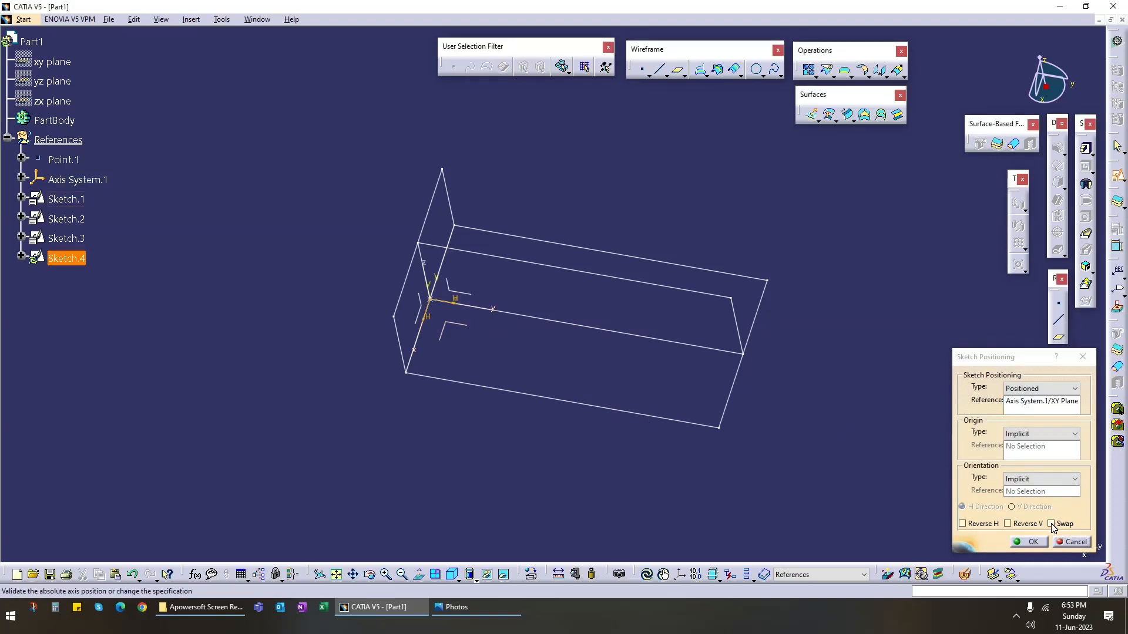
left_click(1051, 525)
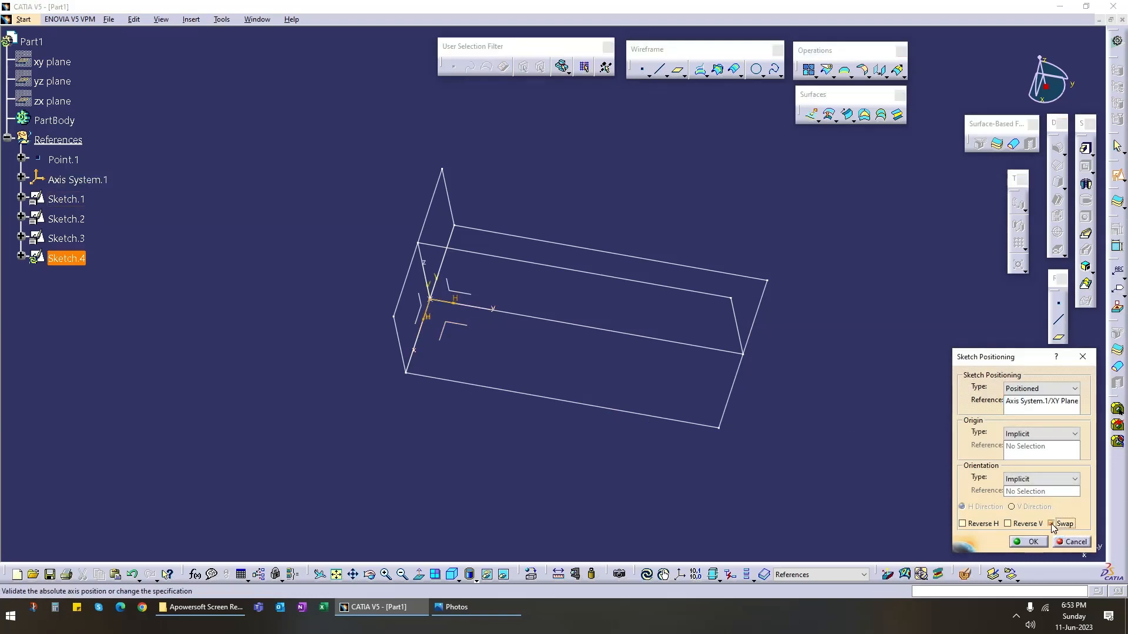
Step: Hide Sketch.3, Sketch.2 and Sketch.1 so only the axis system and the new sketch's directions are displayed
right_click(66, 237)
key("h")
right_click(66, 220)
key("h")
right_click(66, 200)
key("h")
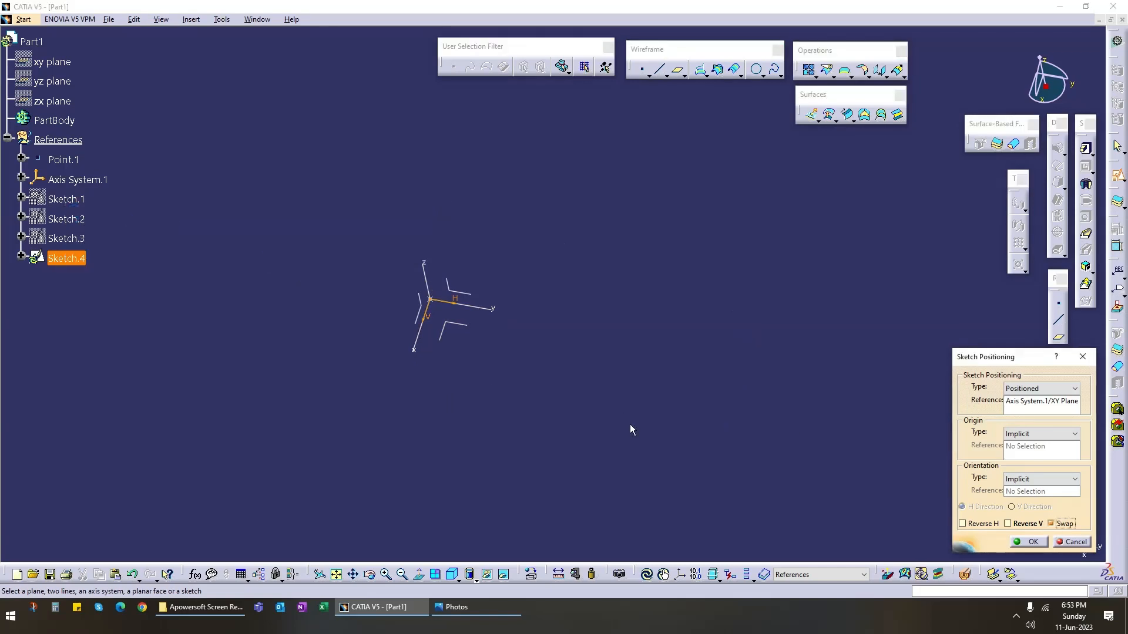
Step: Reverse the sketch's V direction, enter the sketch and show Sketch.1 as a reference
left_click(1008, 524)
left_click(1032, 542)
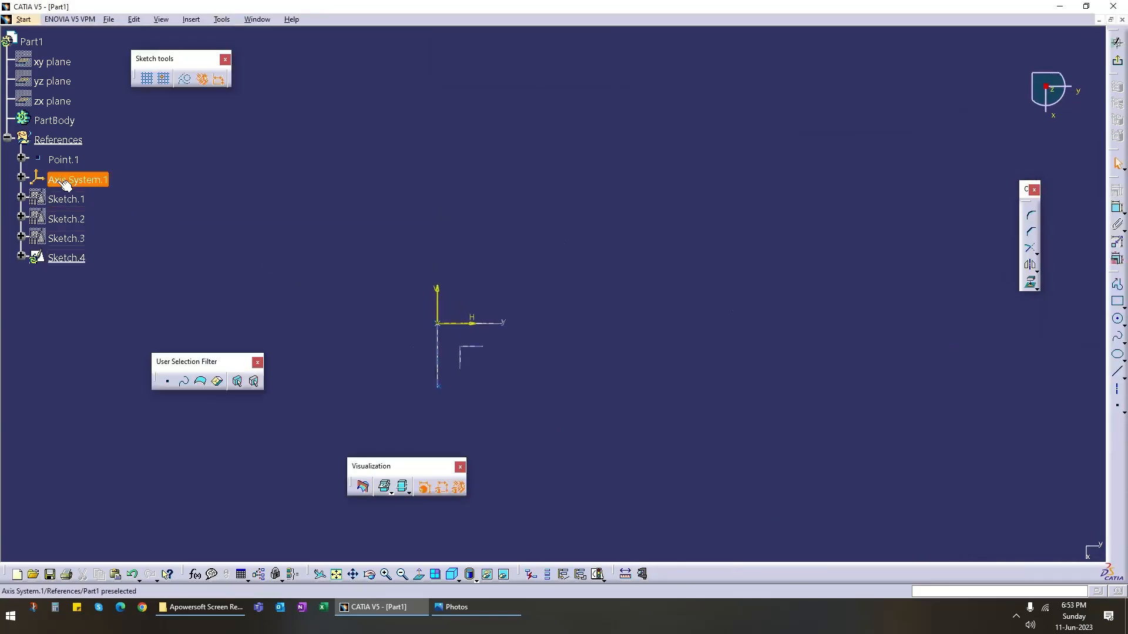
right_click(66, 200)
left_click(83, 230)
middle_click_drag(594, 329, 536, 261)
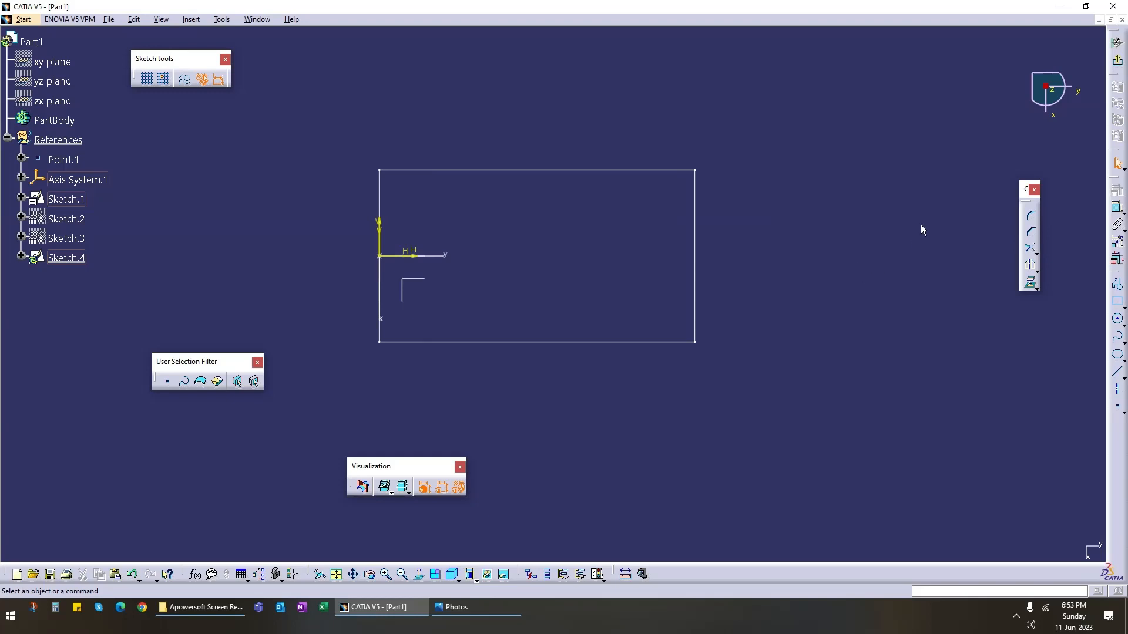
Step: Sketch a circle centred on the H axis and resize it to about 93 mm diameter around the rectangle's far end
left_click(1119, 322)
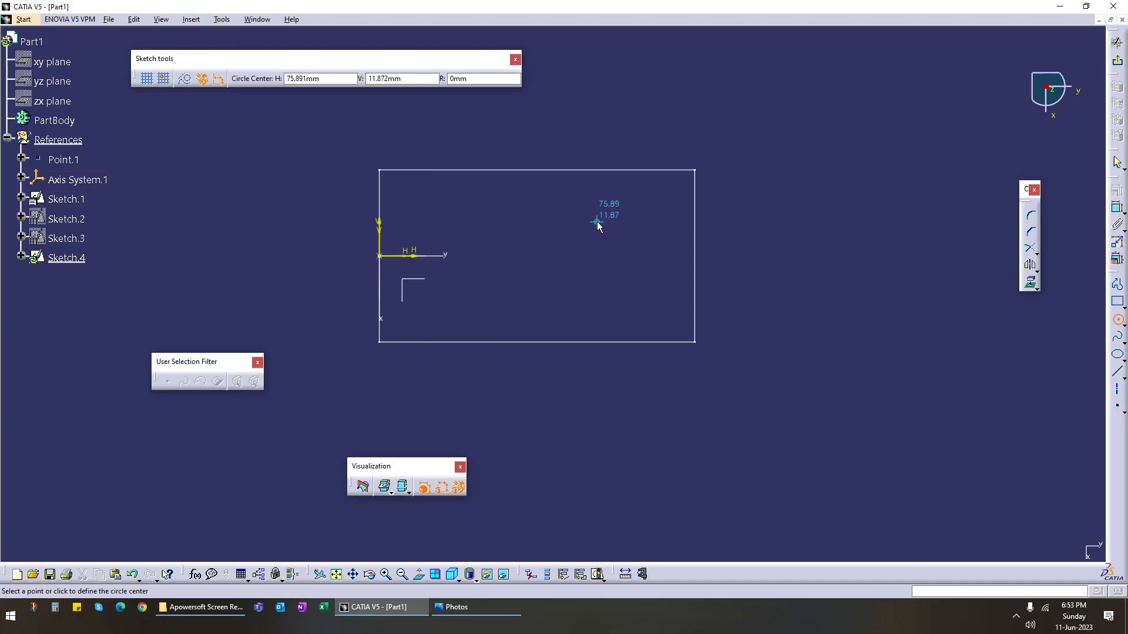
left_click(552, 256)
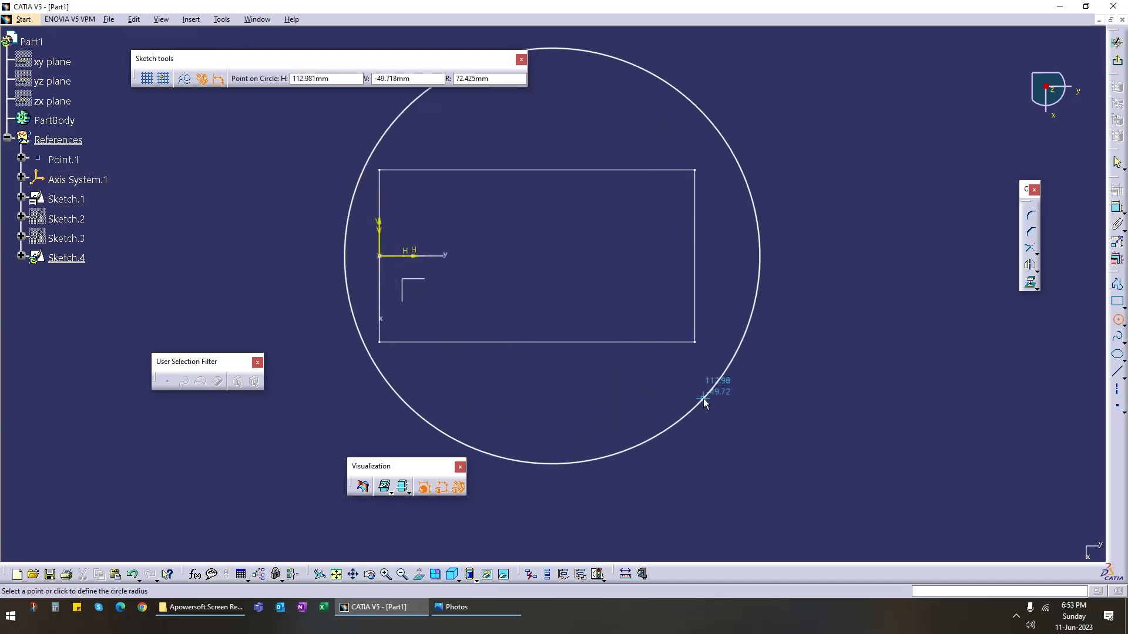
left_click(705, 398)
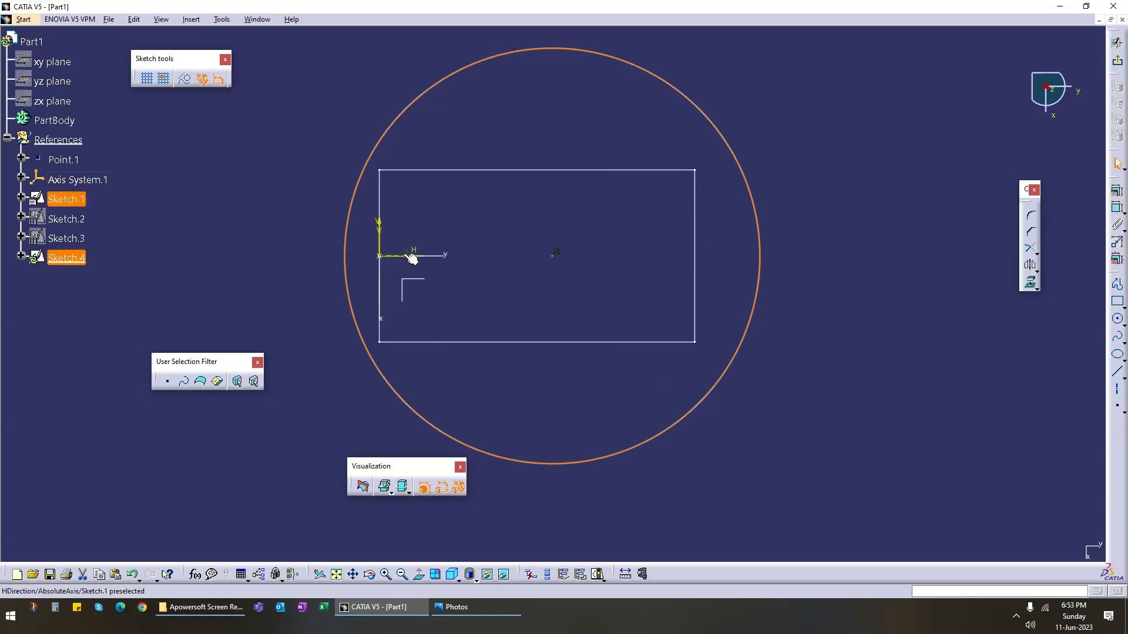
left_click_drag(371, 210, 430, 219)
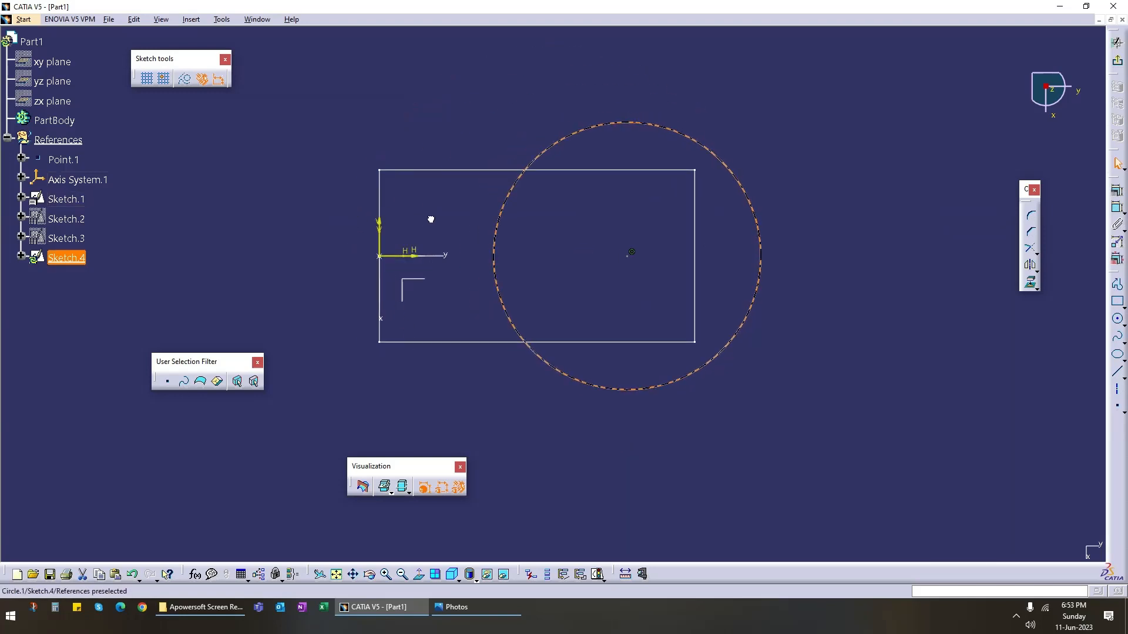
Step: Dimension the circle's diameter and set it to 200 mm
left_click(1117, 206)
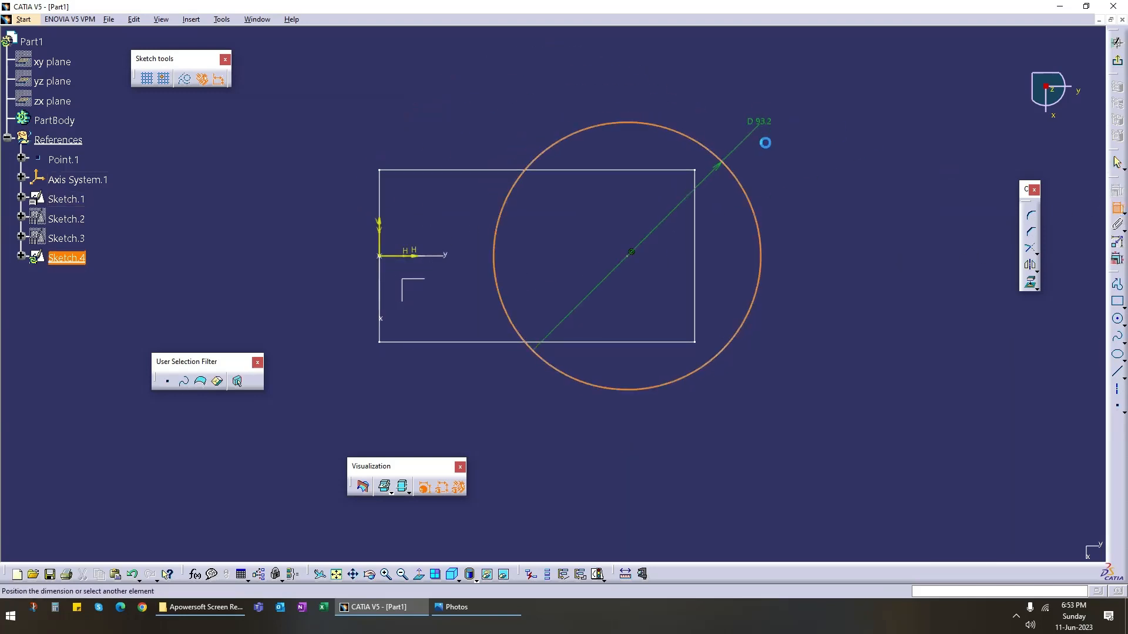
double_click(741, 118)
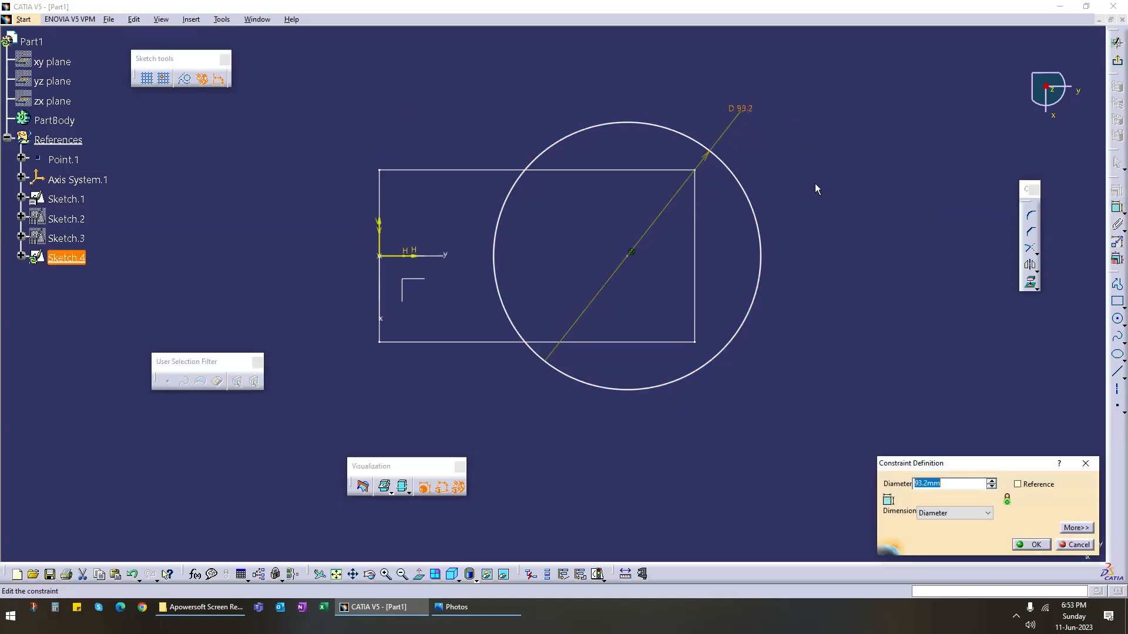
type("20")
key("Return")
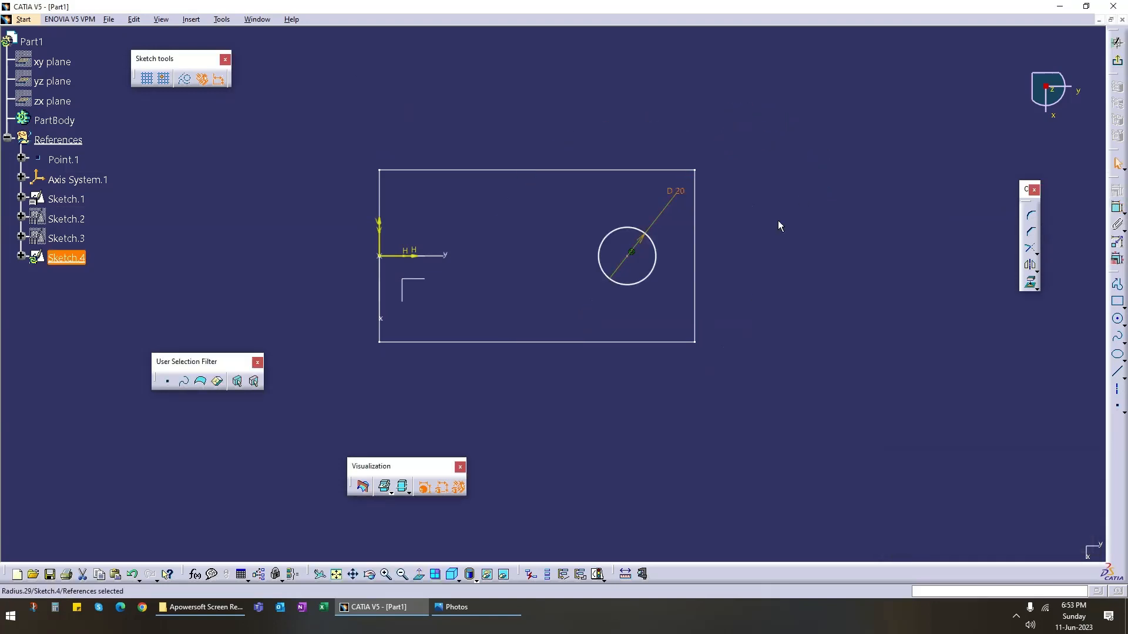
double_click(685, 196)
type("200")
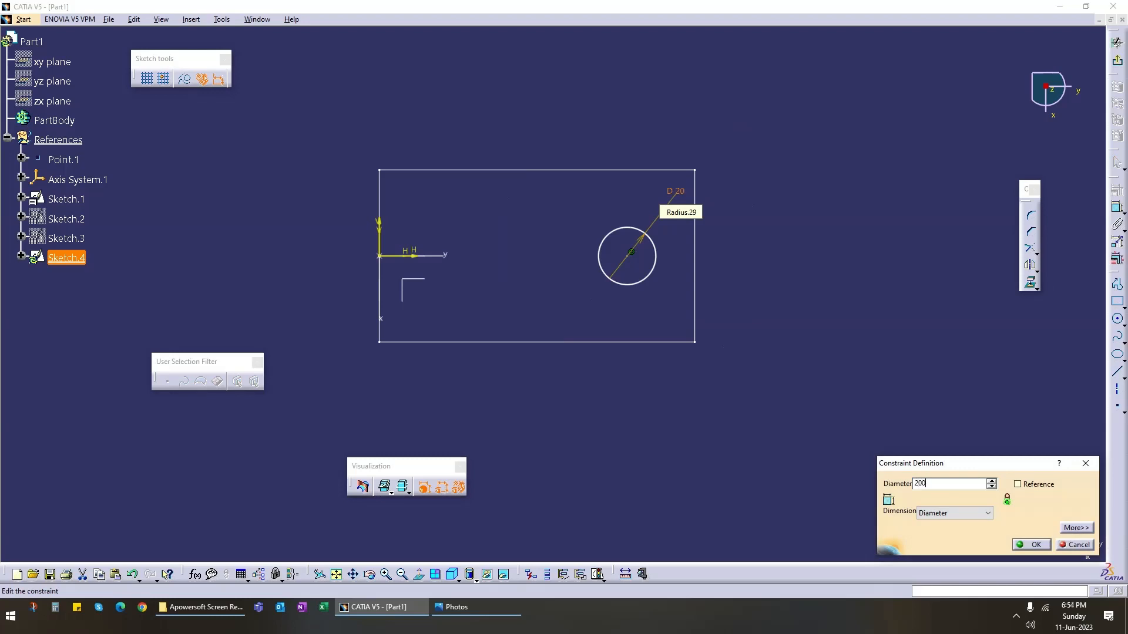
key("Return")
left_click(741, 299)
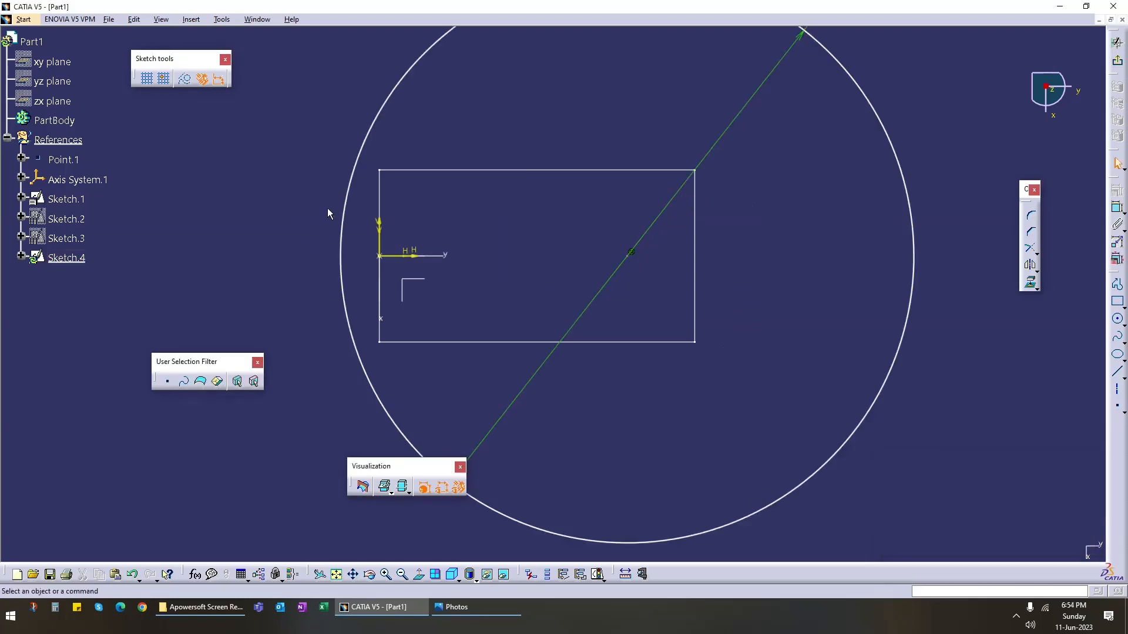
Step: Shift the circle along H until its arc crosses the rectangle, and project Sketch.1's edge at the origin into the sketch
left_click_drag(347, 210, 449, 202)
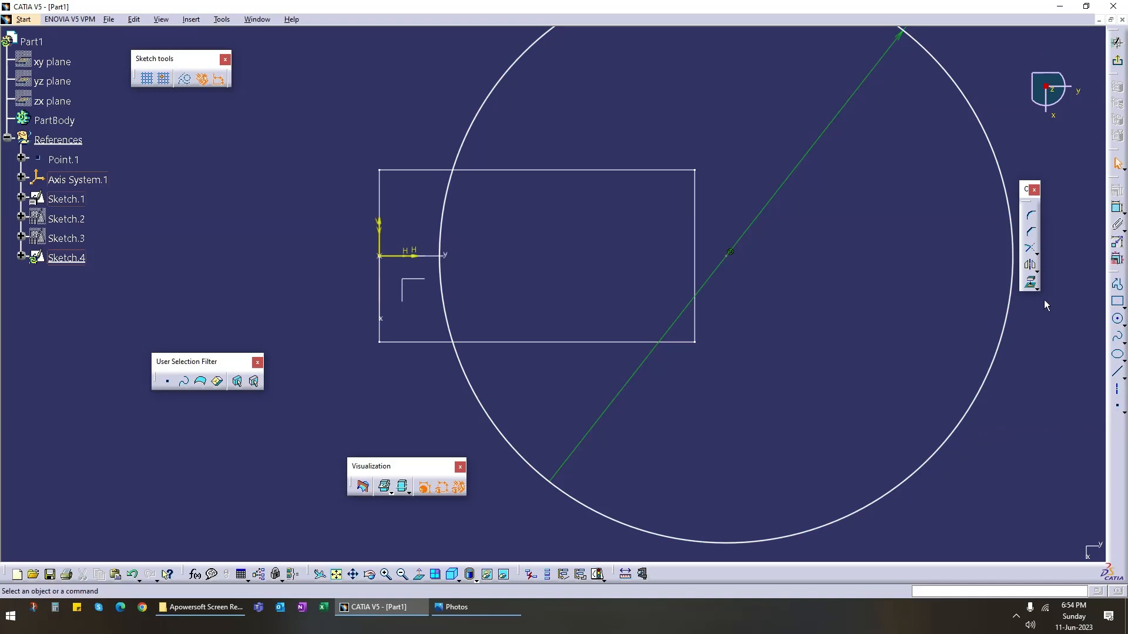
left_click(1031, 284)
left_click(382, 199)
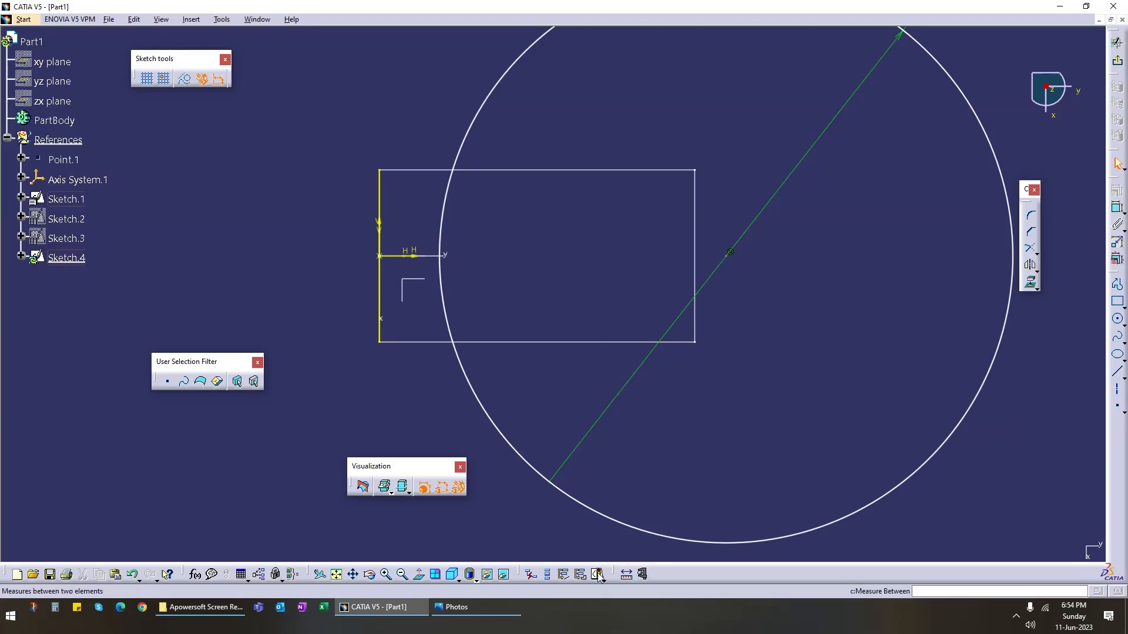
Step: Hide the reference geometry in the sketch view and constrain the circle tangent to the projected edge at the origin
left_click(391, 492)
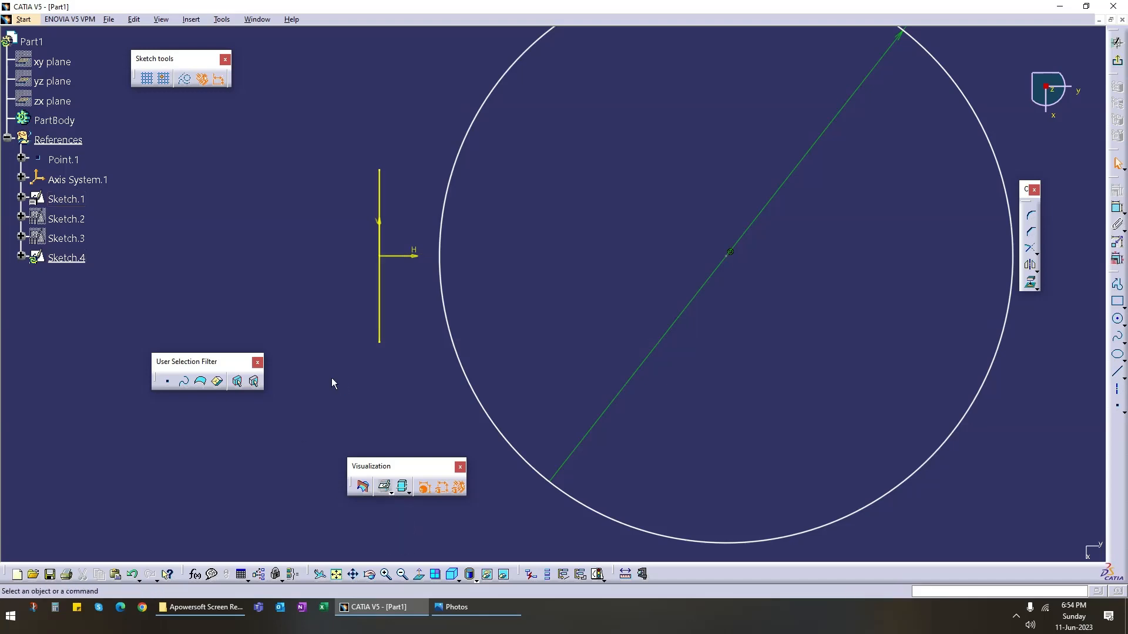
left_click(1117, 207)
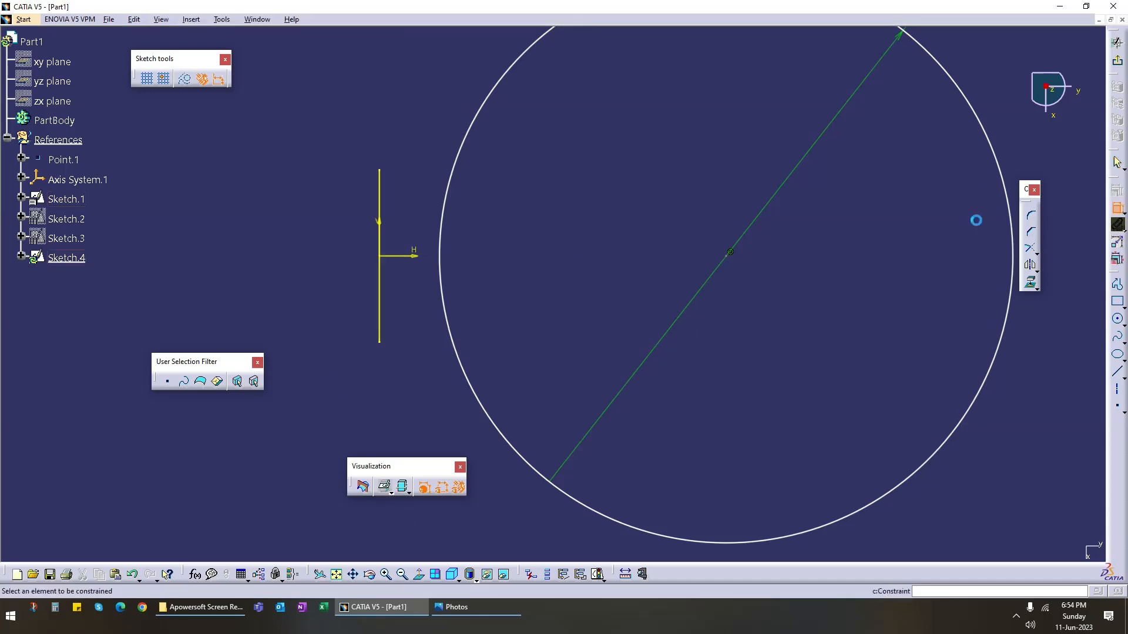
left_click(450, 203)
left_click(380, 190)
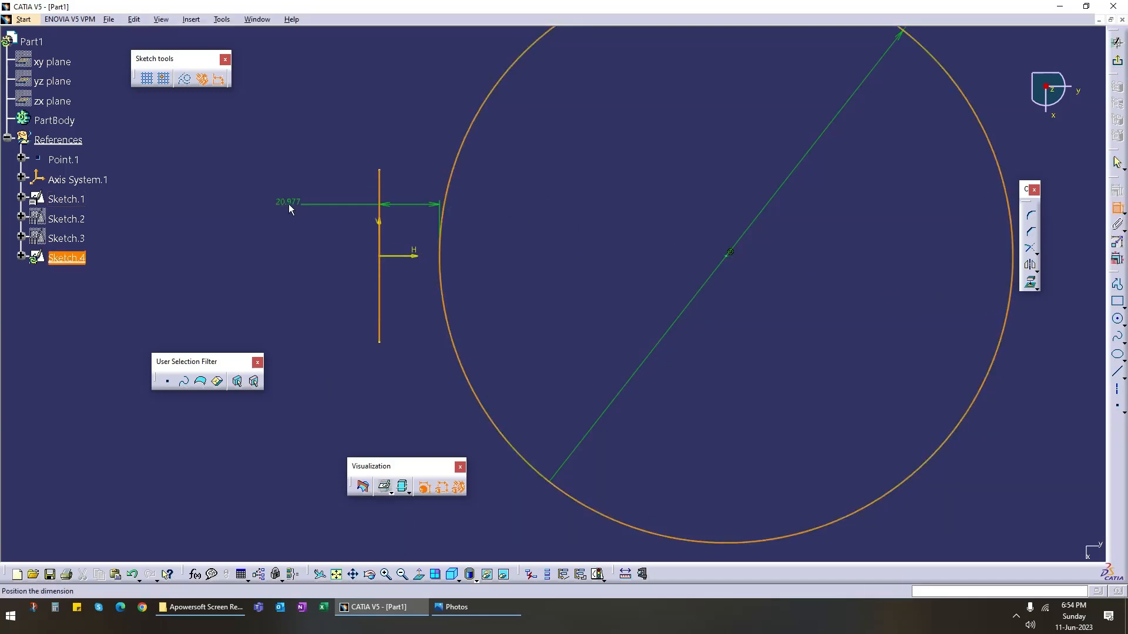
right_click(288, 204)
left_click(319, 257)
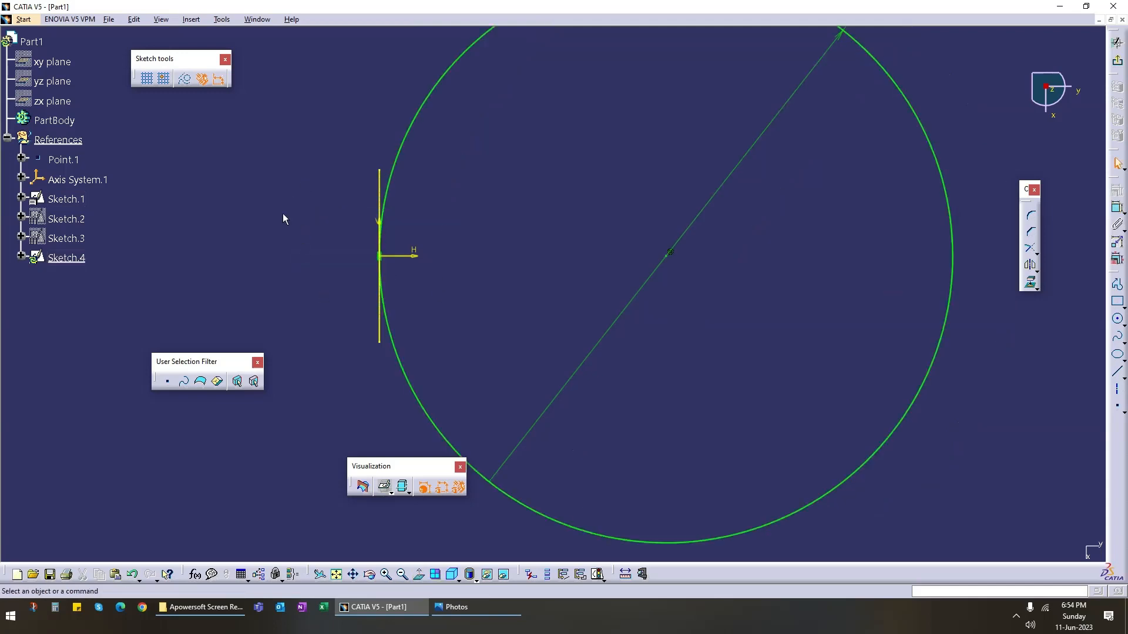
Step: Convert the projected edge at the origin to a construction element
left_click(381, 187)
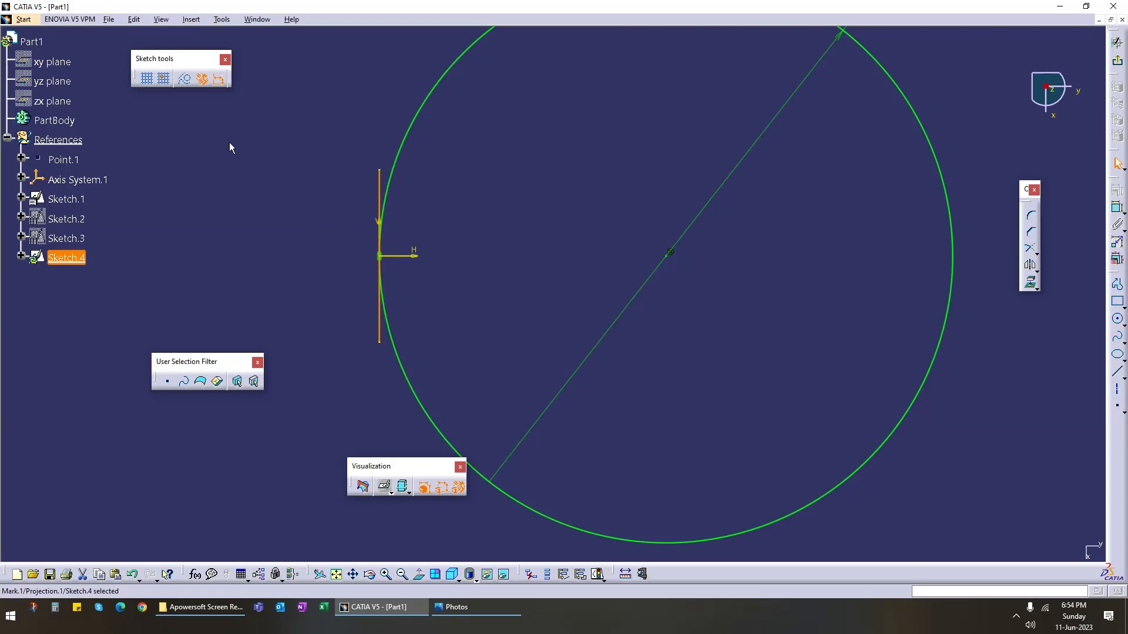
left_click(185, 80)
left_click(555, 274)
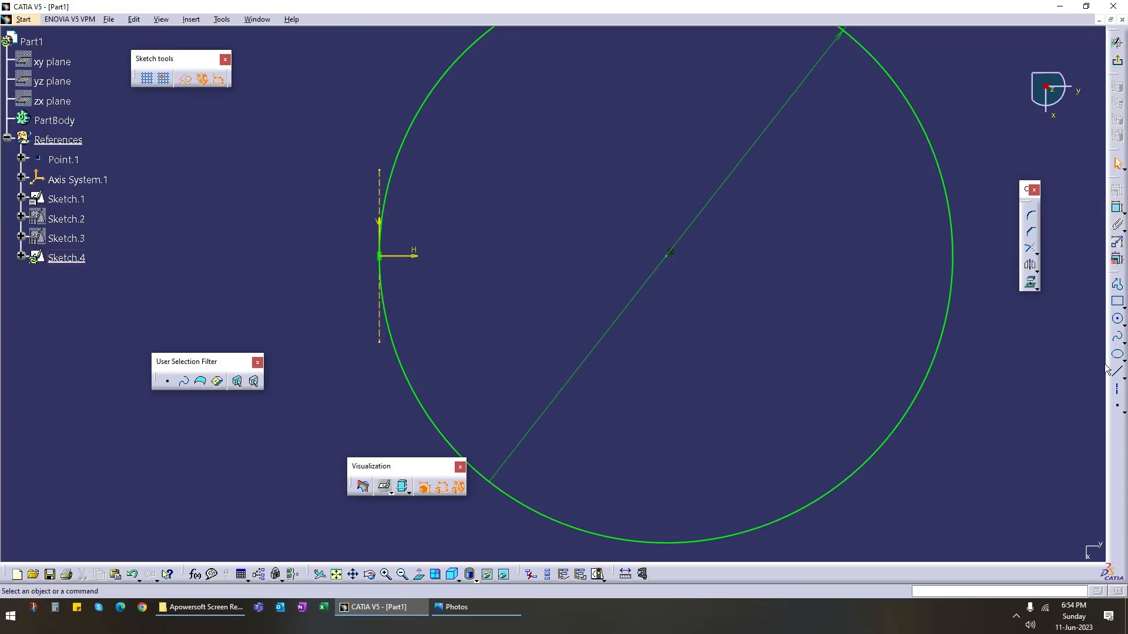
Step: Draw two horizontal axis lines about 148 mm long, one from each endpoint of the projected edge
left_click(1117, 389)
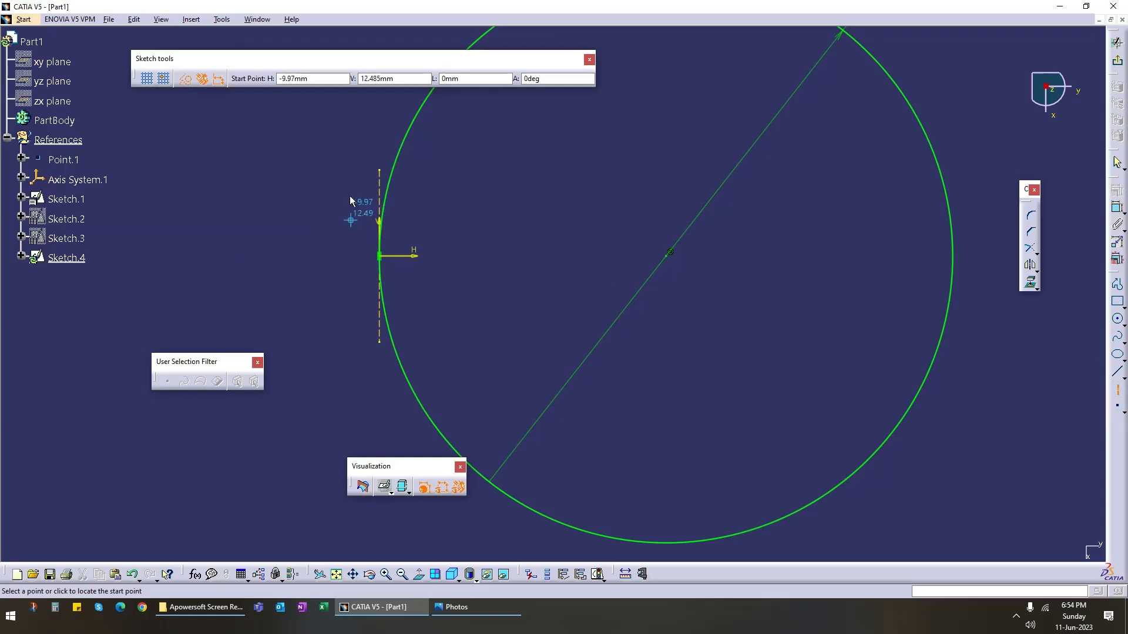
left_click(382, 171)
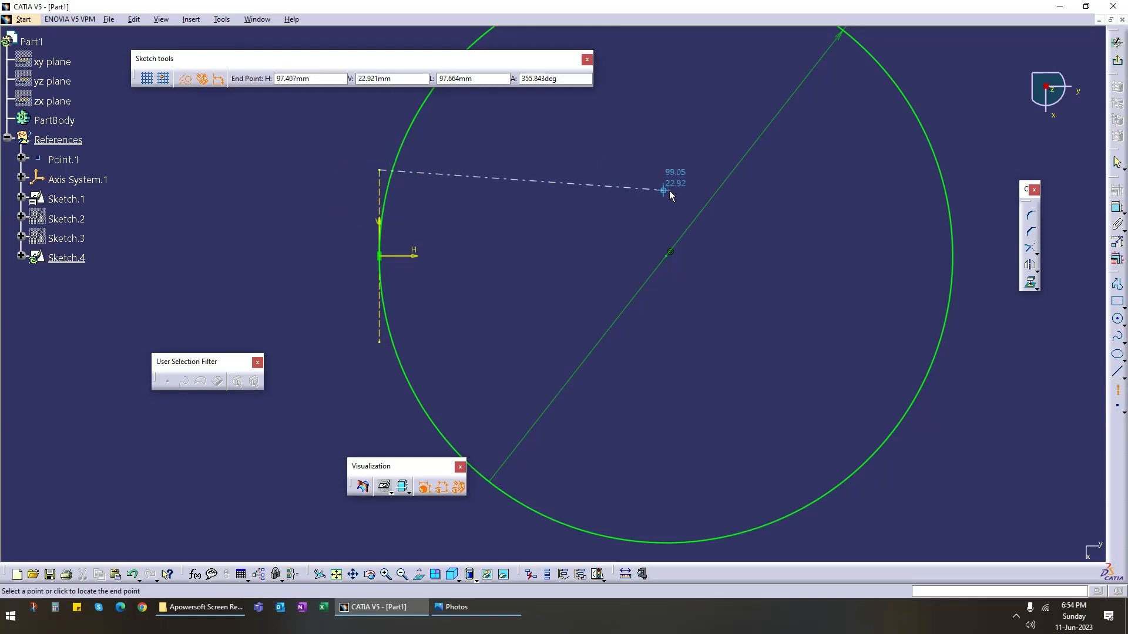
left_click(801, 169)
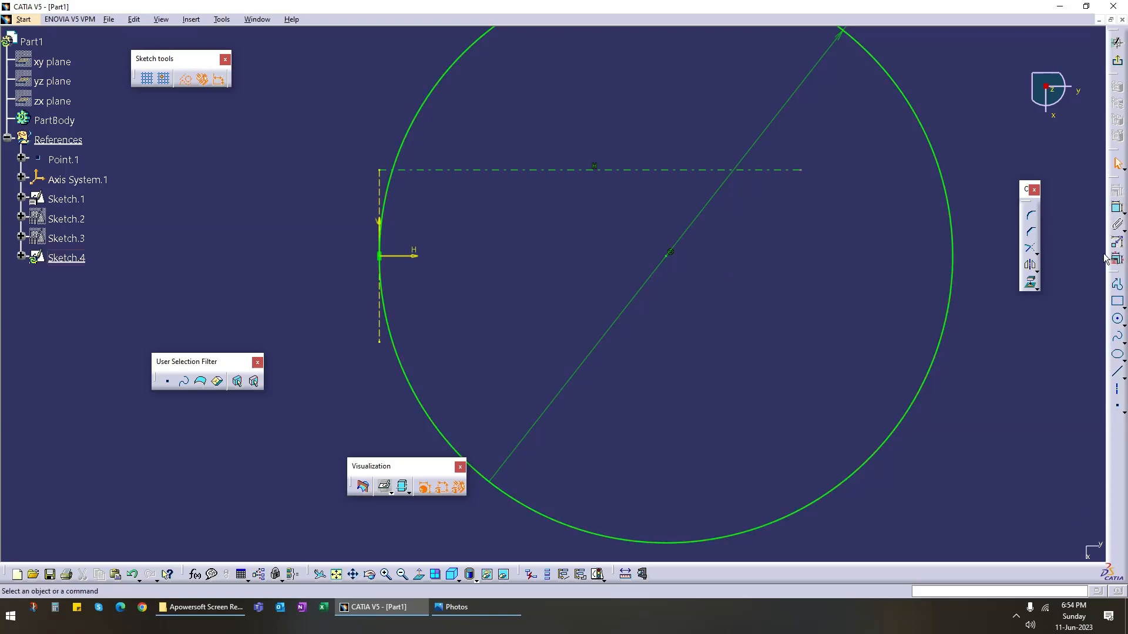
left_click(1118, 390)
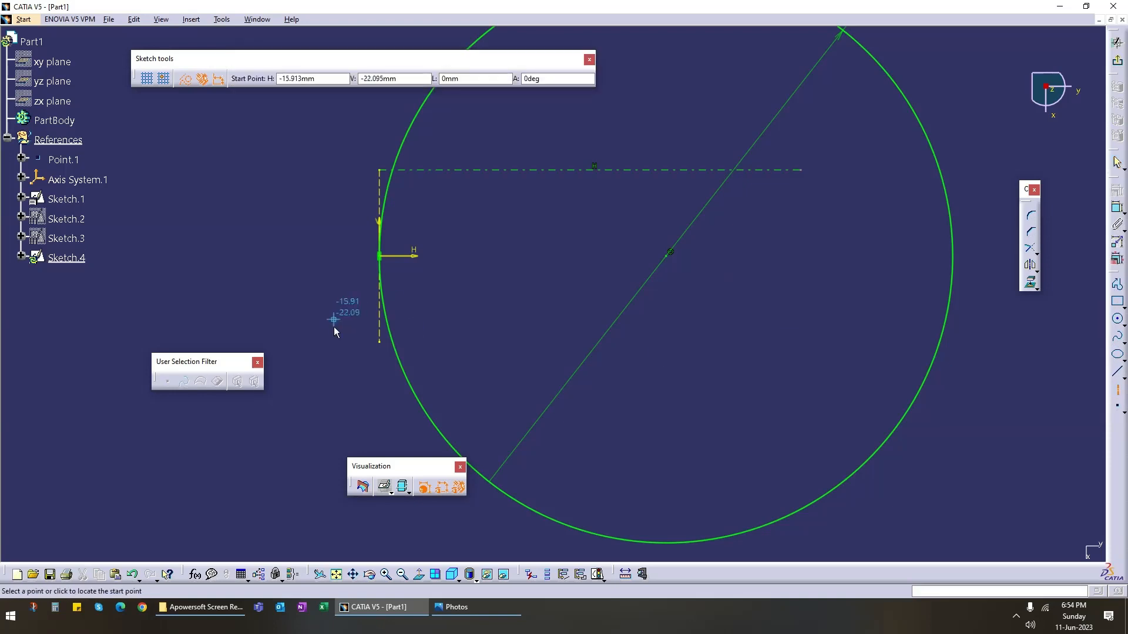
left_click(380, 342)
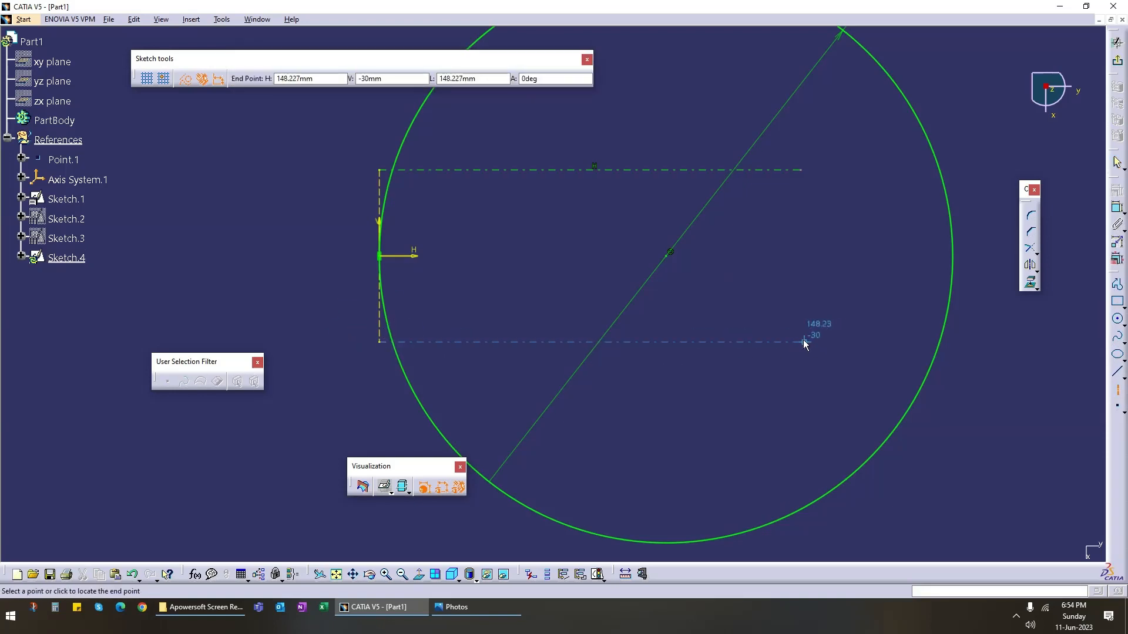
left_click(802, 341)
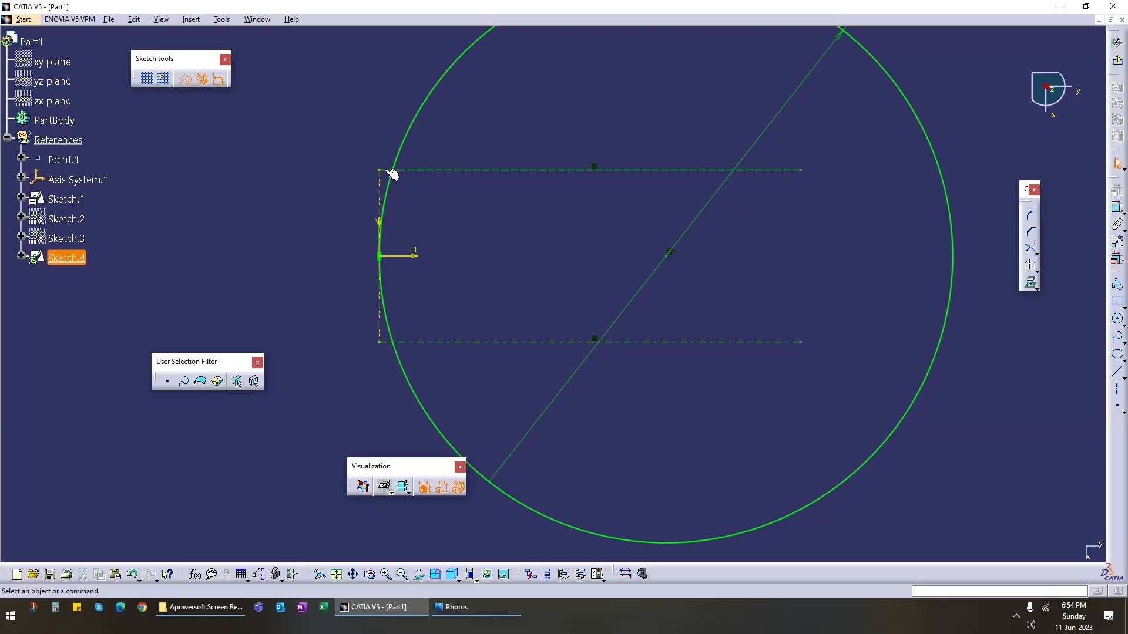
Step: Set the circle's diameter to 250 mm
mouse_move(496, 224)
middle_mouse_down()
mouse_move(531, 247)
mouse_move(536, 267)
mouse_move(532, 258)
middle_mouse_up()
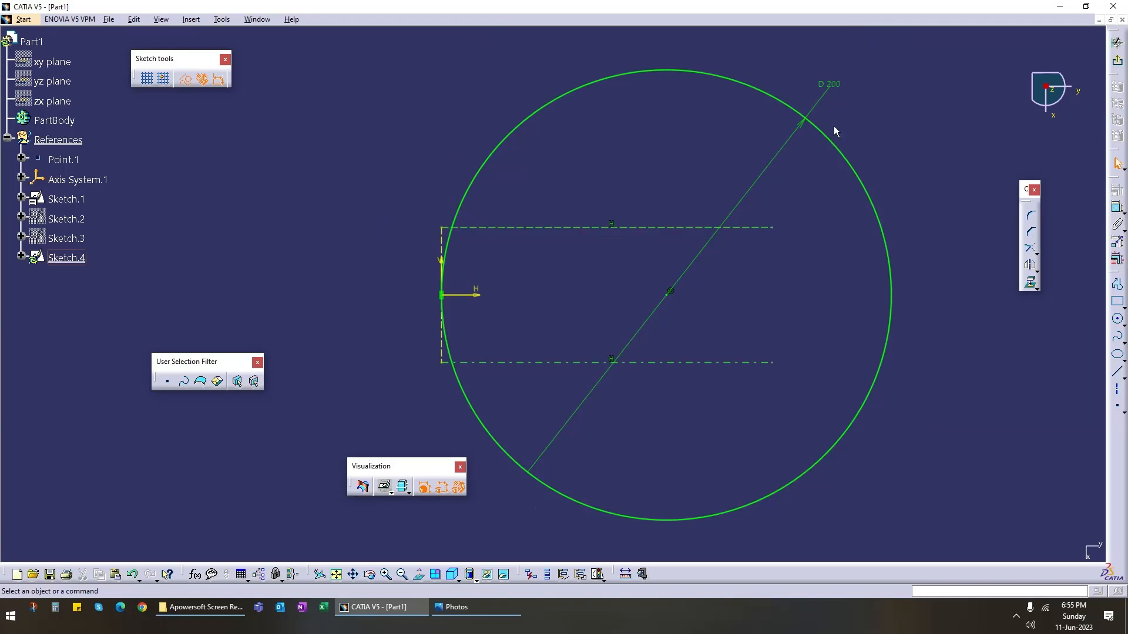
double_click(842, 94)
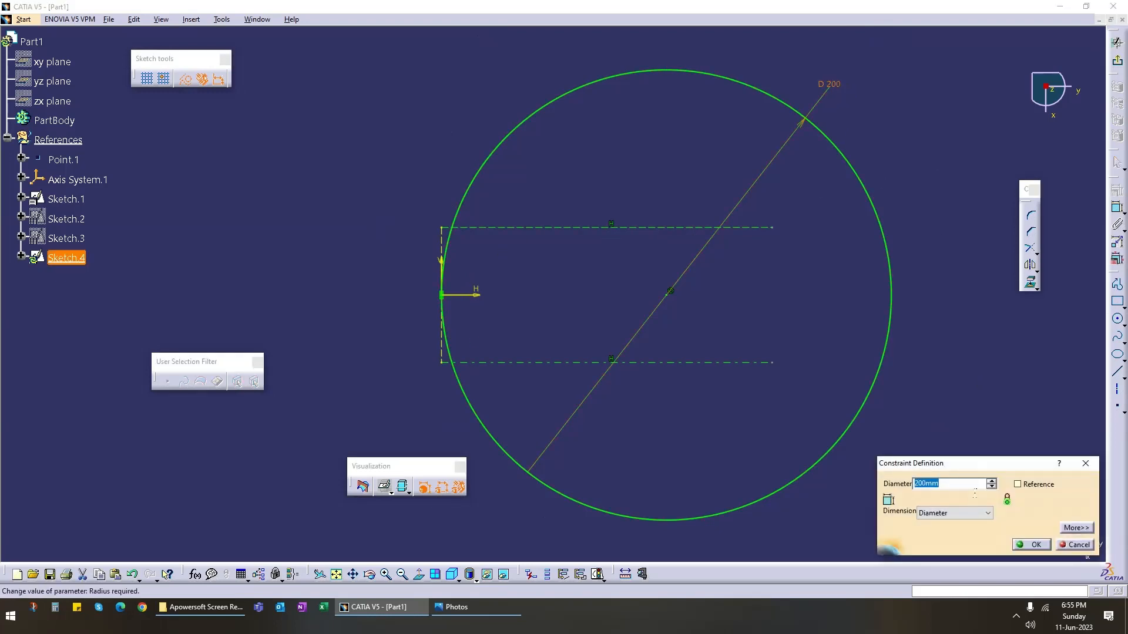
type("250")
key("Return")
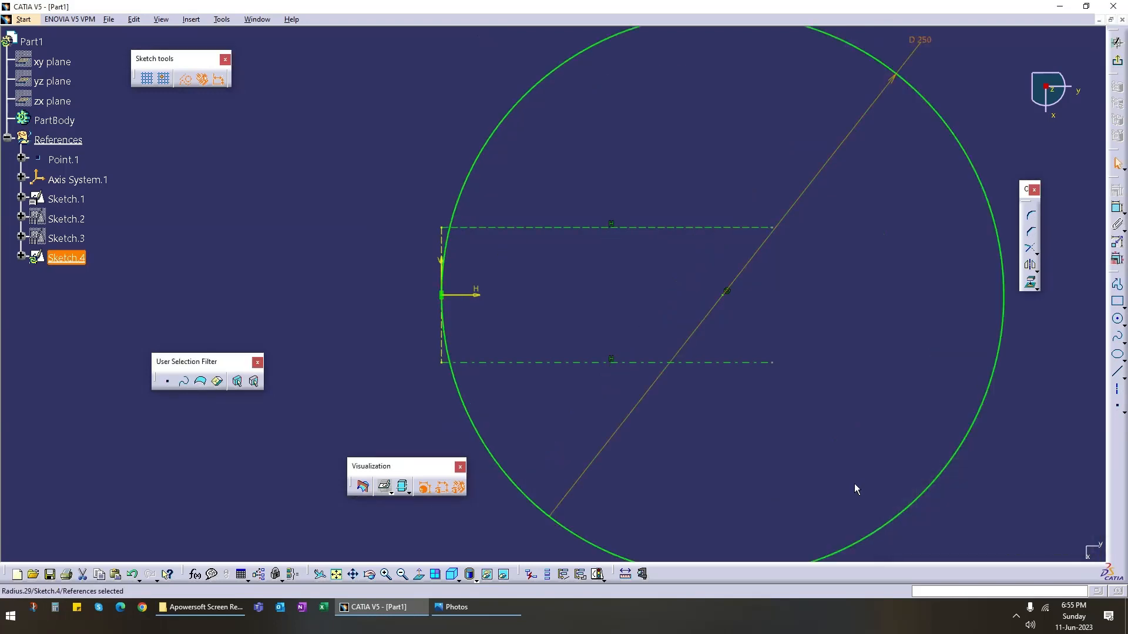
left_click(421, 272)
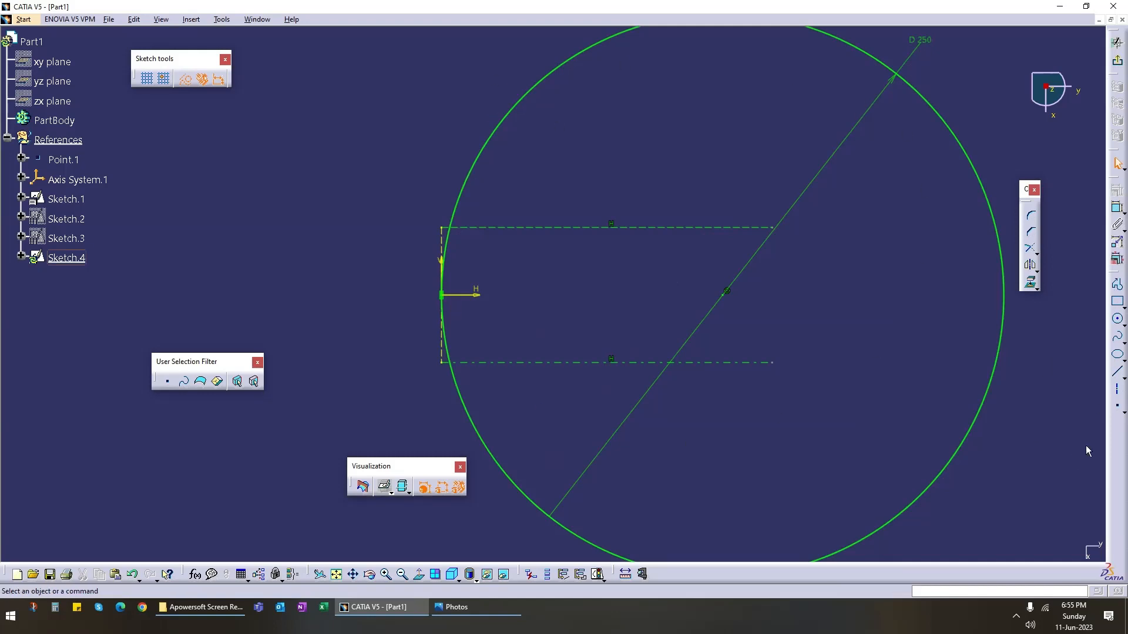
Step: Draw a vertical axis line about 131 mm long crossing the circle just inside the projected edge
left_click(1117, 389)
left_click(467, 137)
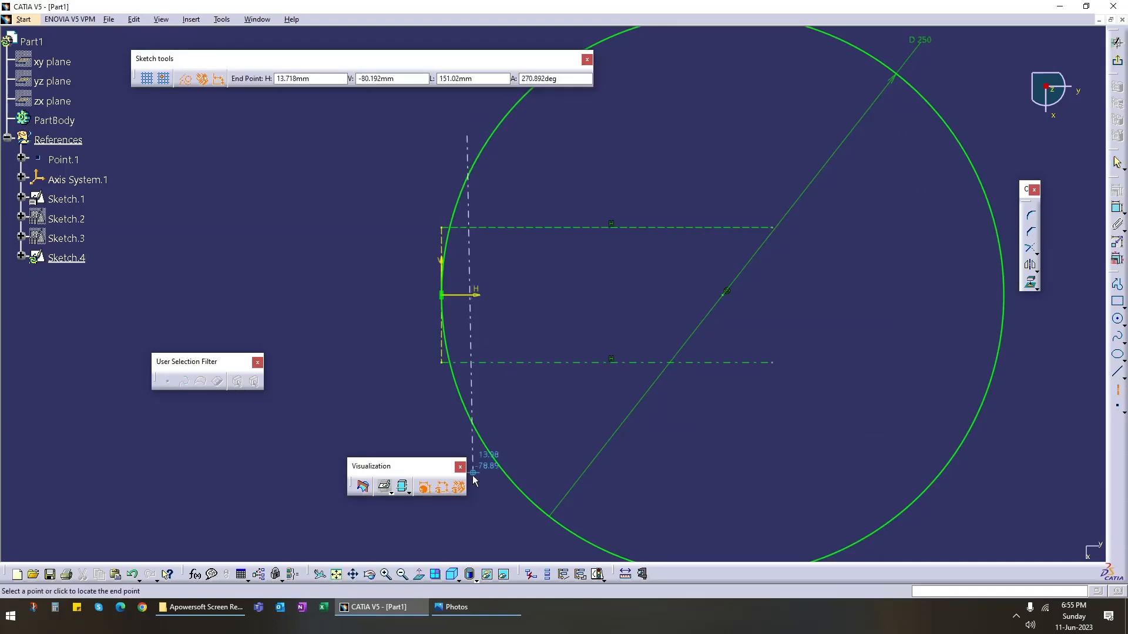
left_click(468, 432)
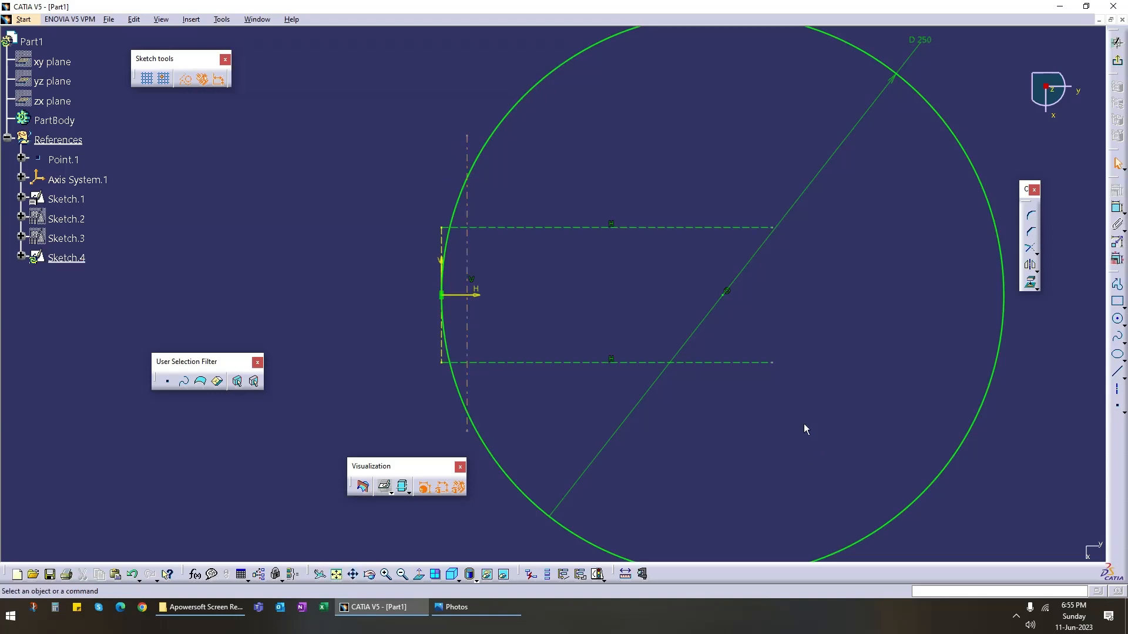
Step: Dimension the distance between the vertical axis line and the projected edge and set it to 10 mm
left_click(1118, 209)
left_click(467, 253)
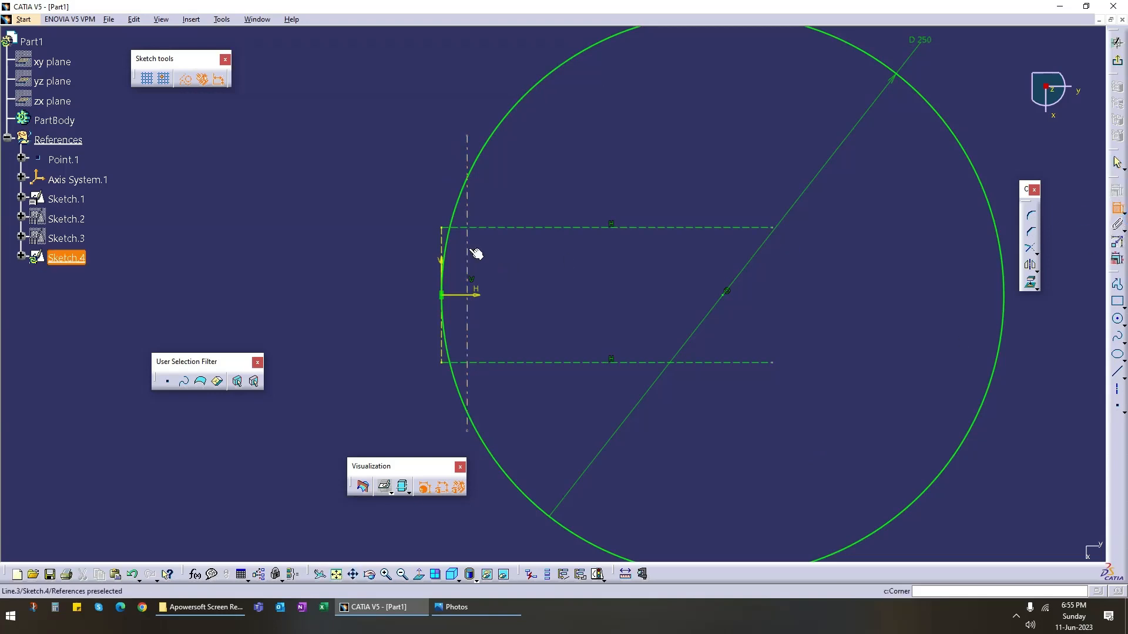
left_click(441, 240)
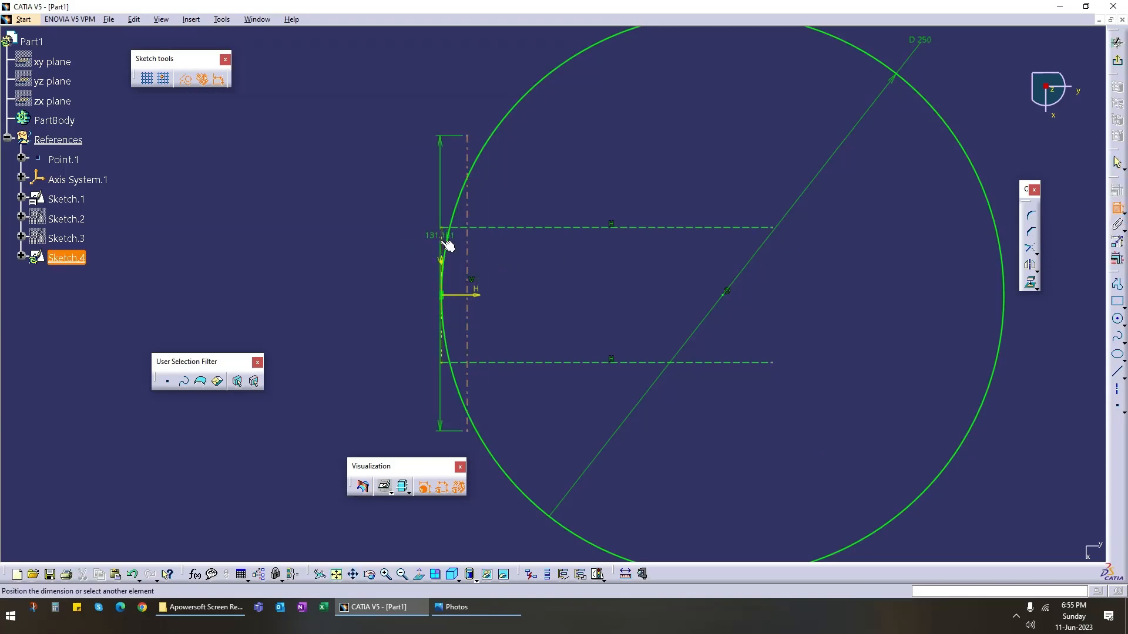
left_click(389, 182)
double_click(390, 181)
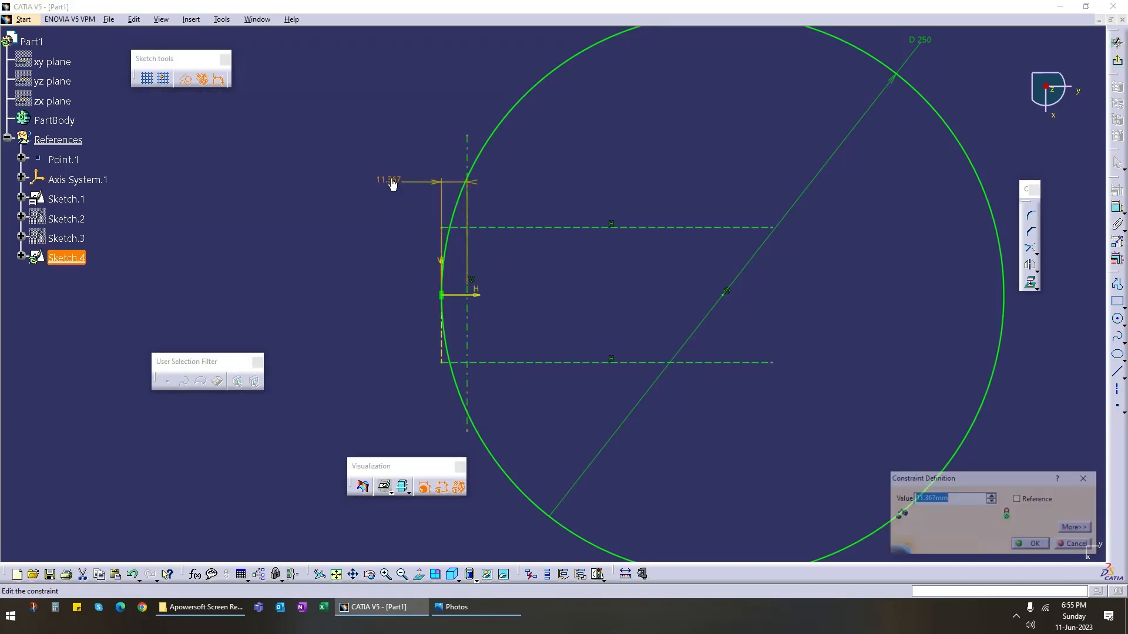
key("Return")
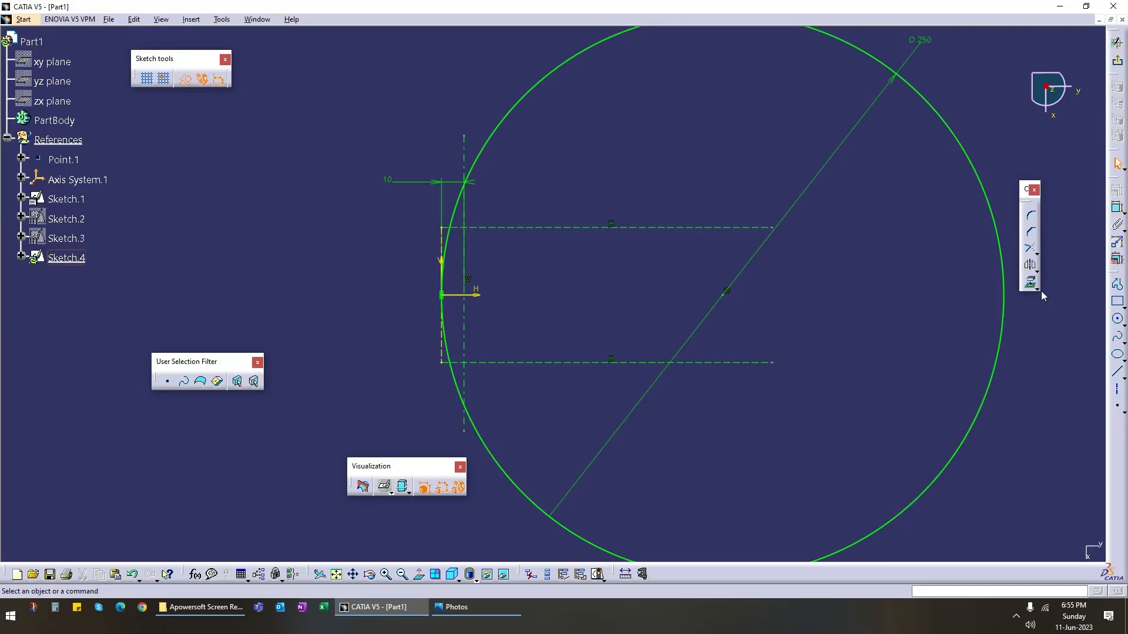
Step: Quick-trim the large portion of the circle beyond the vertical axis line, keeping only the arc at the origin
left_click(1037, 254)
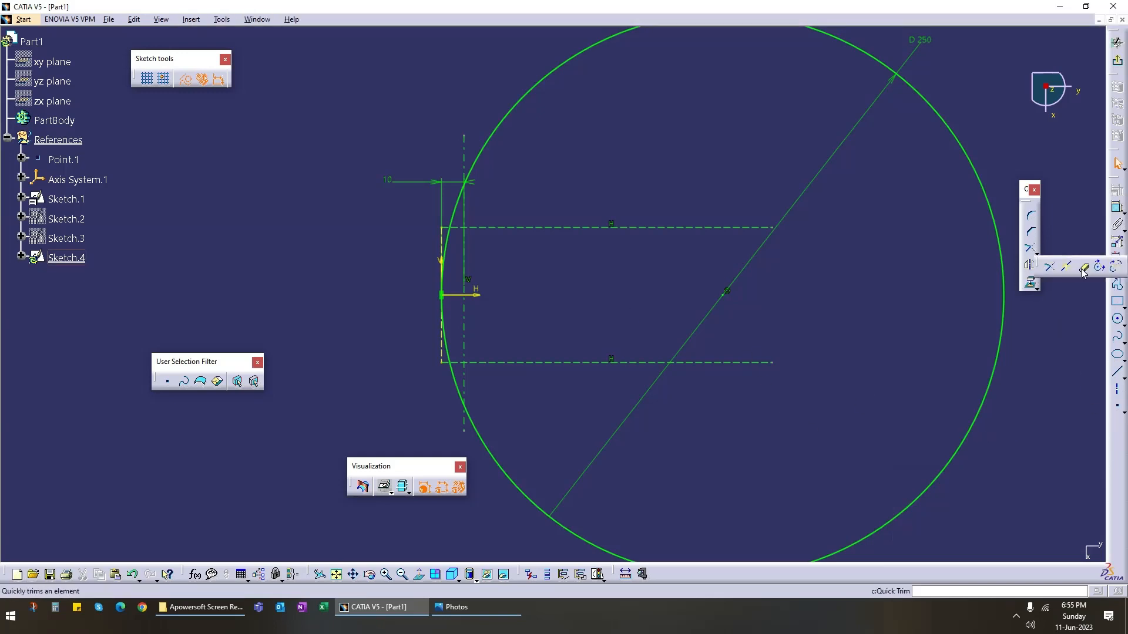
left_click(1084, 271)
left_click(515, 104)
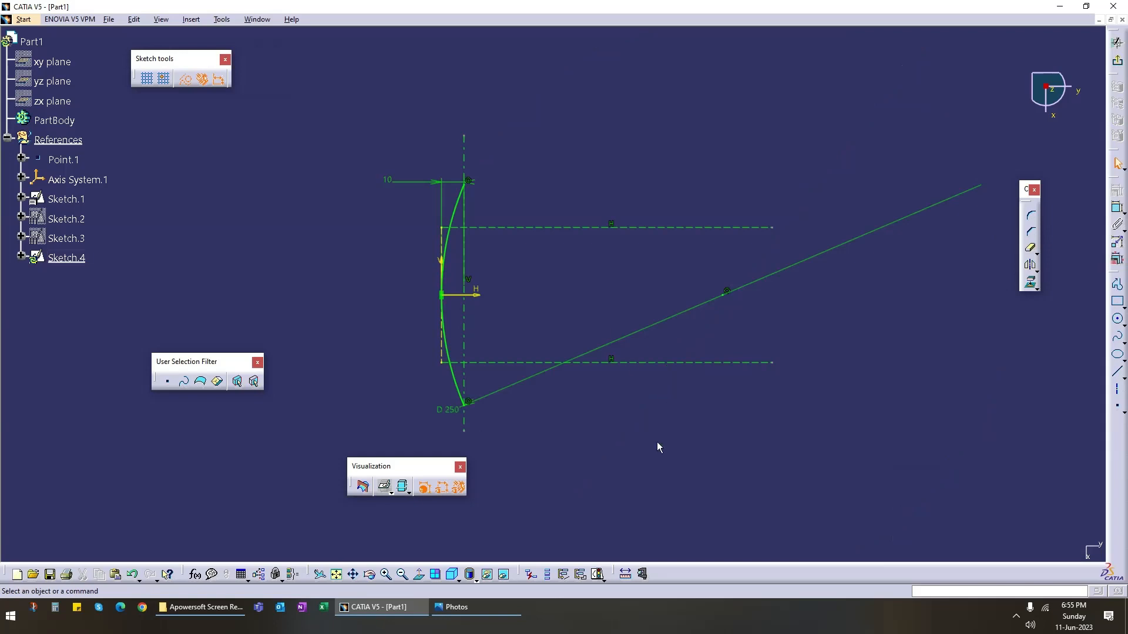
Step: Switch the arc's diameter dimension to a radius and set it to 130 mm
left_click(447, 421)
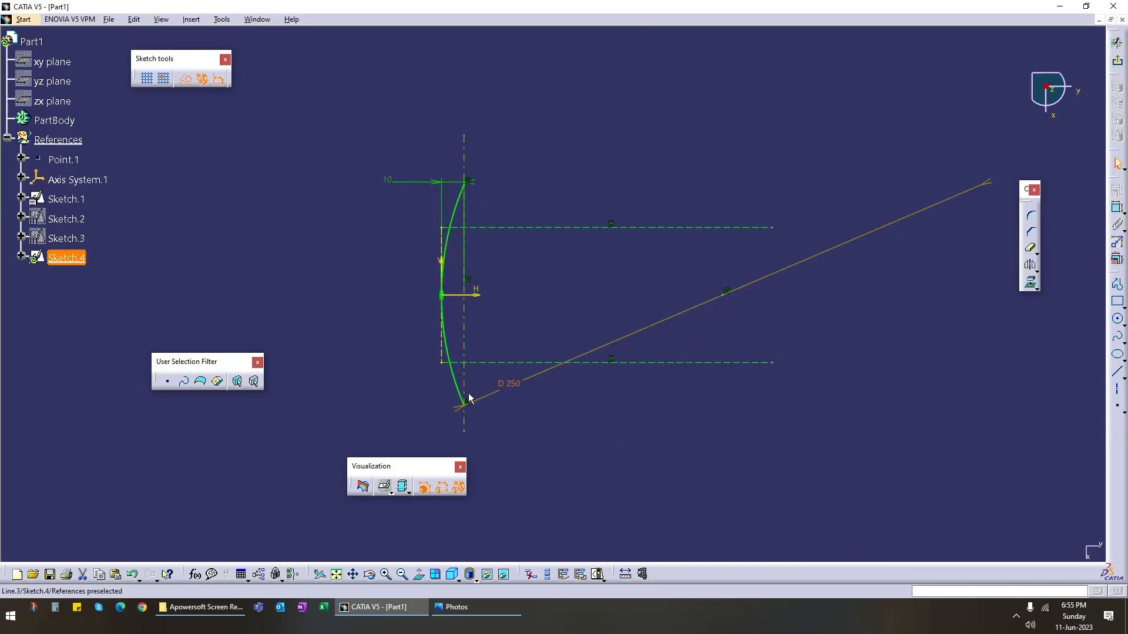
double_click(520, 390)
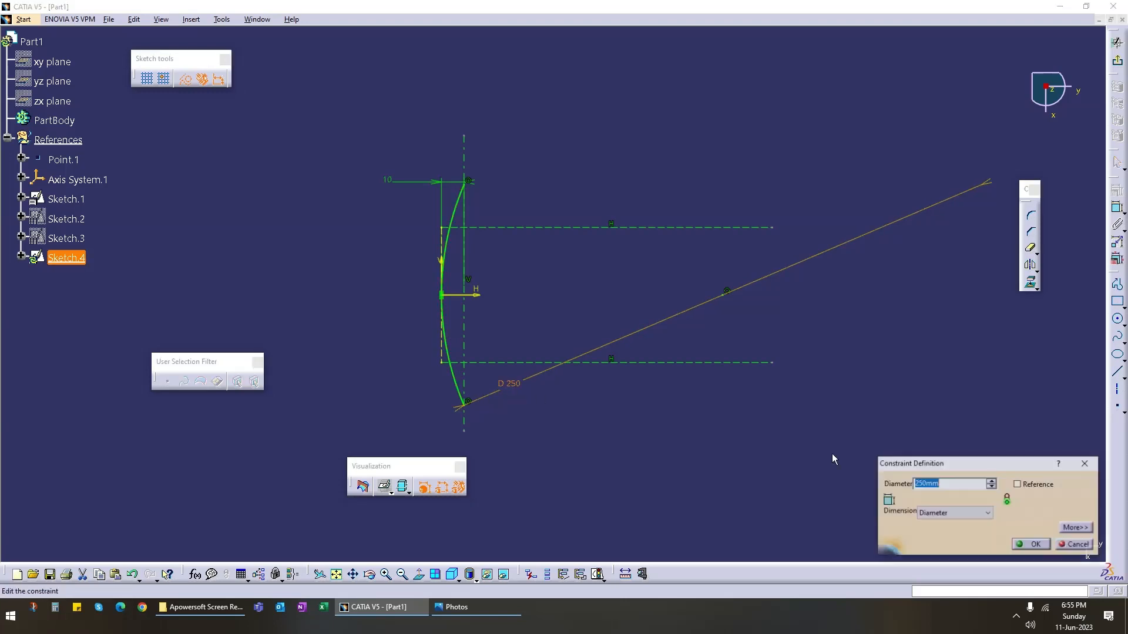
left_click(974, 515)
left_click(969, 529)
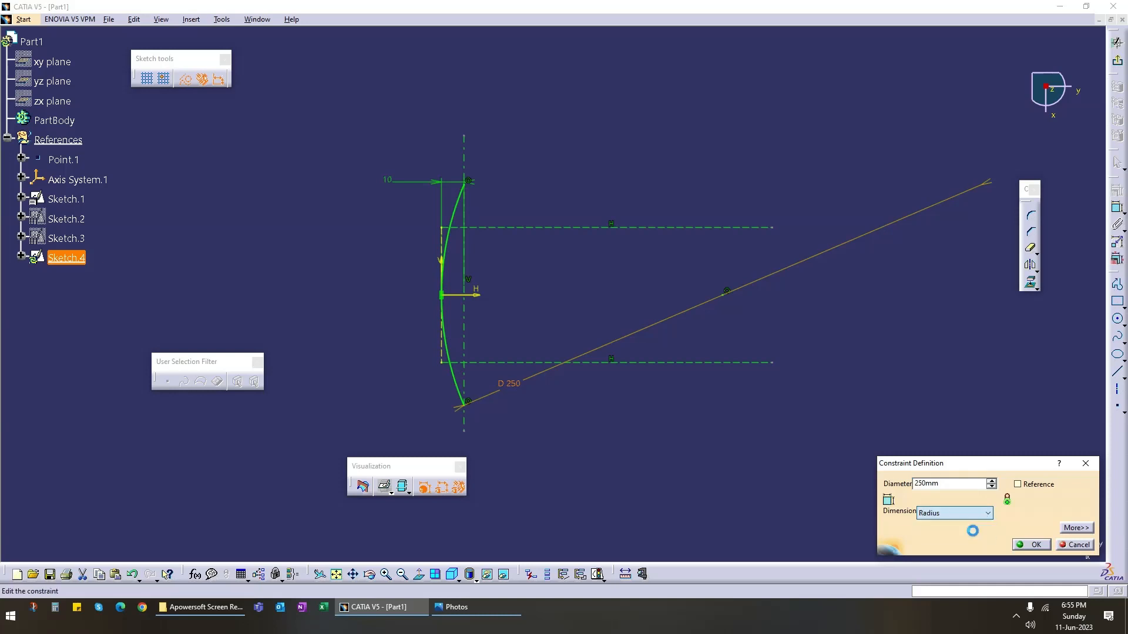
left_click(1036, 544)
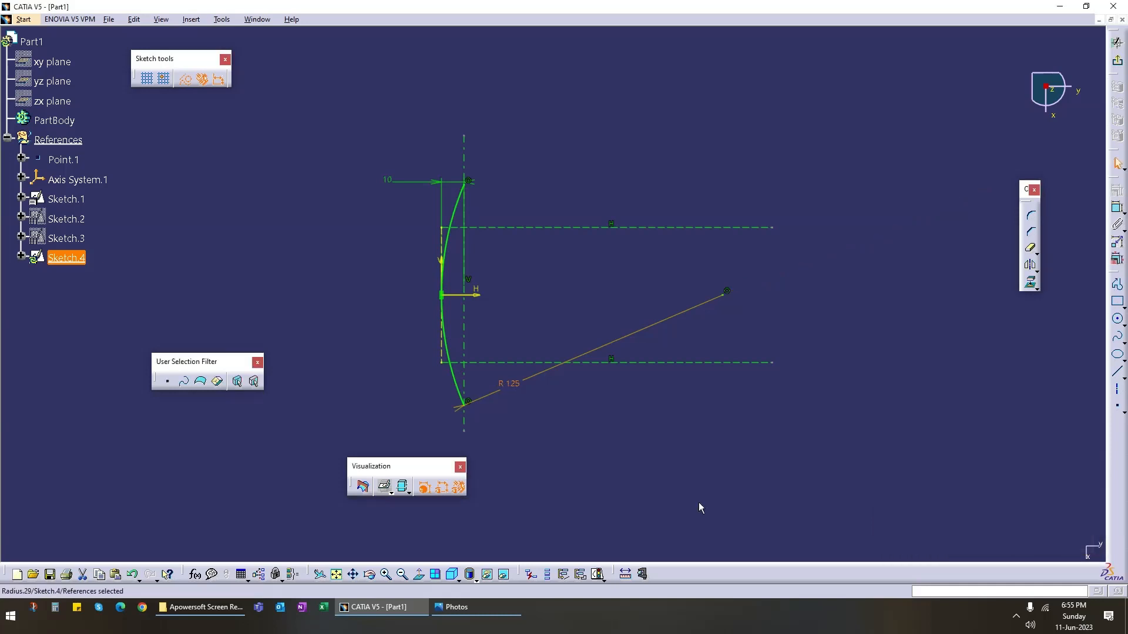
double_click(524, 390)
type("130")
key("Return")
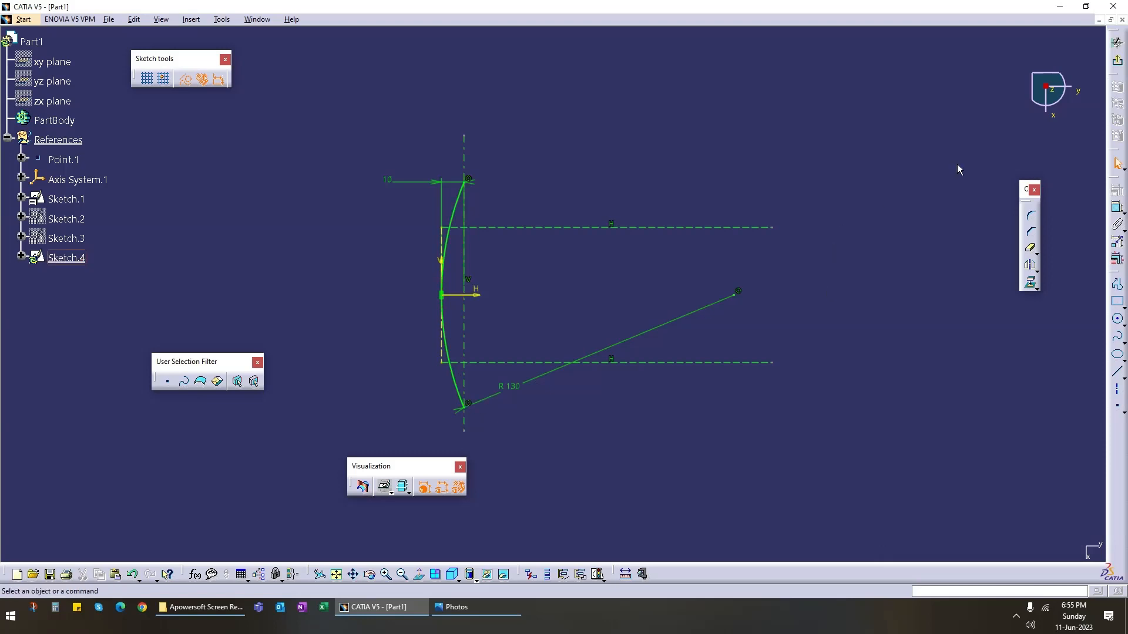
Step: Exit the sketch and insert a new geometrical set in the part
left_click(1117, 63)
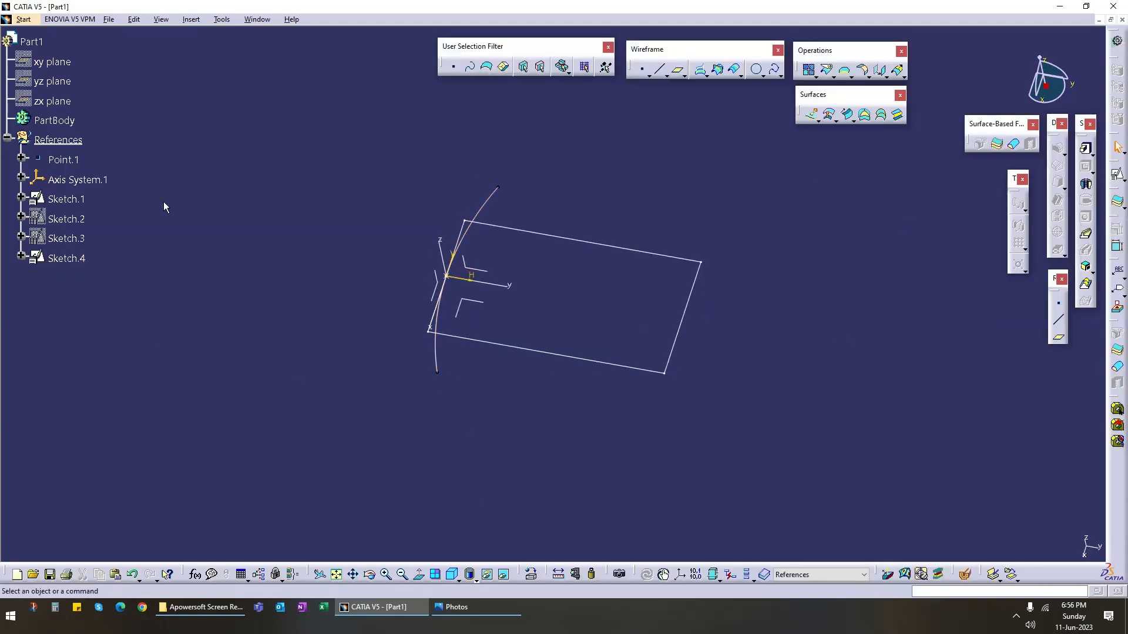
left_click(190, 20)
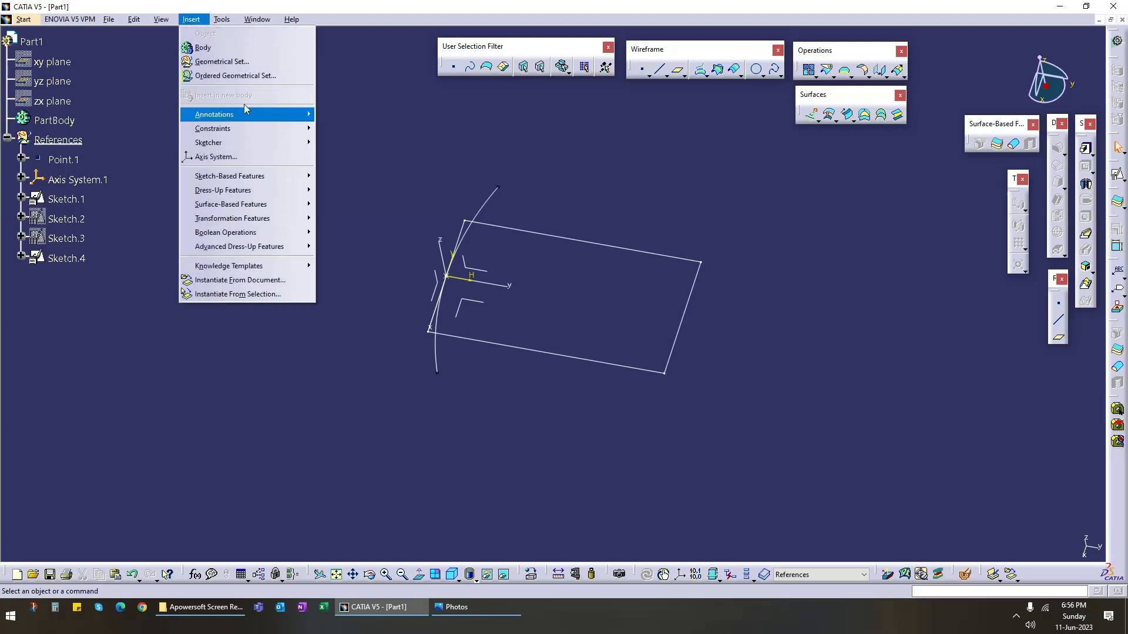
left_click(217, 63)
left_click(1027, 540)
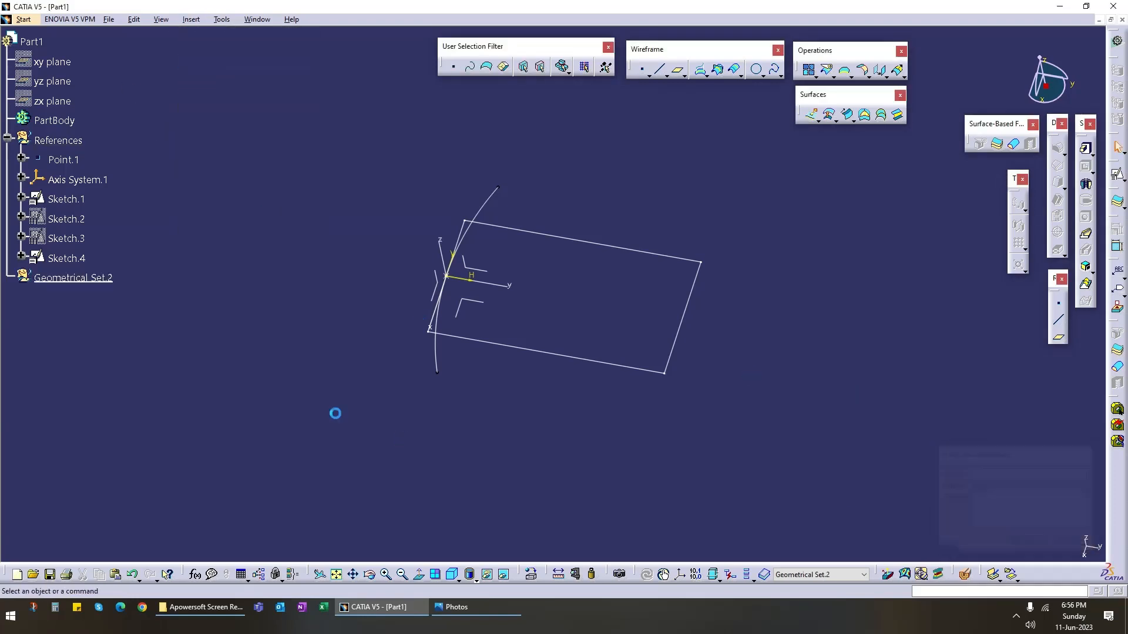
Step: Rename the newly inserted geometrical set as Working Geometry
right_click(69, 279)
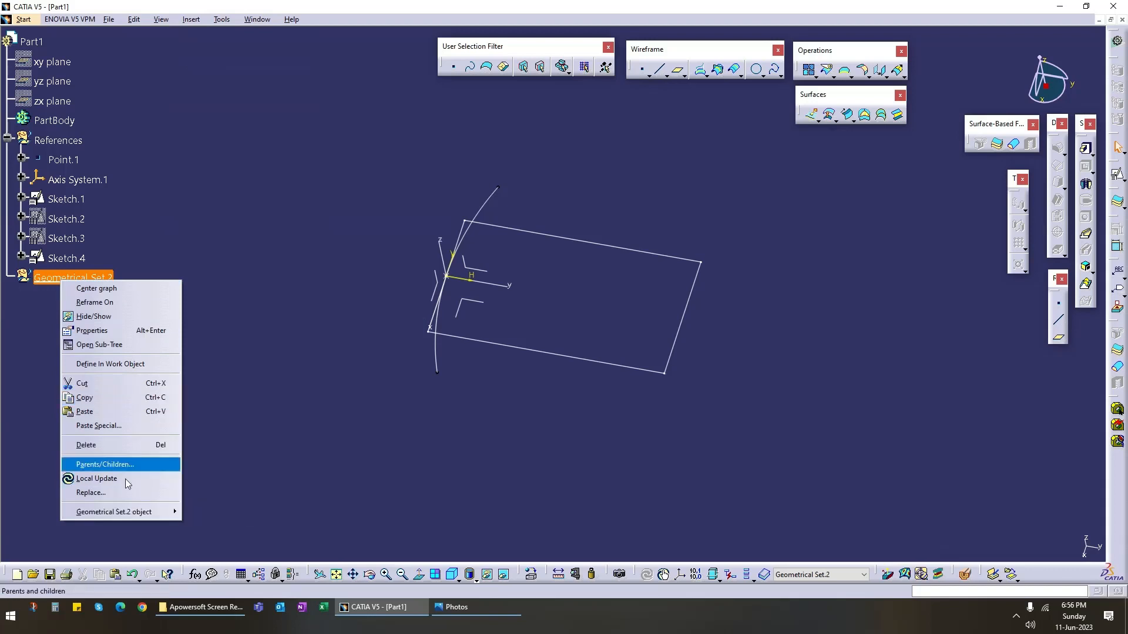
left_click(113, 332)
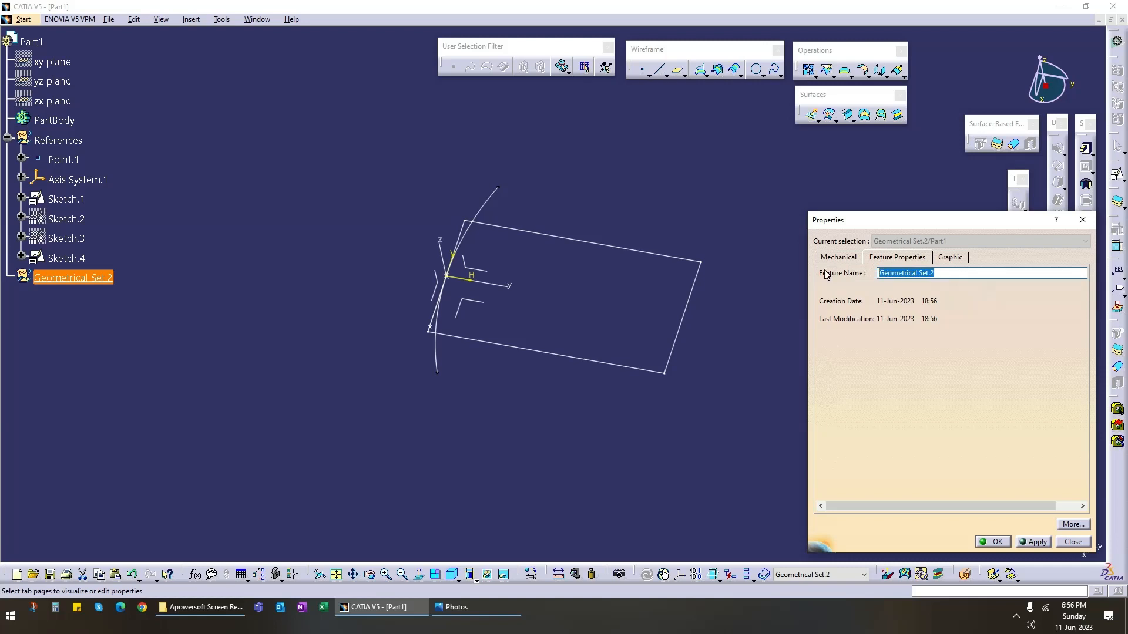
type("Working G")
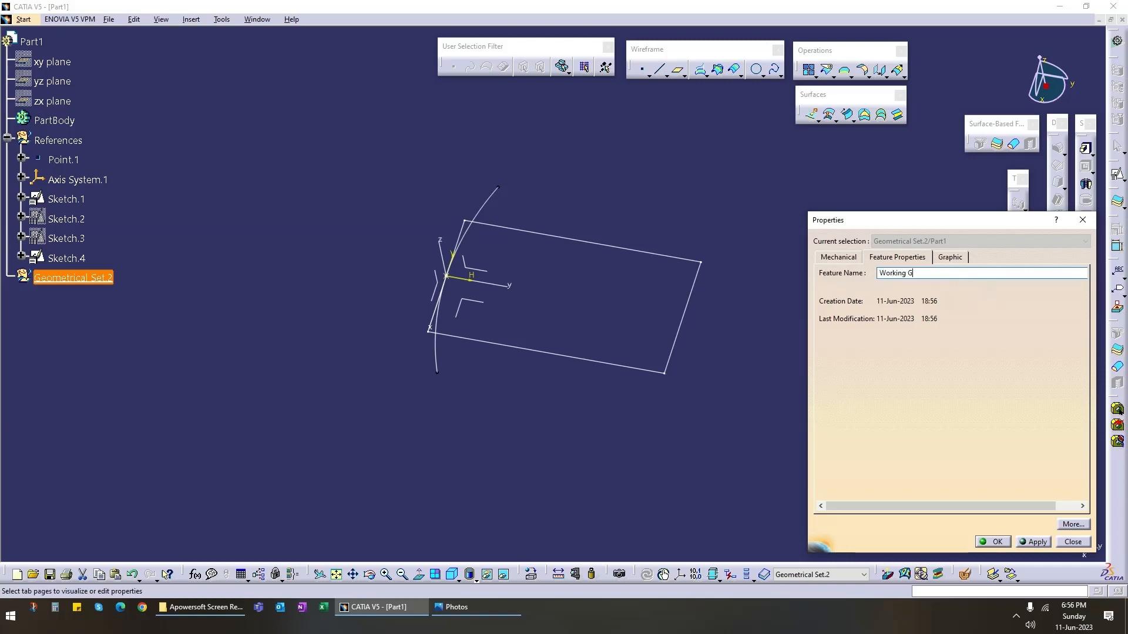
type("eometry")
key("Return")
Step: Move Sketch.4 from References into the Working Geometry set and define that set as the in-work object
left_click(75, 259)
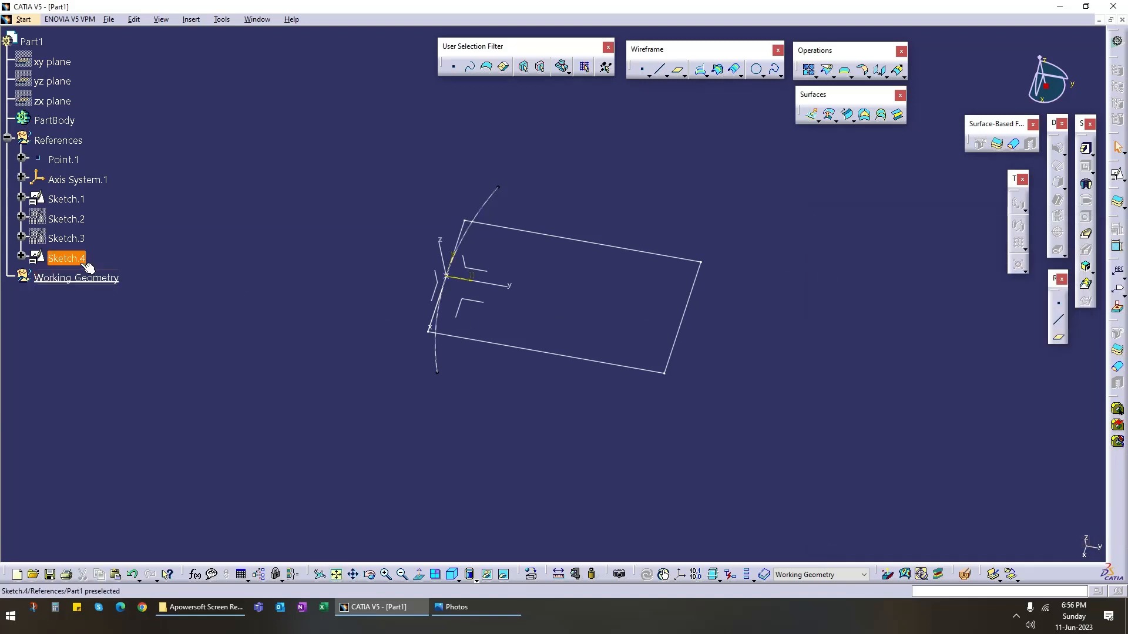
left_click_drag(71, 278, 71, 278)
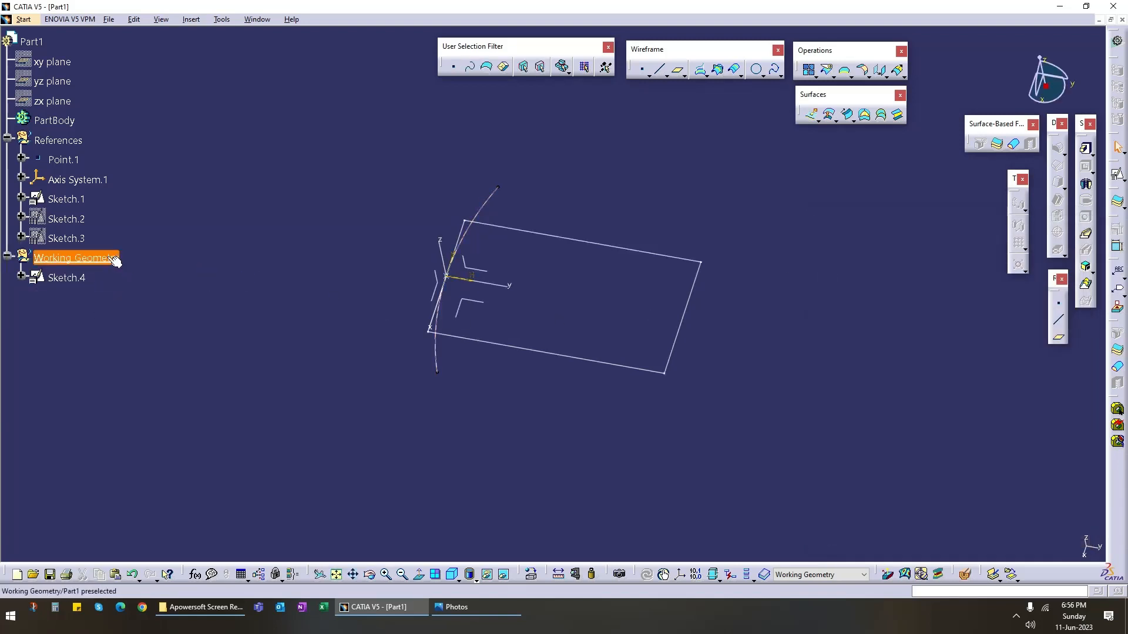
right_click(81, 259)
left_click(130, 344)
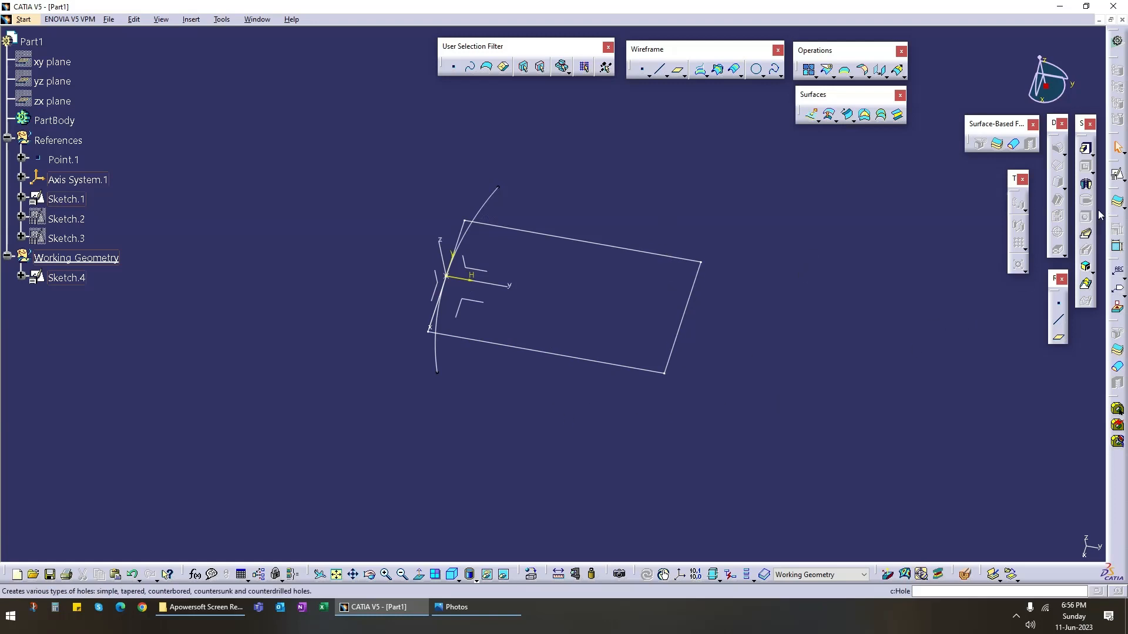
Step: Create a positioned sketch on the XY plane of Axis System.1 with the H and V directions swapped
left_click(1118, 175)
left_click(489, 299)
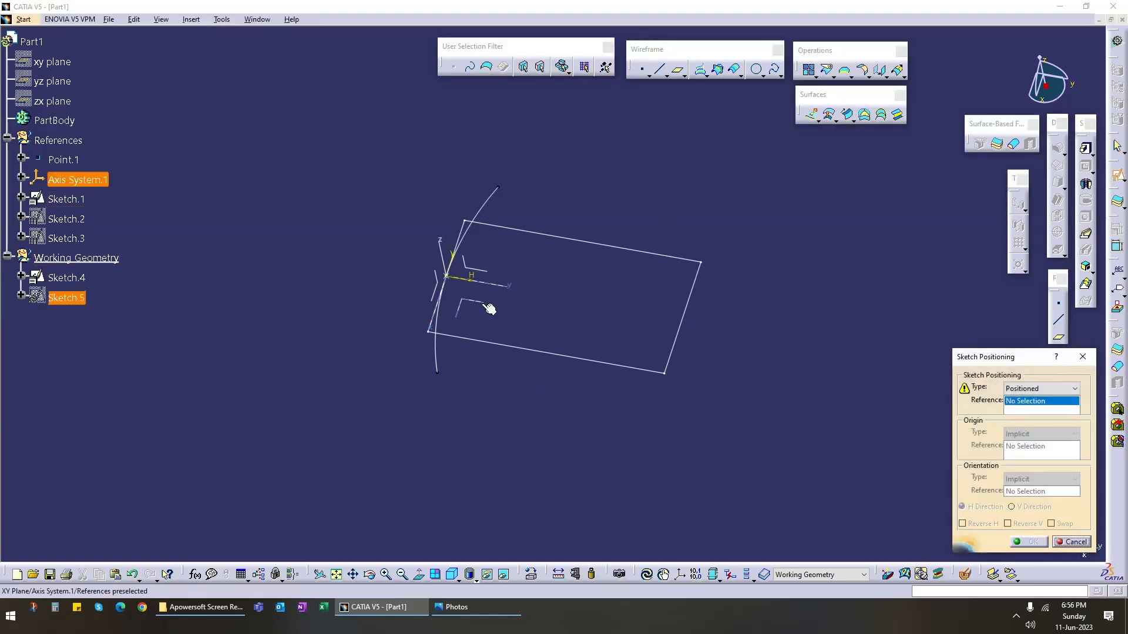
left_click(1051, 524)
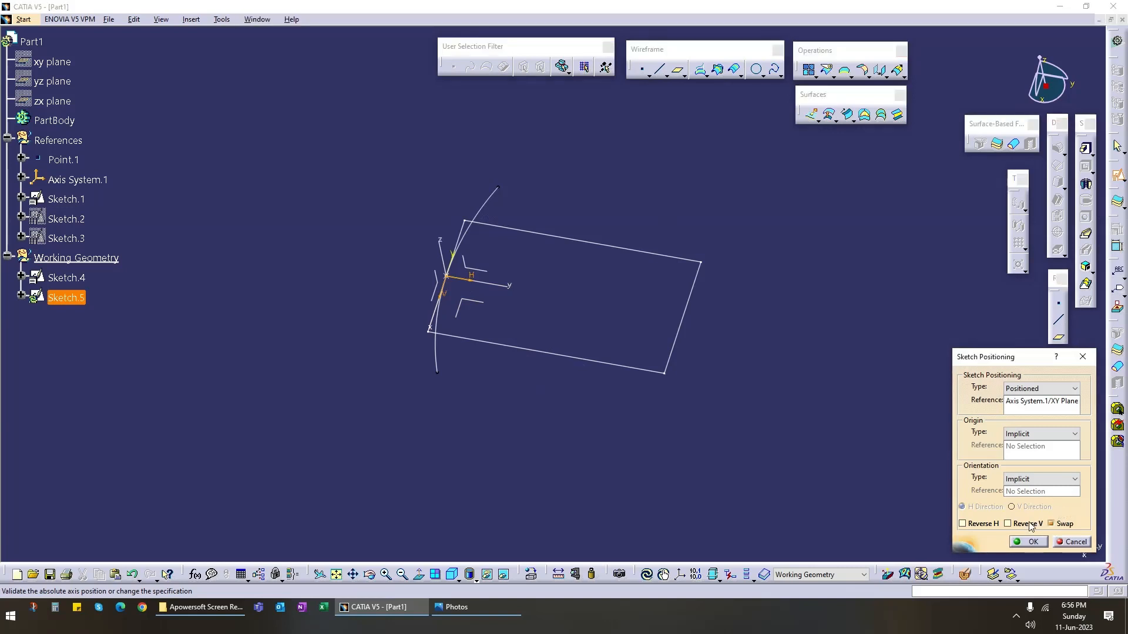
left_click(1030, 542)
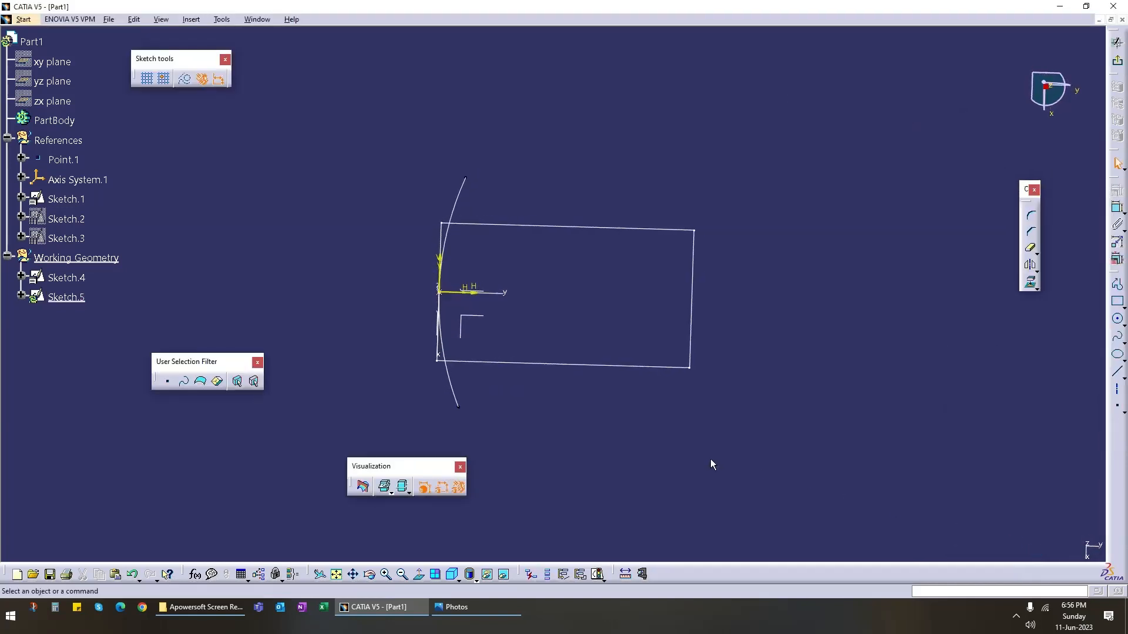
mouse_move(521, 376)
middle_mouse_down("ctrl")
mouse_move(531, 421)
mouse_move(521, 373)
mouse_move(535, 357)
mouse_move(776, 284)
middle_mouse_up("ctrl")
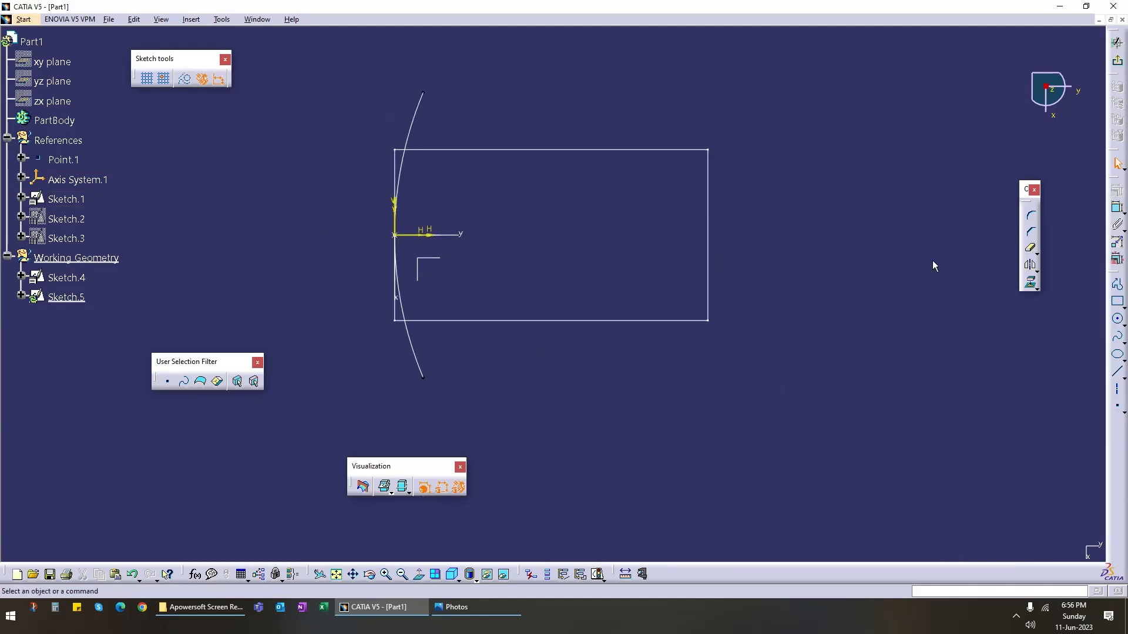
Step: Sketch a circle about 33 mm in radius near the rectangle's far end, centred on the horizontal axis
left_click(1116, 319)
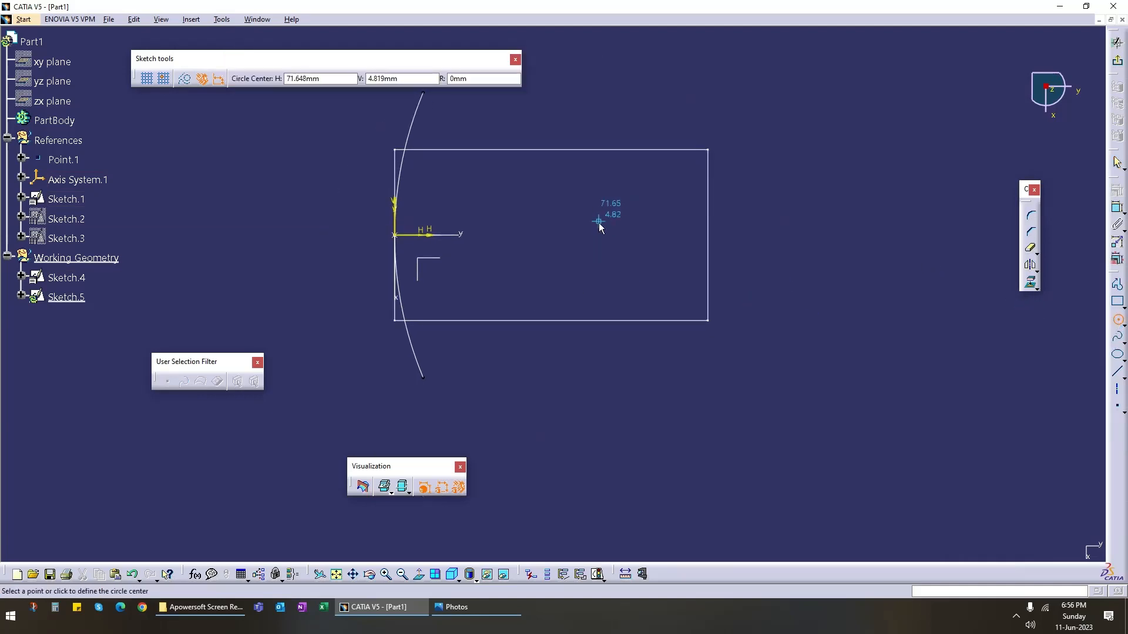
left_click(624, 236)
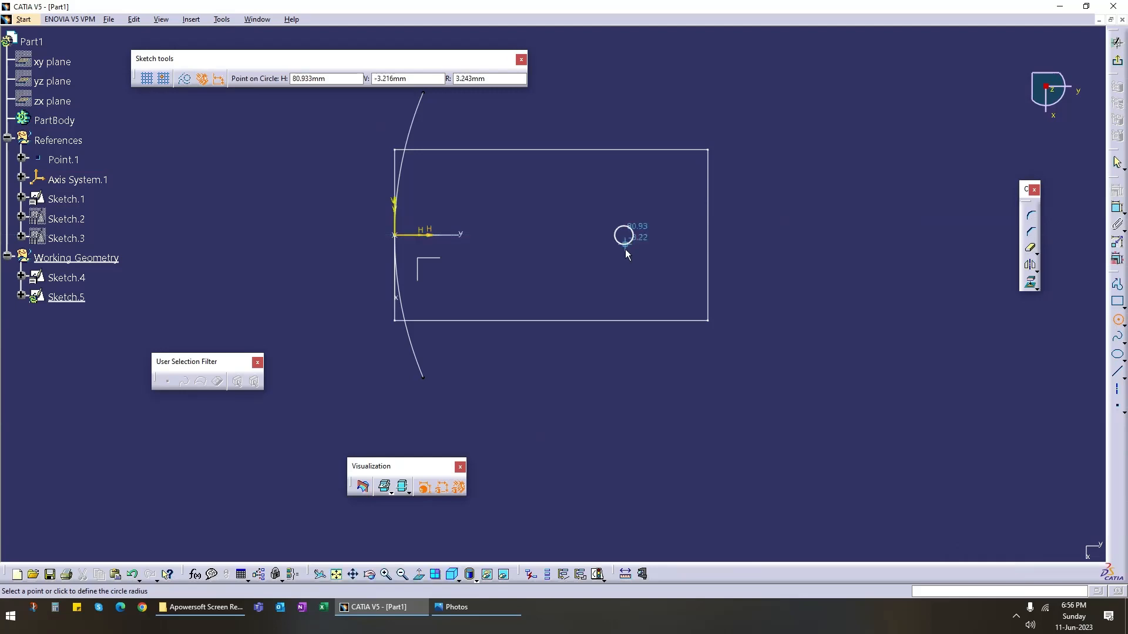
left_click(640, 329)
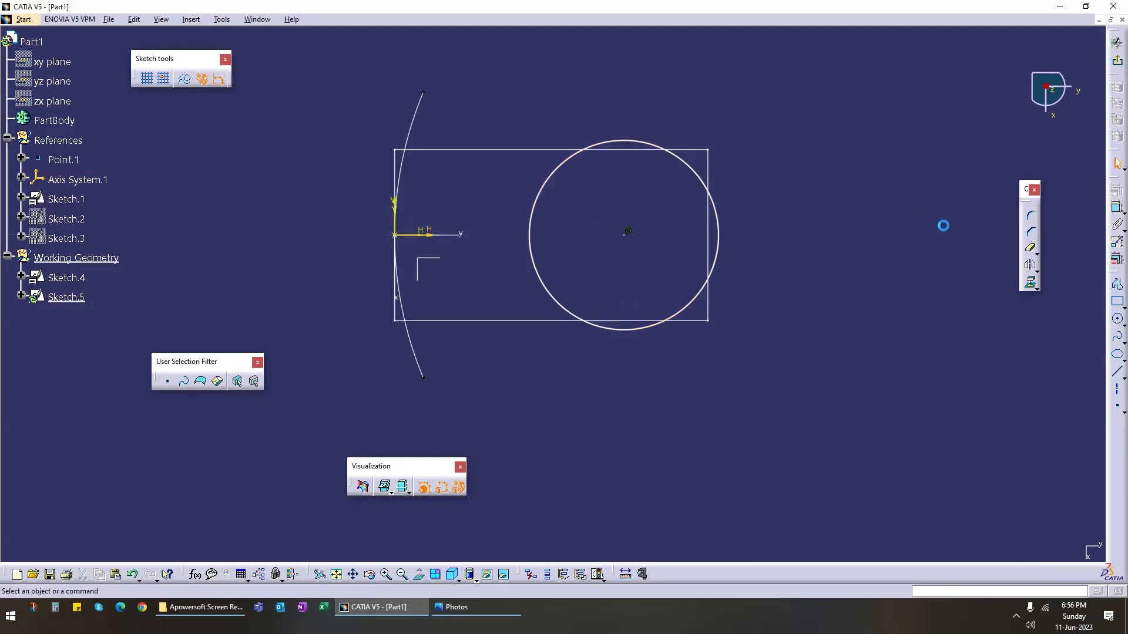
Step: Dimension the circle's radius and set it to 30 mm
left_click(1117, 208)
left_click(555, 172)
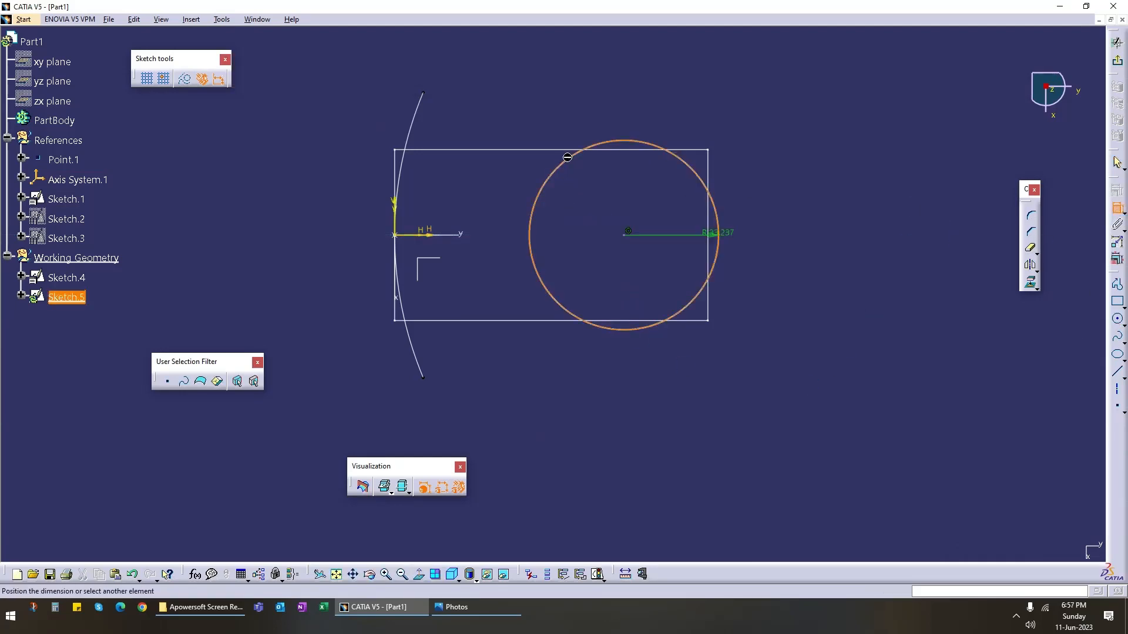
left_click(693, 87)
double_click(693, 87)
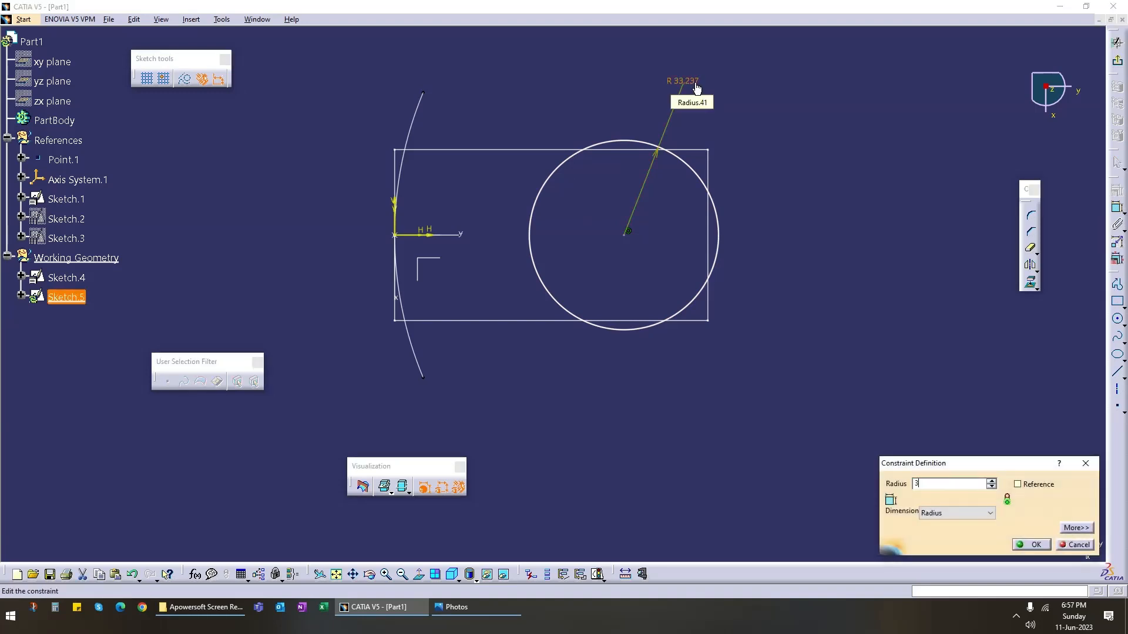
type("3")
key("Return")
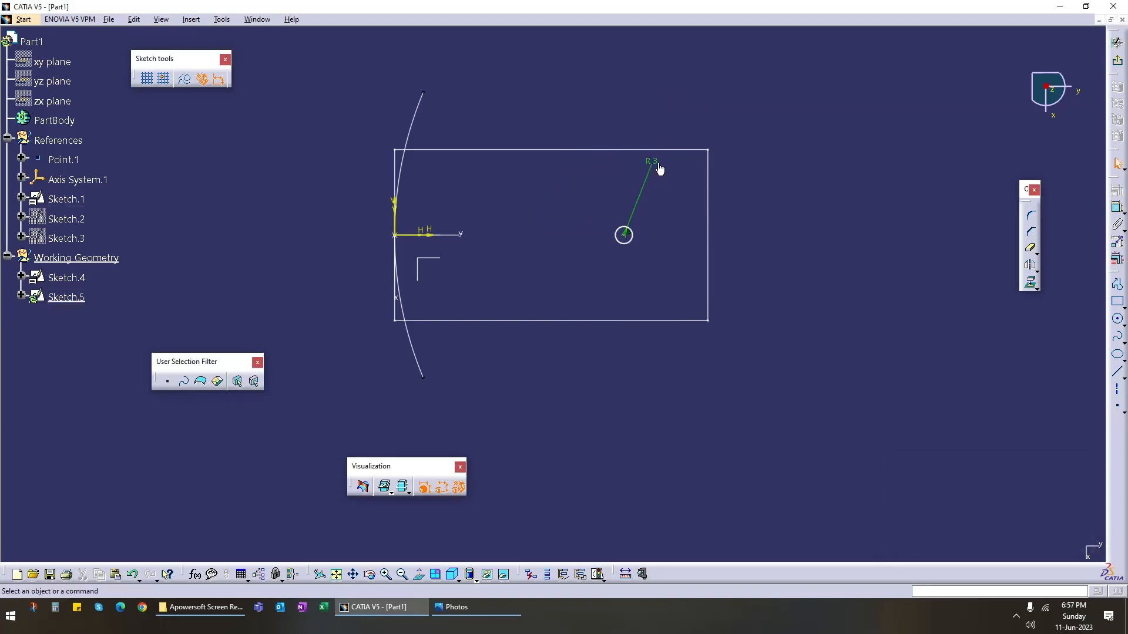
double_click(663, 168)
type("30")
key("Return")
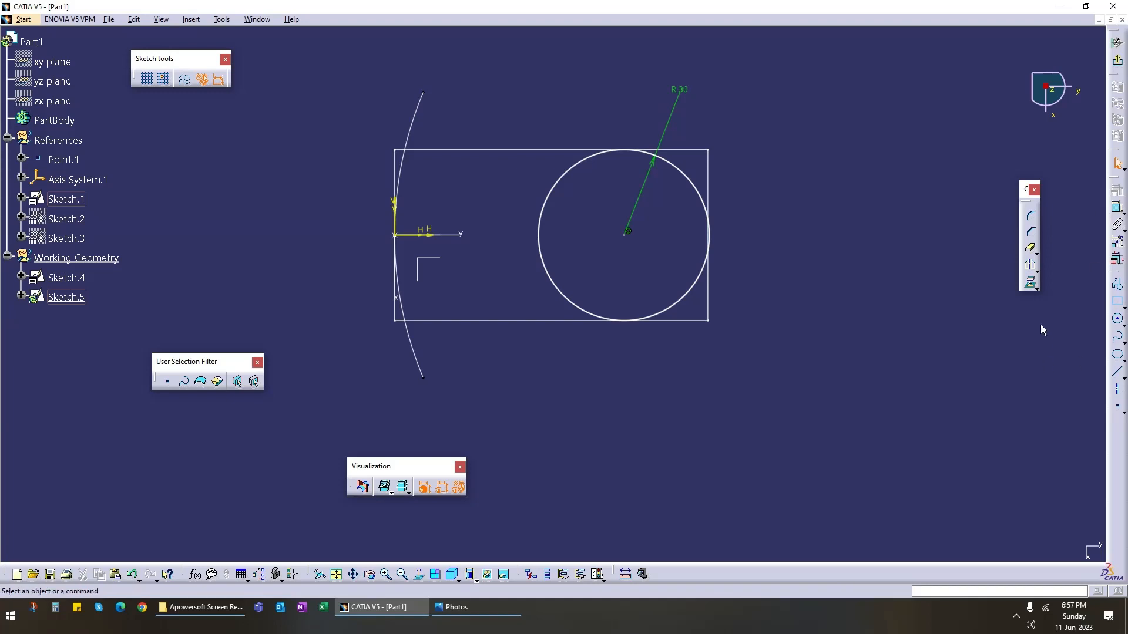
Step: Project the rectangle's far short edge into the sketch and turn off the 3D background display
left_click(1030, 283)
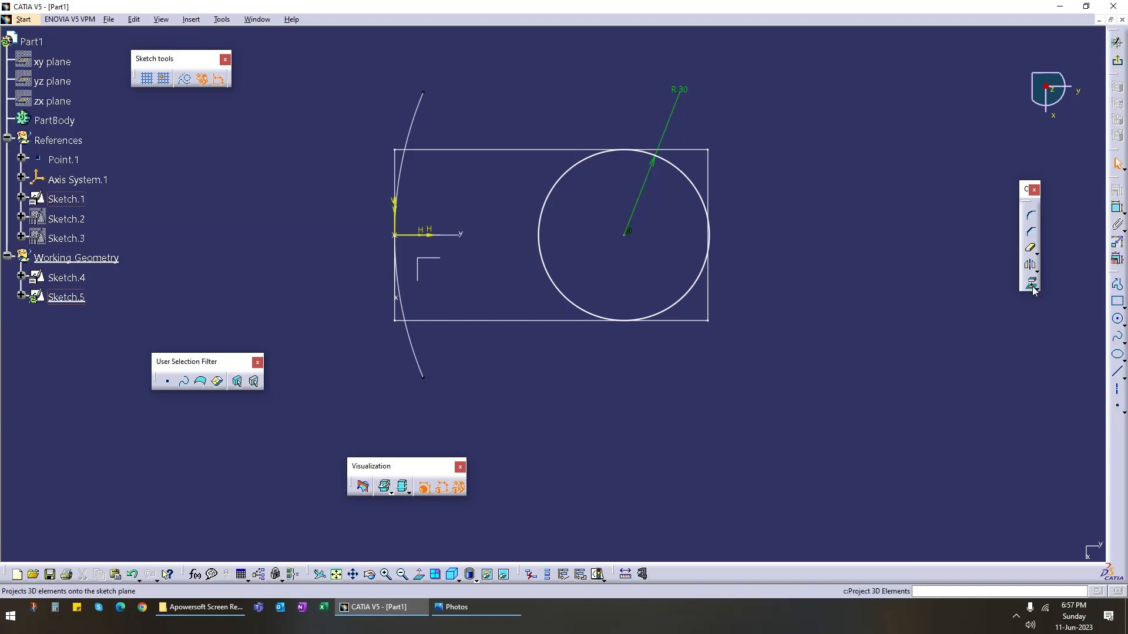
left_click(709, 297)
left_click(831, 327)
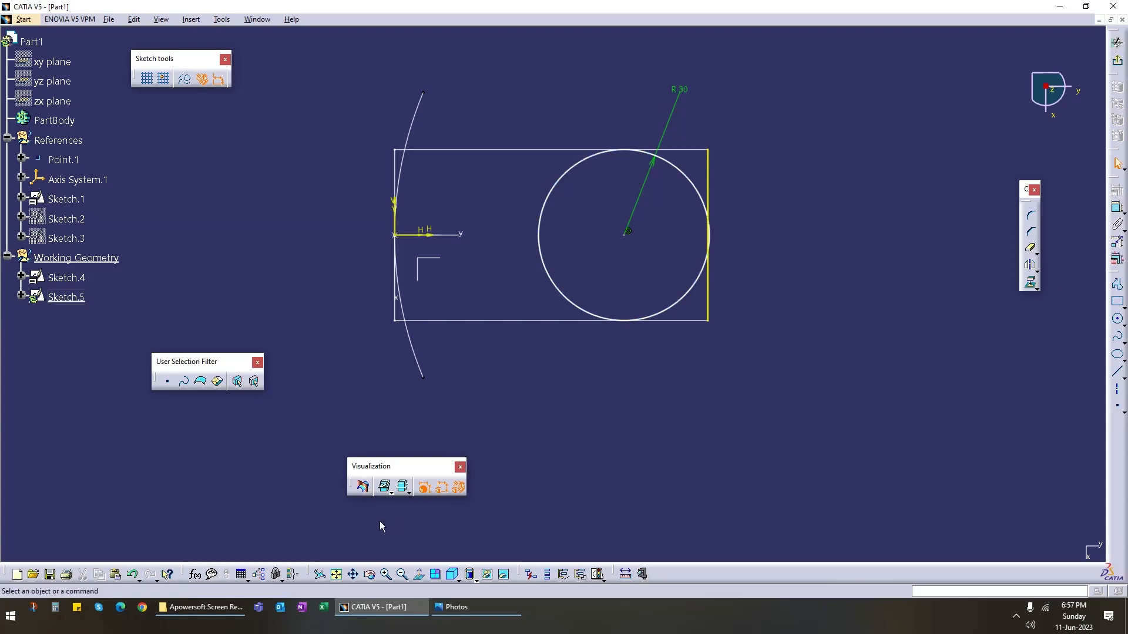
left_click(408, 493)
left_click(404, 544)
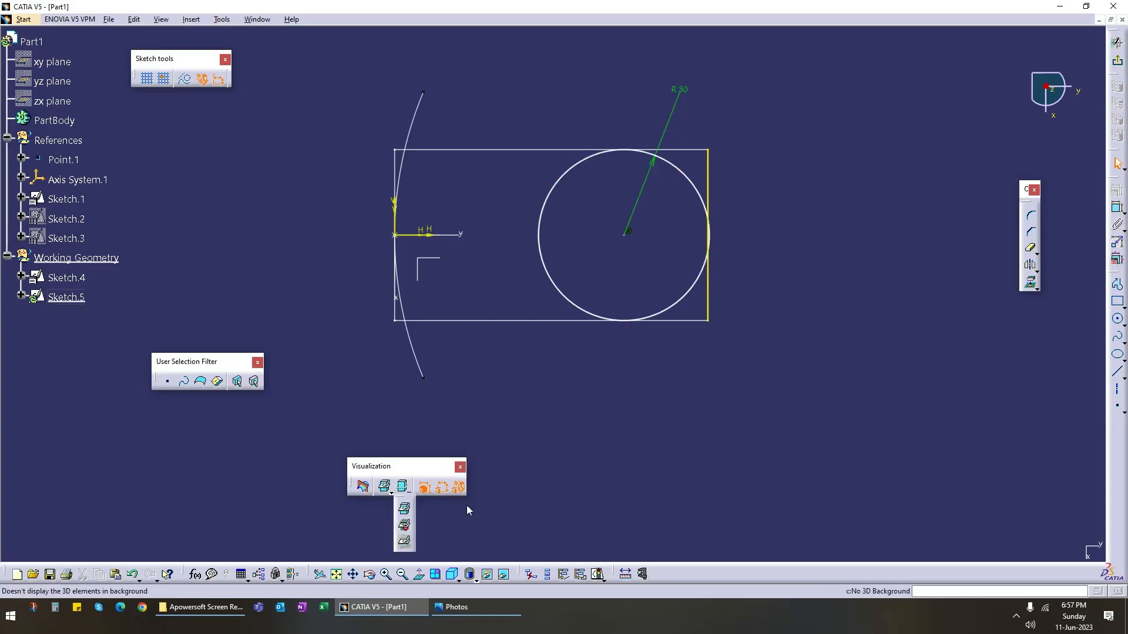
Step: Convert the projected edge into a construction element
left_click(709, 177)
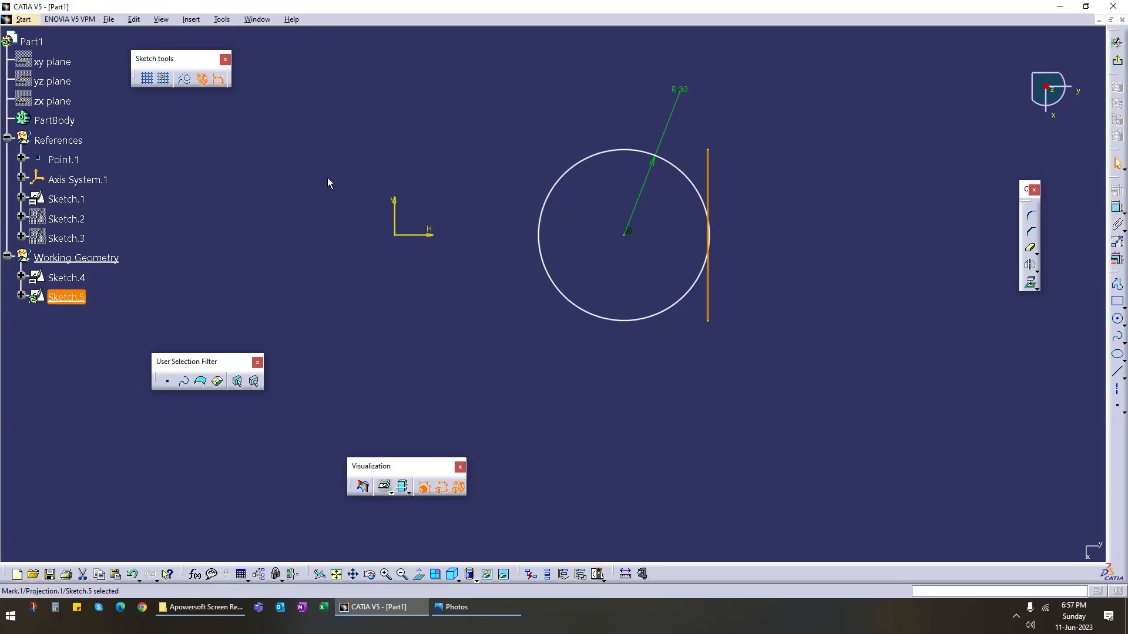
left_click(185, 79)
left_click(843, 243)
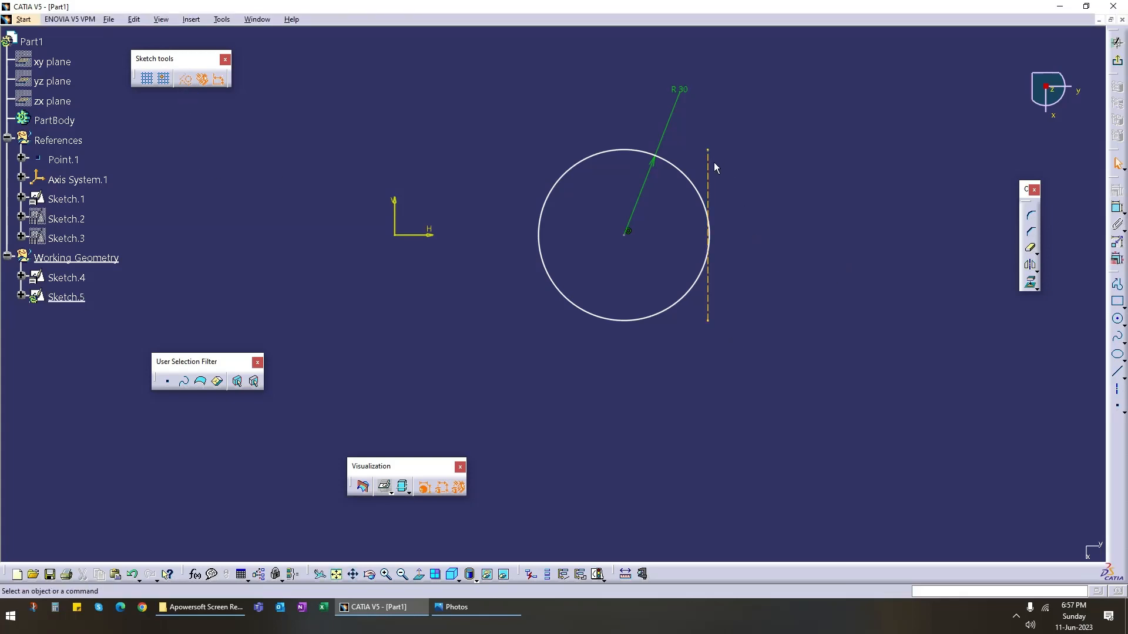
Step: Constrain the circle to be tangent to the projected construction edge
left_click(1118, 208)
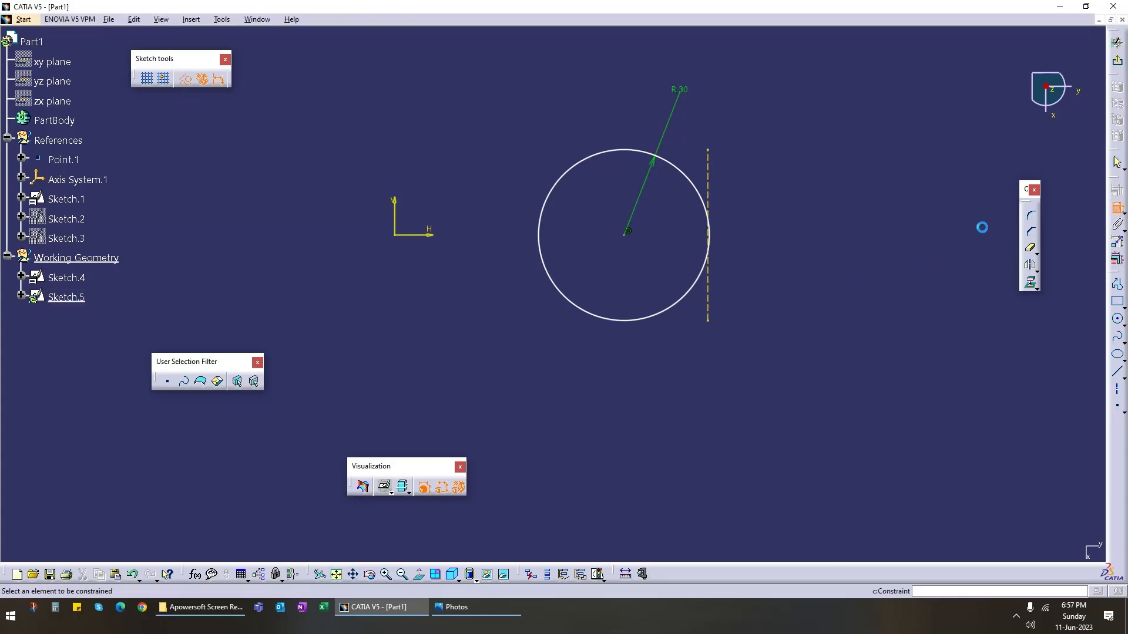
left_click(698, 187)
left_click(712, 174)
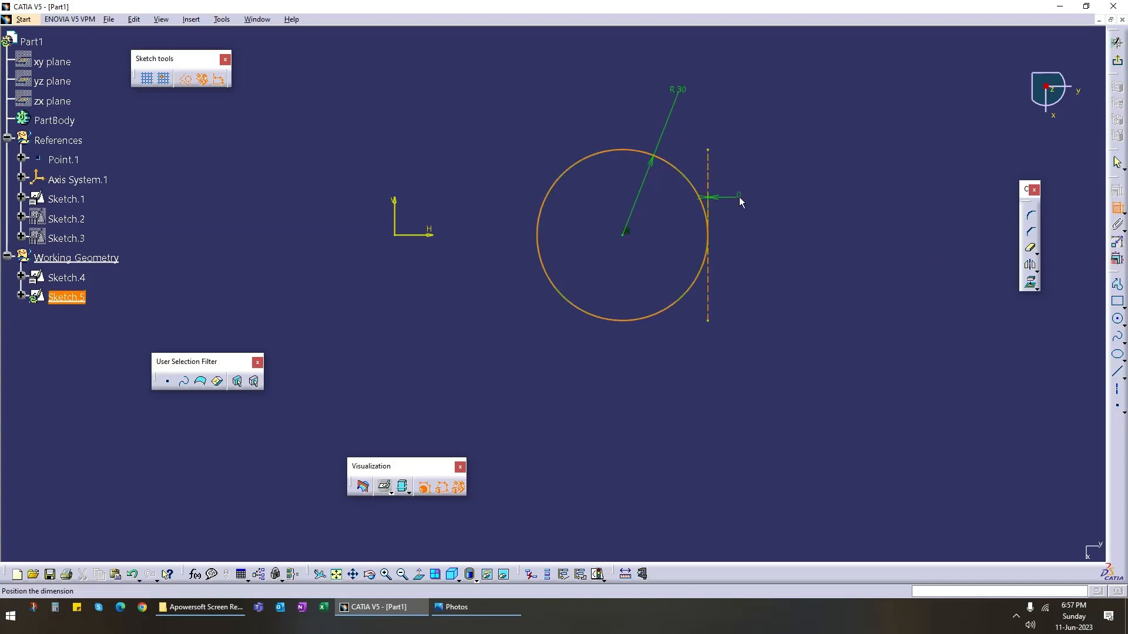
right_click(741, 198)
left_click(792, 251)
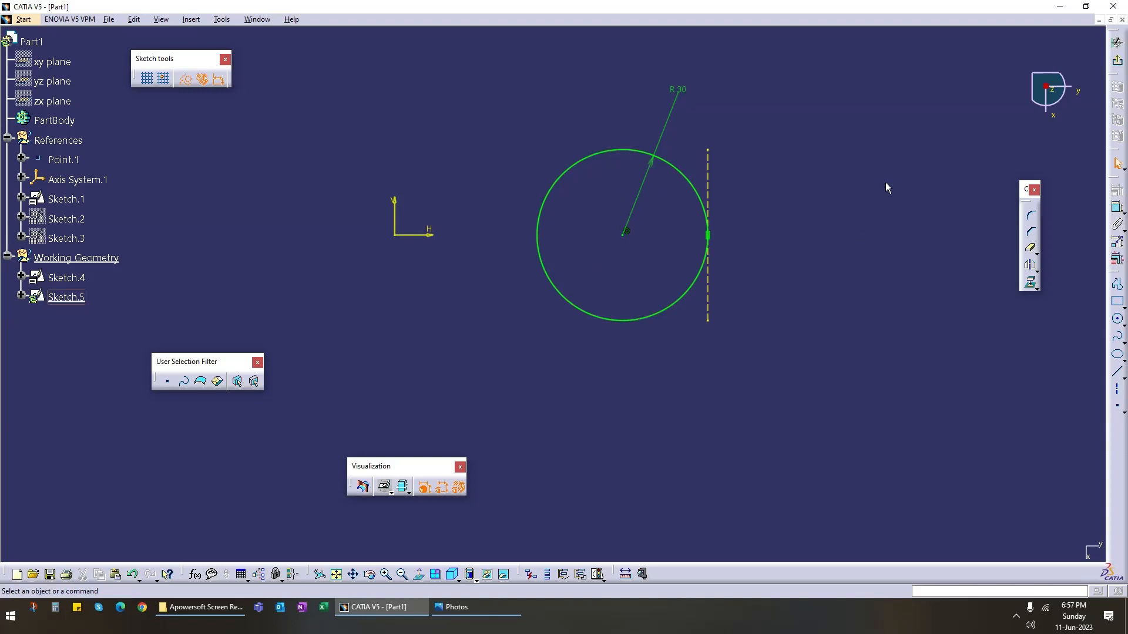
Step: Draw a vertical axis line about 96 mm long through the circle, between its centre and the projected edge
left_click(1117, 389)
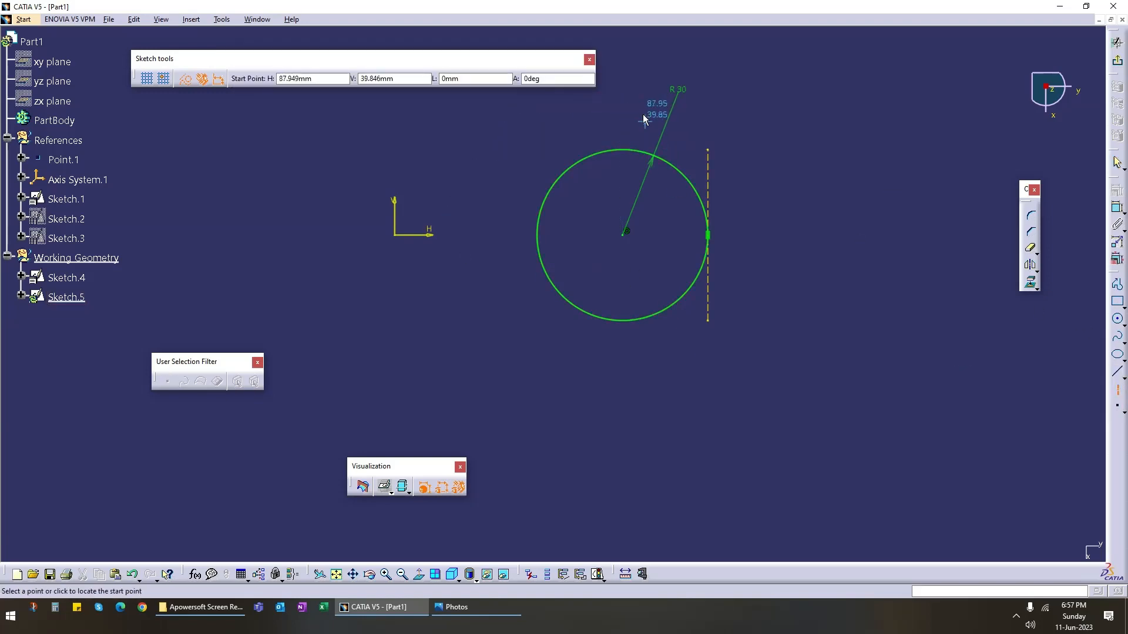
left_click(654, 99)
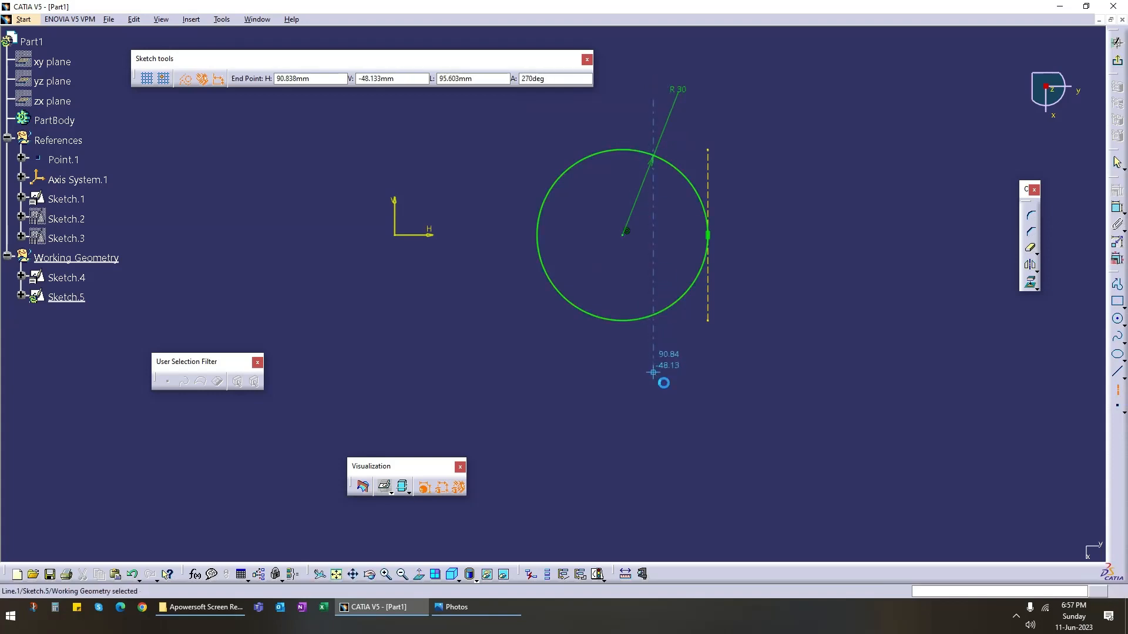
left_click(654, 373)
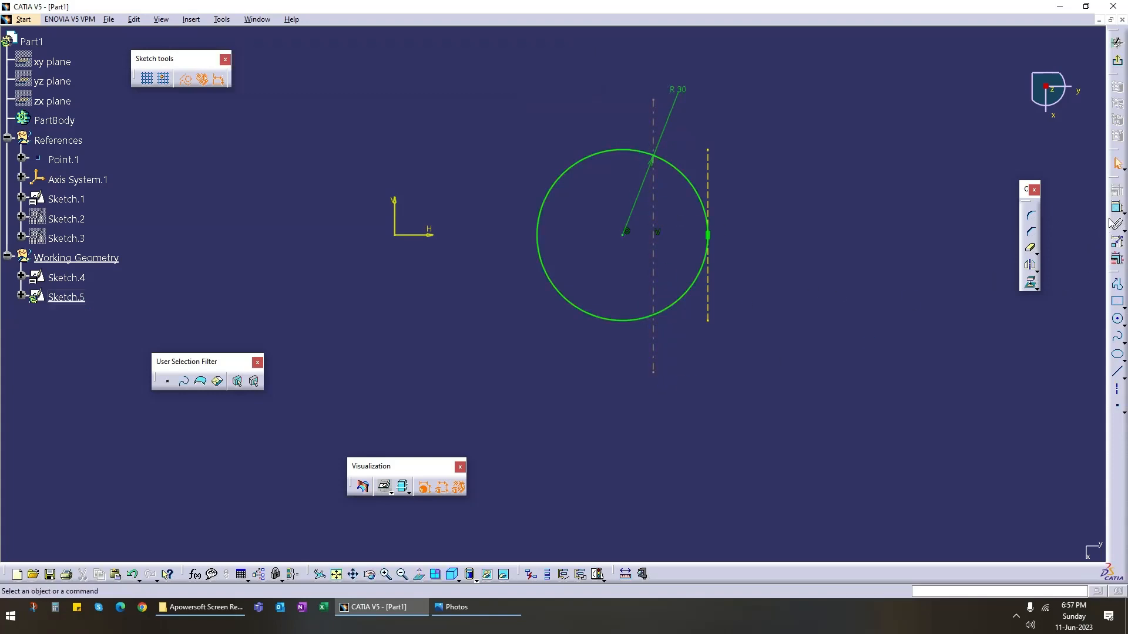
Step: Dimension the distance between the vertical axis line and the projected edge and set it to 30 mm
left_click(1117, 208)
left_click(654, 210)
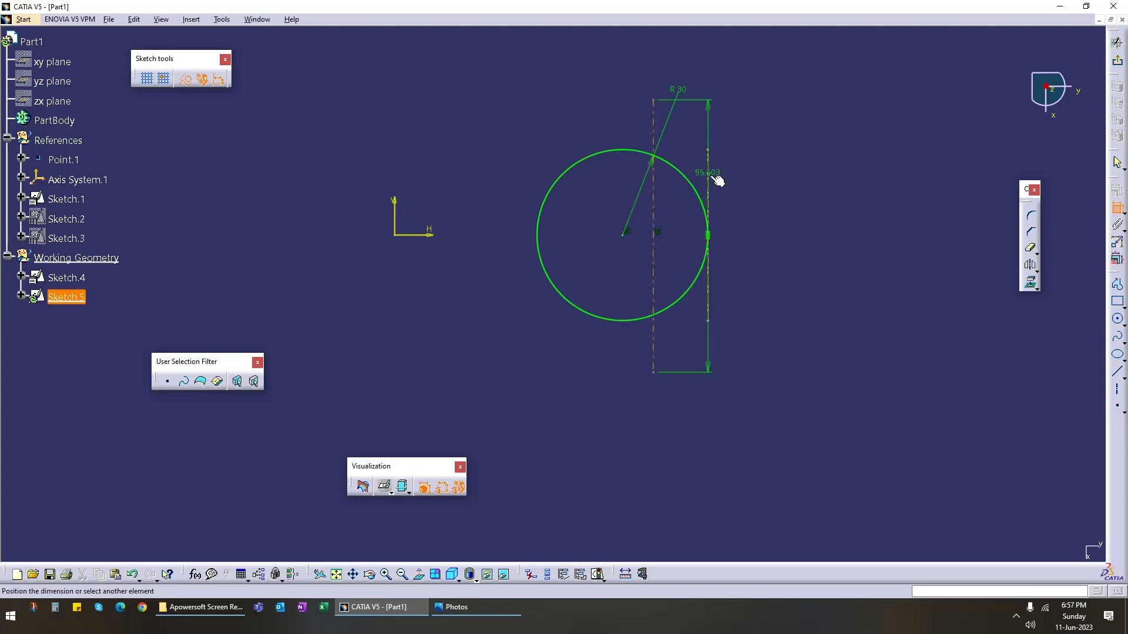
left_click(709, 175)
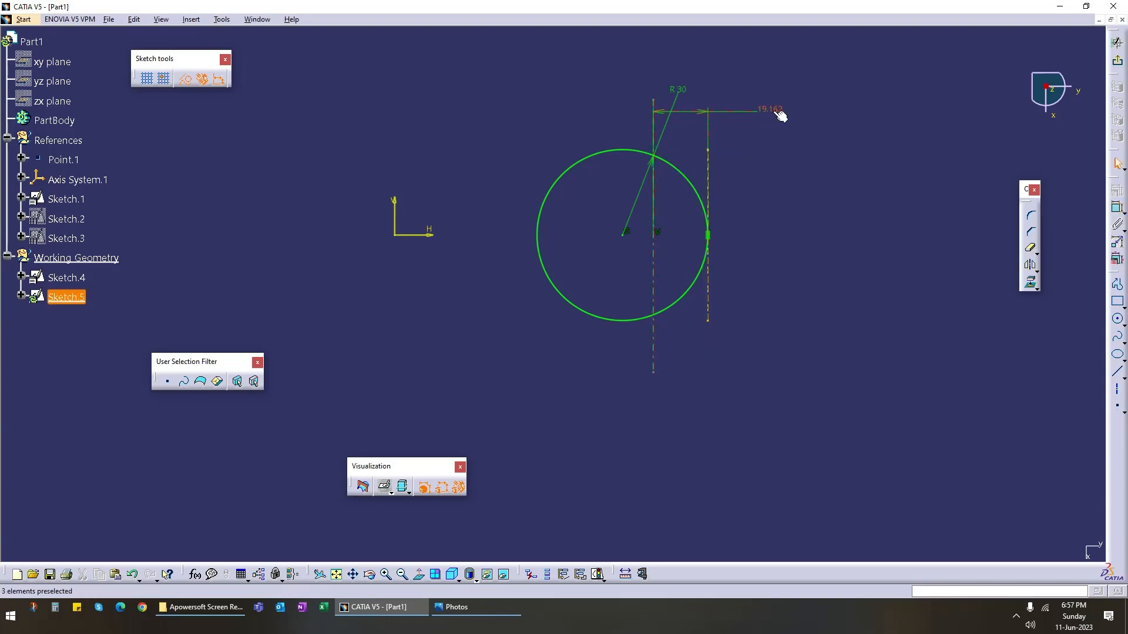
double_click(780, 116)
type("30mm")
key("Return")
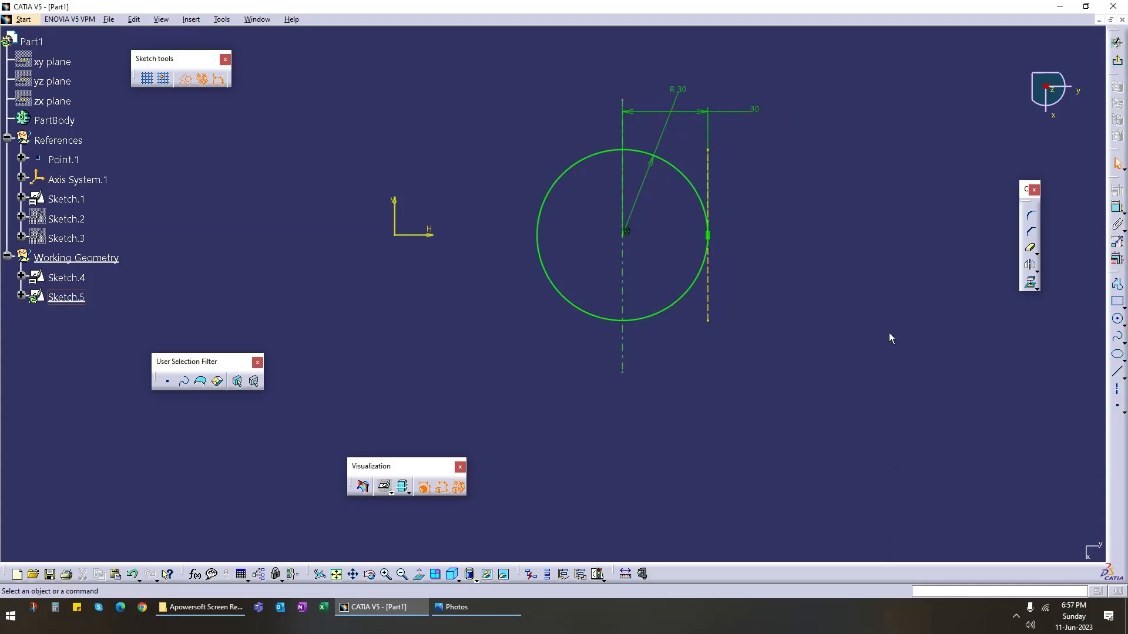
Step: Quick-trim the half of the circle nearer the origin, keeping the semicircle at the projected edge, and exit the sketch
left_click(1030, 247)
left_click(539, 246)
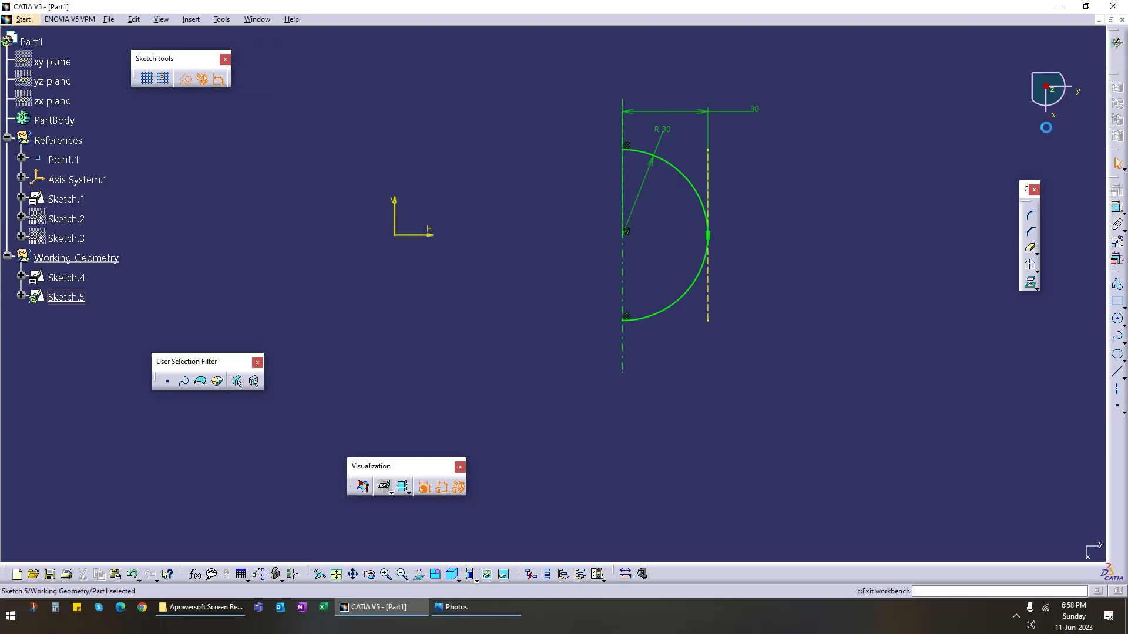
left_click(1118, 61)
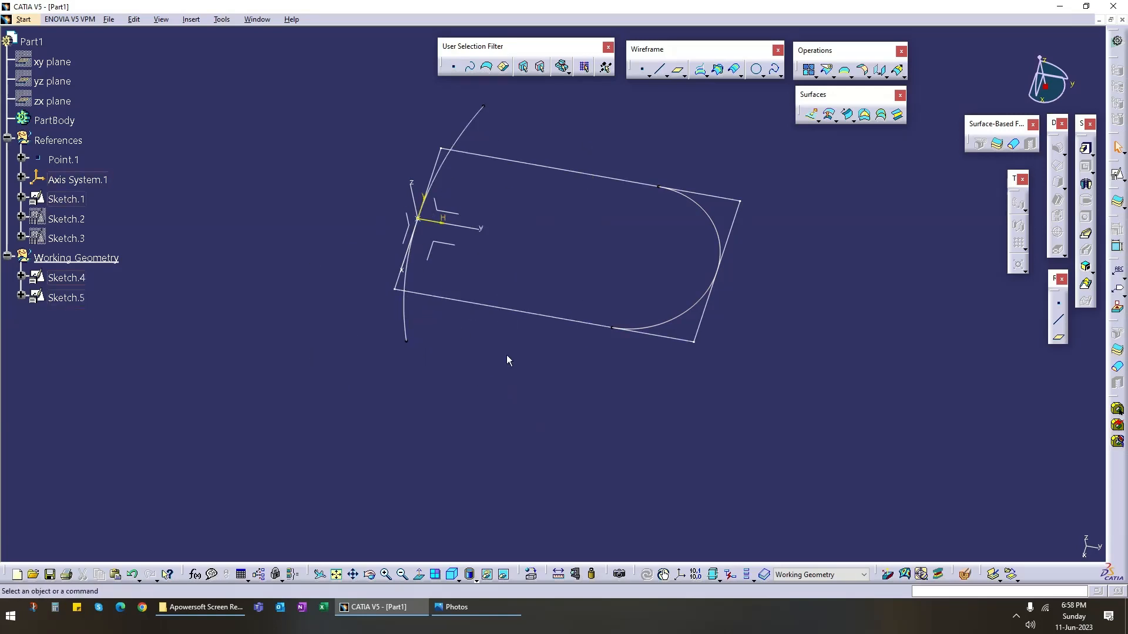
Step: Create a plane offset 30 mm from the YZ plane of the axis system, on its default positive X side
middle_click_drag(508, 360, 468, 368)
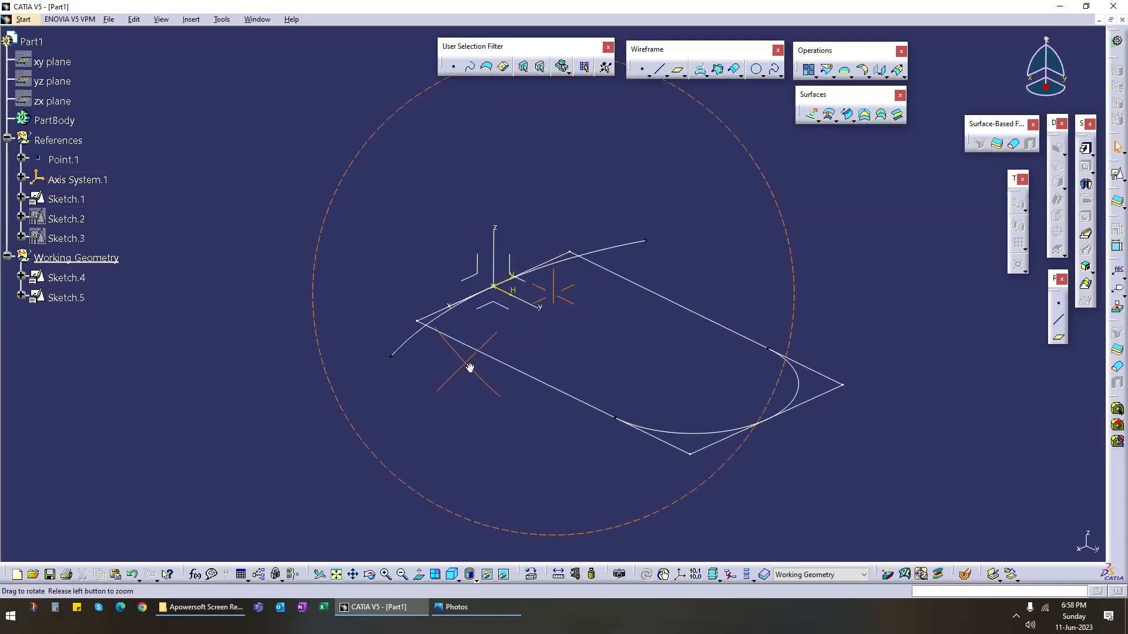
left_click(1058, 338)
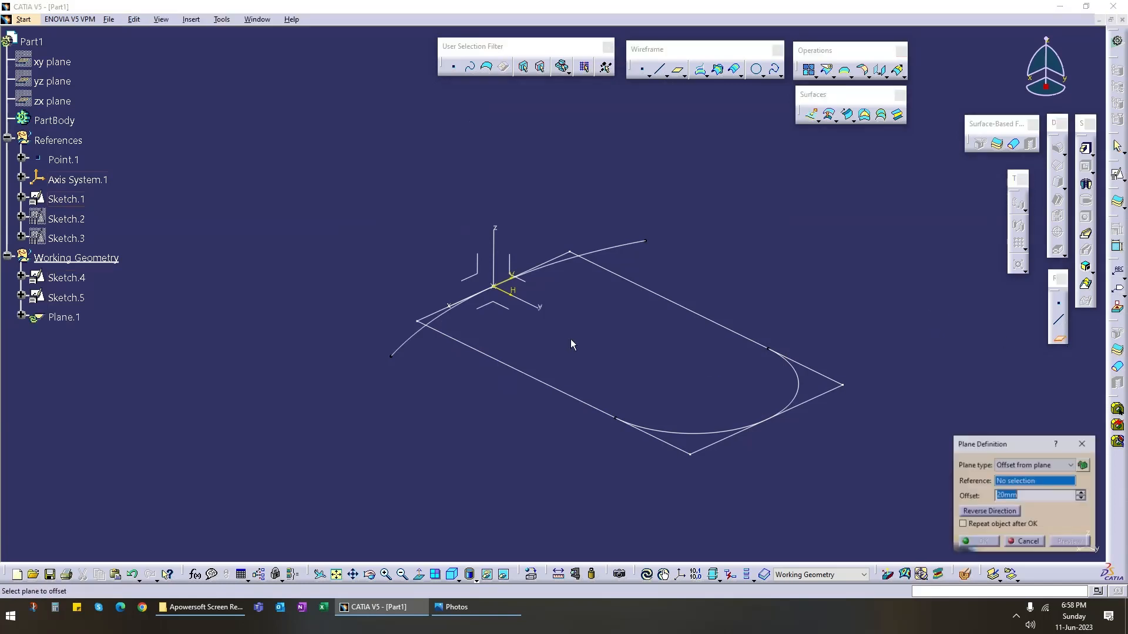
left_click(530, 290)
middle_click_drag(487, 392, 423, 347)
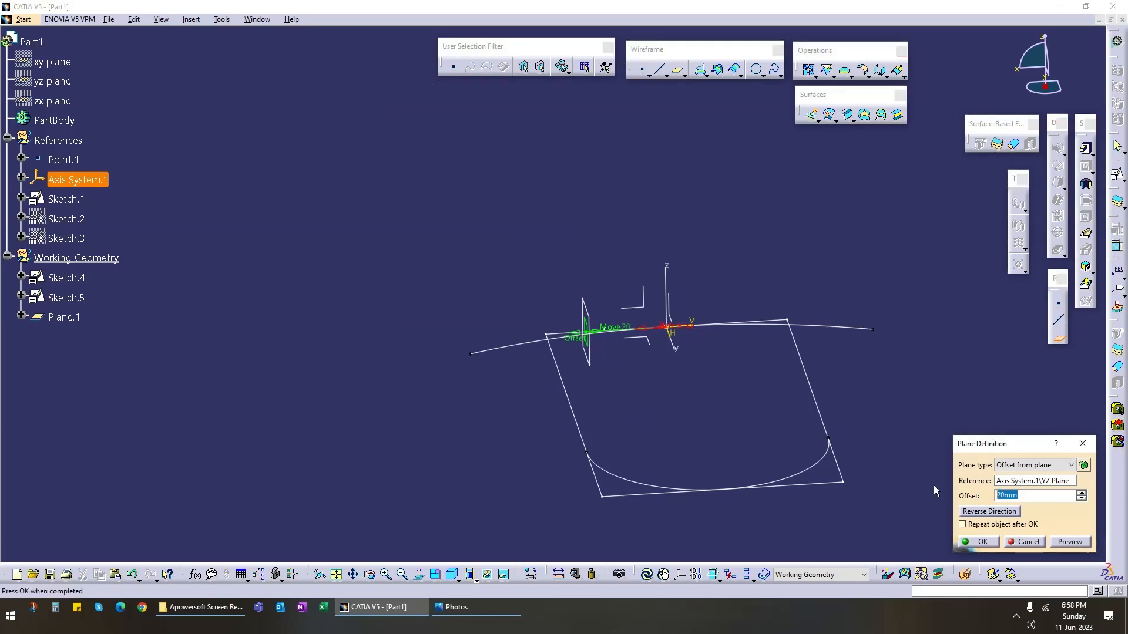
key("Return")
Step: Create a second plane offset 30 mm from the axis system's YZ plane, with the offset direction reversed
middle_click_drag(611, 411, 859, 302)
left_click(1058, 337)
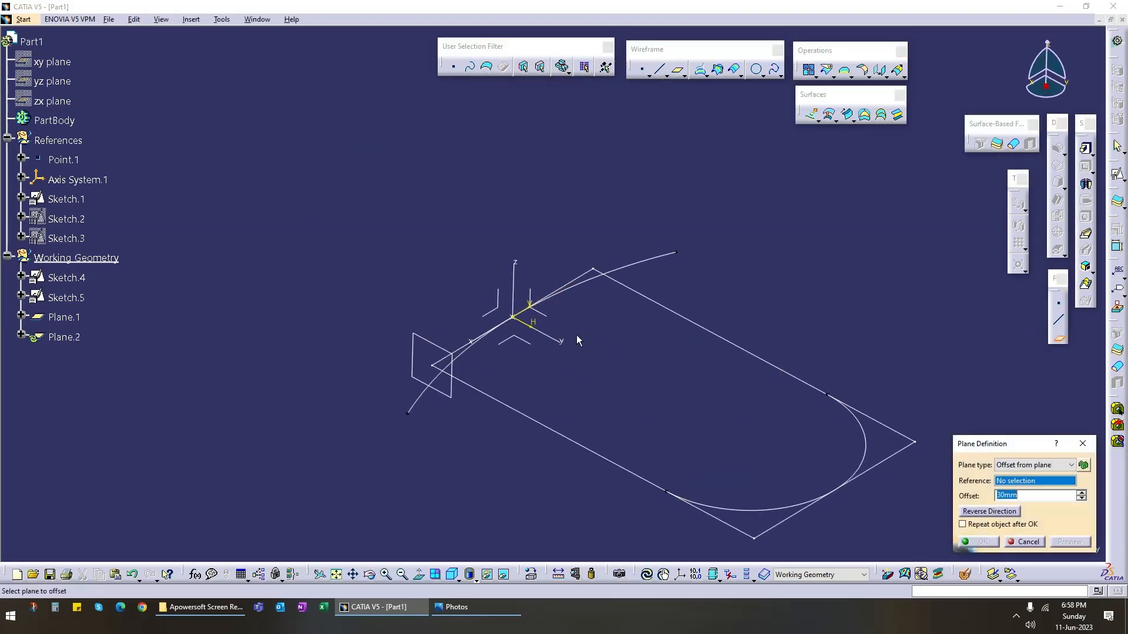
left_click(558, 326)
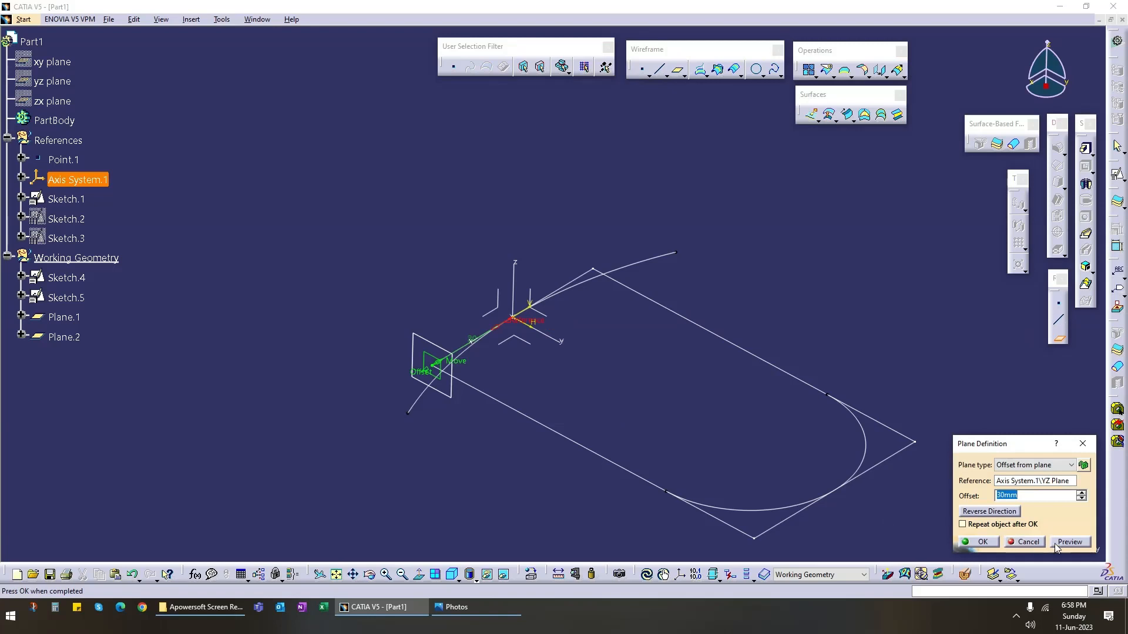
left_click(999, 512)
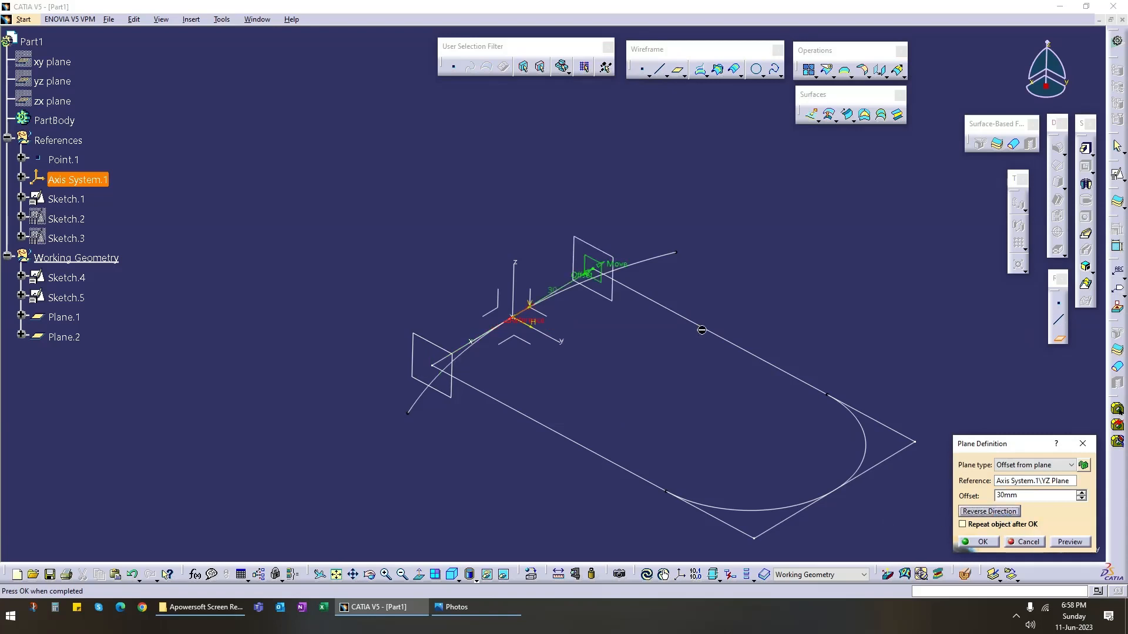
left_click(983, 542)
Step: Hide the rectangle reference Sketch.1 so only the arc, the semicircle and the two offset planes are shown
middle_click_drag(787, 219, 554, 424)
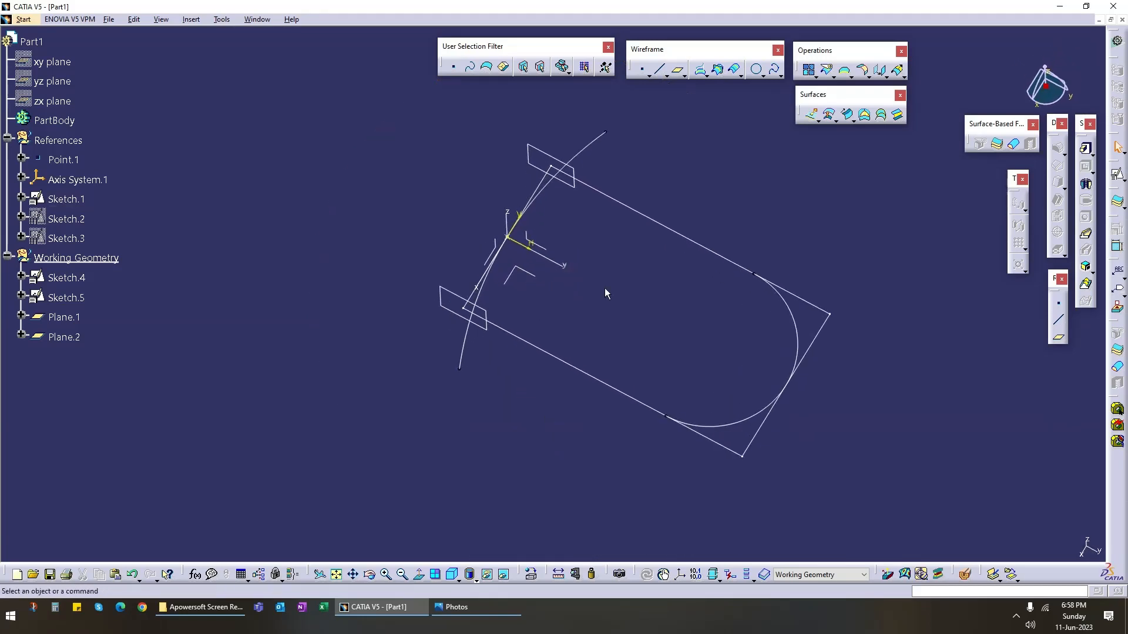
middle_click_drag(604, 288, 574, 340)
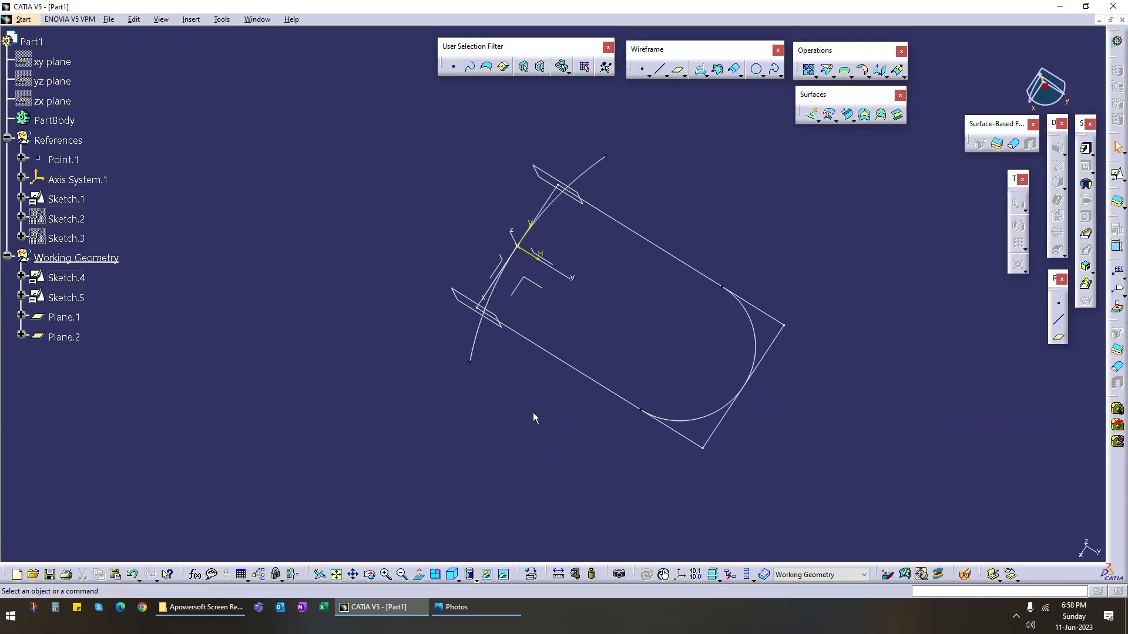
middle_click_drag(533, 413, 711, 452)
left_click(709, 434)
right_click(703, 427)
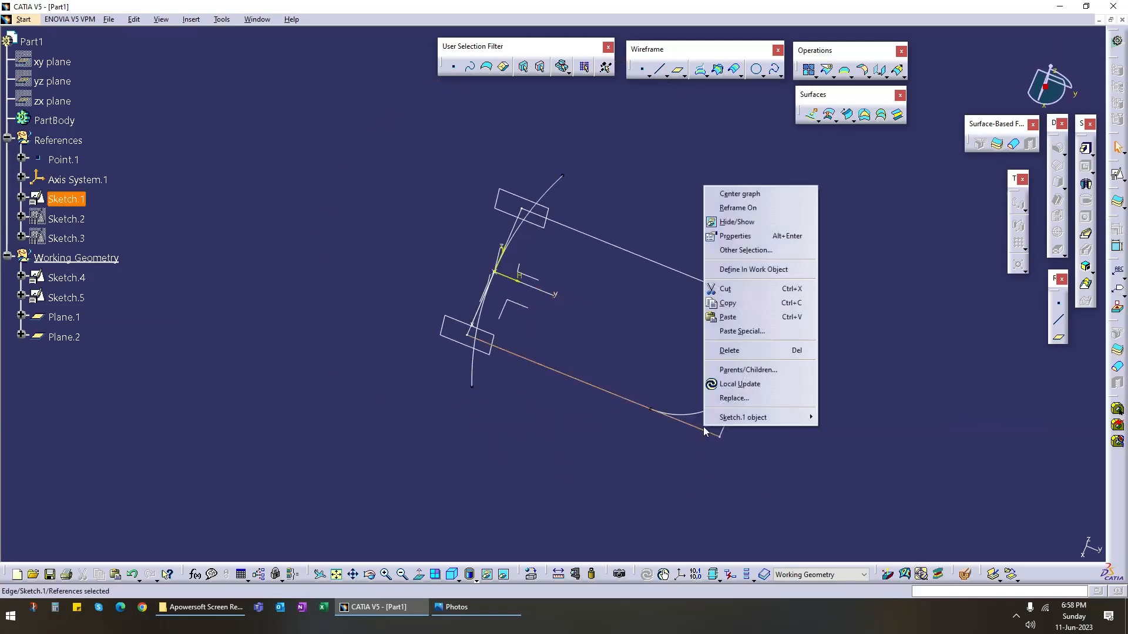
left_click(570, 425)
mouse_move(570, 425)
middle_mouse_down()
mouse_move(546, 323)
mouse_move(541, 382)
mouse_move(558, 410)
mouse_move(601, 411)
mouse_move(516, 398)
mouse_move(478, 232)
mouse_move(589, 355)
mouse_move(561, 320)
mouse_move(587, 370)
mouse_move(554, 409)
mouse_move(565, 377)
middle_mouse_up()
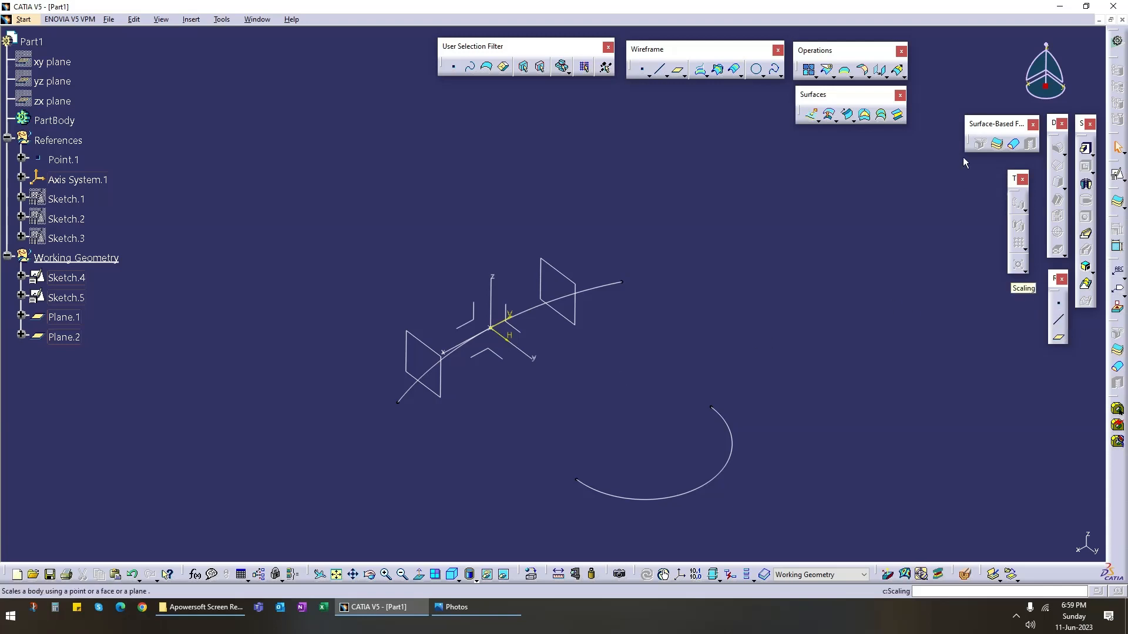
left_click(1057, 302)
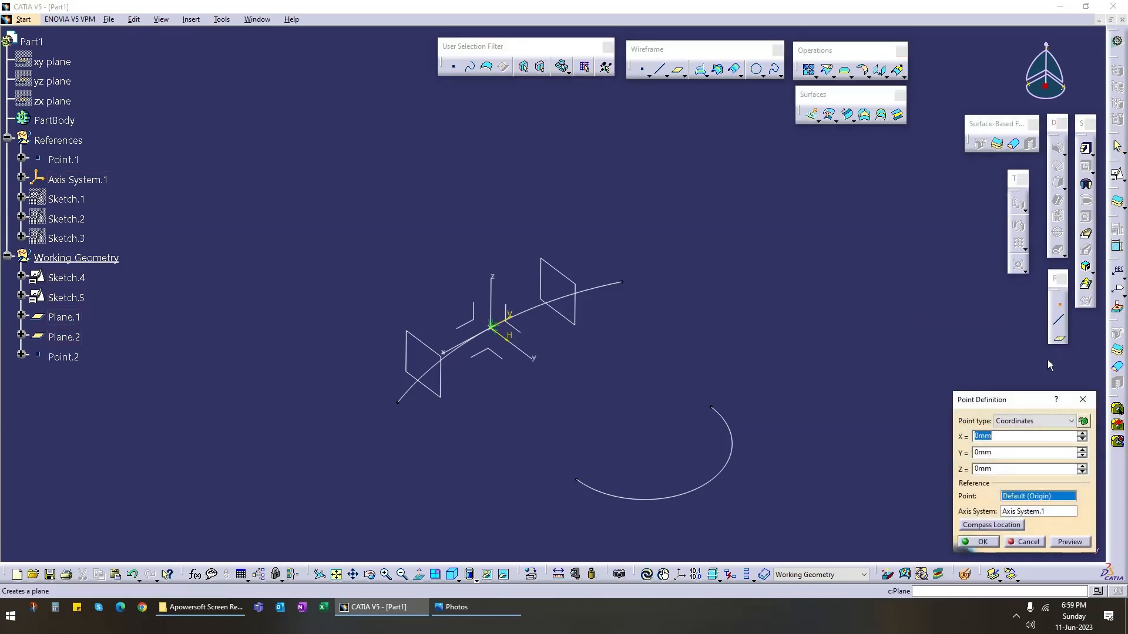
left_click(1062, 421)
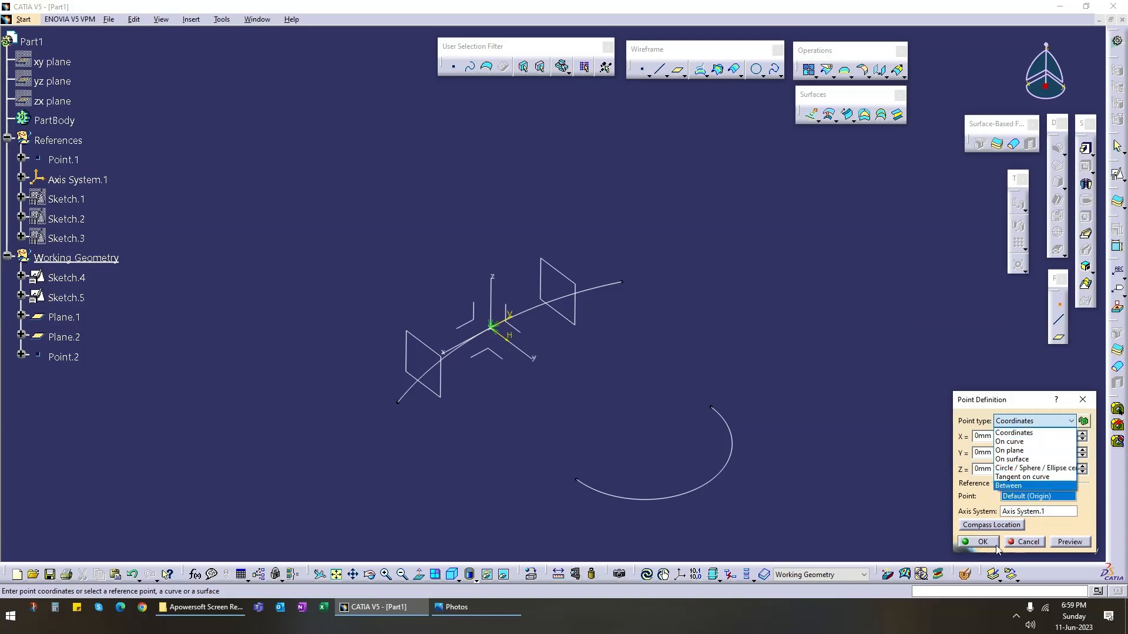
left_click(1034, 544)
left_click(1039, 544)
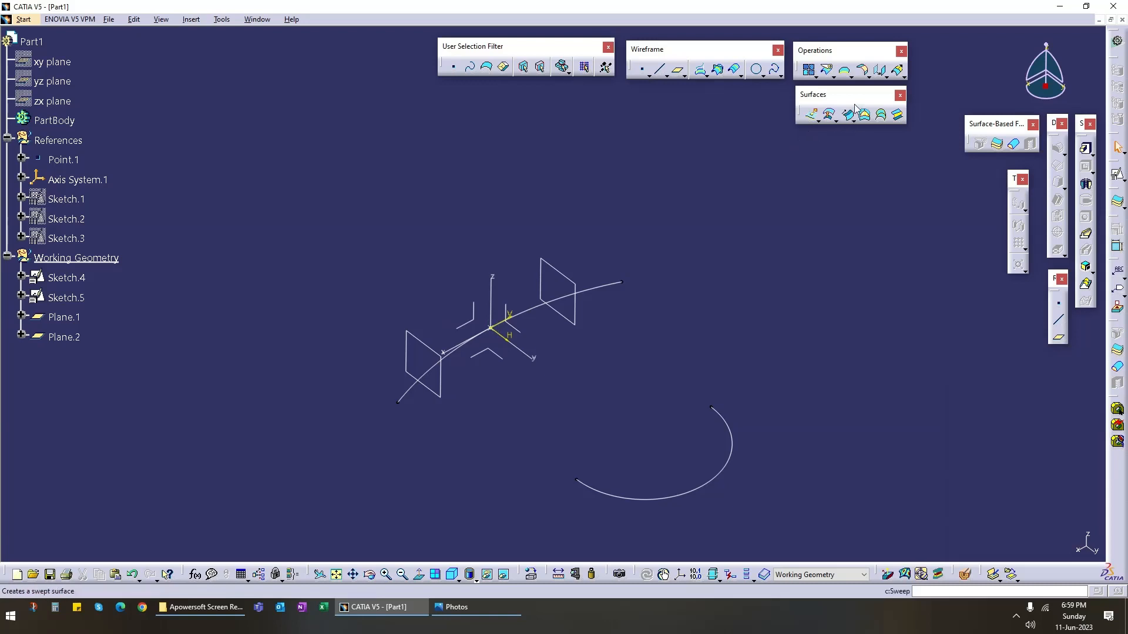
Step: Create the intersection of Plane.2 with the arc in Sketch.4
left_click(719, 73)
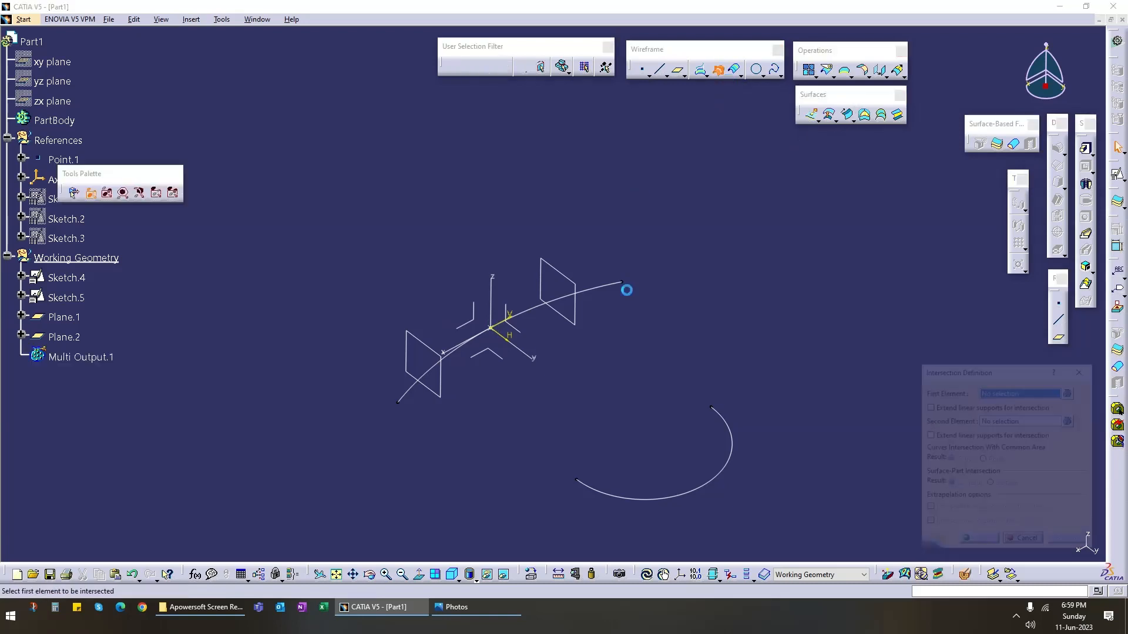
left_click(572, 282)
left_click(609, 292)
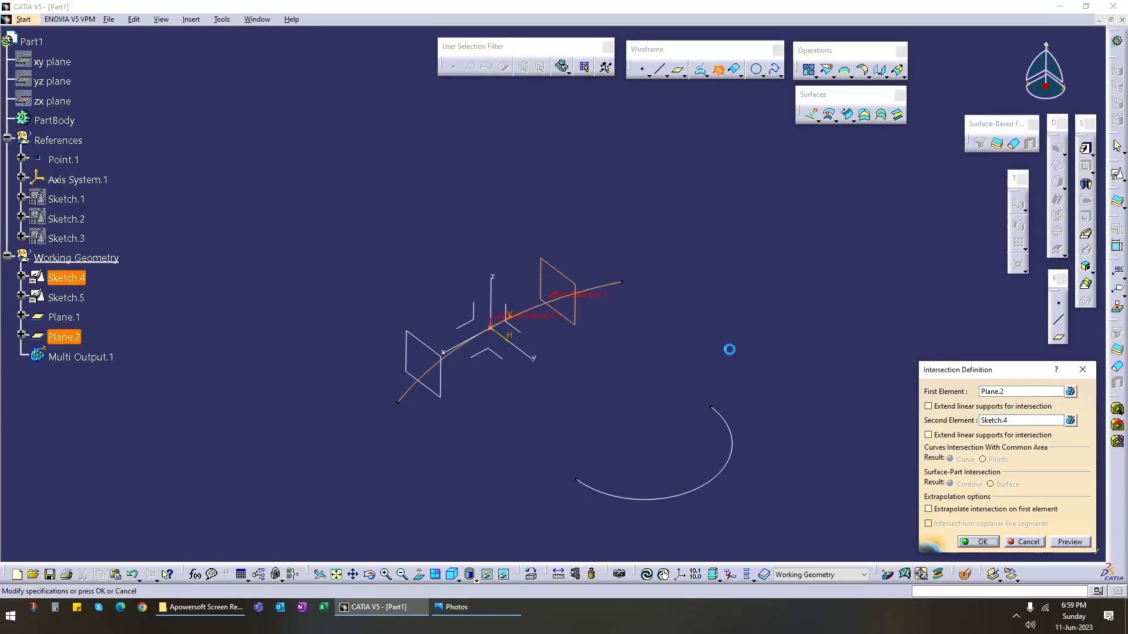
left_click(978, 542)
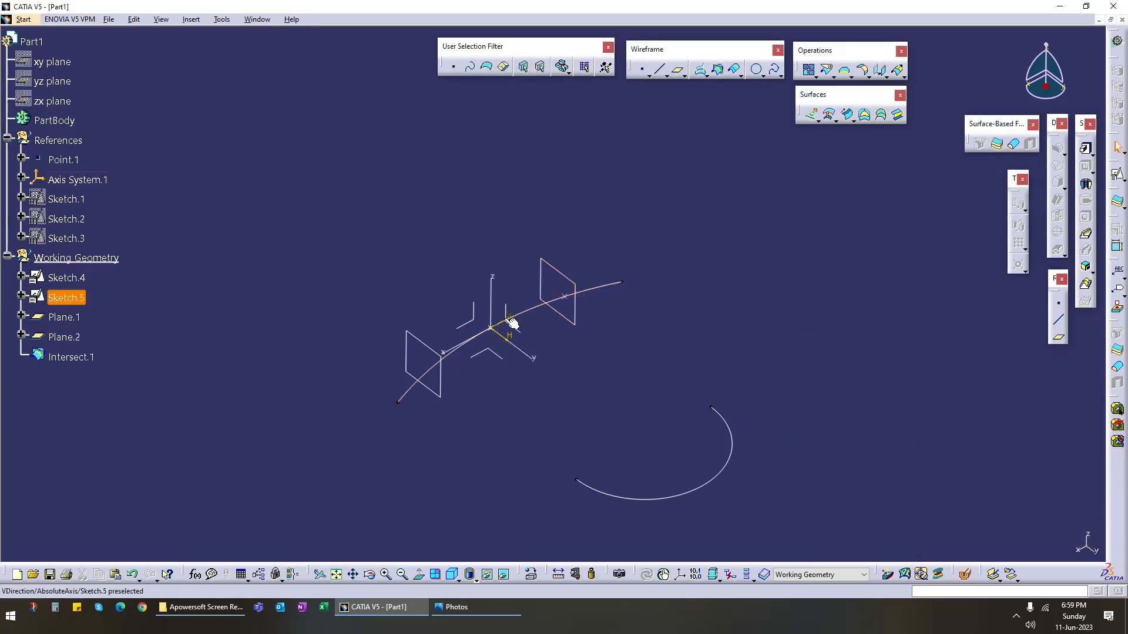
Step: Create the intersection of Plane.1 with the arc in Sketch.4
middle_click_drag(501, 319, 668, 339)
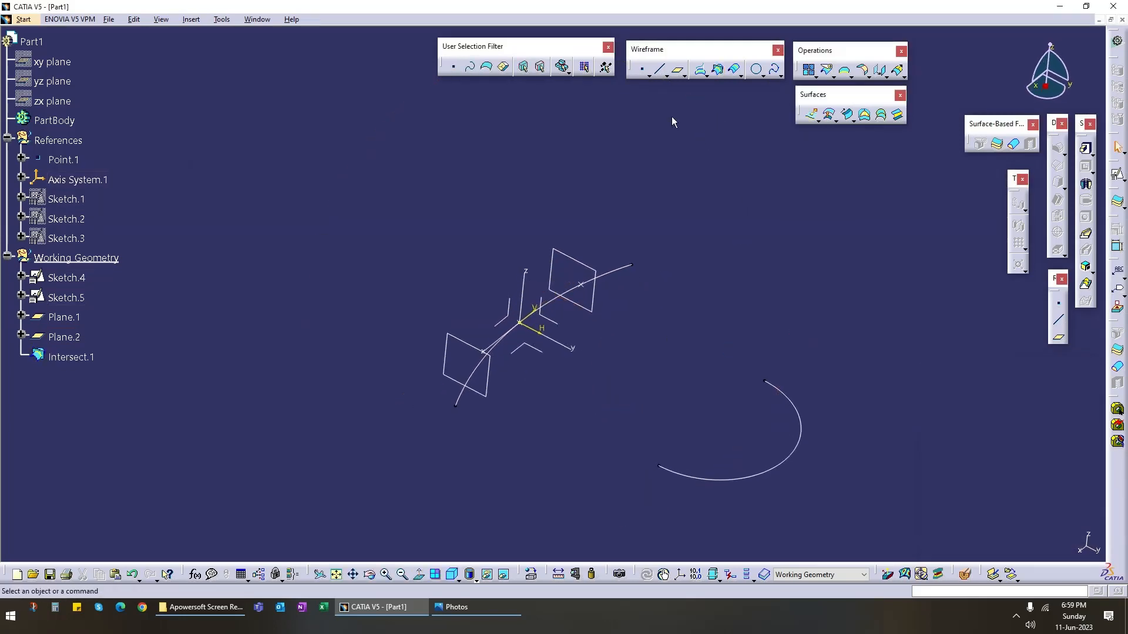
left_click(718, 70)
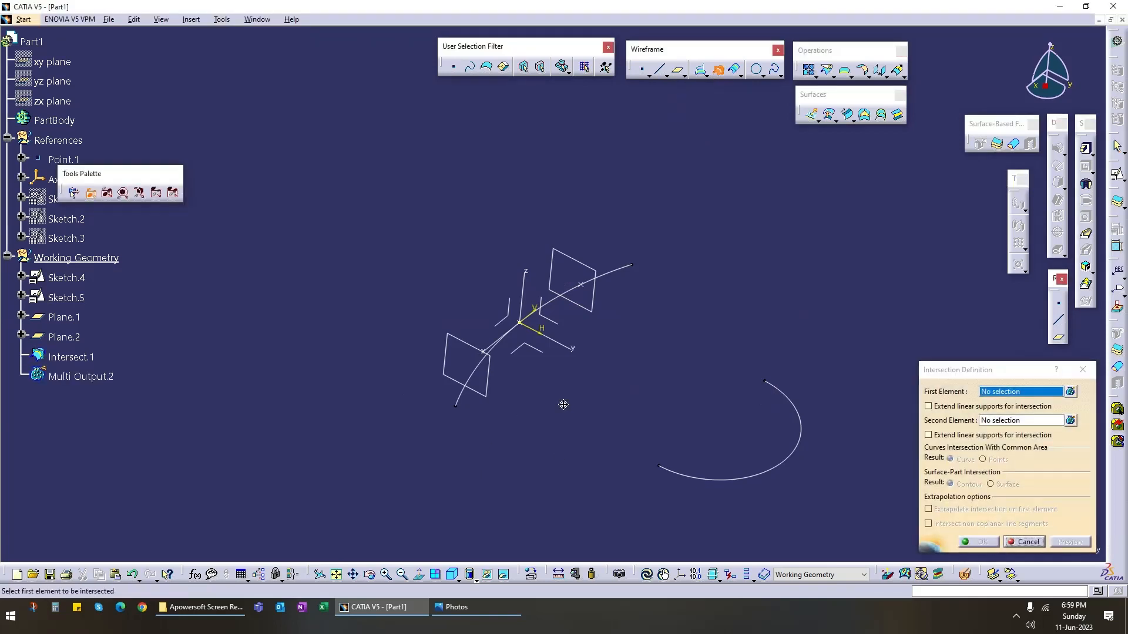
middle_click_drag(562, 403, 513, 337)
left_click(506, 341)
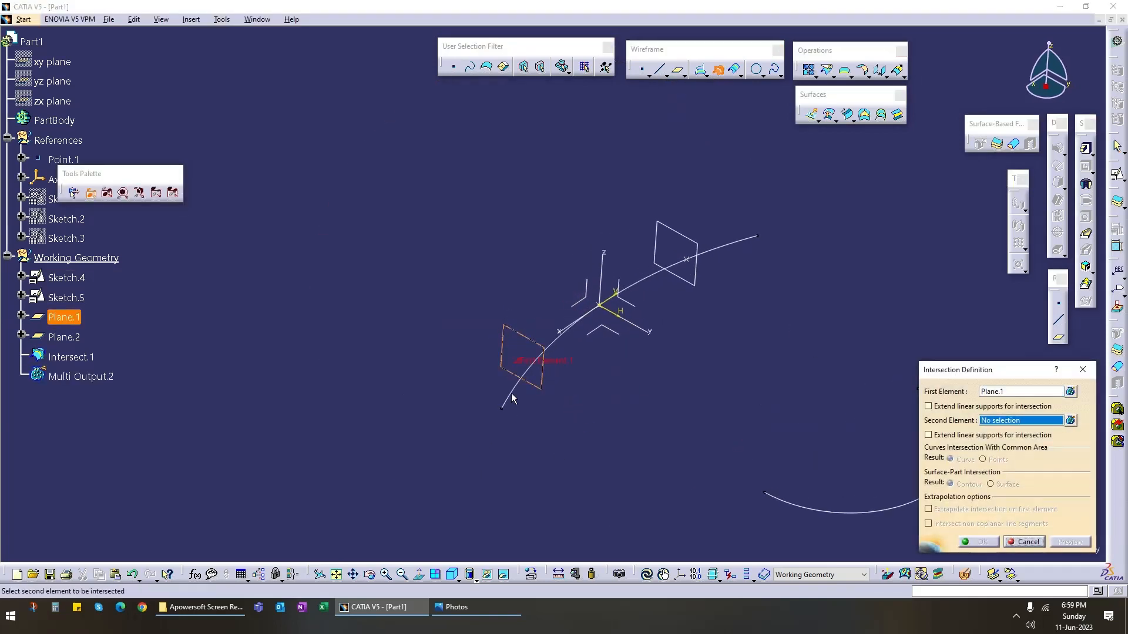
left_click(515, 396)
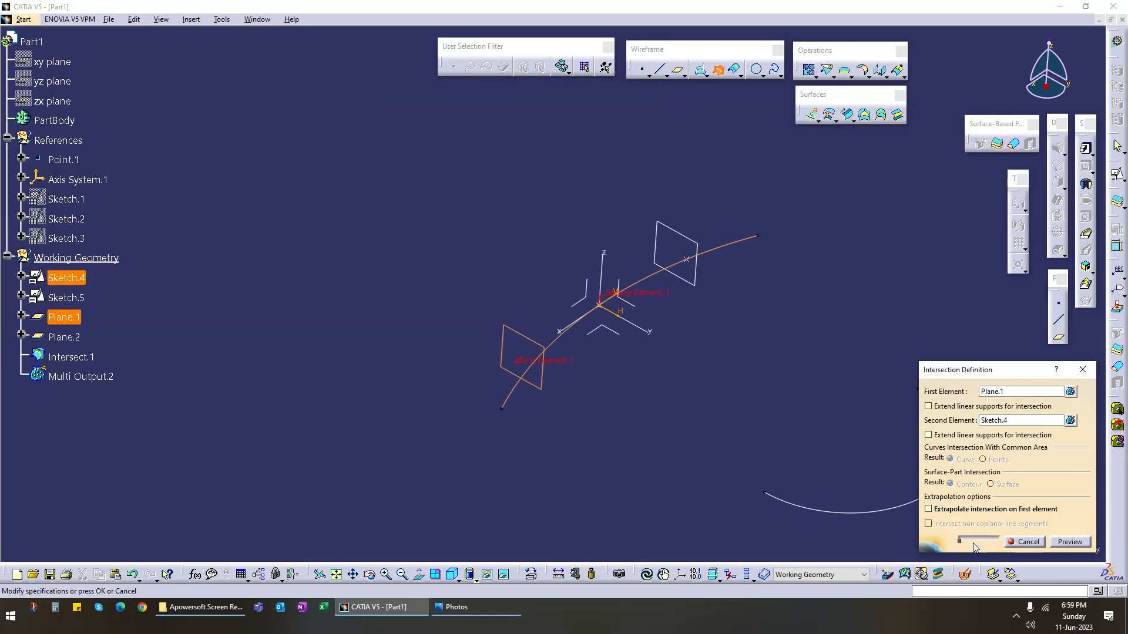
middle_click_drag(833, 365, 723, 361)
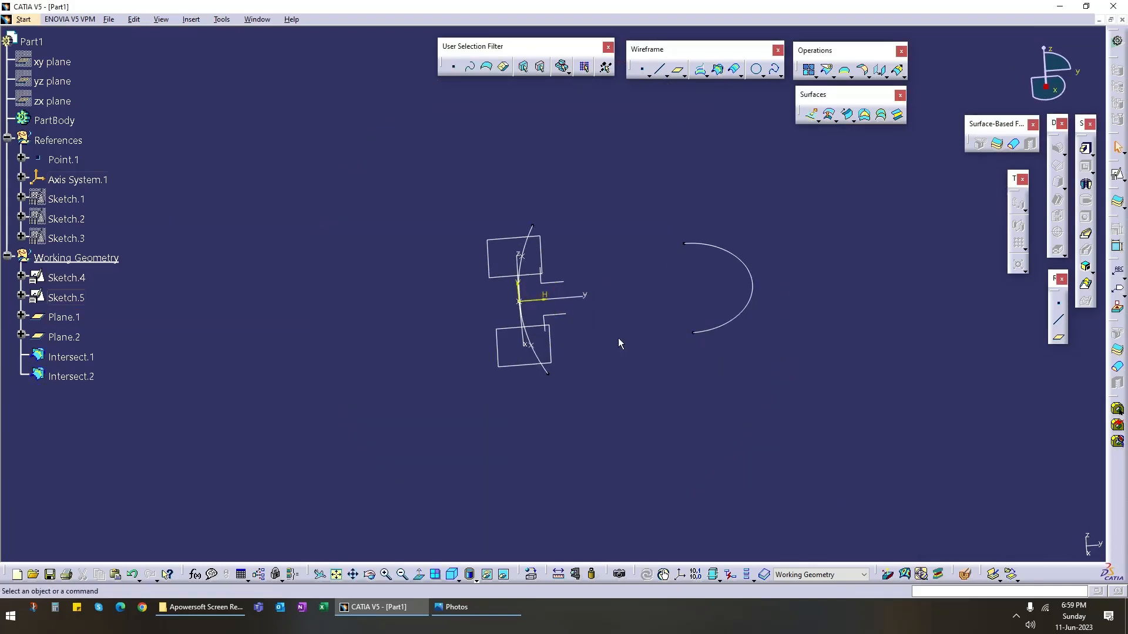
Step: Create a point-point line from the semicircle's endpoint on the Plane.1 side to the intersection point Intersect.2 on the arc
middle_click_drag(618, 339, 665, 324)
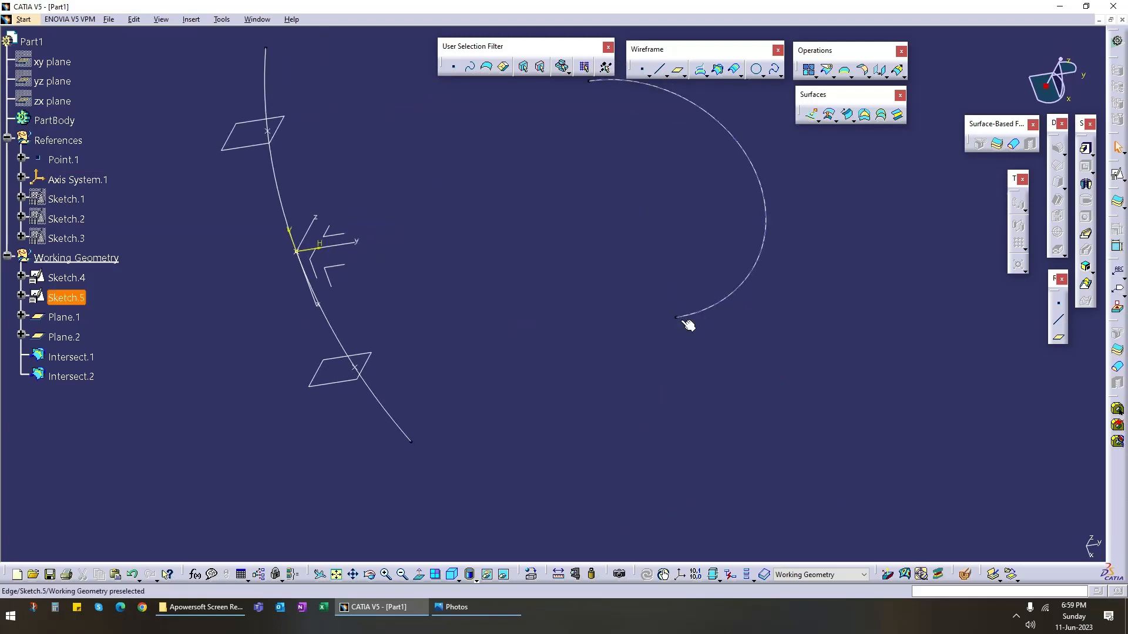
middle_click_drag(376, 375, 431, 361)
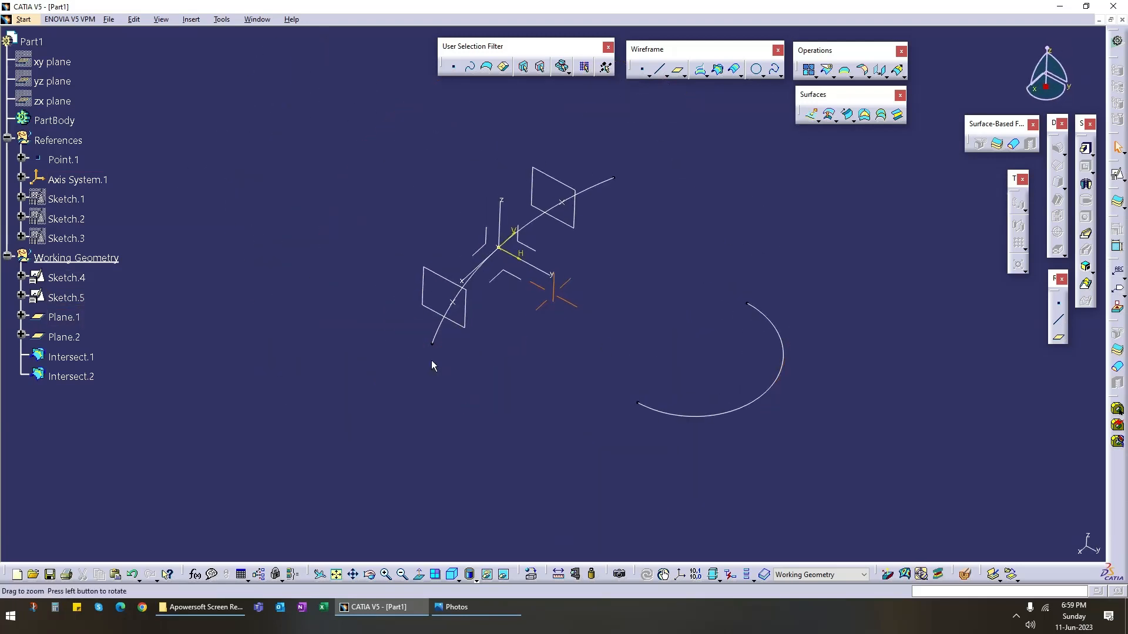
left_click(660, 76)
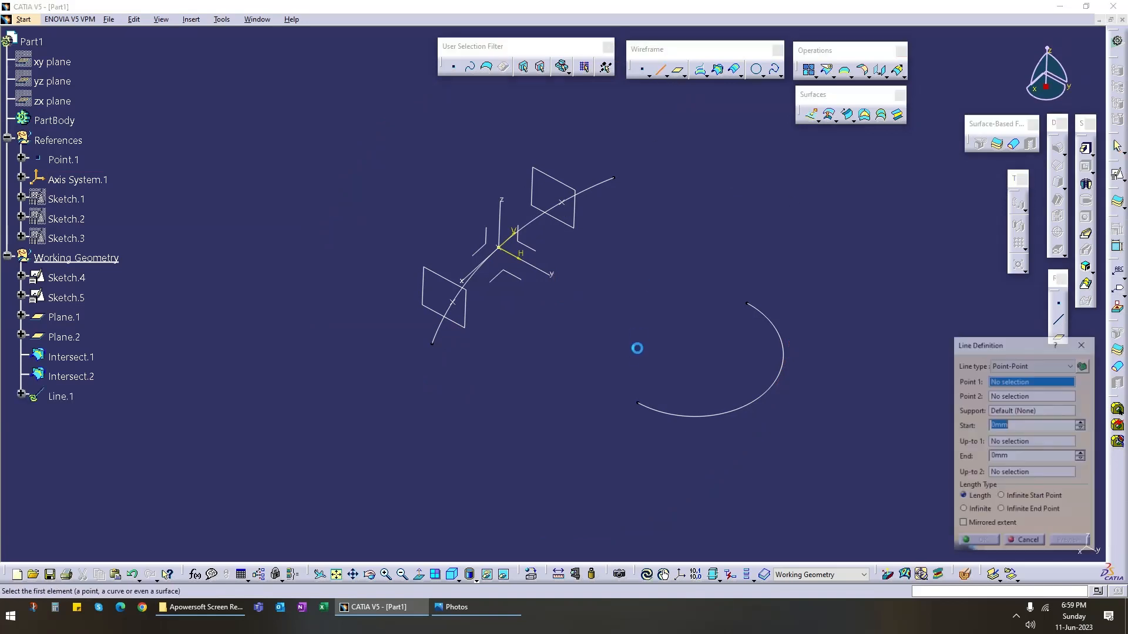
left_click(638, 402)
left_click(459, 310)
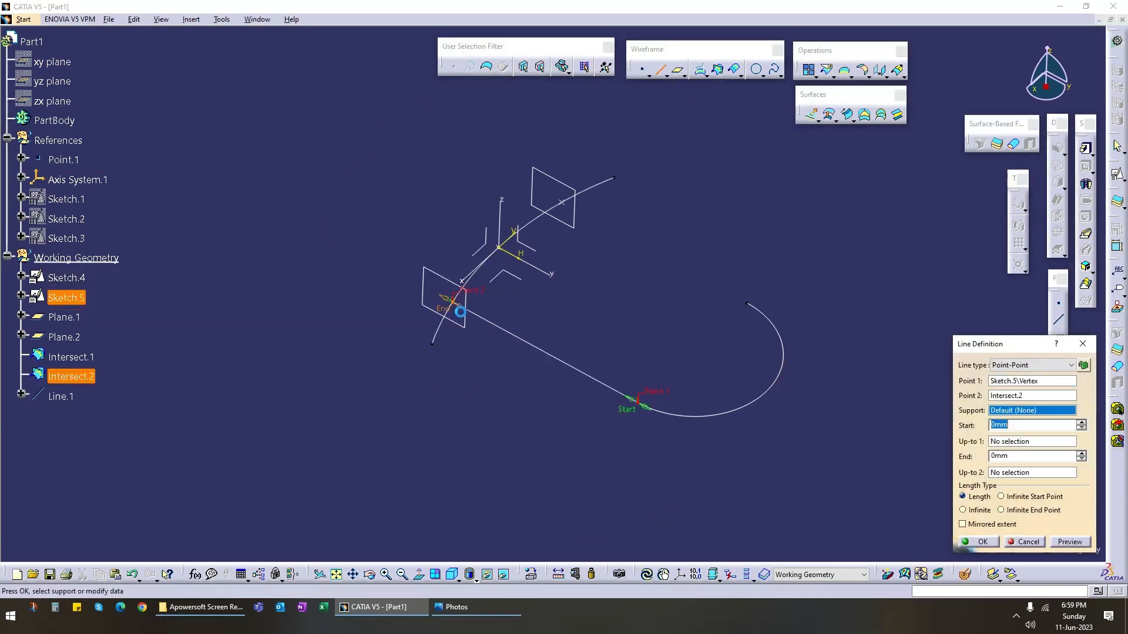
left_click(993, 543)
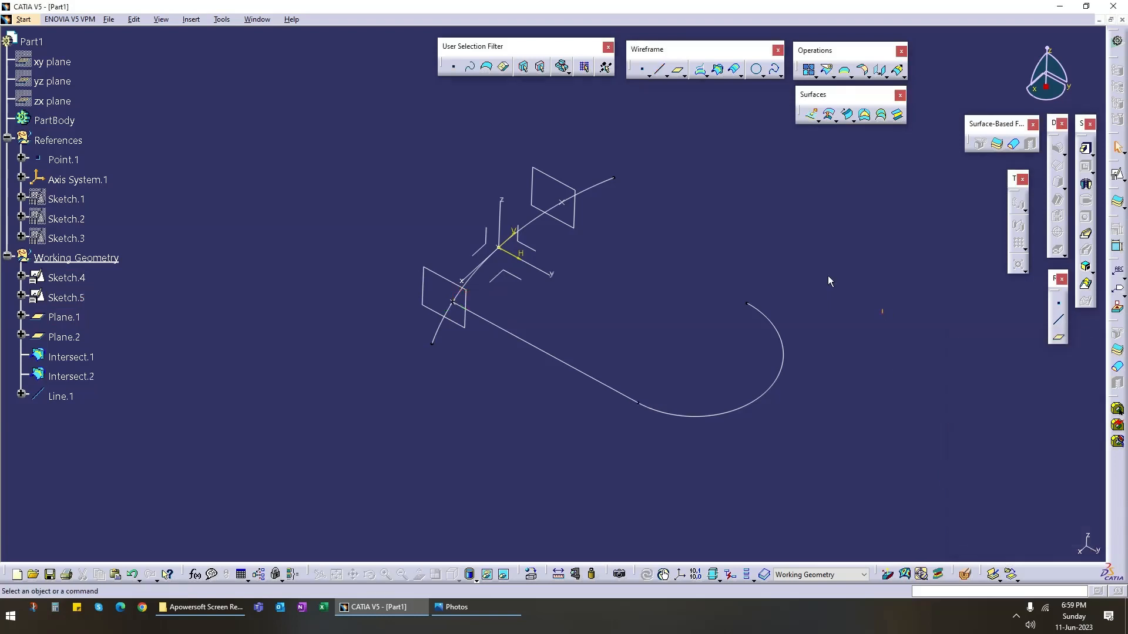
Step: Create a point-point line from the intersection point Intersect.1 to the semicircle's other endpoint
left_click(563, 202)
left_click(749, 305)
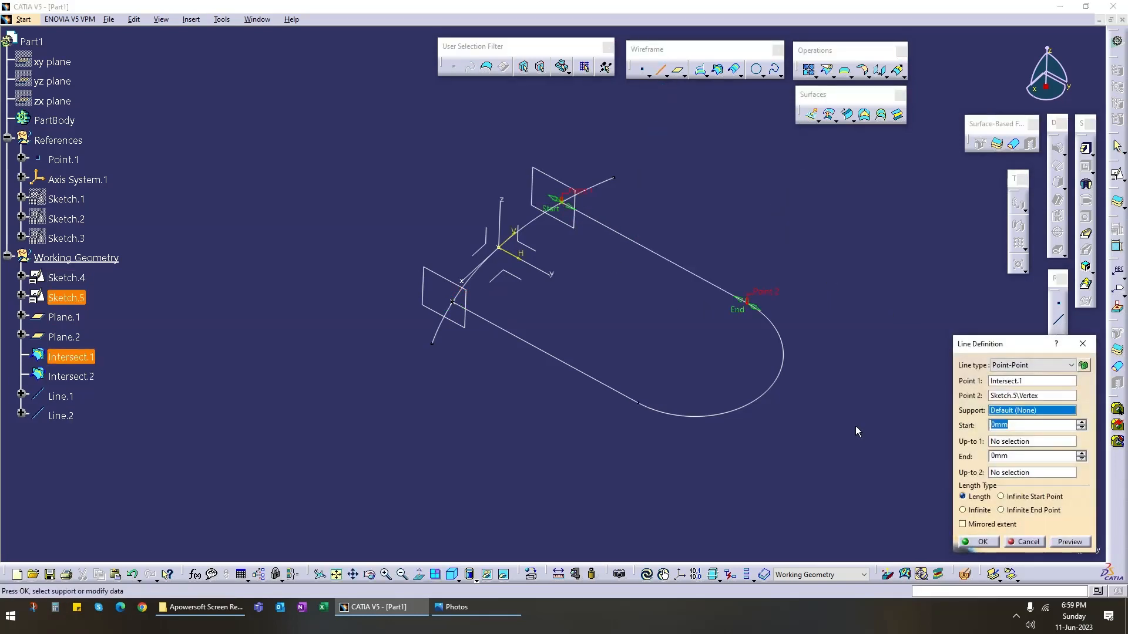
left_click(982, 542)
Step: Hide the two offset planes, Plane.2 and Plane.1
middle_click_drag(479, 396, 582, 330)
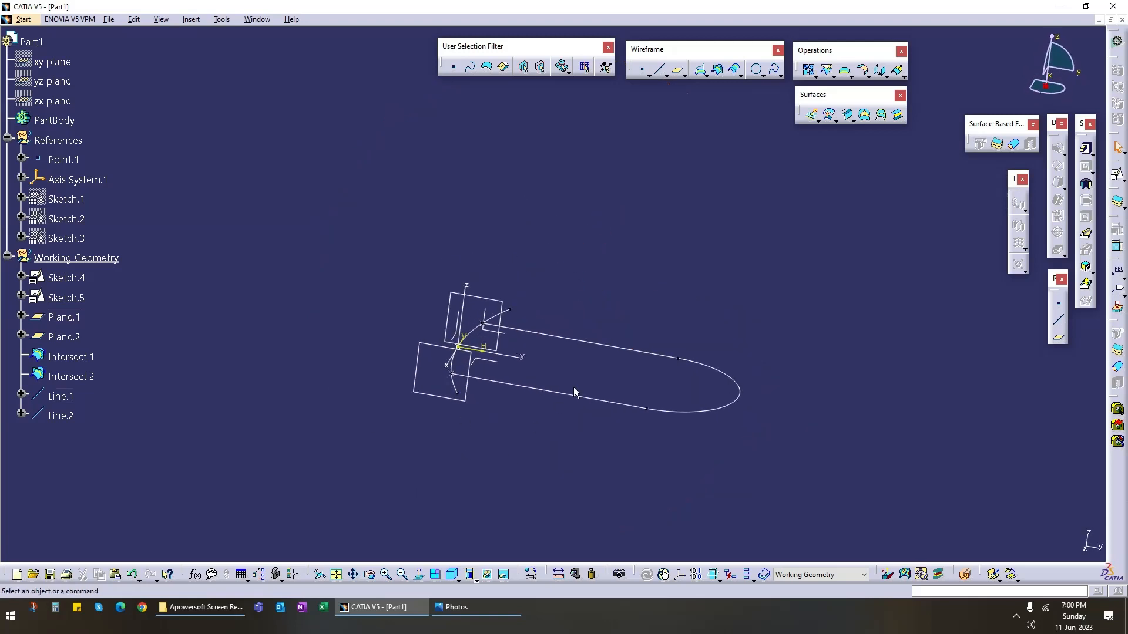
middle_click_drag(574, 390, 551, 406)
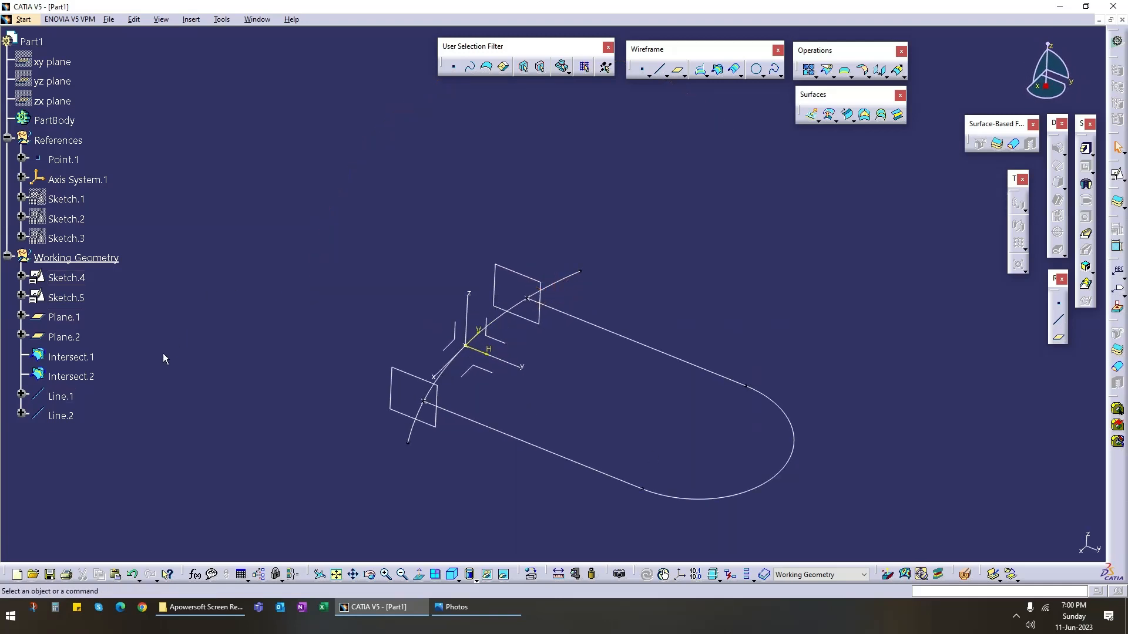
right_click(74, 343)
left_click(105, 380)
right_click(66, 315)
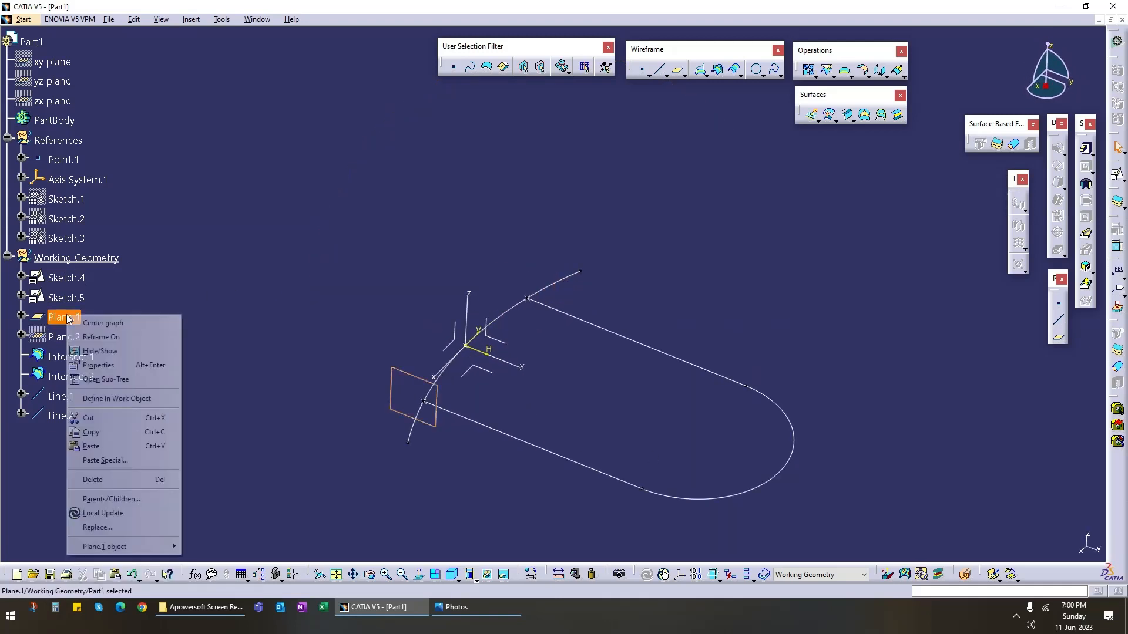
left_click(97, 351)
Step: Hide the semicircle sketch Sketch.5 and the arc sketch Sketch.4
middle_click_drag(541, 410, 418, 393)
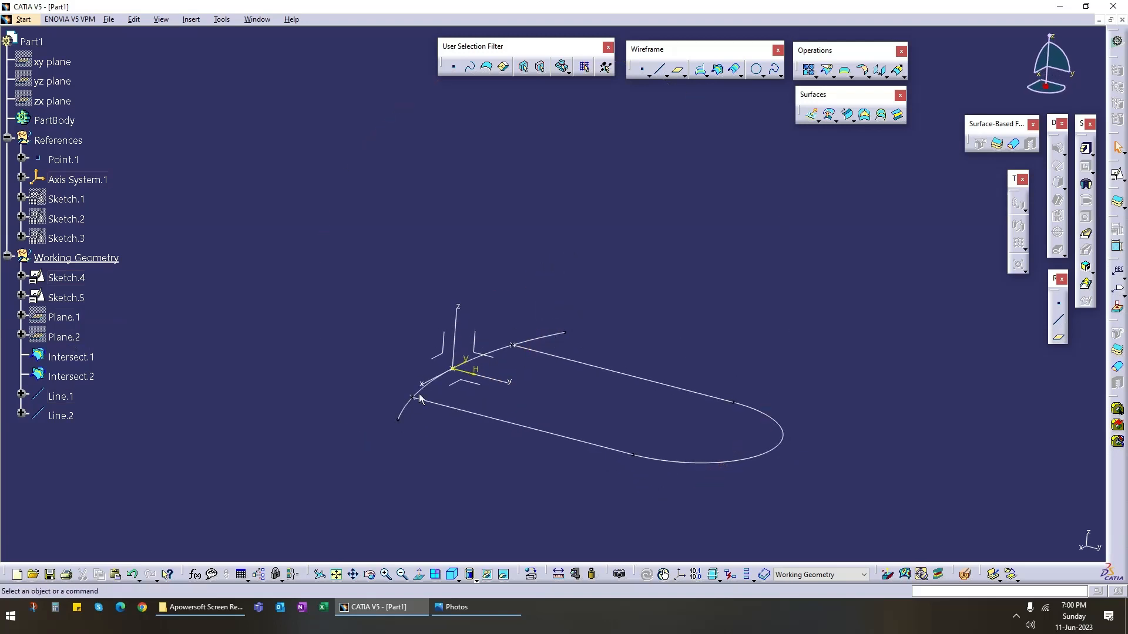
mouse_move(408, 453)
middle_mouse_down()
mouse_move(515, 433)
mouse_move(493, 429)
middle_mouse_up()
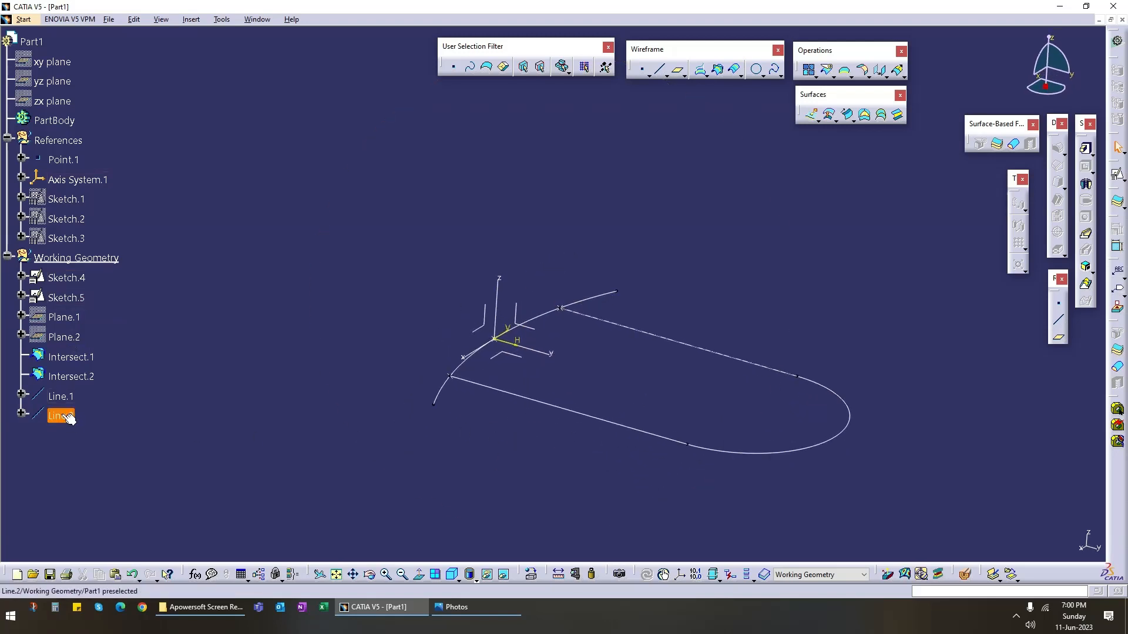
right_click(77, 301)
left_click(108, 336)
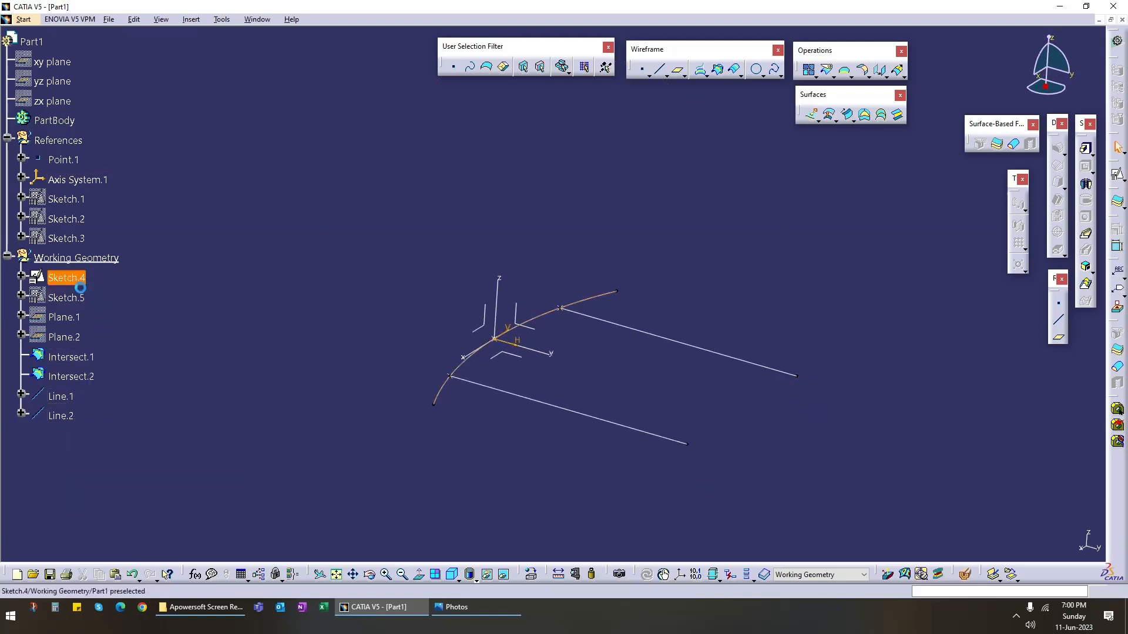
right_click(79, 282)
left_click(109, 317)
Step: Hide both lines, Line.1 and Line.2, and both intersection points, Intersect.2 and Intersect.1
right_click(61, 397)
key("h")
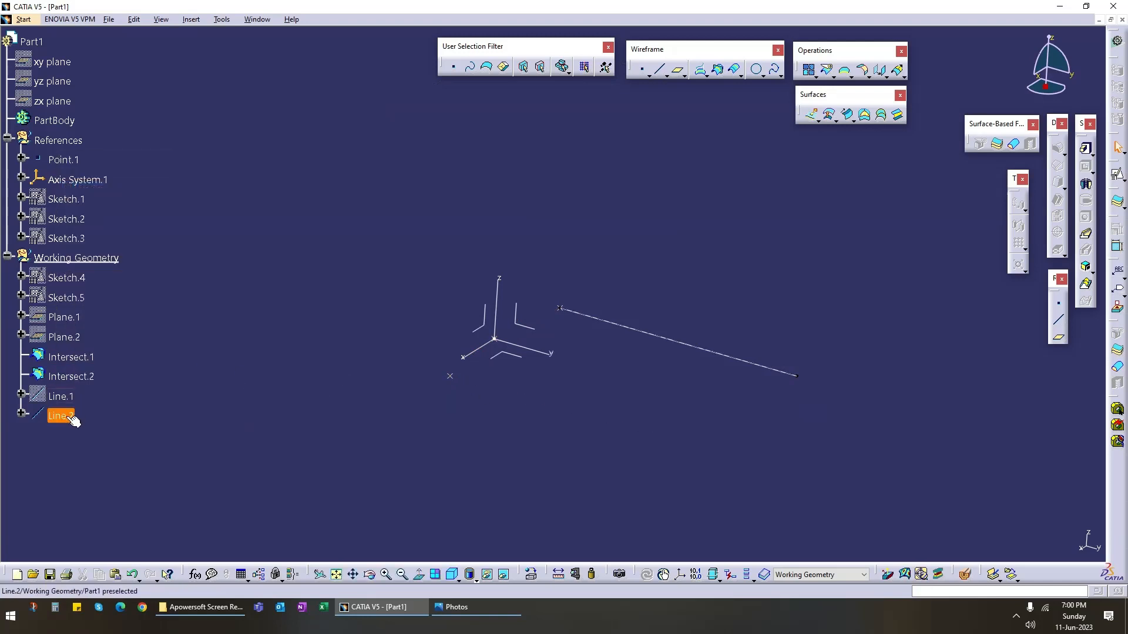
right_click(69, 417)
key("h")
right_click(90, 381)
key("h")
right_click(71, 357)
key("h")
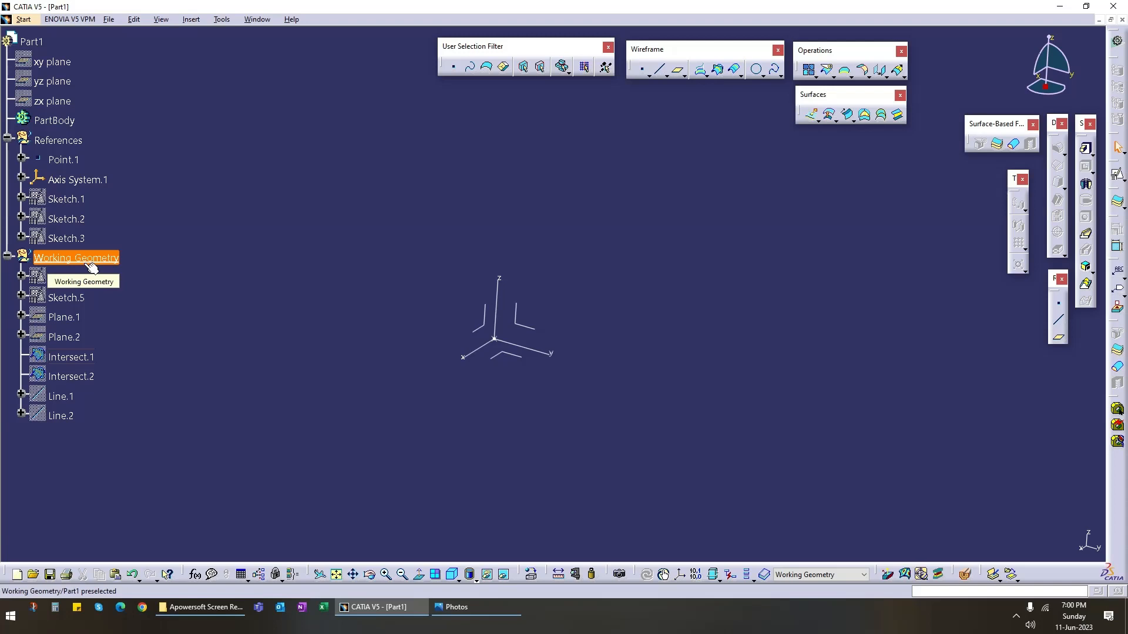
Step: Show the reference sketches Sketch.2 and Sketch.3, and hide Sketch.2 again
right_click(67, 219)
key("h")
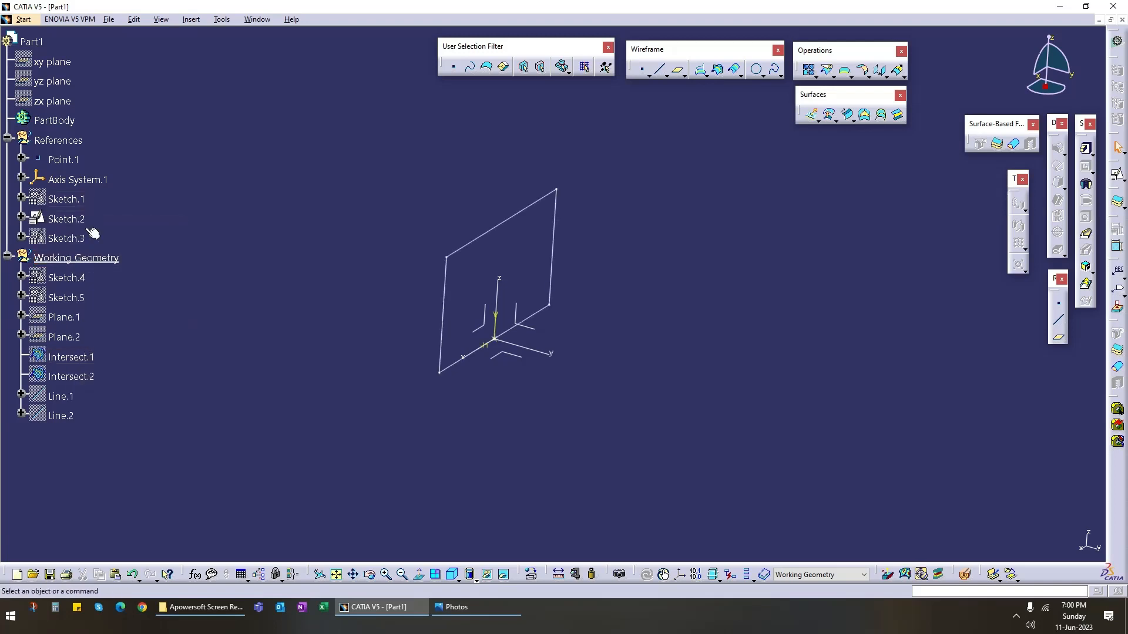
right_click(66, 239)
left_click(170, 264)
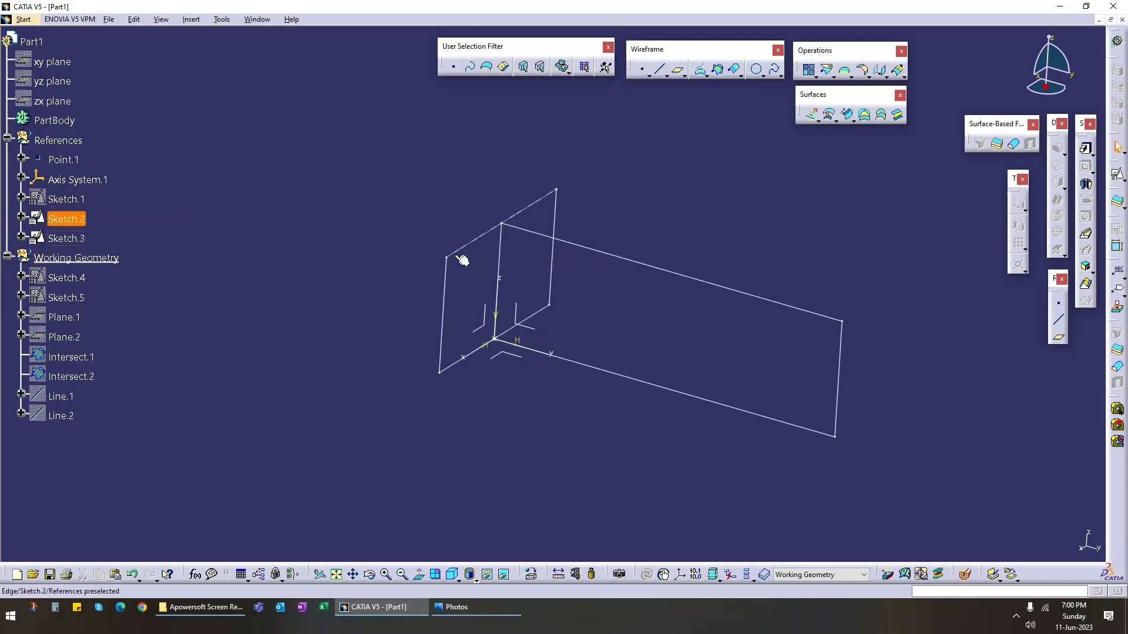
left_click(170, 244)
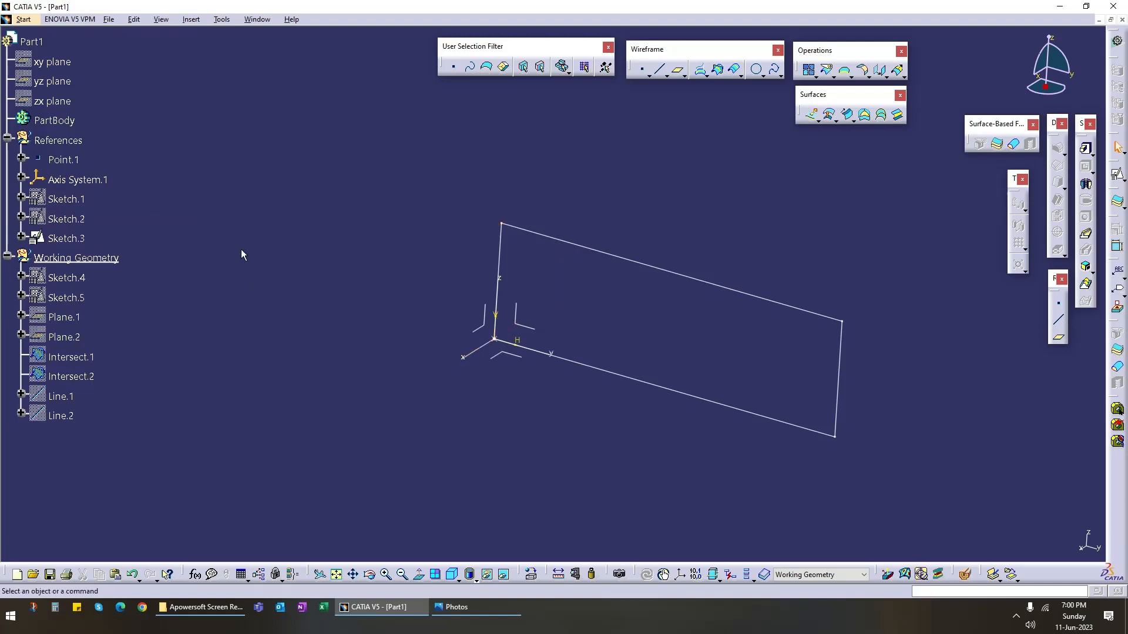
Step: Create a positioned sketch on the YZ plane of Axis System.1, keeping the implicit origin and orientation
mouse_move(586, 450)
middle_mouse_down()
mouse_move(553, 448)
mouse_move(570, 416)
middle_mouse_up()
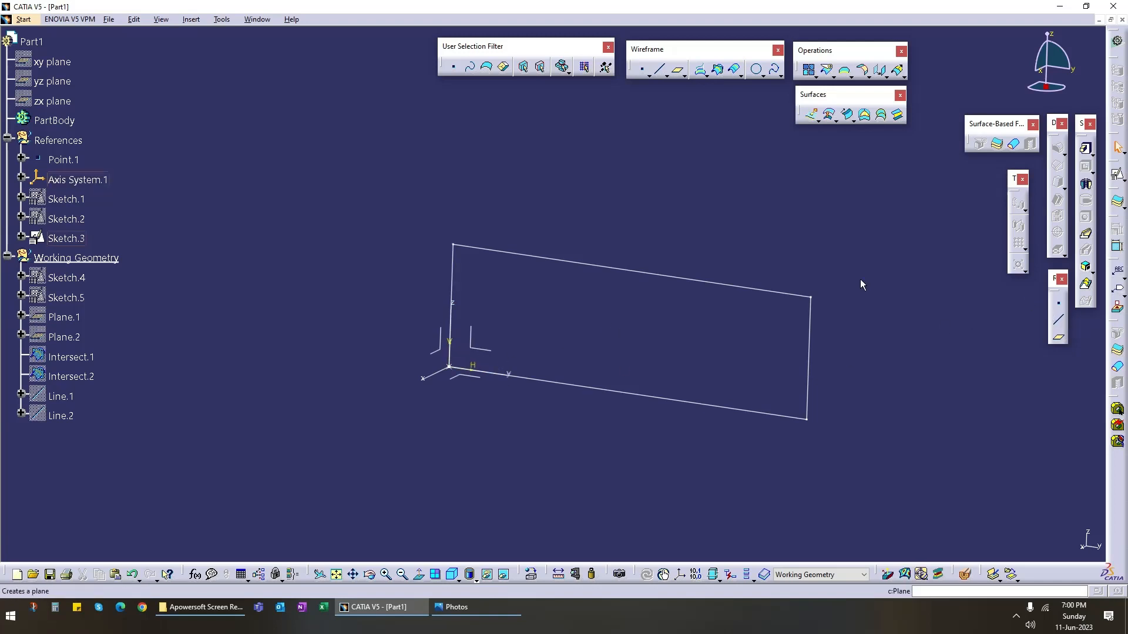
left_click(1117, 175)
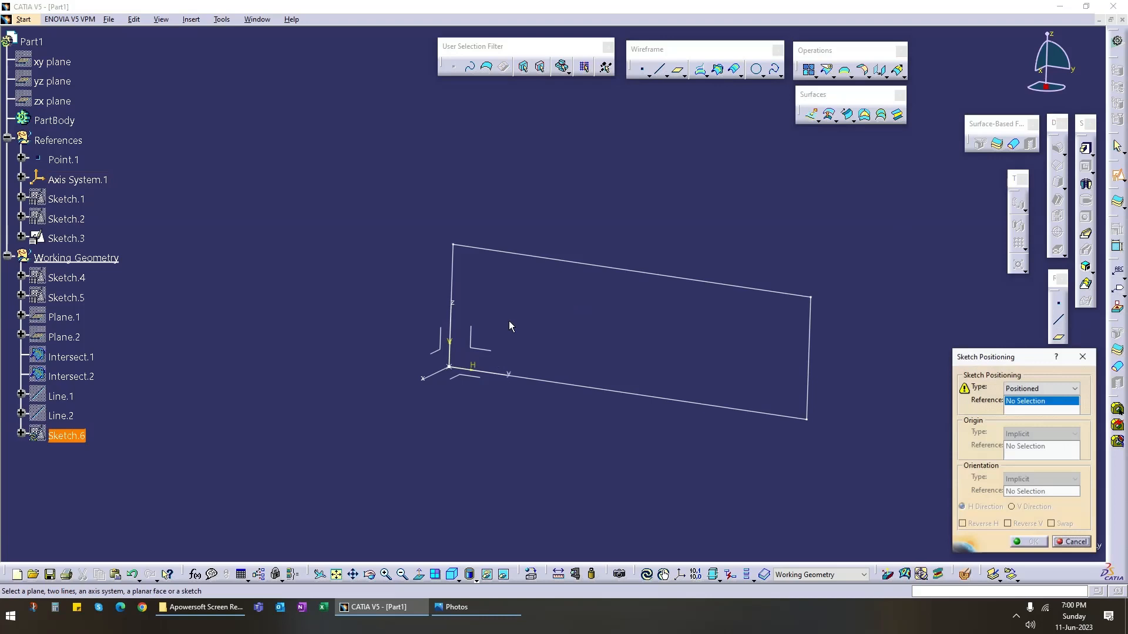
left_click(488, 356)
left_click(1030, 541)
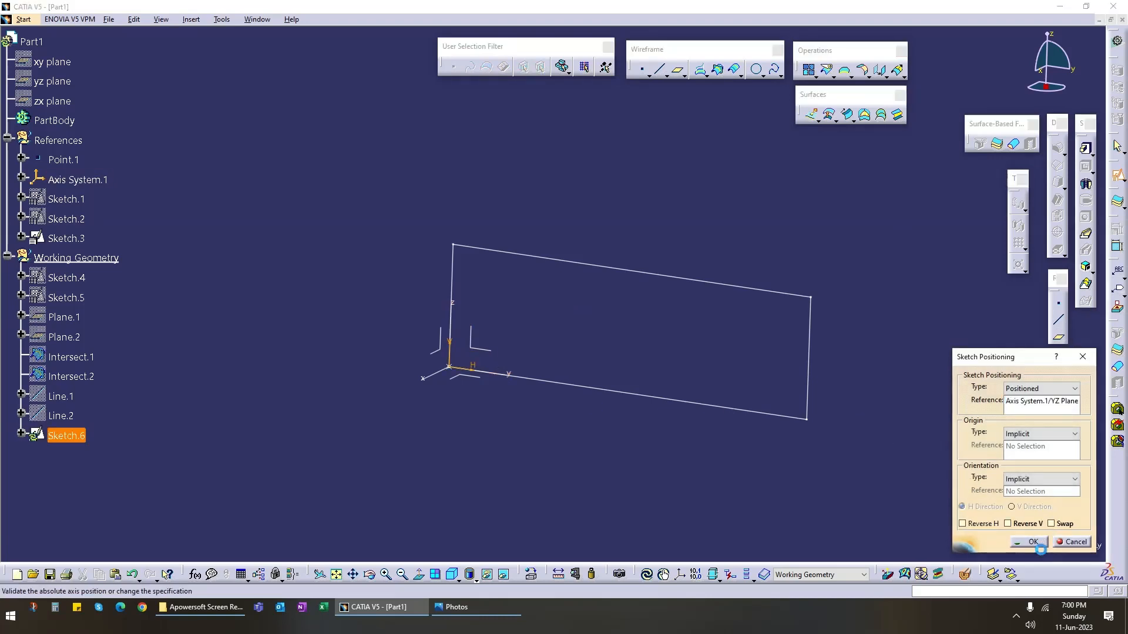
mouse_move(581, 428)
middle_mouse_down()
mouse_move(542, 408)
mouse_move(556, 344)
middle_mouse_up()
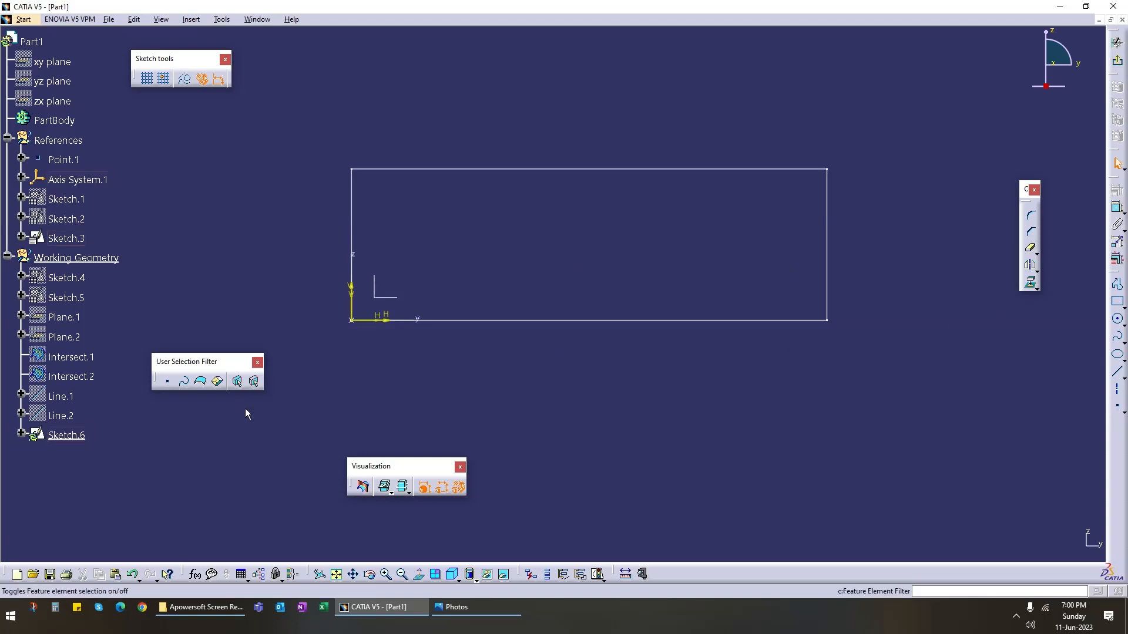
left_click_drag(211, 360, 264, 461)
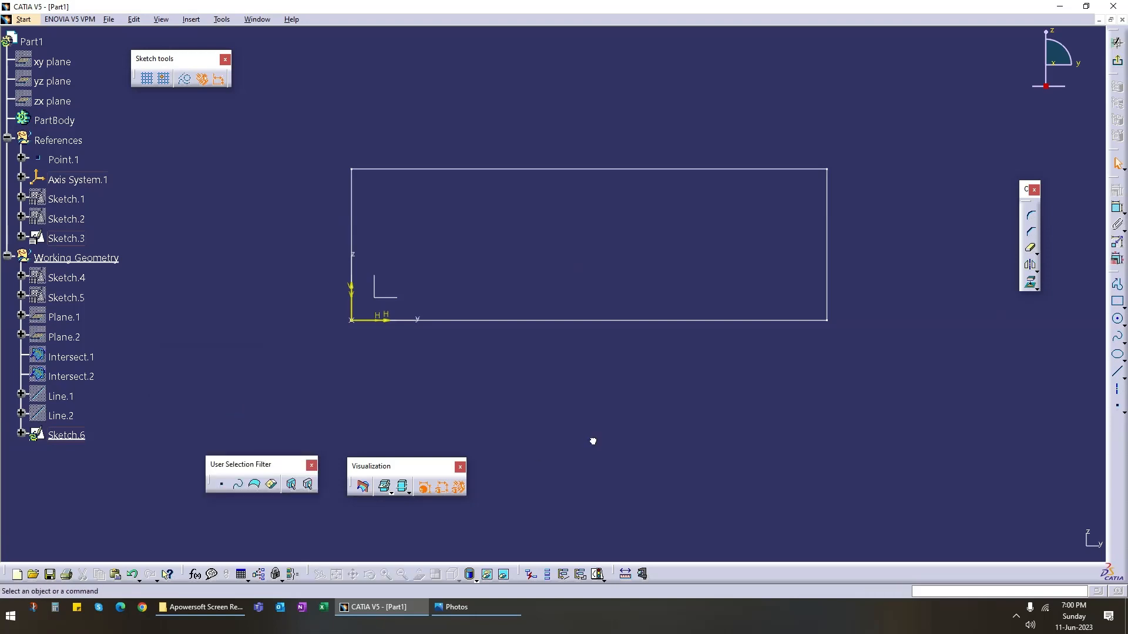
Step: Sketch a seven-point spline that rises across the reference rectangle and curves down beyond its far end
left_click(1117, 337)
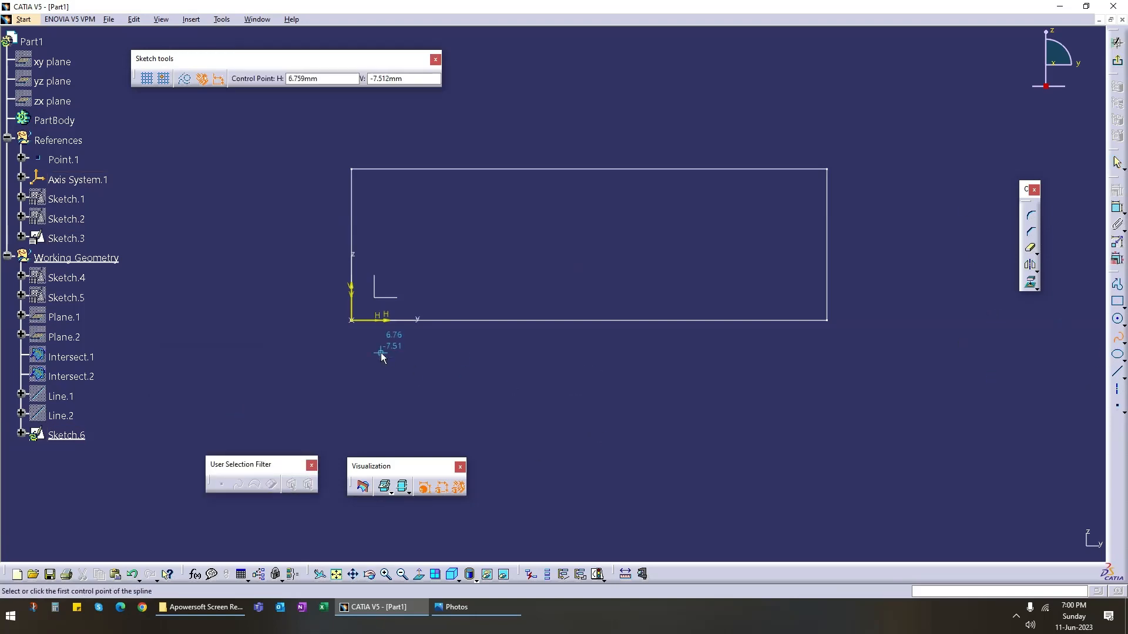
left_click(283, 287)
left_click(464, 237)
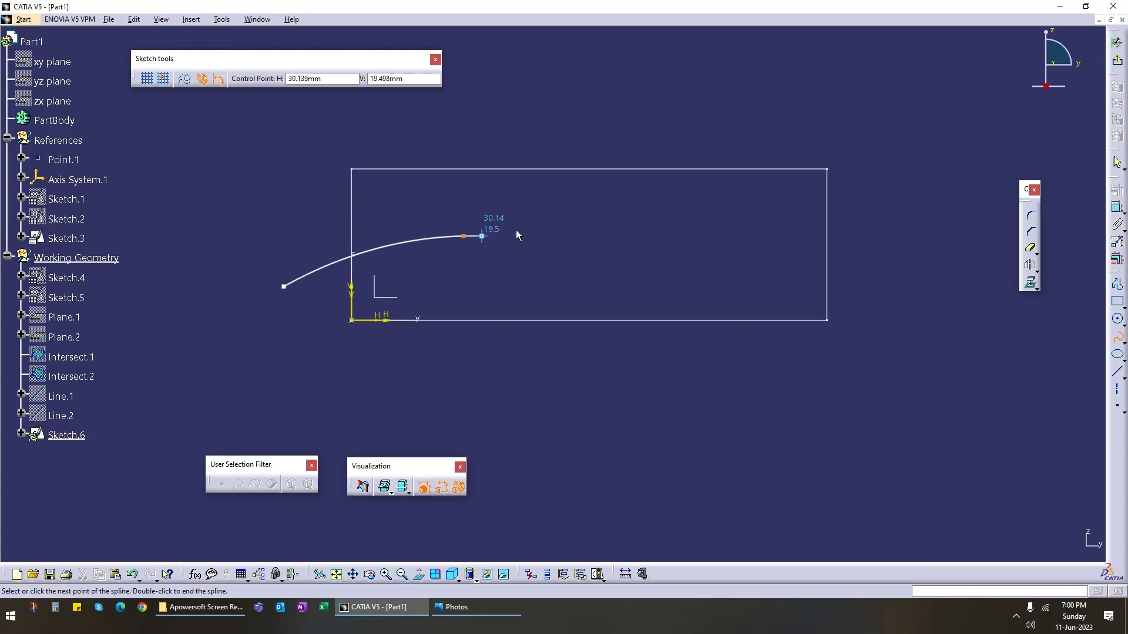
left_click(622, 195)
left_click(764, 189)
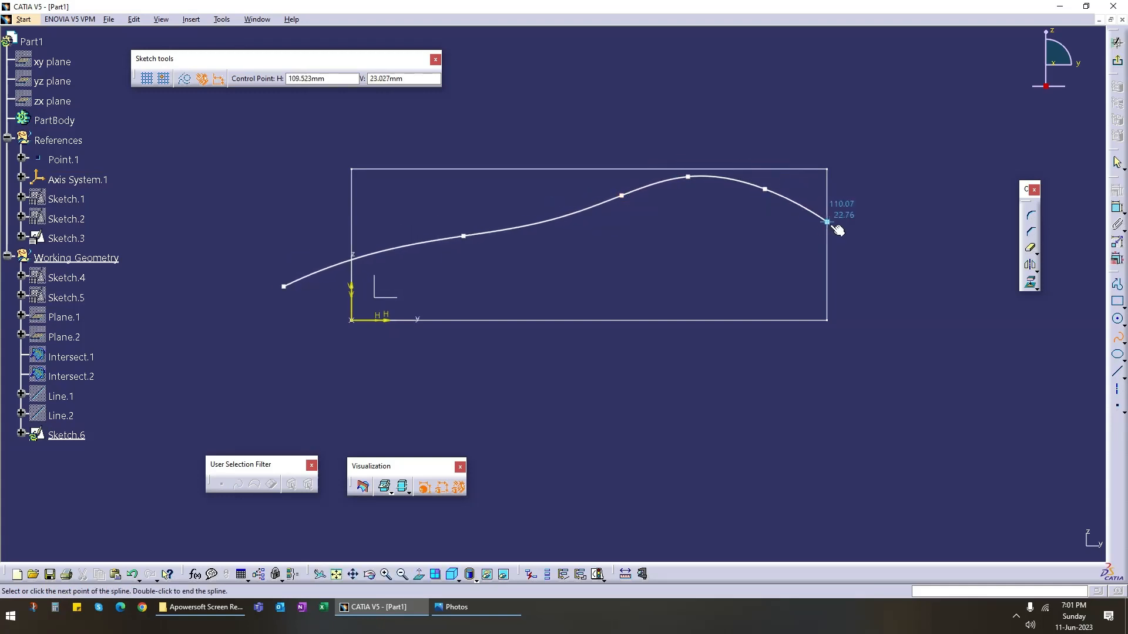
left_click(849, 236)
left_click(898, 272)
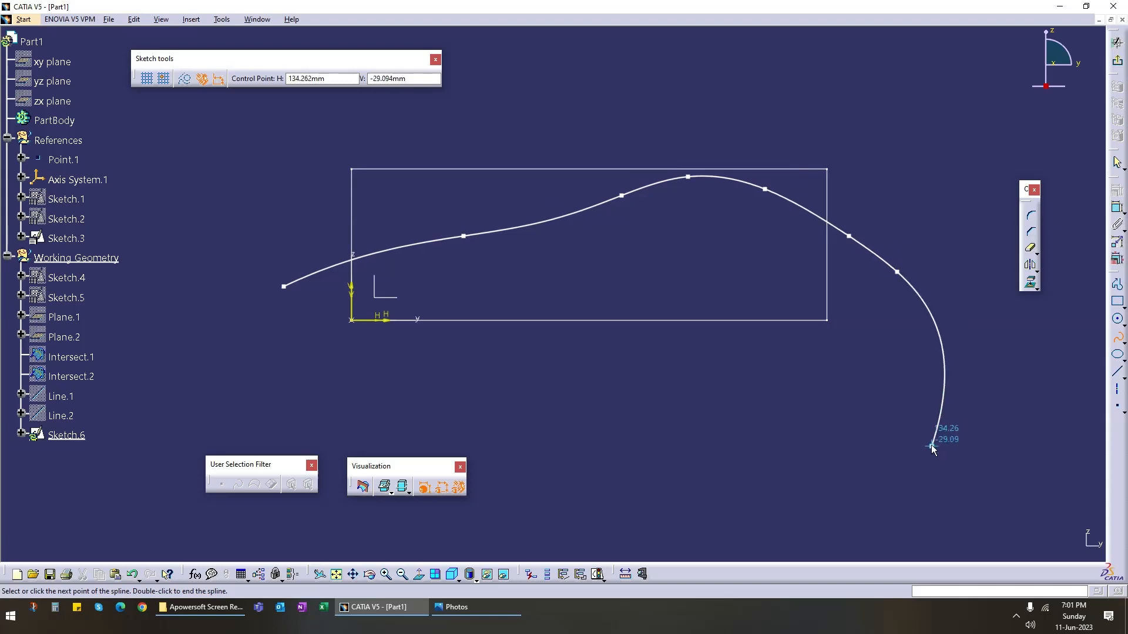
key("Escape")
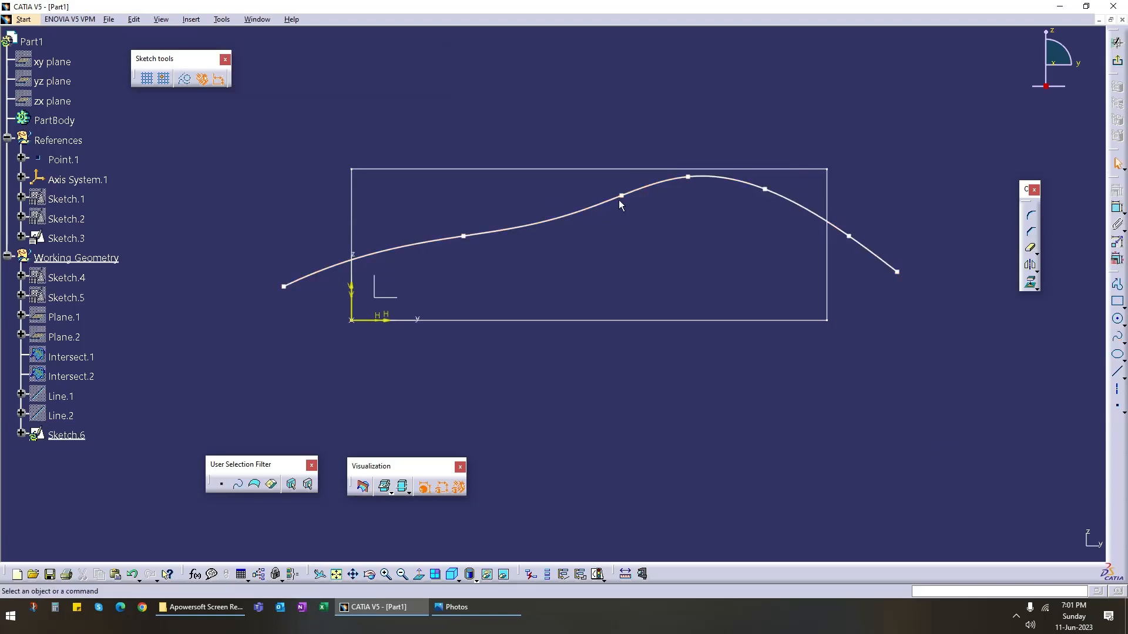
Step: Reshape the spline by moving its control points, and delete the spline
left_click_drag(620, 203, 535, 221)
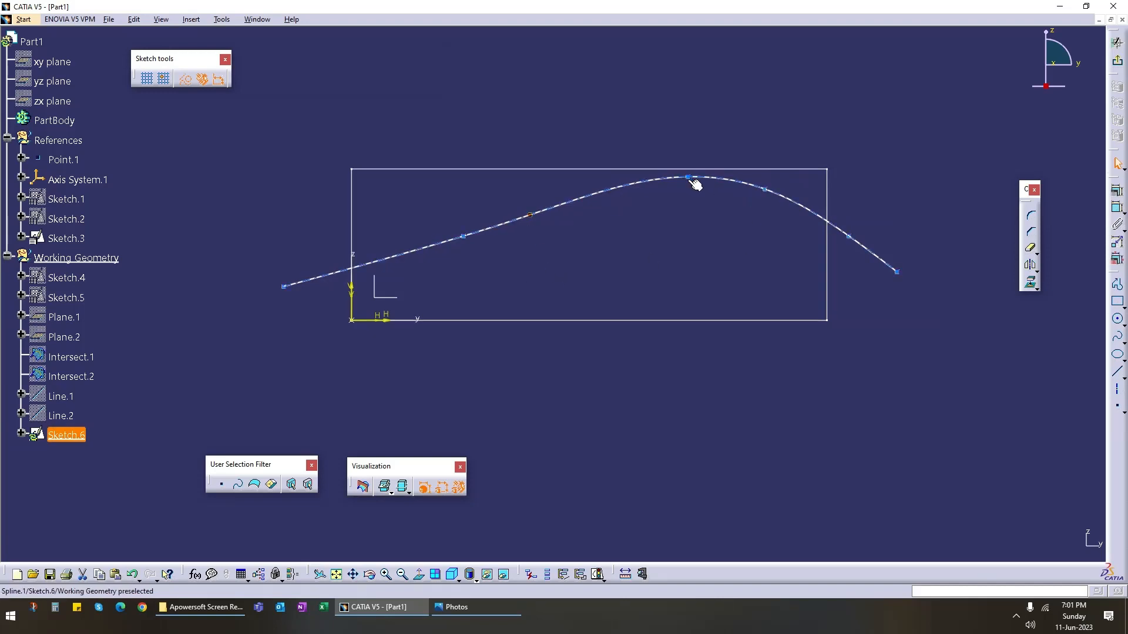
left_click_drag(695, 184, 662, 185)
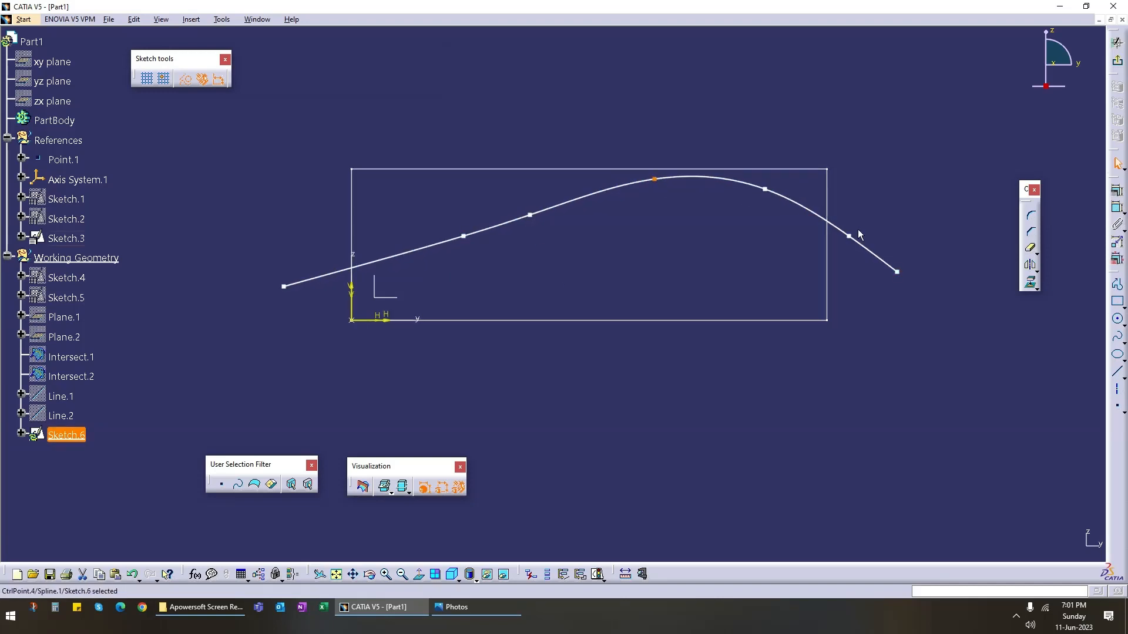
left_click_drag(899, 279, 888, 301)
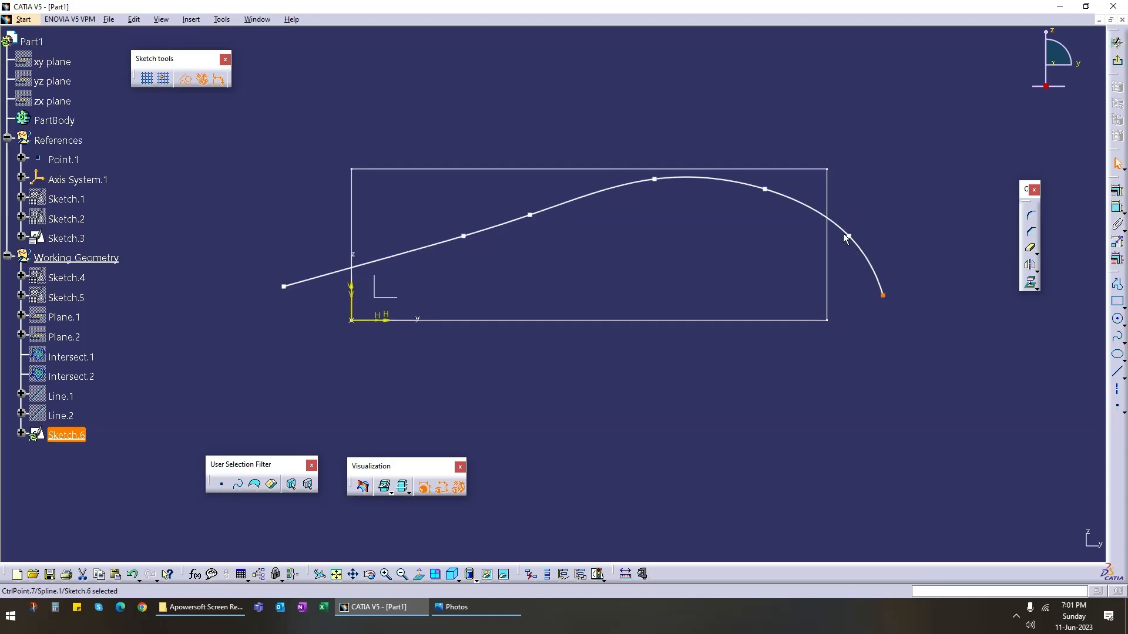
left_click_drag(858, 245, 846, 252)
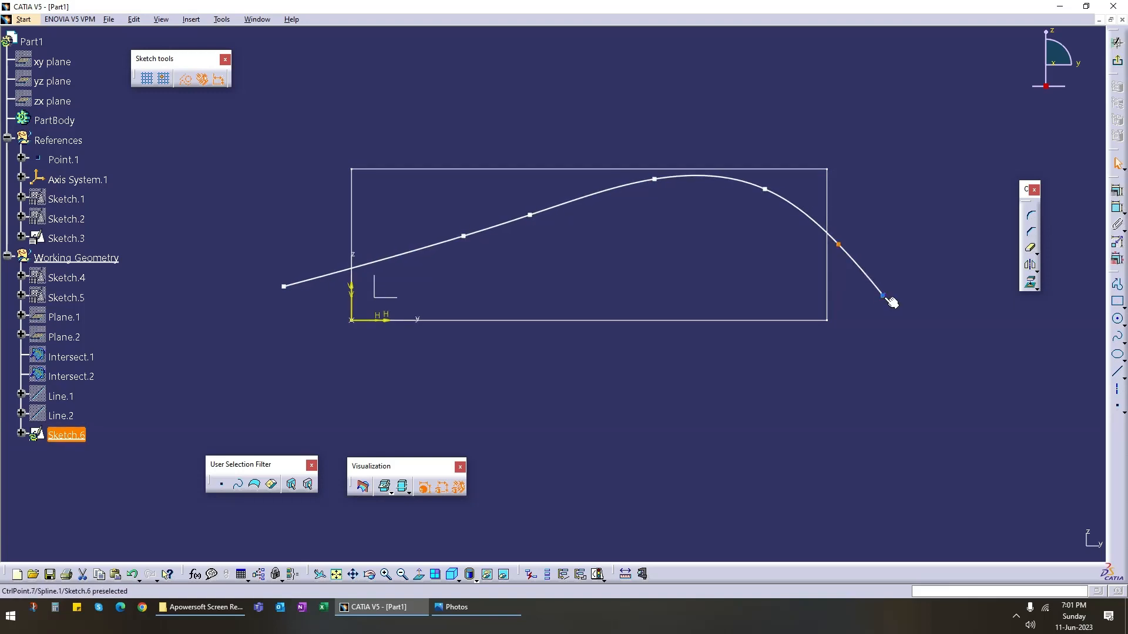
left_click_drag(892, 302, 872, 319)
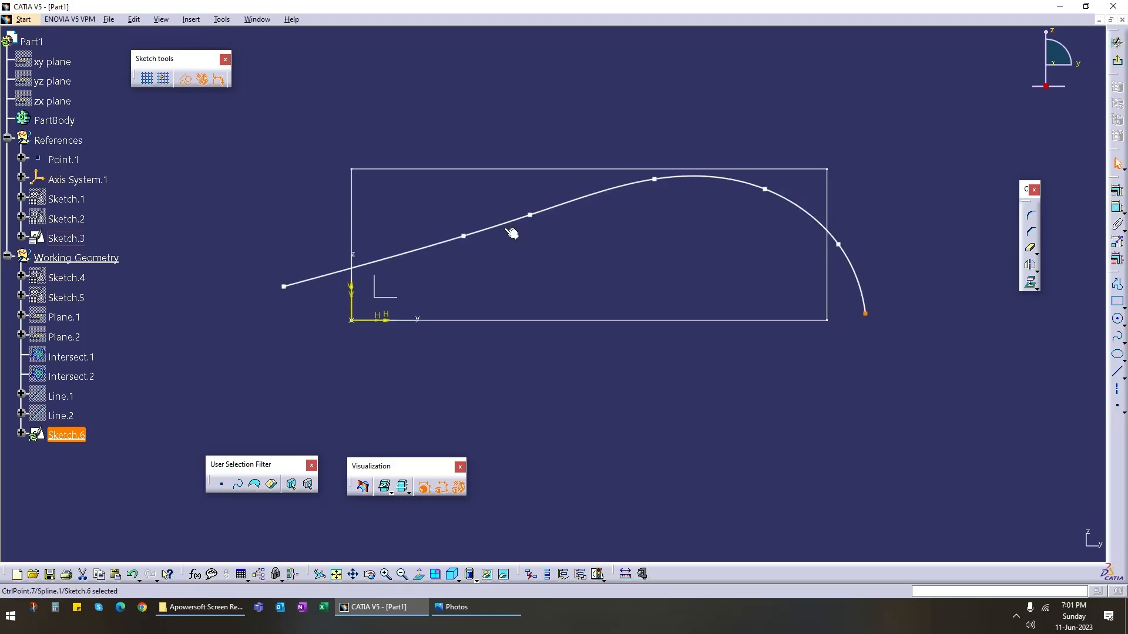
left_click_drag(469, 239, 440, 233)
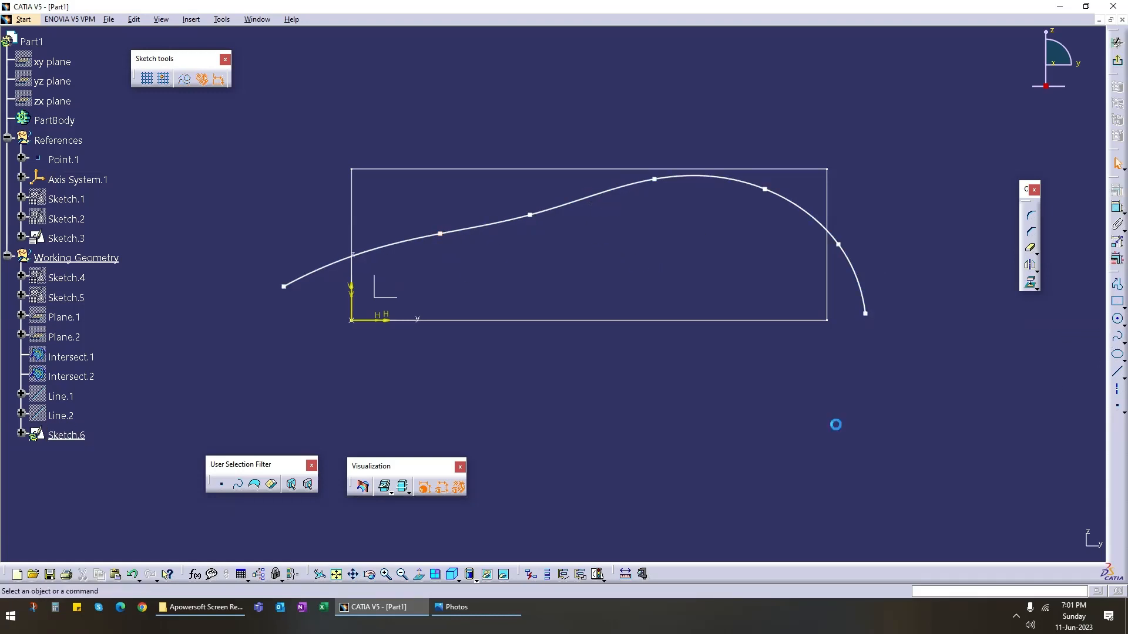
key("Delete")
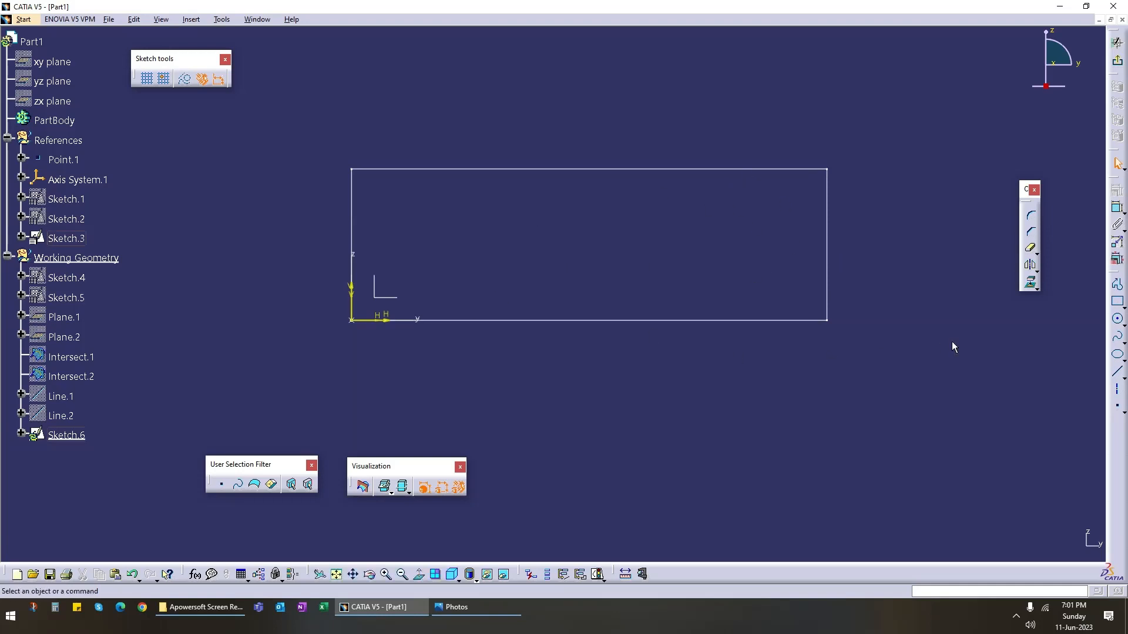
Step: Project the reference rectangle's upper edge and its far vertical edge onto the sketch plane
mouse_move(466, 339)
middle_mouse_down()
mouse_move(413, 385)
mouse_move(414, 374)
mouse_move(367, 379)
mouse_move(478, 383)
mouse_move(558, 359)
middle_mouse_up()
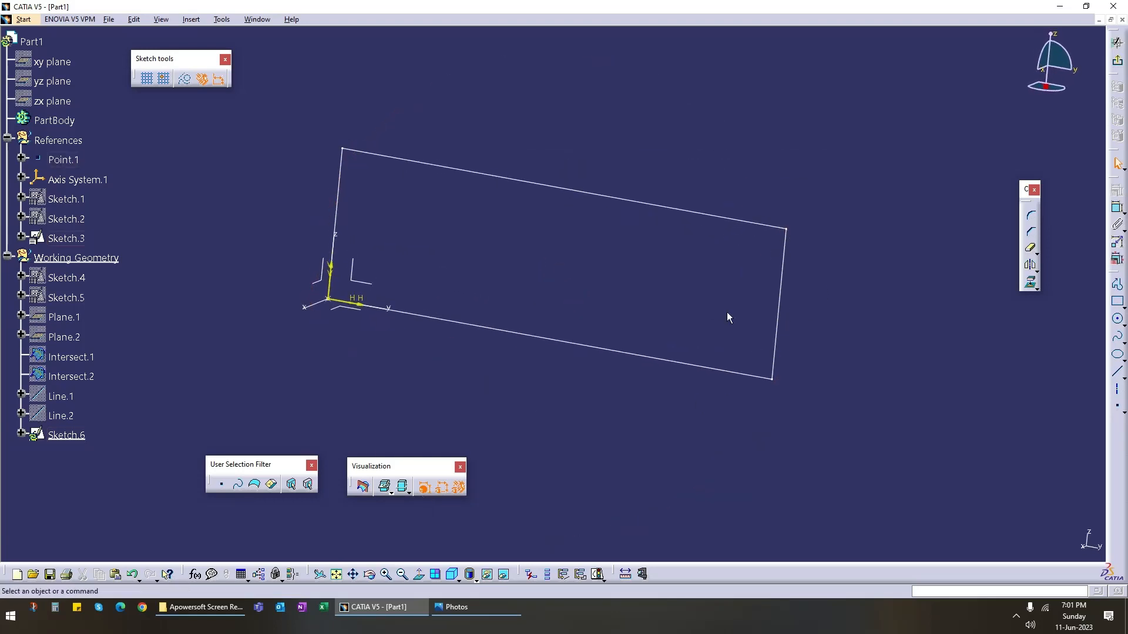
left_click(741, 220)
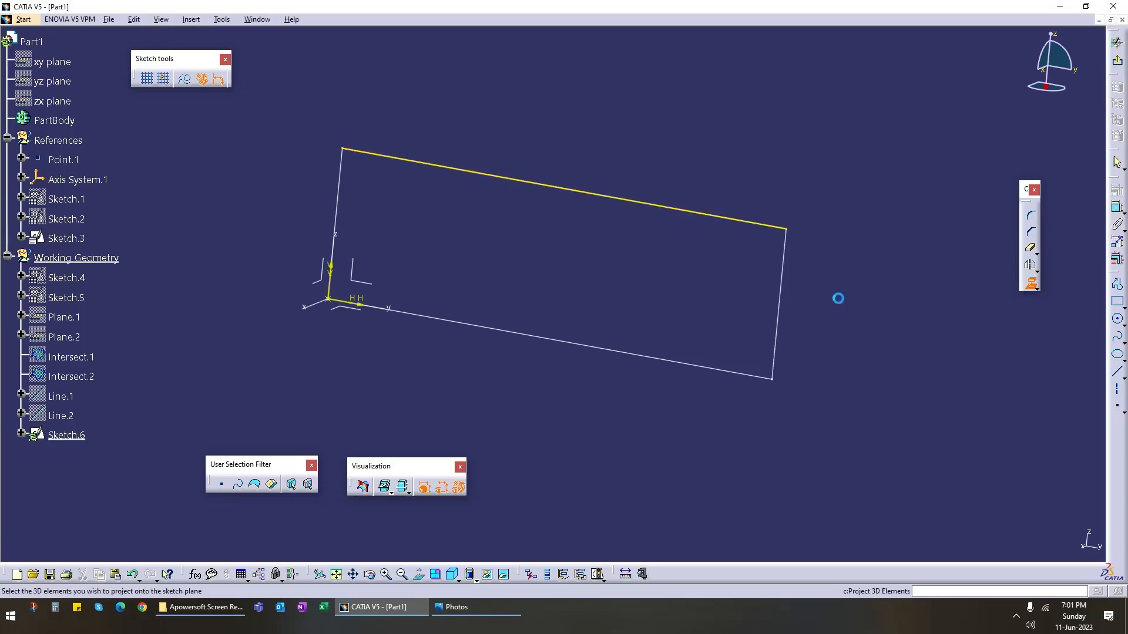
left_click(785, 252)
left_click(897, 380)
middle_click_drag(410, 369, 474, 366)
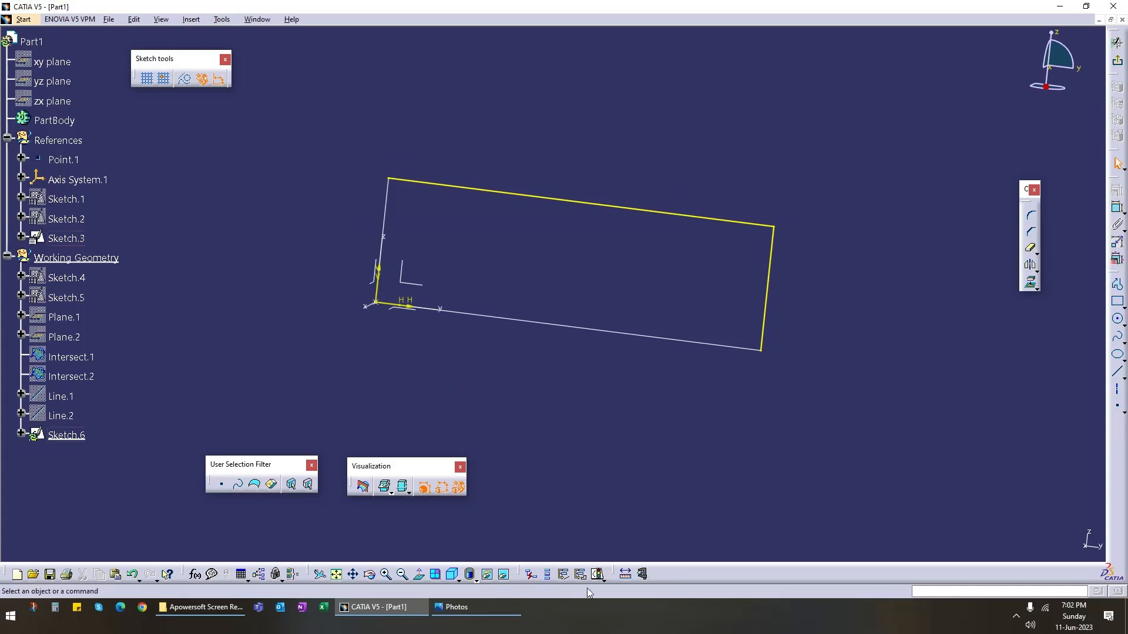
Step: Set the sketch display to No 3D Background and convert the two projected lines to construction elements
left_click(408, 493)
left_click(403, 543)
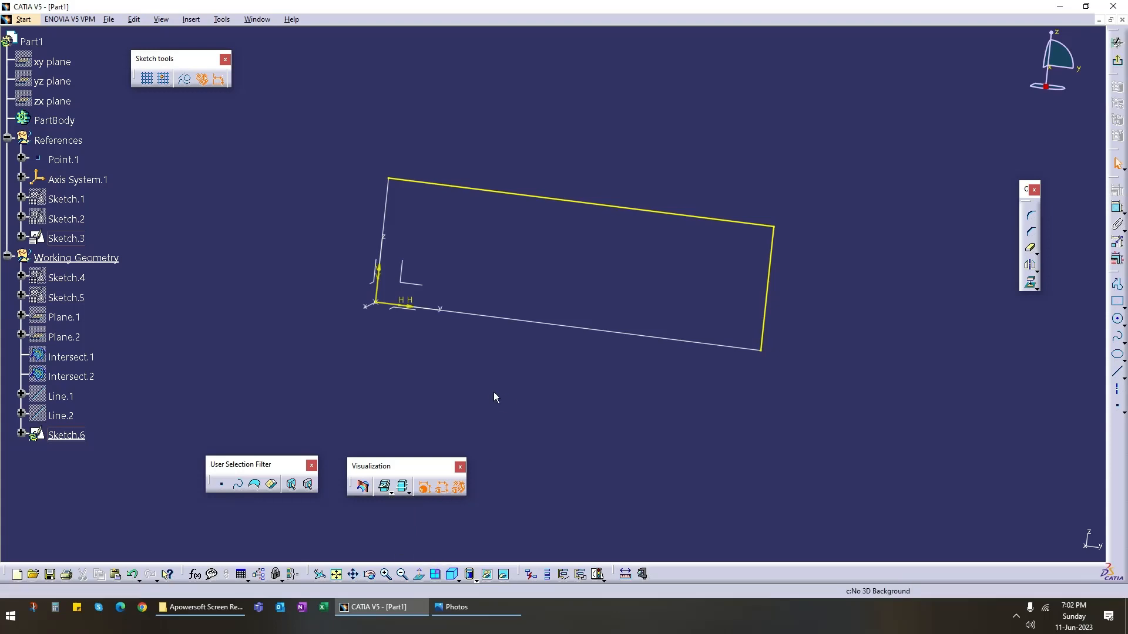
middle_click_drag(480, 376, 604, 352)
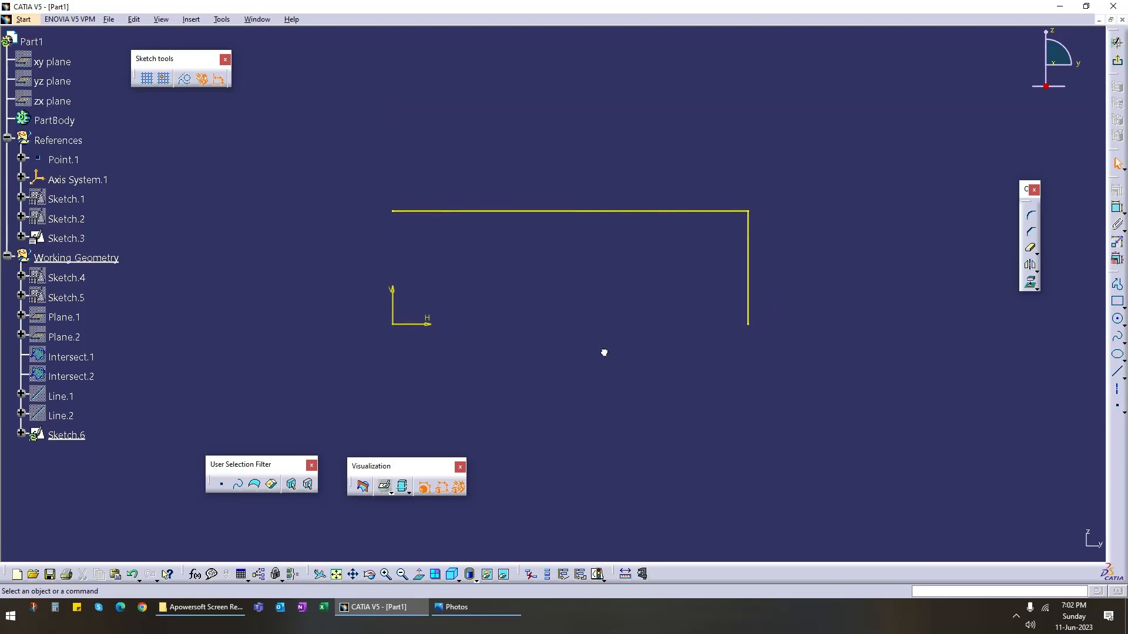
left_click(626, 213)
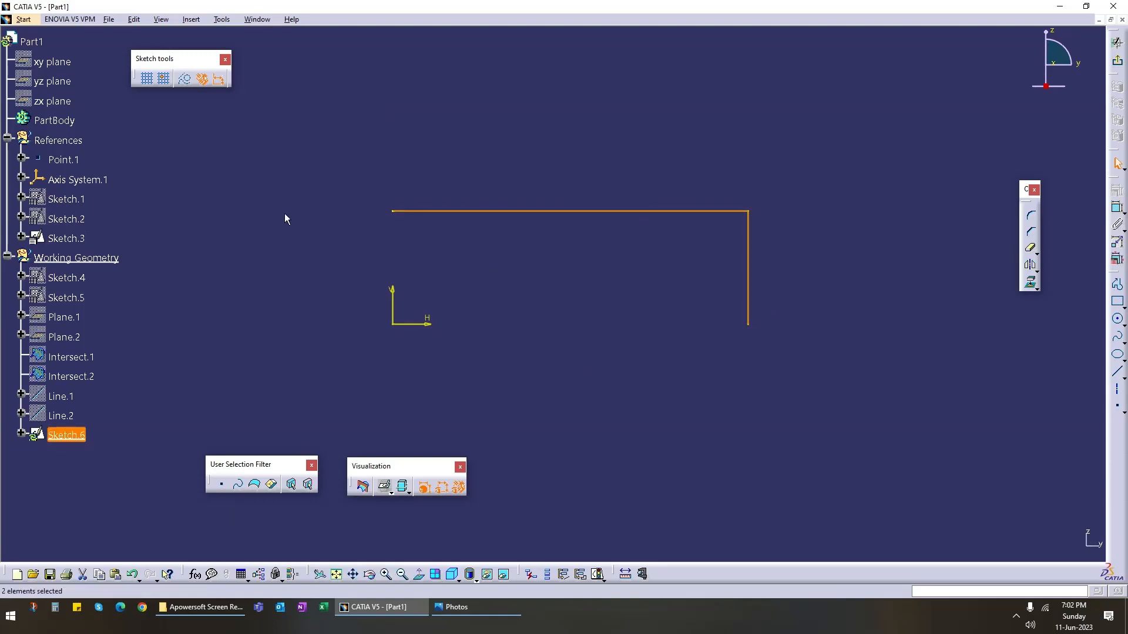
left_click(183, 83)
left_click(819, 333)
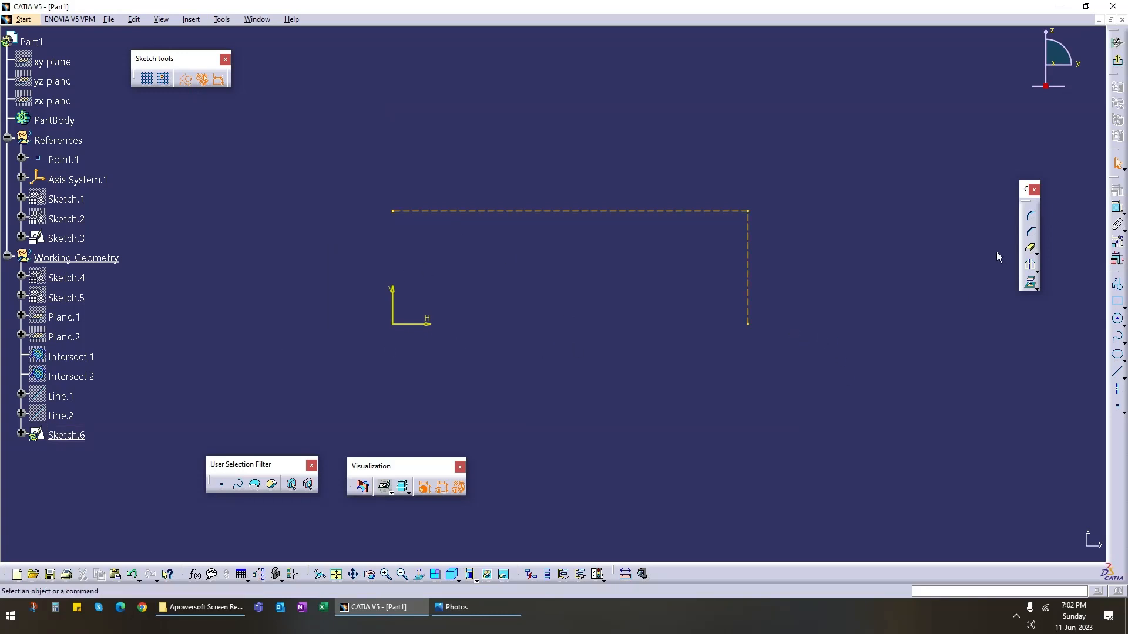
Step: Sketch a small construction rectangle from the origin and another, about 11 by 21 mm, inward from the lower end of the vertical projected line
left_click(1118, 301)
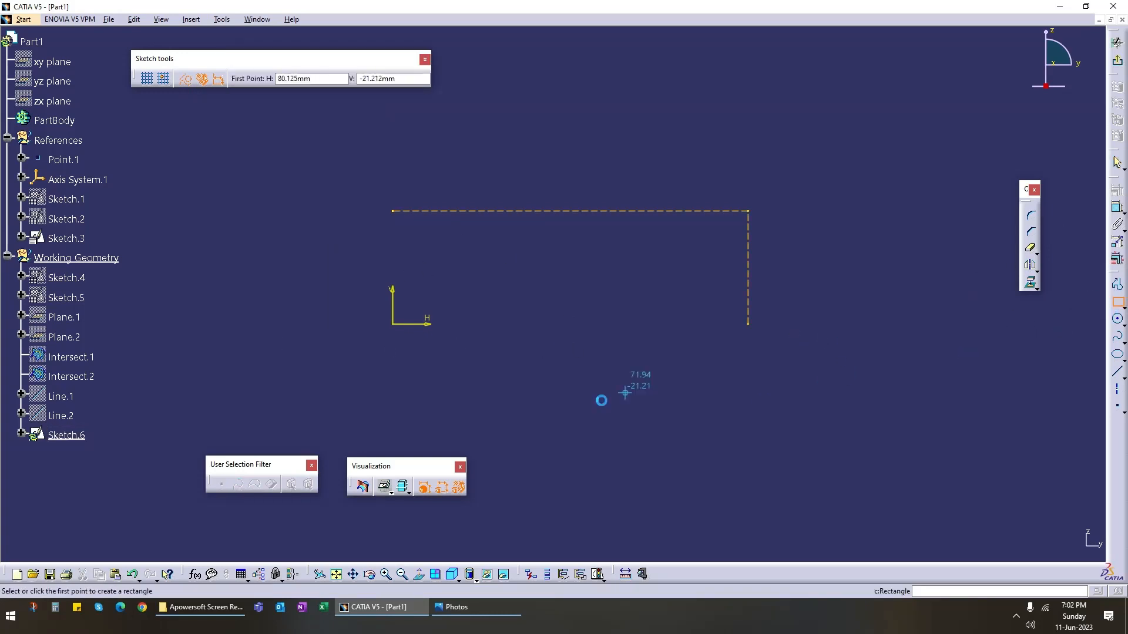
left_click(393, 324)
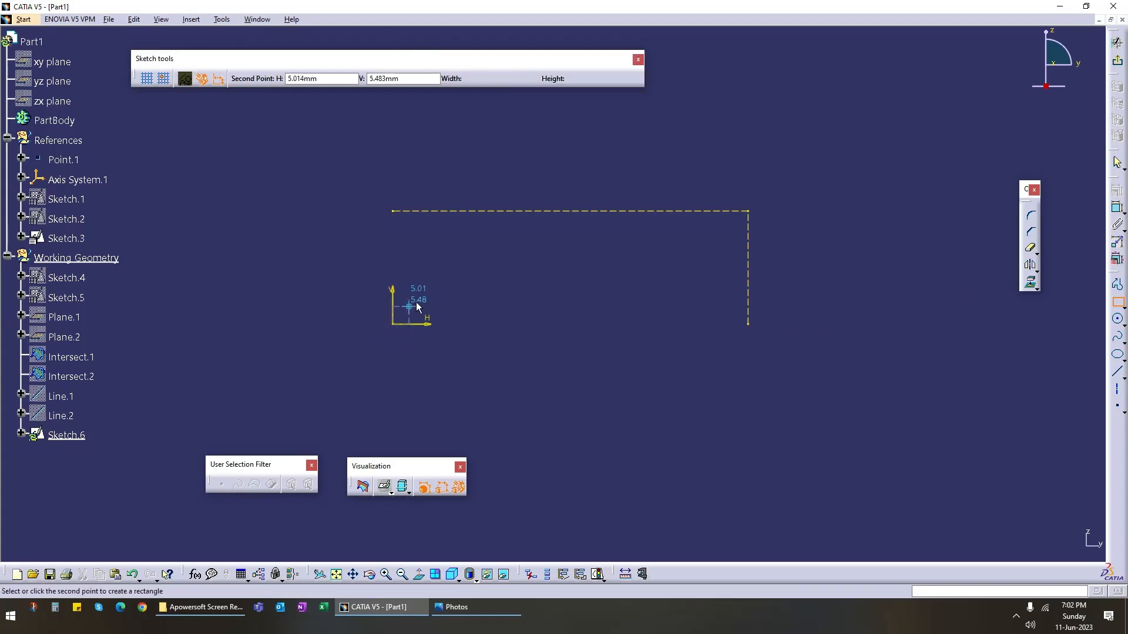
left_click(425, 273)
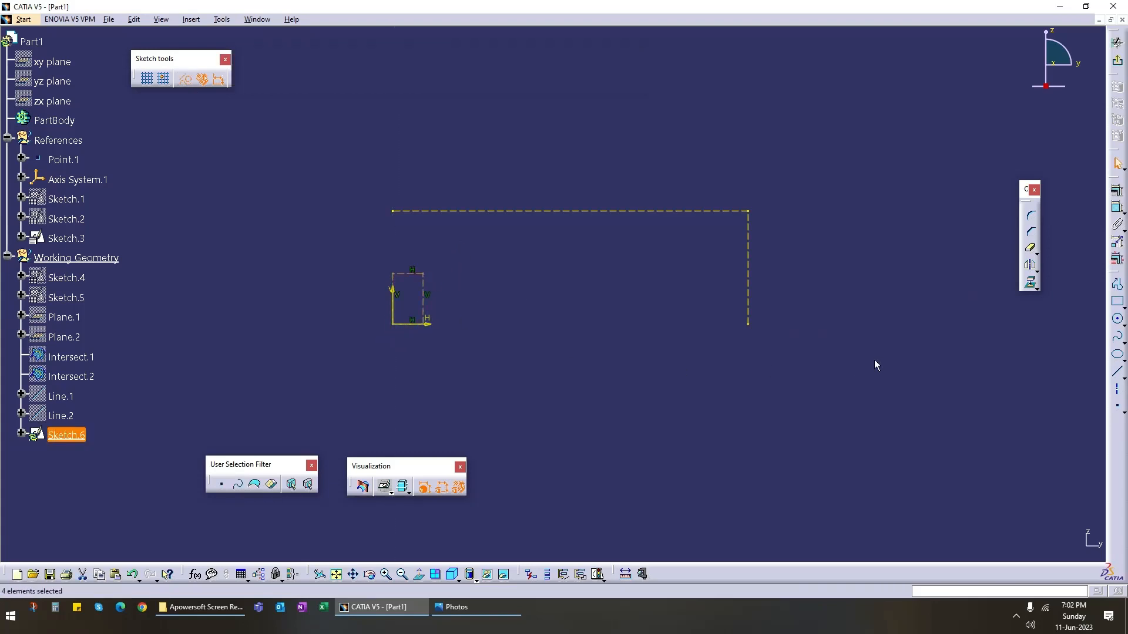
left_click(993, 321)
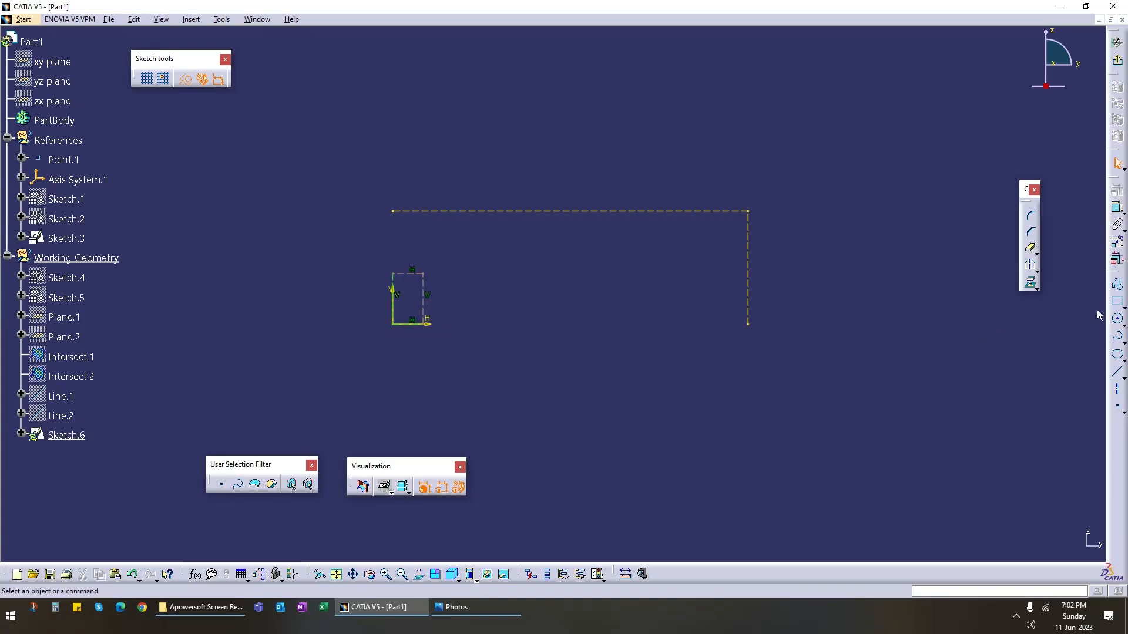
left_click(1117, 301)
left_click(748, 324)
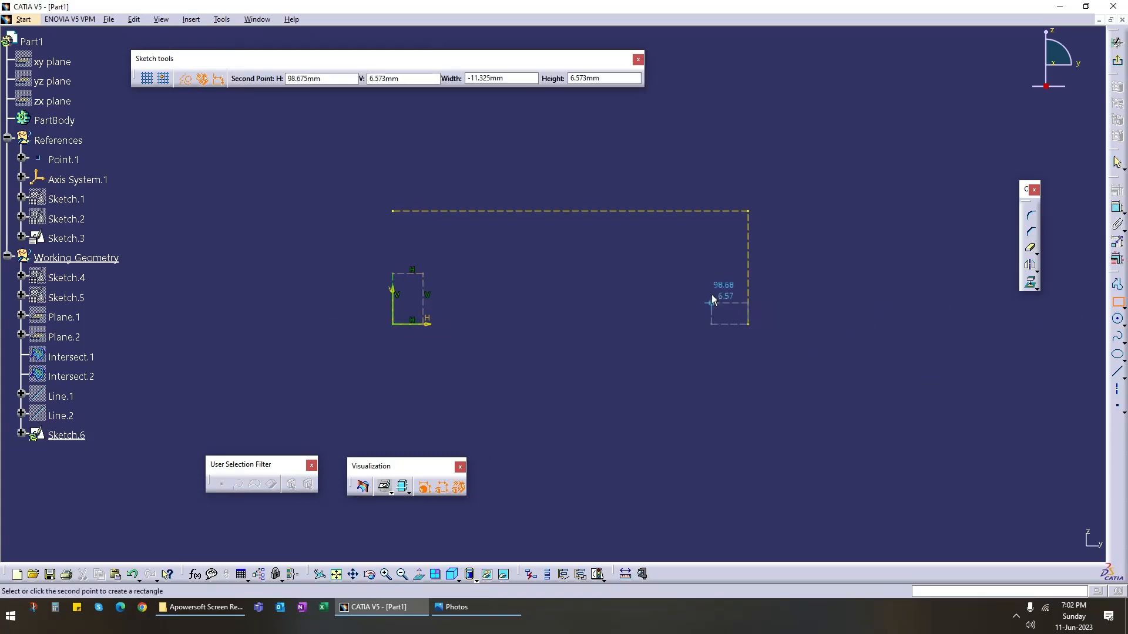
left_click(711, 255)
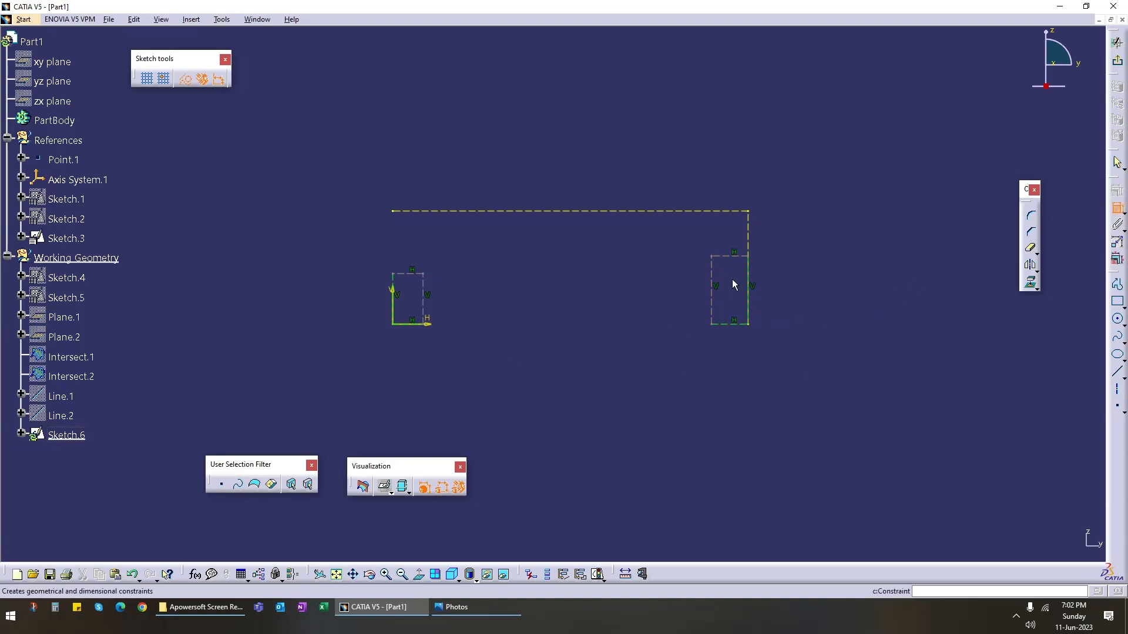
Step: Dimension the heights of the two construction rectangles, at the far end and at the origin
left_click(713, 276)
left_click(691, 371)
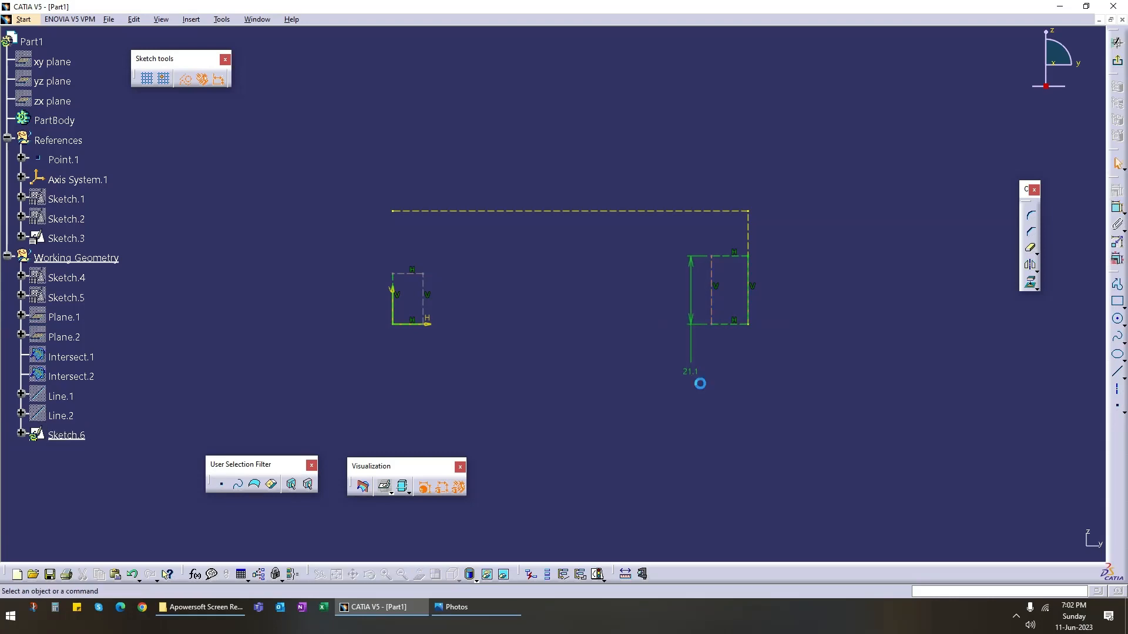
left_click(1117, 208)
left_click(424, 290)
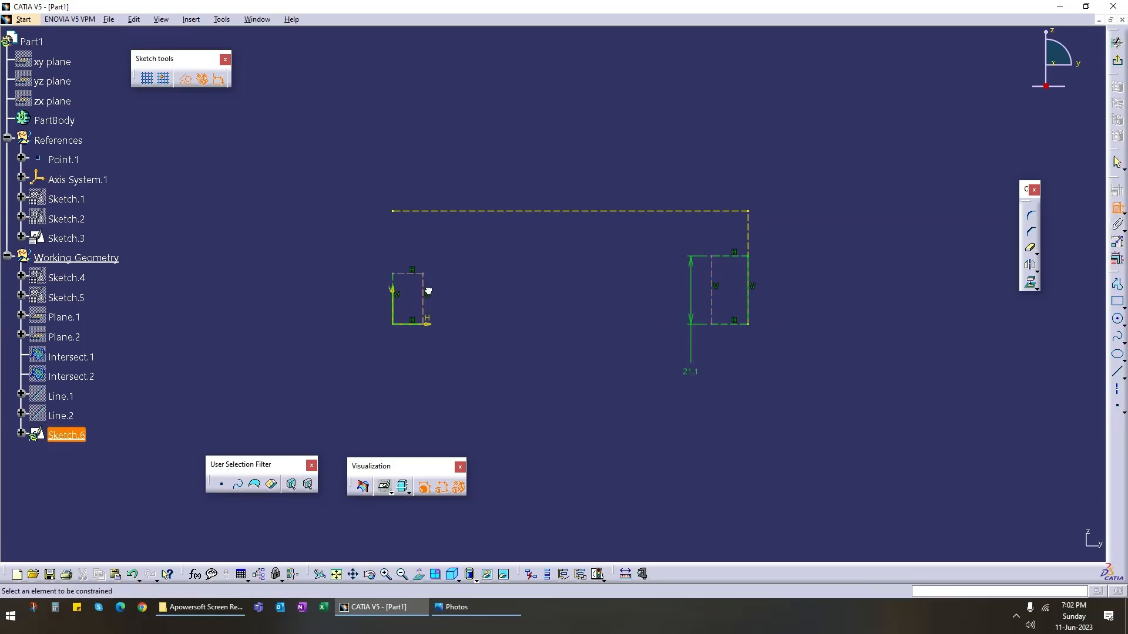
left_click(467, 354)
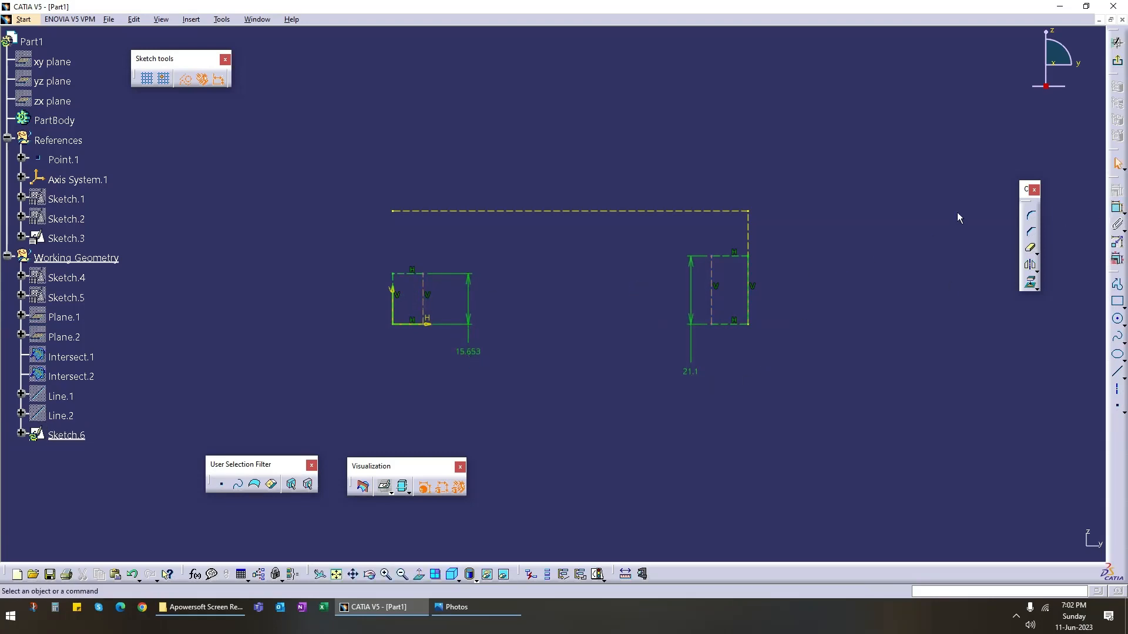
Step: Dimension the widths of the origin rectangle and the far rectangle, placing both dimensions below the shapes
left_click(1117, 208)
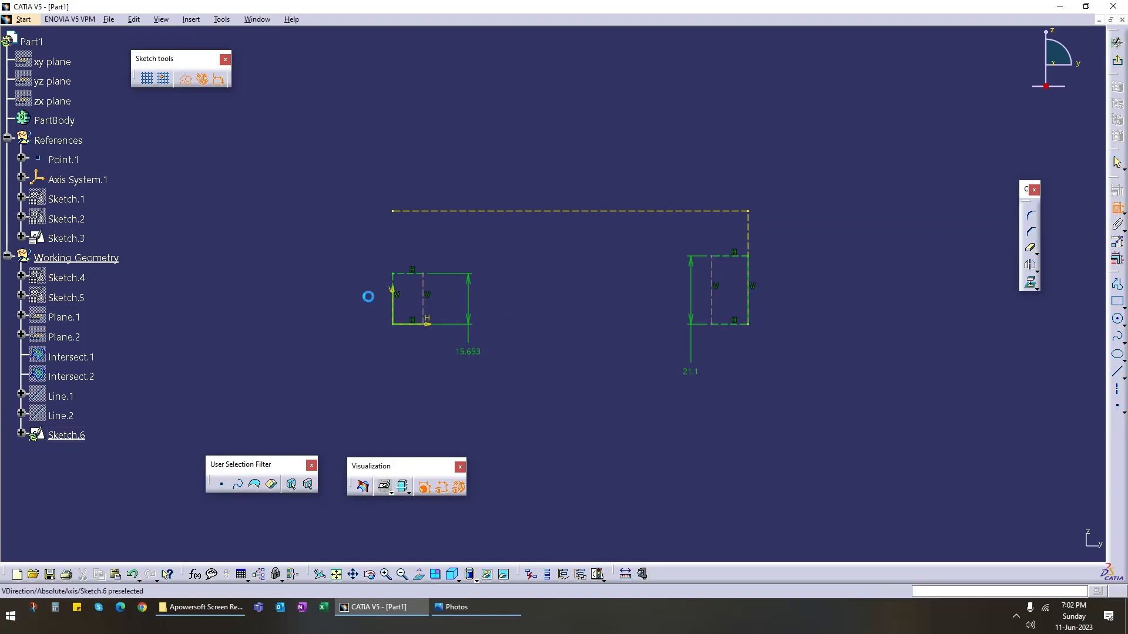
left_click(409, 274)
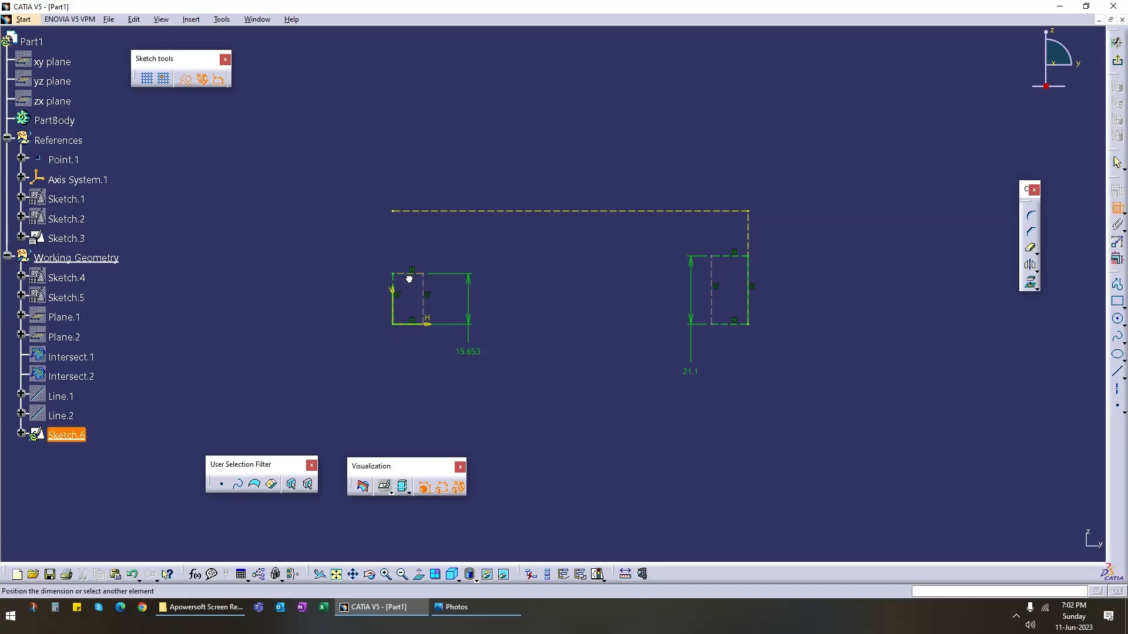
left_click(355, 353)
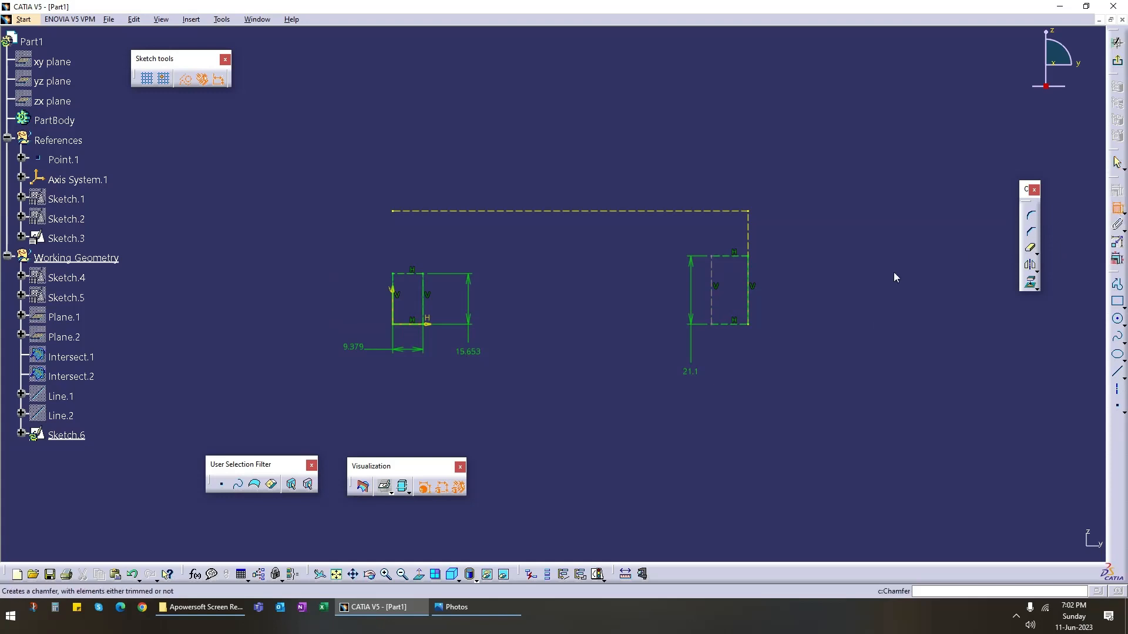
left_click(727, 257)
left_click(793, 351)
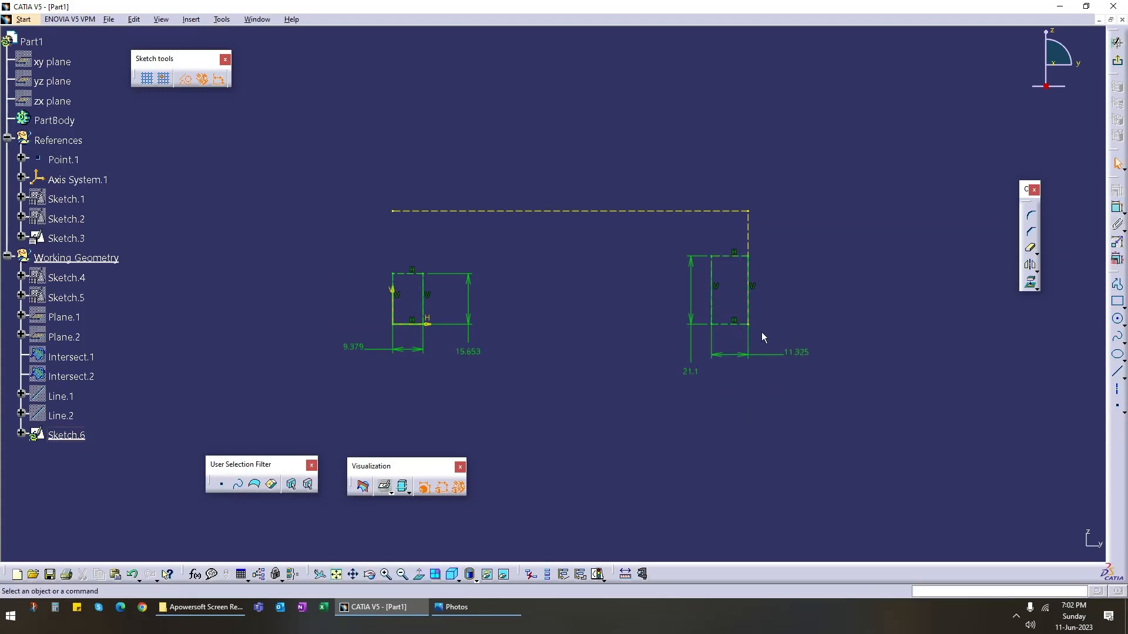
Step: Set the widths of the far rectangle and the origin rectangle to 10 mm each
double_click(806, 359)
type("10")
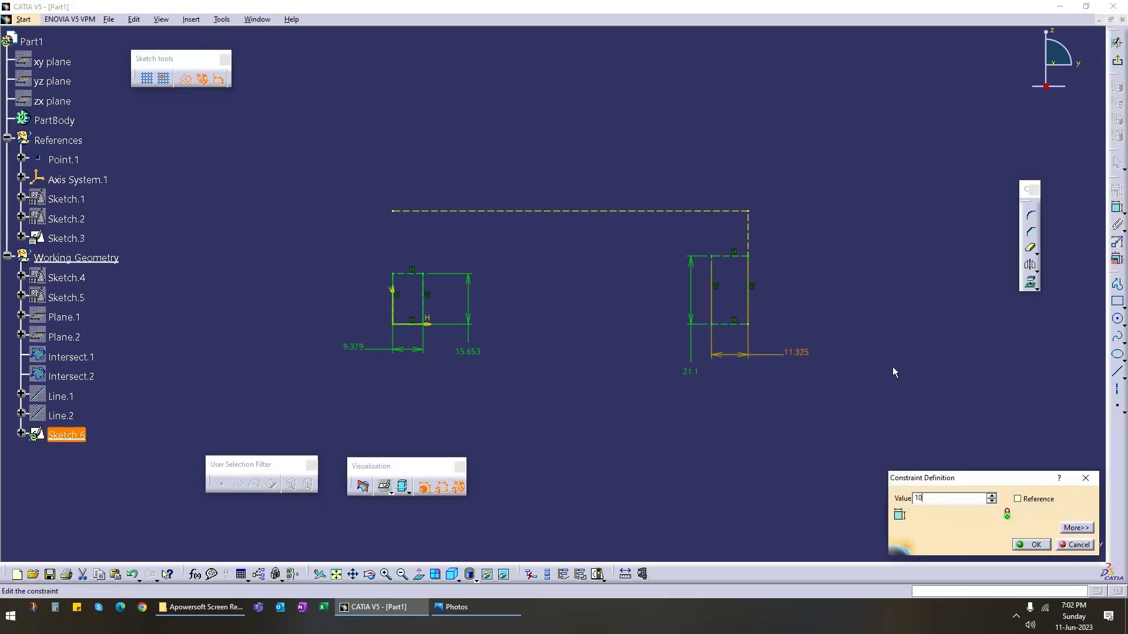
key("Return")
left_click(902, 350)
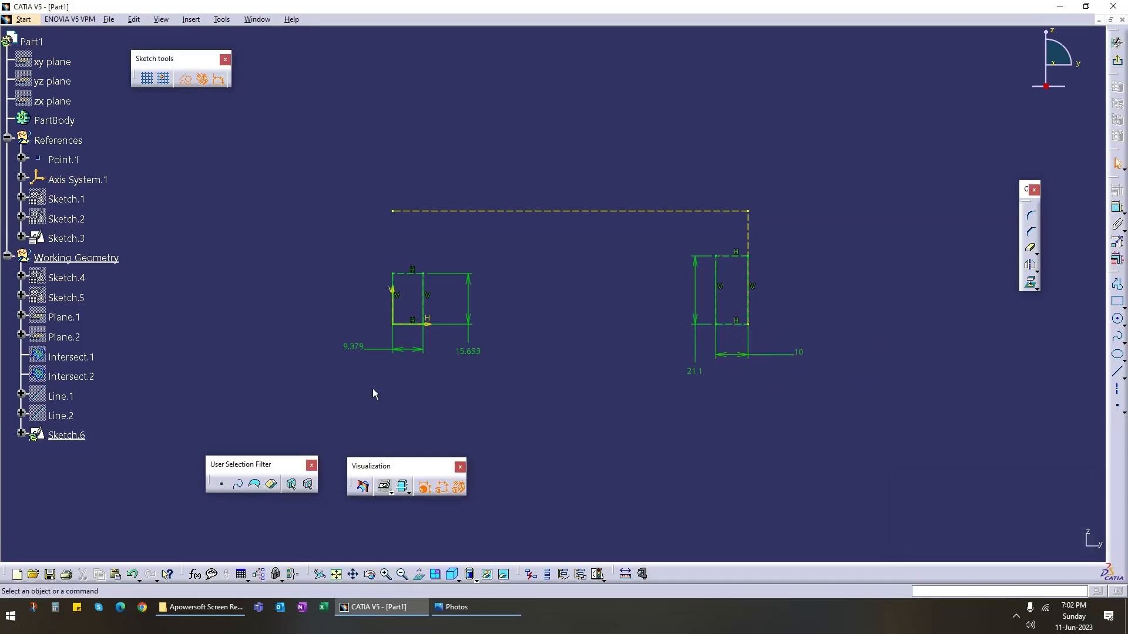
double_click(361, 354)
type("10")
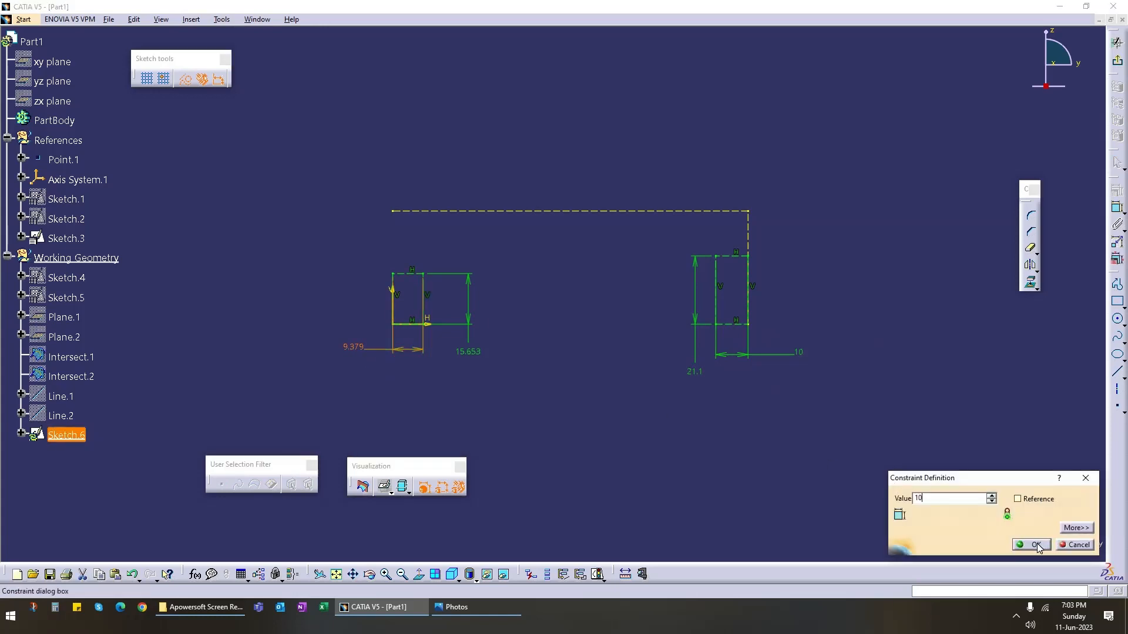
key("Return")
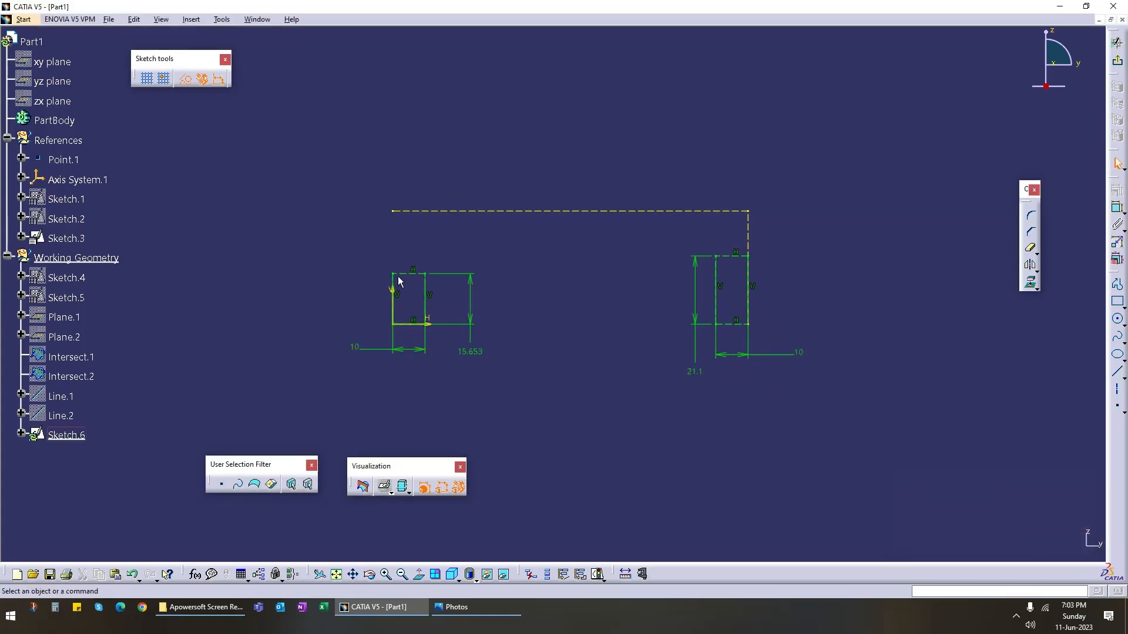
Step: Switch to Snip & Sketch, capture the sketch area, draw the intended closed profile freehand over it, and close the snip
key("super+shift+s")
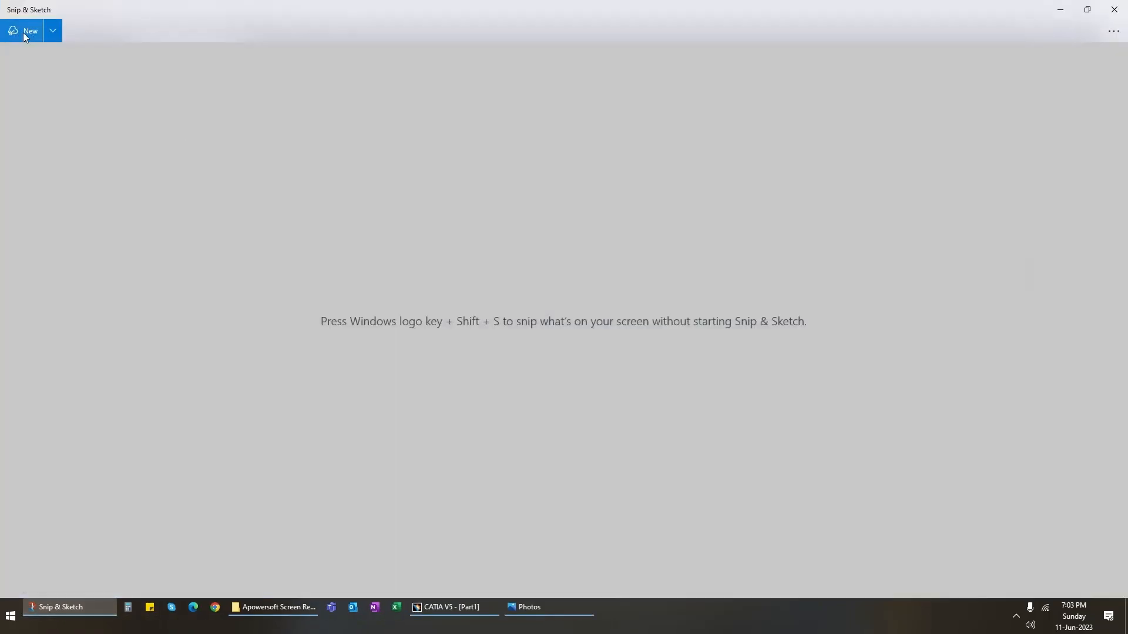
left_click(21, 30)
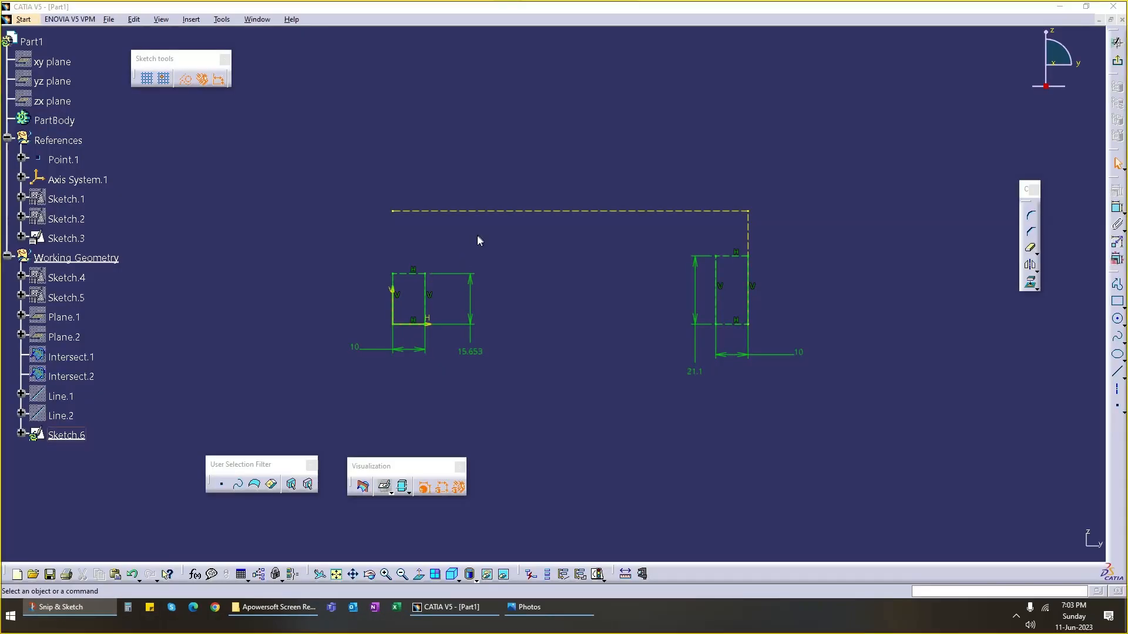
mouse_move(286, 135)
left_mouse_down()
mouse_move(723, 395)
mouse_move(890, 427)
left_mouse_up()
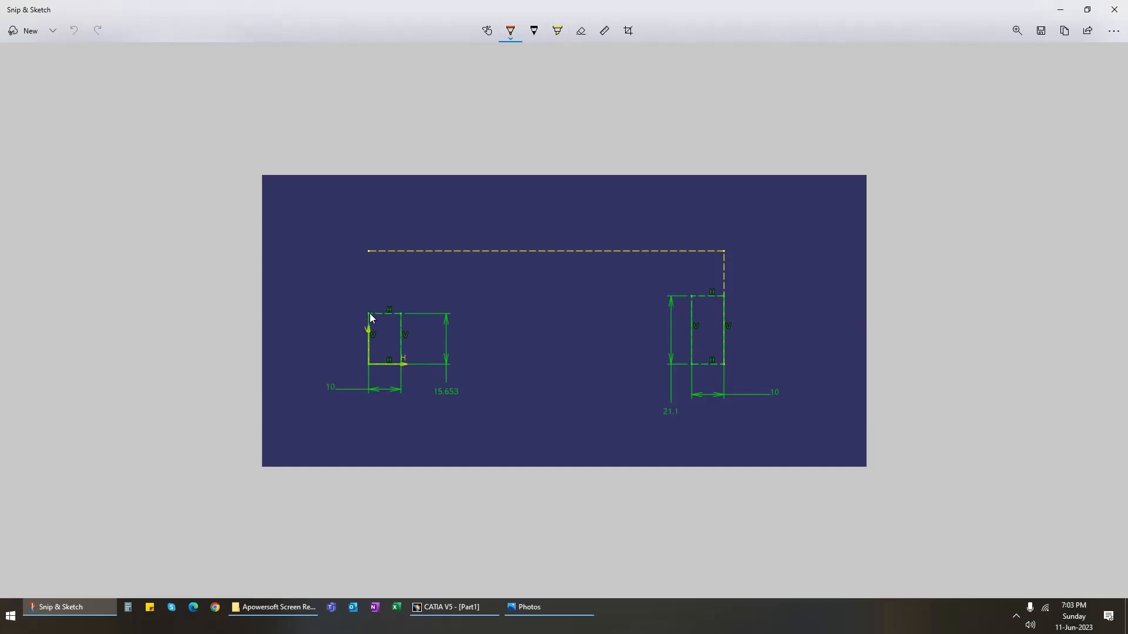
left_click_drag(369, 315, 448, 288)
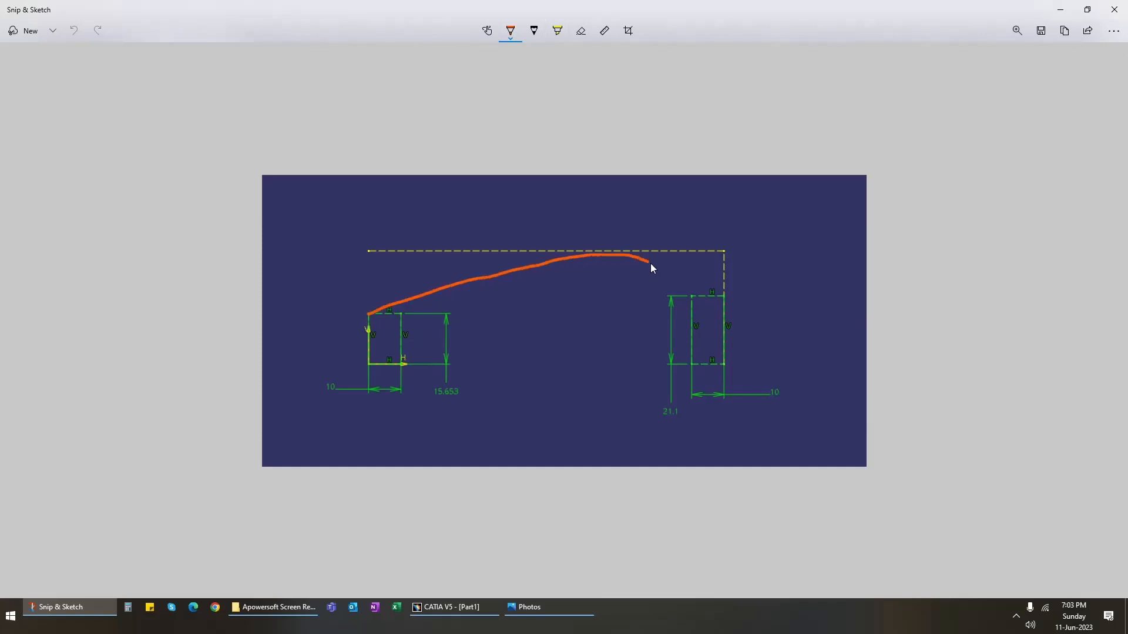
left_click_drag(725, 304, 731, 315)
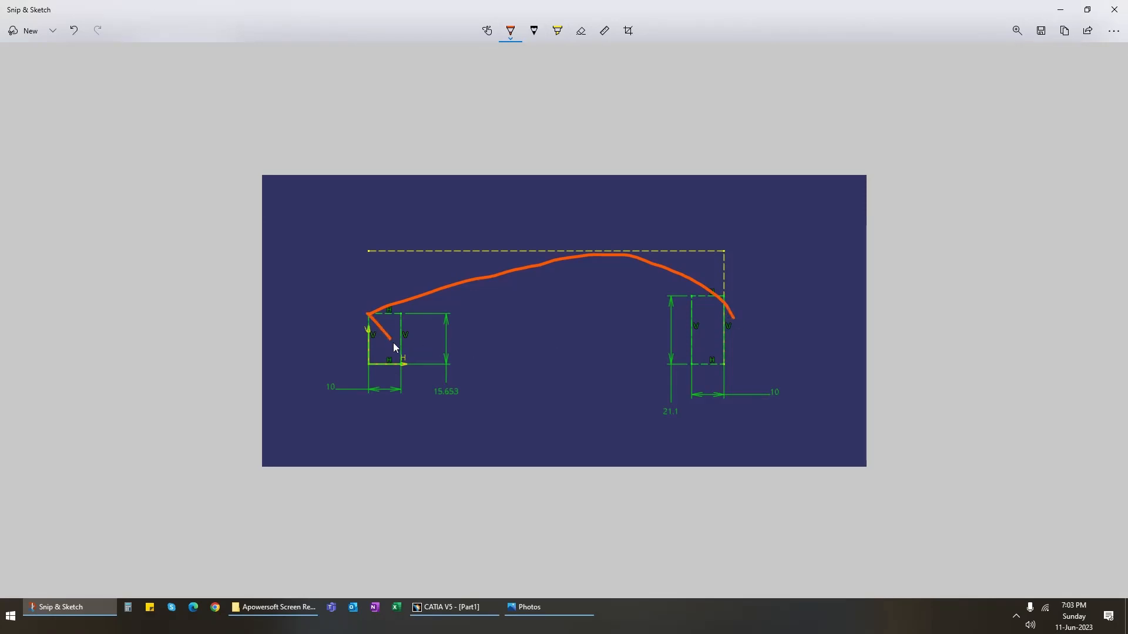
left_click_drag(404, 365, 618, 364)
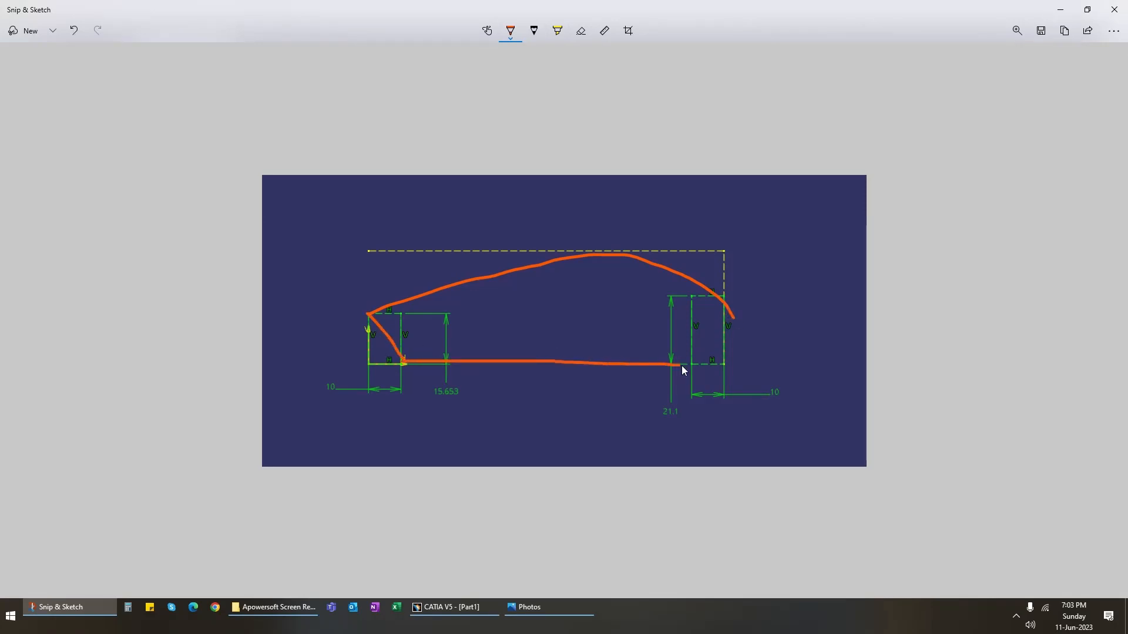
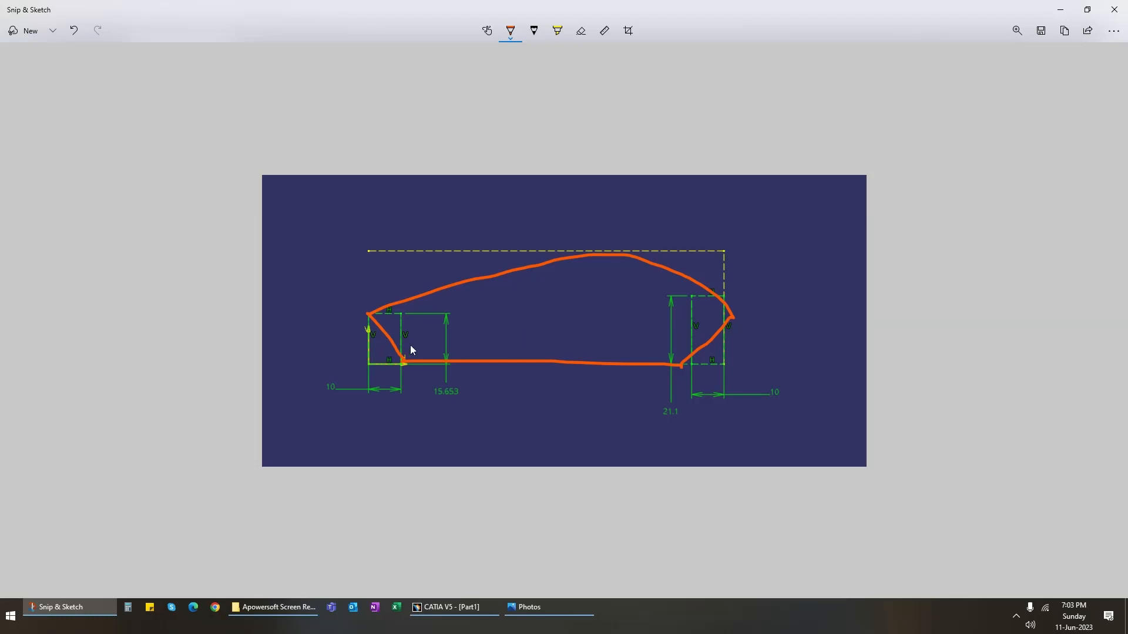
left_click(1114, 10)
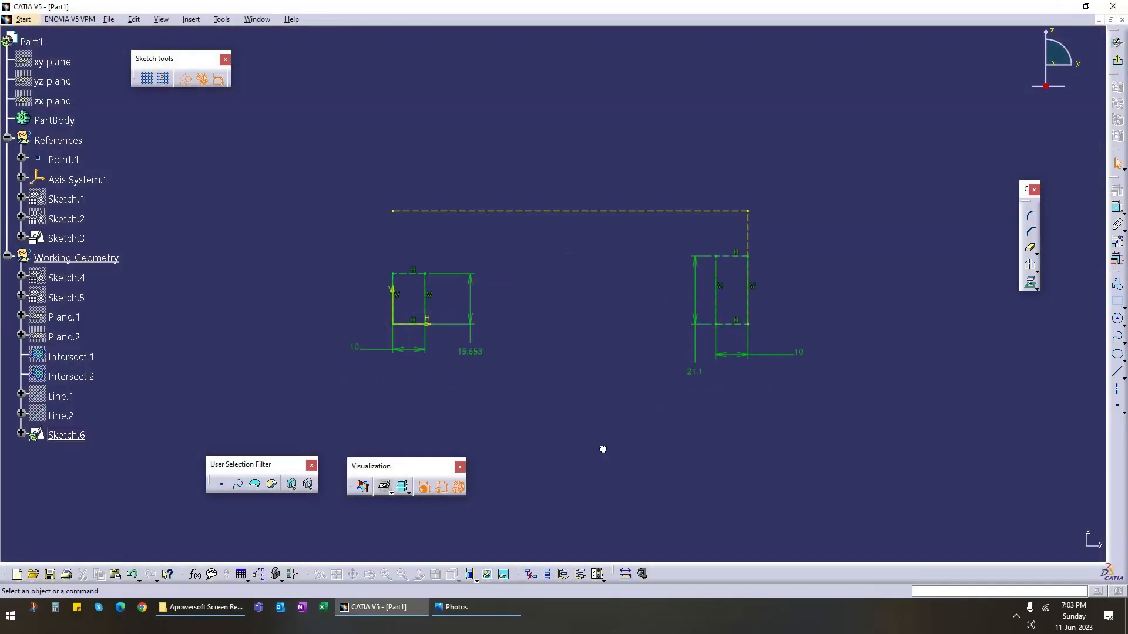
Step: Sketch construction lines sloping outward and down from the rectangles' outer upper corners, about 61° from vertical at the origin rectangle and about 53° at the far one
left_click(1116, 371)
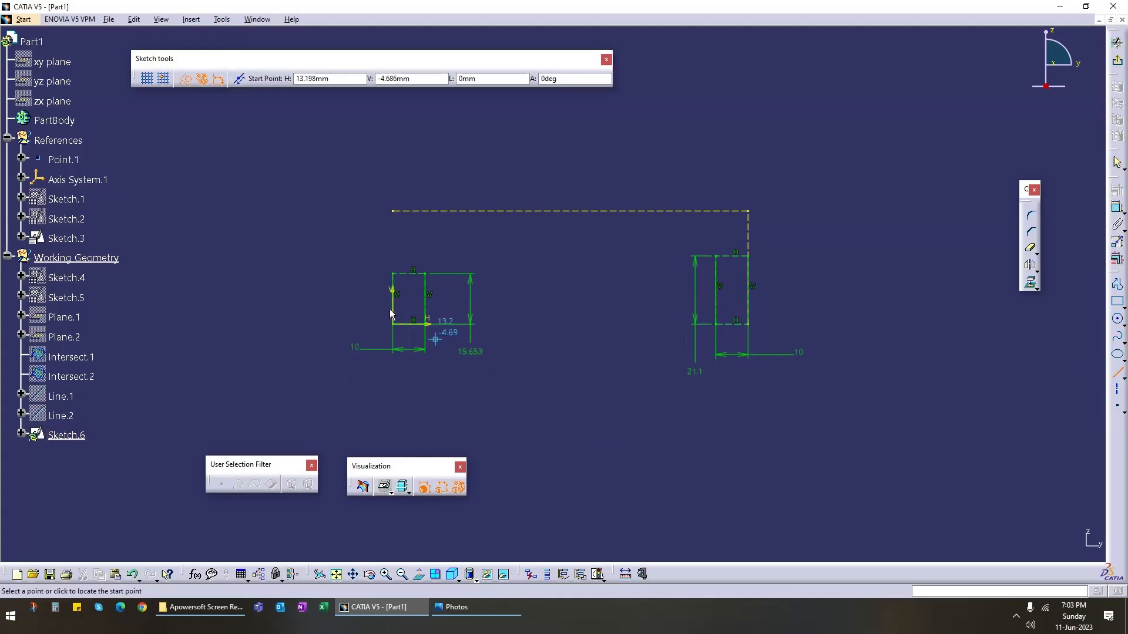
left_click(392, 274)
left_click(271, 342)
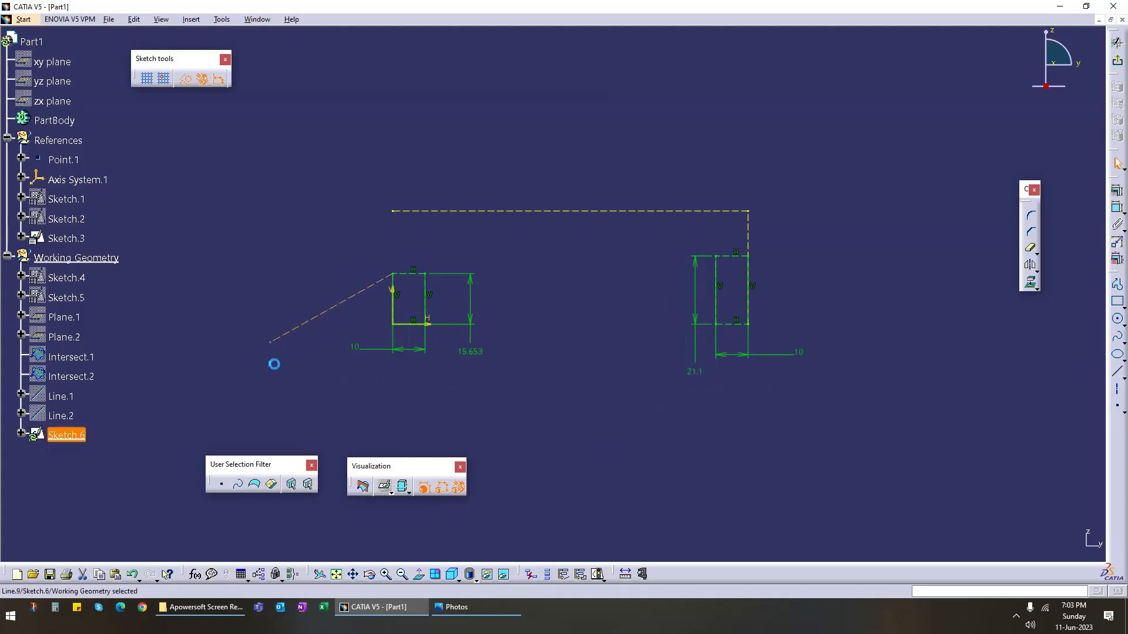
left_click(654, 430)
left_click(1115, 372)
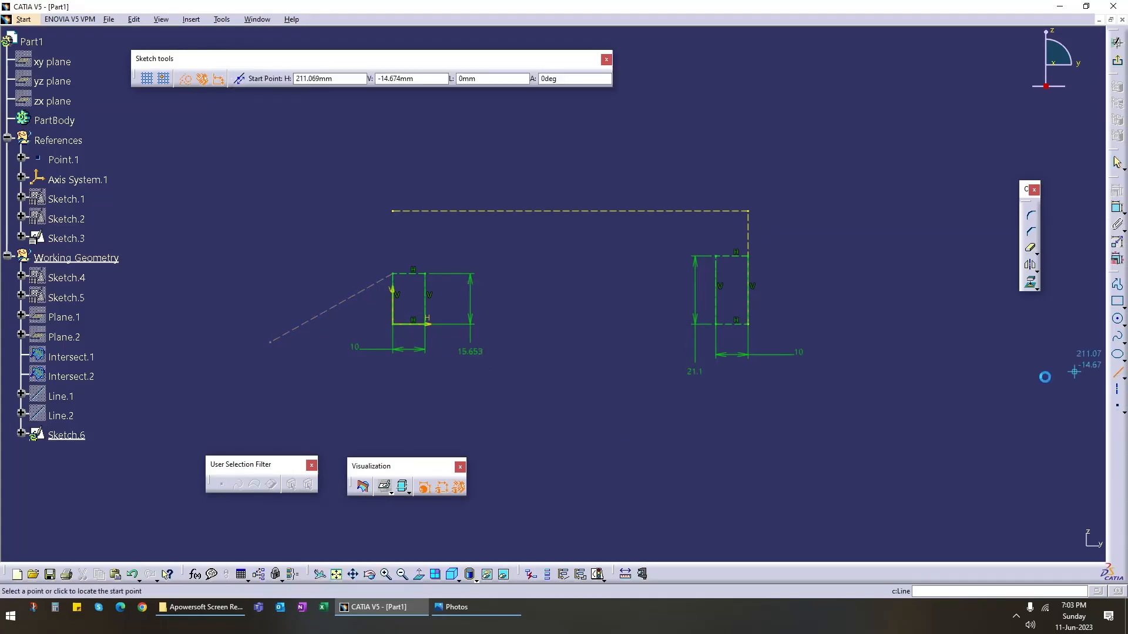
left_click(748, 256)
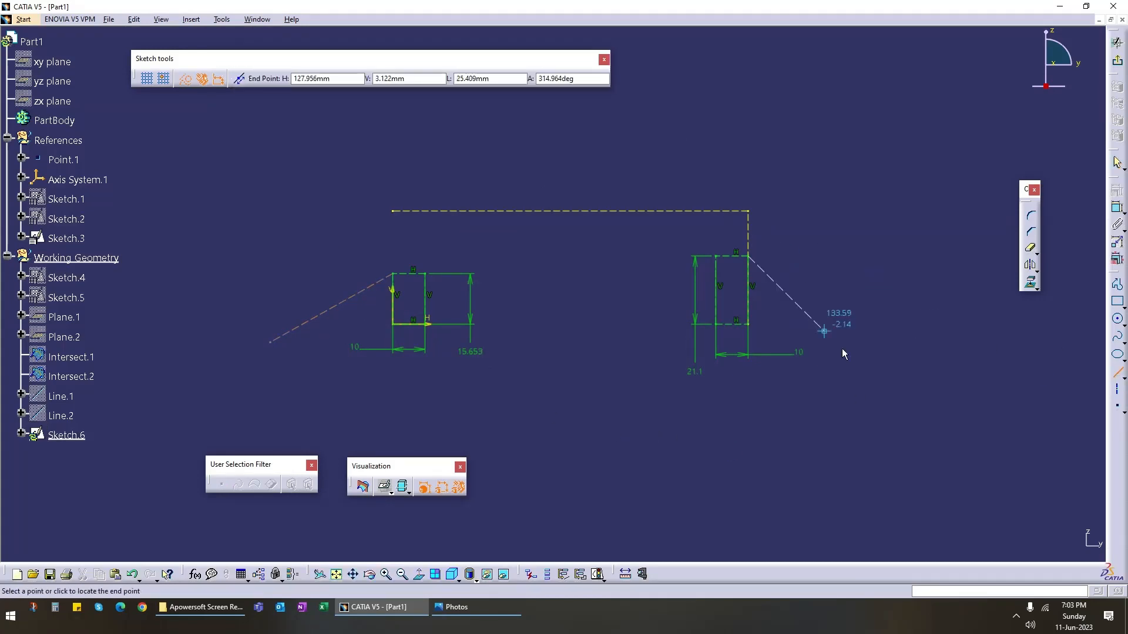
left_click(888, 362)
Step: Reposition the two 10 mm width dimensions lower, clear of the sloping construction lines
mouse_move(802, 361)
left_mouse_down()
mouse_move(733, 387)
mouse_move(675, 370)
mouse_move(674, 353)
mouse_move(723, 398)
mouse_move(735, 364)
mouse_move(731, 410)
mouse_move(672, 408)
left_mouse_up()
left_click(361, 355)
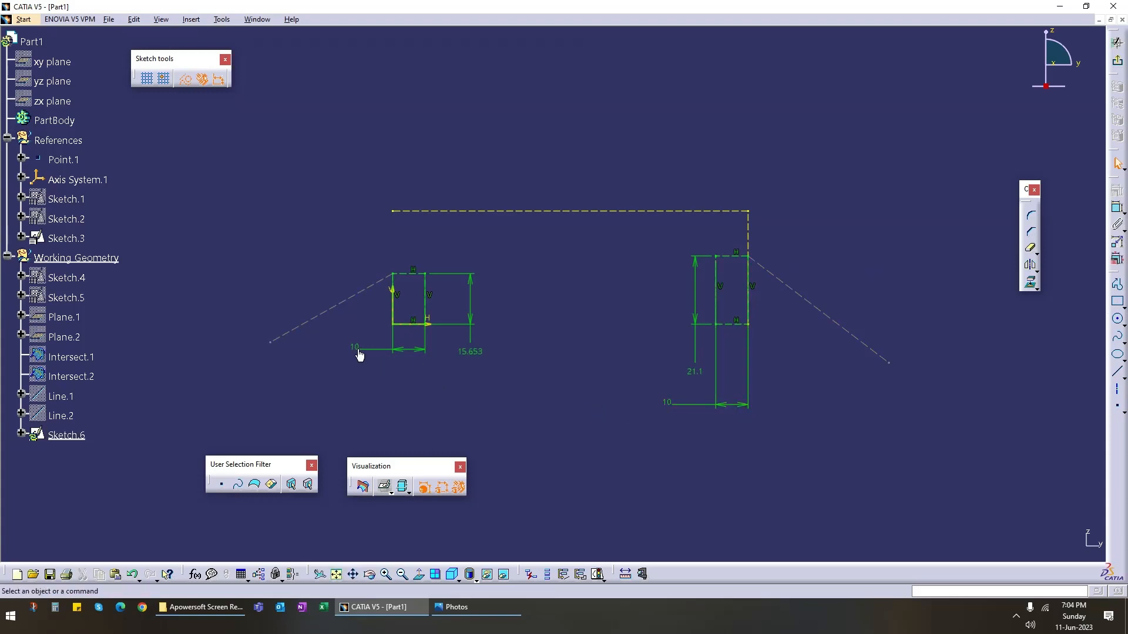
mouse_move(359, 356)
left_mouse_down()
mouse_move(463, 368)
mouse_move(418, 384)
left_mouse_up()
left_click(517, 367)
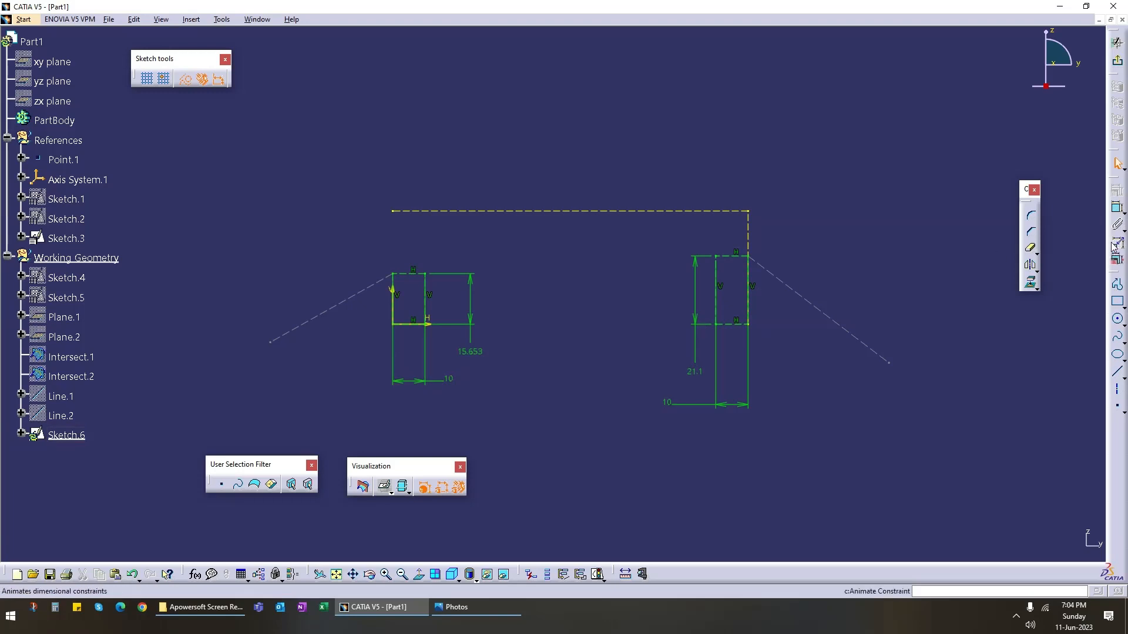
Step: Dimension the angle between the origin rectangle's sloping construction line and the vertical axis
left_click(1117, 208)
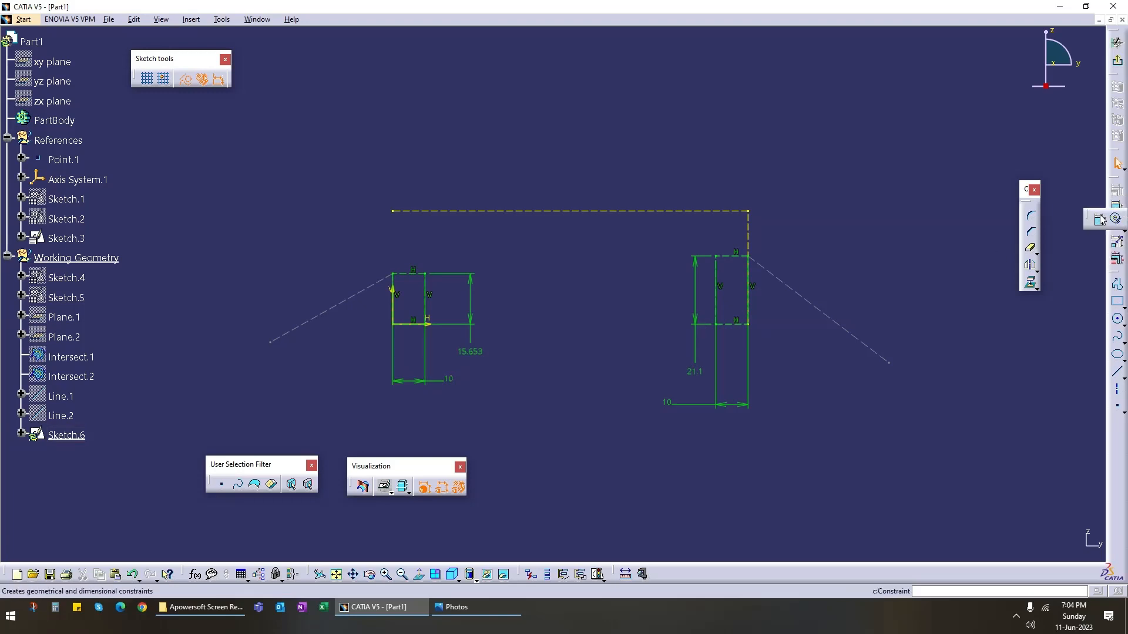
left_click(364, 294)
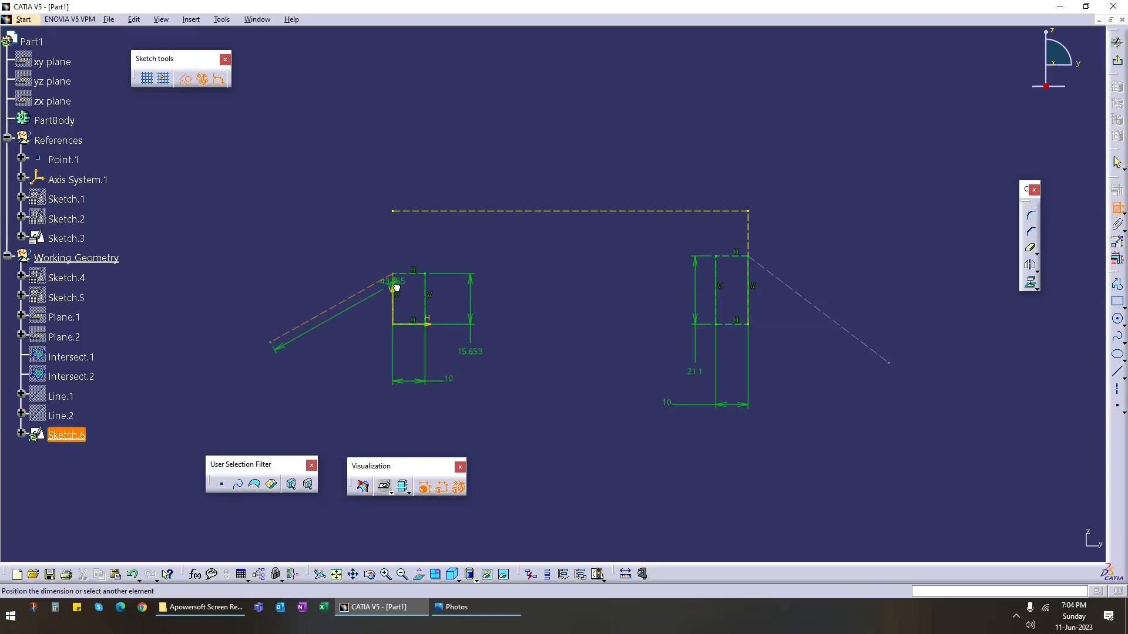
left_click(394, 288)
left_click(336, 341)
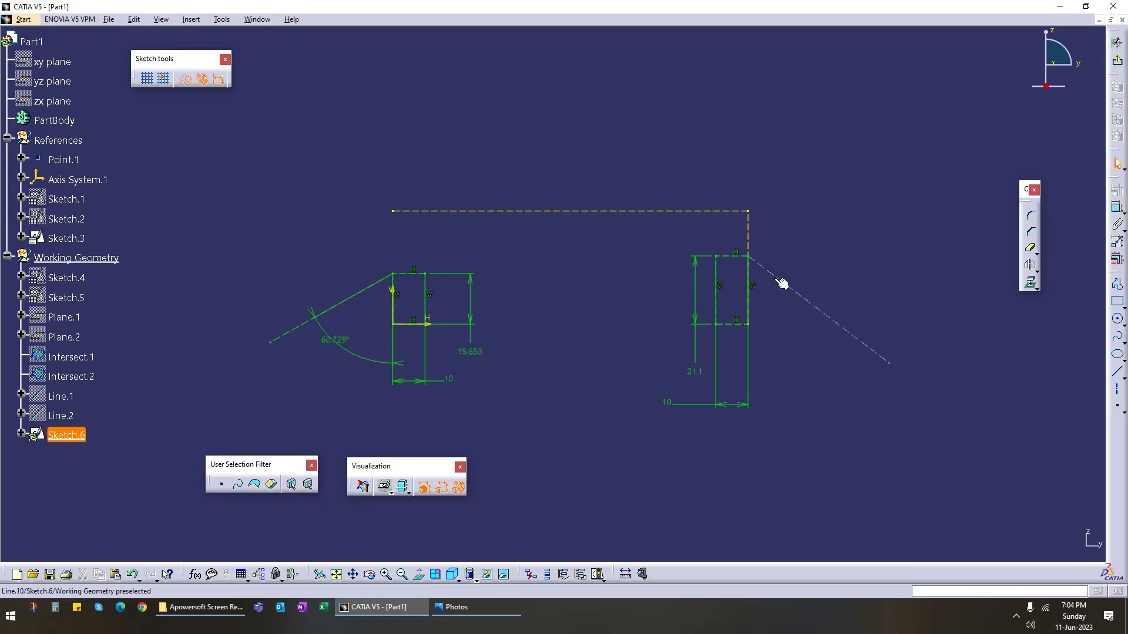
Step: Dimension the angle between the far rectangle's sloping construction line and the vertical projected line
left_click(749, 256)
left_click(888, 328)
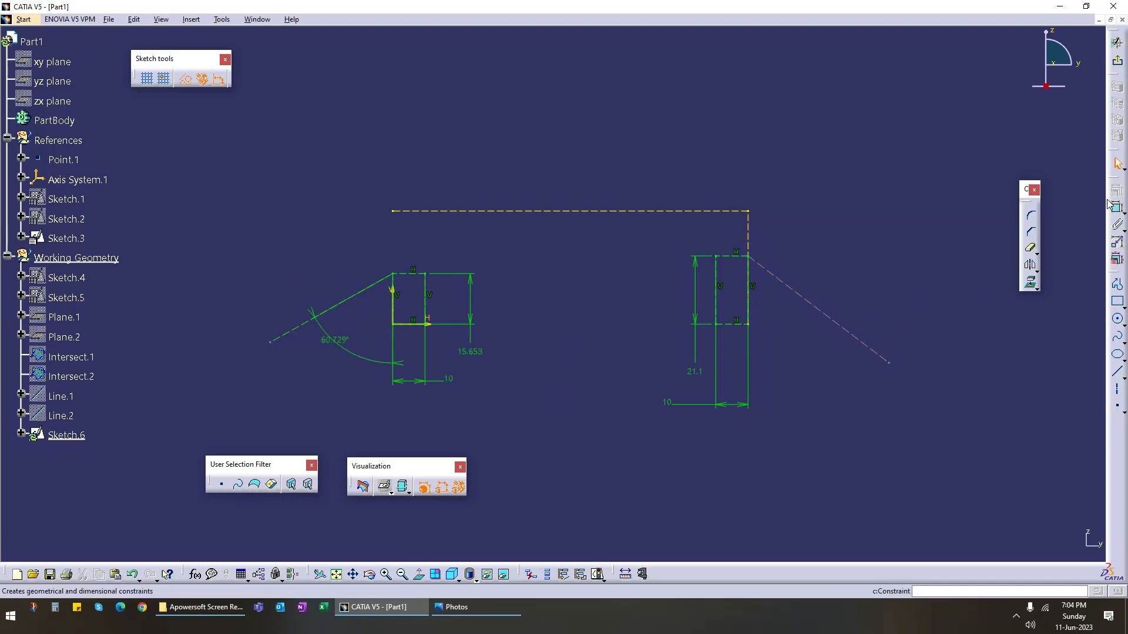
left_click(1116, 207)
left_click(749, 232)
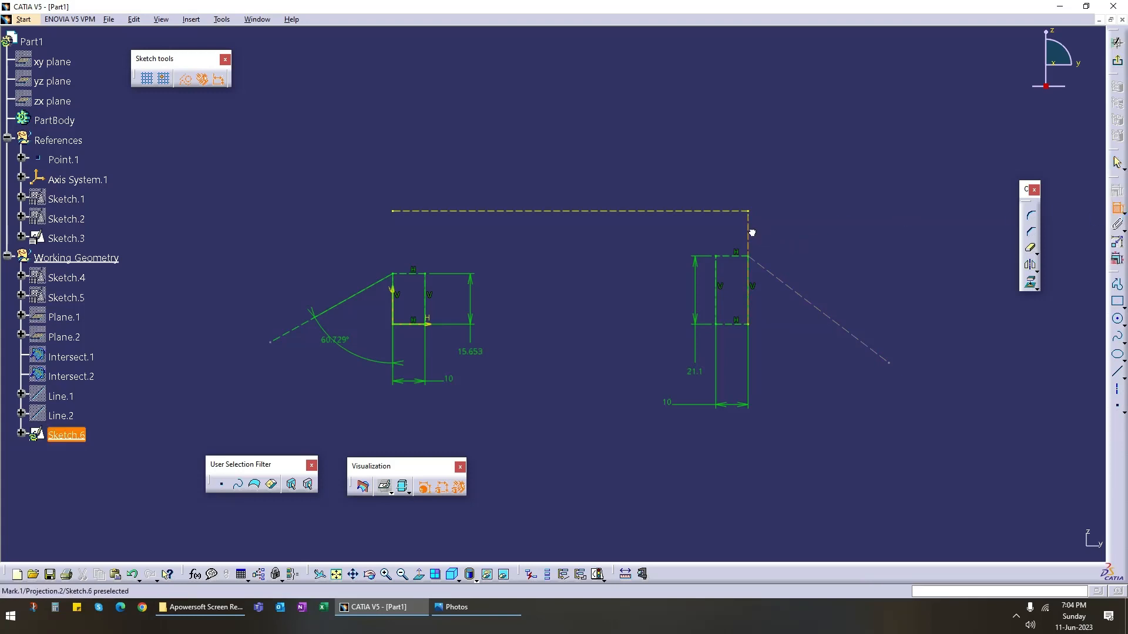
left_click(782, 282)
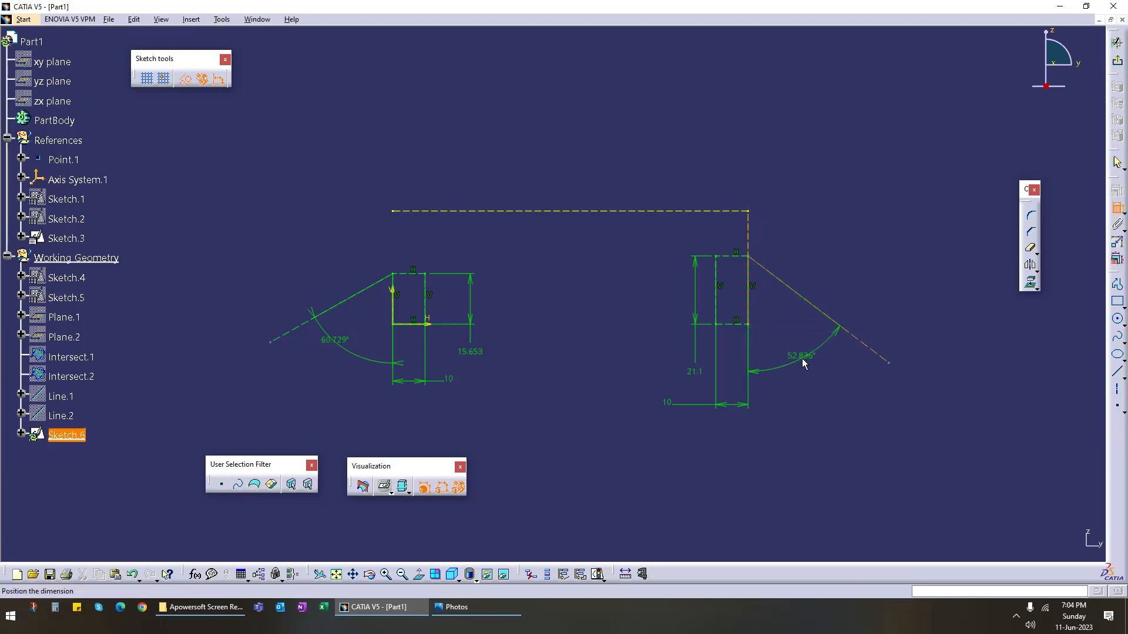
left_click(804, 361)
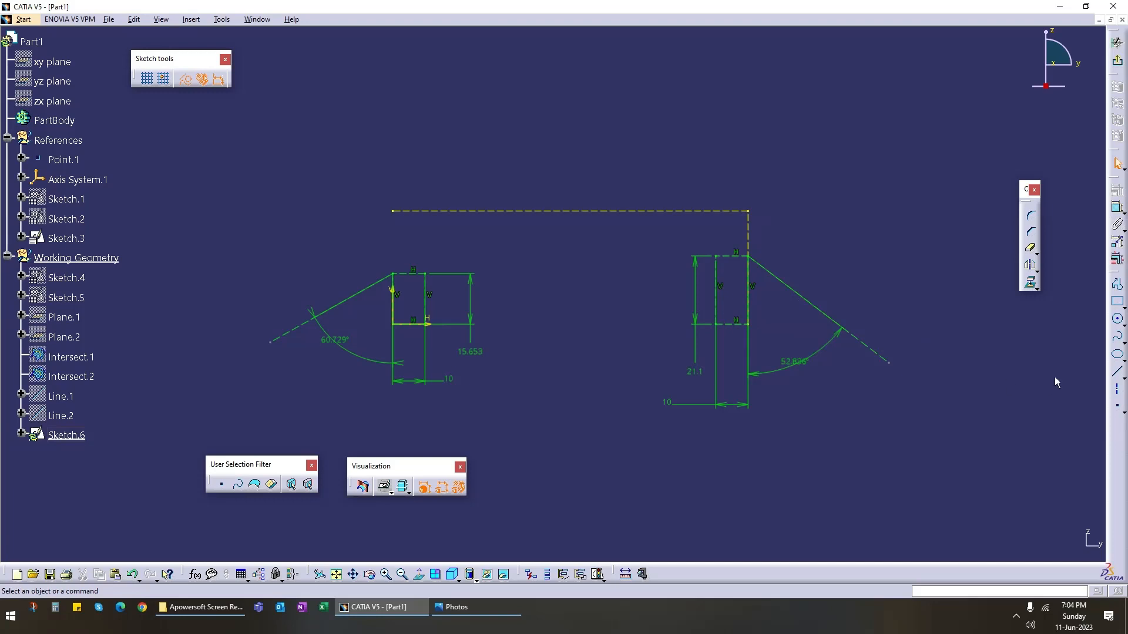
Step: Detach the Spline tool set and leave it floating over the drawing area
left_click(1123, 377)
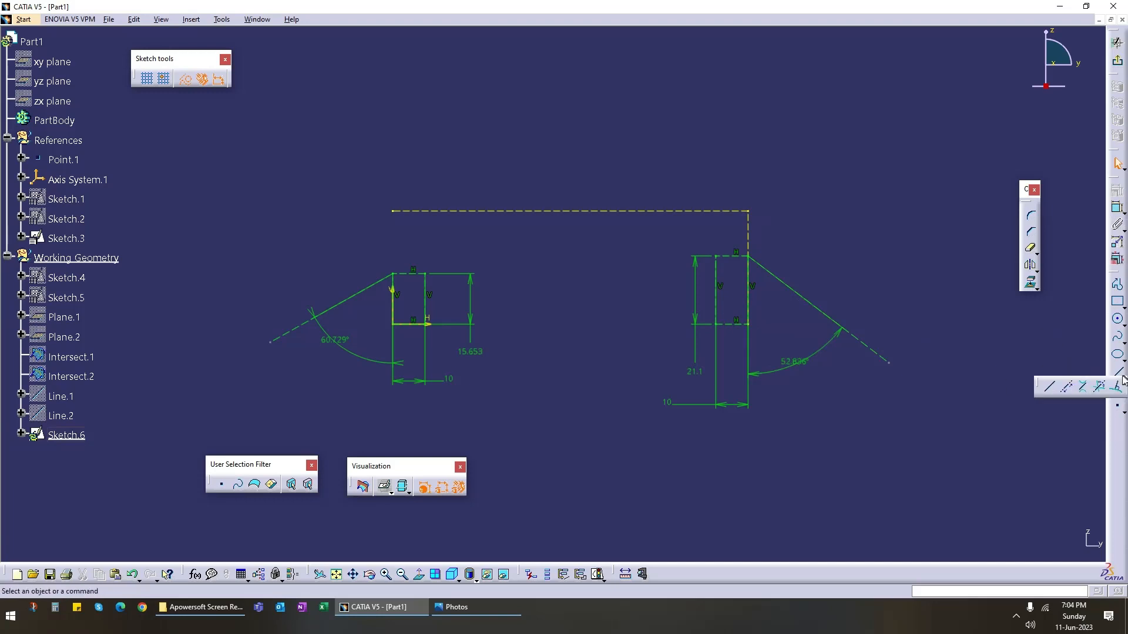
left_click(1123, 343)
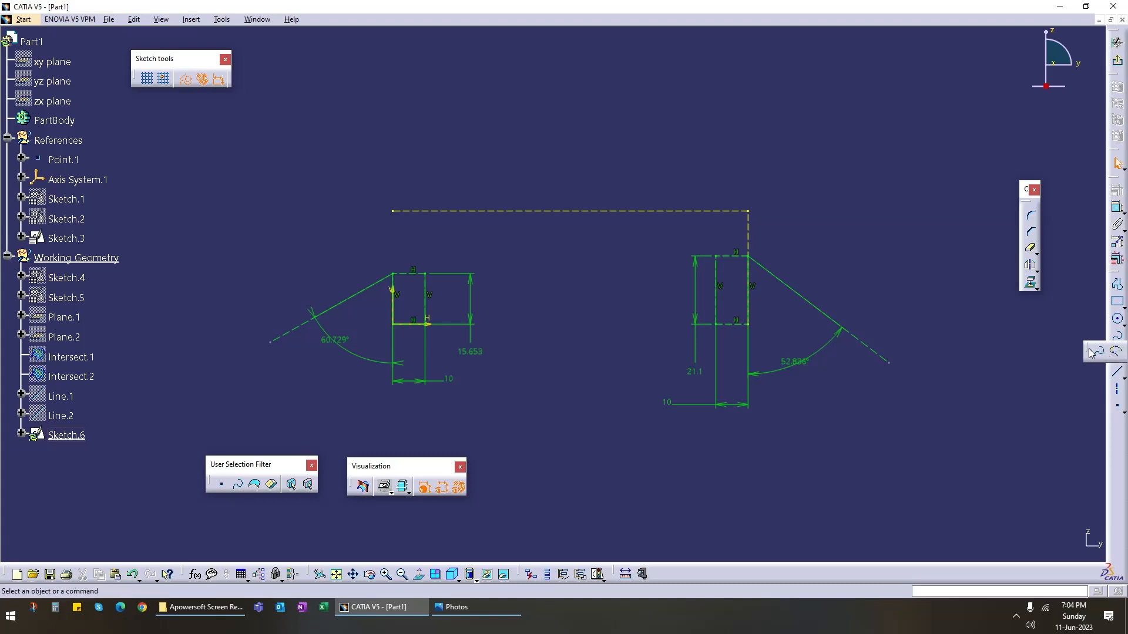
left_click_drag(1088, 351, 934, 204)
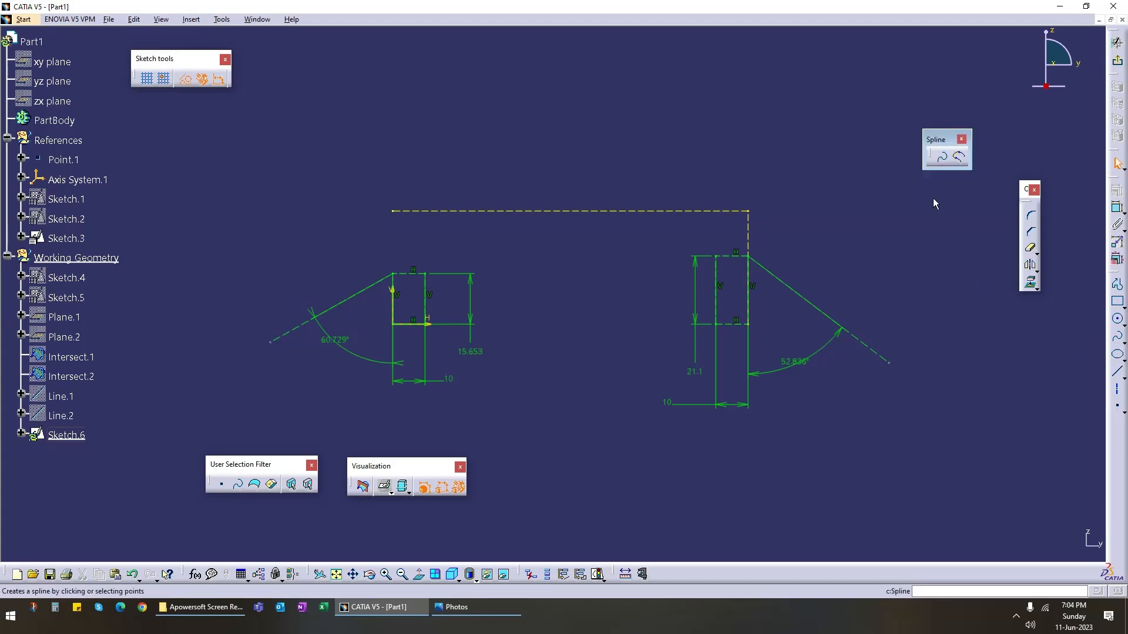
Step: Dismiss the Sketch tools toolbar and join the upper ends of the two sloping construction lines with a Connect curve
left_click(961, 158)
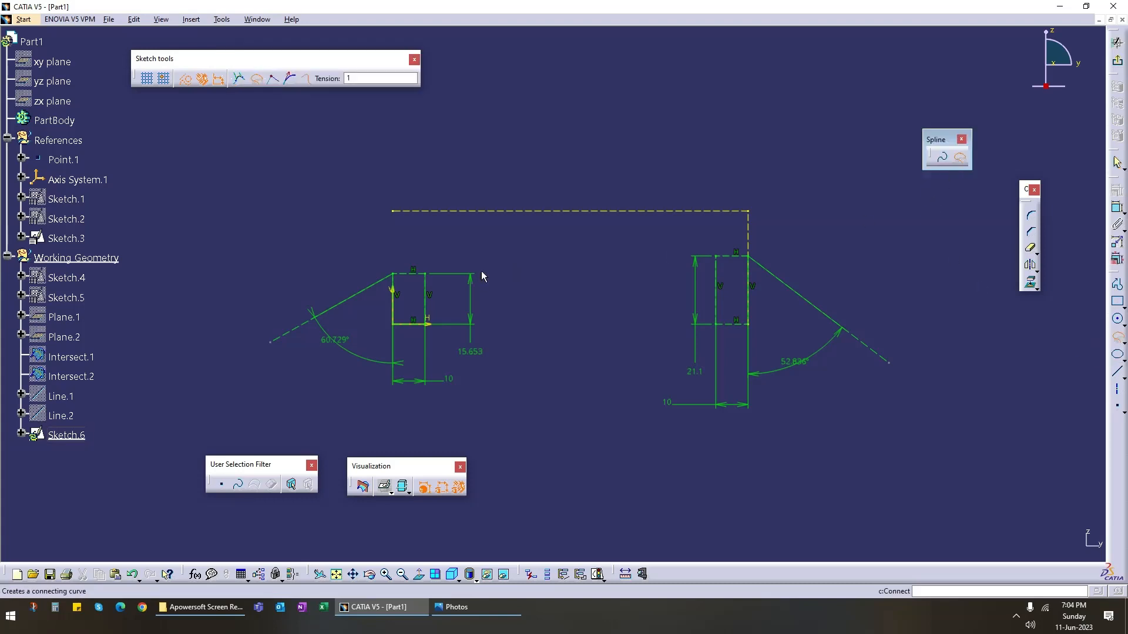
left_click(382, 281)
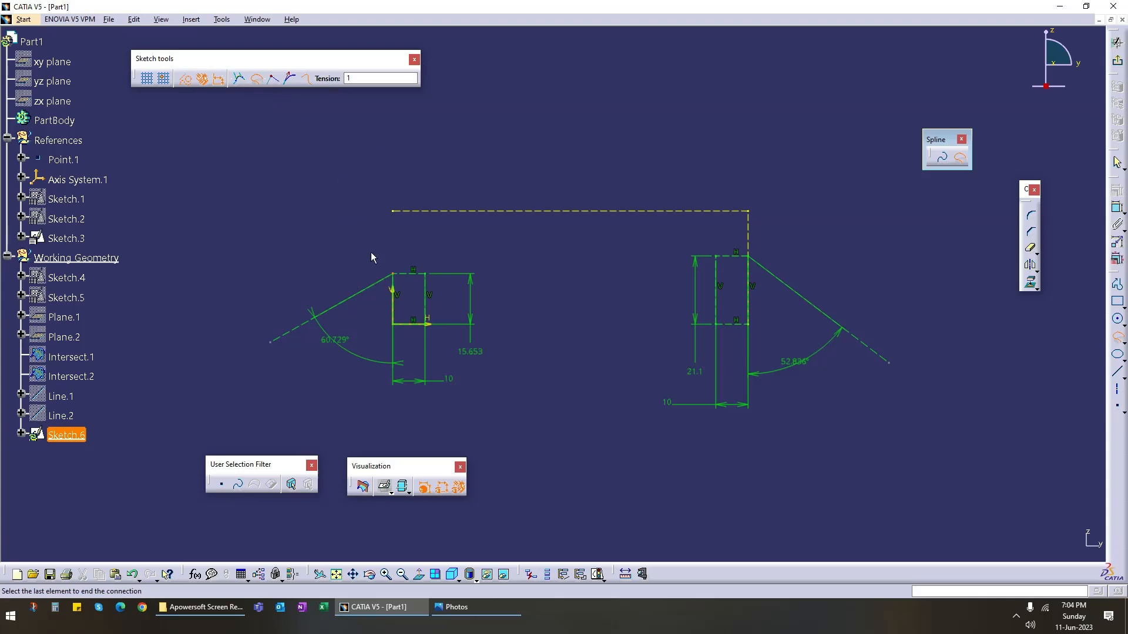
left_click(414, 60)
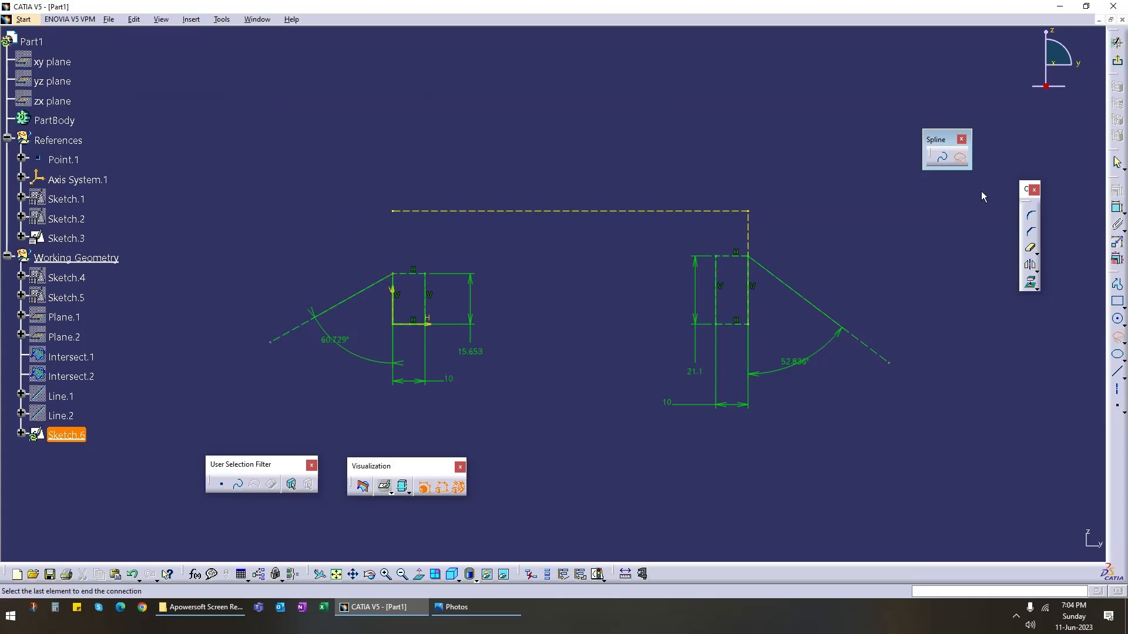
left_click(960, 159)
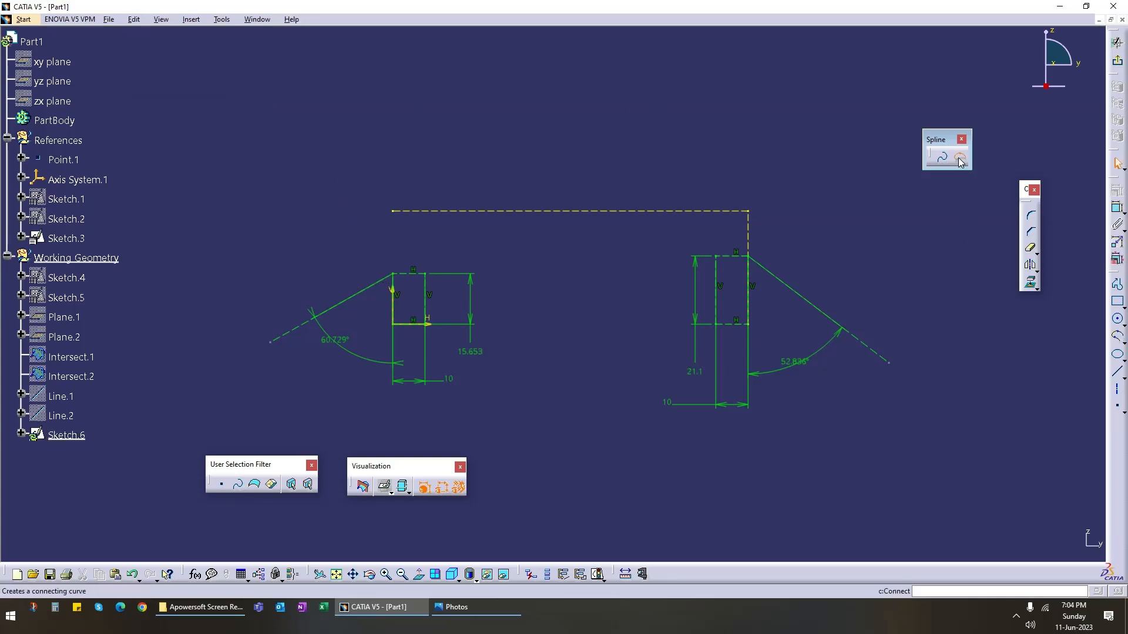
left_click(959, 157)
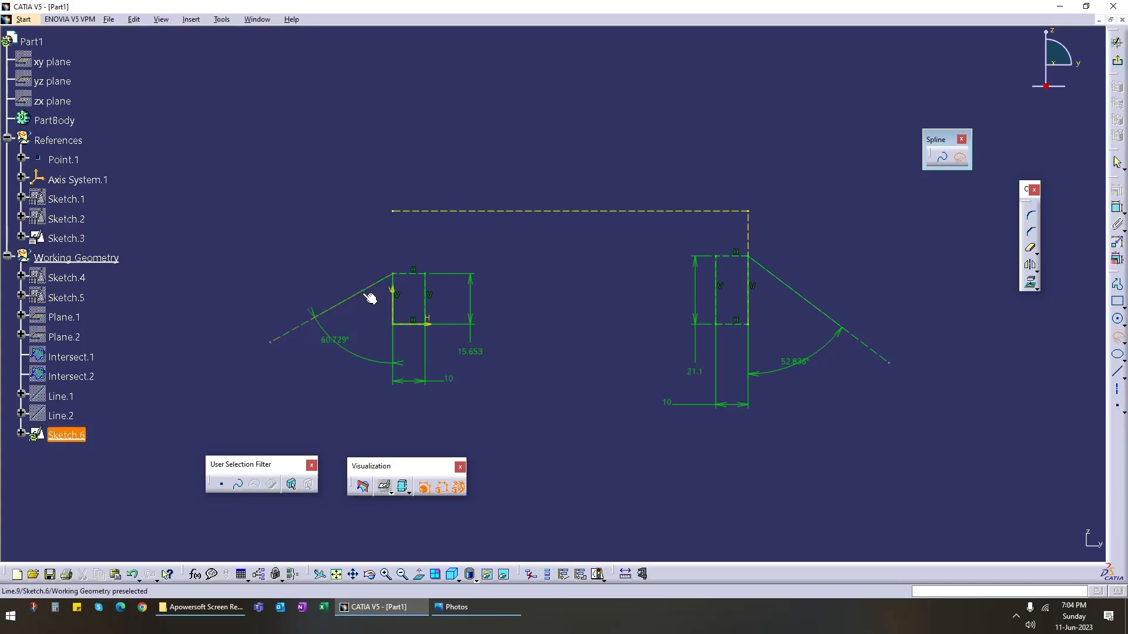
left_click(376, 285)
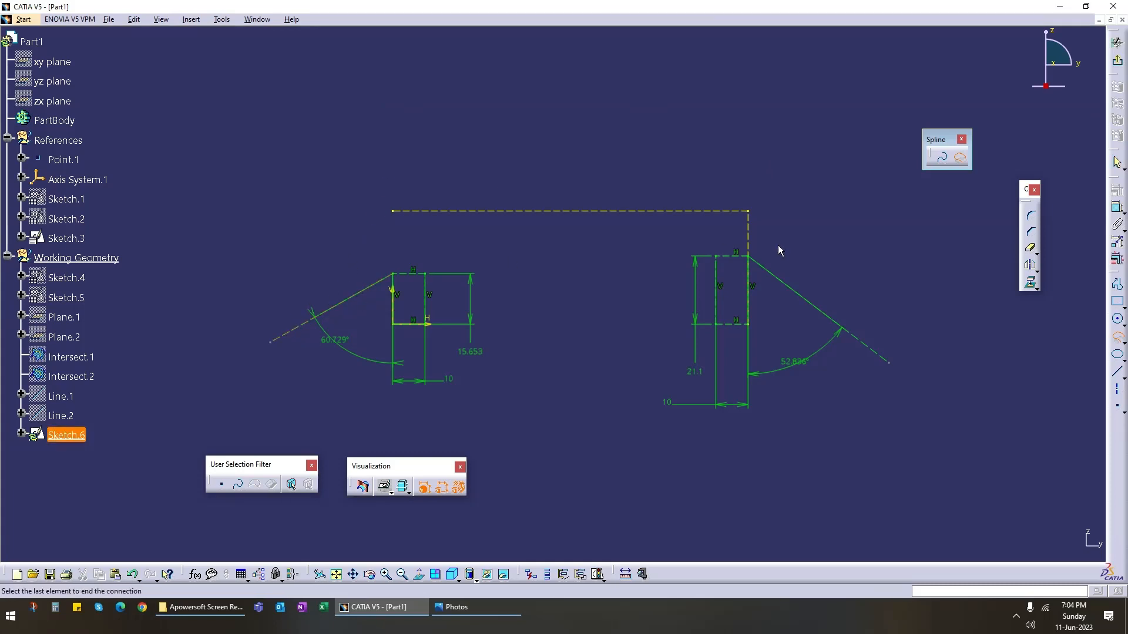
left_click(778, 278)
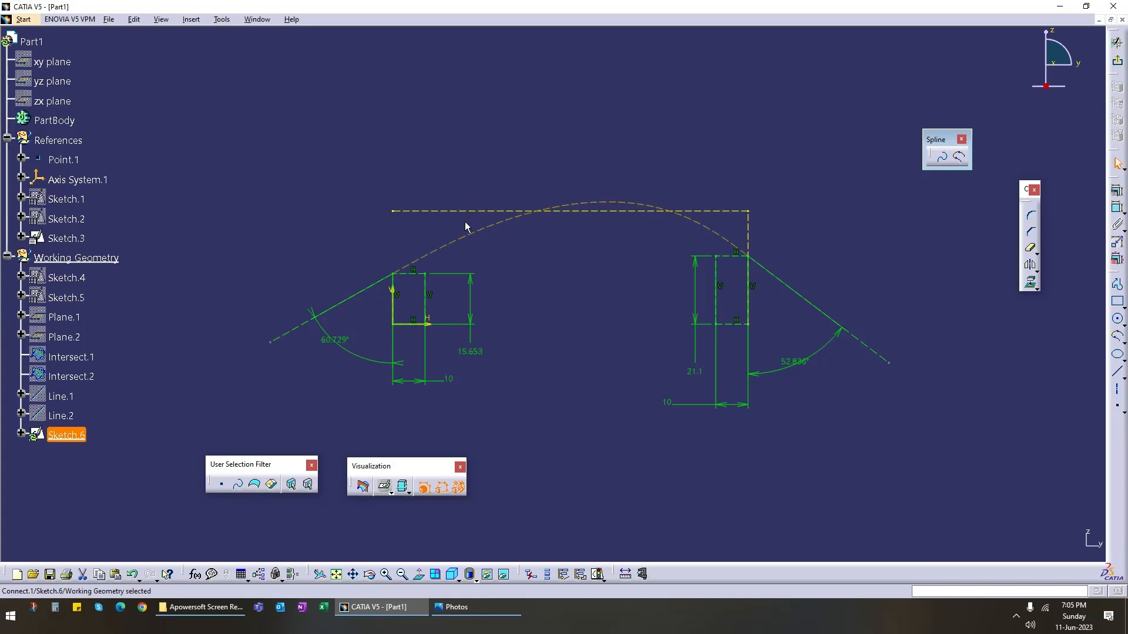
left_click(507, 220)
Step: Set the origin rectangle's height to 12 mm and the far rectangle's height to 15 mm
double_click(478, 355)
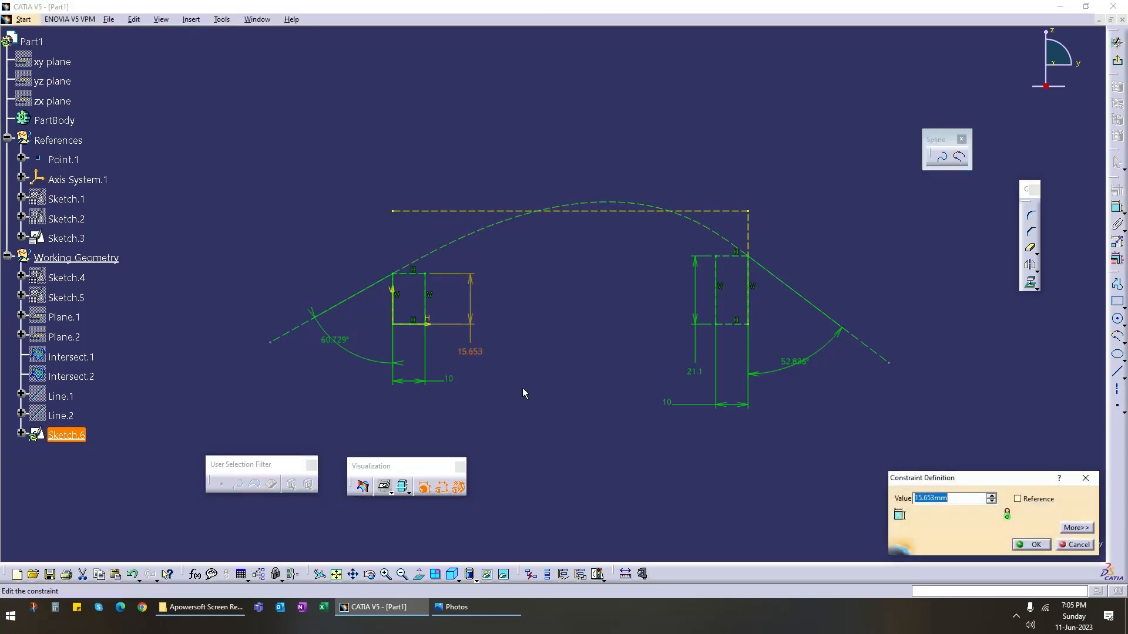
type("12")
key("Return")
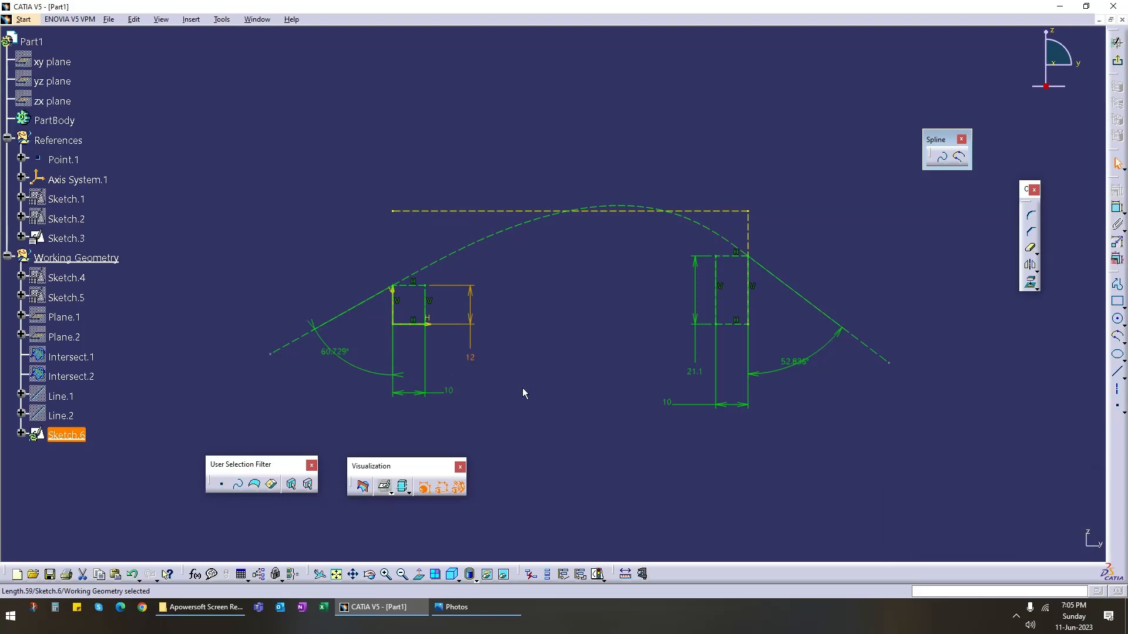
left_click(523, 392)
double_click(694, 371)
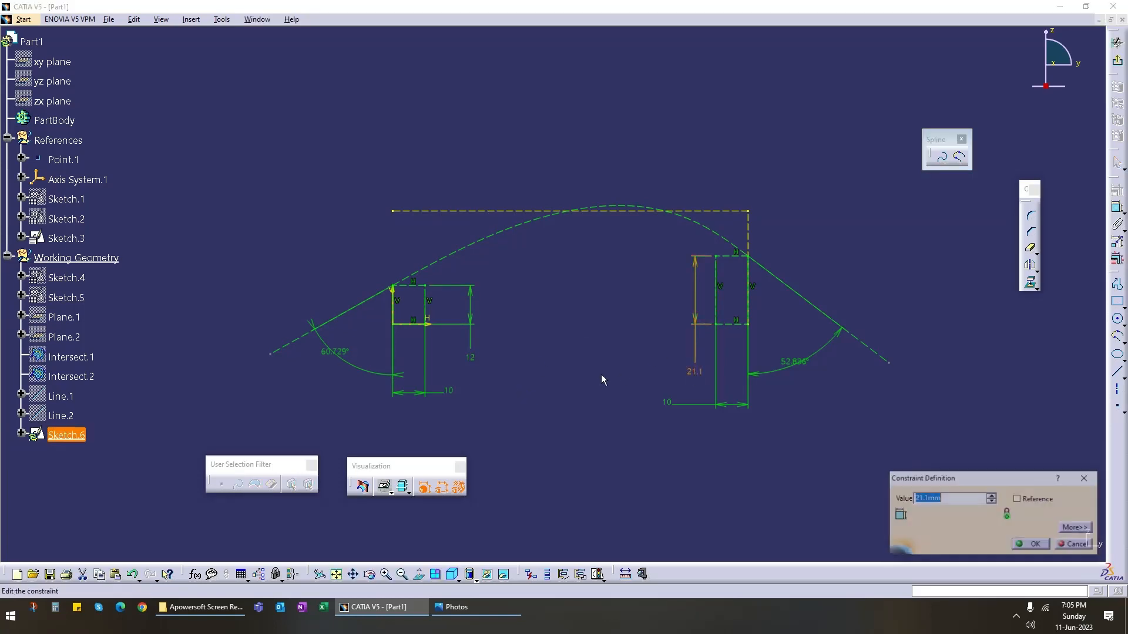
type("15")
key("Return")
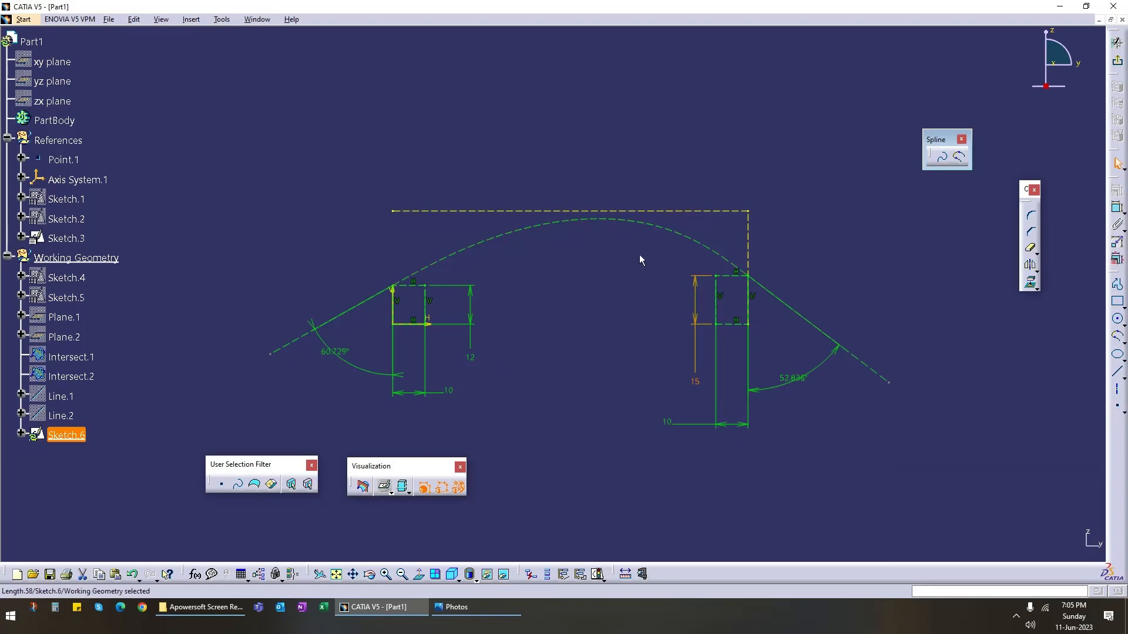
Step: Capture the profile sketch with Snip & Sketch, mark up the connect curve's start, and discard the capture
left_click(35, 609)
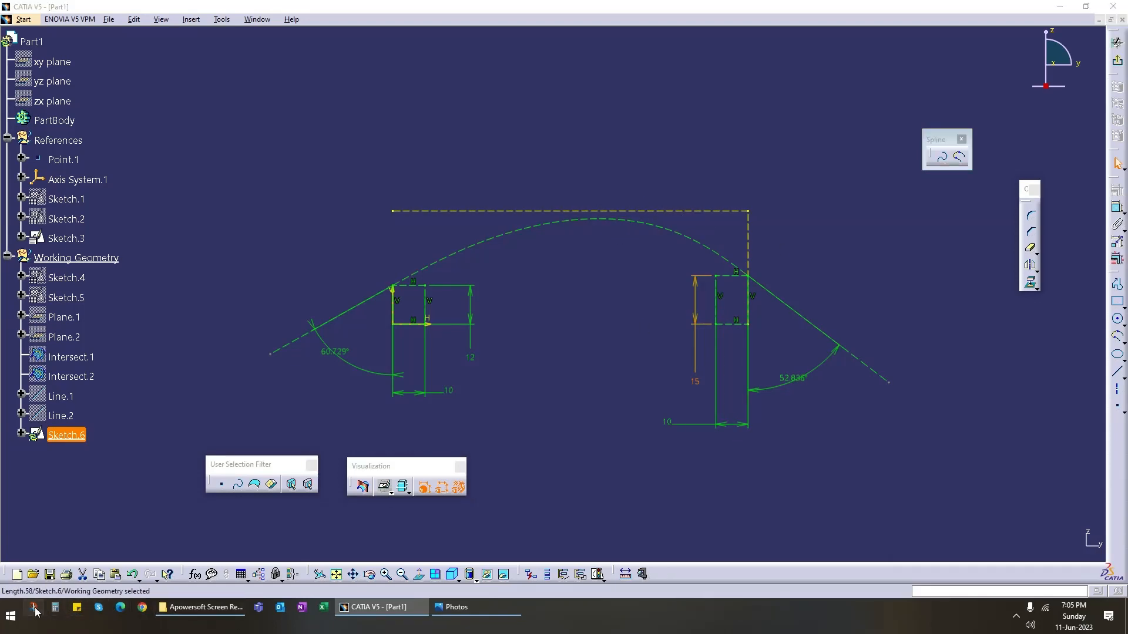
left_click(21, 32)
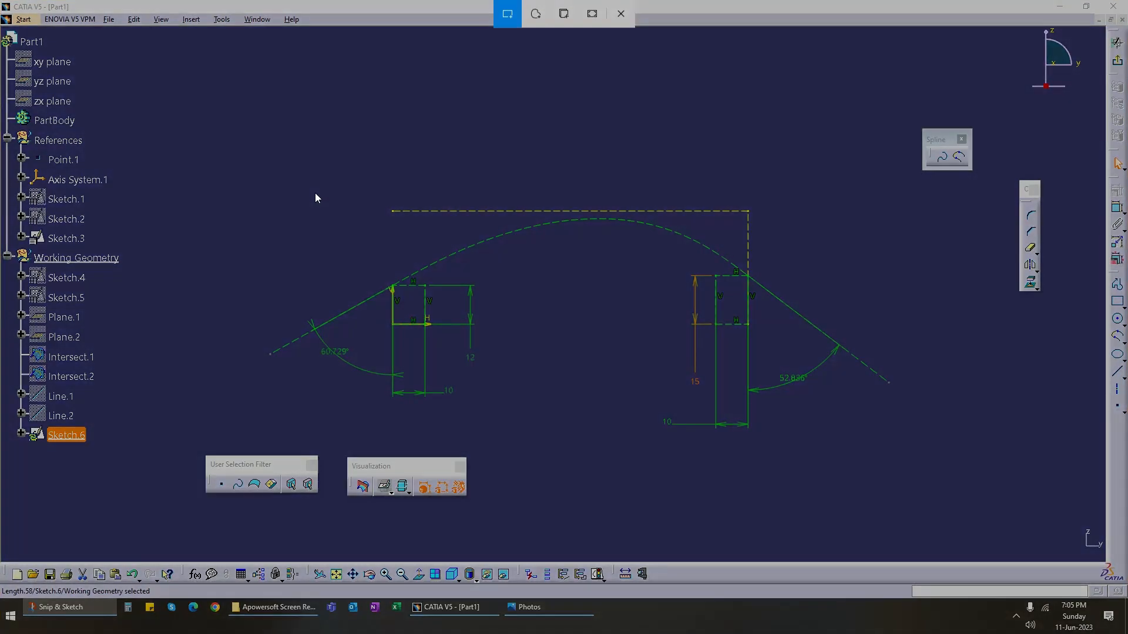
mouse_move(273, 129)
left_mouse_down()
mouse_move(373, 270)
mouse_move(871, 444)
left_mouse_up()
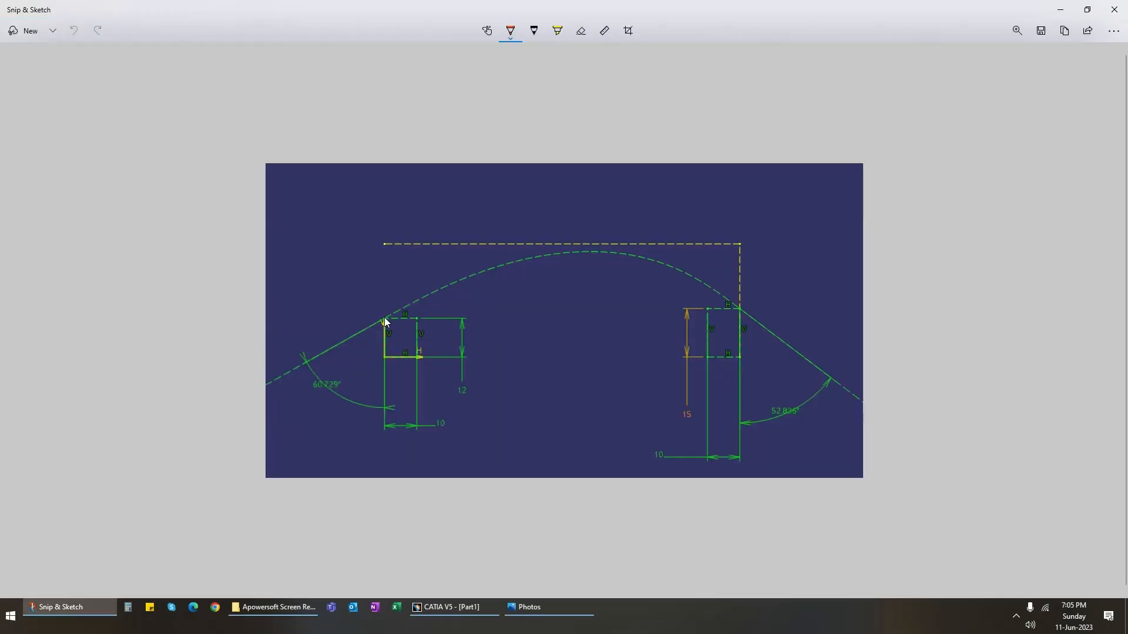
left_click_drag(385, 318, 490, 290)
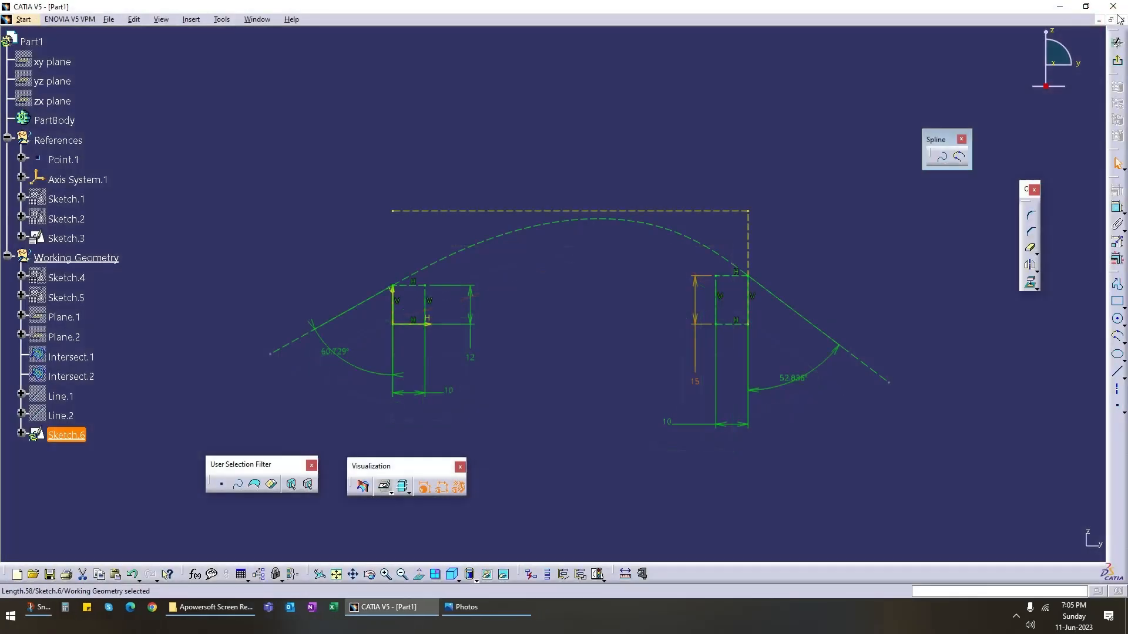
left_click(1115, 9)
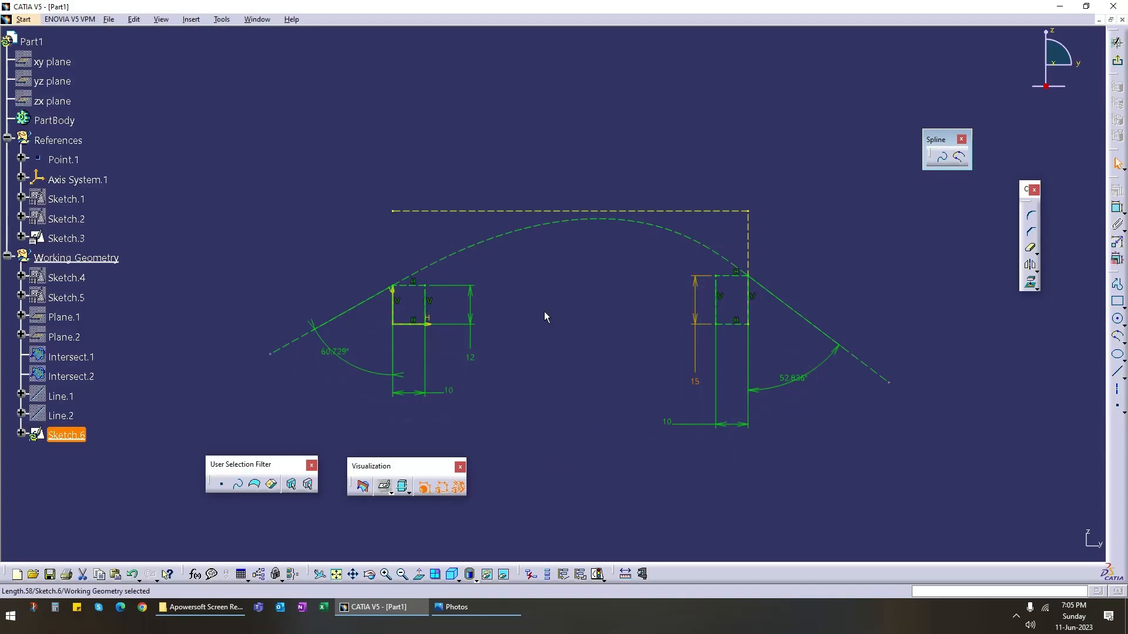
Step: Set the angle between the origin rectangle's sloping line and the vertical axis to 60 degrees
double_click(342, 353)
type("60")
key("Return")
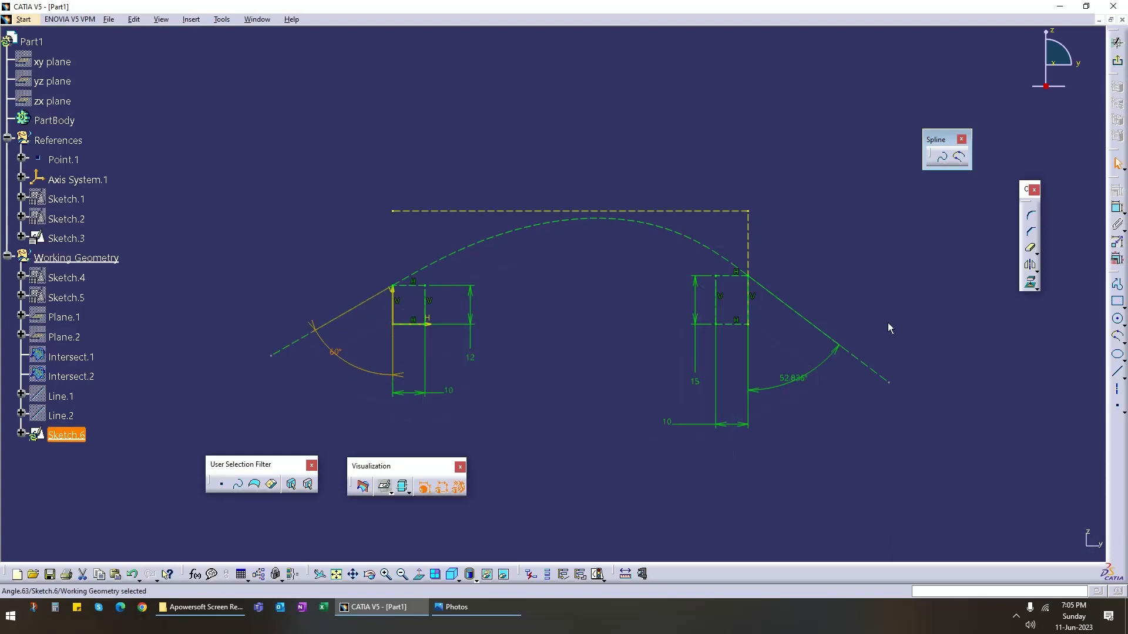
Step: Try 20 and 30 degrees for the angle between the far rectangle's sloping line and the vertical projected line
double_click(794, 379)
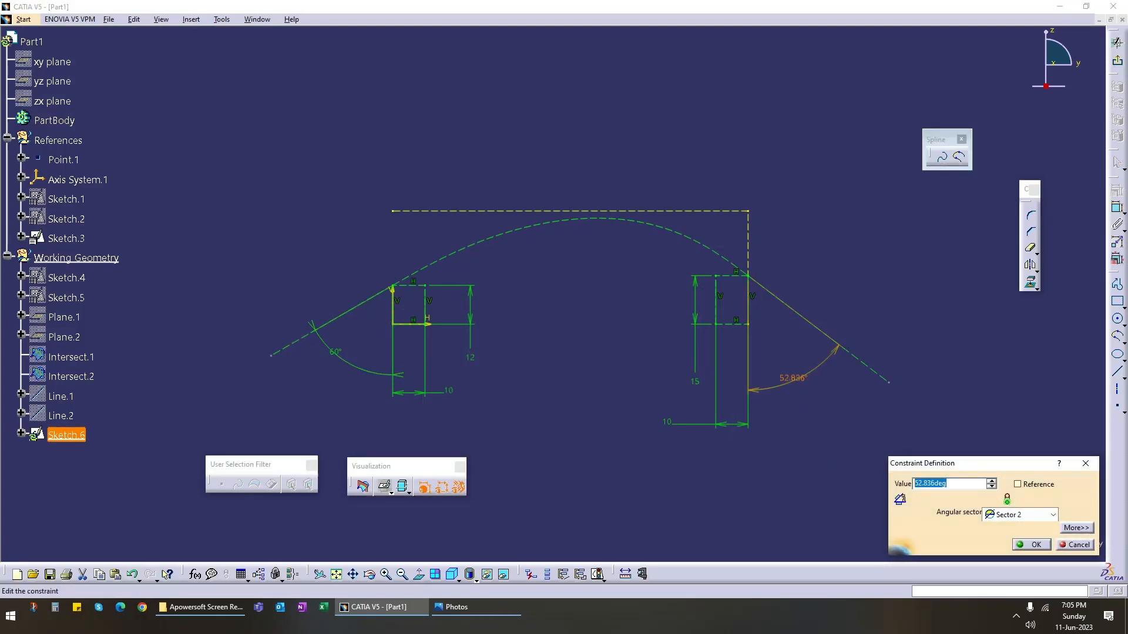
type("20")
key("Return")
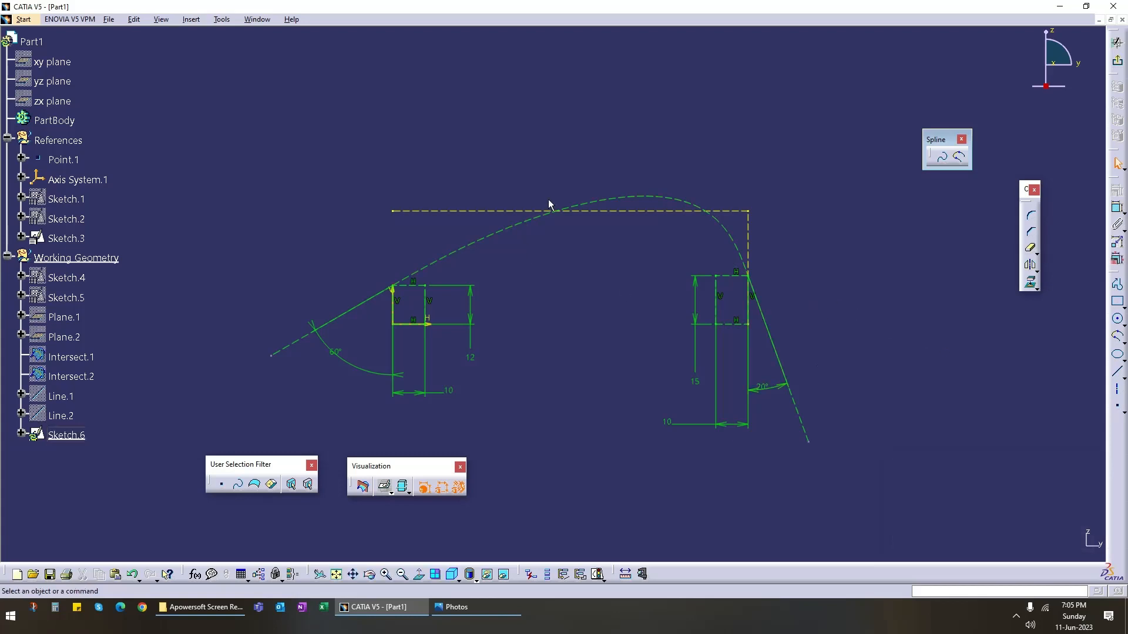
double_click(771, 397)
type("30")
key("Return")
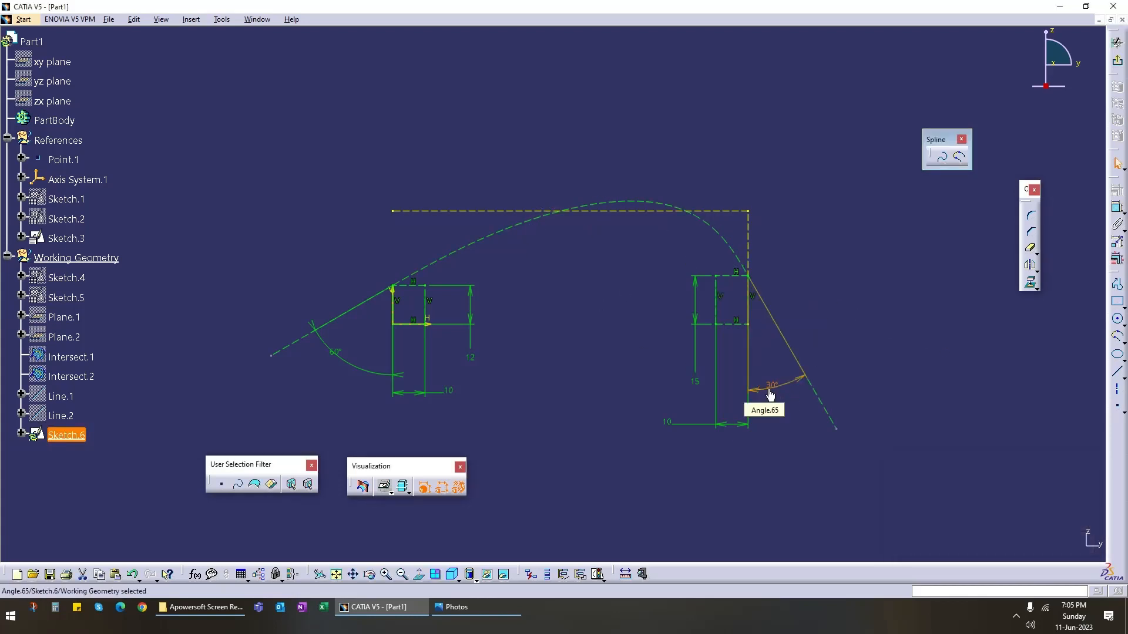
Step: Set the angle between the far rectangle's sloping line and the vertical projected line to 35 degrees
double_click(774, 386)
type("35")
key("Return")
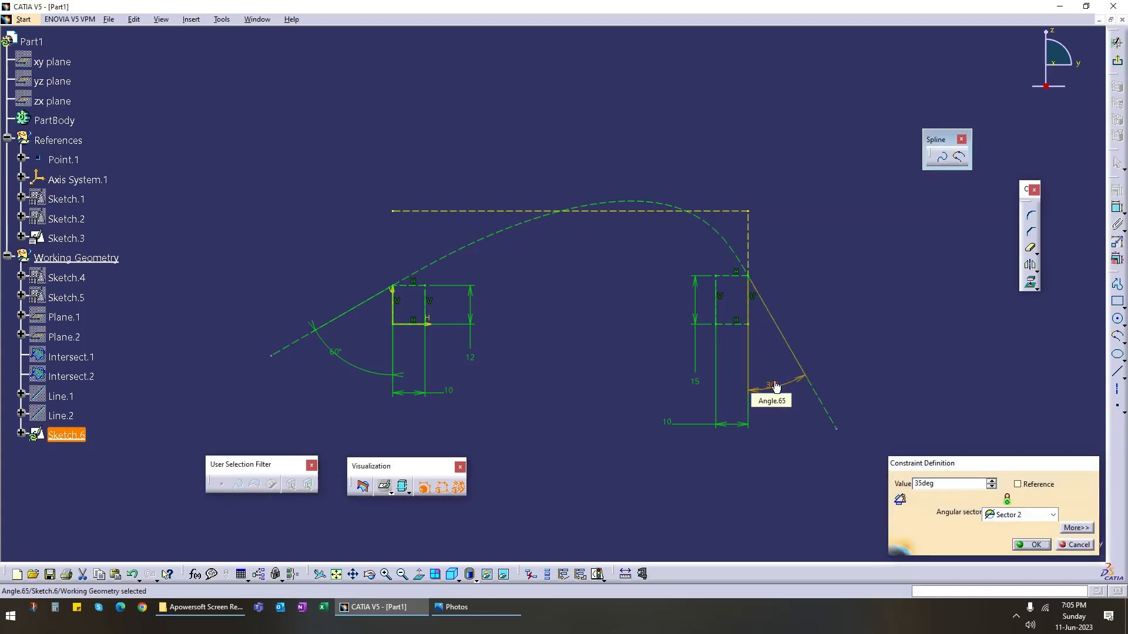
left_click(596, 474)
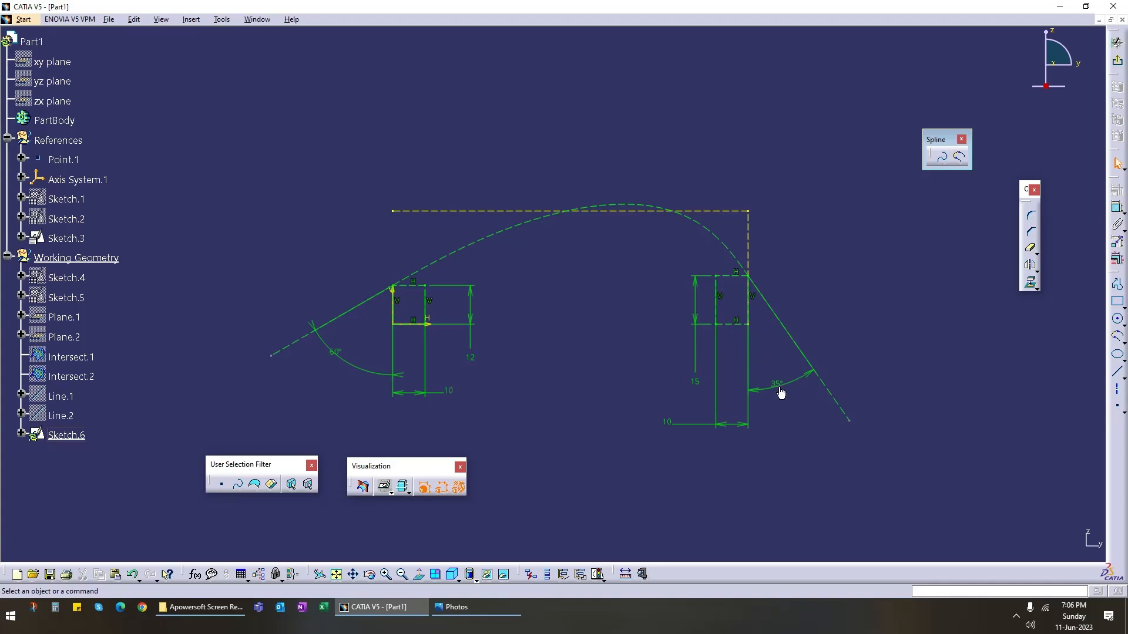
Step: Try 70 and 65 degrees for the origin rectangle's sloping line angle, and check the far rectangle's angle value
double_click(344, 354)
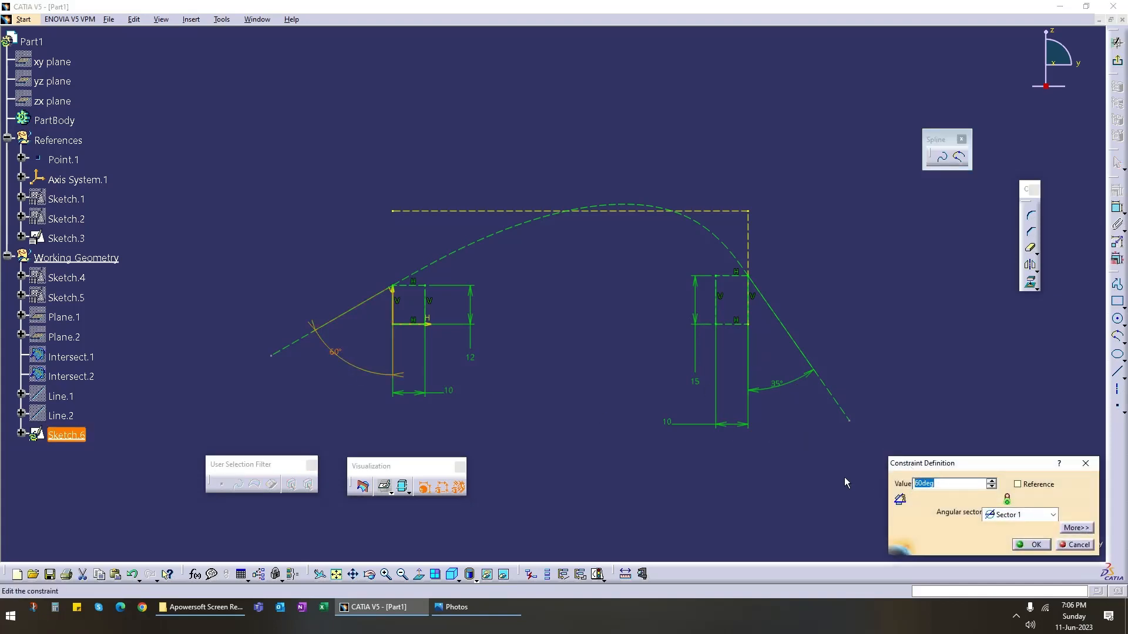
type("70")
key("Return")
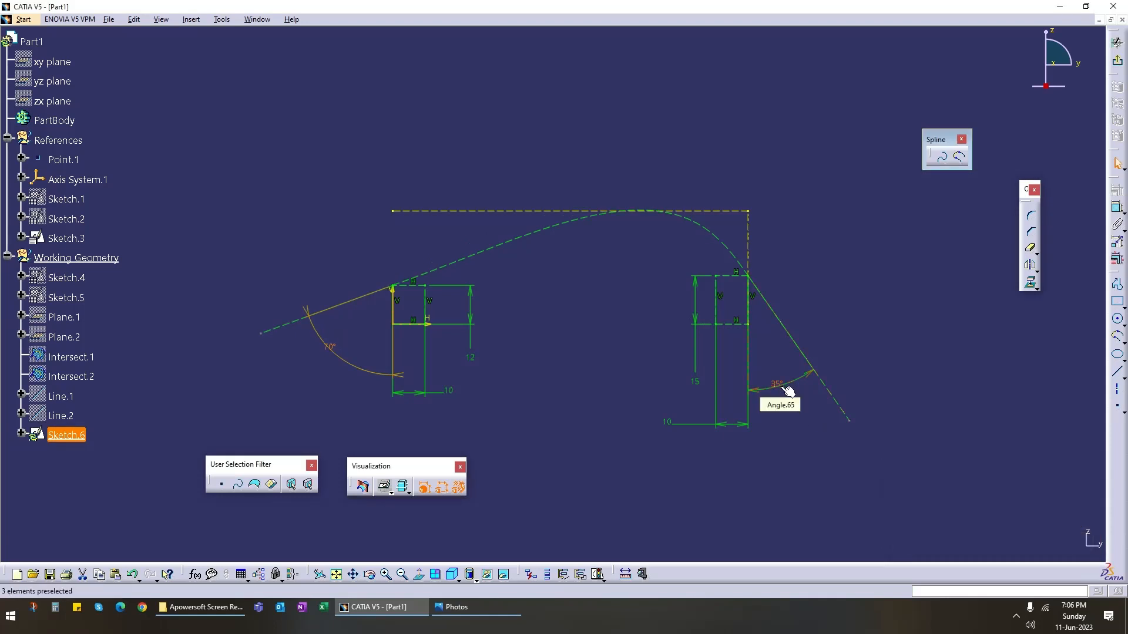
double_click(329, 349)
type("6")
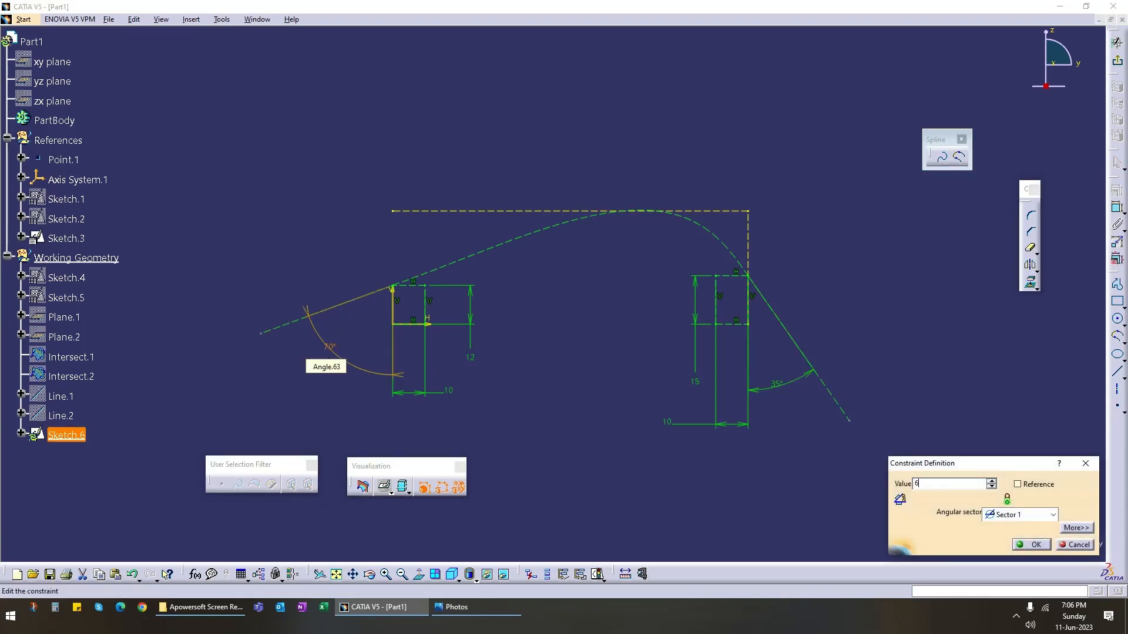
type("5deg")
key("Return")
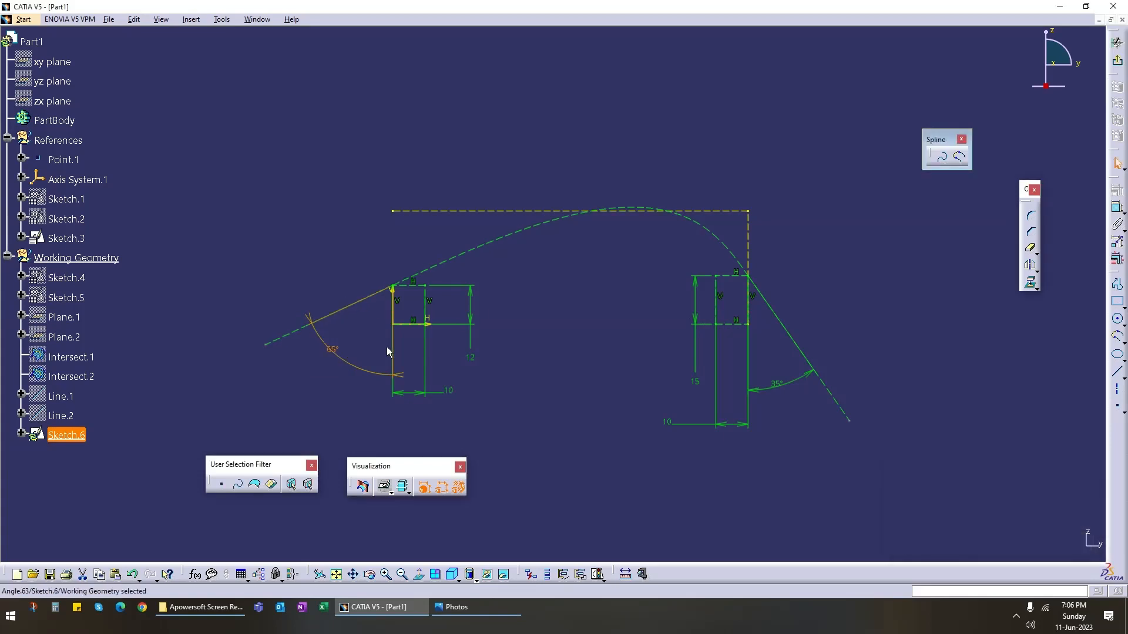
left_click(615, 488)
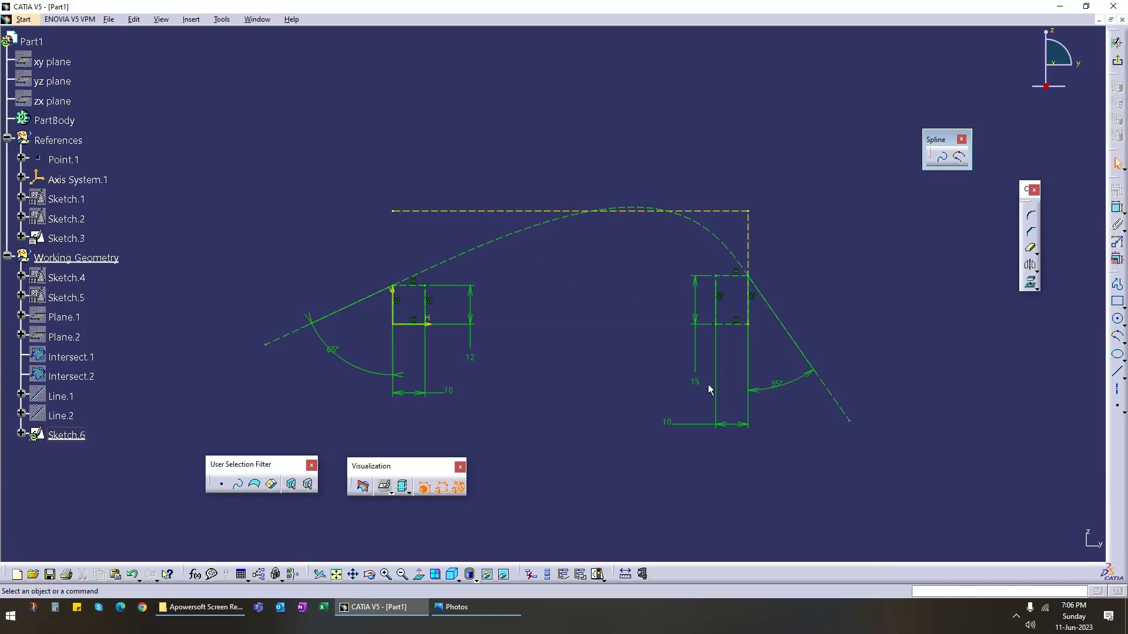
double_click(787, 390)
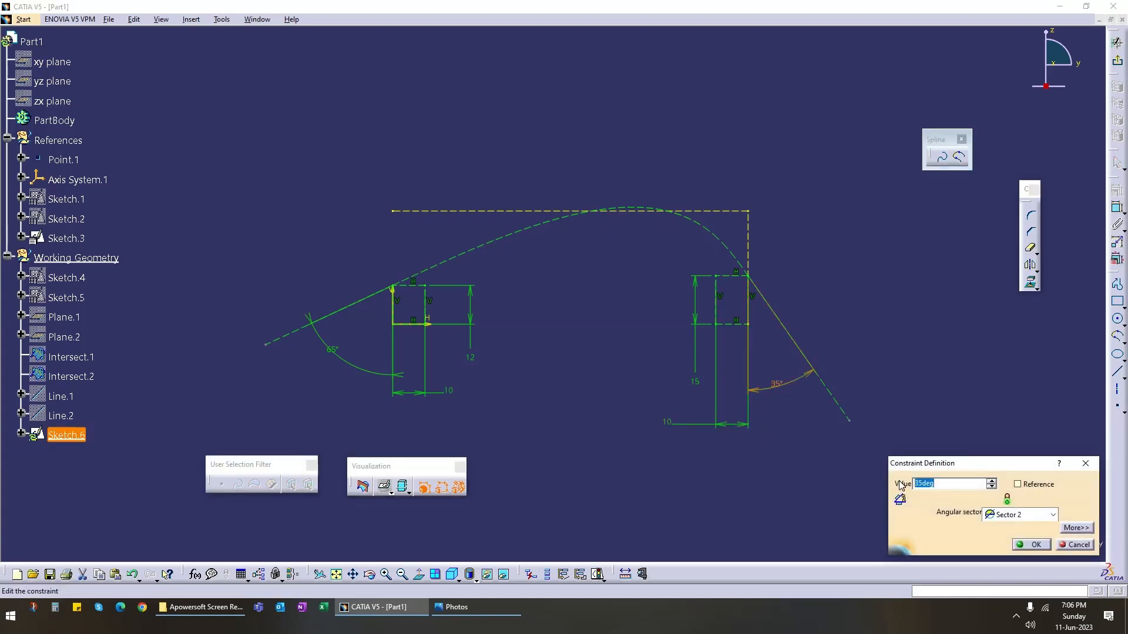
left_click(1031, 545)
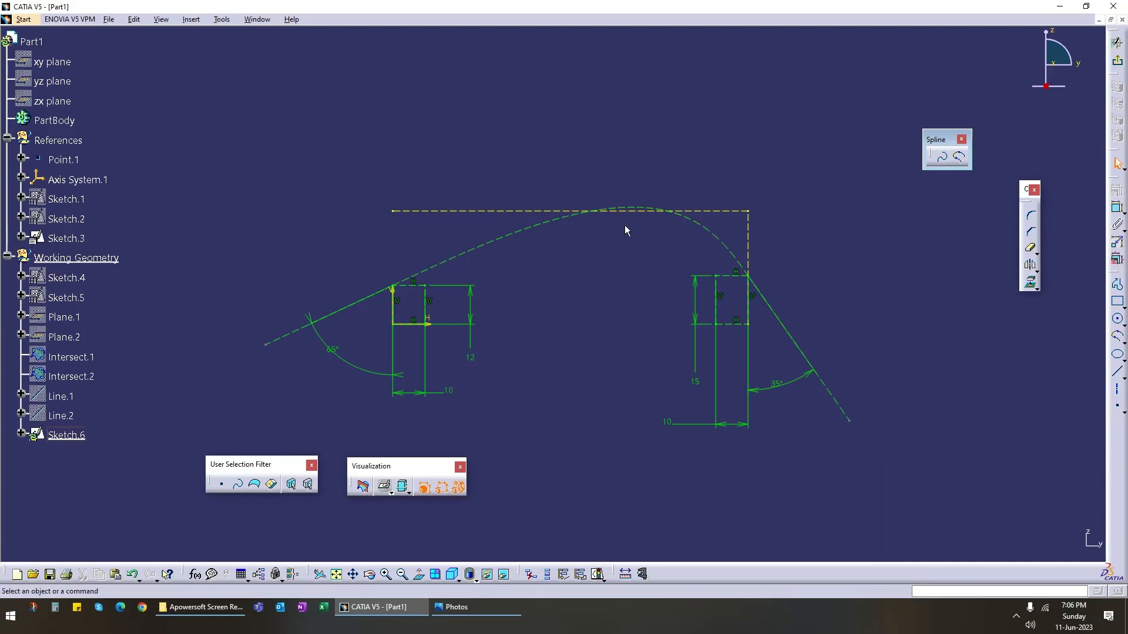
Step: Set the angle between the origin rectangle's sloping line and the vertical axis to 70 degrees
scroll(626, 288, "up", 5)
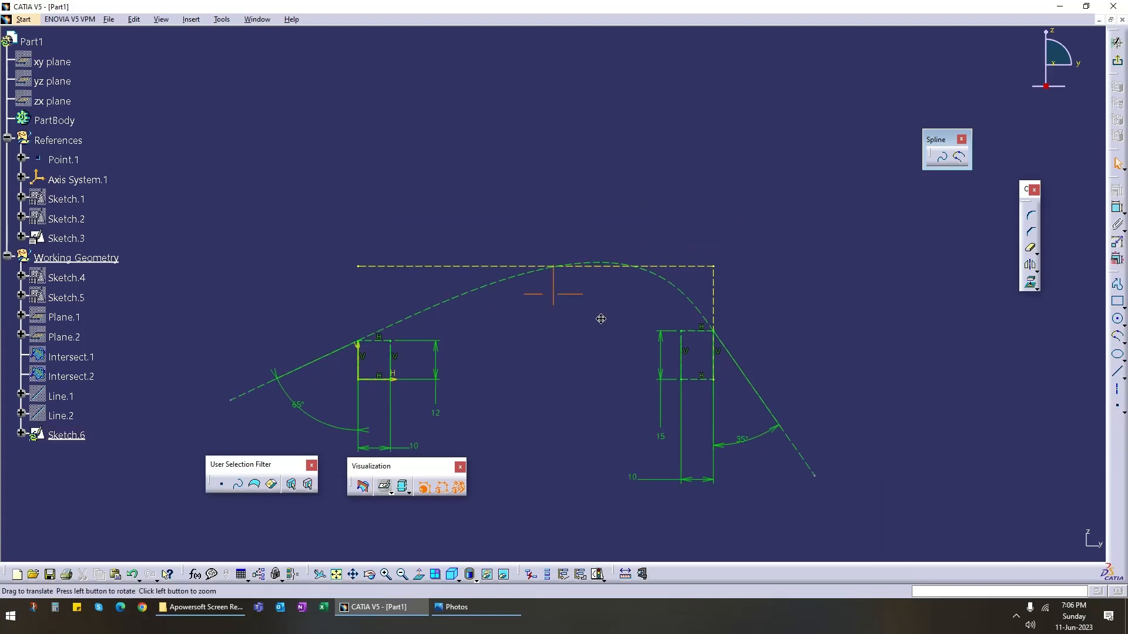
mouse_move(704, 259)
middle_mouse_down()
mouse_move(652, 292)
mouse_move(655, 340)
mouse_move(619, 310)
mouse_move(618, 385)
middle_mouse_up()
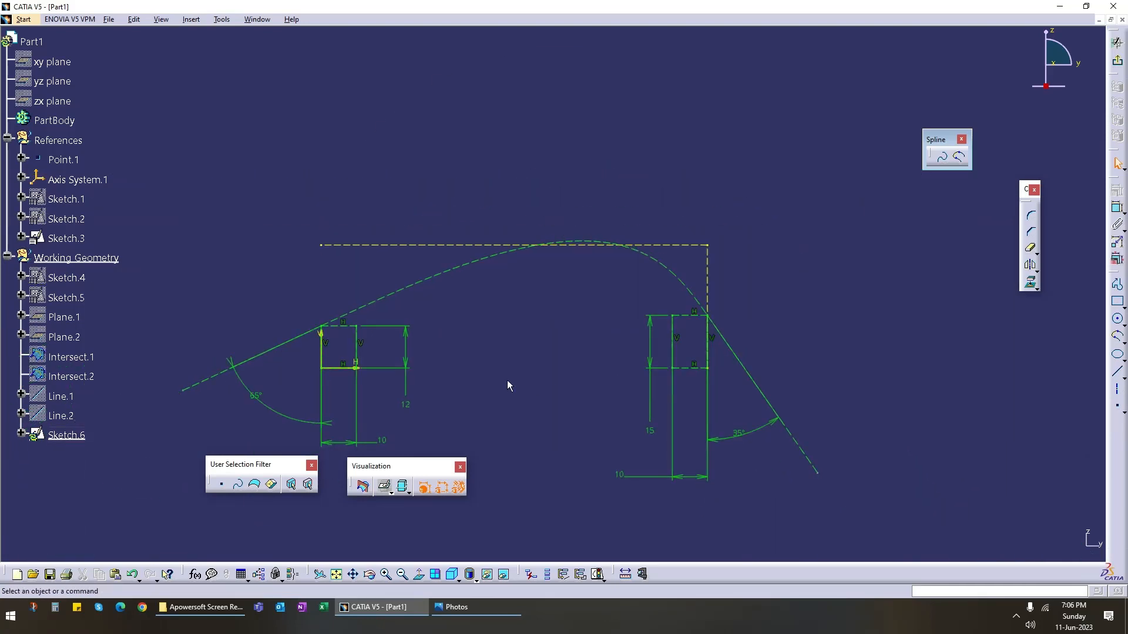
middle_click_drag(508, 385, 653, 329)
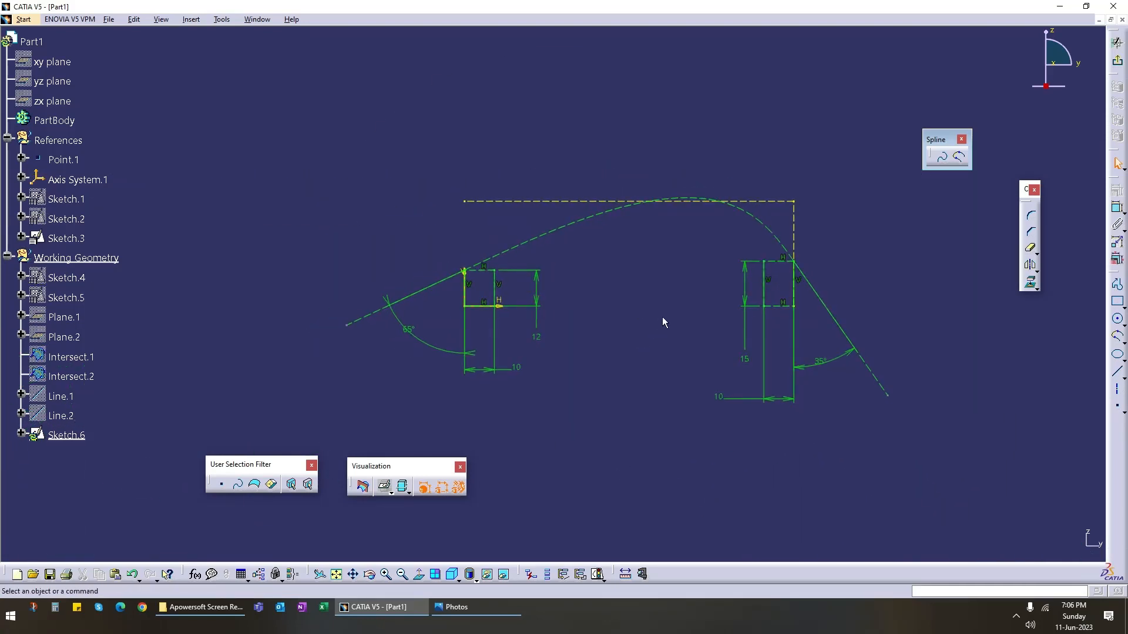
double_click(413, 338)
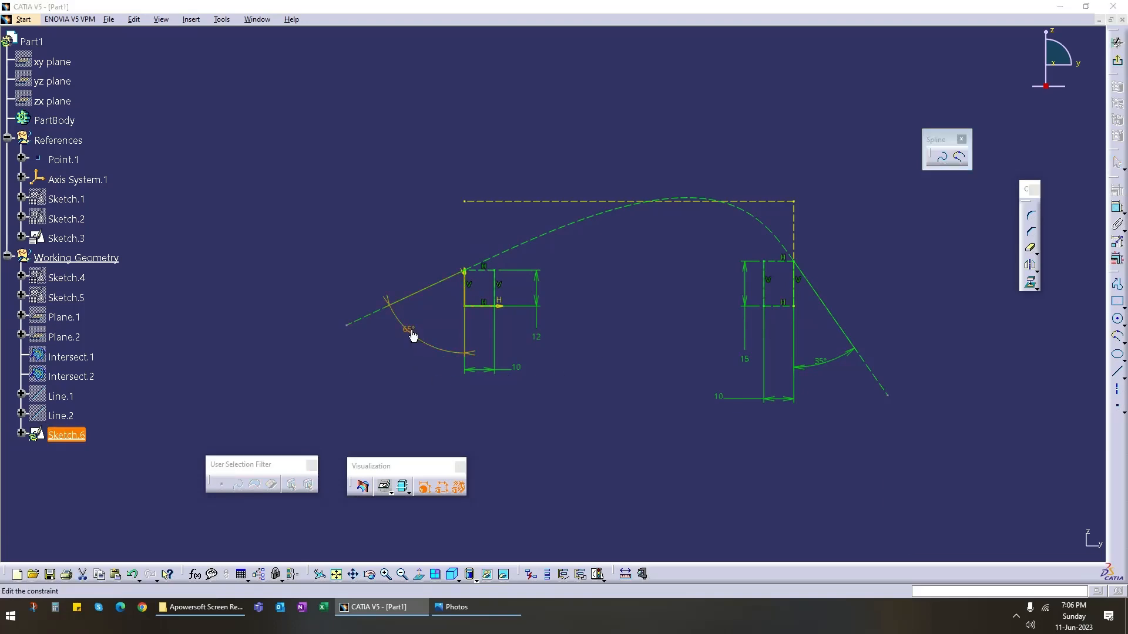
type("70")
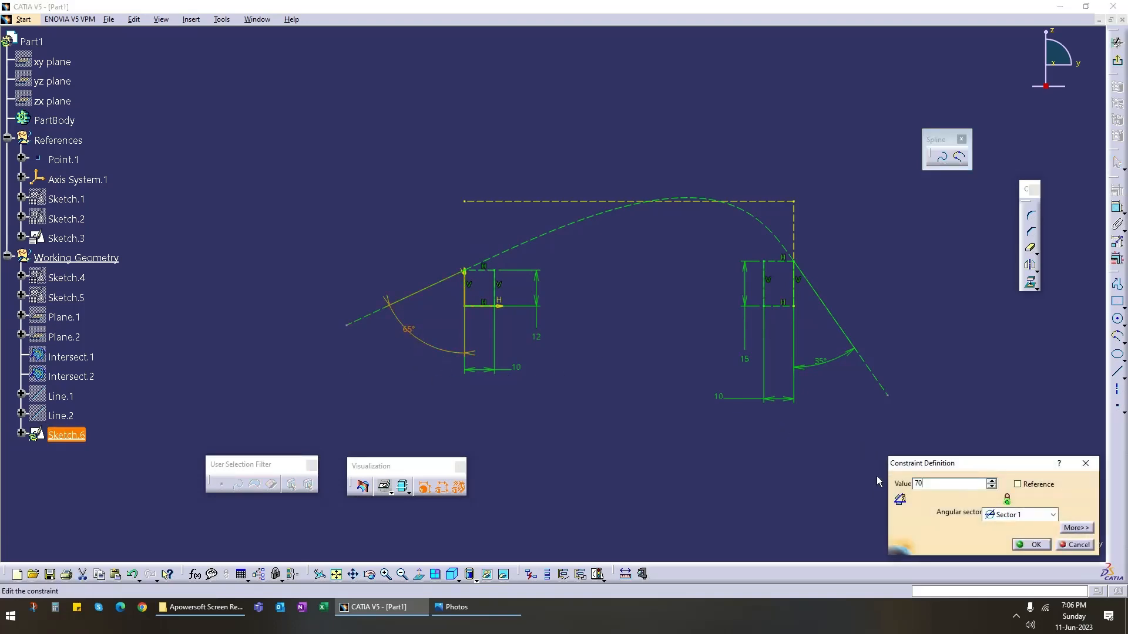
key("Return")
mouse_move(649, 370)
middle_mouse_down("ctrl")
mouse_move(521, 348)
mouse_move(542, 320)
middle_mouse_up("ctrl")
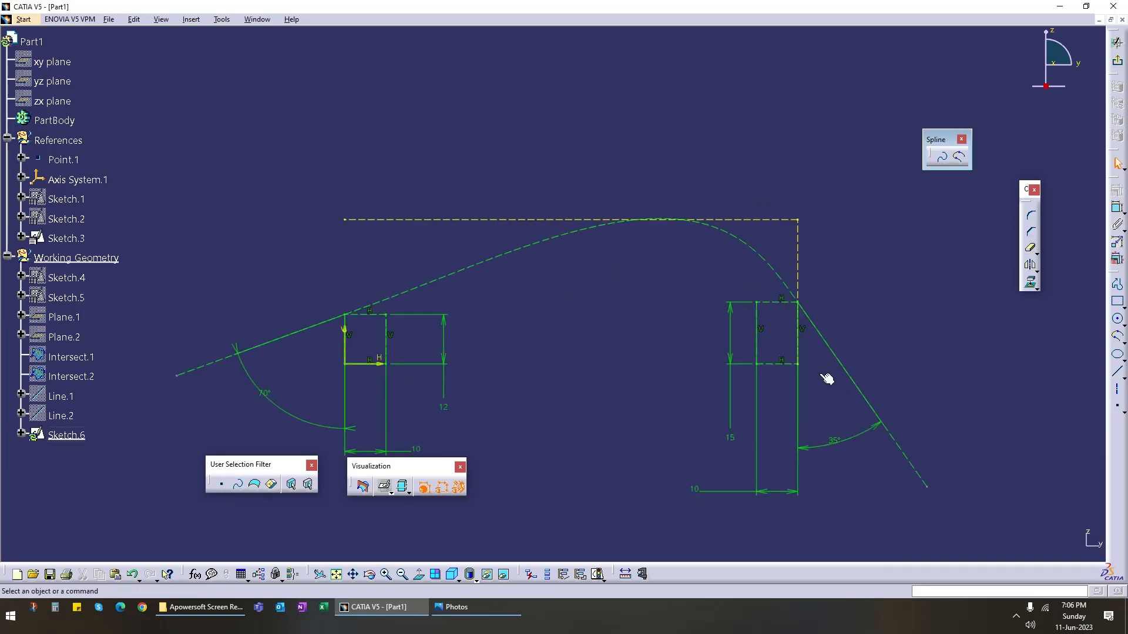
Step: Try 30, 35 and 32 degrees for the angle between the far rectangle's sloping line and the vertical projected line
double_click(833, 445)
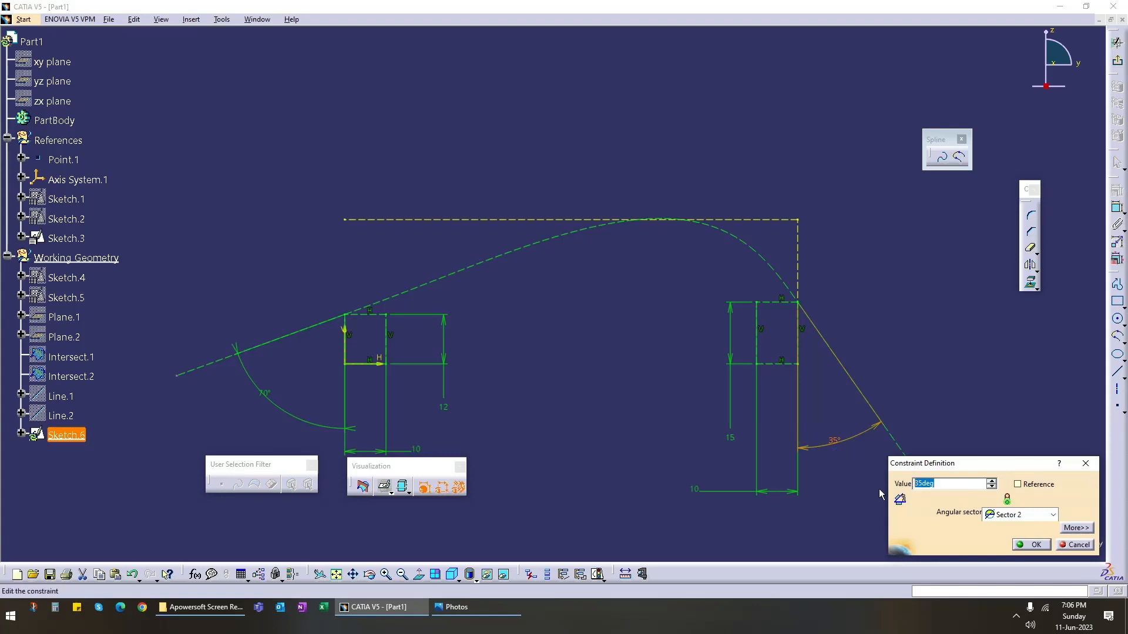
type("30")
key("Return")
double_click(831, 443)
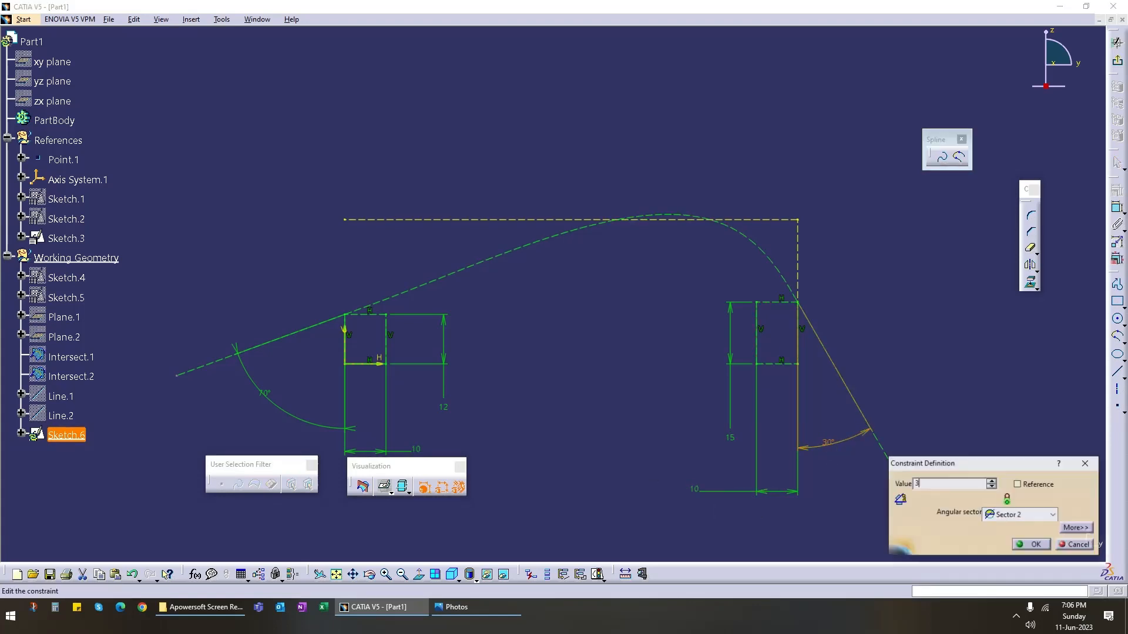
type("35")
key("Return")
double_click(837, 446)
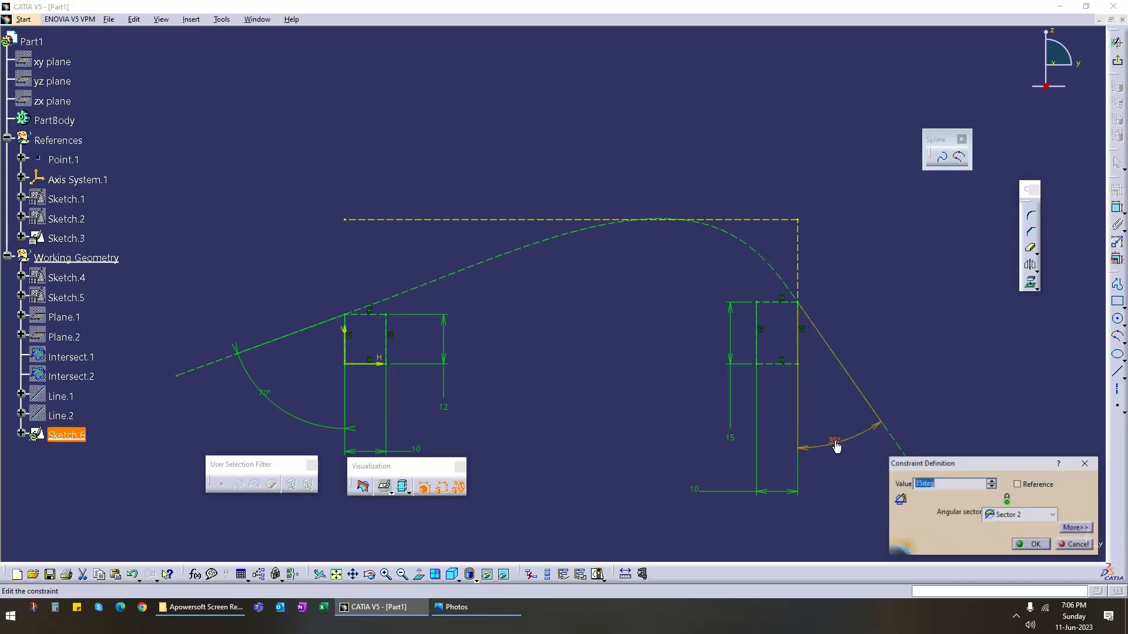
type("32")
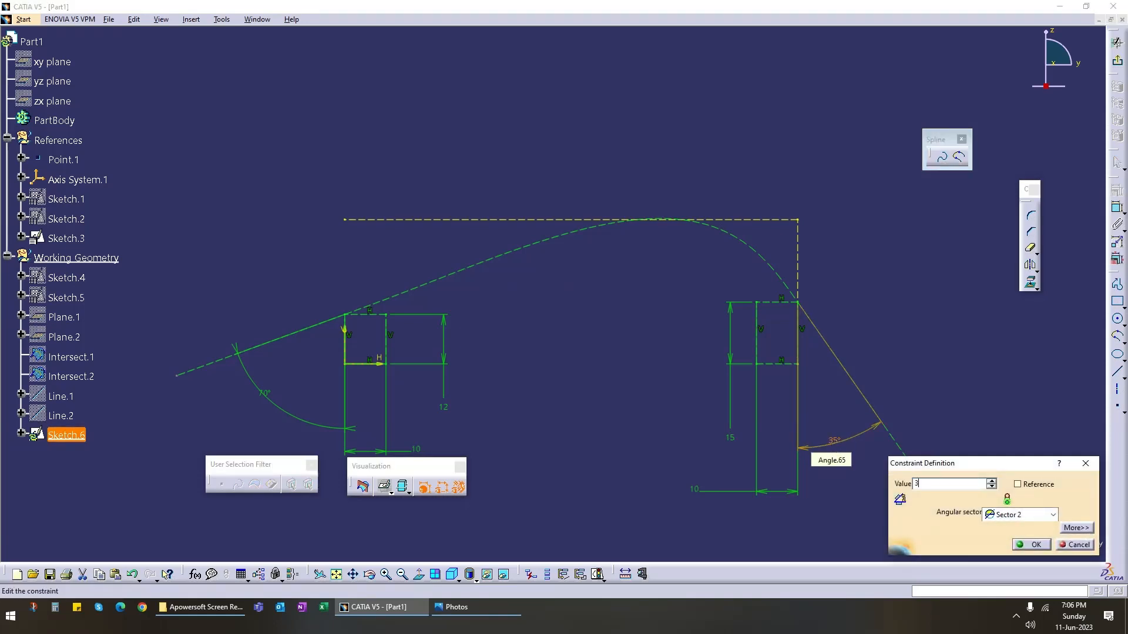
key("Return")
Step: Set the angle between the far rectangle's sloping line and the vertical projected line to 36 degrees
double_click(832, 446)
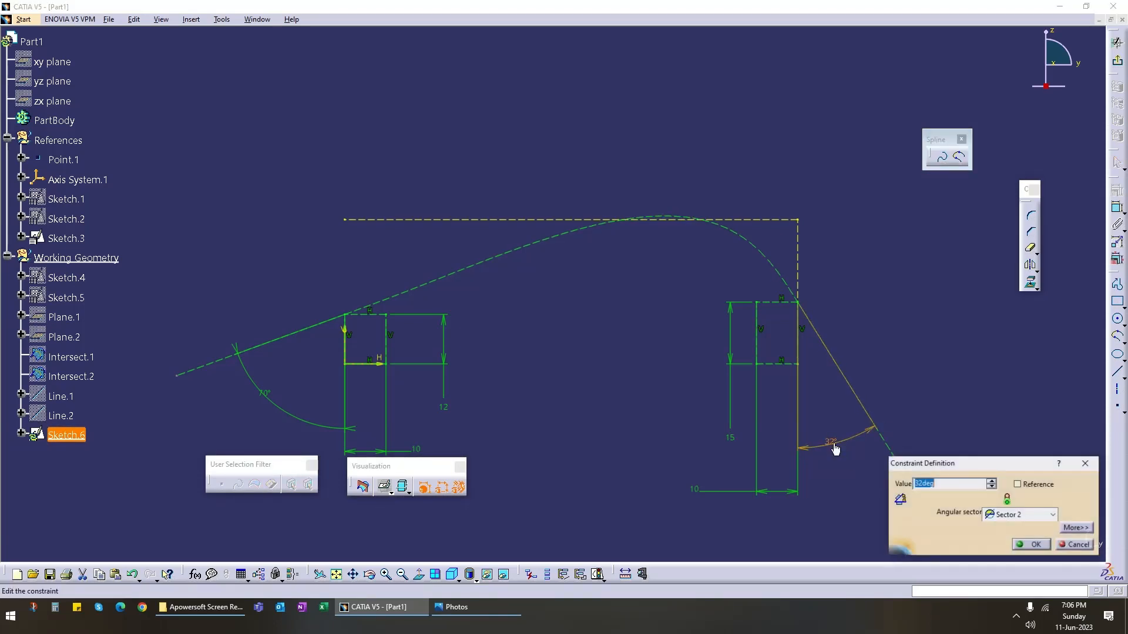
type("36")
key("Return")
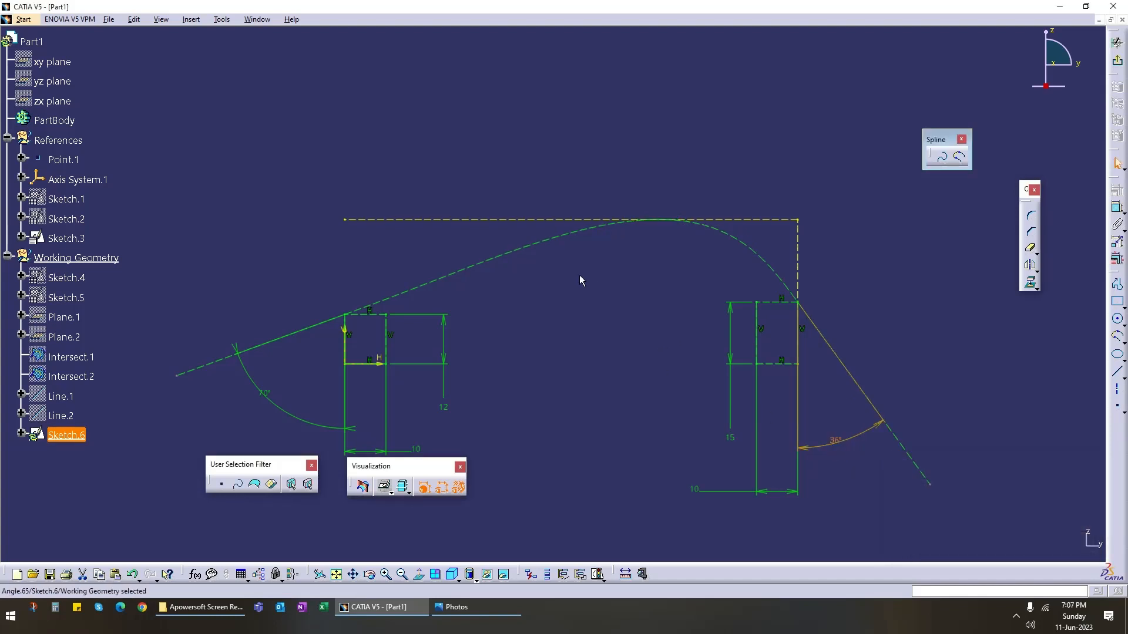
mouse_move(650, 223)
middle_mouse_down()
mouse_move(650, 277)
mouse_move(617, 262)
mouse_move(607, 292)
mouse_move(552, 329)
mouse_move(533, 305)
middle_mouse_up()
mouse_move(543, 382)
middle_mouse_down()
mouse_move(569, 367)
mouse_move(561, 344)
middle_mouse_up()
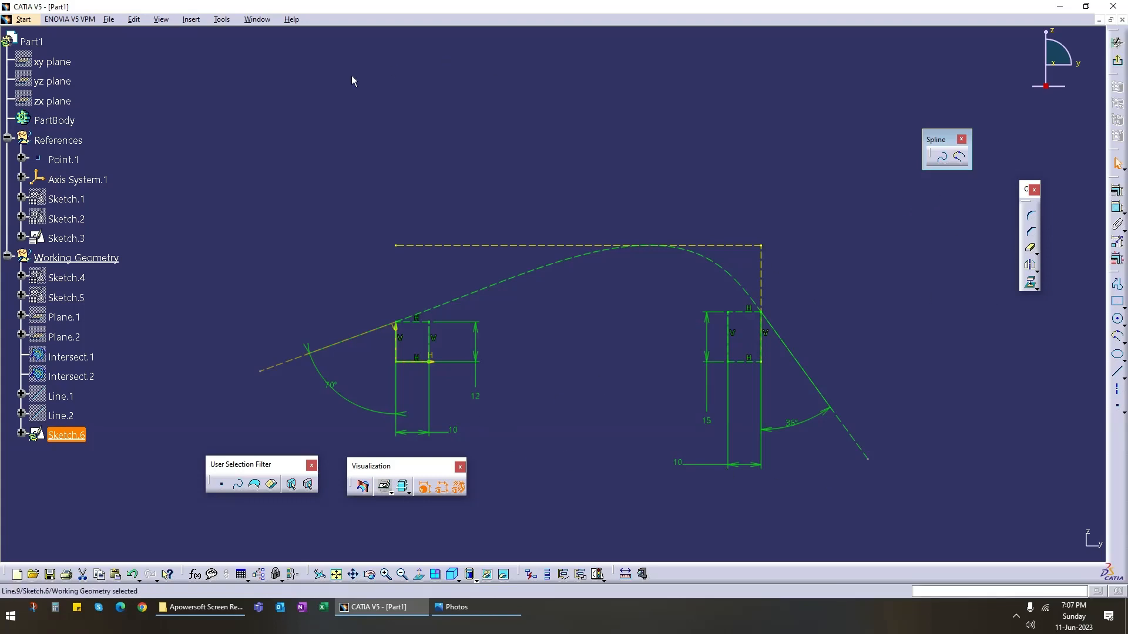
Step: Restore the contents and positions of all toolbars through the toolbar customization settings
right_click(826, 569)
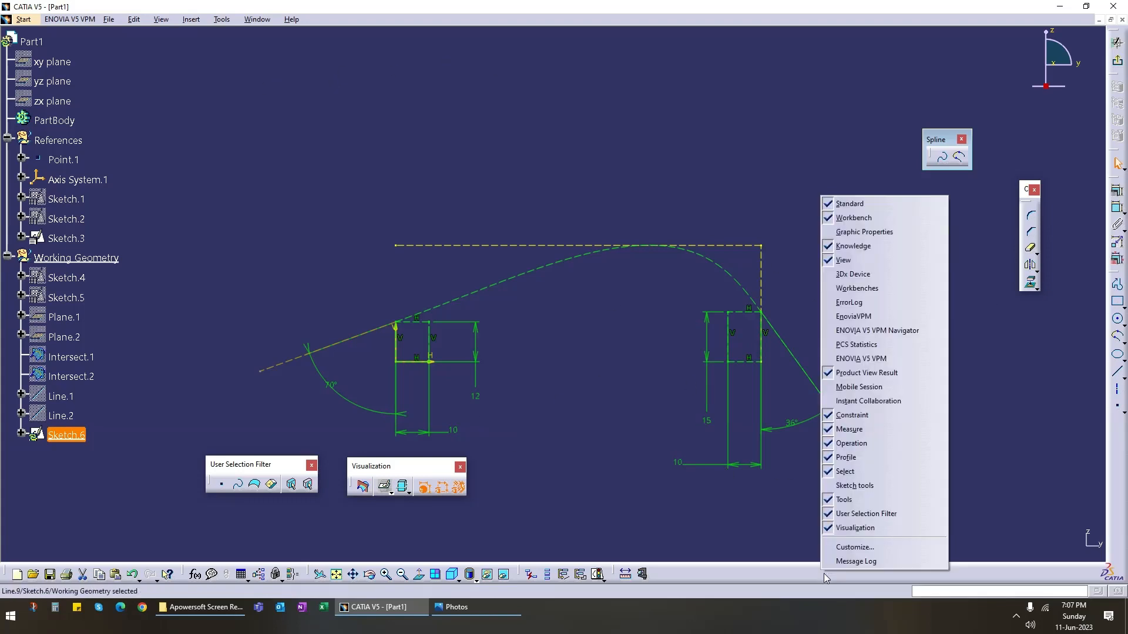
left_click(835, 546)
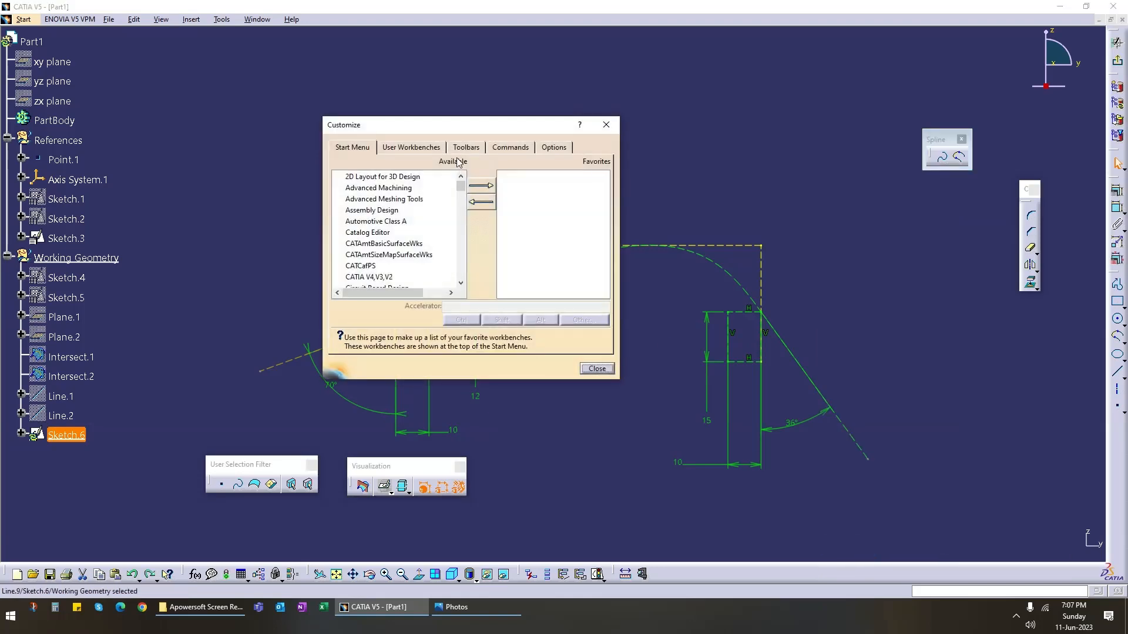
left_click(465, 147)
left_click(573, 234)
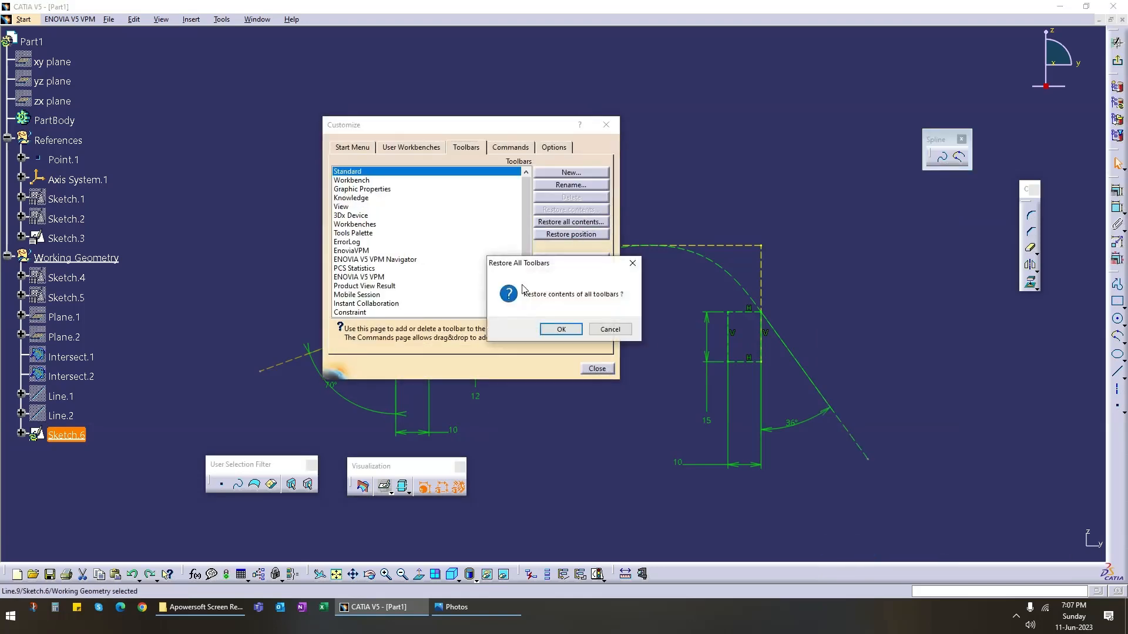
left_click(561, 330)
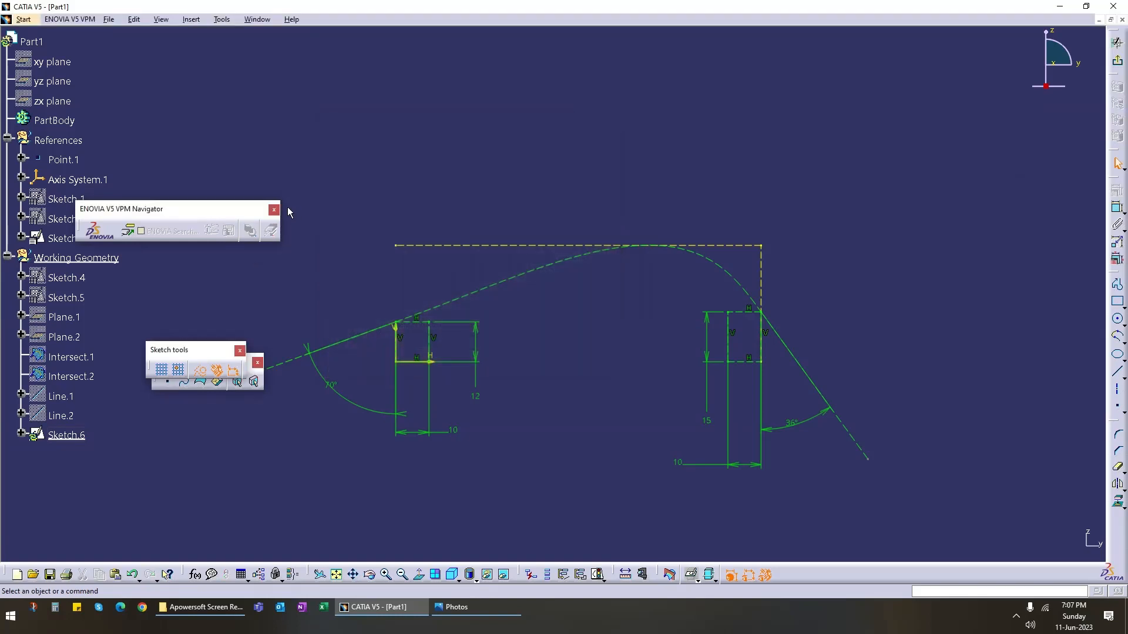
Step: Close the ENOVIA V5 VPM Navigator toolbar and move the Sketch tools and User Selection Filter toolbars clear of the profile
left_click(285, 209)
left_click_drag(188, 346, 296, 96)
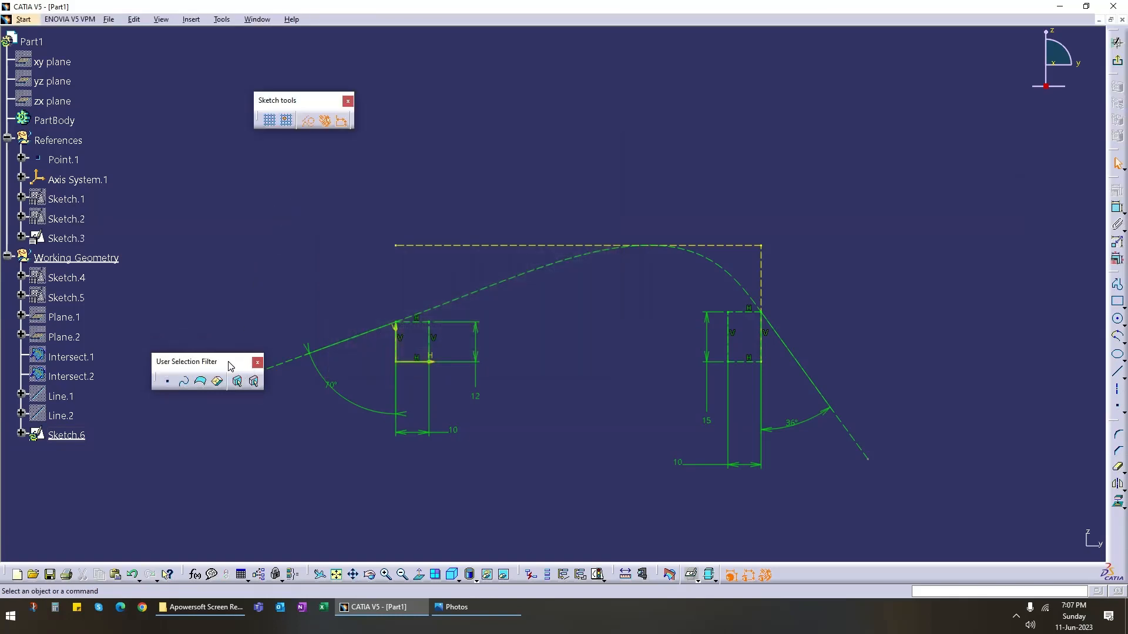
left_click_drag(222, 358, 211, 210)
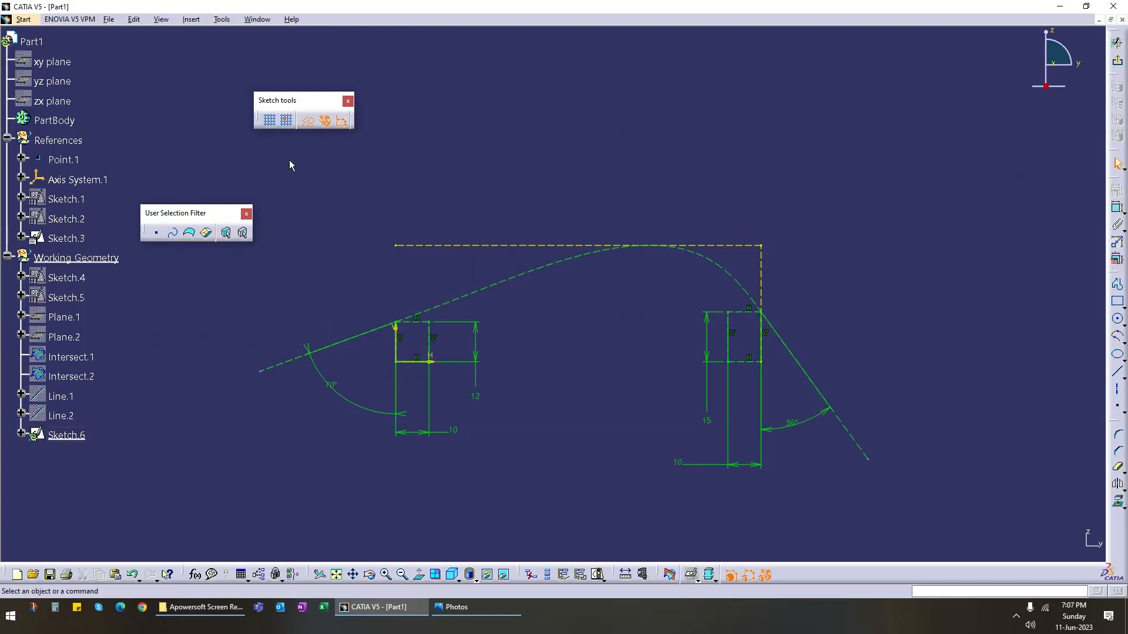
Step: Convert the two sloping guide lines from construction to standard elements and exit the sketch
left_click(309, 122)
left_click(286, 364)
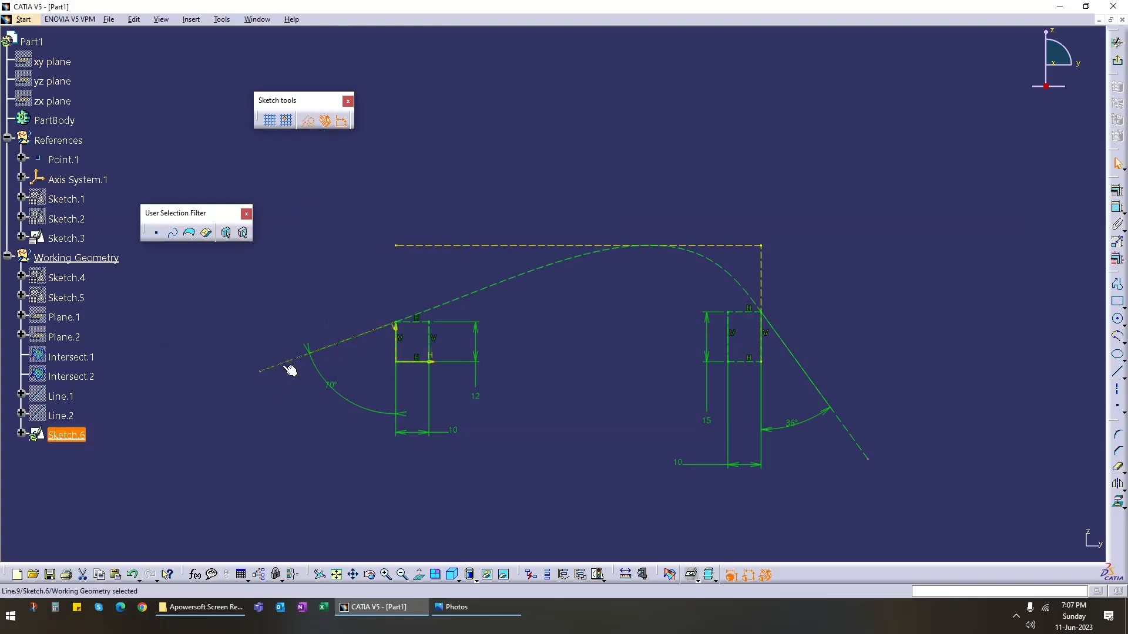
left_click(856, 440, "ctrl")
left_click(309, 121)
left_click(751, 157)
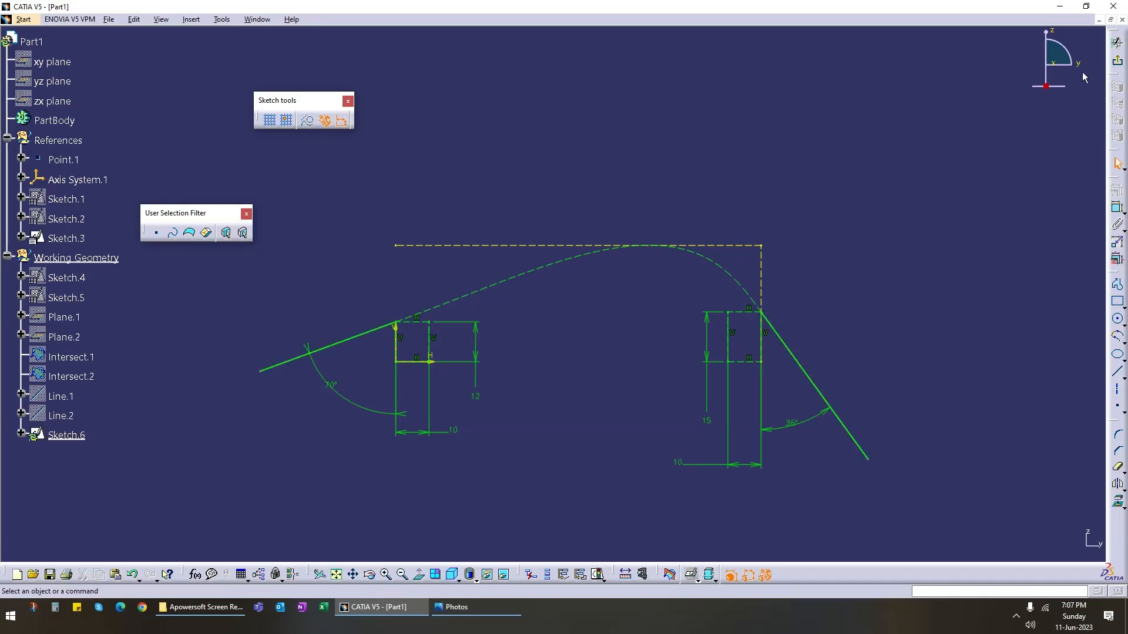
left_click(1117, 61)
left_click(830, 266)
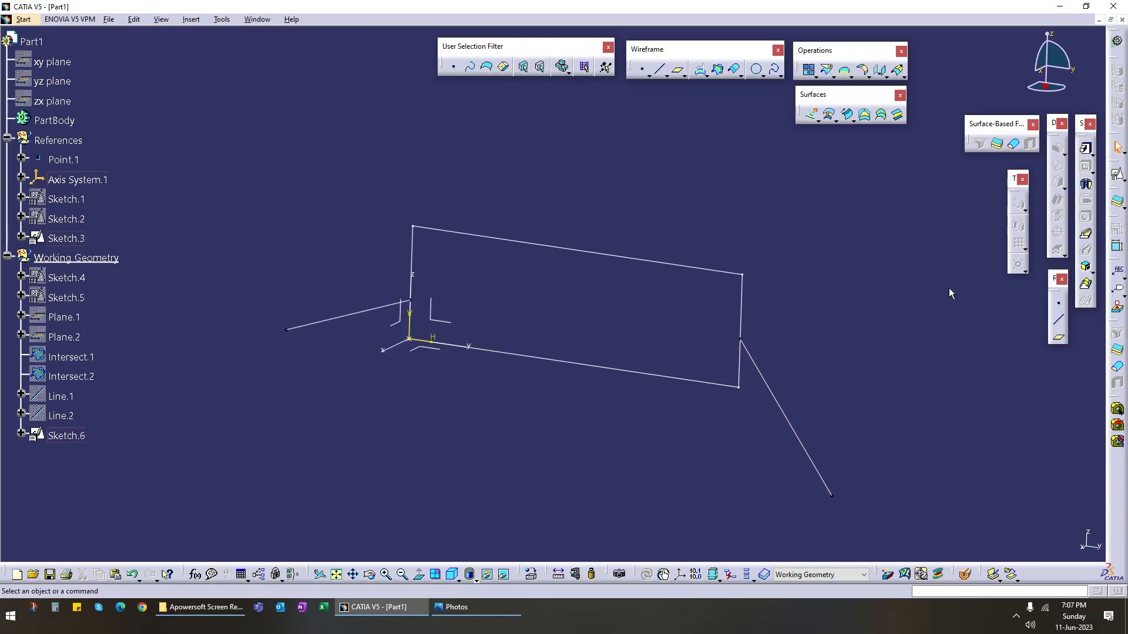
Step: Detach the CircleConic tools from the Wireframe toolbar as a separate floating toolbar
left_click(780, 75)
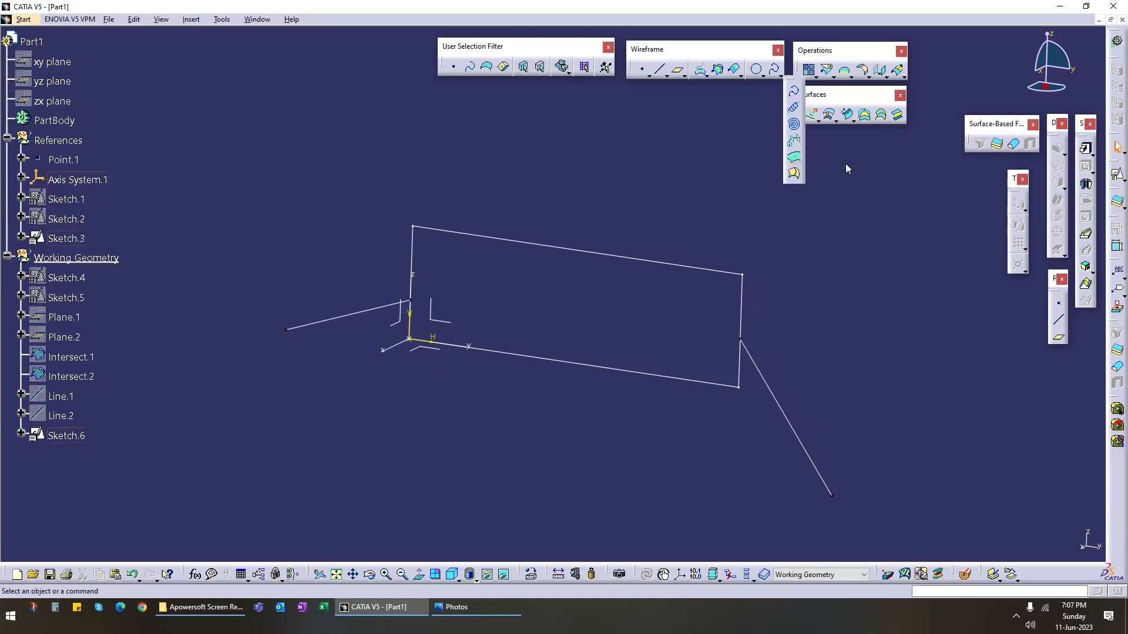
left_click(667, 76)
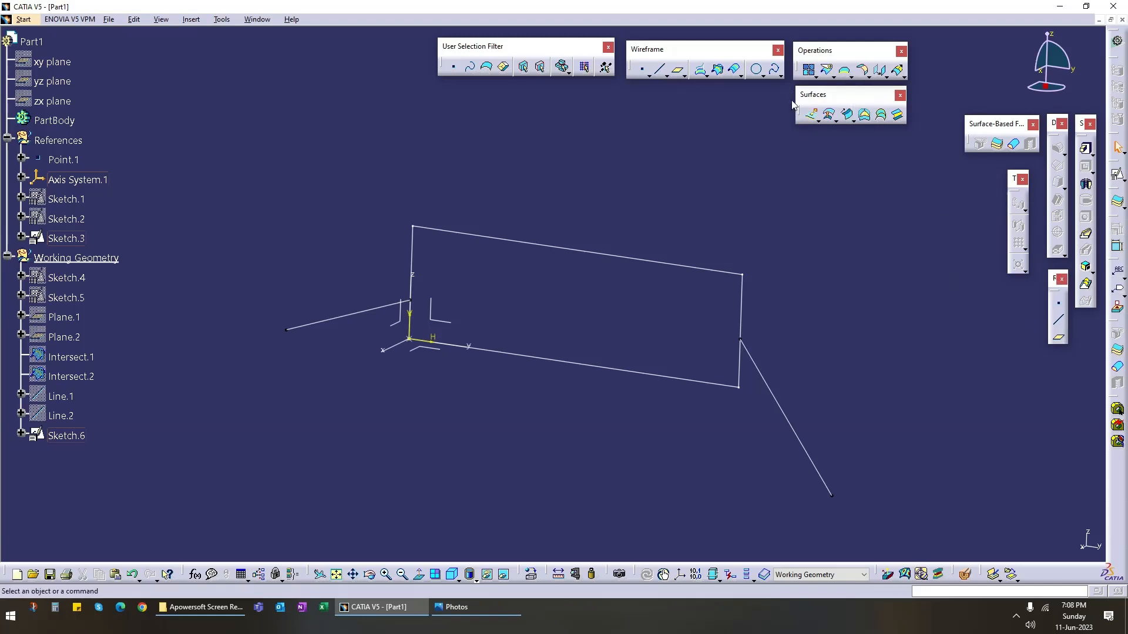
left_click(763, 76)
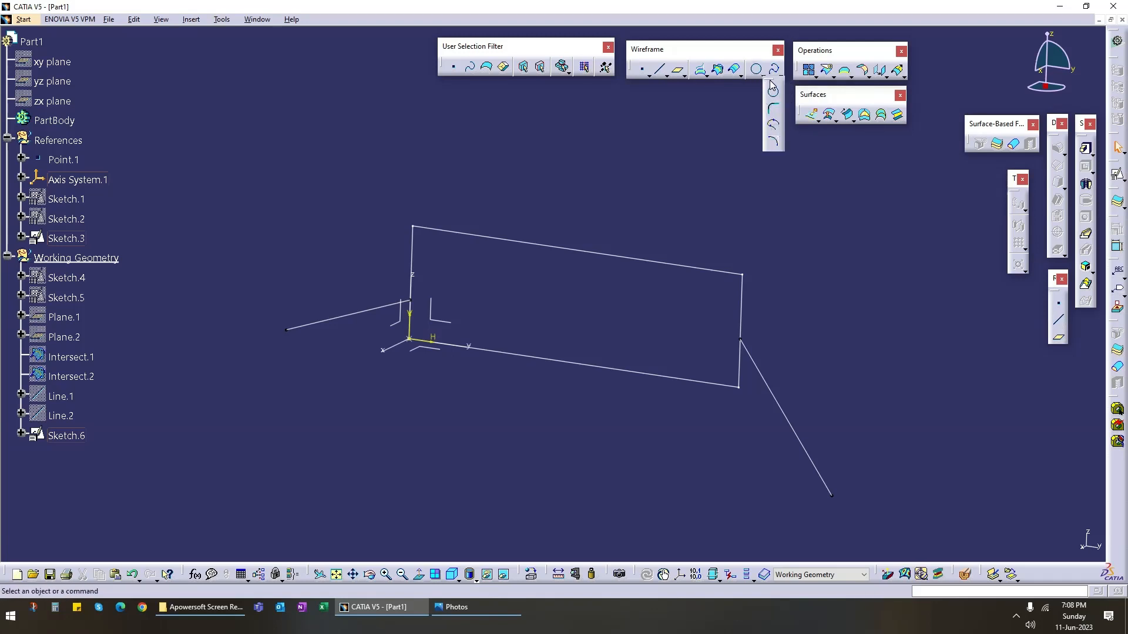
left_click_drag(773, 80, 733, 118)
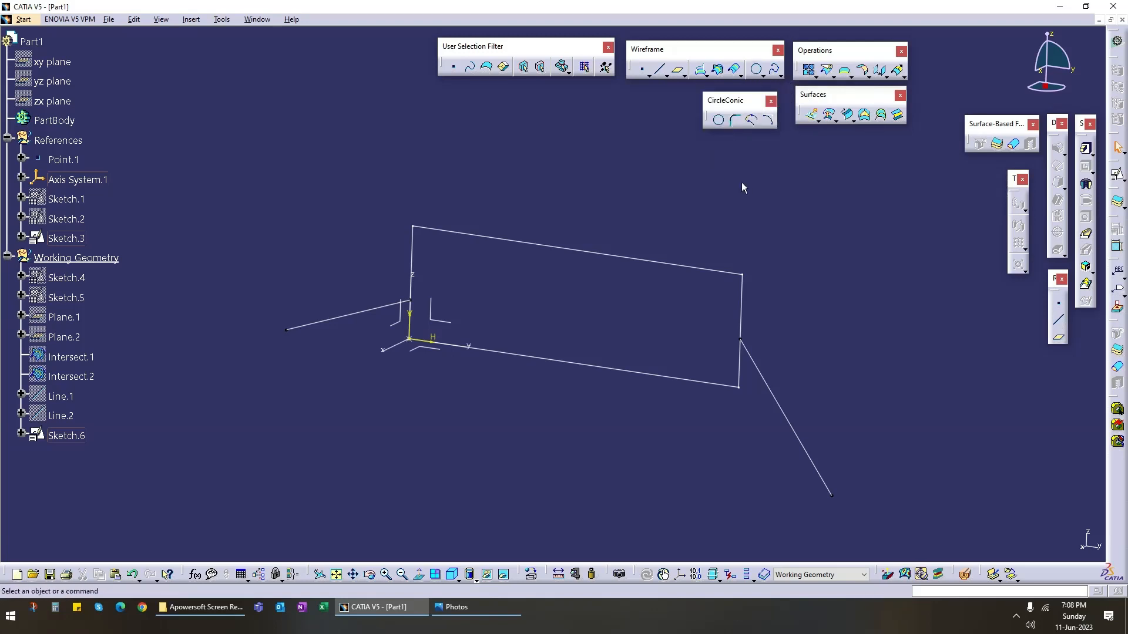
Step: Try a connect curve between the inner ends of Sketch.6's two sloping lines, with tangency continuity and tension 1 at both ends
left_click(753, 120)
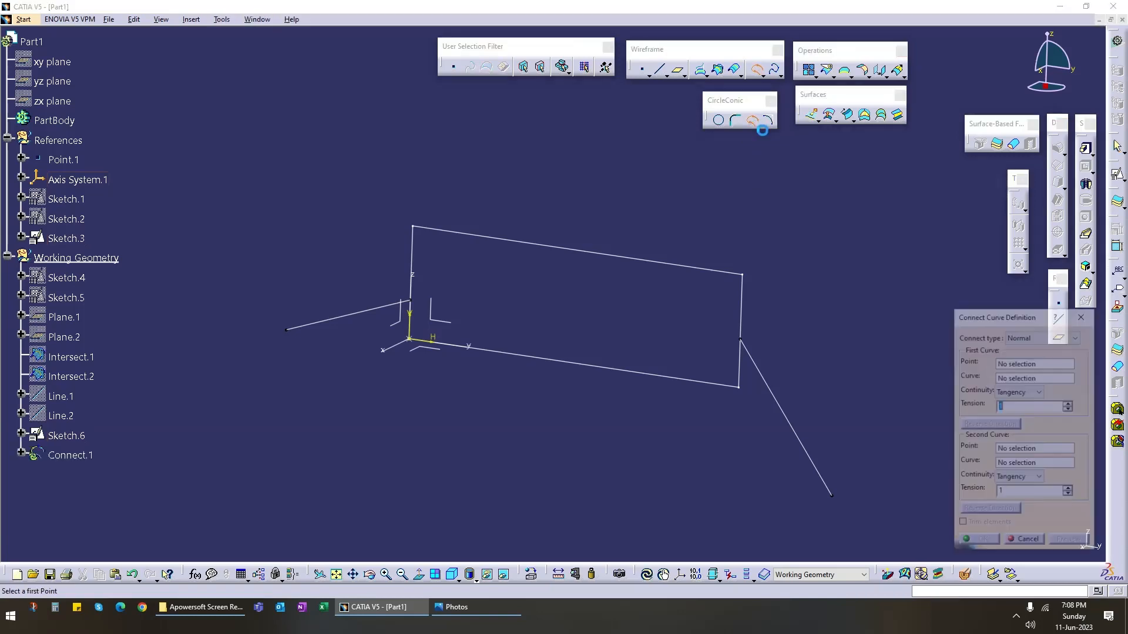
left_click(1014, 365)
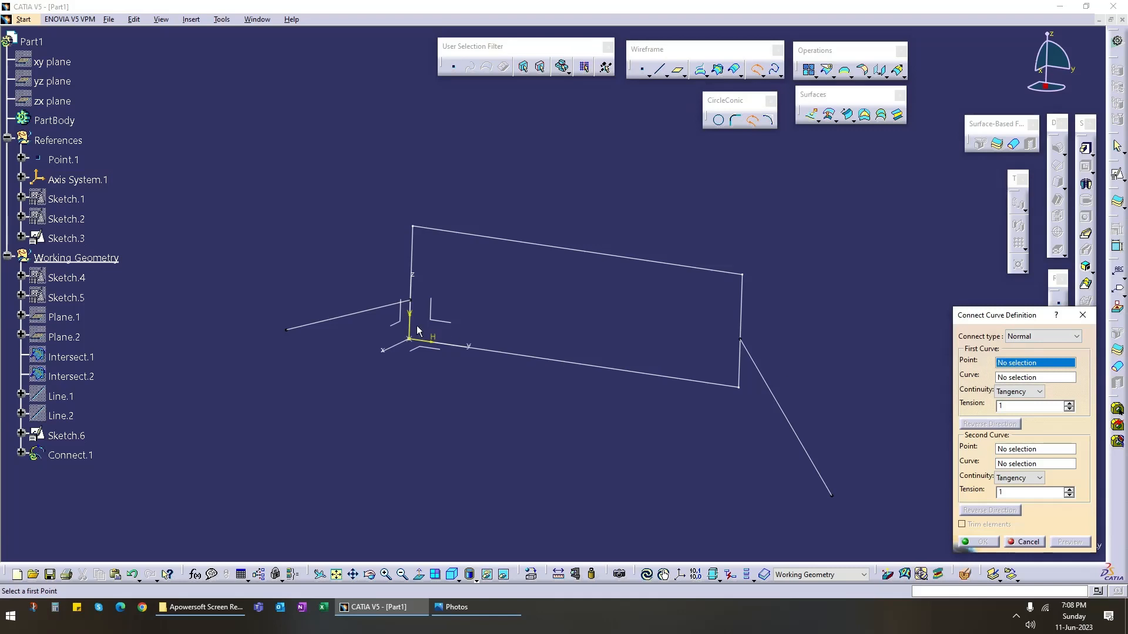
left_click(411, 302)
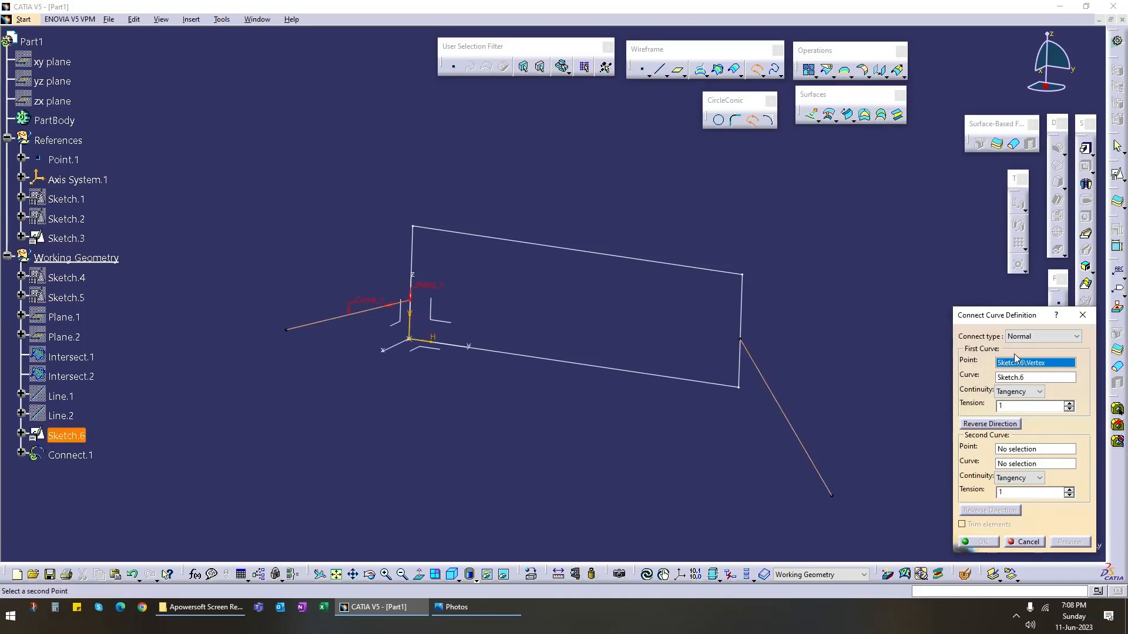
left_click(1021, 379)
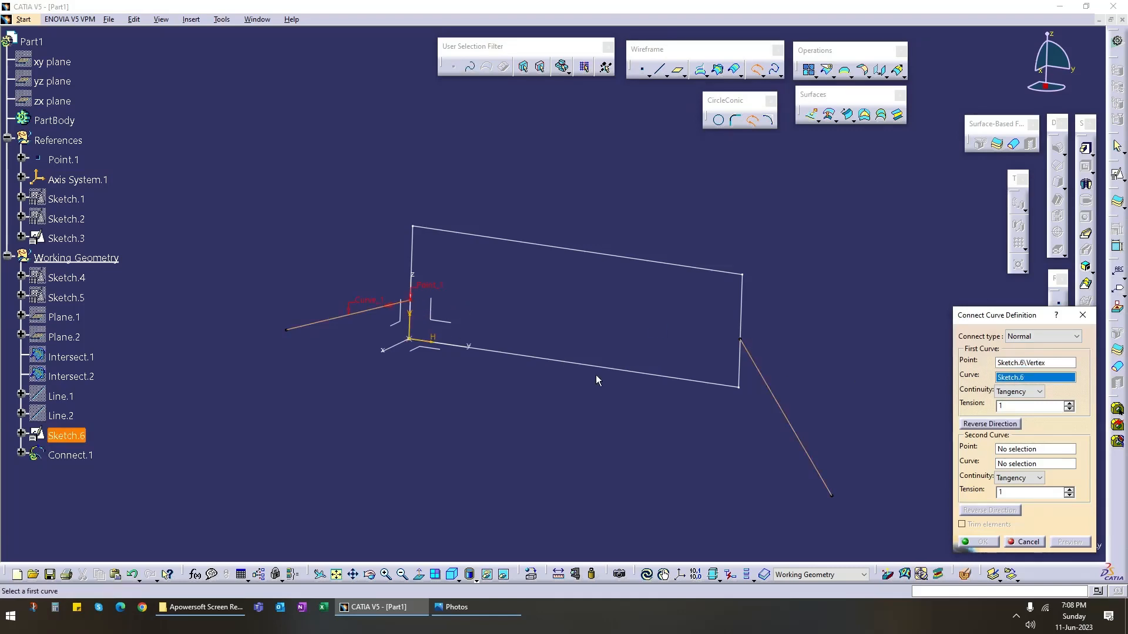
left_click(332, 322)
left_click(1021, 452)
left_click(742, 341)
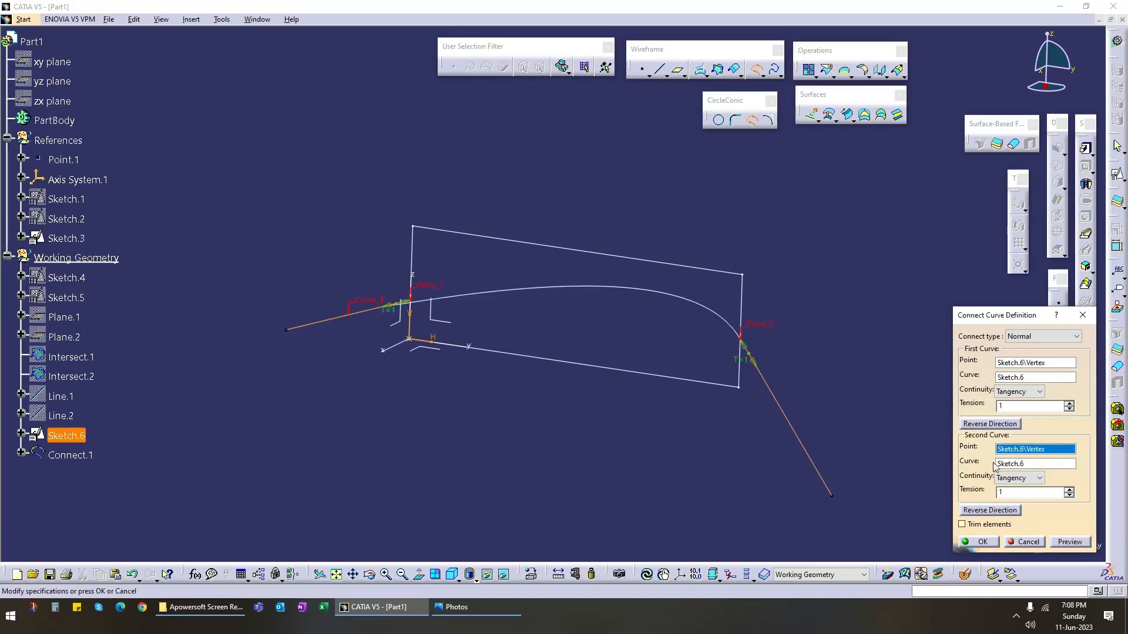
left_click(1010, 464)
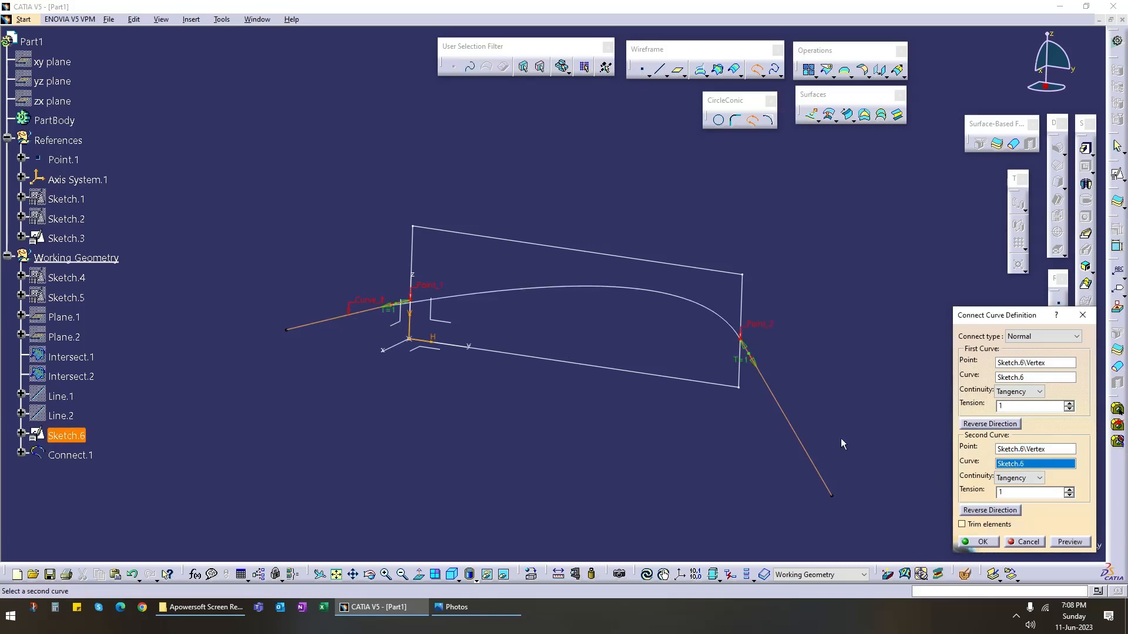
left_click(787, 411)
mouse_move(724, 436)
middle_mouse_down()
mouse_move(468, 411)
mouse_move(574, 292)
mouse_move(558, 376)
mouse_move(517, 397)
mouse_move(508, 441)
mouse_move(817, 440)
middle_mouse_up()
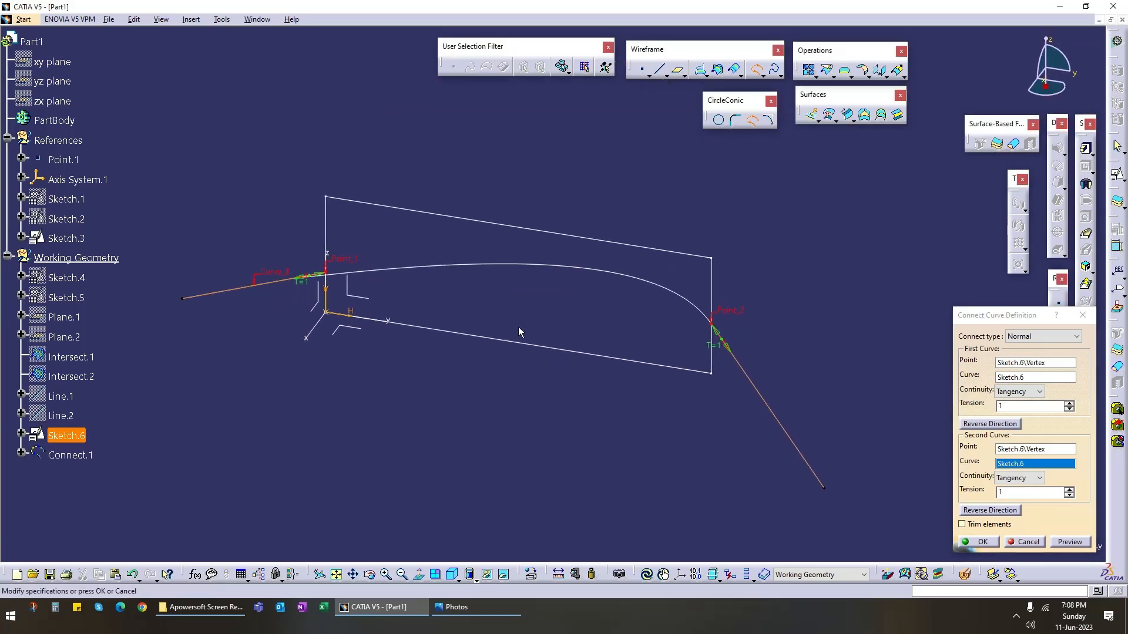
left_click(1028, 542)
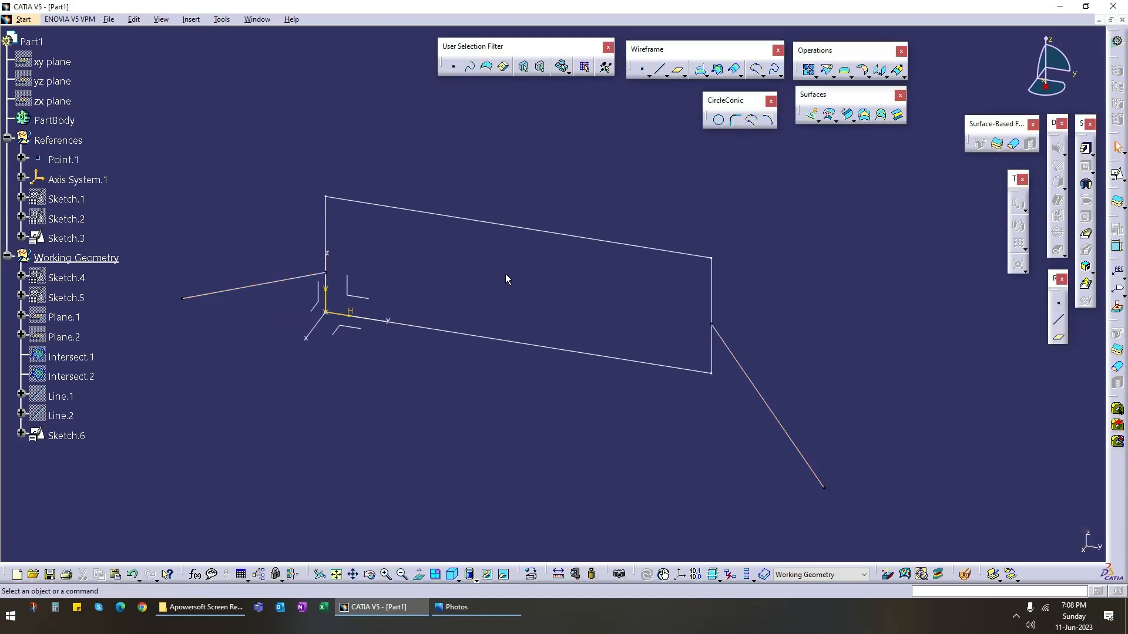
left_click(751, 121)
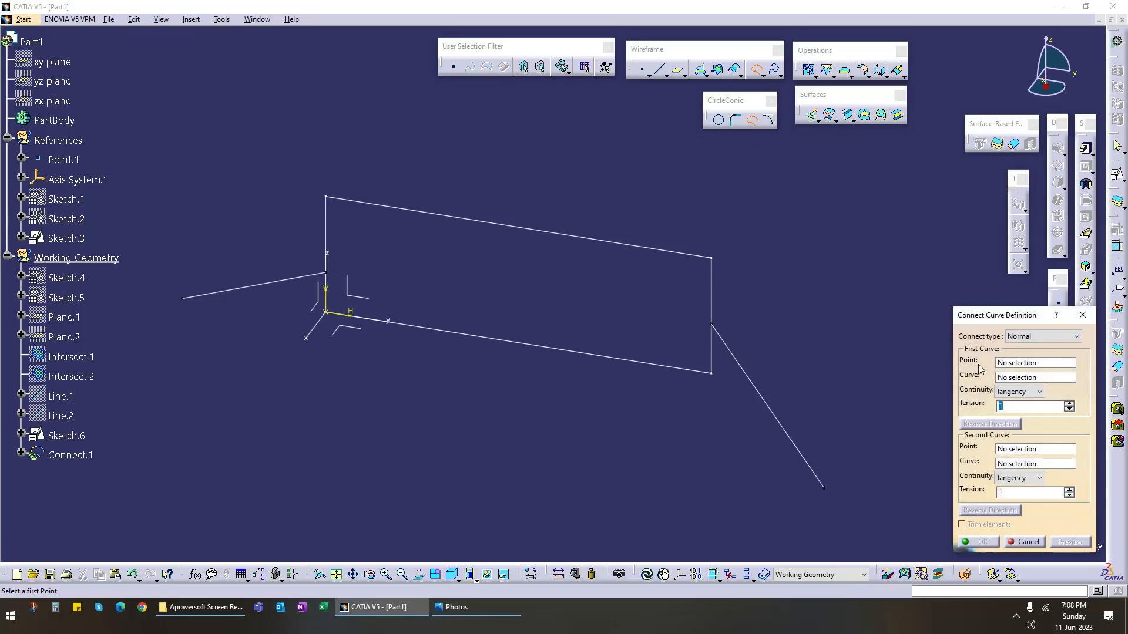
left_click(1038, 548)
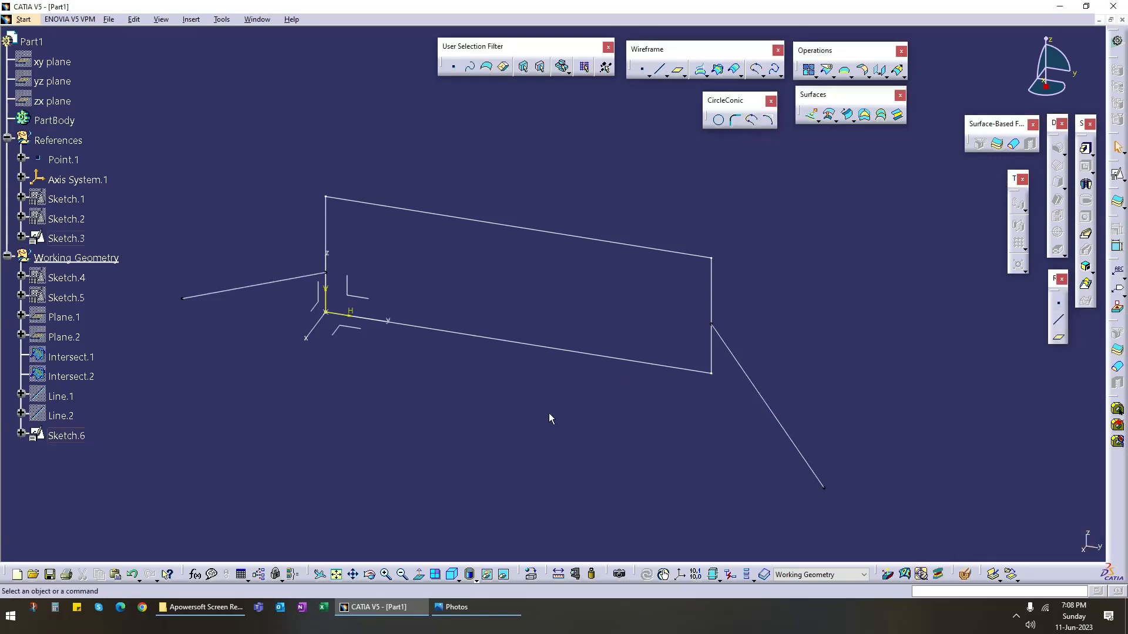
Step: Copy Sketch.6 and paste the duplicate into the Working Geometry set
right_click(78, 442)
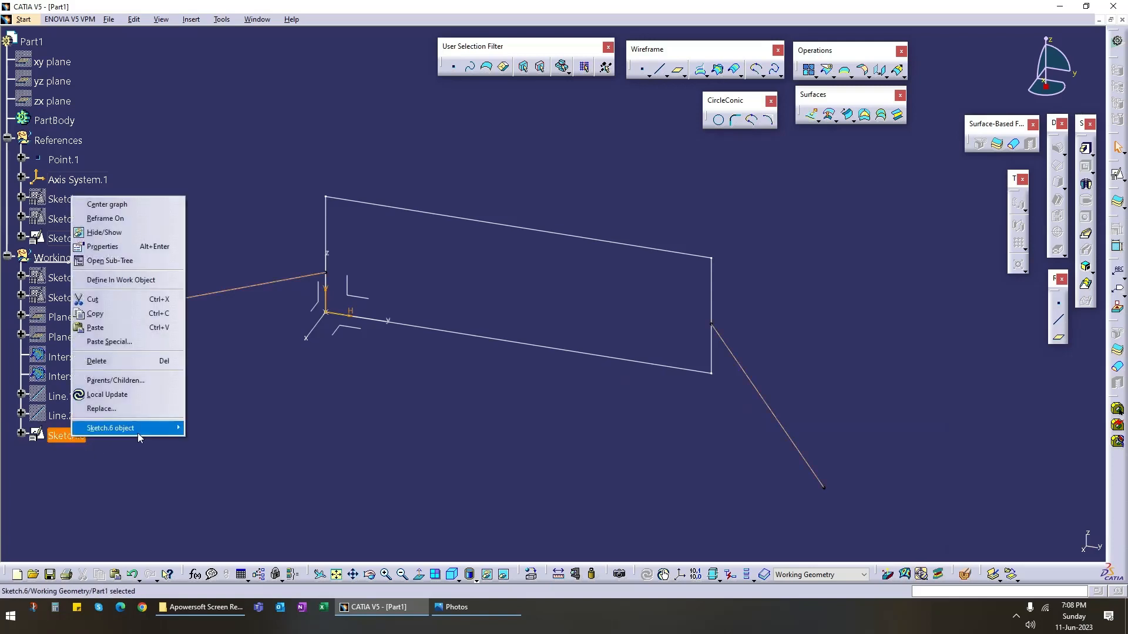
left_click(111, 320)
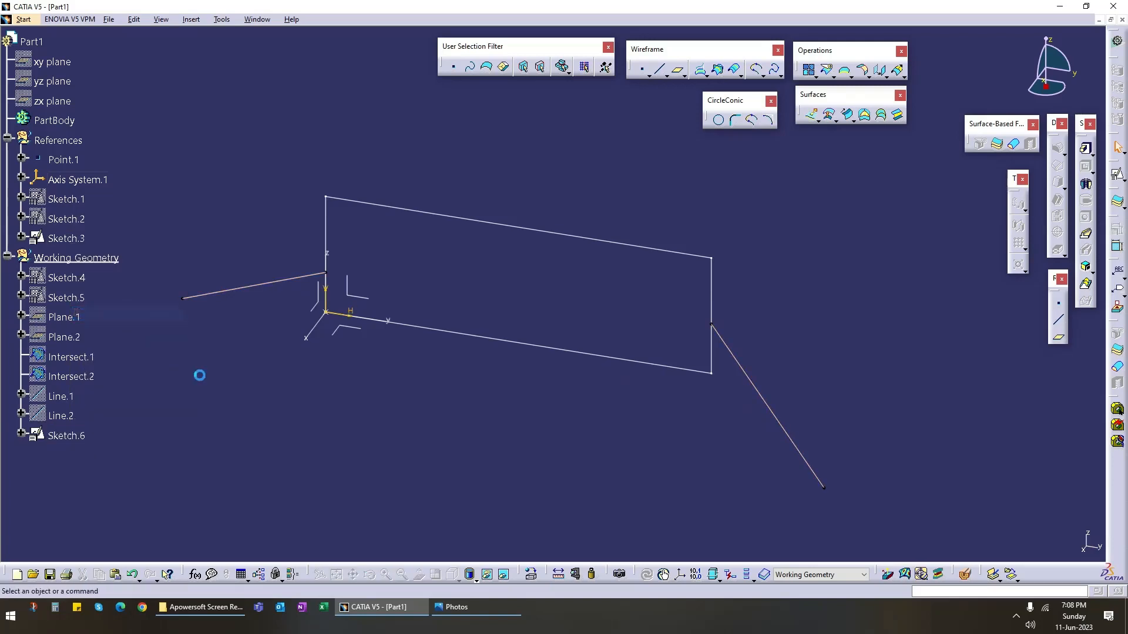
right_click(92, 259)
left_click(121, 388)
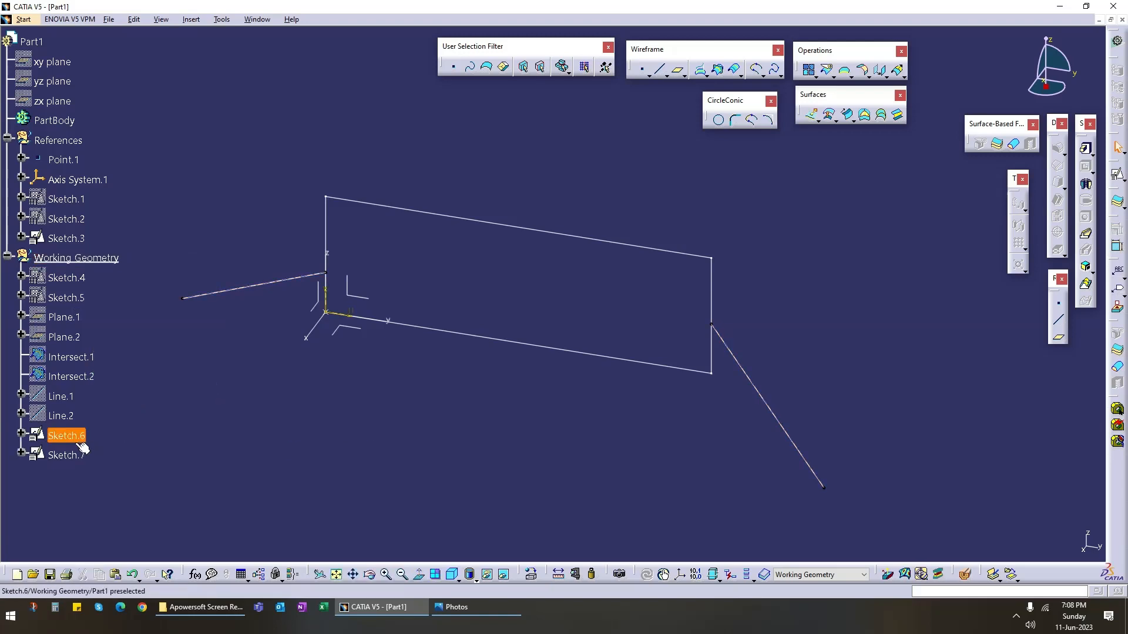
Step: Hide Sketch.7, convert Sketch.6's 36° sloping line to a construction element, and exit the sketch
double_click(67, 455)
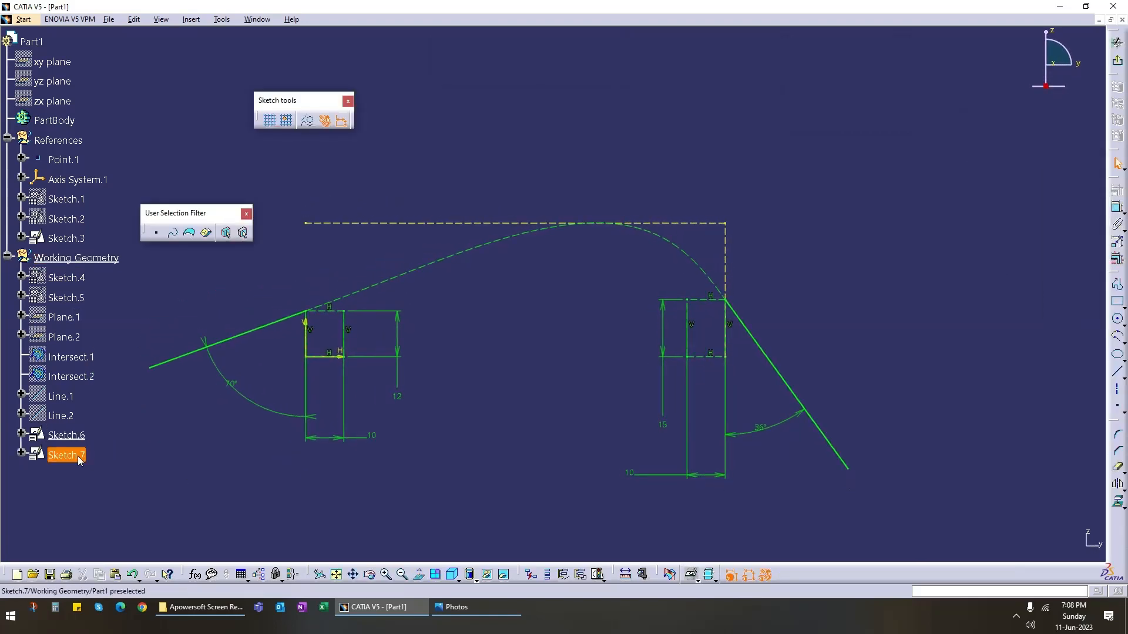
left_click(846, 450)
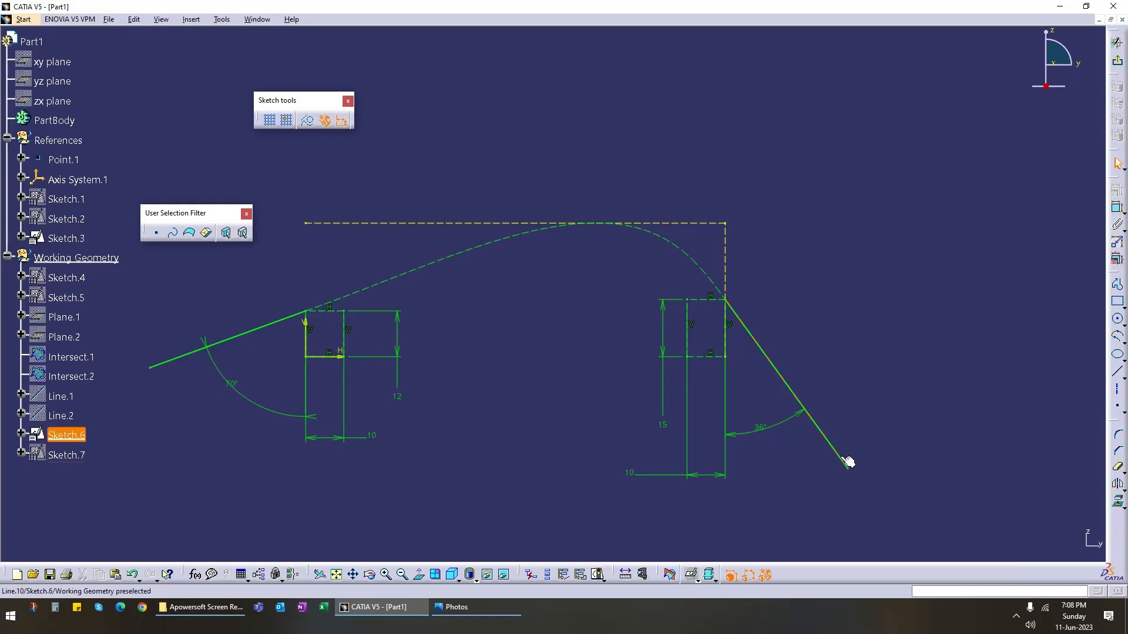
left_click(910, 131)
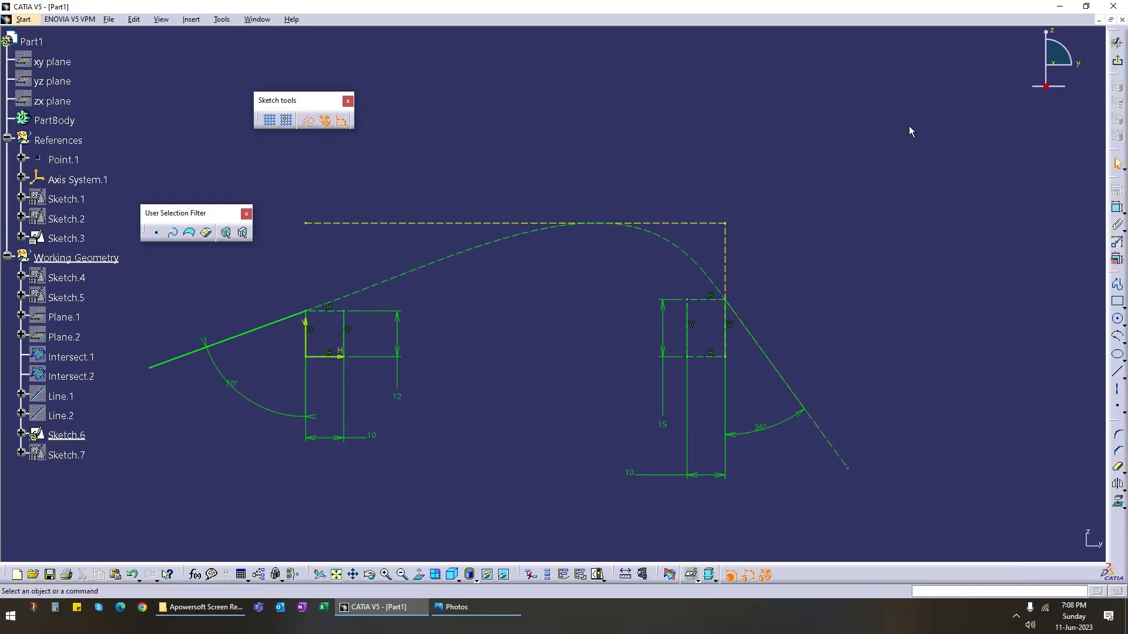
left_click(1115, 63)
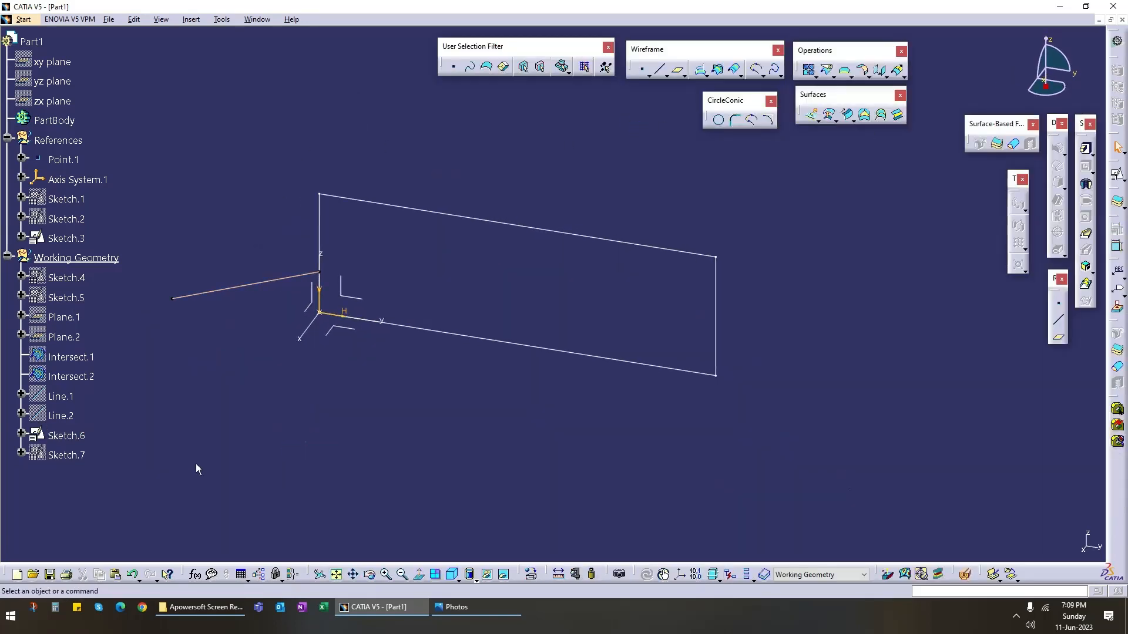
Step: Show Sketch.7 and temporarily hide Sketch.6, convert Sketch.7's 70° sloping line to a construction element, and exit the sketch with both sketches shown
right_click(65, 455)
left_click(94, 243)
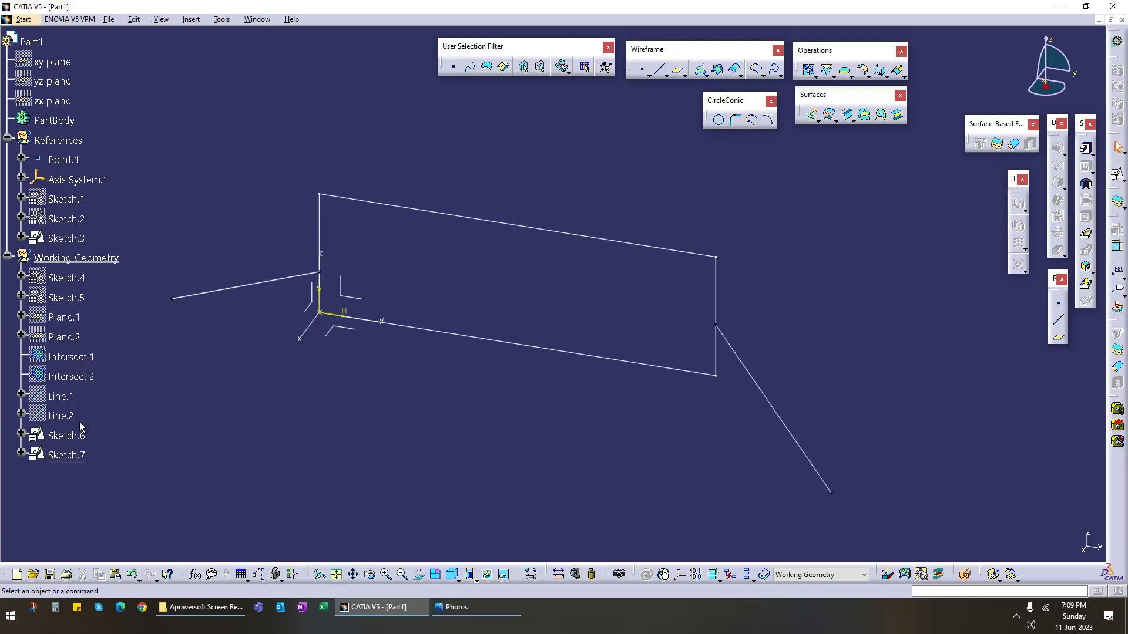
right_click(74, 435)
left_click(147, 231)
double_click(253, 288)
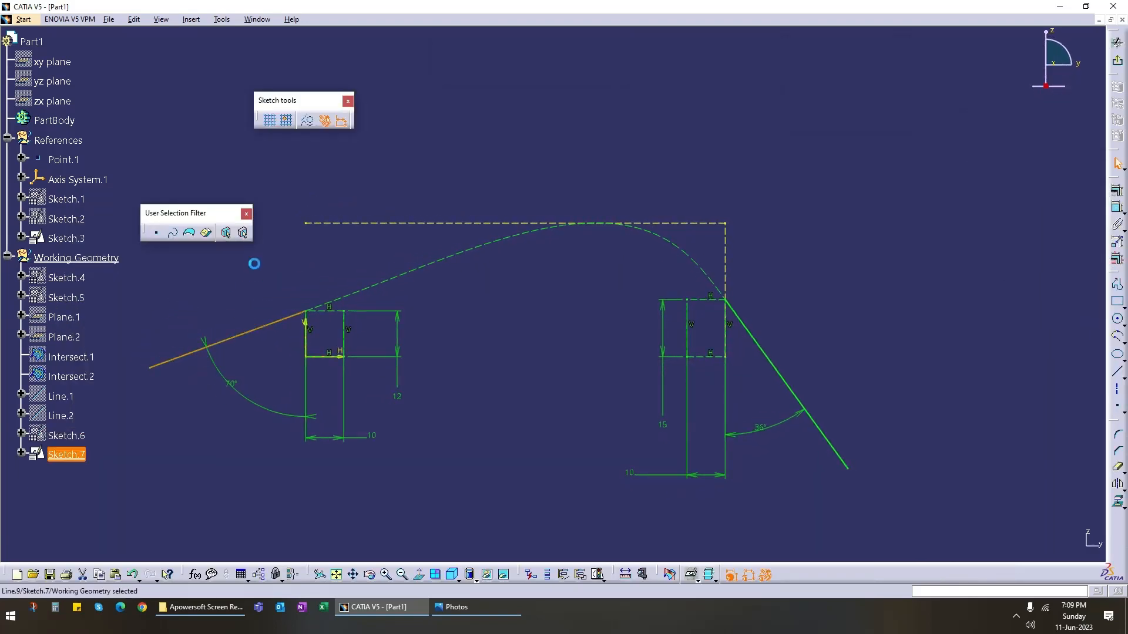
left_click(412, 141)
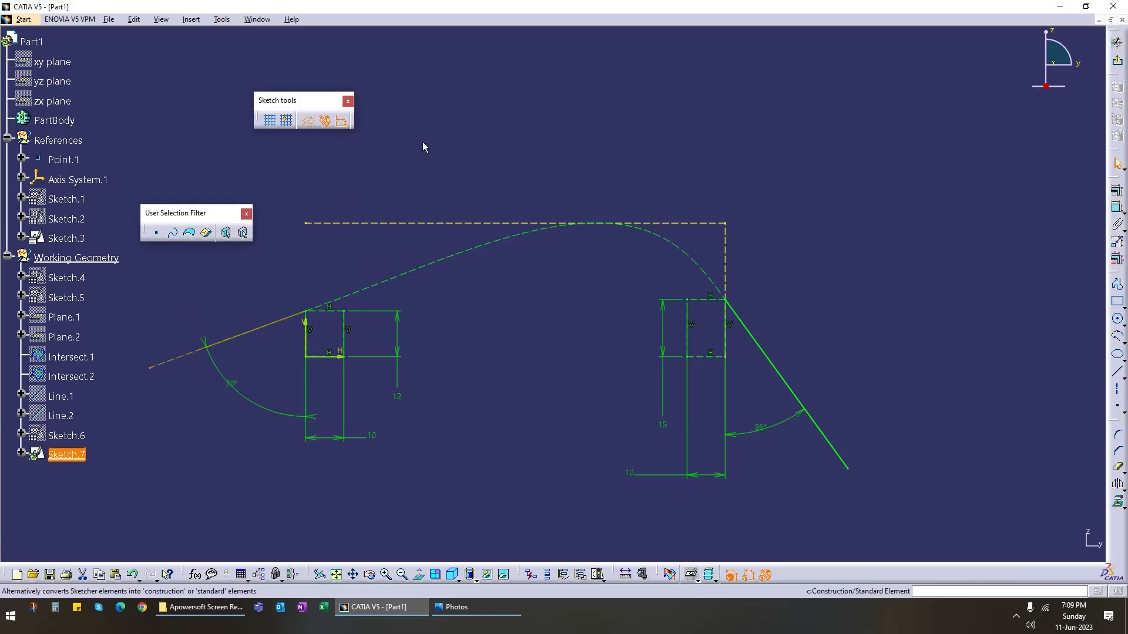
left_click(1117, 42)
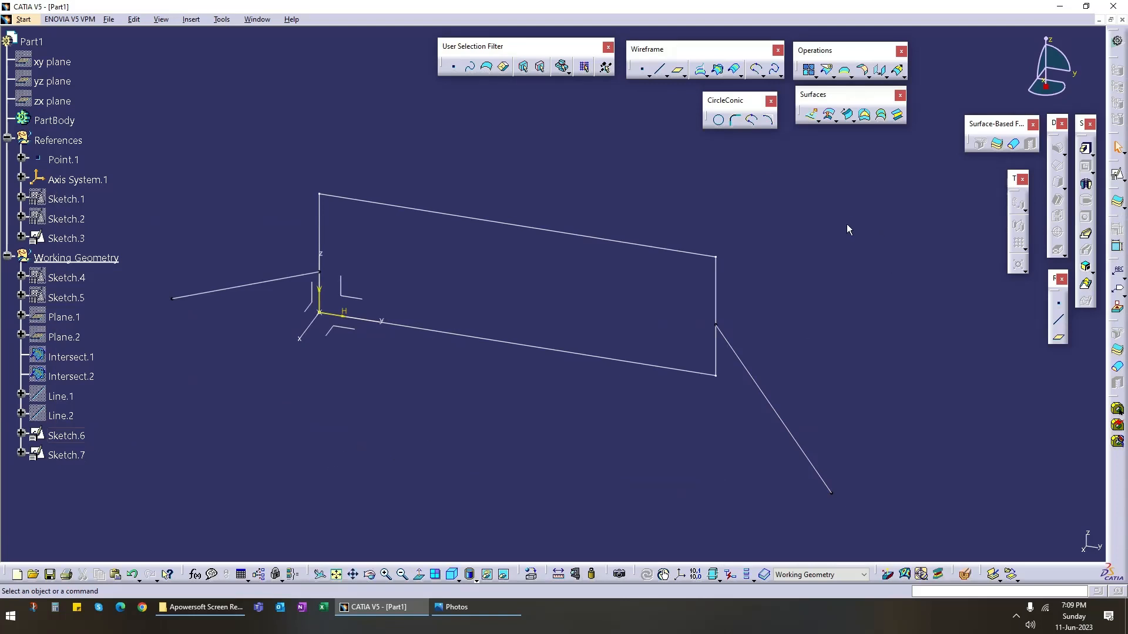
Step: Define a connect curve between the inner ends of the Sketch.6 and Sketch.7 lines, with curvature continuity and tension 1 at both ends
left_click(751, 119)
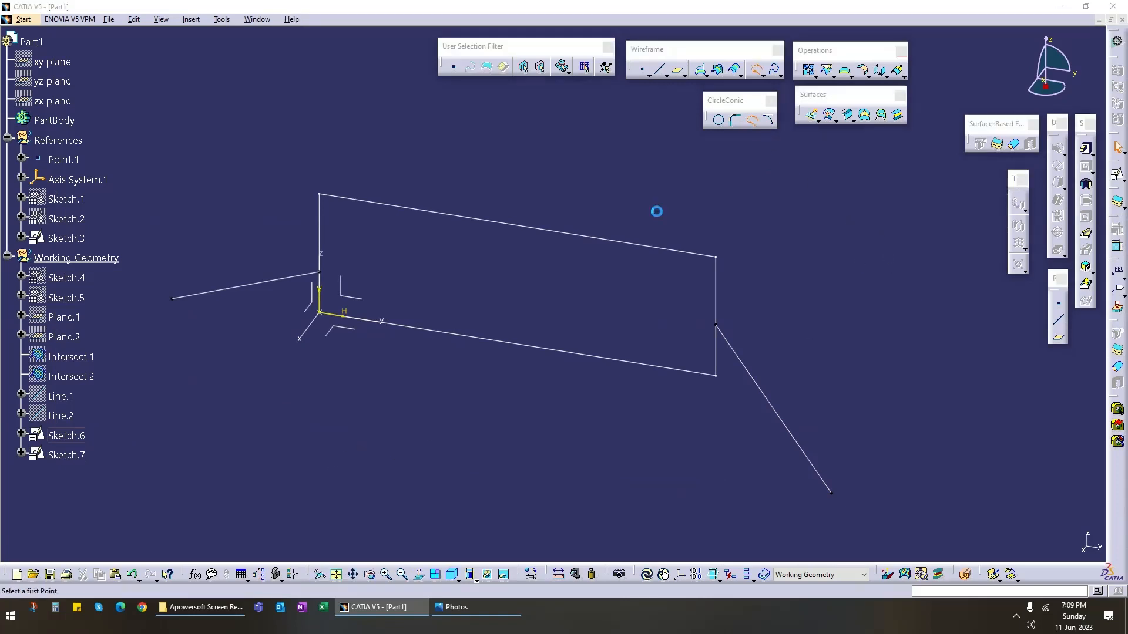
left_click(320, 272)
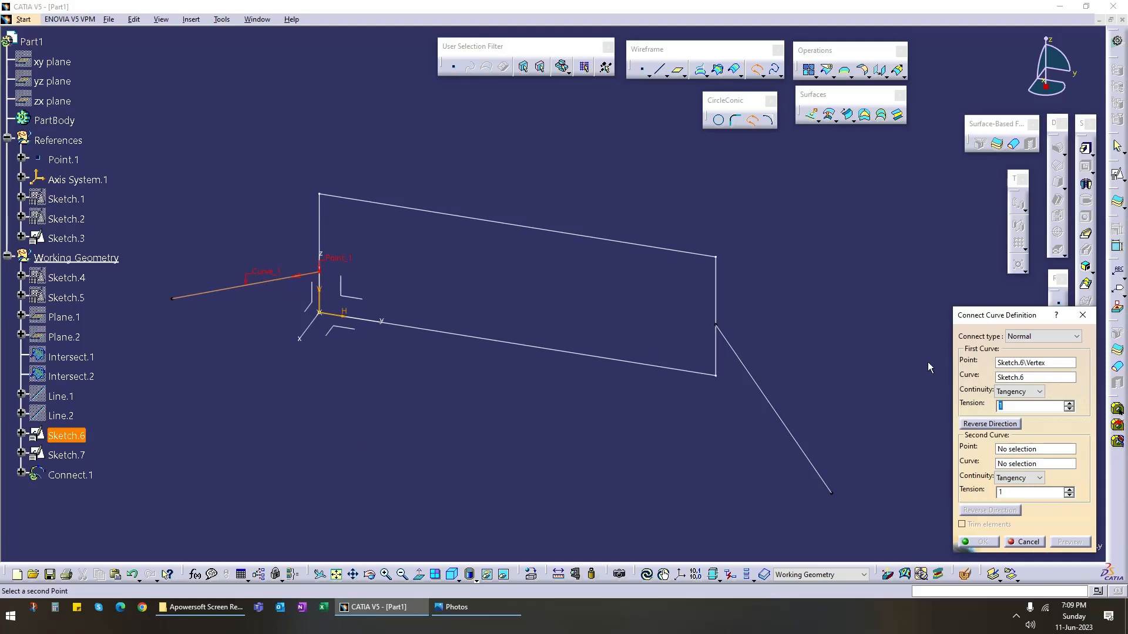
left_click(720, 328)
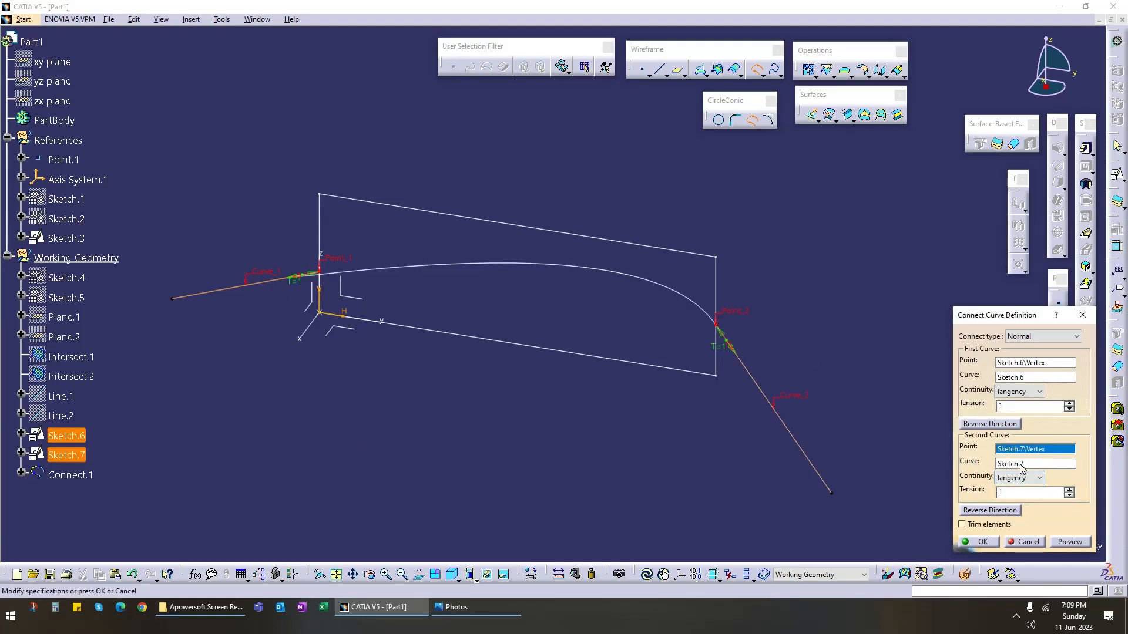
left_click(1025, 391)
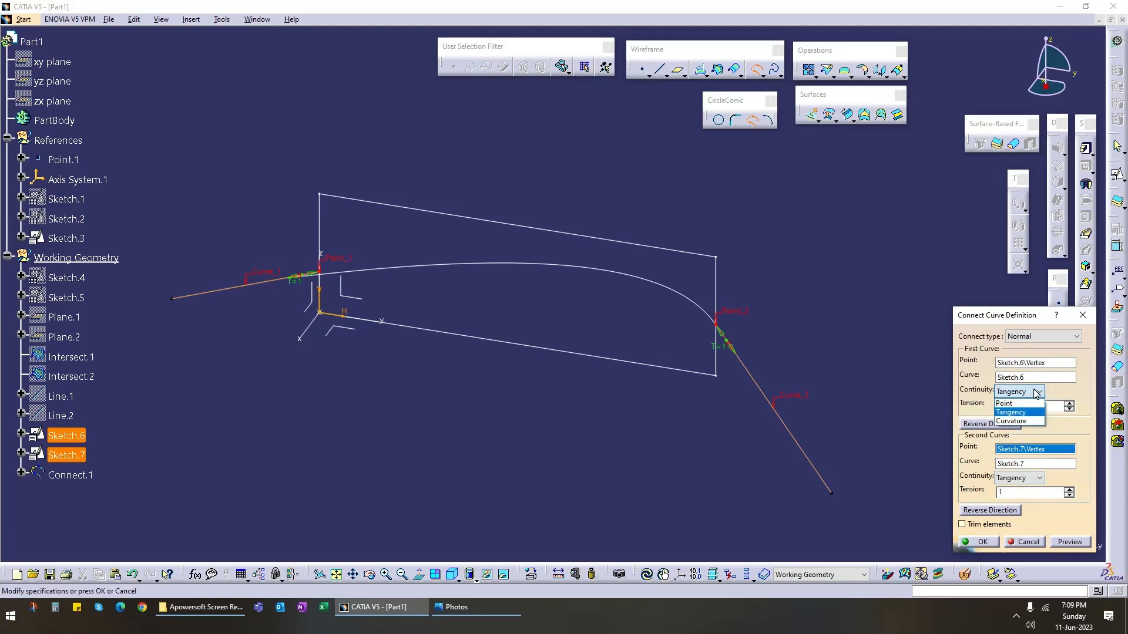
left_click(1012, 421)
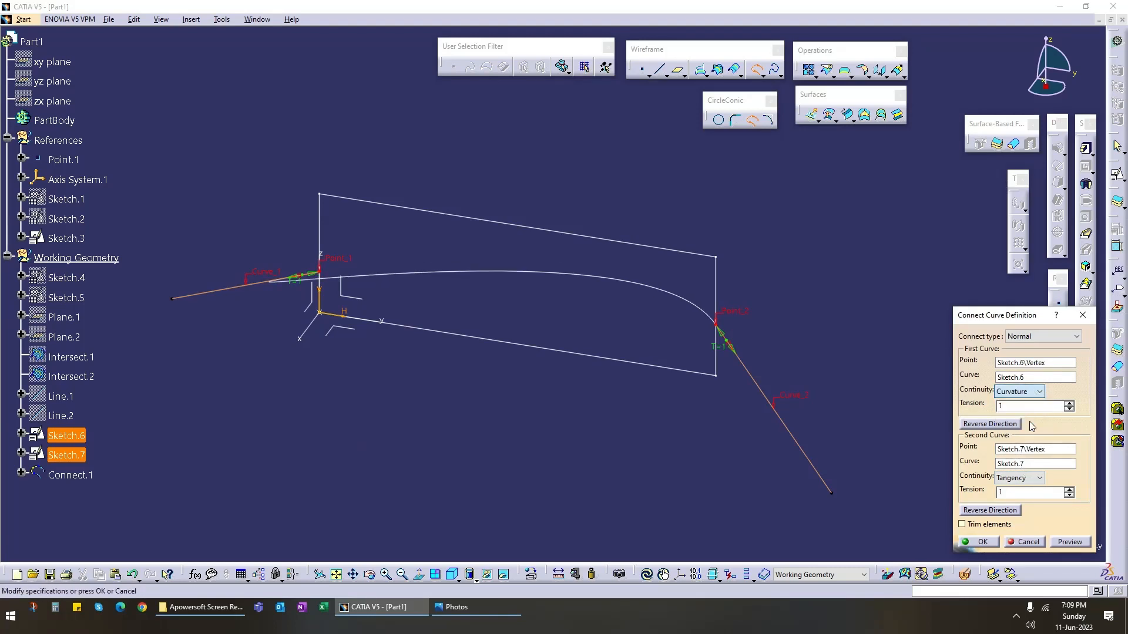
left_click(1038, 478)
left_click(1011, 508)
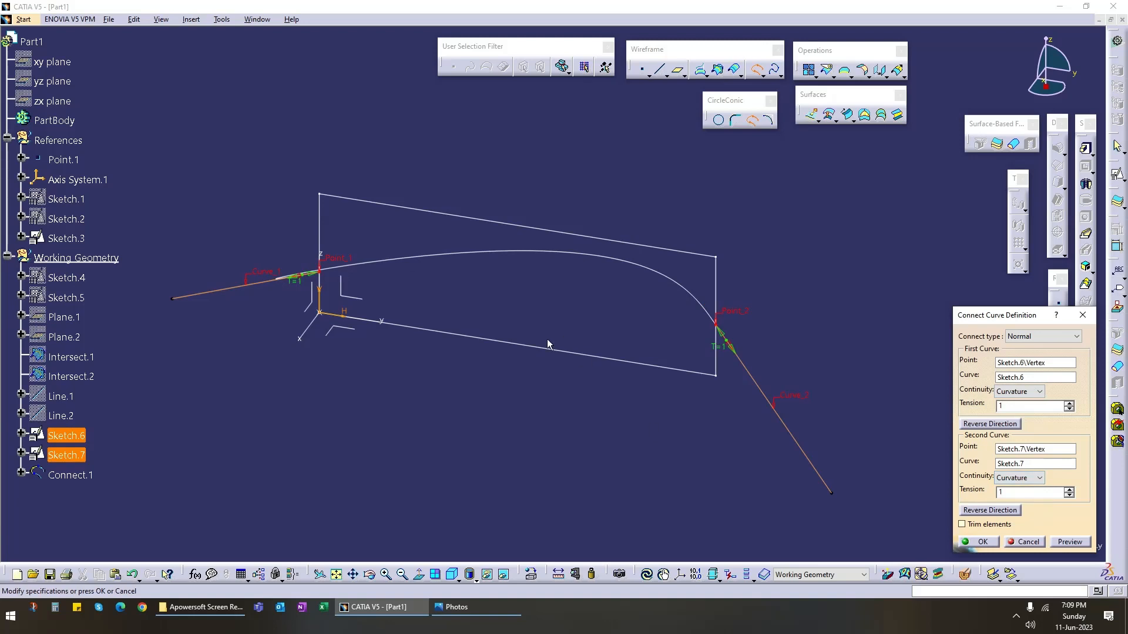
Step: Reverse the connect curve's direction at the Sketch.6 end and accept the curve
middle_click_drag(209, 295, 495, 309)
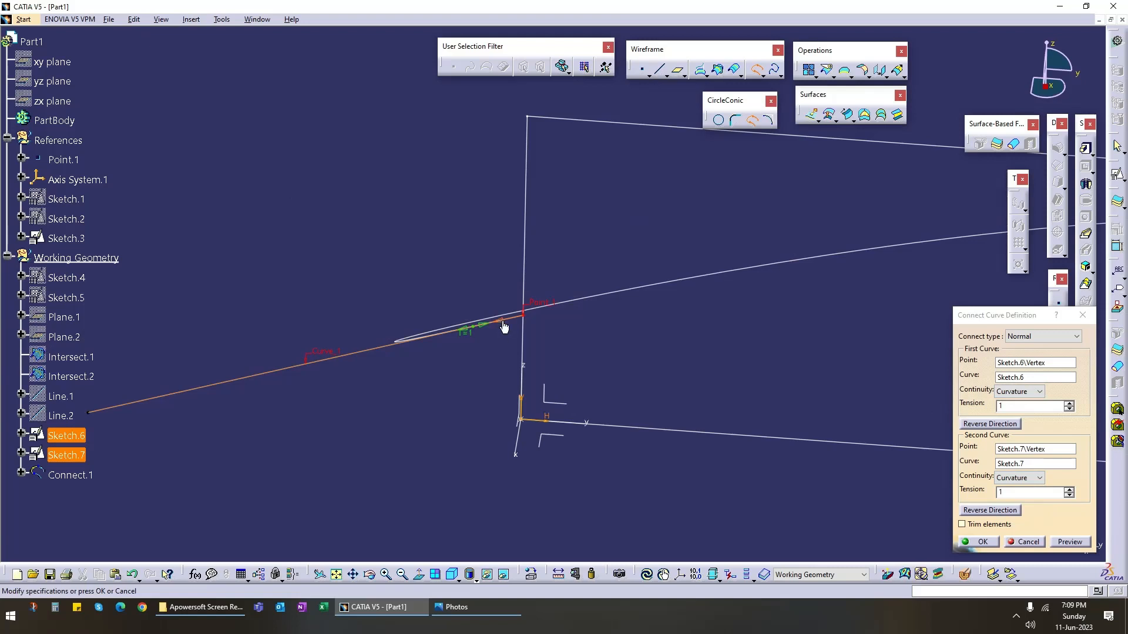
left_click(998, 425)
middle_click_drag(756, 277, 593, 281)
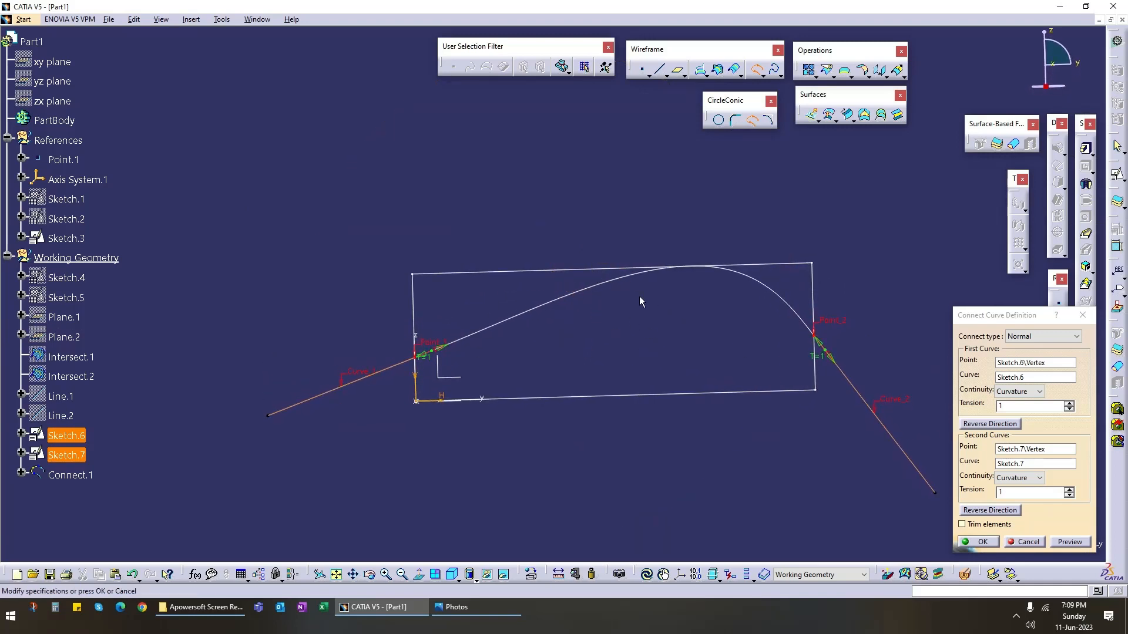
middle_click_drag(751, 352, 491, 357)
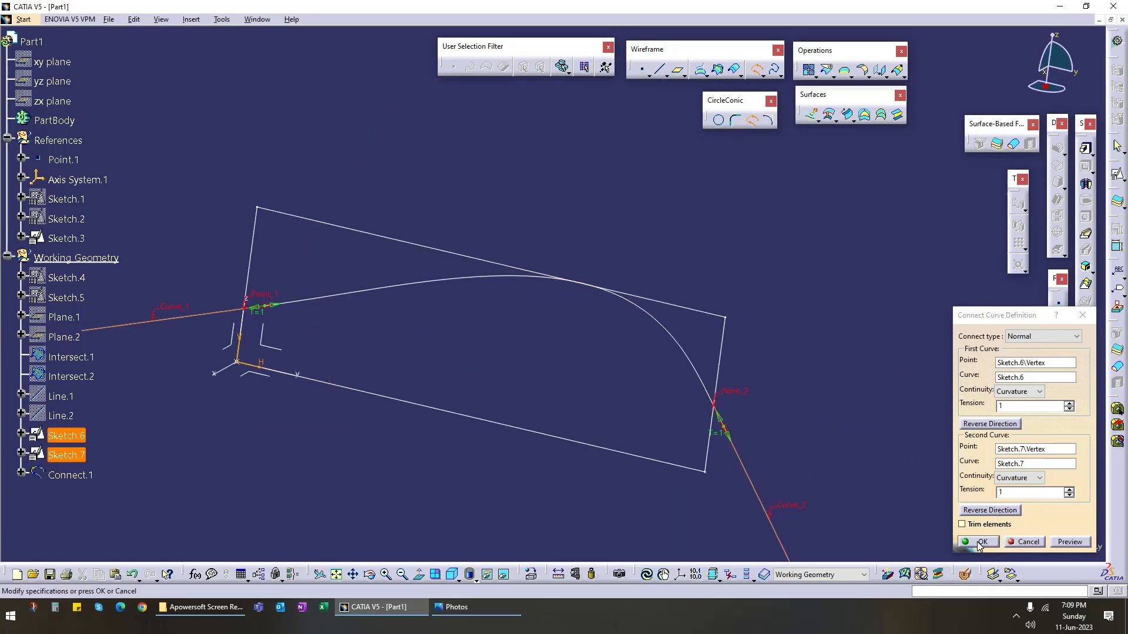
left_click(979, 543)
Step: Hide Sketch.7 and Sketch.6, leaving the connect curve and the Sketch.3 rectangle displayed
mouse_move(734, 331)
middle_mouse_down()
mouse_move(570, 350)
mouse_move(584, 398)
mouse_move(506, 390)
mouse_move(561, 304)
mouse_move(539, 352)
mouse_move(486, 360)
middle_mouse_up()
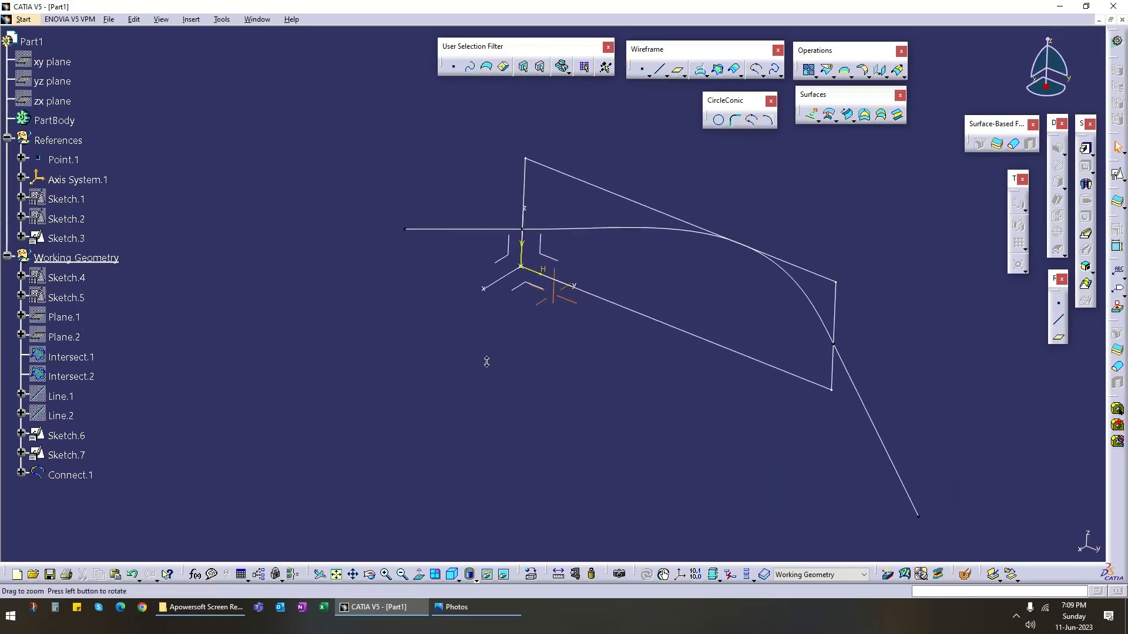
right_click(77, 459)
key("h")
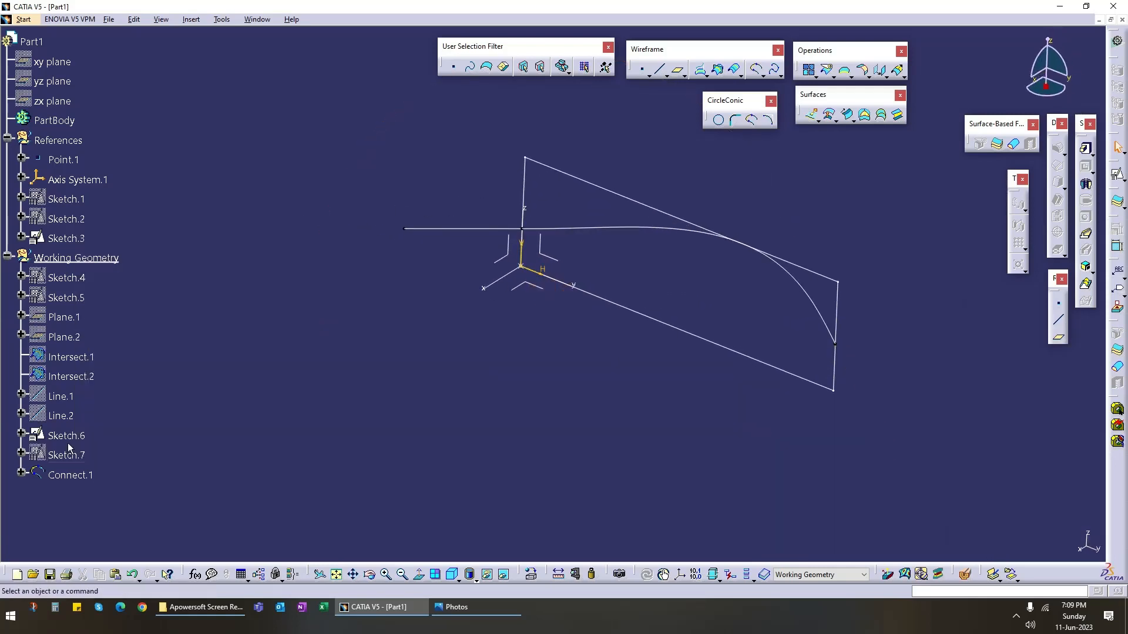
right_click(67, 440)
key("h")
mouse_move(637, 377)
middle_mouse_down()
mouse_move(544, 390)
mouse_move(461, 259)
mouse_move(410, 302)
mouse_move(605, 371)
mouse_move(683, 342)
mouse_move(536, 403)
mouse_move(351, 254)
mouse_move(478, 312)
mouse_move(396, 302)
mouse_move(554, 330)
mouse_move(755, 323)
mouse_move(437, 386)
mouse_move(597, 414)
mouse_move(503, 364)
mouse_move(565, 292)
mouse_move(617, 259)
mouse_move(591, 300)
mouse_move(513, 335)
mouse_move(587, 350)
mouse_move(584, 378)
mouse_move(601, 351)
middle_mouse_up()
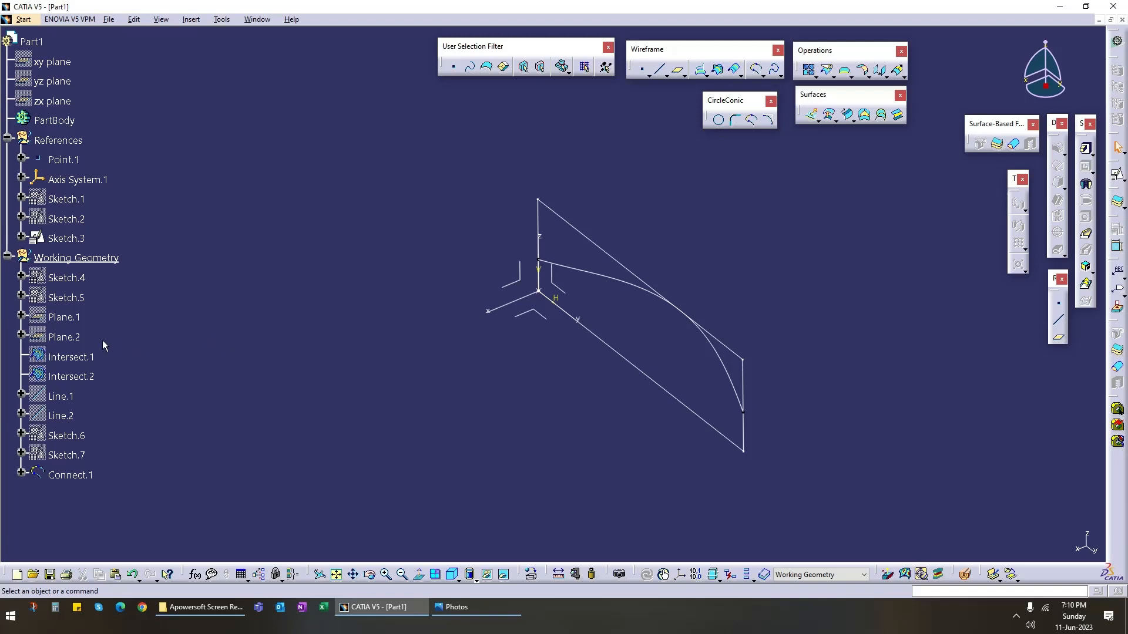
Step: Show Plane.2 and Plane.1 in the Working Geometry set
right_click(64, 337)
left_click(89, 370)
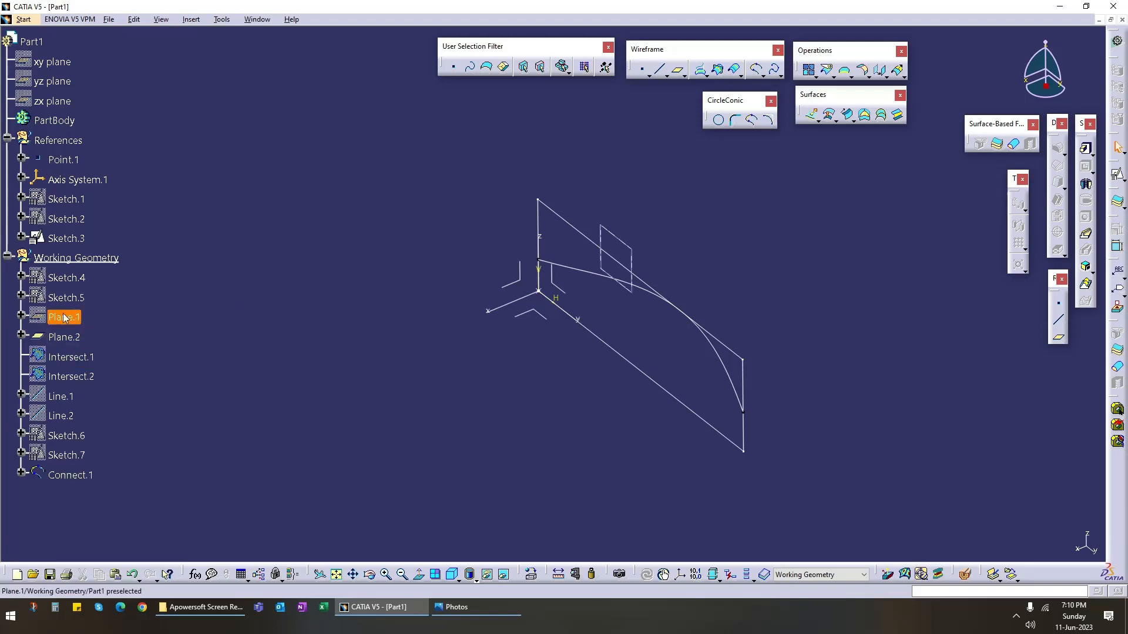
middle_click_drag(432, 362, 496, 336)
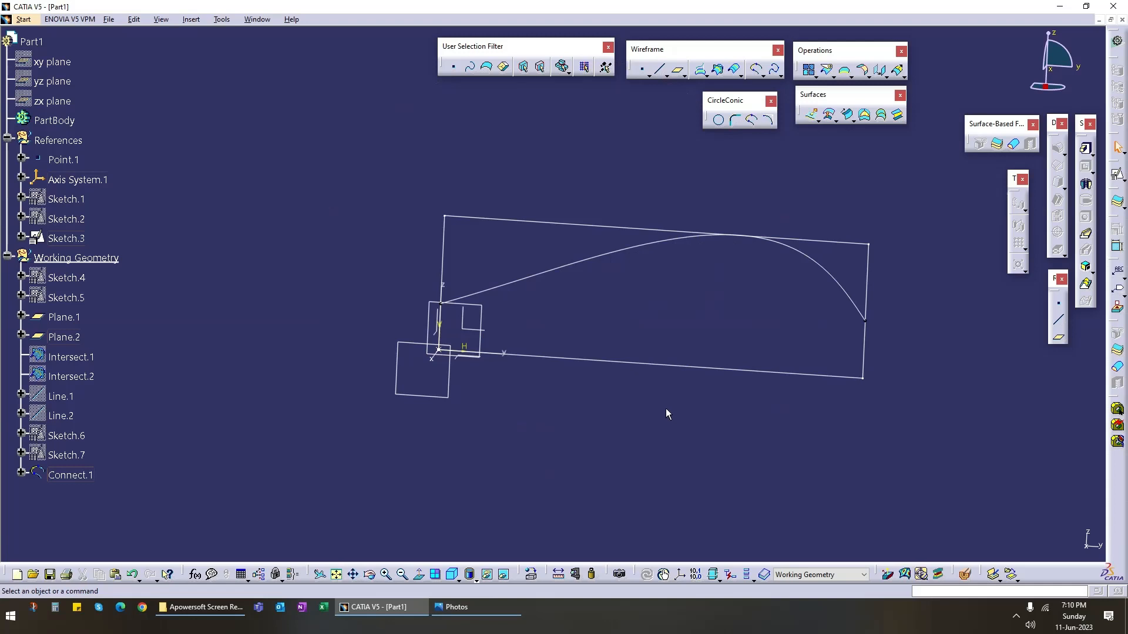
Step: Capture the profile in Snip & Sketch, mark a flatter freehand orange curve below the connect curve, and close the snip
middle_click_drag(453, 393, 655, 437)
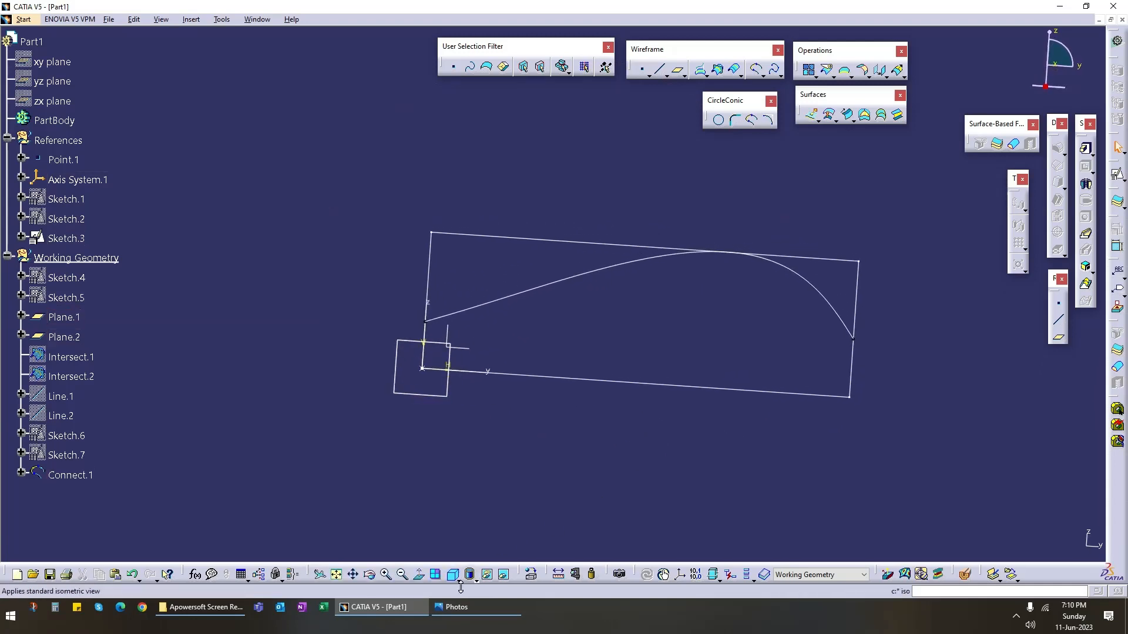
left_click(501, 239)
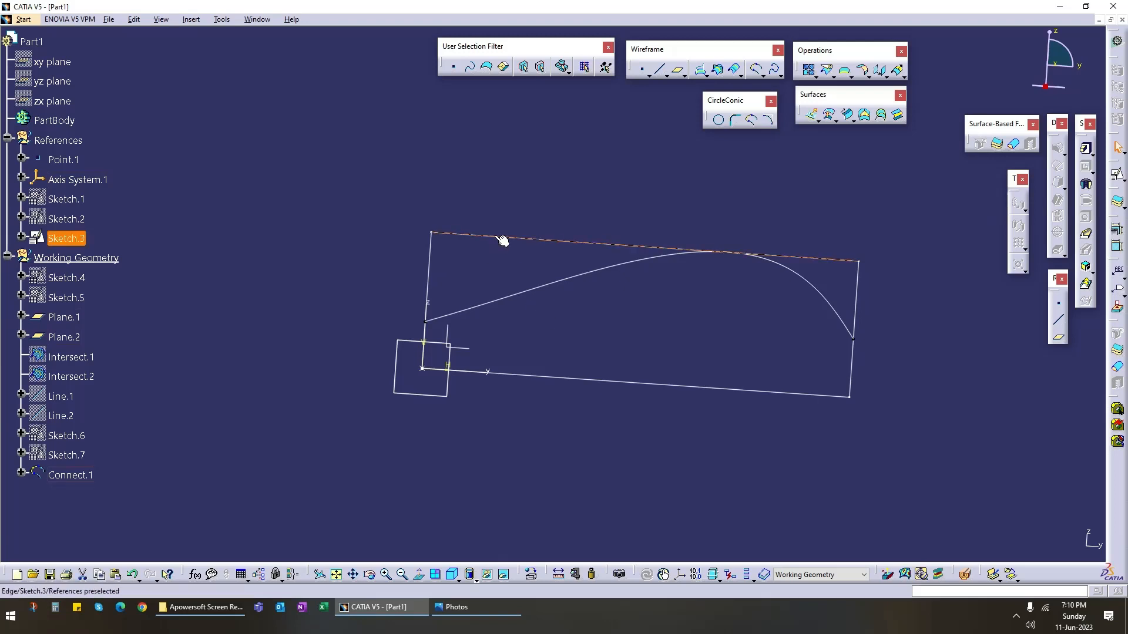
key("n")
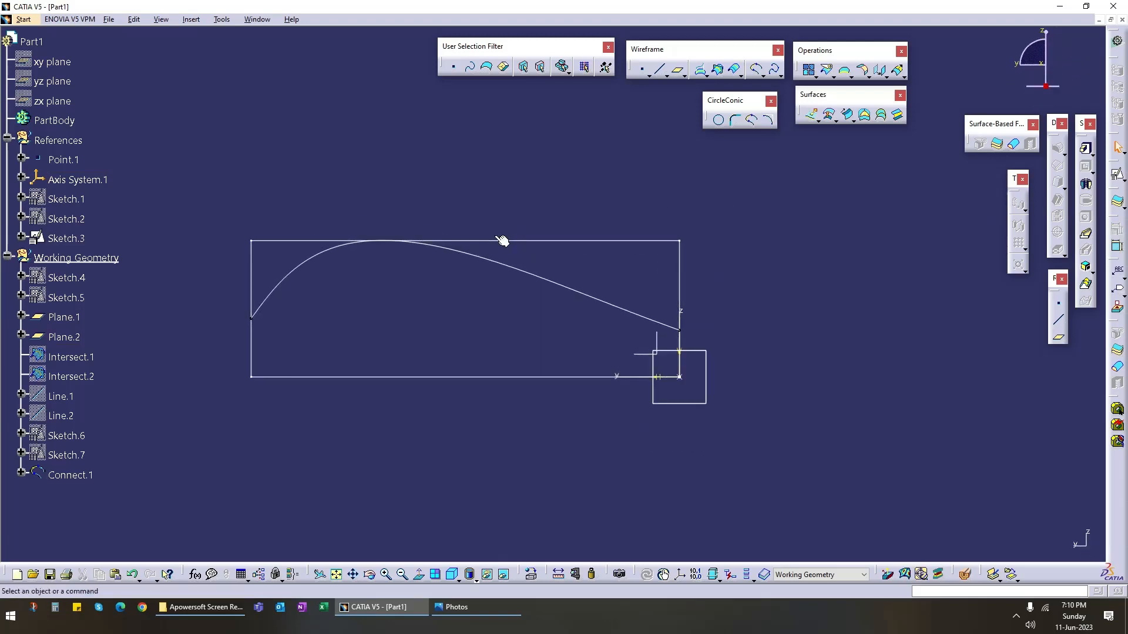
key("n")
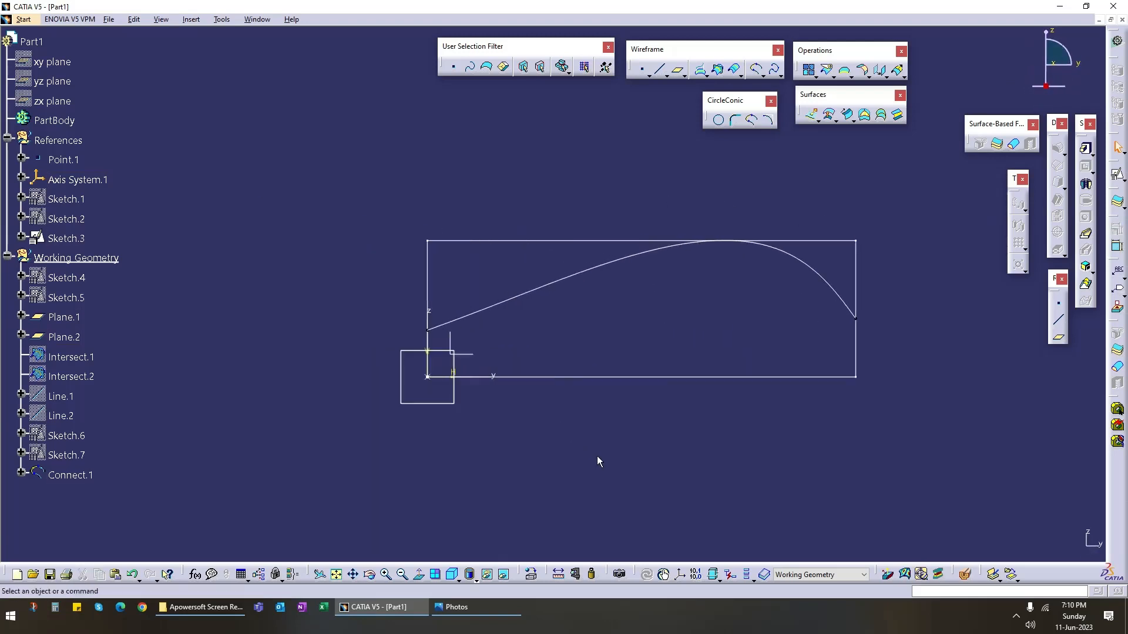
left_click(33, 608)
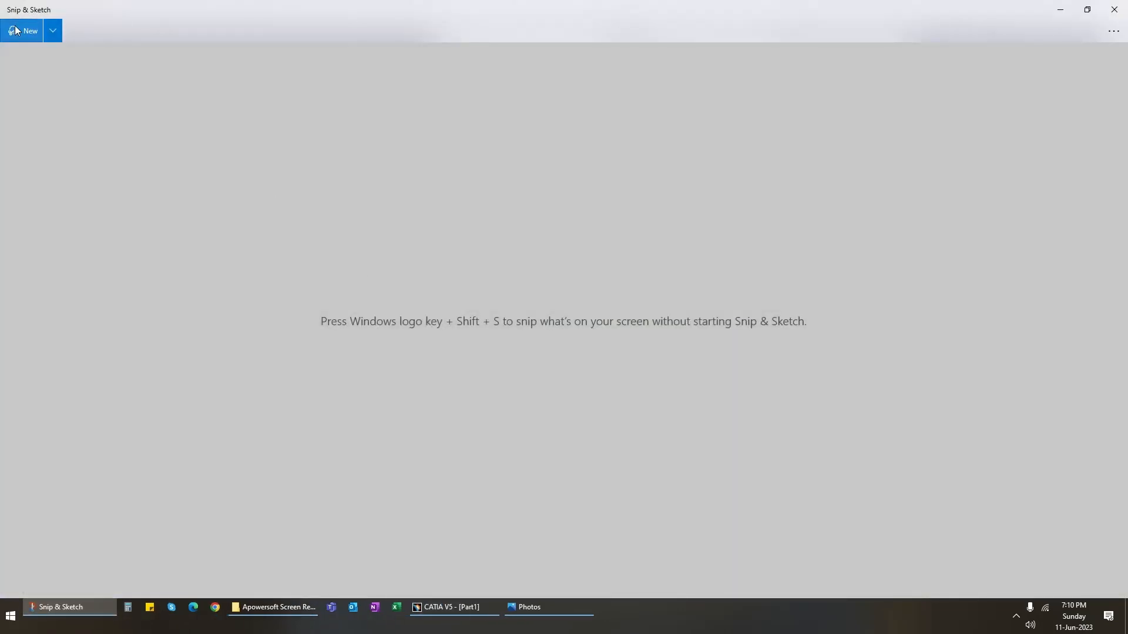
left_click(16, 30)
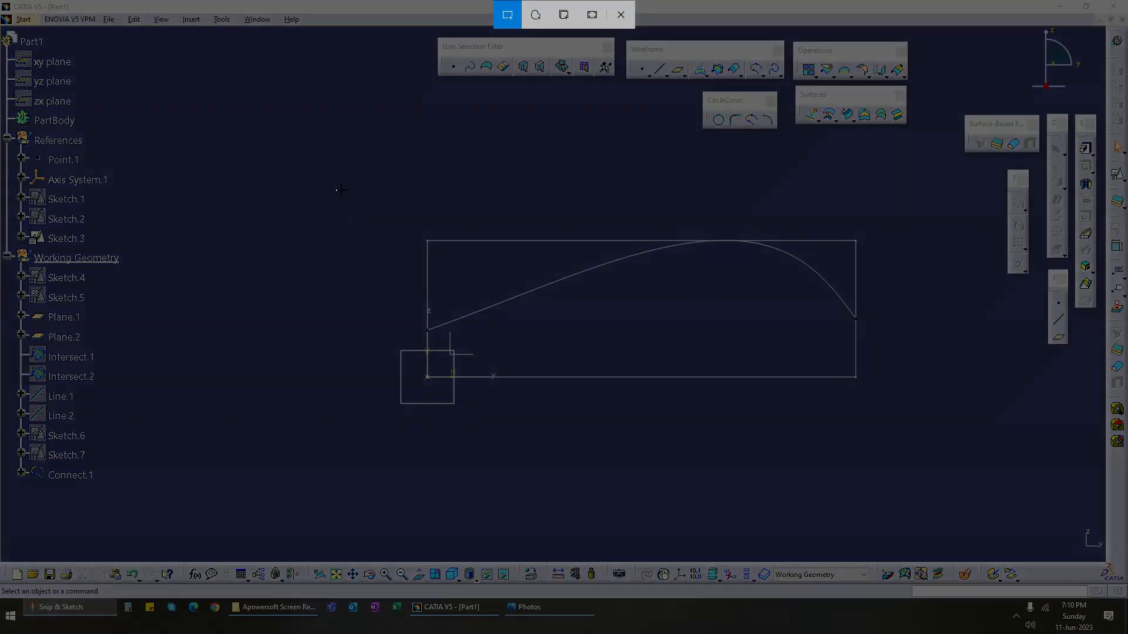
mouse_move(331, 179)
left_mouse_down()
mouse_move(842, 385)
mouse_move(902, 430)
left_mouse_up()
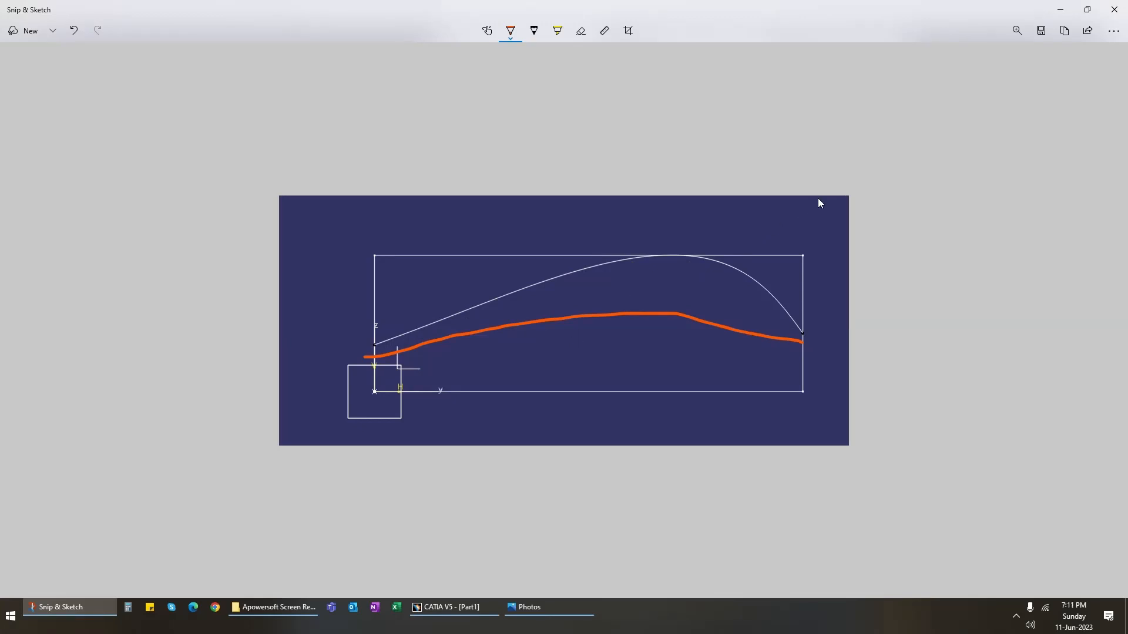
left_click(1114, 10)
mouse_move(625, 322)
middle_mouse_down()
mouse_move(552, 360)
mouse_move(567, 405)
mouse_move(576, 373)
middle_mouse_up()
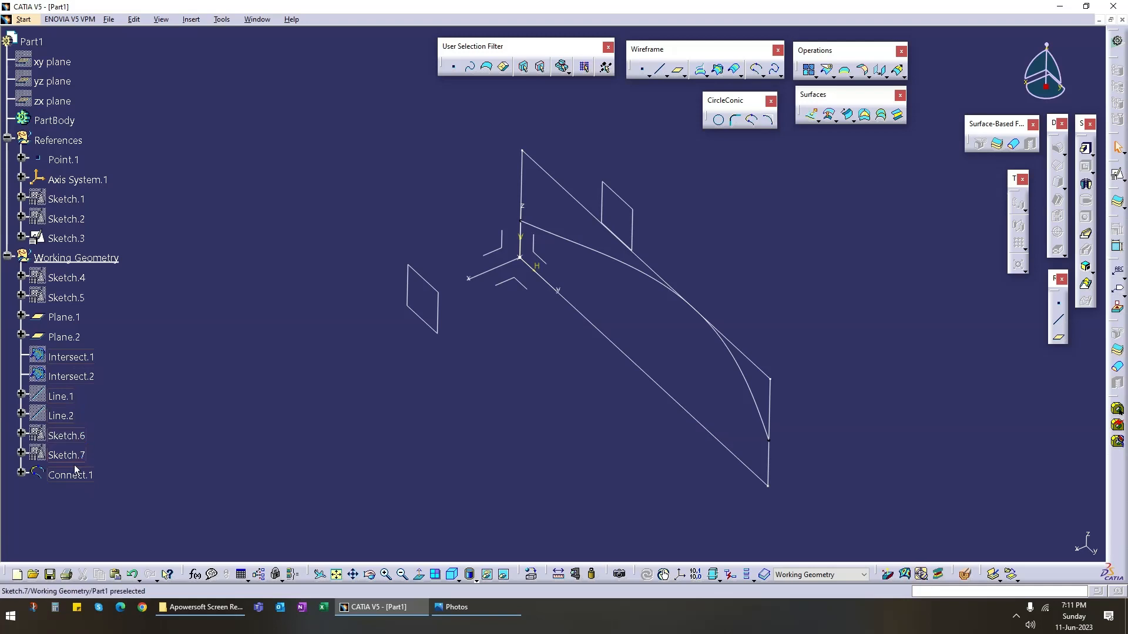
Step: Insert a new geometrical set under Part1 after Working Geometry
left_click(199, 22)
left_click(218, 61)
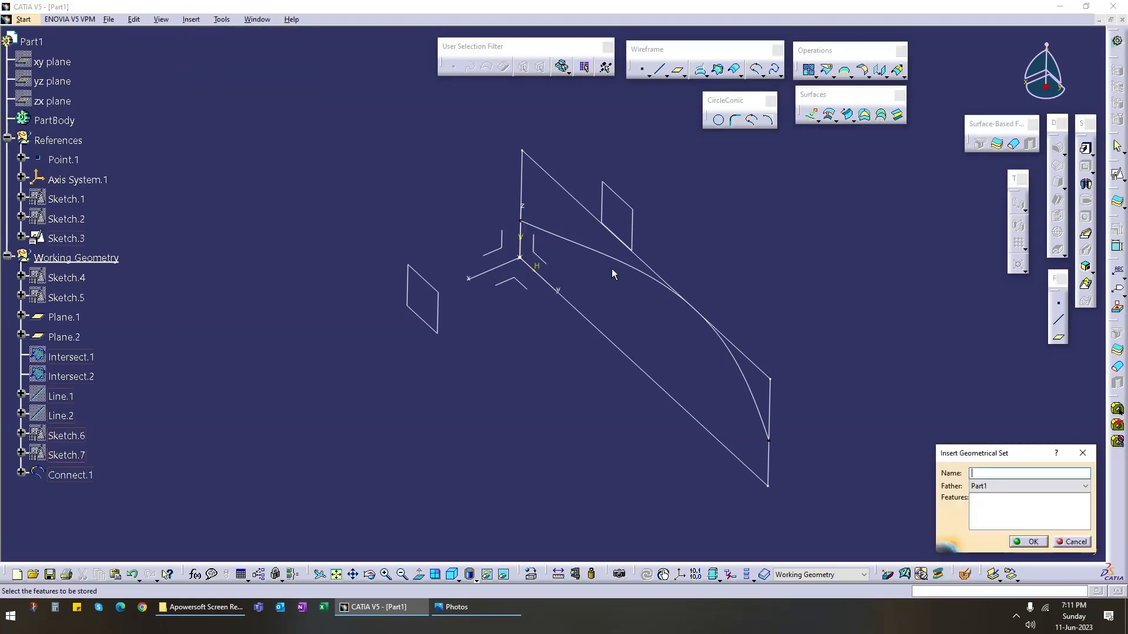
left_click(1025, 542)
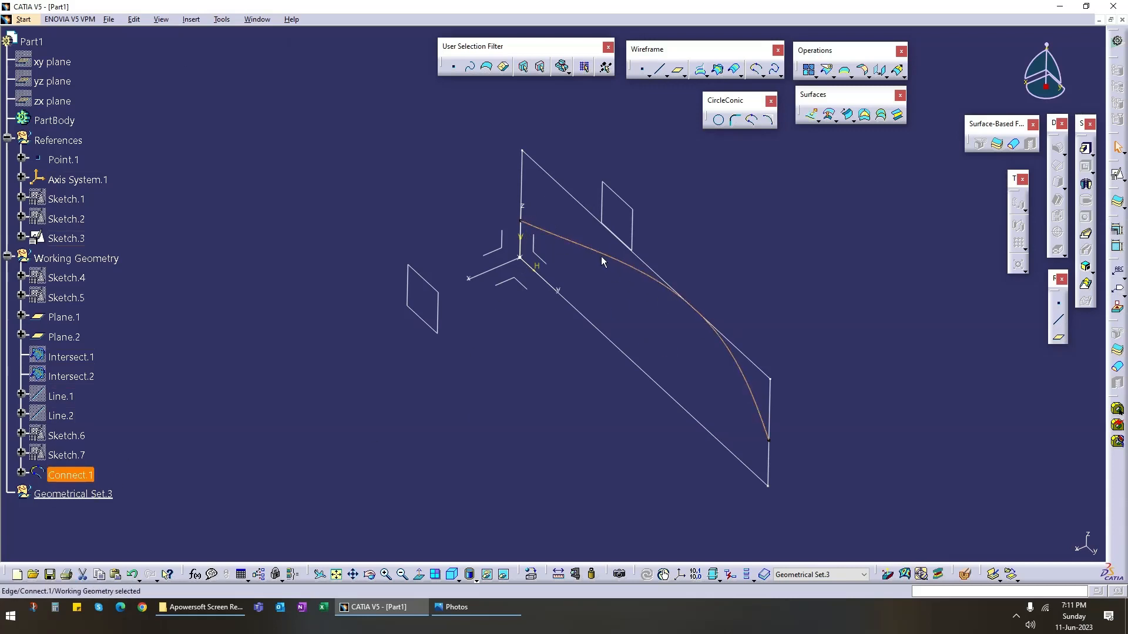
Step: Move Connect.1, Sketch.6 and Sketch.7 from Working Geometry into the new geometrical set
left_click_drag(51, 474, 66, 495)
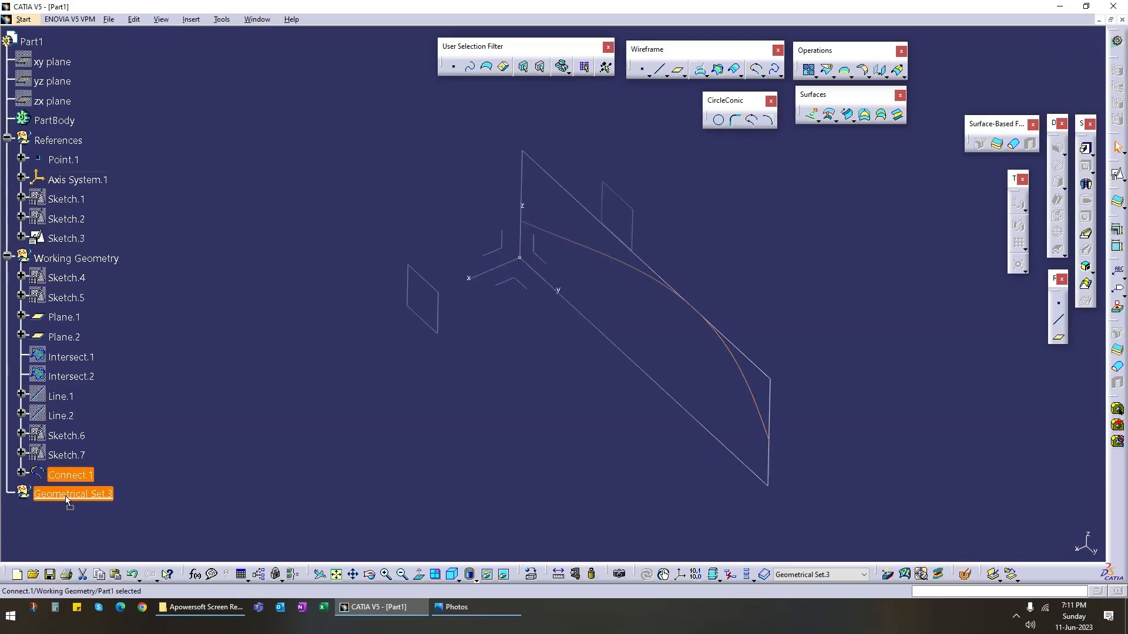
left_click(82, 442)
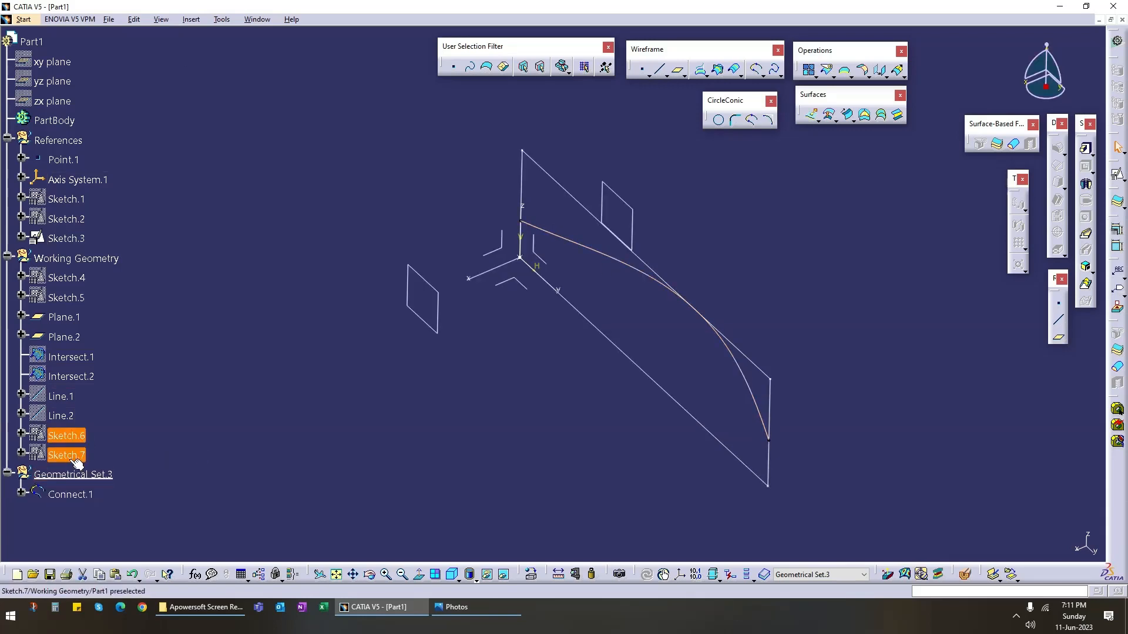
left_click_drag(73, 477, 72, 477)
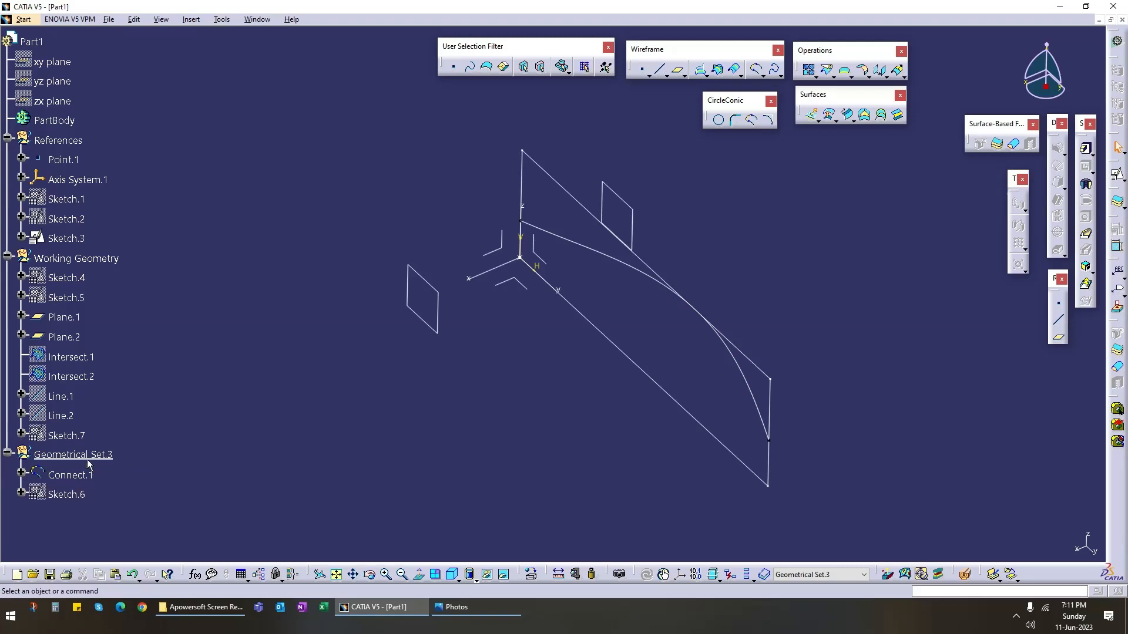
mouse_move(65, 435)
left_mouse_down()
mouse_move(70, 457)
mouse_move(63, 438)
left_mouse_up()
left_click(167, 412)
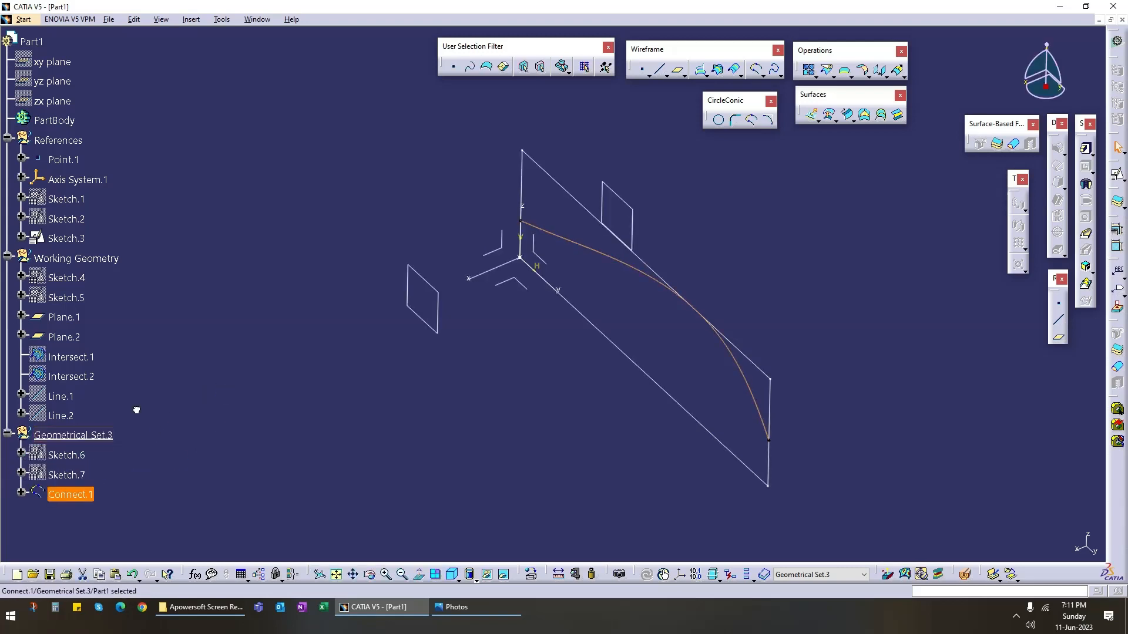
left_click(173, 433)
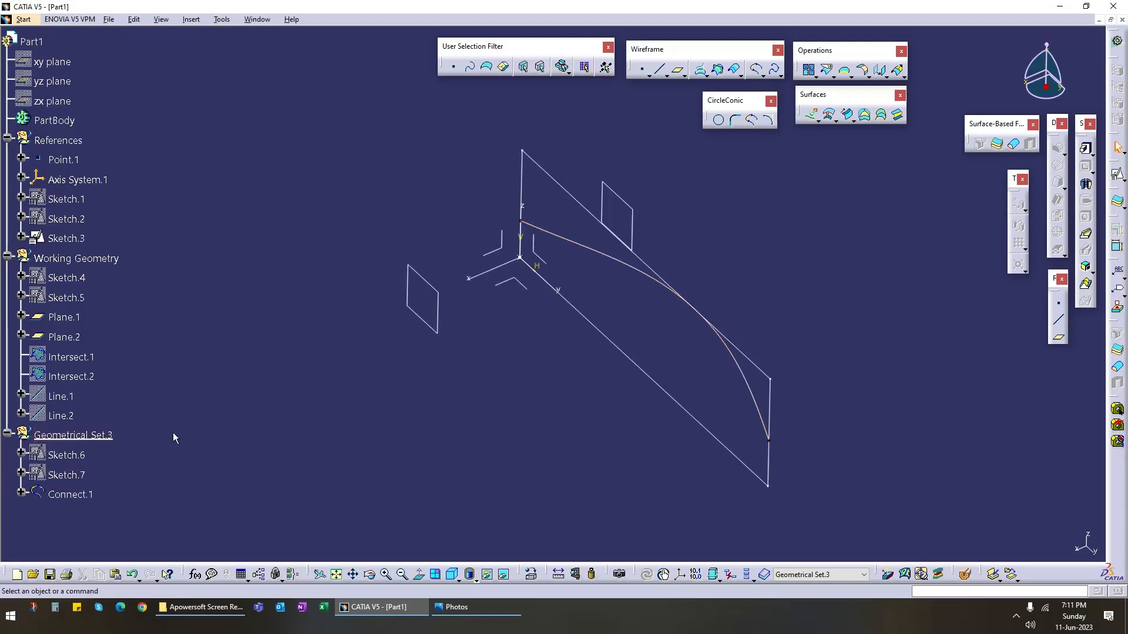
Step: Rename the geometrical set containing Sketch.6, Sketch.7 and Connect.1 as Side_Top Profile
right_click(101, 436)
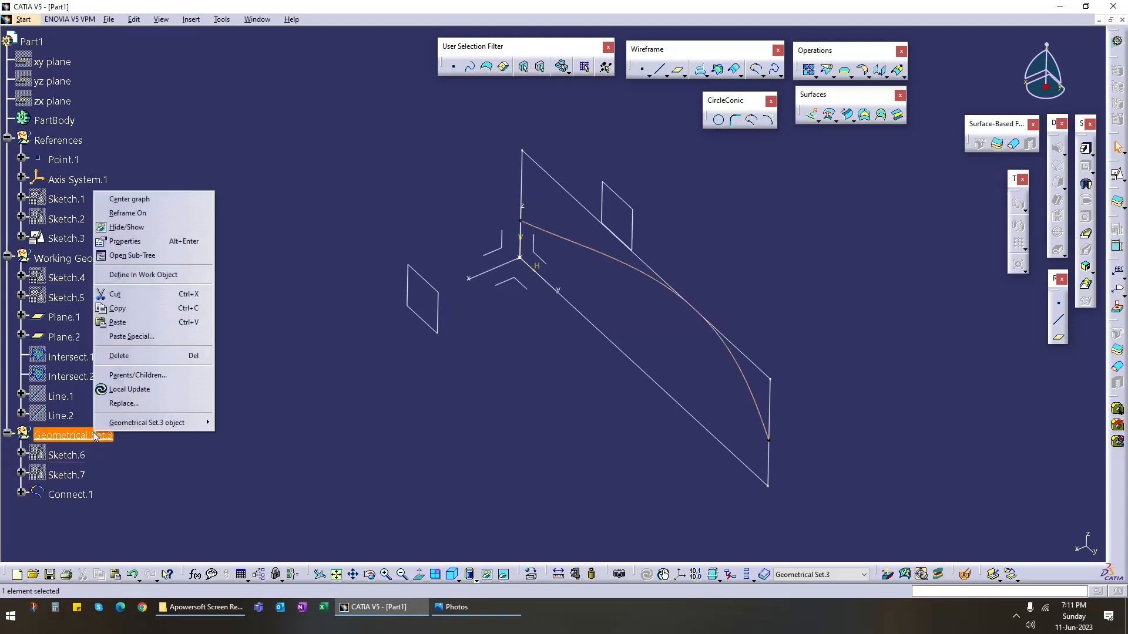
left_click(153, 242)
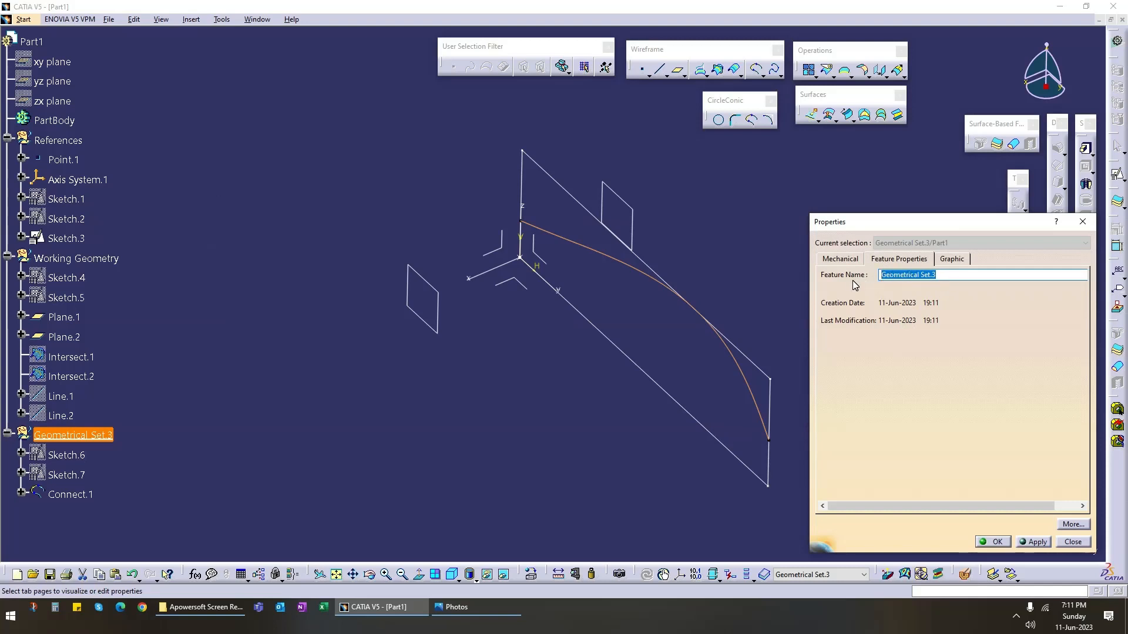
type("Side_Top Profile")
key("Return")
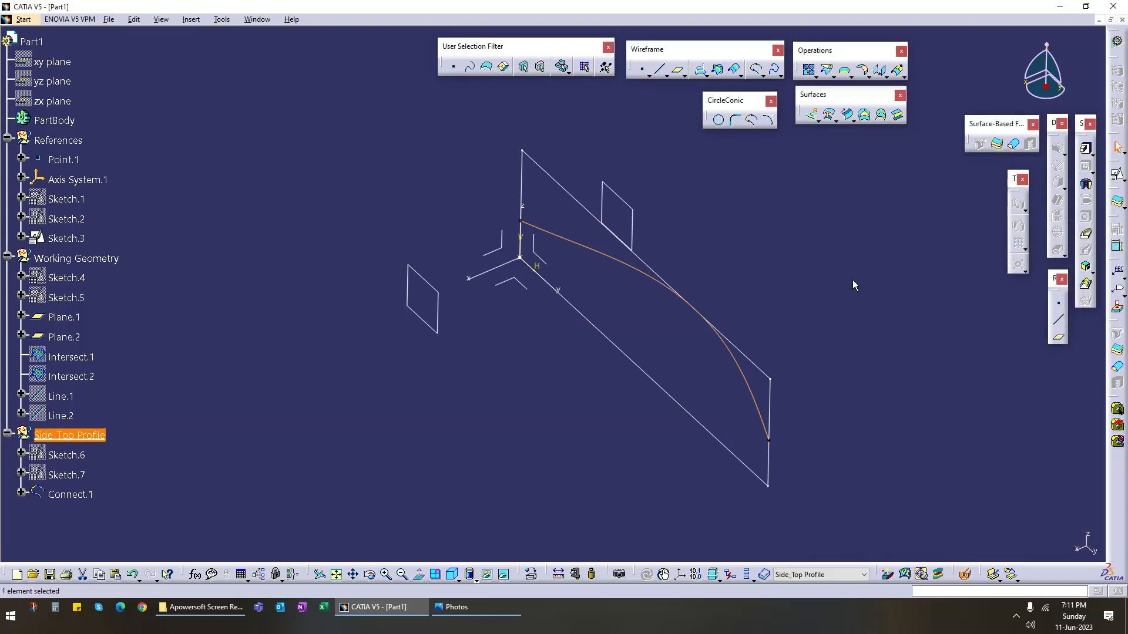
left_click(181, 401)
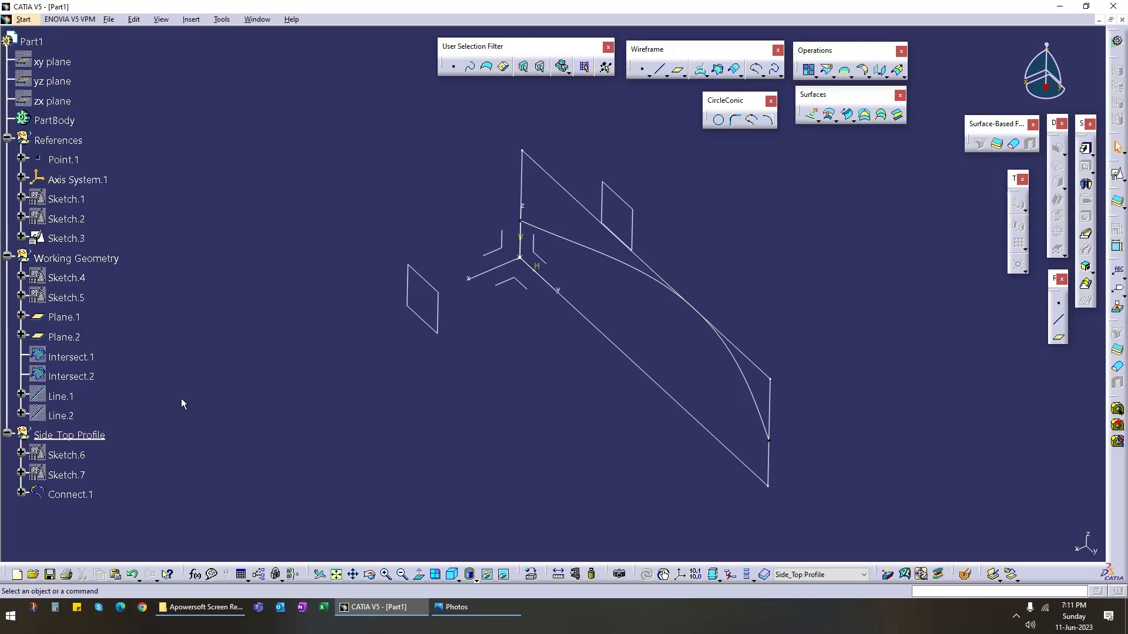
Step: Insert another geometrical set under Part1 after Side_Top Profile
left_click(191, 19)
left_click(222, 62)
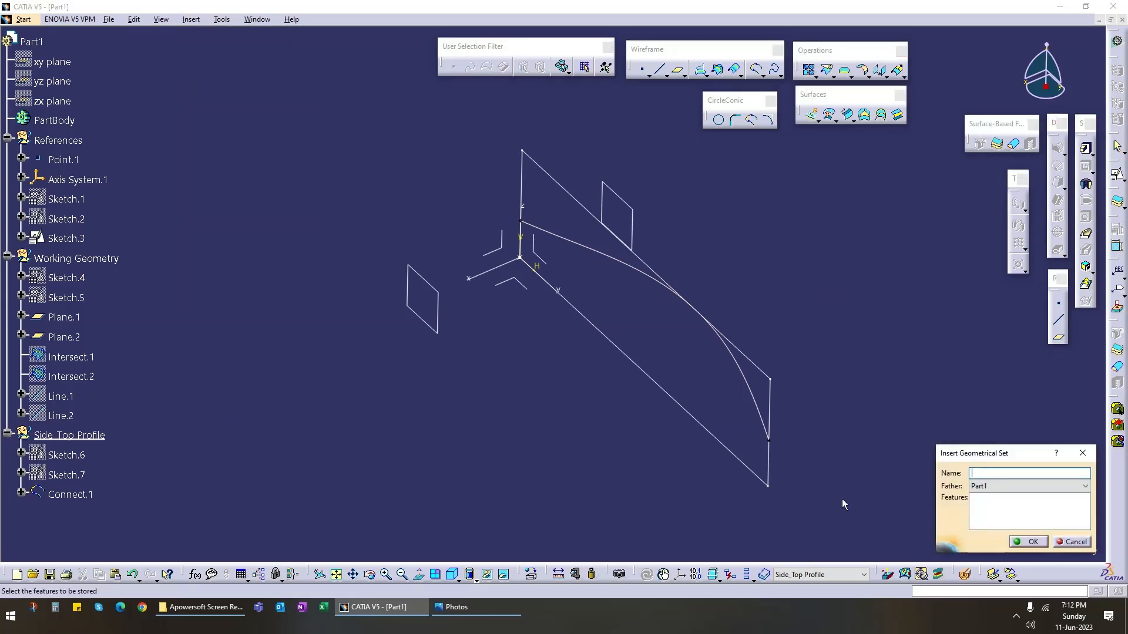
left_click(1025, 540)
Step: Copy Sketch.6 and Sketch.7 from Side_Top Profile and paste them into the new empty geometrical set
scroll(31, 443, "down", 1)
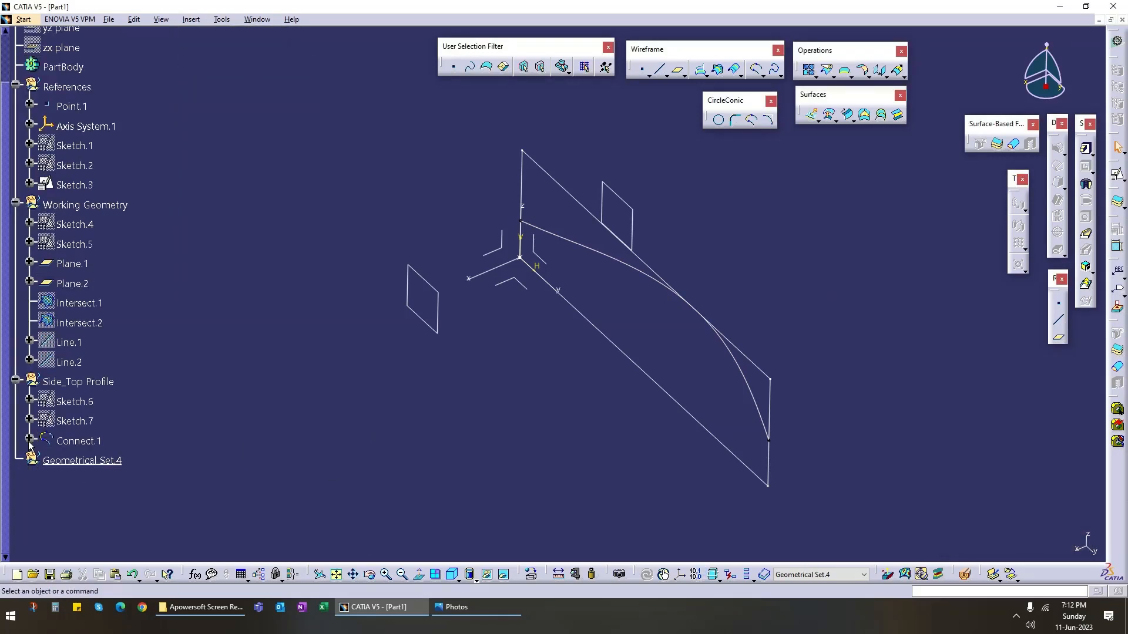
left_click(90, 403)
left_click(81, 419, "ctrl")
right_click(85, 421)
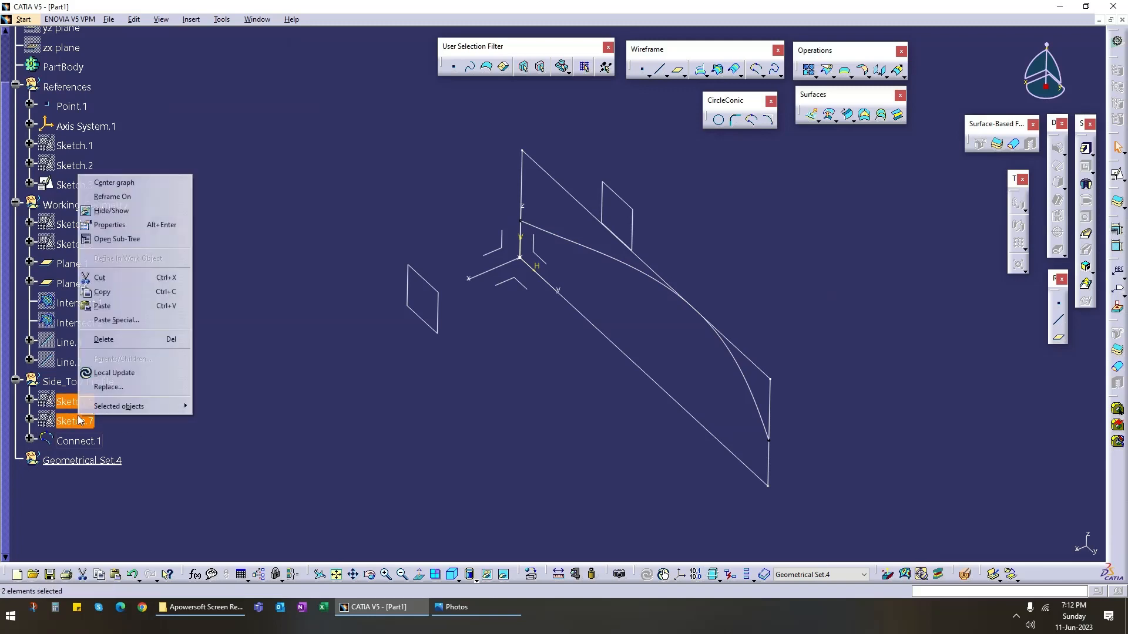
left_click(102, 292)
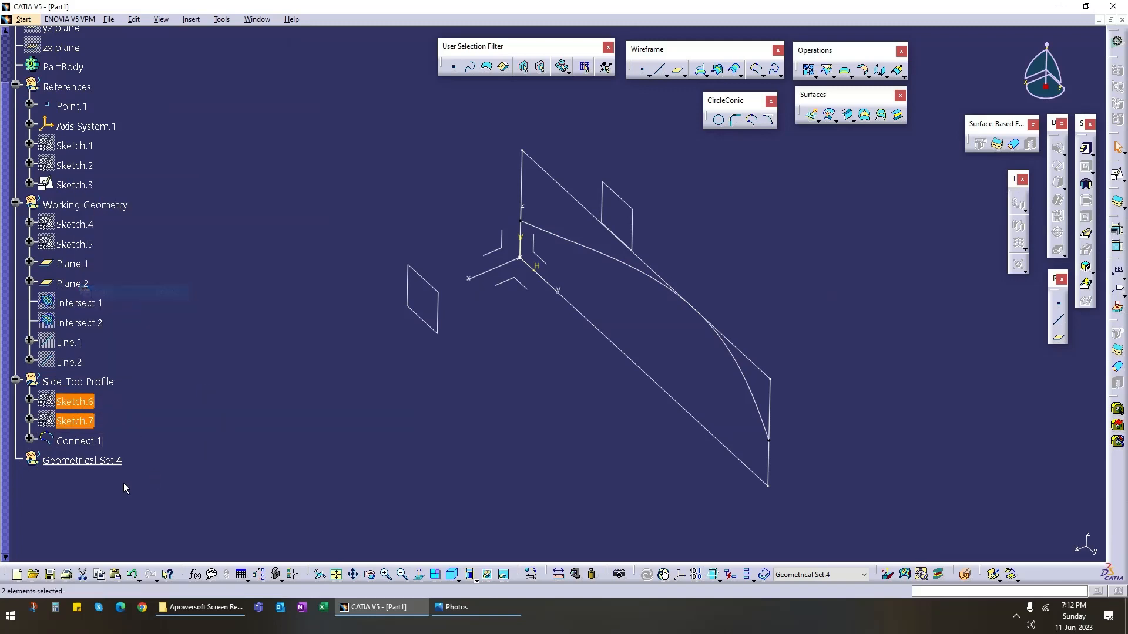
right_click(97, 461)
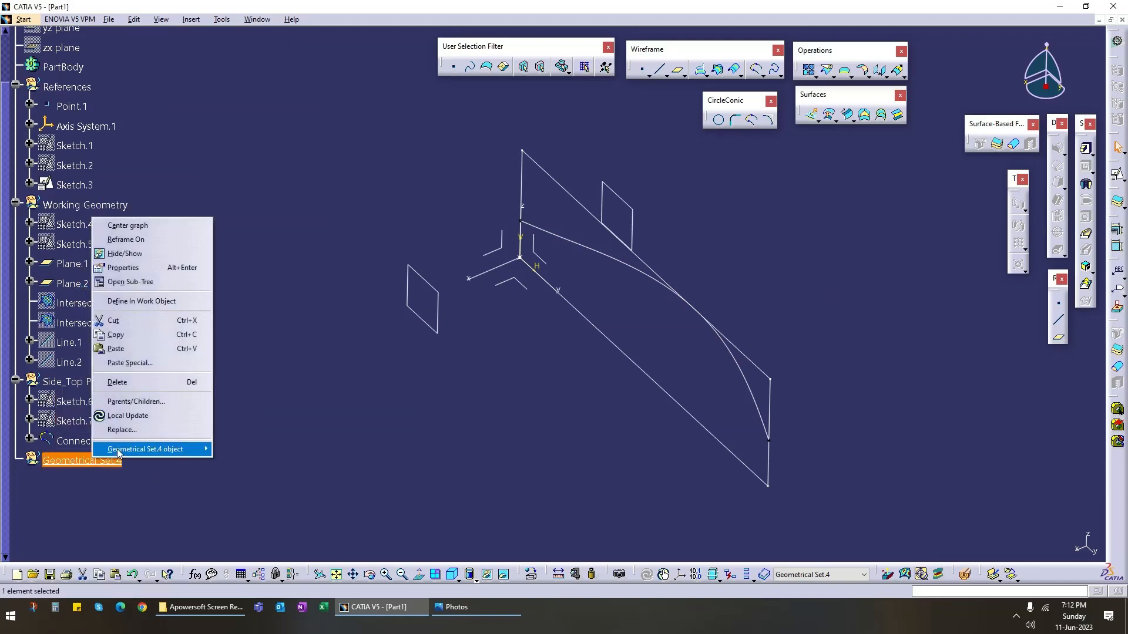
left_click(138, 349)
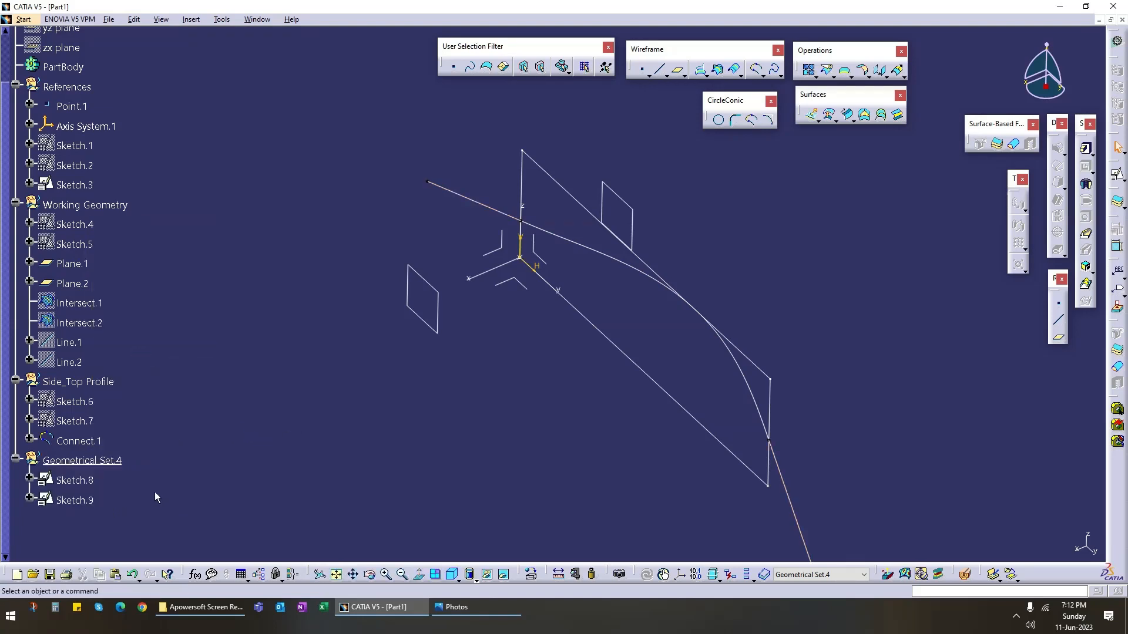
Step: Change the sketch support of Sketch.8 to Plane.1, keeping the Positioned type
right_click(78, 483)
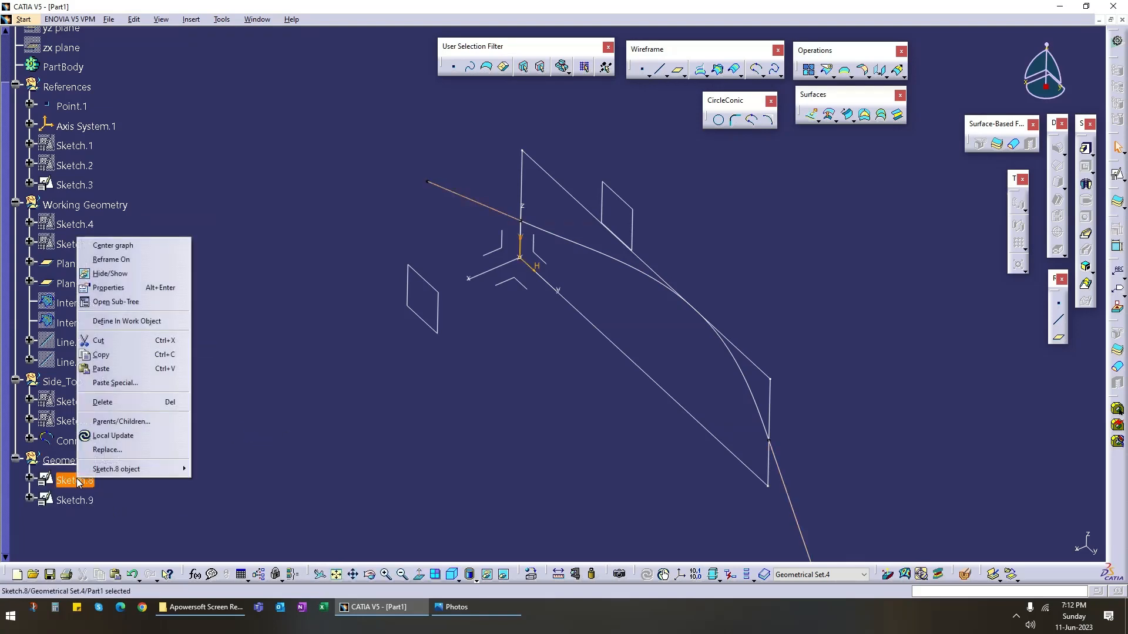
mouse_move(146, 469)
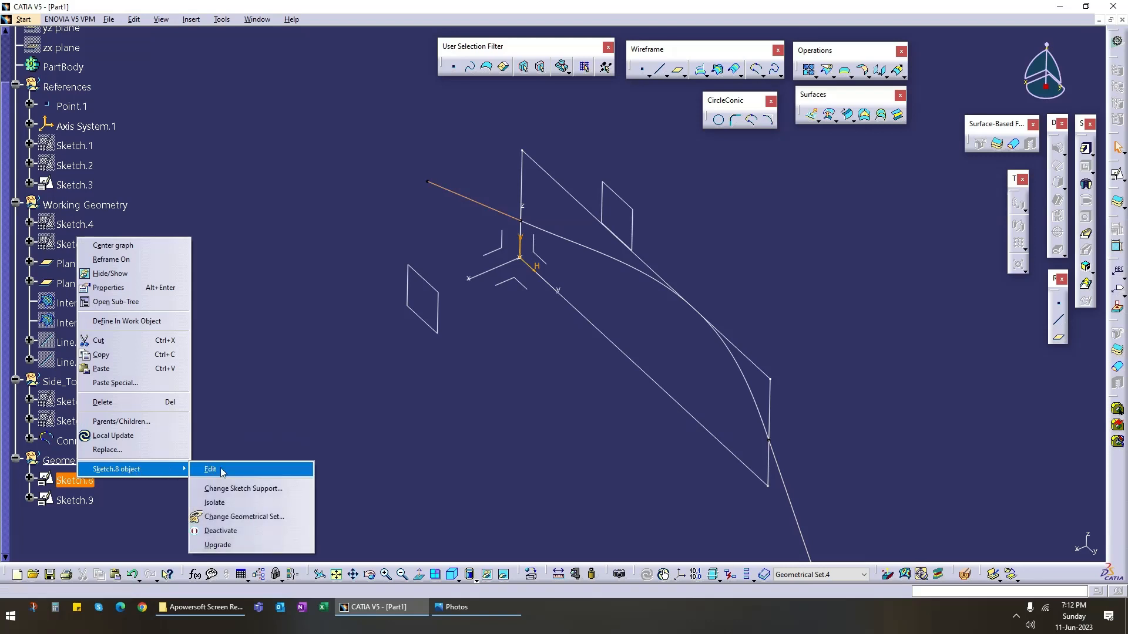
left_click(282, 487)
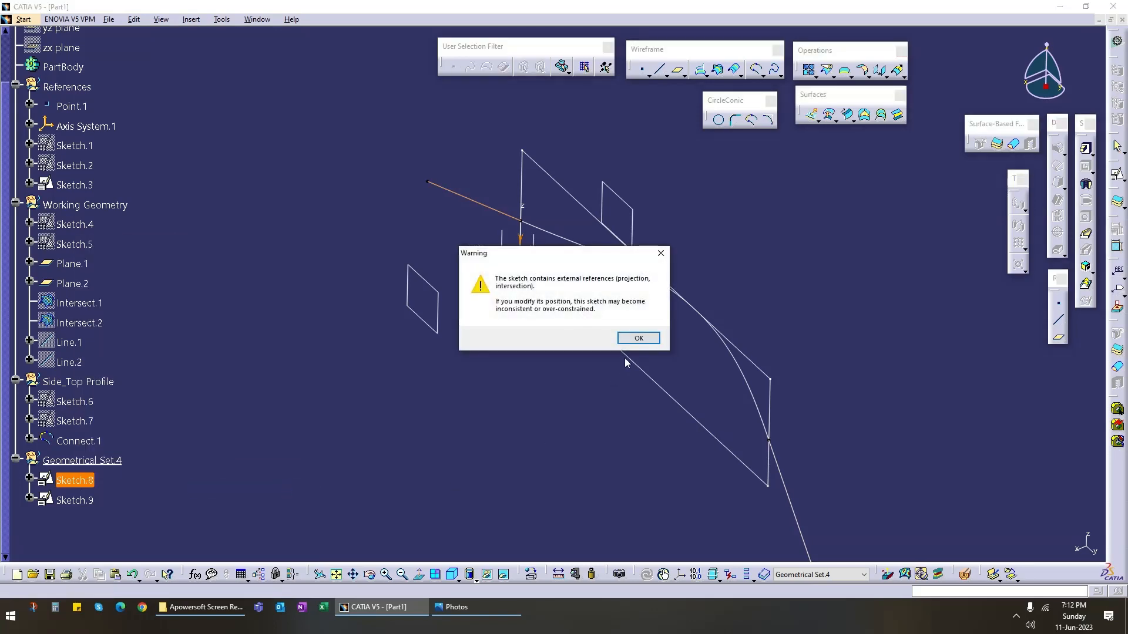
left_click(639, 339)
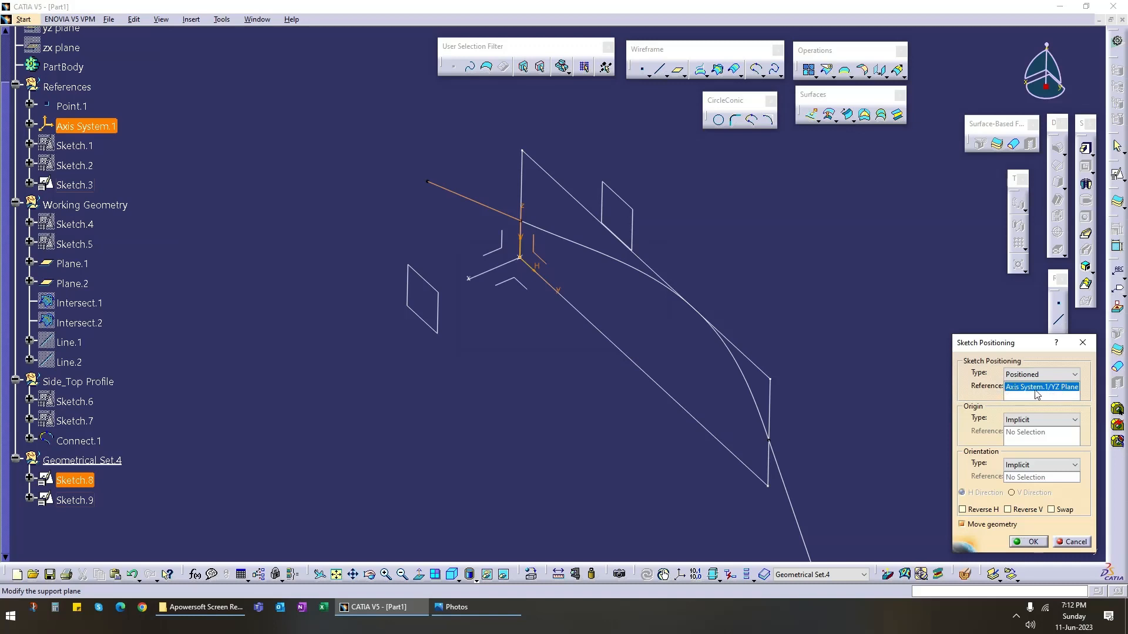
left_click(445, 320)
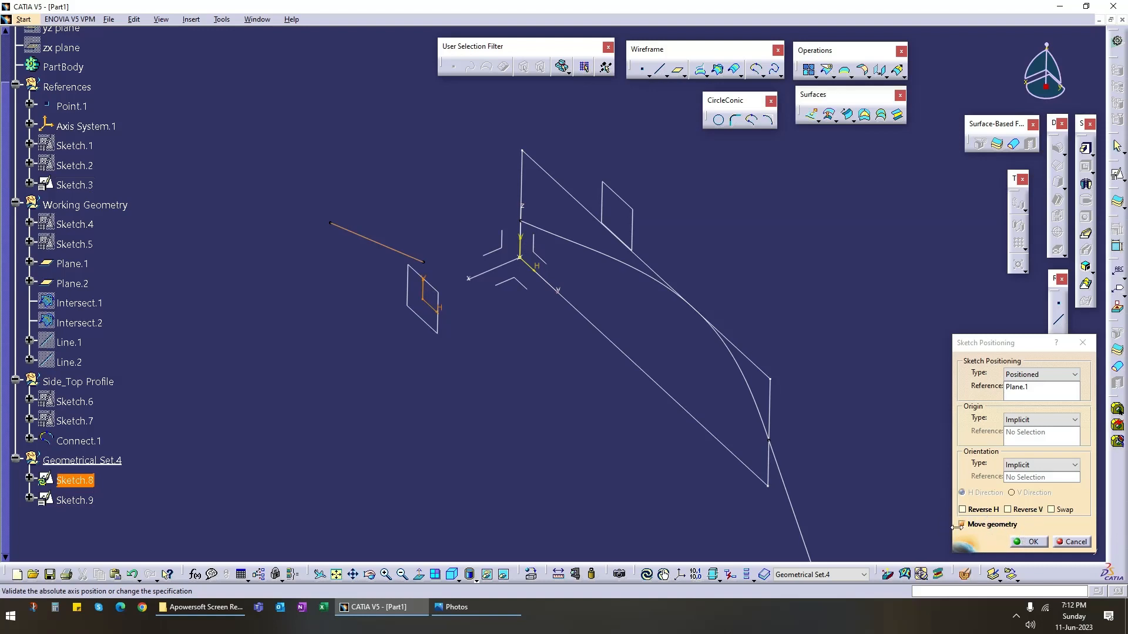
left_click(1028, 543)
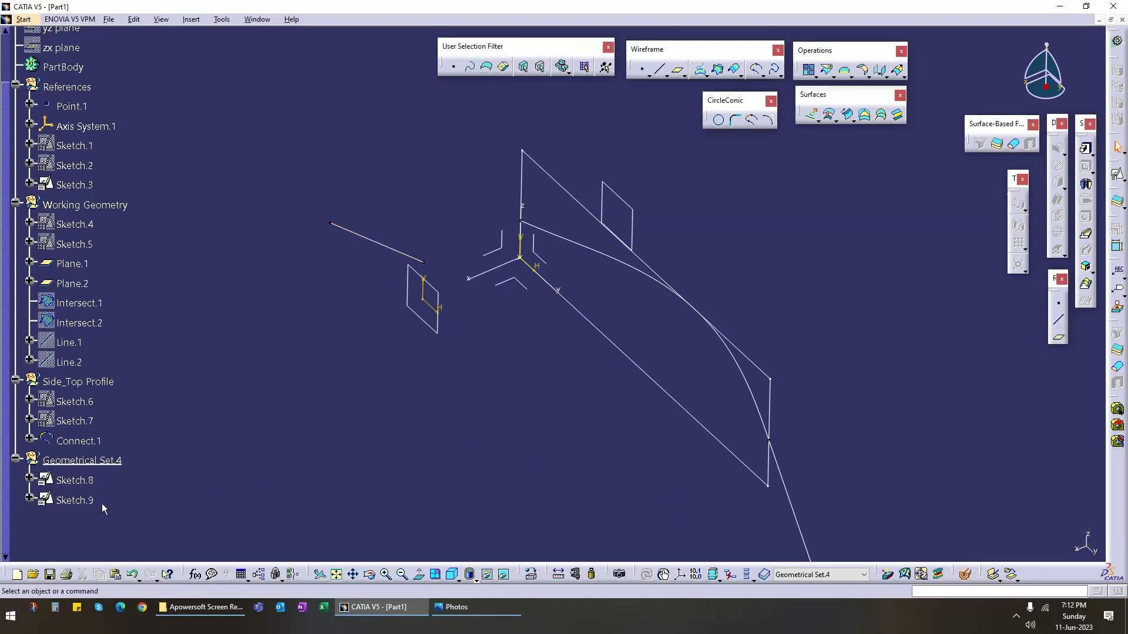
Step: Change the sketch support of Sketch.9 to Plane.1, keeping the Positioned type
left_click(77, 502)
right_click(77, 503)
key("Escape")
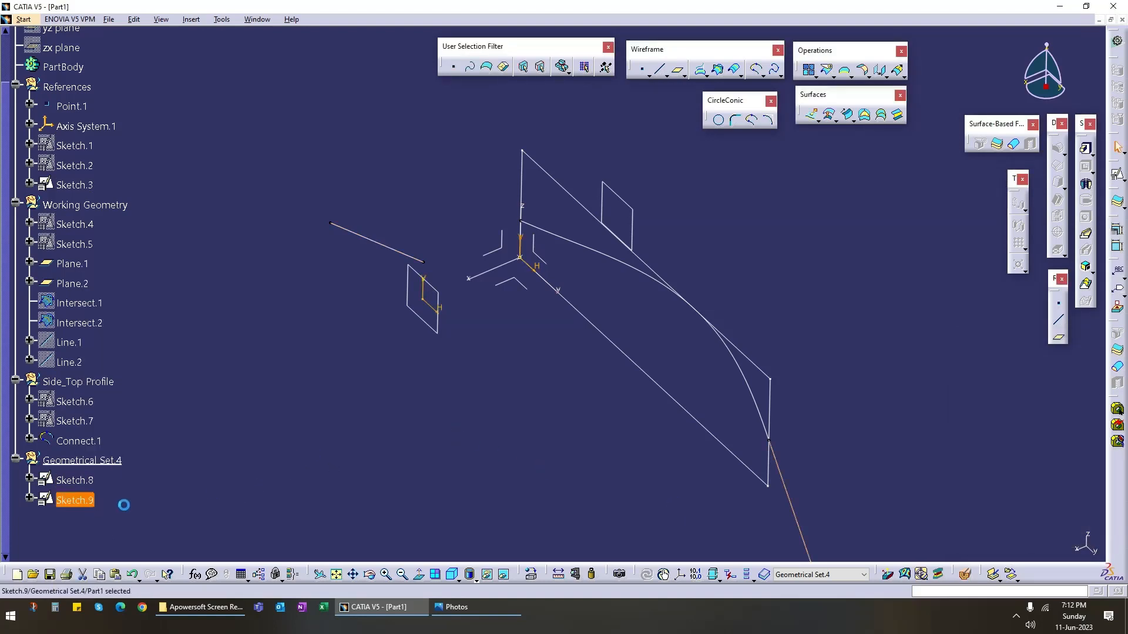
right_click(75, 502)
mouse_move(148, 494)
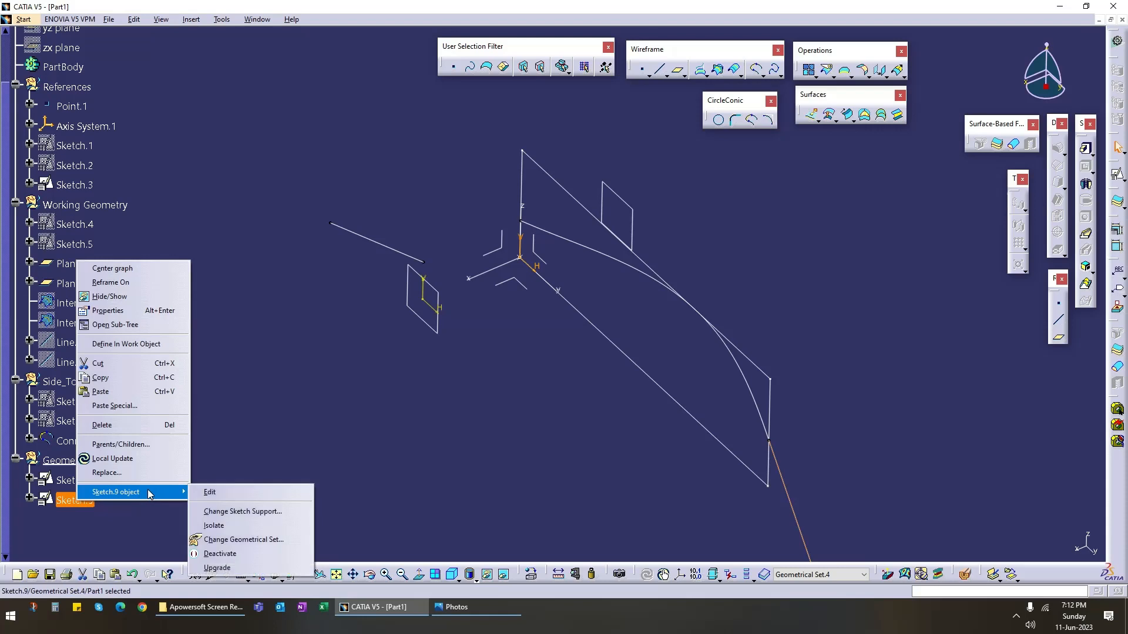
left_click(267, 512)
left_click(644, 341)
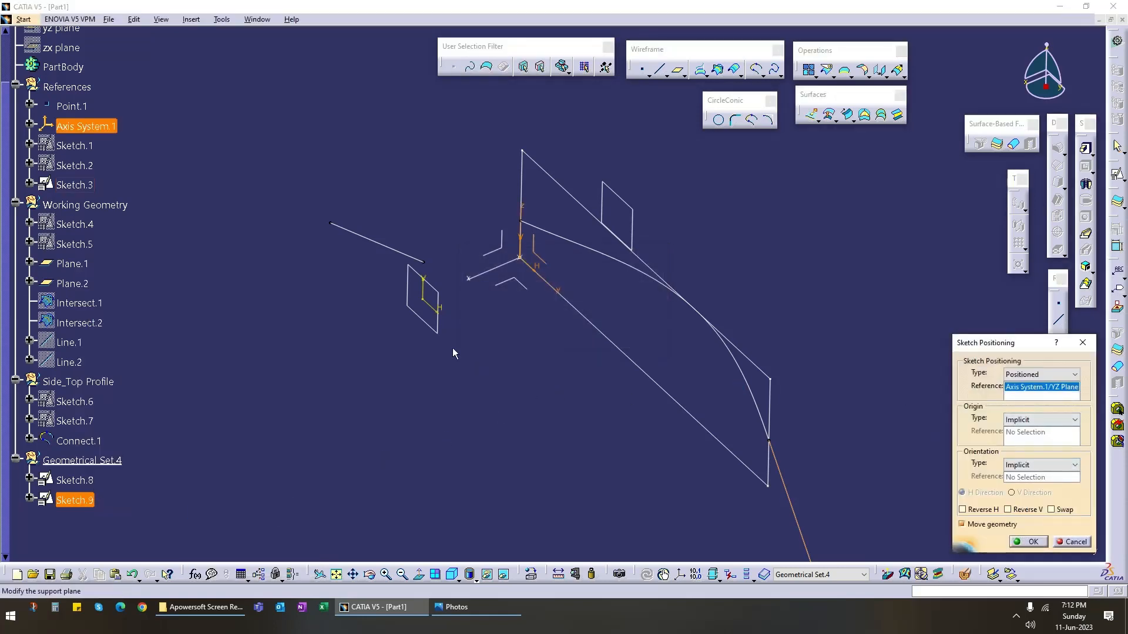
left_click(441, 330)
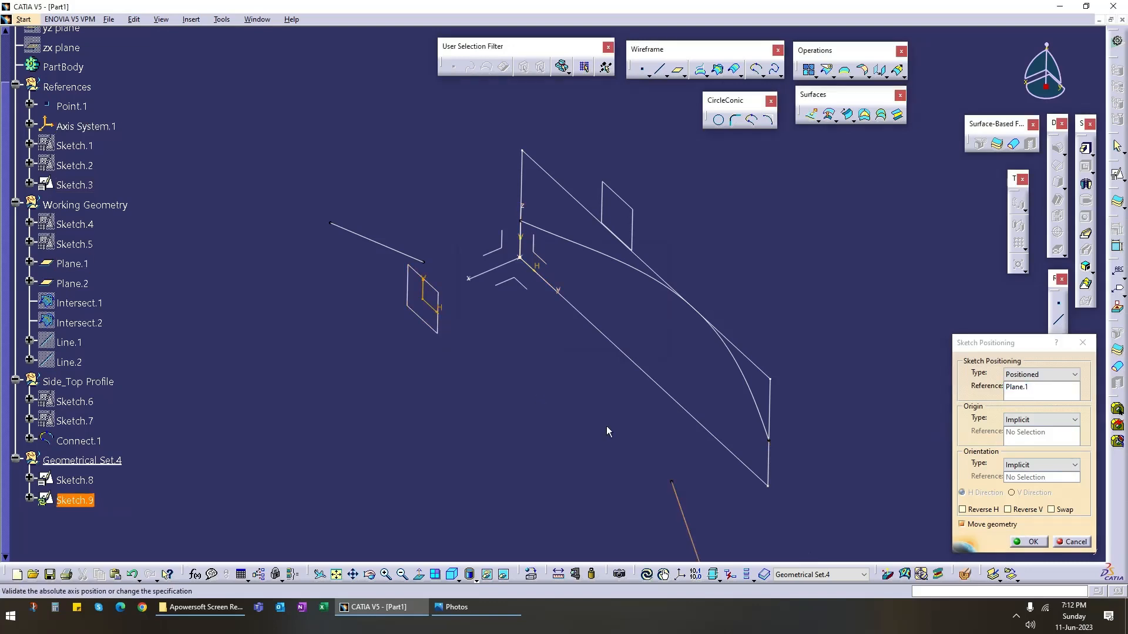
left_click(1032, 543)
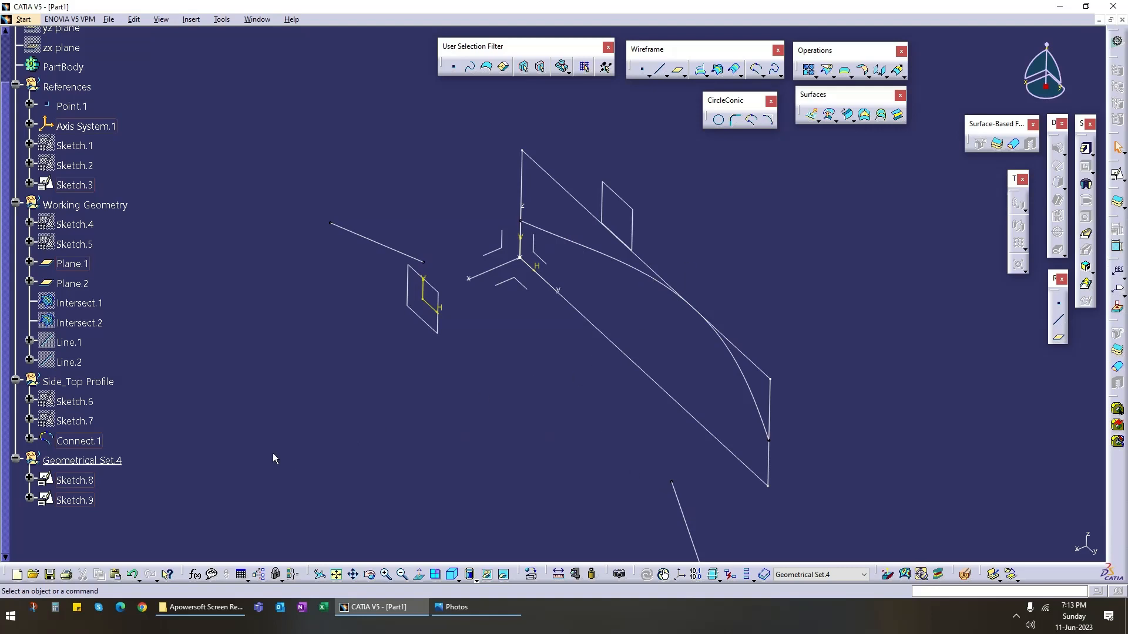
Step: Rename the geometrical set containing Sketch.8 and Sketch.9 as Extreme_Side Profiles
right_click(92, 457)
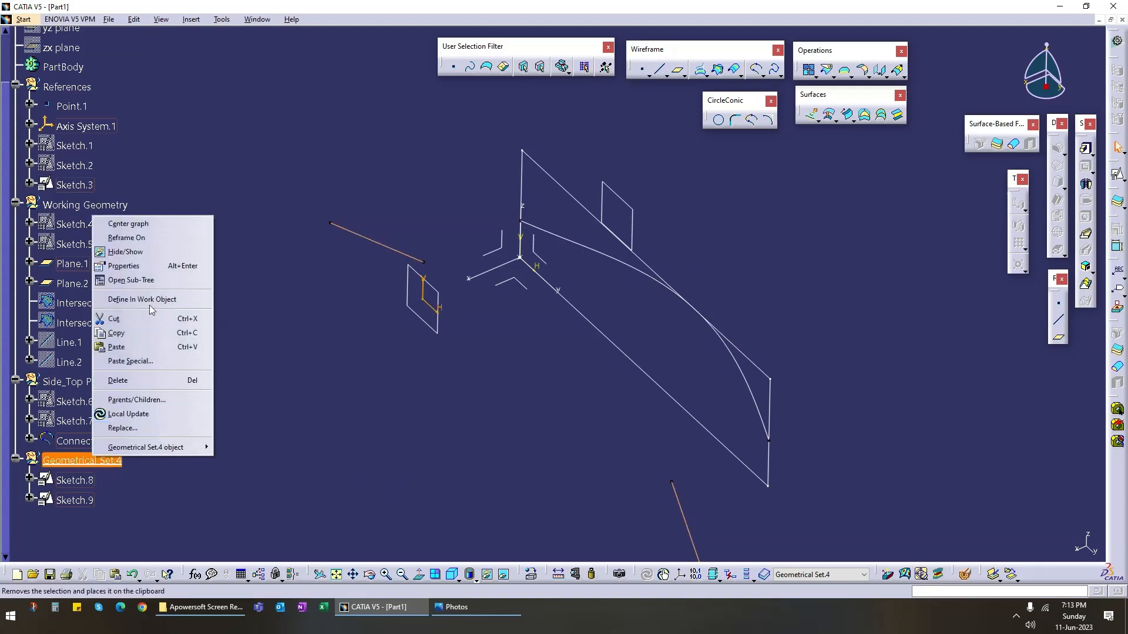
left_click(142, 268)
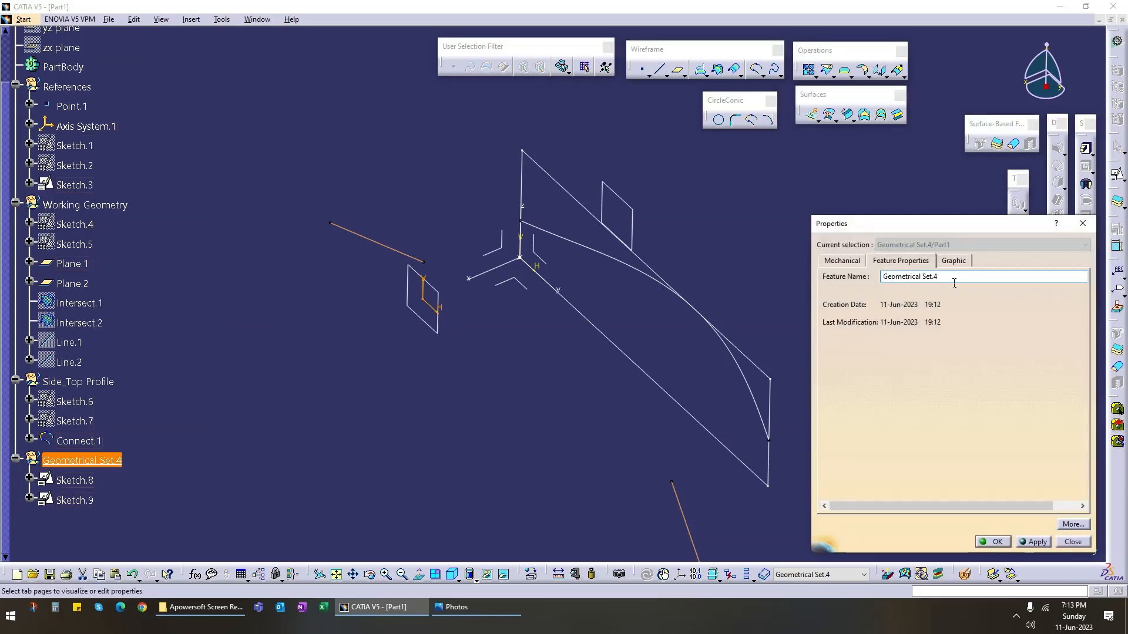
type("Extreme_Side Profiles")
key("Return")
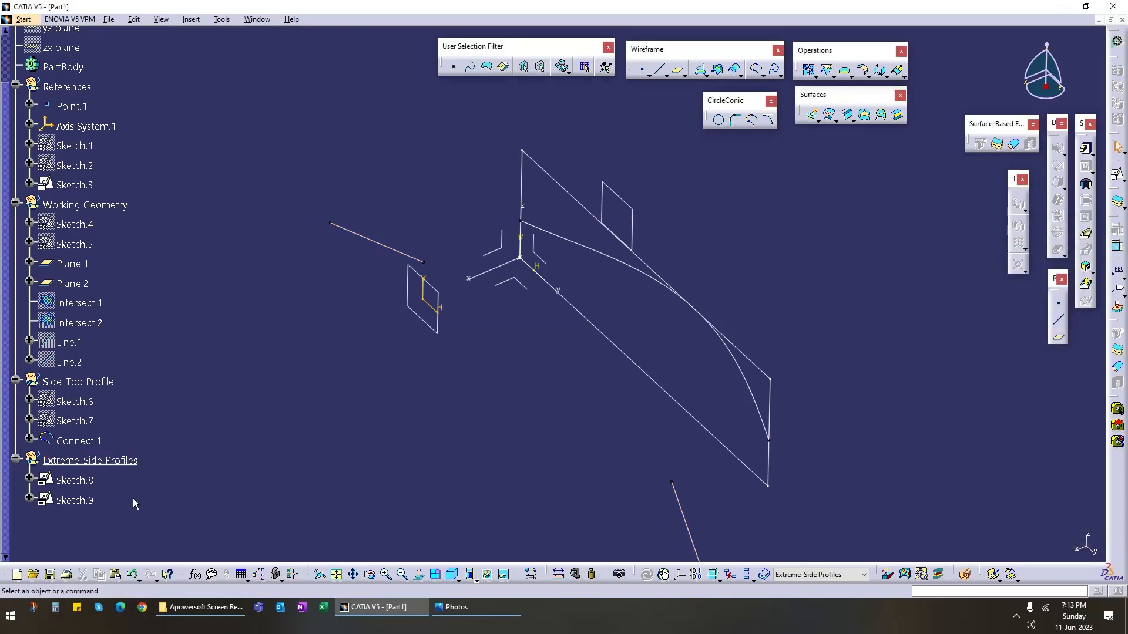
Step: Open Sketch.8, examine its profile line and constraints against the surrounding geometry, and exit the sketch
double_click(74, 480)
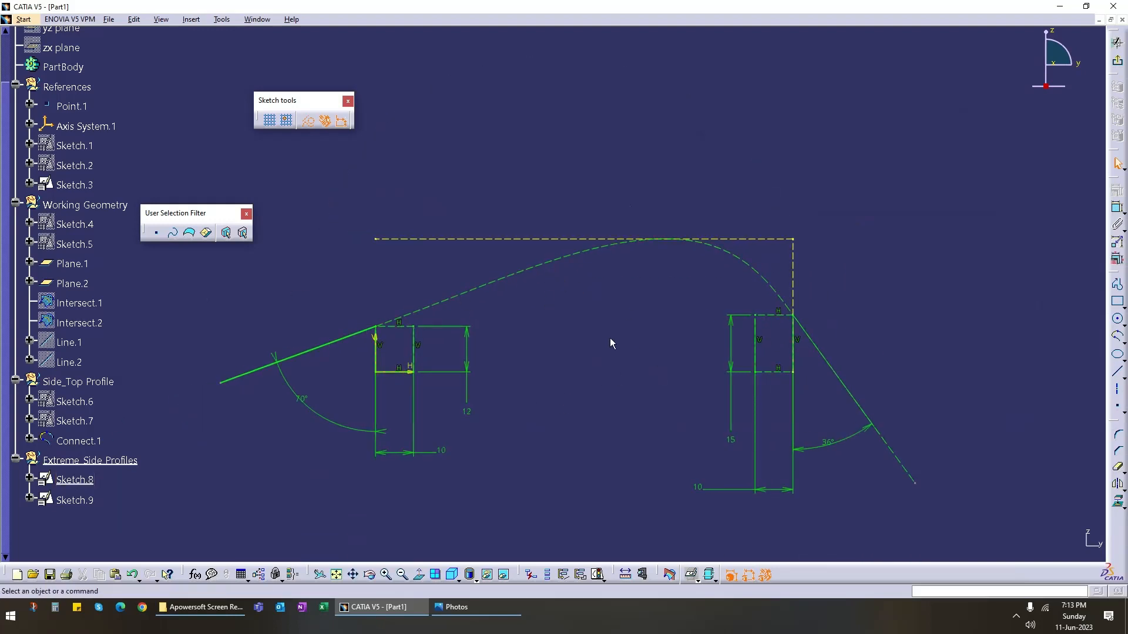
mouse_move(587, 361)
middle_mouse_down()
mouse_move(615, 376)
mouse_move(532, 355)
mouse_move(411, 370)
mouse_move(522, 403)
mouse_move(624, 344)
mouse_move(591, 371)
middle_mouse_up()
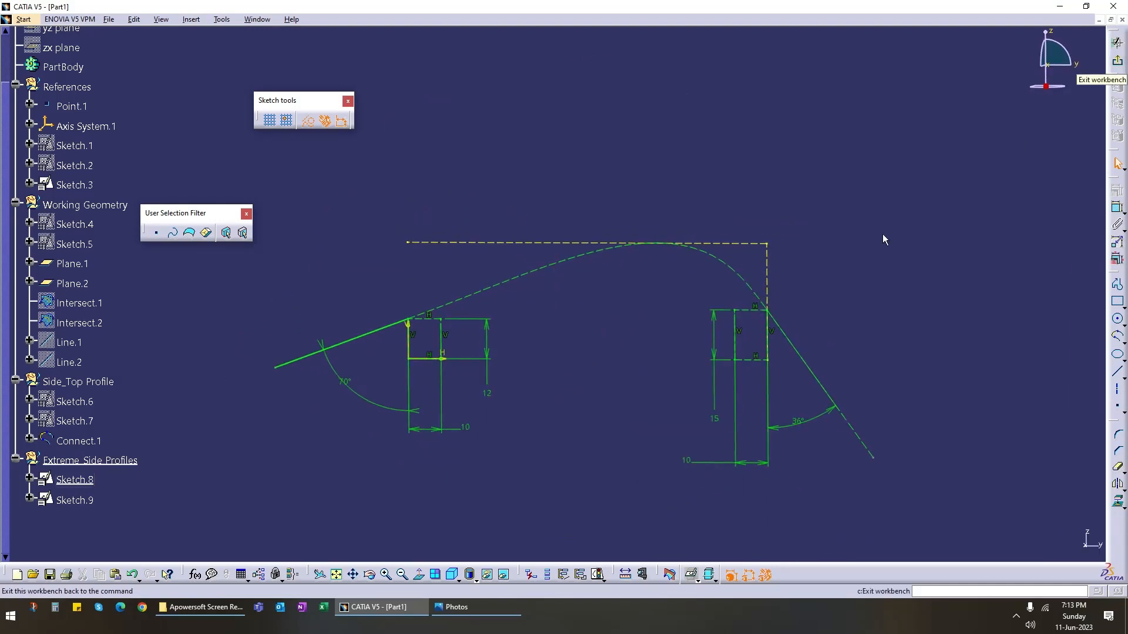
mouse_move(511, 317)
middle_mouse_down()
mouse_move(493, 393)
mouse_move(406, 390)
mouse_move(394, 362)
mouse_move(529, 410)
mouse_move(625, 320)
mouse_move(612, 355)
middle_mouse_up()
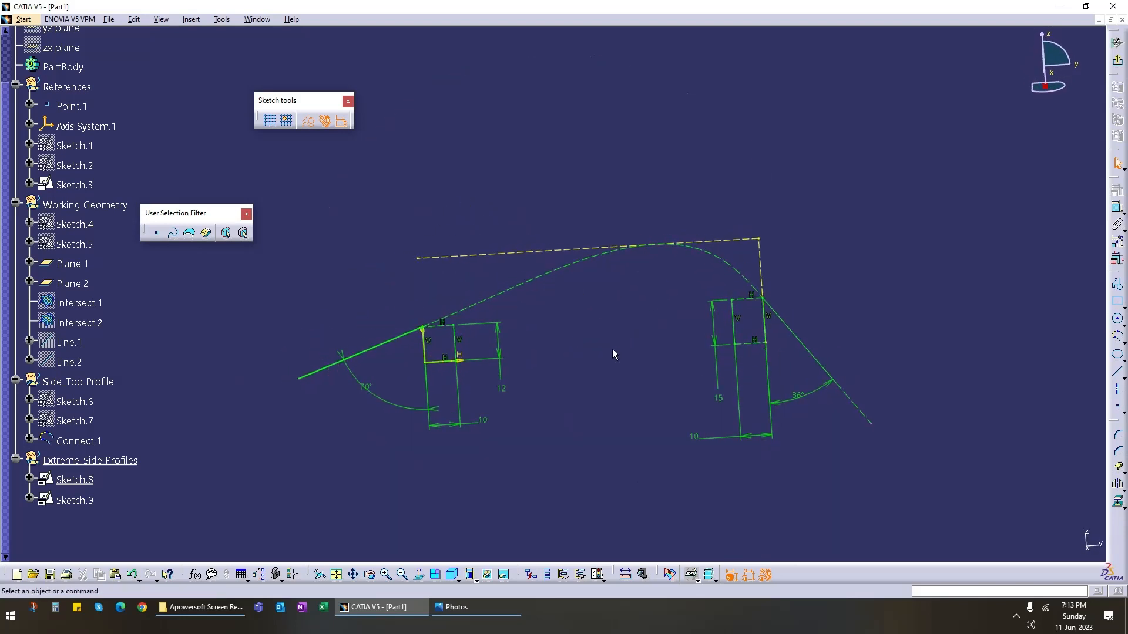
left_click(1117, 60)
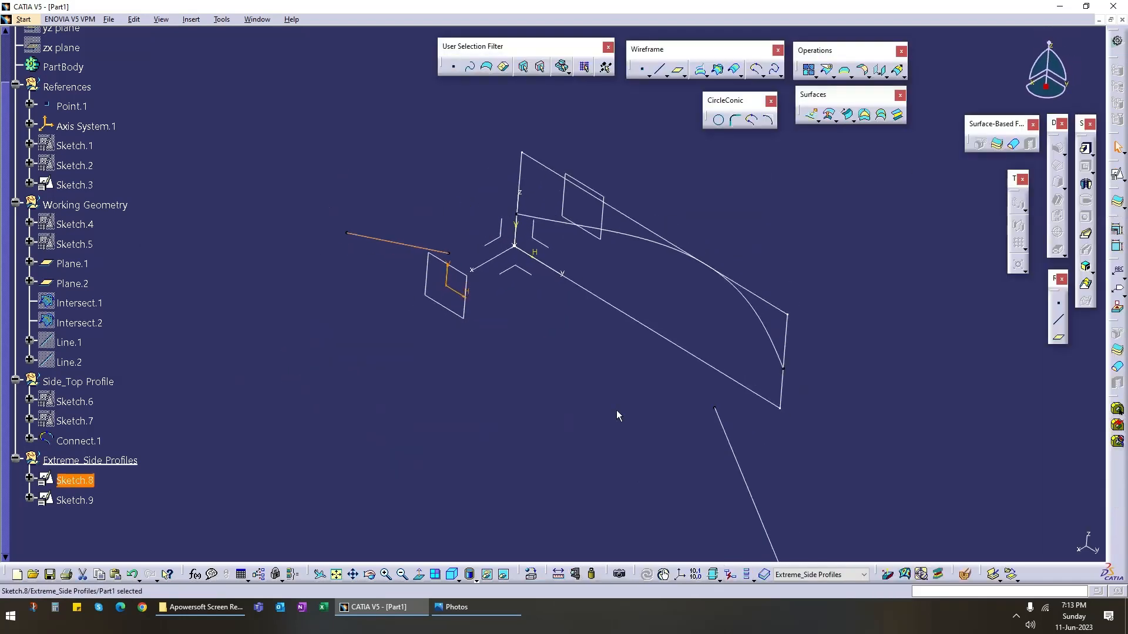
Step: Open Sketch.8 for editing and display the surrounding 3D geometry in the sketch background
double_click(75, 480)
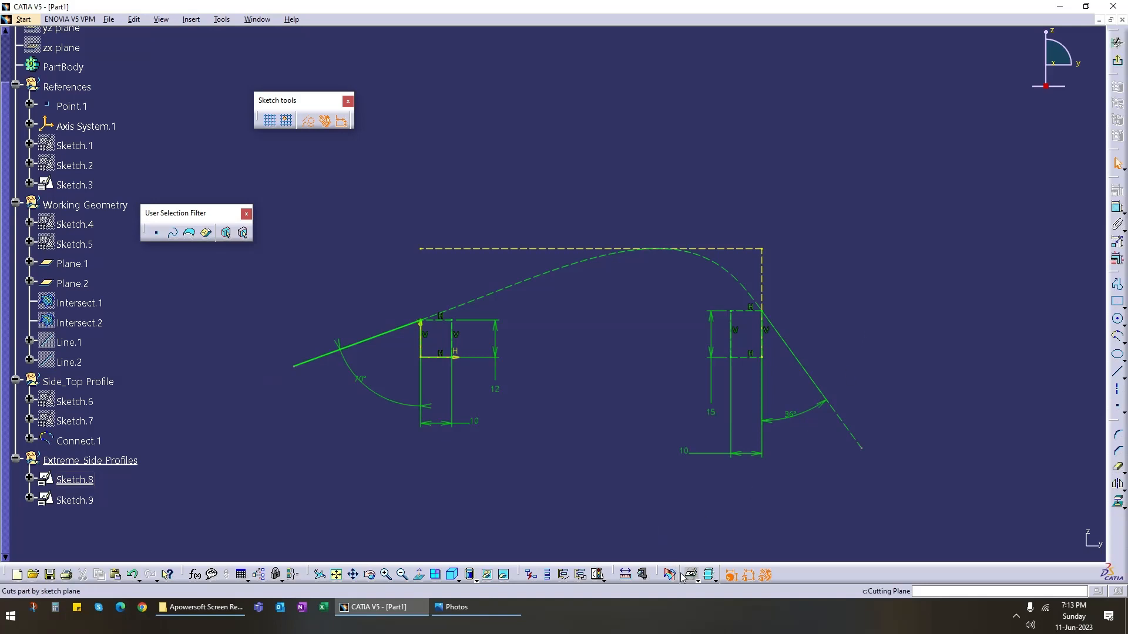
left_click_drag(270, 513, 270, 513)
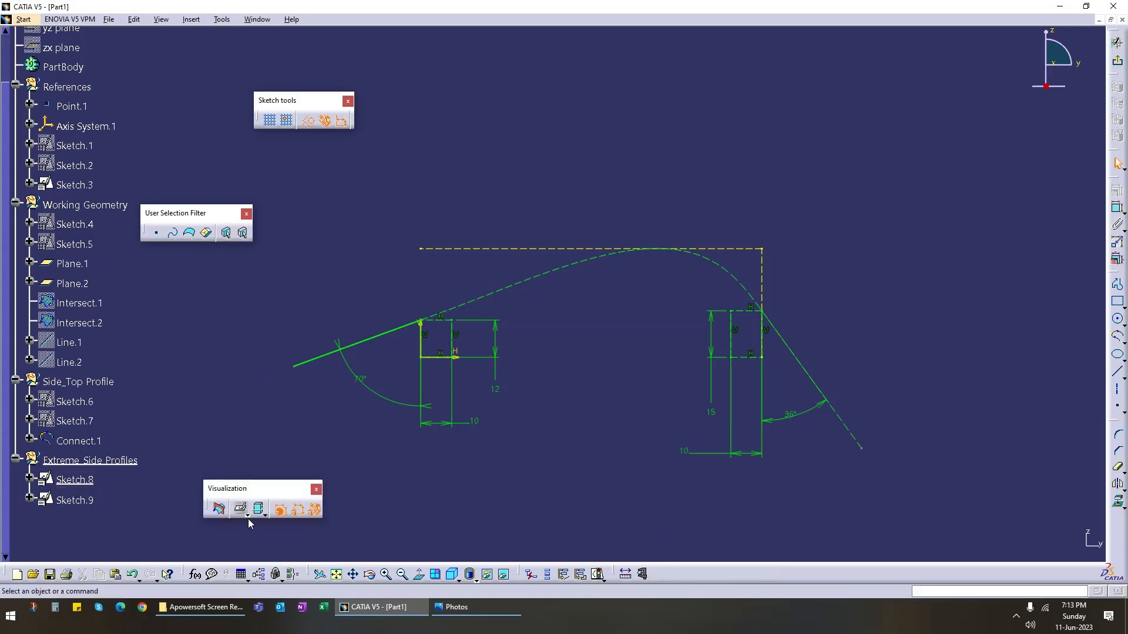
left_click(246, 515)
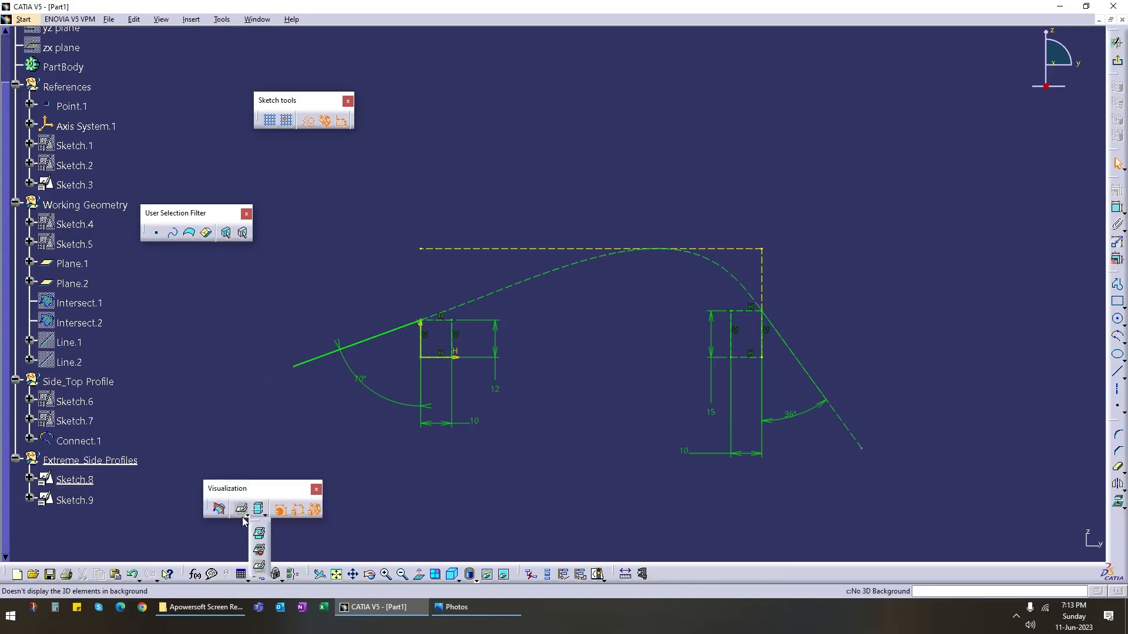
left_click(261, 553)
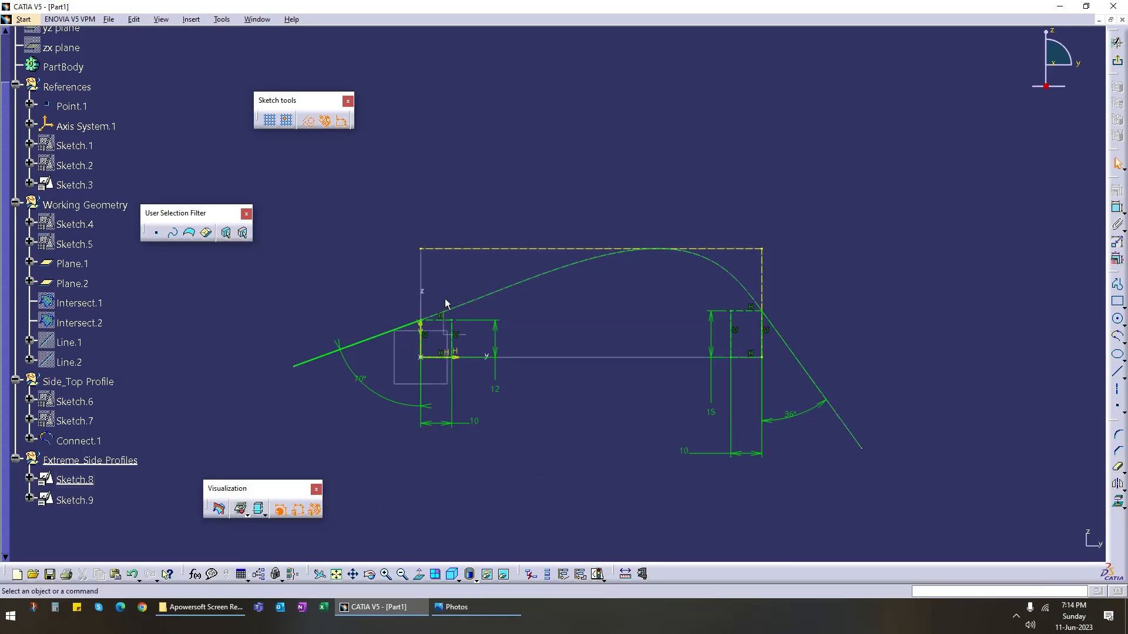
Step: Set the left end line's angle to 80 degrees and the right end line's angle to 56 degrees in Sketch.8
double_click(359, 404)
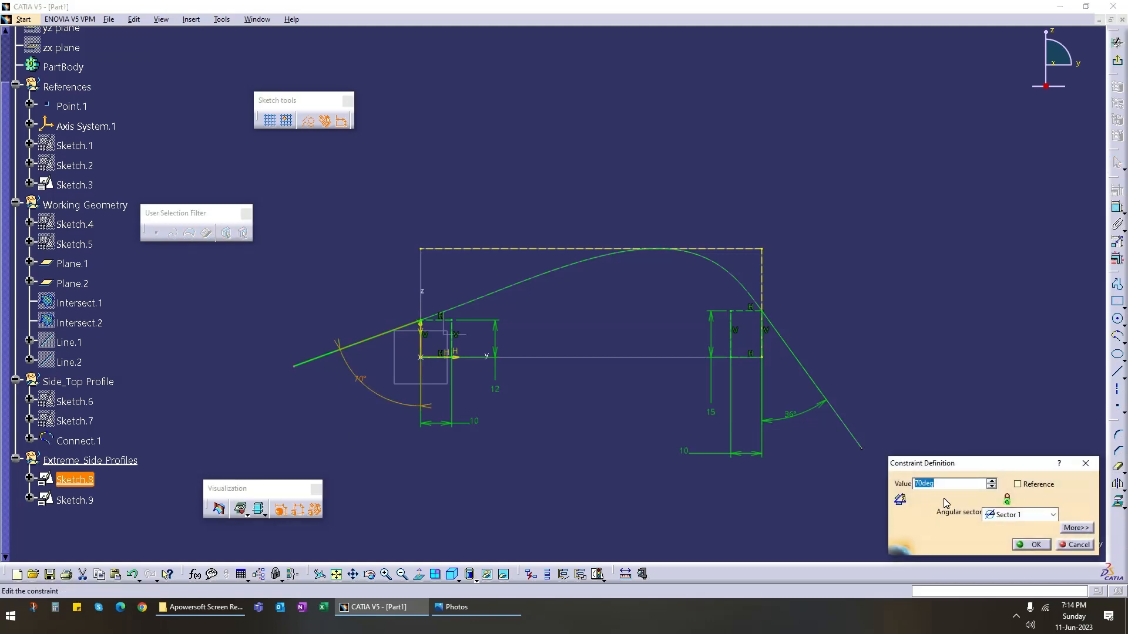
type("80")
key("Return")
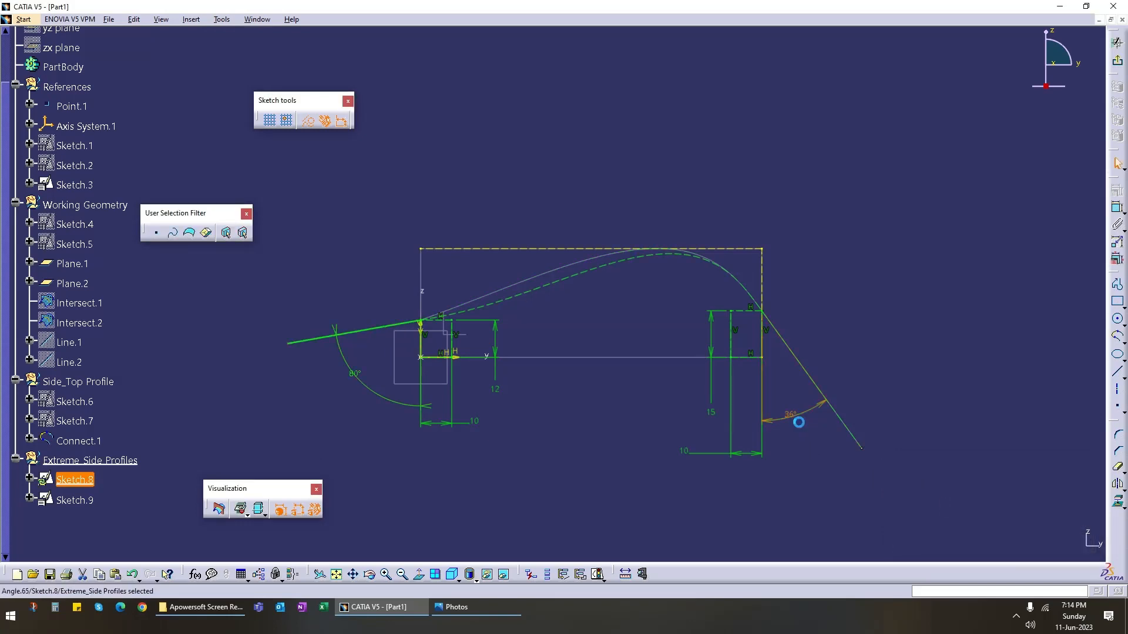
double_click(794, 417)
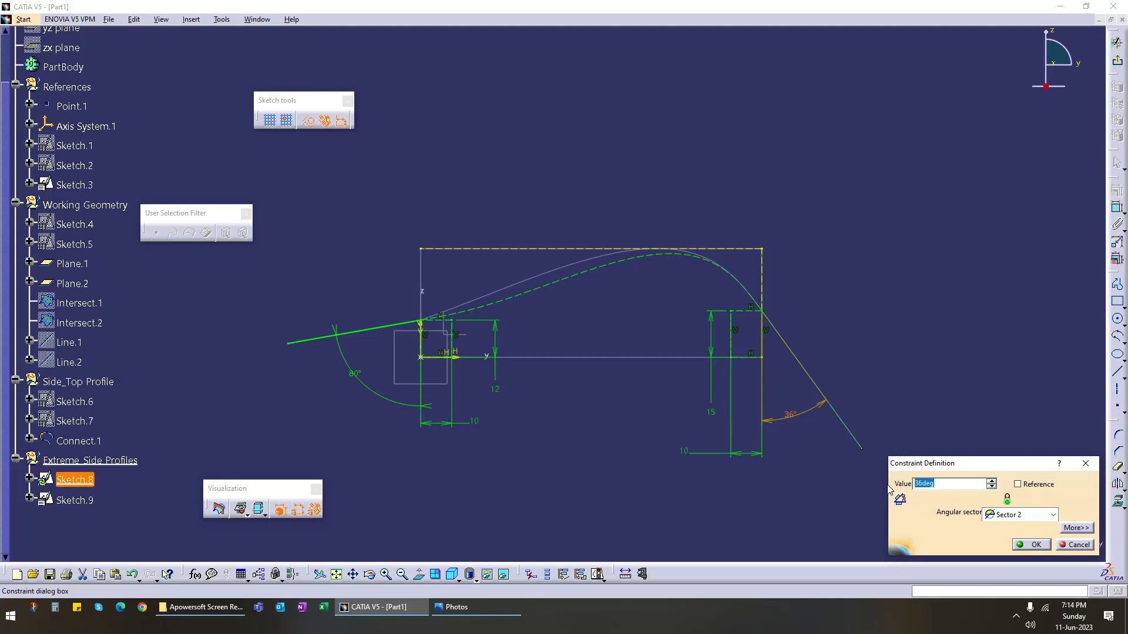
type("56")
key("Return")
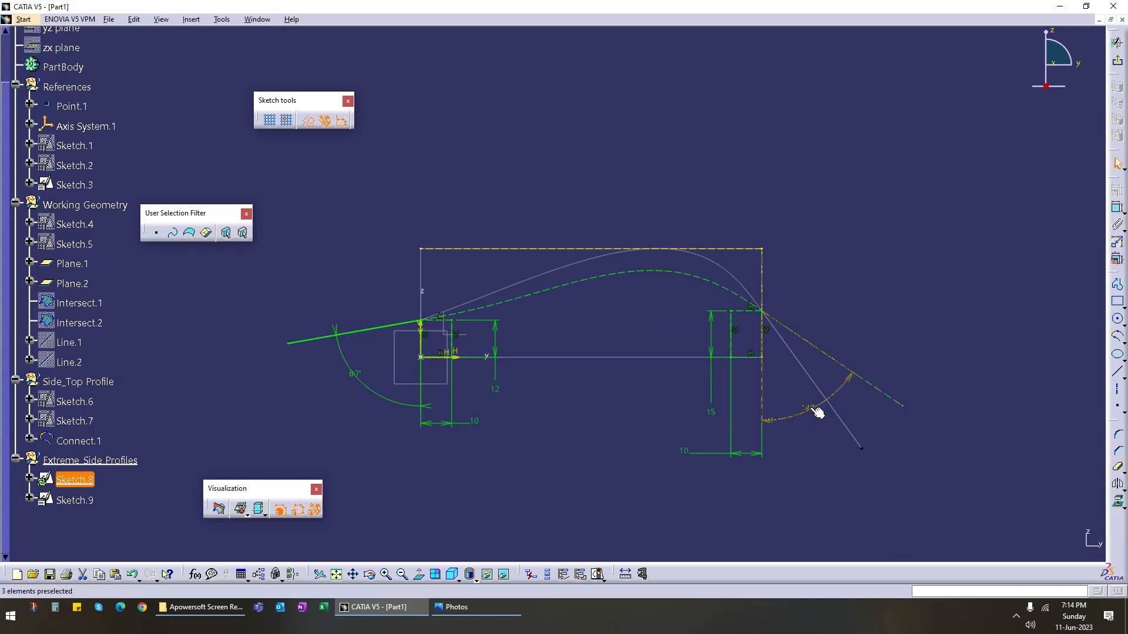
Step: Set the left end line's angle to 75 degrees and the right end line's angle to 50 degrees
double_click(355, 375)
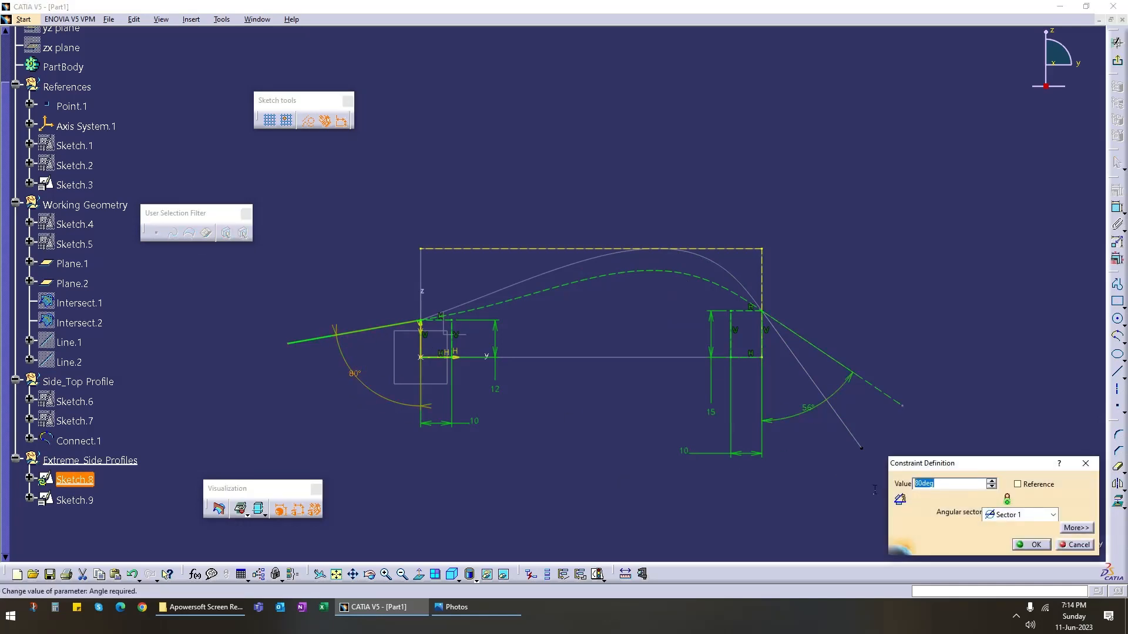
type("75")
key("Return")
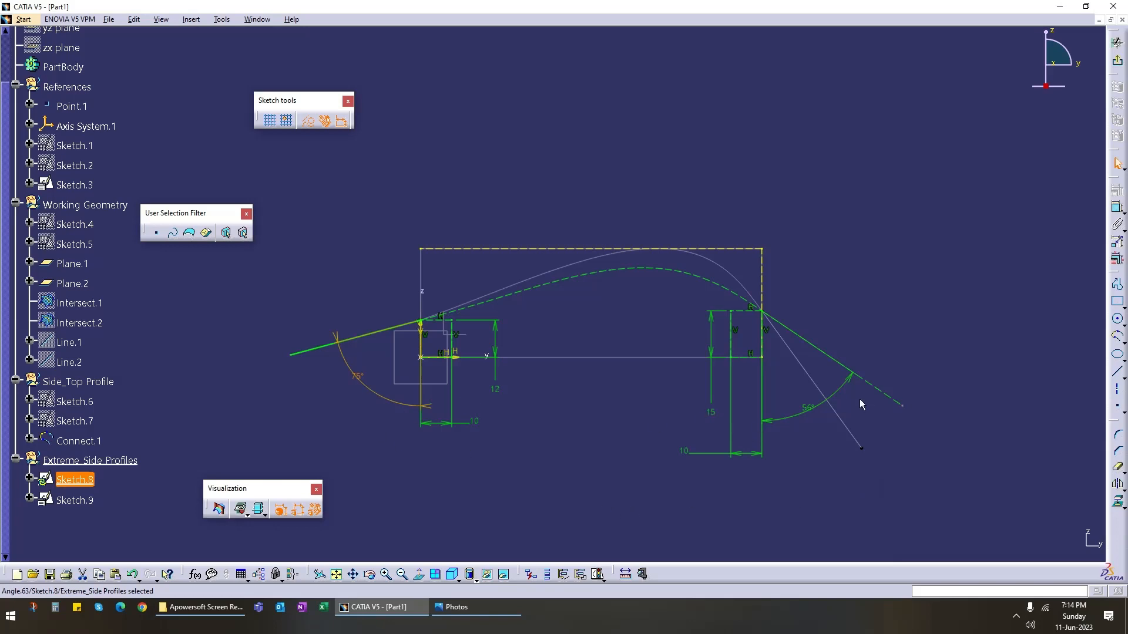
double_click(816, 416)
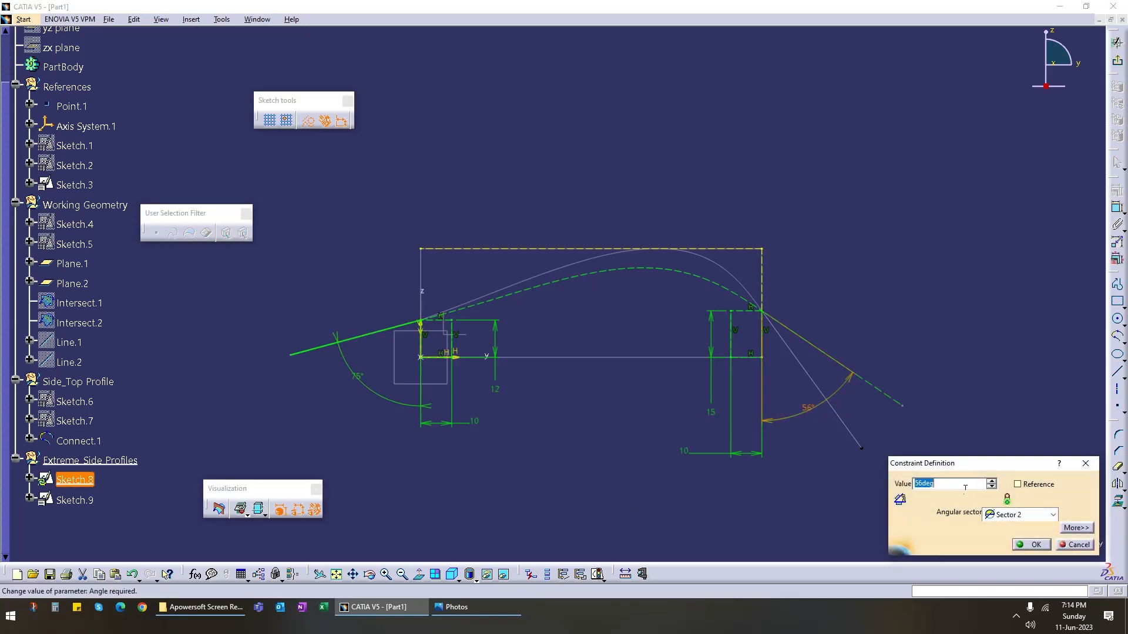
type("50")
key("Return")
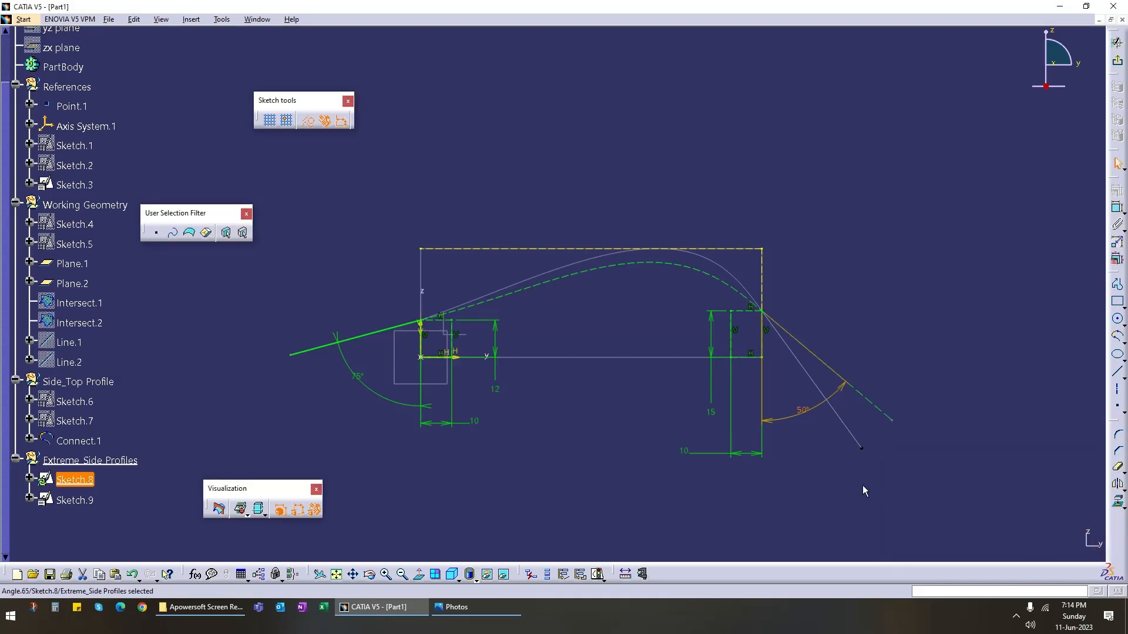
Step: Try the right end line's angle at 60 degrees and at 65 degrees
double_click(803, 410)
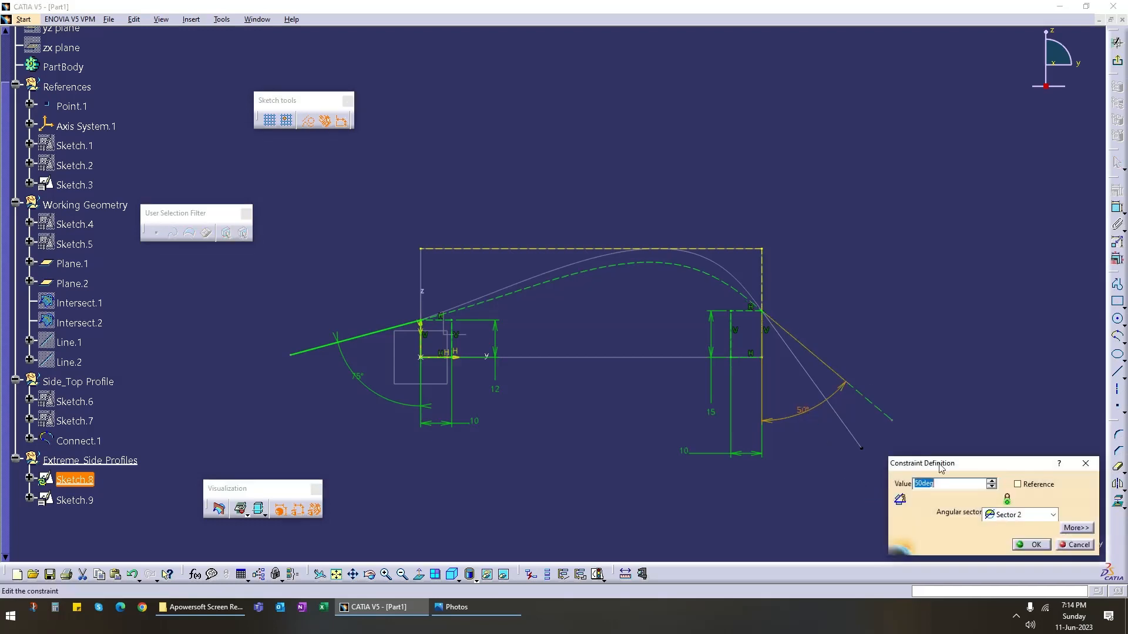
type("60")
key("Return")
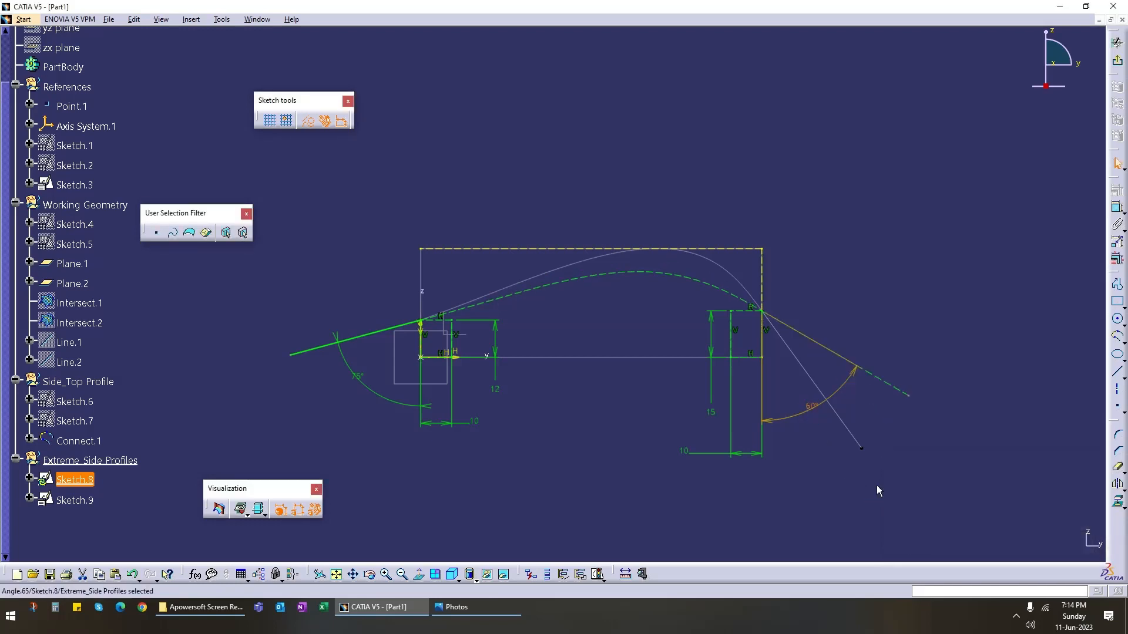
double_click(823, 419)
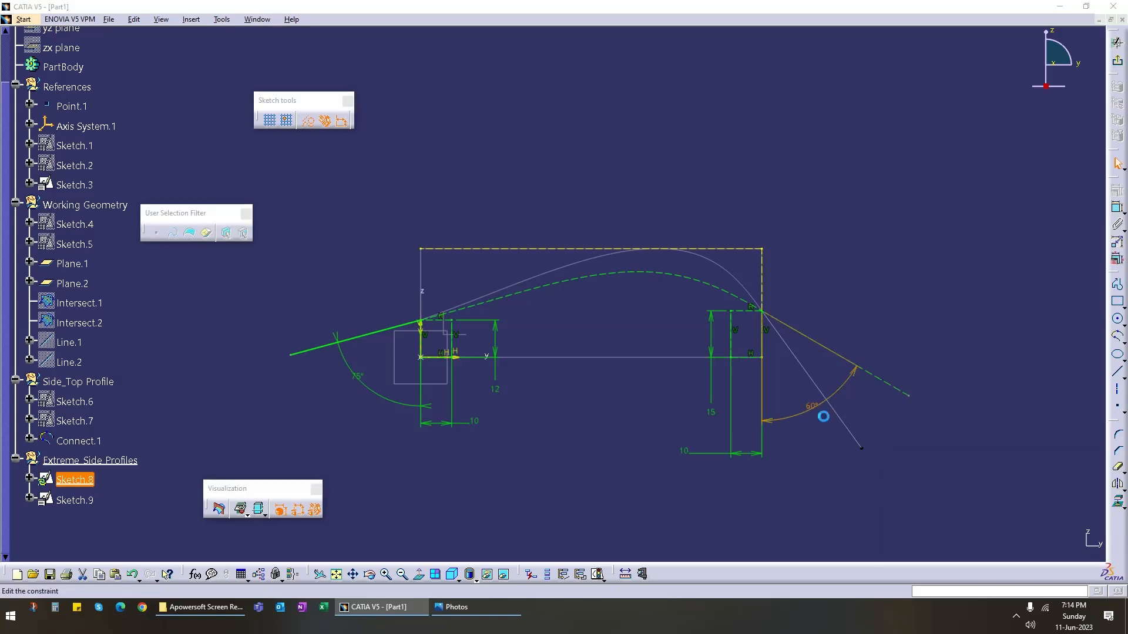
type("65")
key("Return")
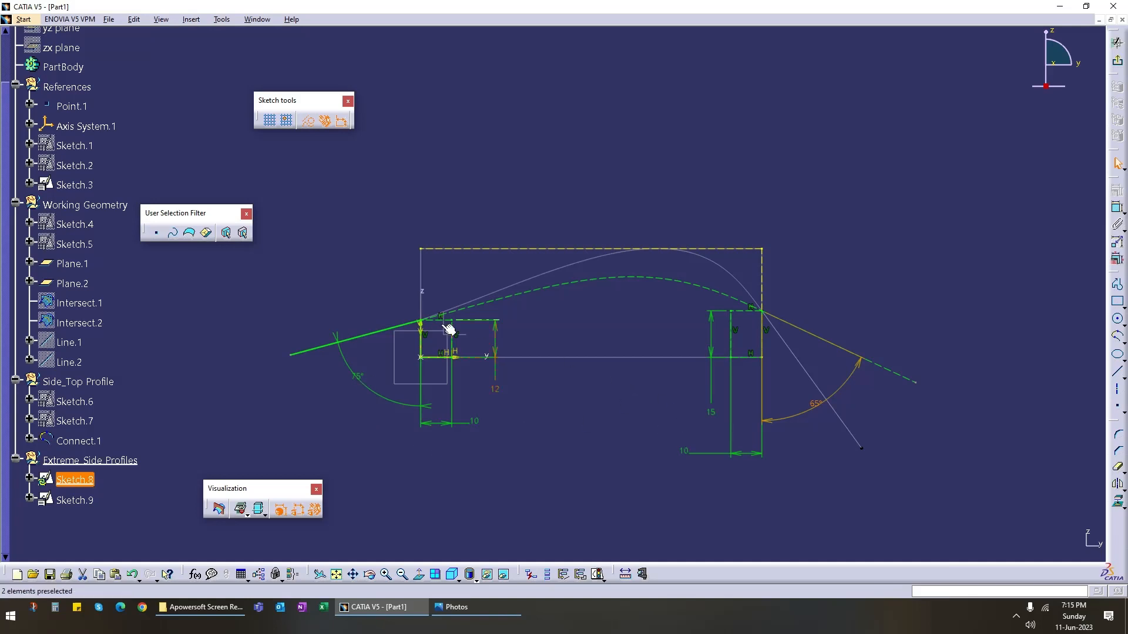
Step: Try the left end line's angle at 70 degrees and settle on 72 degrees
double_click(364, 384)
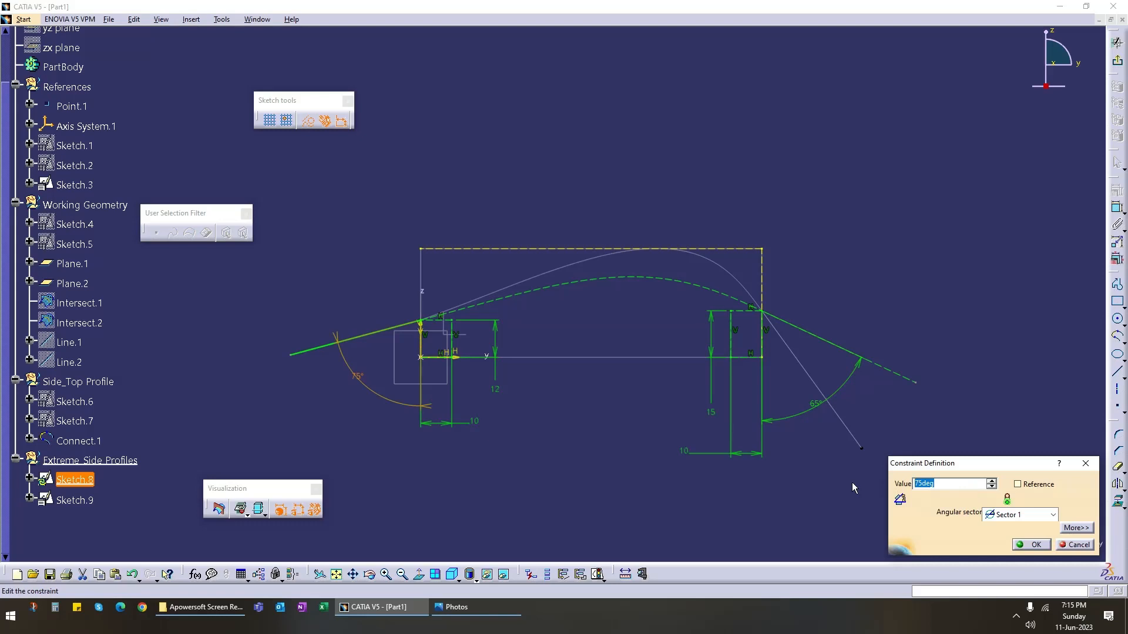
type("70")
key("Return")
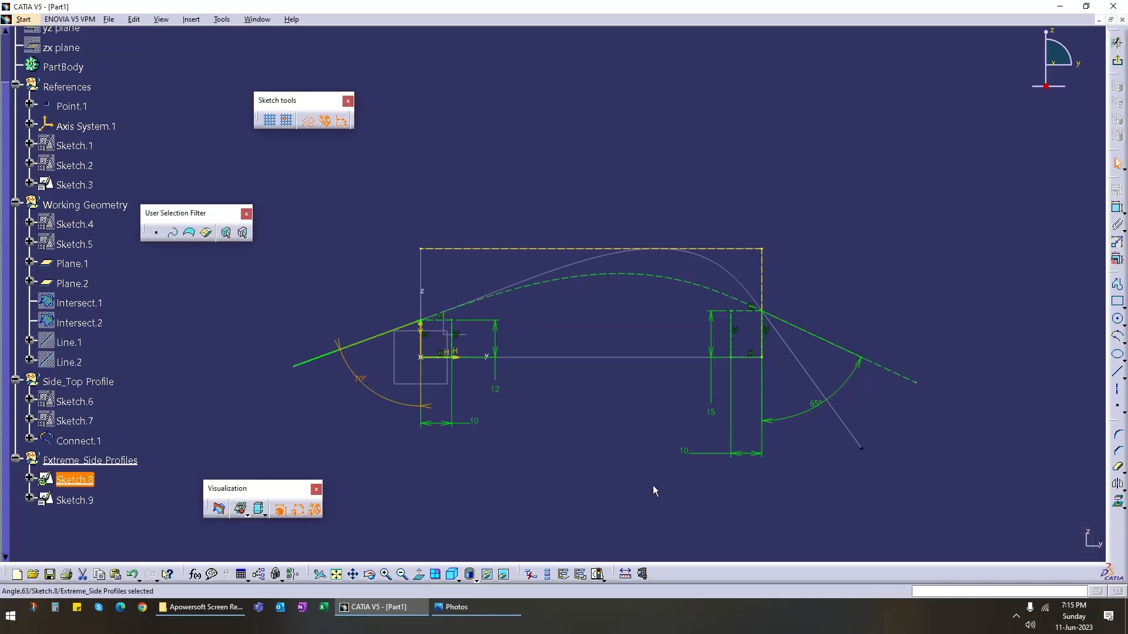
double_click(360, 383)
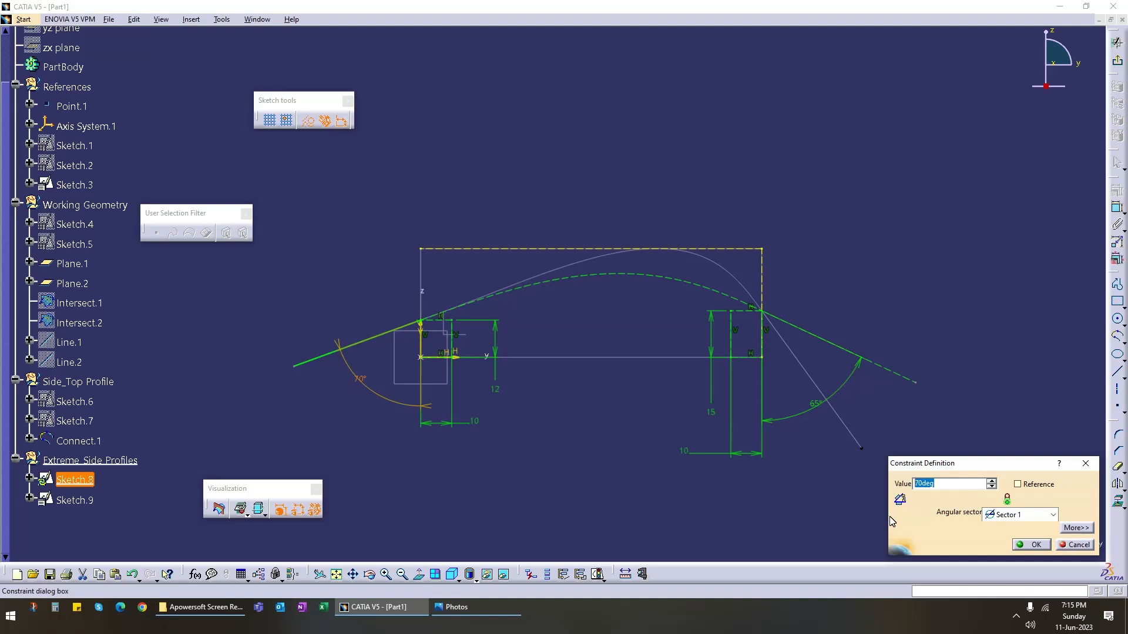
type("72")
key("Return")
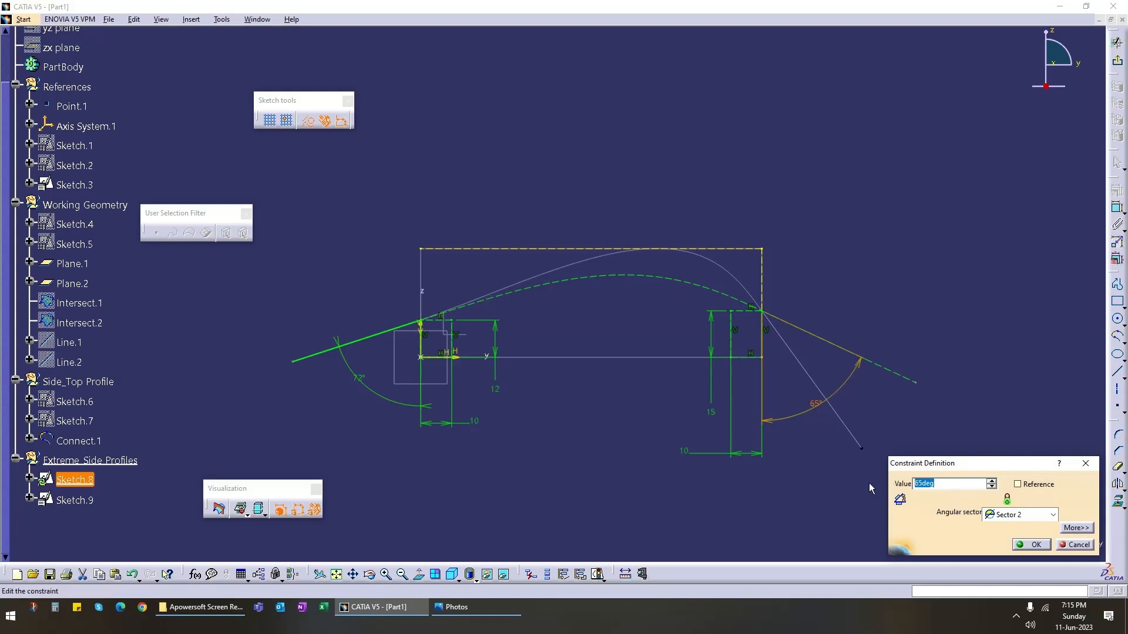
Step: Try the right end line's angle at 68 degrees, settle on 62 degrees, and exit Sketch.8
type("68")
key("Return")
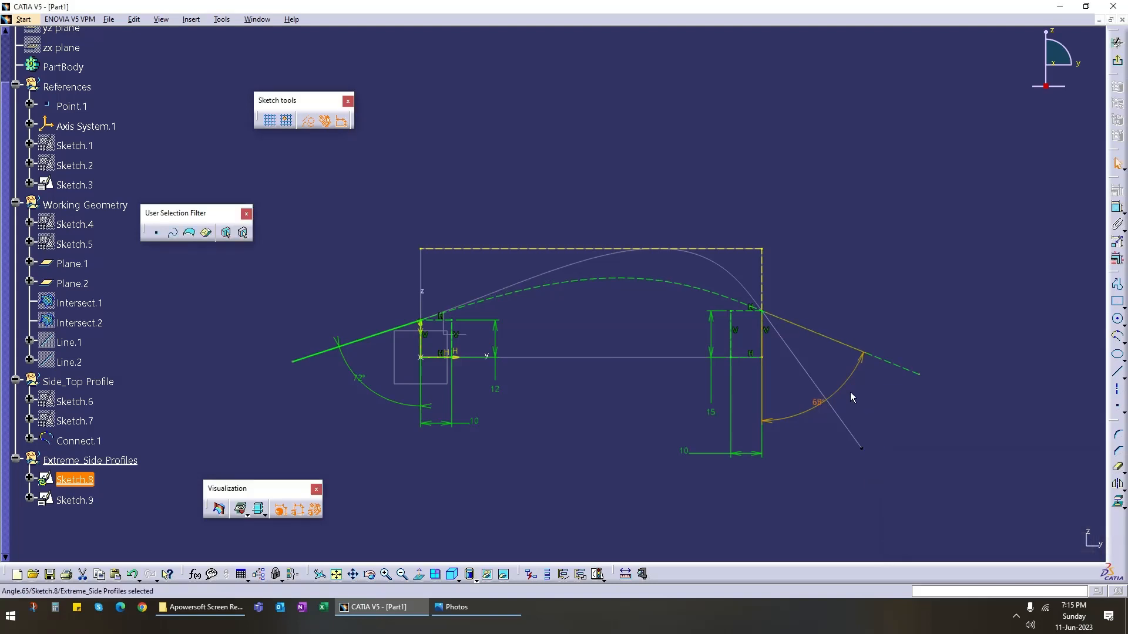
type("565")
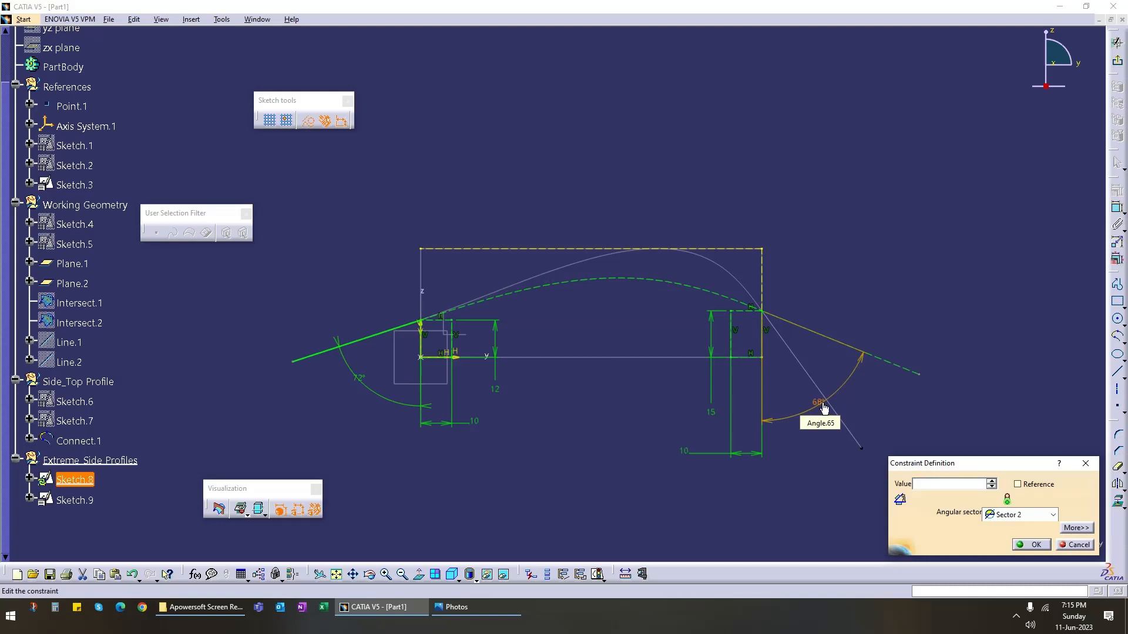
key("Return")
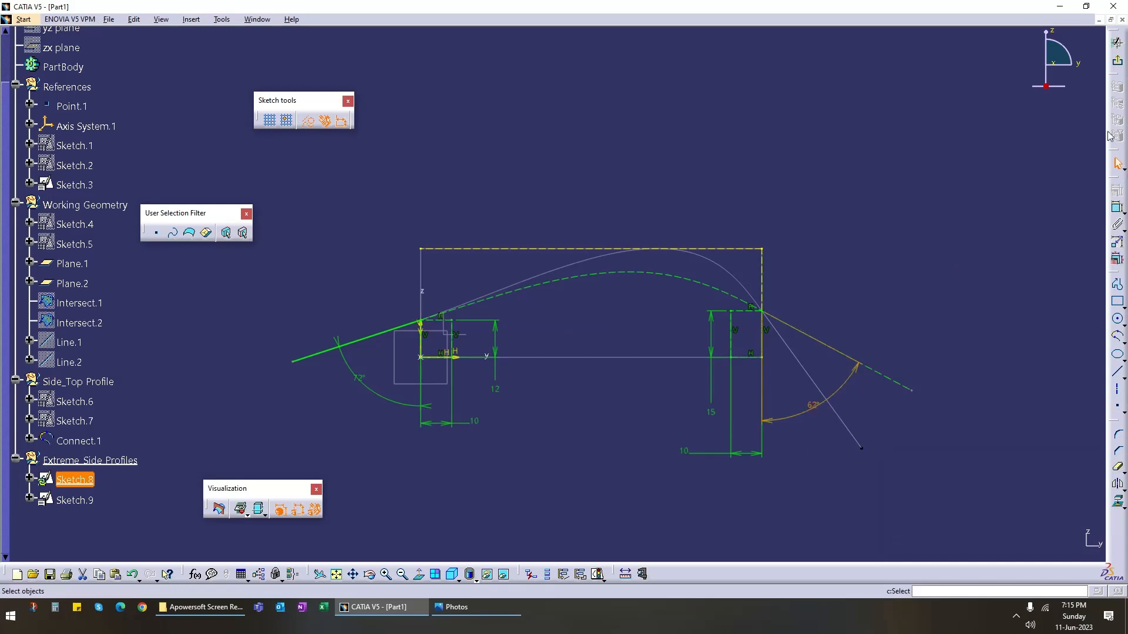
left_click(1117, 61)
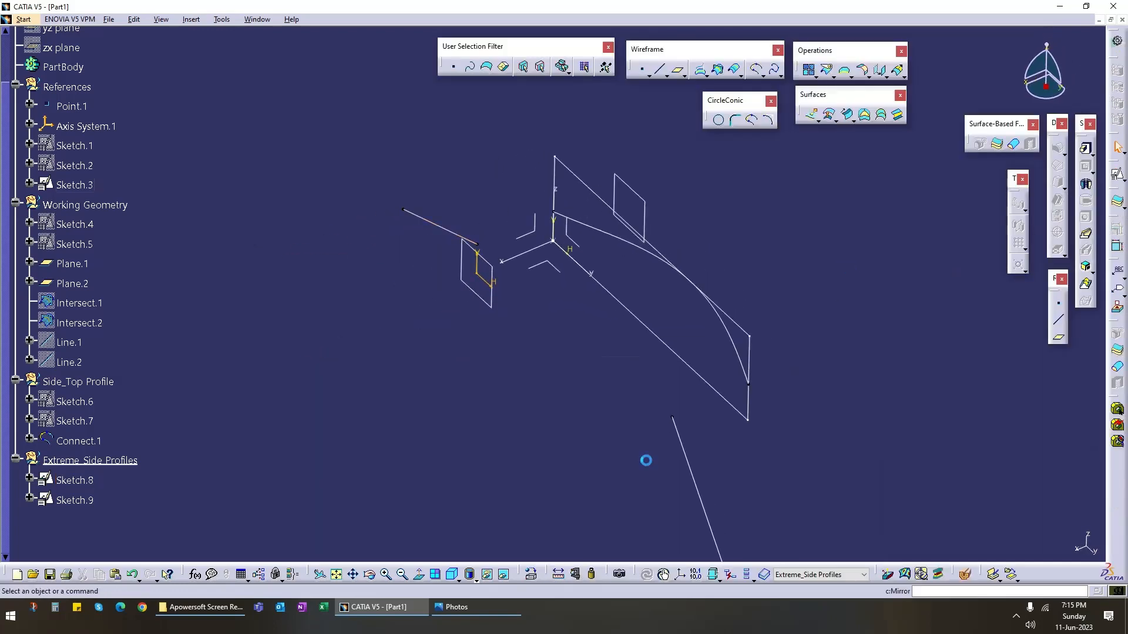
Step: Match Sketch.9 to the angles in Sketch.8 by setting its left end line's angle to 72 degrees and its right end line's angle to 62 degrees
double_click(419, 222)
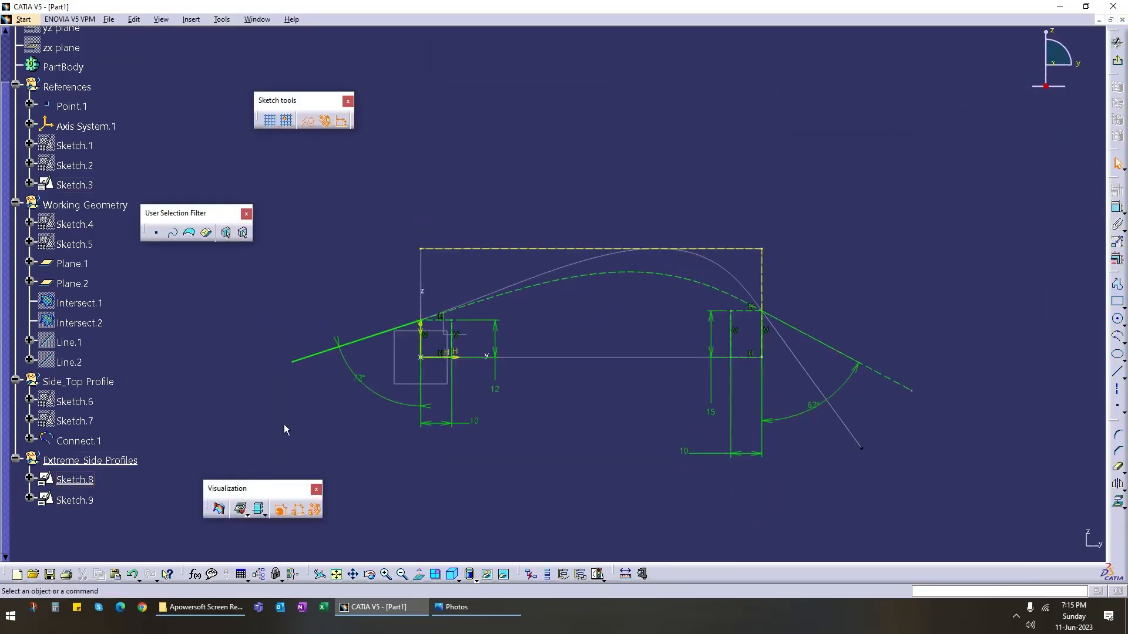
left_click(1117, 62)
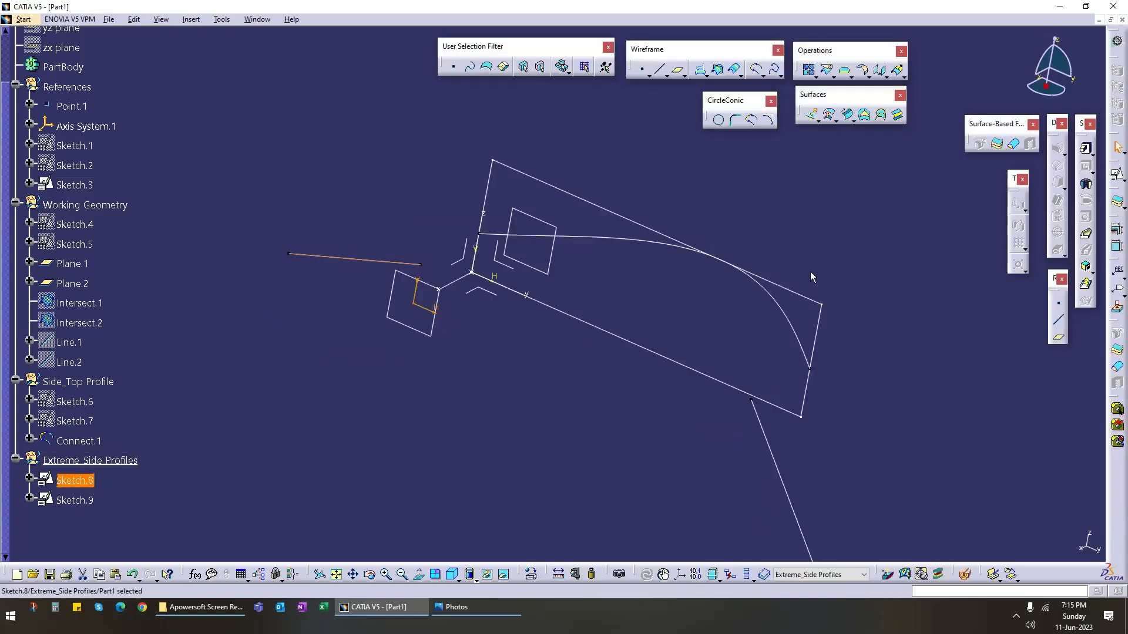
double_click(74, 502)
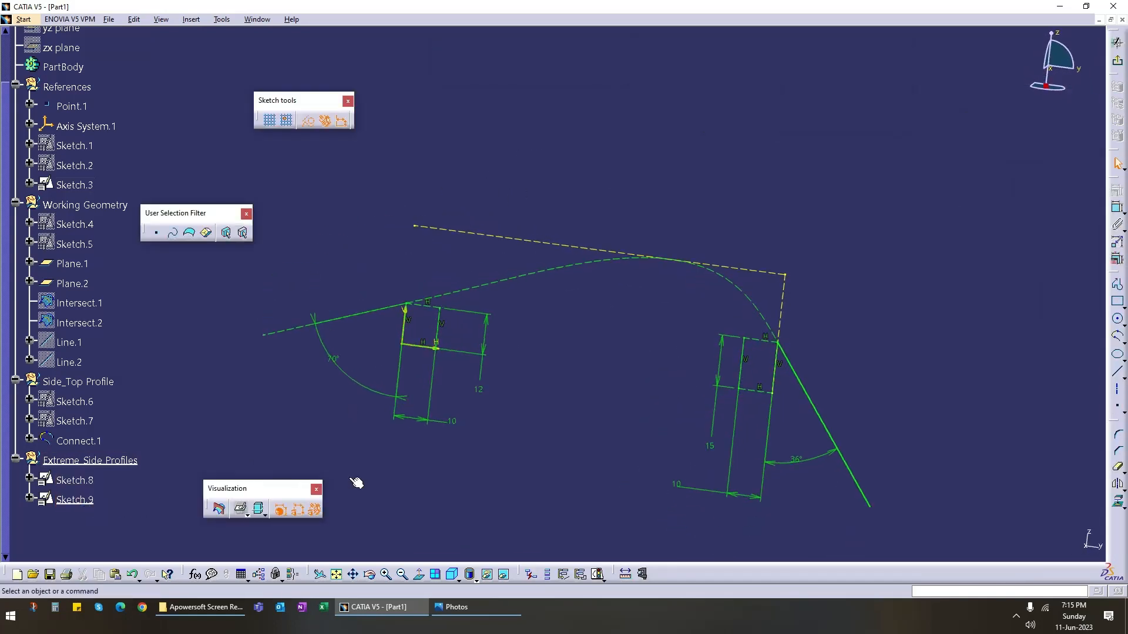
type("72")
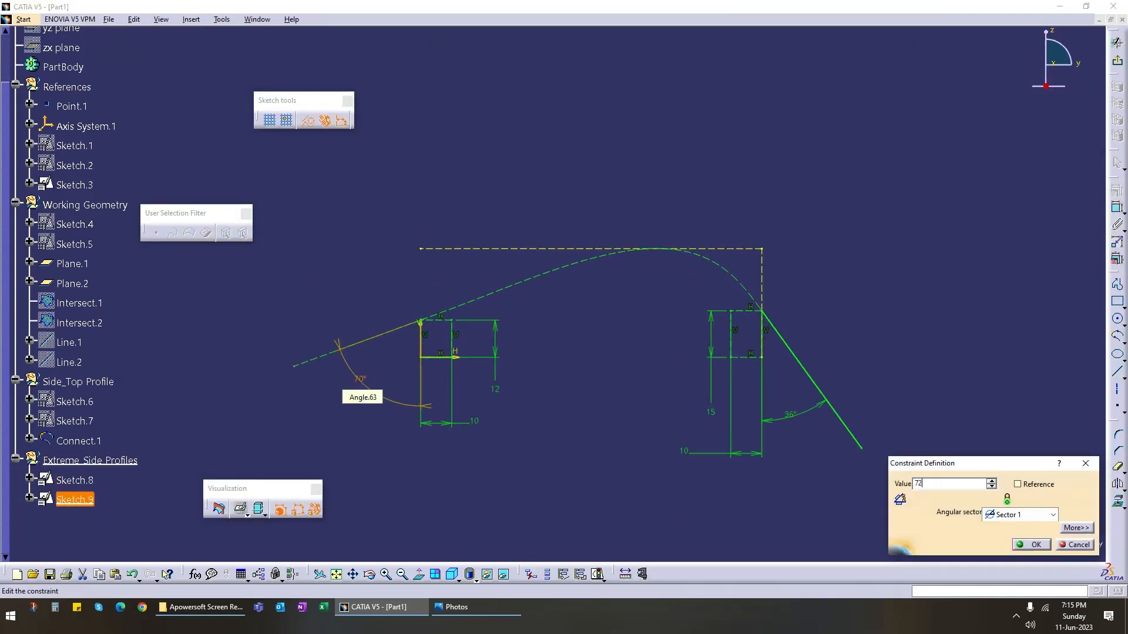
key("Return")
double_click(794, 420)
type("62")
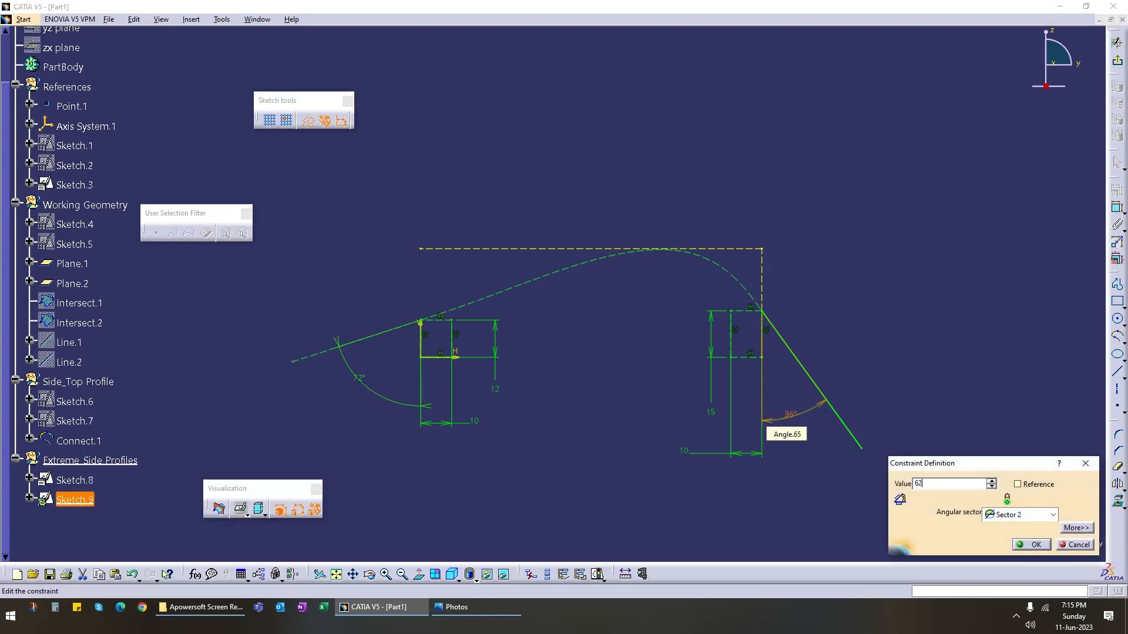
key("Return")
left_click(1115, 42)
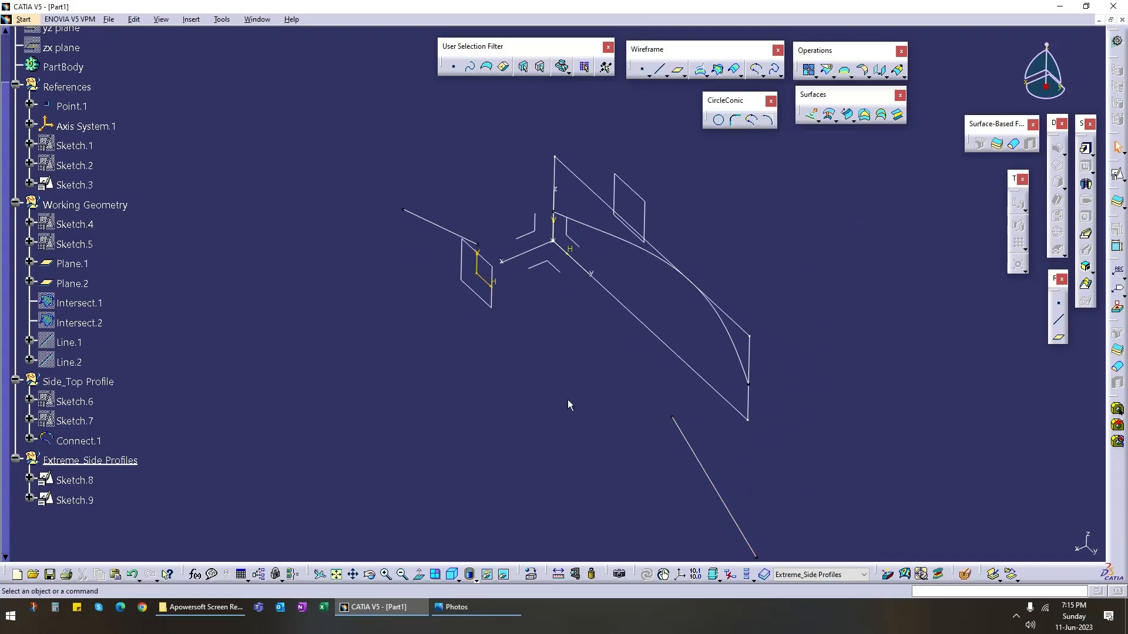
Step: Start a connect curve between the inner endpoints of the lines in Sketch.8 and Sketch.9
middle_click_drag(446, 387, 540, 383)
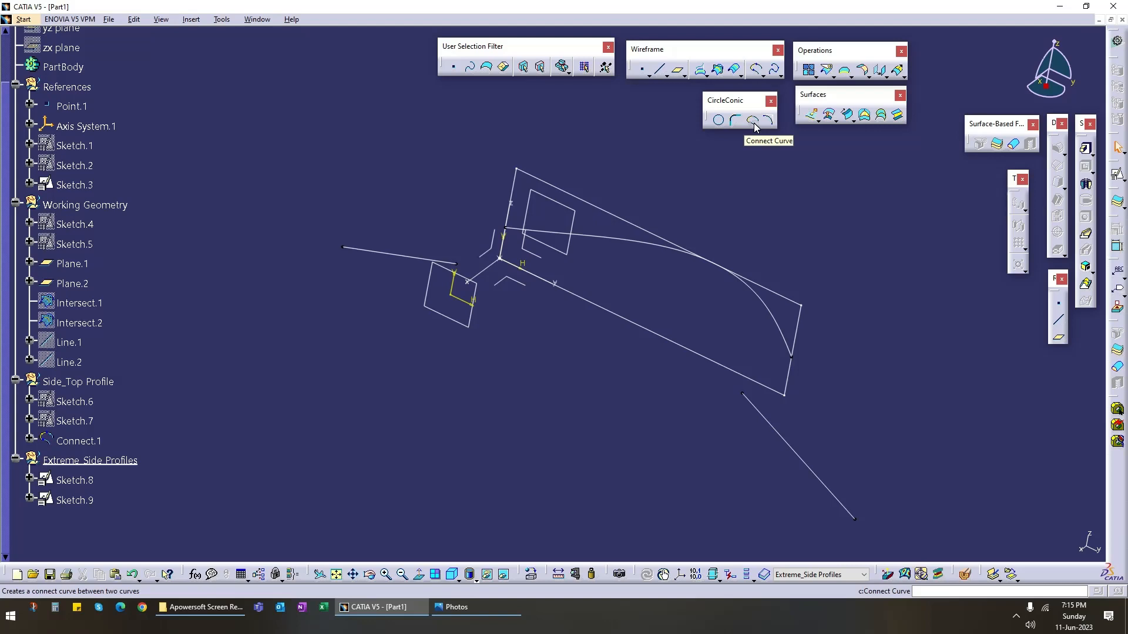
left_click(754, 122)
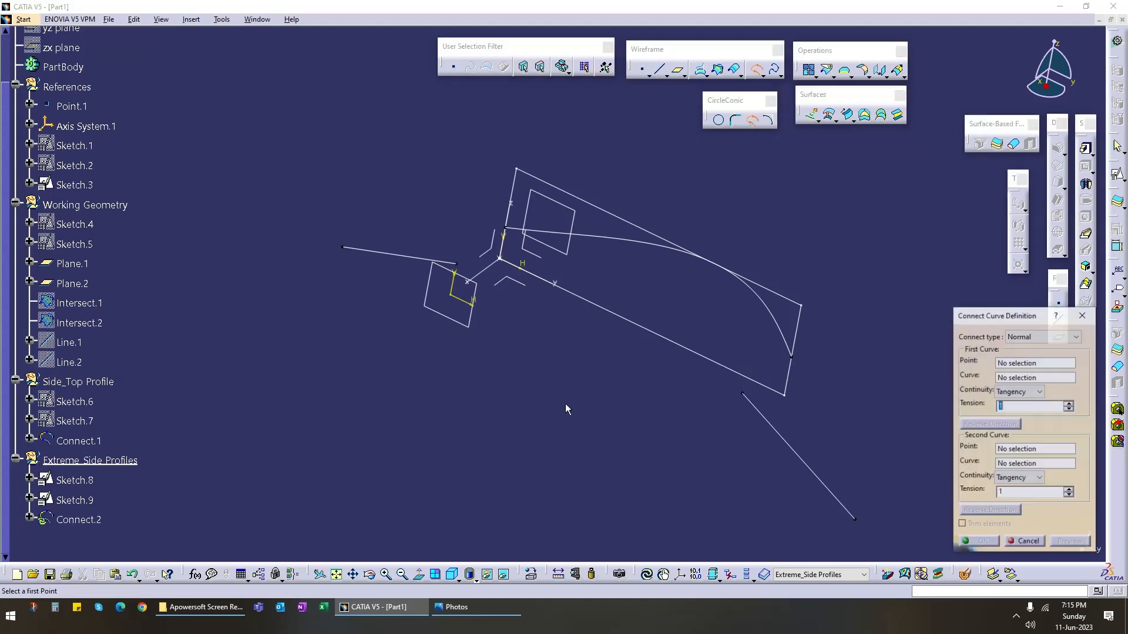
left_click(462, 267)
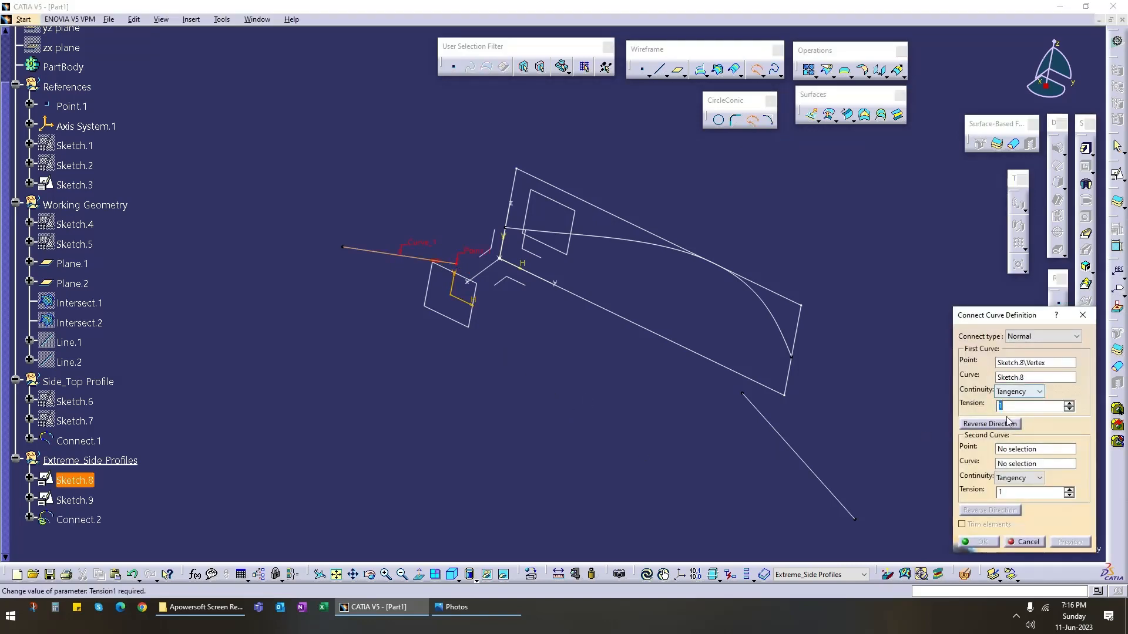
left_click(741, 393)
mouse_move(609, 415)
middle_mouse_down()
mouse_move(589, 401)
mouse_move(634, 251)
mouse_move(669, 196)
mouse_move(529, 359)
mouse_move(590, 360)
middle_mouse_up()
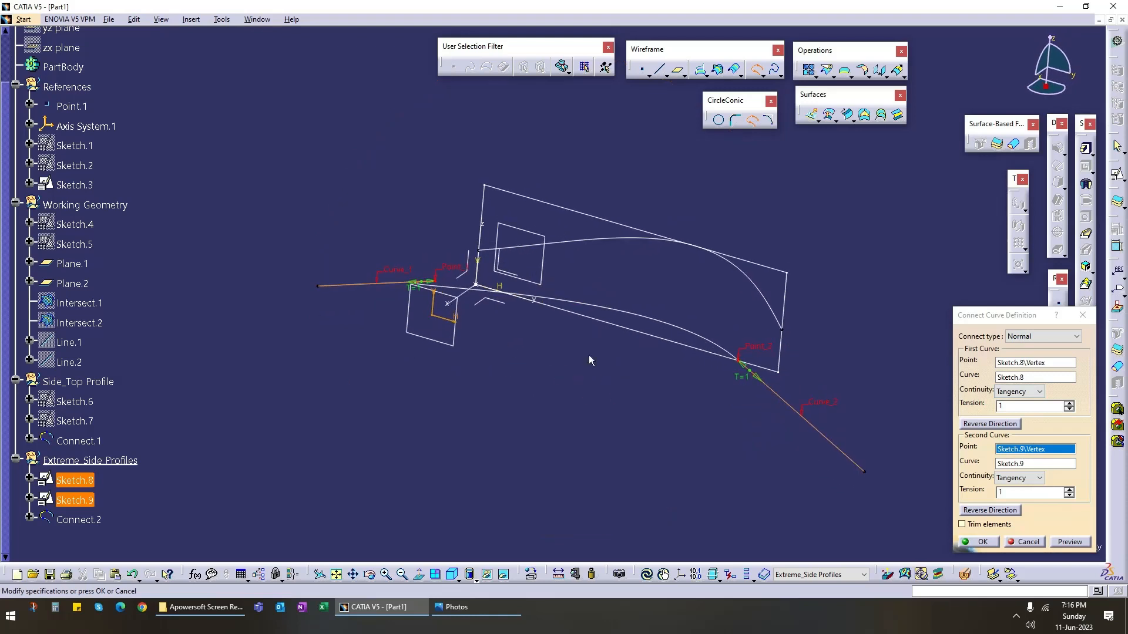
middle_click_drag(426, 428, 555, 356)
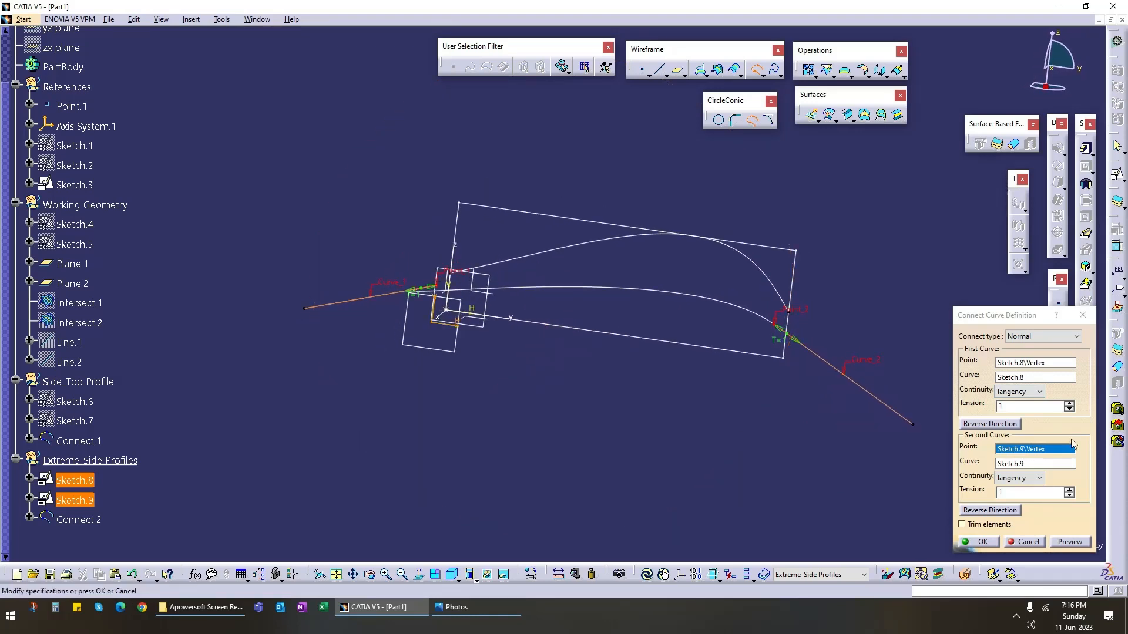
Step: Set the connect curve's continuity to Curvature for both the first and second curves
left_click(1033, 393)
left_click(1022, 421)
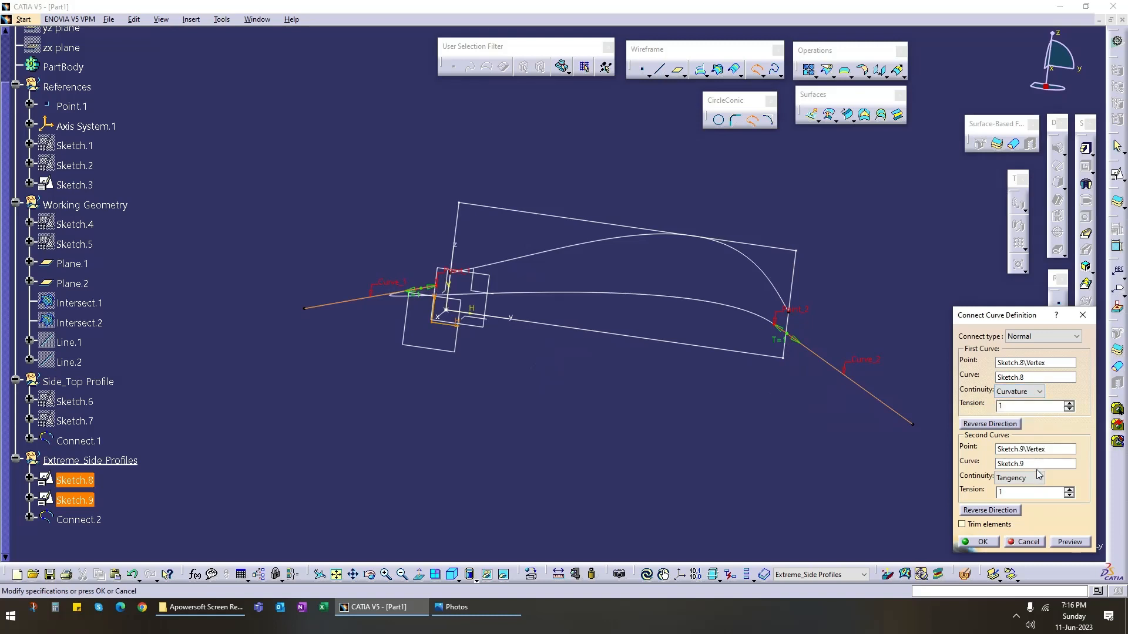
left_click(1038, 477)
left_click(1012, 507)
Step: Examine the connect curve preview at its joints and in the front view against the existing side-top profile
middle_click_drag(616, 425, 591, 303)
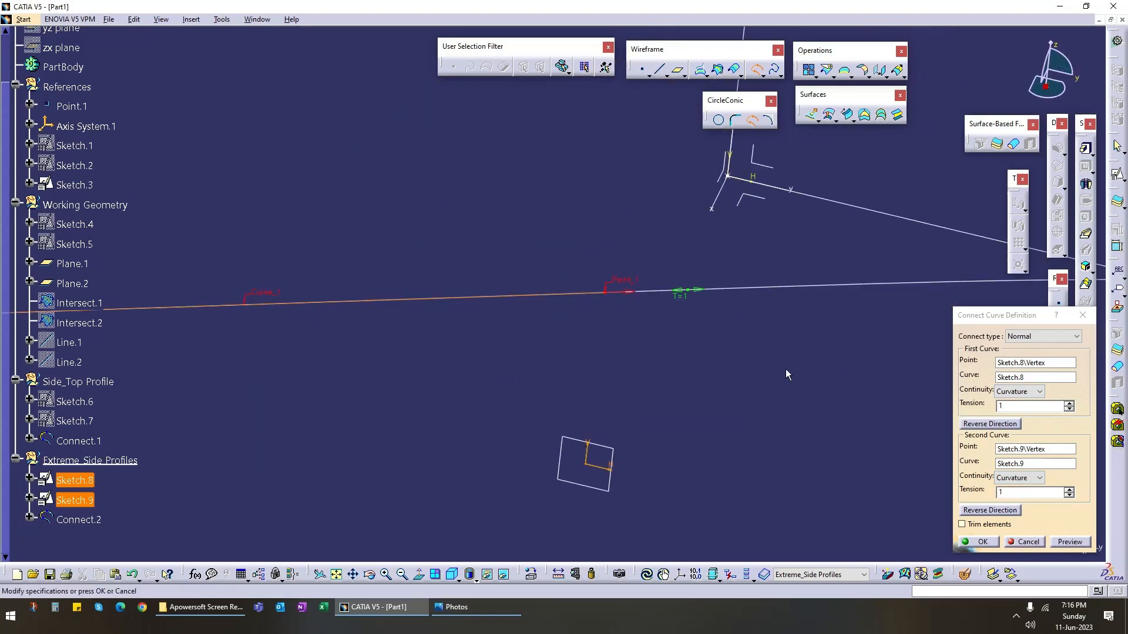
middle_click_drag(786, 369, 595, 401)
scroll(650, 433, "up", 1)
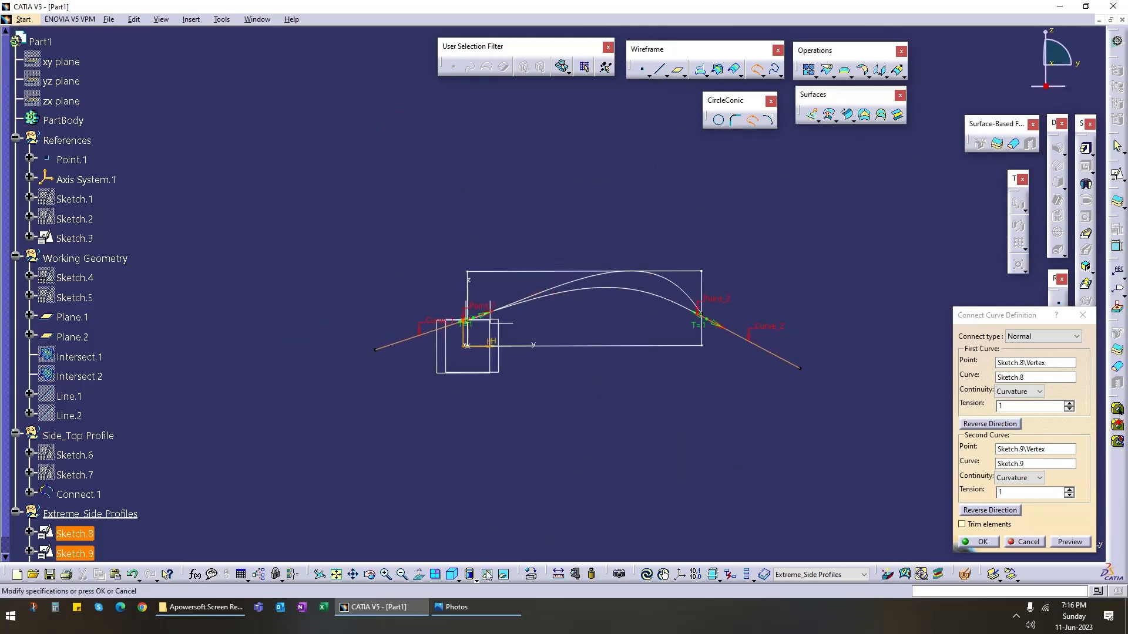
left_click(459, 581)
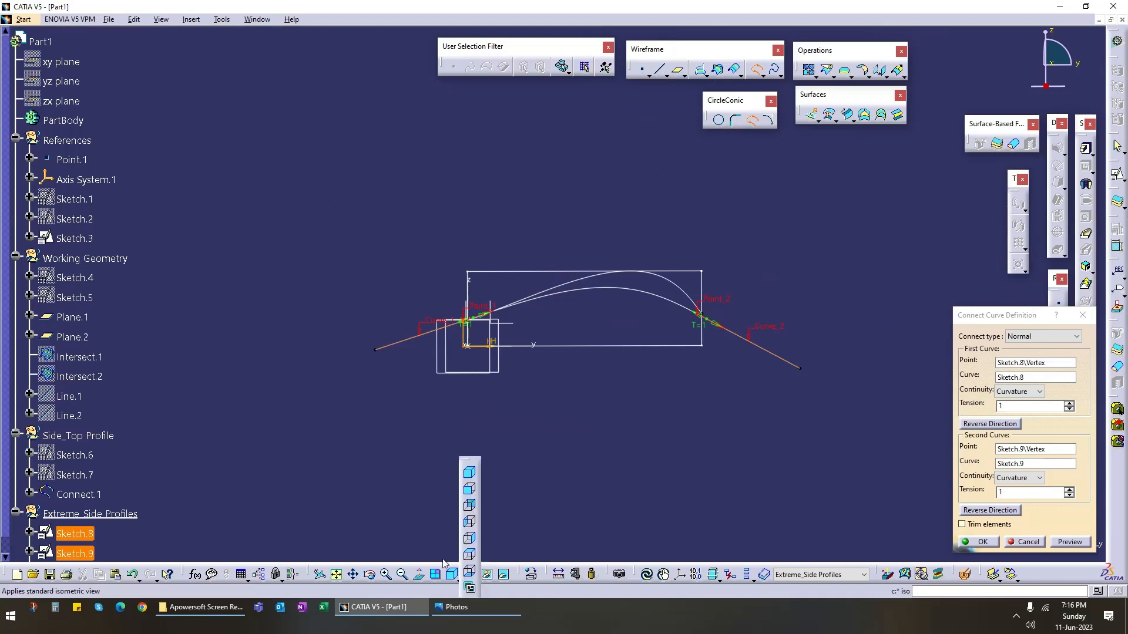
left_click(471, 526)
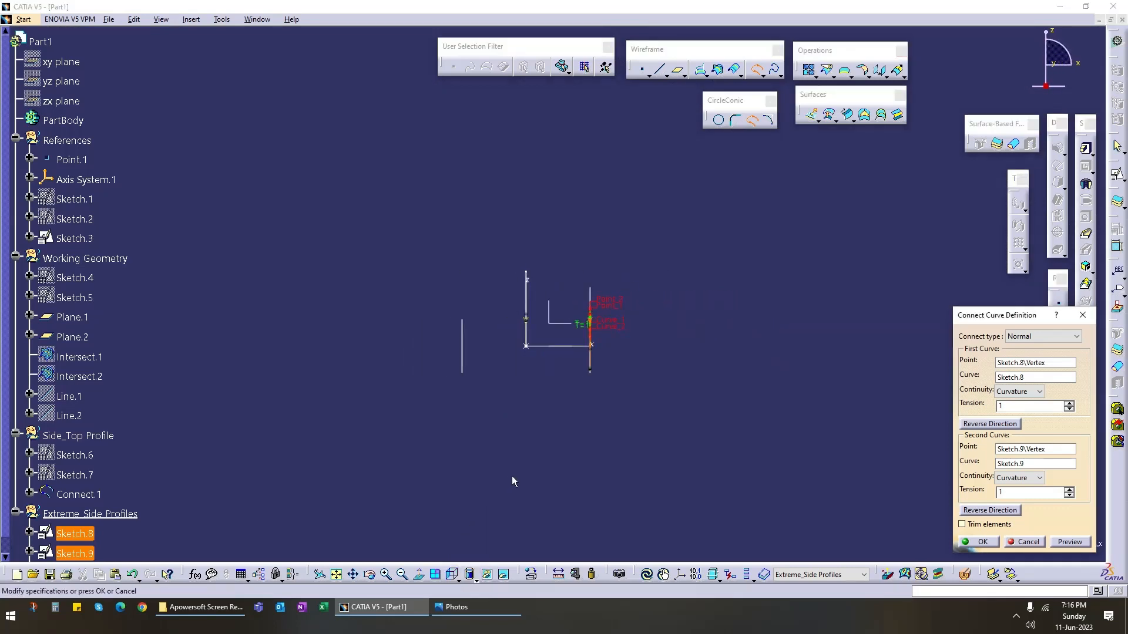
left_click(459, 580)
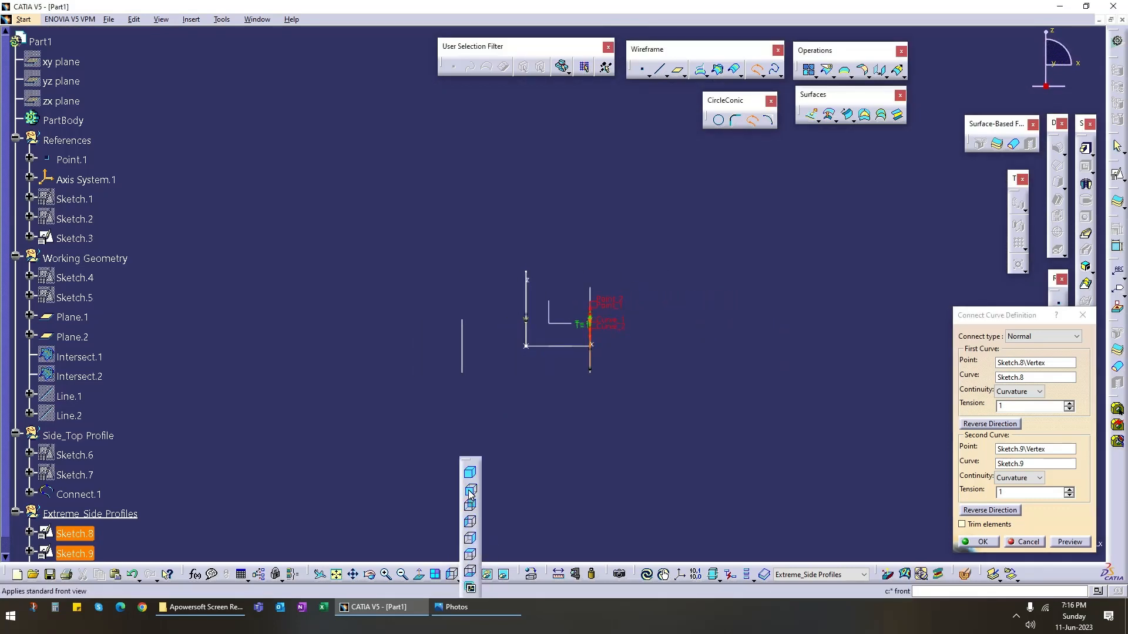
left_click(470, 492)
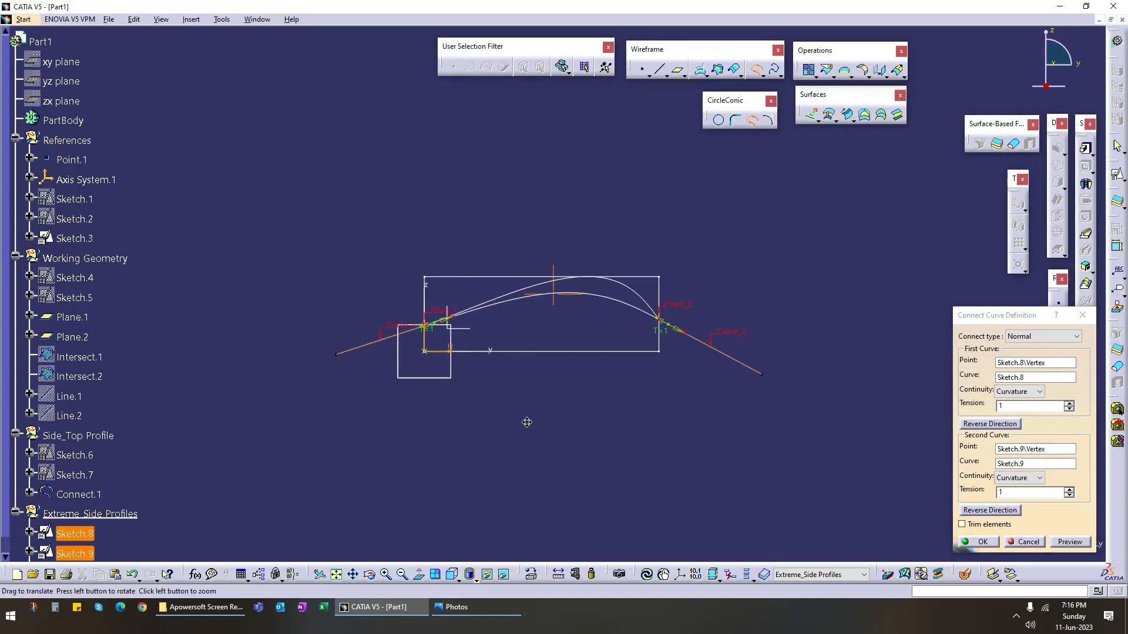
middle_click_drag(527, 422, 484, 384)
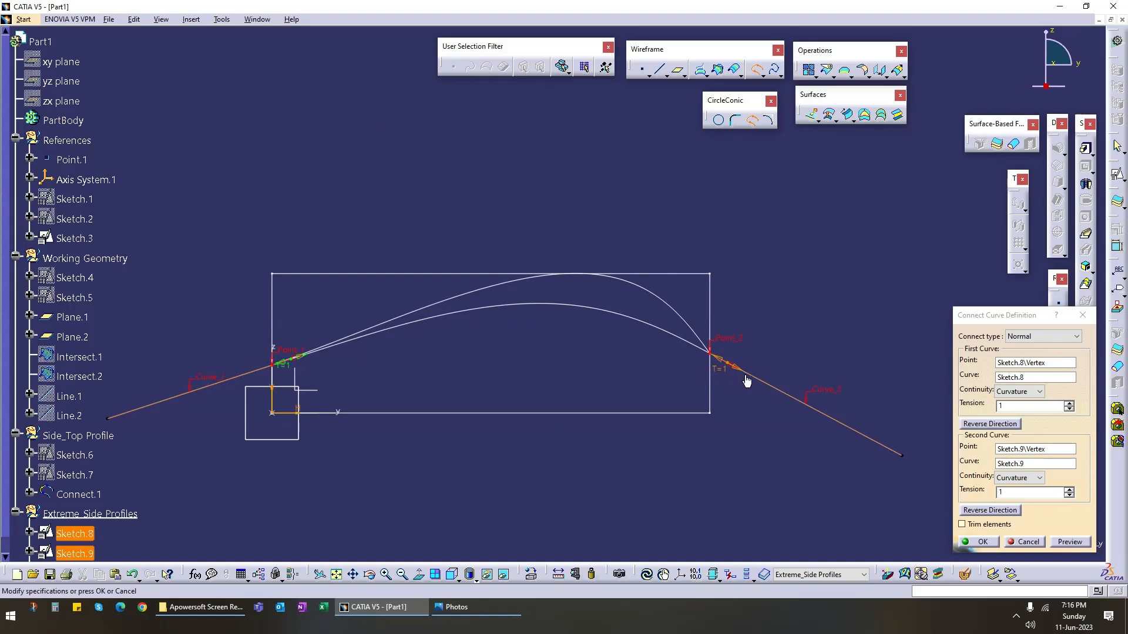
middle_click_drag(426, 371, 485, 371)
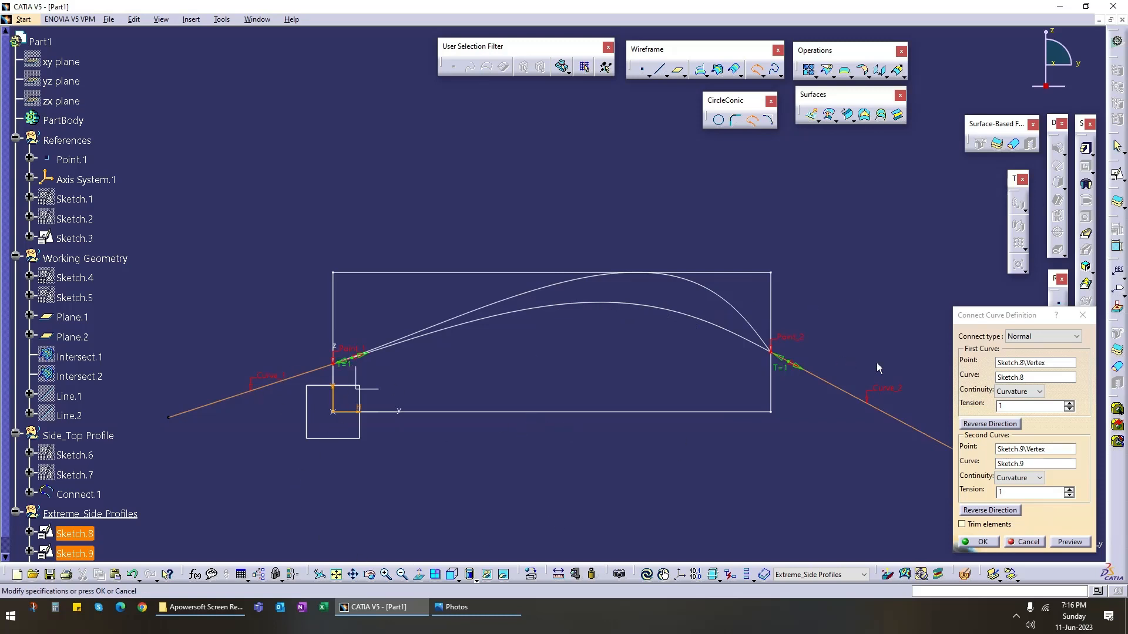
Step: Try a first tension of 1.2 and second tensions of 0.9 and 0.8, create the curve with second tension 1, and lower its first tension
left_click(1068, 404)
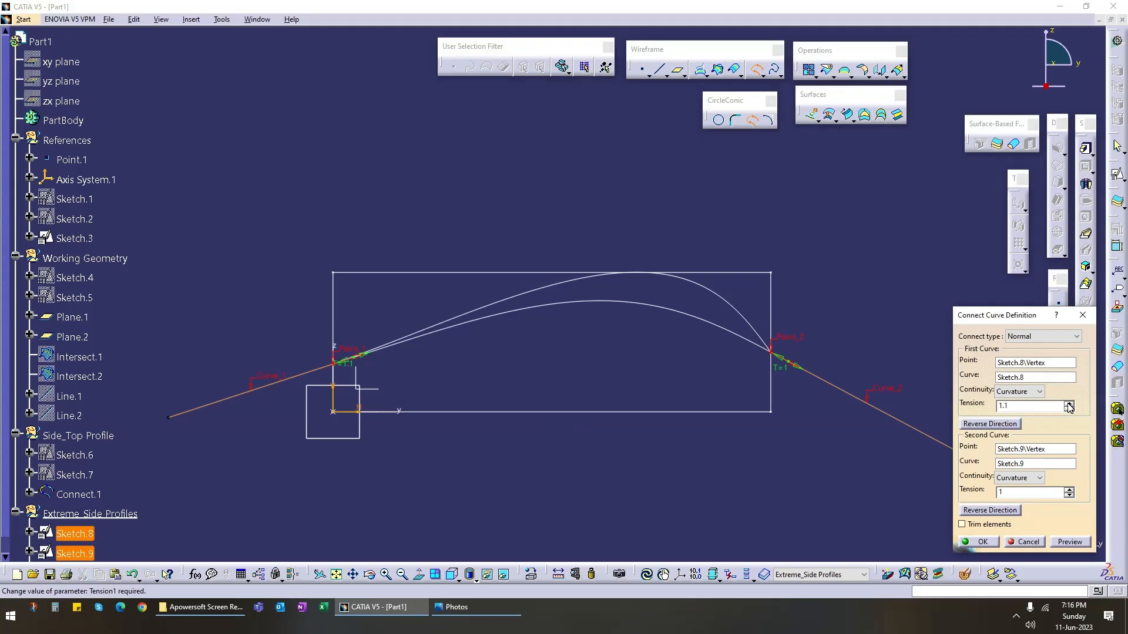
left_click(1068, 404)
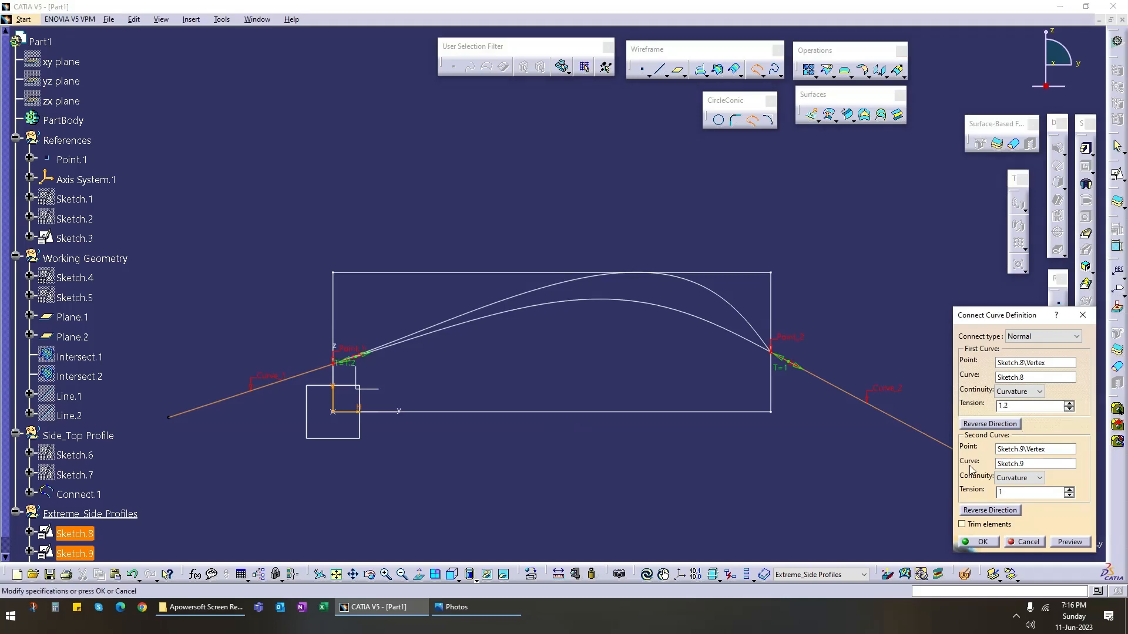
left_click(1069, 497)
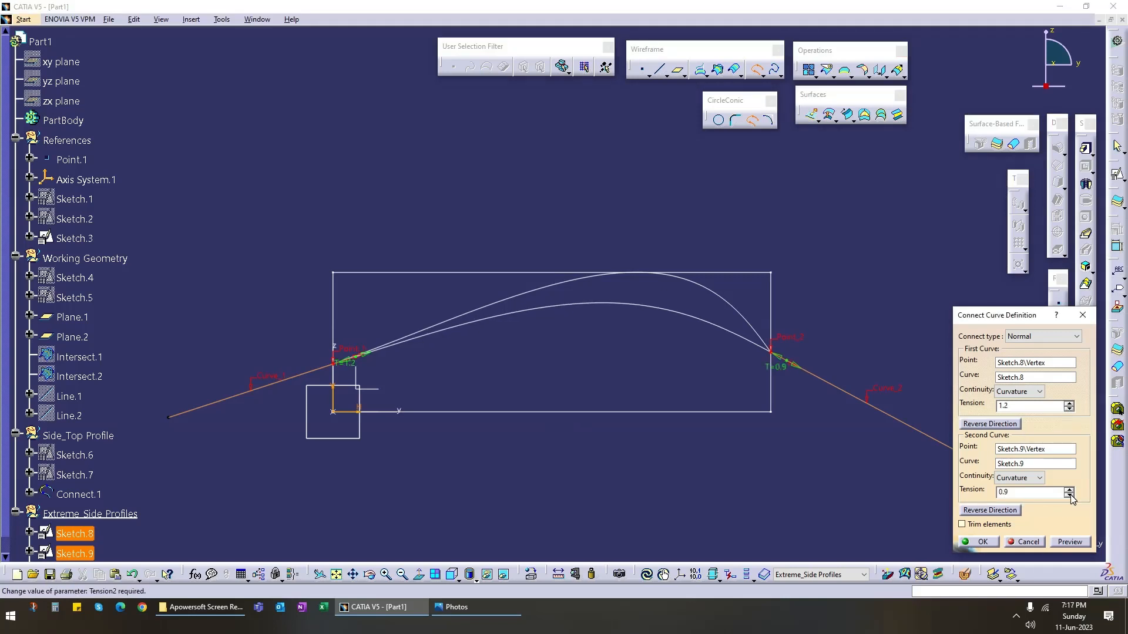
left_click(1070, 496)
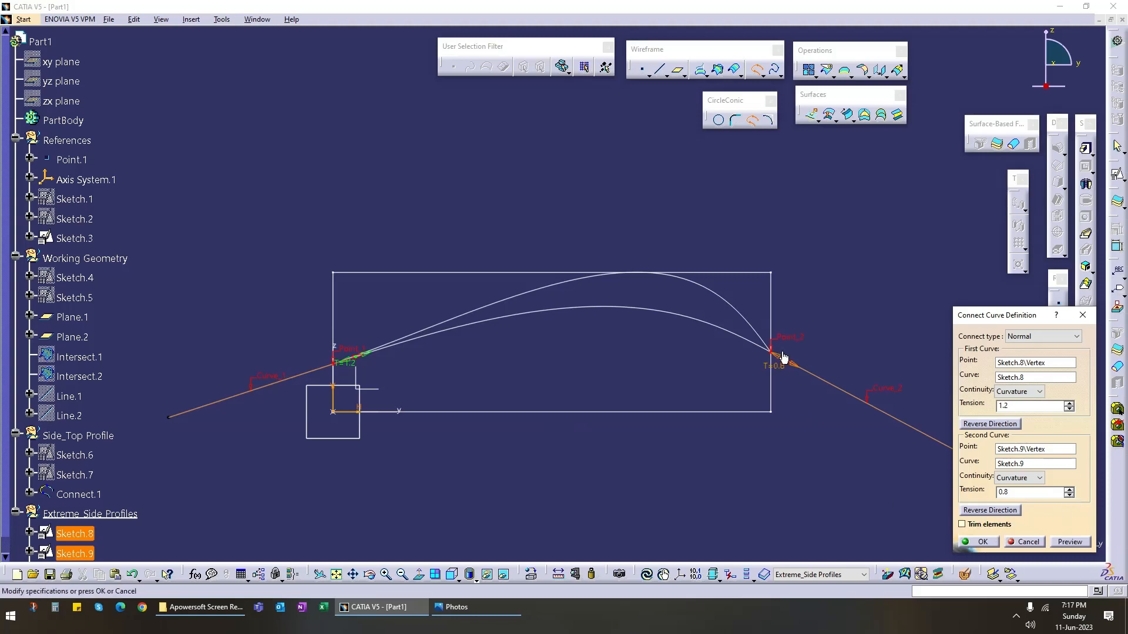
double_click(1007, 492)
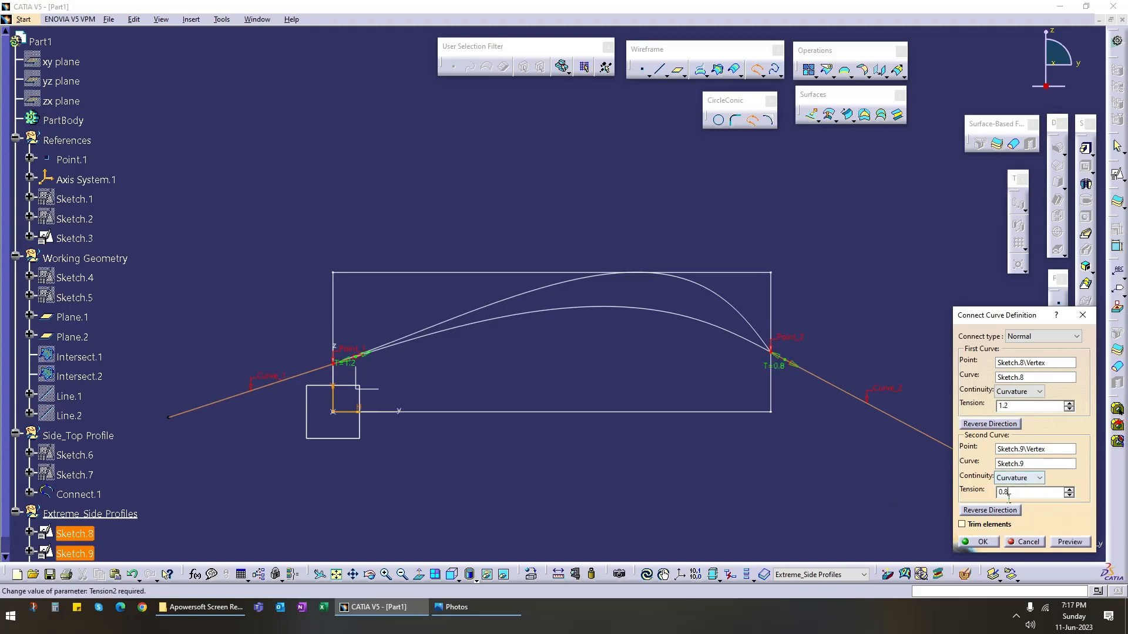
type("1")
key("Return")
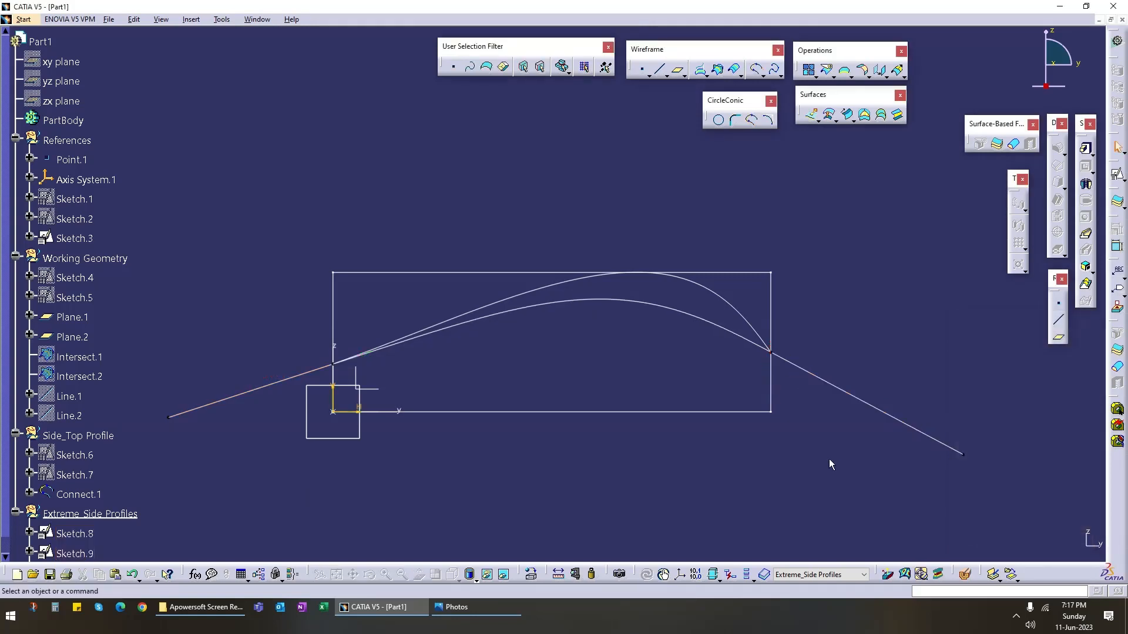
double_click(701, 322)
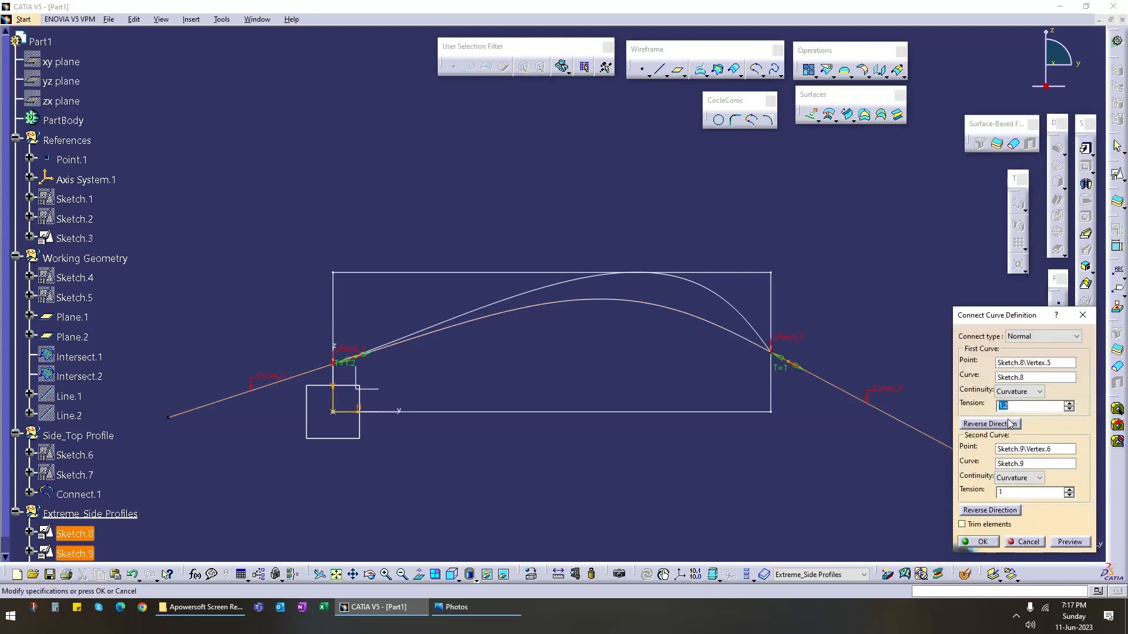
key("Return")
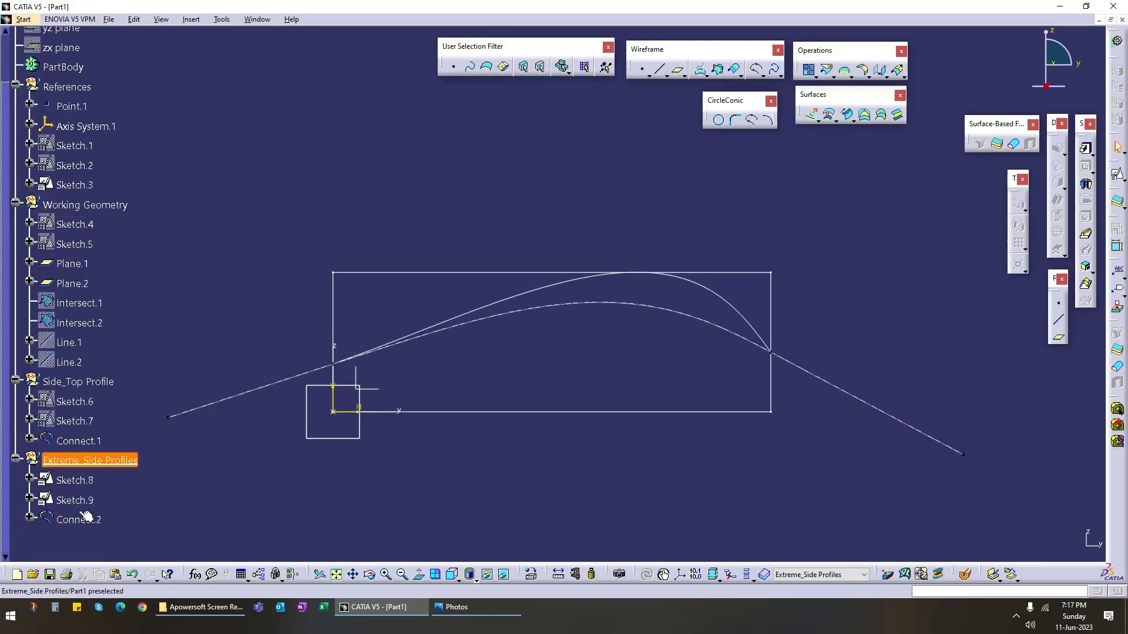
Step: Try the right end line's angle in Sketch.9 at 60 degrees, settle on 58 degrees, and exit the sketch
double_click(916, 432)
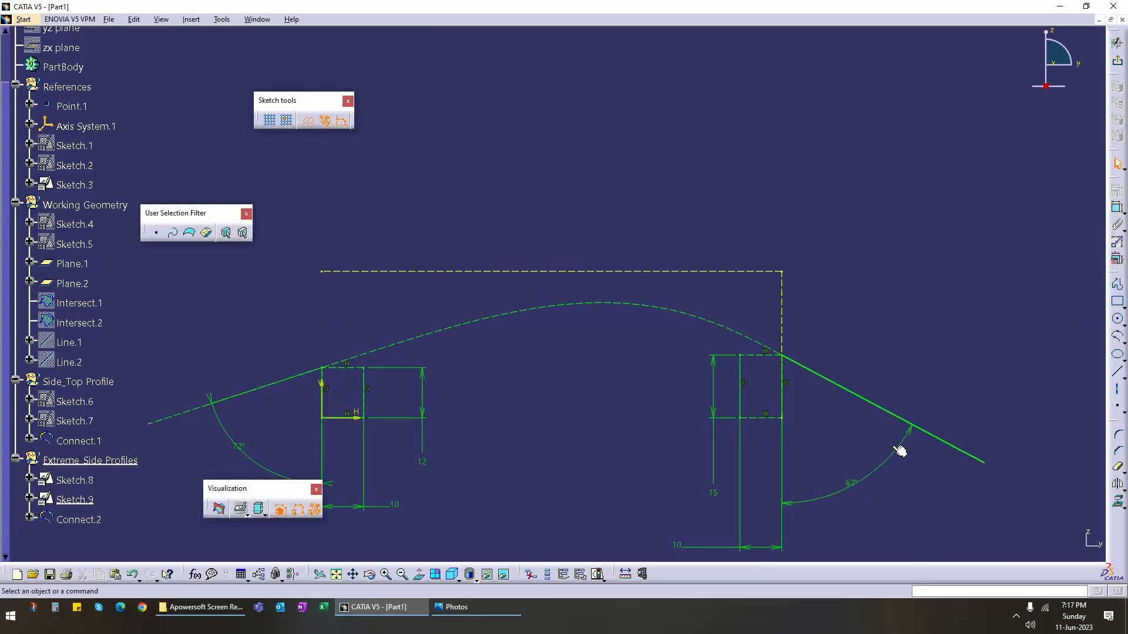
double_click(857, 490)
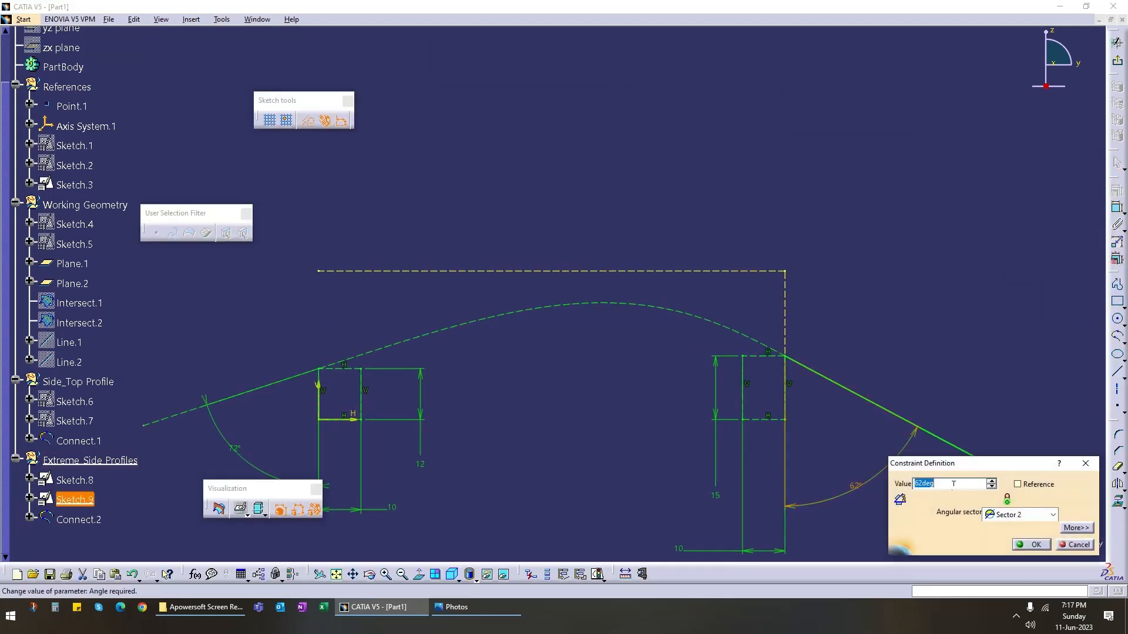
type("60")
key("Return")
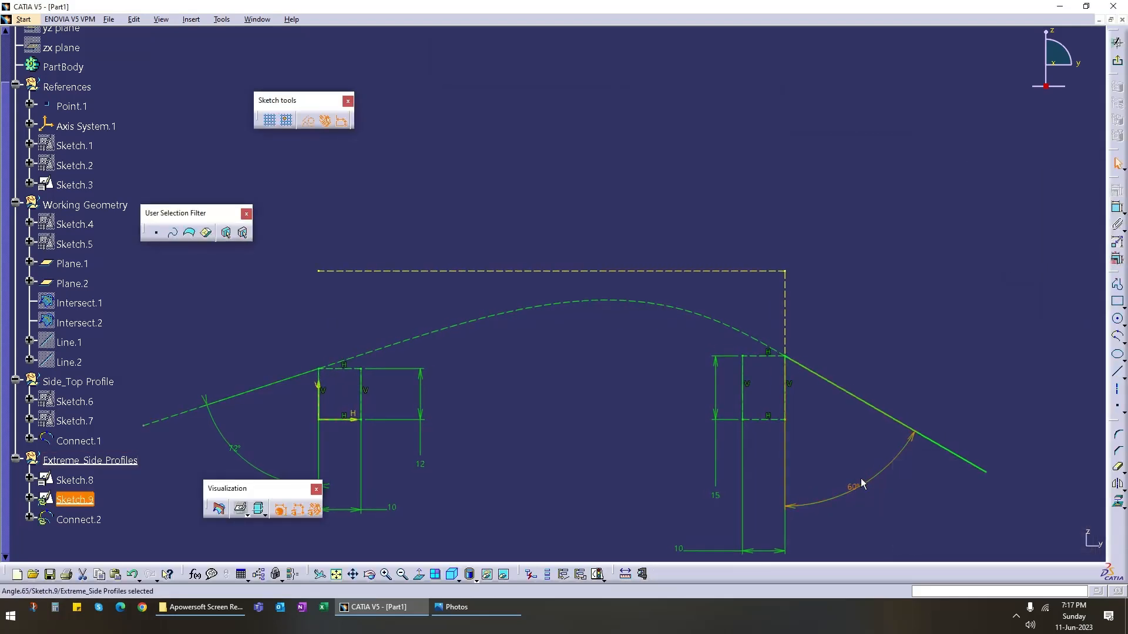
double_click(857, 490)
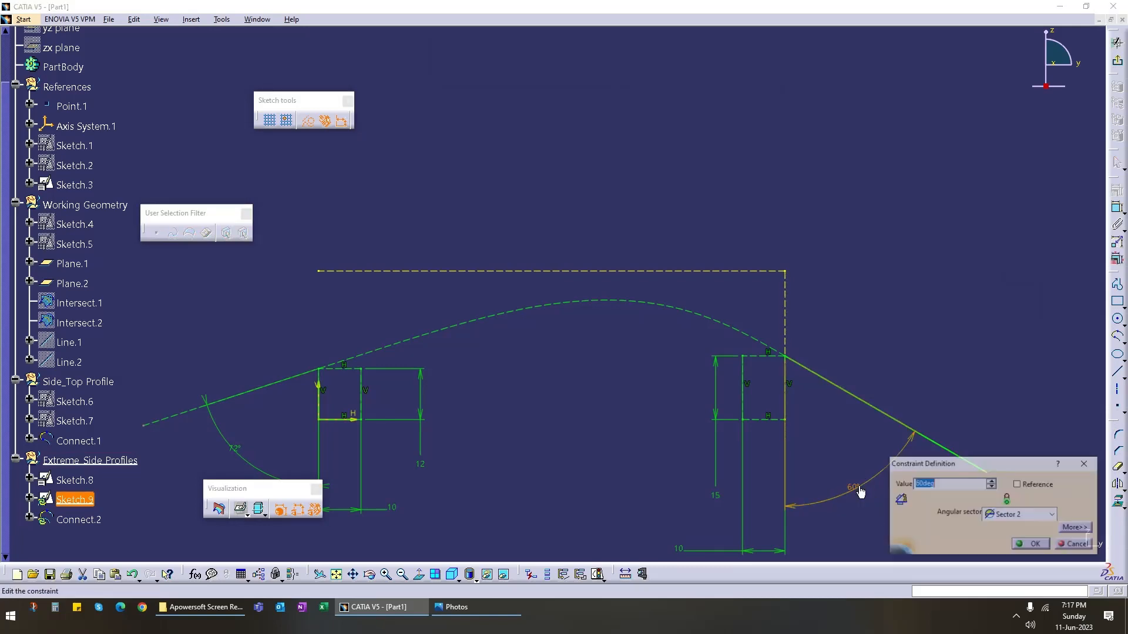
type("58")
key("Return")
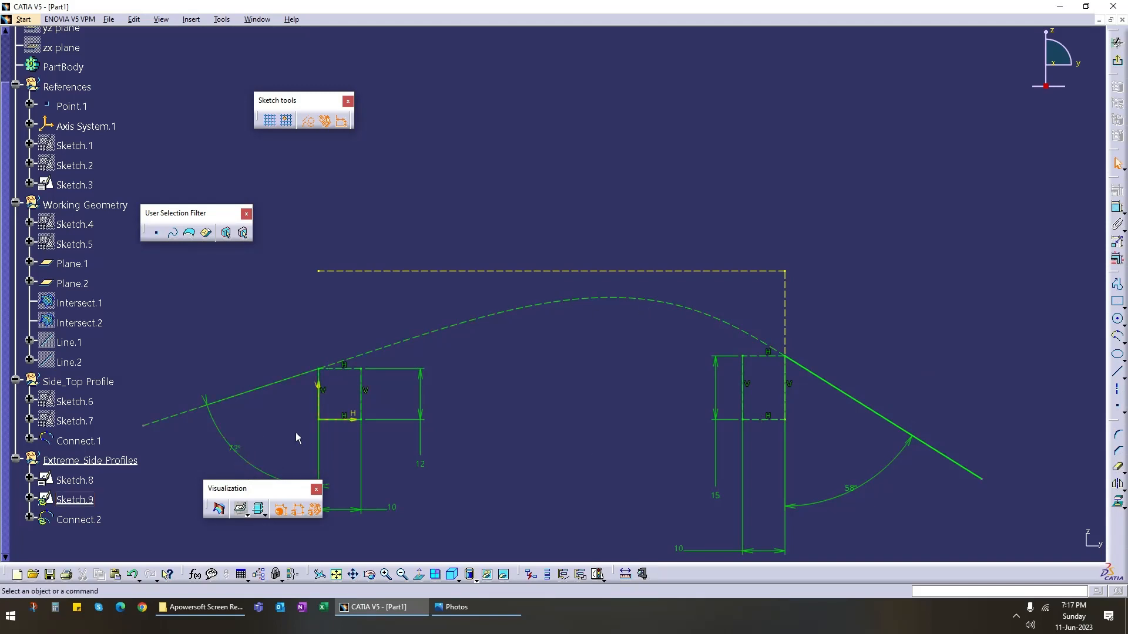
left_click(1118, 42)
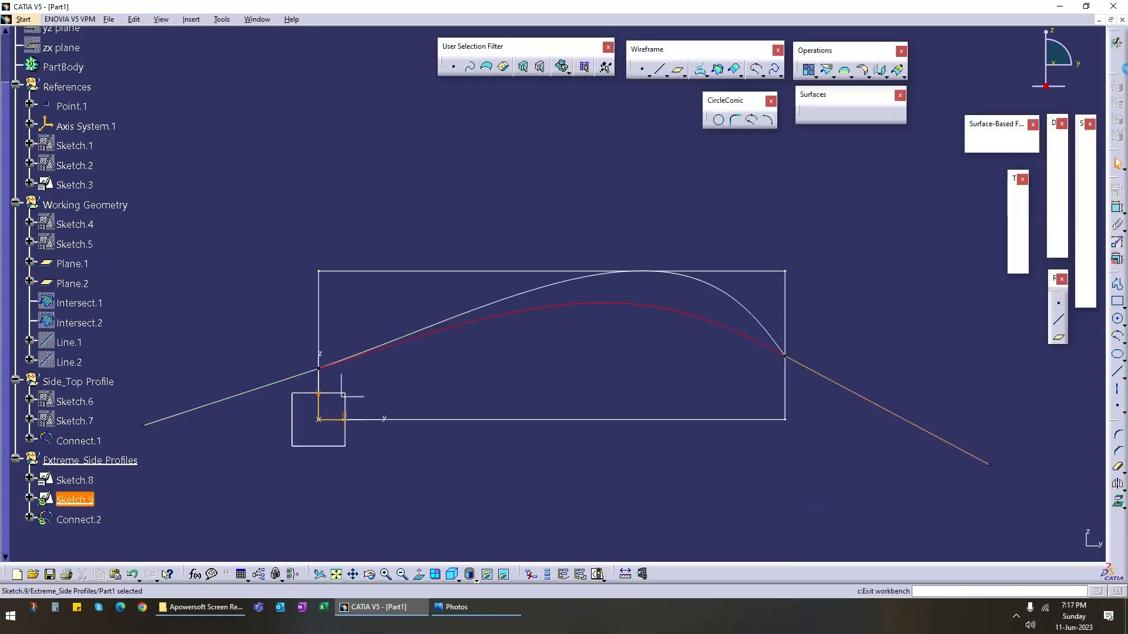
left_click(889, 287)
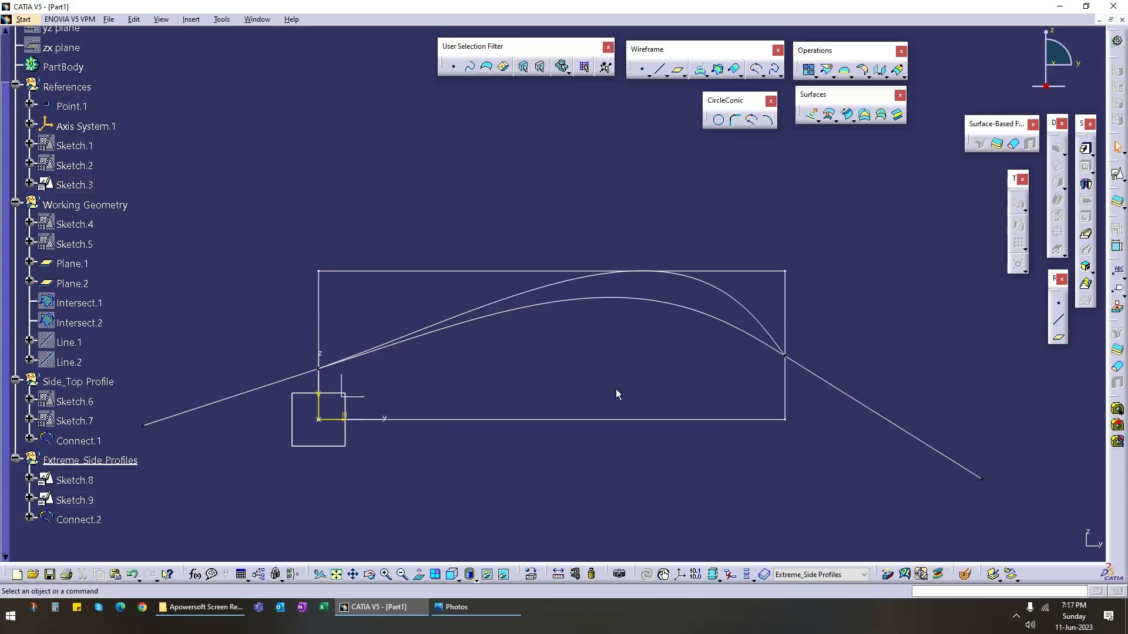
Step: Compare the new extreme side curve with the side-top profile in the front view and from several oblique angles
mouse_move(555, 376)
middle_mouse_down()
mouse_move(592, 385)
mouse_move(582, 437)
middle_mouse_up()
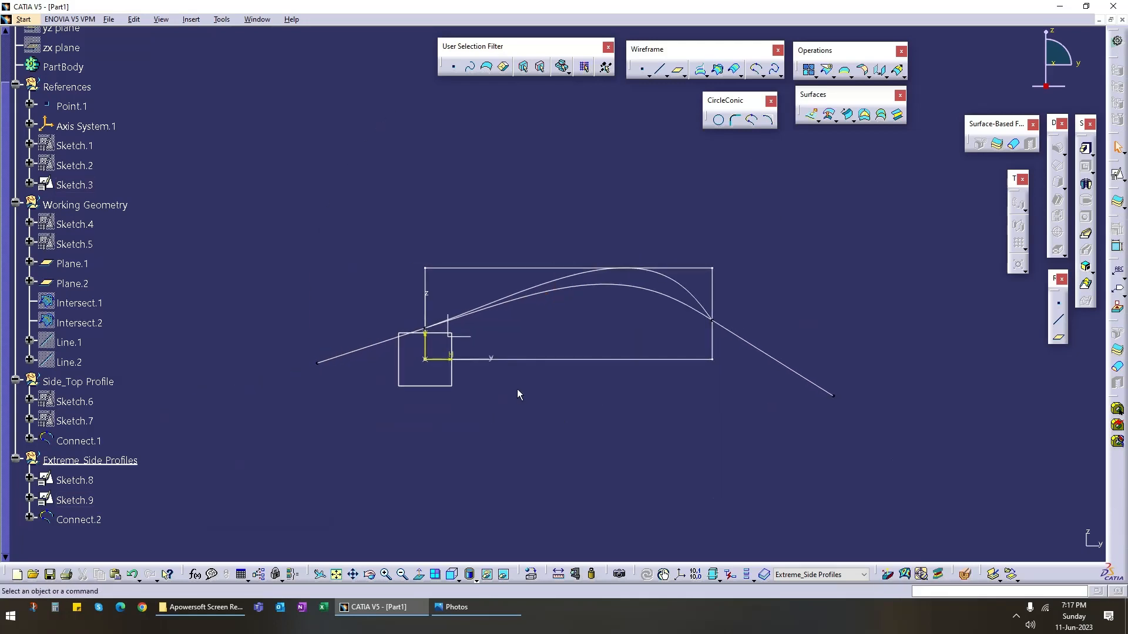
mouse_move(572, 397)
middle_mouse_down()
mouse_move(524, 403)
mouse_move(632, 341)
middle_mouse_up()
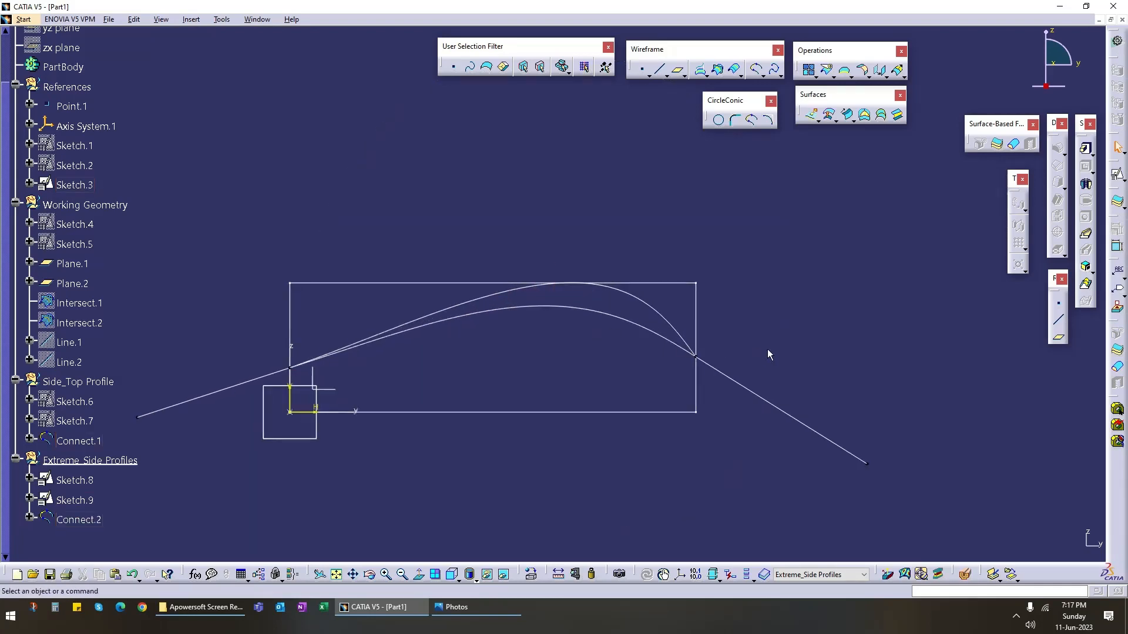
mouse_move(528, 363)
middle_mouse_down()
mouse_move(495, 408)
mouse_move(551, 390)
mouse_move(484, 418)
mouse_move(501, 315)
mouse_move(478, 382)
mouse_move(547, 356)
middle_mouse_up()
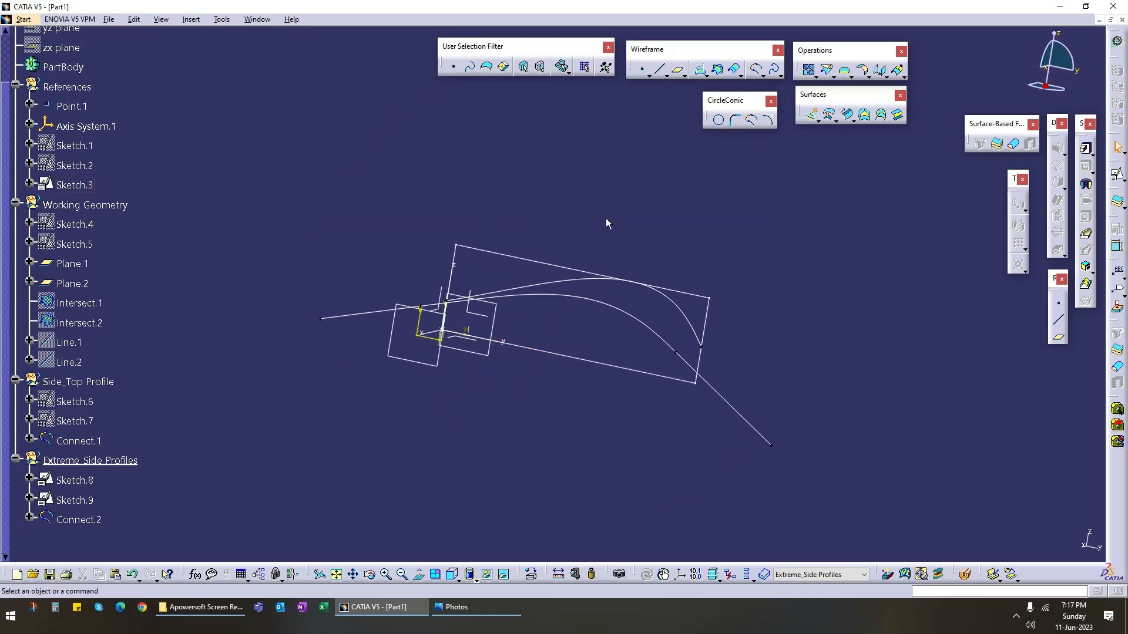
middle_click_drag(558, 373, 795, 275)
middle_click_drag(578, 352, 617, 306)
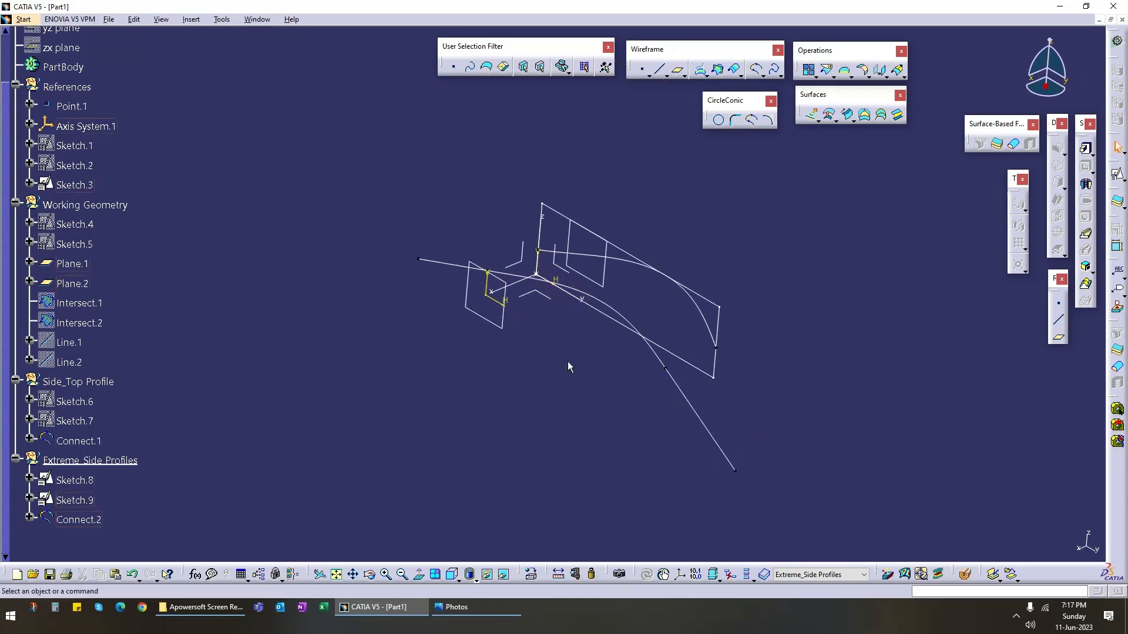
middle_click_drag(536, 374, 470, 282)
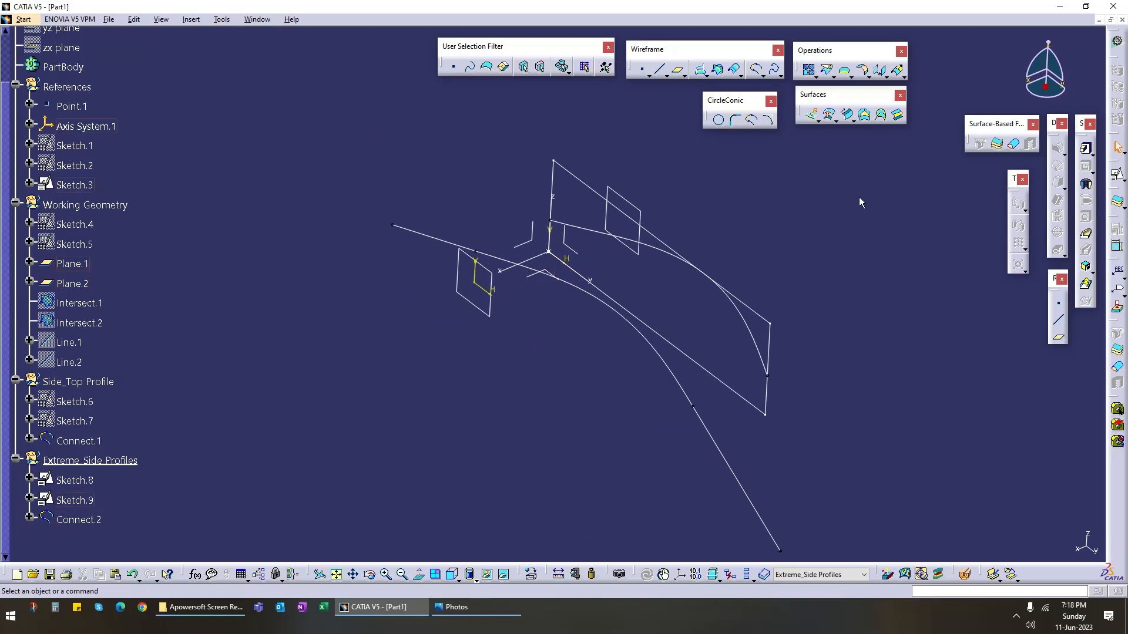
Step: Create a parallel curve of Connect.2 with a 10 mm offset below it, using Plane.1 as the support
left_click(735, 70)
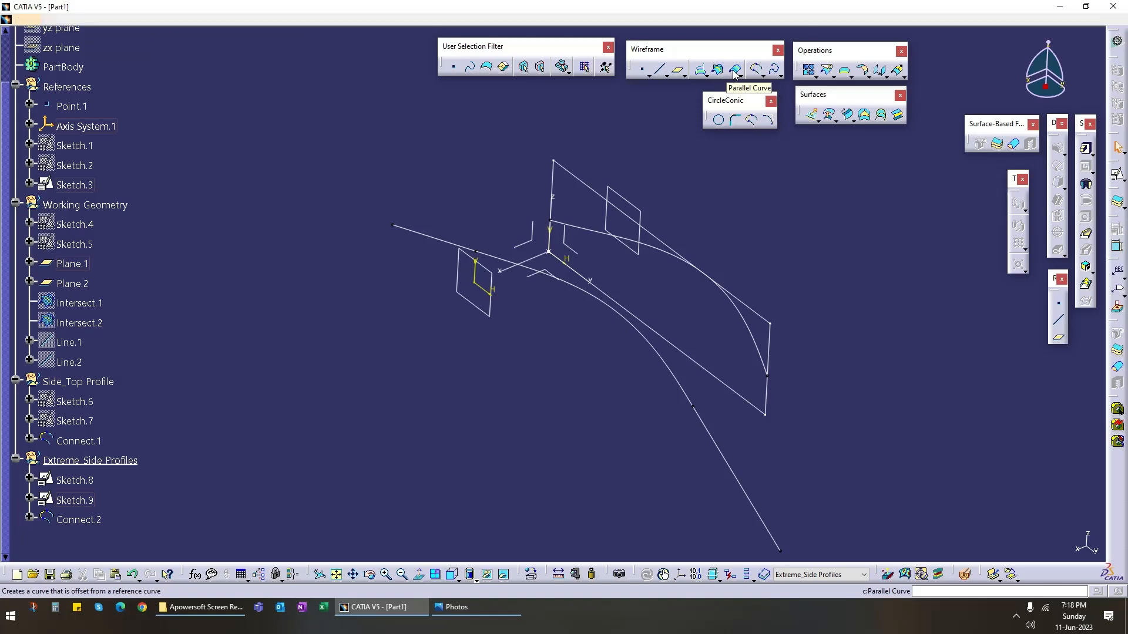
left_click(595, 301)
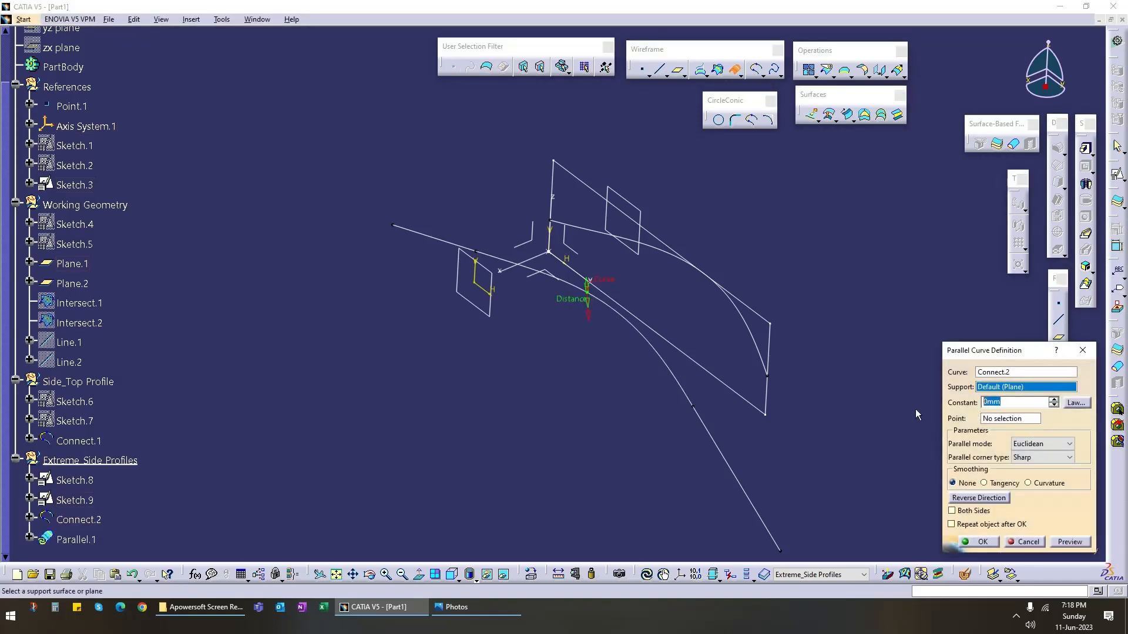
type("10")
left_click(1006, 390)
left_click(489, 315)
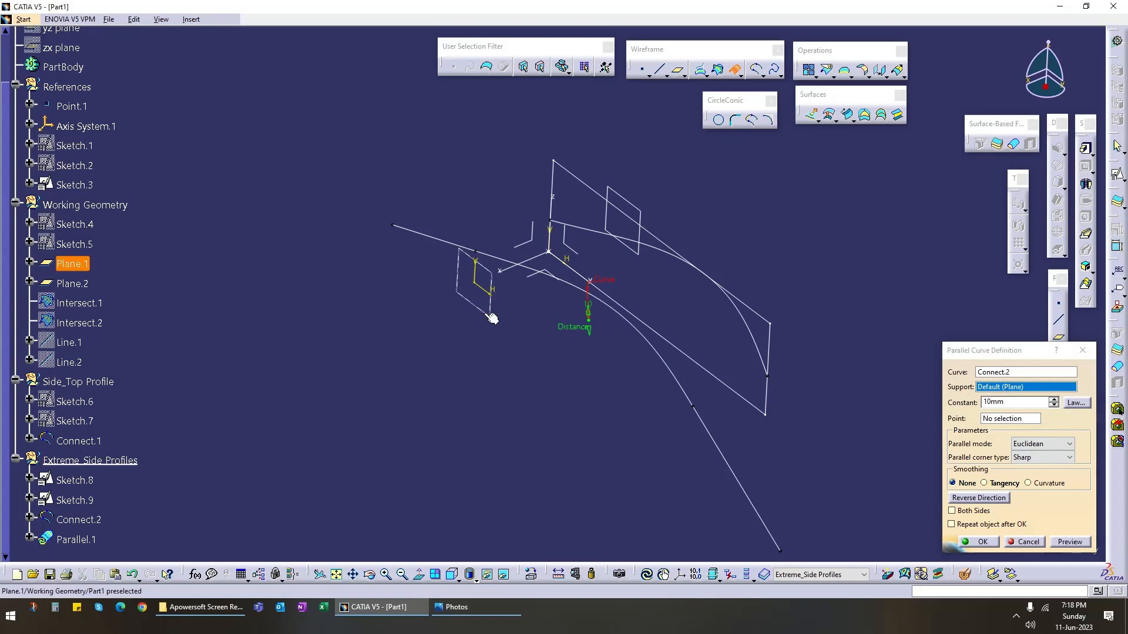
left_click(984, 495)
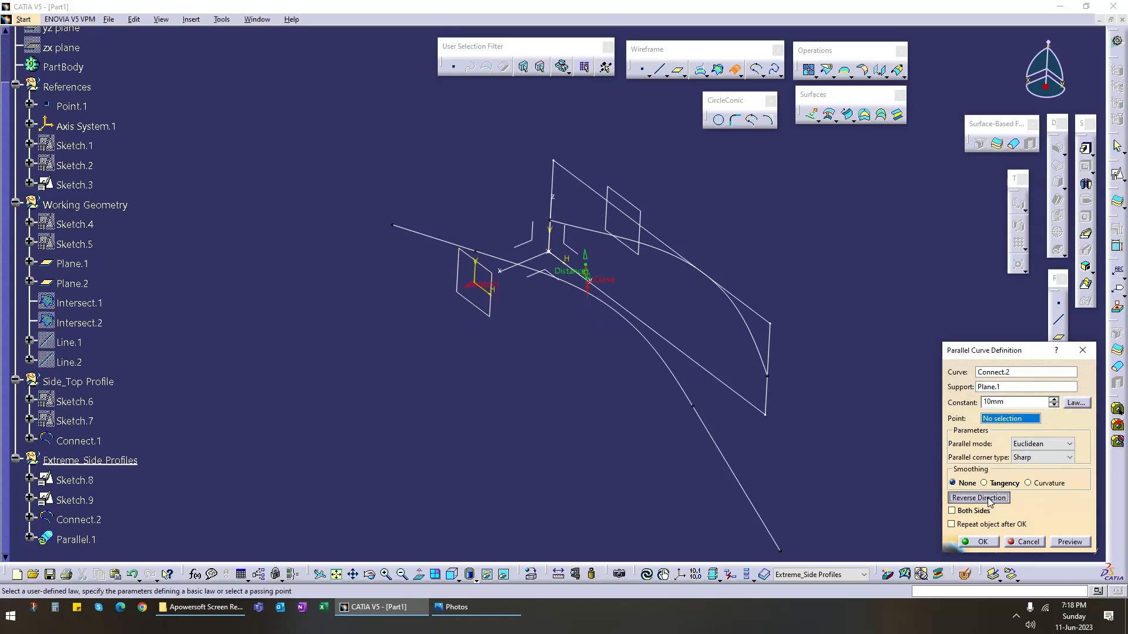
middle_click_drag(564, 471, 541, 419)
left_click(1068, 543)
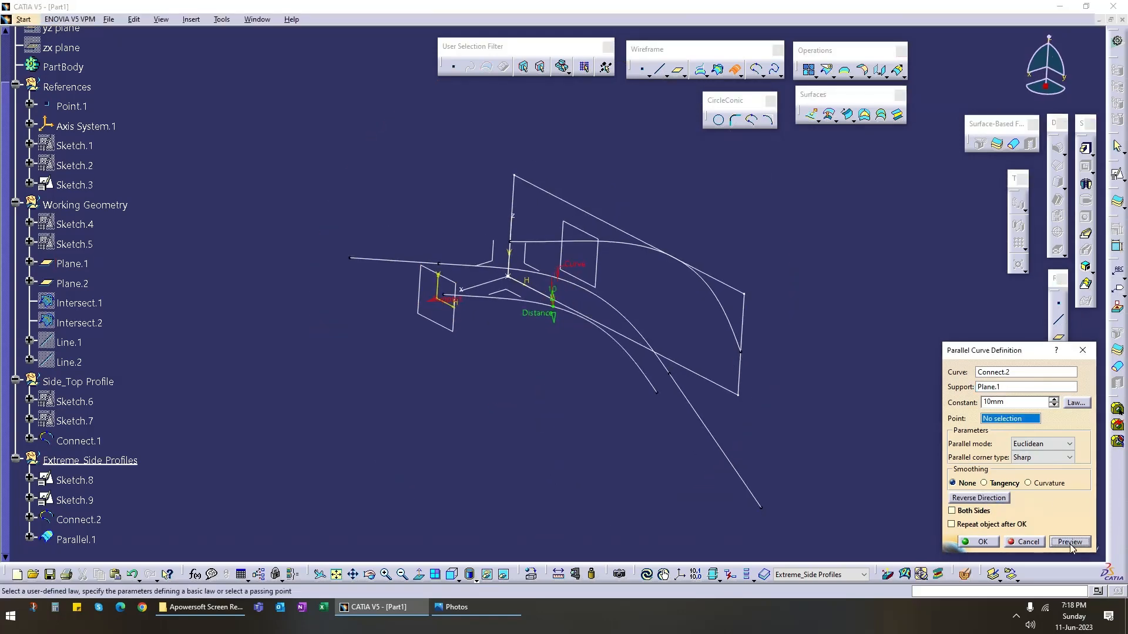
middle_click_drag(451, 386, 559, 336)
middle_click_drag(566, 336, 517, 361)
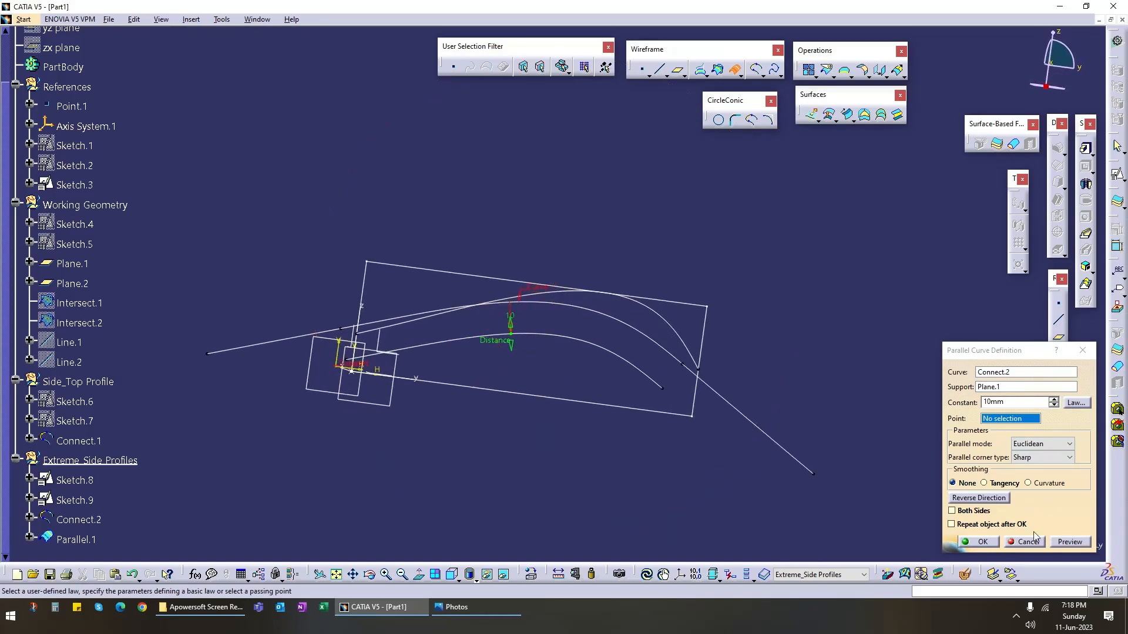
left_click(979, 541)
Step: Hide Connect.2, Sketch.8 and Sketch.9 so only the parallel curve remains of the extreme side profile
middle_click_drag(511, 414, 577, 407)
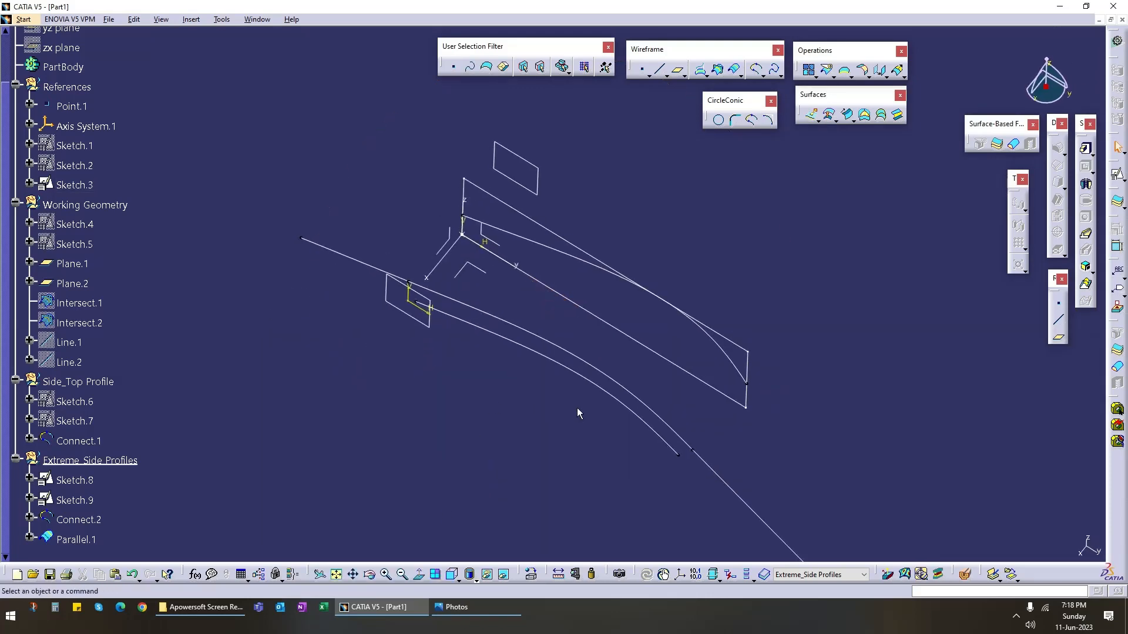
right_click(584, 364)
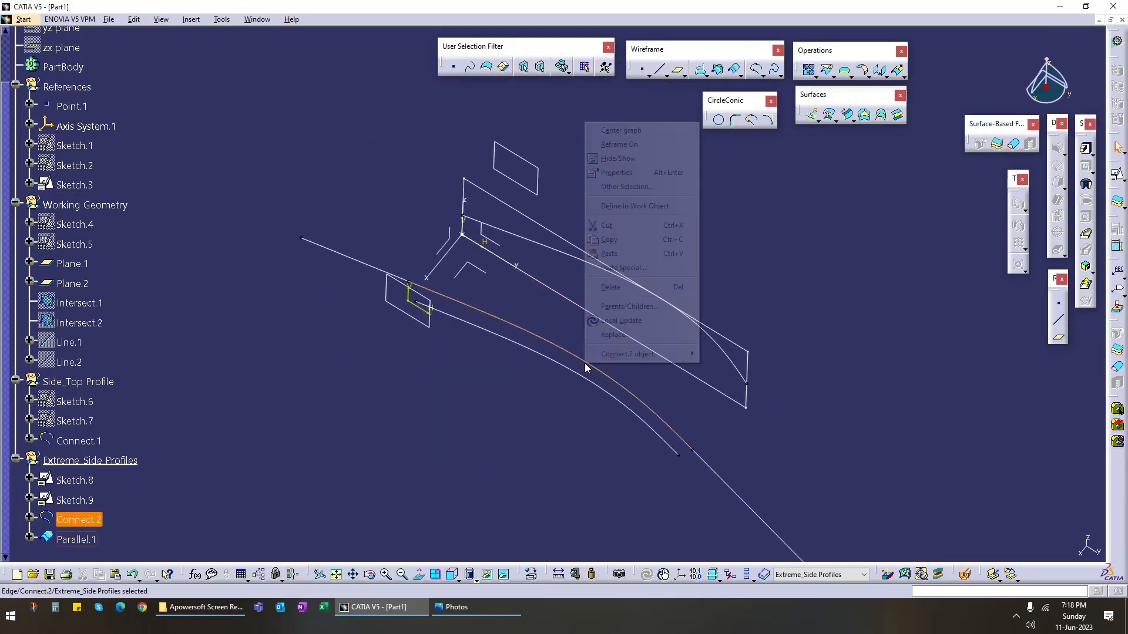
key("h")
right_click(367, 265)
key("h")
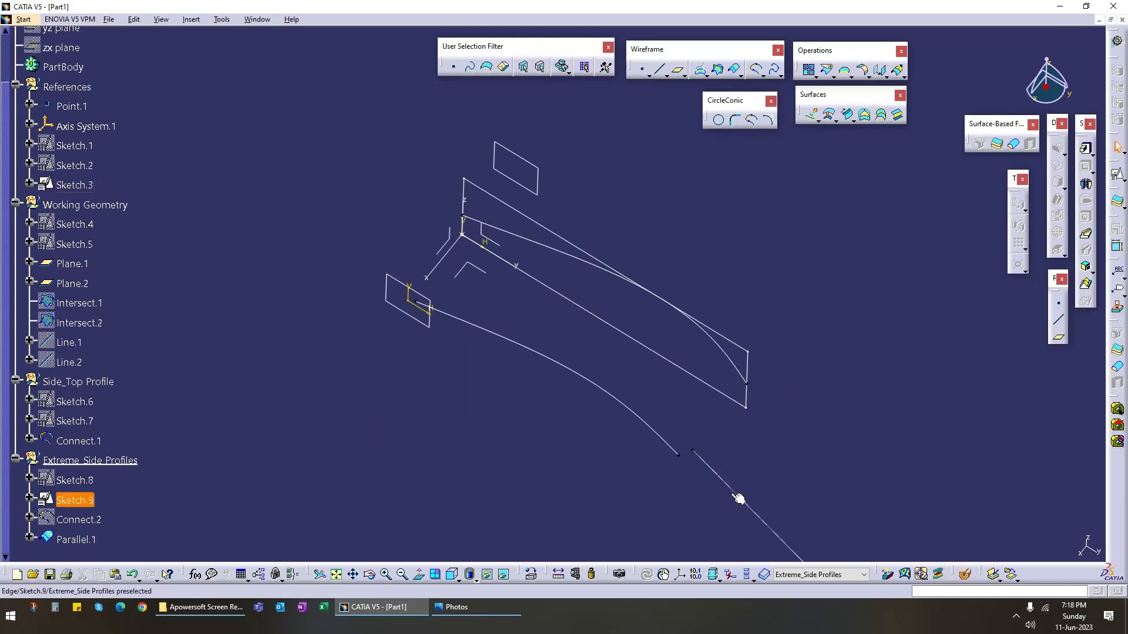
middle_click_drag(568, 456, 500, 353)
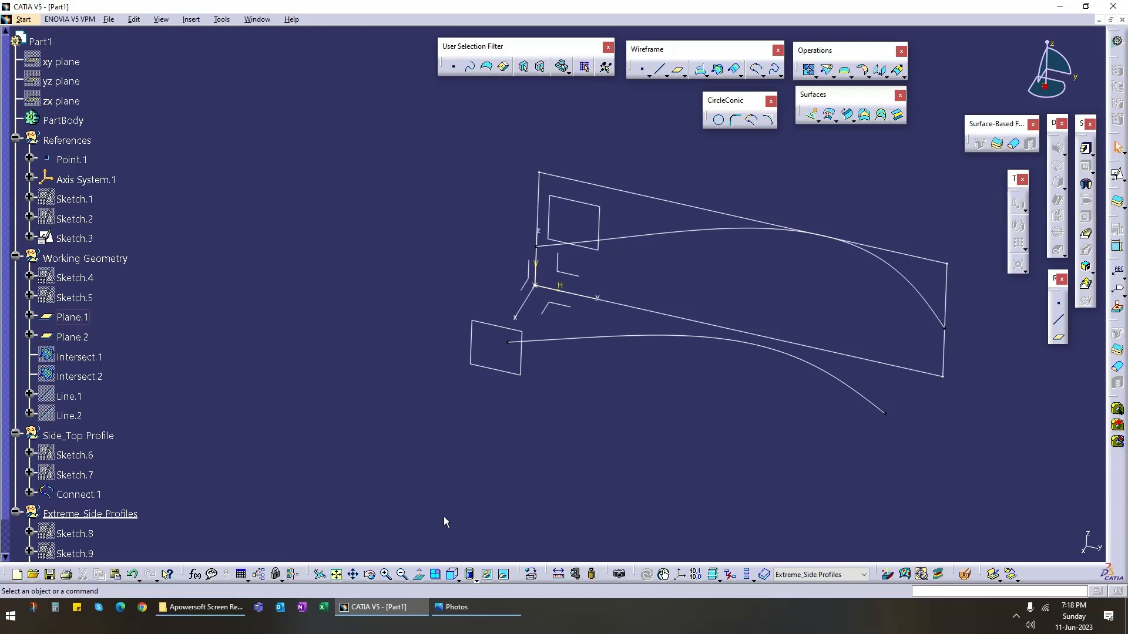
Step: Extrapolate the end of the parallel curve nearest the origin by a length of 10 mm
middle_click_drag(644, 432, 410, 428)
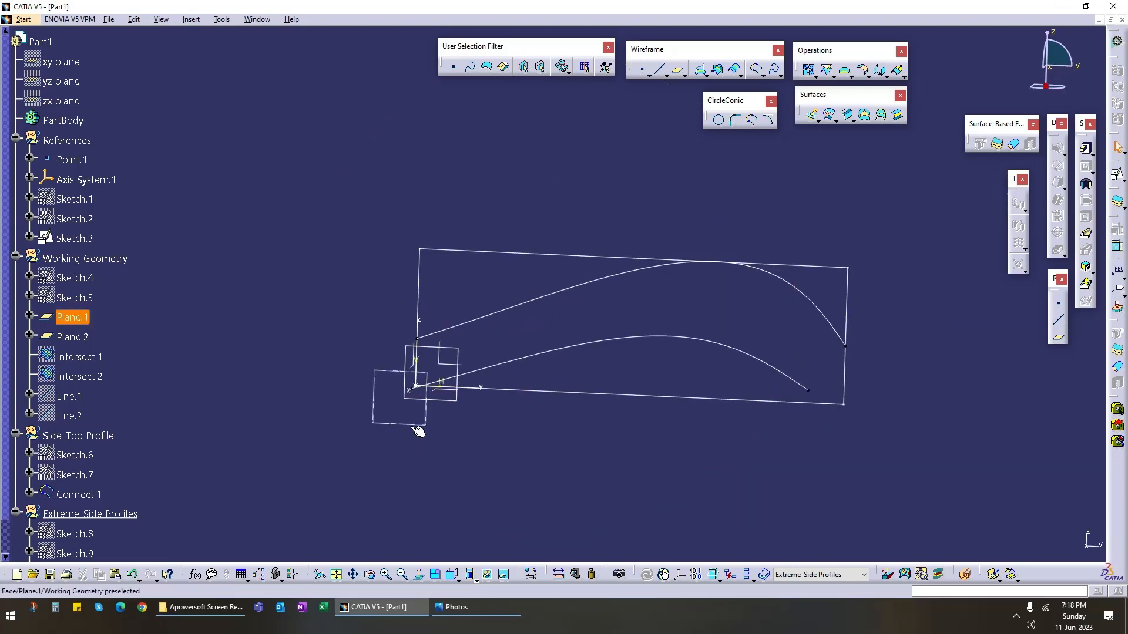
left_click(454, 575)
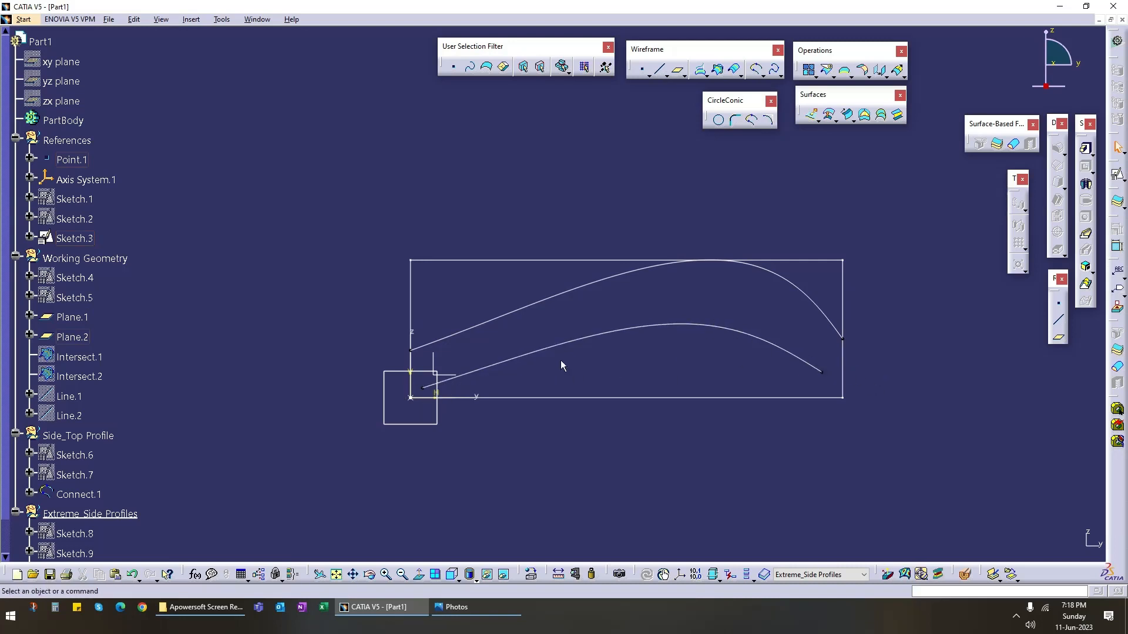
scroll(70, 456, "down", 3)
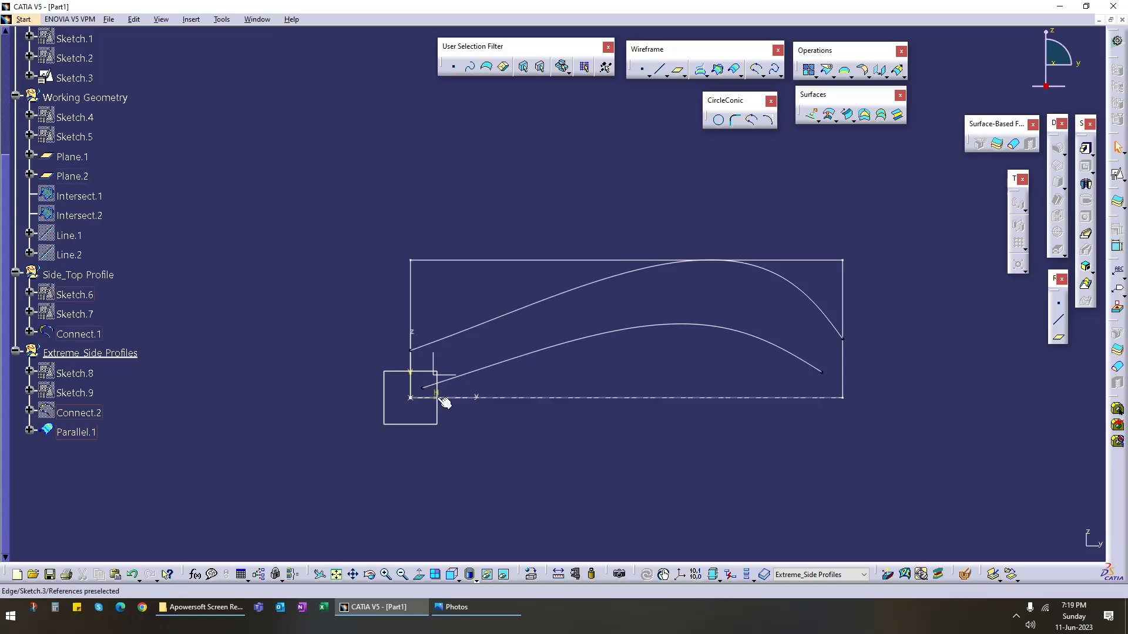
left_click(899, 72)
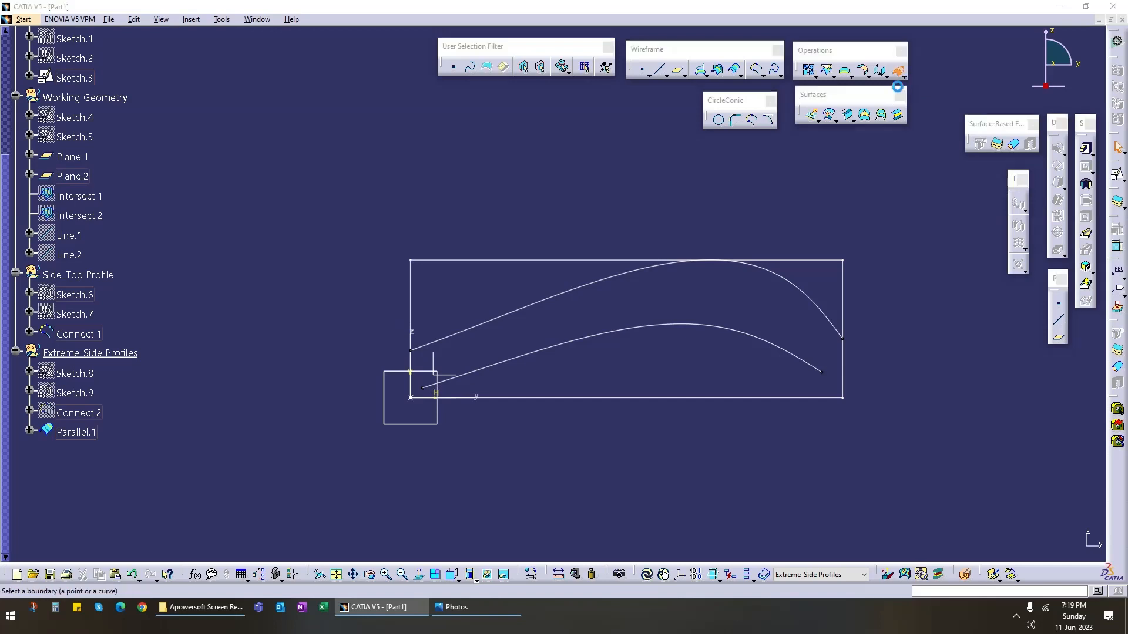
left_click(429, 394)
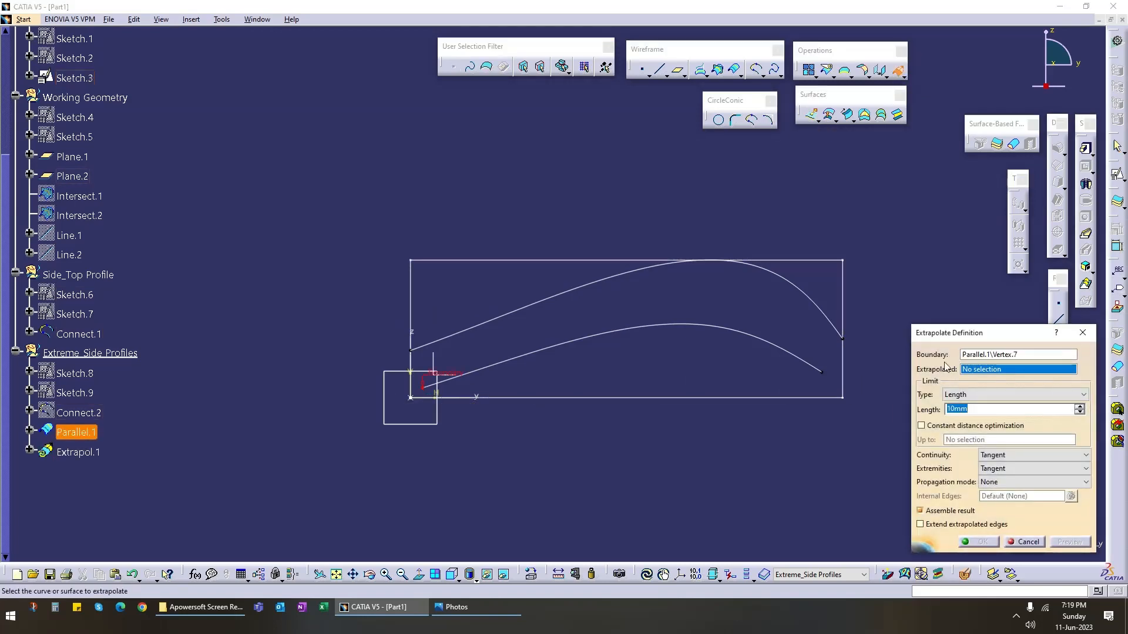
left_click(501, 372)
left_click_drag(384, 412, 351, 412)
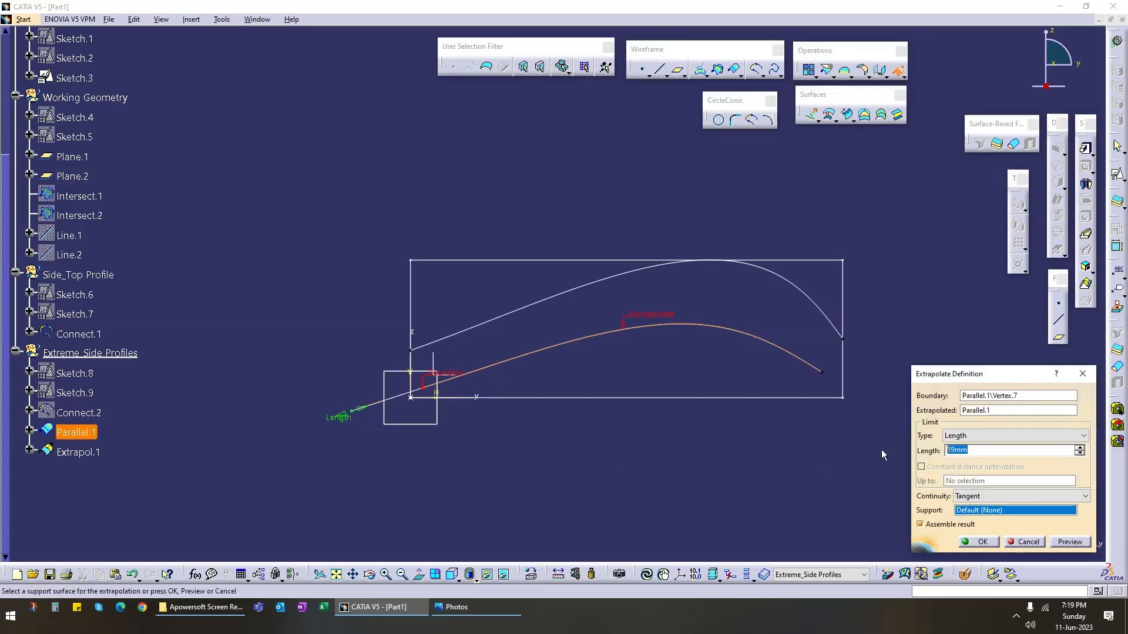
key("Return")
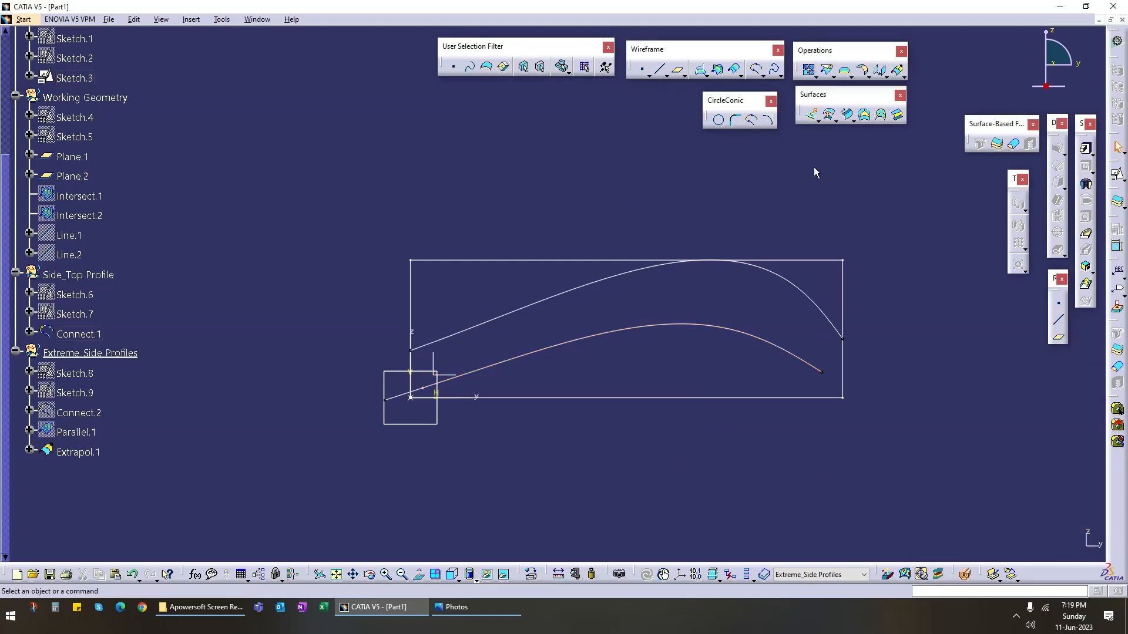
Step: Extrapolate the far end of the extended curve by 10 mm with Curvature continuity
left_click(897, 70)
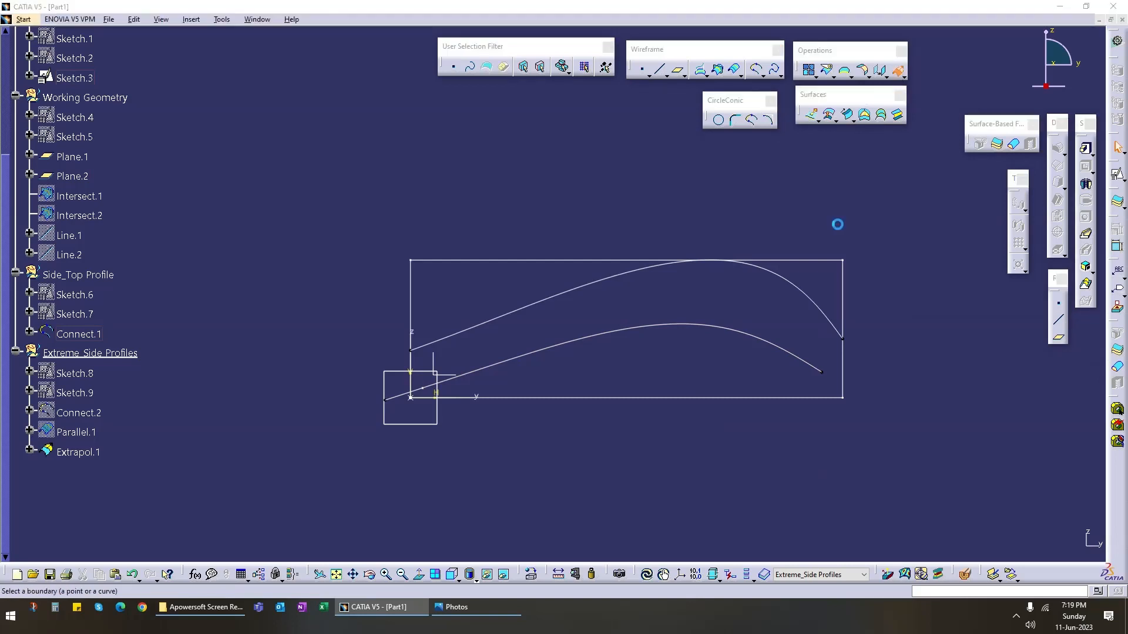
left_click(823, 373)
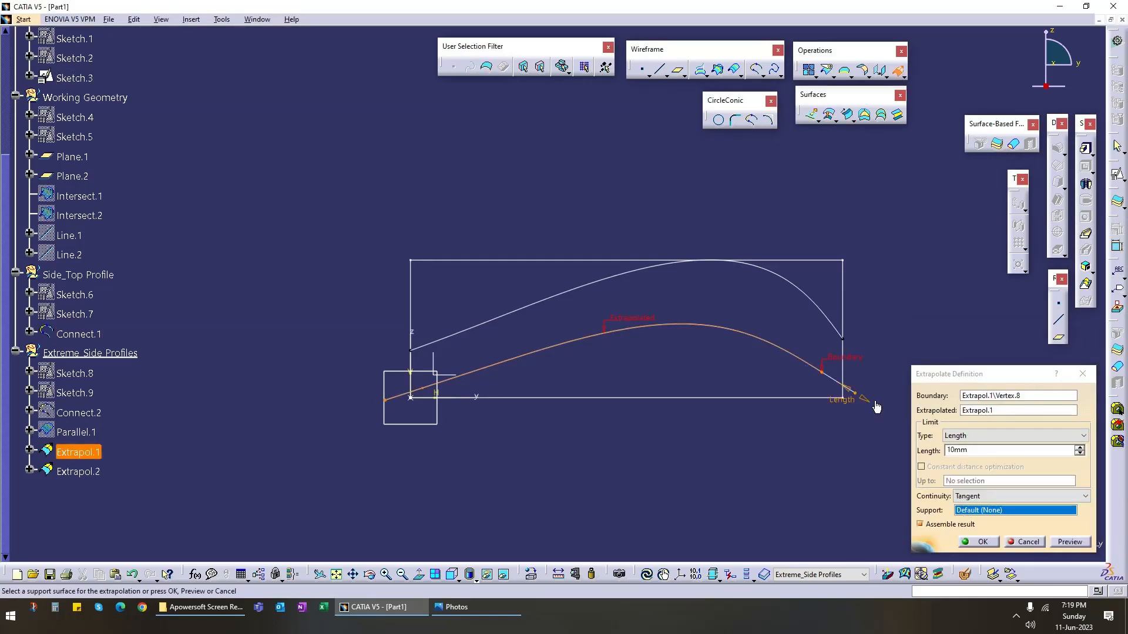
left_click_drag(876, 407, 897, 420)
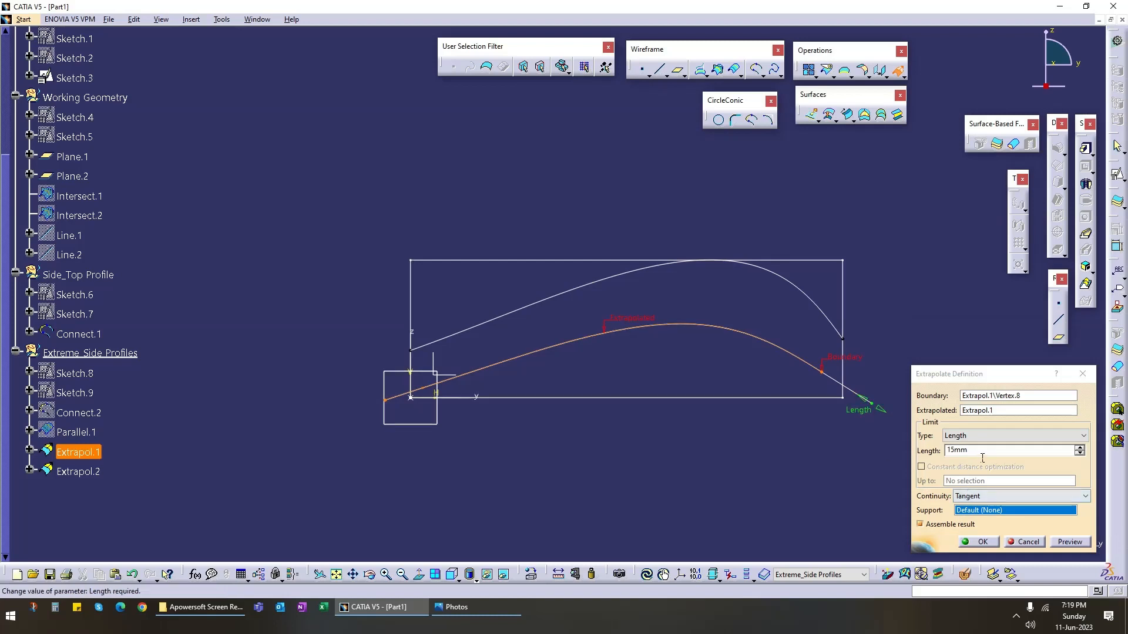
left_click_drag(979, 452, 900, 452)
type("10")
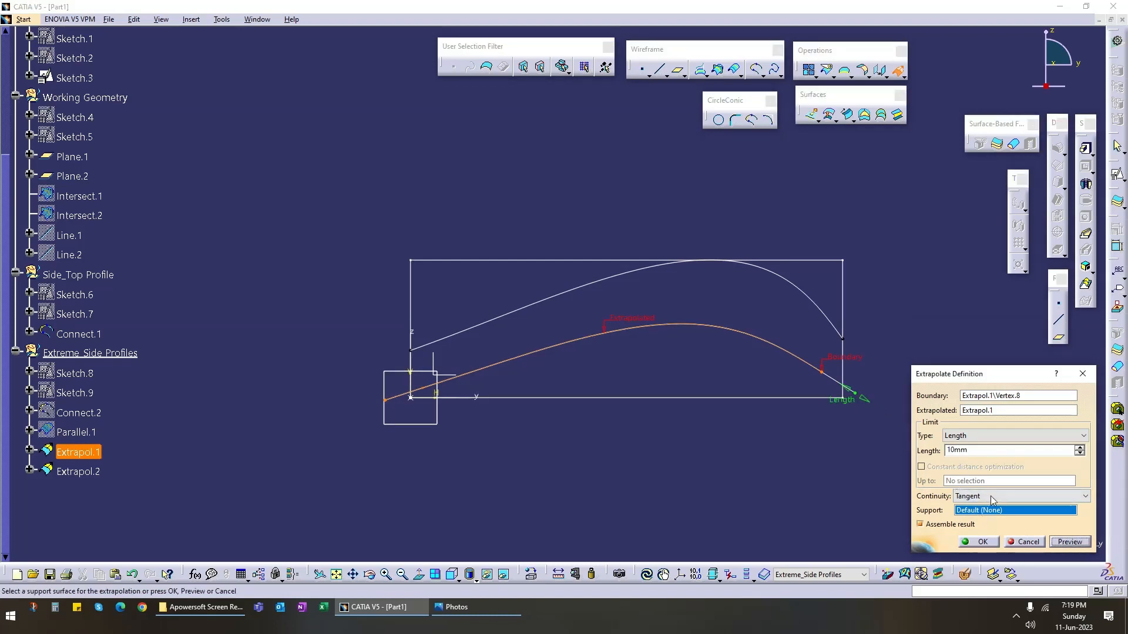
left_click(990, 496)
left_click(995, 521)
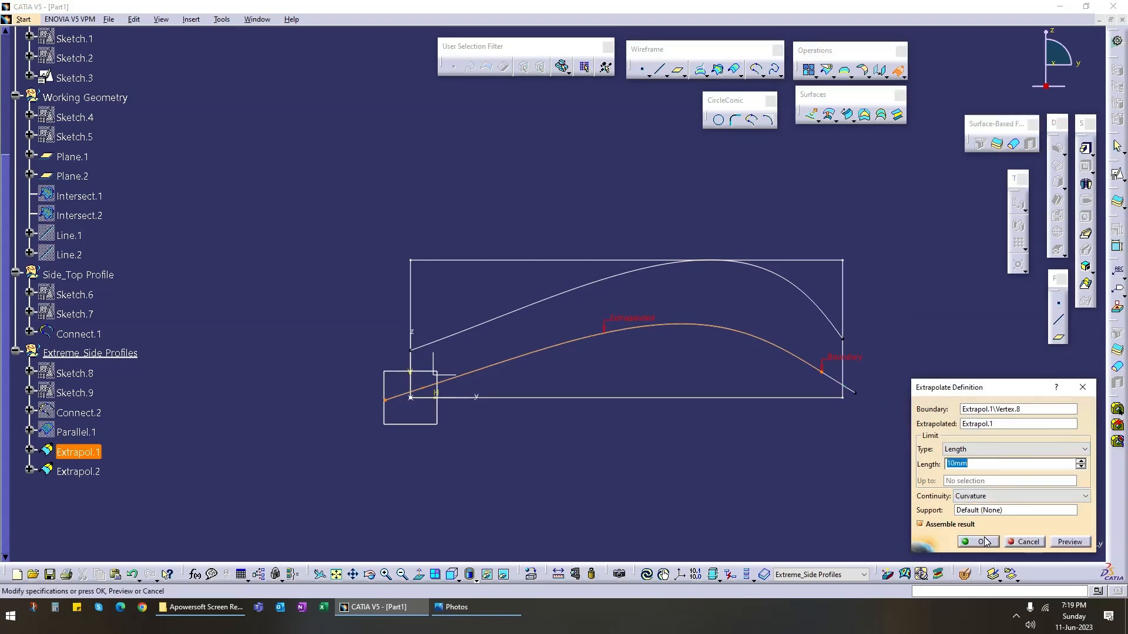
left_click(983, 541)
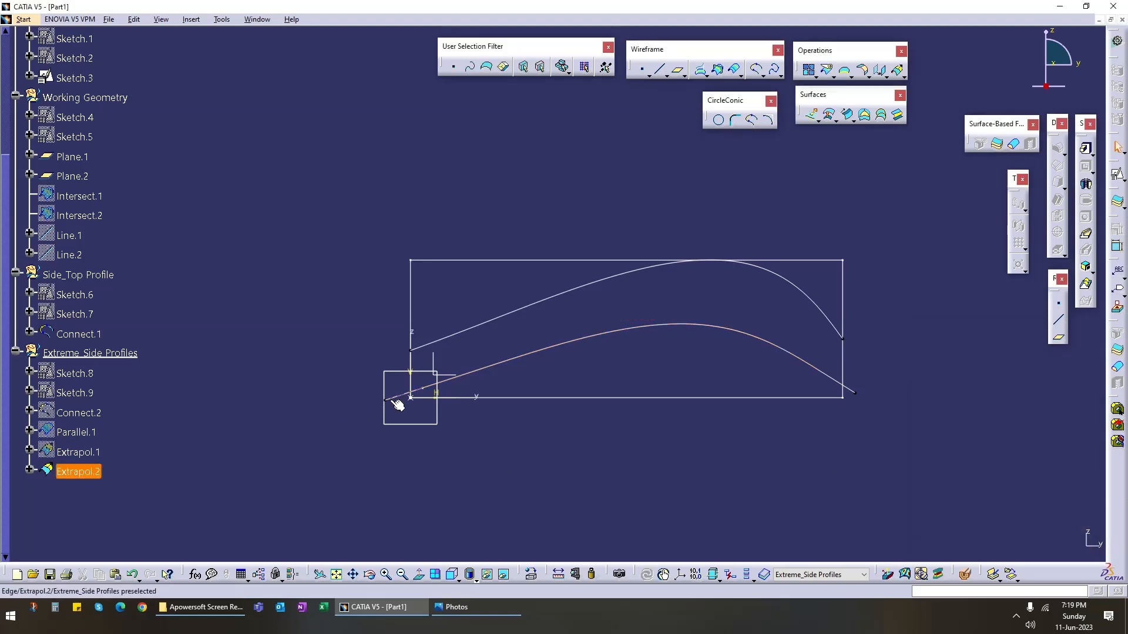
Step: Change the continuity of the first extrapolation, Extrapol.1, to Curvature
double_click(77, 458)
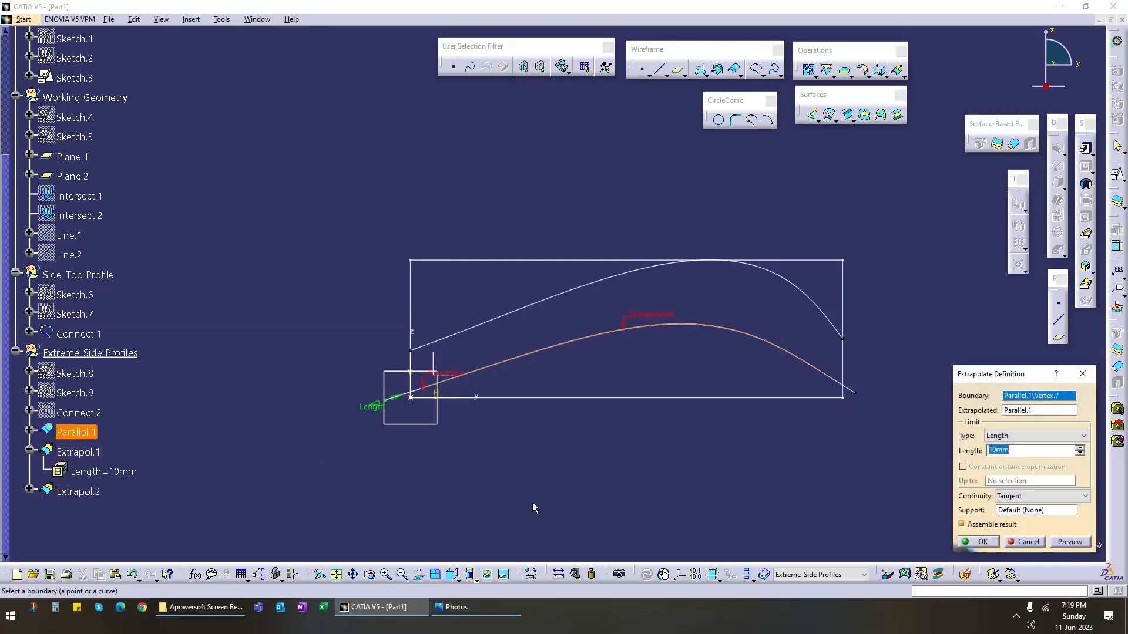
left_click(1052, 497)
left_click(1013, 517)
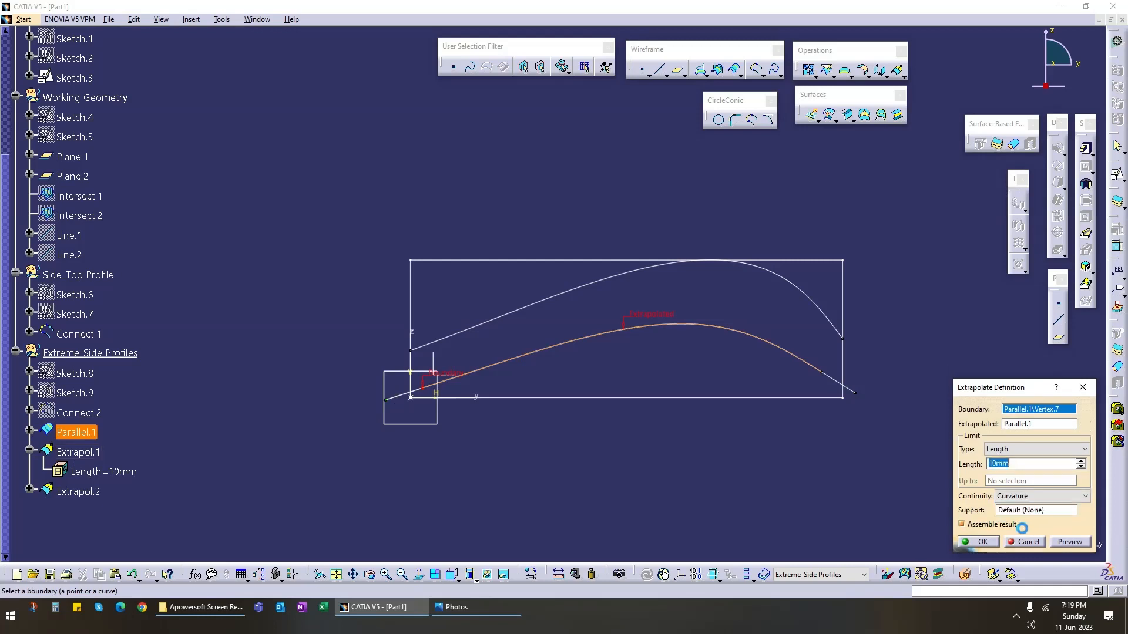
left_click(983, 543)
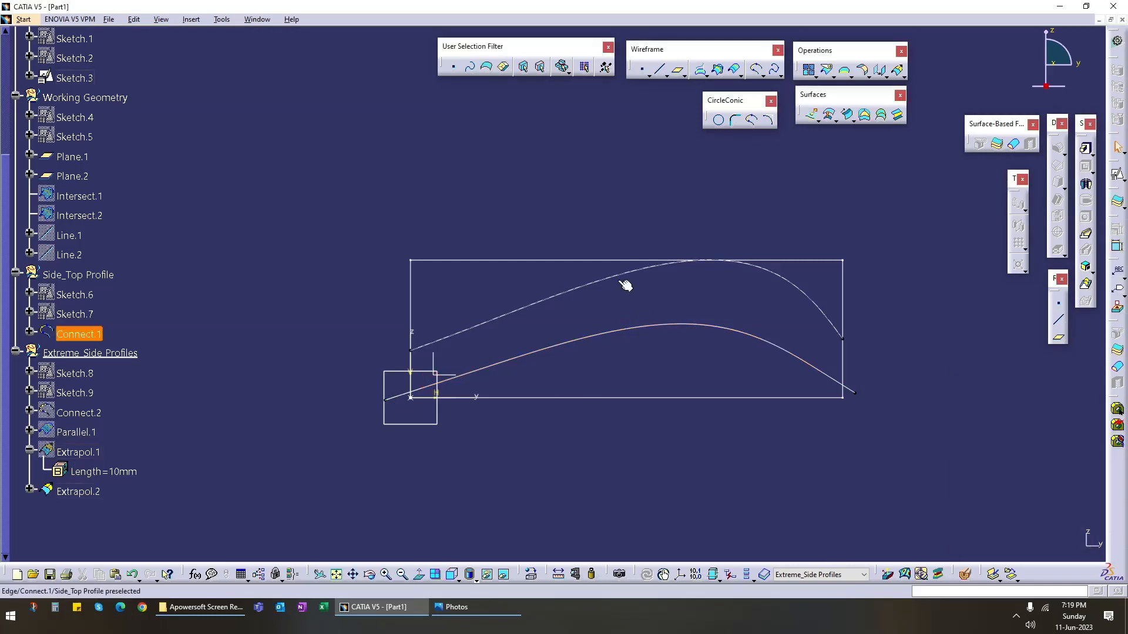
left_click(30, 450)
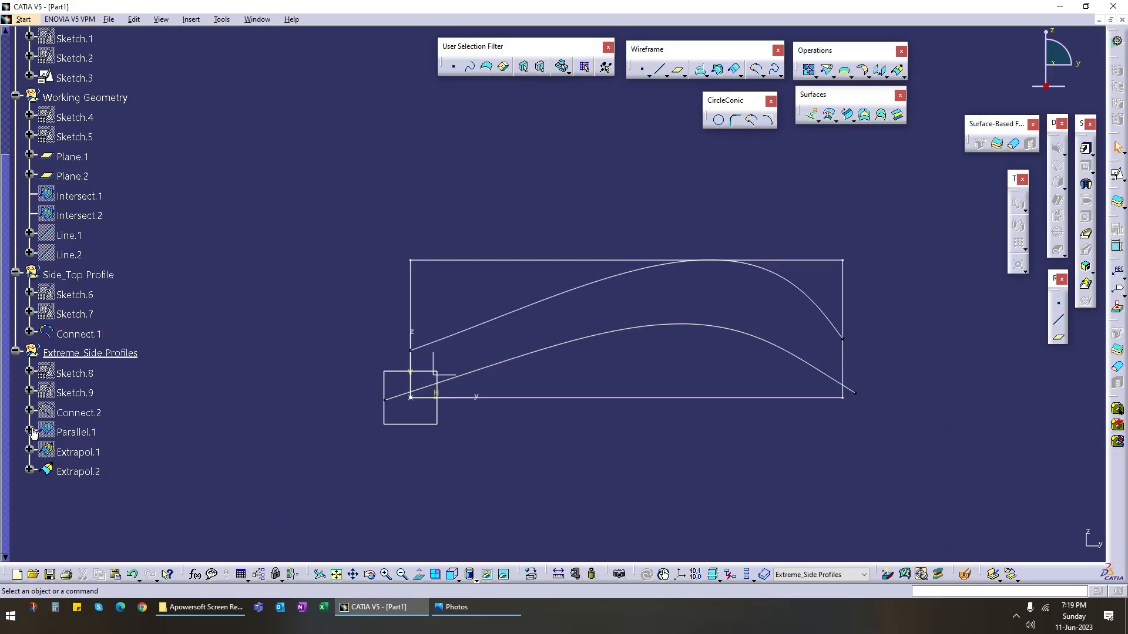
Step: Set the offset of the parallel curve, Parallel.1, to 5 mm
left_click(29, 430)
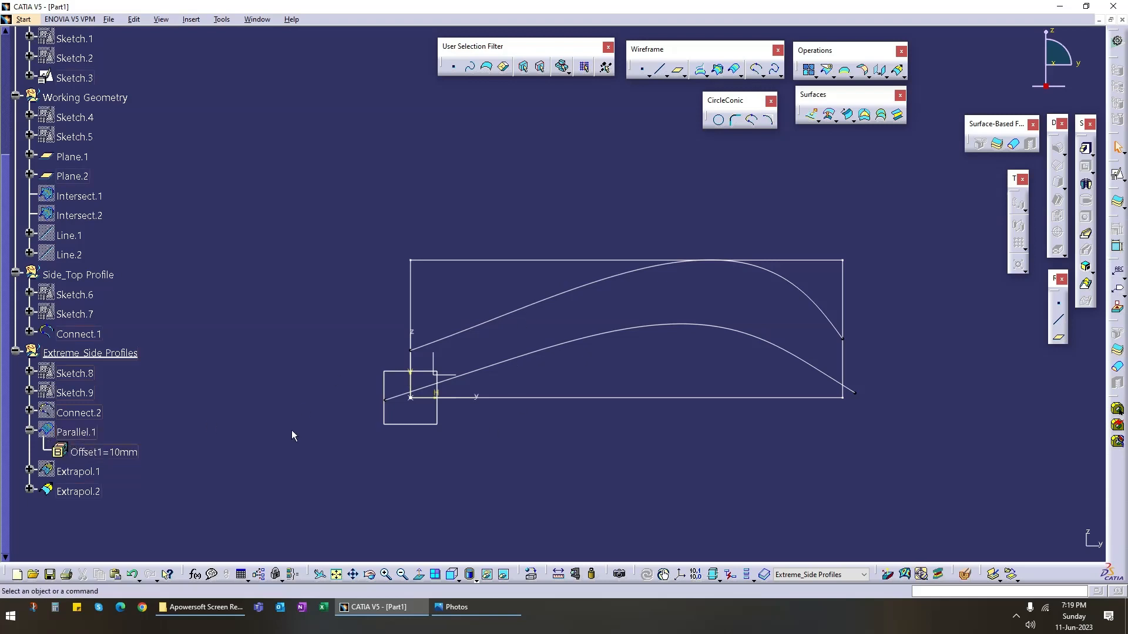
double_click(117, 452)
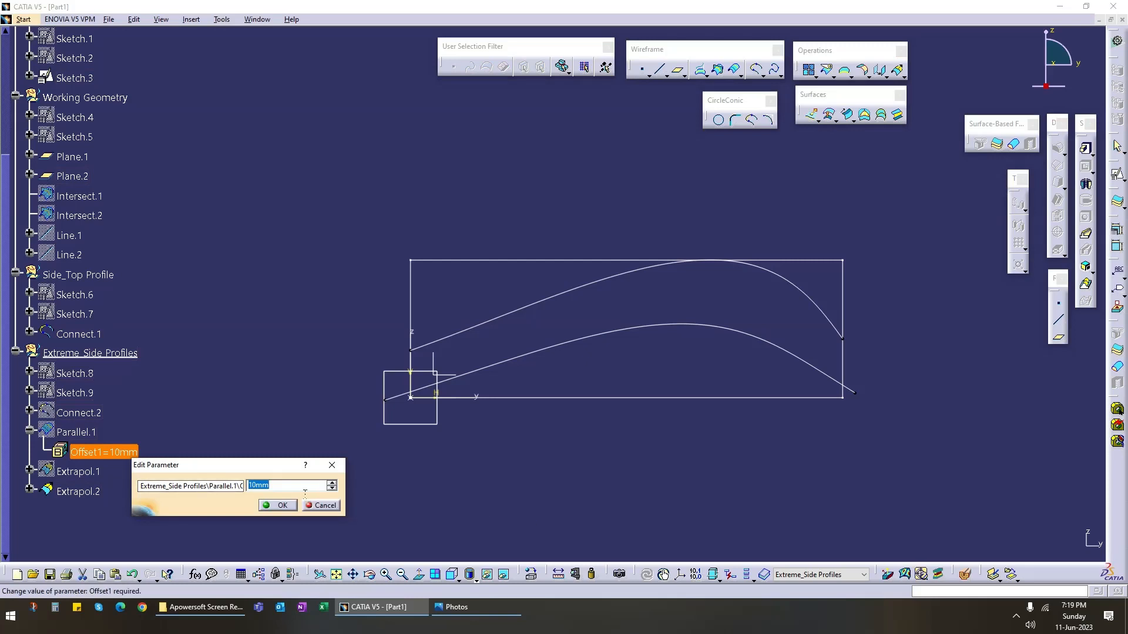
type("5")
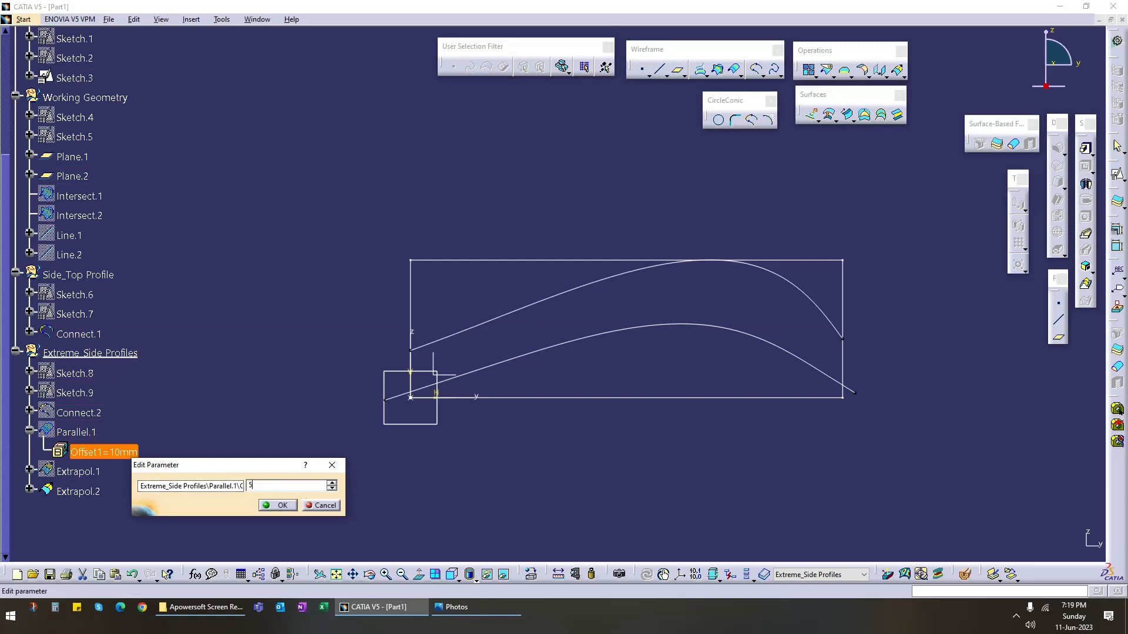
key("Return")
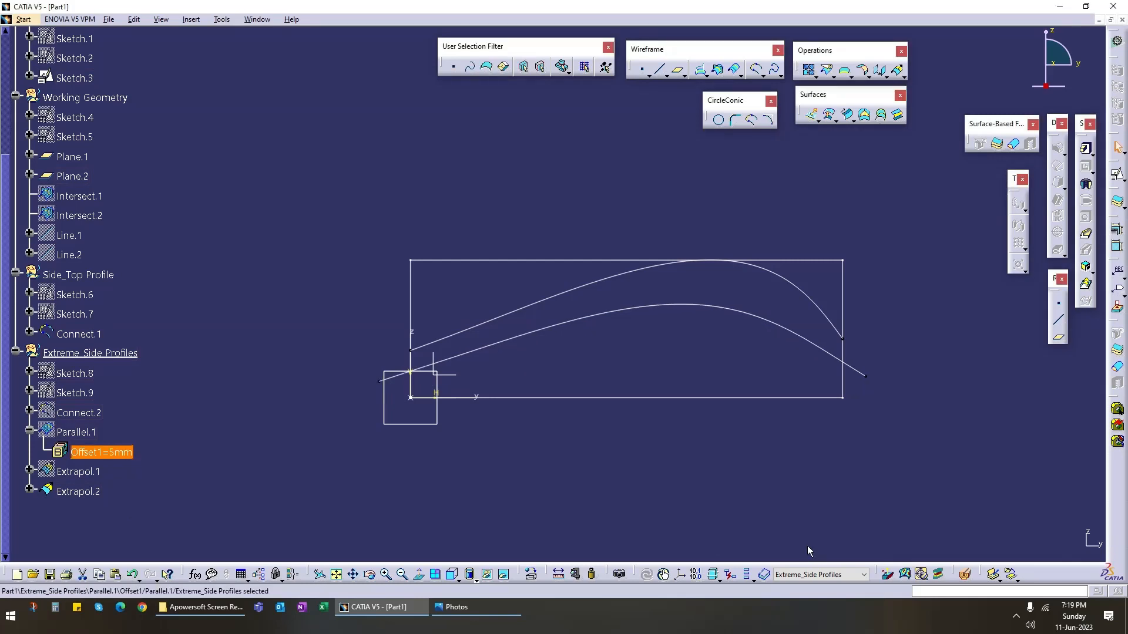
Step: Set the offset of Parallel.1 to 3 mm
double_click(130, 453)
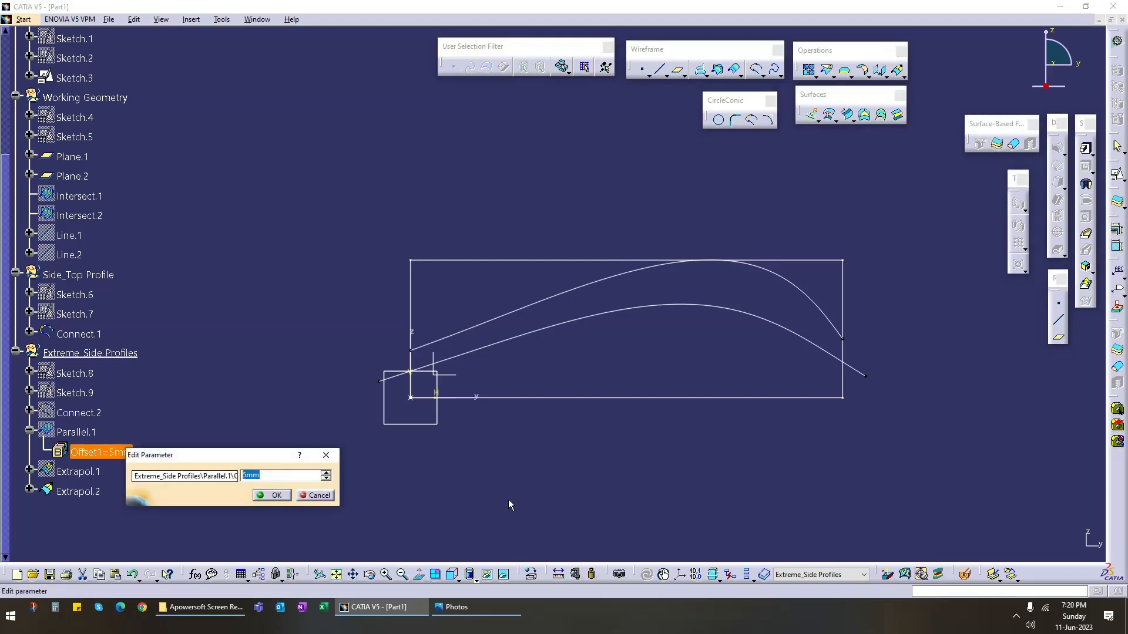
type("3")
key("Return")
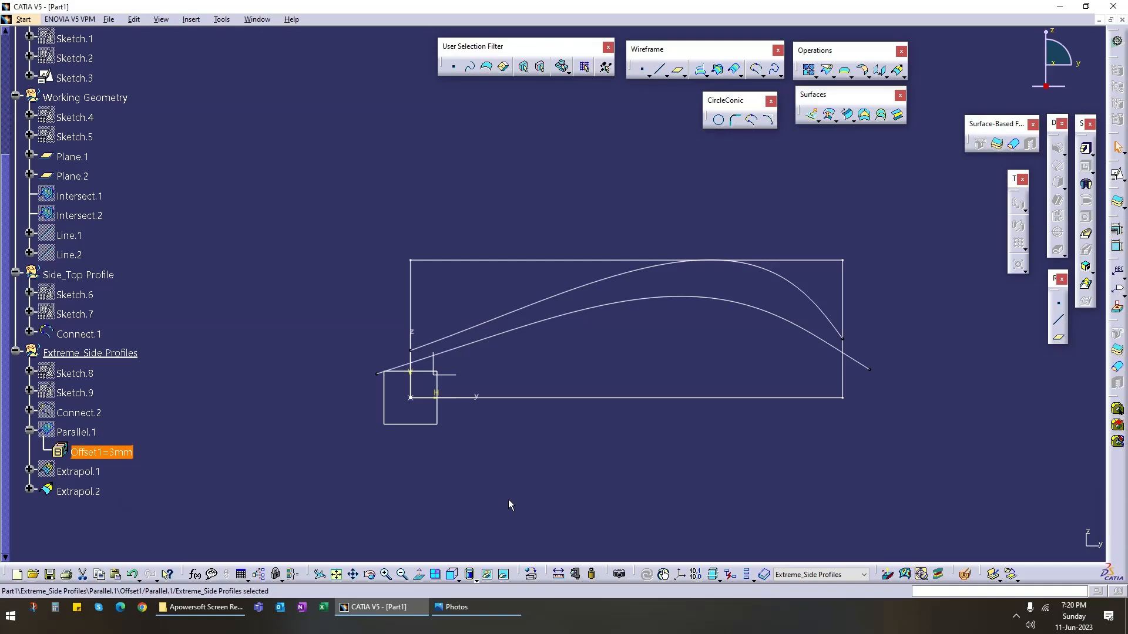
left_click(464, 472)
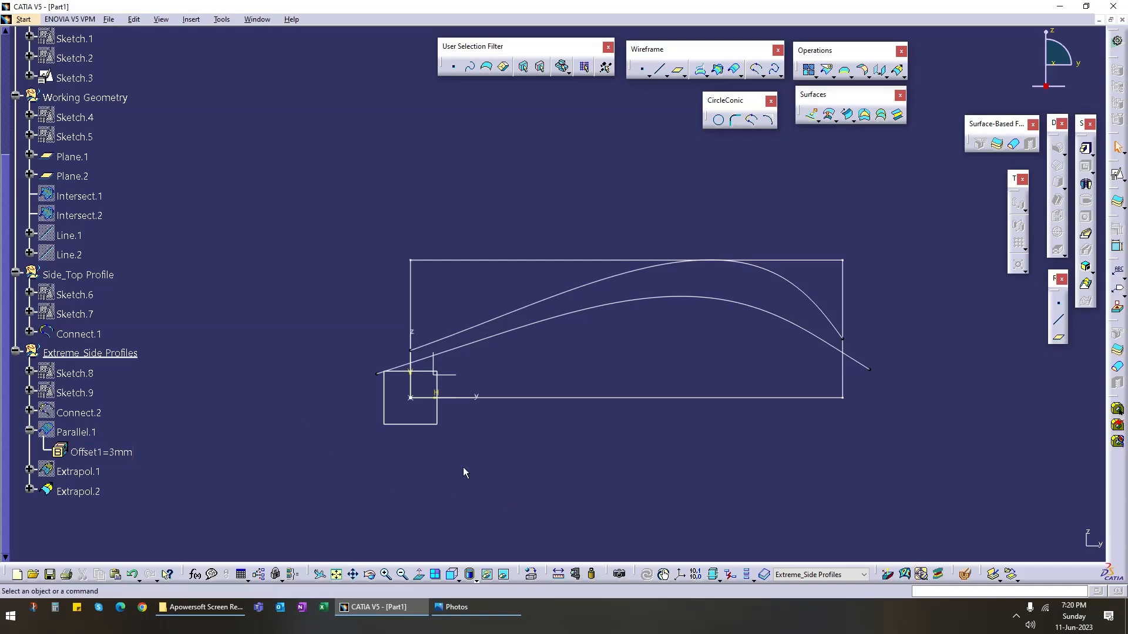
Step: Mirror the extrapolated side curve, Extrapol.2, about the YZ plane of the axis system with Symmetry
mouse_move(452, 436)
middle_mouse_down()
mouse_move(579, 385)
mouse_move(484, 456)
mouse_move(505, 364)
mouse_move(415, 386)
mouse_move(657, 305)
mouse_move(657, 315)
mouse_move(661, 275)
middle_mouse_up()
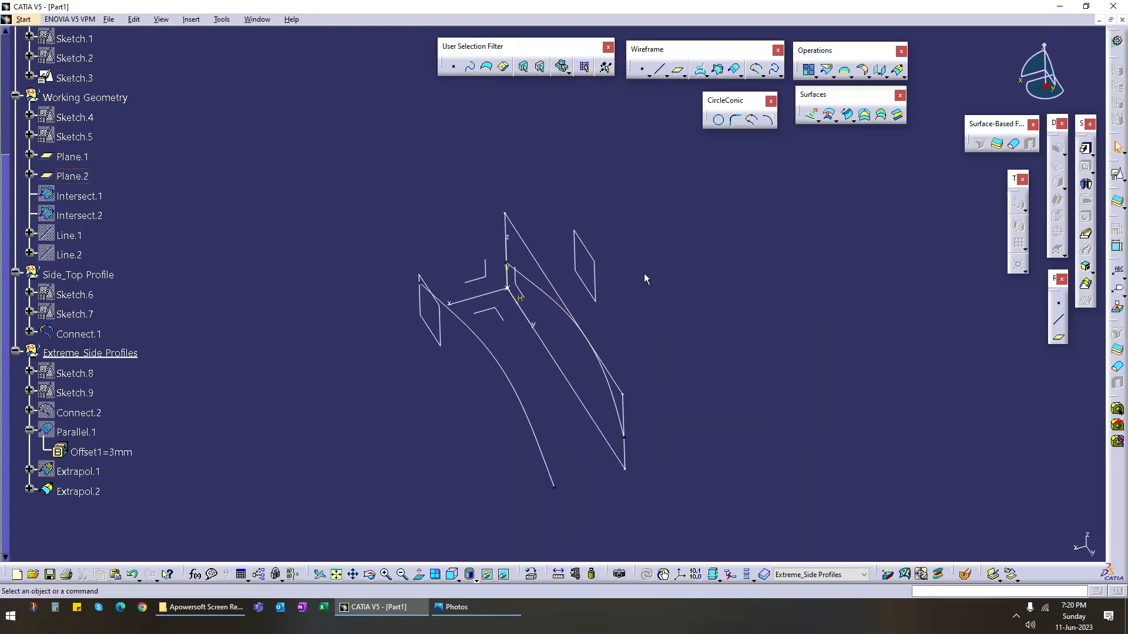
middle_click_drag(383, 390, 439, 385)
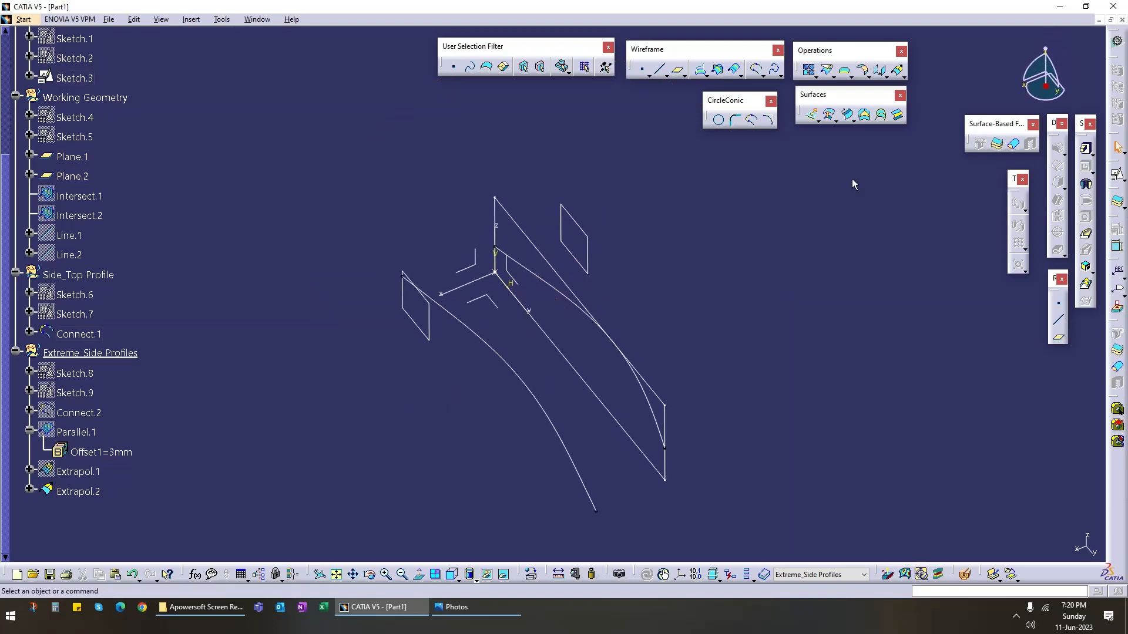
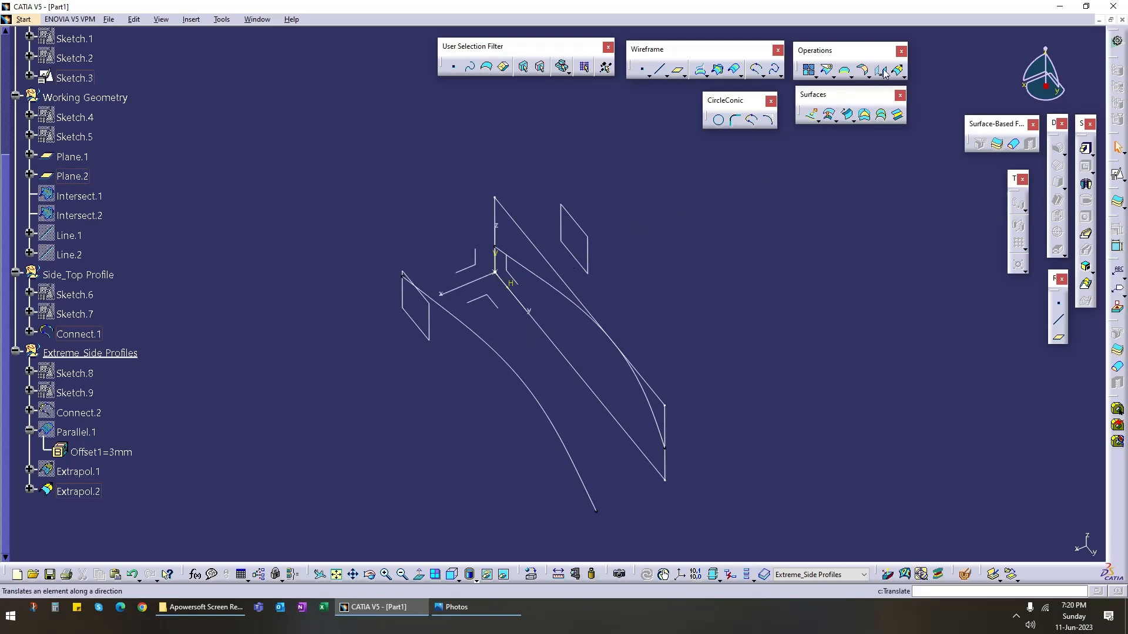
left_click(902, 75)
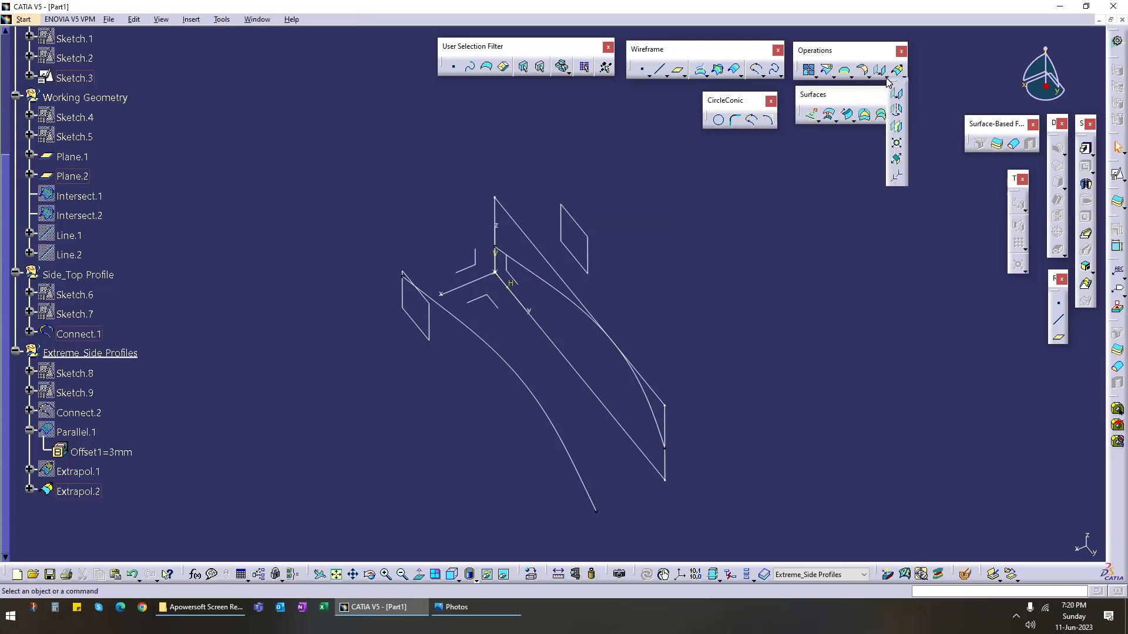
left_click(899, 130)
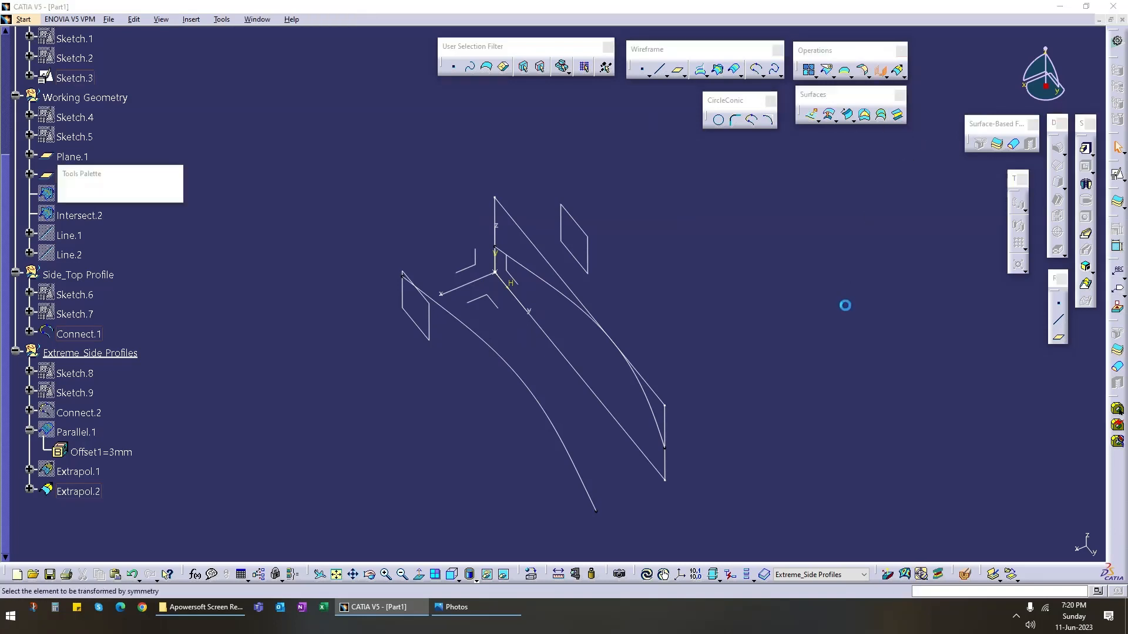
left_click(525, 379)
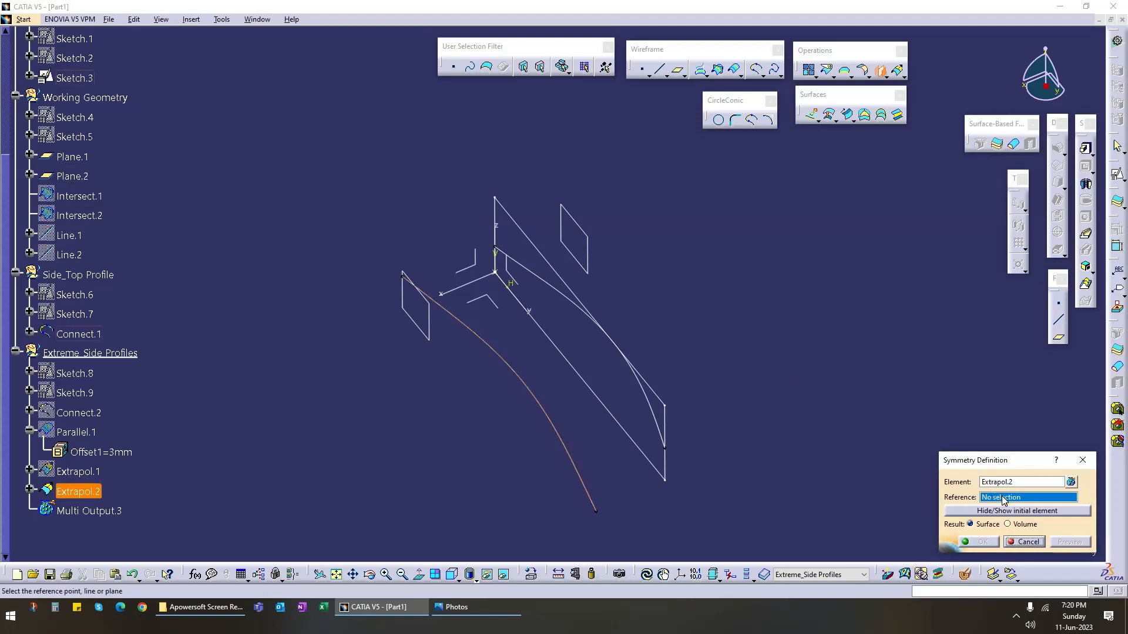
left_click(514, 275)
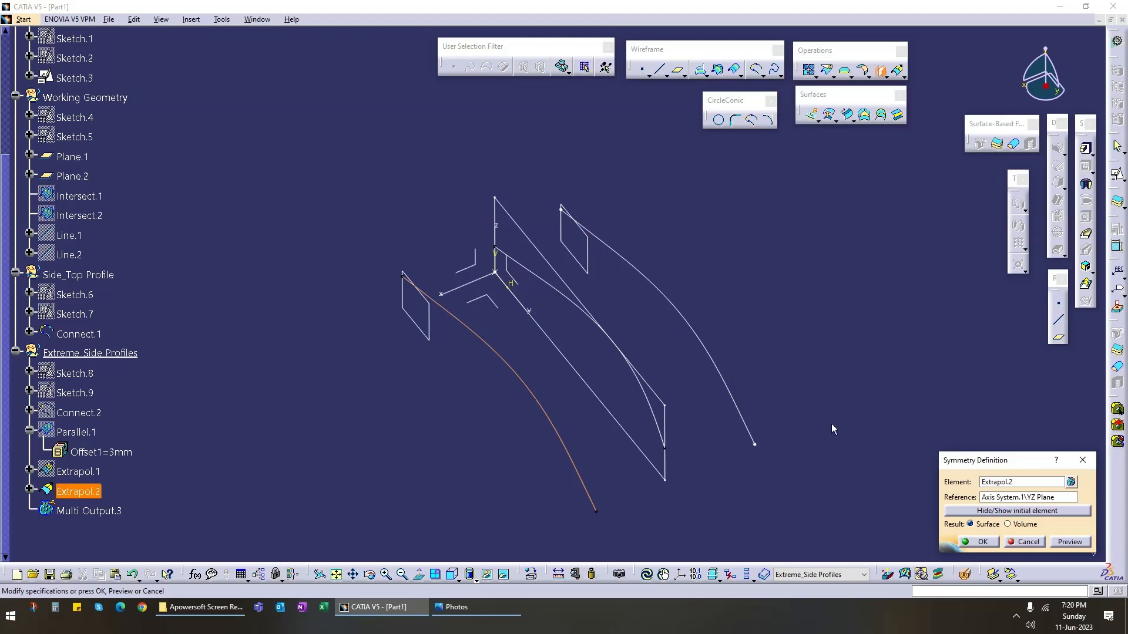
left_click(979, 543)
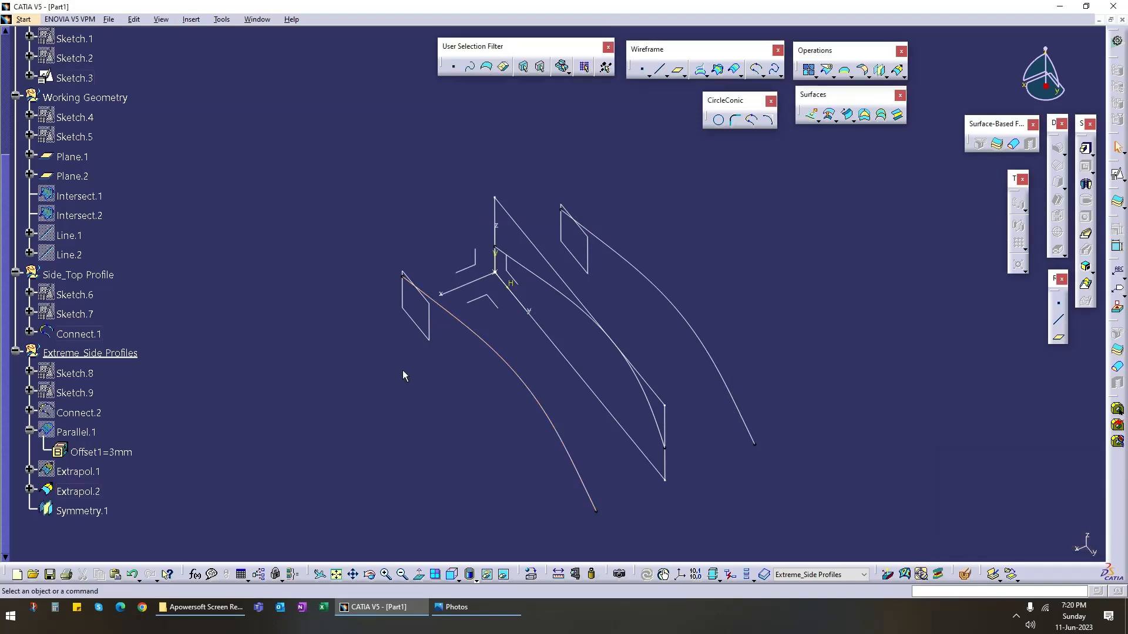
Step: Collapse the Parallel.1 node and define the Side_Top Profile geometrical set as the work object
mouse_move(403, 371)
middle_mouse_down()
mouse_move(556, 347)
mouse_move(636, 259)
mouse_move(607, 276)
mouse_move(552, 410)
mouse_move(494, 390)
mouse_move(502, 398)
mouse_move(607, 351)
mouse_move(554, 353)
mouse_move(484, 390)
mouse_move(388, 319)
middle_mouse_up()
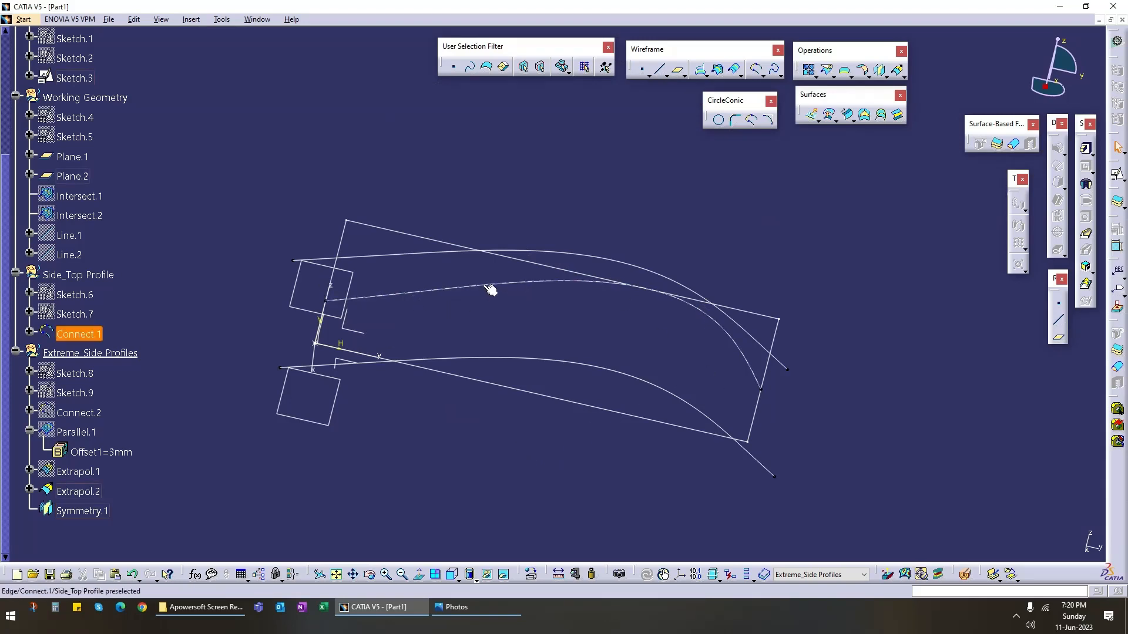
middle_click_drag(513, 424, 502, 324)
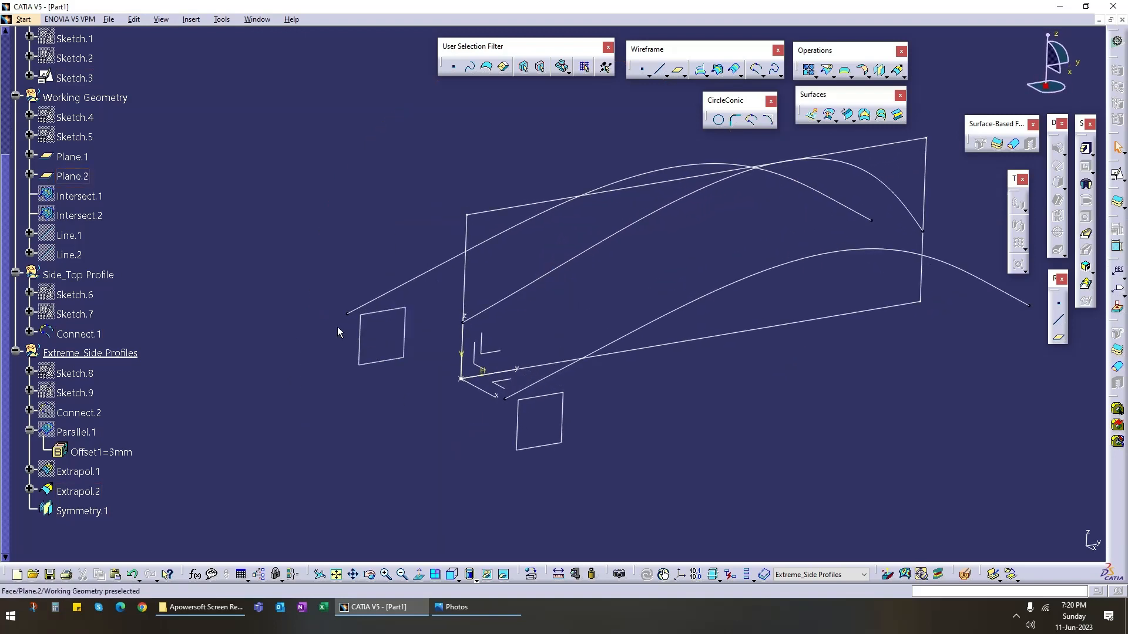
left_click(29, 430)
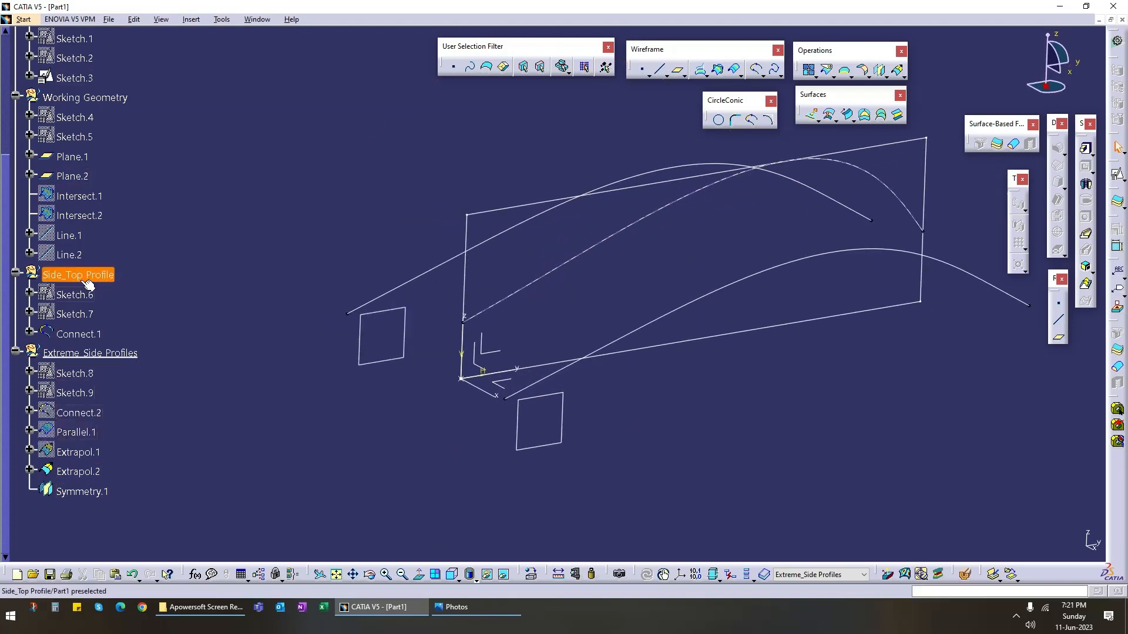
right_click(81, 276)
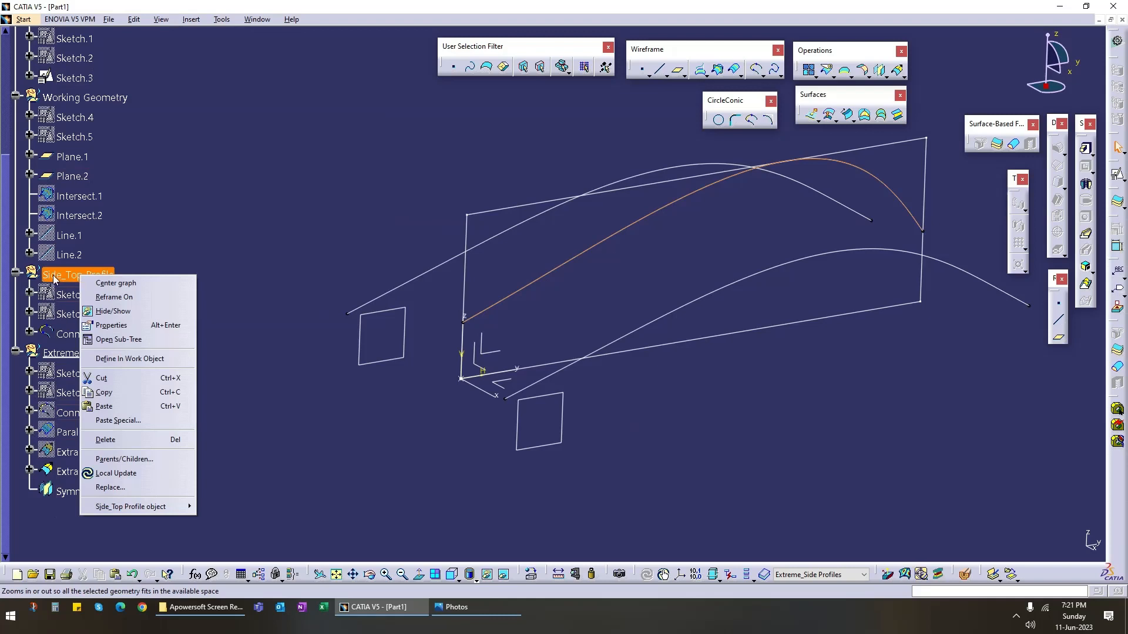
left_click(129, 358)
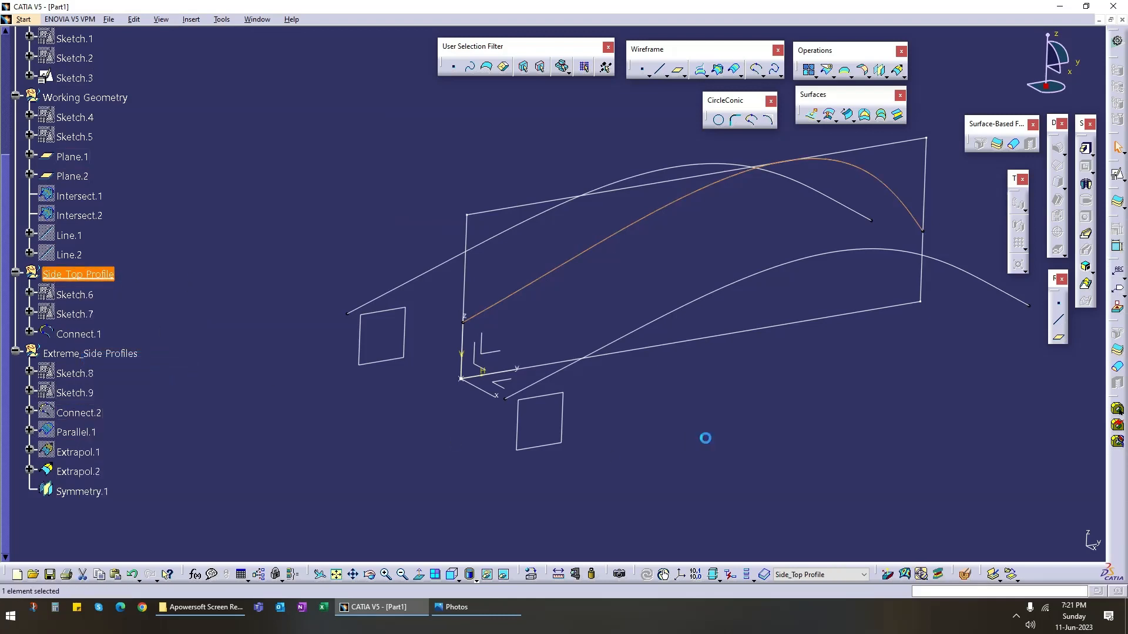
Step: Extrapolate the end of Connect.1 nearest the origin by 8 mm with Curvature continuity
left_click(897, 70)
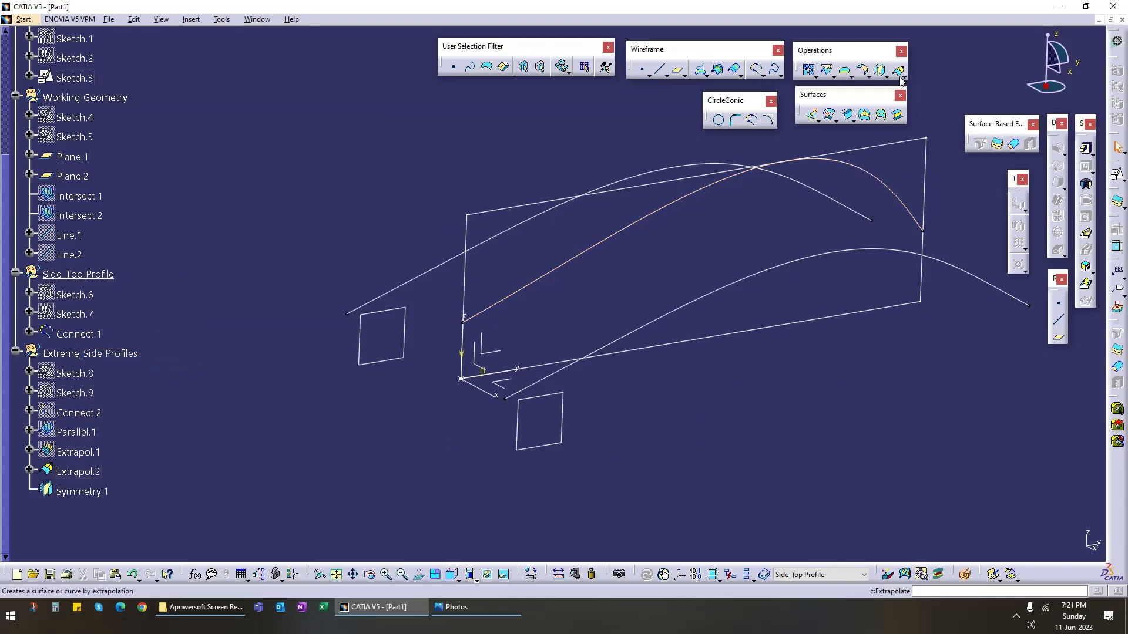
left_click(464, 319)
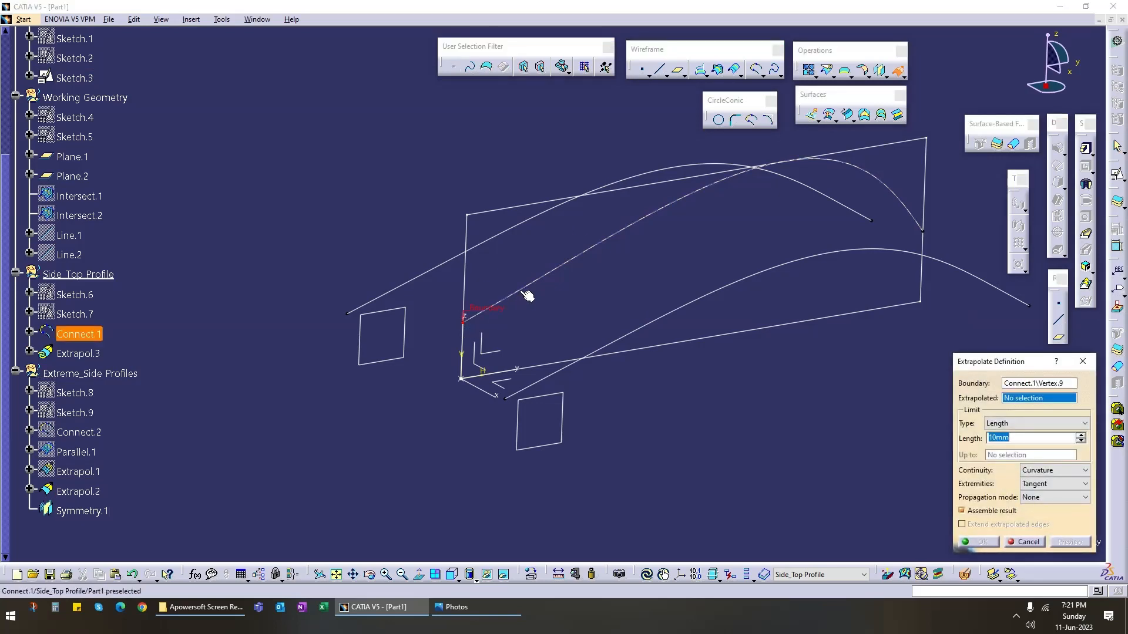
left_click(525, 294)
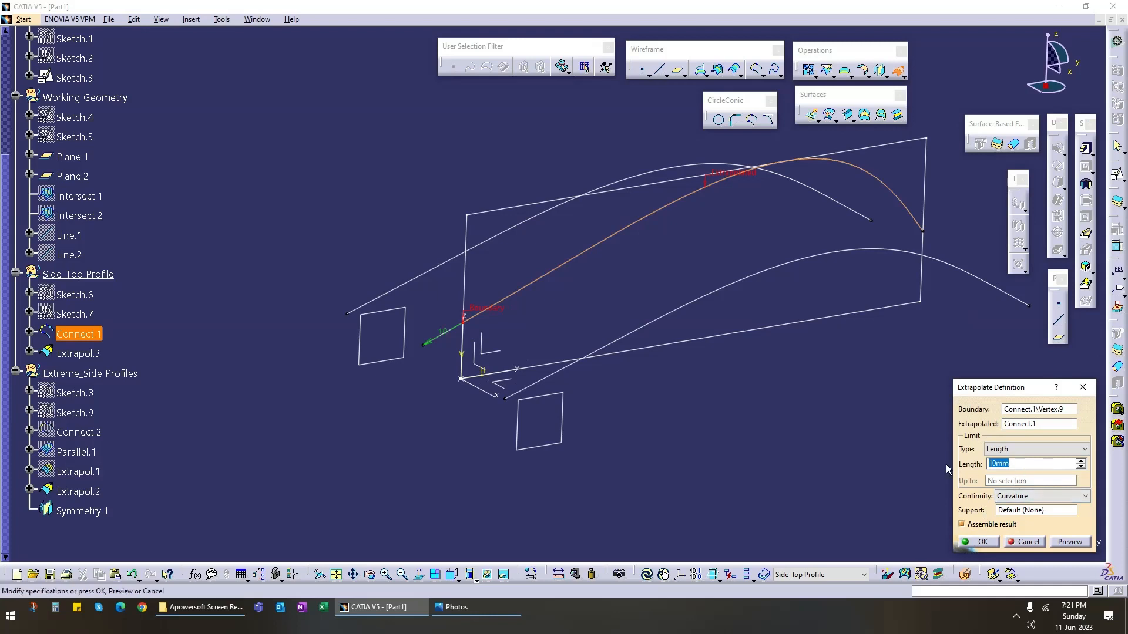
type("8")
left_click(986, 542)
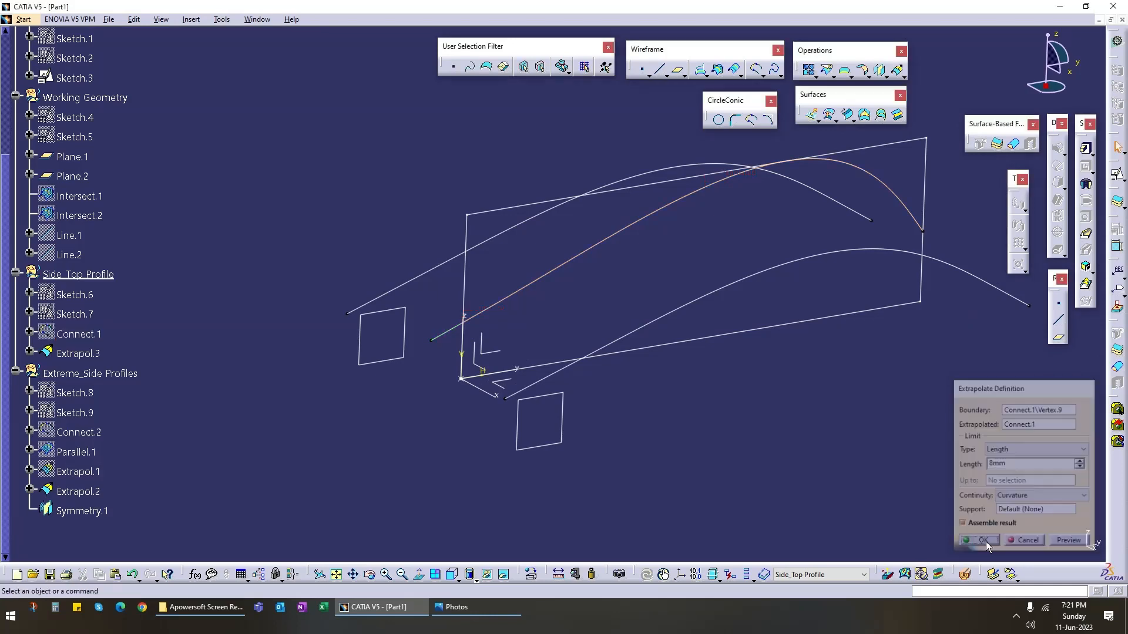
Step: Extrapolate the far end of the extended top profile, Extrapol.3, by 8 mm with Curvature continuity
middle_click_drag(891, 342, 696, 411)
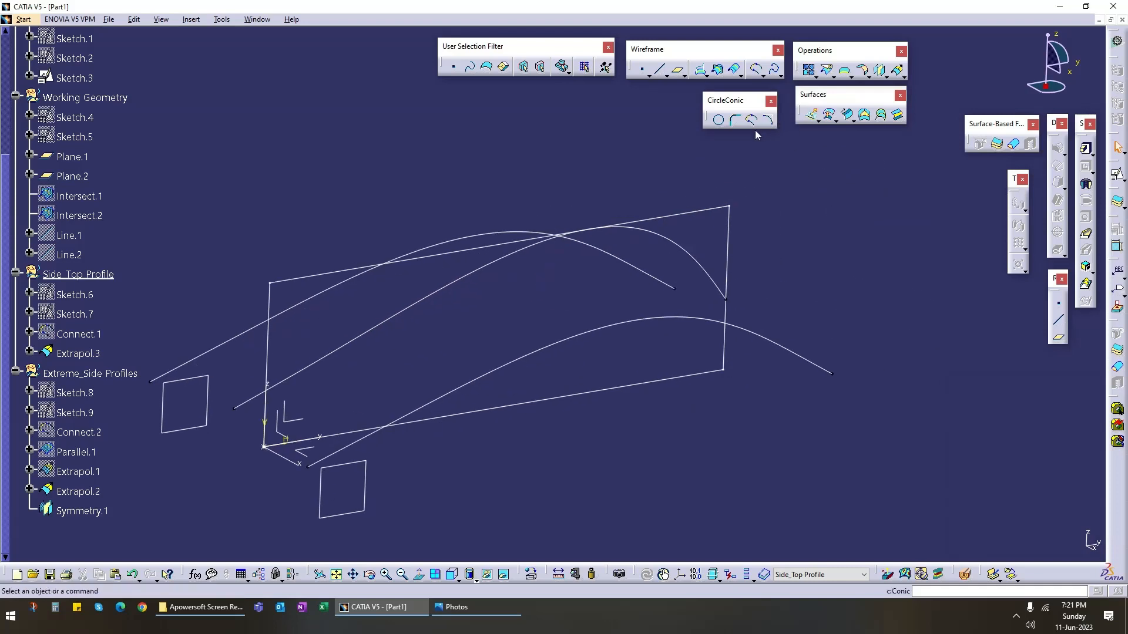
left_click(897, 70)
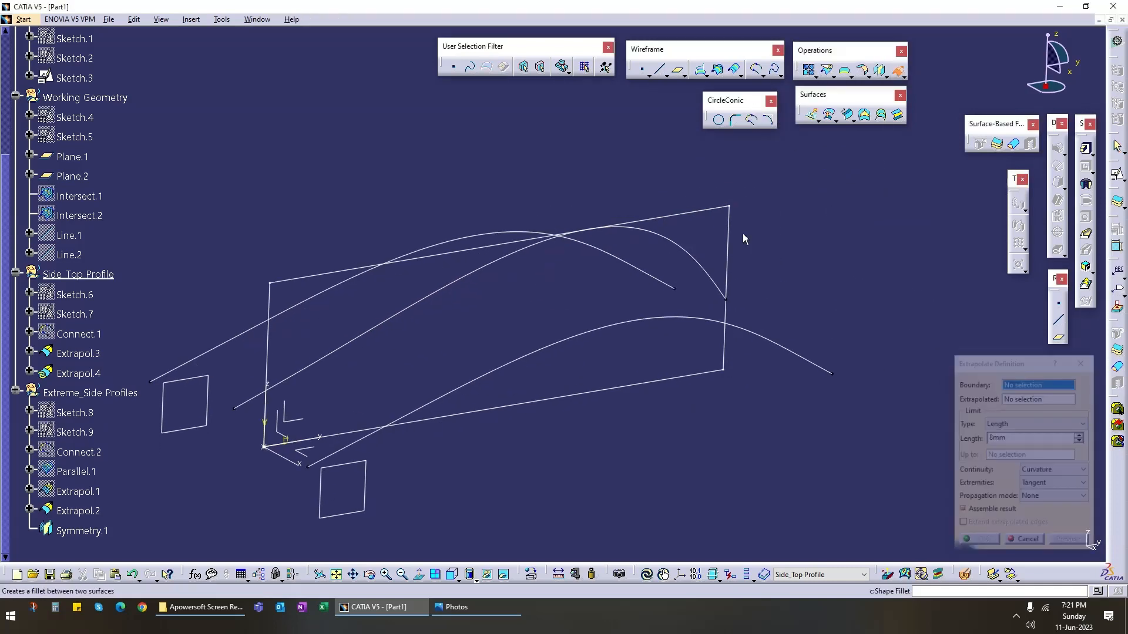
left_click(727, 301)
left_click(719, 288)
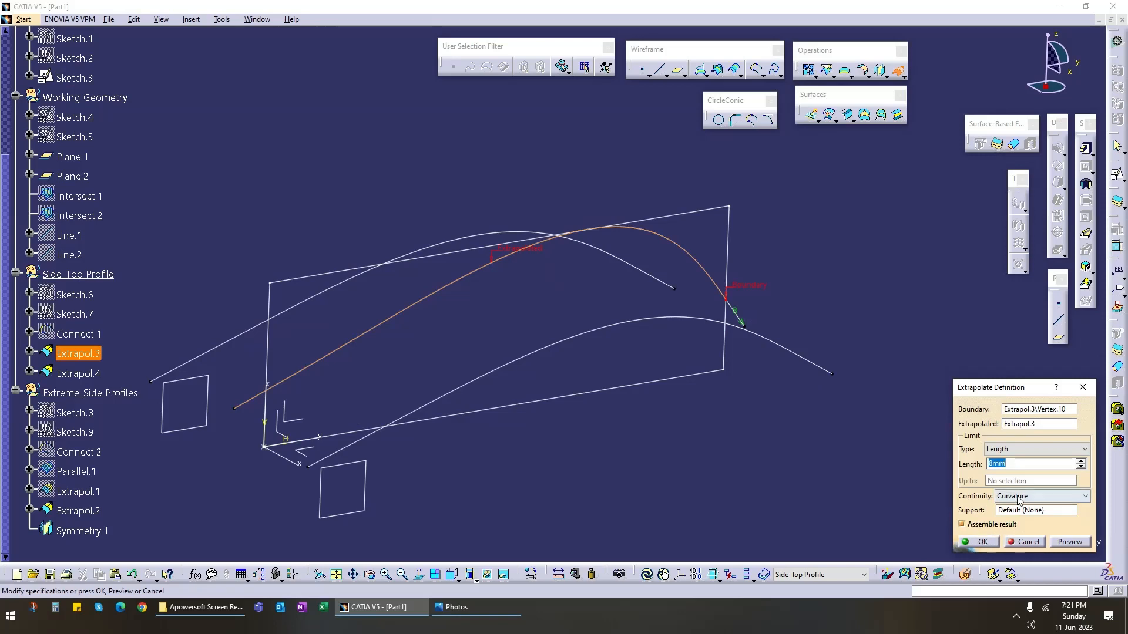
left_click(980, 541)
middle_click_drag(364, 376, 505, 376)
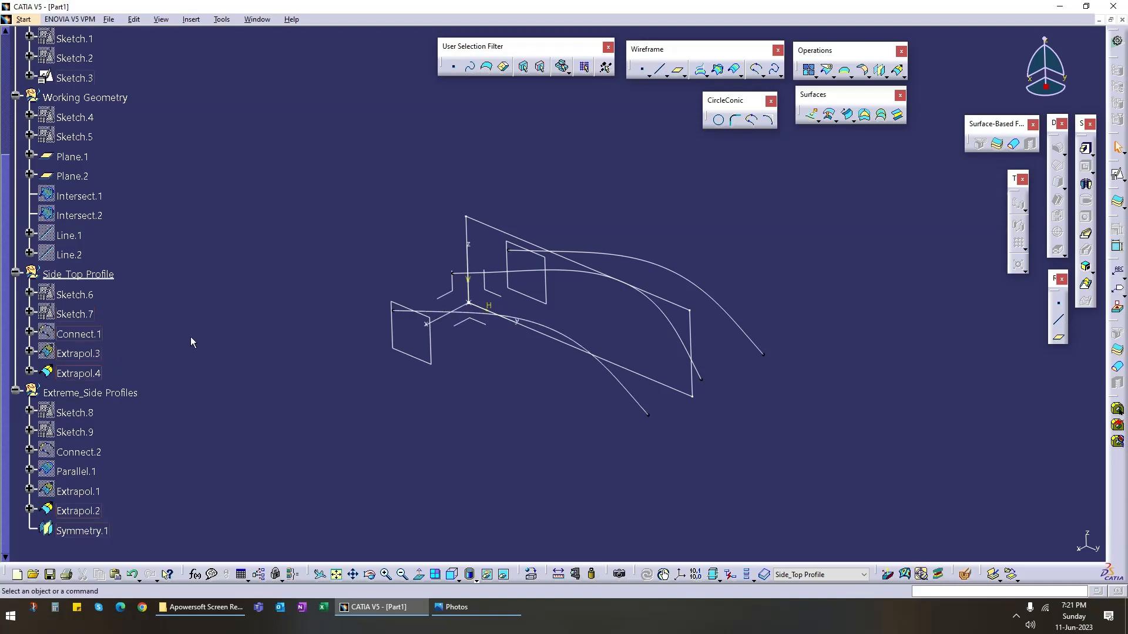
right_click(94, 315)
left_click(118, 344)
right_click(94, 316)
left_click(110, 349)
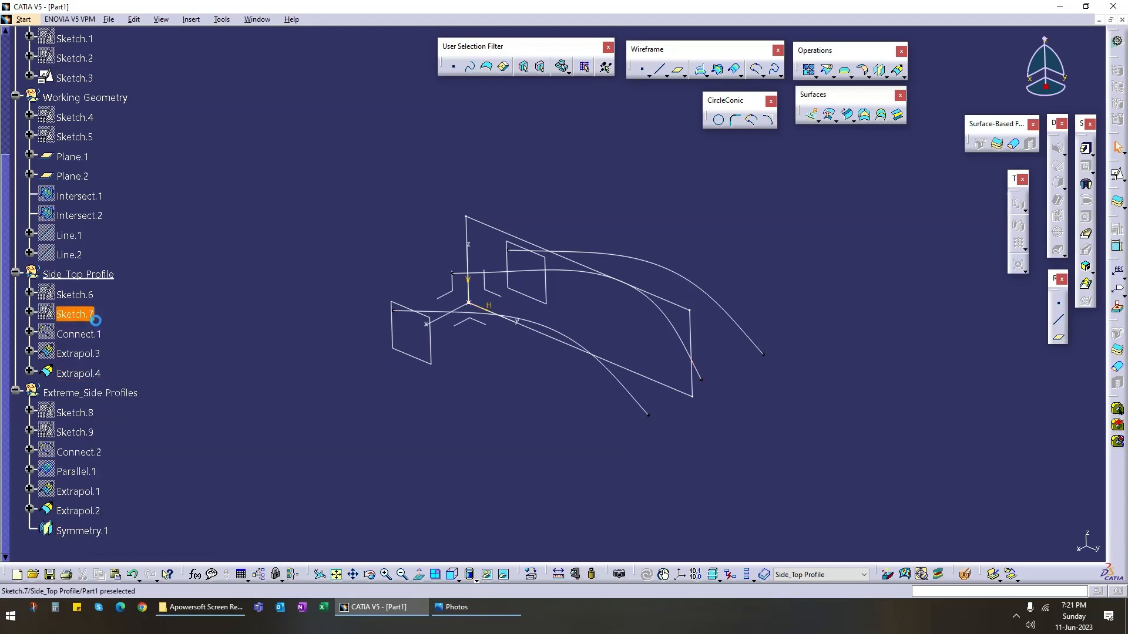
Step: Show Sketch.5 and Sketch.4 of the Working Geometry set
right_click(78, 141)
left_click(110, 174)
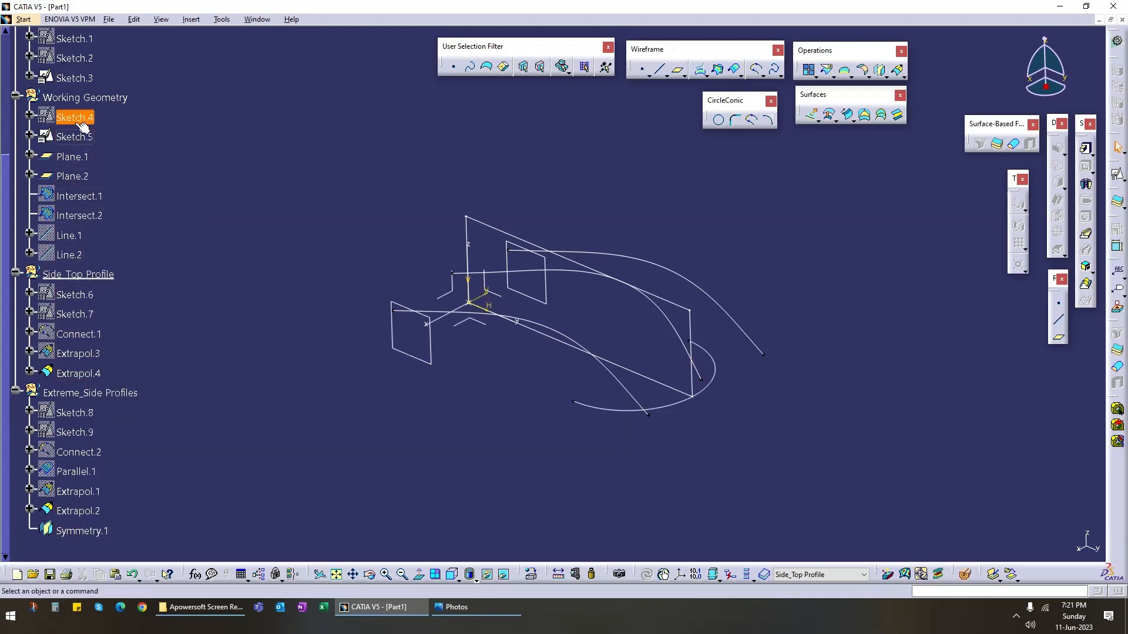
right_click(76, 119)
left_click(110, 155)
middle_click_drag(472, 386, 491, 373)
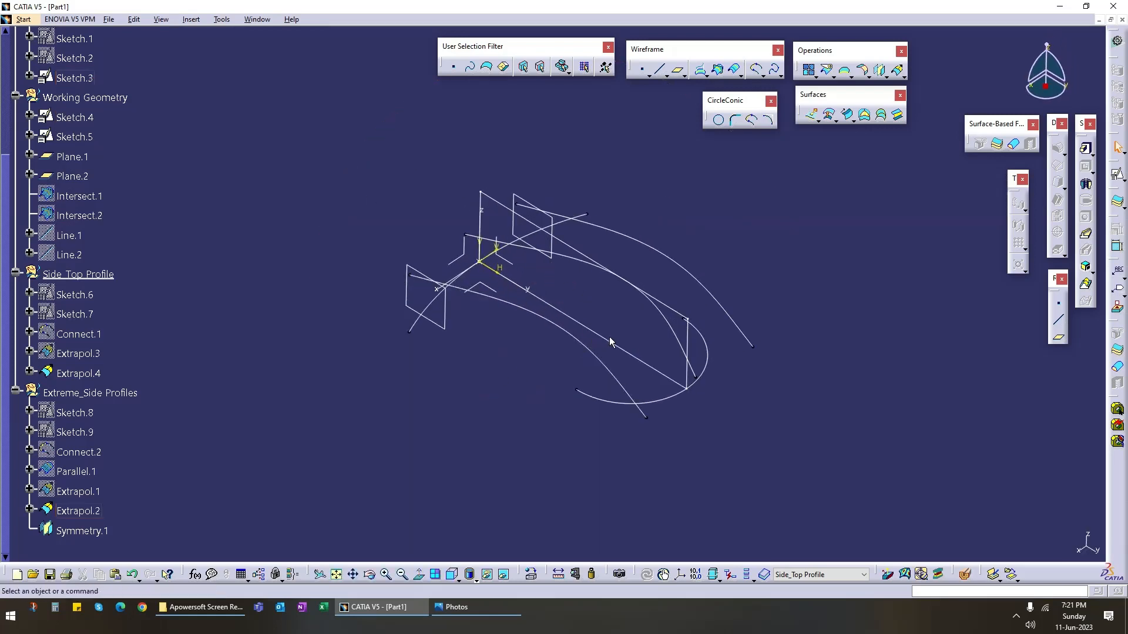
Step: Hide the rectangular reference frame, Sketch.3
right_click(93, 81)
left_click(127, 116)
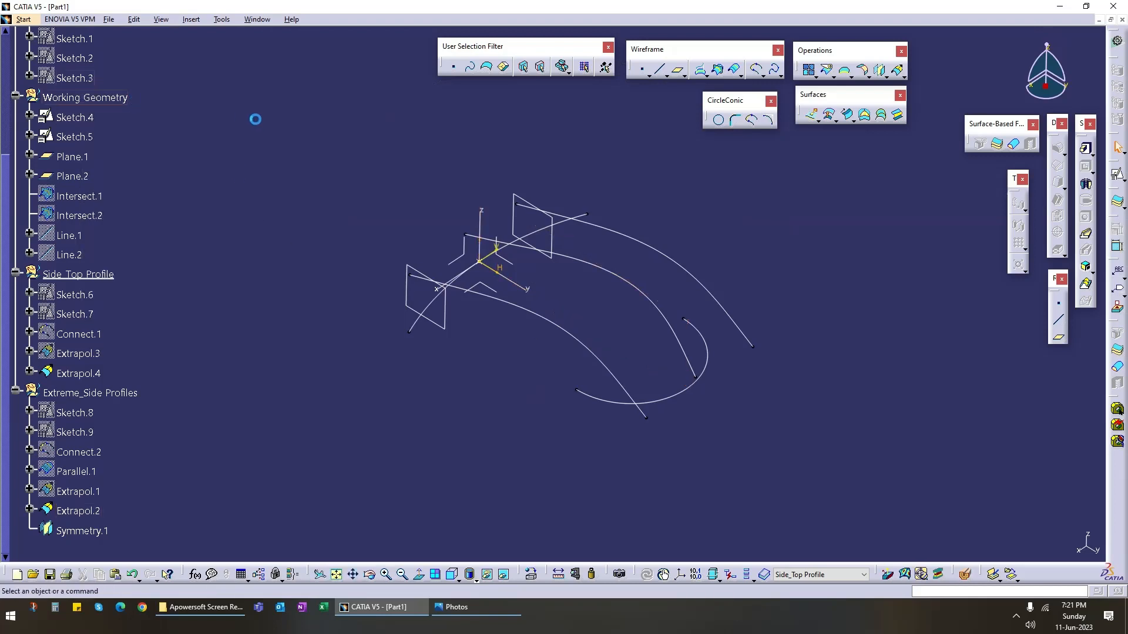
mouse_move(456, 385)
middle_mouse_down()
mouse_move(517, 353)
mouse_move(531, 370)
mouse_move(484, 417)
mouse_move(450, 354)
mouse_move(443, 376)
mouse_move(466, 373)
middle_mouse_up()
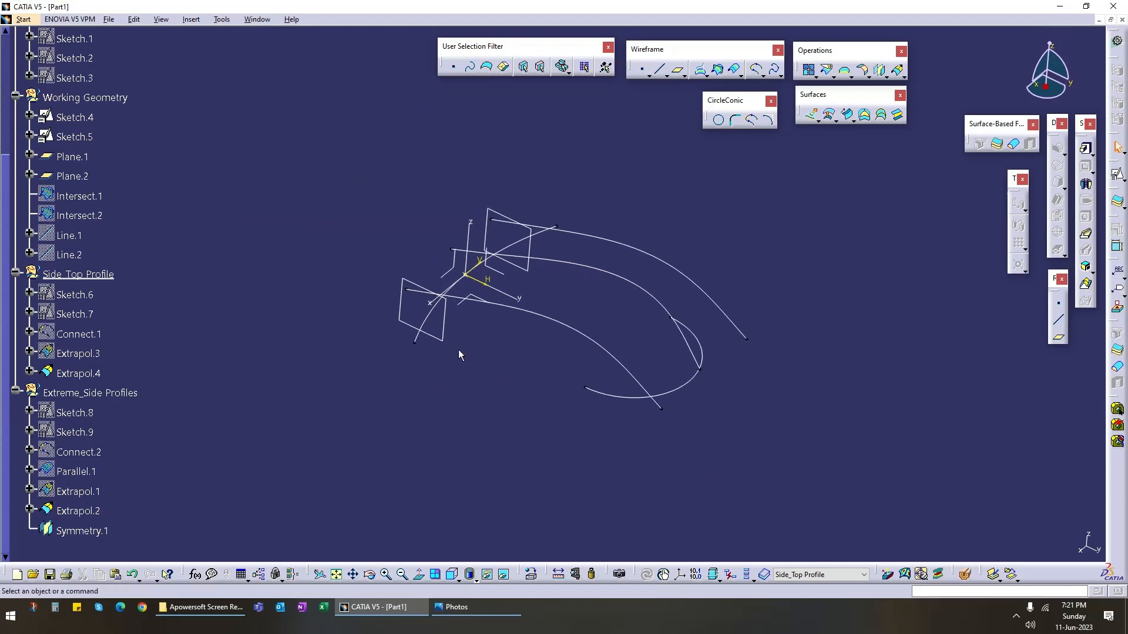
Step: Hide Sketch.4, Sketch.5, Plane.1 and Plane.2 so only the three profile curves remain displayed
right_click(70, 139)
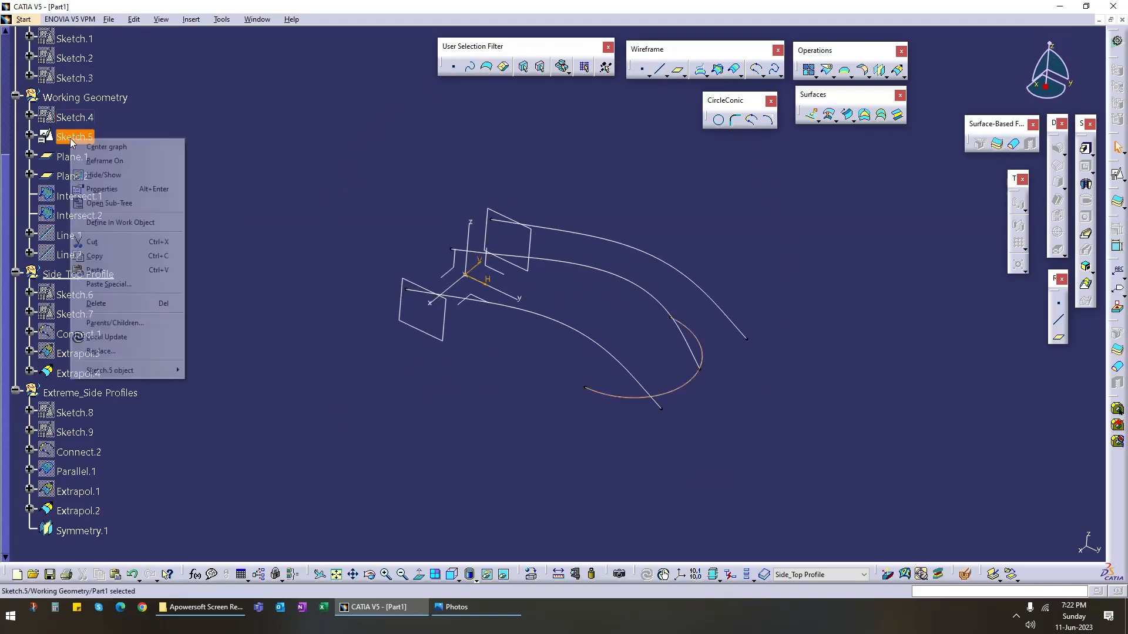
key("h")
right_click(82, 158)
key("h")
right_click(83, 179)
type("hh")
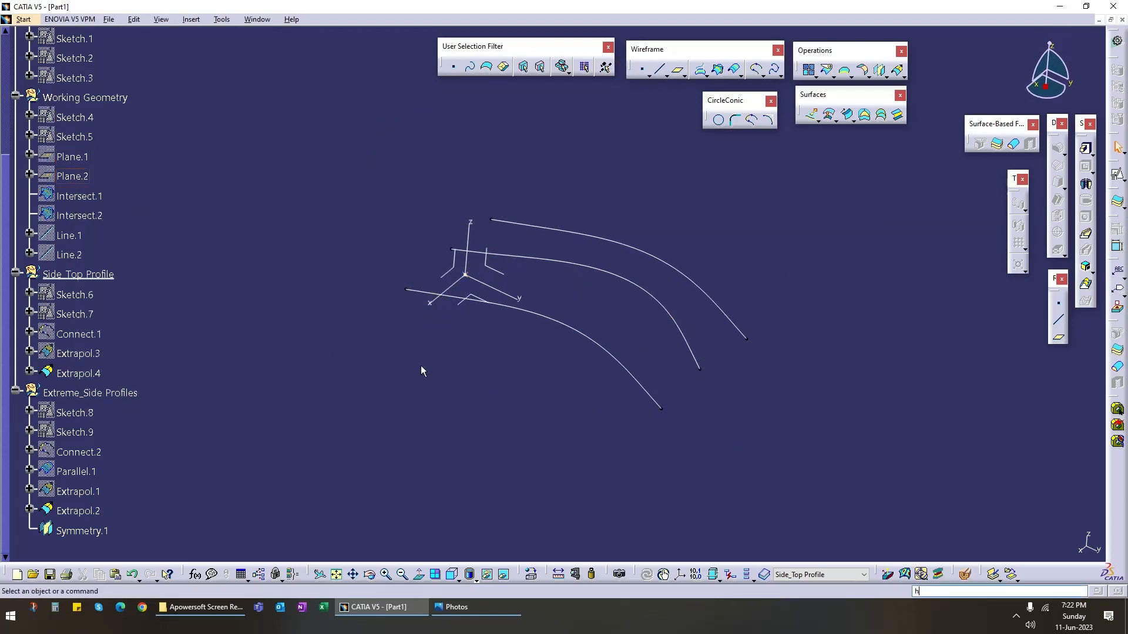
Step: Show Sketch.4 and Sketch.5 of the Working Geometry set and hide Axis System.1
scroll(142, 199, "up", 3)
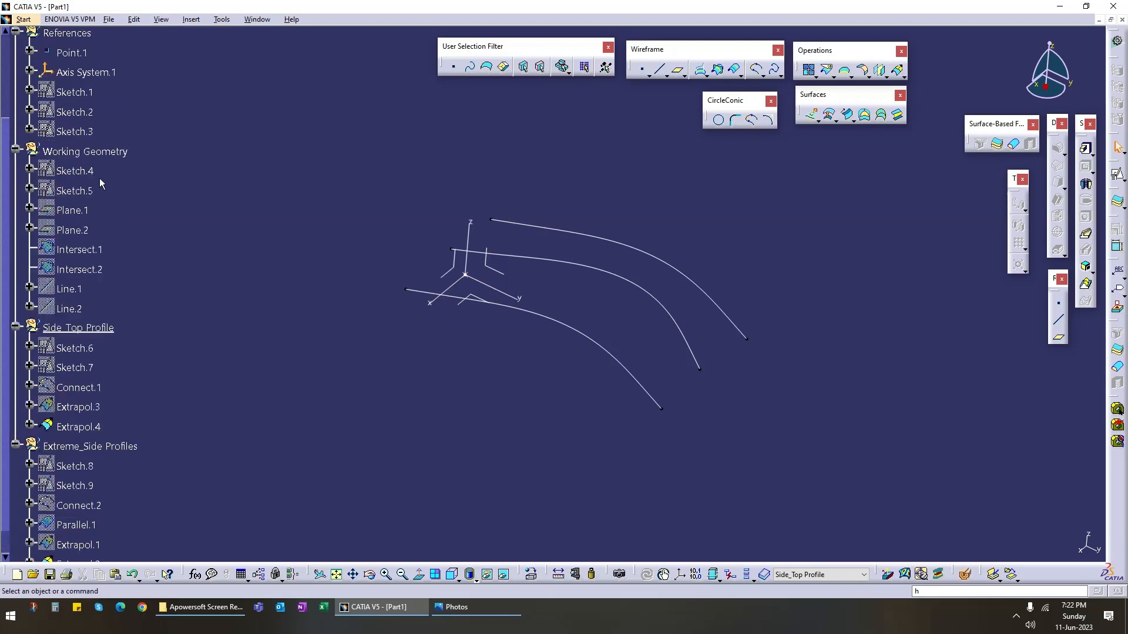
right_click(74, 171)
key("h")
right_click(75, 190)
key("h")
right_click(87, 74)
key("h")
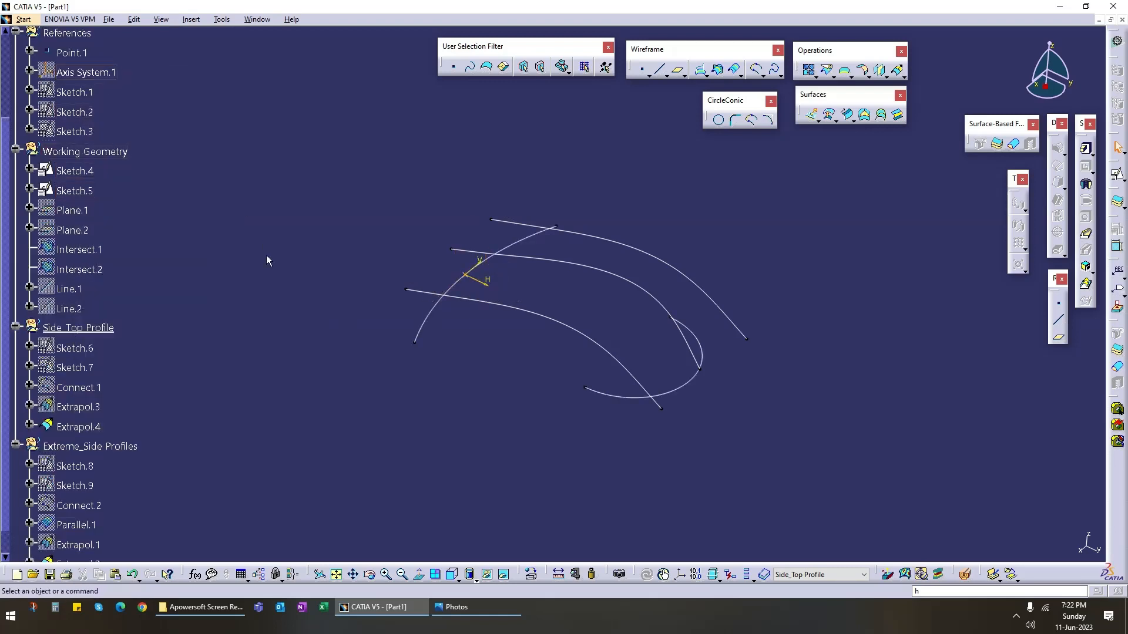
Step: Create a multi-sections surface through the three profile curves Extrapol.2, Extrapol.4 and Symmetry.1, in that order
middle_click_drag(472, 380, 690, 349)
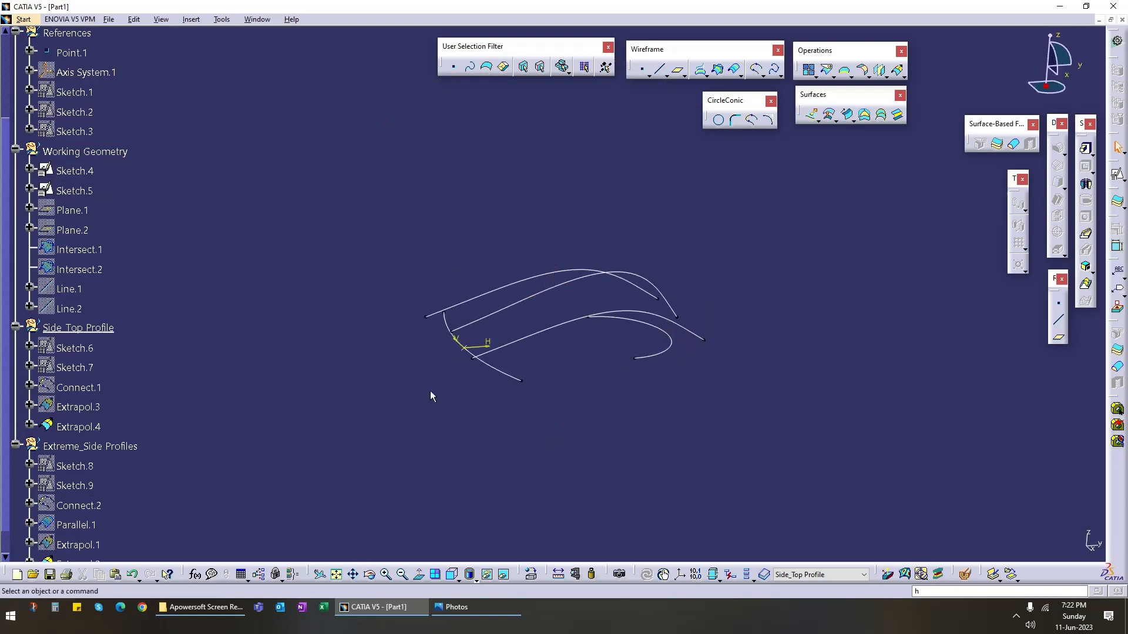
middle_click_drag(430, 392, 470, 369)
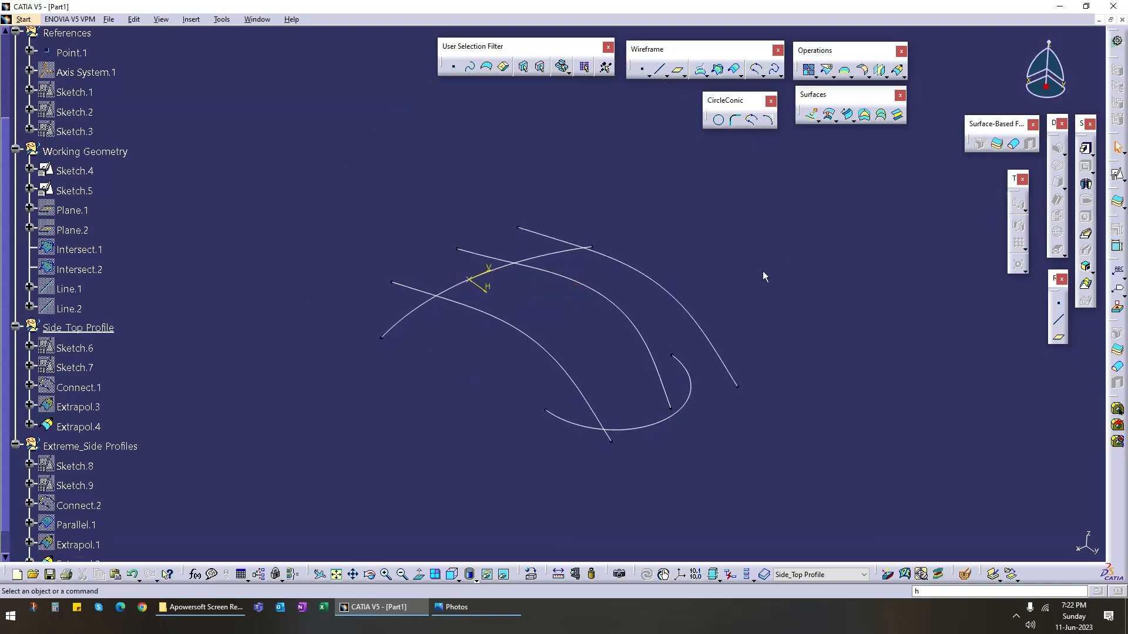
left_click(881, 117)
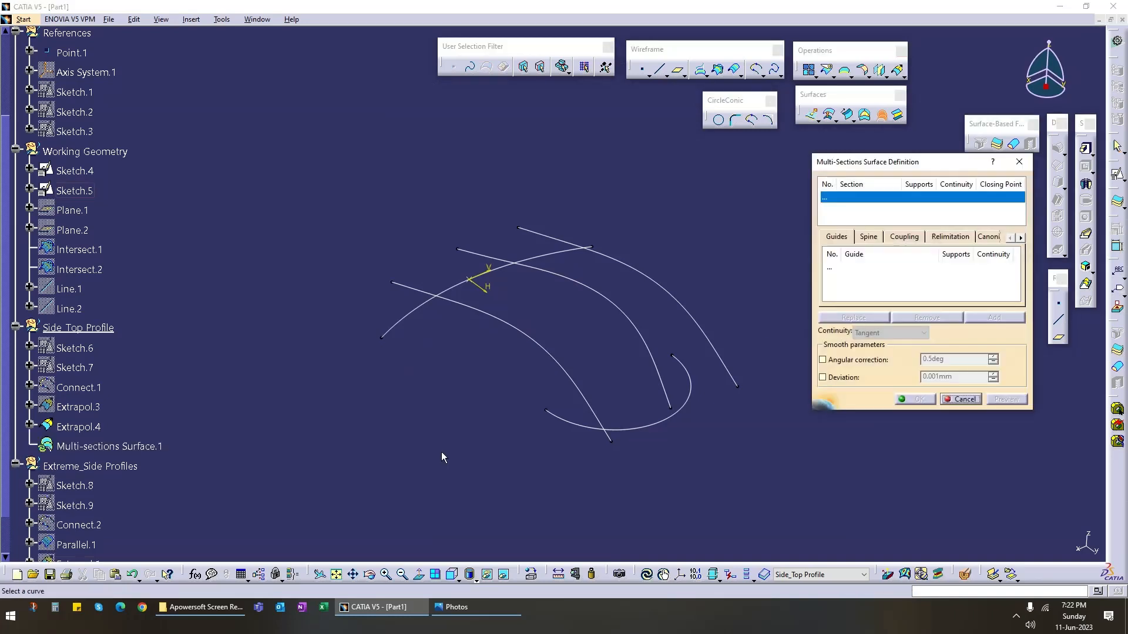
middle_click_drag(442, 452, 531, 347)
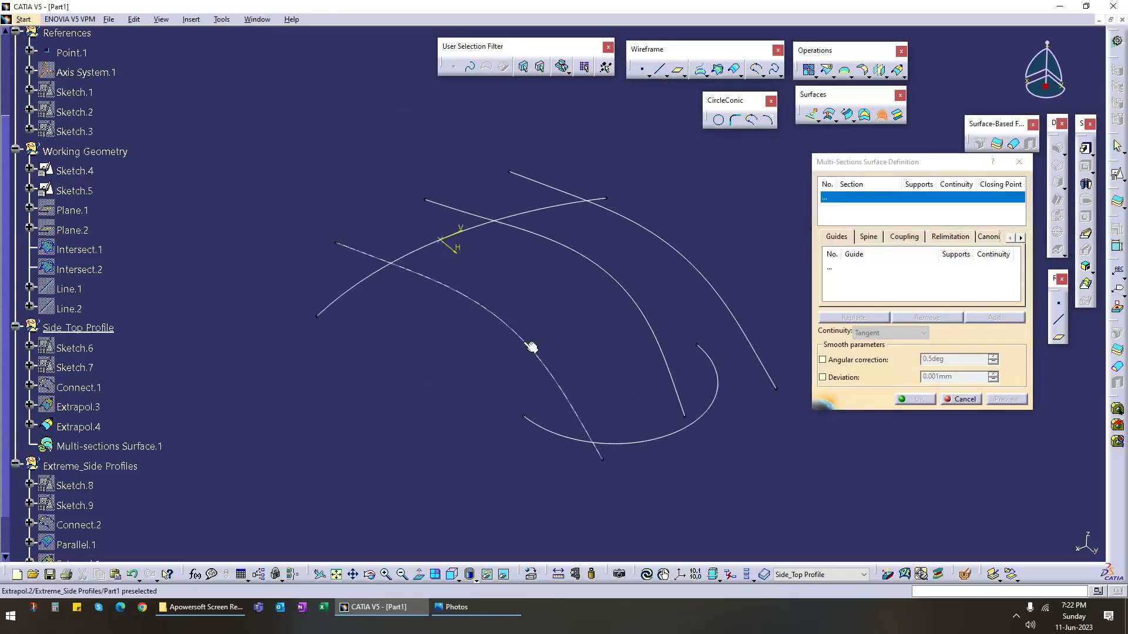
left_click(531, 347)
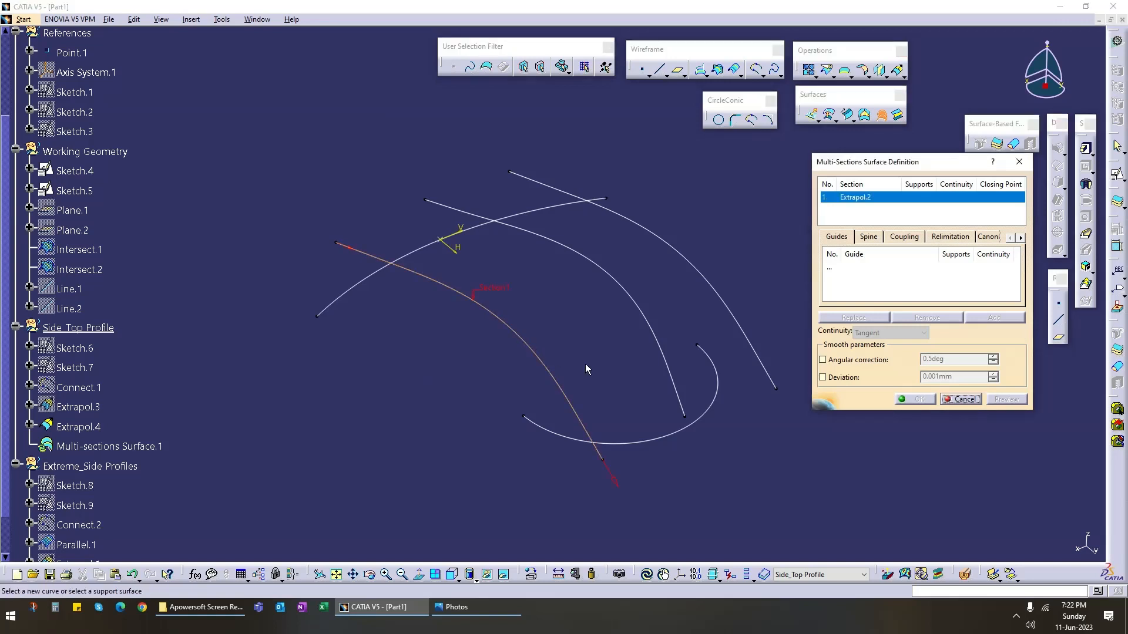
left_click(669, 352)
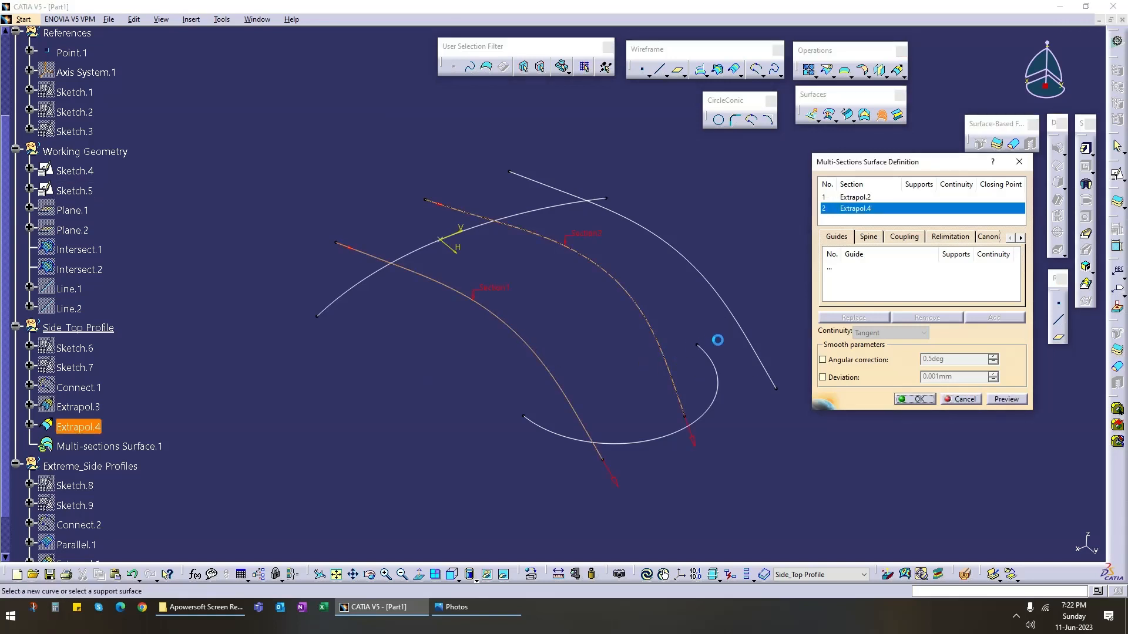
left_click(734, 316)
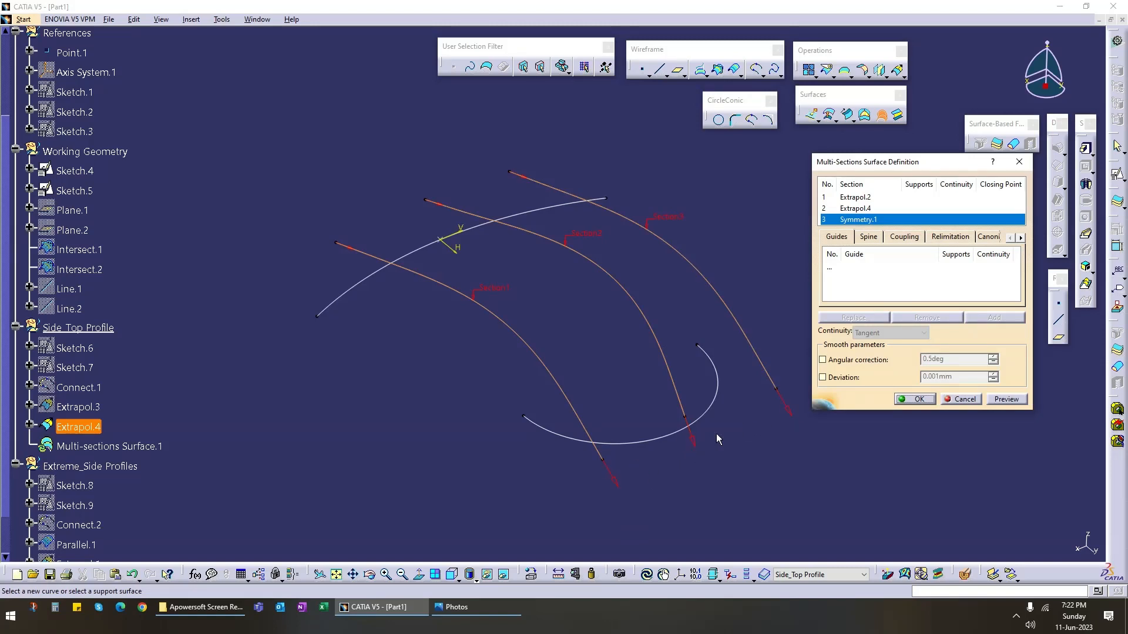
left_click(1007, 400)
middle_click_drag(412, 402, 531, 403)
scroll(531, 402, "up", 1)
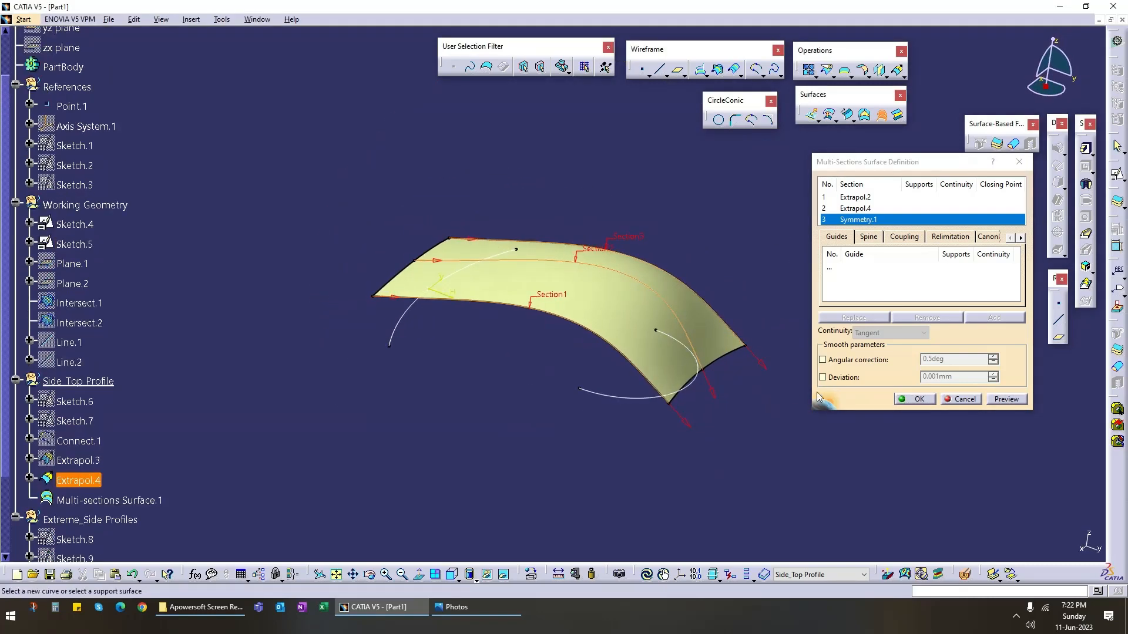
left_click(918, 399)
middle_click_drag(705, 315, 586, 344)
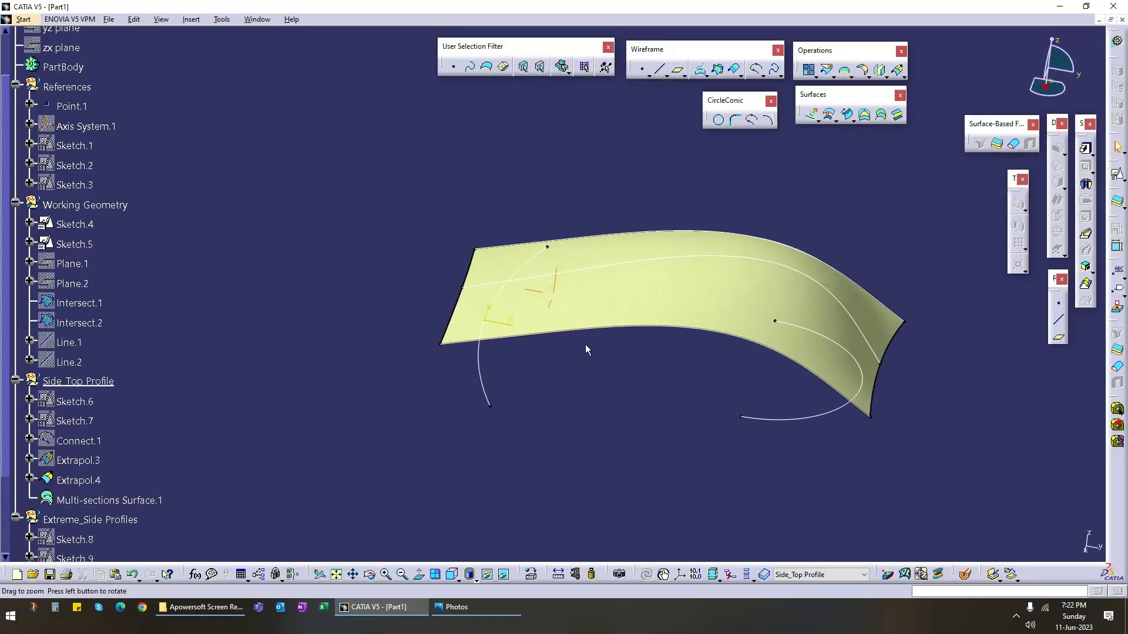
left_click(488, 382)
left_click(576, 403)
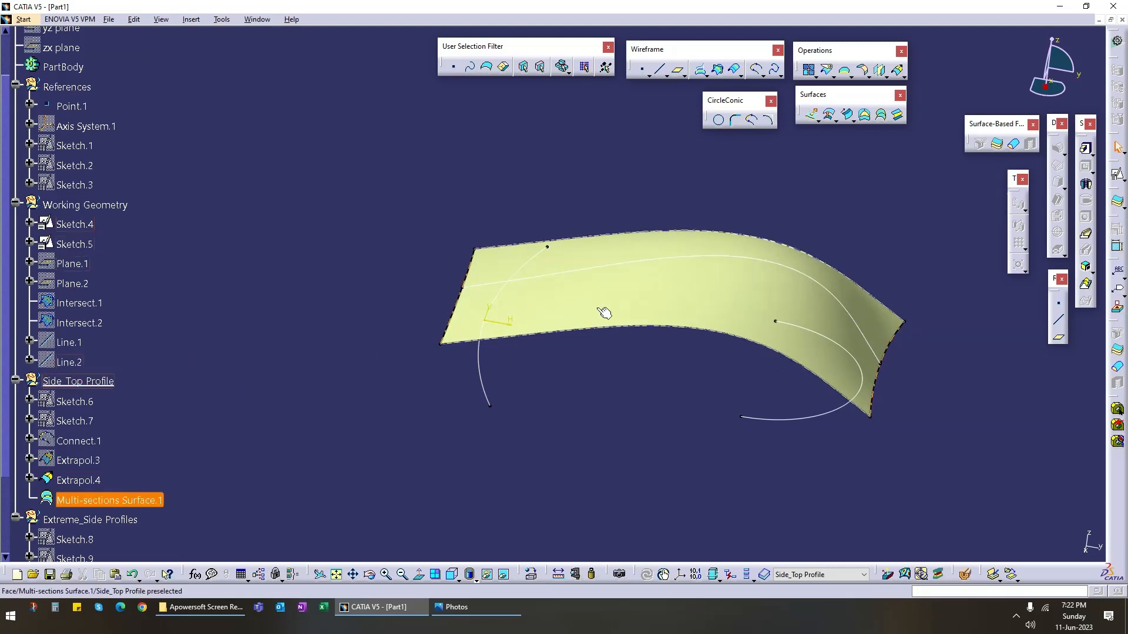
Step: Collapse the Side_Top Profile and Extreme_Side Profiles sets and rename the Working Geometry set as Base Profile
scroll(145, 296, "down", 3)
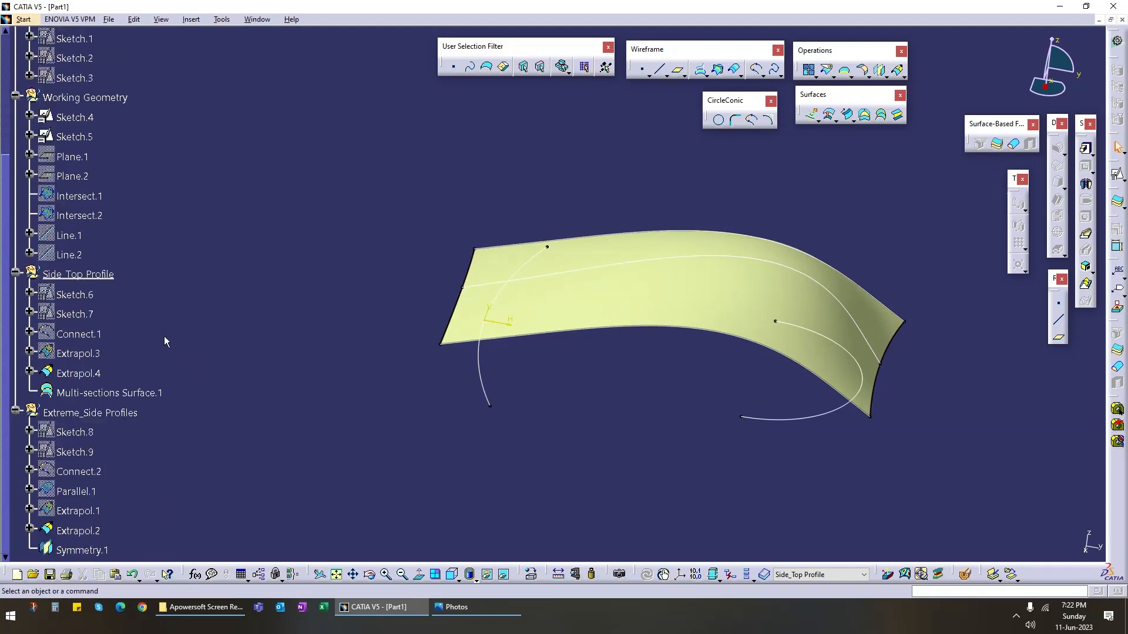
left_click(16, 274)
left_click(16, 293)
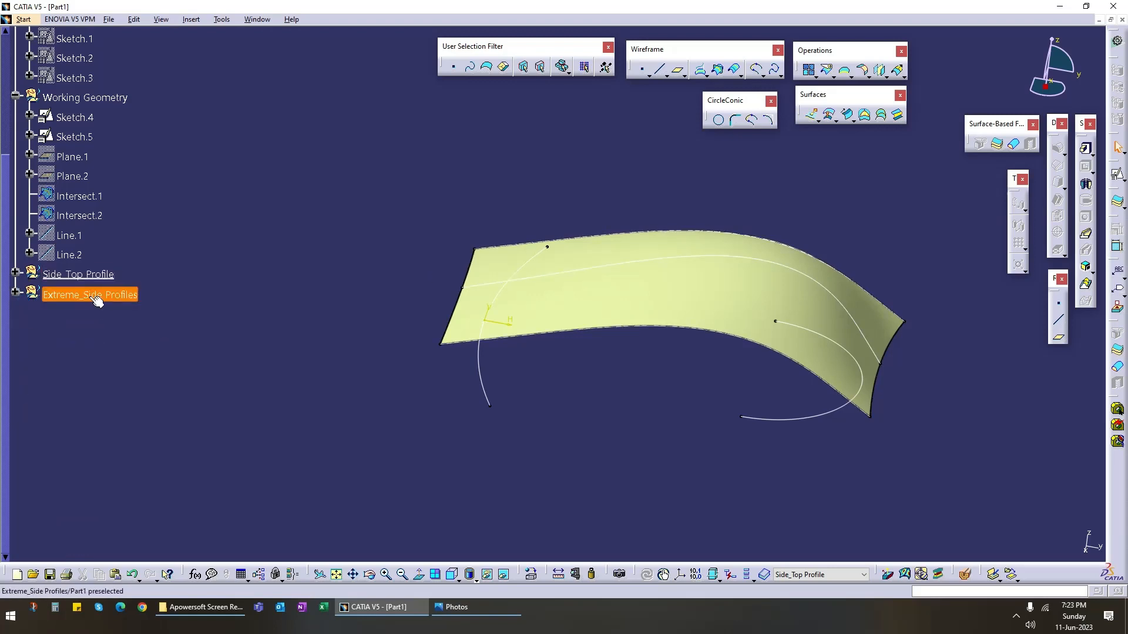
scroll(97, 300, "up", 2)
right_click(91, 156)
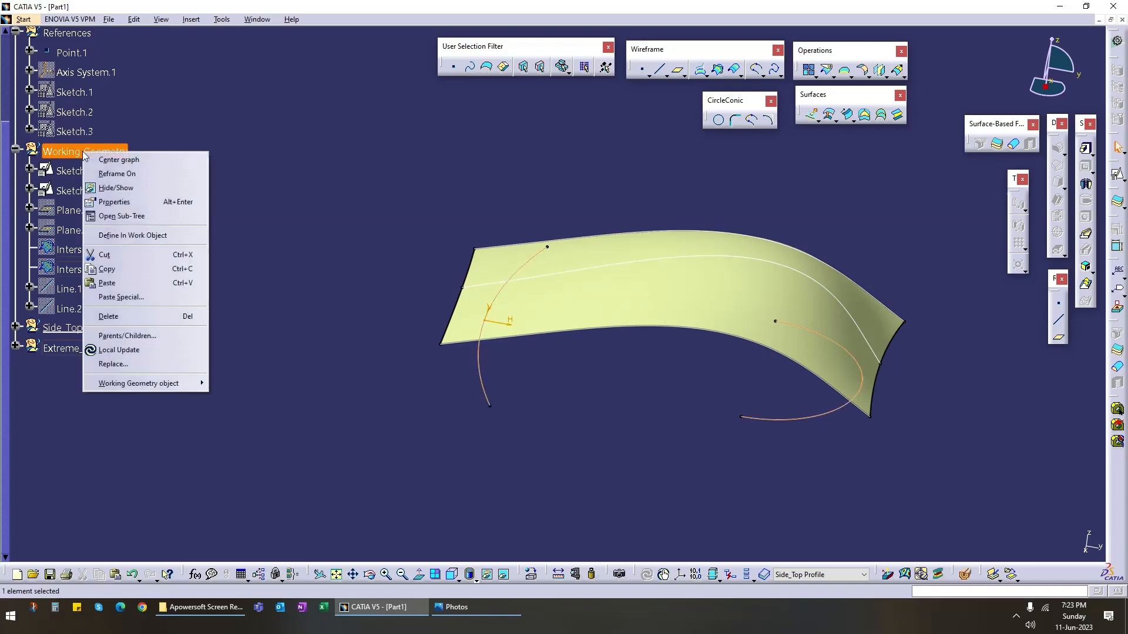
left_click(114, 202)
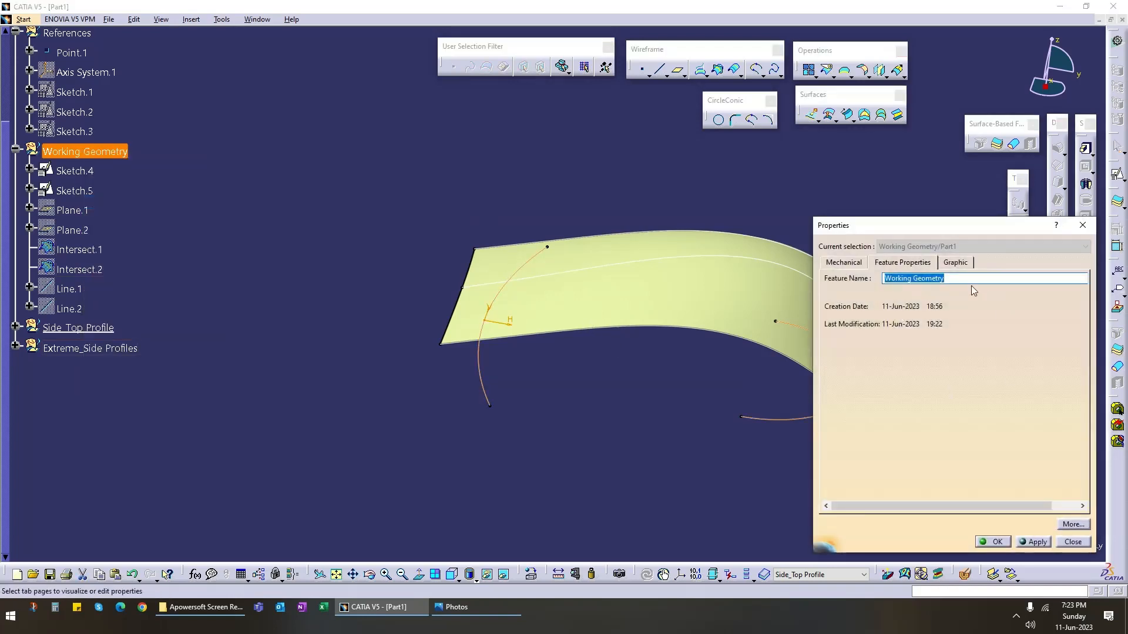
type("Base")
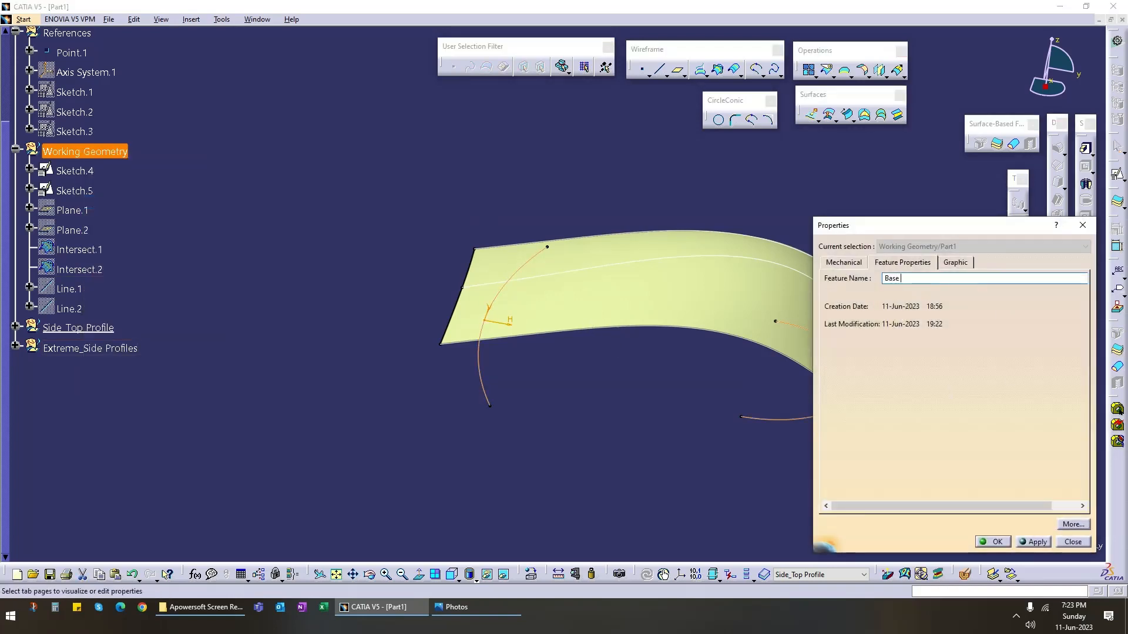
type(" Profile")
key("Return")
left_click(210, 126)
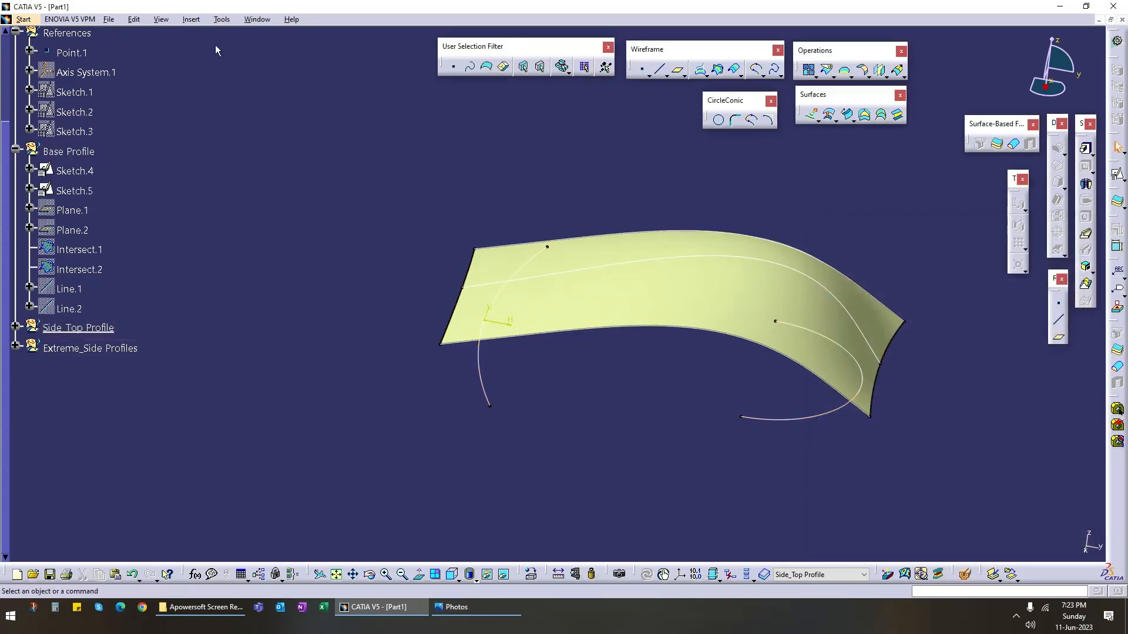
Step: Insert a new geometrical set named Working Geometry under Part1
left_click(191, 19)
left_click(227, 61)
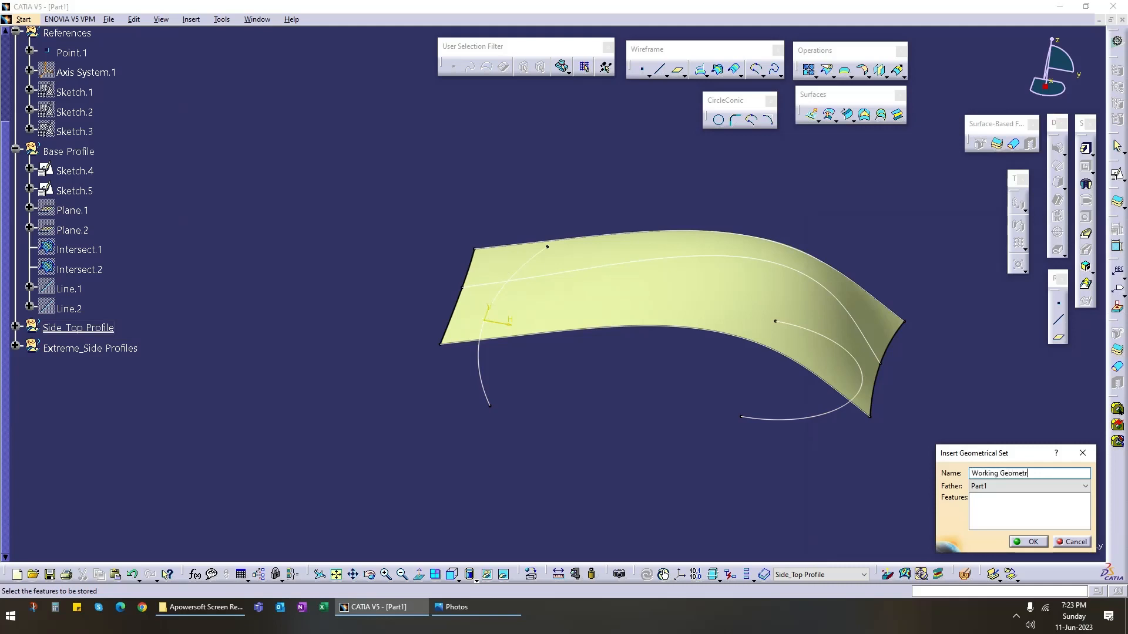
key("Return")
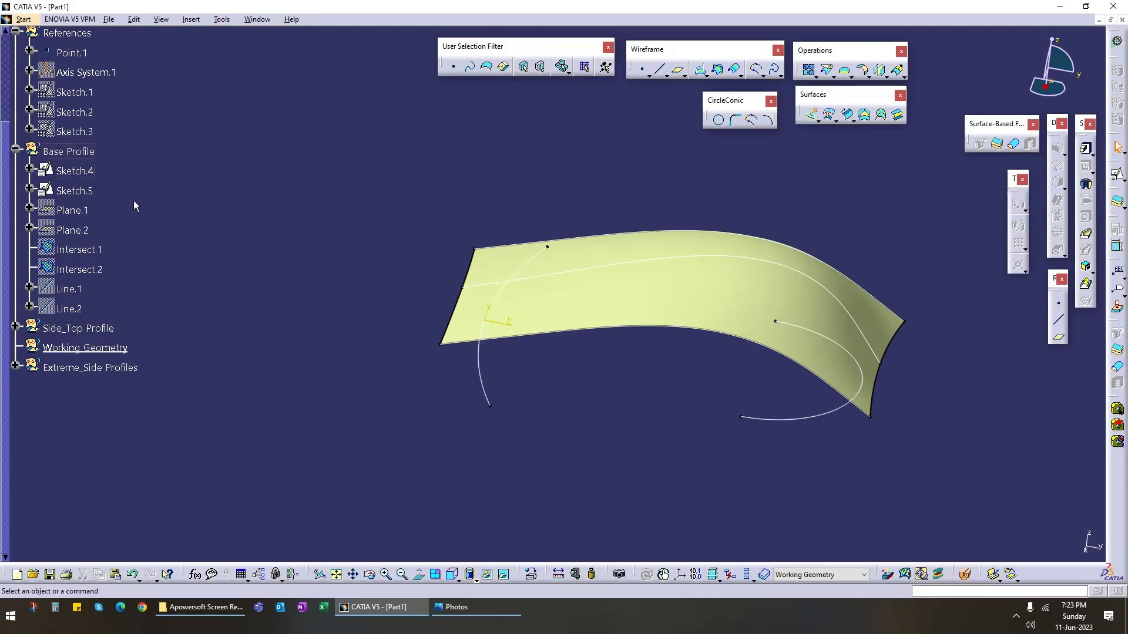
scroll(132, 200, "up", 1)
left_click(68, 205)
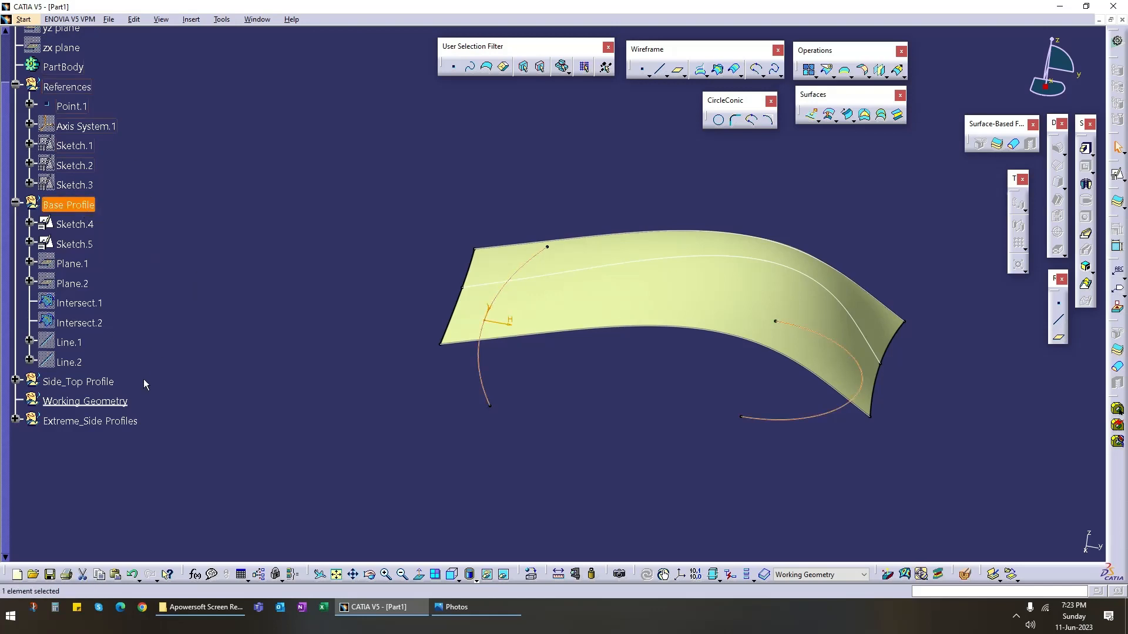
left_click(100, 382, "ctrl")
left_click(128, 421, "ctrl")
right_click(128, 421)
mouse_move(176, 411)
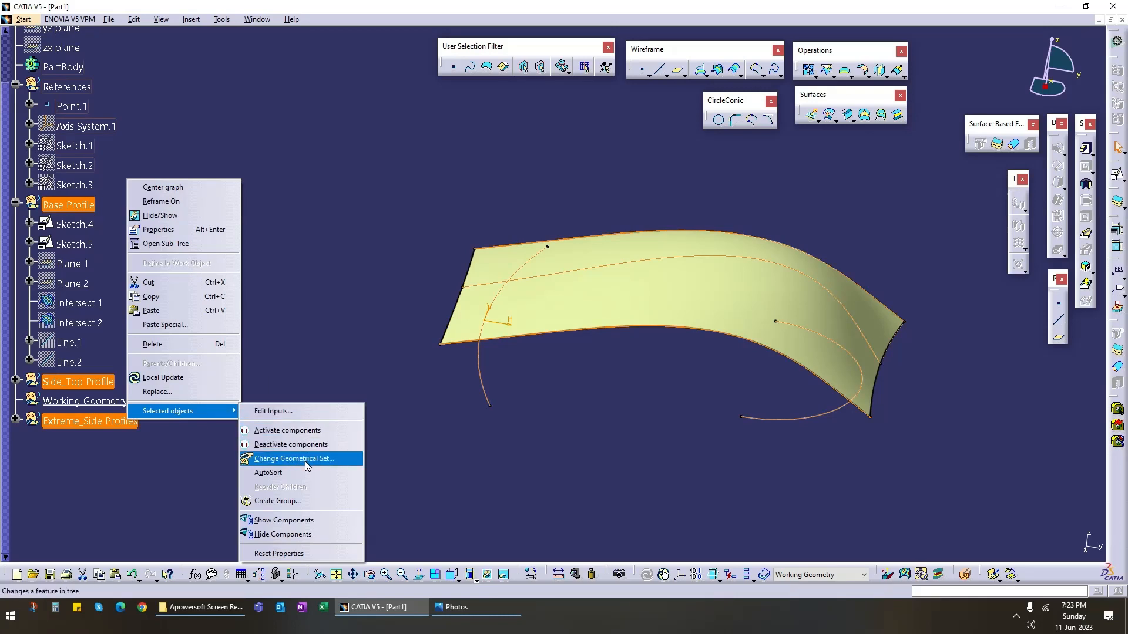
left_click(336, 273)
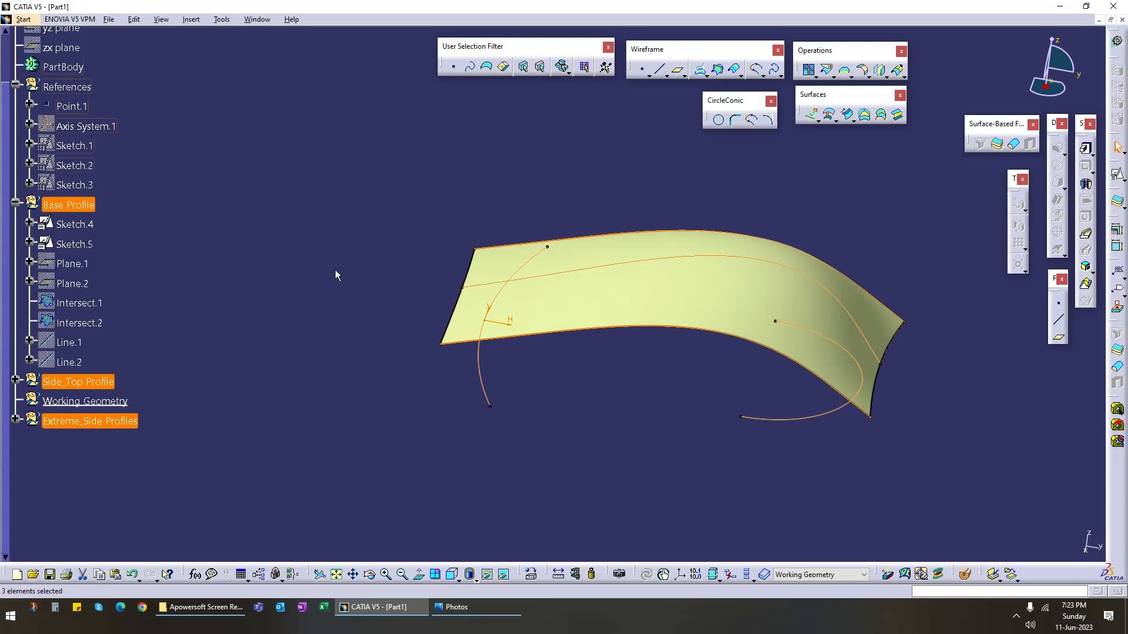
left_click(123, 461)
Step: Move the Extreme_Side Profiles, Side_Top Profile and Base Profile sets into the Working Geometry set
left_click_drag(75, 434, 78, 399)
left_click_drag(71, 204, 94, 385)
Step: Locate the multi-sections surface in the tree, move it from Side_Top Profile directly into Working Geometry, and collapse the sub-sets
left_click(619, 308)
right_click(621, 298)
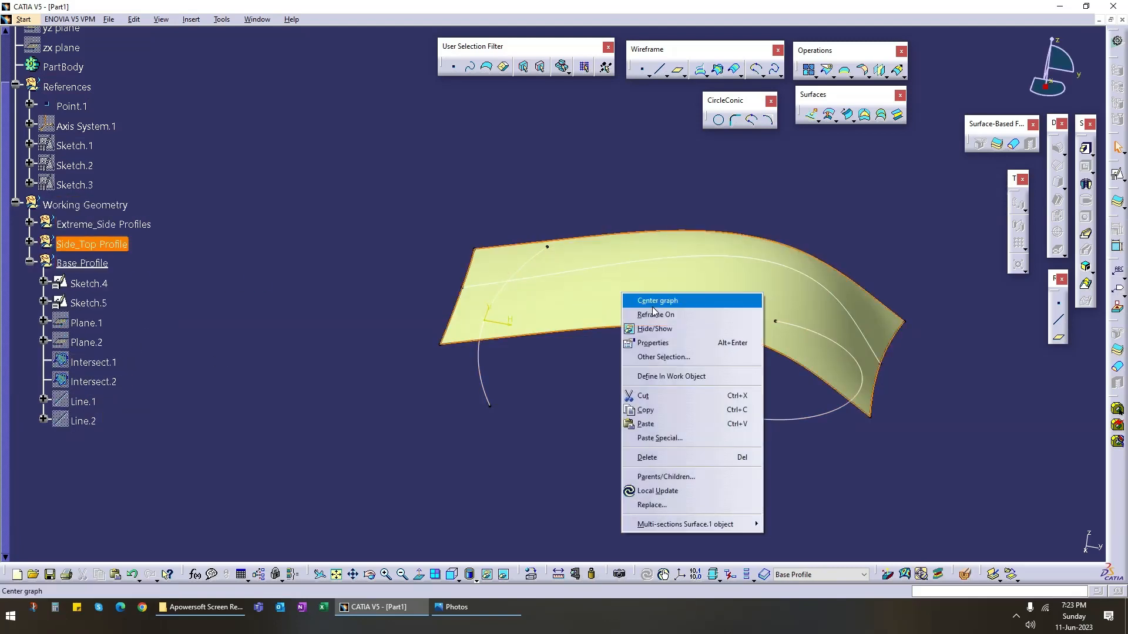
left_click(643, 300)
left_click(30, 315)
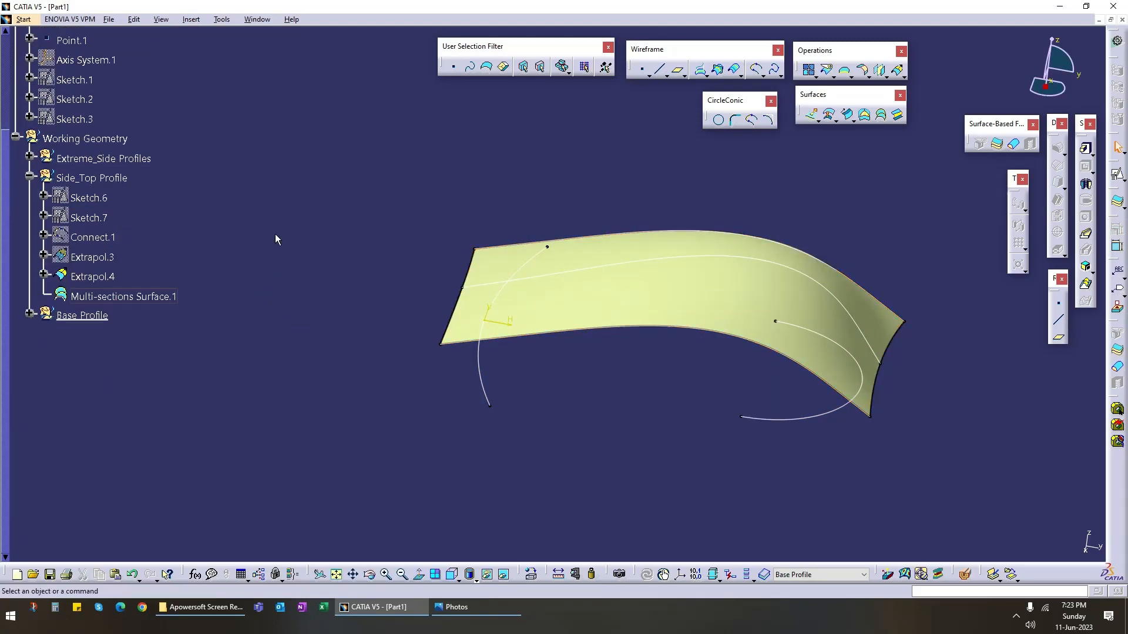
left_click_drag(139, 299, 110, 143)
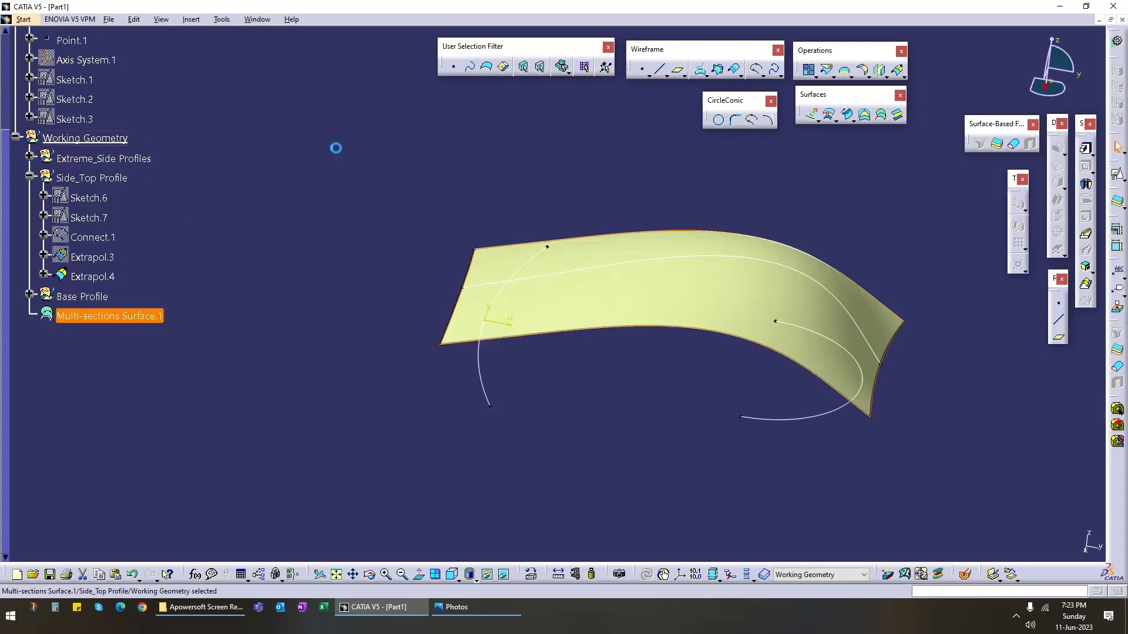
left_click(334, 147)
left_click(30, 177)
scroll(86, 292, "up", 1)
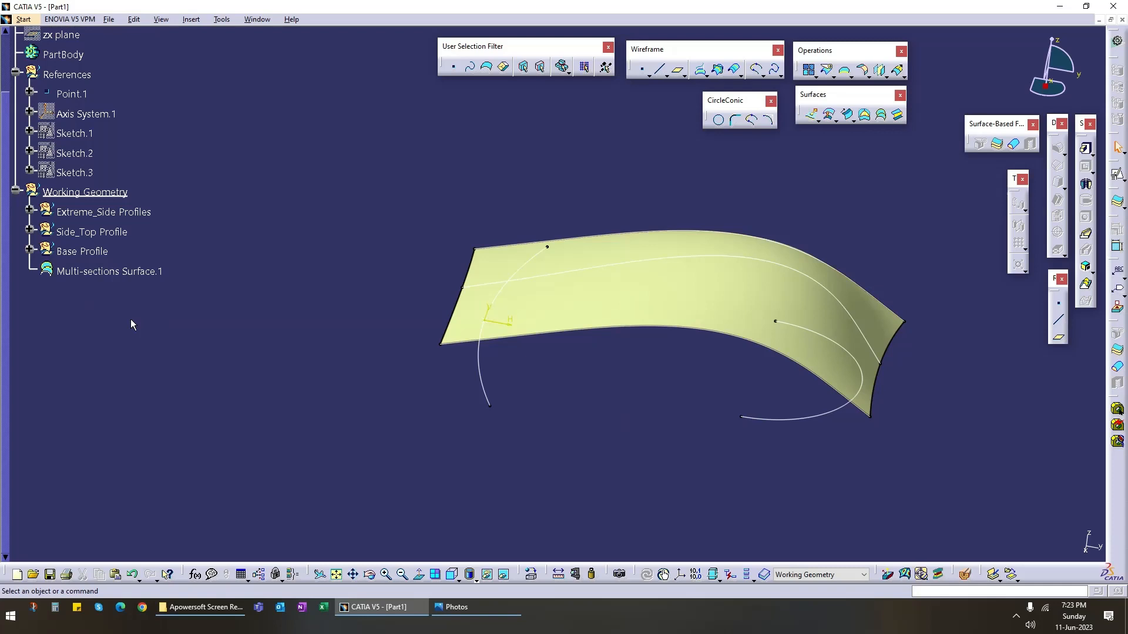
Step: Insert a geometrical set named Surafce under Part1 and move Multi-sections Surface.1 into it
left_click(85, 192)
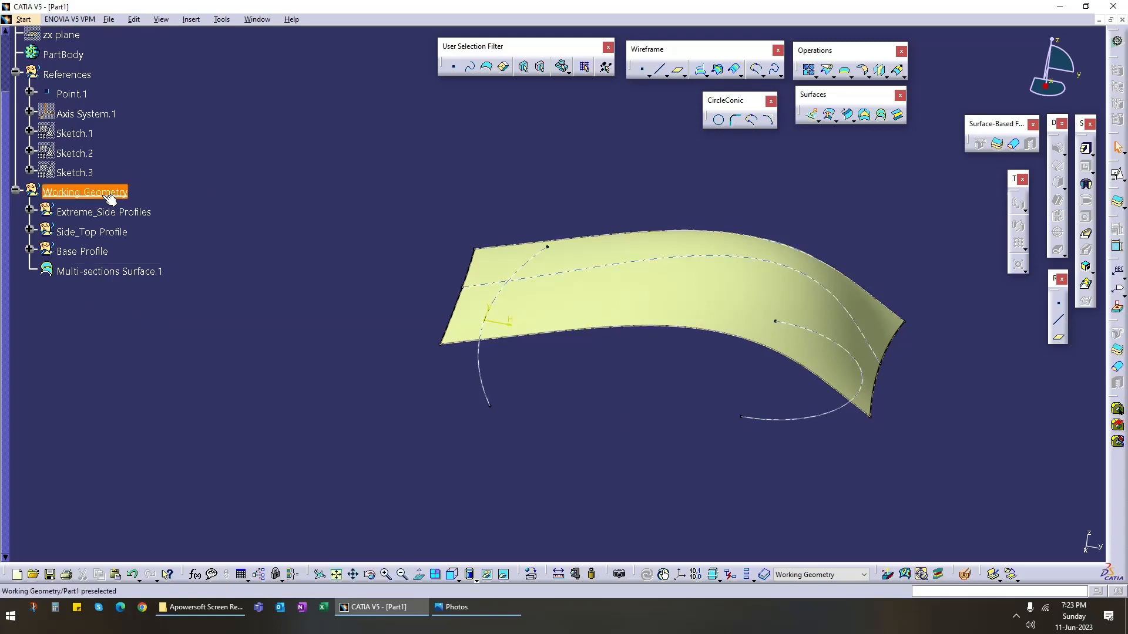
left_click(246, 185)
left_click(198, 22)
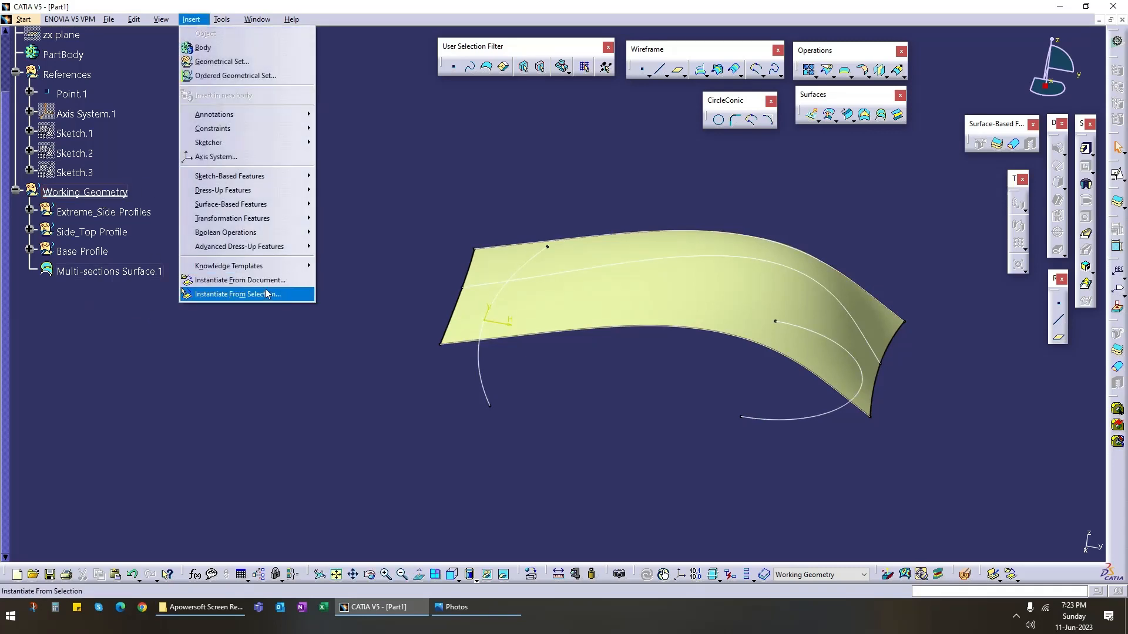
left_click(214, 74)
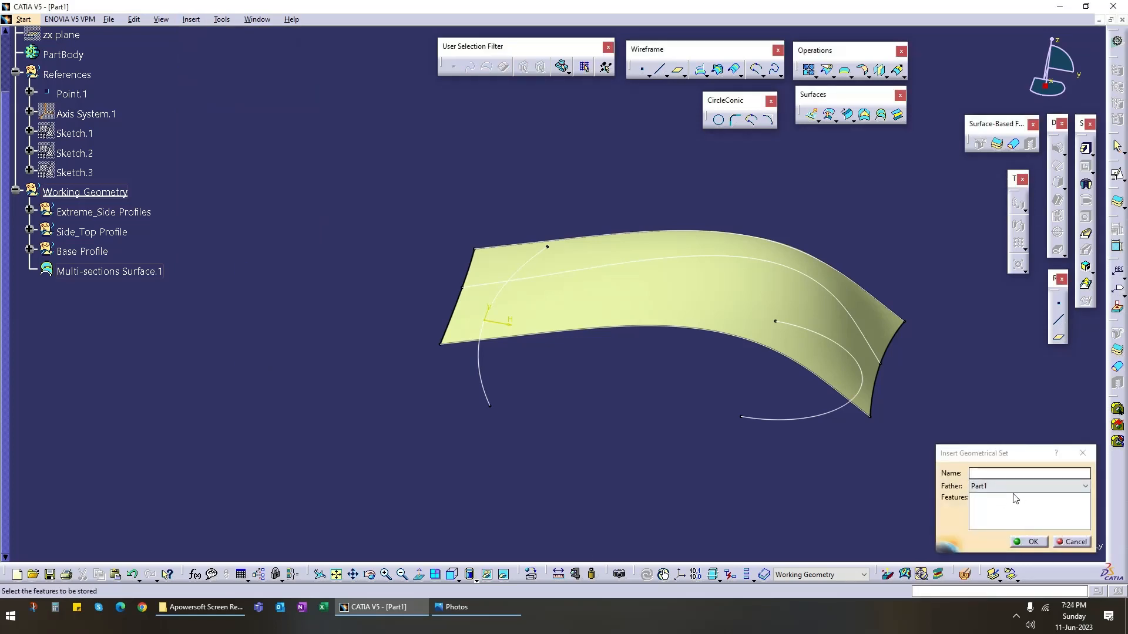
left_click(1013, 475)
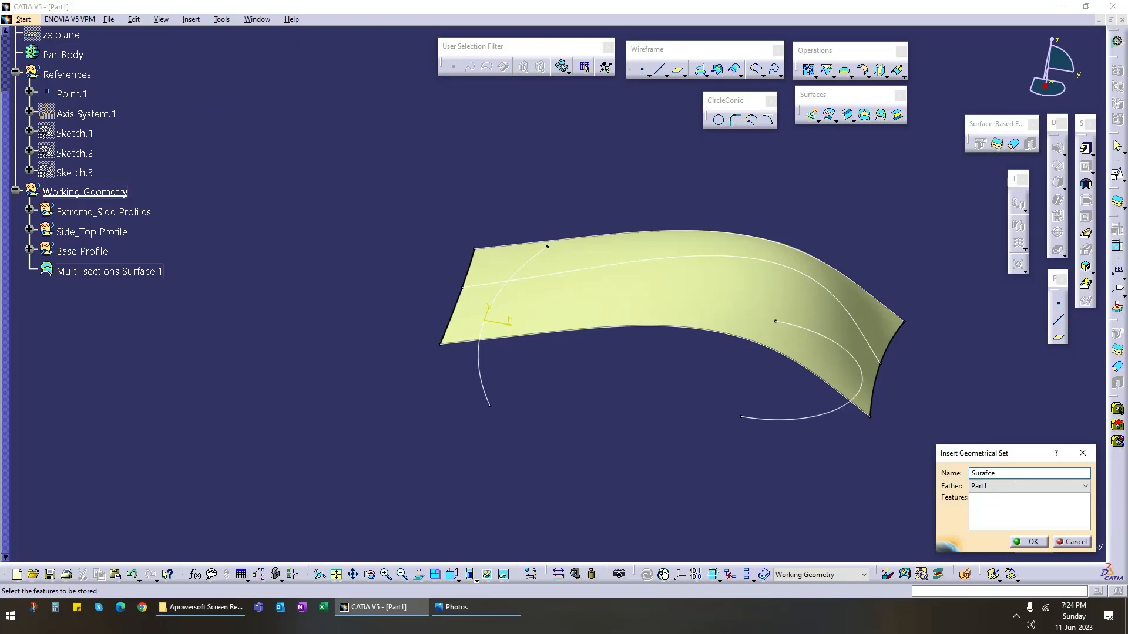
left_click(1035, 547)
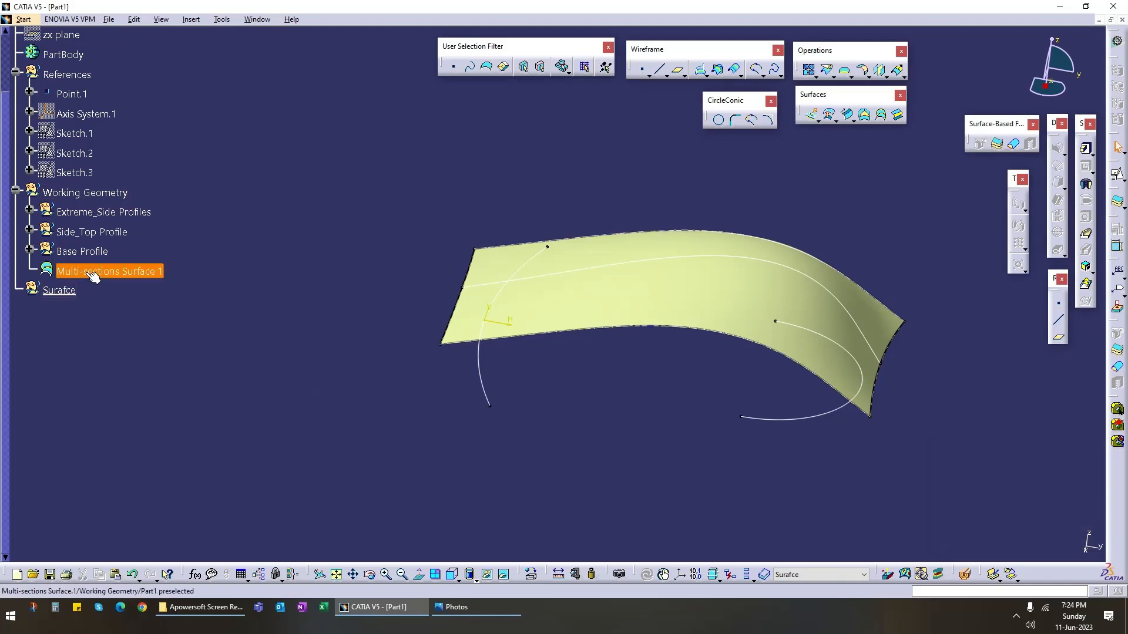
left_click_drag(101, 277, 59, 290)
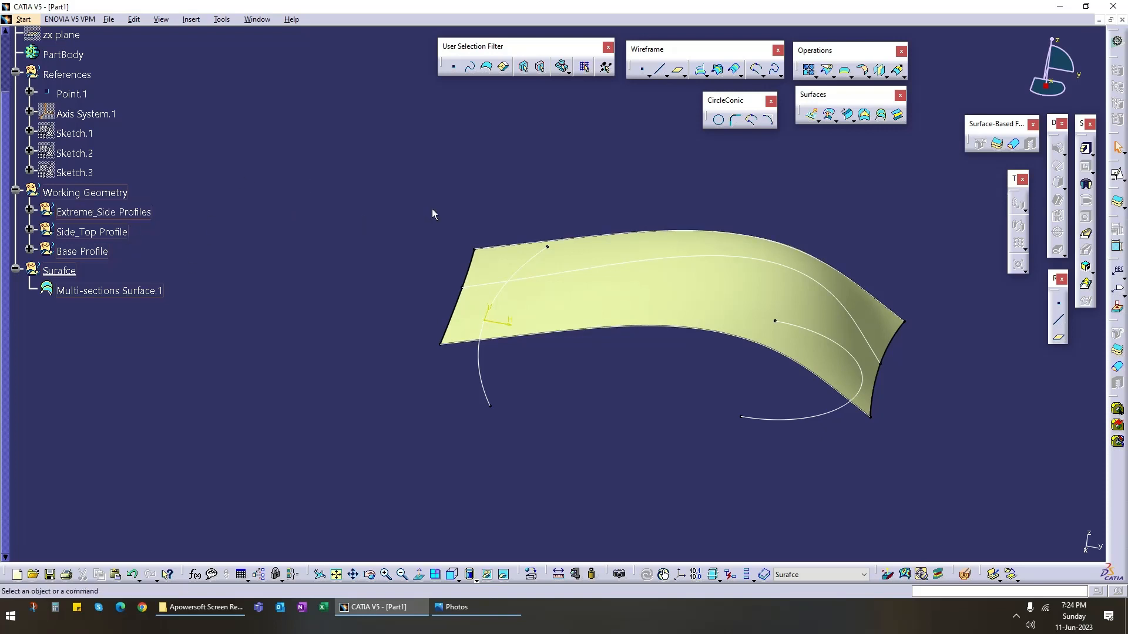
Step: Look through the Working Geometry sub-sets and show the hidden Plane.1 and Plane.2 in the Base Profile set
left_click(29, 210)
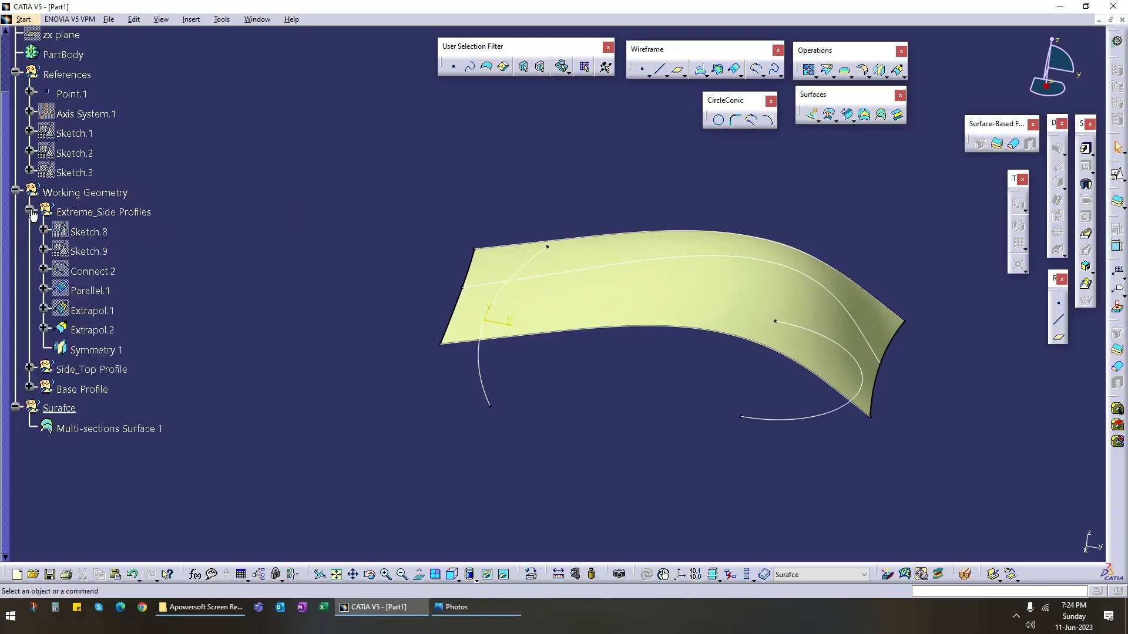
left_click(30, 210)
left_click(30, 230)
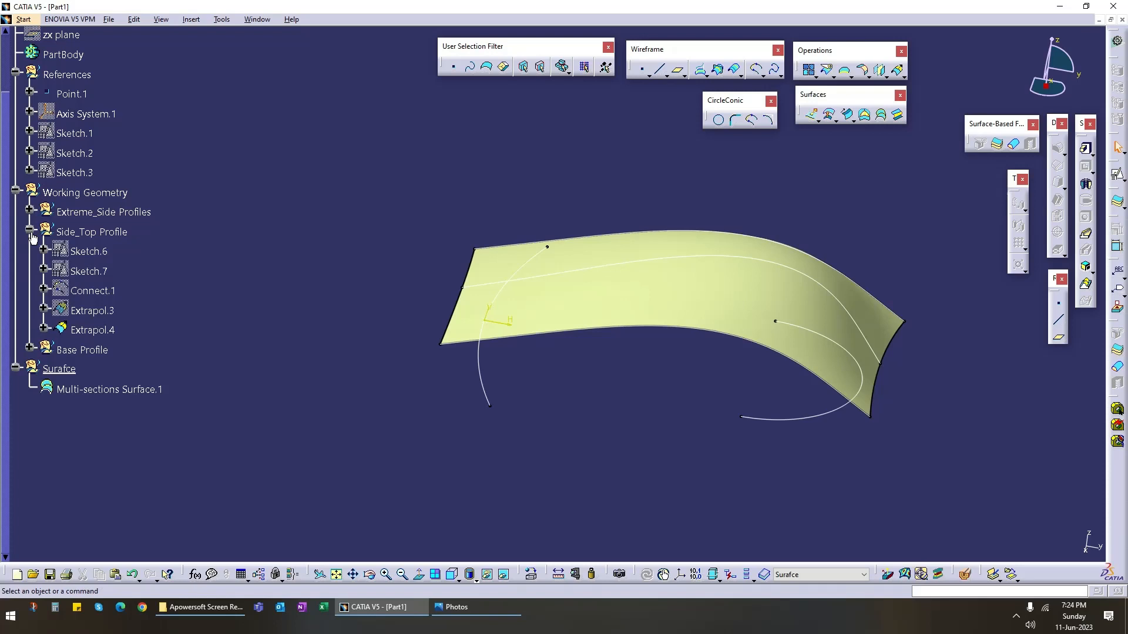
left_click(30, 230)
left_click(30, 250)
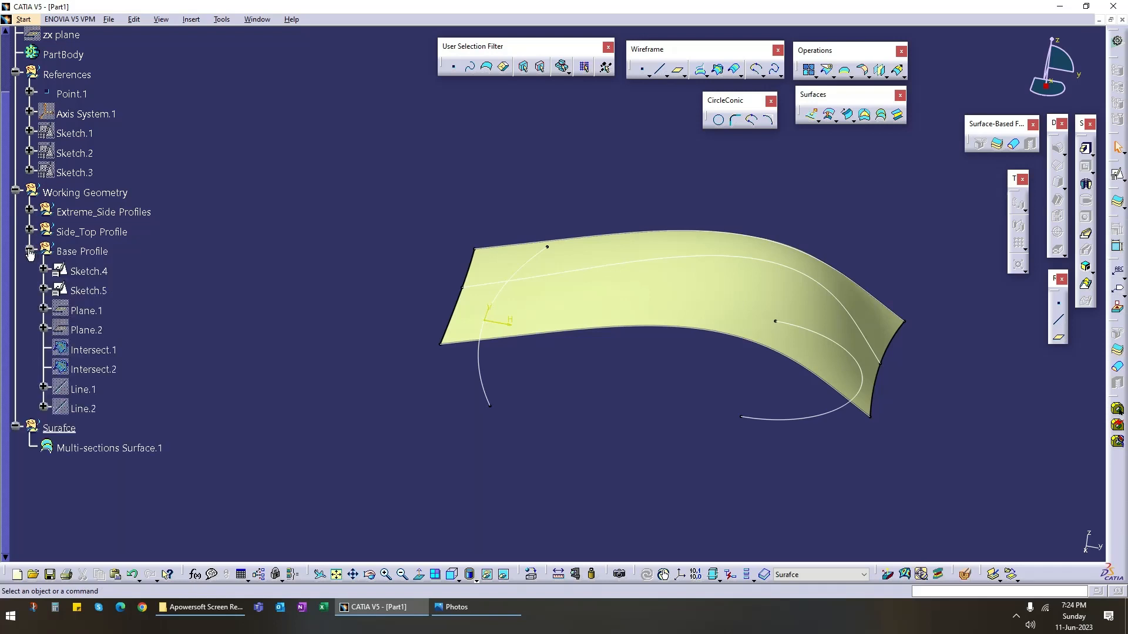
right_click(94, 311)
key("Escape")
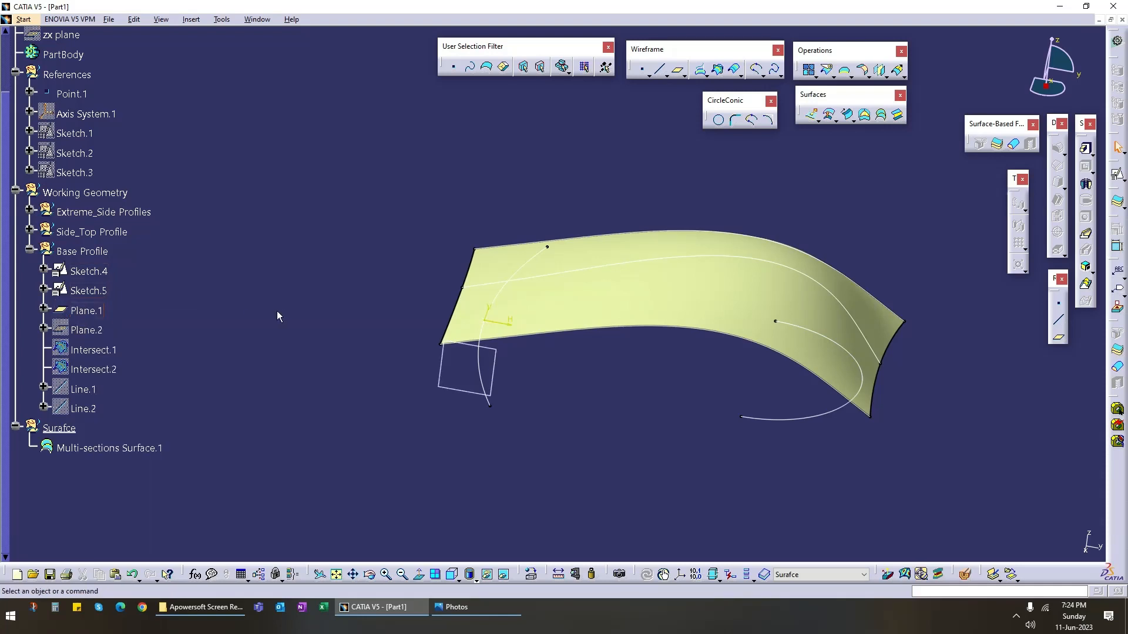
middle_click_drag(537, 412, 479, 406)
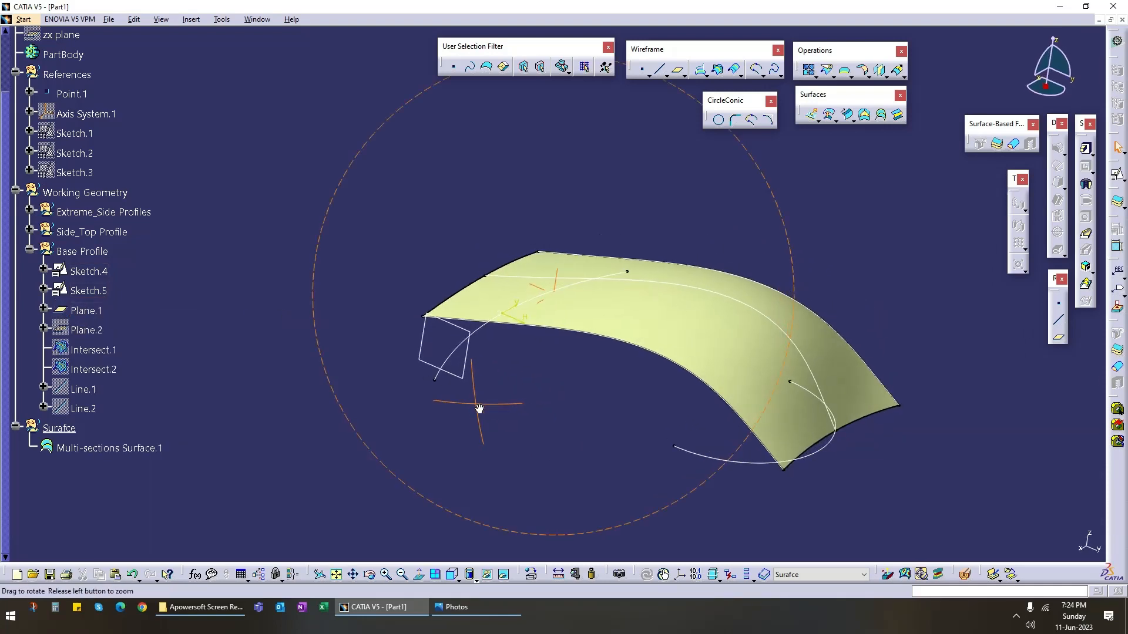
right_click(84, 329)
left_click(116, 360)
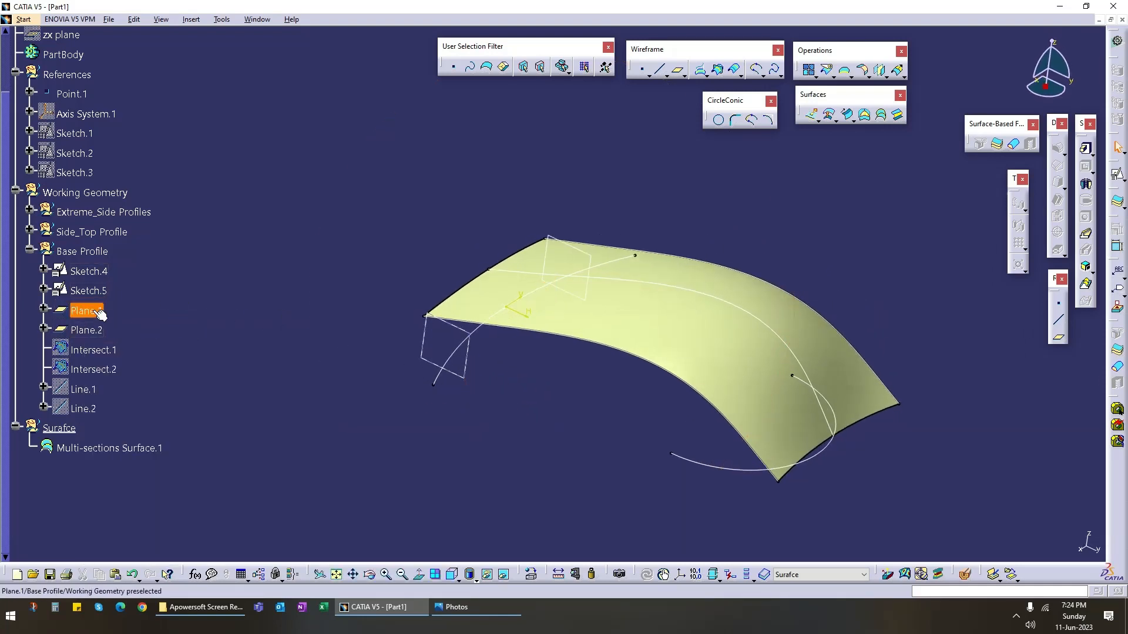
Step: Move Plane.1 and Plane.2 from the Base Profile set into Extreme_Side Profiles and collapse Base Profile
left_click_drag(98, 311, 105, 212)
left_click_drag(86, 310, 127, 212)
left_click(30, 250)
left_click(255, 323)
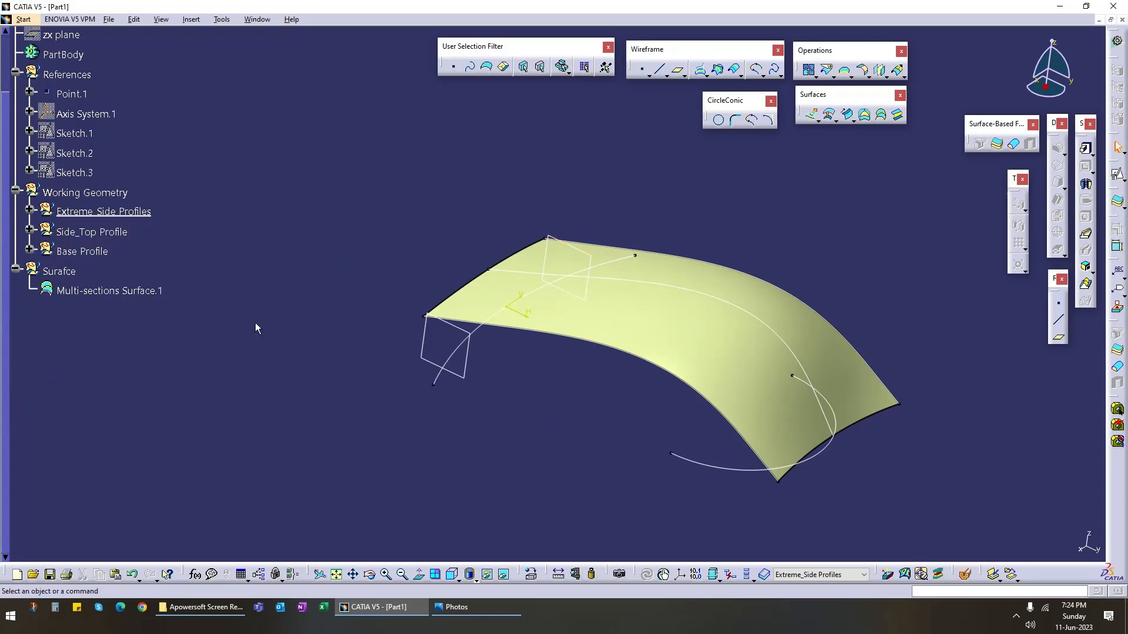
Step: Define the Surafce geometrical set as the in-work object
left_click(88, 292)
right_click(85, 292)
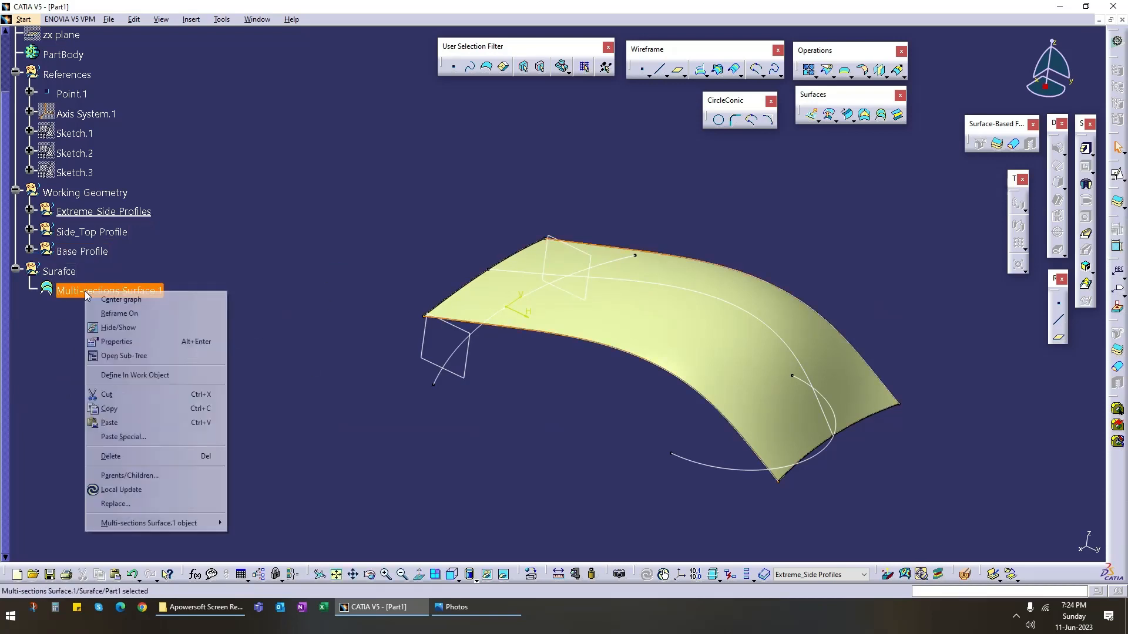
left_click(59, 272)
right_click(59, 272)
left_click(196, 290)
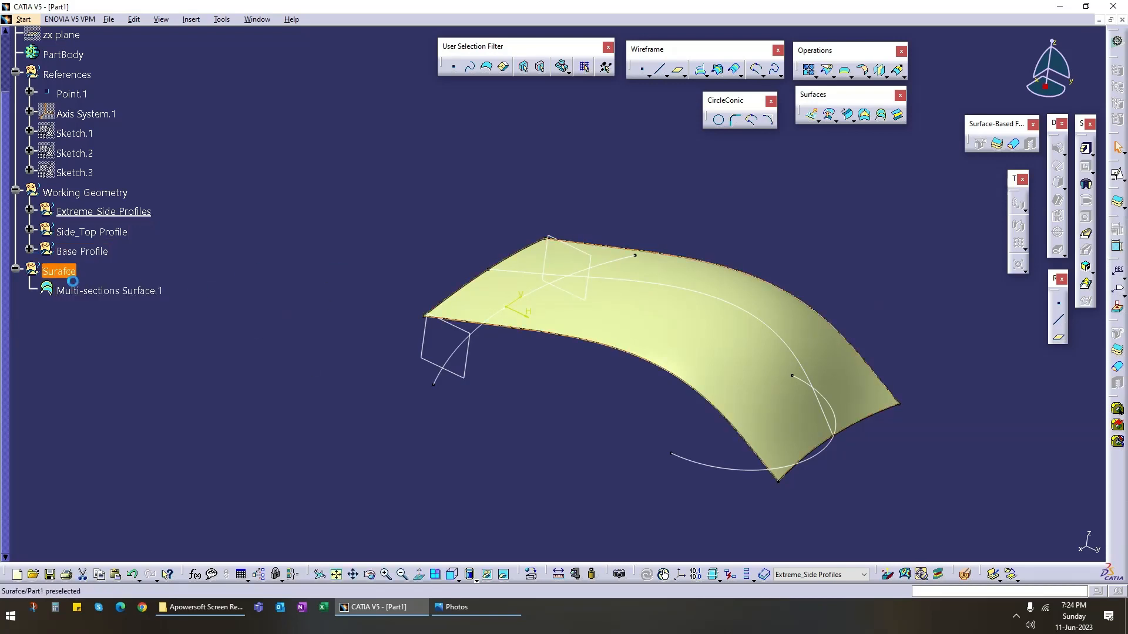
right_click(64, 272)
left_click(124, 355)
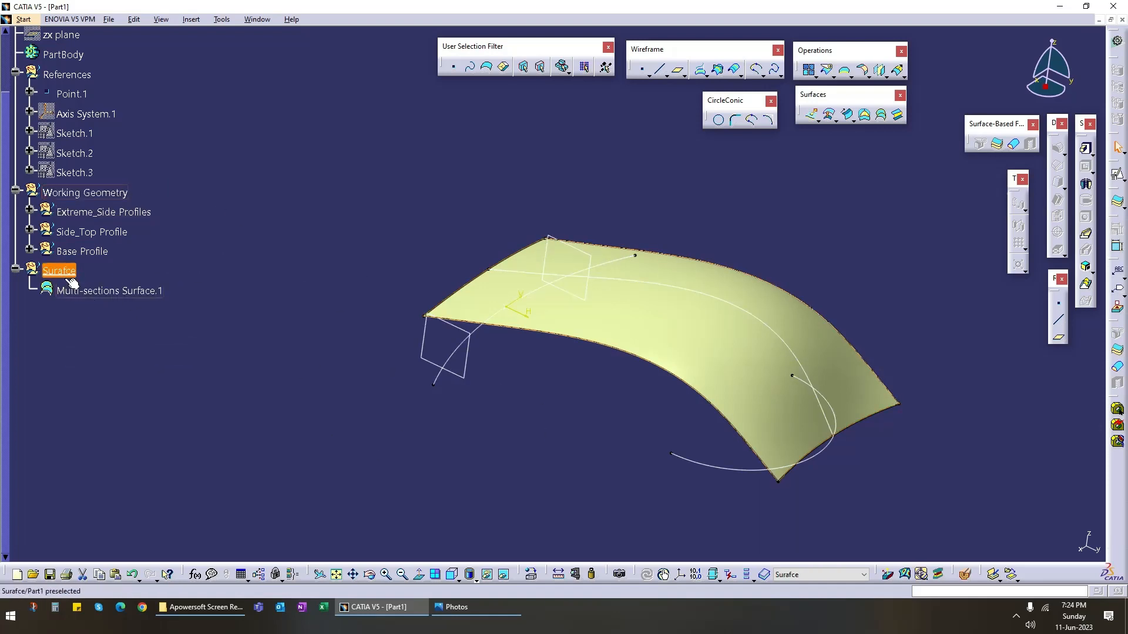
left_click(608, 442)
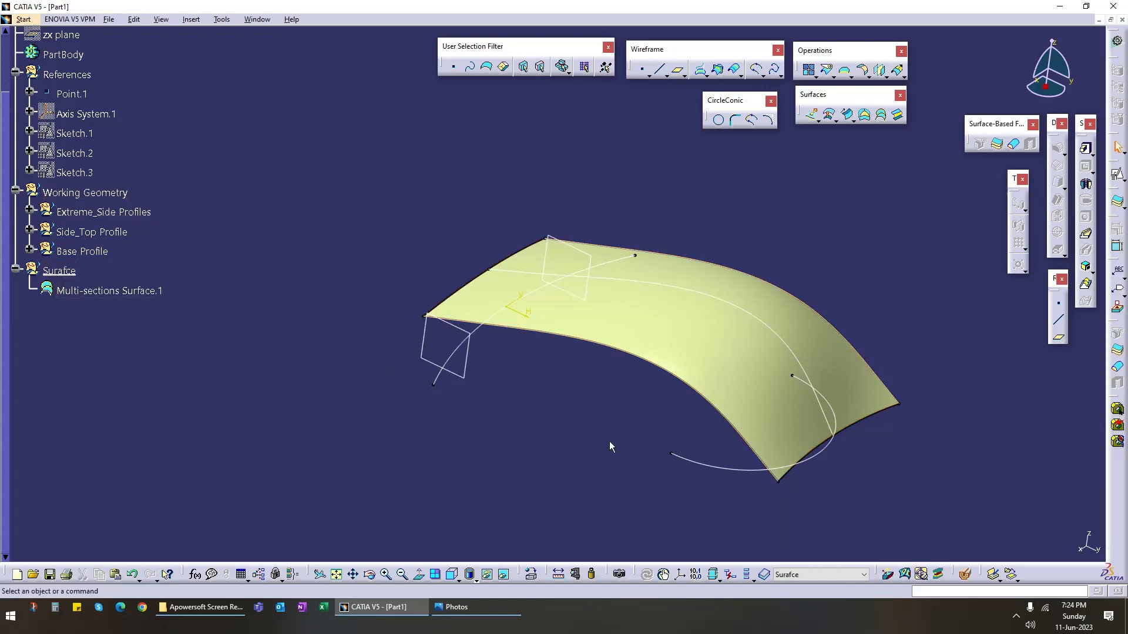
middle_click_drag(609, 442, 549, 423)
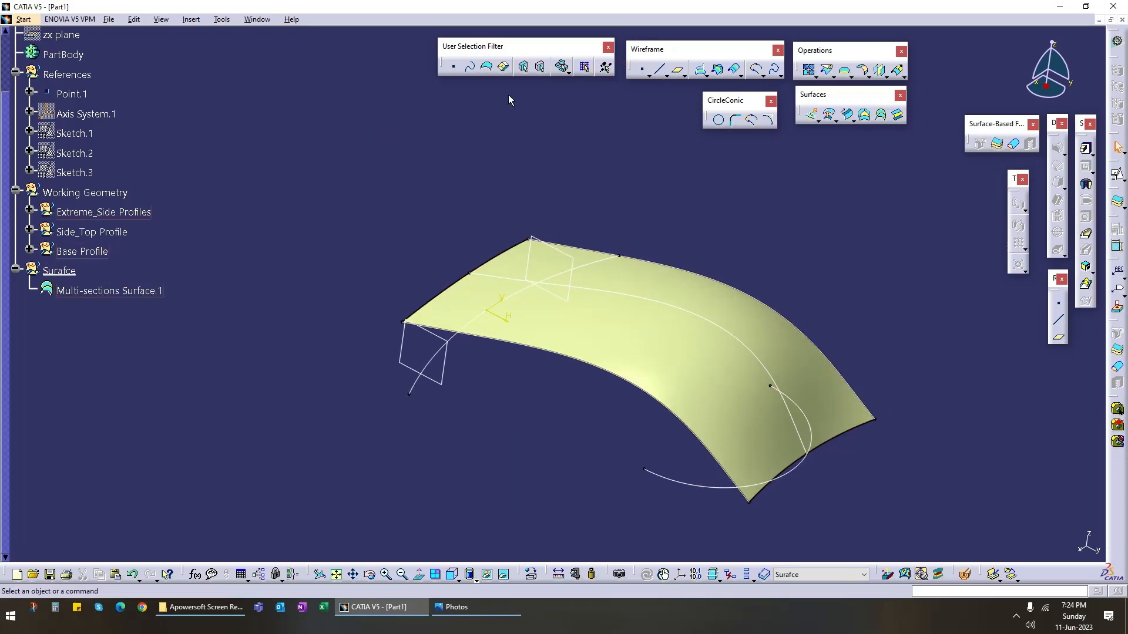
Step: Start an extruded surface from Sketch.4, show the hidden Axis System.1 and use its Z axis as the extrusion direction
left_click(811, 117)
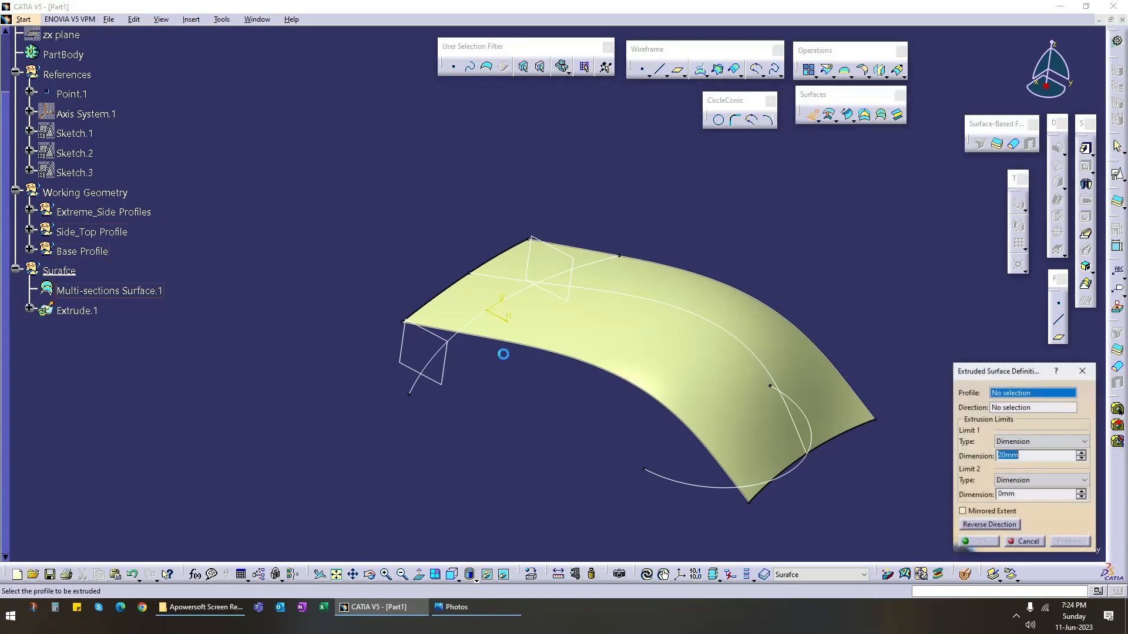
left_click(423, 396)
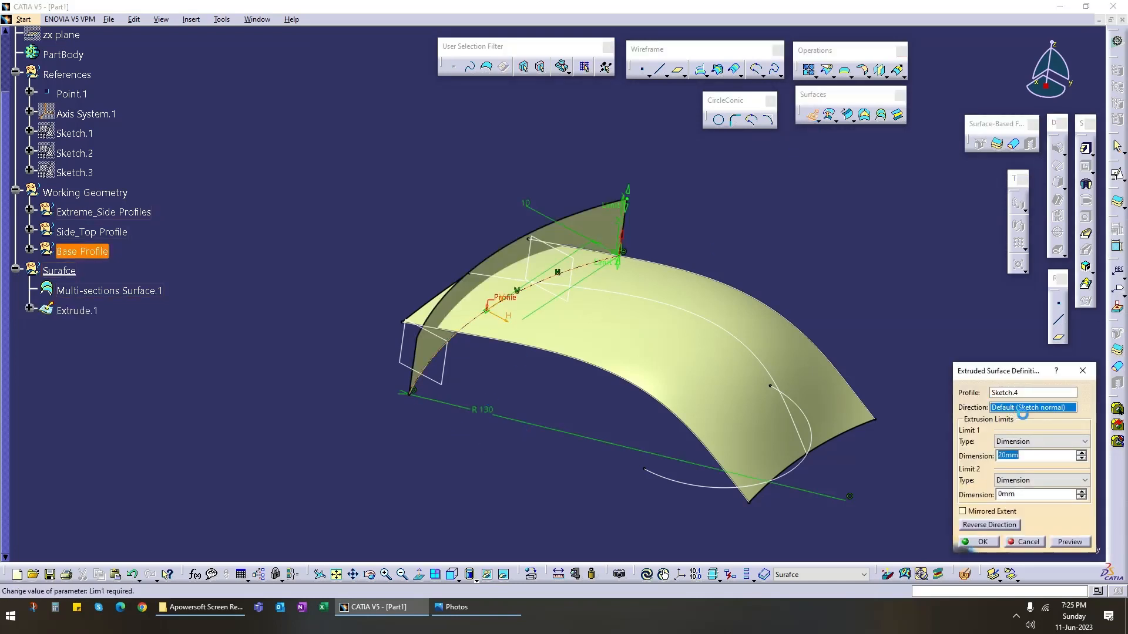
middle_click_drag(553, 506, 294, 379)
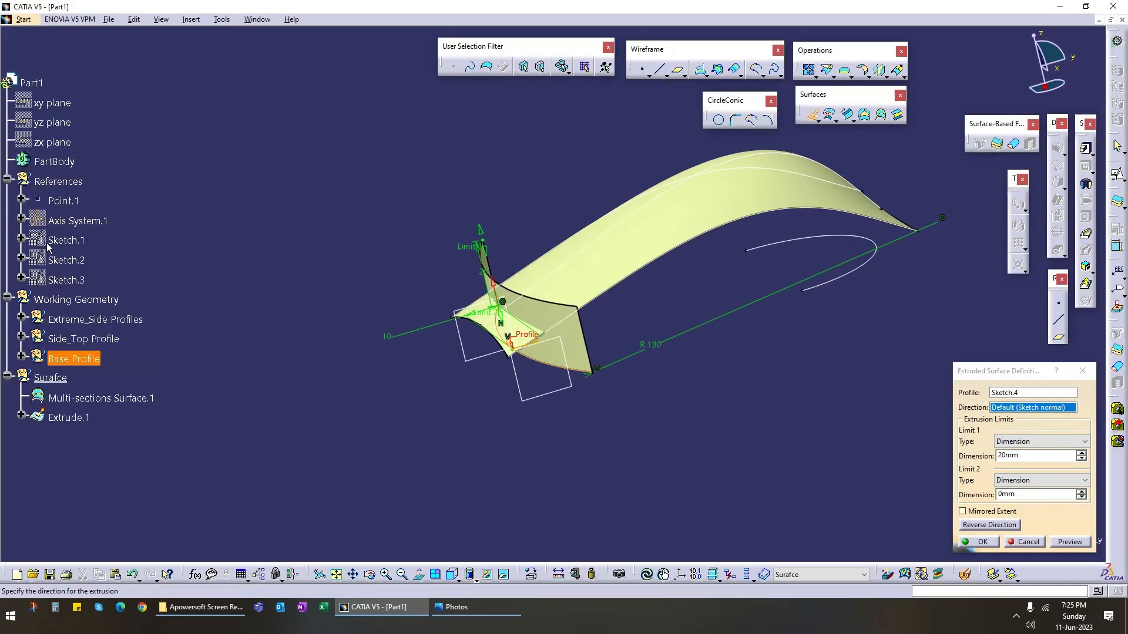
right_click(79, 222)
left_click(128, 259)
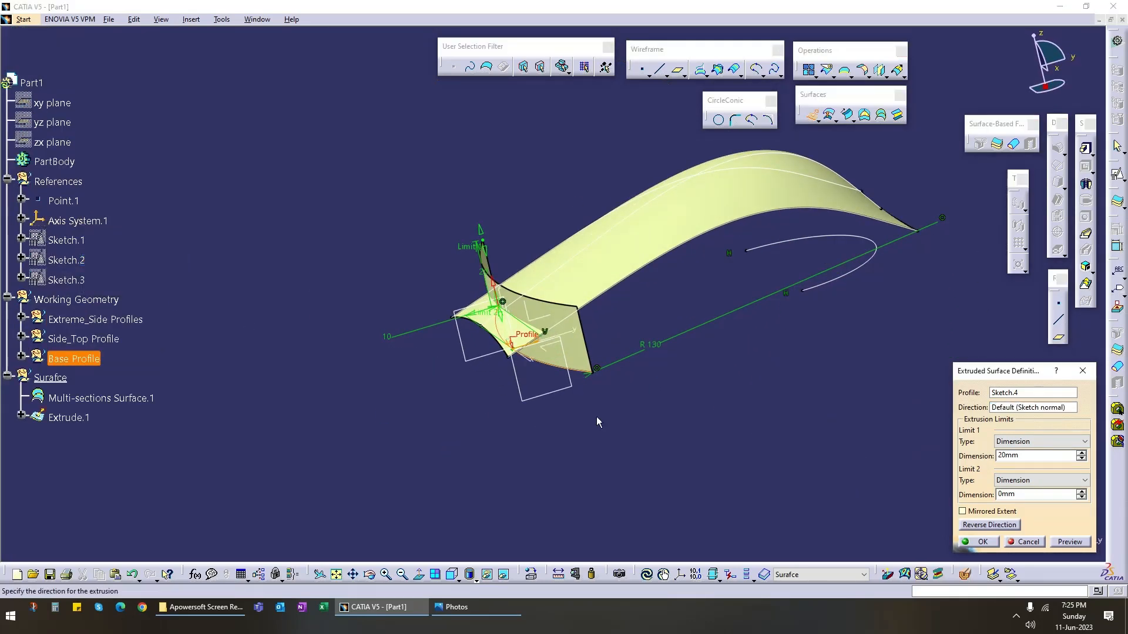
middle_click_drag(597, 417, 478, 302)
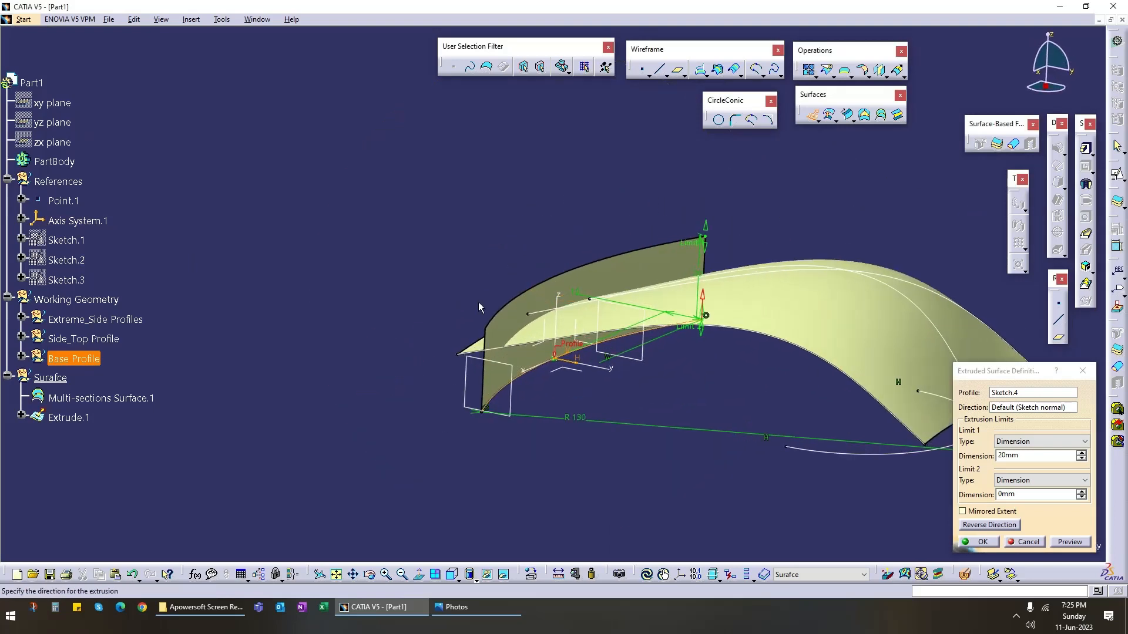
left_click(556, 306)
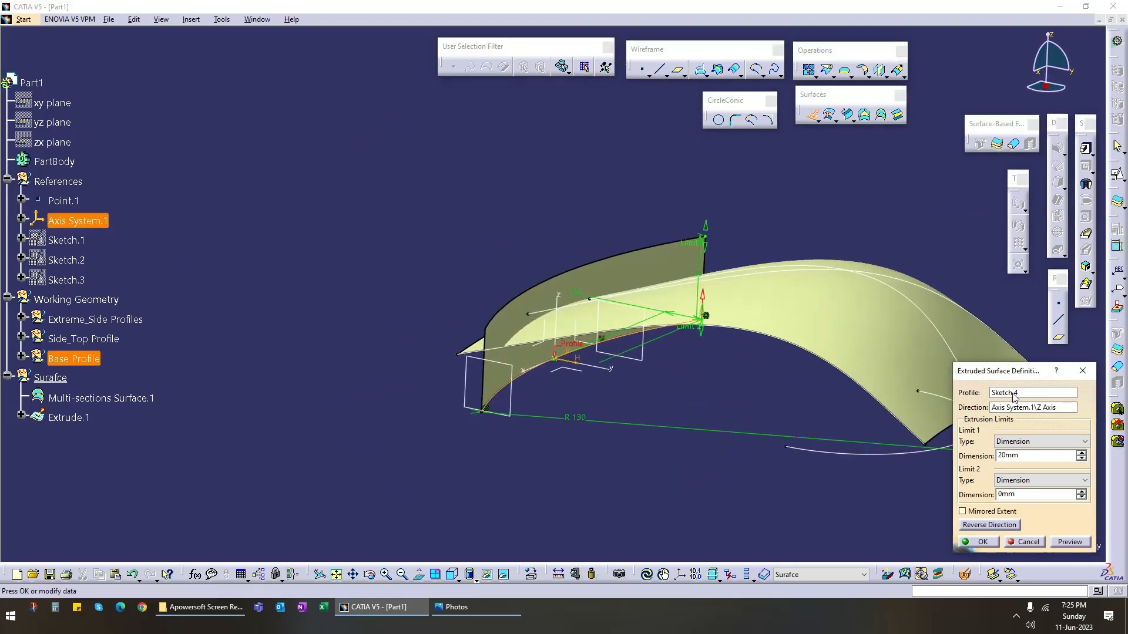
left_click(1043, 408)
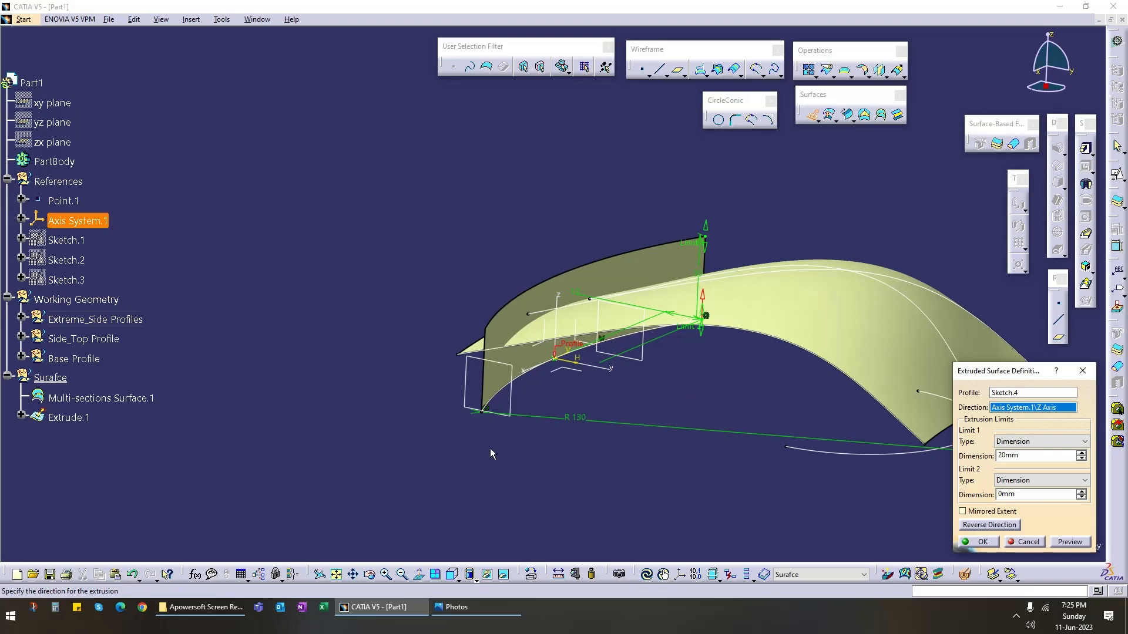
middle_click_drag(491, 453, 731, 308)
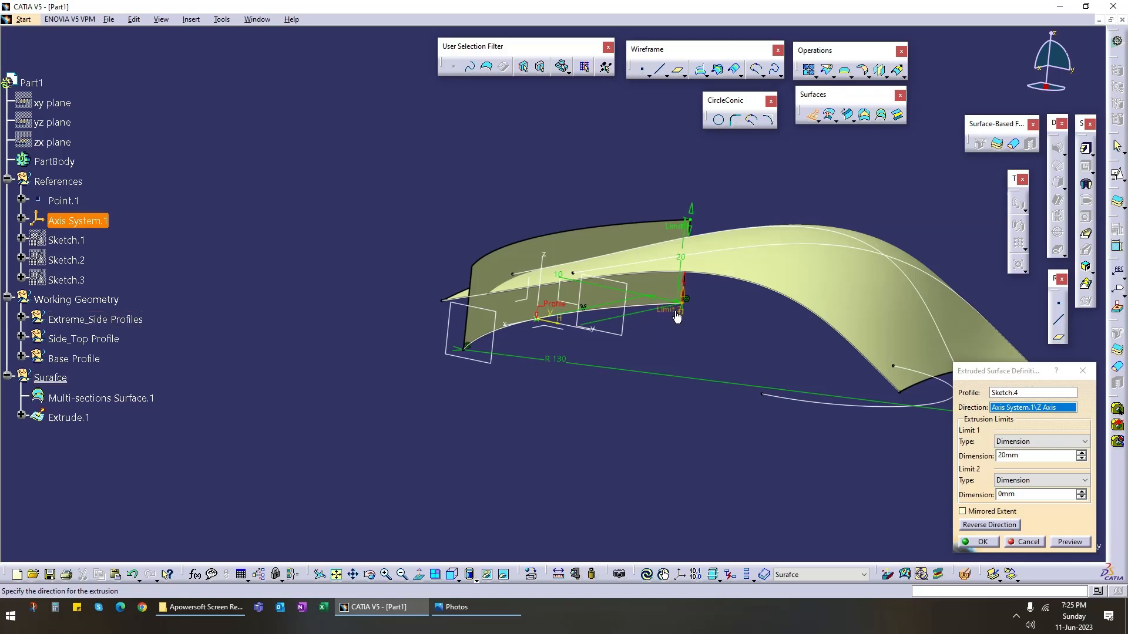
Step: Set the extrusion's second limit to 5 mm, keep 20 mm for the first limit, and create the surface
left_click_drag(681, 314, 681, 329)
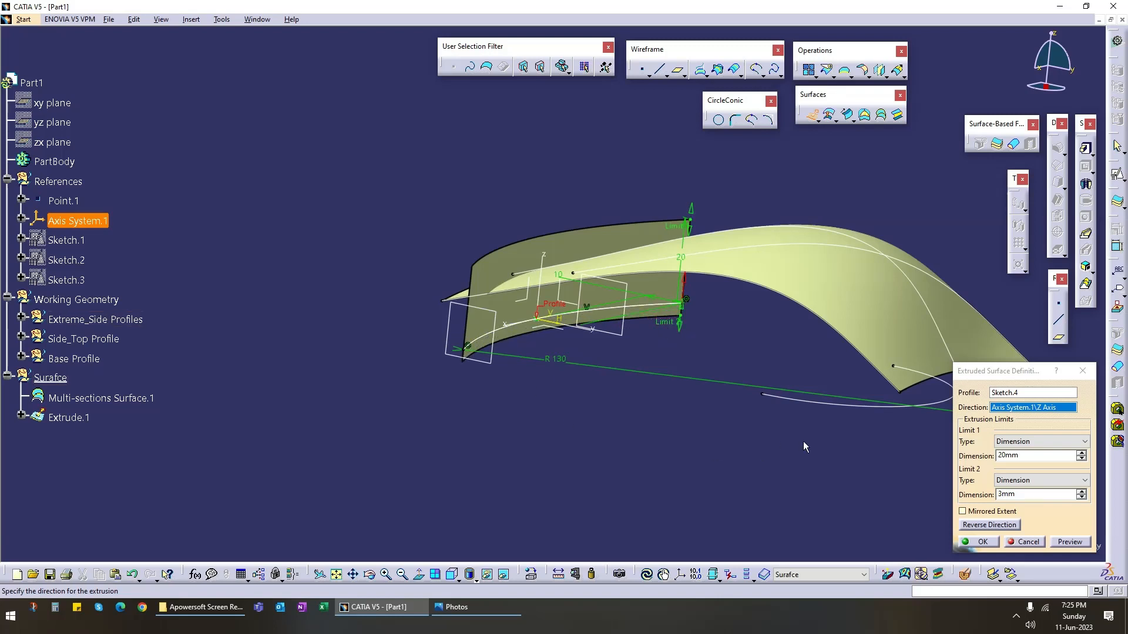
left_click_drag(1037, 495, 958, 500)
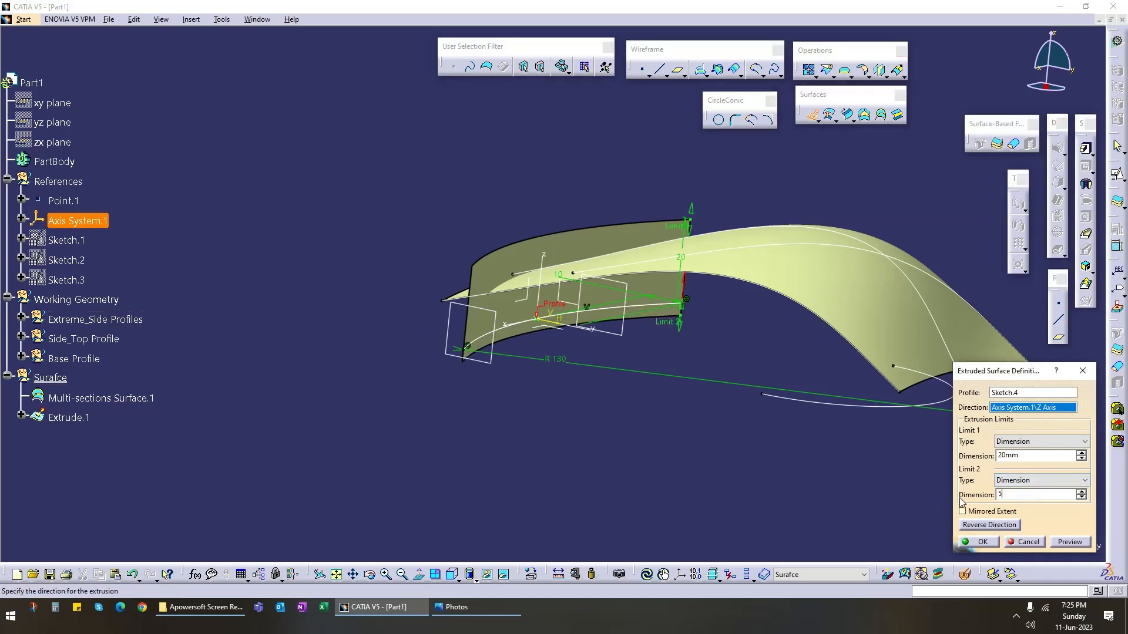
type("5")
key("Return")
middle_click_drag(569, 375, 451, 379)
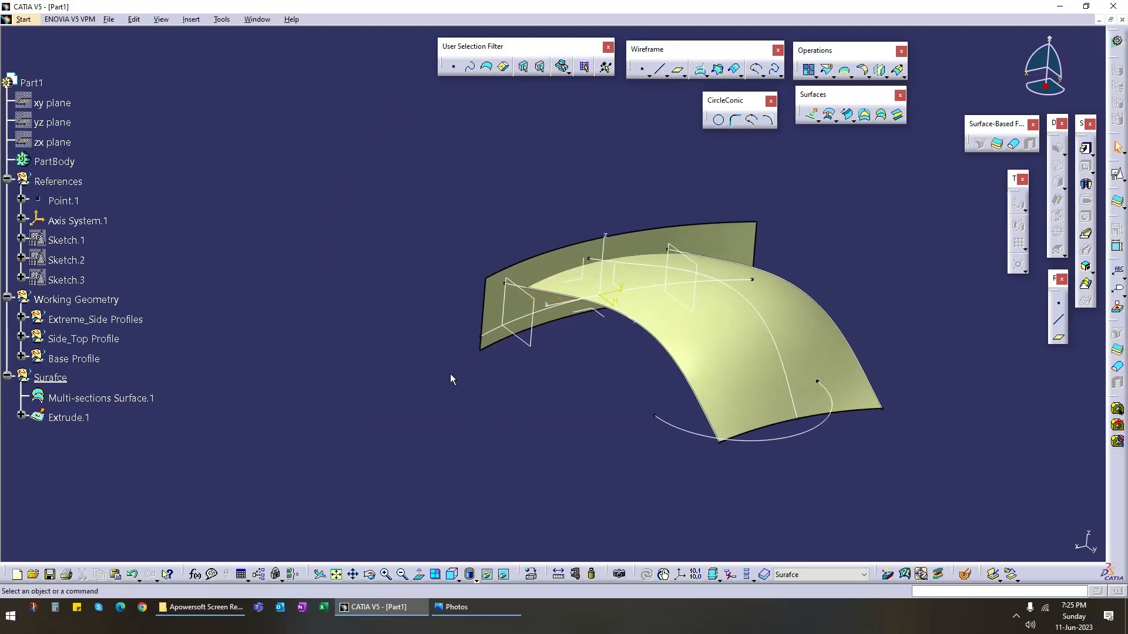
Step: Locate Sketch.4 in the tree, show Intersect.1 and Intersect.2 in the Base Profile set, and collapse the set
right_click(500, 330)
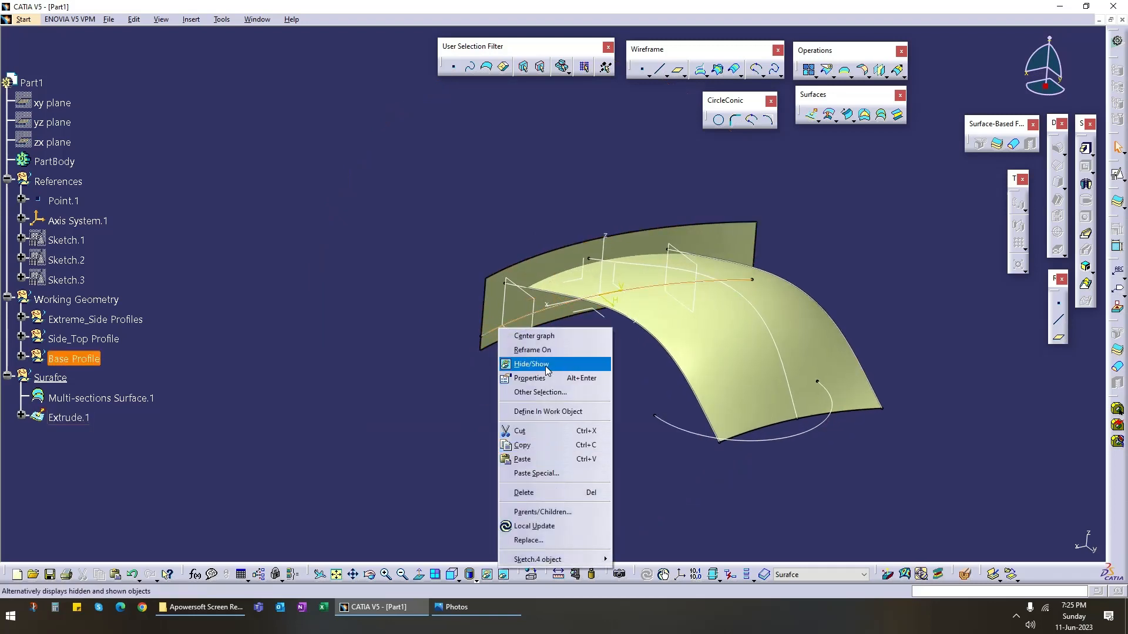
left_click(532, 350)
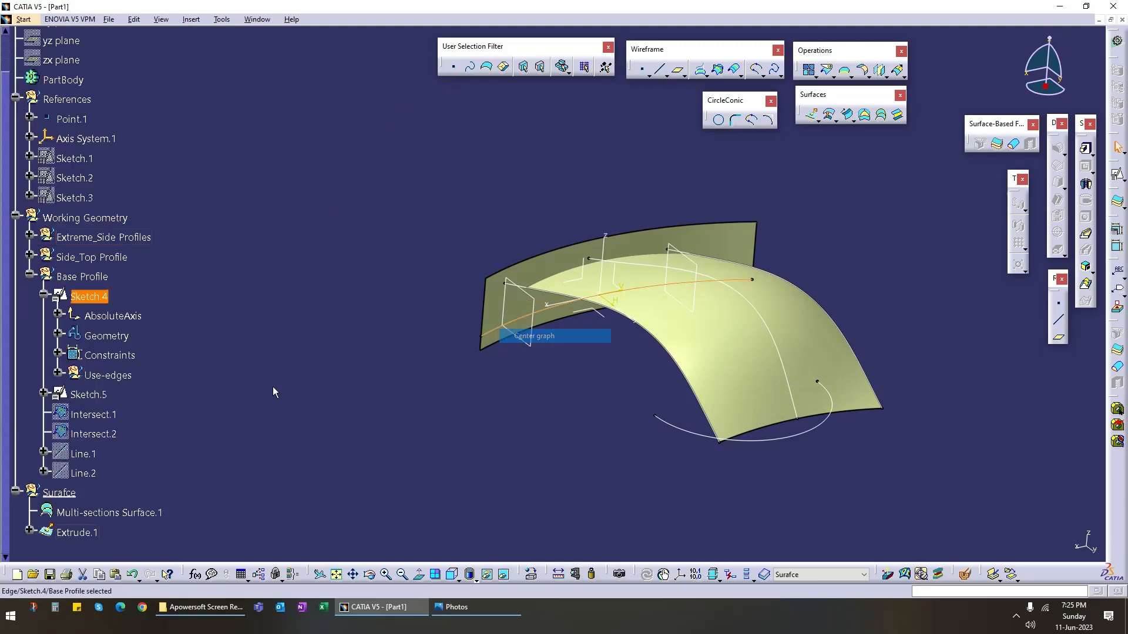
right_click(96, 411)
key("h")
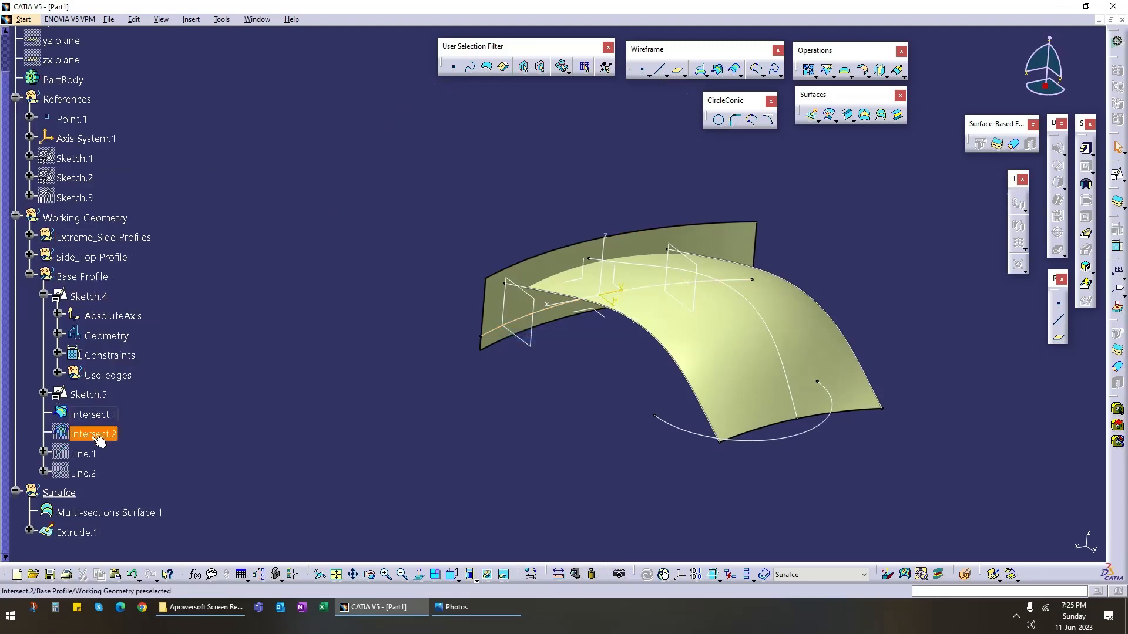
right_click(91, 436)
key("h")
left_click(30, 274)
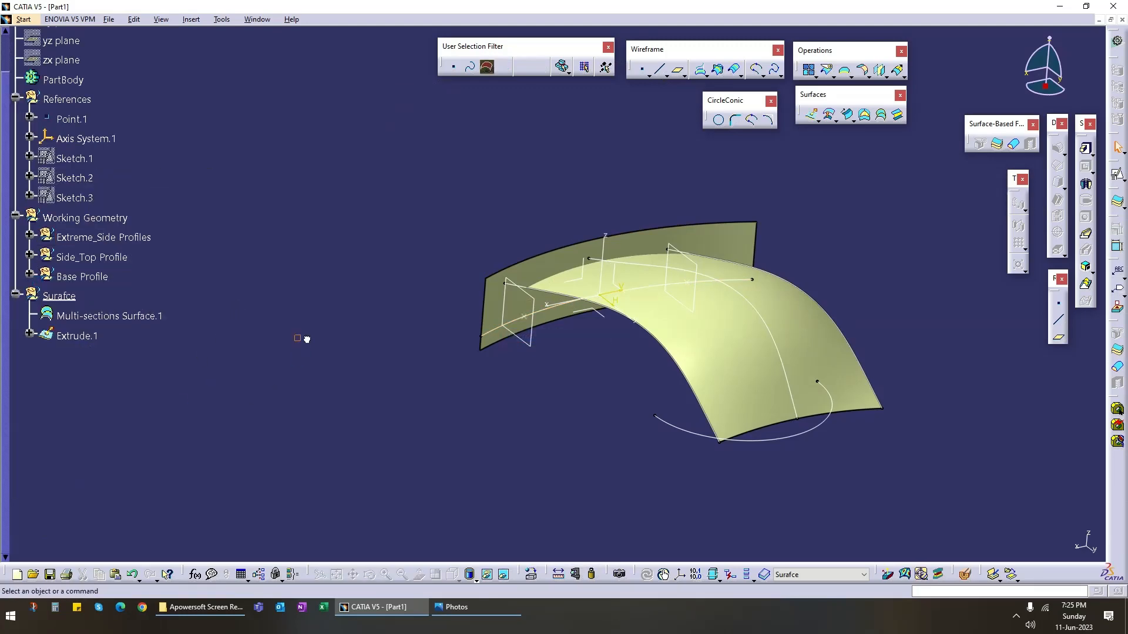
Step: Extrude the U-shaped Sketch.5 along its sketch normal with limits of 45 mm and 5 mm so it passes through the multi-sections surface
middle_click_drag(382, 402, 611, 254)
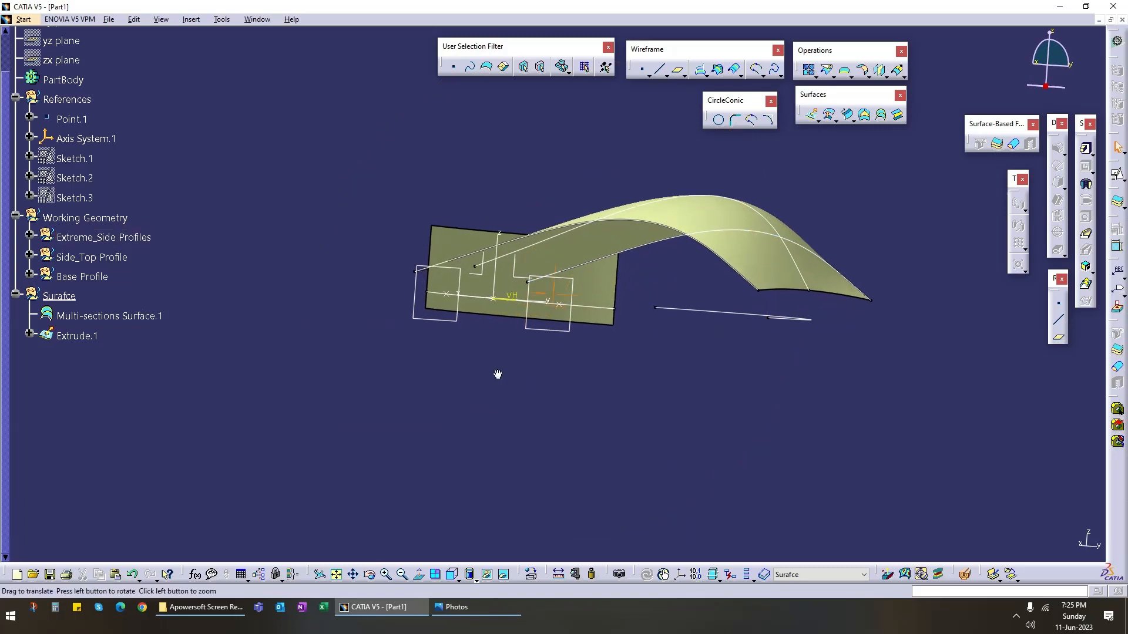
middle_click_drag(496, 376, 557, 410)
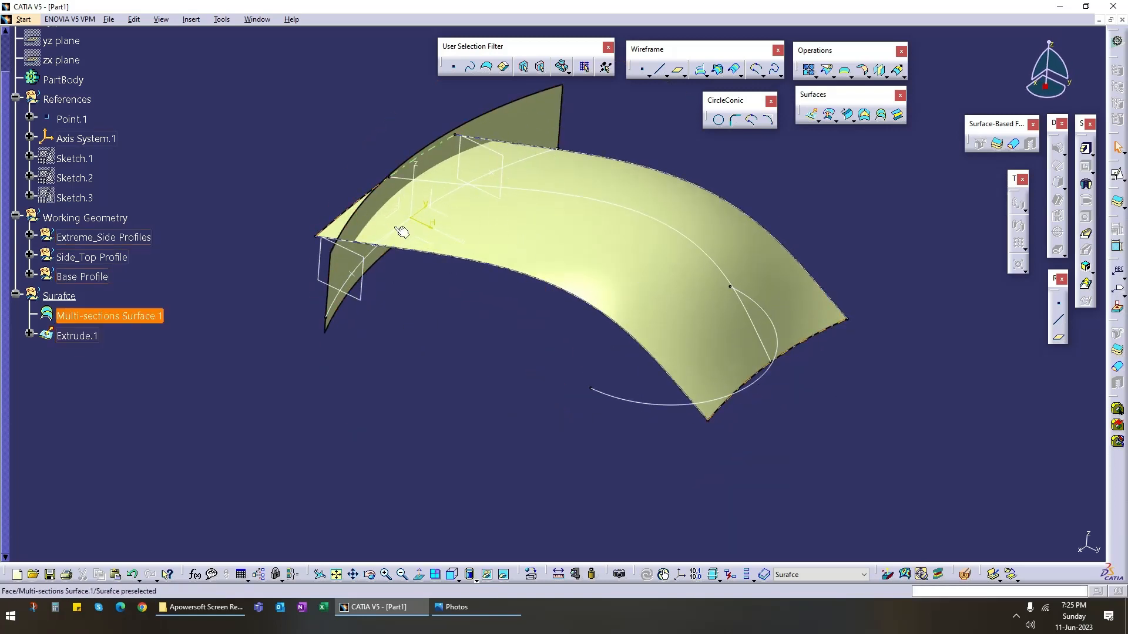
left_click(718, 120)
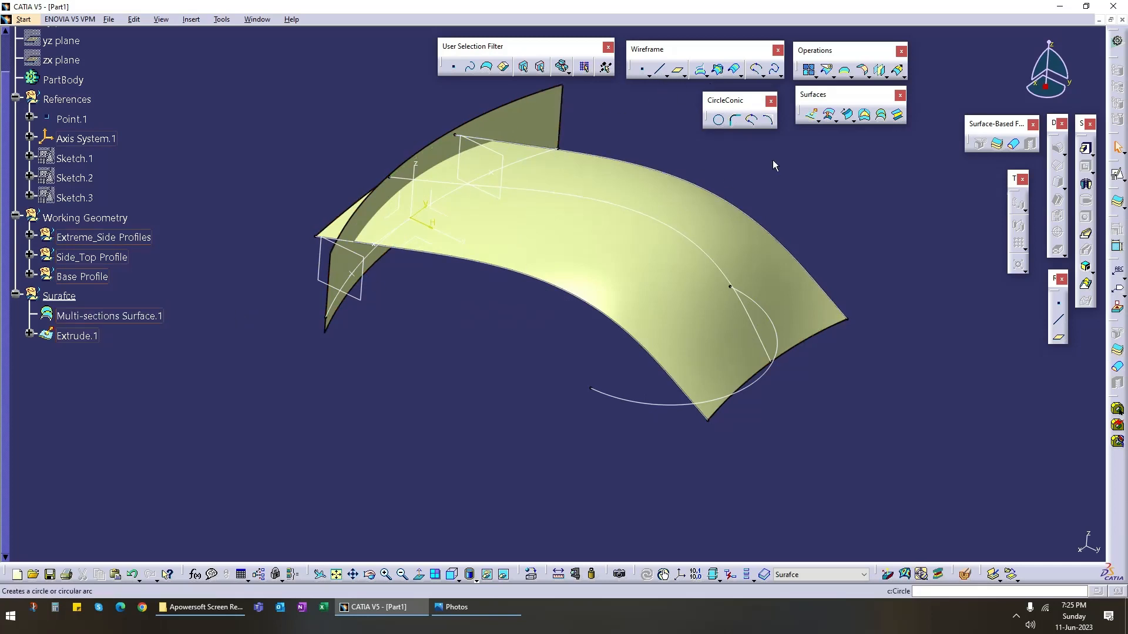
left_click(813, 115)
left_click(674, 405)
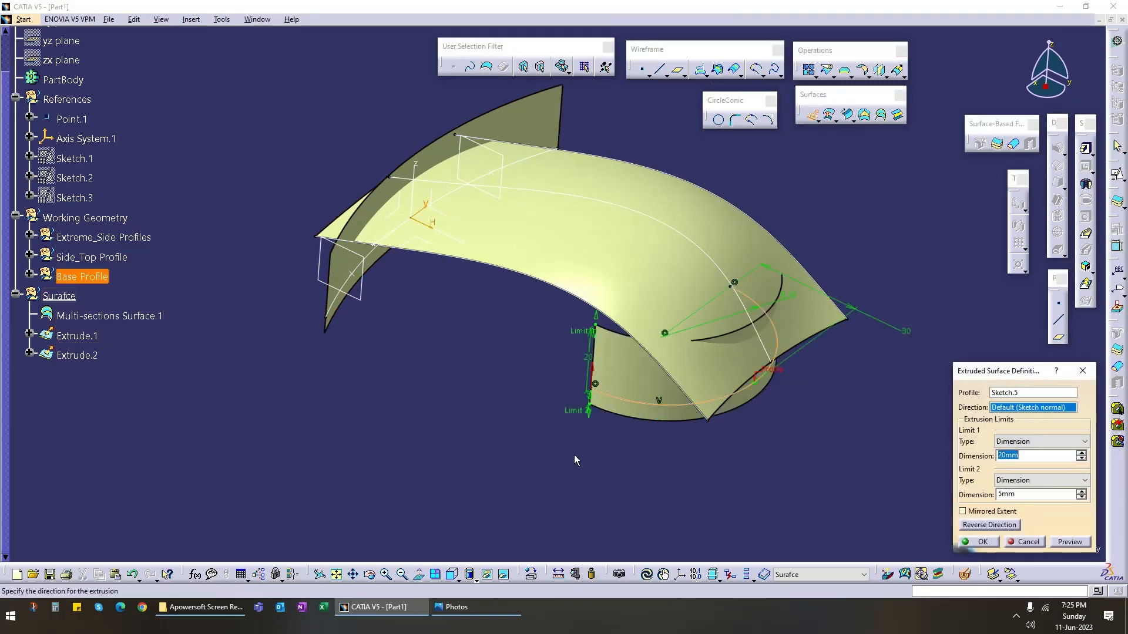
mouse_move(516, 441)
middle_mouse_down()
mouse_move(498, 451)
mouse_move(505, 316)
middle_mouse_up()
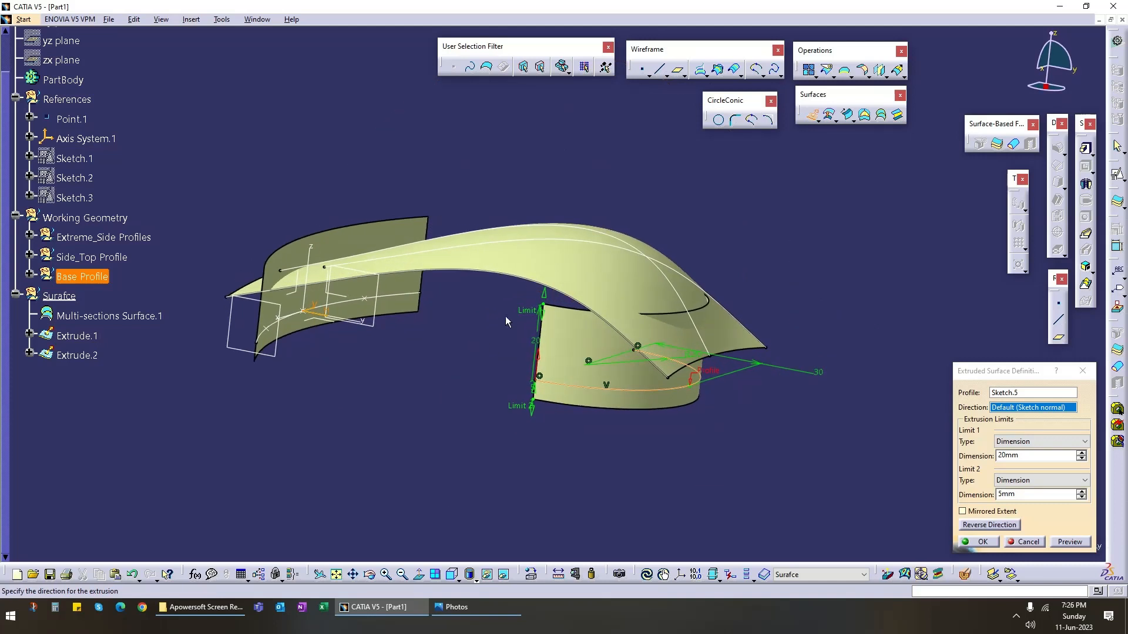
left_click_drag(535, 312, 554, 218)
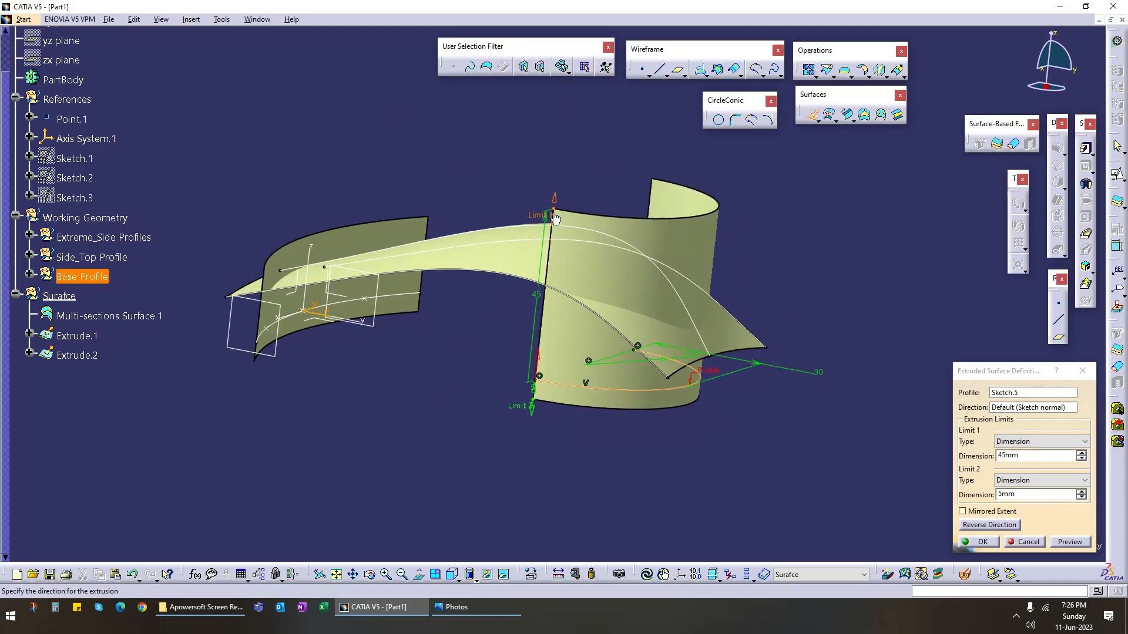
double_click(1038, 457)
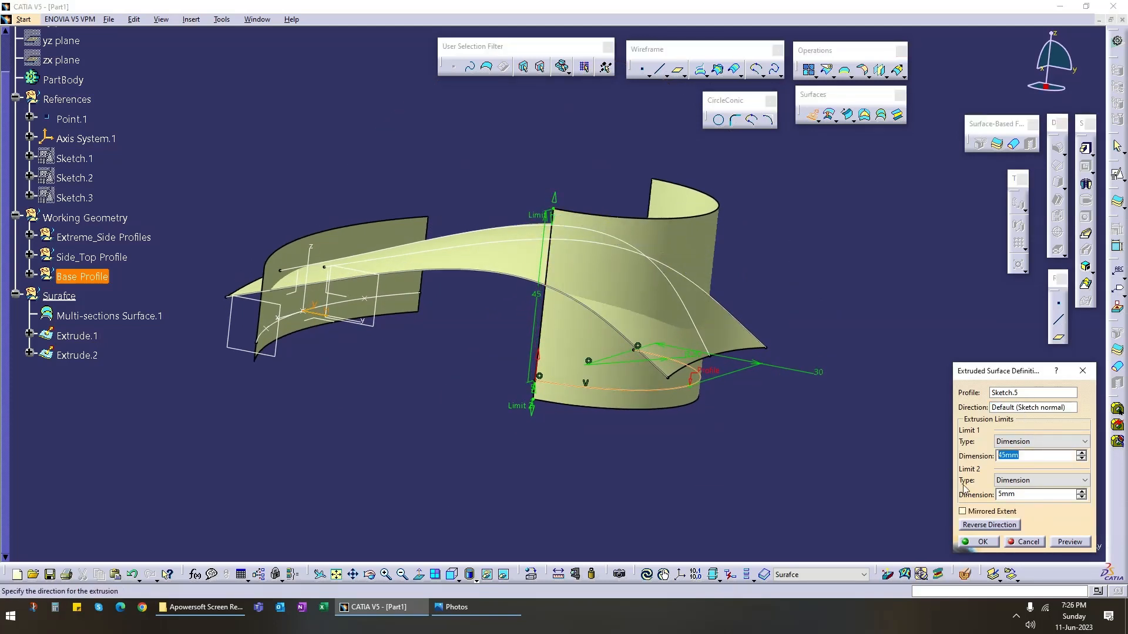
left_click(993, 544)
middle_click_drag(426, 341, 488, 340)
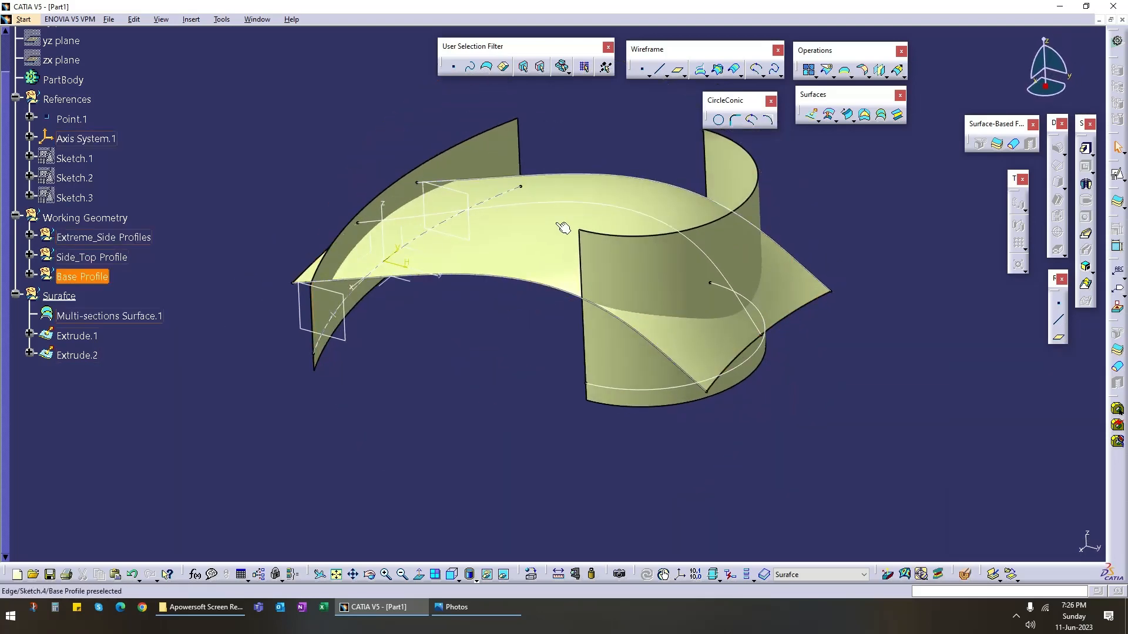
Step: Split Multi-sections Surface.1 with Extrude.1 and Extrude.2 as cutting elements, keeping the portion between them
middle_click_drag(421, 369, 799, 247)
left_click(832, 76)
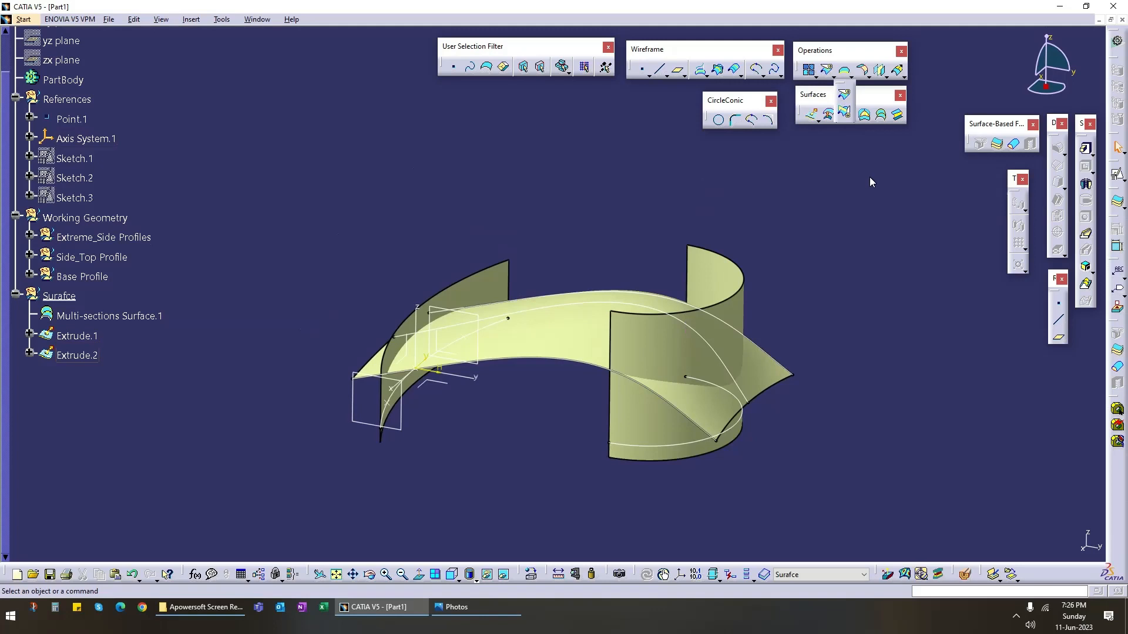
left_click_drag(851, 188, 849, 185)
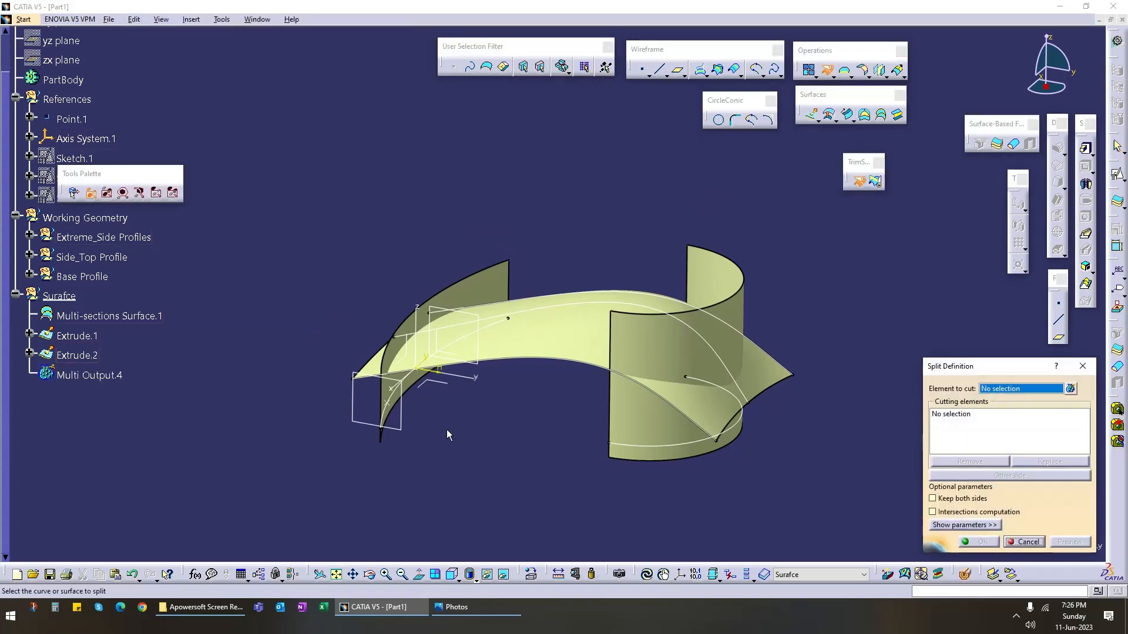
middle_click_drag(447, 429, 517, 364)
left_click(631, 322)
left_click(475, 274)
left_click(786, 431)
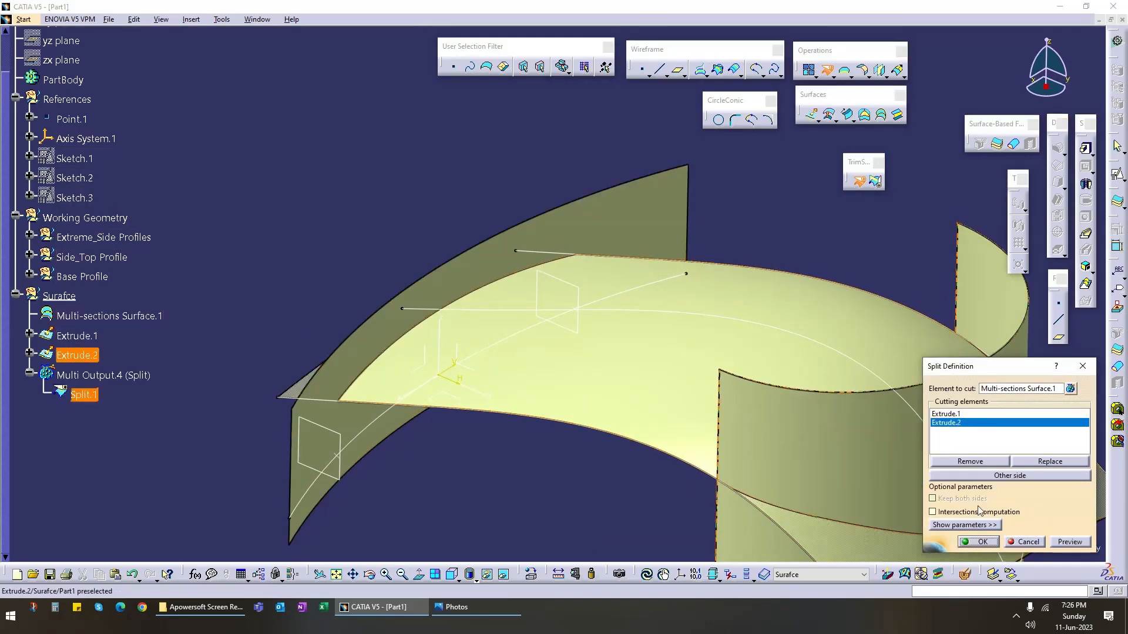
left_click(993, 541)
Step: Hide the U-shaped Extrude.2 and the curved Extrude.1 surfaces around the split surface
middle_click_drag(579, 406, 477, 312)
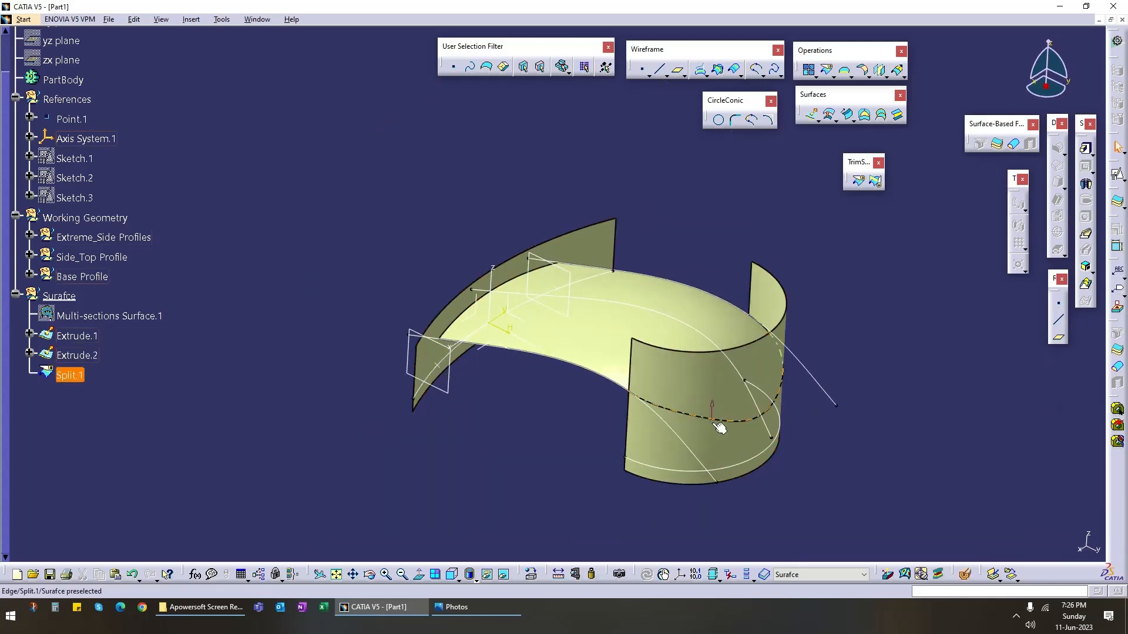
right_click(724, 440)
left_click(758, 224)
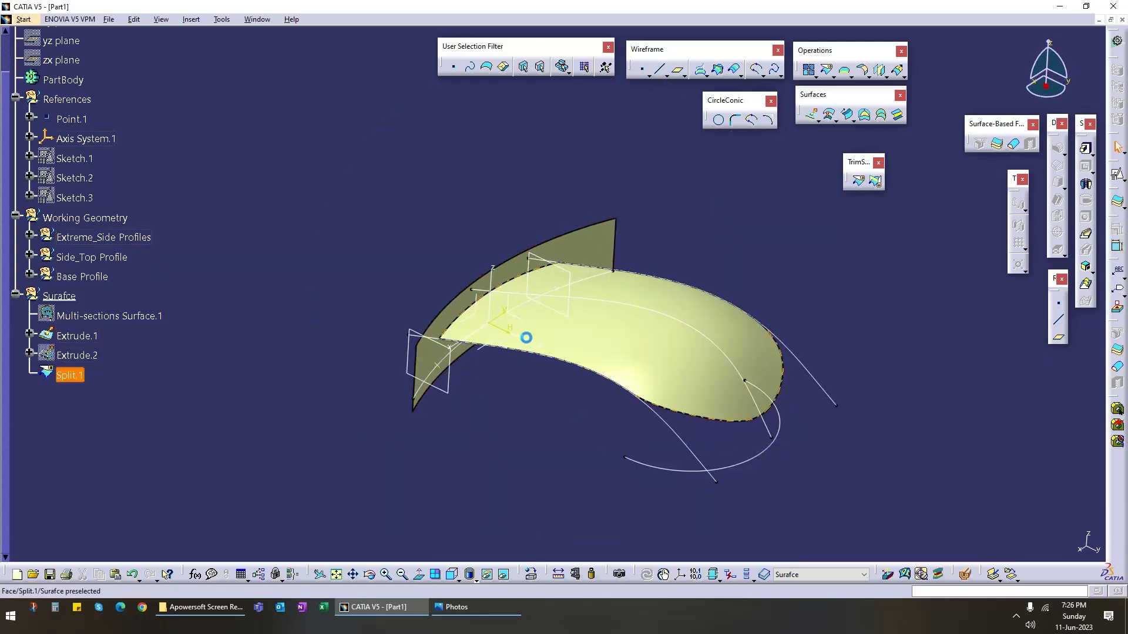
right_click(463, 308)
left_click(497, 339)
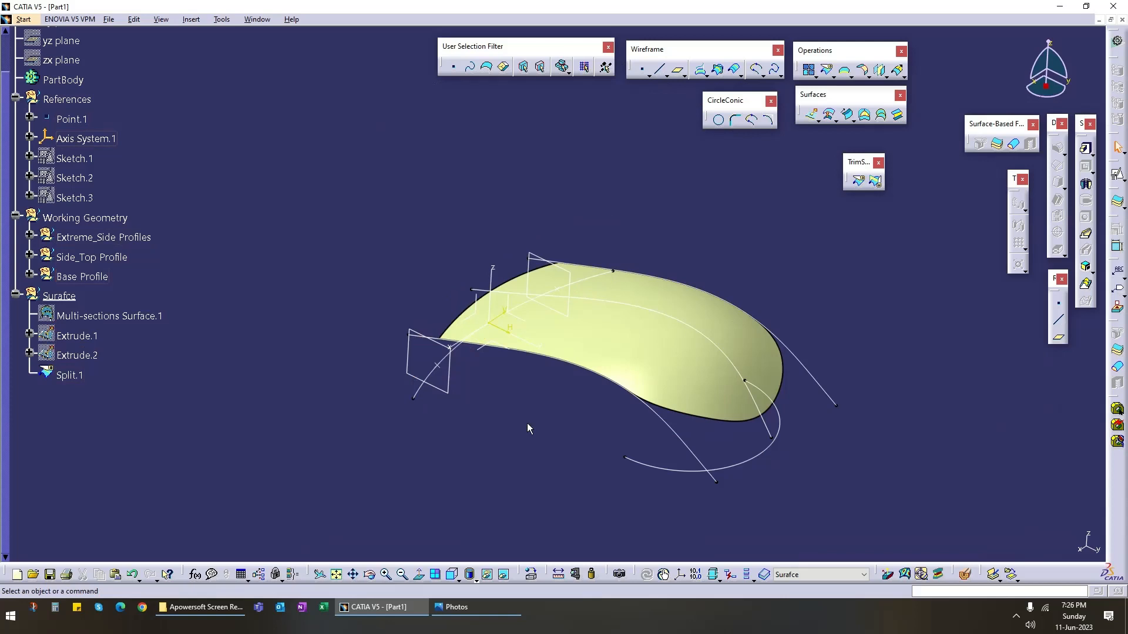
Step: Undo the hiding of both extruded surfaces and the split of the multi-sections surface
key("ctrl+z")
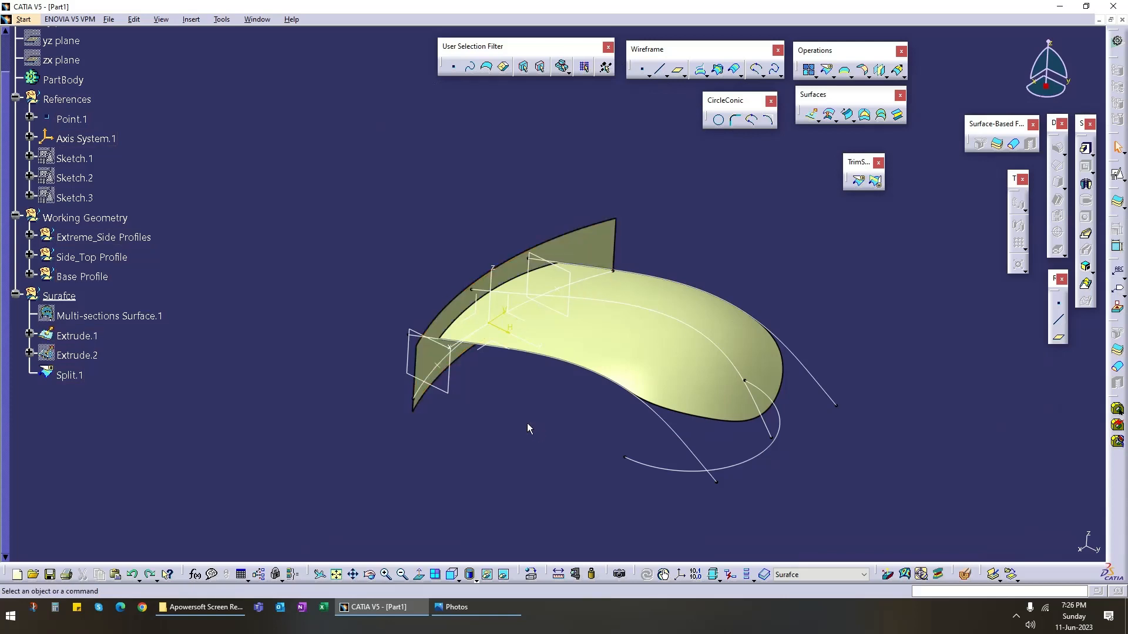
key("ctrl+z")
key("ctrl+z")
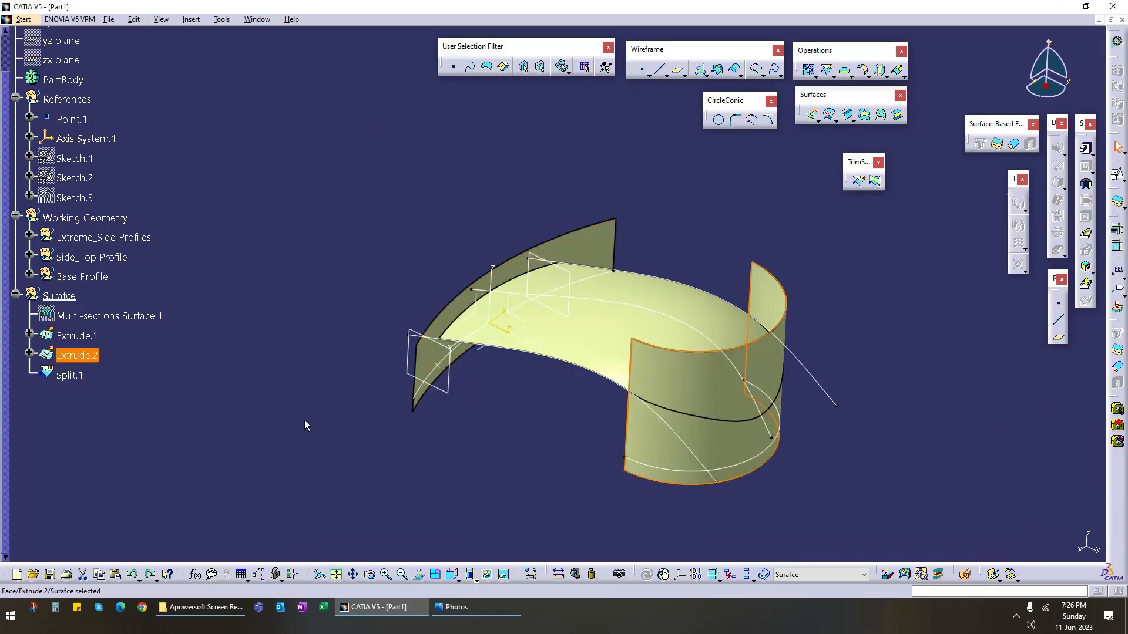
key("ctrl+z")
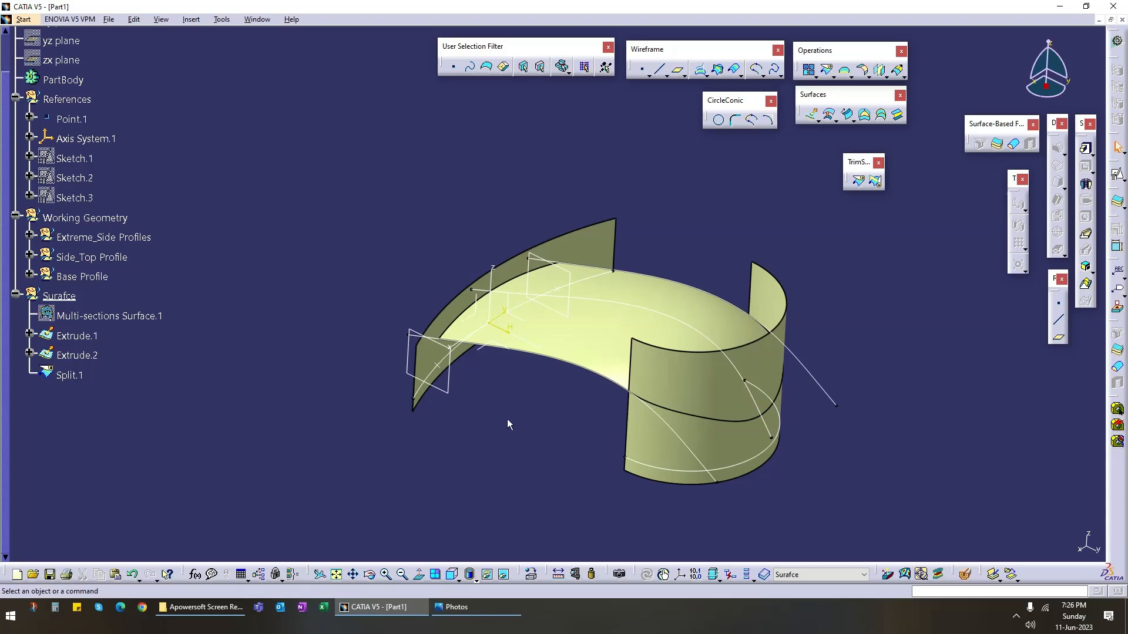
key("ctrl+z")
key("ctrl+z")
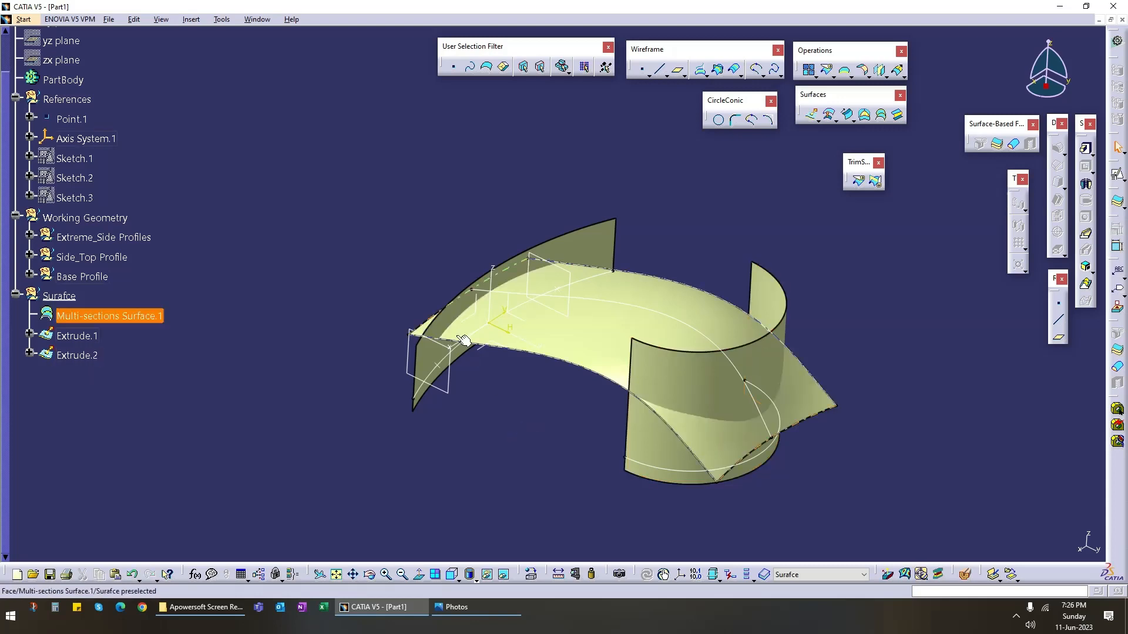
left_click(840, 247)
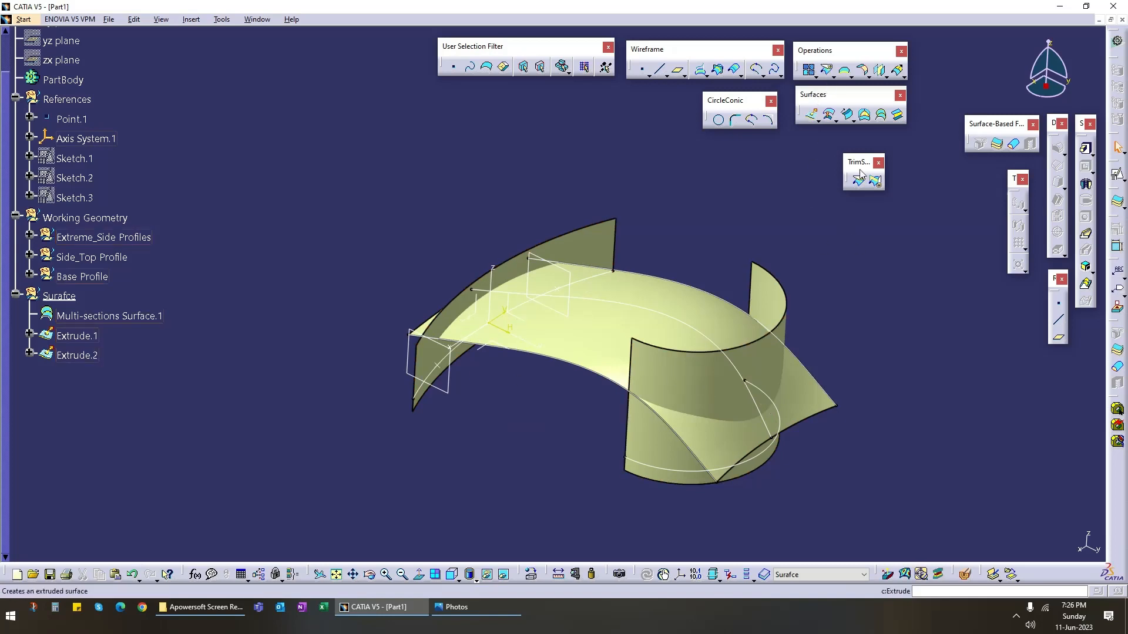
Step: Trim Extrude.2, Multi-sections Surface.1 and Extrude.1 against each other in Standard mode
left_click(876, 184)
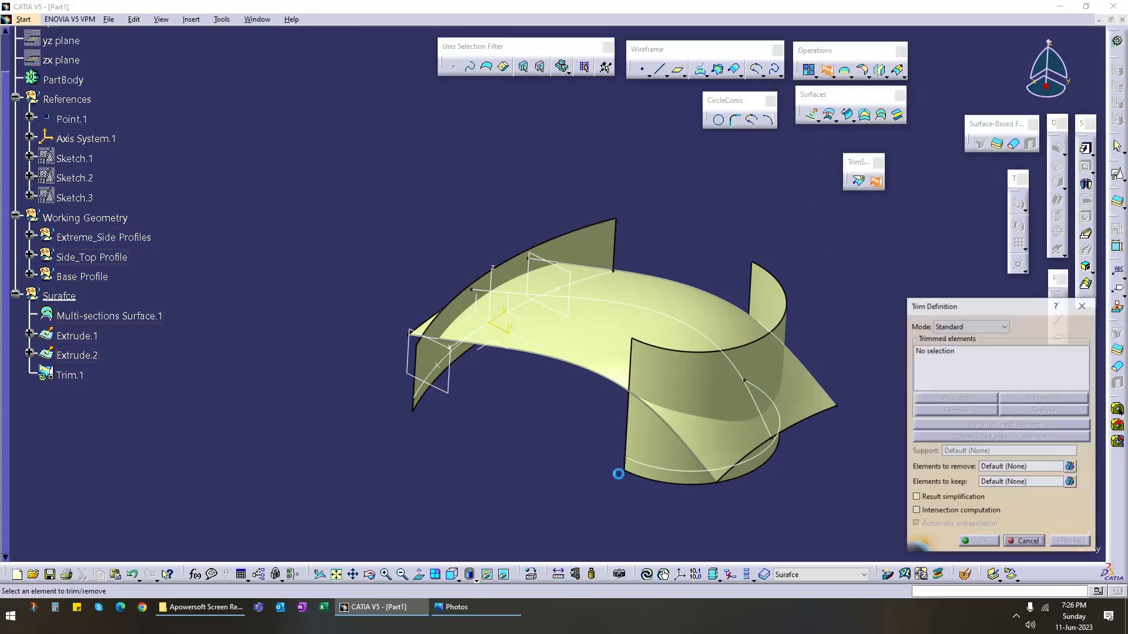
left_click(672, 446)
left_click(551, 383)
left_click(440, 369)
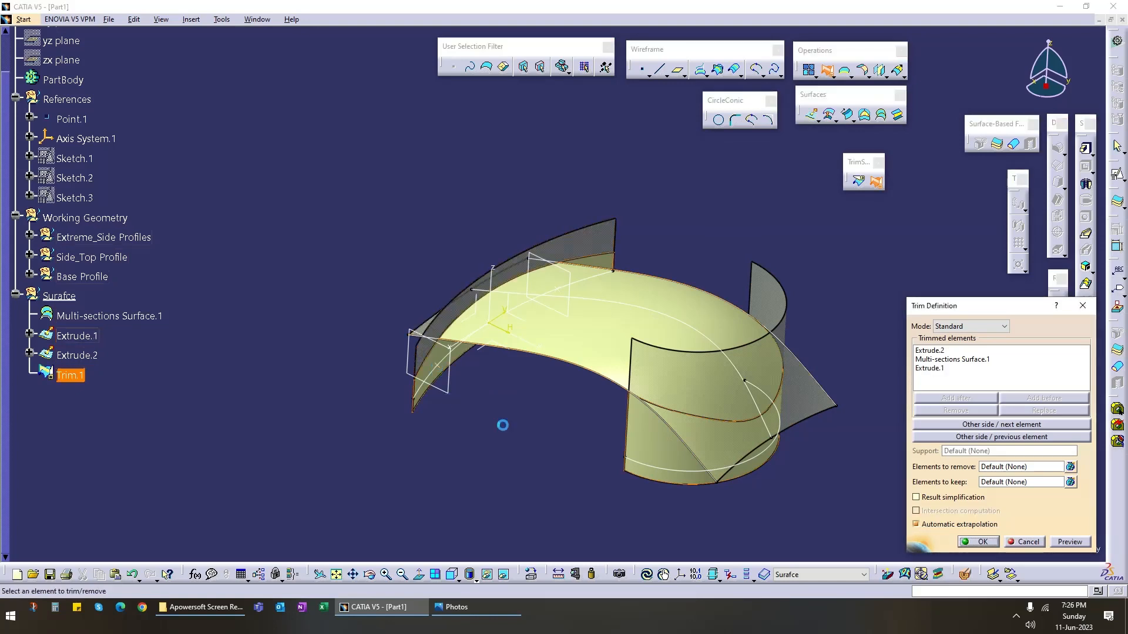
left_click(984, 542)
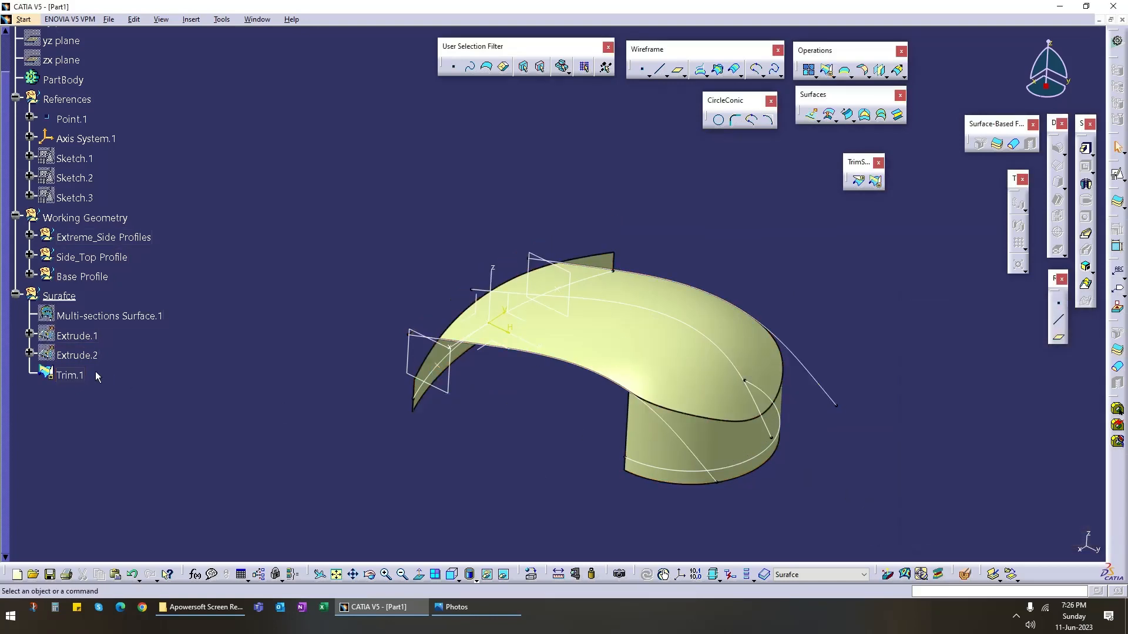
left_click(69, 377)
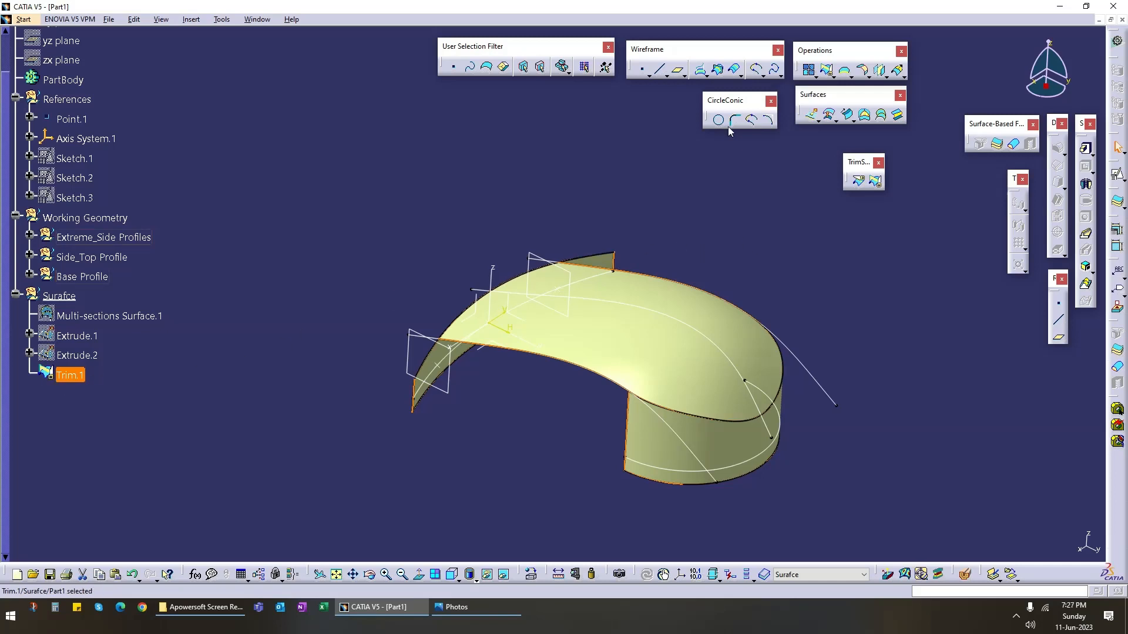
left_click(78, 402)
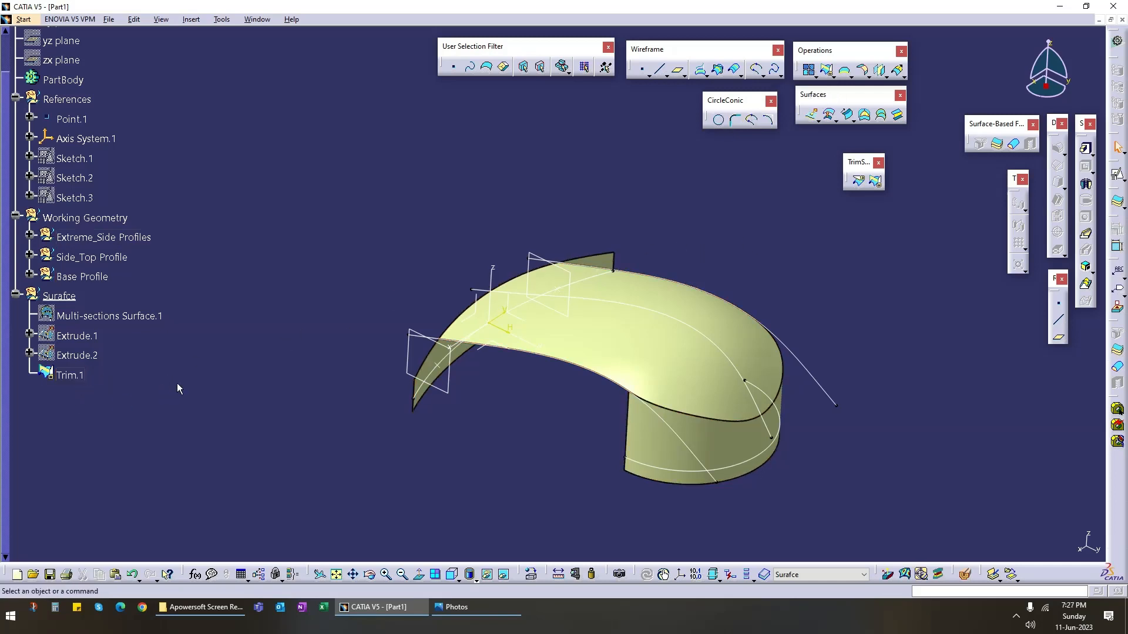
Step: Undo the trim of the three surfaces
key("ctrl+z")
key("ctrl+z")
key("ctrl+z")
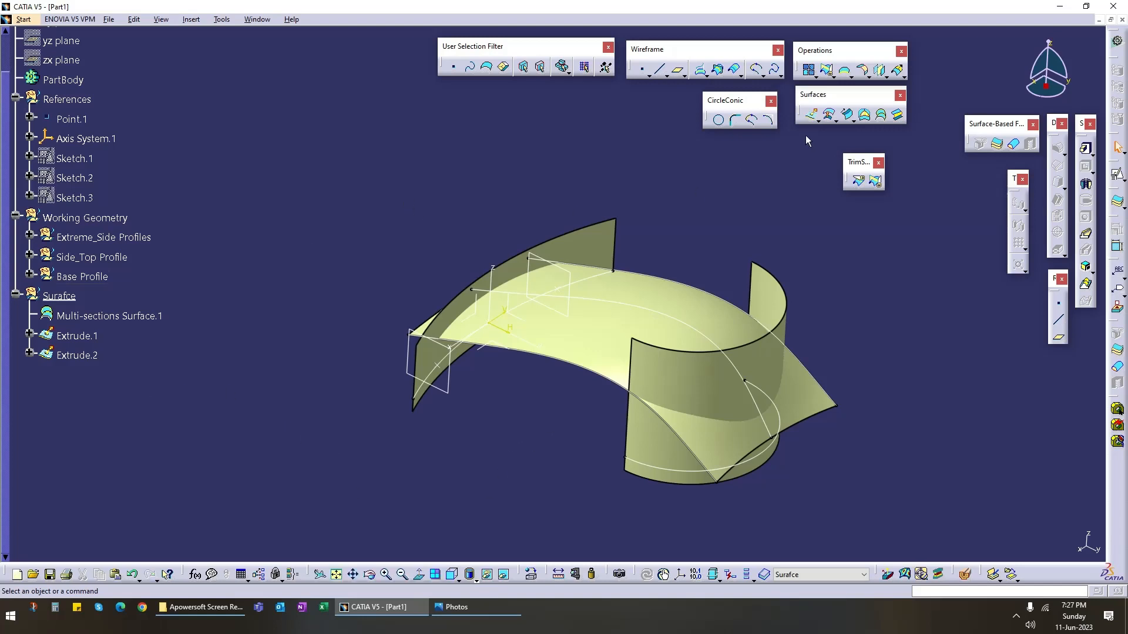
Step: Split Multi-sections Surface.1 using Extrude.1 and Extrude.2 as cutting elements, keeping the area enclosed between the two extrusions
left_click(862, 187)
left_click(529, 322)
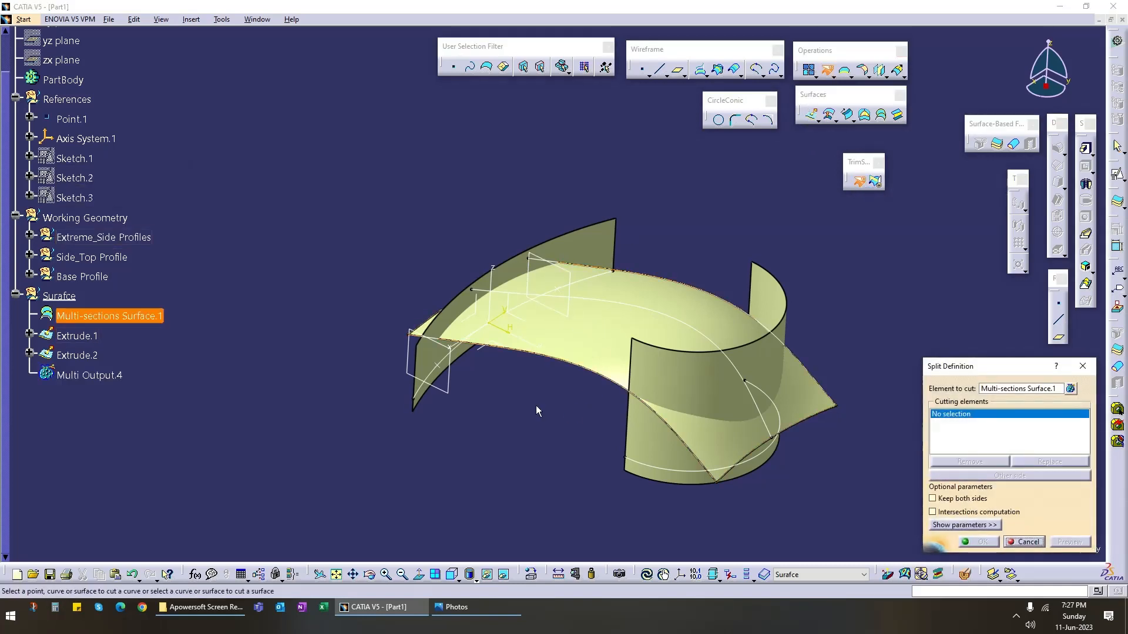
middle_click_drag(536, 408, 532, 317)
left_click(493, 286)
middle_click_drag(664, 470, 579, 435)
left_click(777, 340)
left_click(982, 545)
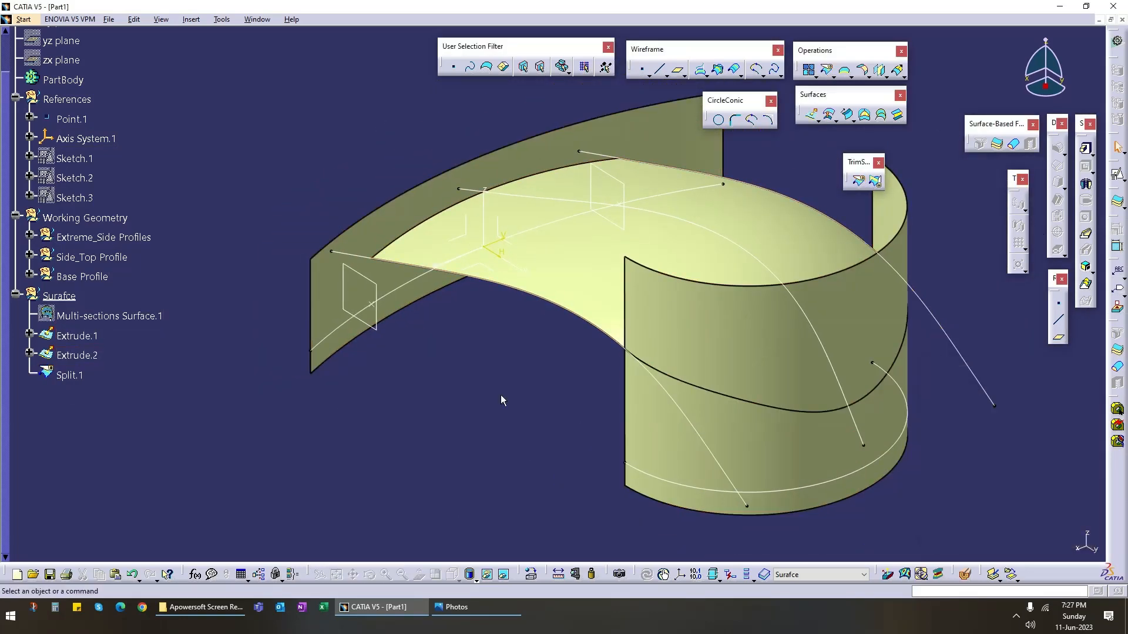
Step: Hide the cutting surfaces Extrude.2 and Extrude.1 so that only the split surface is shown
middle_click_drag(500, 394, 477, 344)
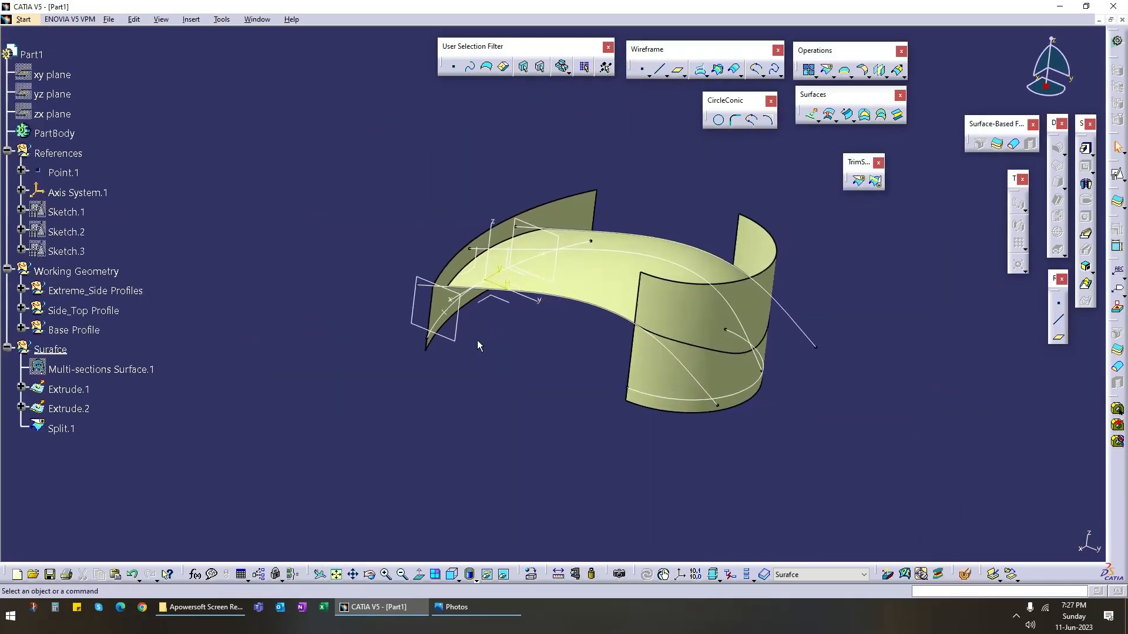
right_click(684, 308)
left_click(714, 339)
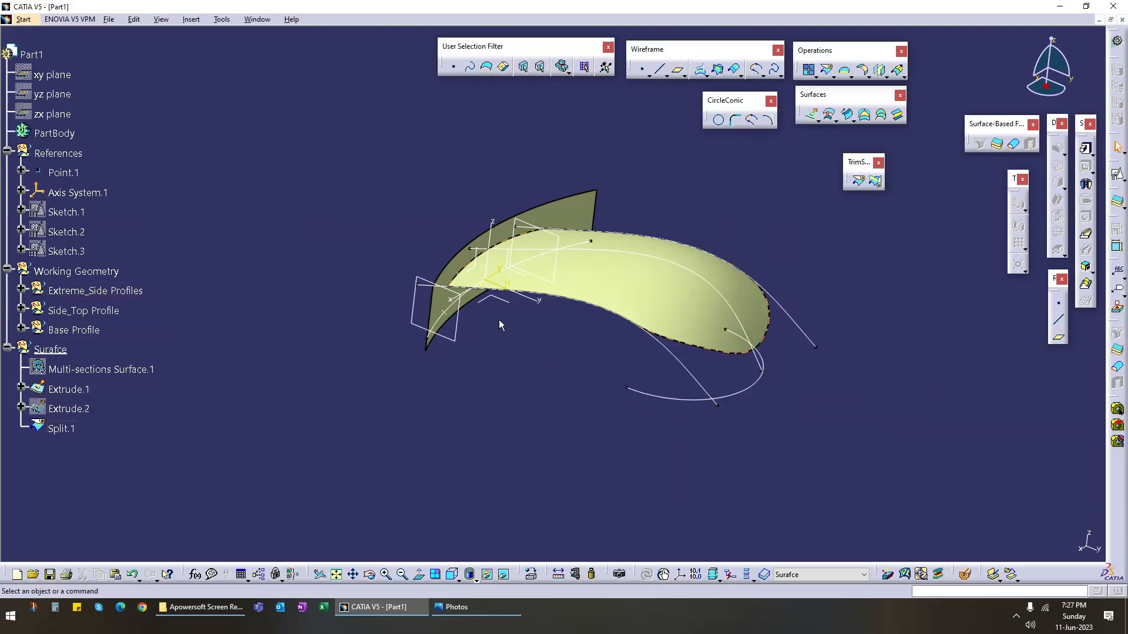
mouse_move(498, 319)
middle_mouse_down()
mouse_move(548, 369)
mouse_move(515, 304)
middle_mouse_up()
right_click(514, 305)
left_click(544, 337)
Step: Examine the rounded front edge of the split surface from several angles and in the standard right view
middle_click_drag(617, 453, 546, 340)
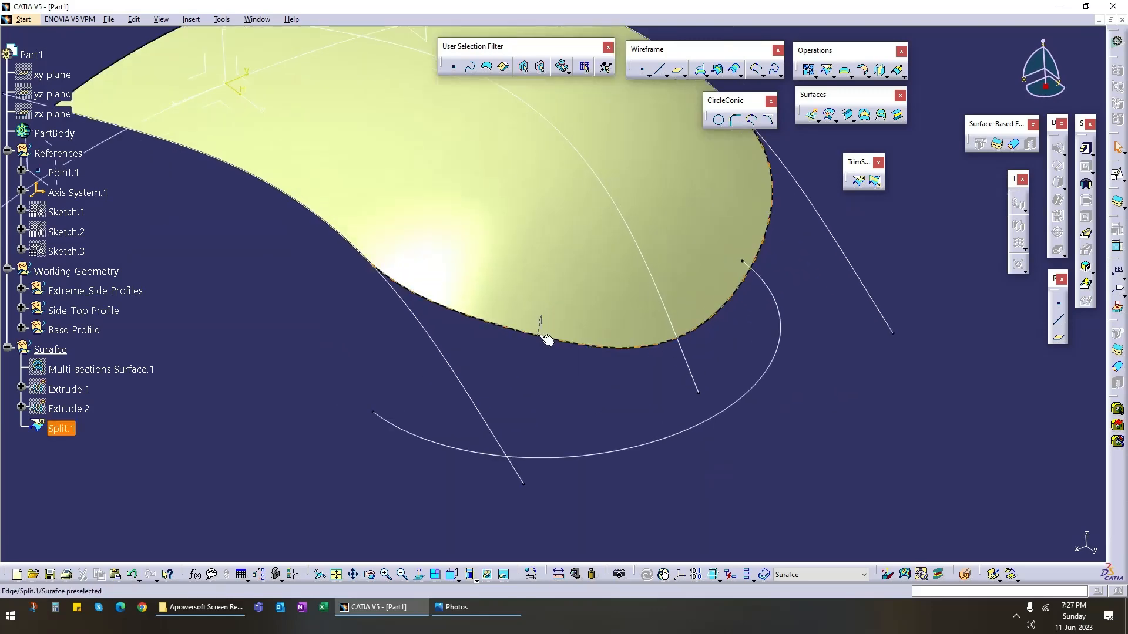
middle_click_drag(619, 409, 541, 387)
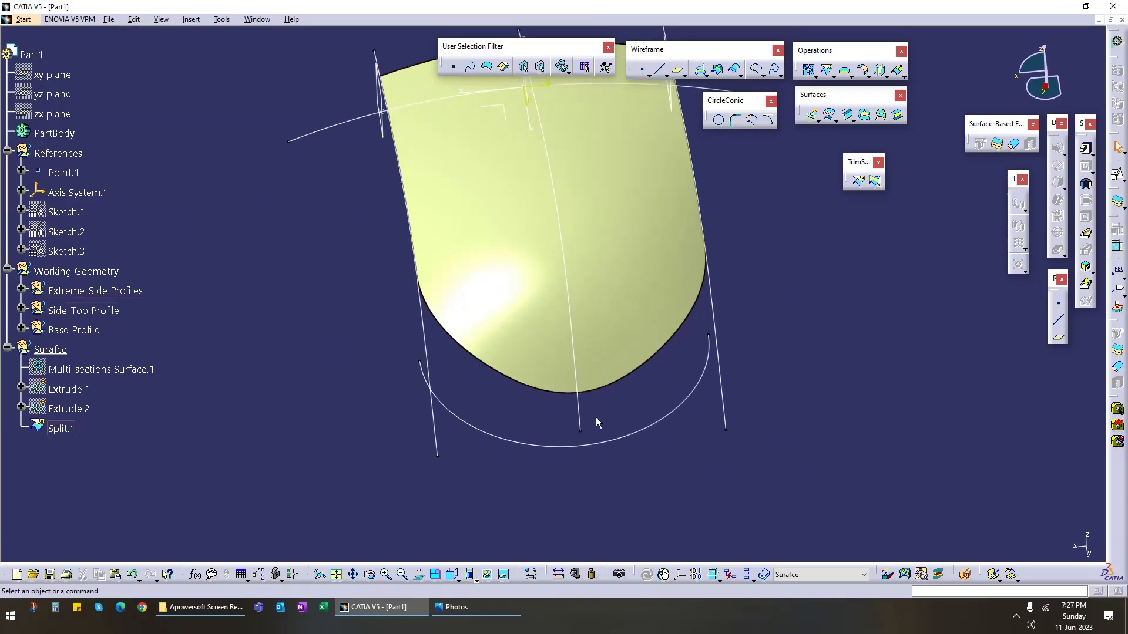
middle_click_drag(596, 420, 541, 421)
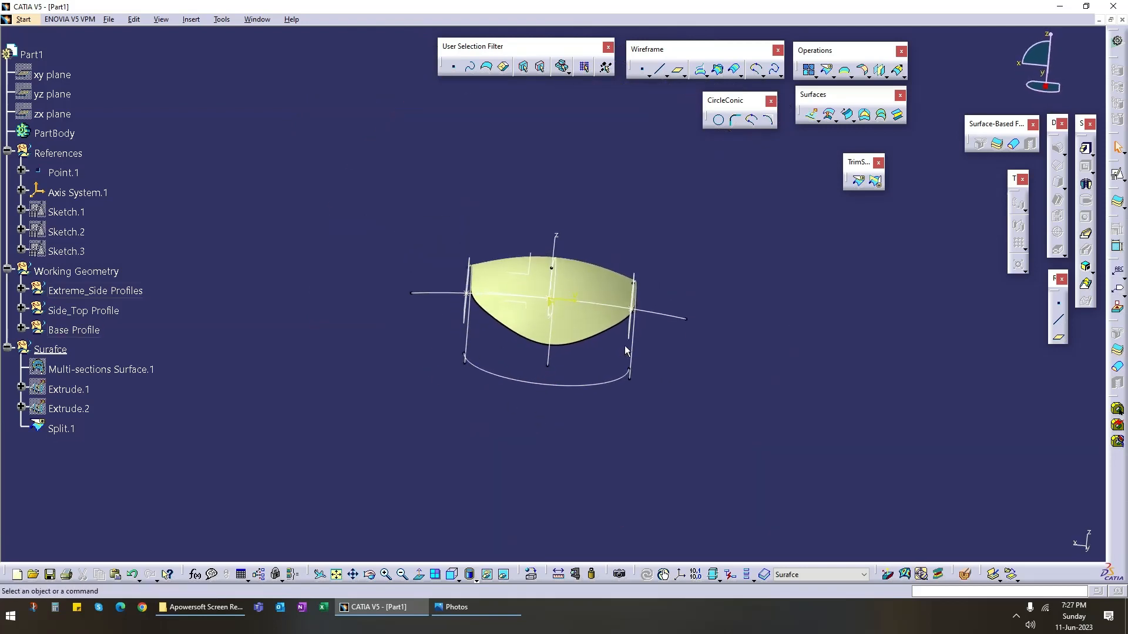
middle_click_drag(626, 351, 534, 466)
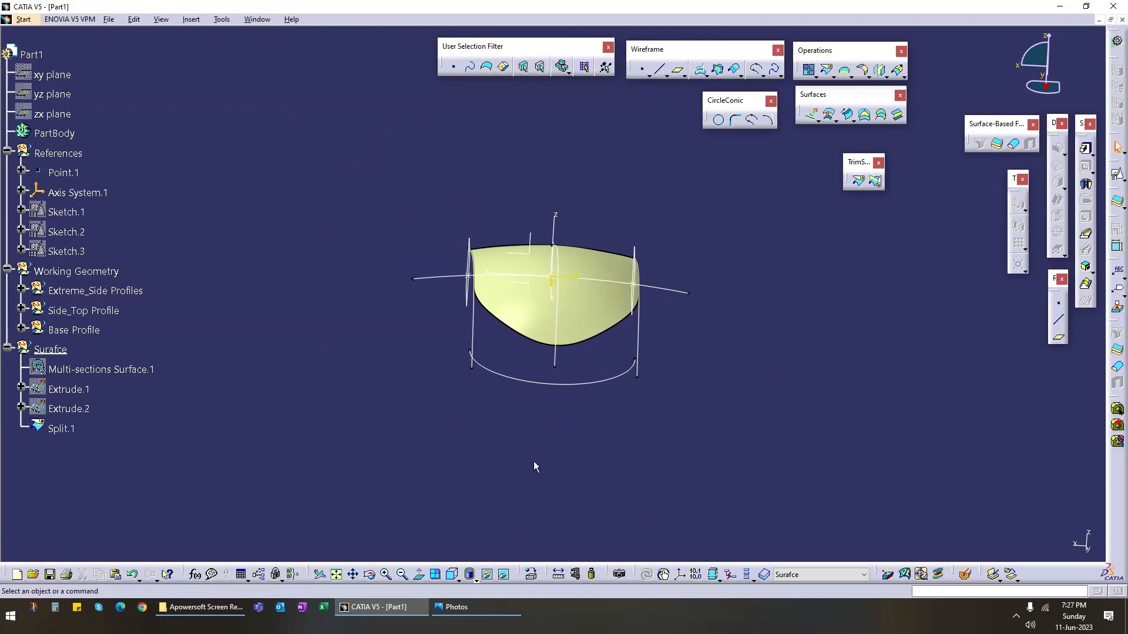
left_click(460, 581)
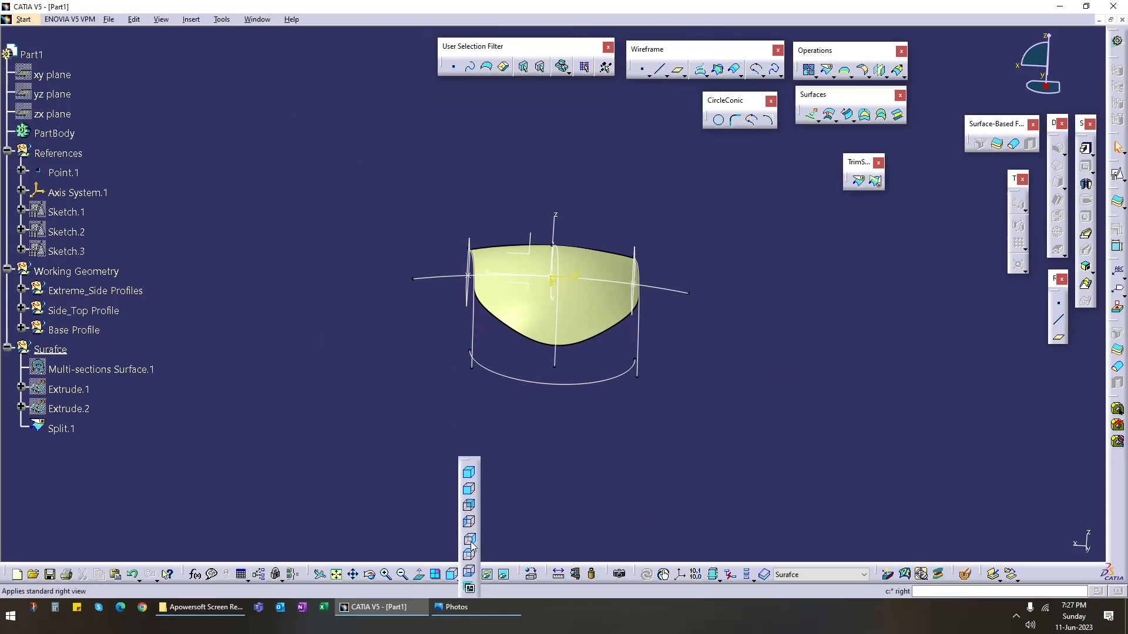
left_click(470, 541)
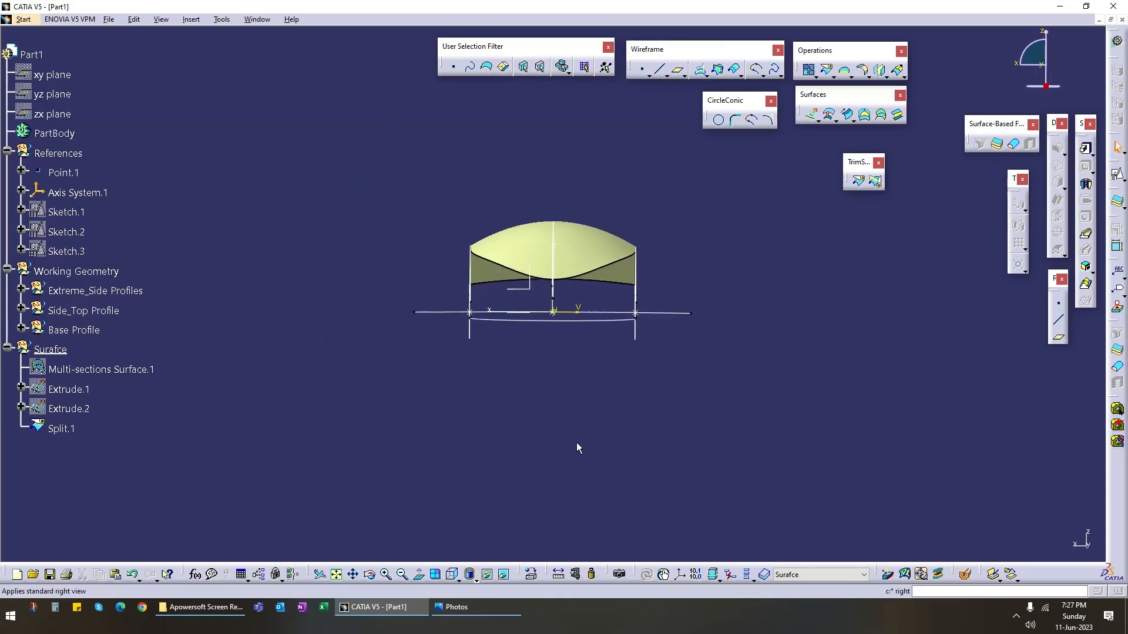
middle_click_drag(492, 431, 512, 394, "ctrl")
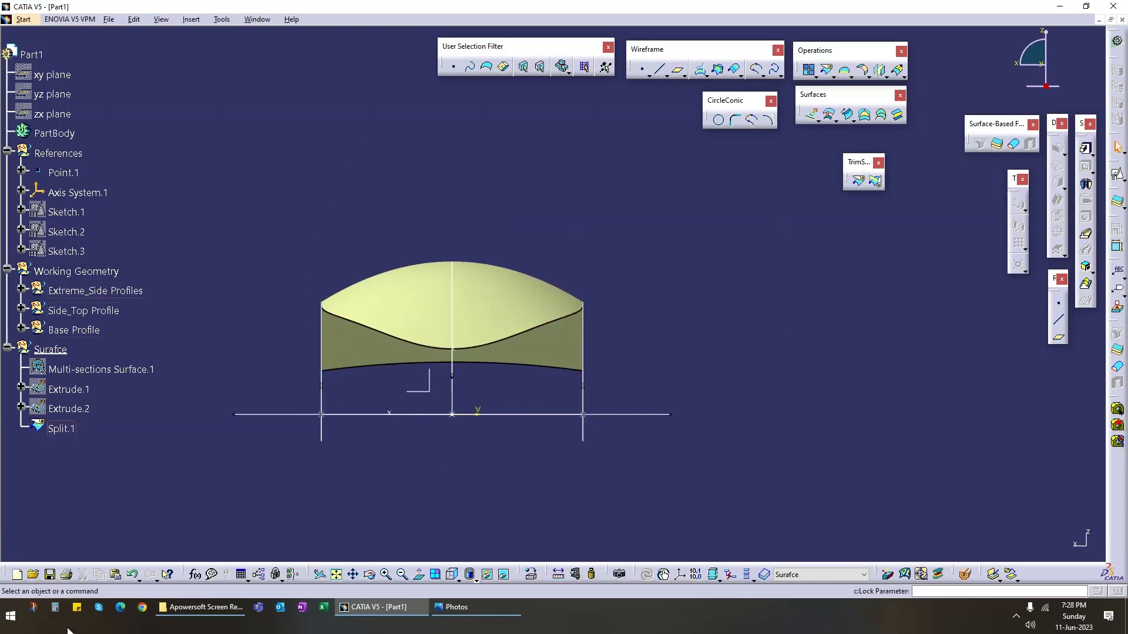
Step: Capture the right view in Snip & Sketch, mark the surface's lower edge with orange and green curves, and close it without saving
left_click(34, 608)
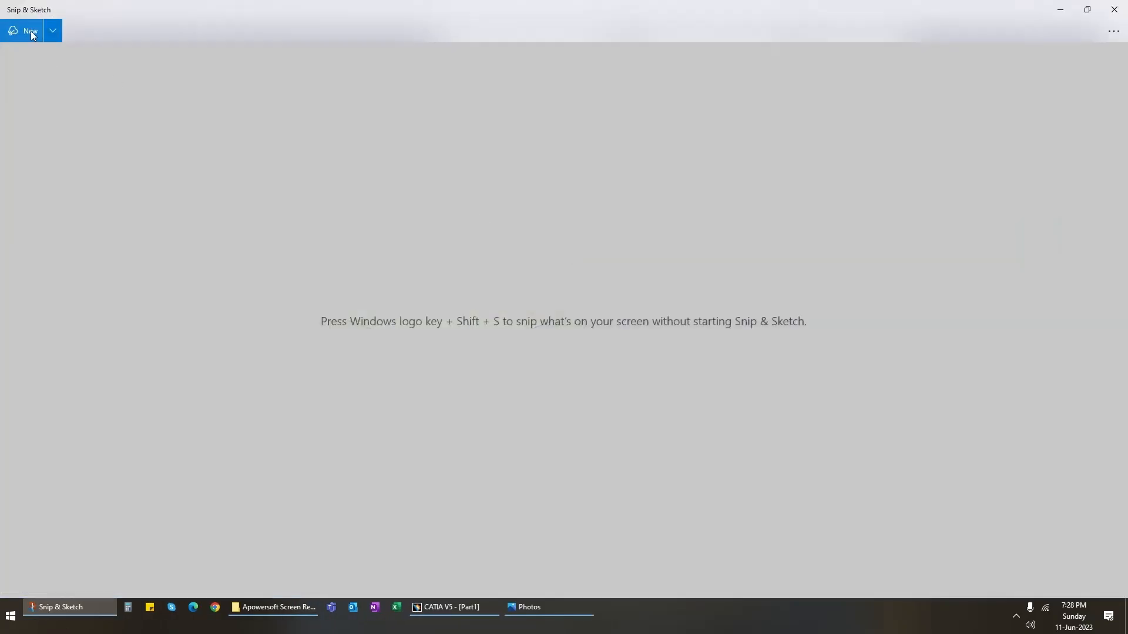
left_click(32, 34)
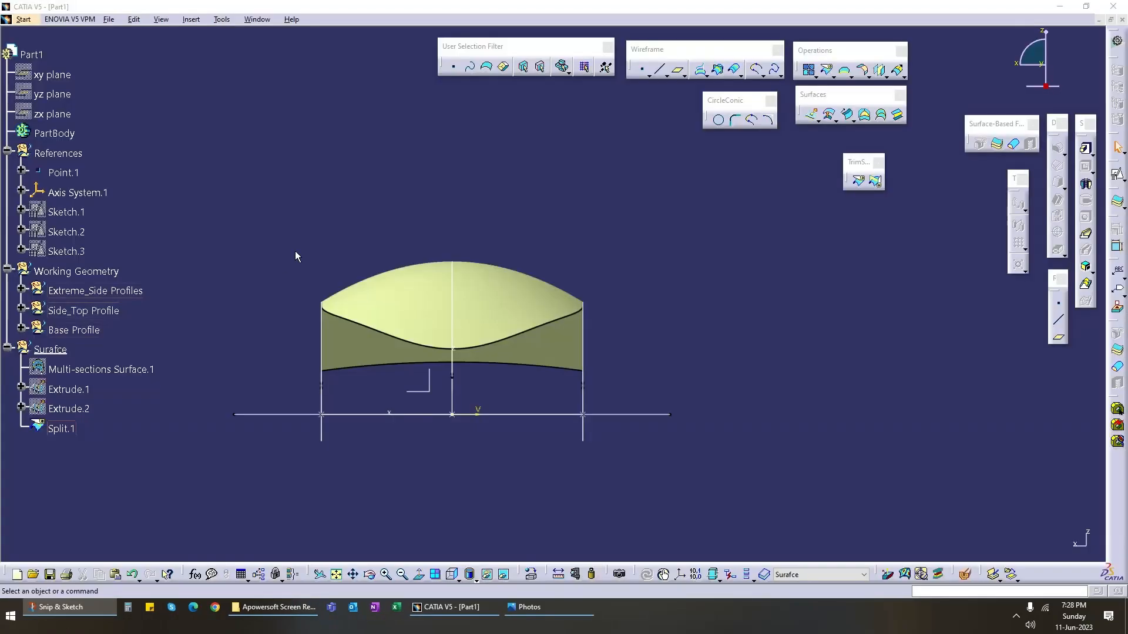
left_click_drag(229, 189, 661, 474)
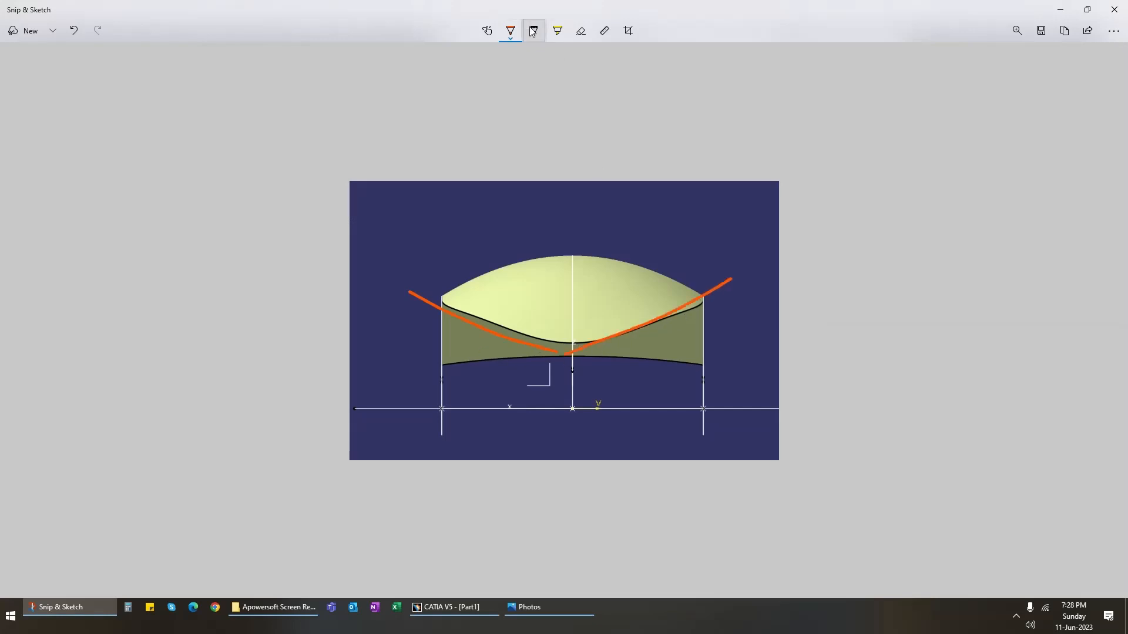
left_click(511, 32)
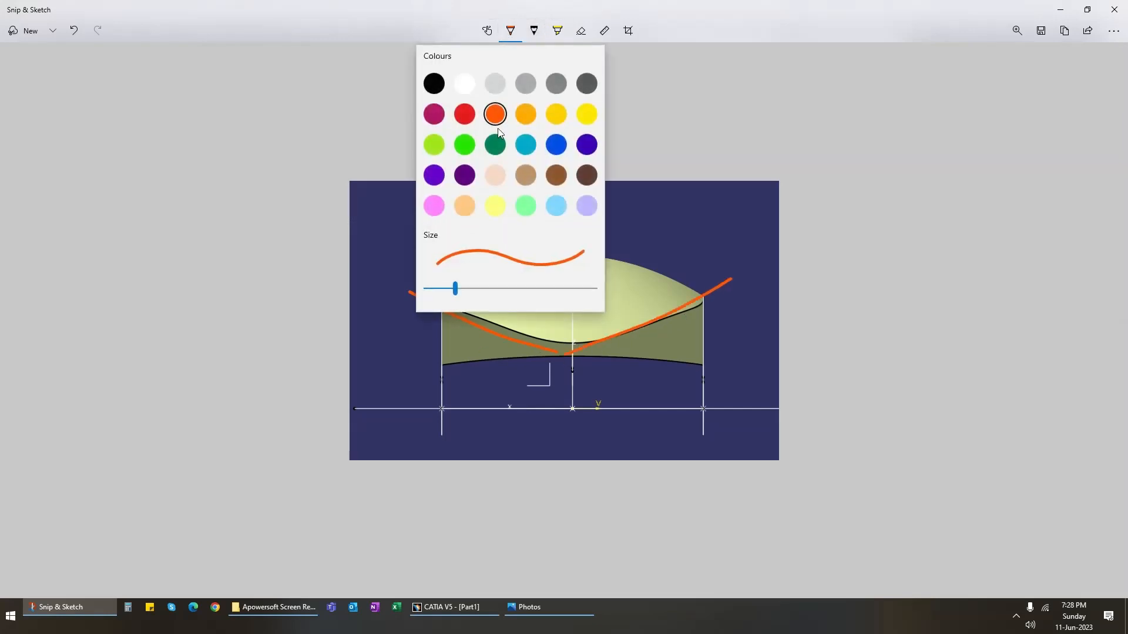
left_click(466, 146)
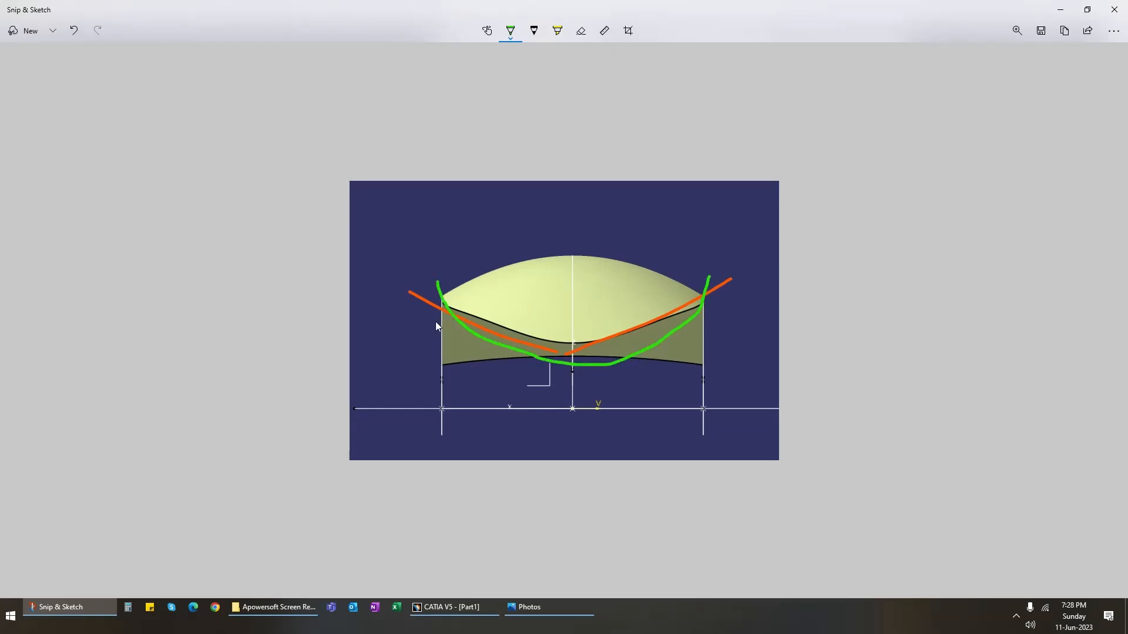
left_click(1114, 9)
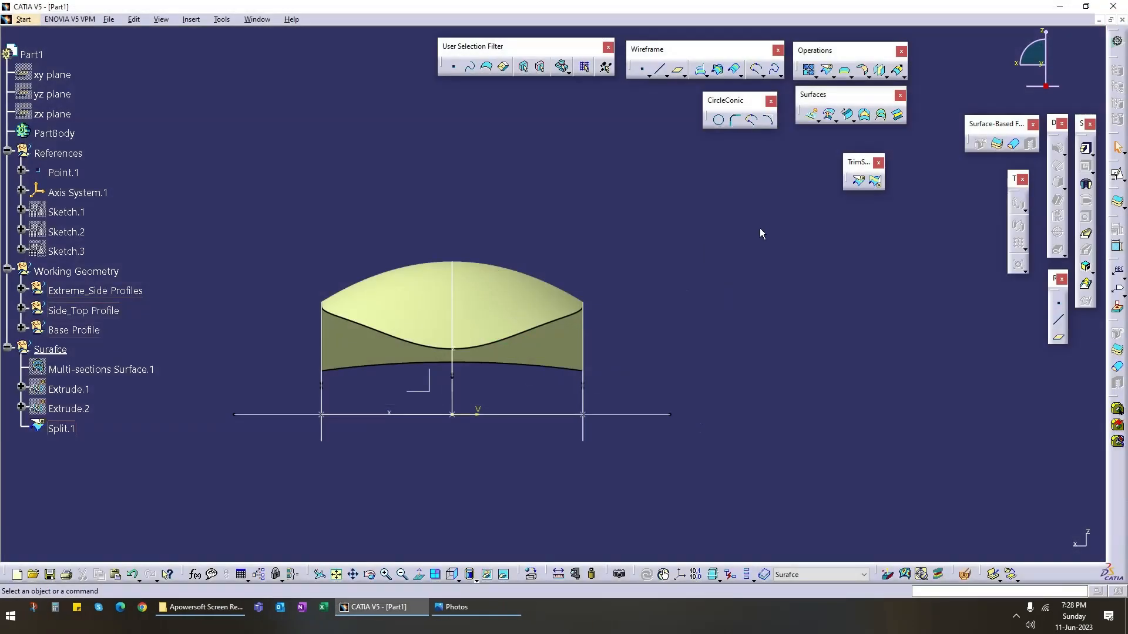
middle_click_drag(210, 304, 426, 374)
middle_click_drag(366, 346, 494, 371)
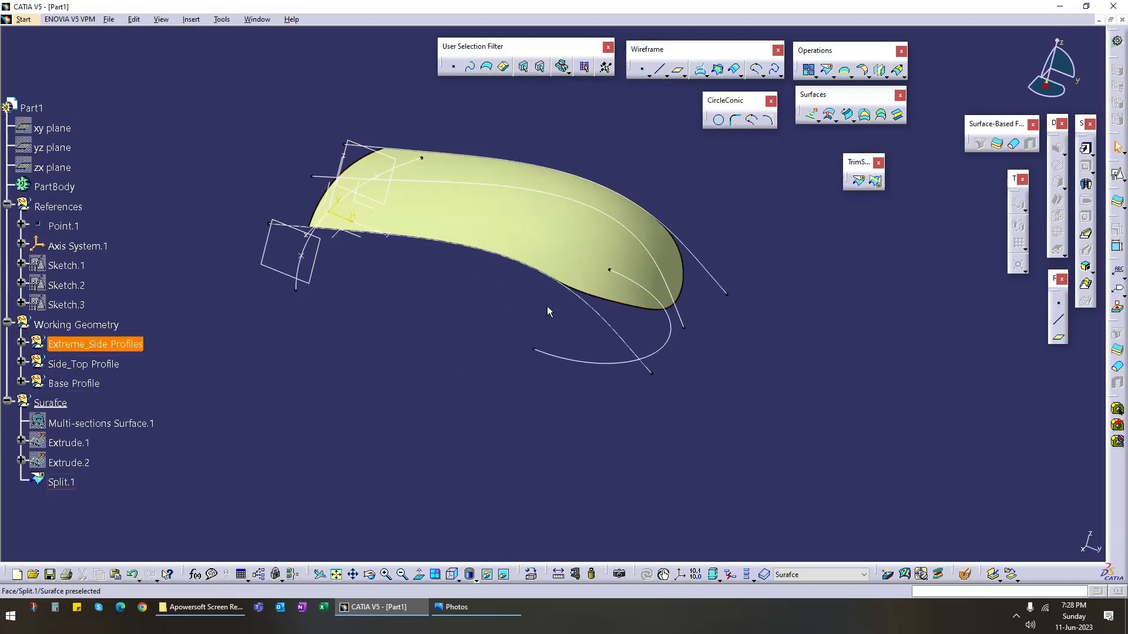
Step: Create a point-to-point line between the two endpoints of the base profile curve, extended 10 mm beyond both ends
middle_click_drag(569, 394, 536, 393)
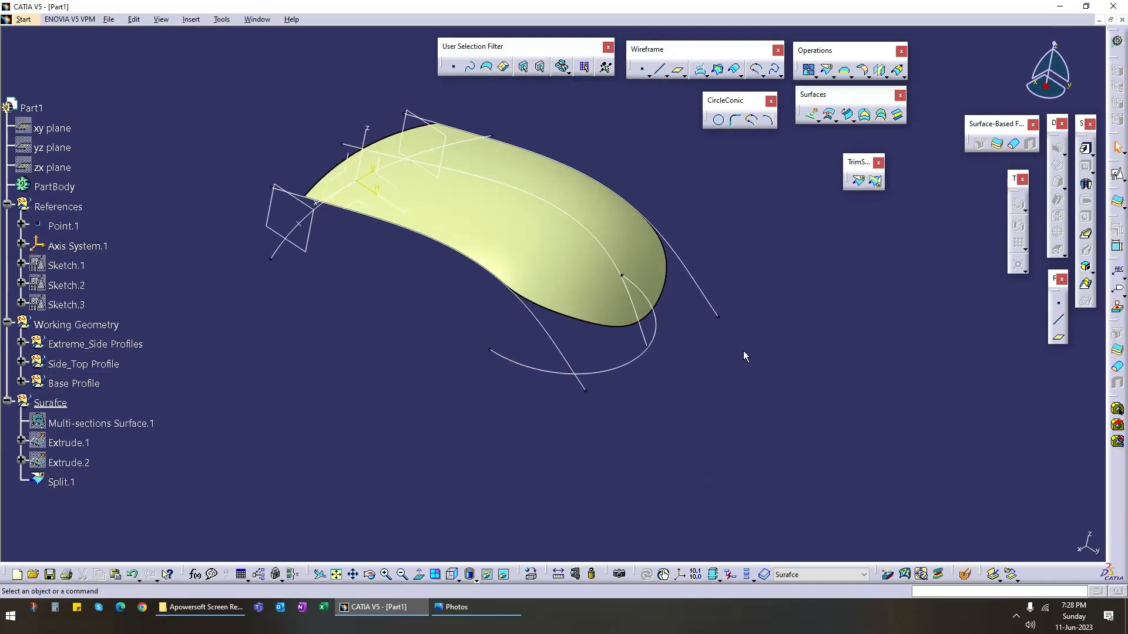
middle_click_drag(651, 399, 462, 385)
left_click(1058, 319)
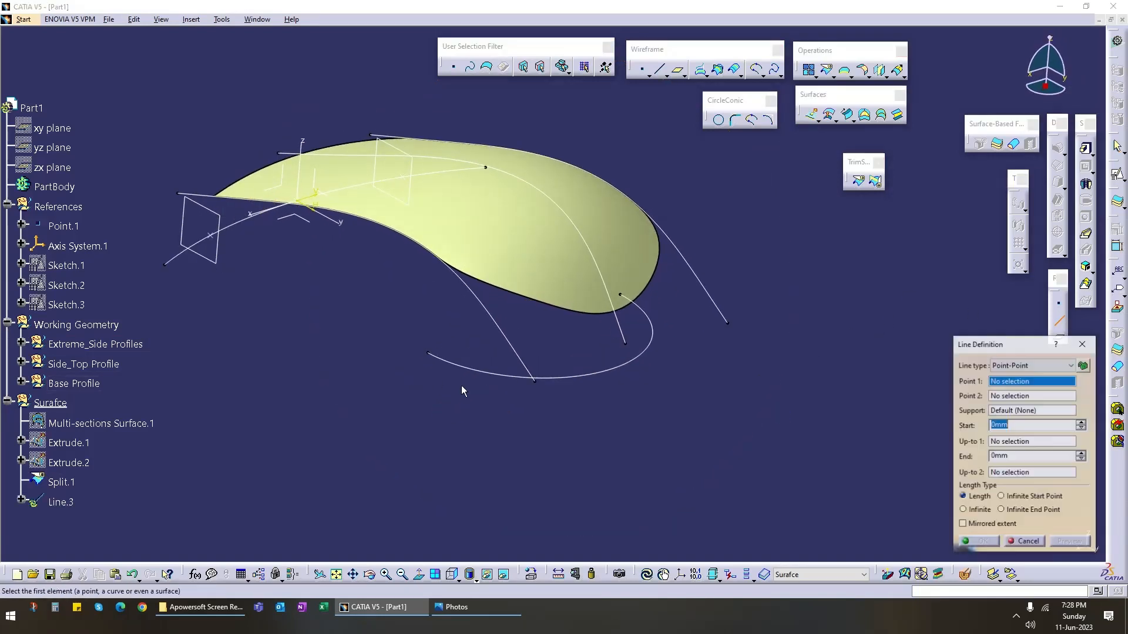
left_click(435, 360)
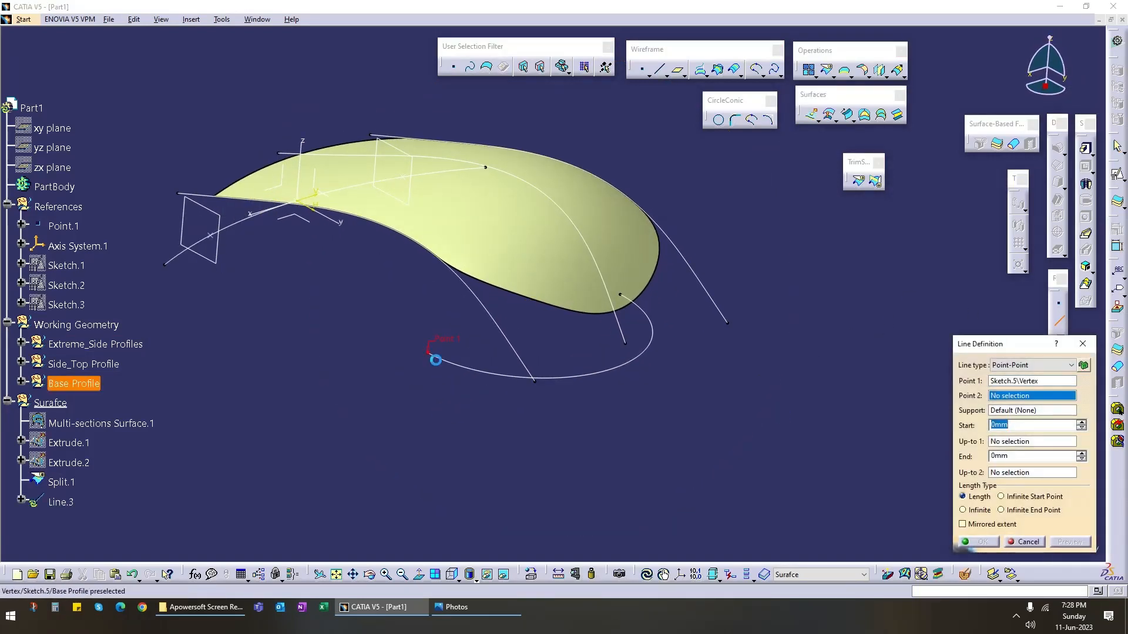
left_click(620, 294)
left_click_drag(428, 361, 388, 387)
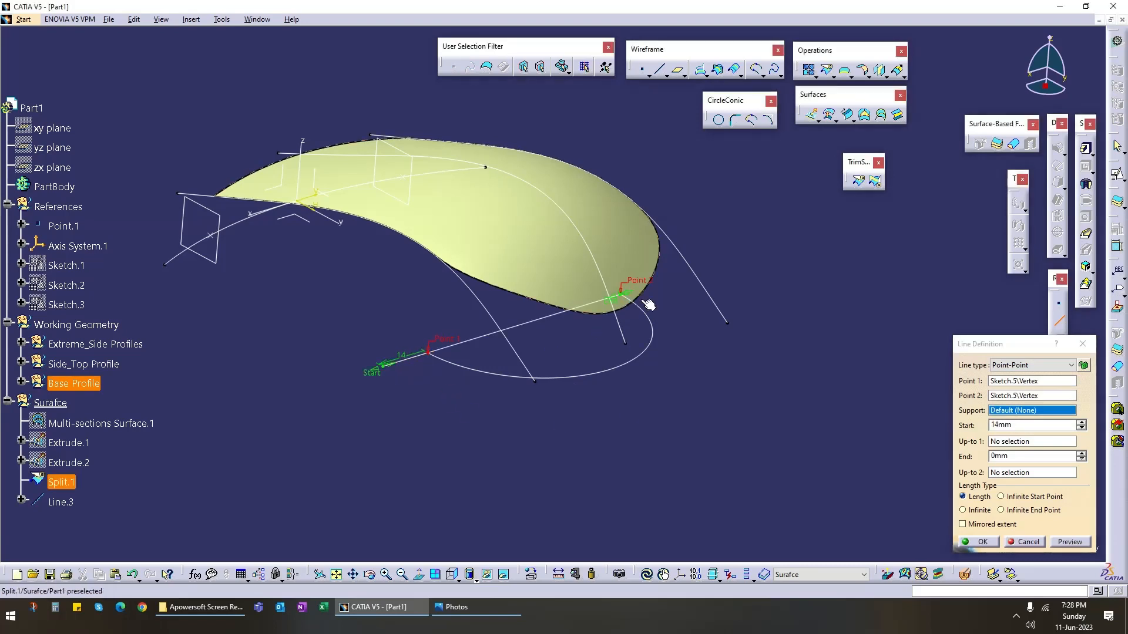
left_click_drag(631, 294, 708, 282)
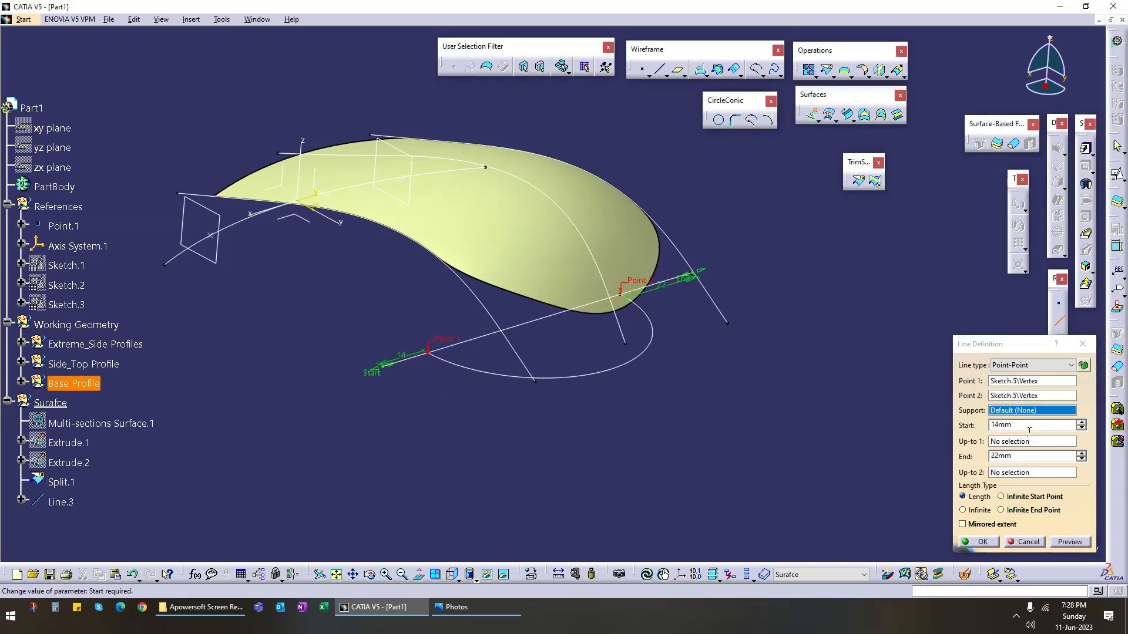
left_click_drag(1027, 425, 941, 428)
type("10")
key("Tab")
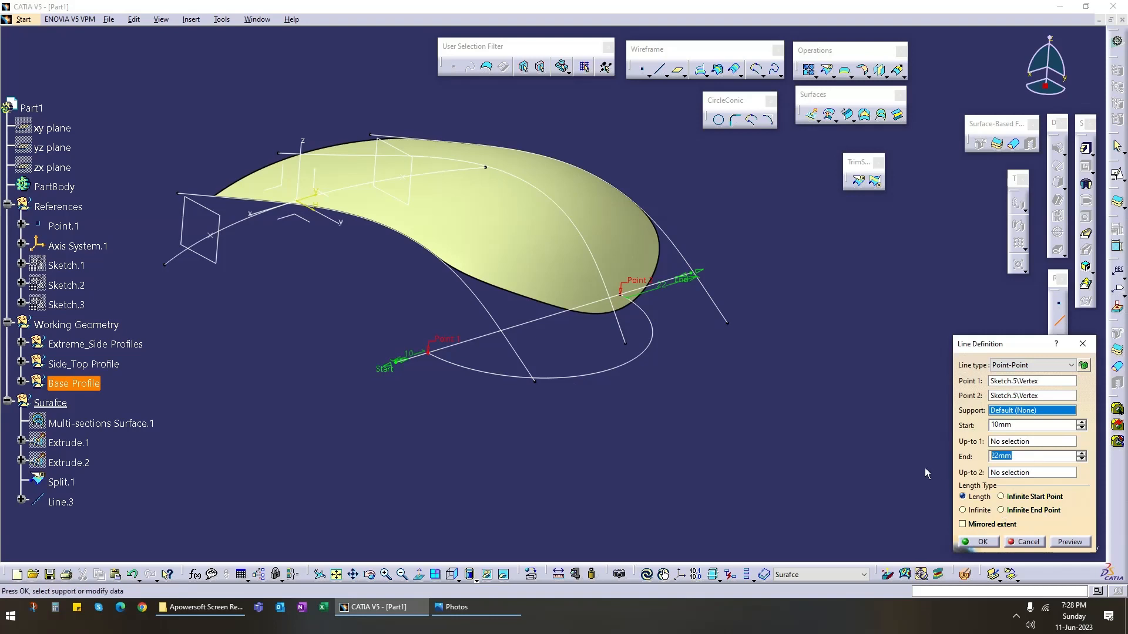
left_click(977, 541)
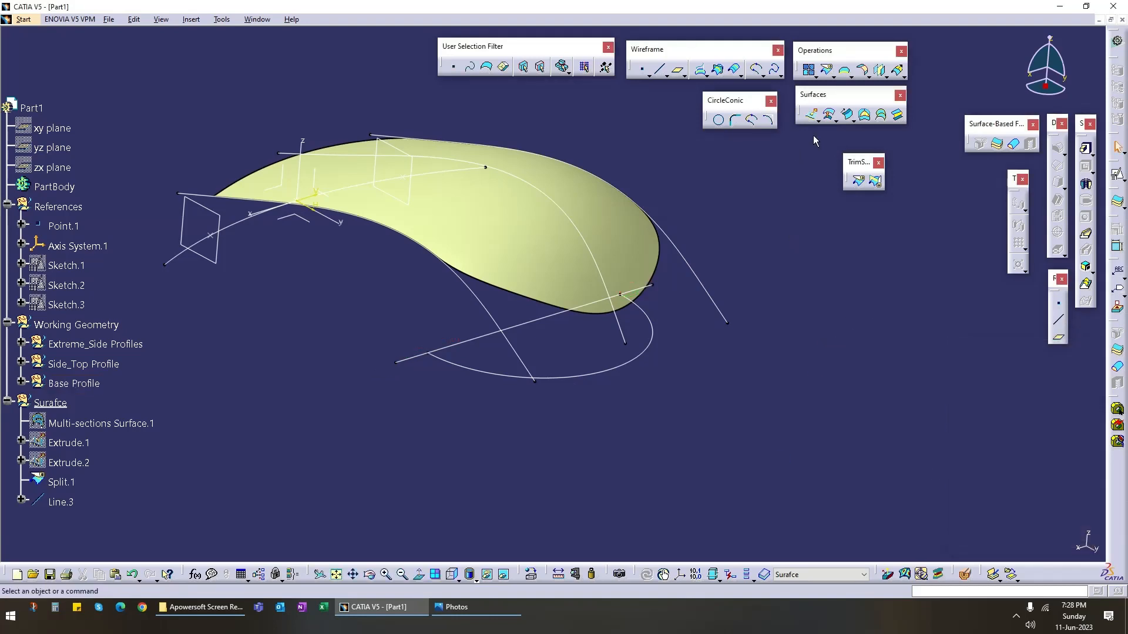
Step: Extrude the new line as a surface along the Z axis, with limits of 45 mm and 5 mm
left_click(813, 114)
left_click(418, 356)
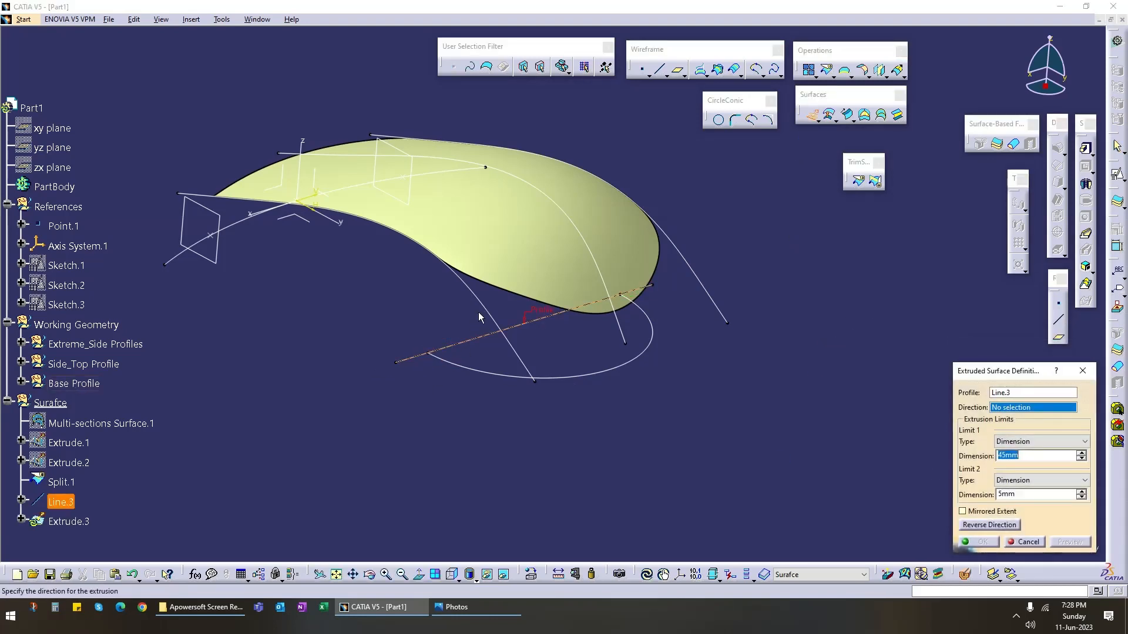
left_click(302, 144)
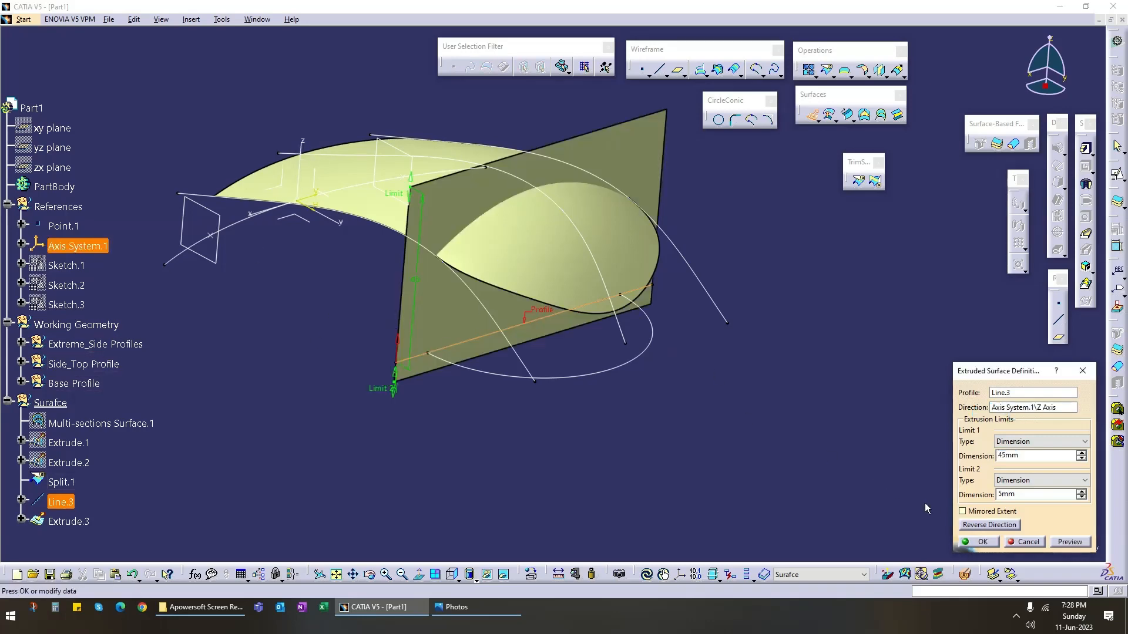
middle_click_drag(217, 341, 389, 332)
middle_click_drag(546, 360, 414, 468)
left_click(977, 541)
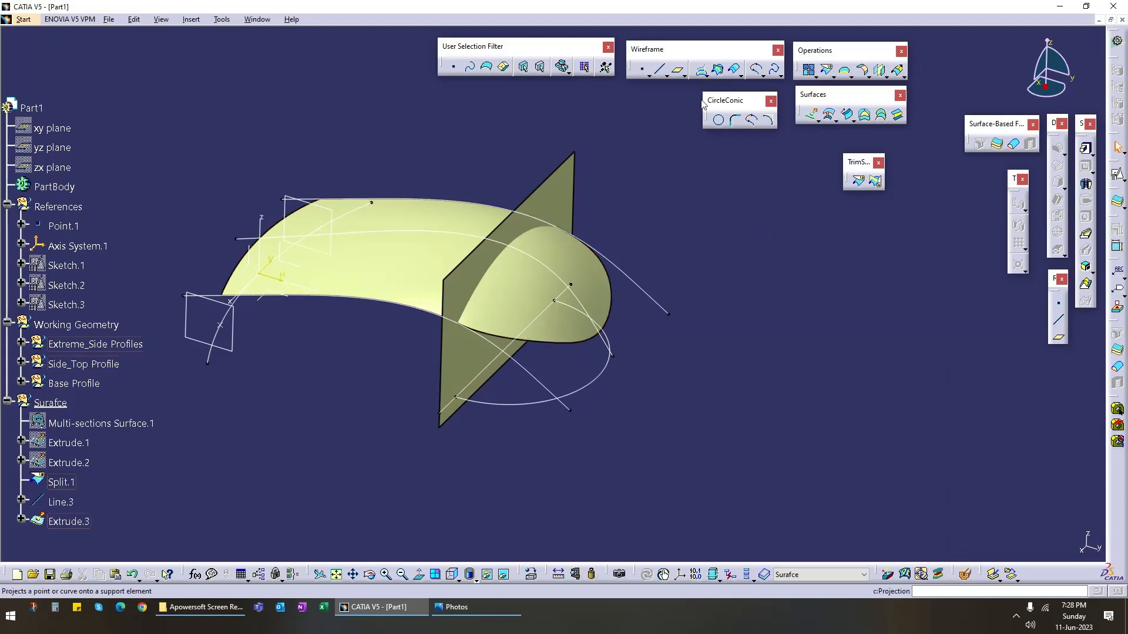
Step: Split Split.1 with Extrude.3, removing the rounded front end, and hide the cutting extrusion
left_click(827, 69)
left_click(391, 264)
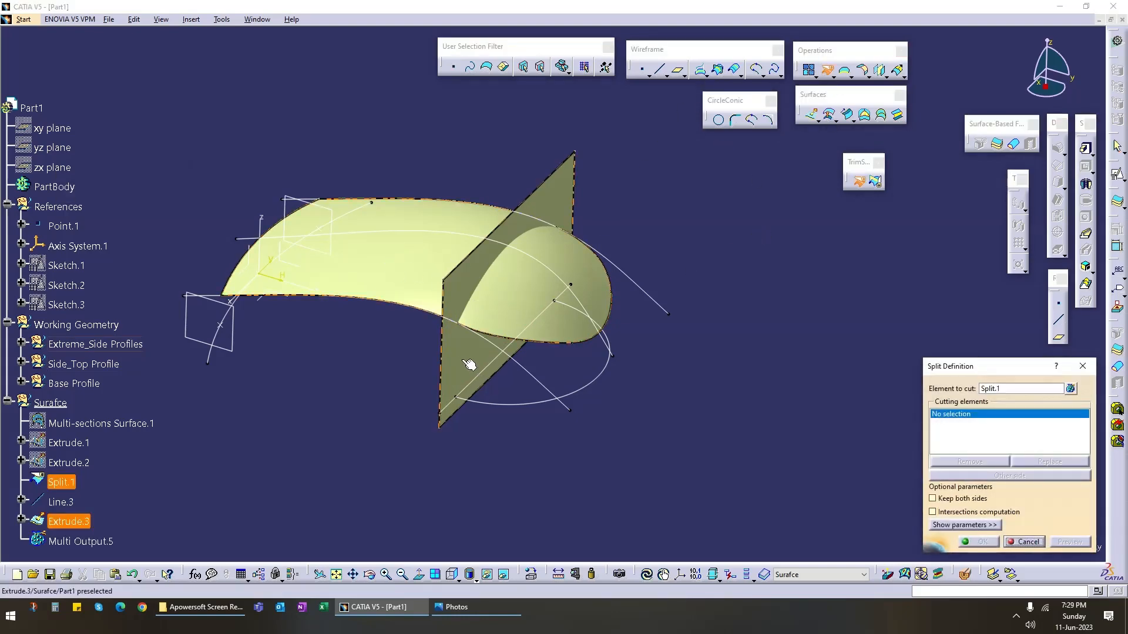
left_click(469, 360)
left_click(978, 541)
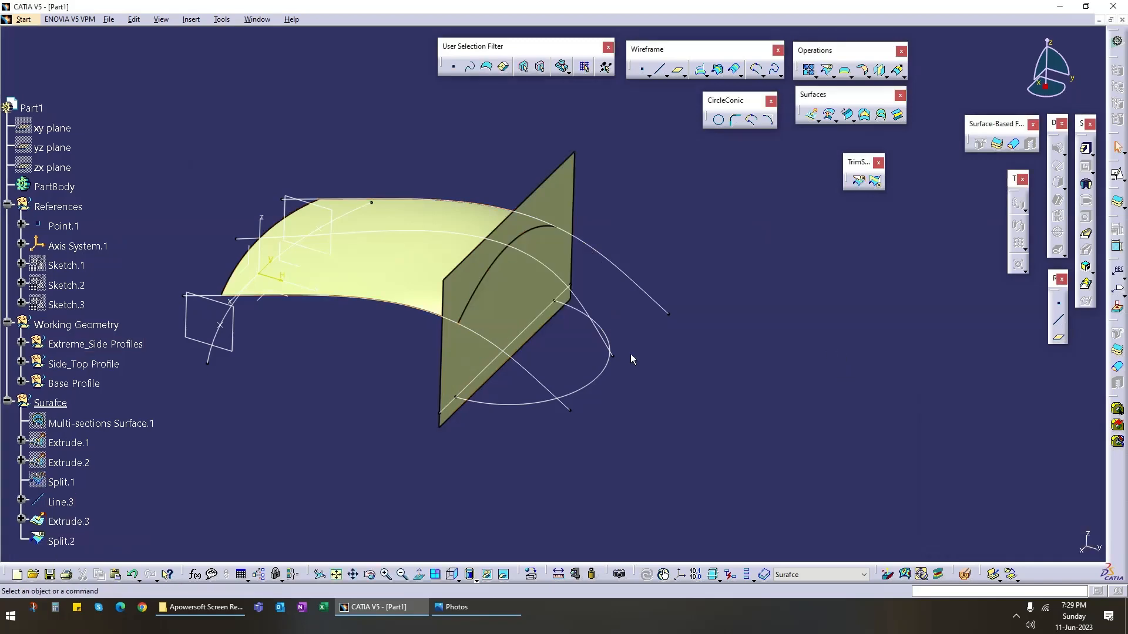
right_click(453, 354)
left_click(476, 400)
middle_click_drag(419, 386, 709, 319)
scroll(728, 343, "up", 1)
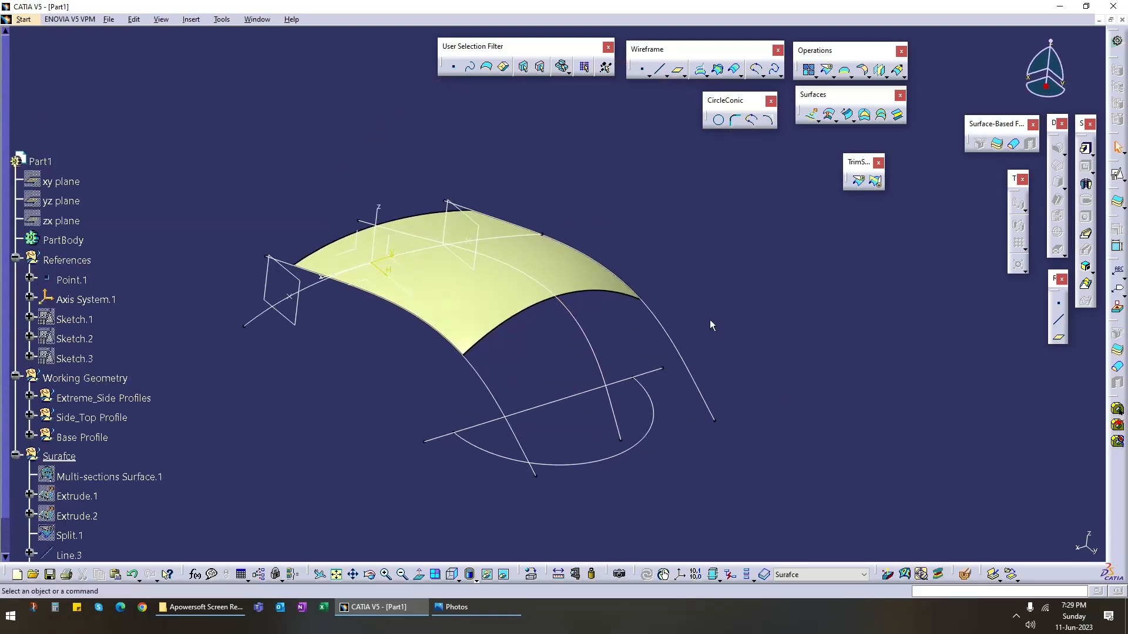
left_click(753, 121)
mouse_move(697, 370)
middle_mouse_down()
mouse_move(582, 391)
mouse_move(680, 386)
mouse_move(679, 364)
middle_mouse_up()
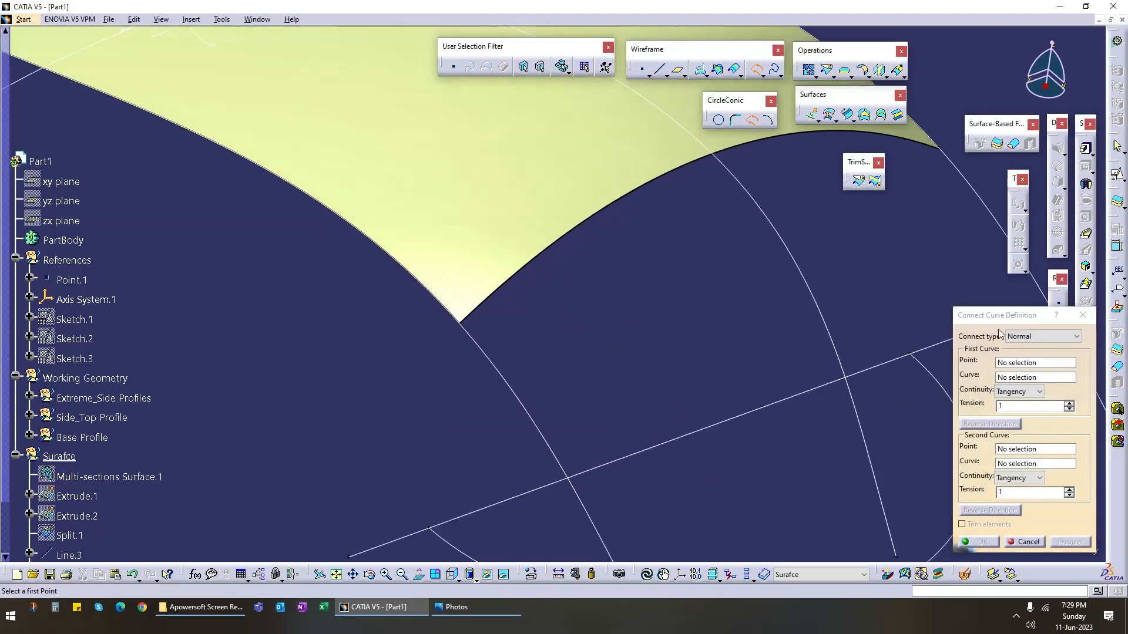
left_click(1035, 364)
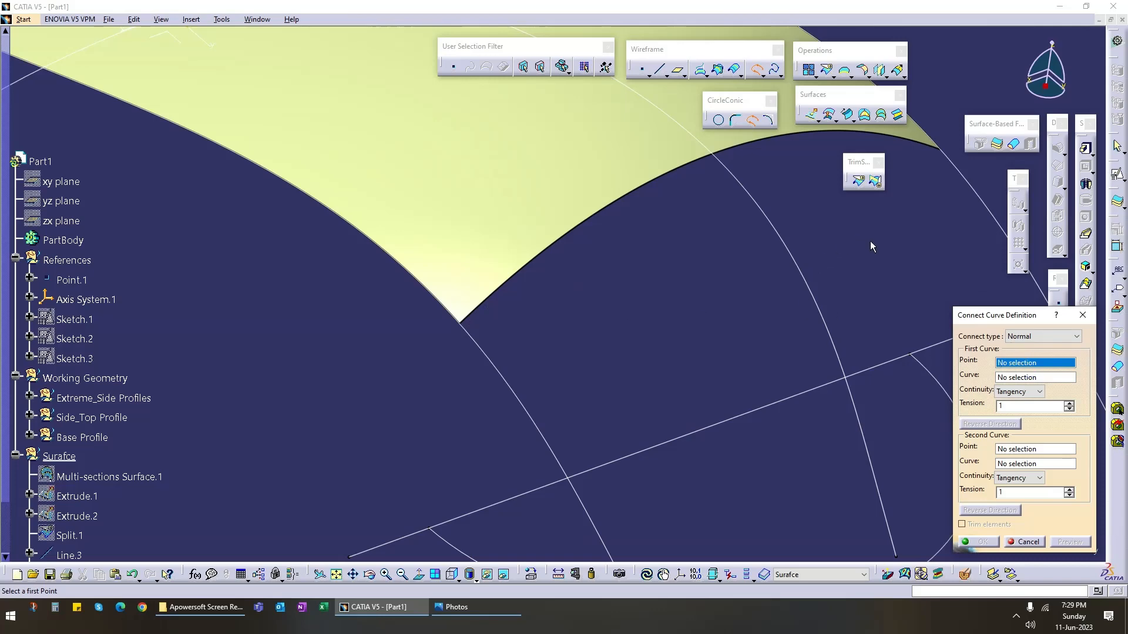
middle_click_drag(872, 246, 650, 320)
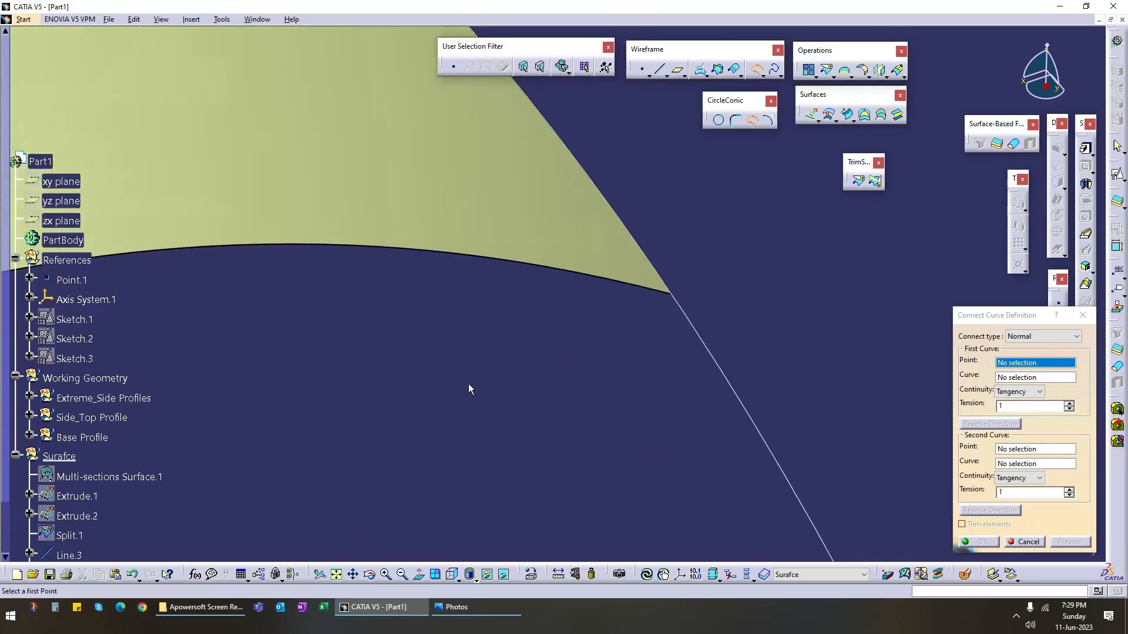
middle_click_drag(468, 389, 521, 292)
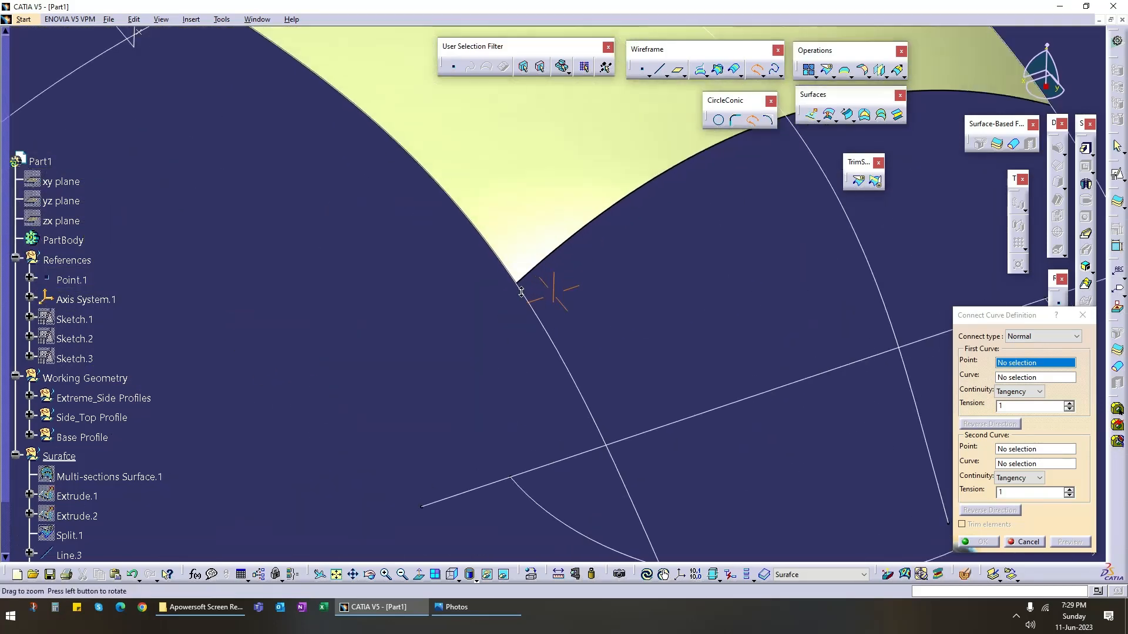
right_click(539, 315)
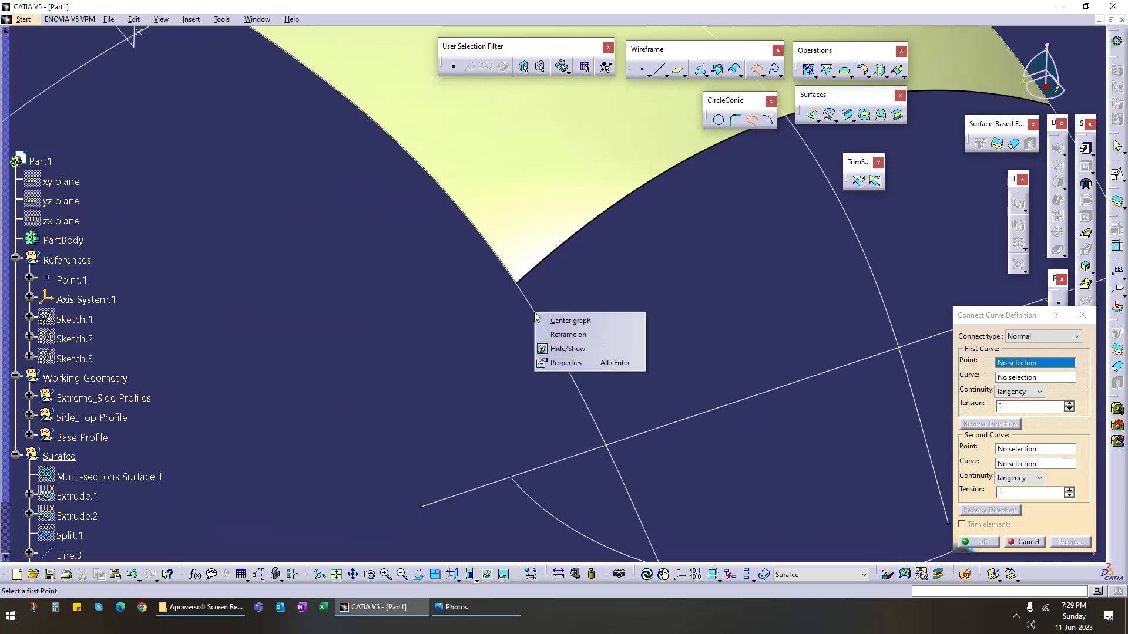
left_click(569, 320)
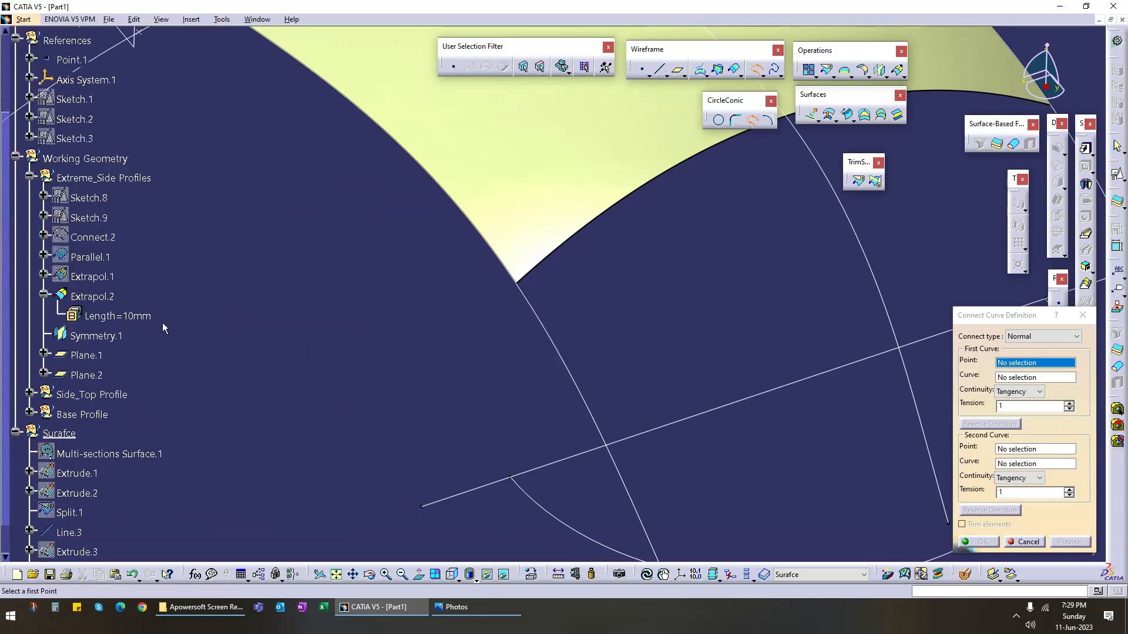
right_click(547, 334)
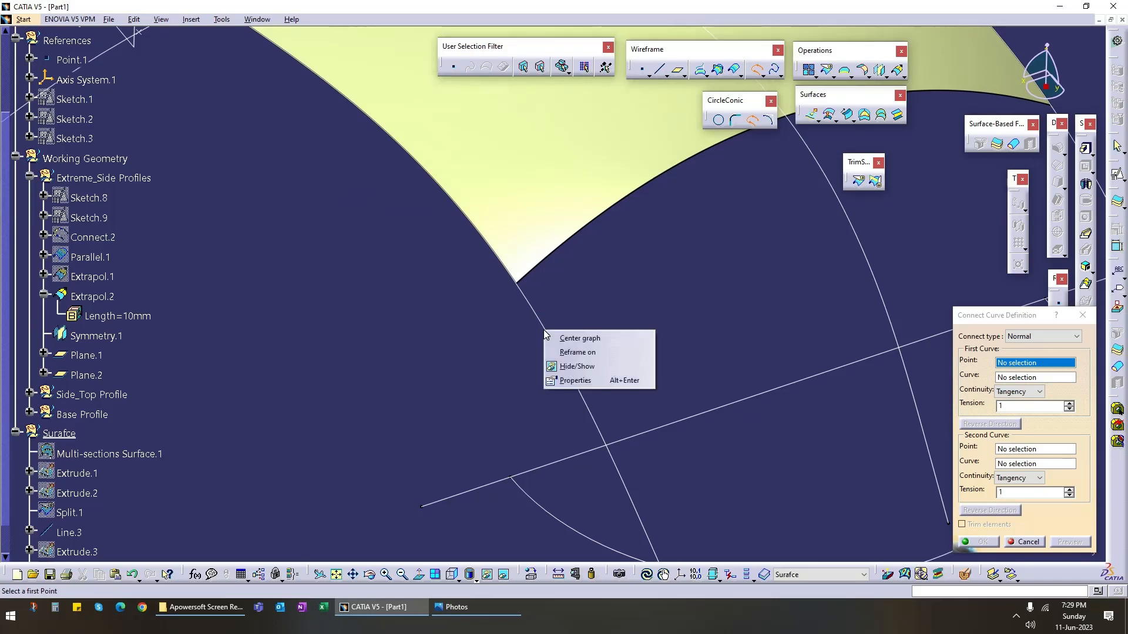
left_click(572, 339)
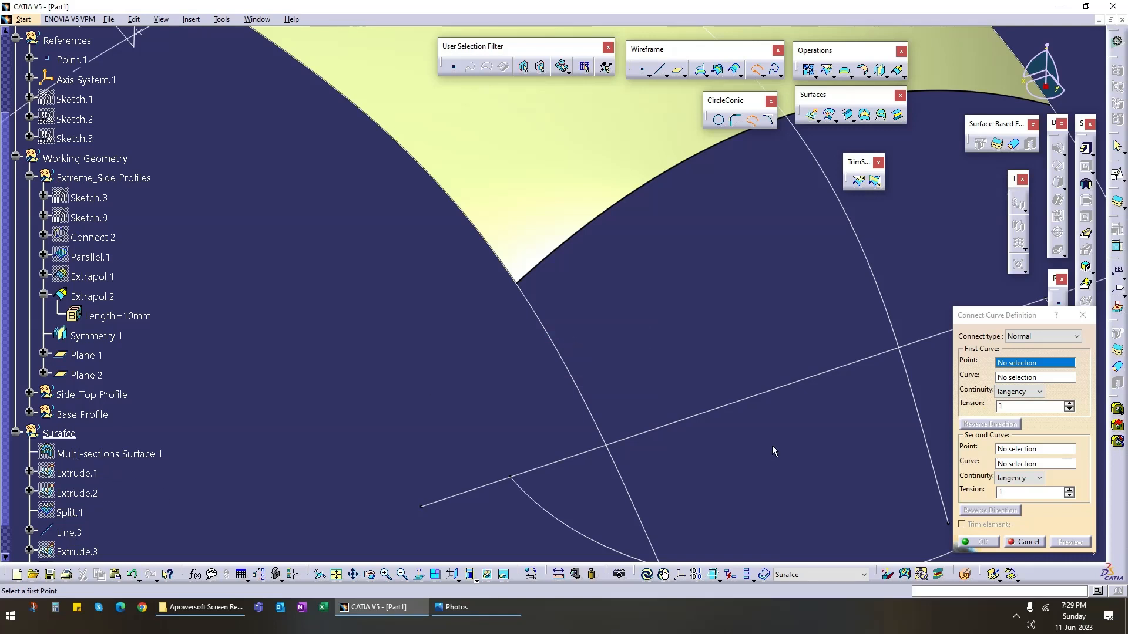
left_click(1027, 542)
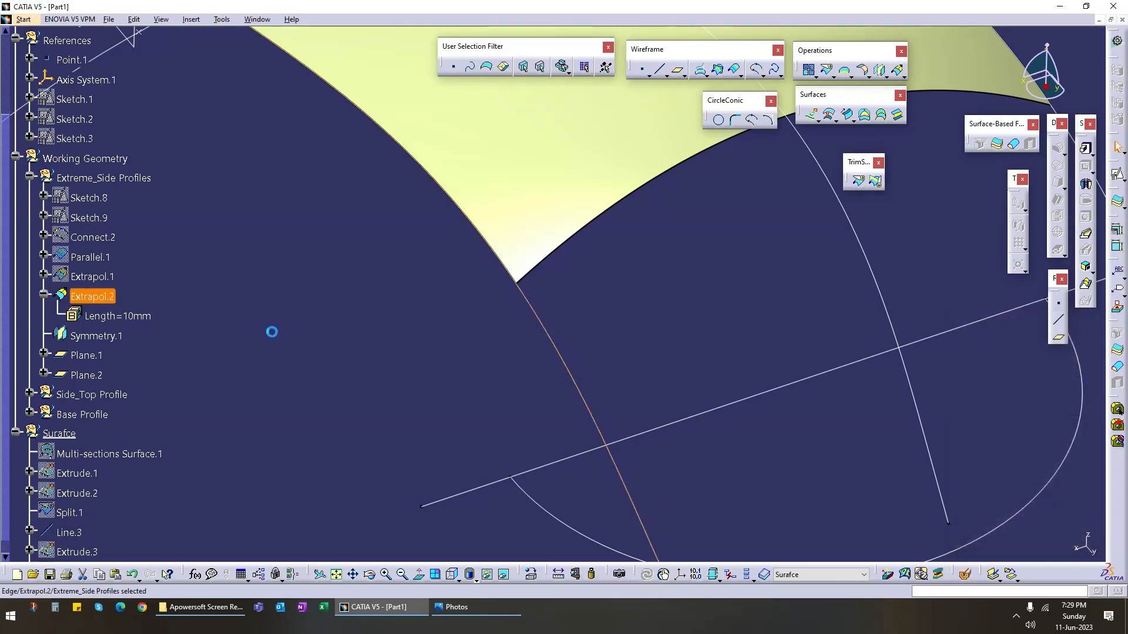
Step: Hide the side profile curves Extrapol.2 and Symmetry.1 so that only the split surface's own side edges remain
left_click(43, 295)
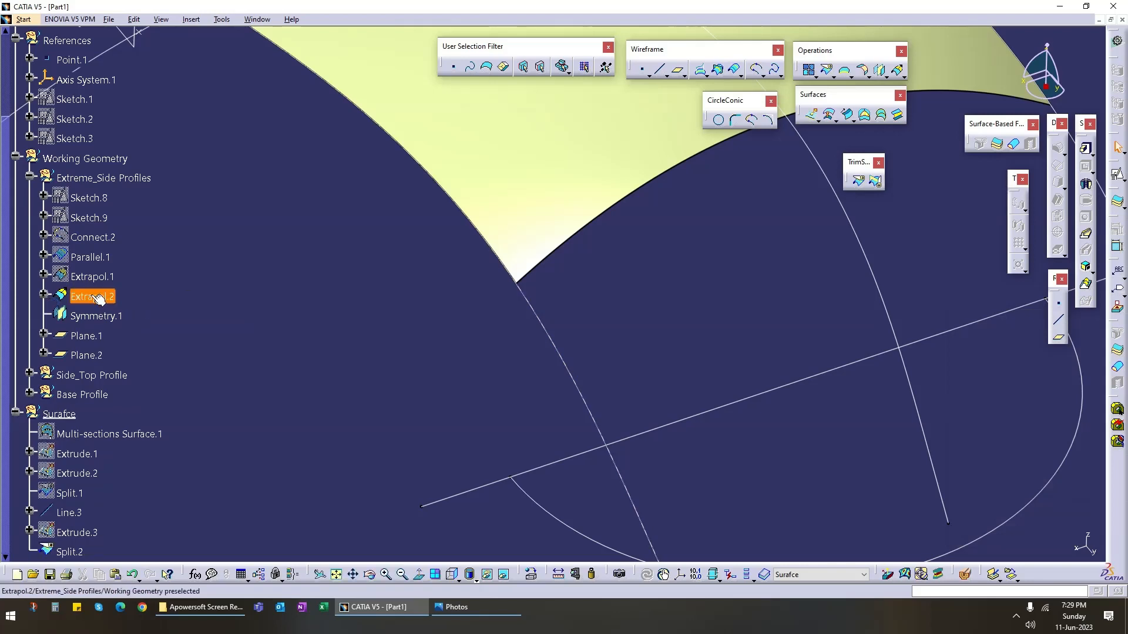
middle_click_drag(353, 305, 450, 330)
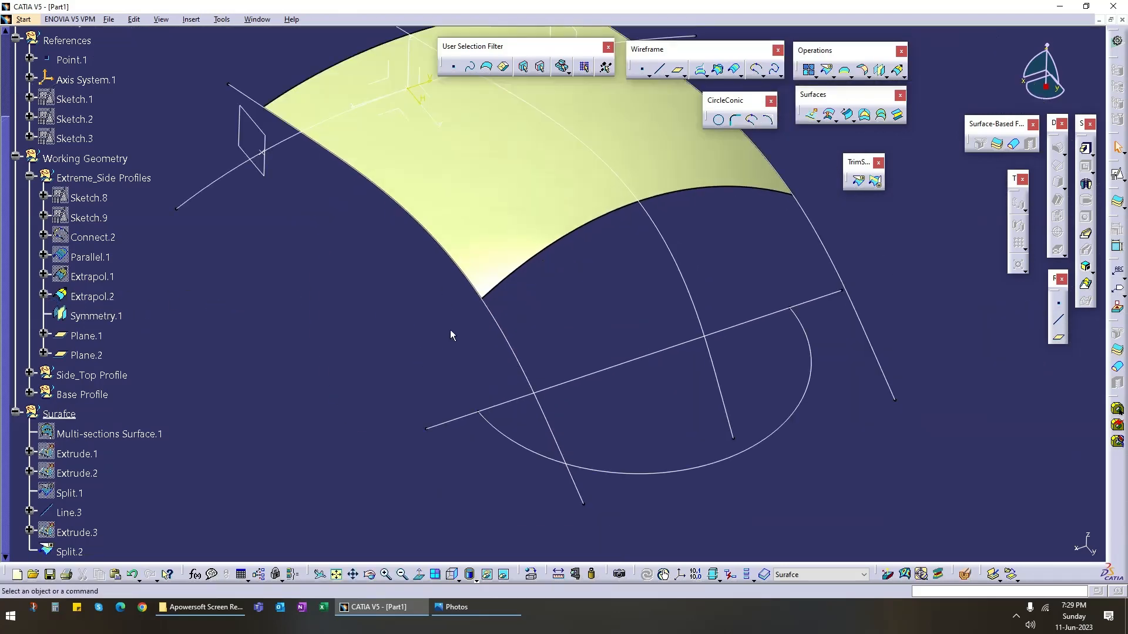
right_click(98, 318)
left_click(109, 329)
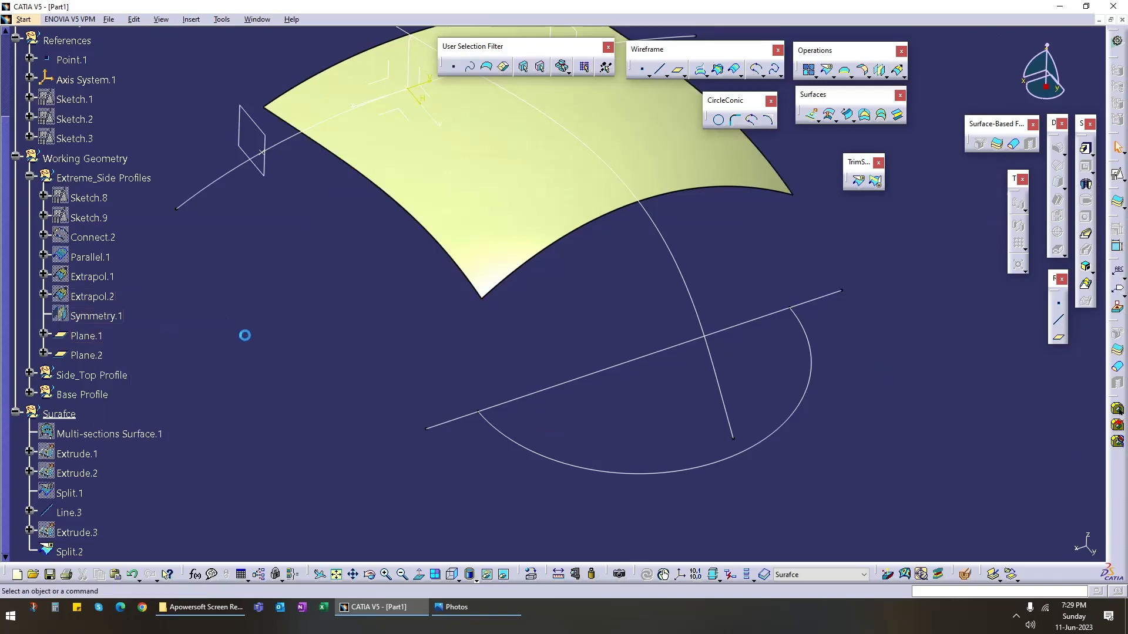
Step: Define a connect curve between the split surface's two front corner vertices, using its two side edges as the first and second curves
left_click(752, 120)
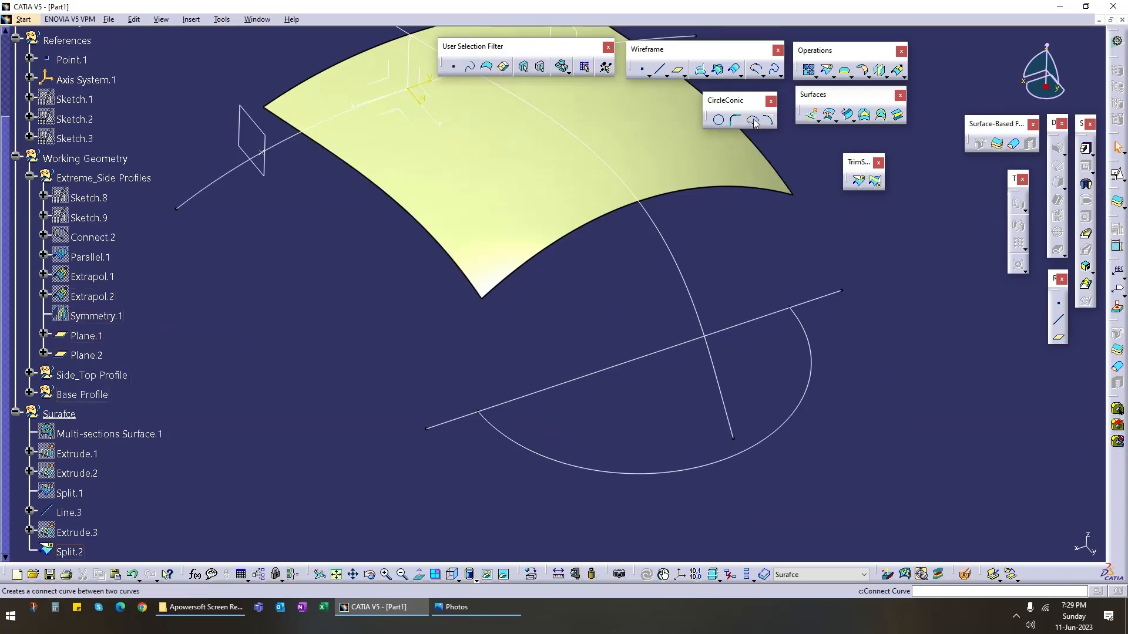
left_click(482, 298)
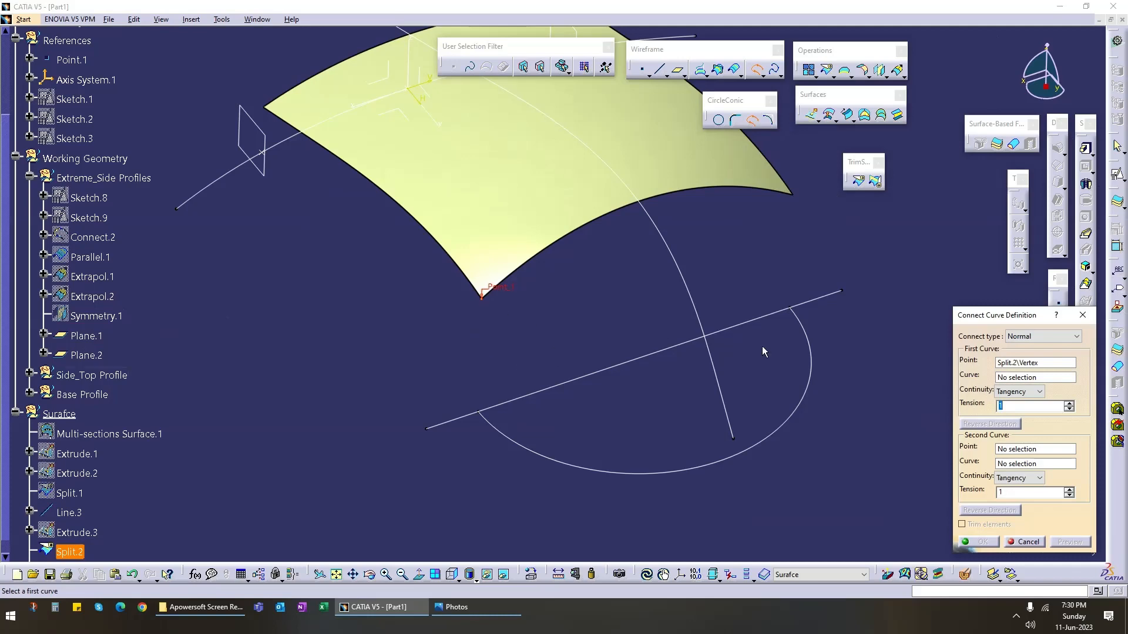
left_click(1027, 381)
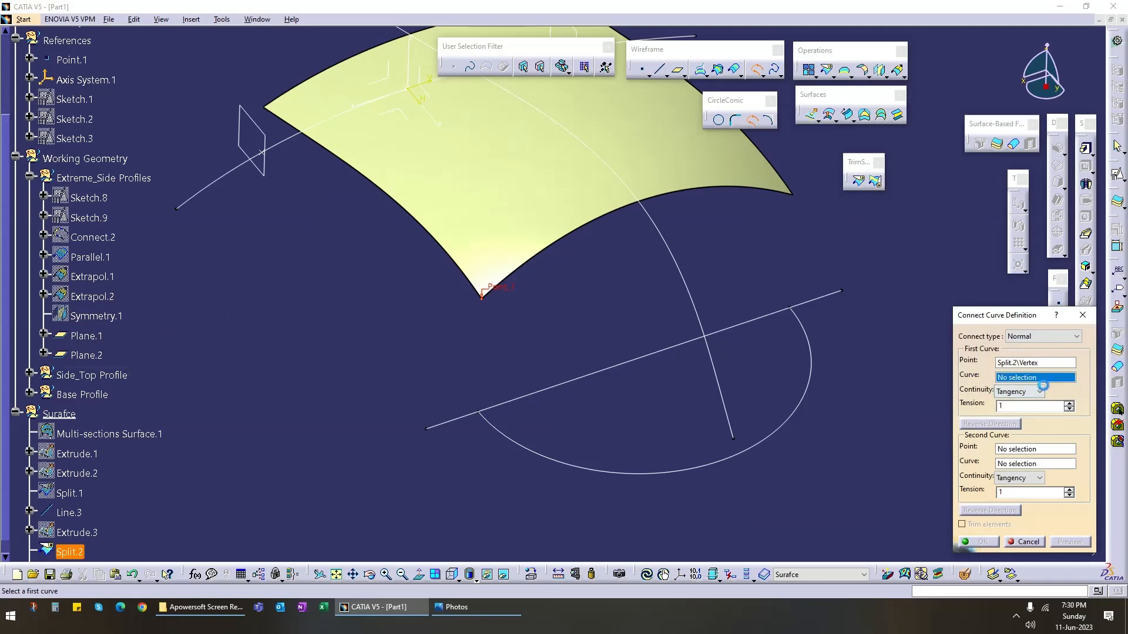
left_click(469, 286)
middle_click_drag(657, 303, 546, 361)
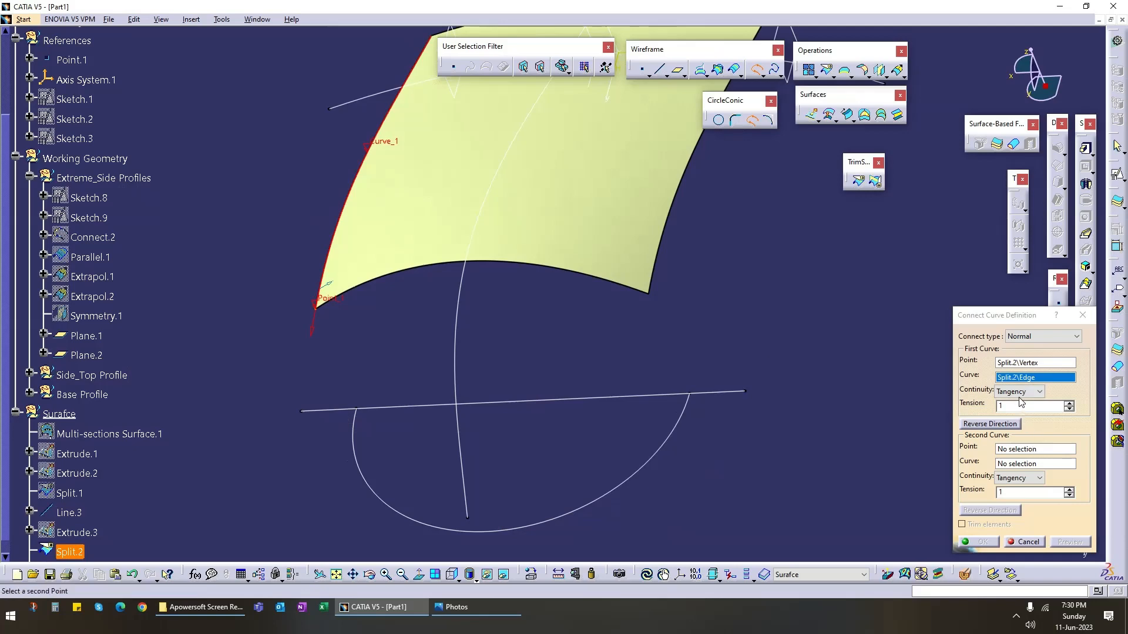
left_click(1026, 449)
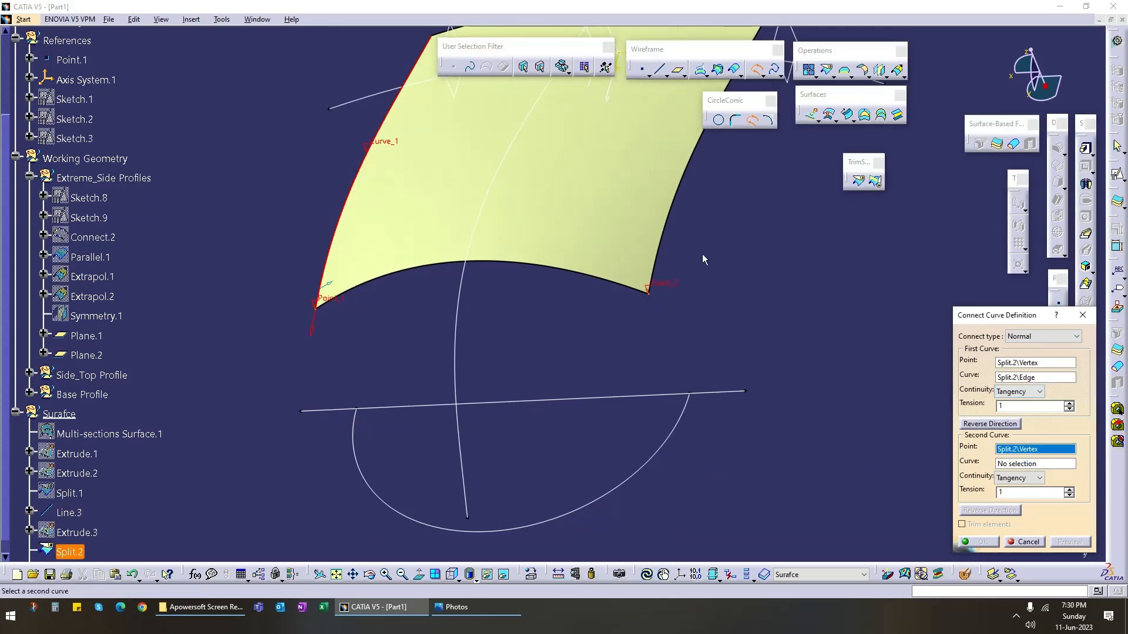
left_click(661, 262)
middle_click_drag(403, 332, 577, 372)
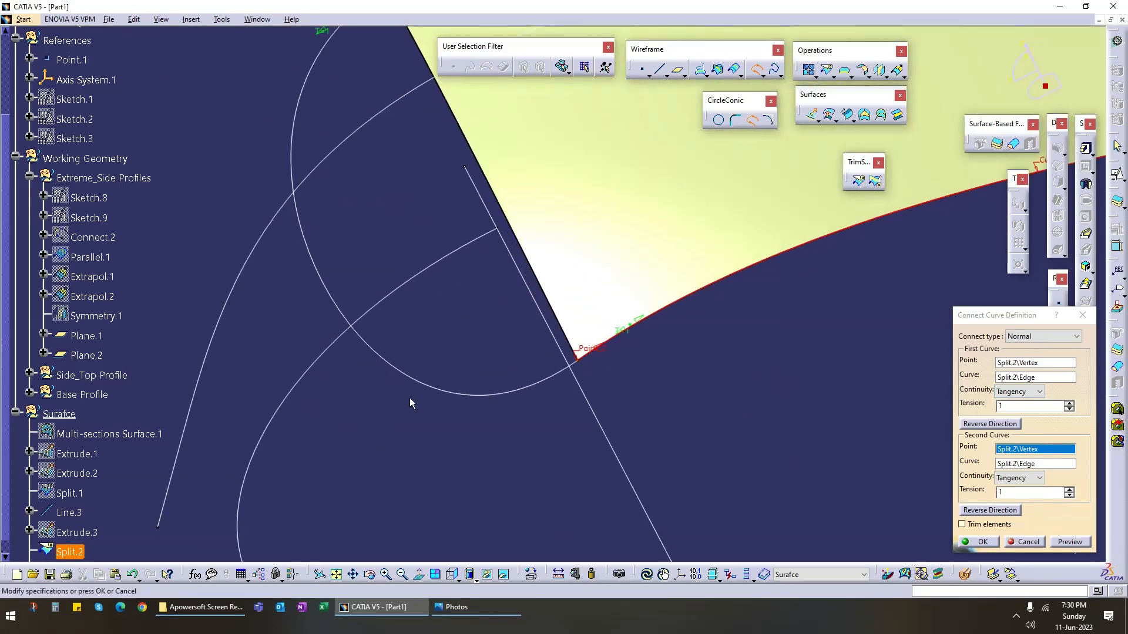
middle_click_drag(410, 403, 769, 372)
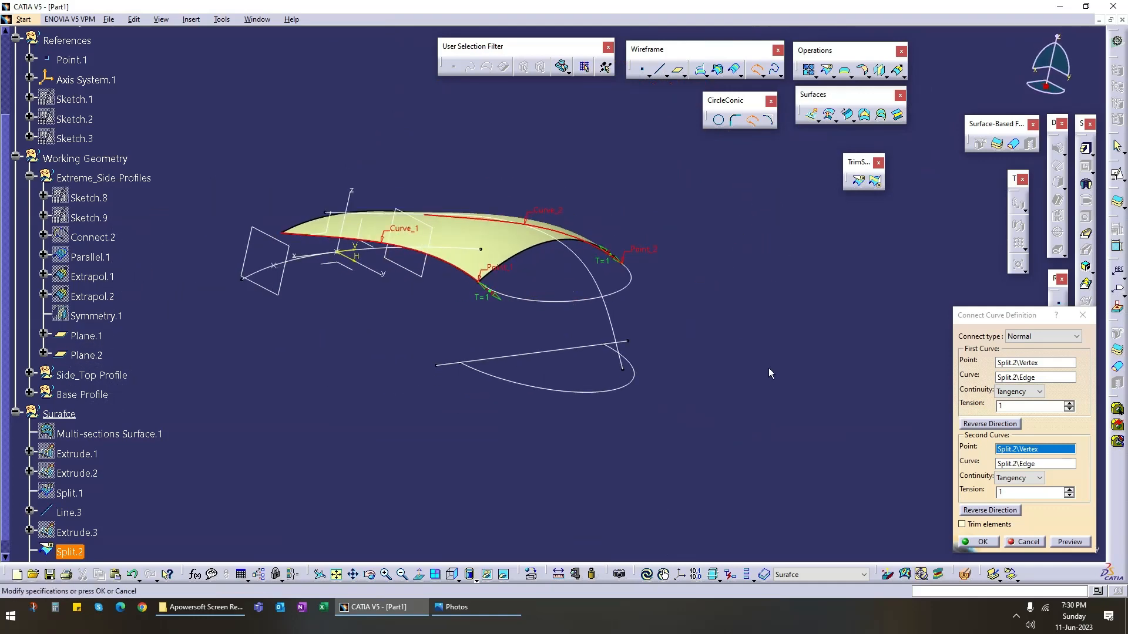
Step: Set the connect curve's continuity to Curvature at both ends and check its shape
left_click(1025, 392)
left_click(1023, 422)
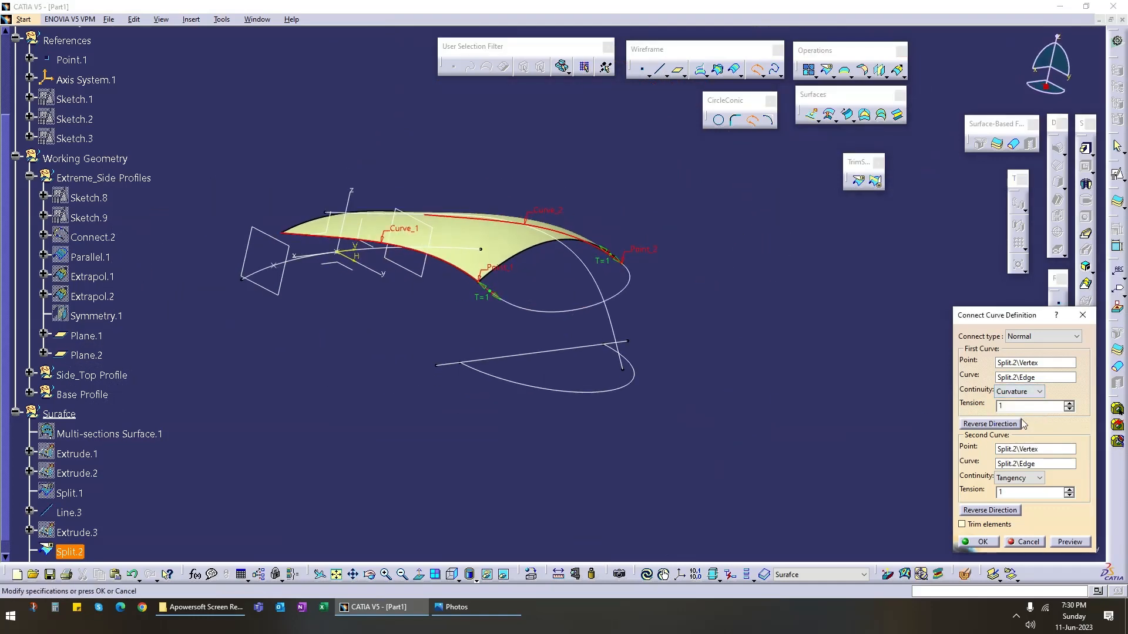
left_click(1035, 480)
left_click(1023, 509)
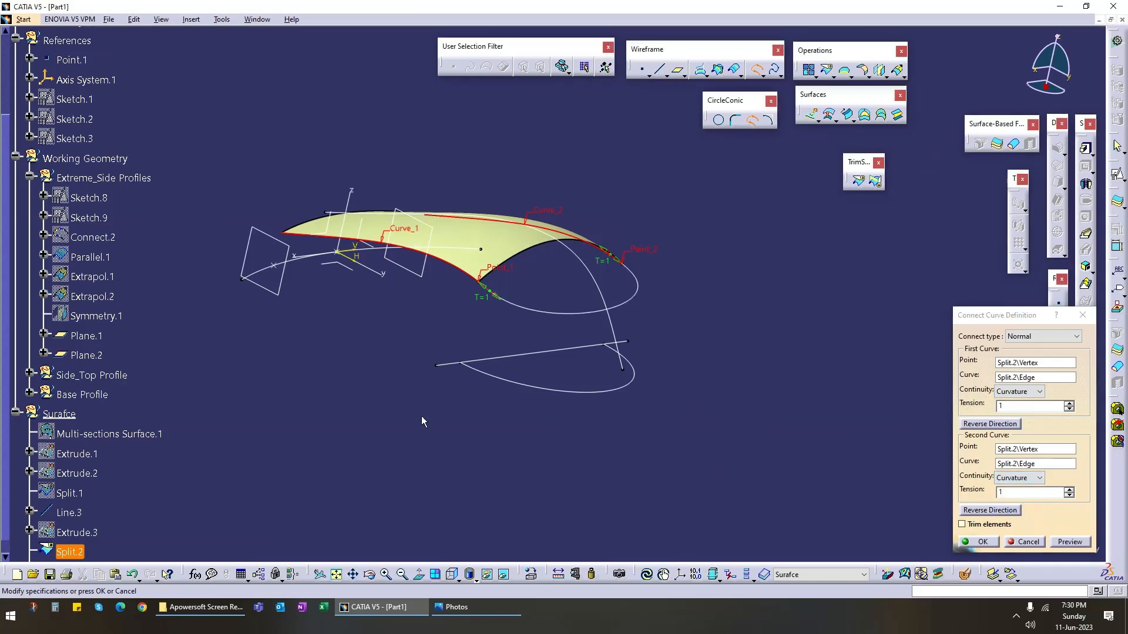
middle_click_drag(421, 416, 446, 406)
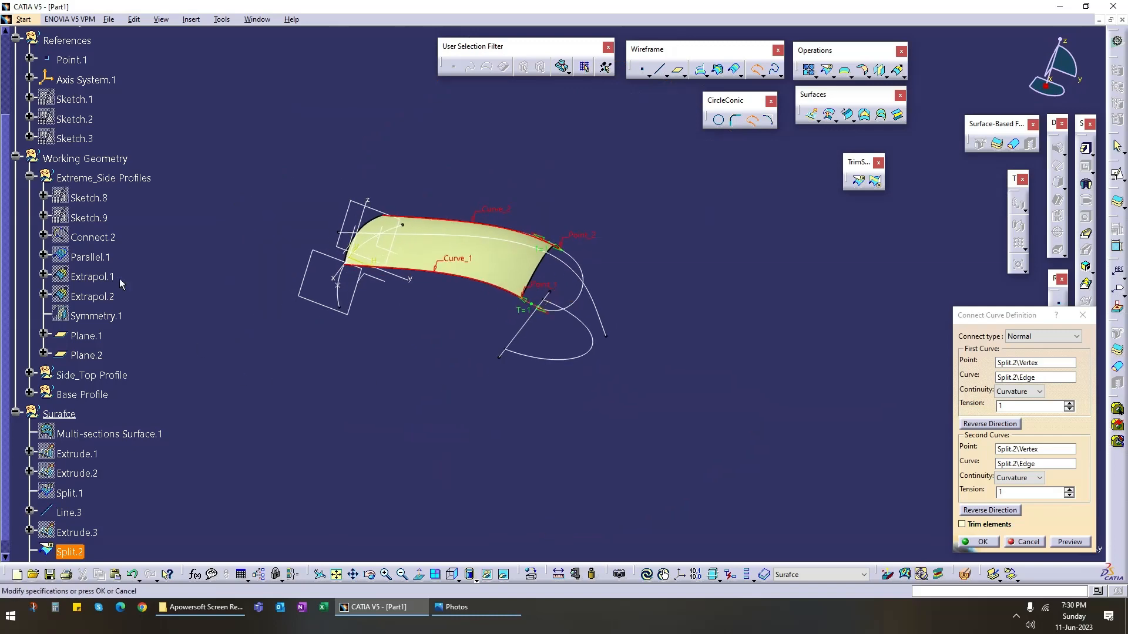
Step: Show the reference Sketch.1 and switch to the top view to compare the connect curve with the outline
scroll(129, 267, "up", 3)
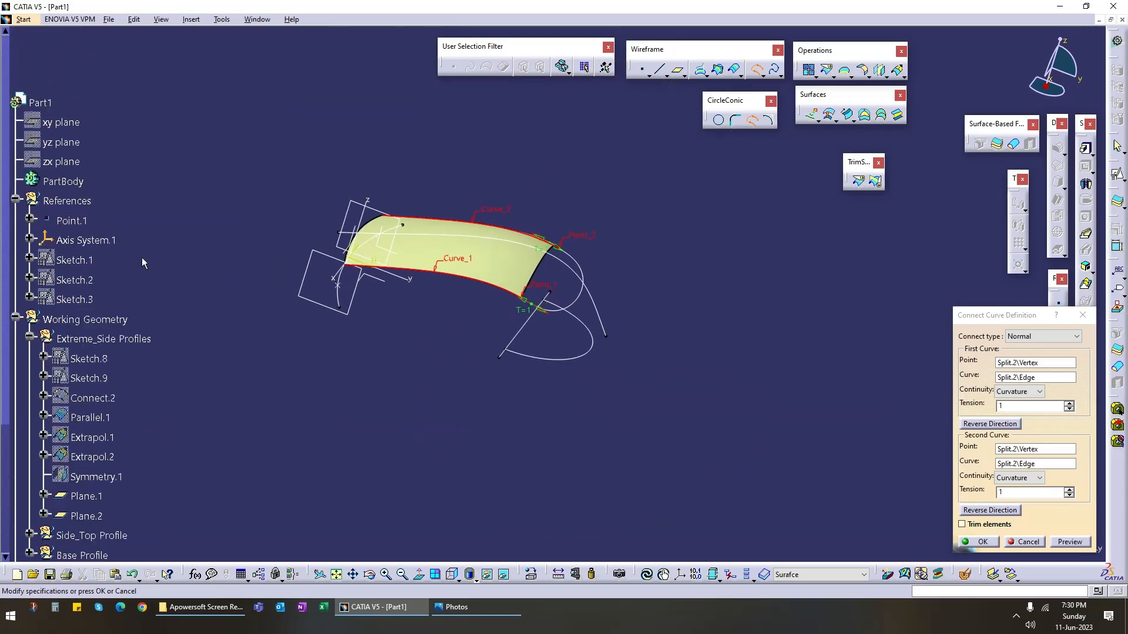
left_click(87, 265)
middle_click_drag(524, 389, 578, 319)
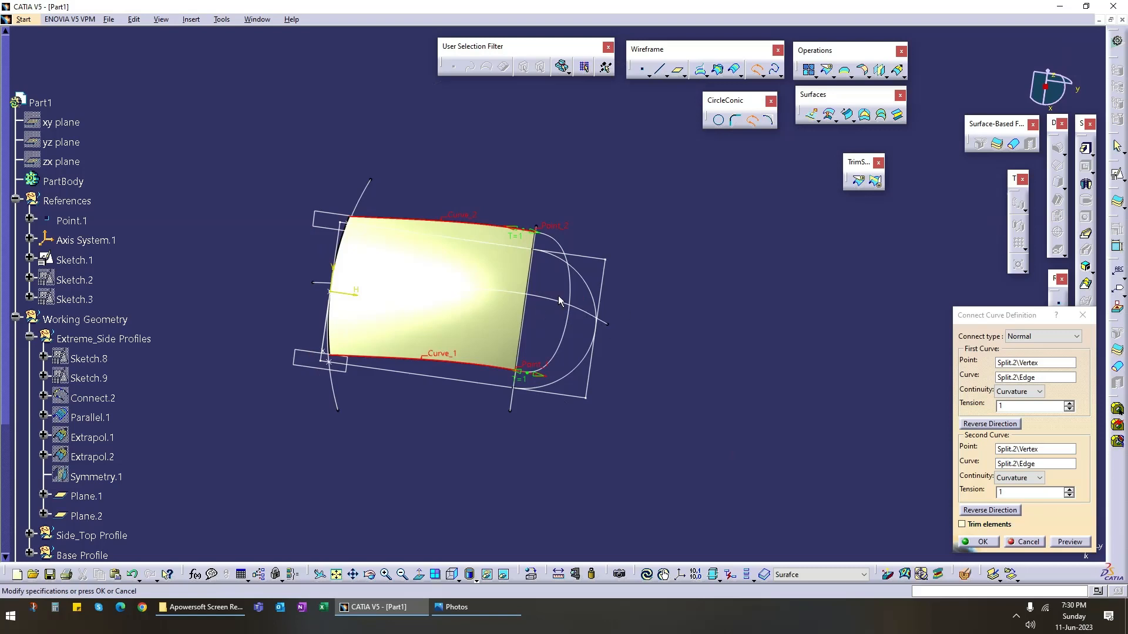
left_click(458, 582)
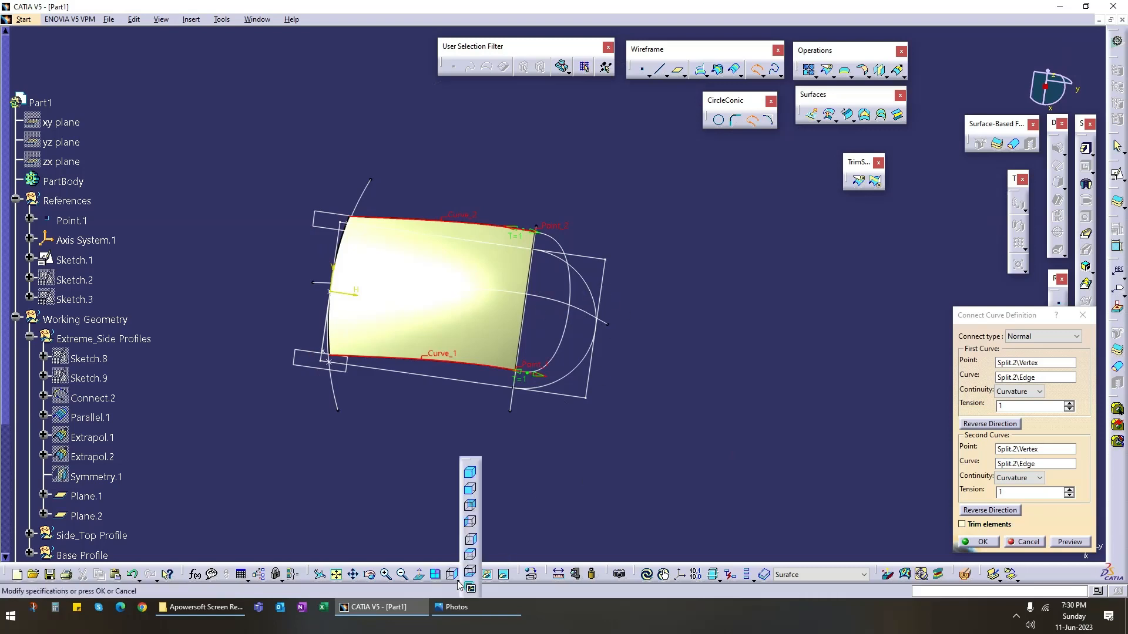
left_click(472, 554)
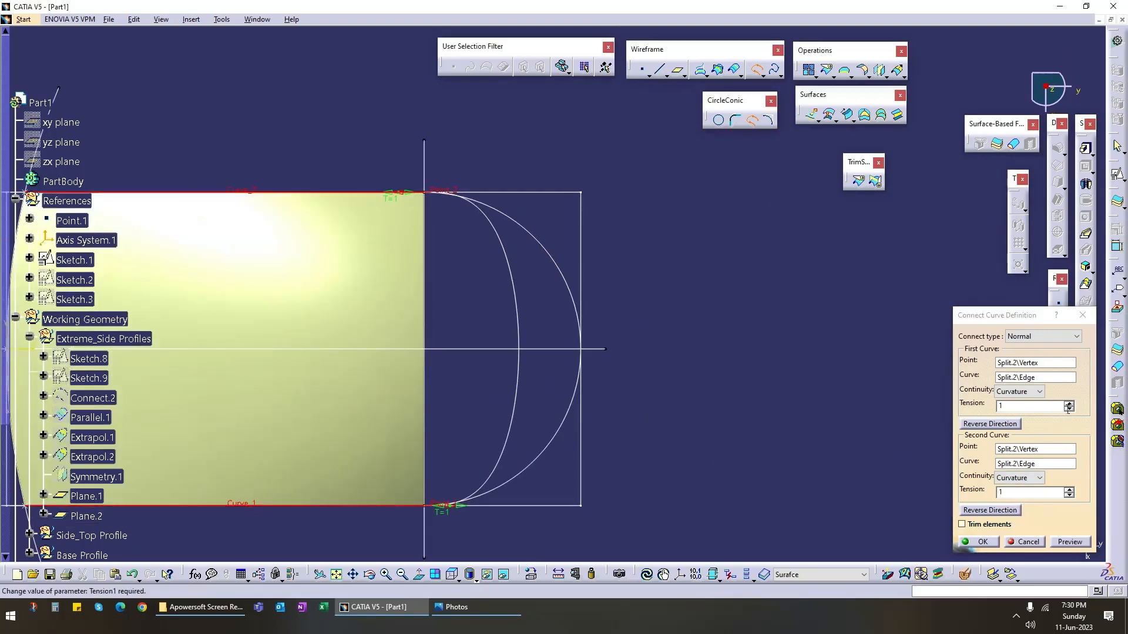
Step: Set the connect curve's tension to 1.5 at both ends and create the curve
left_click_drag(1034, 407, 928, 403)
type("1.5")
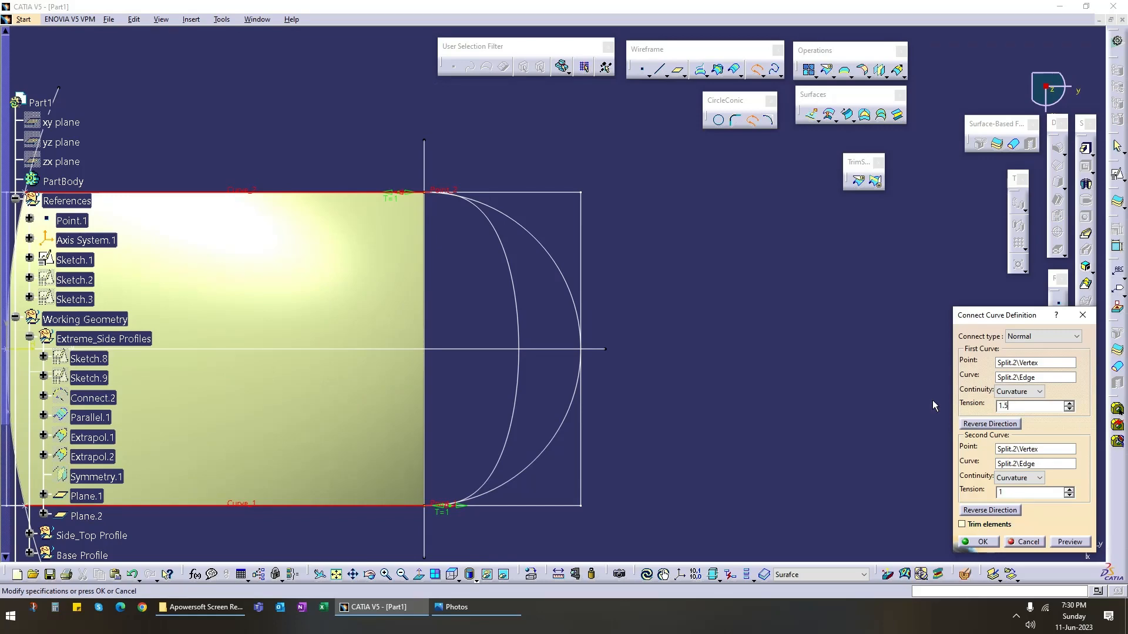
key("Return")
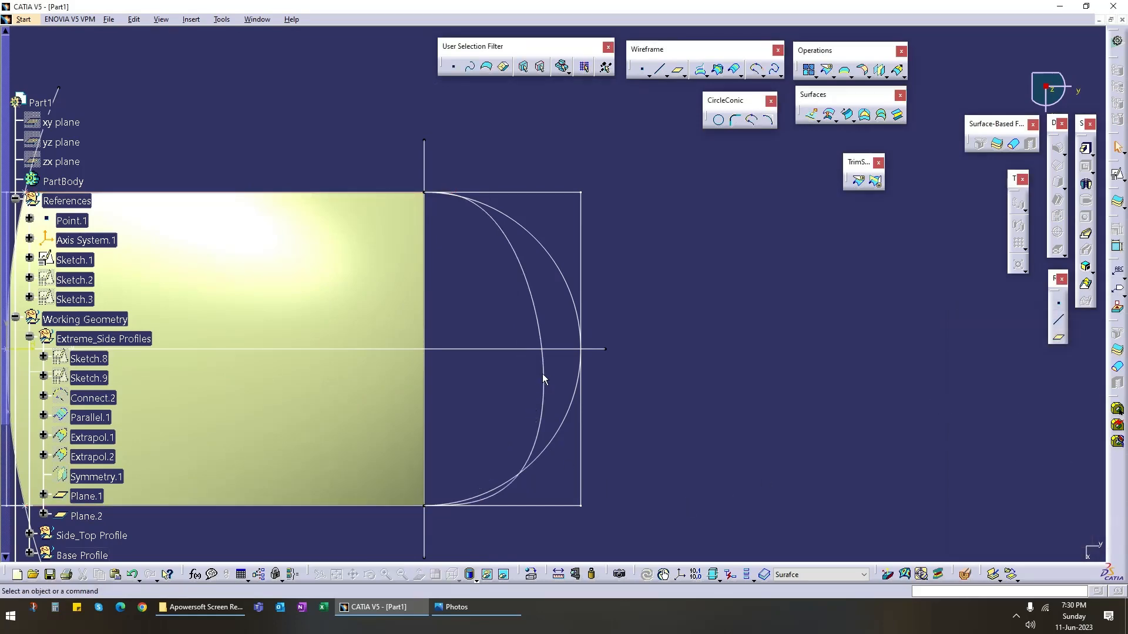
double_click(542, 374)
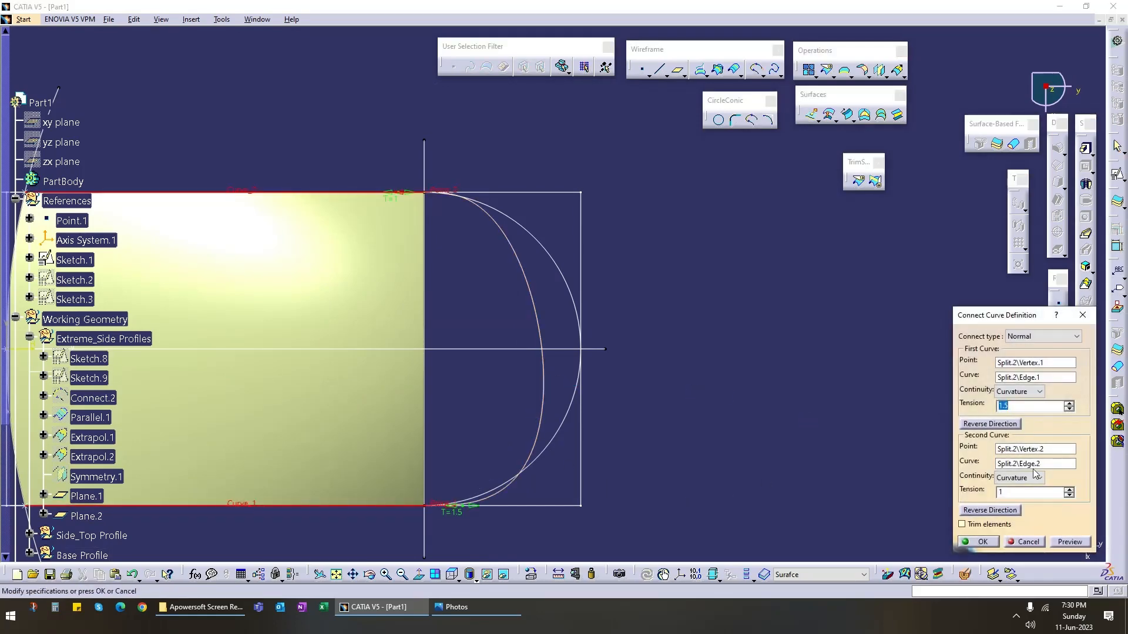
key("Return")
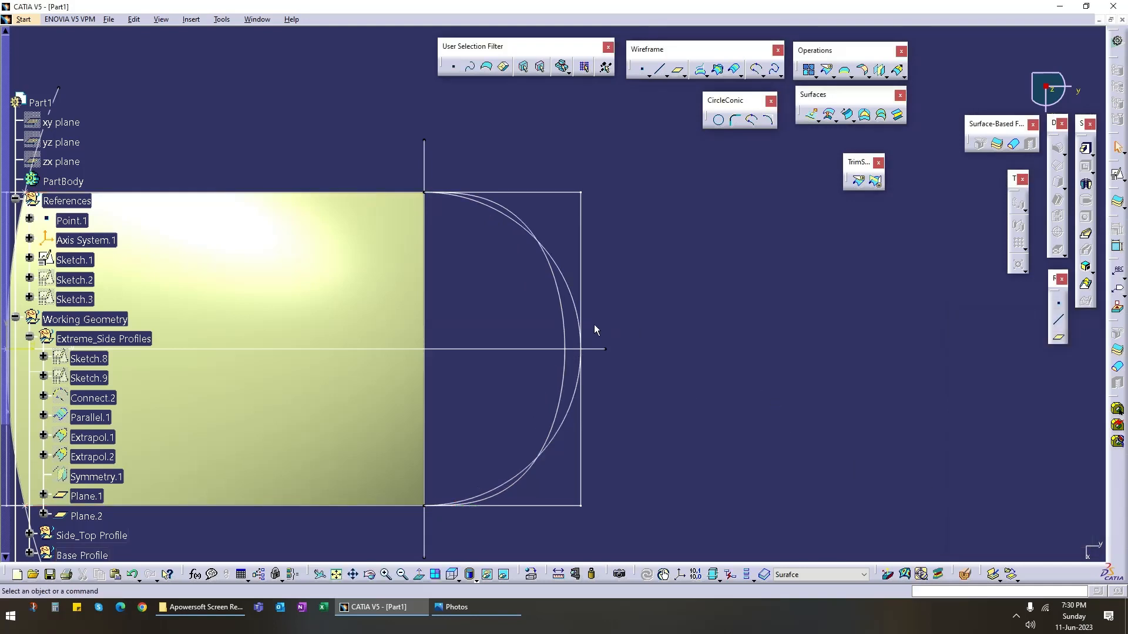
Step: Edit the connect curve to try tensions of 1.8 and 1.6 at both ends, previewing the shape against the outline
double_click(565, 319)
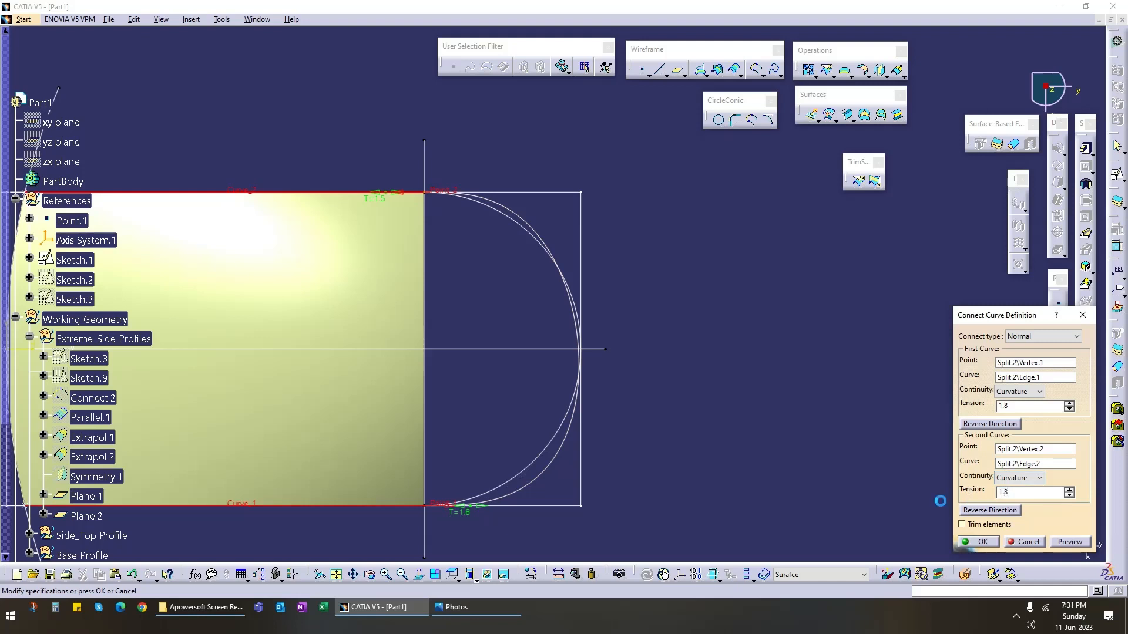
key("Return")
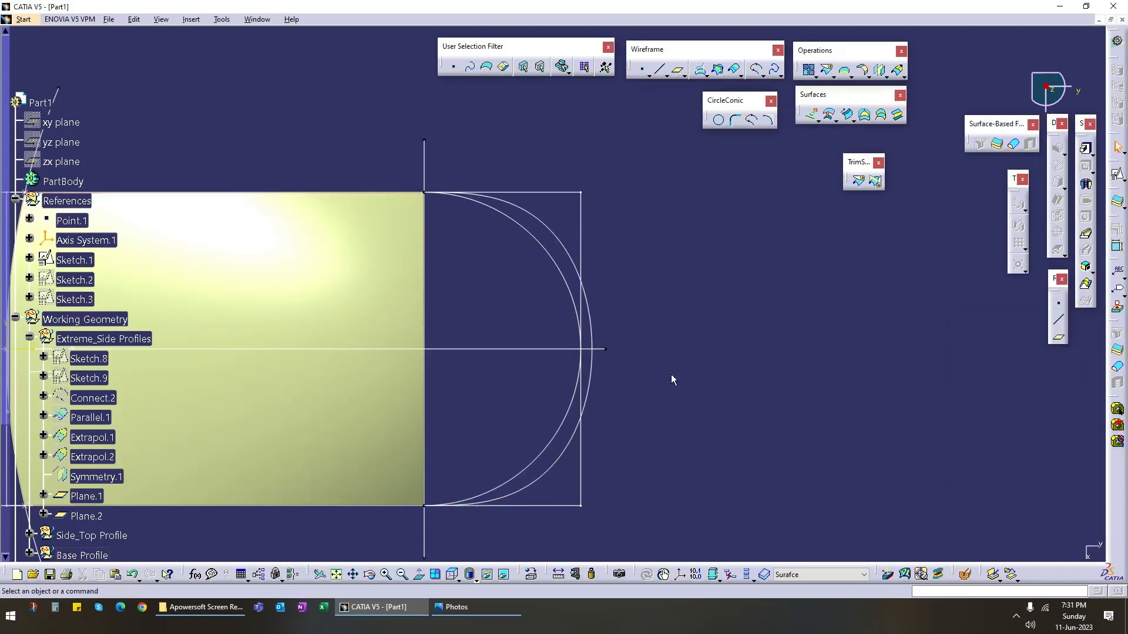
double_click(584, 254)
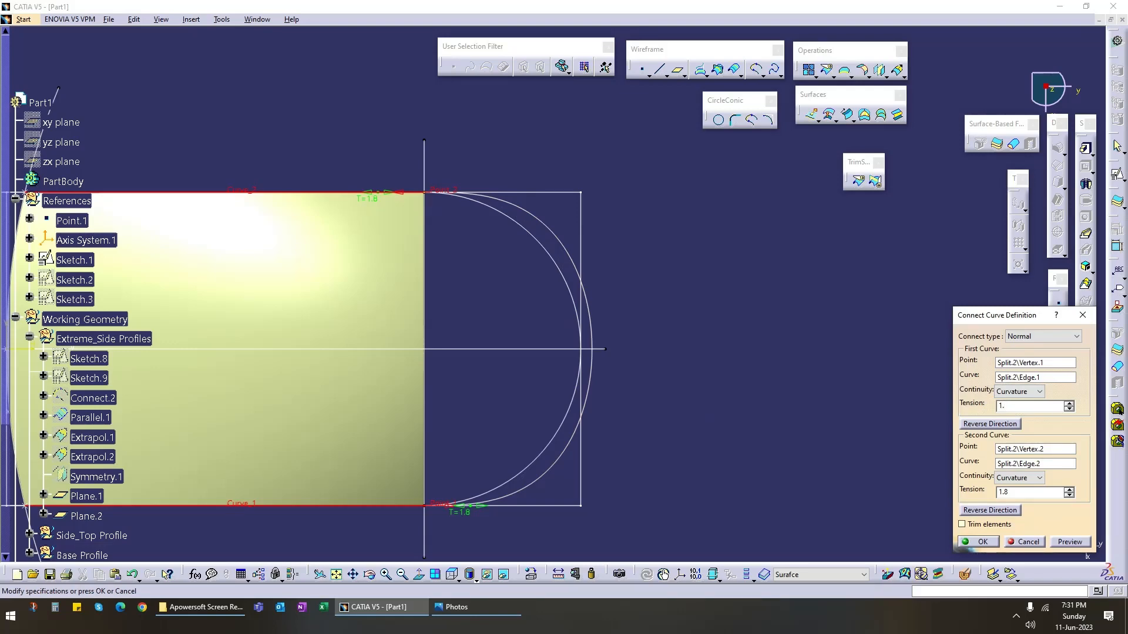
type("6")
key("Return")
double_click(544, 467)
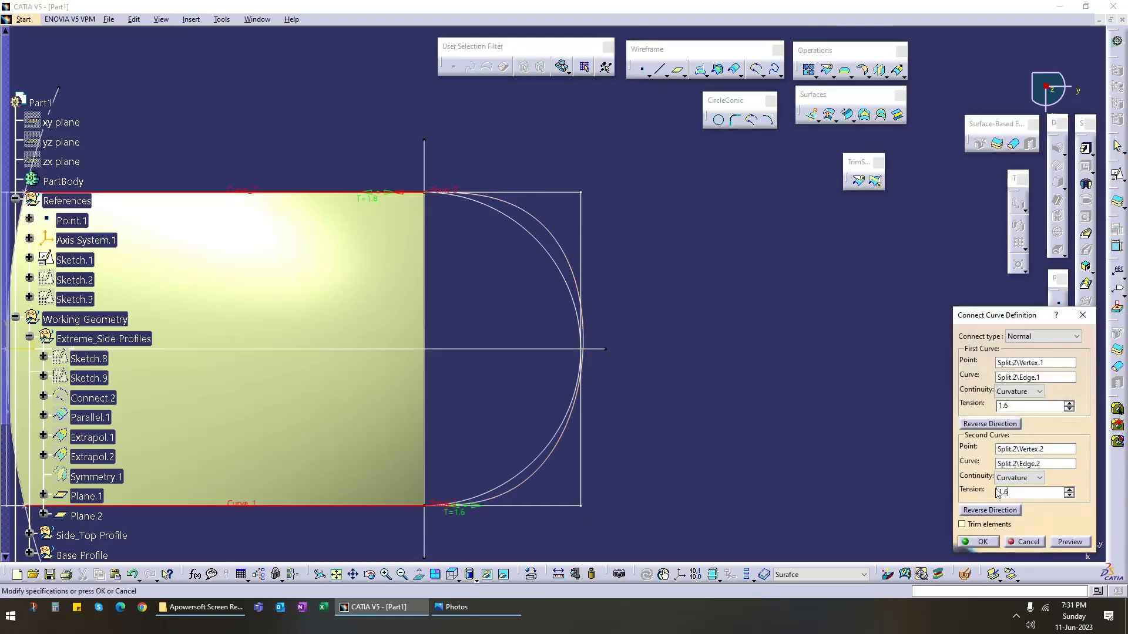
left_click(1079, 546)
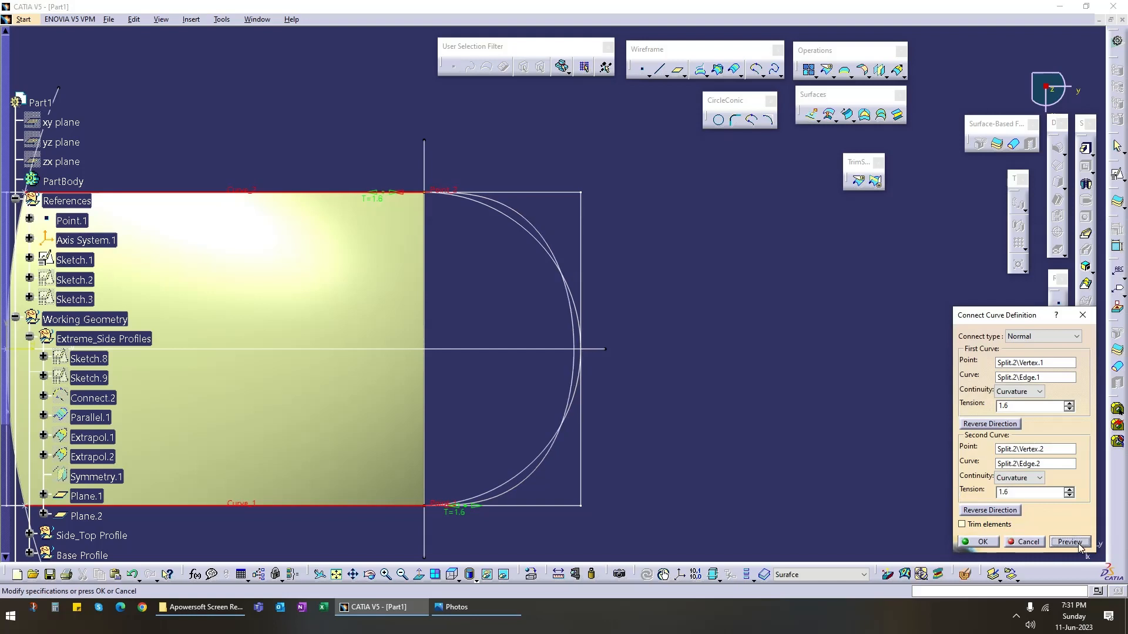
Step: Set the connect curve's tension to 1.65 at both ends and preview it
left_click(1029, 406)
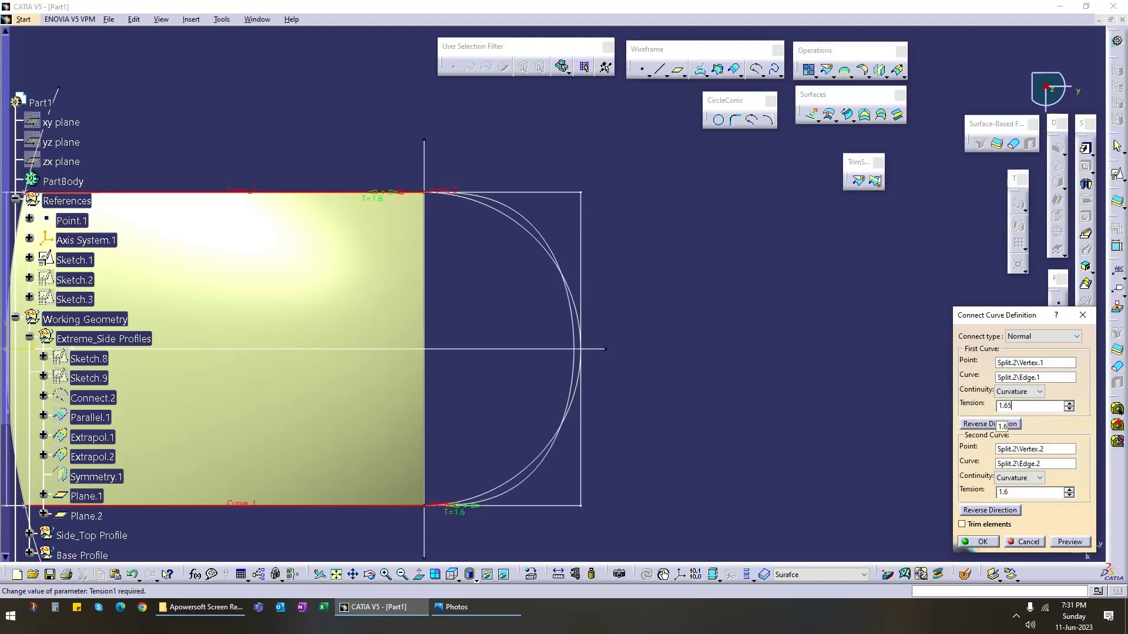
left_click(1070, 541)
left_click(1030, 492)
type("5")
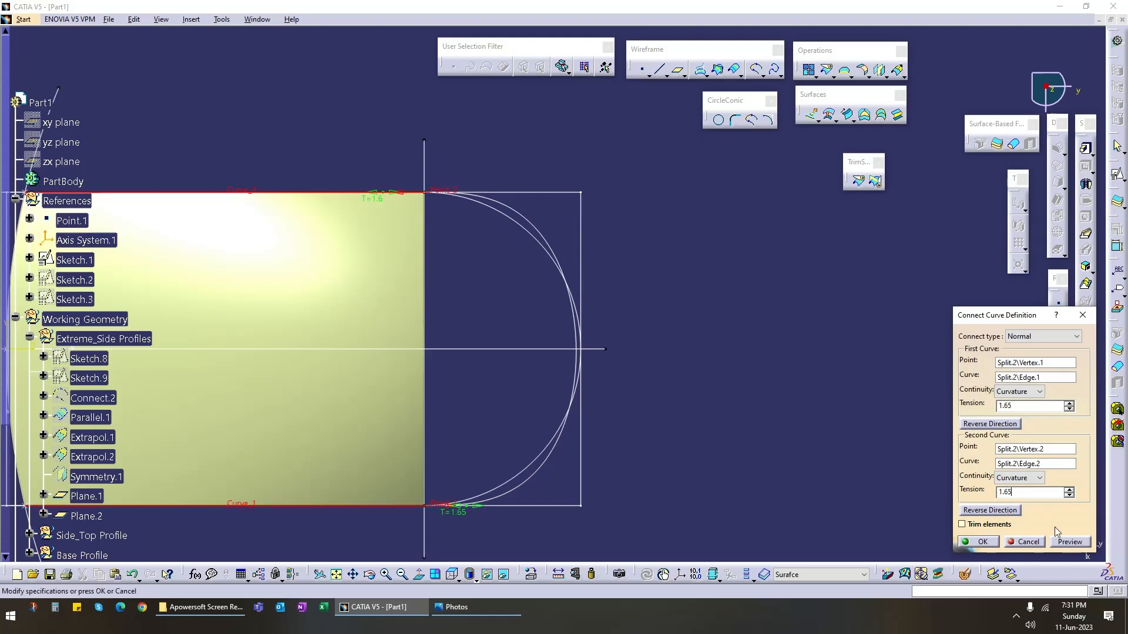
left_click(1063, 542)
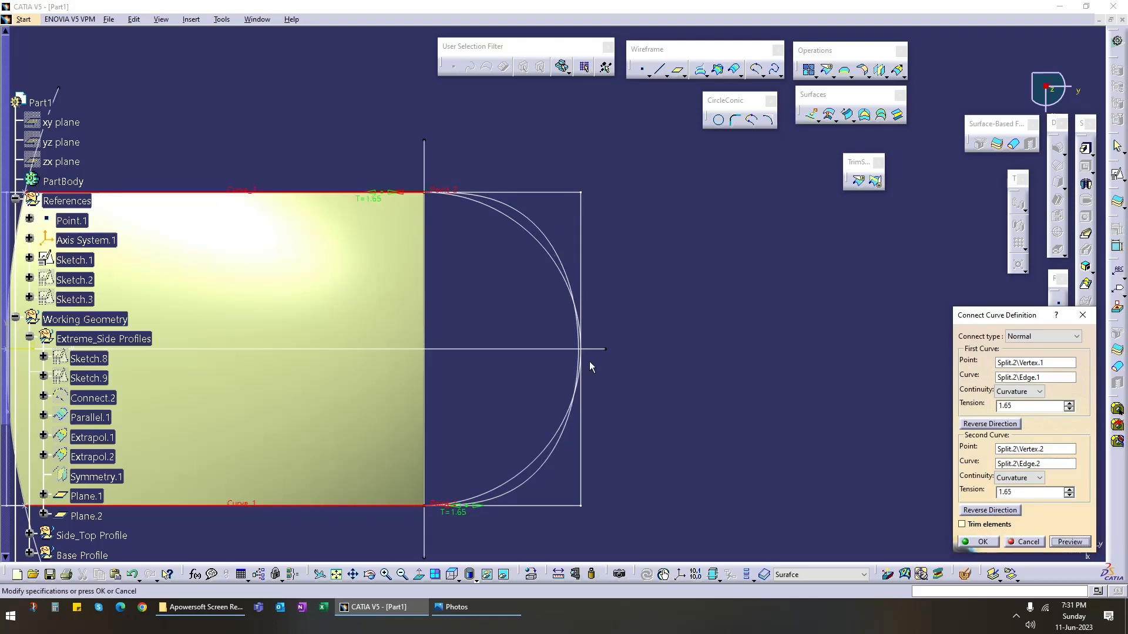
Step: Set the connect curve's tension to 1.7 at both ends, preview it and accept the definition
left_click(1023, 407)
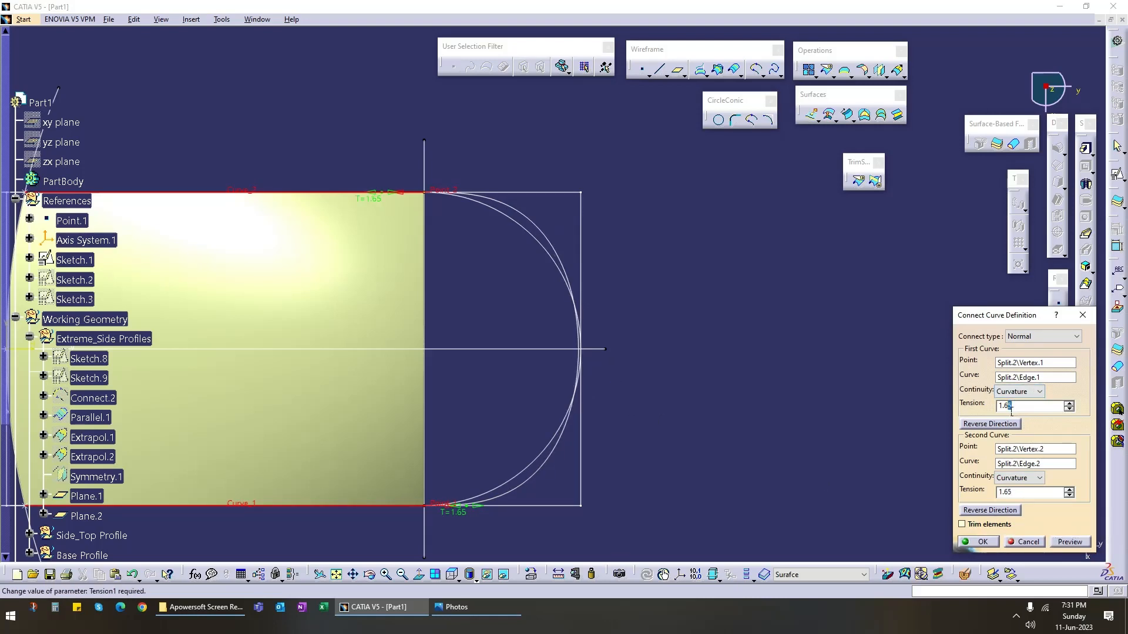
left_click(1033, 493)
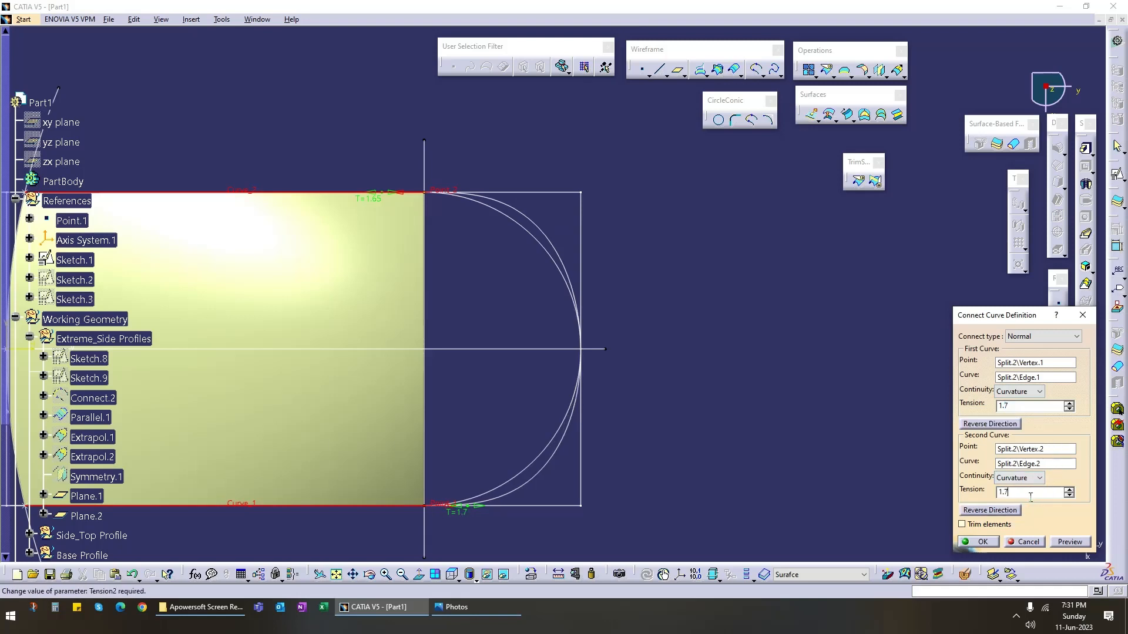
left_click(1070, 541)
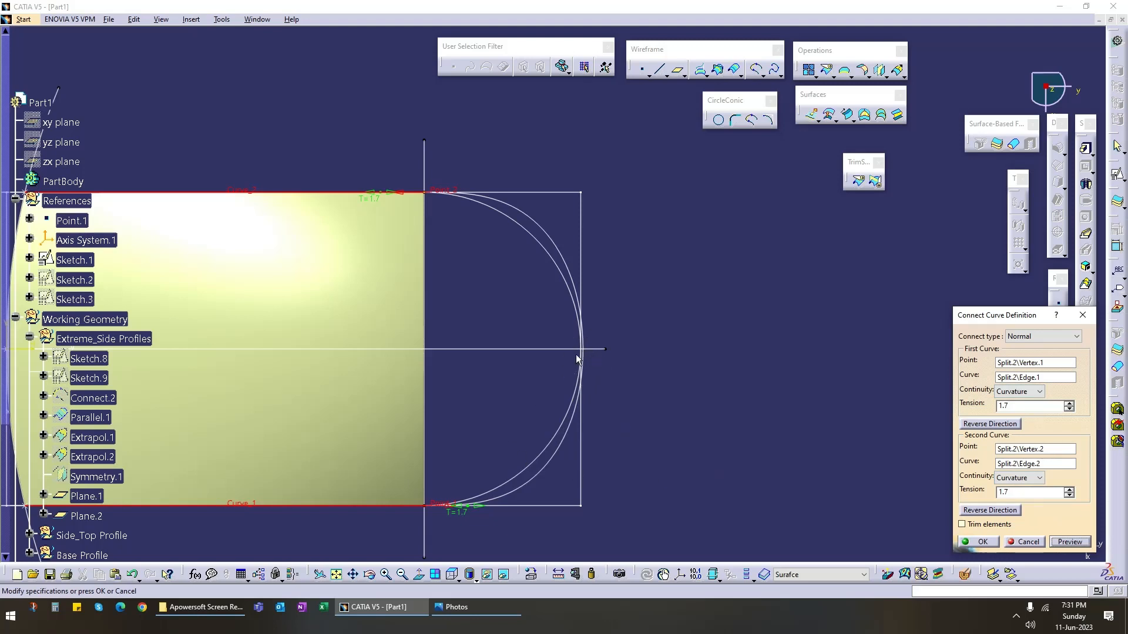
left_click(981, 542)
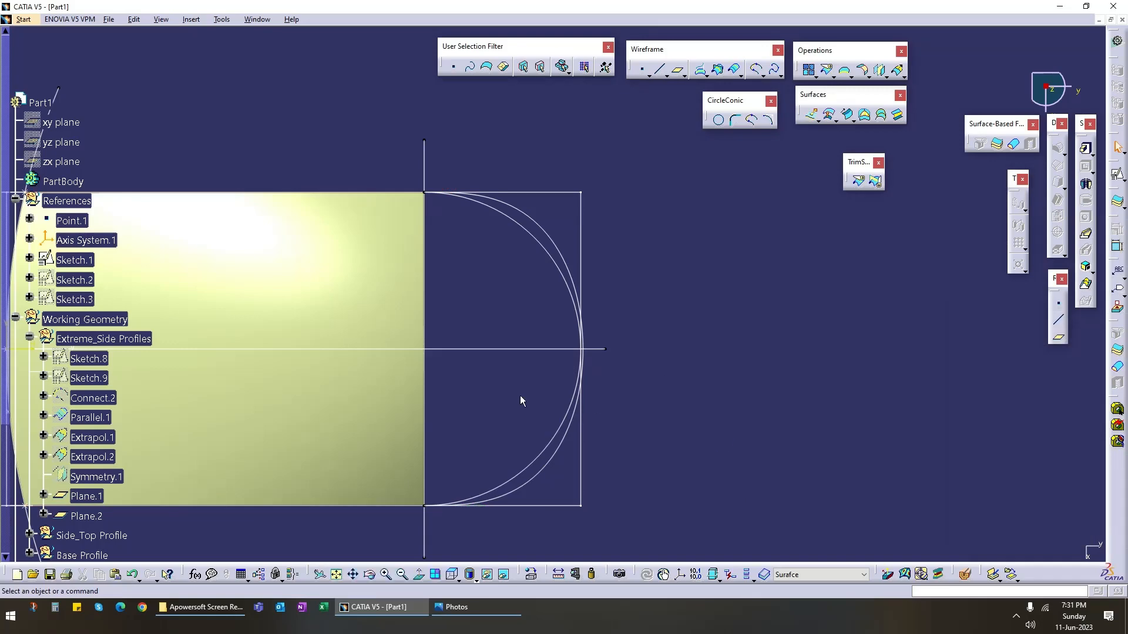
Step: Hide the Base Profile set so that only the connect curve is compared with the reference outline in top view
middle_click_drag(521, 398, 478, 376)
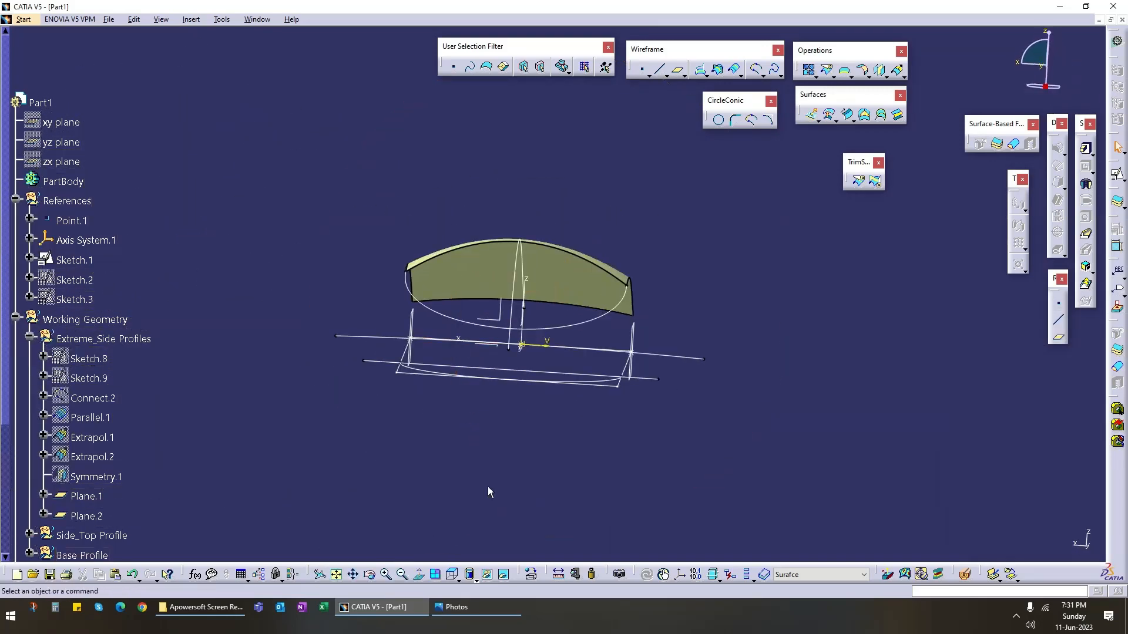
left_click(459, 583)
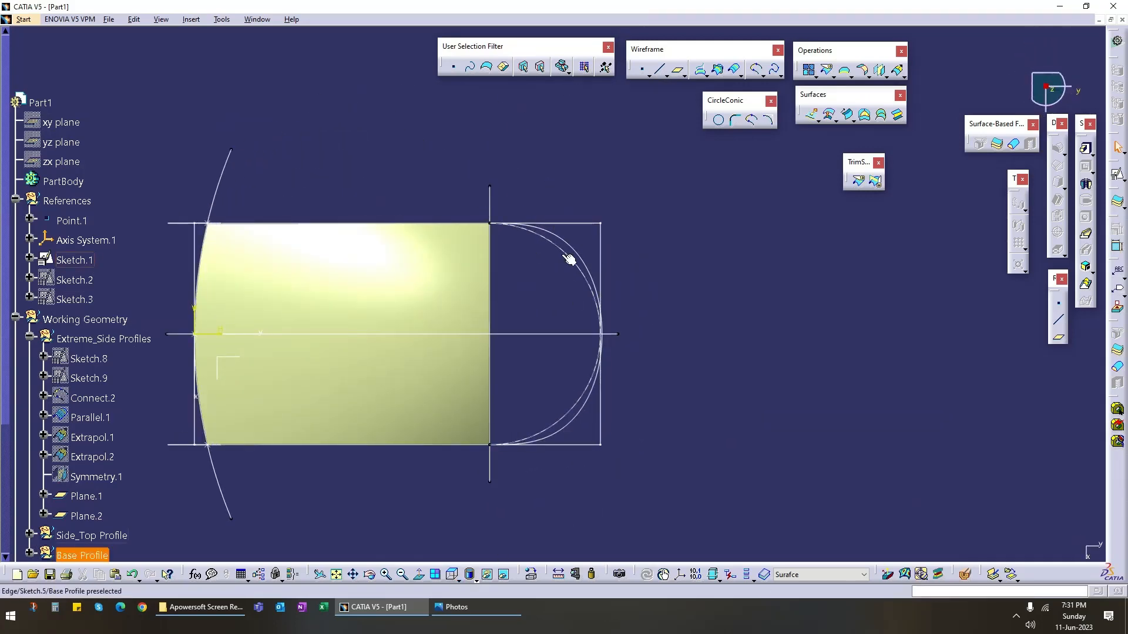
scroll(118, 505, "down", 3)
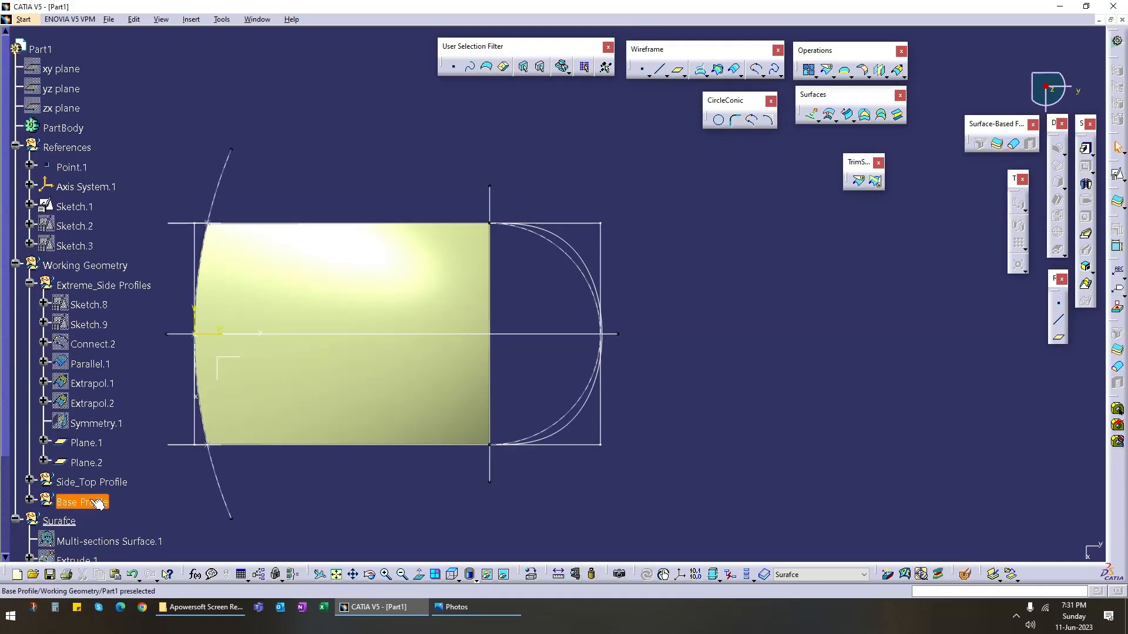
right_click(106, 502)
left_click(124, 294)
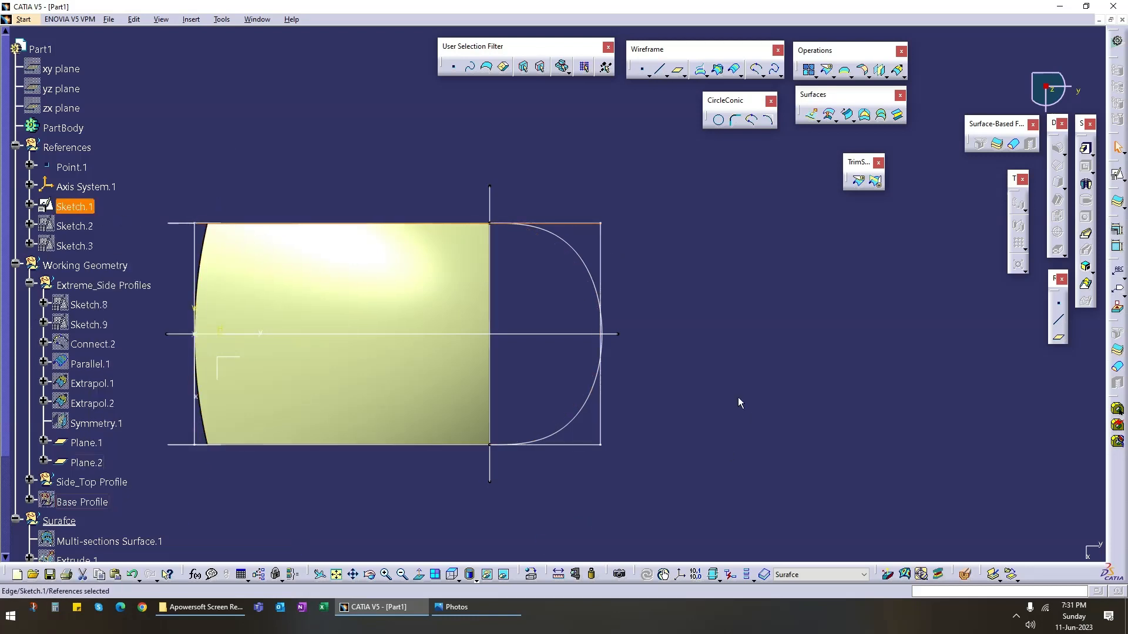
Step: Edit the connect curve's tension to 1.68 at both ends and inspect its front tip against the outline
middle_click_drag(737, 387, 487, 344)
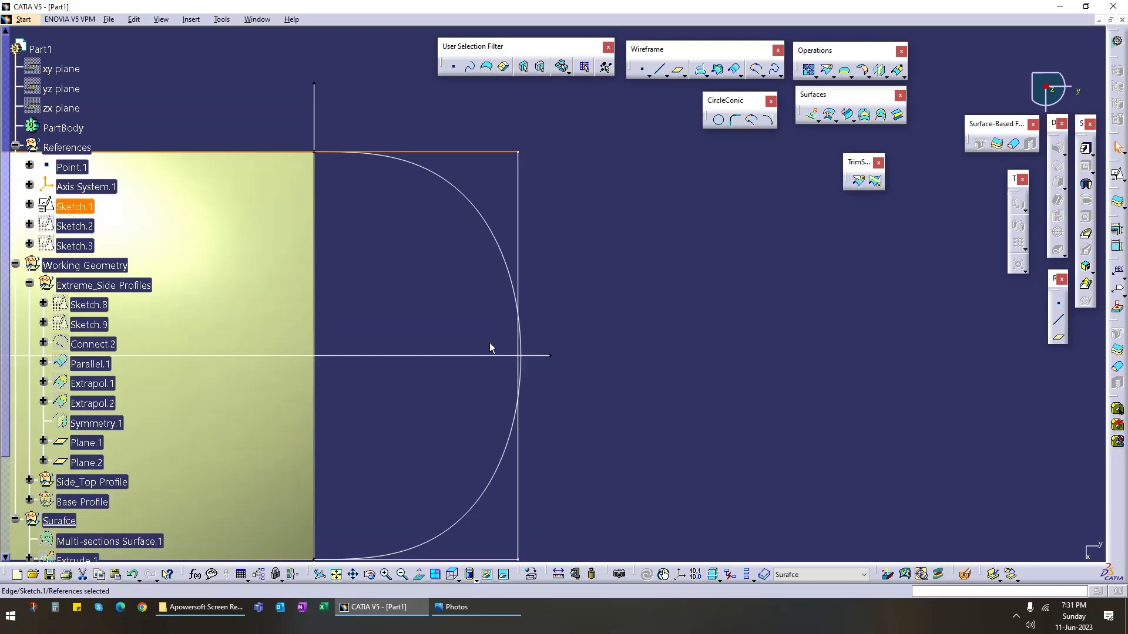
double_click(488, 224)
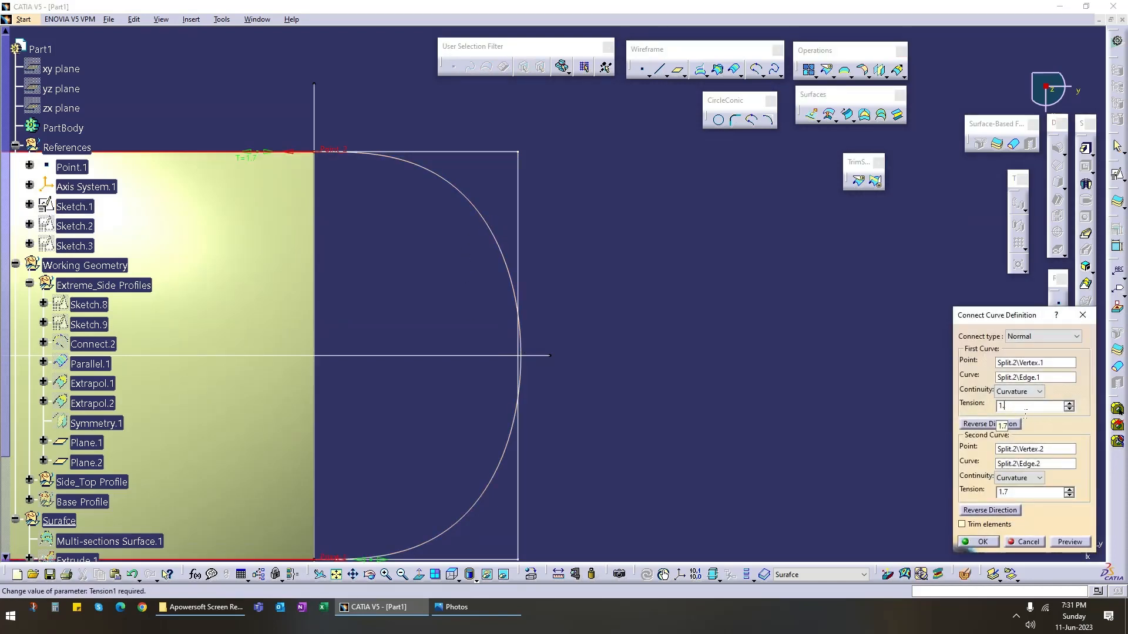
type("1.68")
left_click(1044, 498)
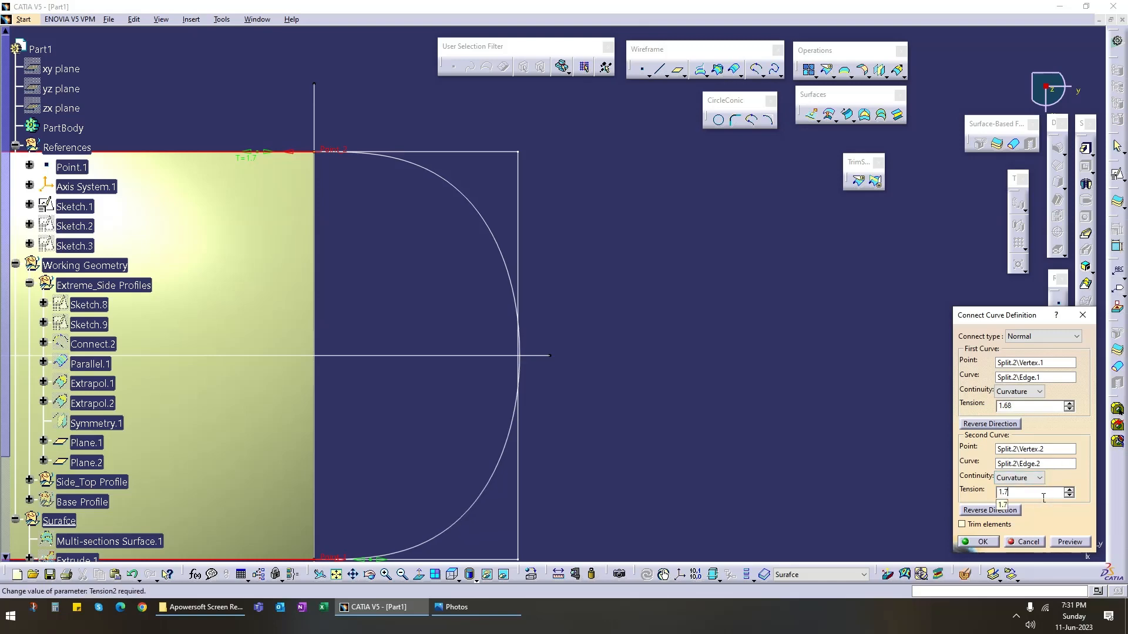
type("1.68")
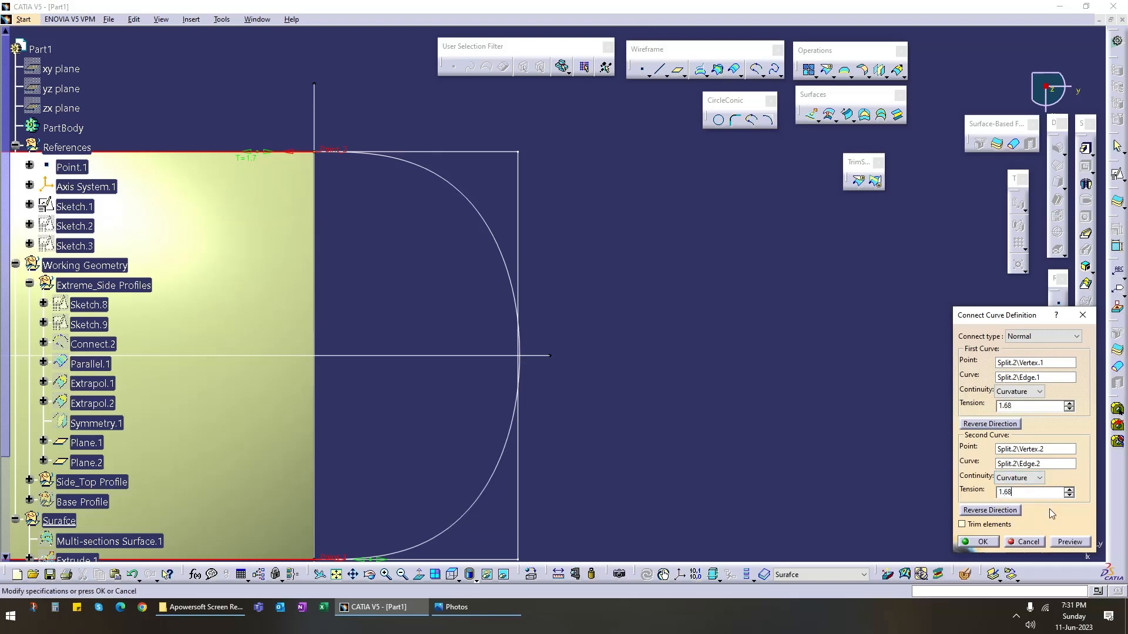
left_click(1068, 543)
middle_click_drag(558, 404, 516, 408)
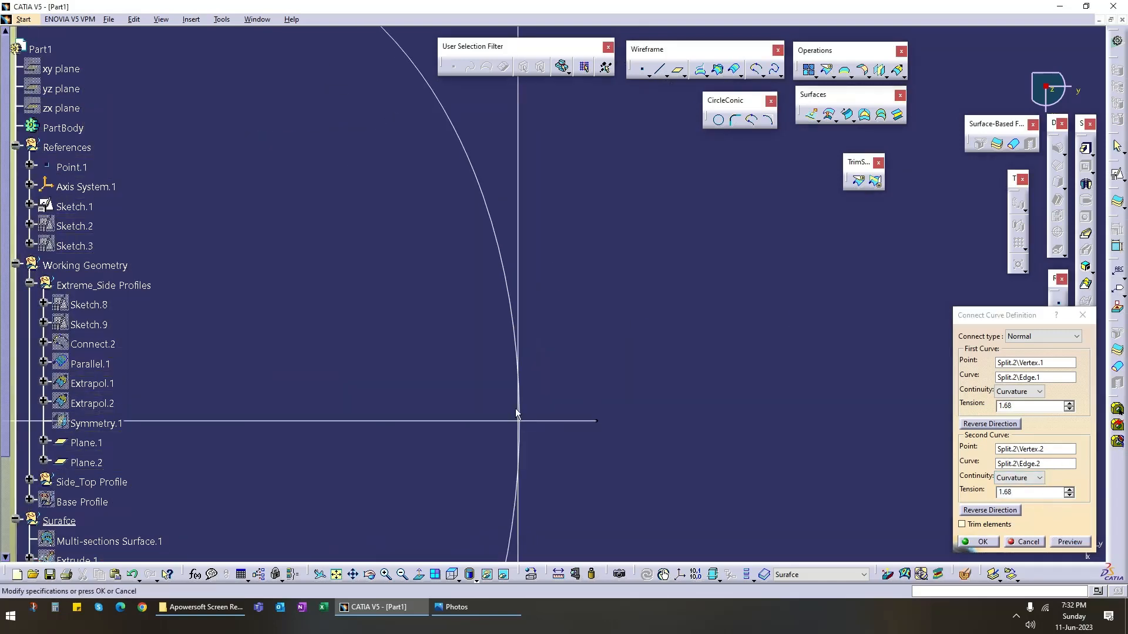
middle_click_drag(554, 462, 654, 470)
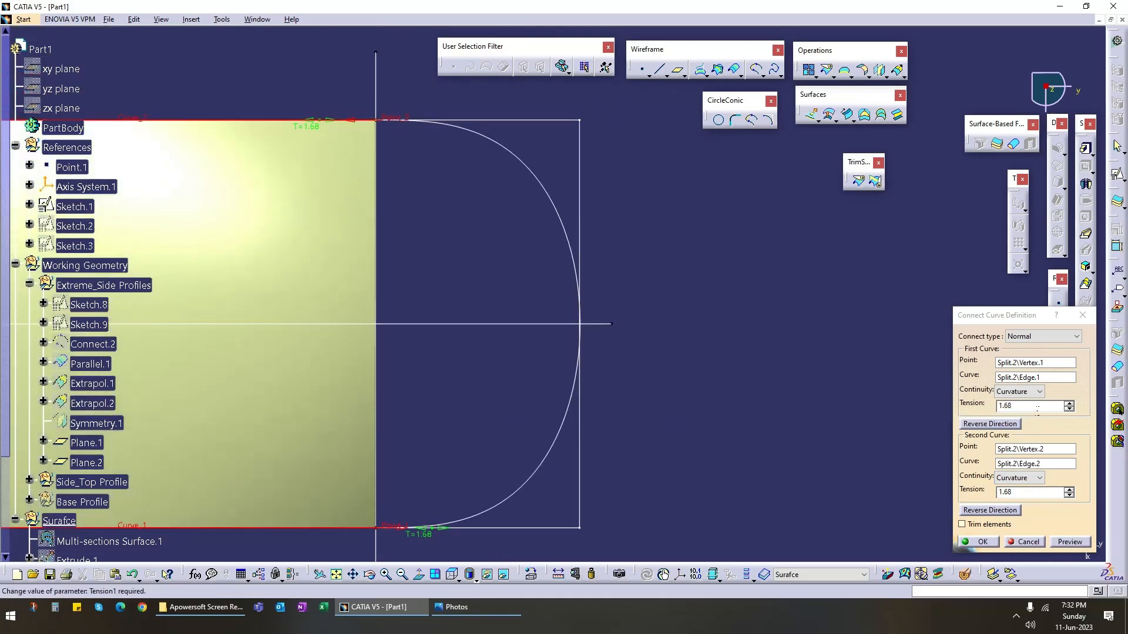
Step: Set the connect curve's tension to 1.67 at both ends, check its front tip against the outline and accept it
left_click(1037, 409)
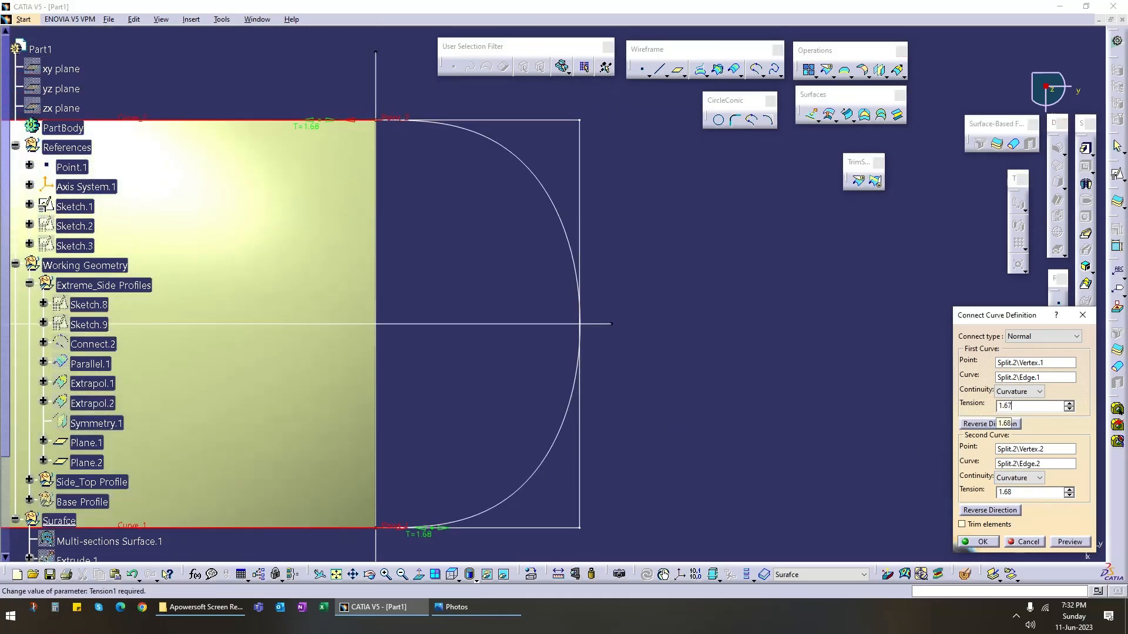
double_click(1037, 493)
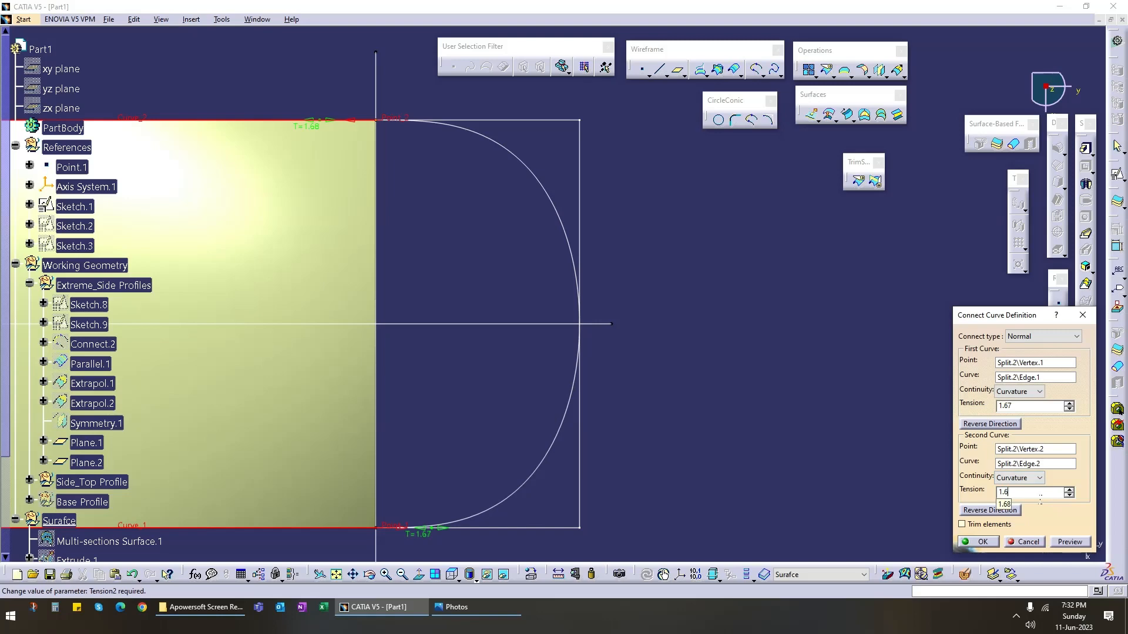
type("1.67")
left_click(1057, 541)
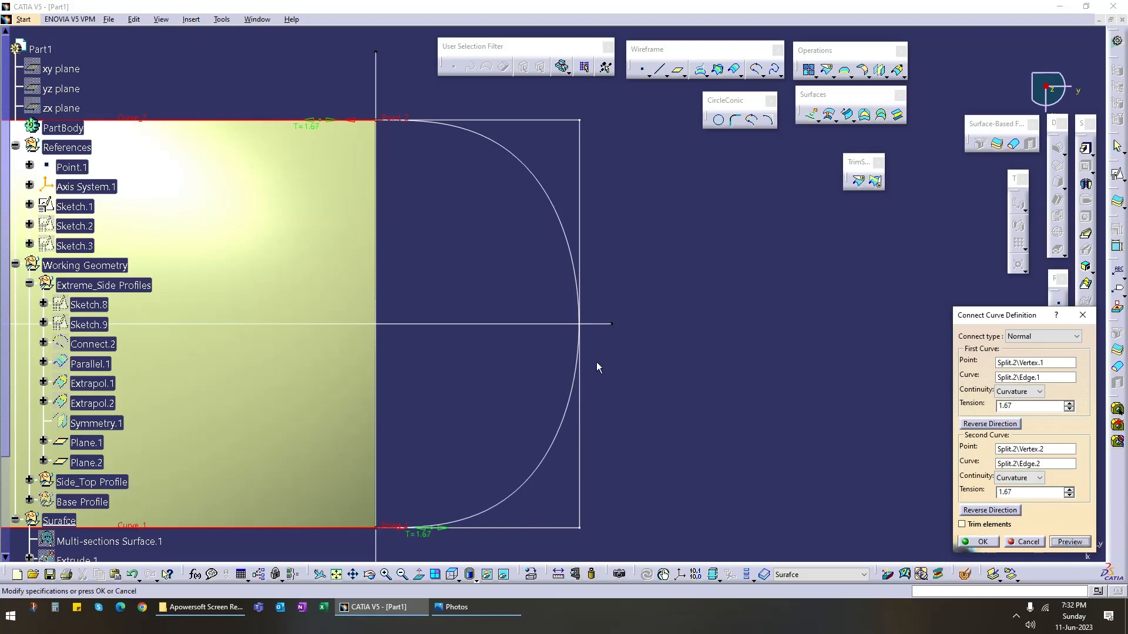
middle_click_drag(607, 382, 677, 334, "ctrl")
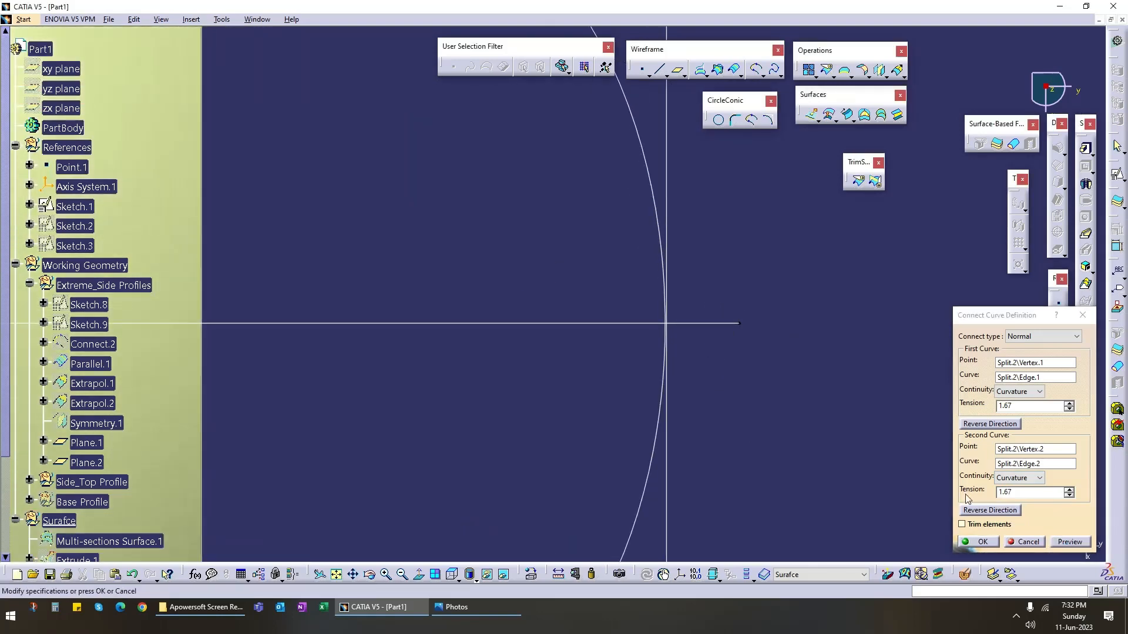
left_click(991, 544)
middle_click_drag(796, 280, 534, 430)
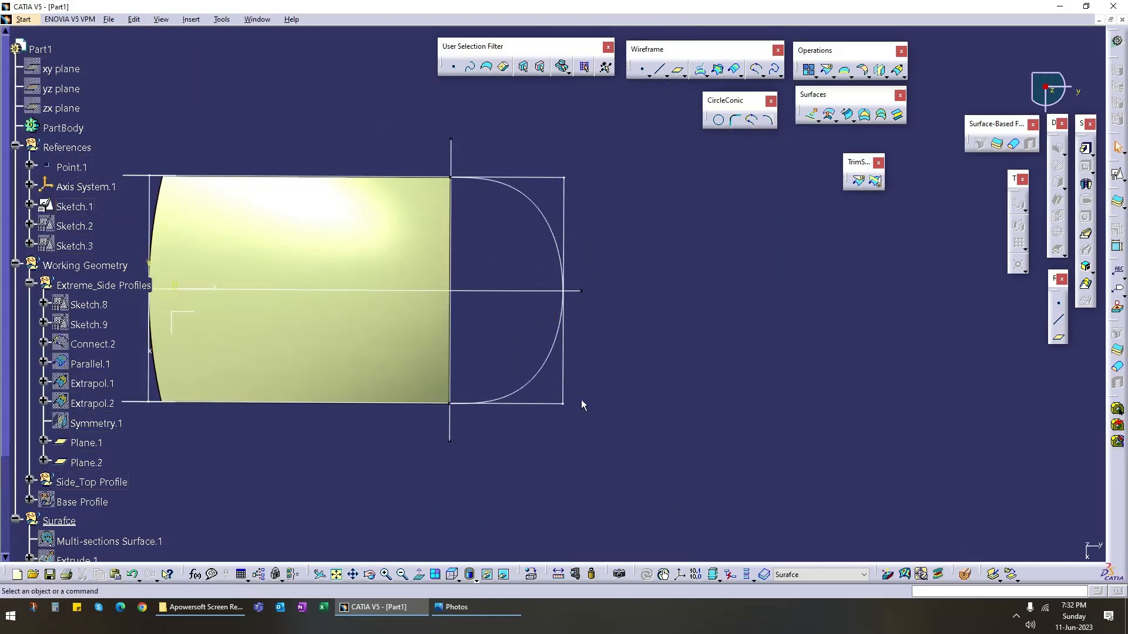
Step: Examine the split surface and the front connect curve from several directions
middle_click_drag(582, 397, 441, 285)
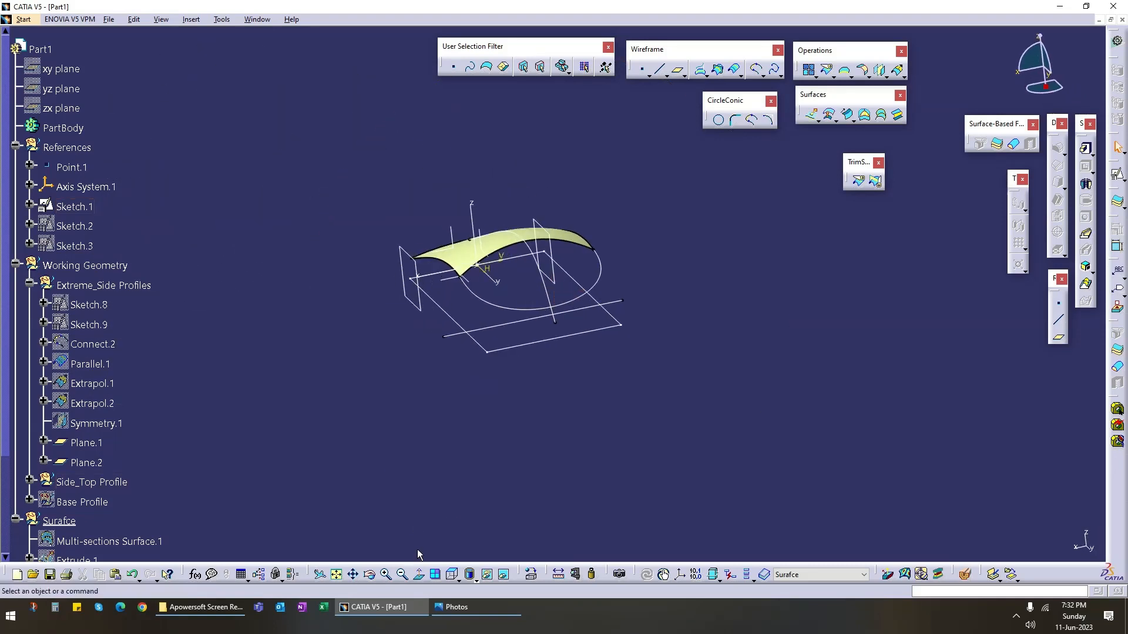
left_click(459, 582)
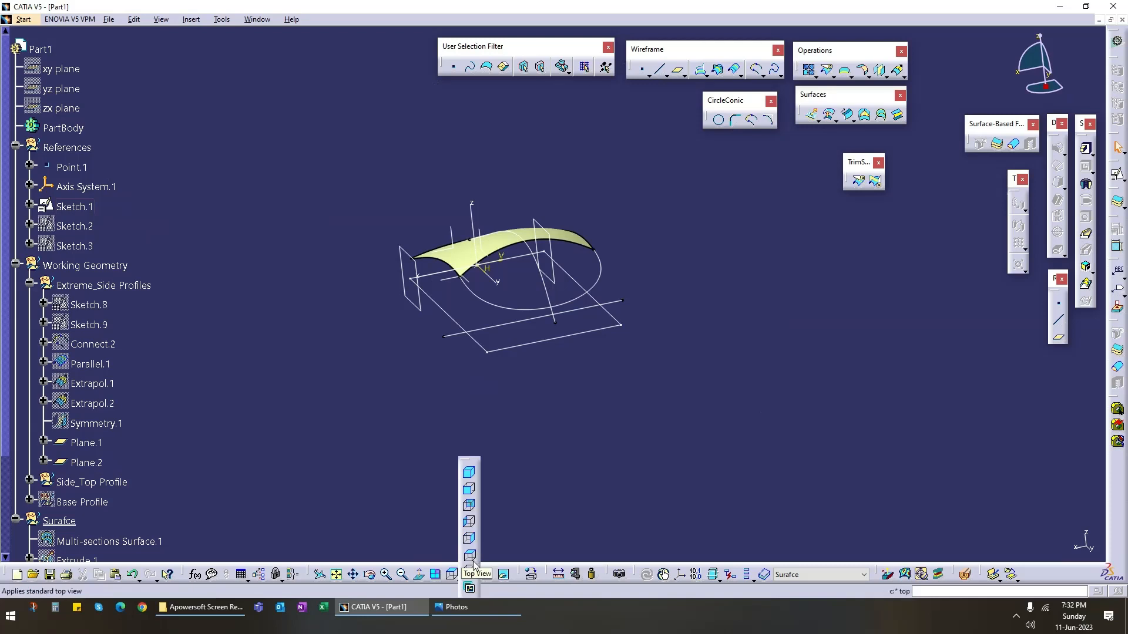
left_click(472, 553)
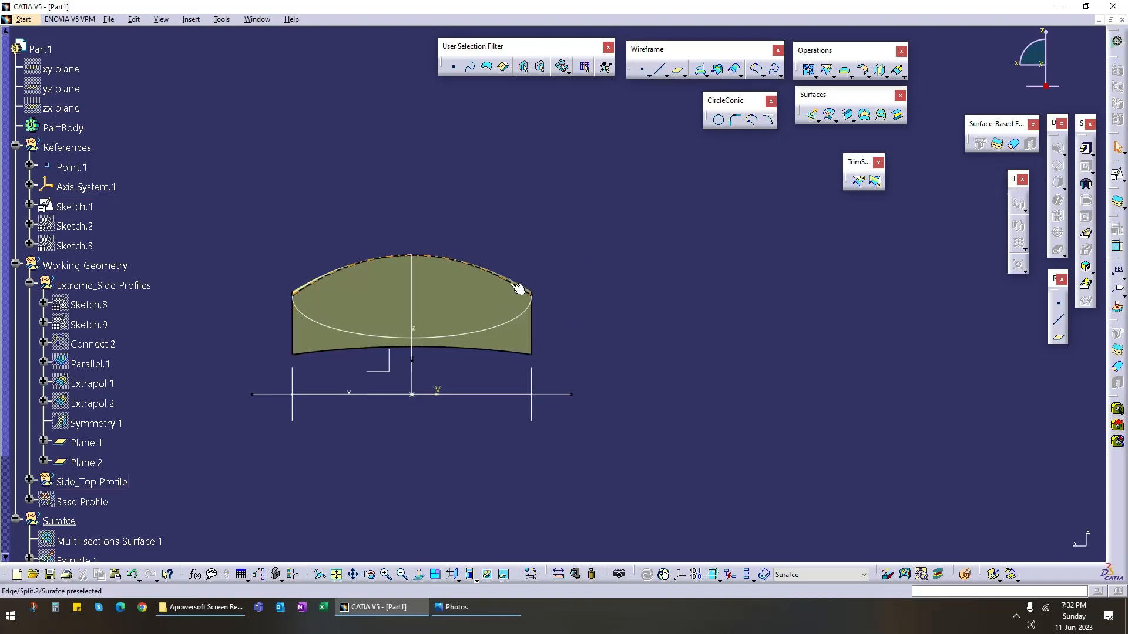
mouse_move(320, 388)
middle_mouse_down()
mouse_move(562, 408)
mouse_move(558, 442)
mouse_move(652, 419)
middle_mouse_up()
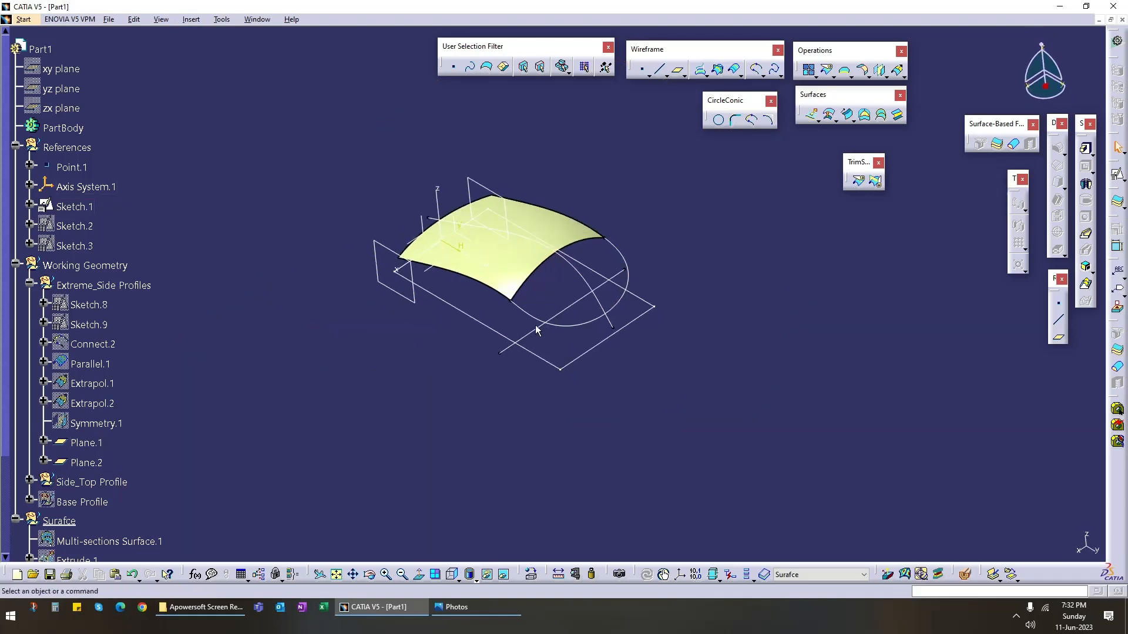
middle_click_drag(629, 379, 458, 396)
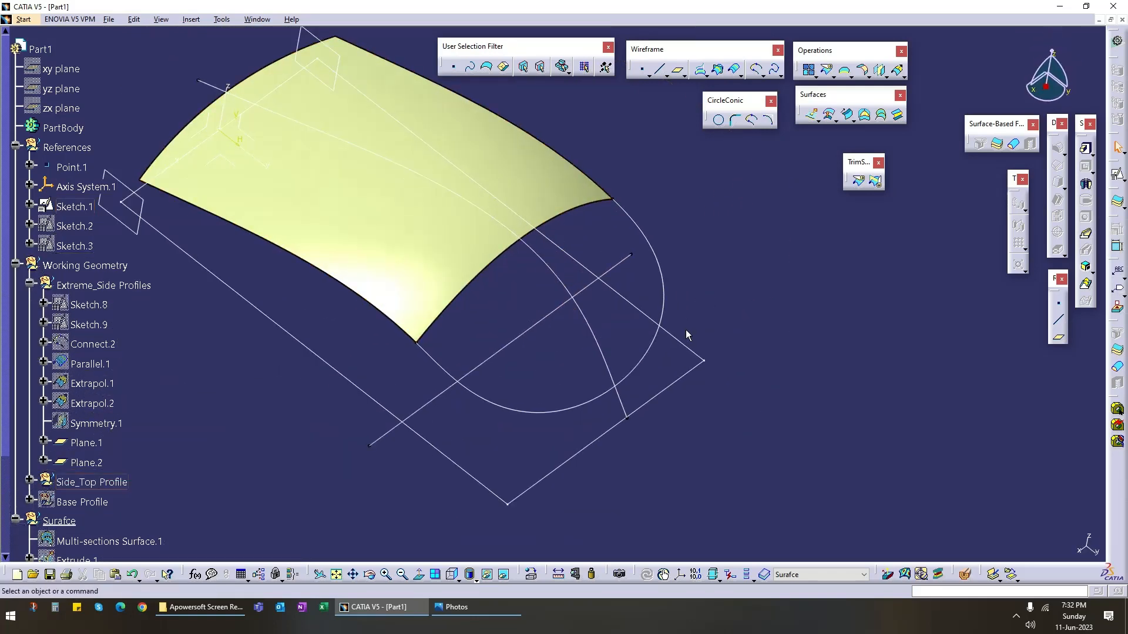
middle_click_drag(537, 335, 515, 307)
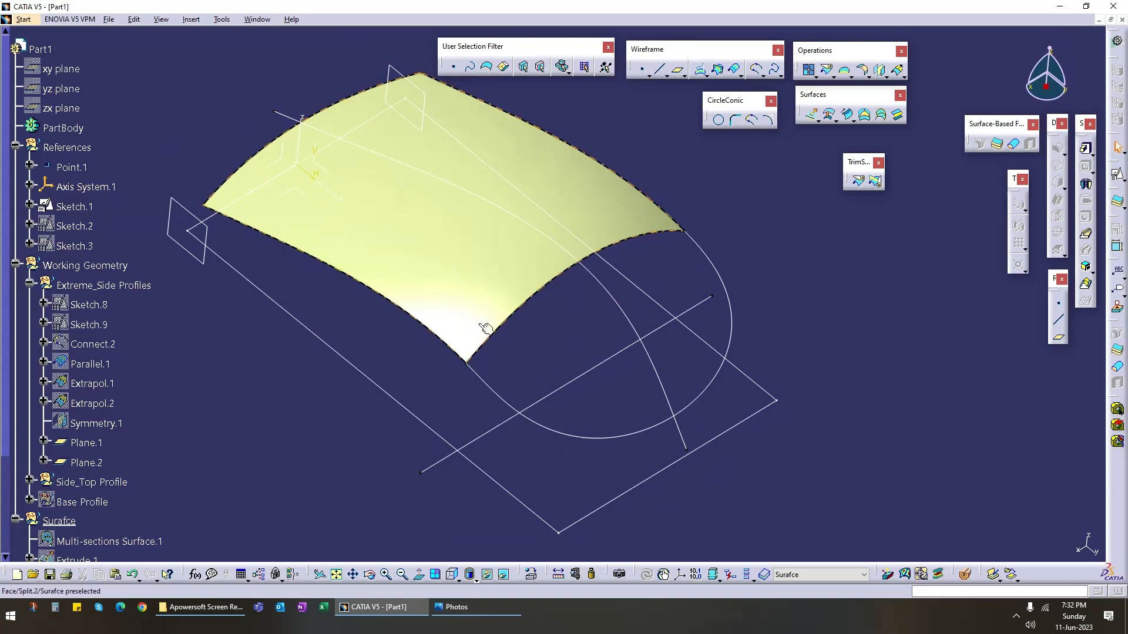
left_click(501, 397)
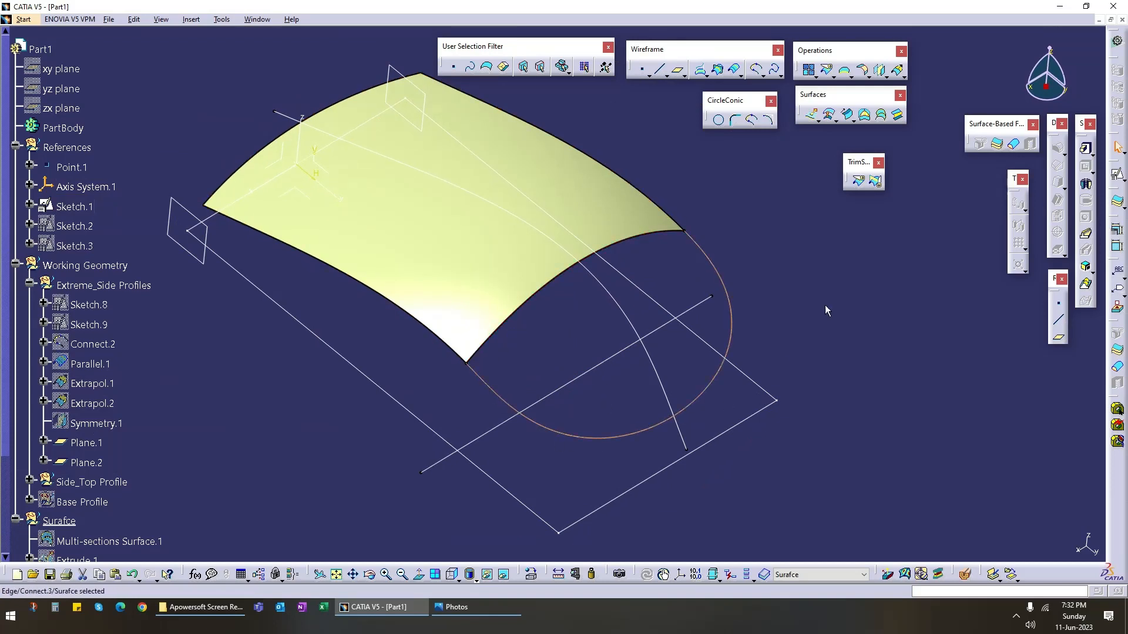
left_click(882, 116)
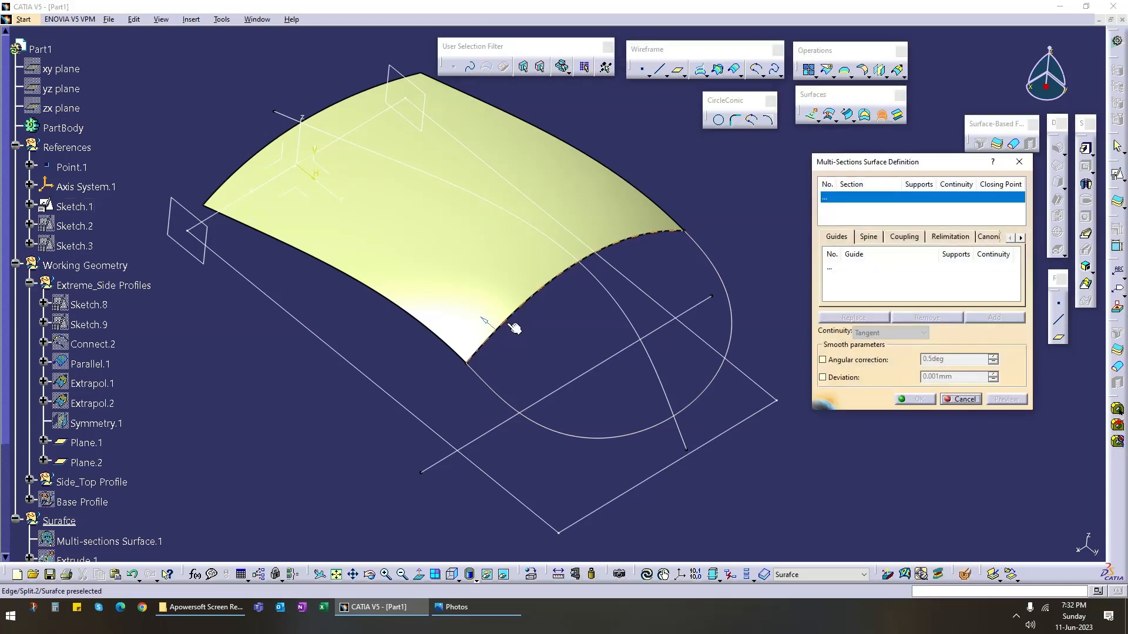
left_click(492, 351)
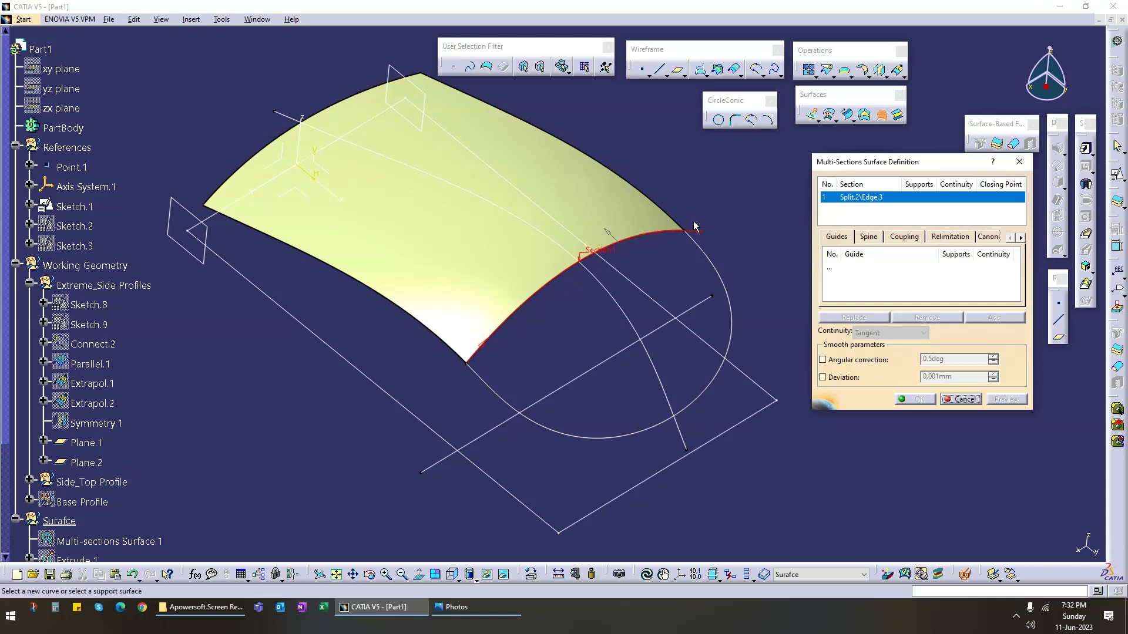
left_click(870, 211)
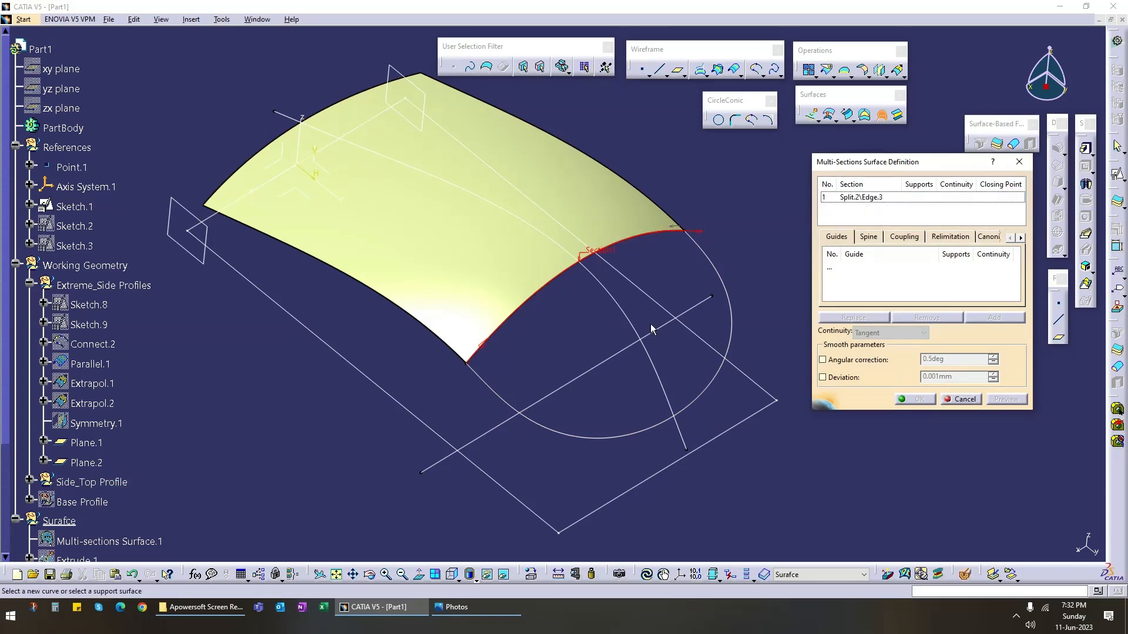
left_click(487, 380)
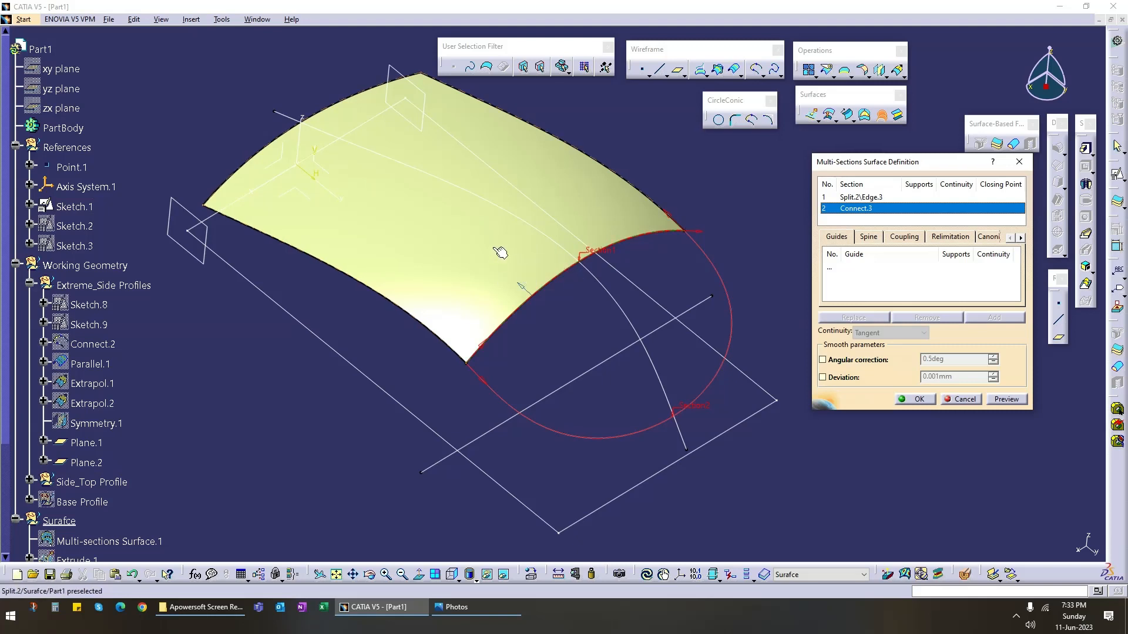
left_click(966, 212)
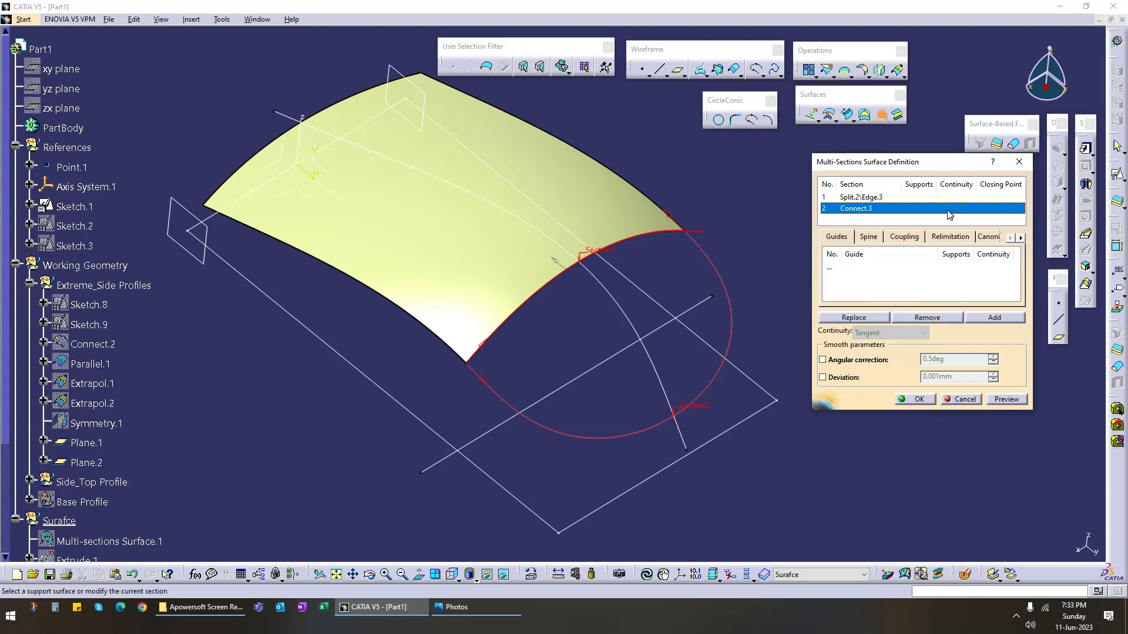
left_click(497, 235)
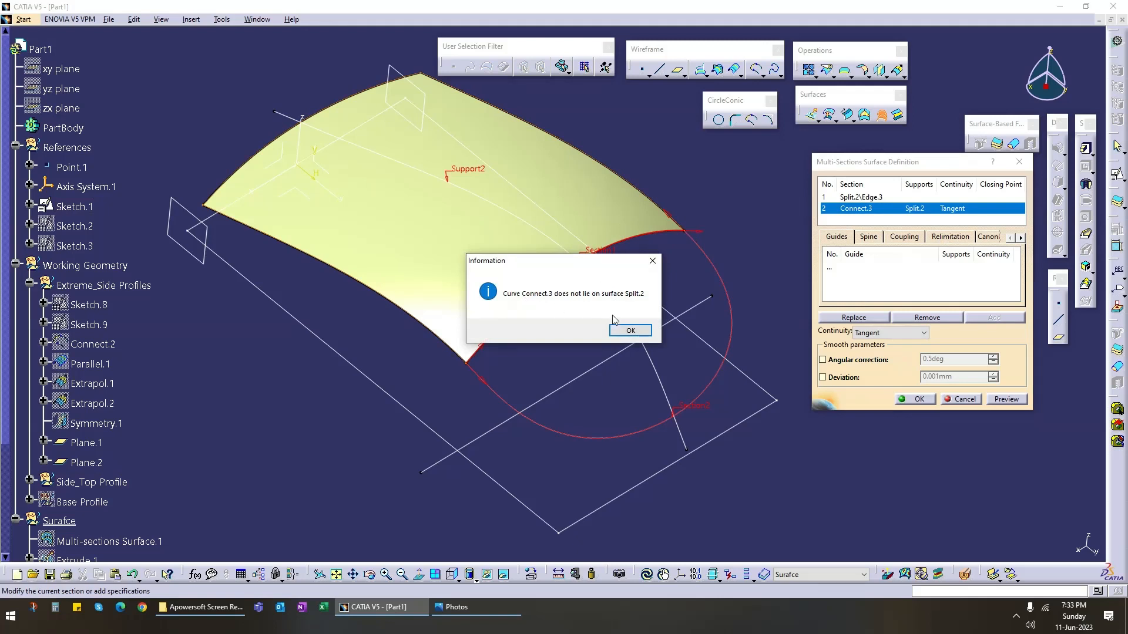
left_click(630, 333)
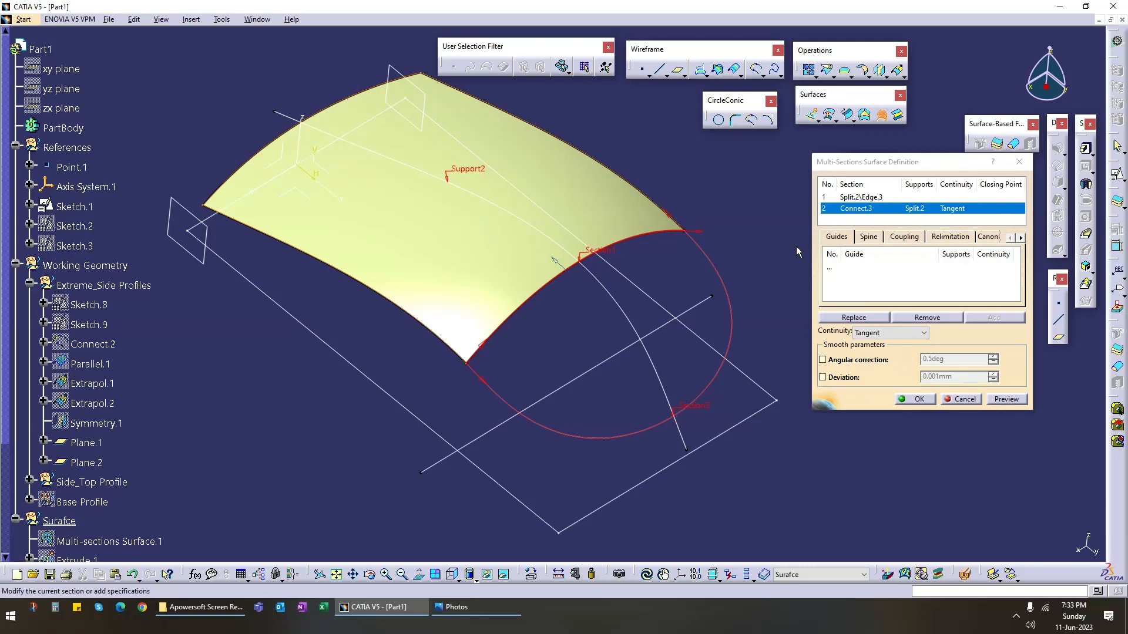
left_click(962, 402)
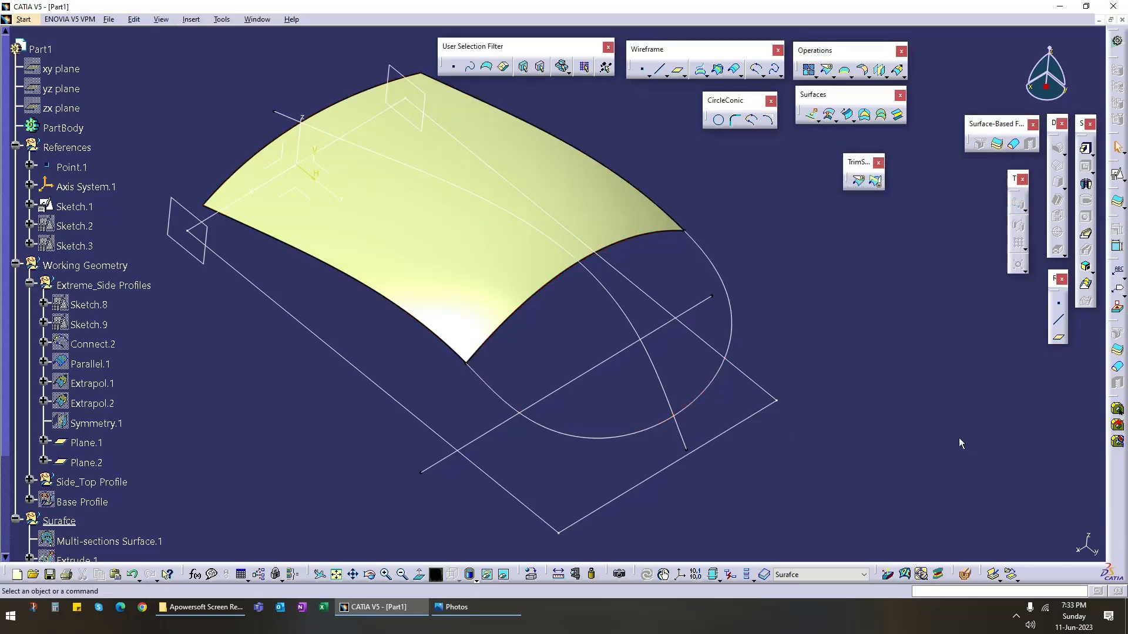
Step: Start a multi-sections surface with the split surface's front edge as first section, tangent to Split.2 as its support
left_click(882, 115)
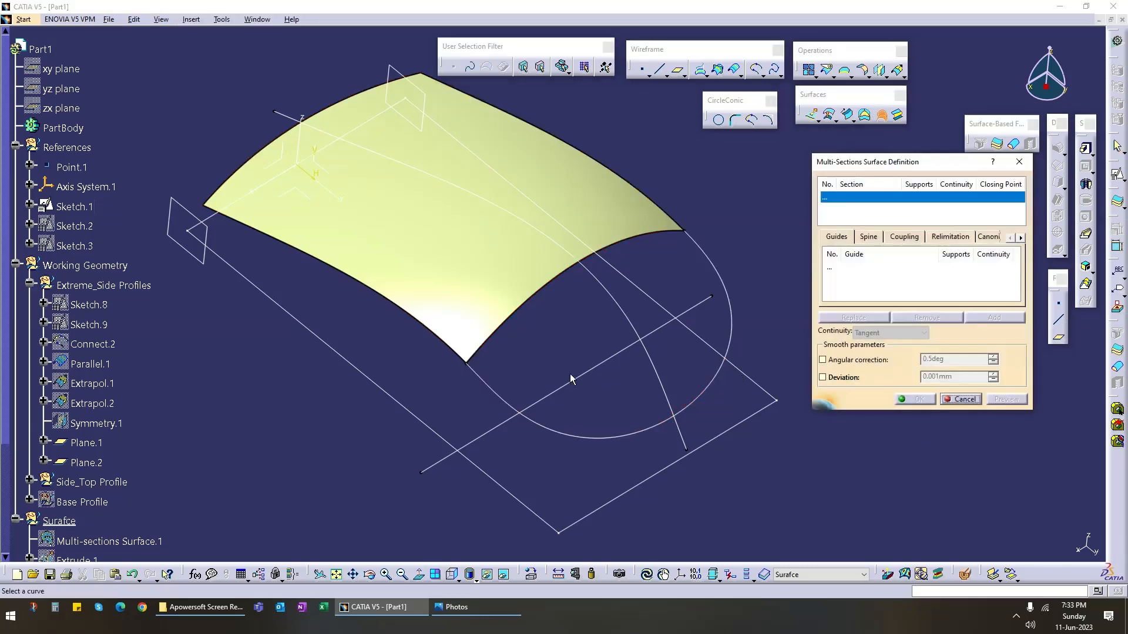
left_click(550, 291)
left_click(489, 234)
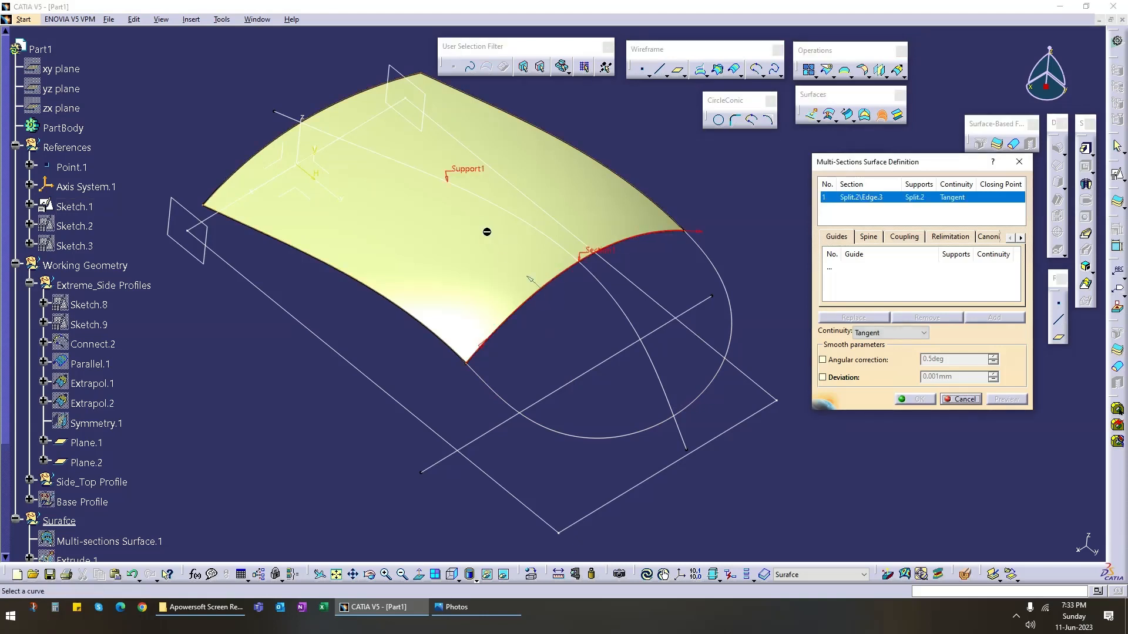
Step: Add the front connect curve as the second section, preview the multi-sections surface and accept it
left_click(854, 270)
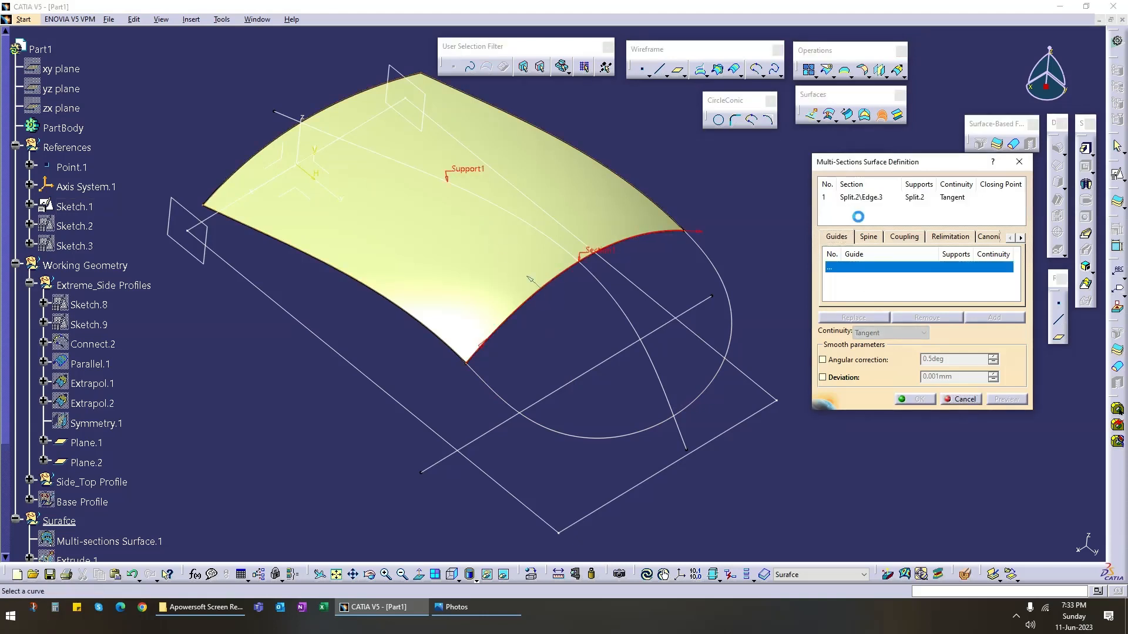
right_click(854, 197)
left_click(894, 320)
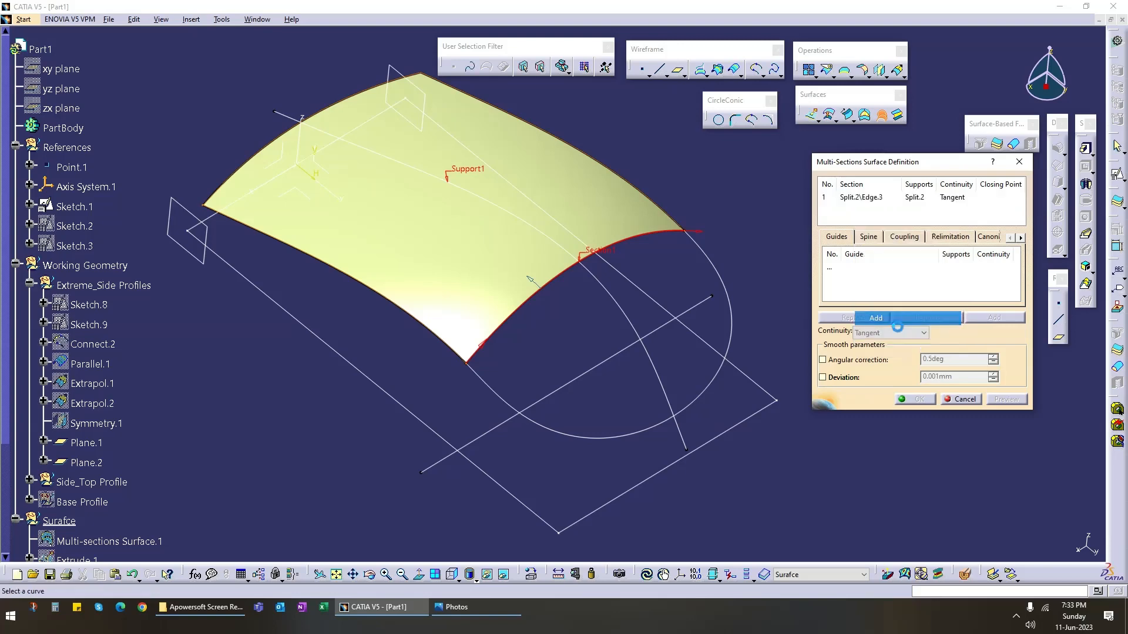
left_click(495, 391)
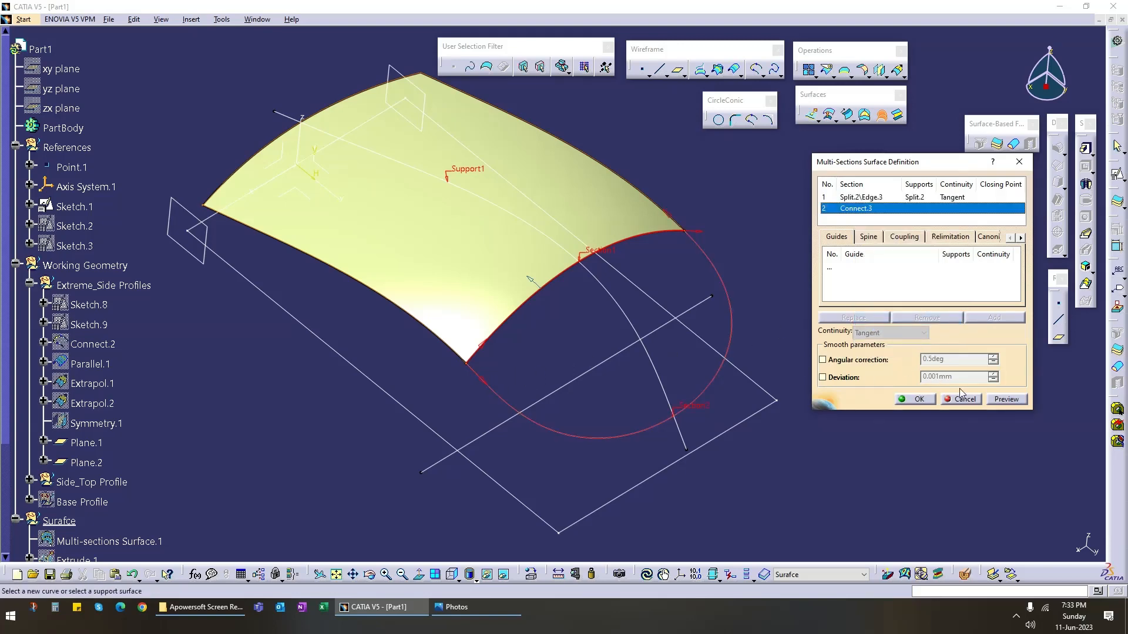
left_click(1006, 399)
middle_click_drag(594, 478, 676, 434)
left_click(913, 400)
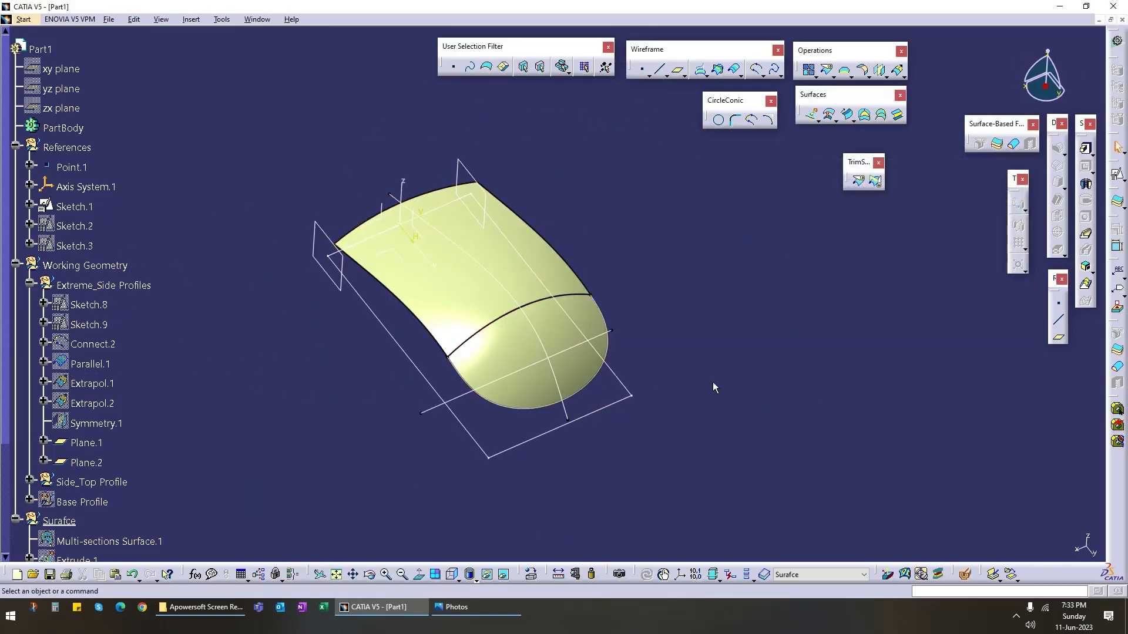
Step: Inspect the new front surface and its transition to the split surface from several directions
middle_click_drag(713, 382, 564, 429)
middle_click_drag(430, 402, 581, 393)
middle_click_drag(790, 327, 563, 403)
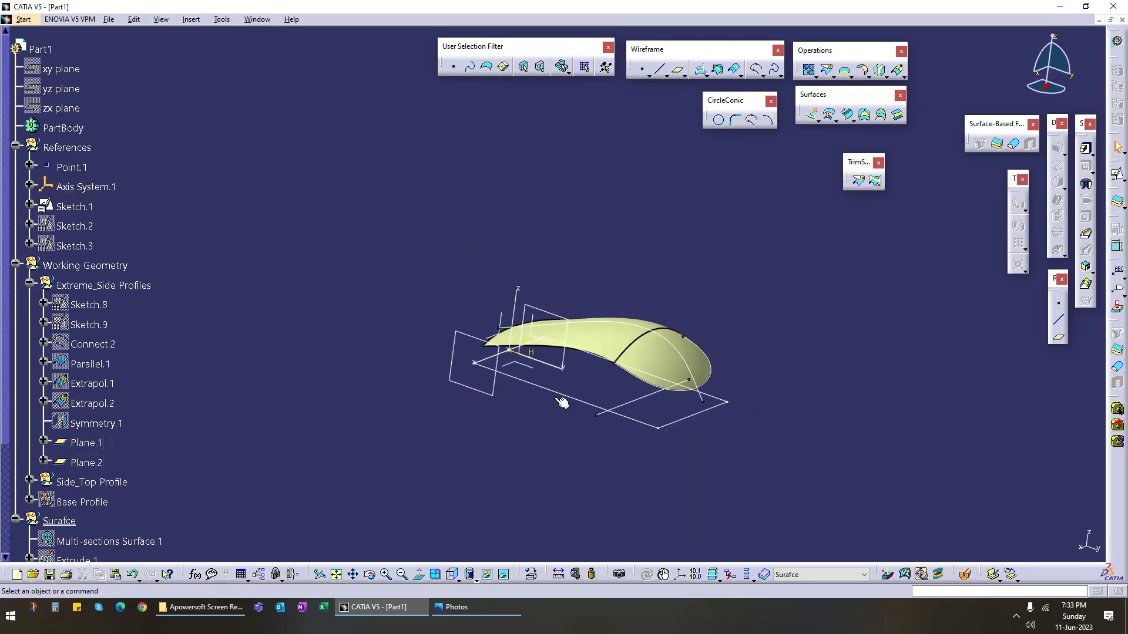
middle_click_drag(733, 388, 568, 376)
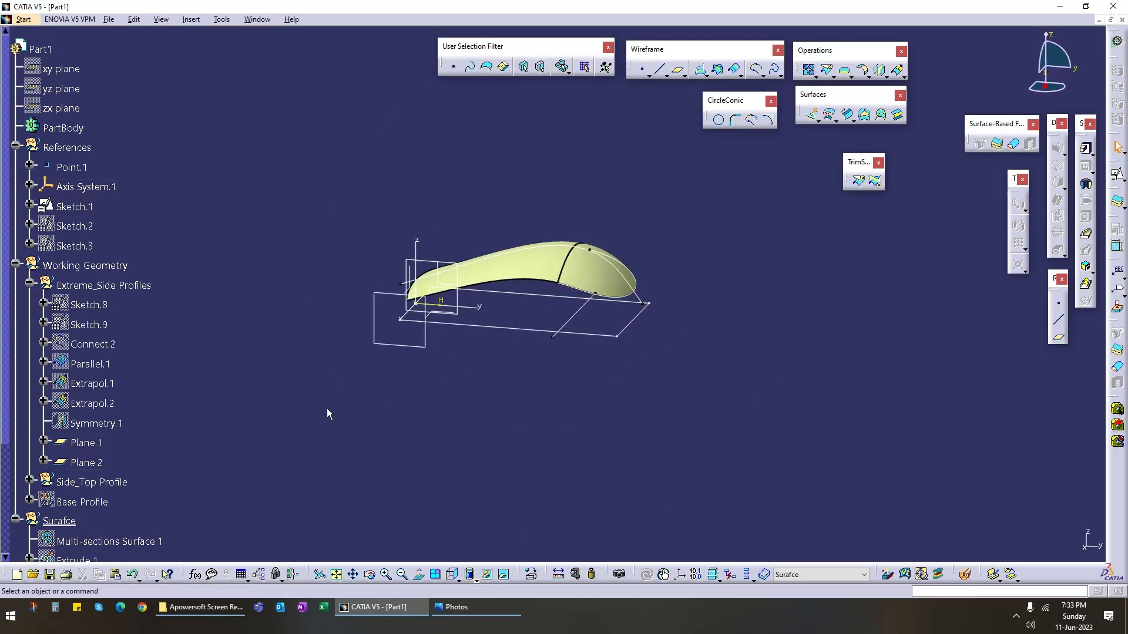
middle_click_drag(409, 413, 558, 364)
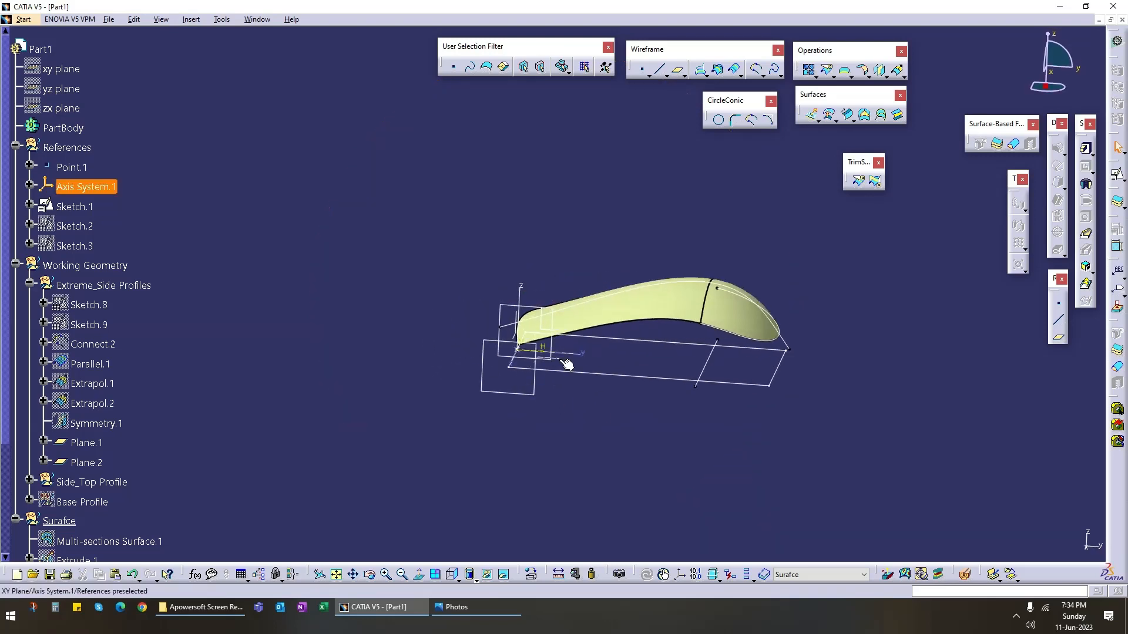
Step: Collapse the Extreme_Side Profiles set in the tree and hide Sketch.1
left_click(30, 284)
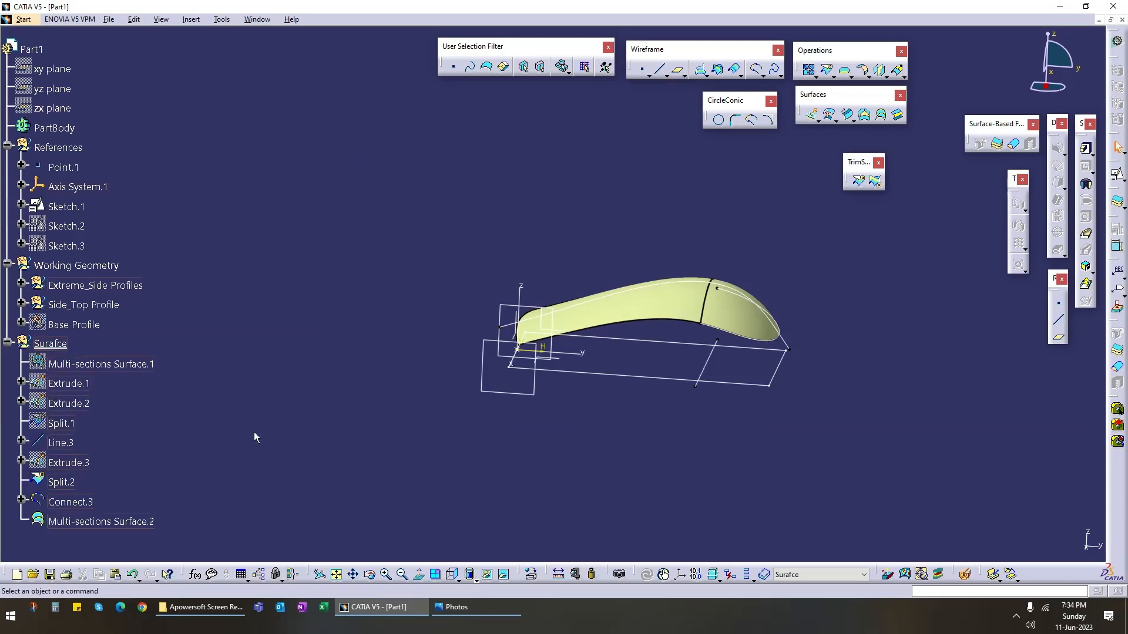
middle_click_drag(635, 439, 452, 398)
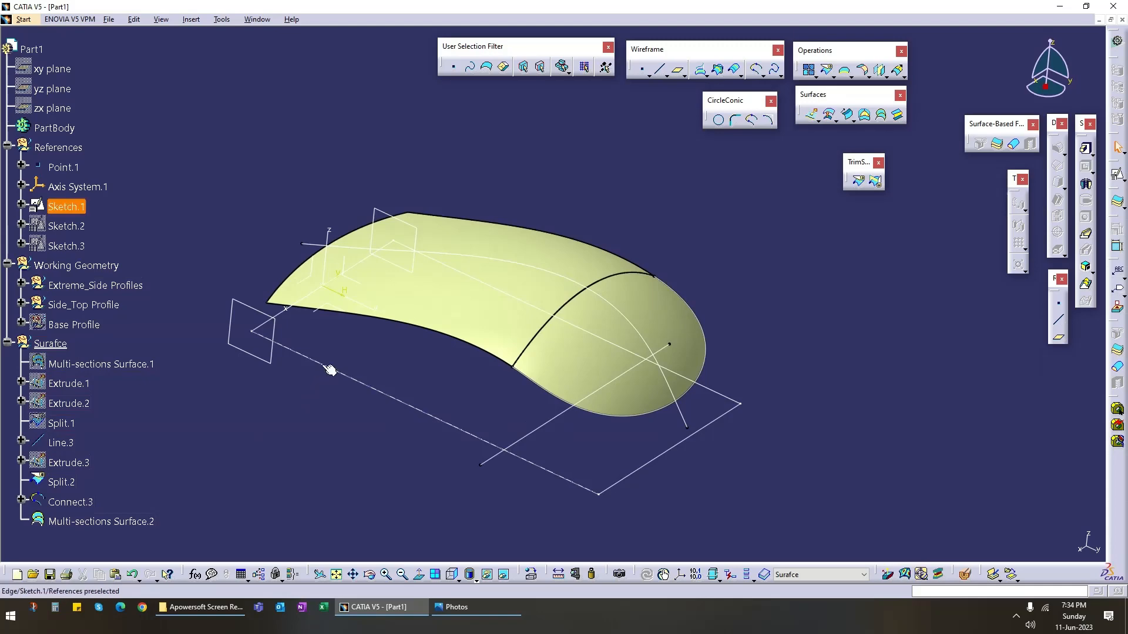
right_click(78, 209)
left_click(108, 241)
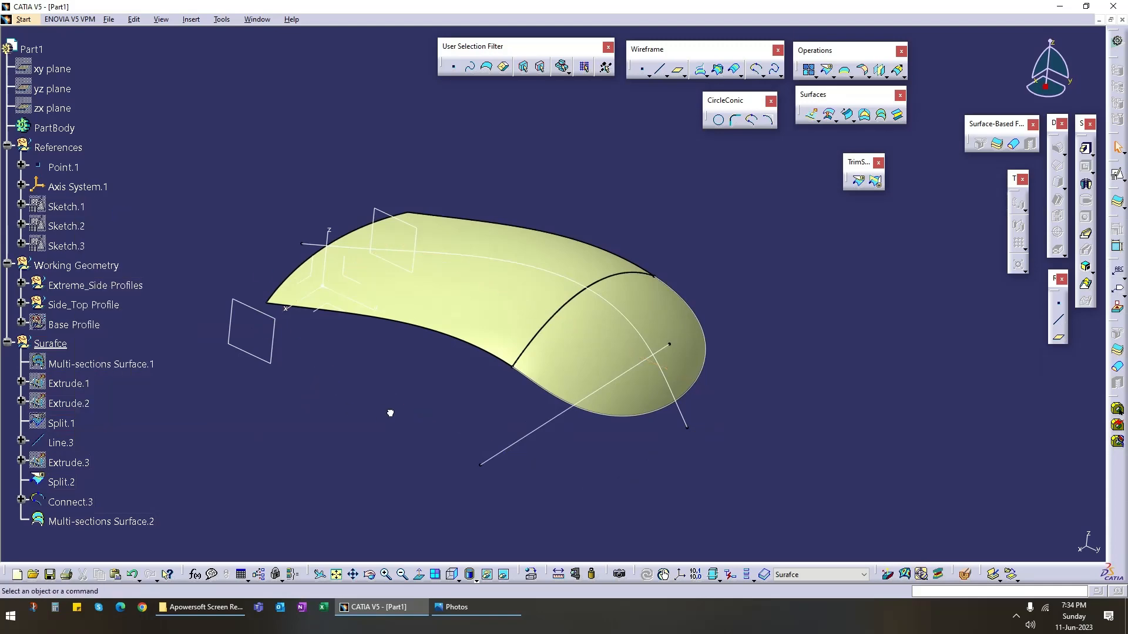
Step: Start a swept surface with a line profile and the With draft direction subtype
mouse_move(378, 466)
middle_mouse_down()
mouse_move(368, 465)
mouse_move(461, 312)
mouse_move(428, 446)
mouse_move(648, 394)
mouse_move(521, 415)
mouse_move(628, 407)
mouse_move(496, 408)
mouse_move(381, 360)
middle_mouse_up()
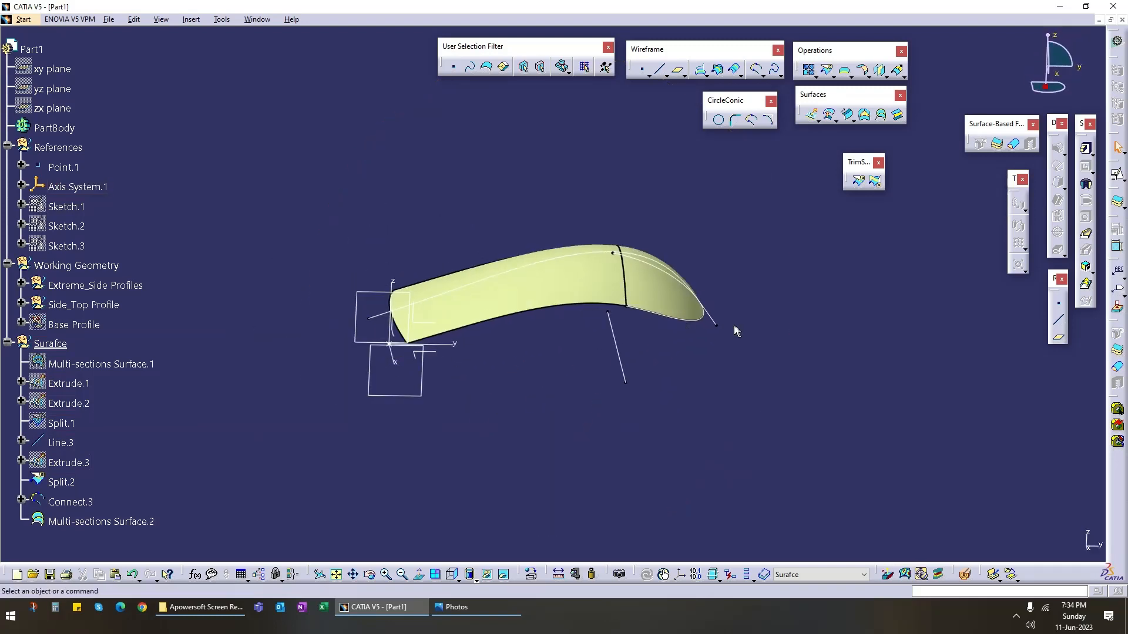
middle_click_drag(737, 331, 589, 397)
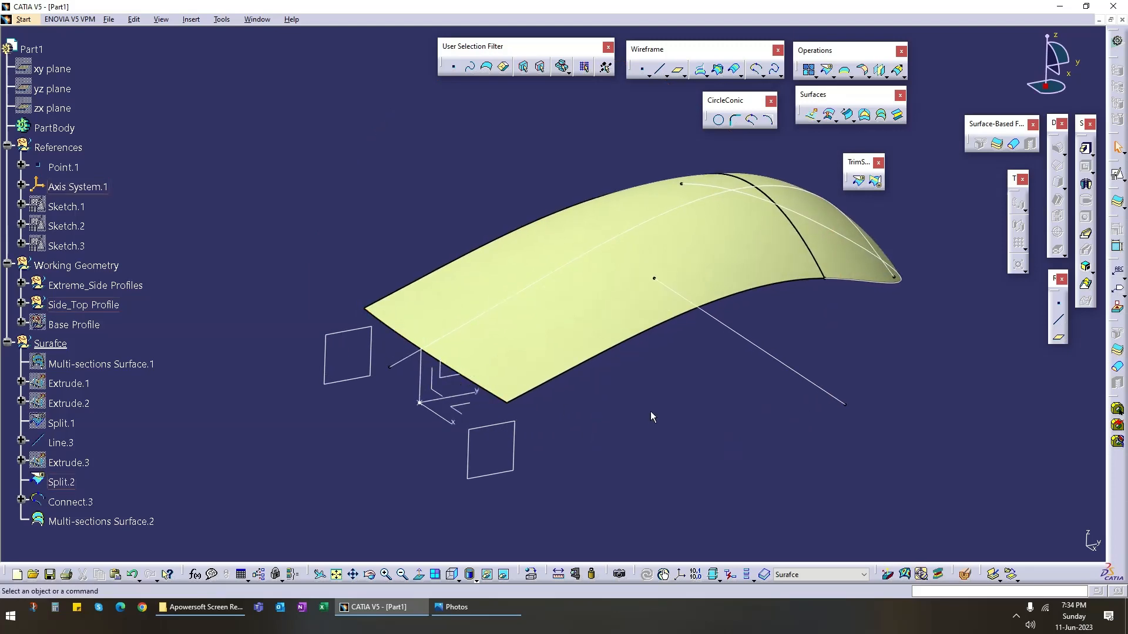
left_click(849, 115)
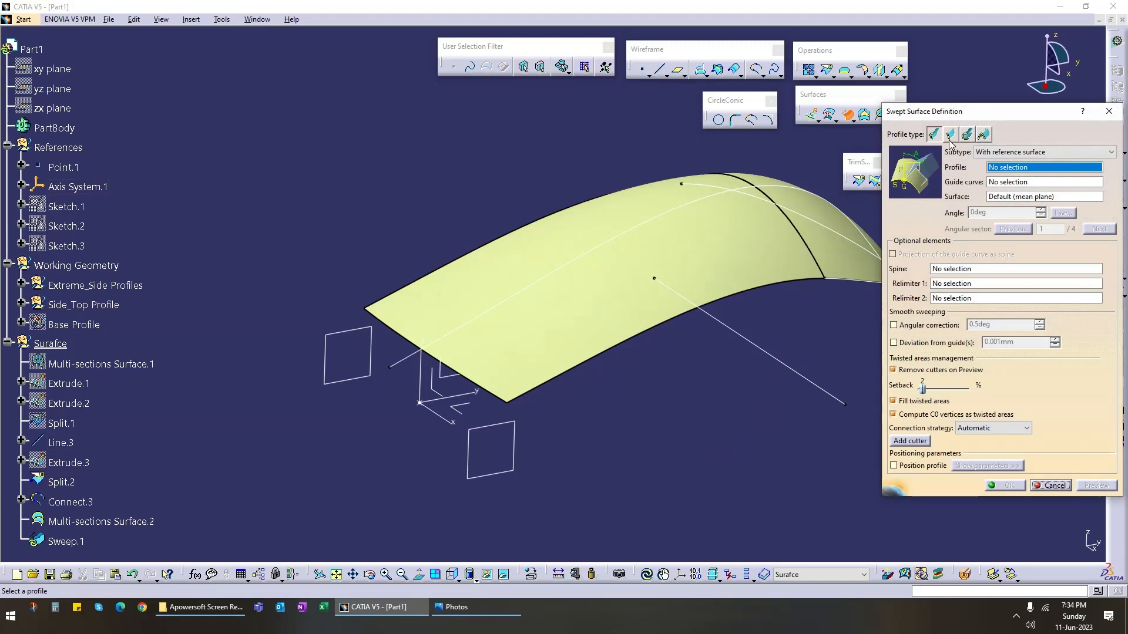
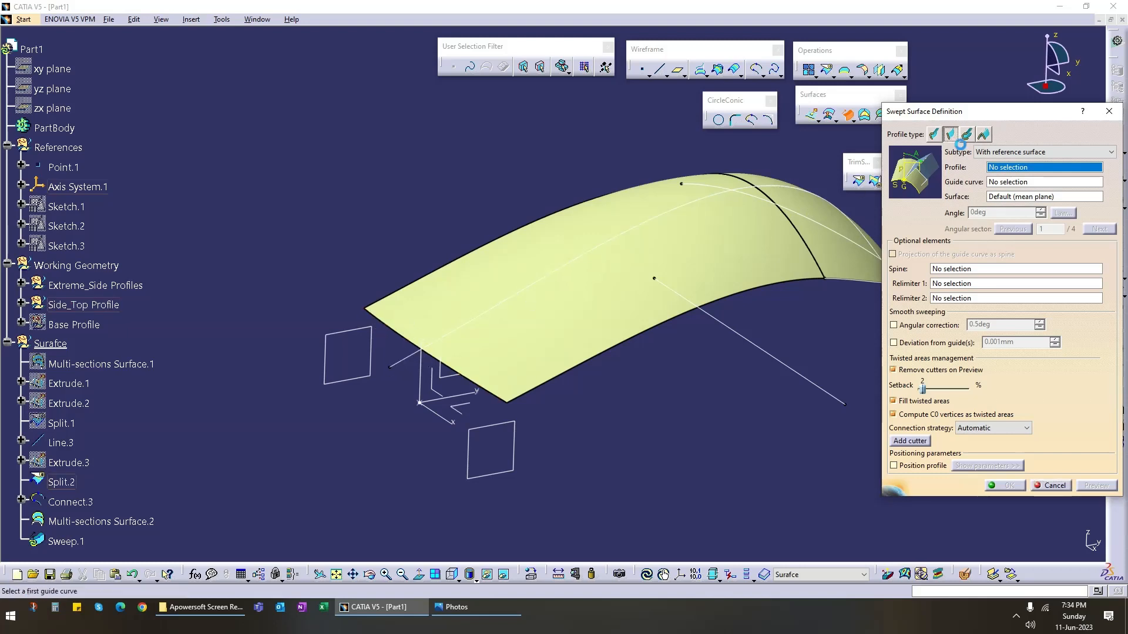
left_click(951, 134)
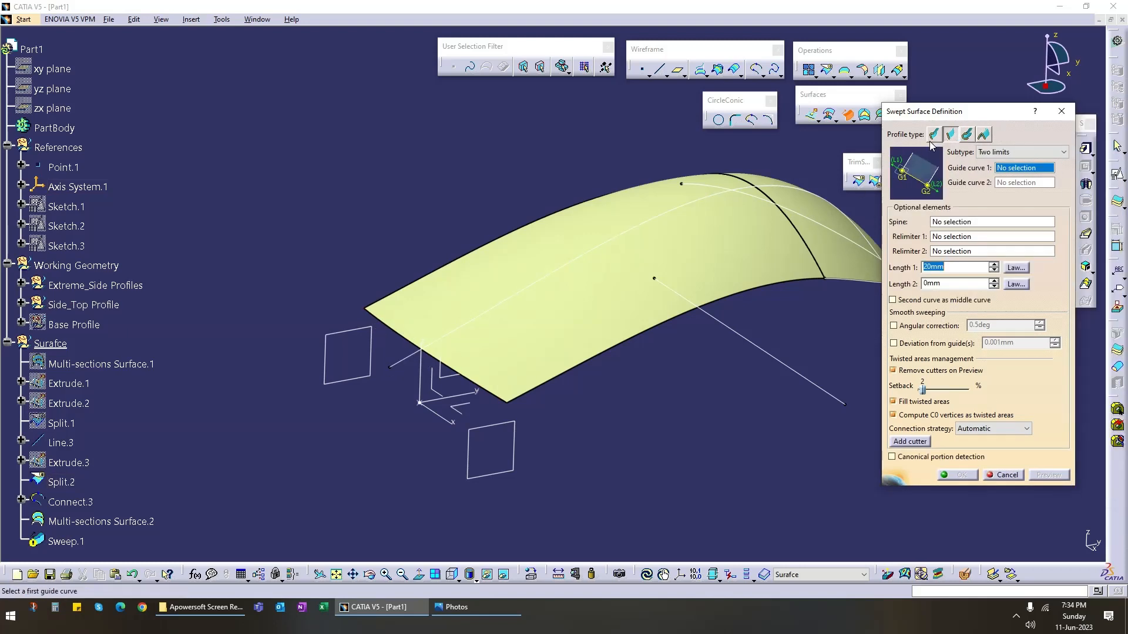
left_click(1007, 151)
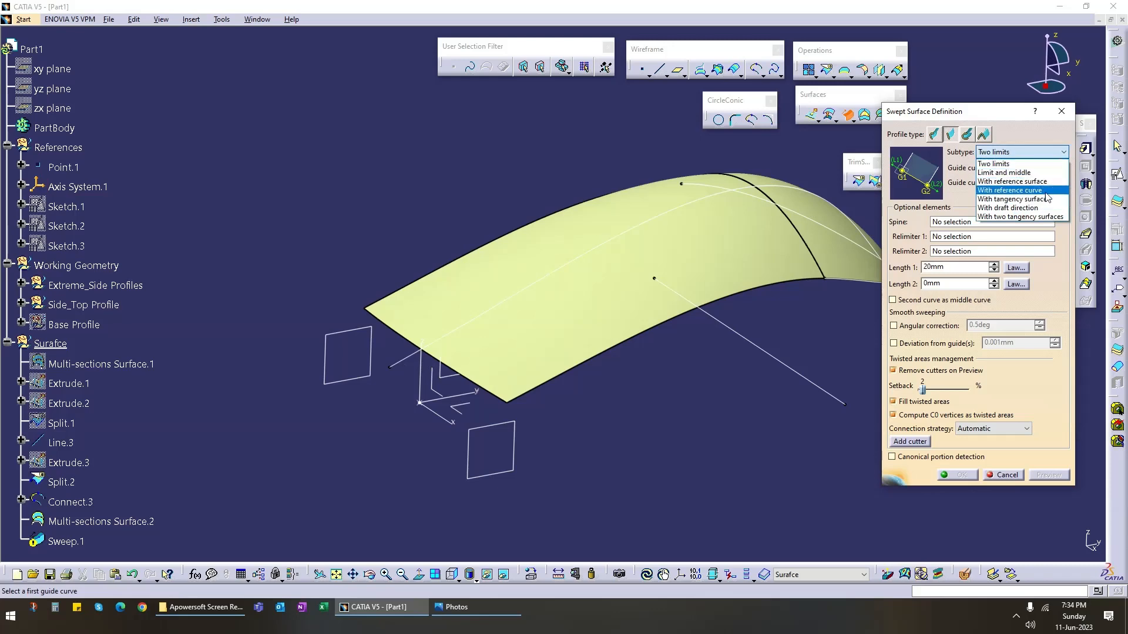
left_click(1039, 209)
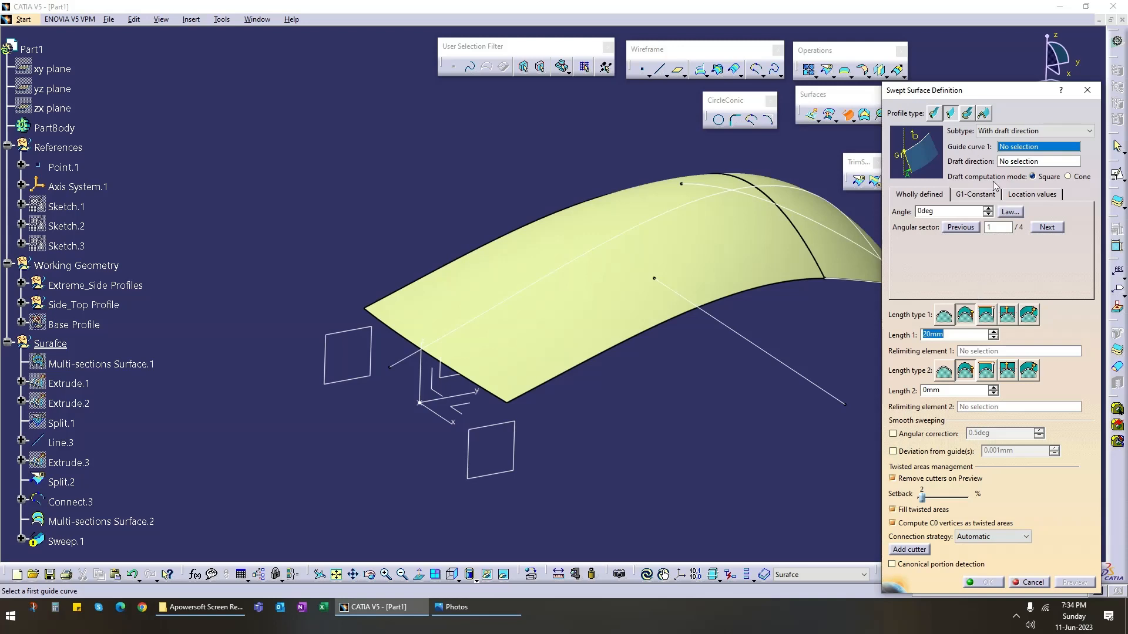
Step: Define the draft-direction sweep with Split.2's open end edge as guide curve and the axis system's Z axis as draft direction
left_click(1031, 148)
left_click(421, 345)
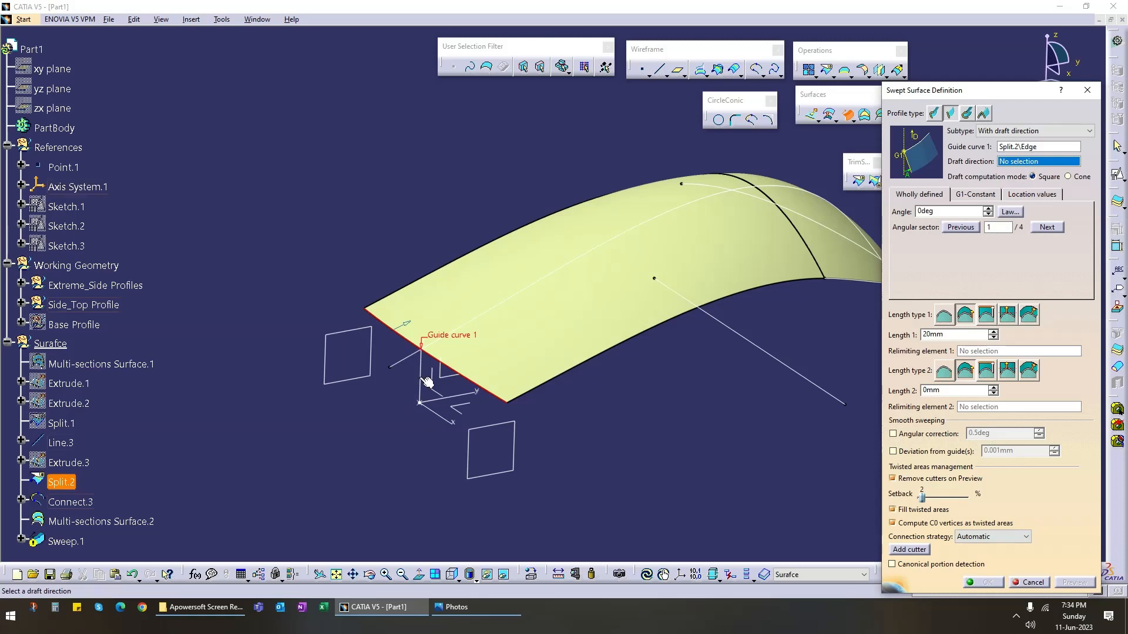
left_click(417, 416)
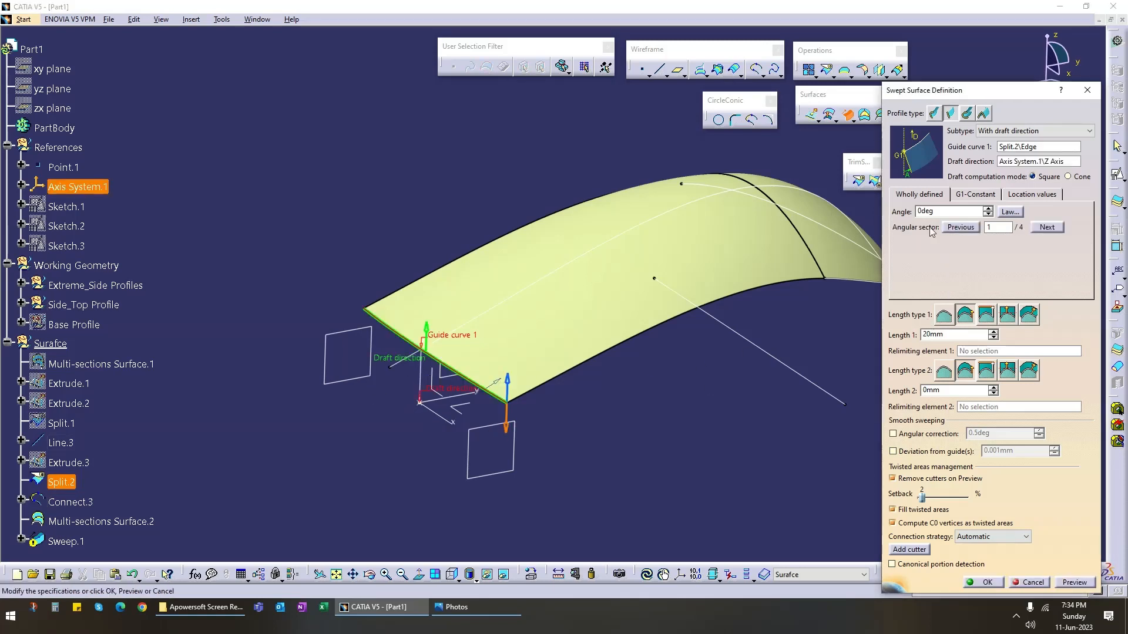
Step: Set the sweep's draft angle to 20 degrees and create the 20 mm end wall downward in angular sector 2
double_click(924, 211)
type("20")
key("Return")
middle_click_drag(532, 419, 534, 396)
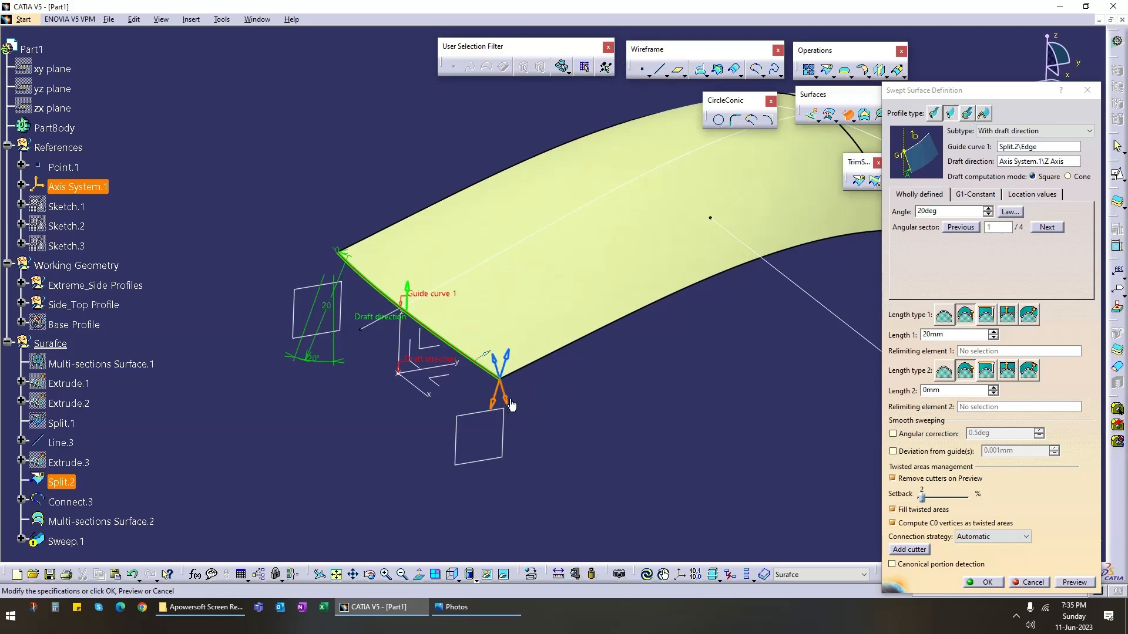
left_click(1066, 580)
middle_click_drag(652, 451, 512, 328)
middle_click_drag(446, 344, 610, 474)
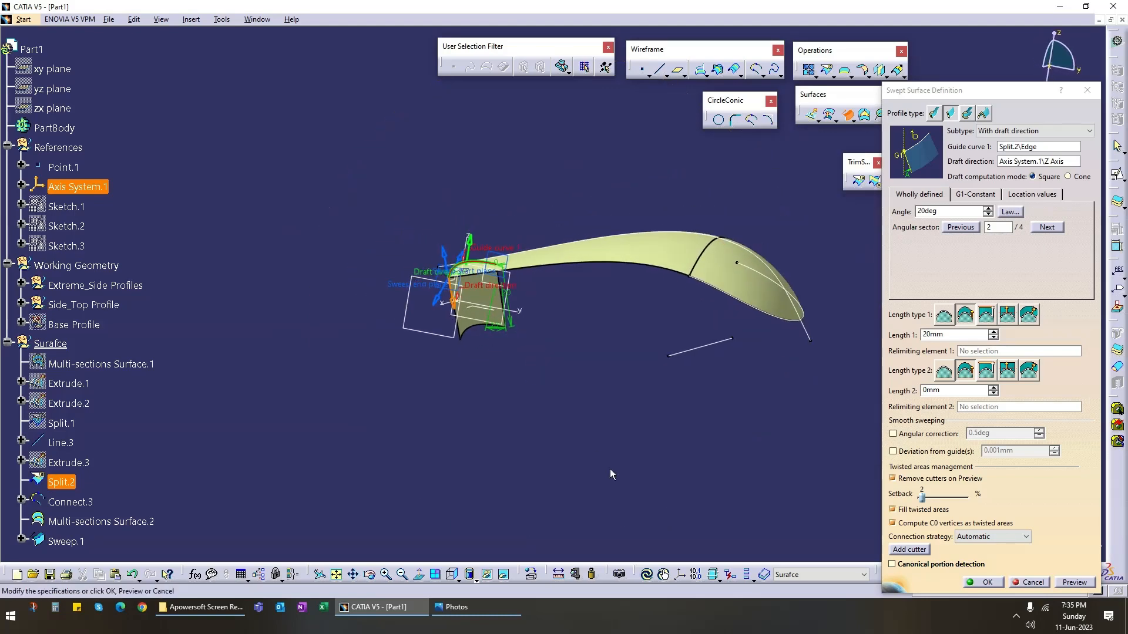
left_click(987, 583)
middle_click_drag(504, 433, 547, 400)
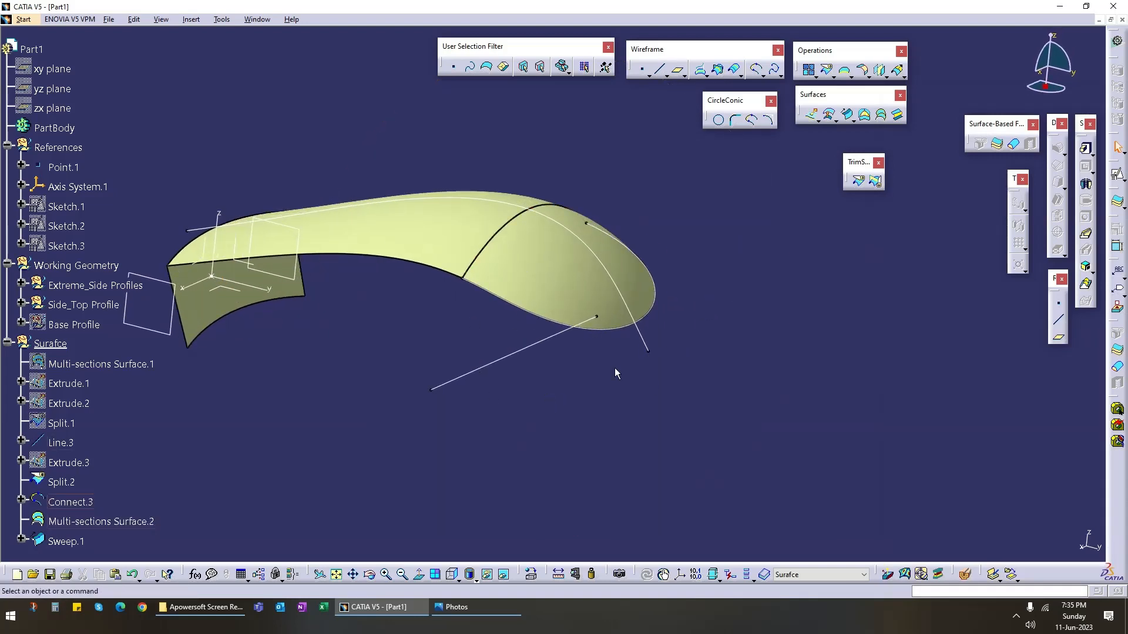
Step: Hide Connect.3 and sweep a 20 mm wall at 20 degrees from Multi-sections Surface.2's rounded outer edge, drafted along the Z axis
right_click(532, 314)
left_click(761, 311)
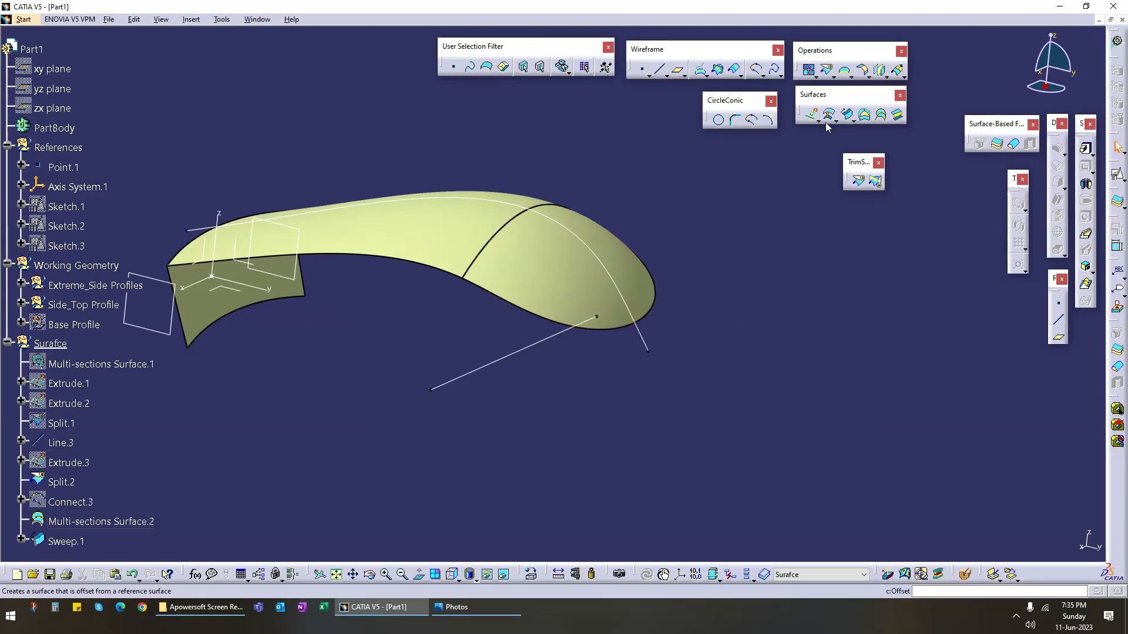
left_click(847, 114)
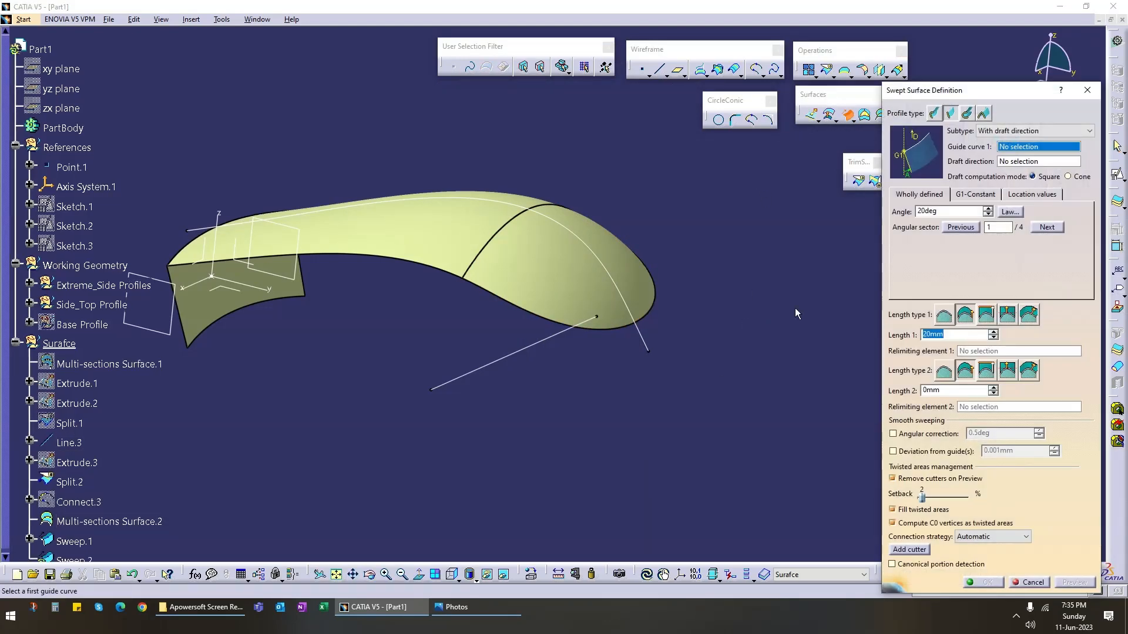
left_click(620, 329)
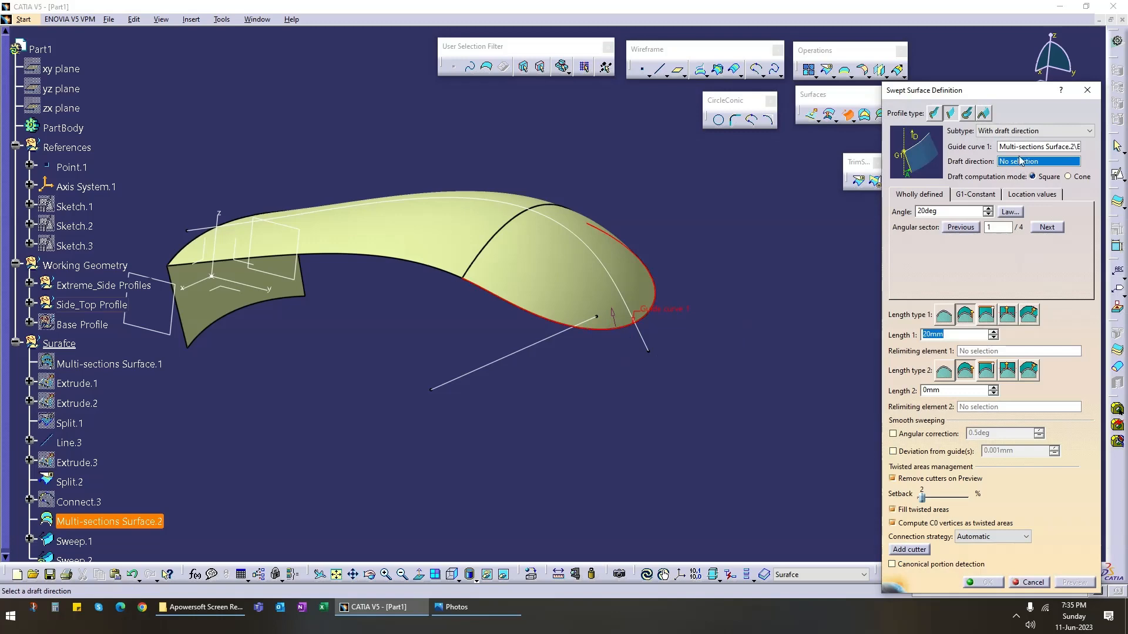
left_click(85, 187)
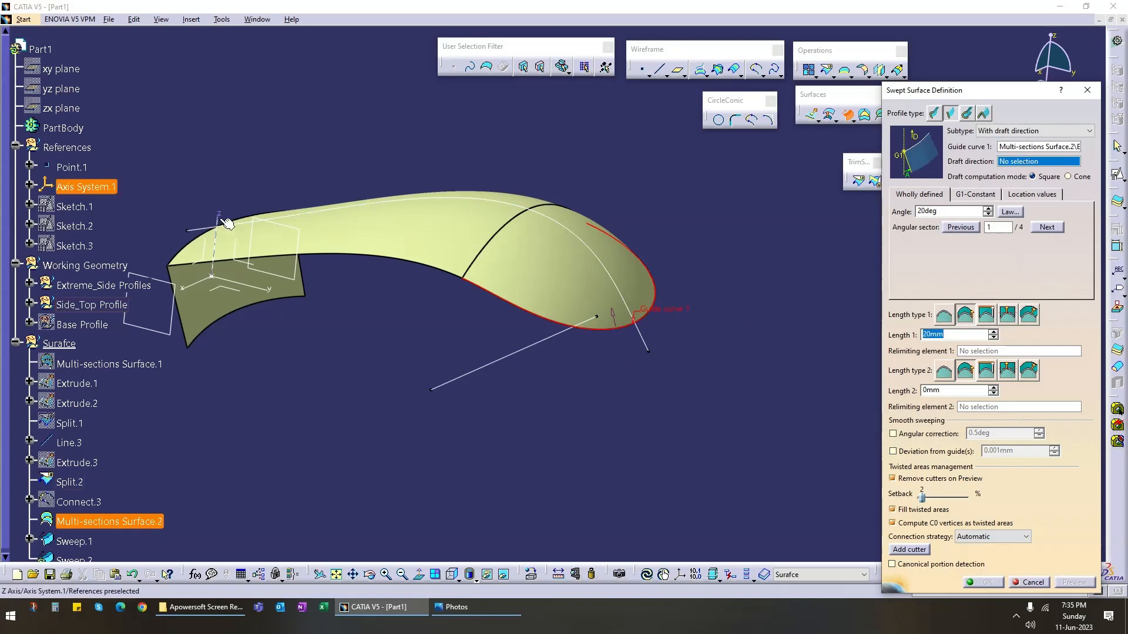
middle_click_drag(549, 376, 439, 350)
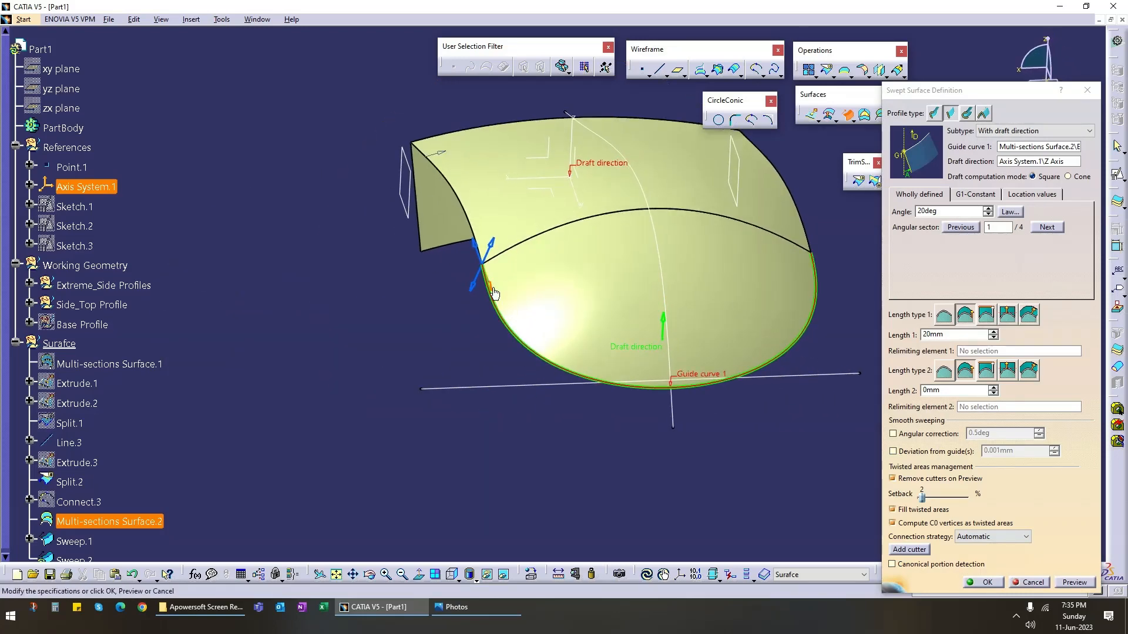
mouse_move(542, 417)
middle_mouse_down()
mouse_move(576, 412)
mouse_move(611, 370)
mouse_move(618, 288)
mouse_move(528, 405)
middle_mouse_up()
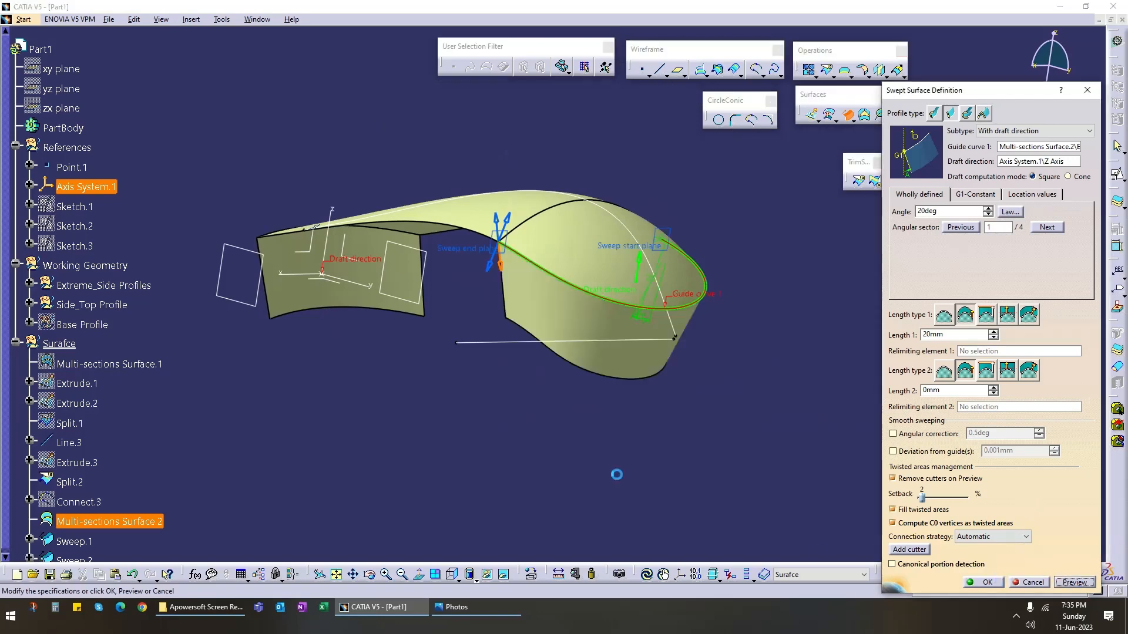
middle_click_drag(615, 473, 699, 376)
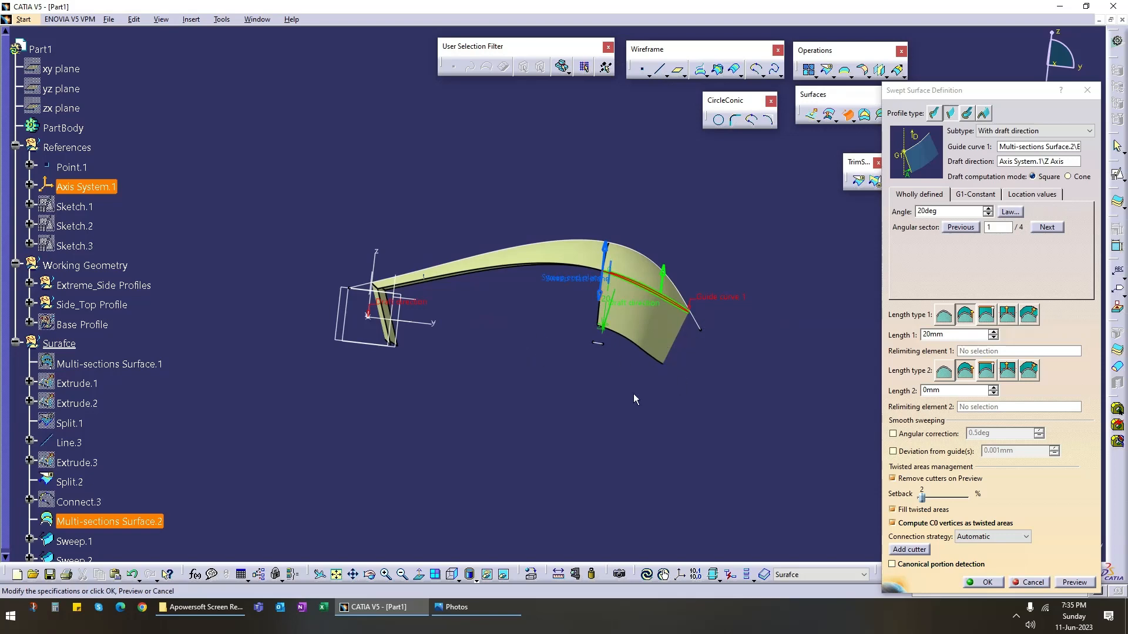
left_click(983, 584)
middle_click_drag(646, 364, 637, 276)
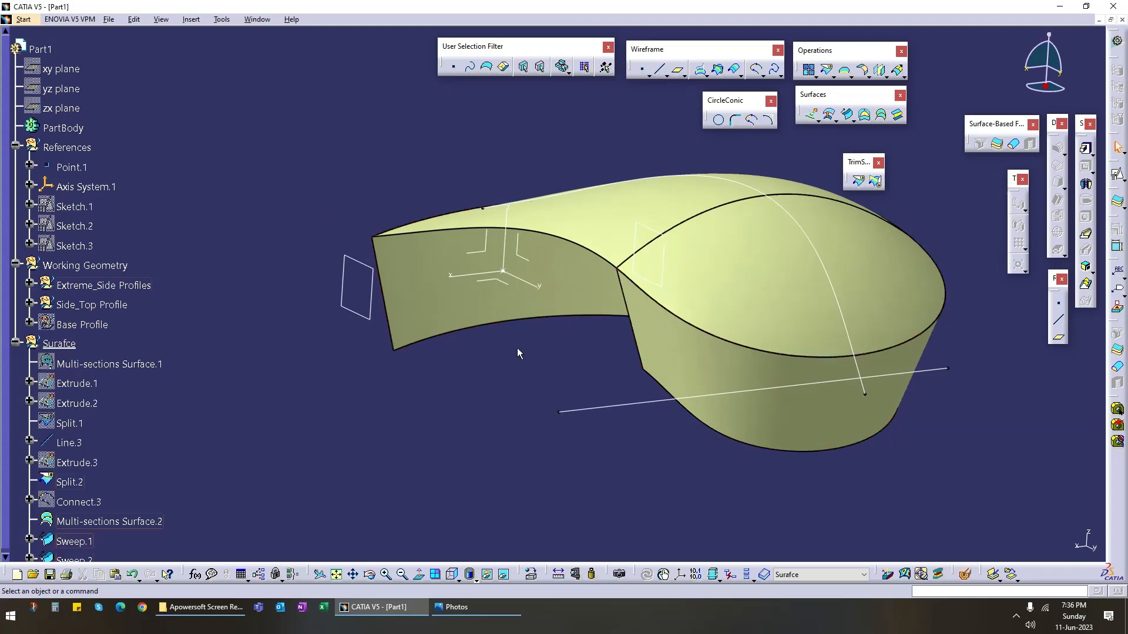
Step: Examine how far both swept walls extend relative to the axis system's XY plane
middle_click_drag(518, 348, 582, 387)
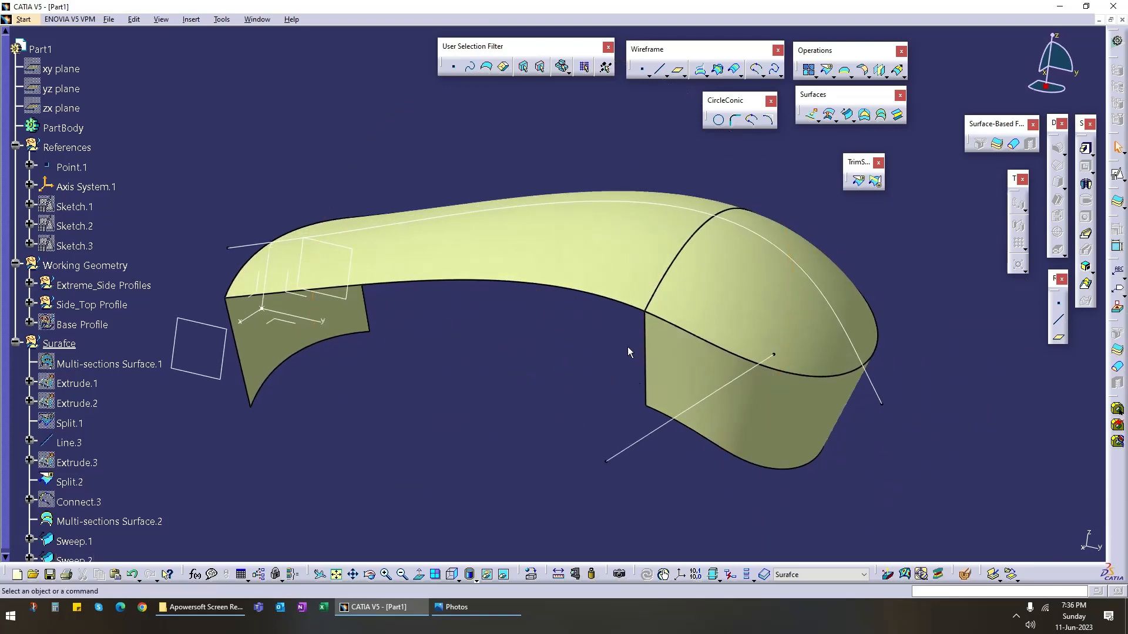
middle_click_drag(627, 351, 544, 376)
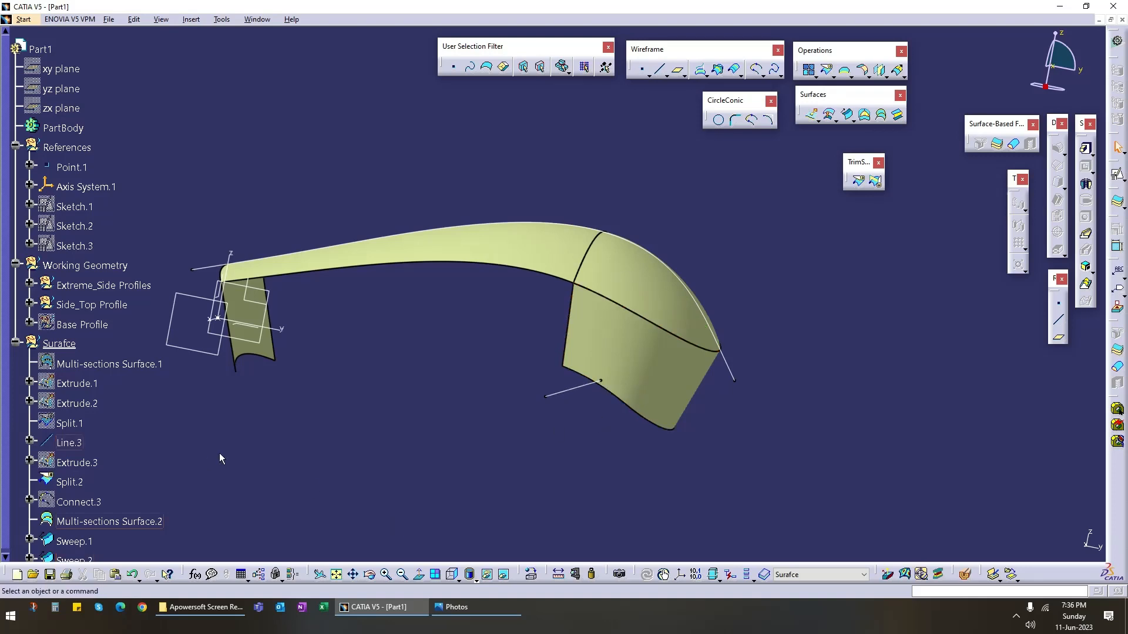
scroll(112, 439, "down", 3)
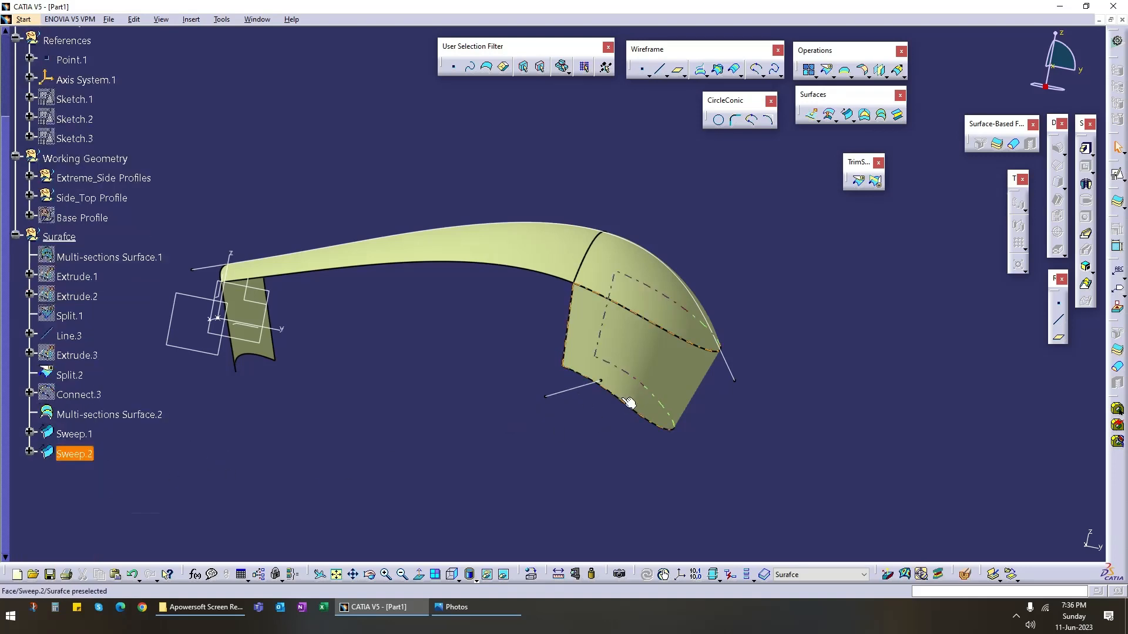
middle_click_drag(262, 394, 347, 328)
left_click(340, 323)
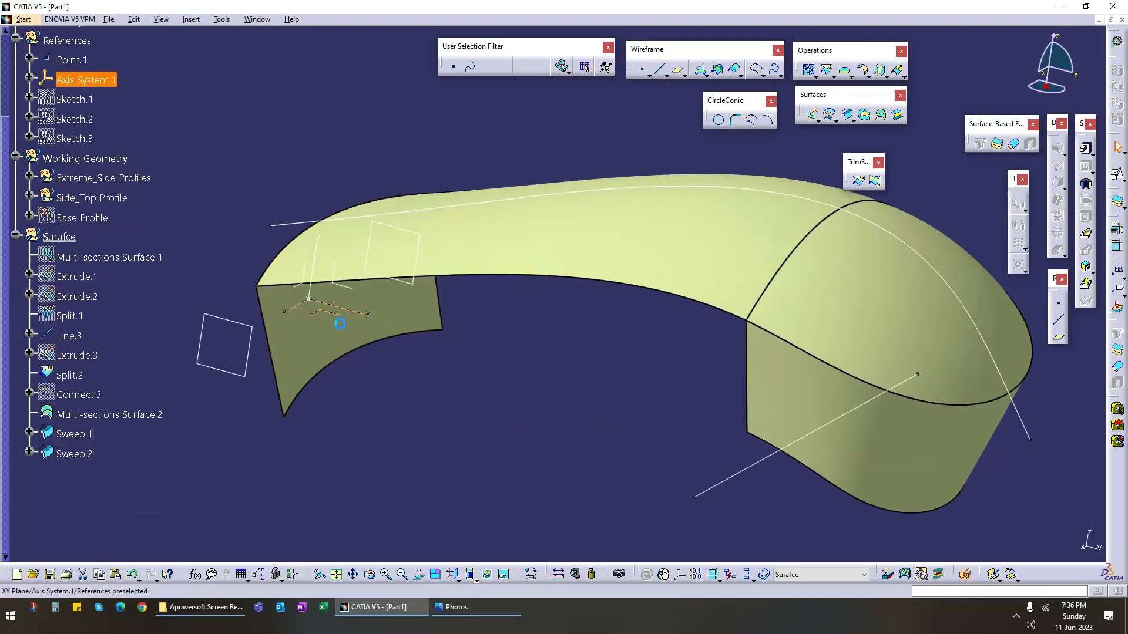
left_click(560, 453)
middle_click_drag(559, 453, 608, 424)
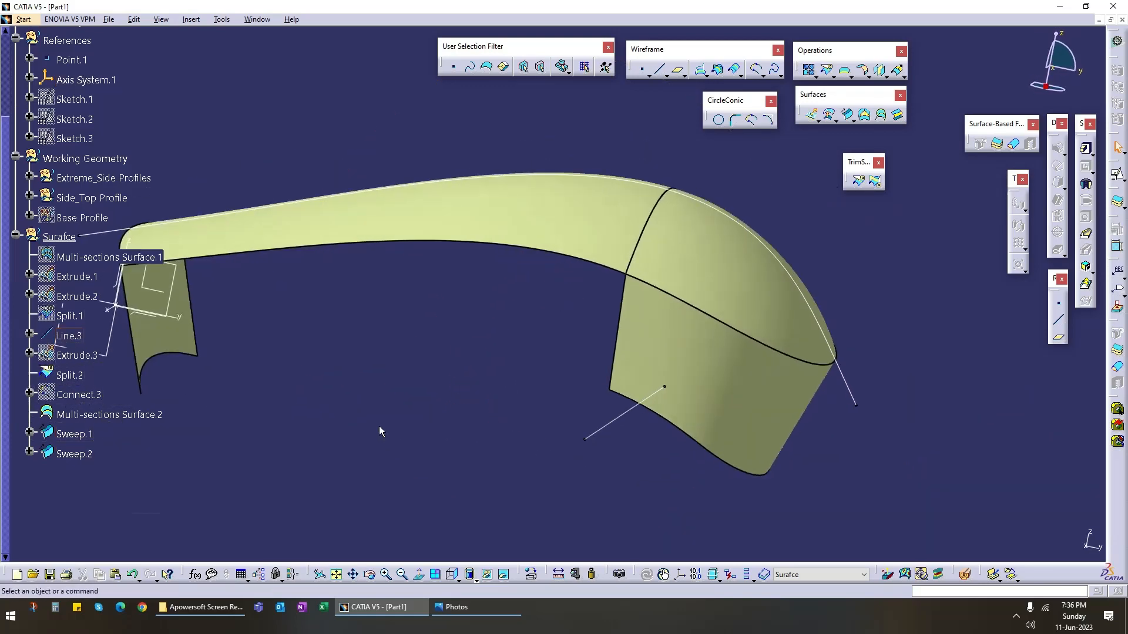
middle_click_drag(379, 427, 481, 450)
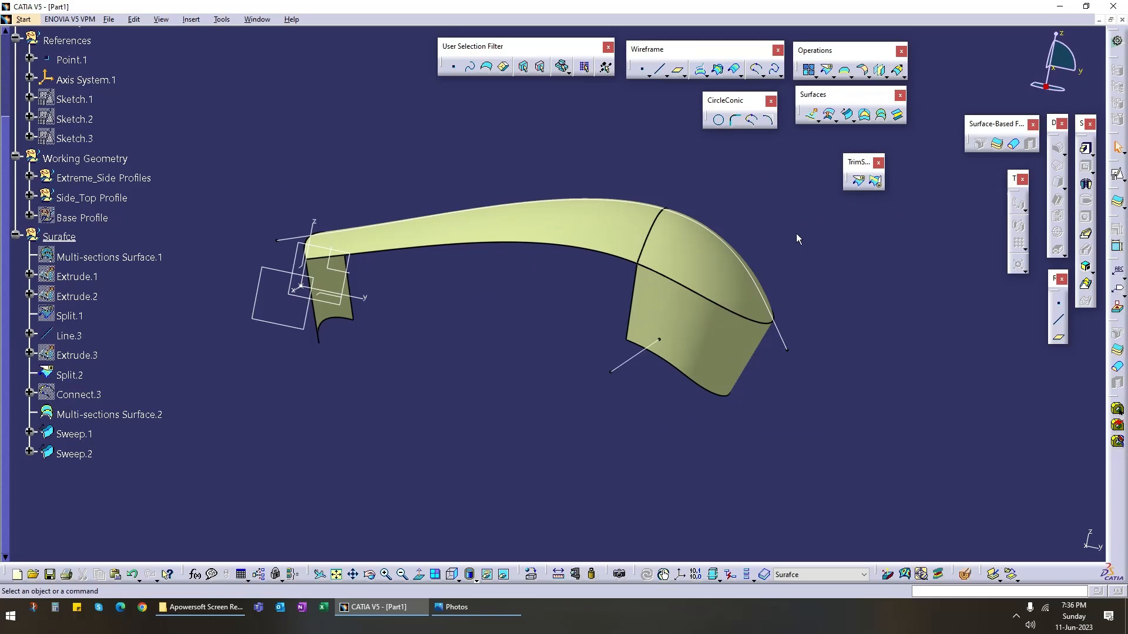
Step: Increase the length of the rounded end's swept wall, Sweep.2
double_click(714, 339)
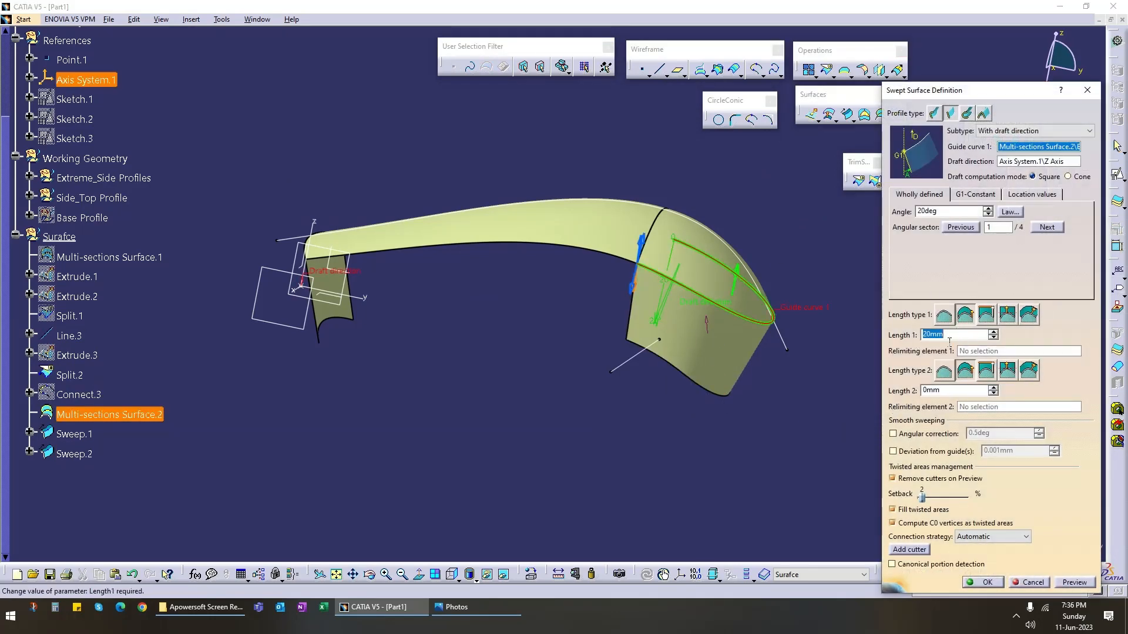
key("Return")
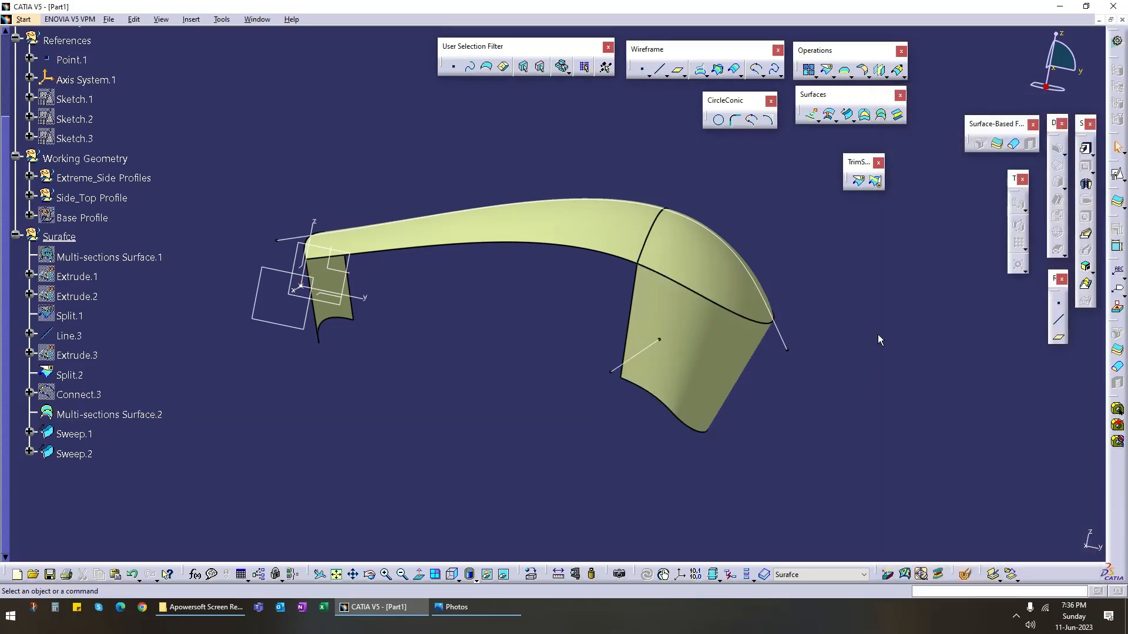
middle_click_drag(547, 421, 495, 380)
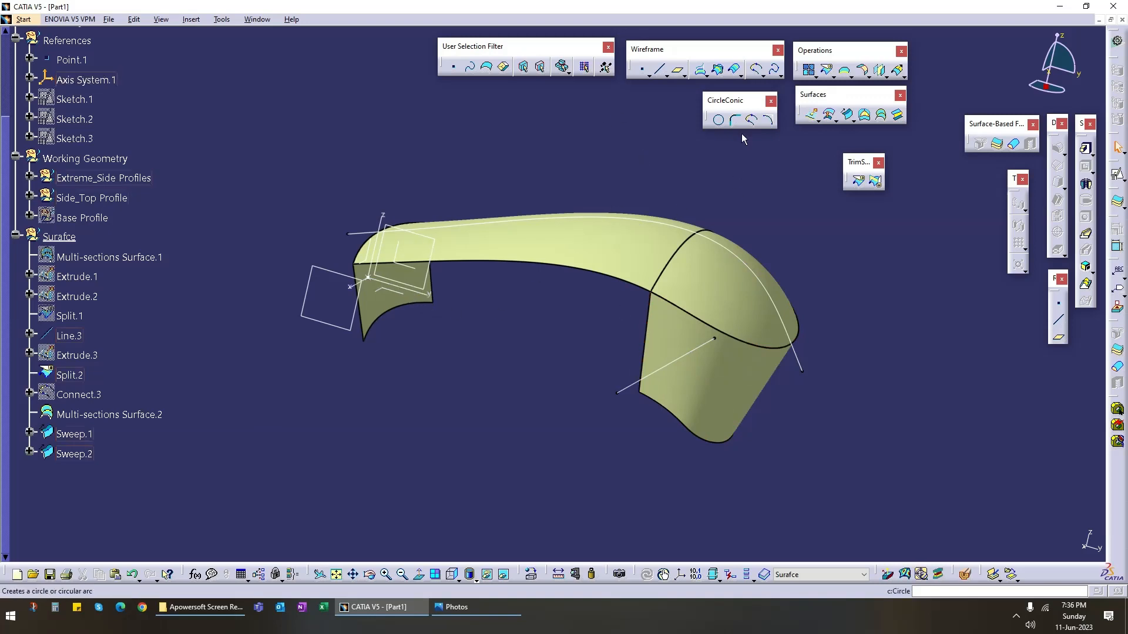
Step: Split Sweep.2 with the axis system's XY plane, keeping the upper portion
left_click(825, 72)
left_click(664, 318)
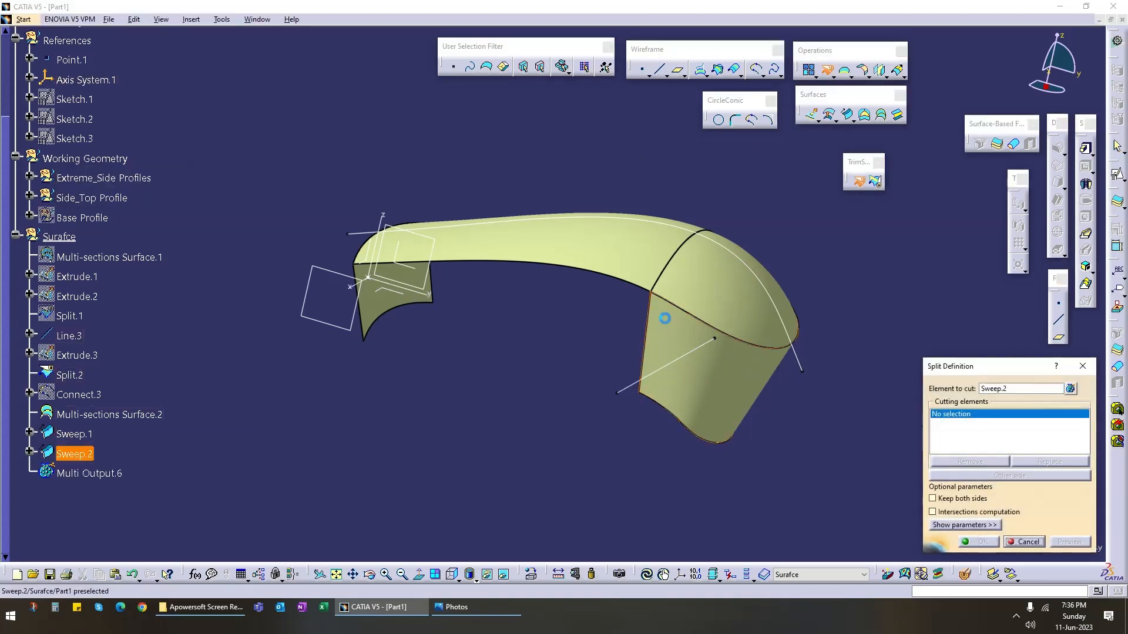
left_click(406, 301)
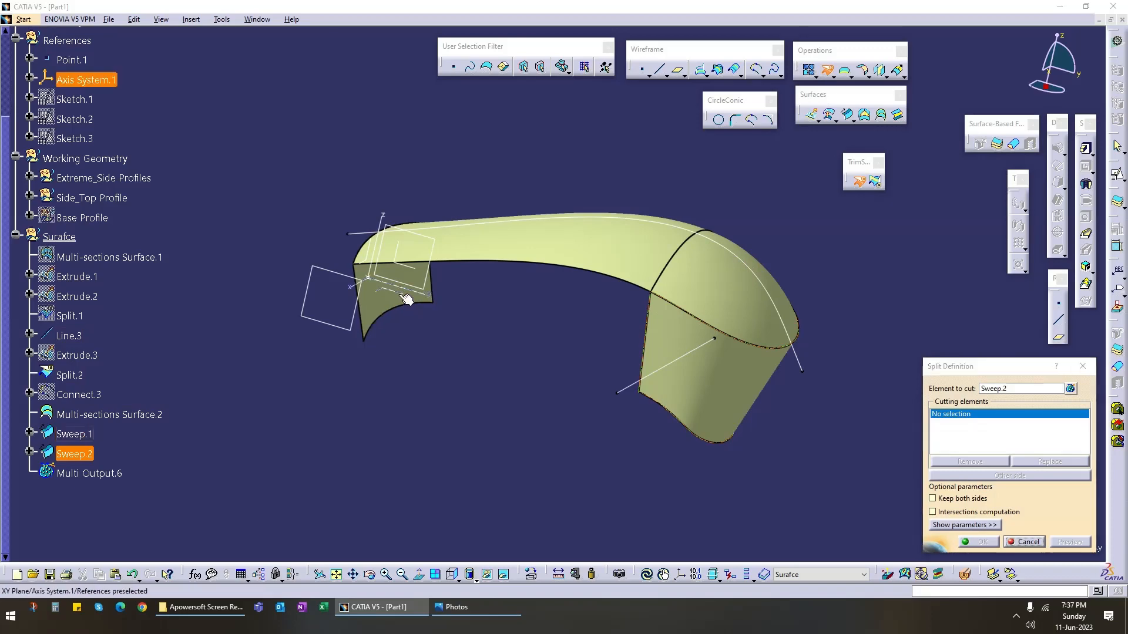
left_click(975, 542)
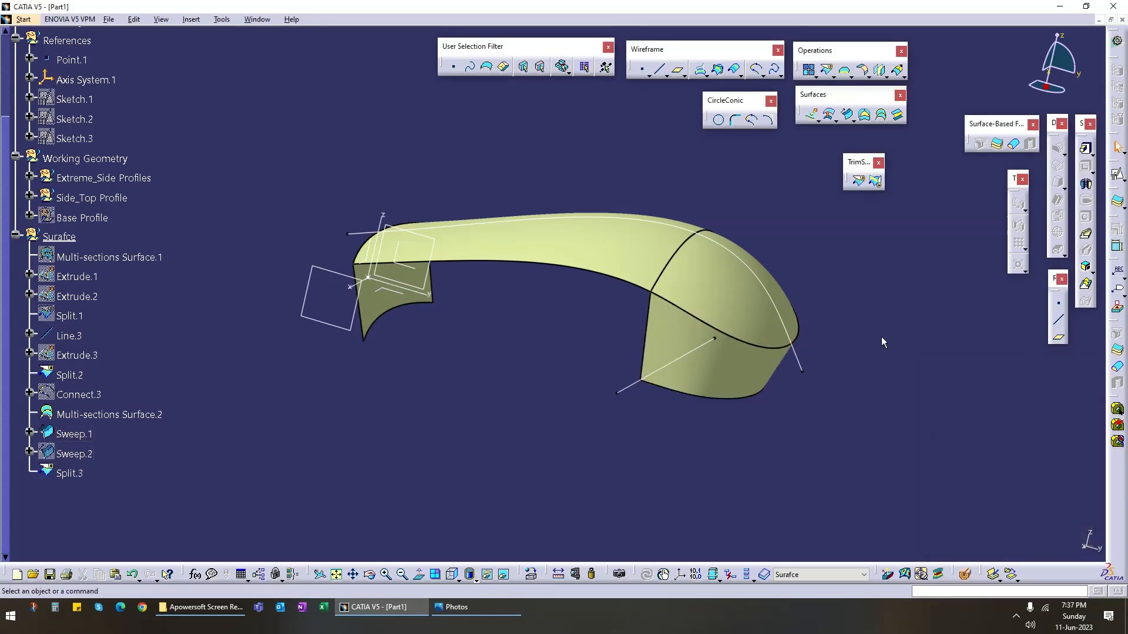
Step: Split Sweep.1 with the axis system's XY plane, keeping the upper portion
left_click(824, 77)
middle_click_drag(408, 350, 557, 186)
left_click(564, 171)
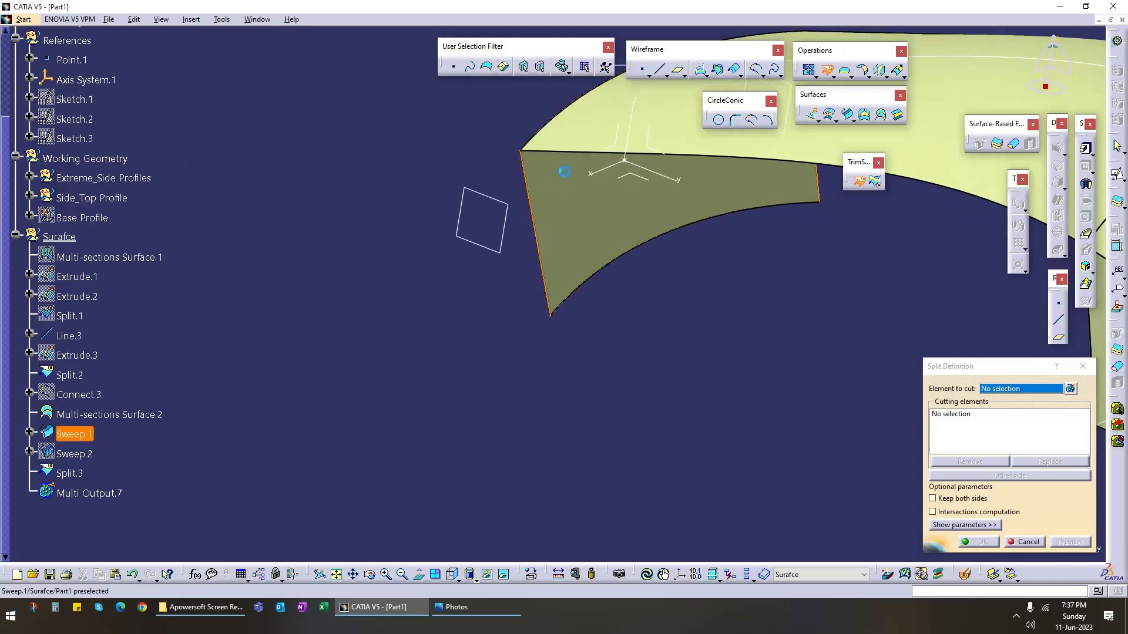
left_click(644, 182)
left_click(979, 542)
Step: Show the hidden planar surface Extrude.3 at the junction between the long body and the rounded end
middle_click_drag(678, 306, 631, 279)
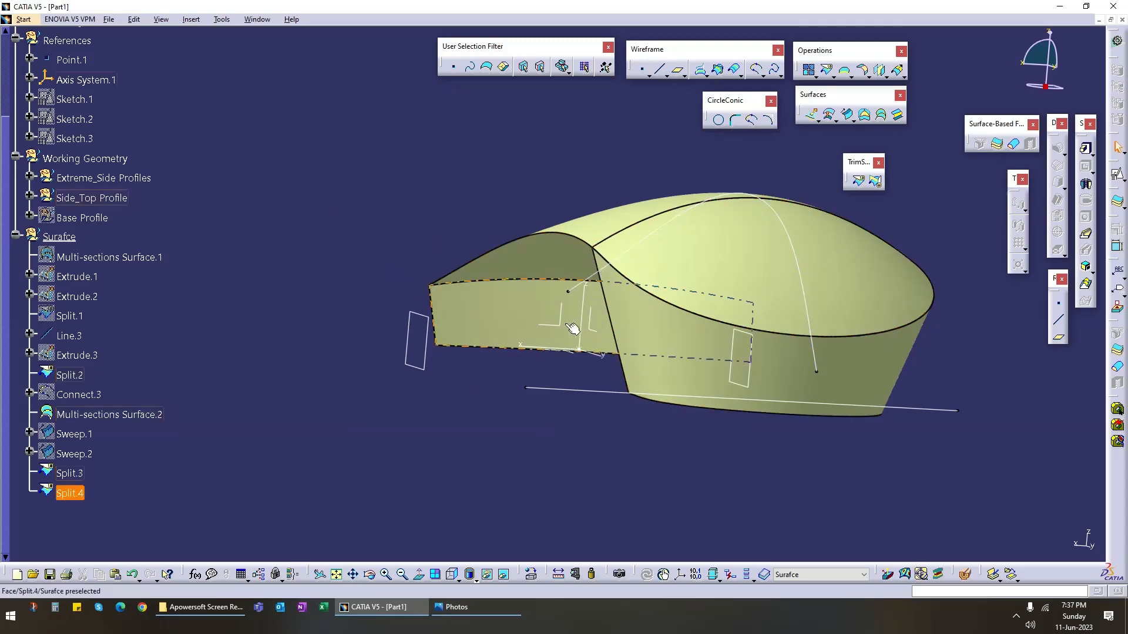
mouse_move(574, 323)
middle_mouse_down()
mouse_move(511, 352)
mouse_move(549, 373)
mouse_move(534, 398)
mouse_move(584, 360)
mouse_move(559, 327)
middle_mouse_up()
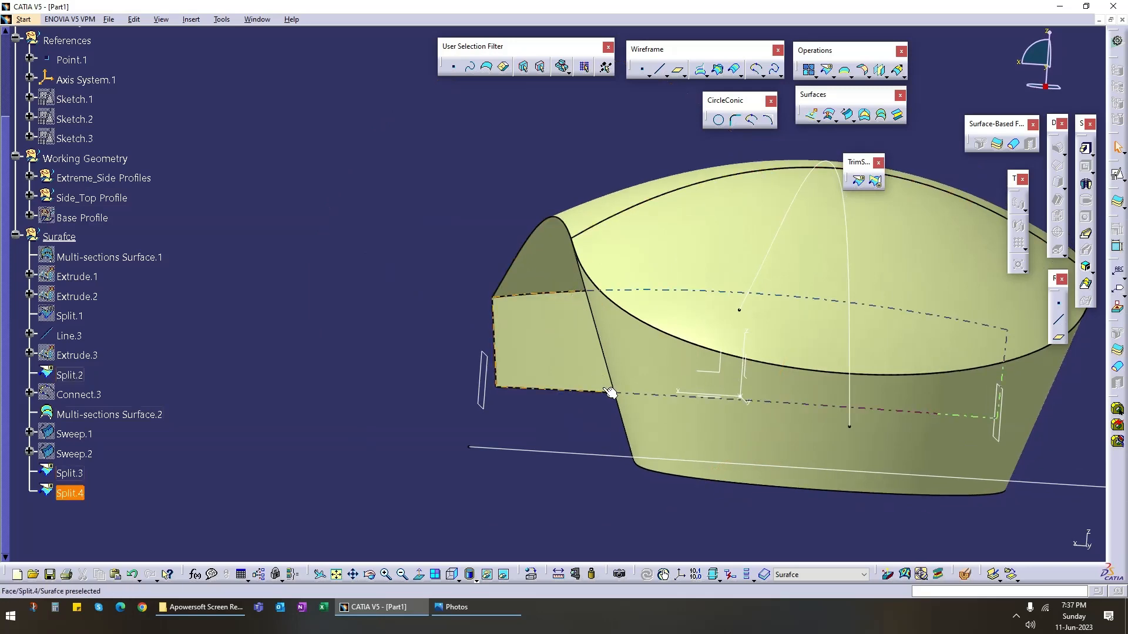
middle_click_drag(609, 392, 423, 393)
mouse_move(525, 367)
middle_mouse_down()
mouse_move(443, 322)
mouse_move(385, 319)
mouse_move(641, 386)
mouse_move(494, 378)
mouse_move(536, 395)
mouse_move(530, 366)
middle_mouse_up()
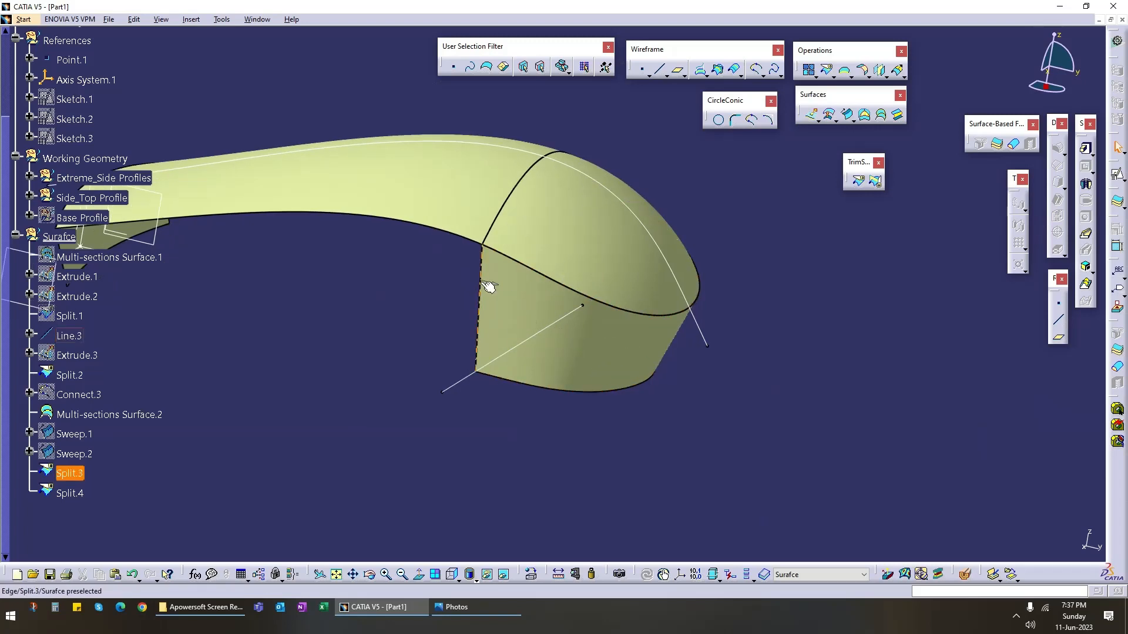
middle_click_drag(497, 419, 555, 415)
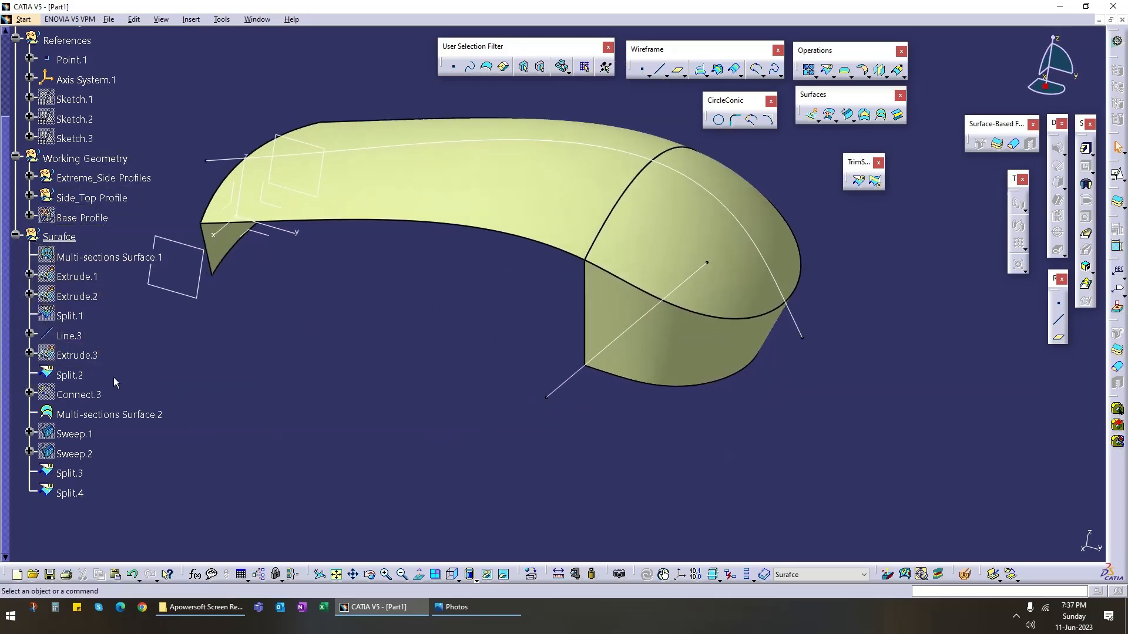
right_click(88, 363)
left_click(50, 395)
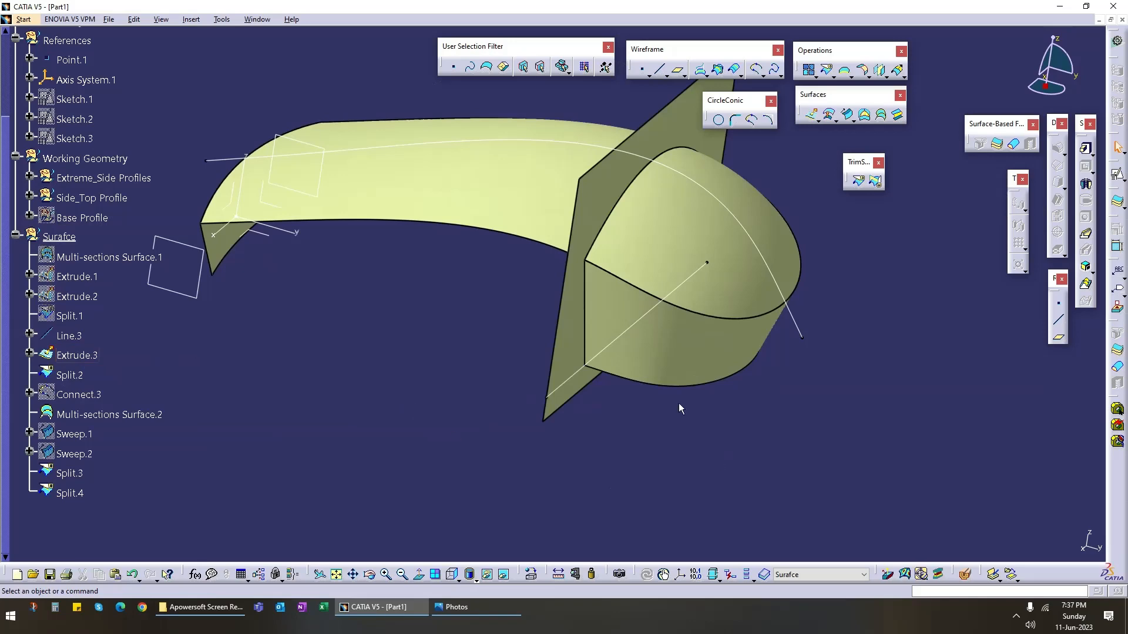
middle_click_drag(680, 405, 768, 366)
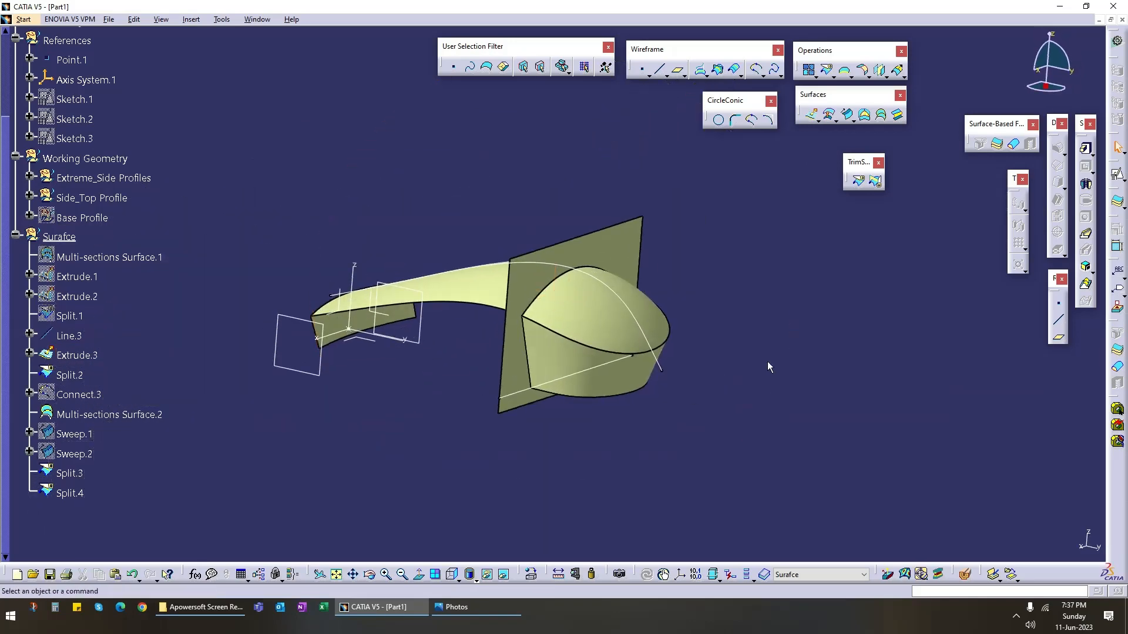
Step: Try offsetting the planar surface Extrude.3 by 10 mm towards the rounded end
left_click(827, 116)
left_click(76, 356)
middle_click_drag(517, 411, 600, 389)
left_click_drag(992, 411, 912, 413)
type("10mm")
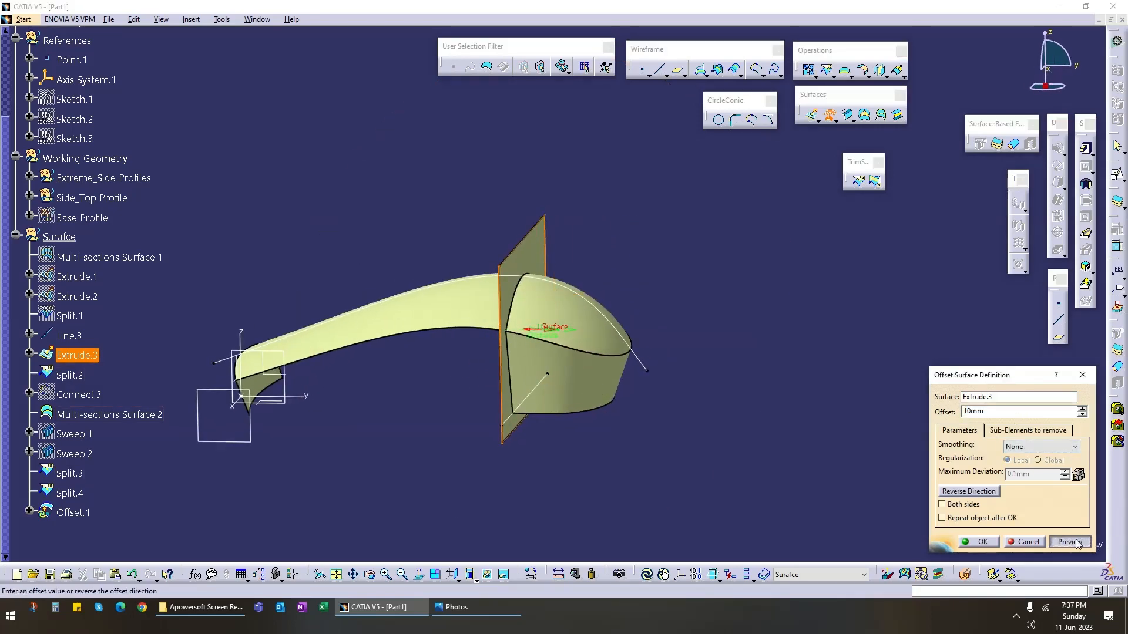
left_click(1069, 541)
middle_click_drag(528, 388, 607, 329)
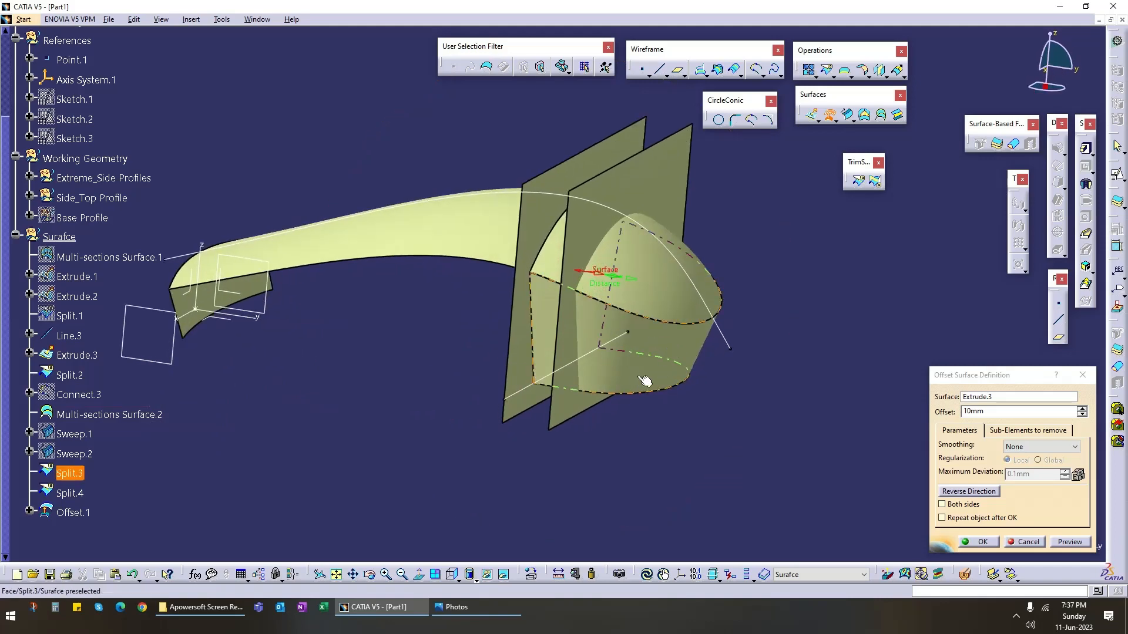
middle_click_drag(644, 380, 567, 403)
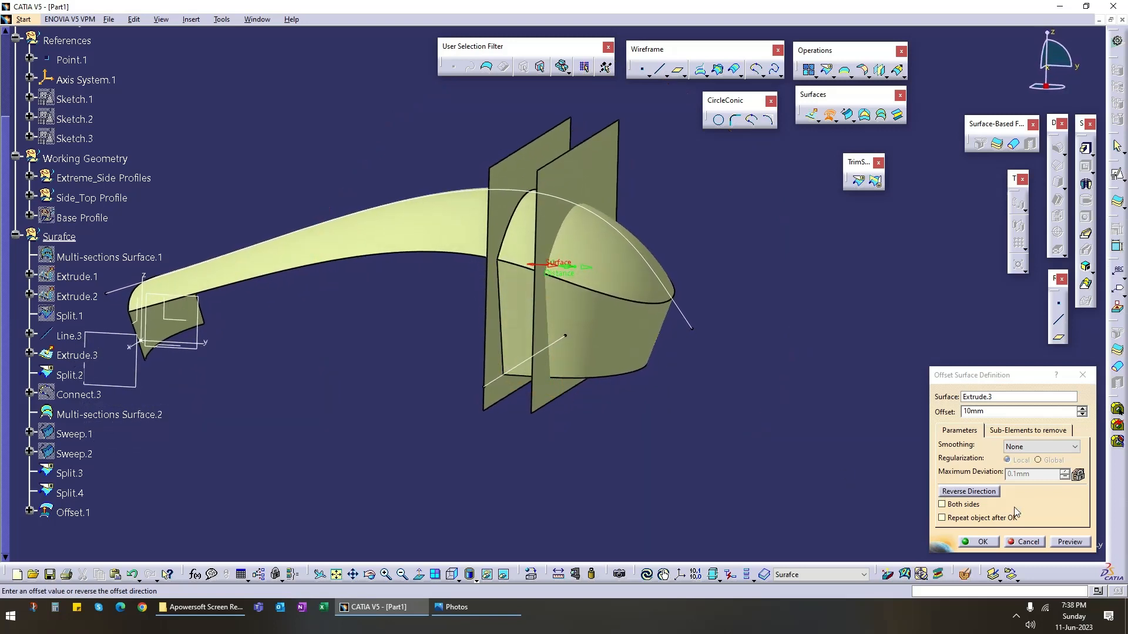
left_click(1026, 541)
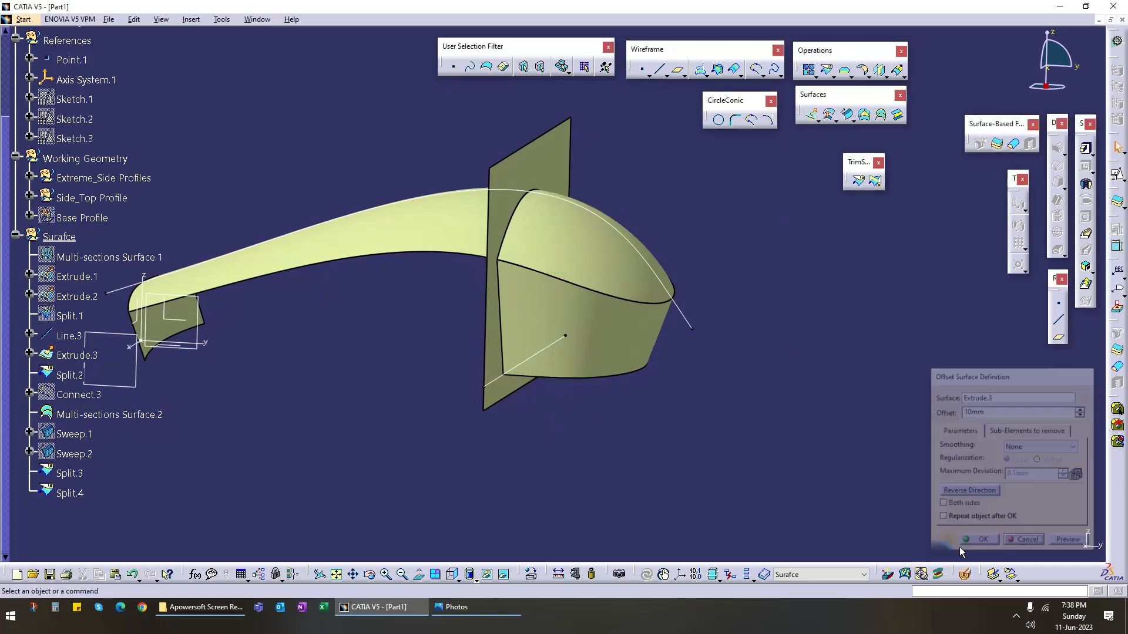
Step: Hide the planar surface Extrude.3 at the junction between the long body and the rounded end
right_click(530, 163)
left_click(560, 195)
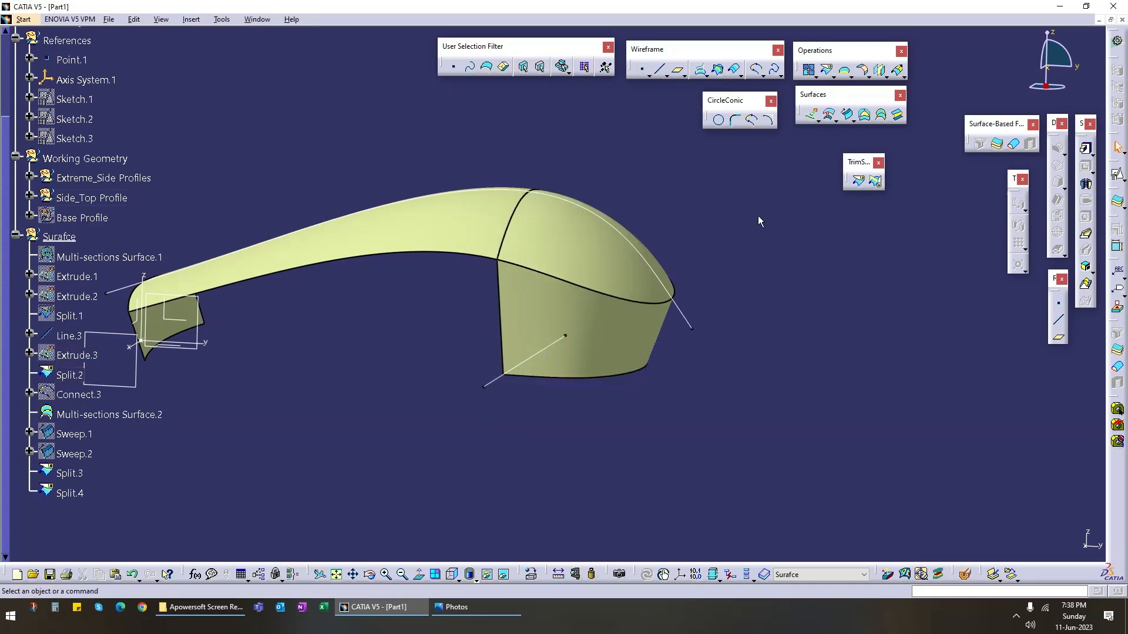
middle_click_drag(564, 329, 523, 367)
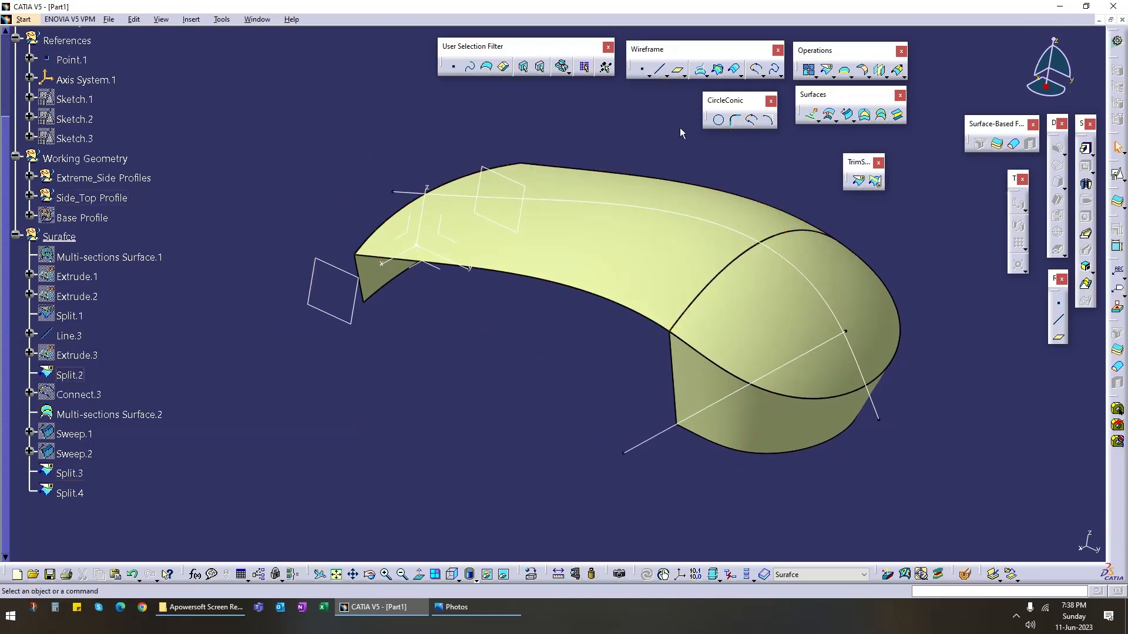
Step: Try a multi-sections surface between the long body's lower side edge on Split.2 and the side edge of end wall Split.4
left_click(883, 119)
middle_click_drag(412, 350, 458, 304)
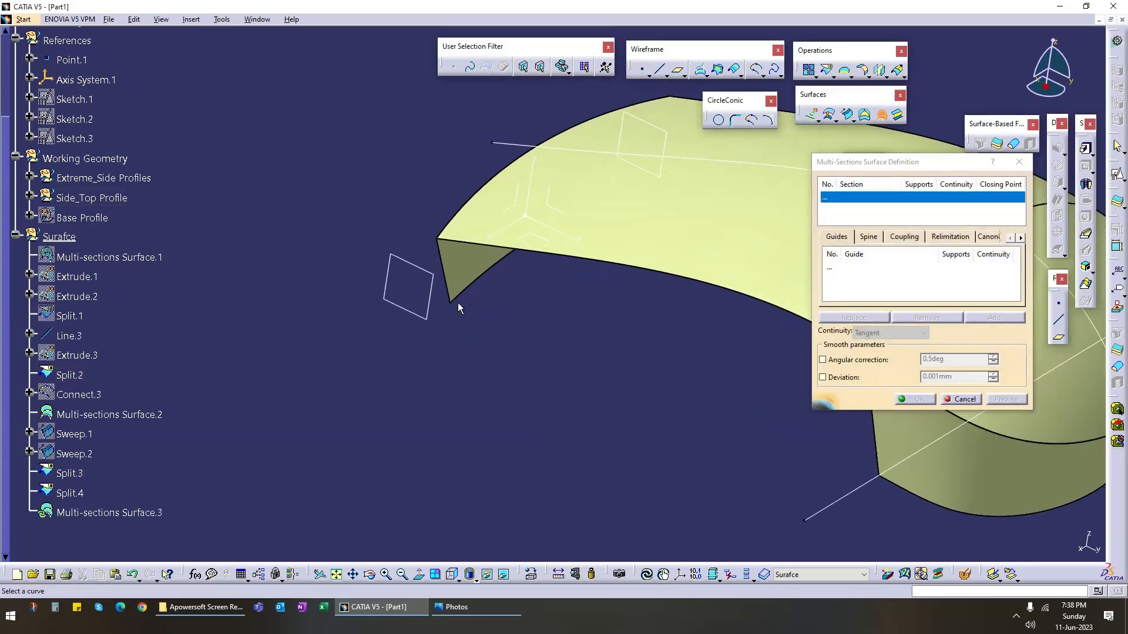
left_click(452, 241)
left_click(880, 208)
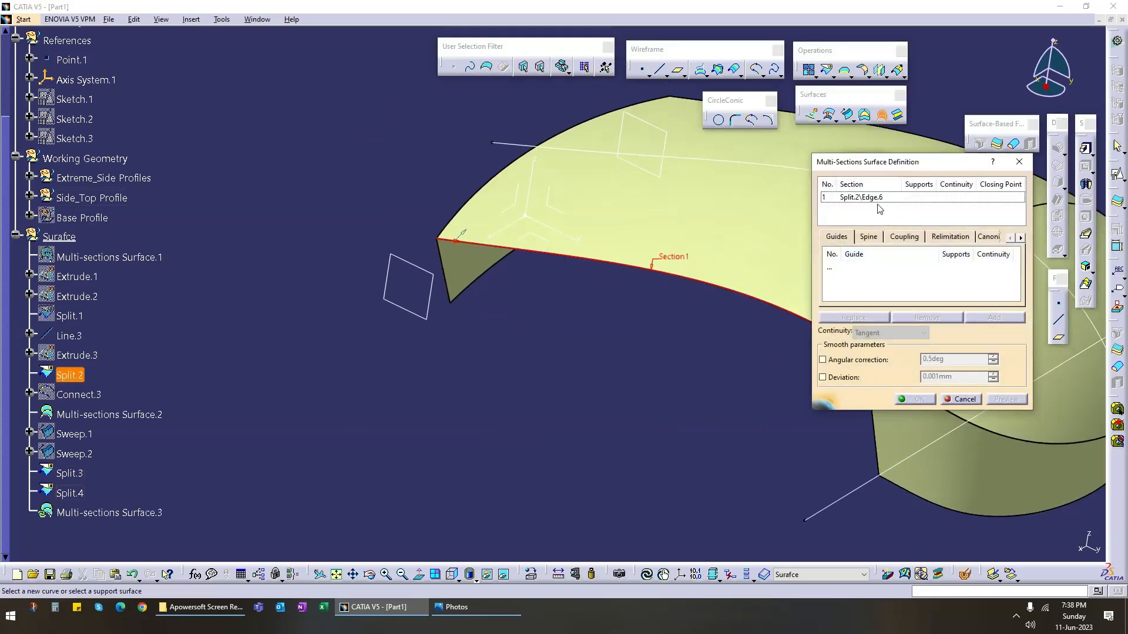
left_click(440, 267)
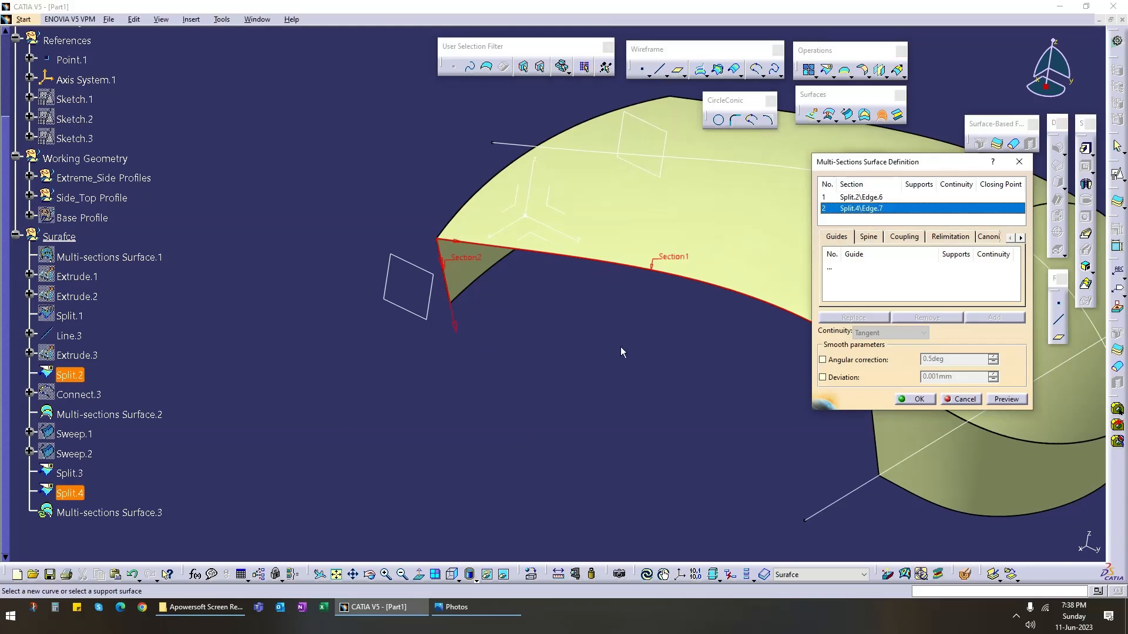
middle_click_drag(620, 346, 635, 392)
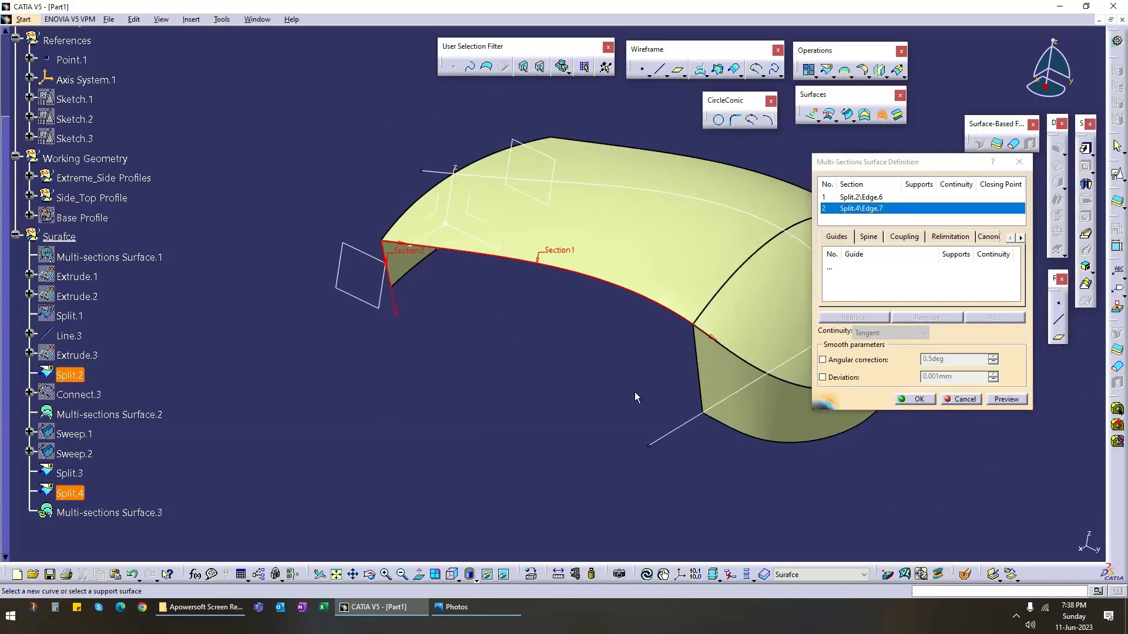
left_click(1007, 400)
mouse_move(531, 358)
middle_mouse_down()
mouse_move(488, 204)
mouse_move(495, 187)
mouse_move(576, 265)
mouse_move(530, 348)
middle_mouse_up()
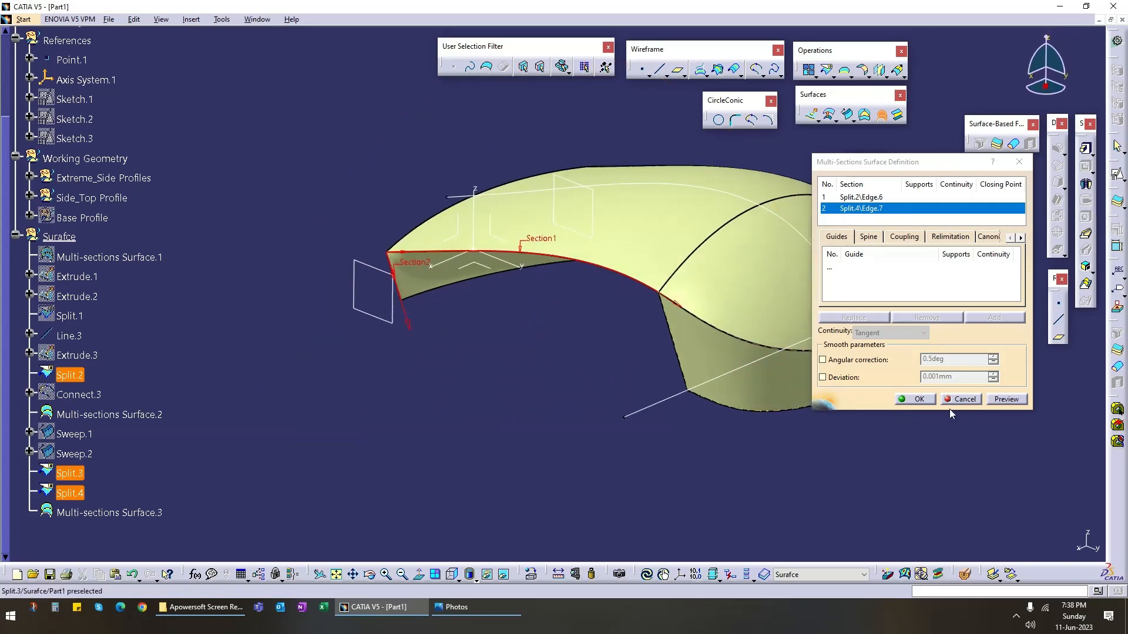
left_click(961, 400)
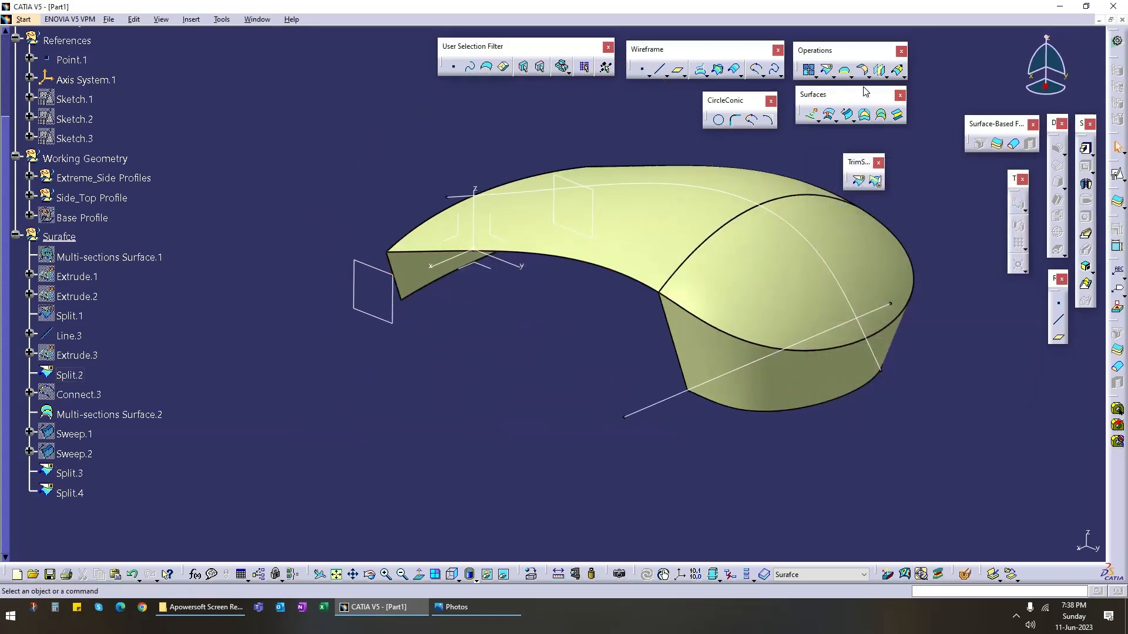
Step: Try a linear sweep with reference curve, using Split.2's long side edge as guide and an edge of end wall Split.4 as reference
left_click(846, 116)
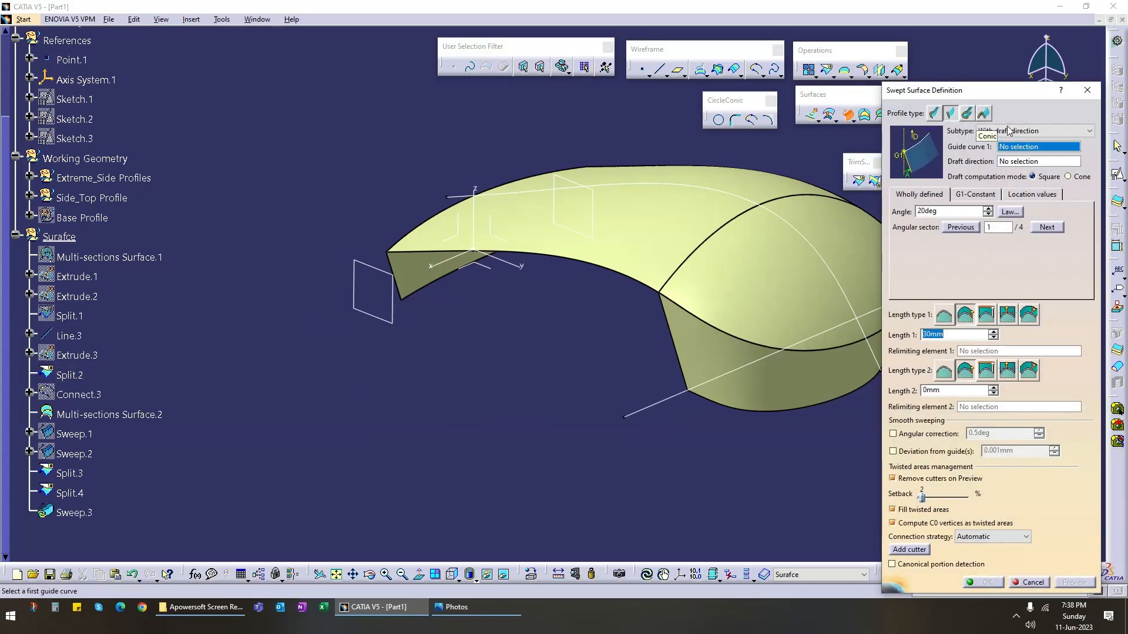
left_click(1025, 131)
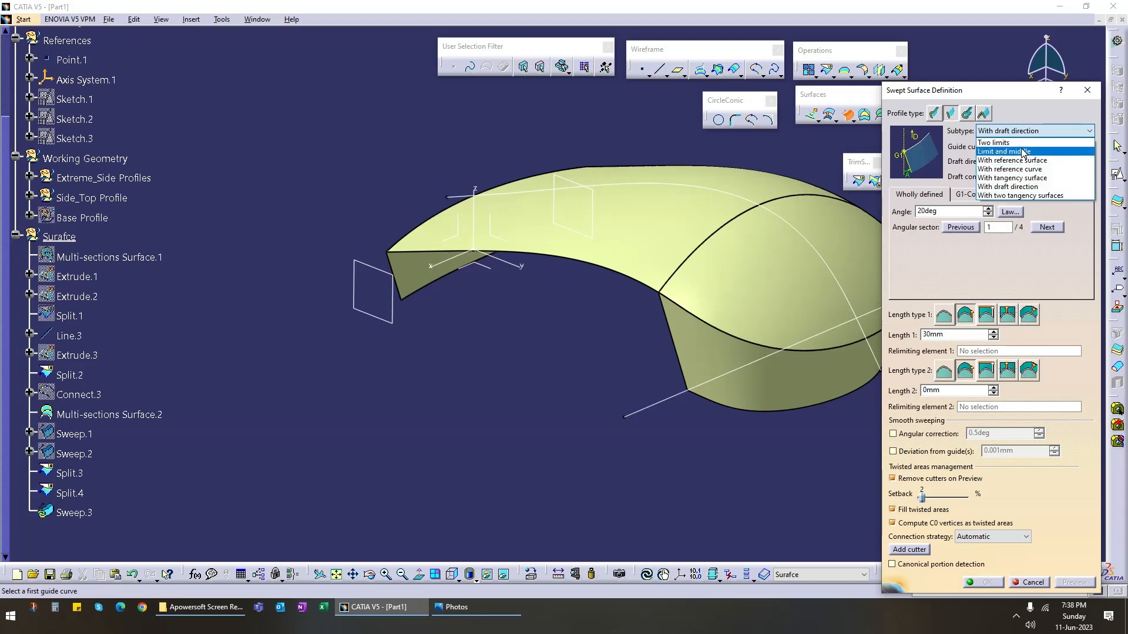
left_click(936, 116)
left_click(1057, 132)
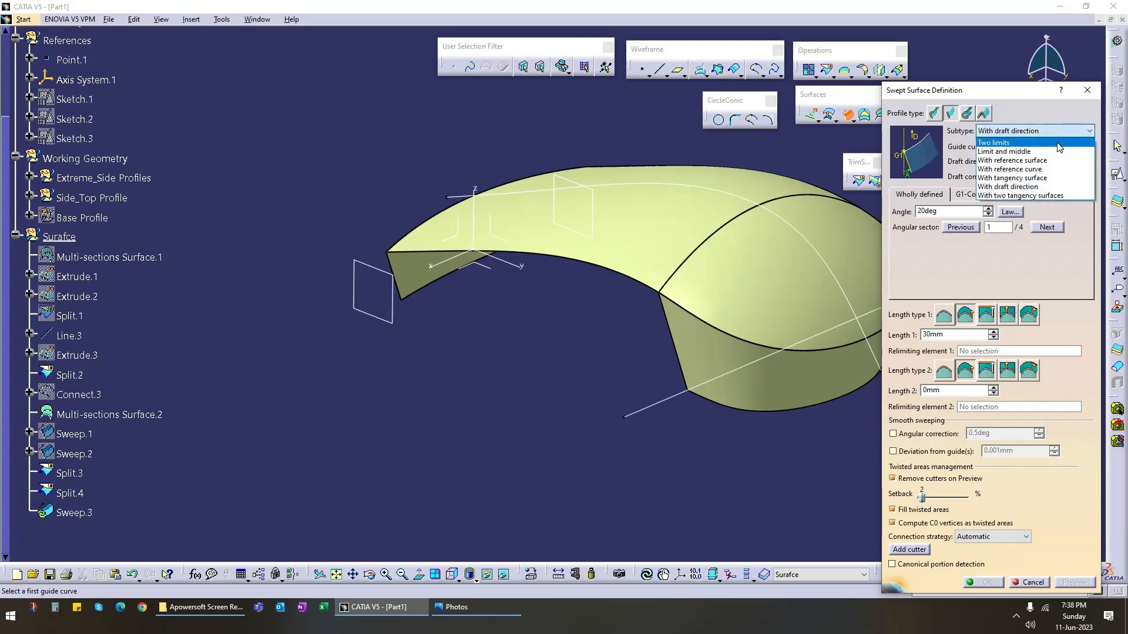
left_click(1037, 169)
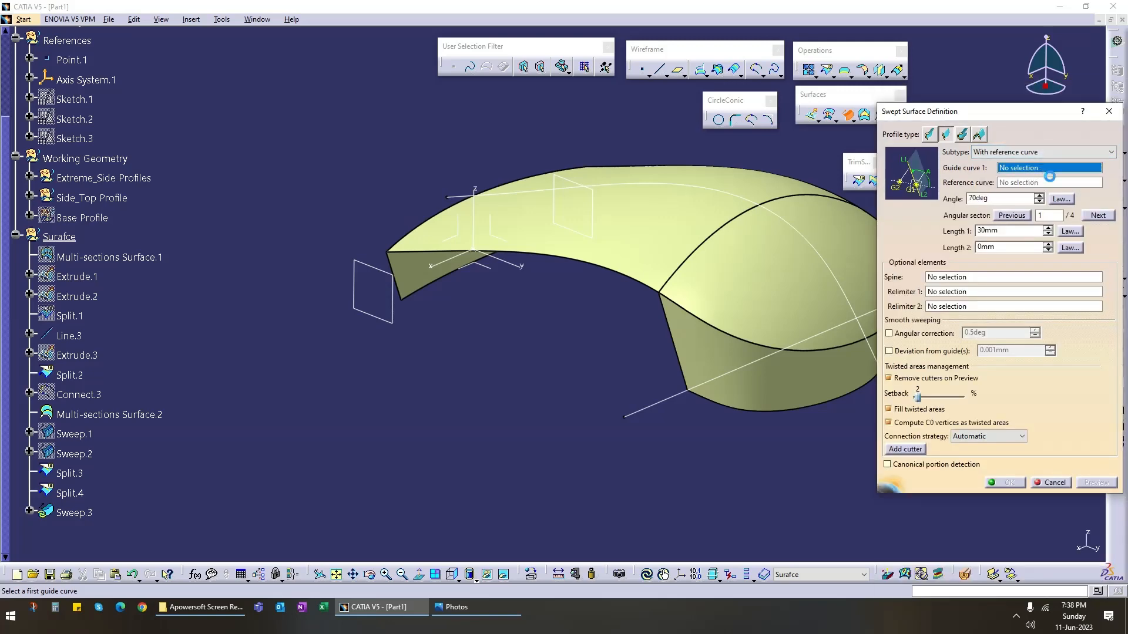
left_click(414, 253)
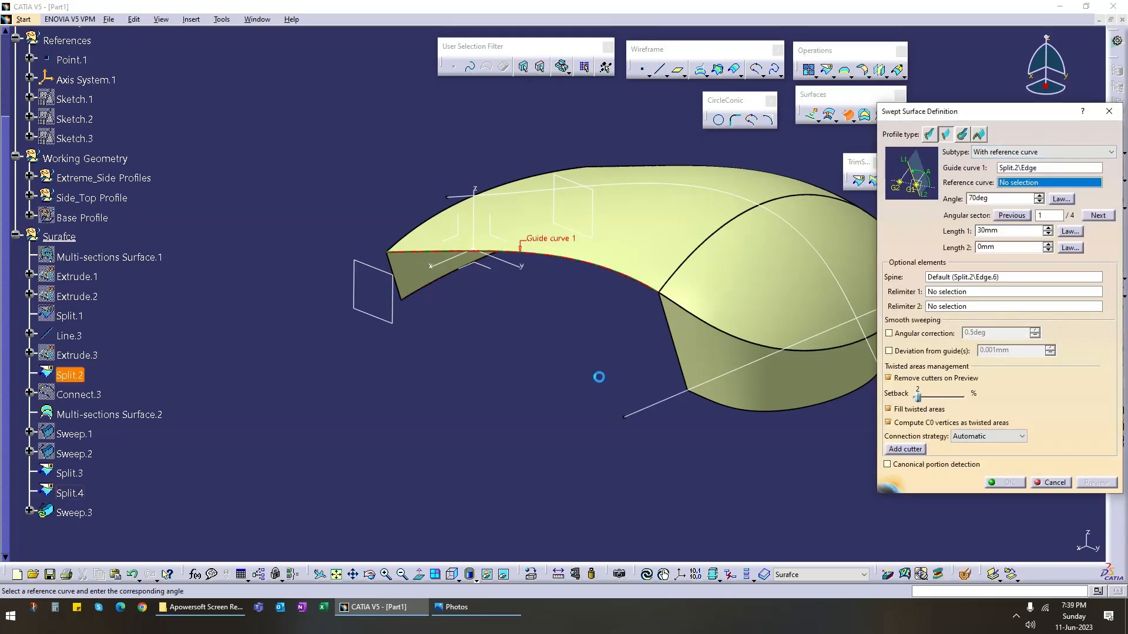
left_click(409, 298)
middle_click_drag(481, 323, 403, 259)
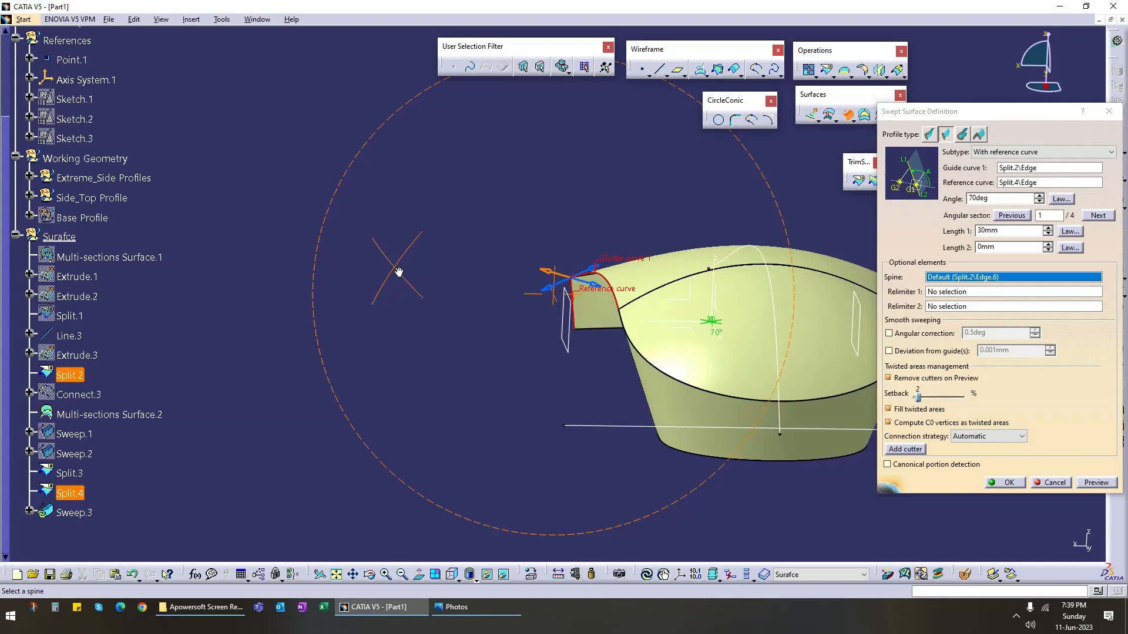
Step: Preview the reference-curve sweep at a 0deg angle in angular sectors 1 and 3, and discard it
left_click(1011, 215)
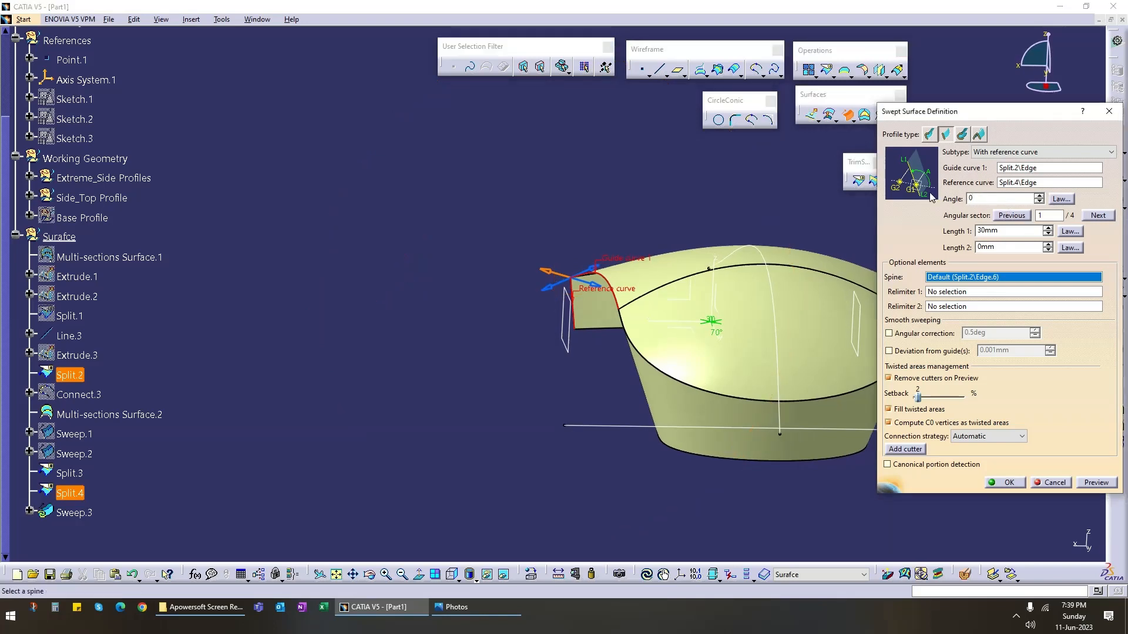
left_click(1096, 484)
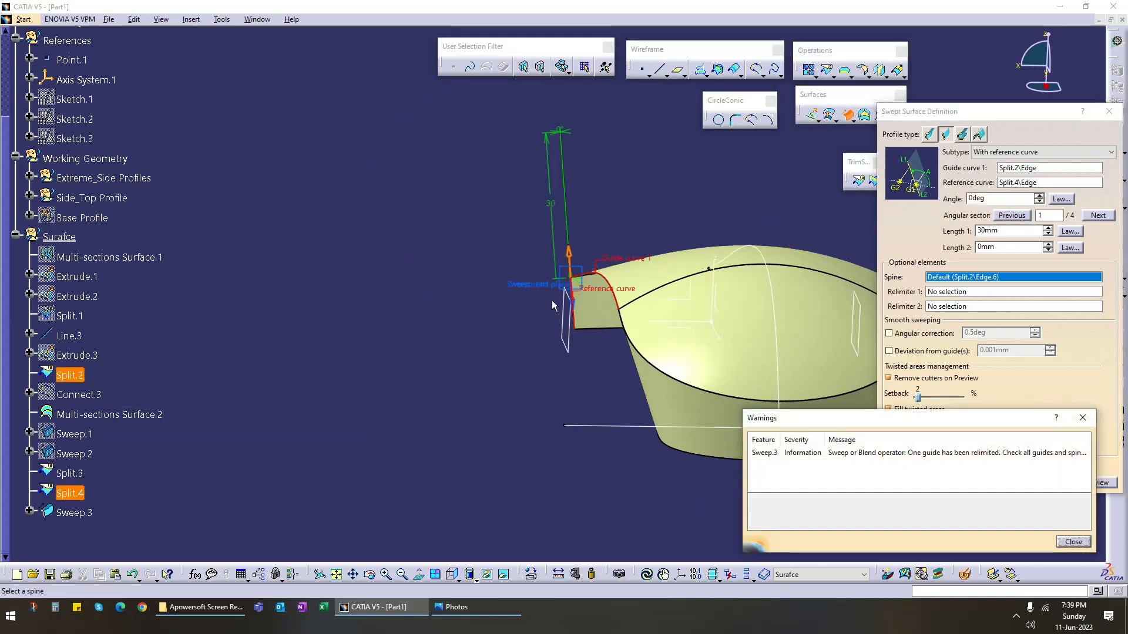
mouse_move(551, 301)
middle_mouse_down()
mouse_move(535, 344)
mouse_move(558, 281)
middle_mouse_up()
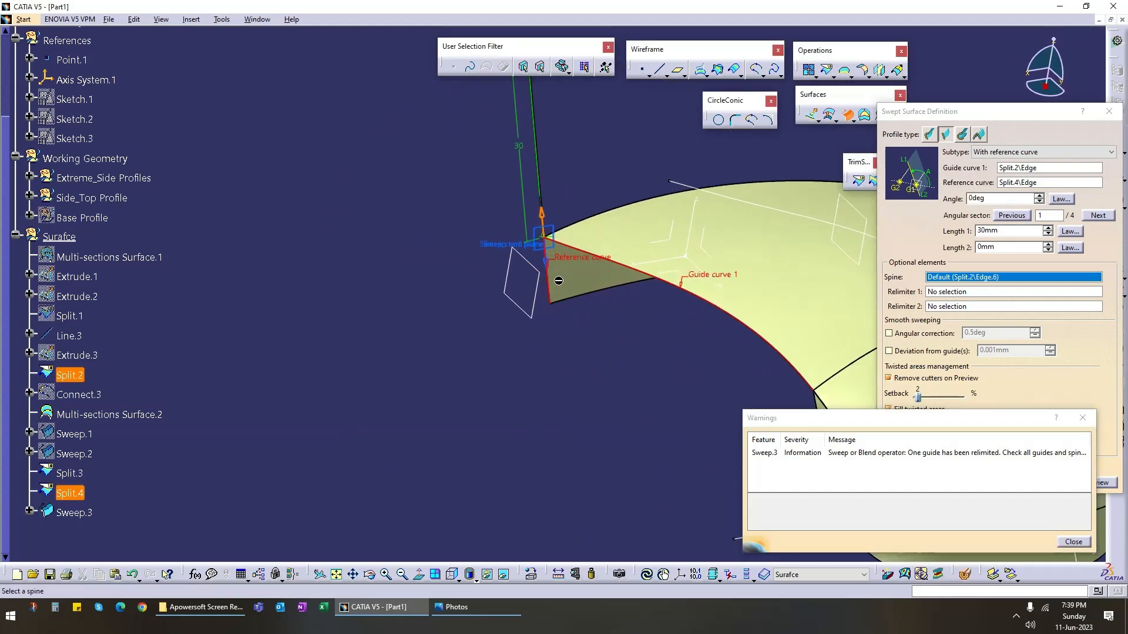
left_click(1074, 541)
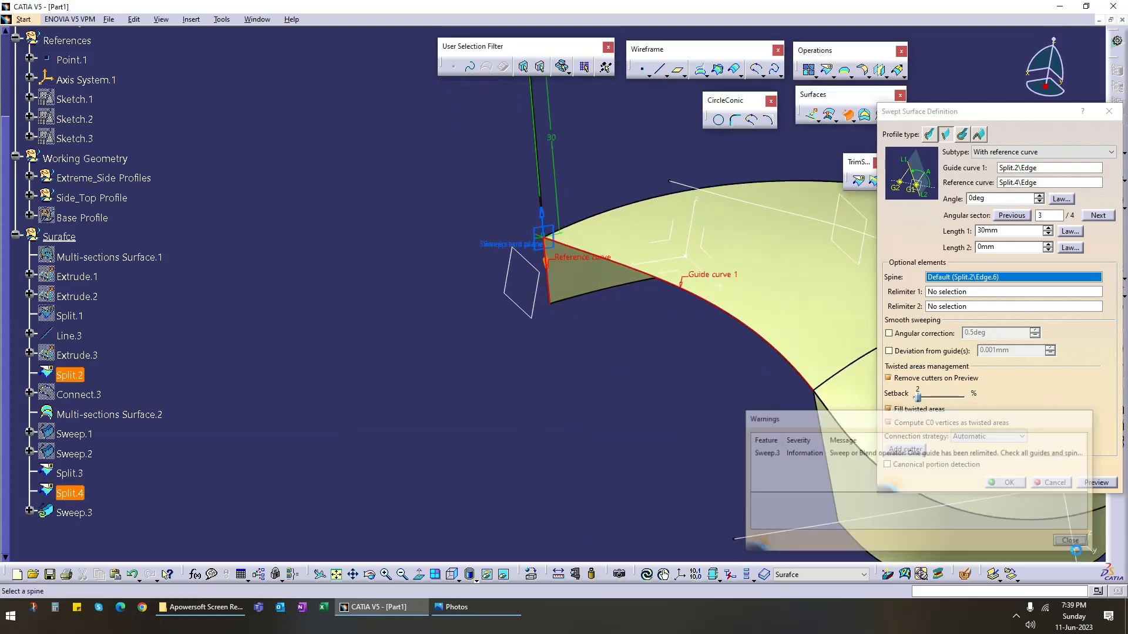
left_click(1090, 488)
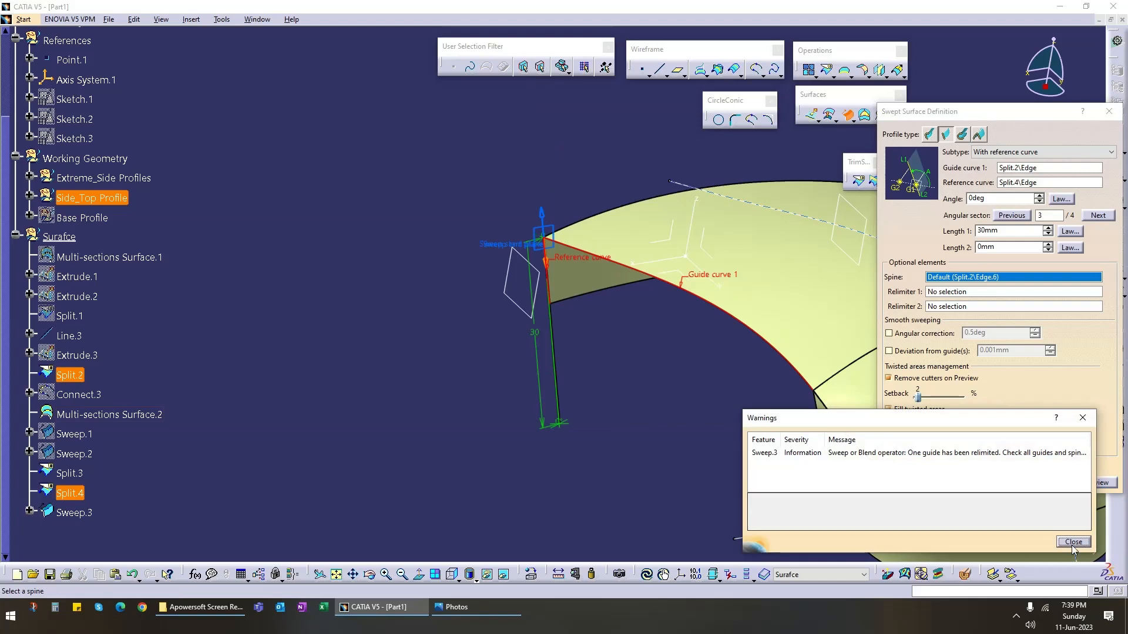
left_click(1072, 545)
left_click(1052, 483)
Step: Show the hidden Base Profile set around the bottom of the surface body
middle_click_drag(546, 411, 557, 310)
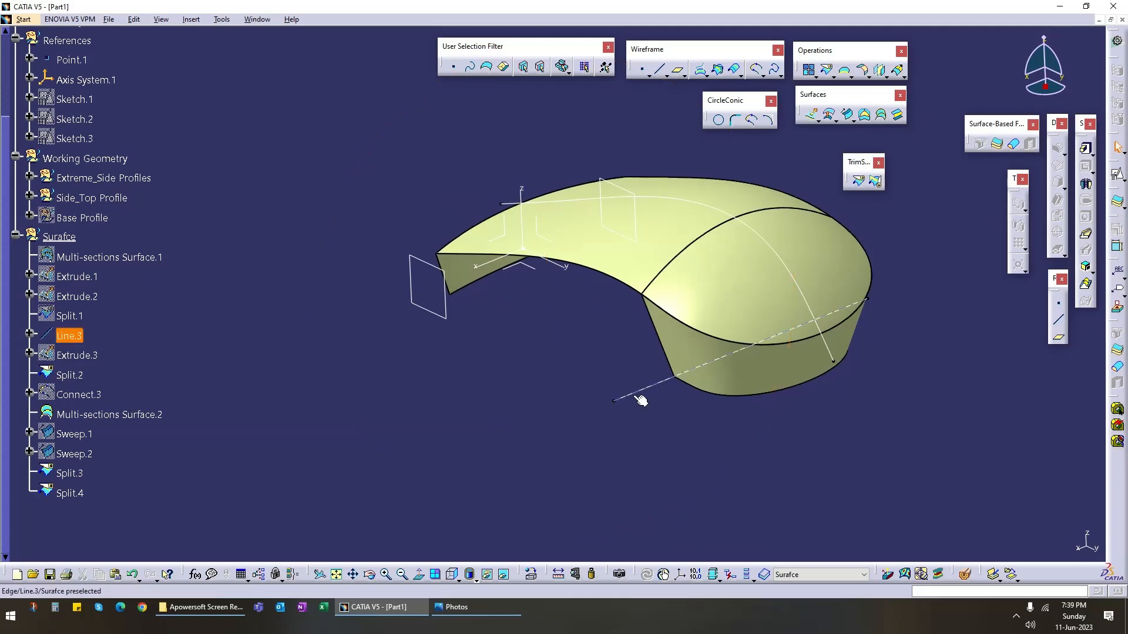
middle_click_drag(649, 421, 650, 467)
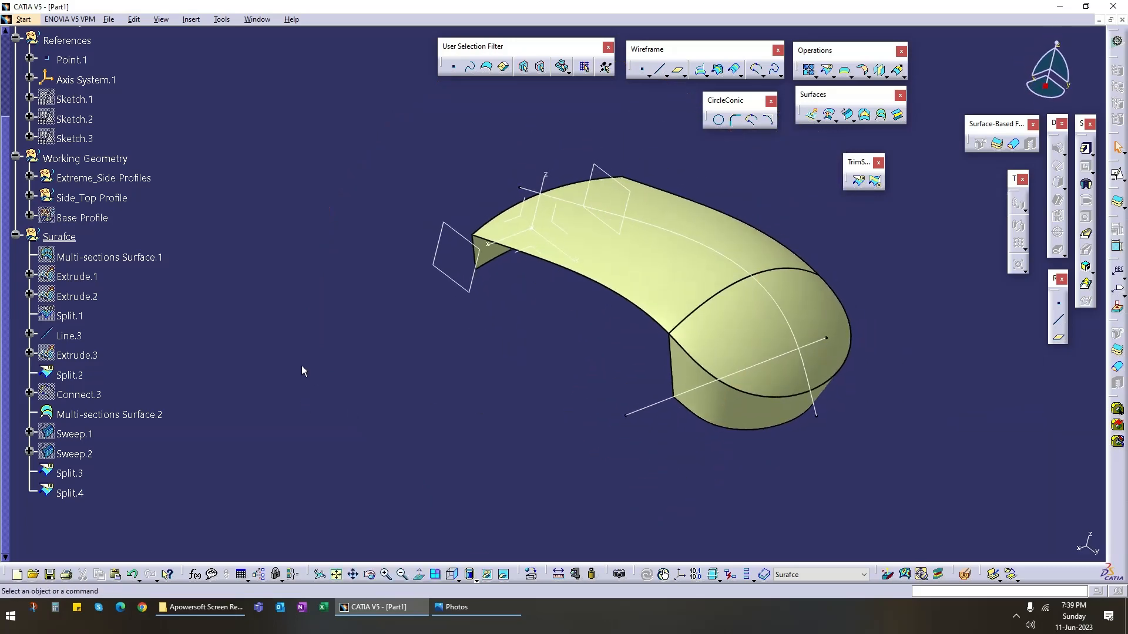
right_click(92, 219)
key("h")
middle_click_drag(427, 422, 530, 383)
middle_click_drag(555, 425, 562, 359)
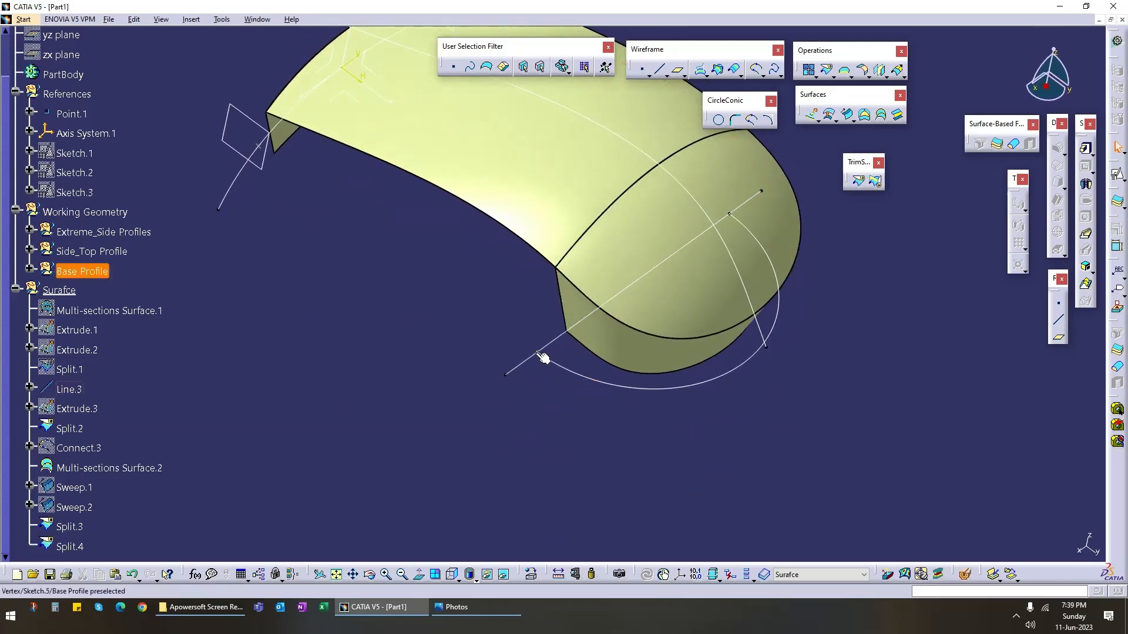
middle_click_drag(546, 356, 466, 327)
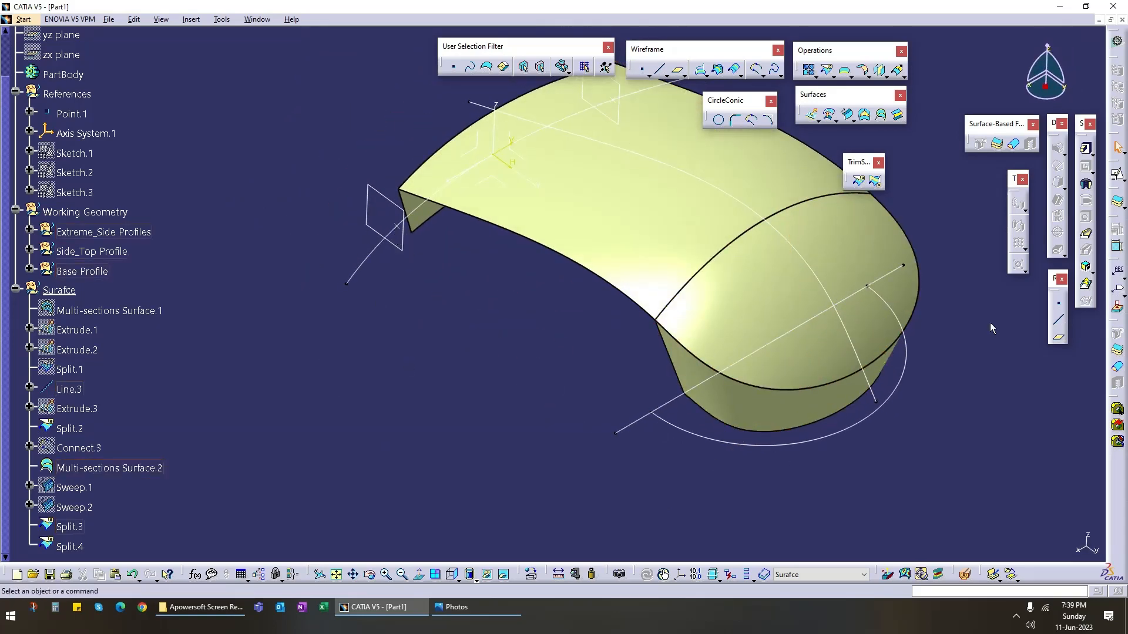
Step: Expand the Base Profile set and show its hidden lines Line.1 and Line.2
left_click(1058, 319)
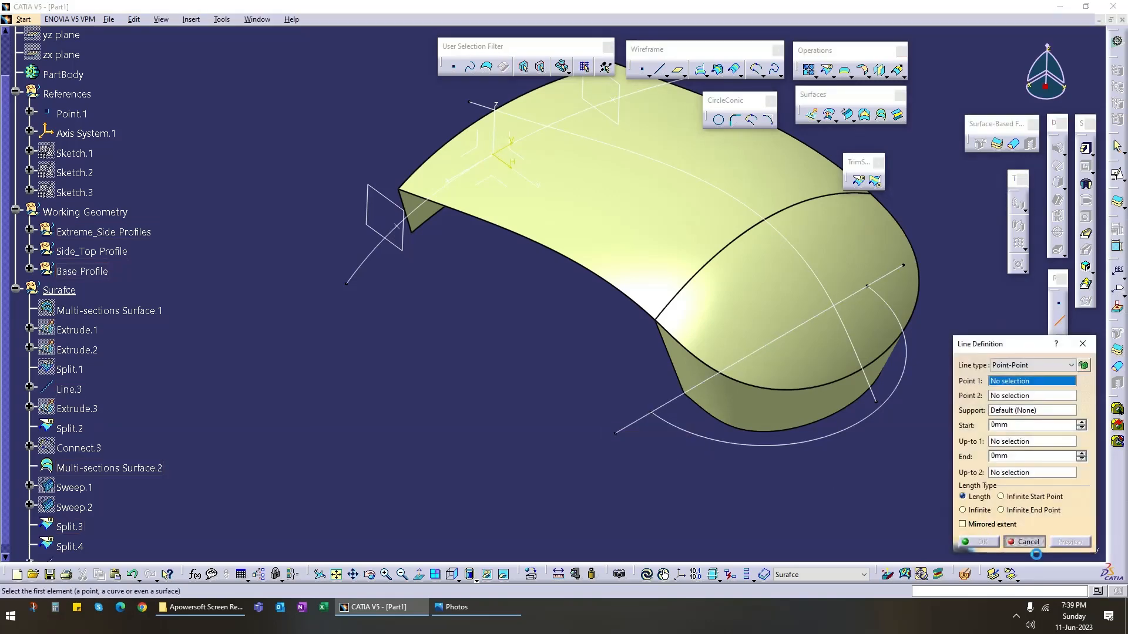
left_click(1025, 542)
left_click(29, 269)
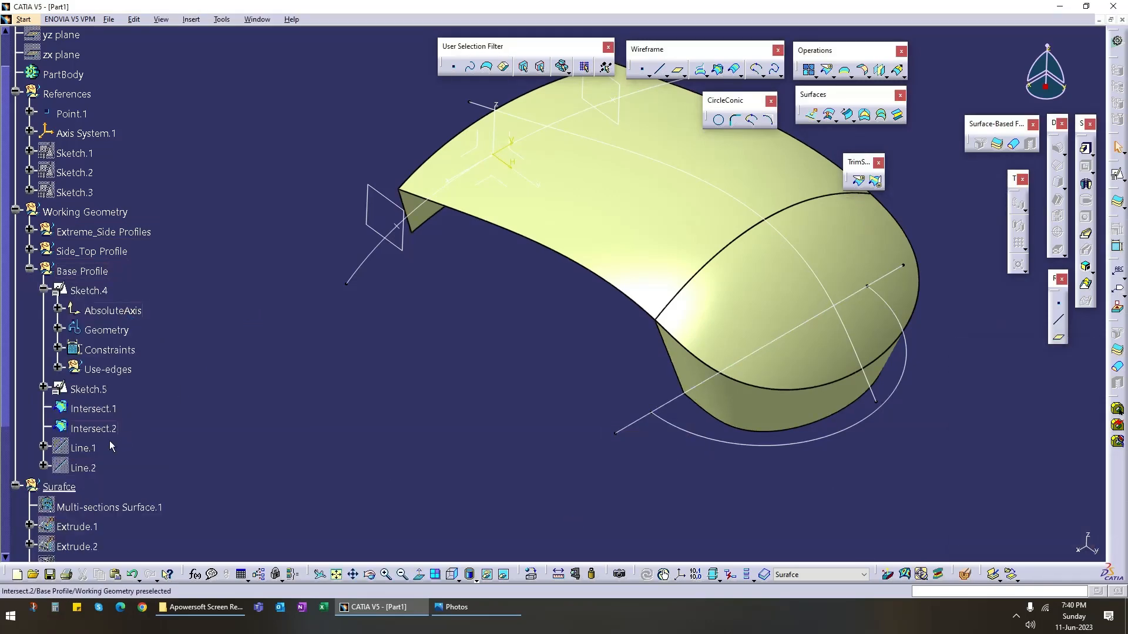
right_click(92, 451)
key("h")
right_click(89, 469)
key("h")
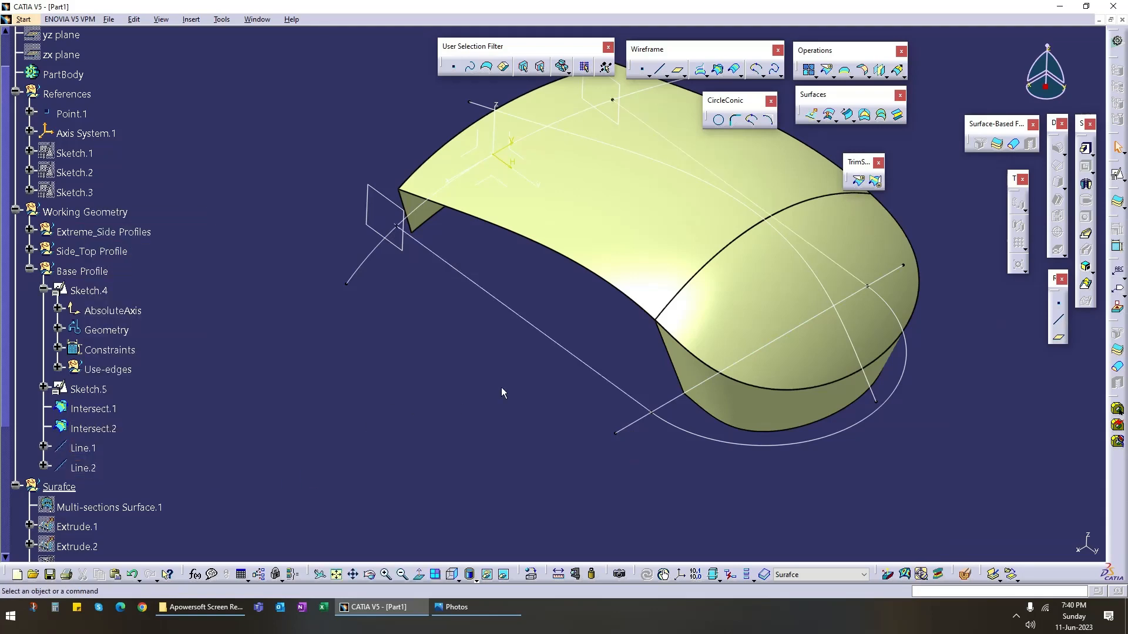
Step: Hide the two base profile lines Line.1 and Line.2 on either side of the body
middle_click_drag(501, 390, 481, 356)
right_click(551, 383)
key("h")
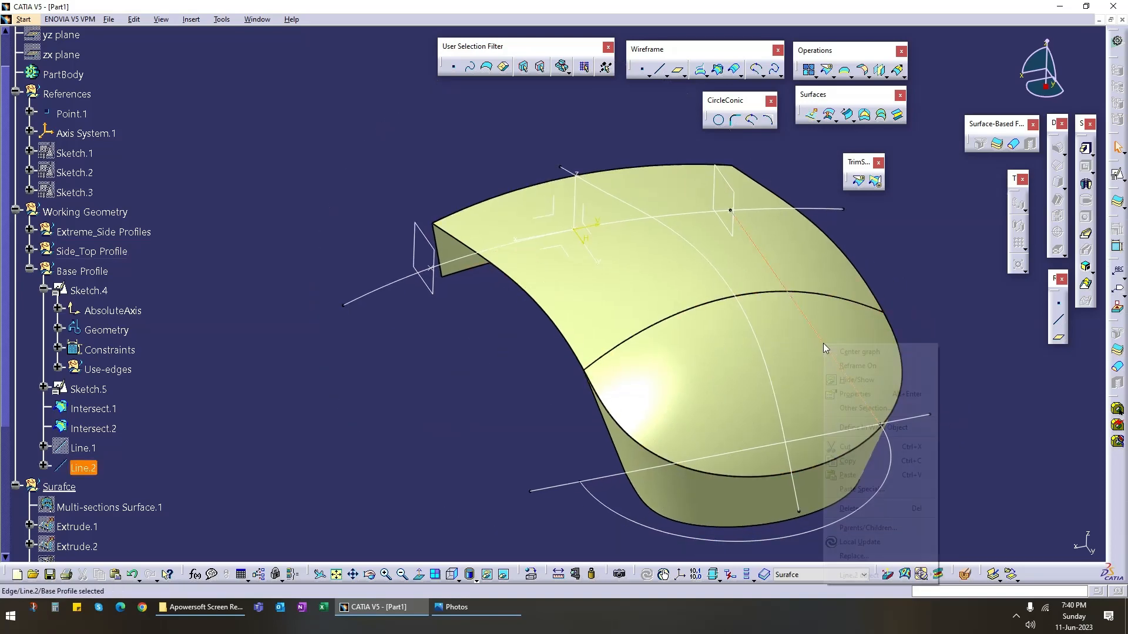
middle_click_drag(813, 344, 551, 433)
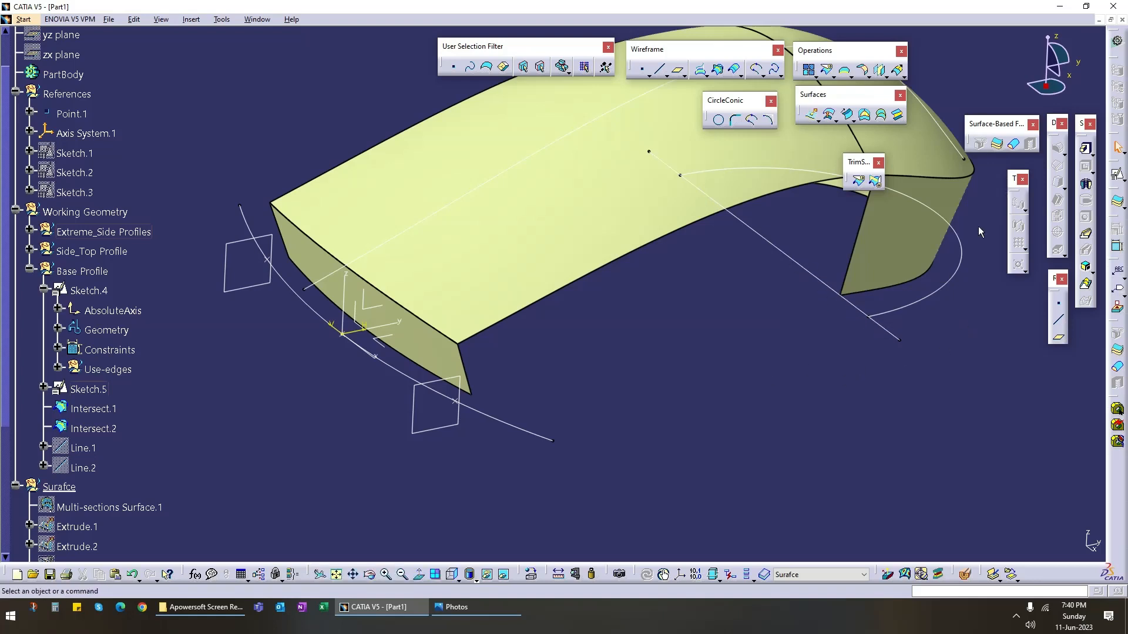
left_click(813, 115)
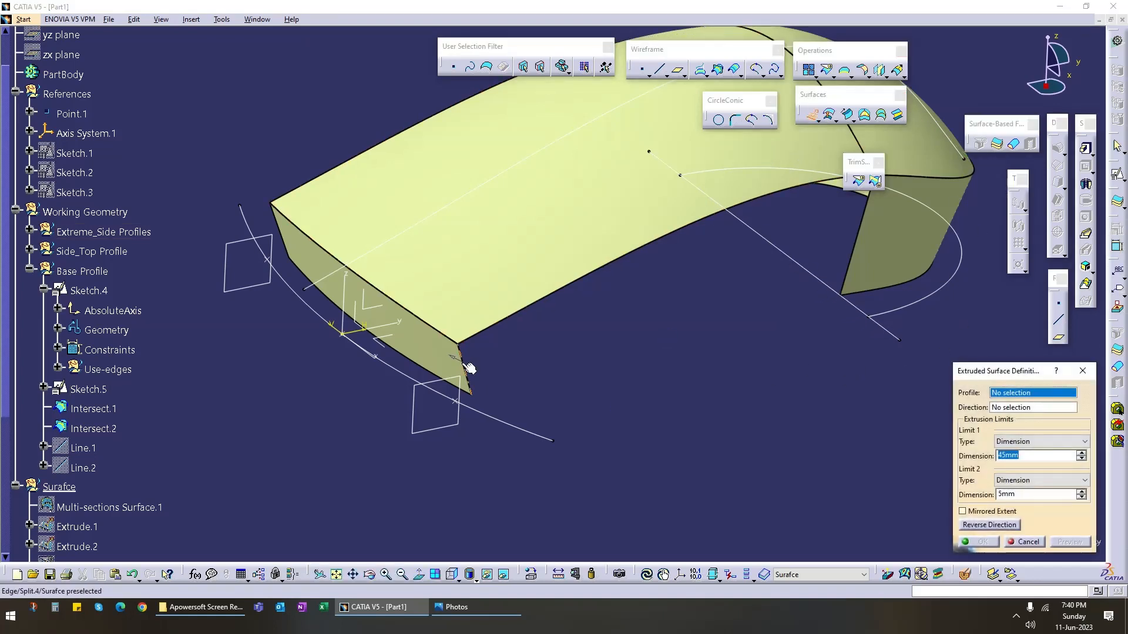
left_click(718, 382)
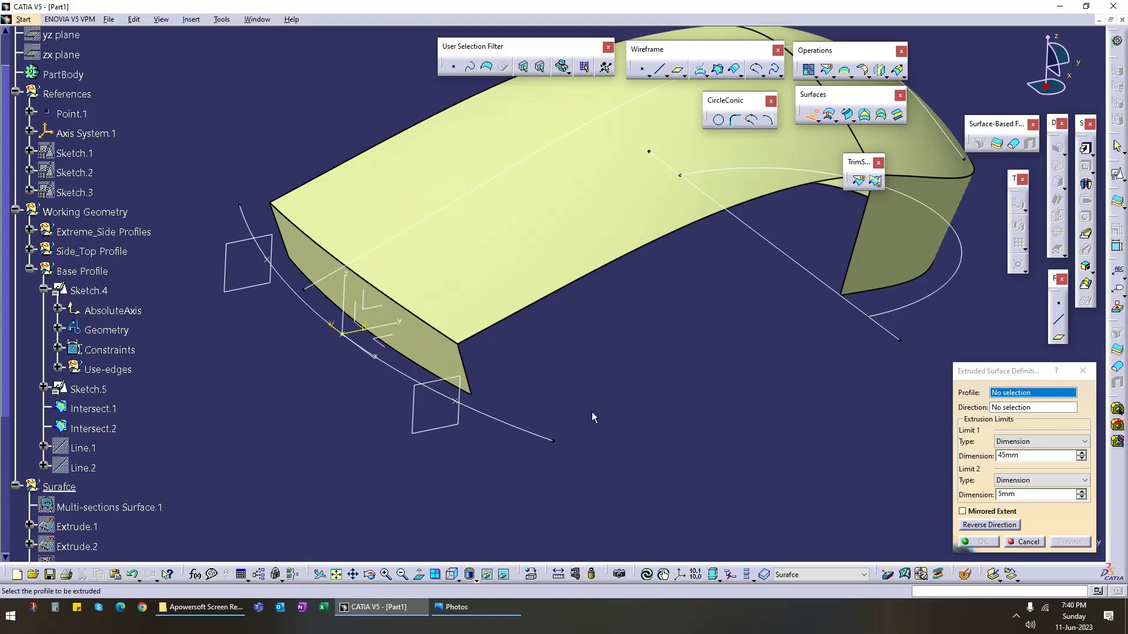
right_click(418, 343)
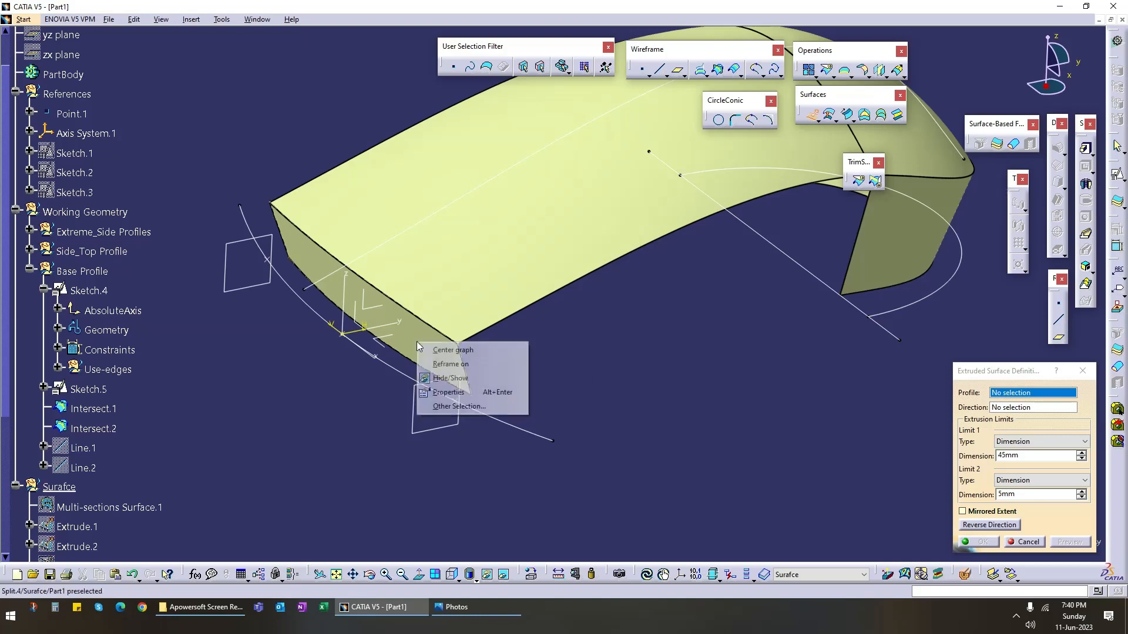
left_click(466, 352)
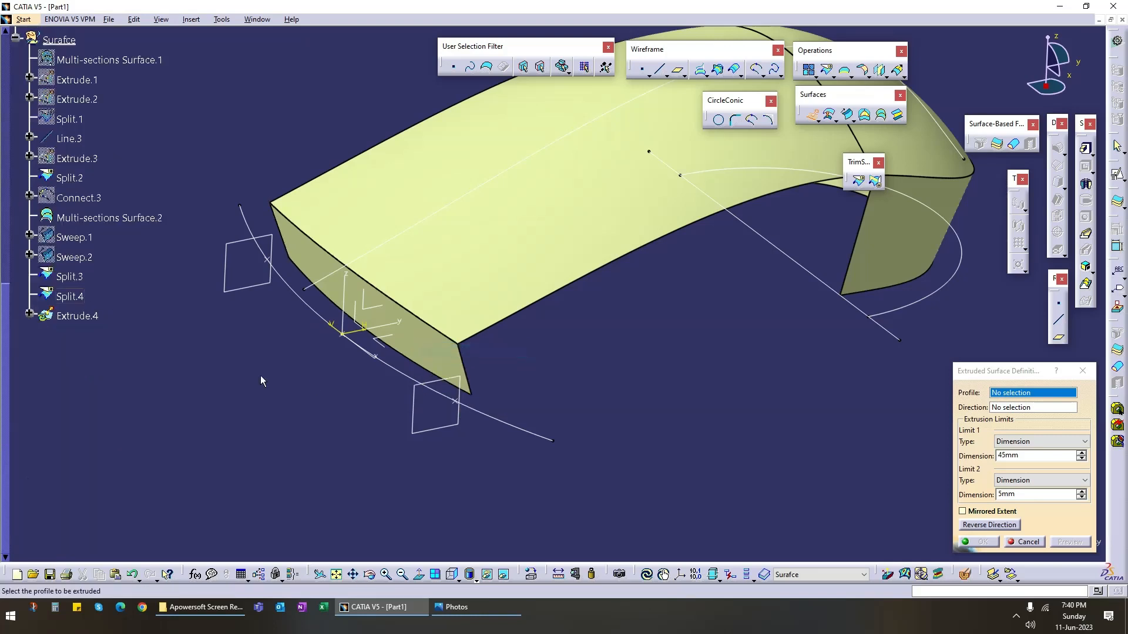
left_click(81, 298)
right_click(436, 351)
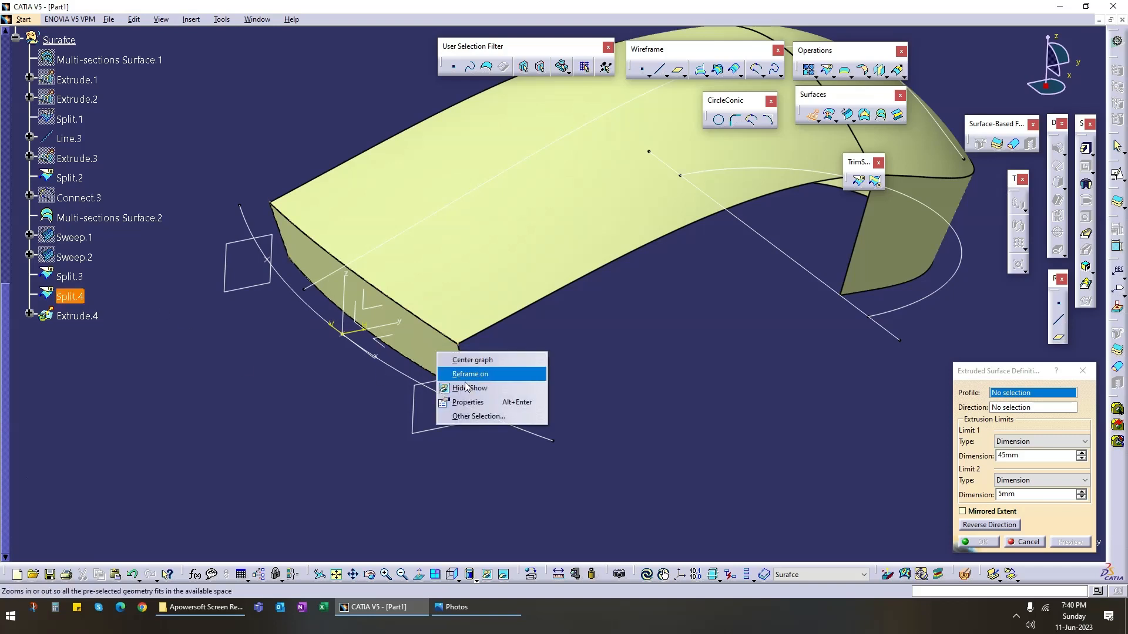
left_click(470, 388)
right_click(77, 300)
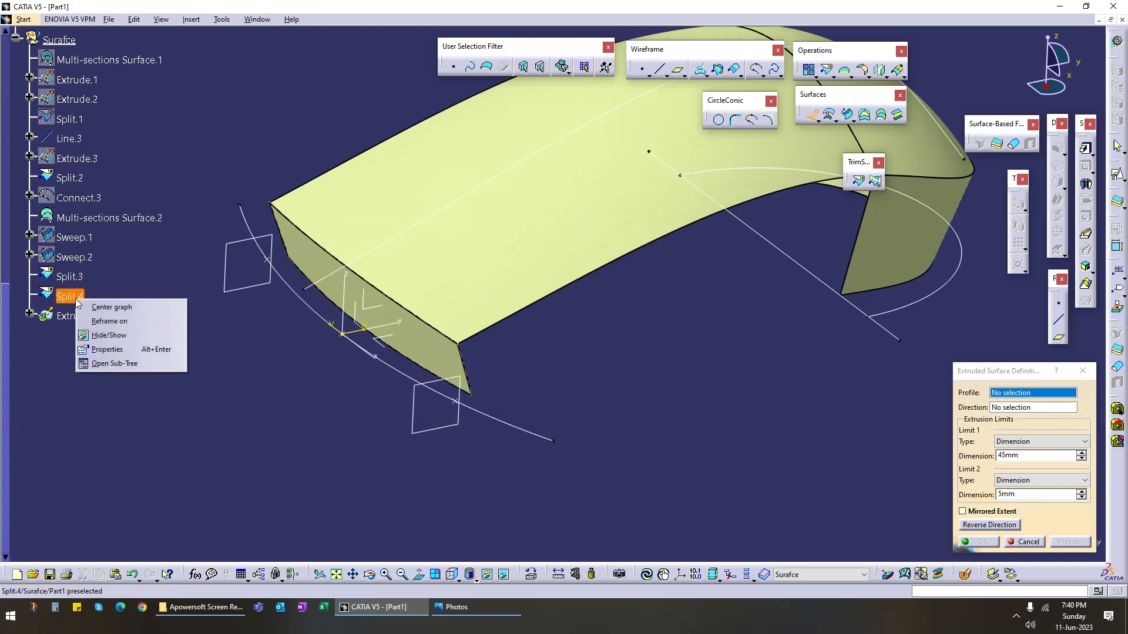
left_click(238, 345)
left_click(1026, 542)
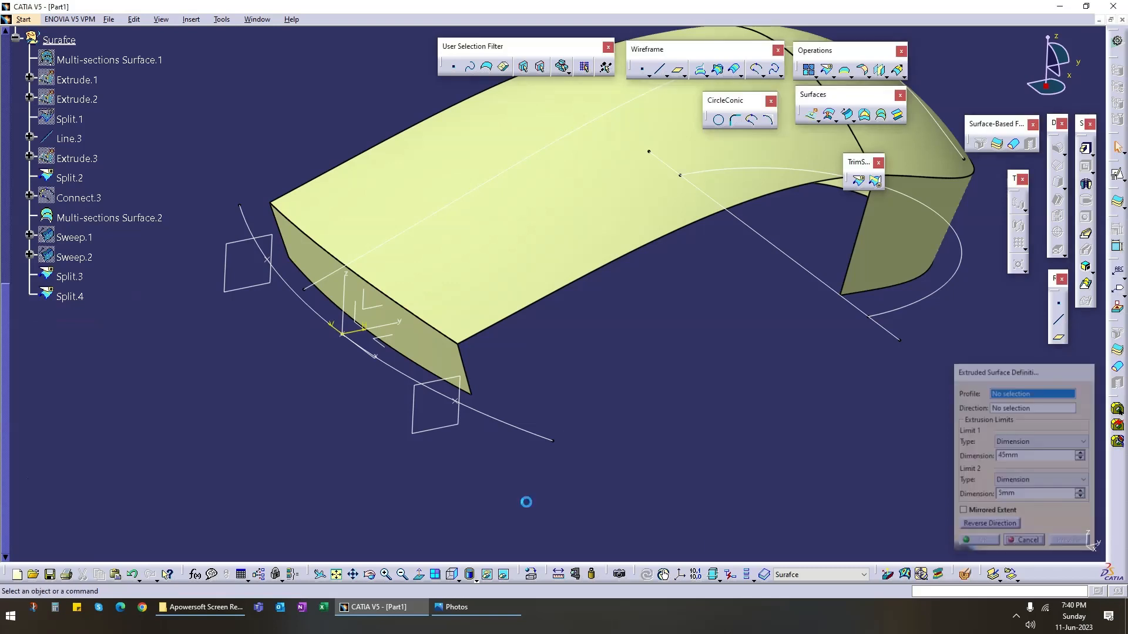
Step: Show the hidden parent sweep, Sweep.1, of the flat end wall through that wall's parent-child relations
left_click(432, 361)
right_click(425, 357)
left_click(470, 539)
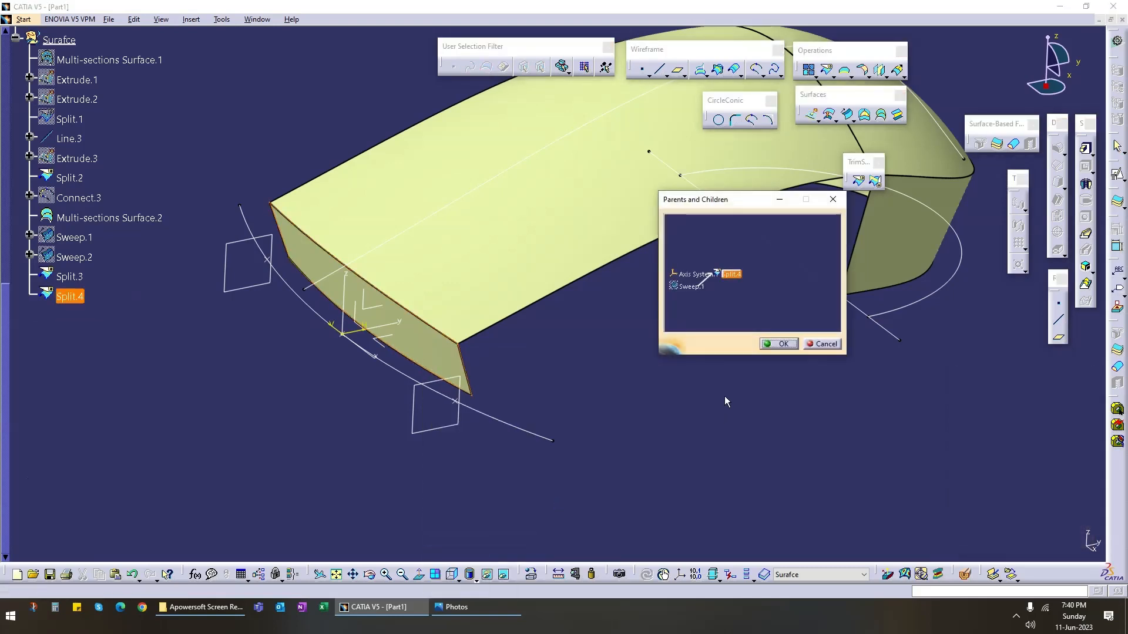
right_click(721, 287)
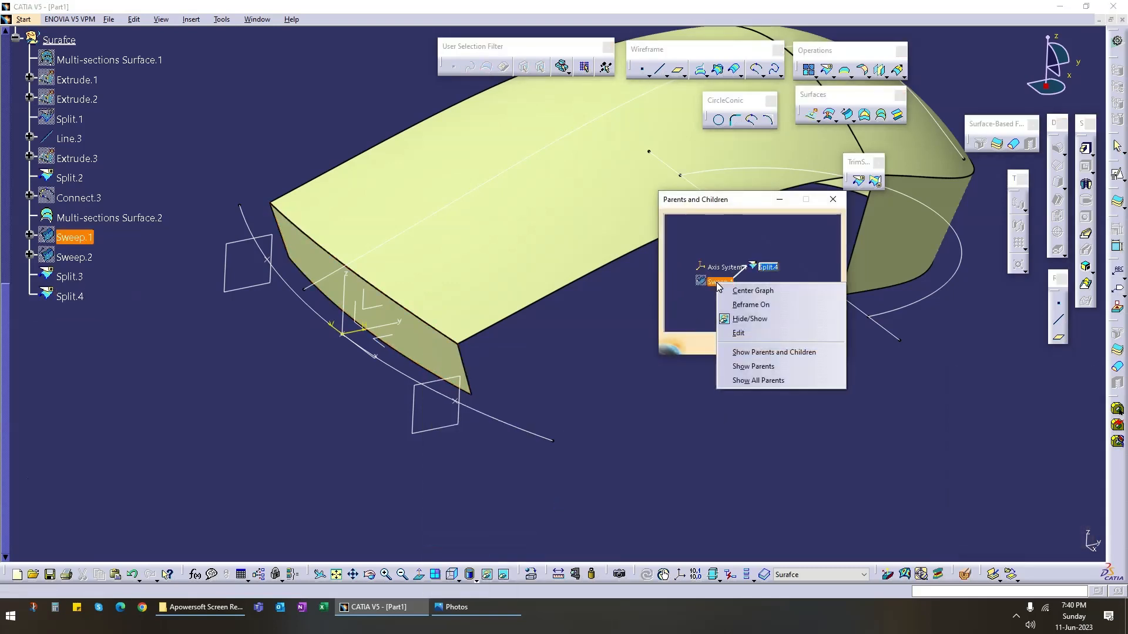
left_click(745, 320)
left_click(822, 344)
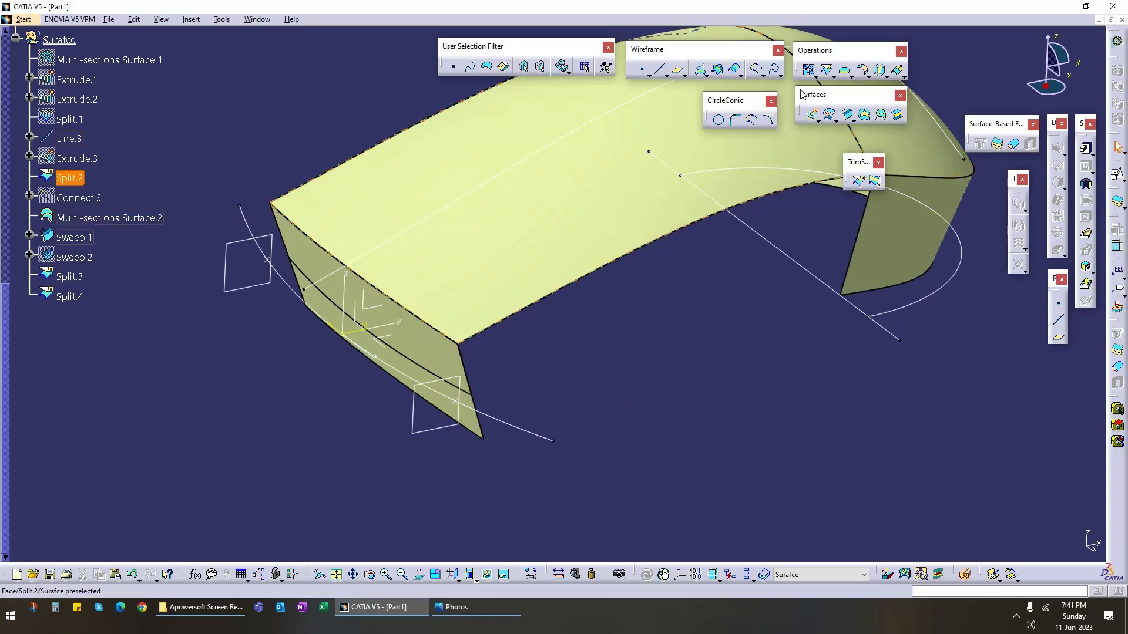
Step: Extrude the end-wall sweep's side edge along the Y axis past the line under the rounded end, with 5 mm as the second limit
left_click(811, 121)
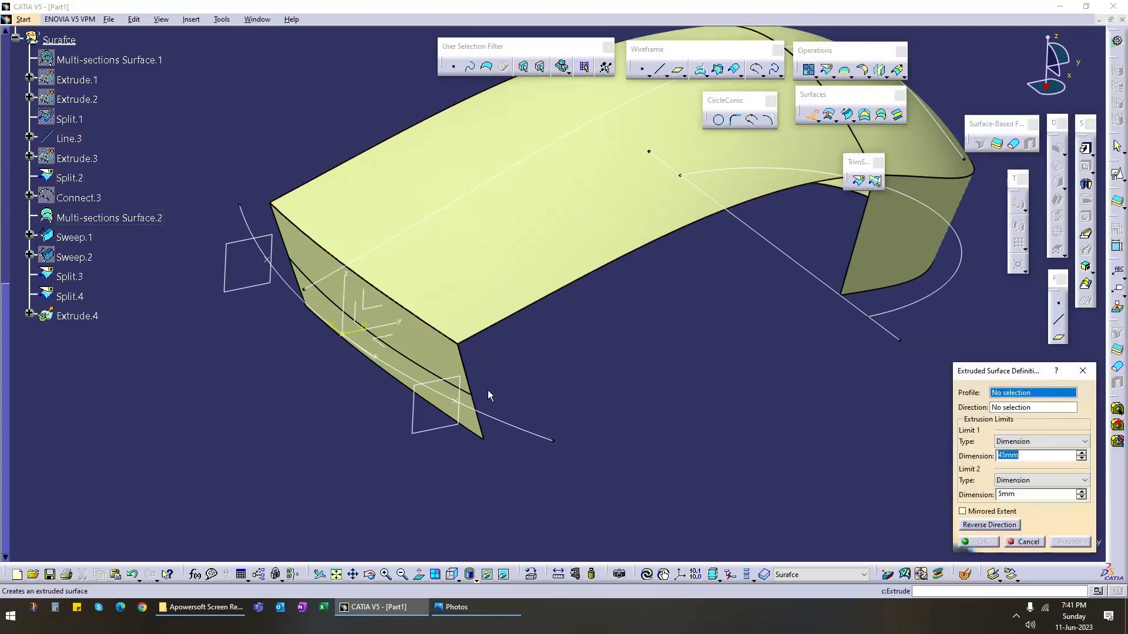
left_click(471, 388)
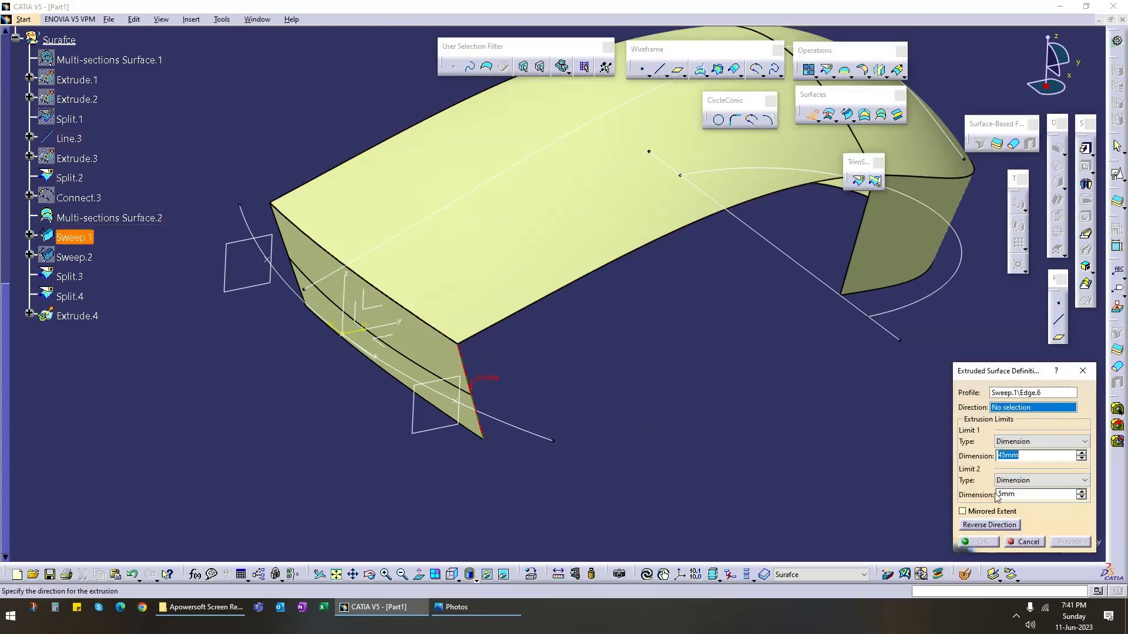
left_click(402, 325)
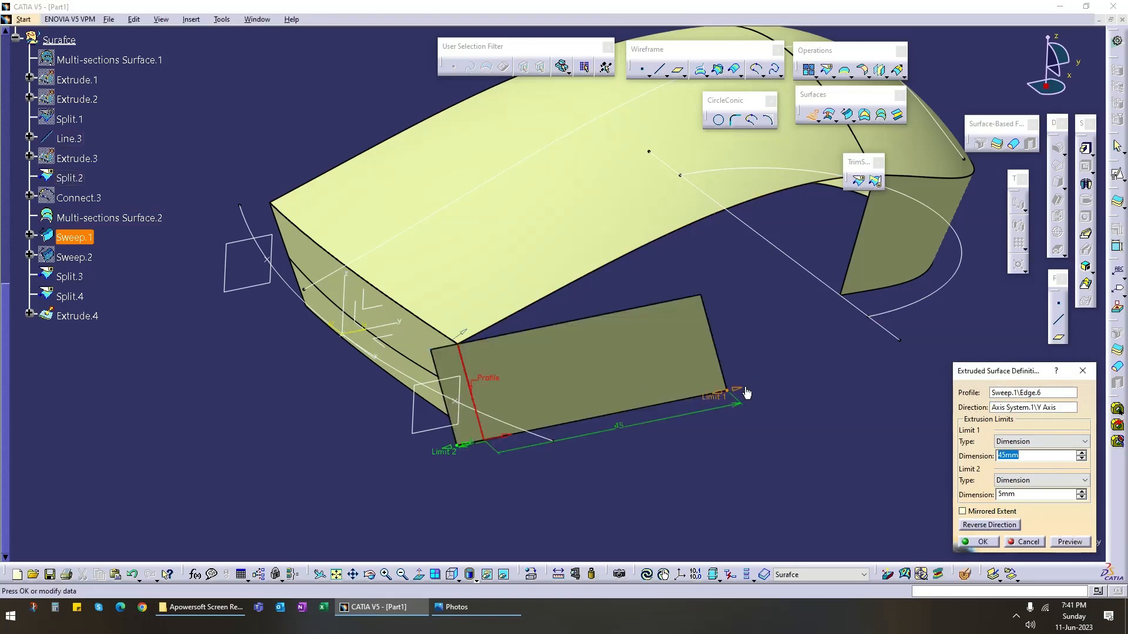
left_click_drag(746, 393, 942, 343)
middle_click_drag(866, 360, 655, 453)
left_click(992, 541)
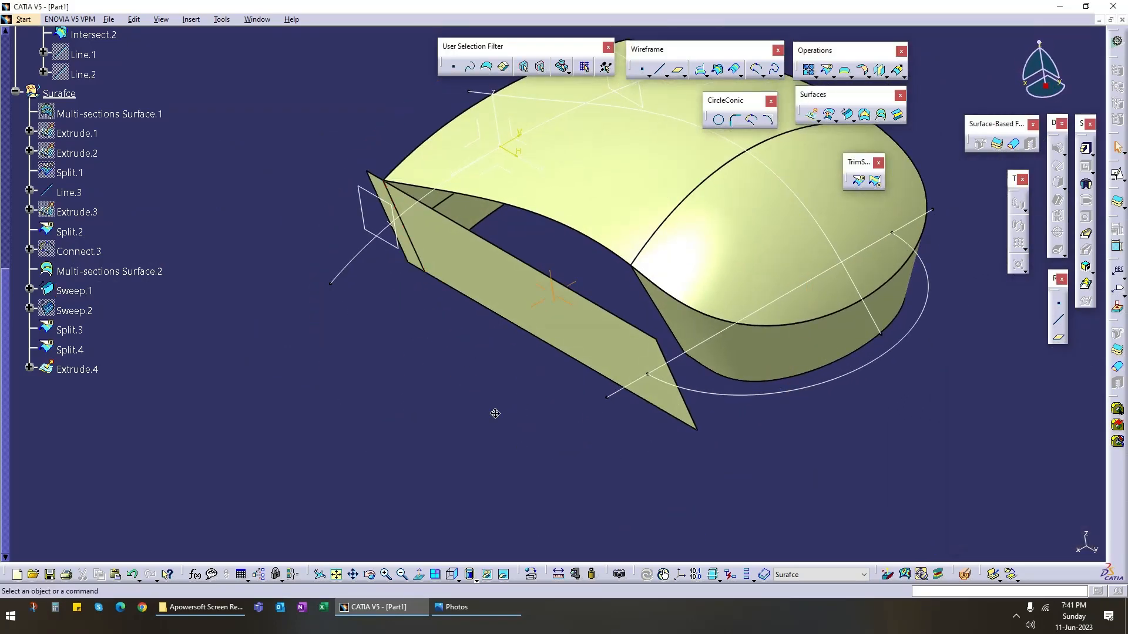
Step: Create the intersection point of the extruded side surface with Line.3 beneath the rounded end
middle_click_drag(494, 410, 559, 345)
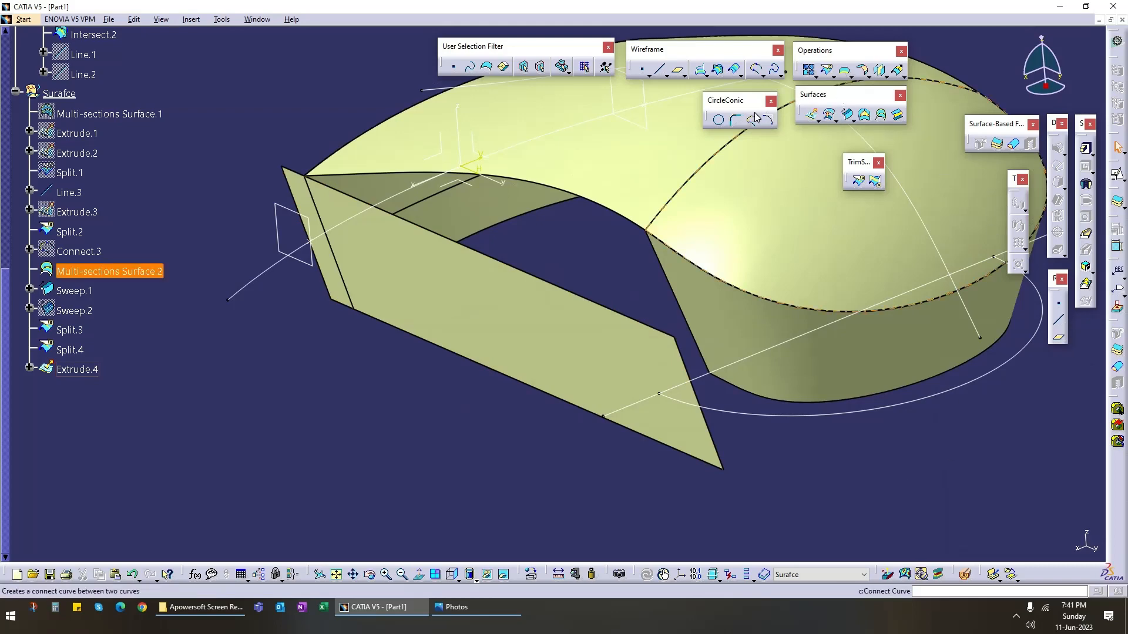
left_click(718, 69)
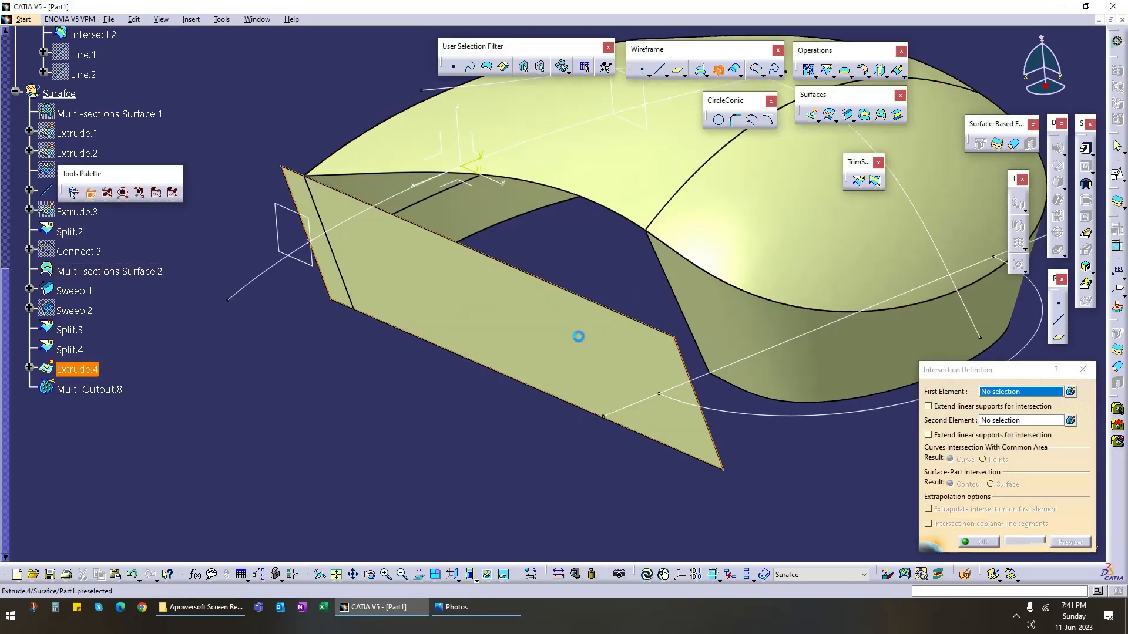
left_click(707, 383)
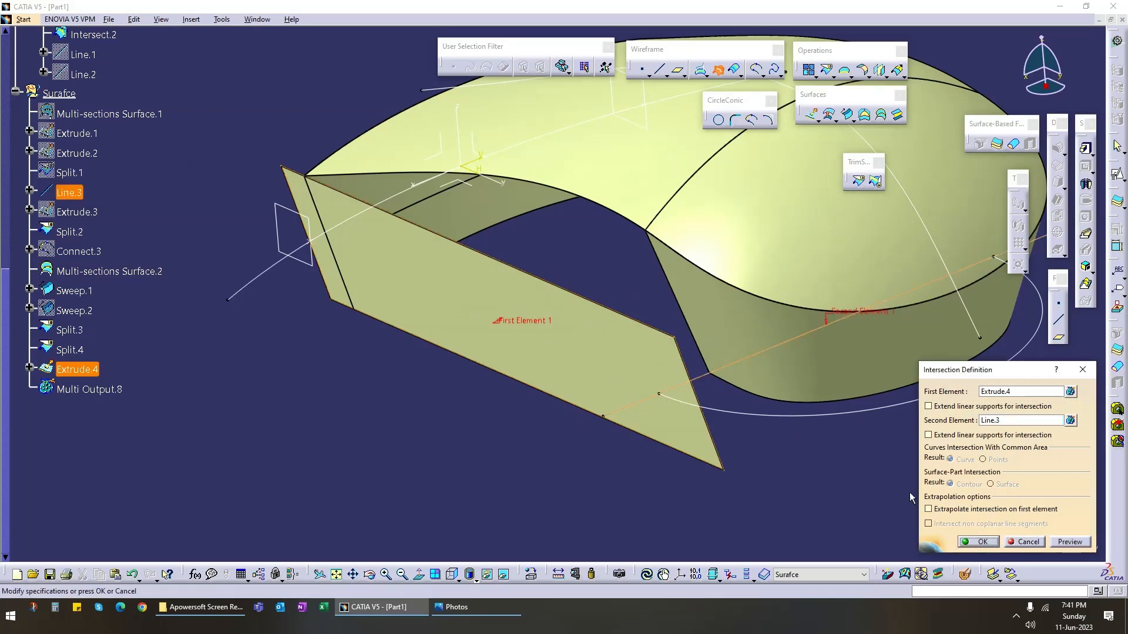
left_click(985, 542)
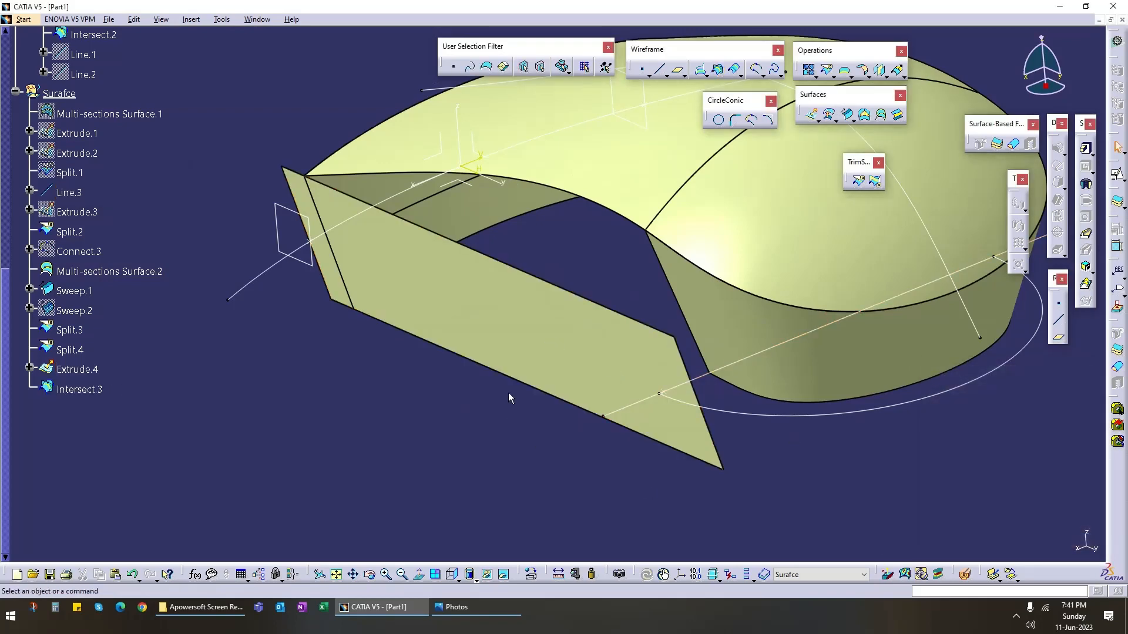
Step: Hide the extruded side surface Extrude.4
right_click(550, 348)
key("h")
middle_click_drag(512, 361, 590, 393)
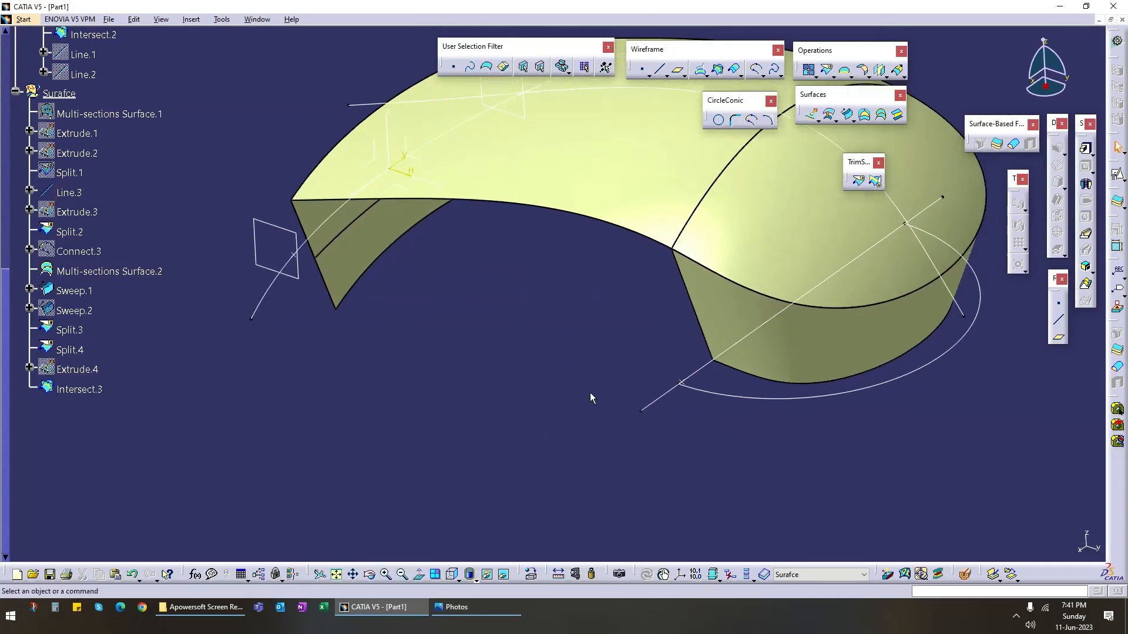
Step: Hide the Base Profile set and collapse it in the tree
left_click(770, 400)
scroll(171, 256, "up", 5)
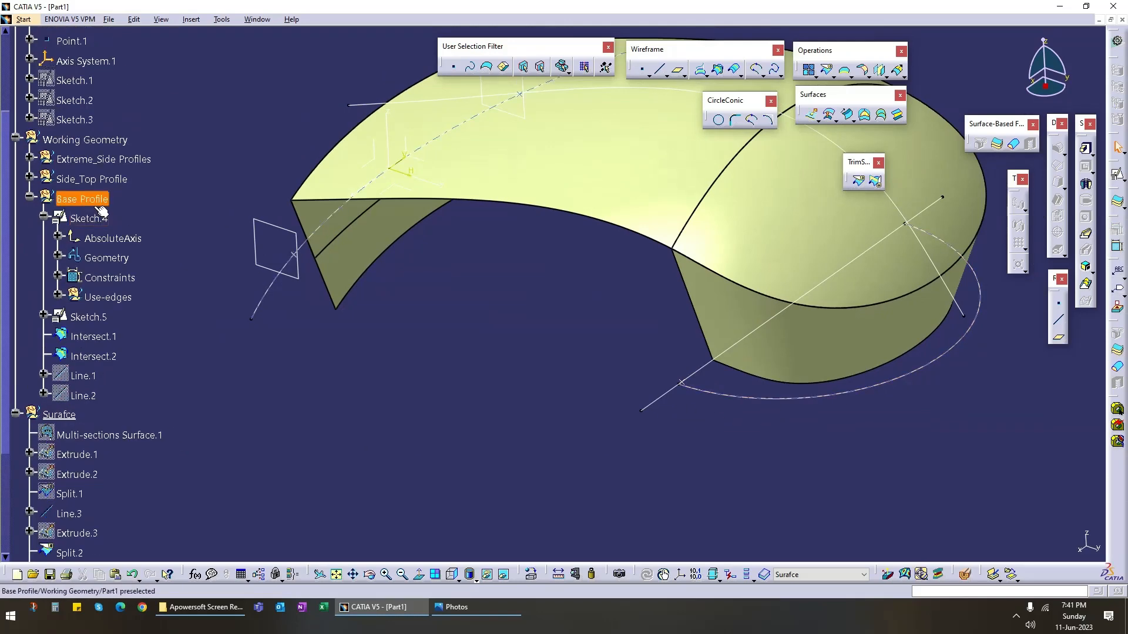
right_click(101, 205)
key("h")
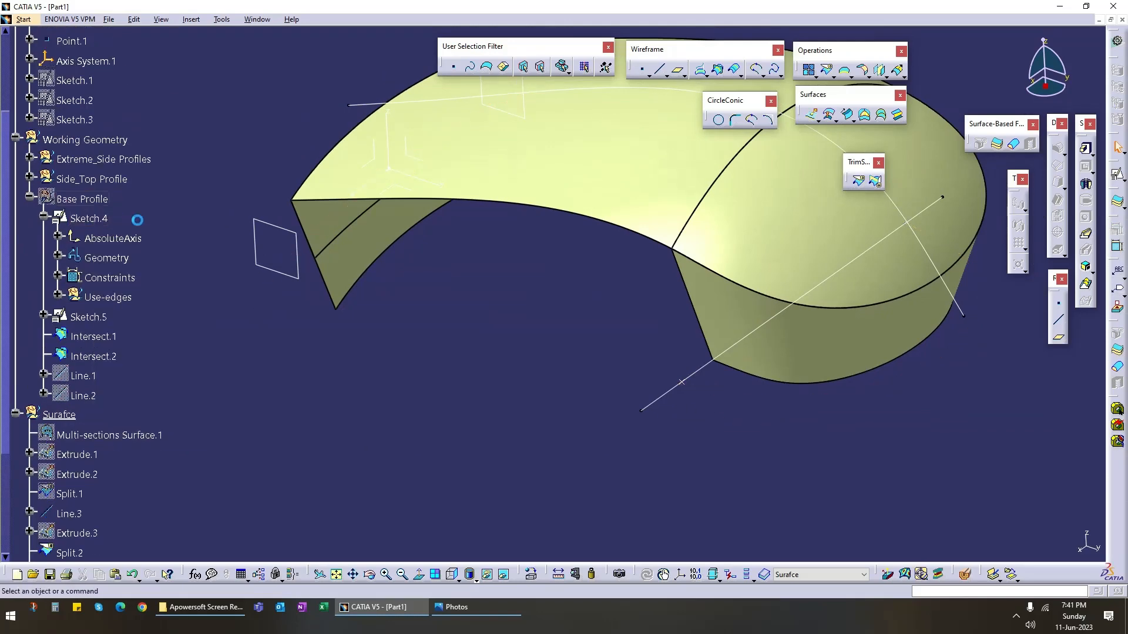
left_click(31, 198)
Step: Hide the full-depth end-wall sweep Sweep.1, keeping the trimmed end wall displayed
middle_click_drag(428, 413, 381, 265)
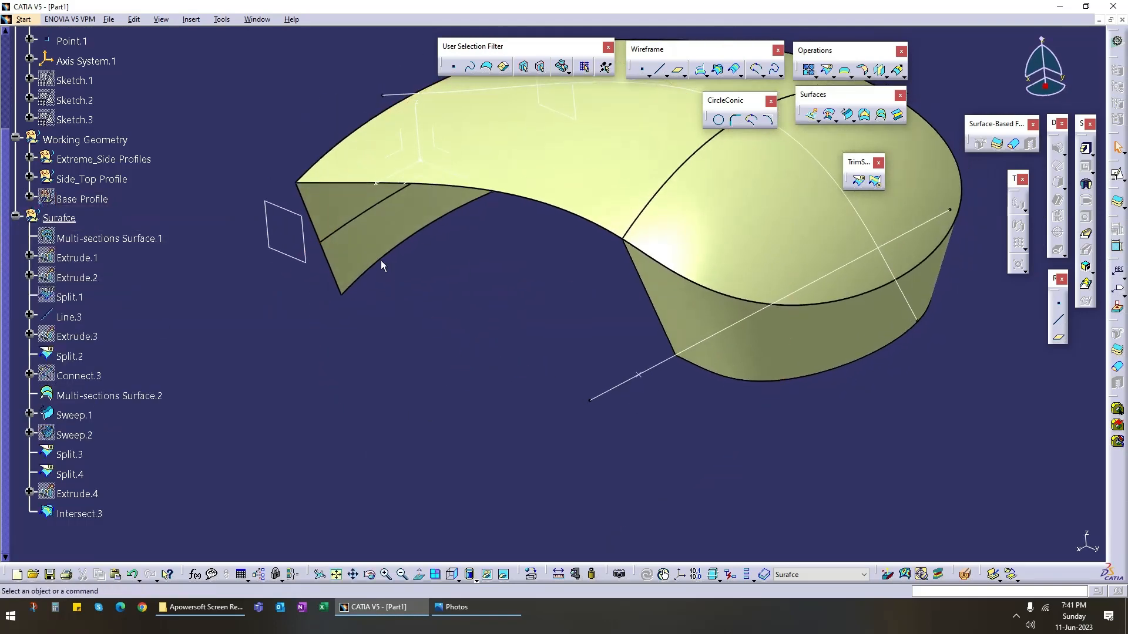
right_click(376, 242)
left_click(461, 312)
Step: Draw a point-to-point line from the end wall's lower corner to the intersection point on Line.3
middle_click_drag(483, 336, 371, 288)
middle_click_drag(475, 366, 458, 282)
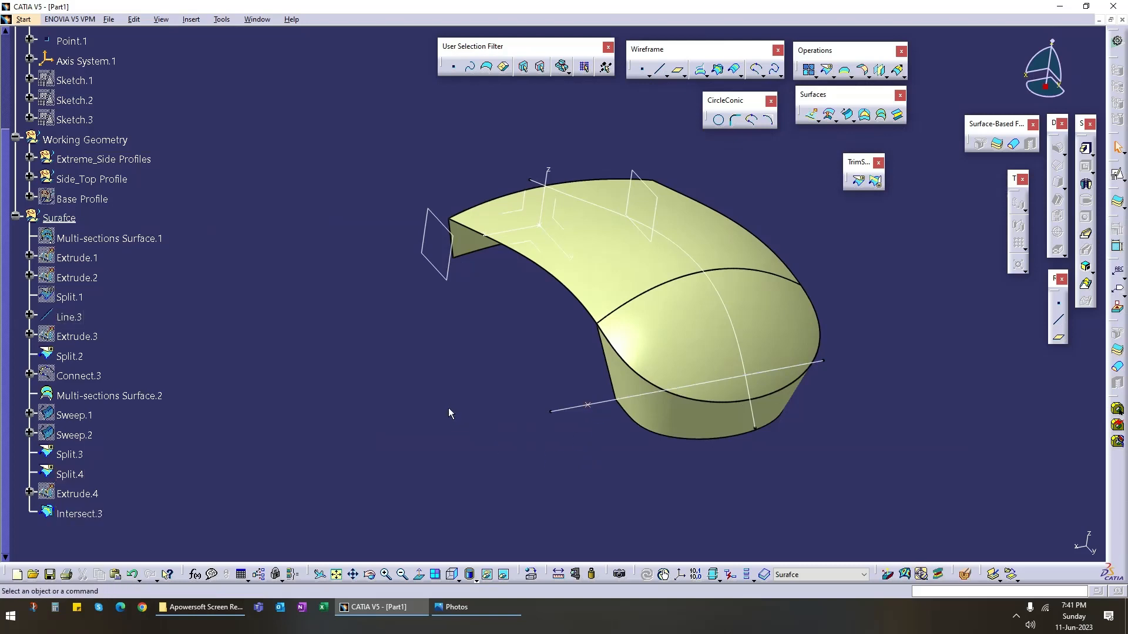
left_click(1059, 323)
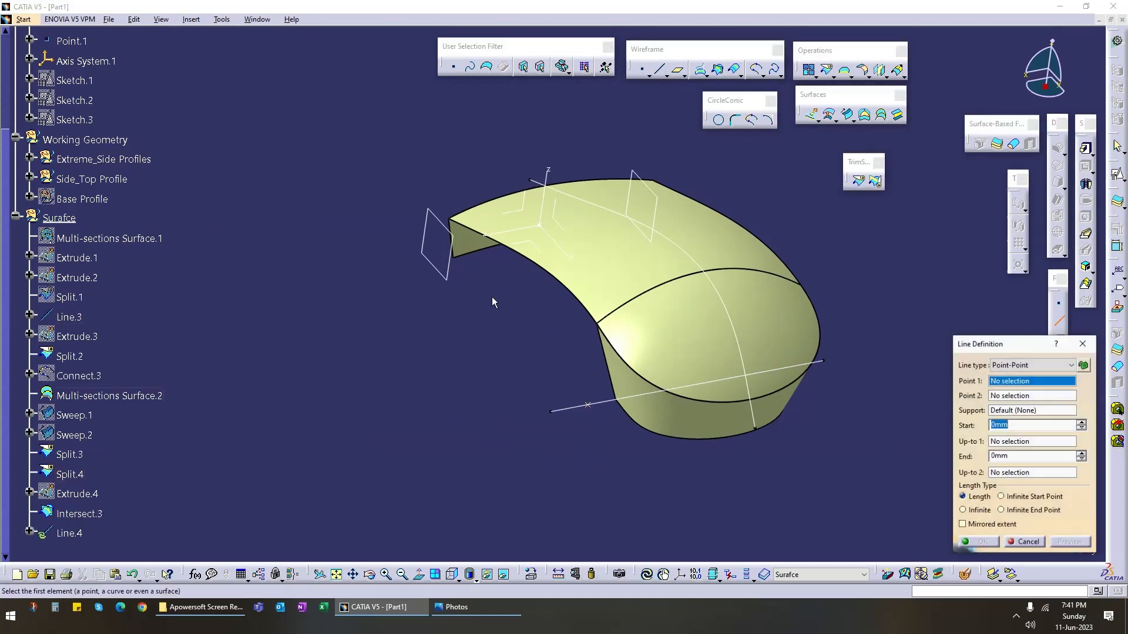
left_click(454, 253)
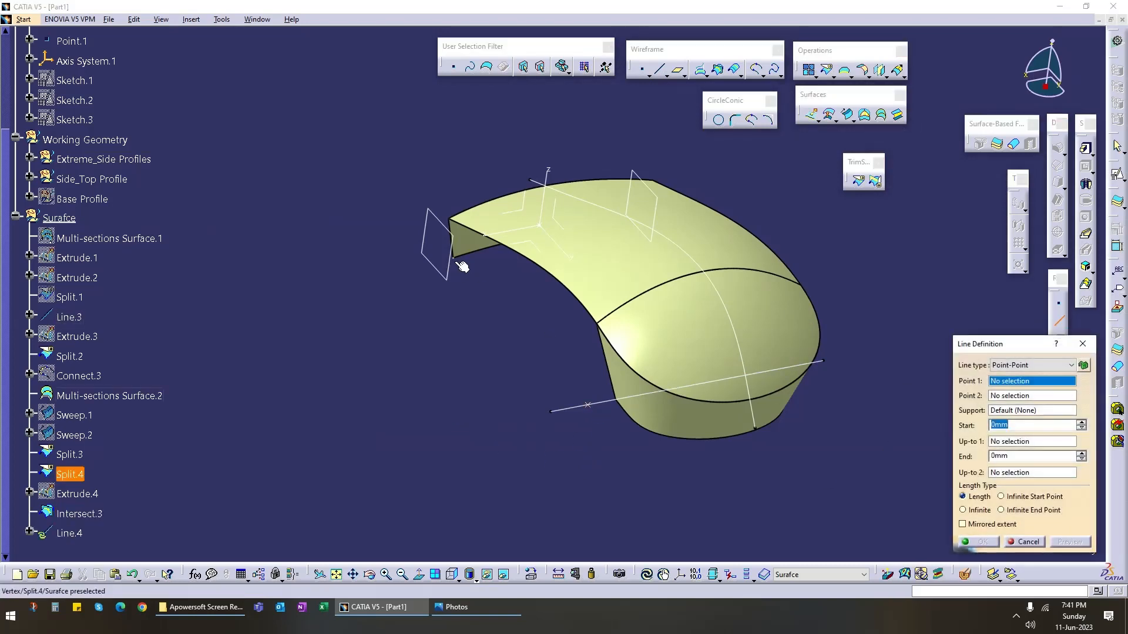
left_click(590, 408)
left_click(982, 543)
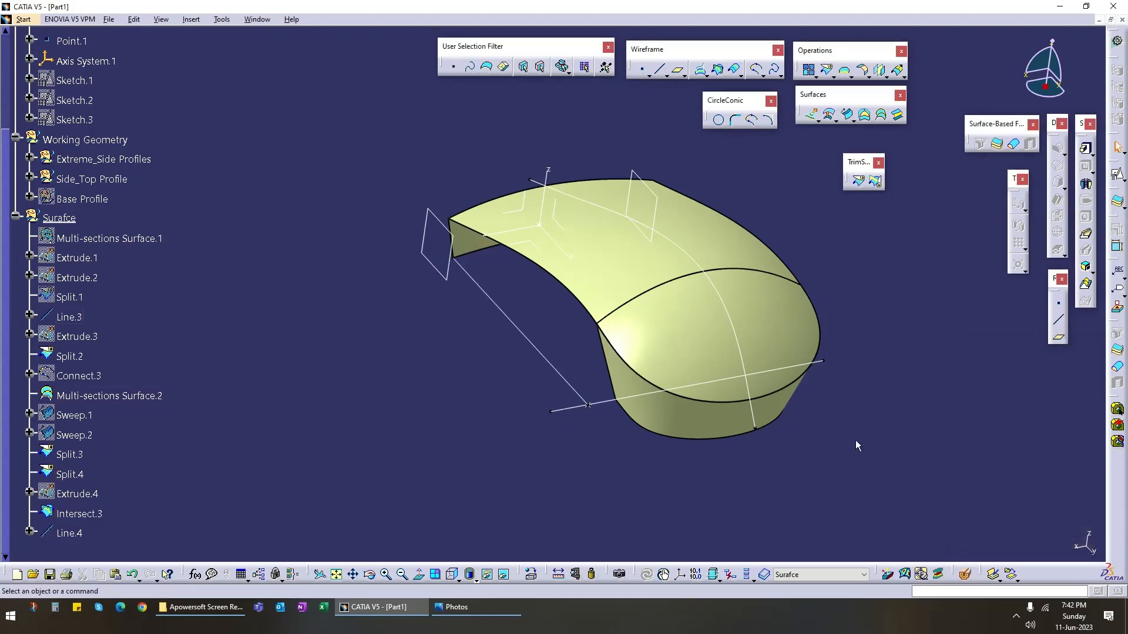
left_click(1057, 319)
left_click(1027, 542)
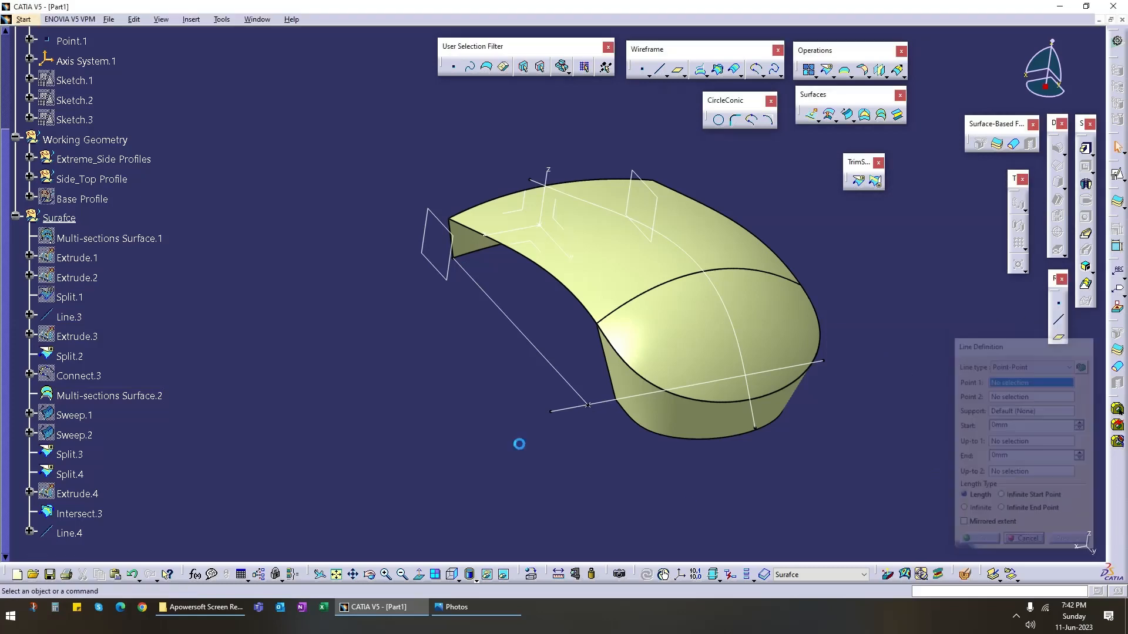
Step: Mirror the new base line about the YZ plane of Axis System.1 onto the opposite side of the body
left_click(524, 331)
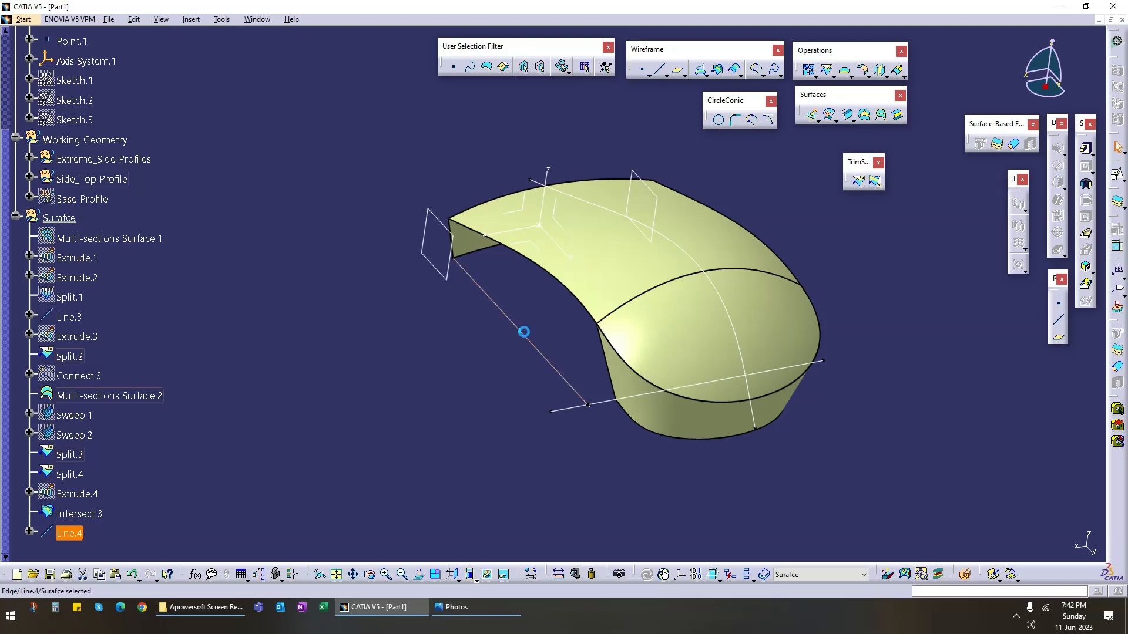
left_click(878, 75)
left_click(497, 240)
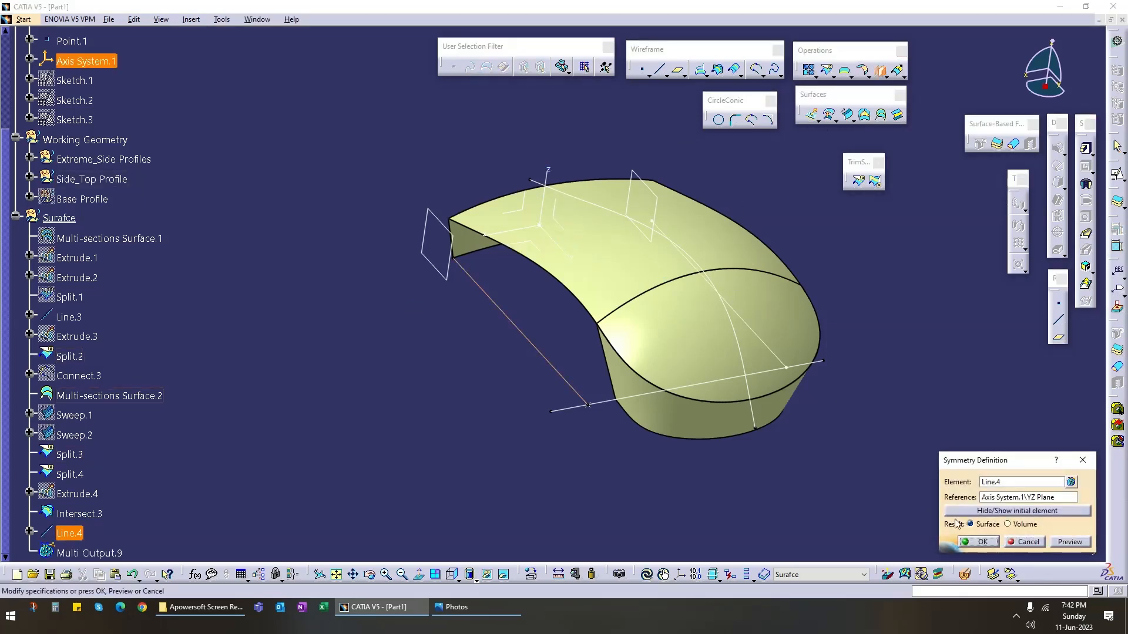
left_click(981, 542)
middle_click_drag(851, 410, 640, 416)
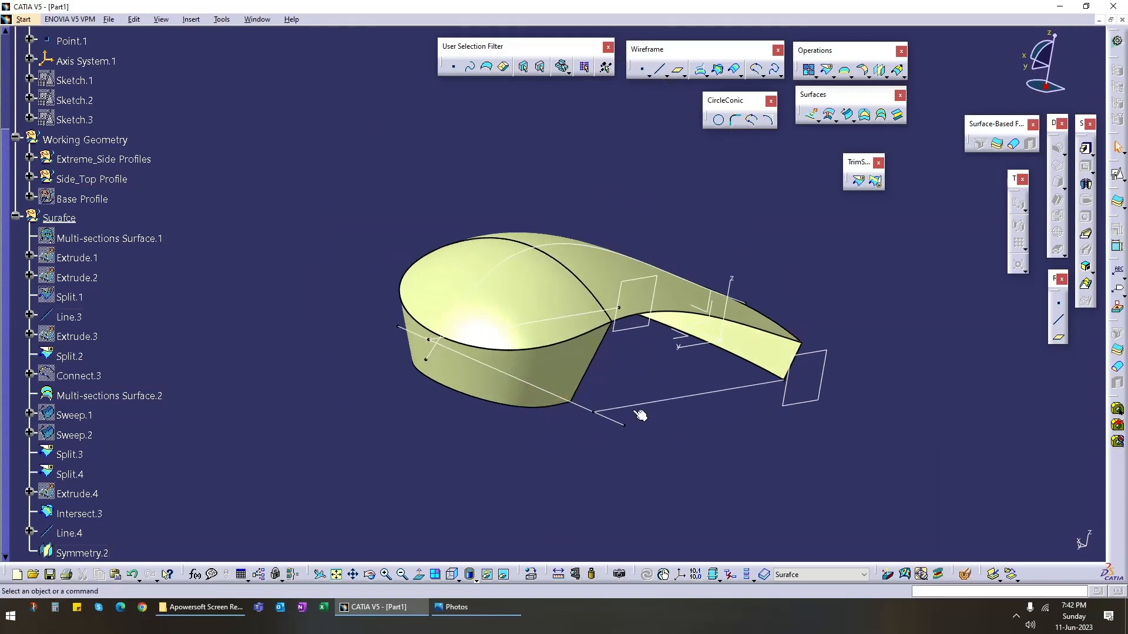
Step: Intersect the rounded end's wall with the axis system's YZ plane to create a curve down the middle of that wall
middle_click_drag(392, 400, 571, 315)
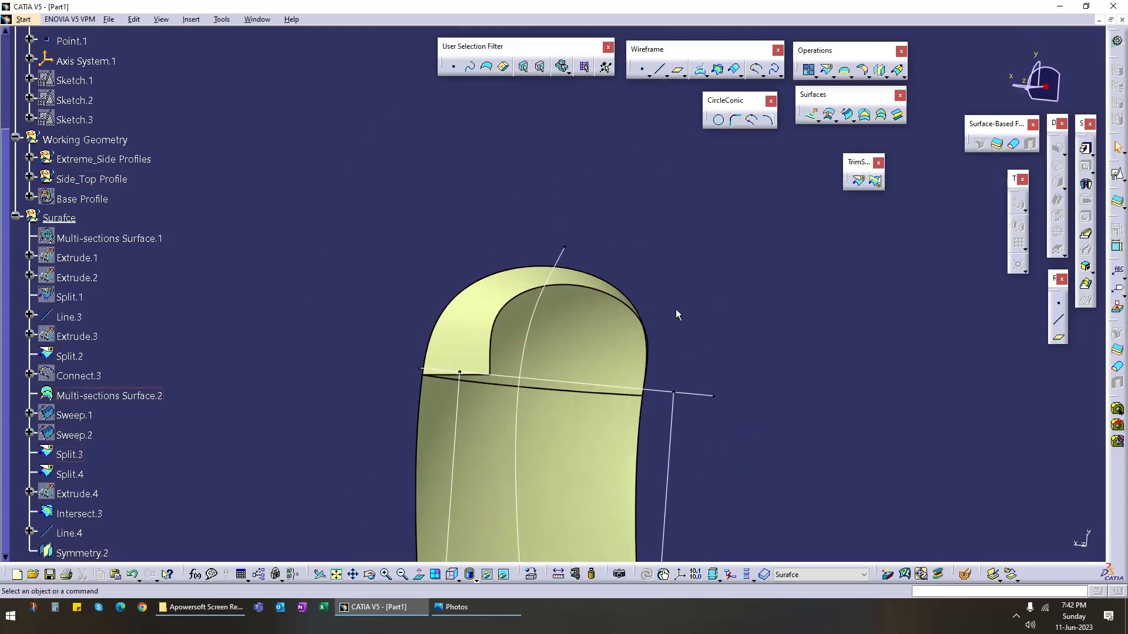
middle_click_drag(676, 309, 591, 391)
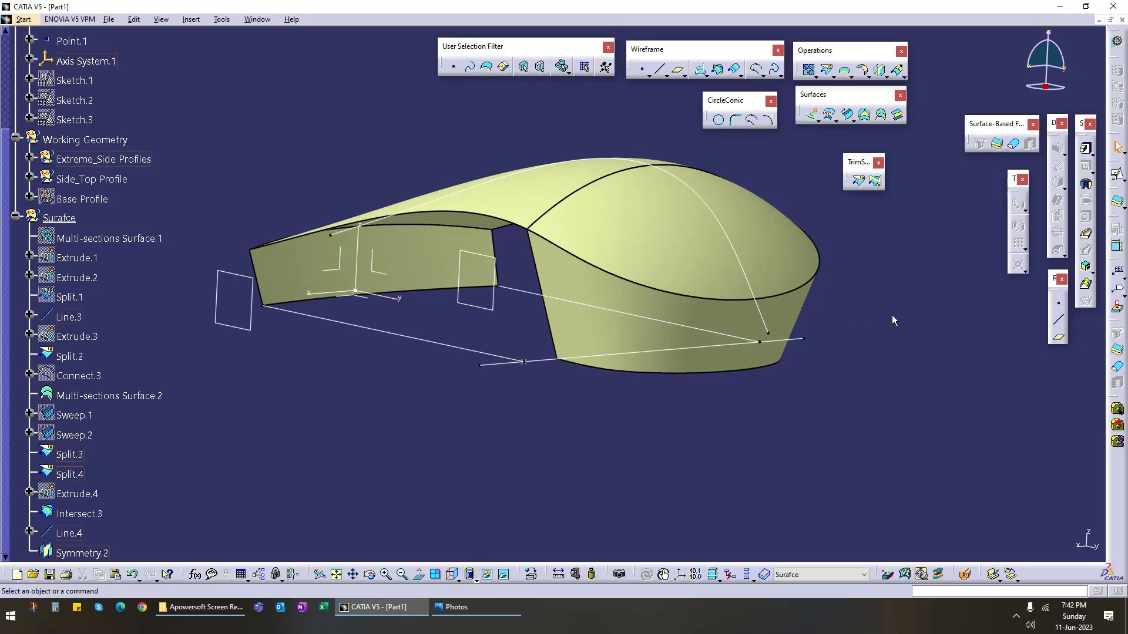
left_click(717, 71)
left_click(574, 292)
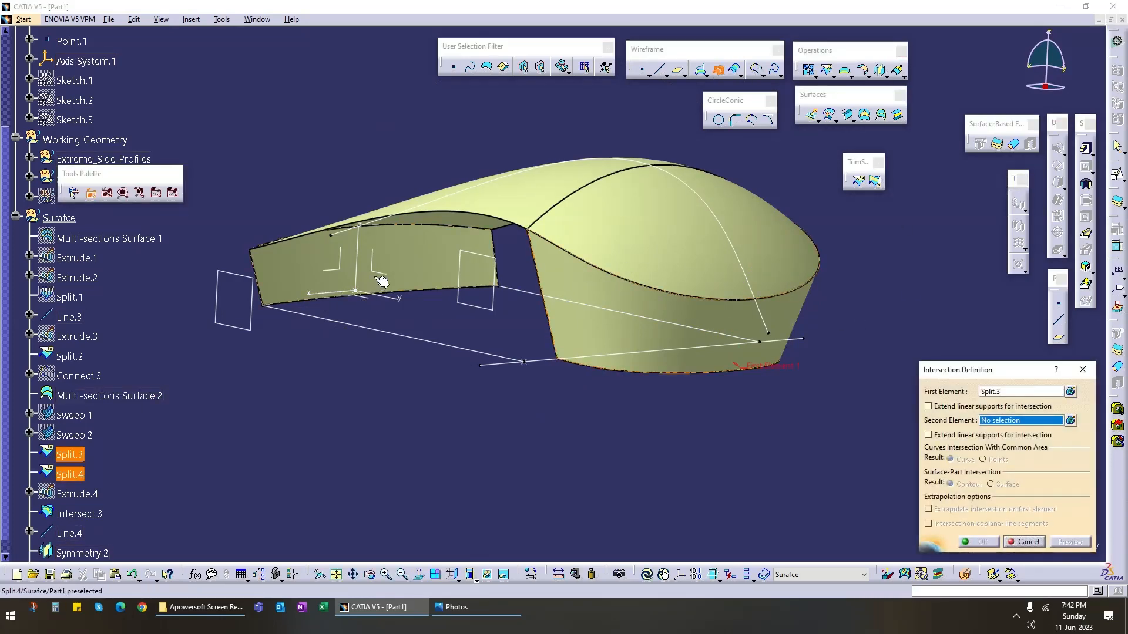
left_click(383, 281)
left_click(987, 541)
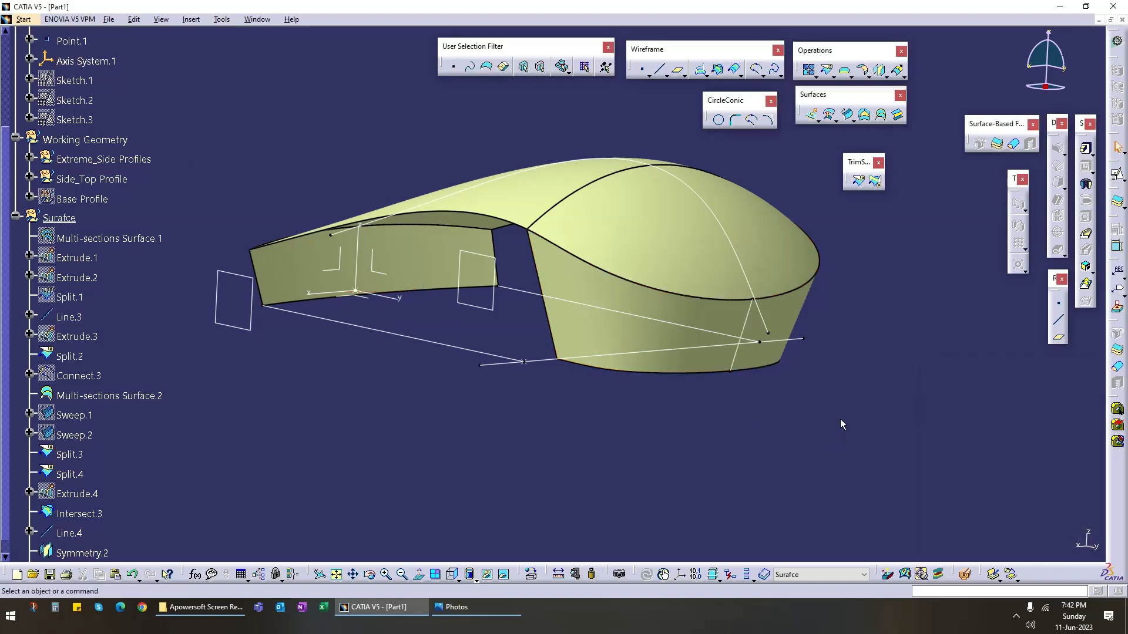
middle_click_drag(841, 419, 480, 376)
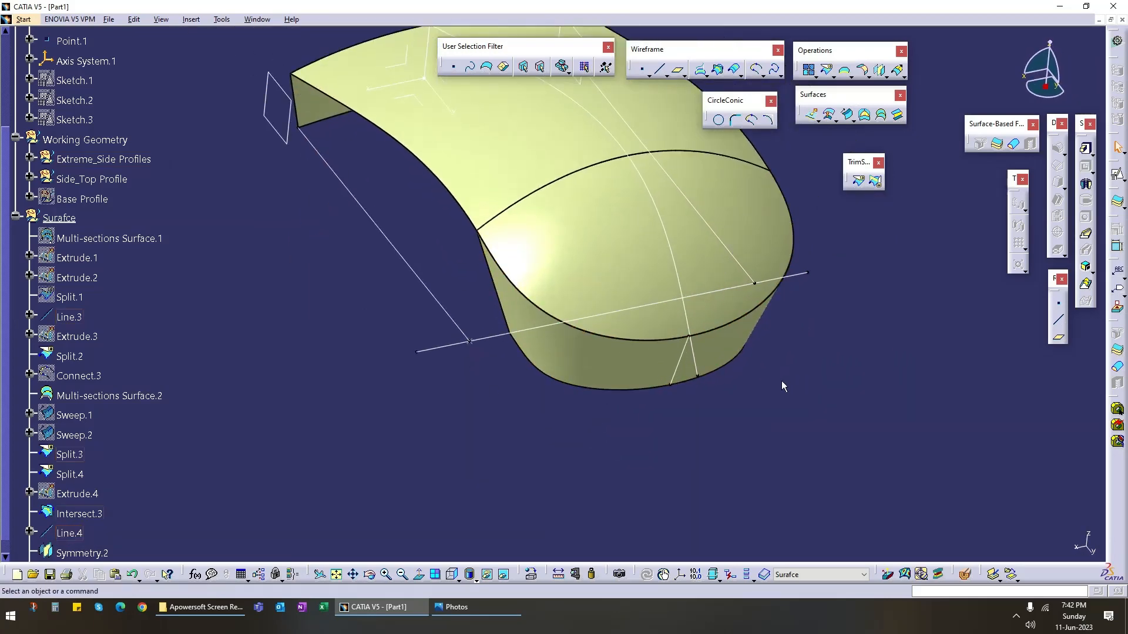
Step: Create a multi-sections surface side wall between the top surface's side edge and Line.4, using the end wall's side edge as guide
middle_click_drag(781, 387, 769, 414)
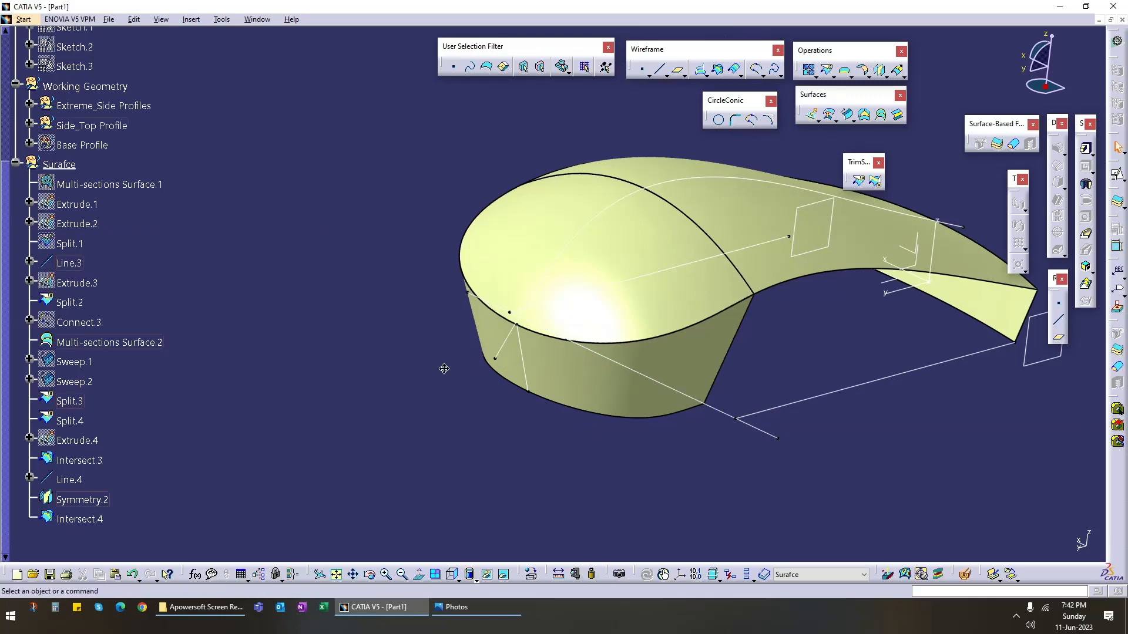
middle_click_drag(444, 369, 478, 406)
middle_click_drag(645, 395, 542, 294)
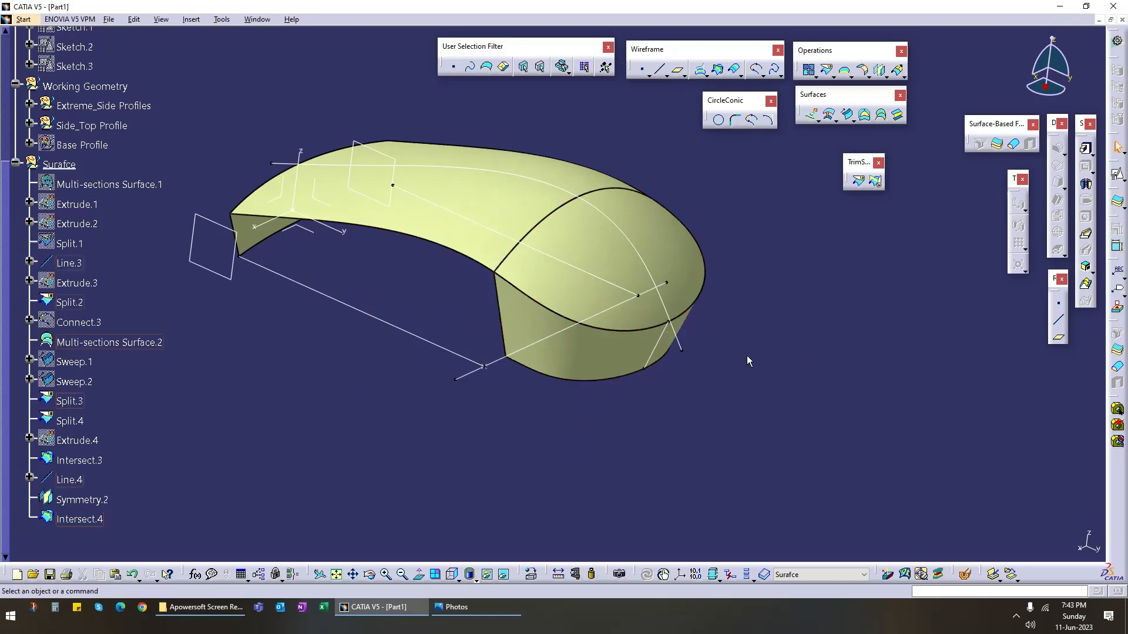
middle_click_drag(294, 309, 420, 400)
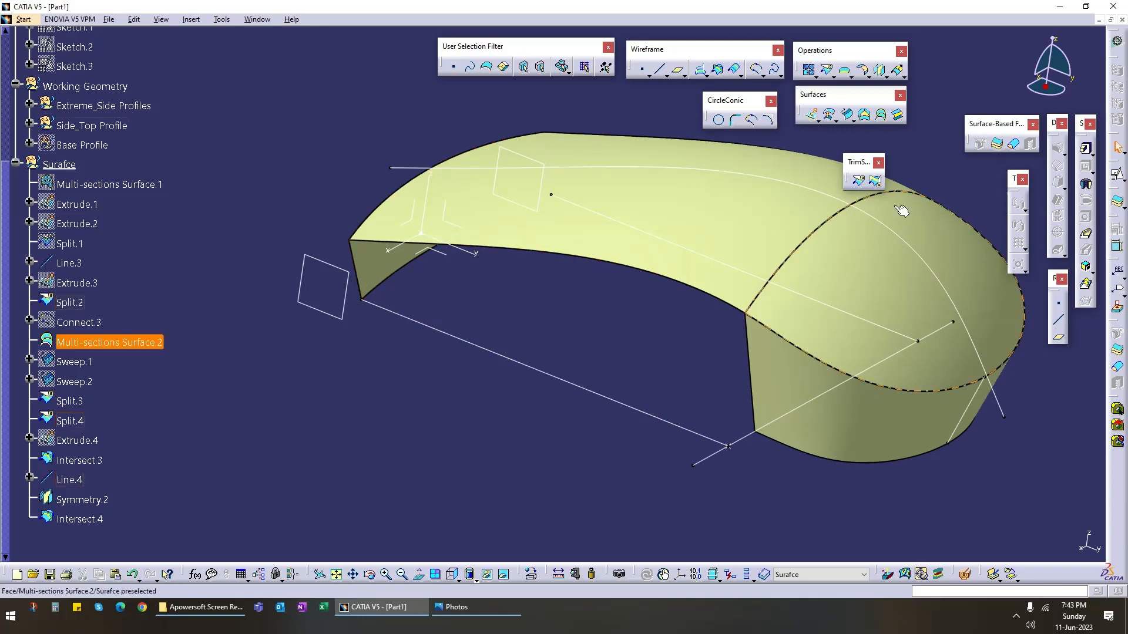
left_click(881, 115)
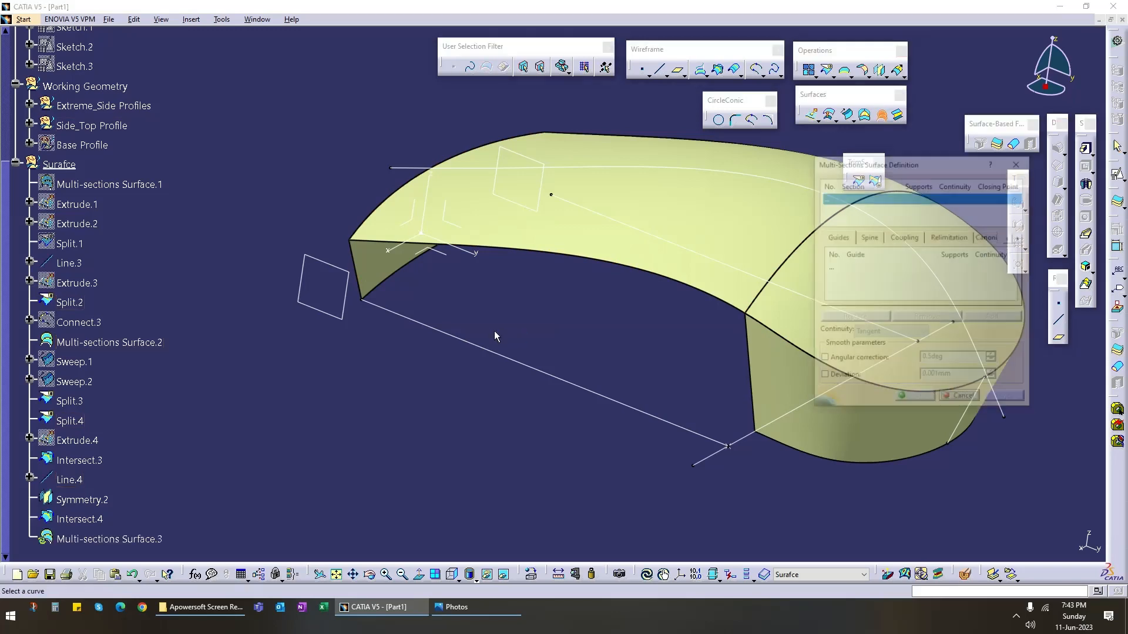
left_click(567, 253)
left_click(874, 222)
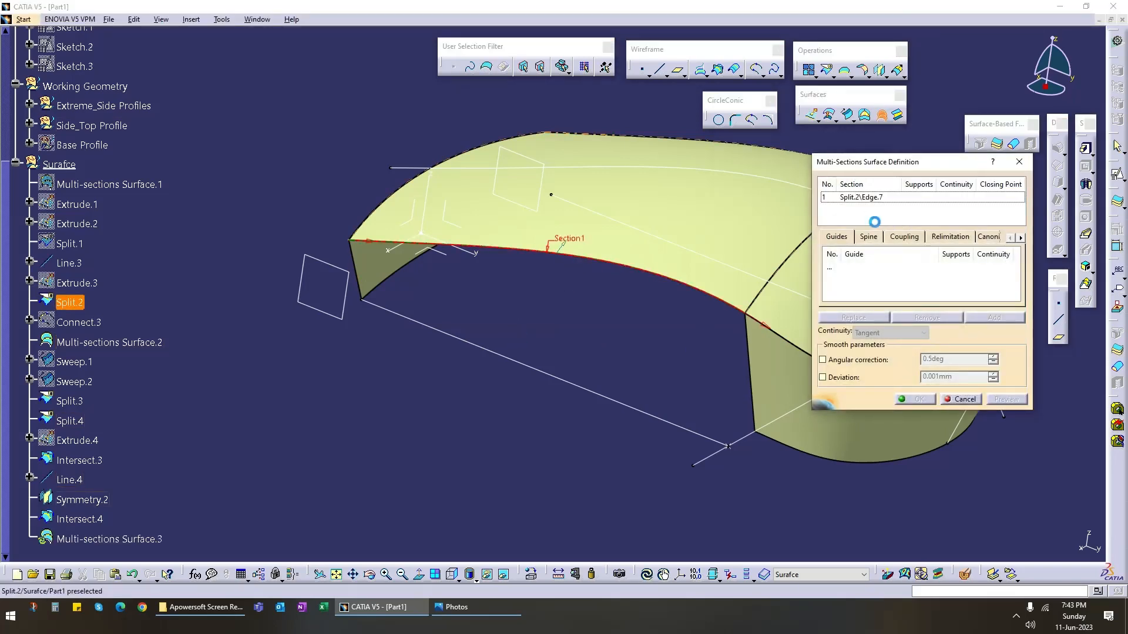
left_click(475, 347)
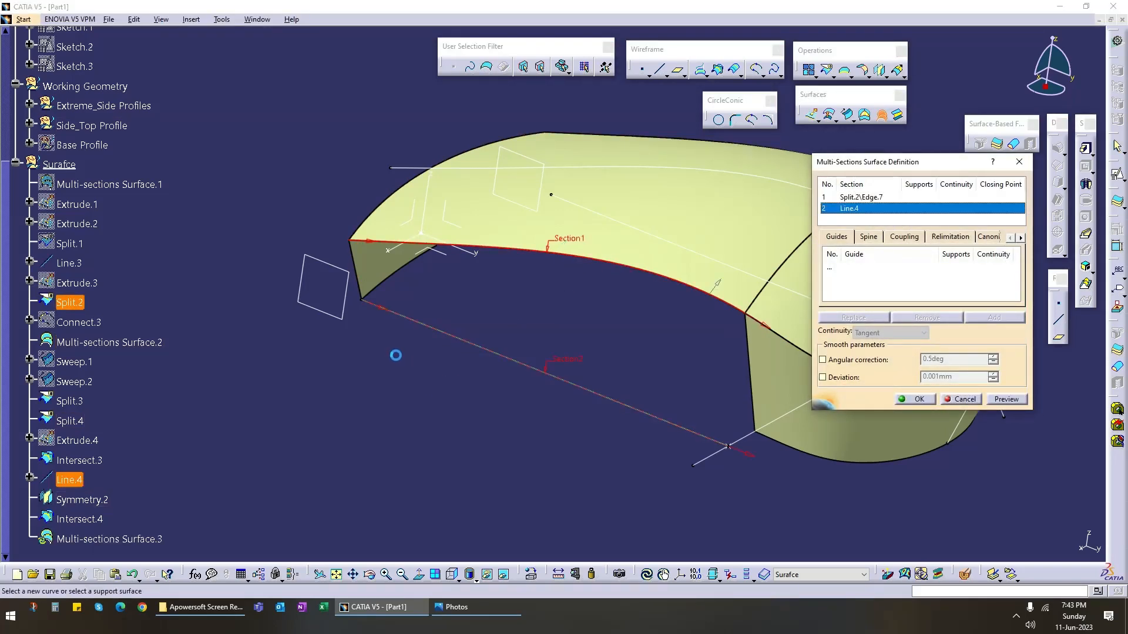
left_click(871, 276)
left_click(360, 277)
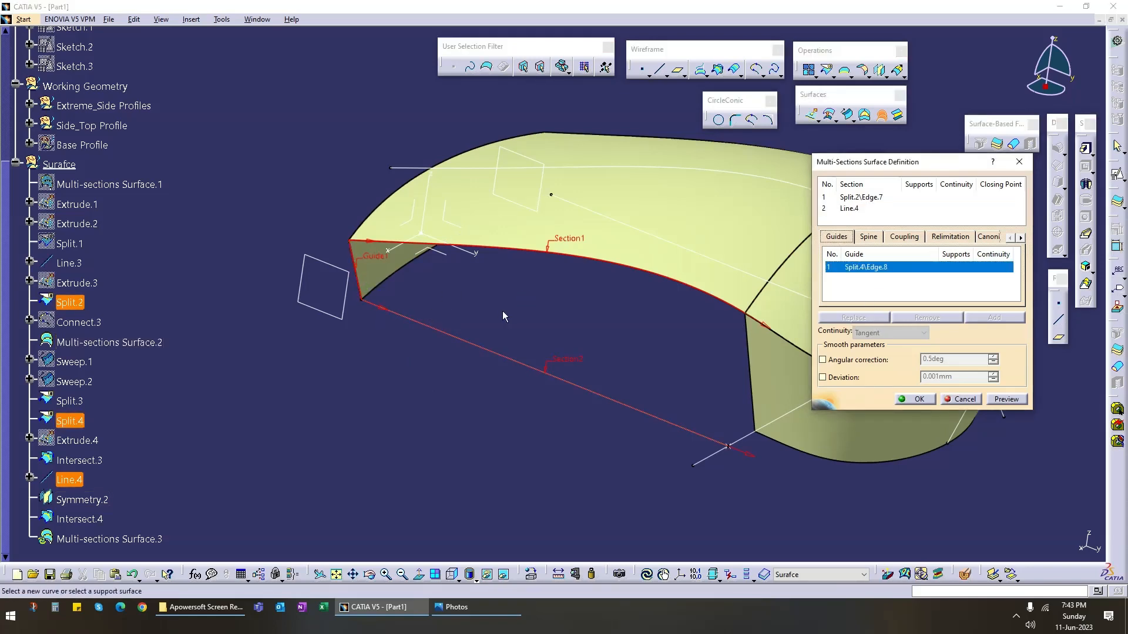
left_click(1007, 399)
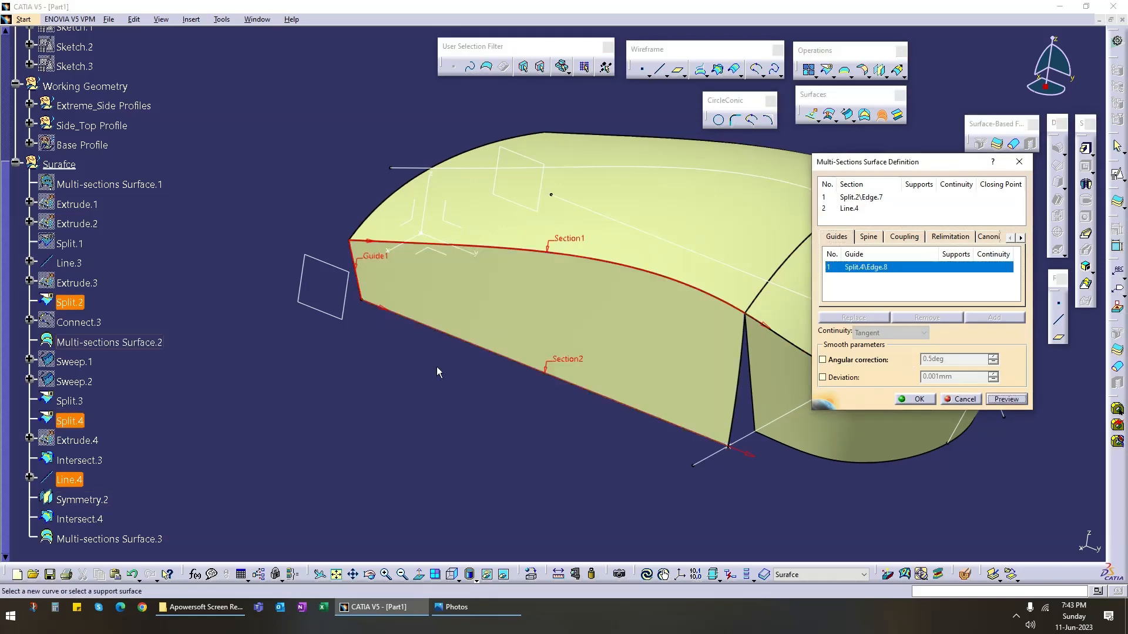
middle_click_drag(436, 367, 705, 493)
left_click(919, 402)
Step: Create the opposite side wall as a multi-sections surface between the top surface's edge and Symmetry.2, guided by the end wall's edge
middle_click_drag(613, 401, 762, 407)
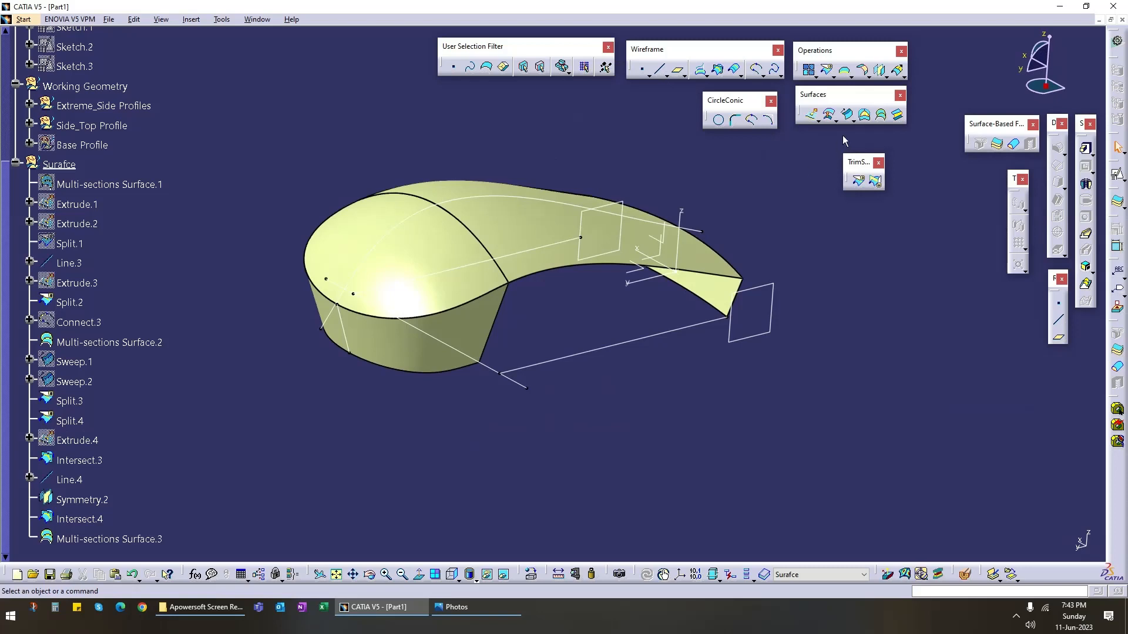
left_click(880, 114)
middle_click_drag(611, 405, 611, 379)
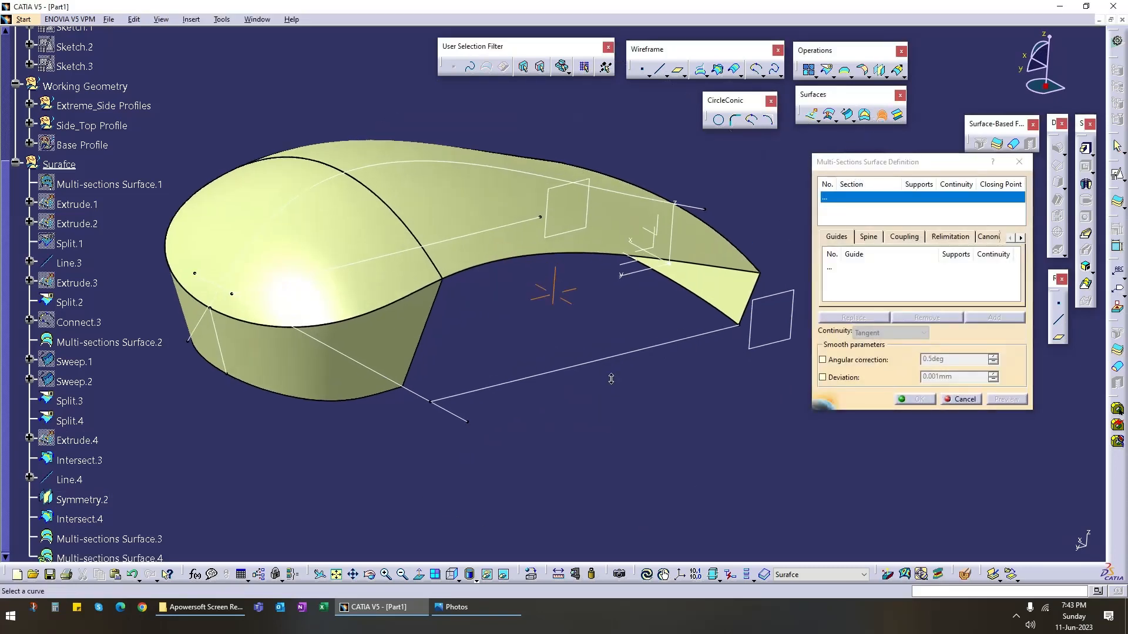
left_click(494, 268)
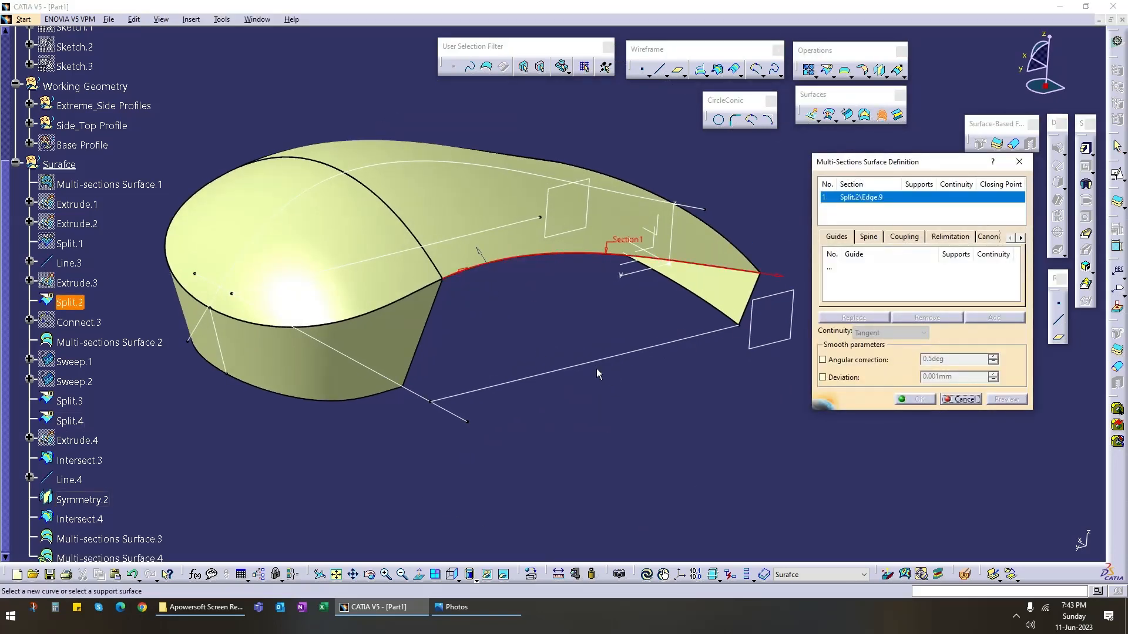
left_click(499, 385)
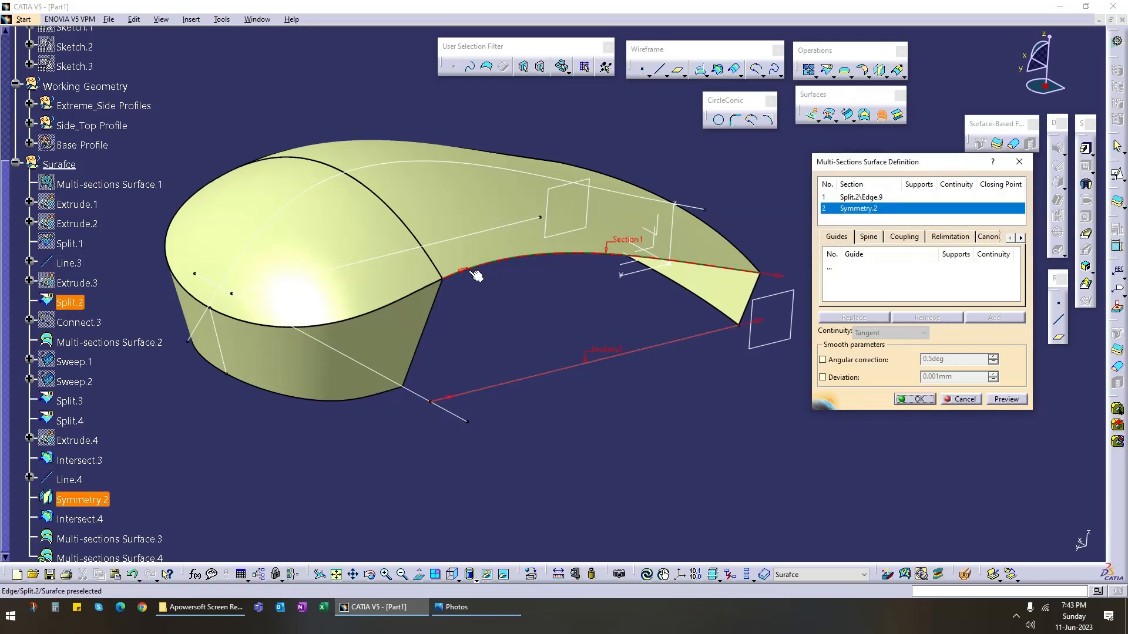
left_click(829, 267)
middle_click_drag(739, 388, 642, 317)
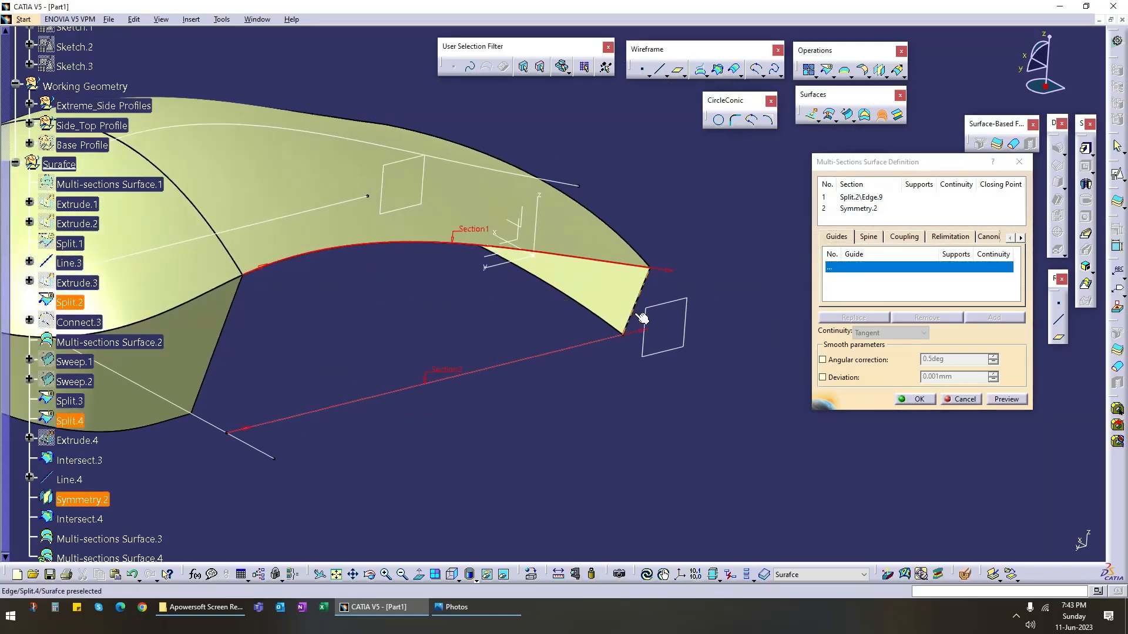
left_click(638, 301)
left_click(917, 400)
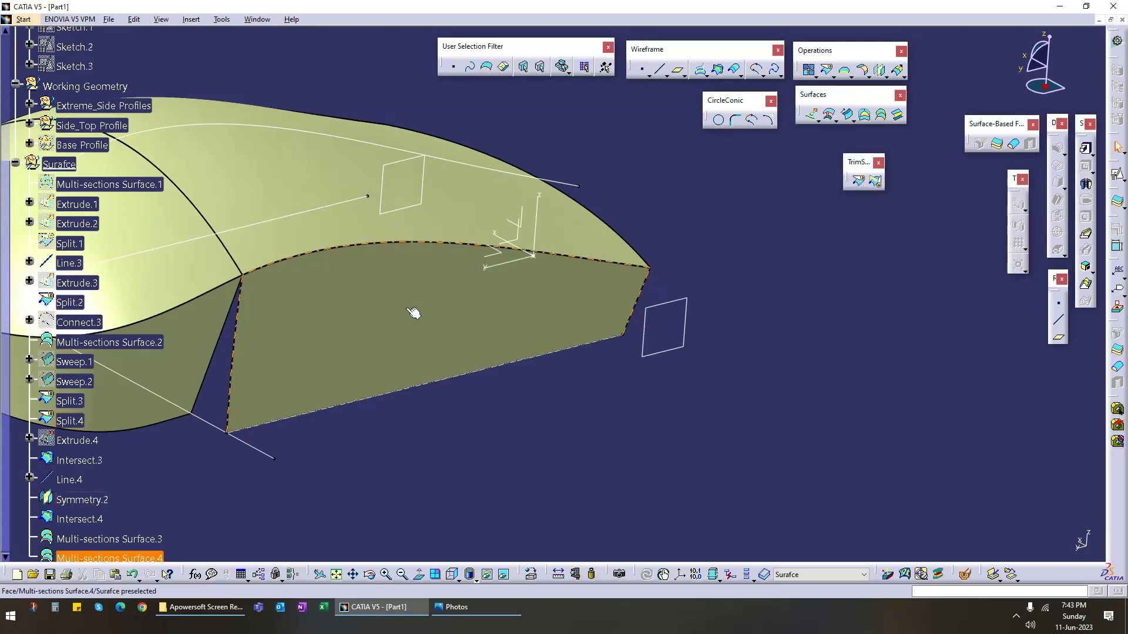
Step: Hide the rounded end's trimmed wall Split.3, leaving its middle intersection curve displayed
middle_click_drag(480, 312, 610, 373)
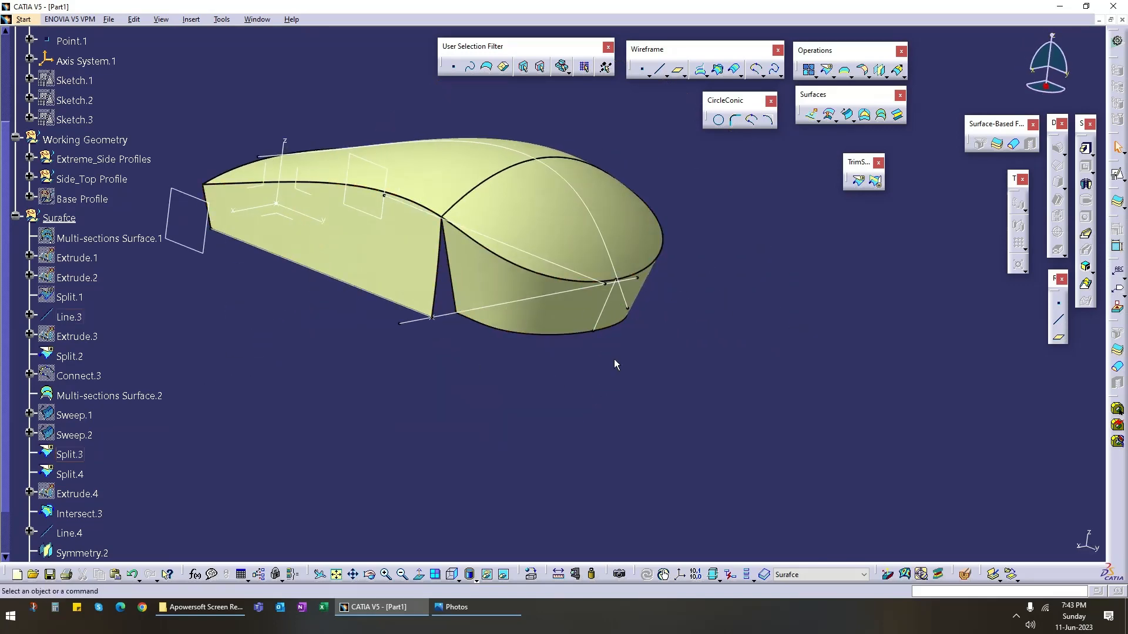
middle_click_drag(392, 359, 412, 338)
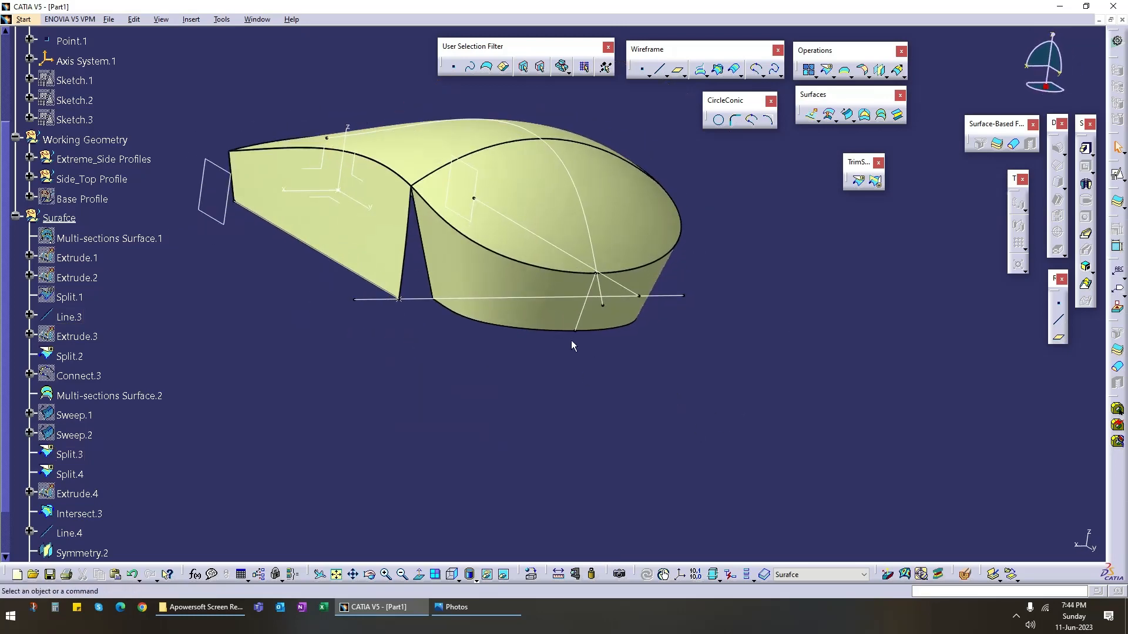
middle_click_drag(518, 351, 439, 262)
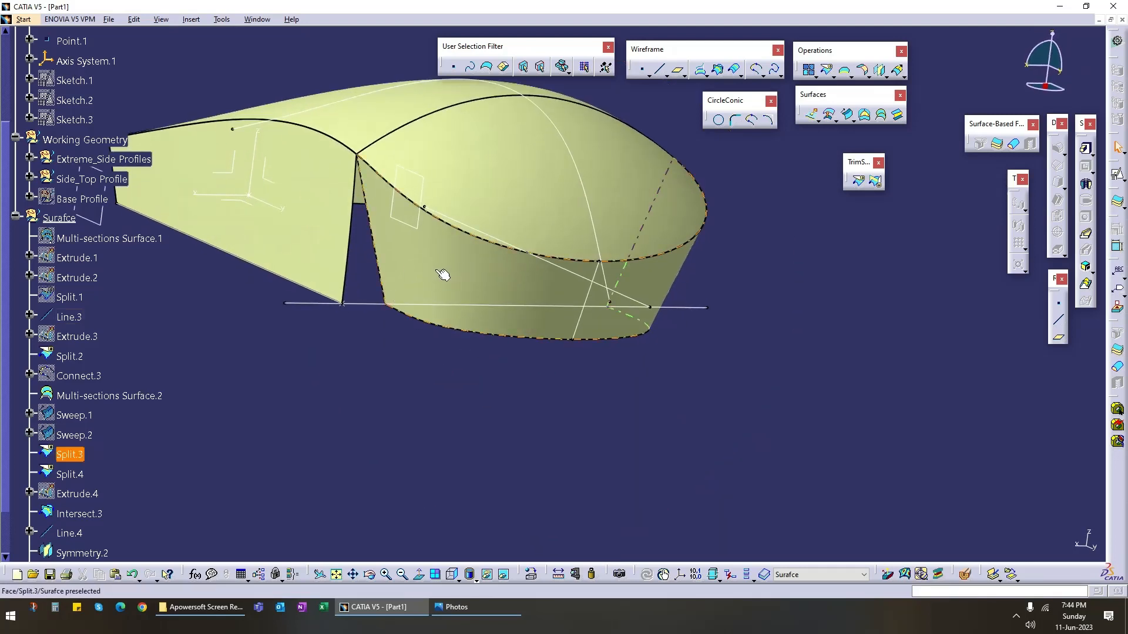
key("space")
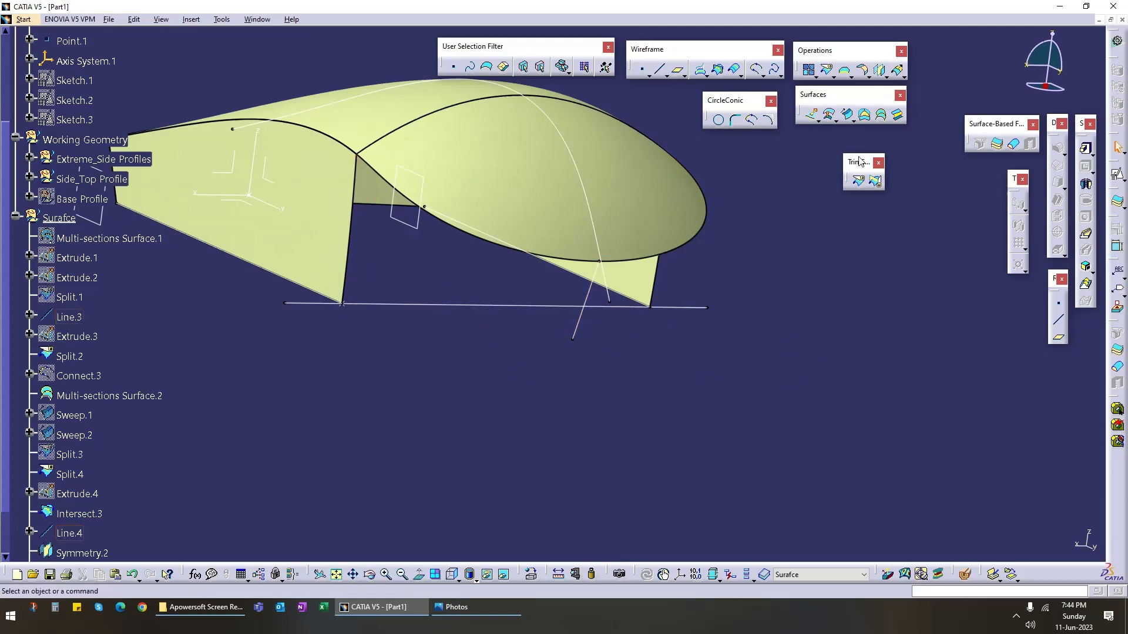
Step: Start a multi-sections surface with the first side wall's upright edge as section 1 and that wall as its tangent support
left_click(882, 116)
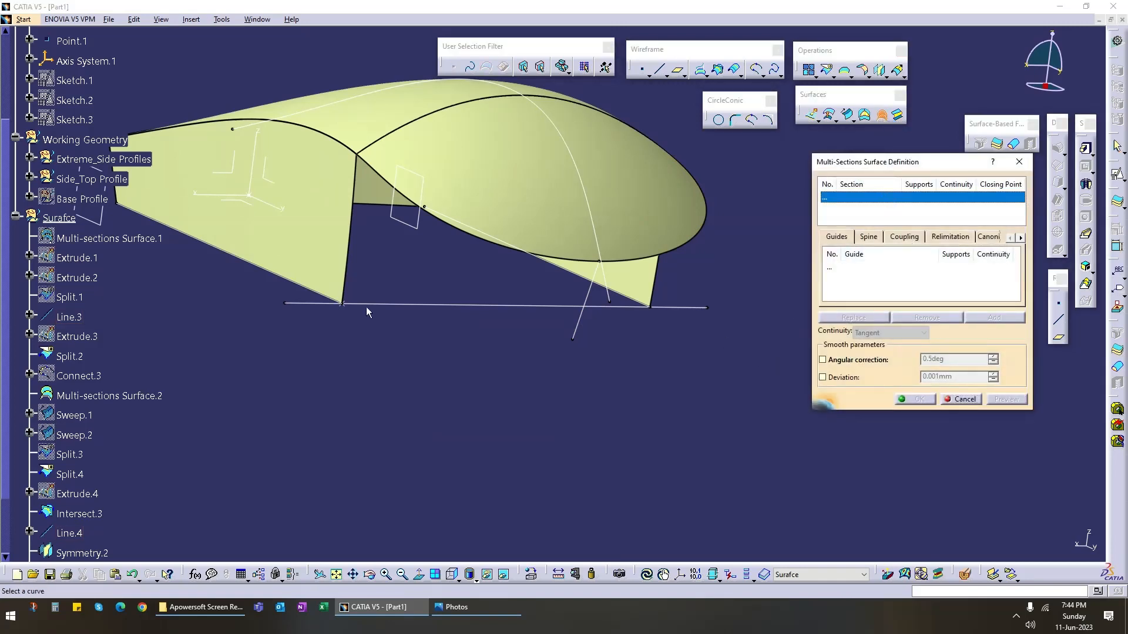
left_click(356, 255)
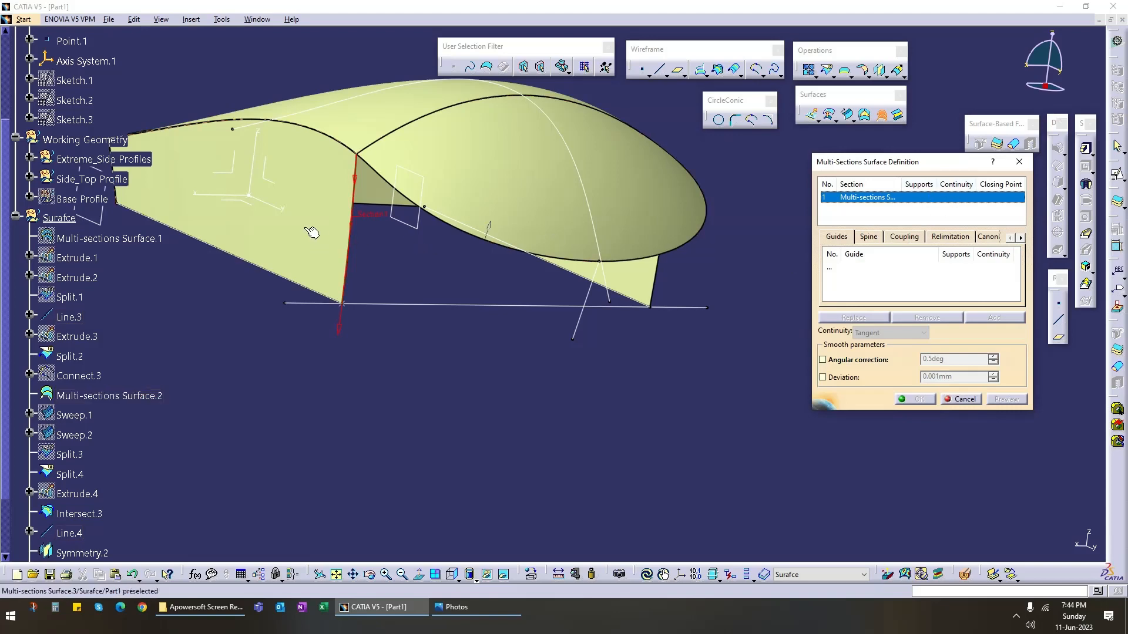
left_click(320, 232)
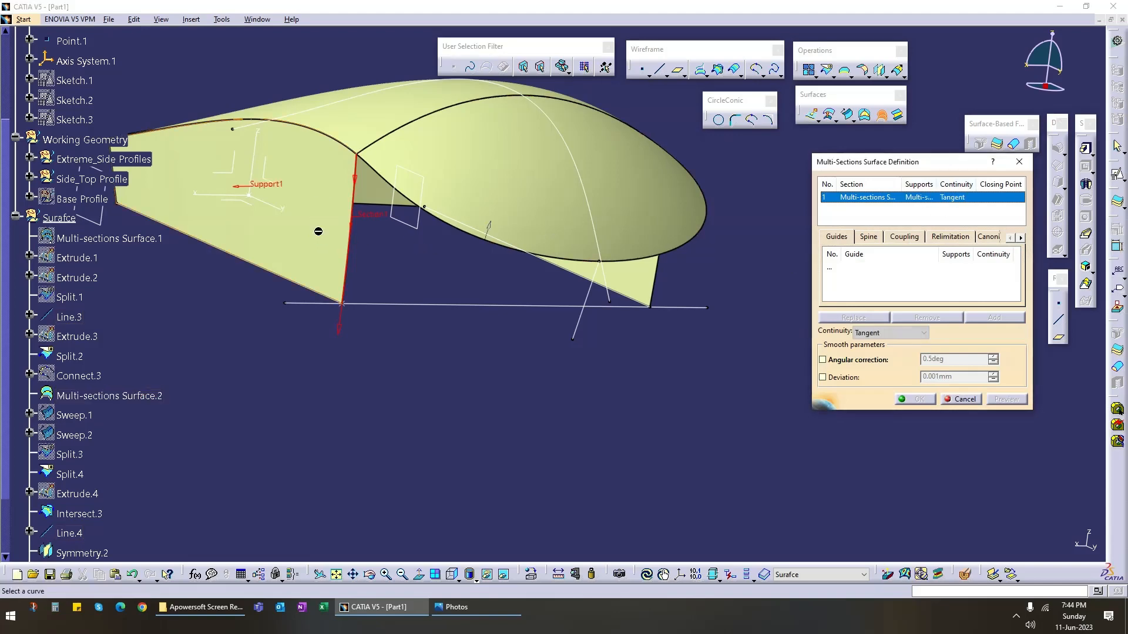
Step: Add the middle intersection curve Intersect.4 at the rounded end as the second section of the surface
middle_click_drag(523, 356, 566, 359)
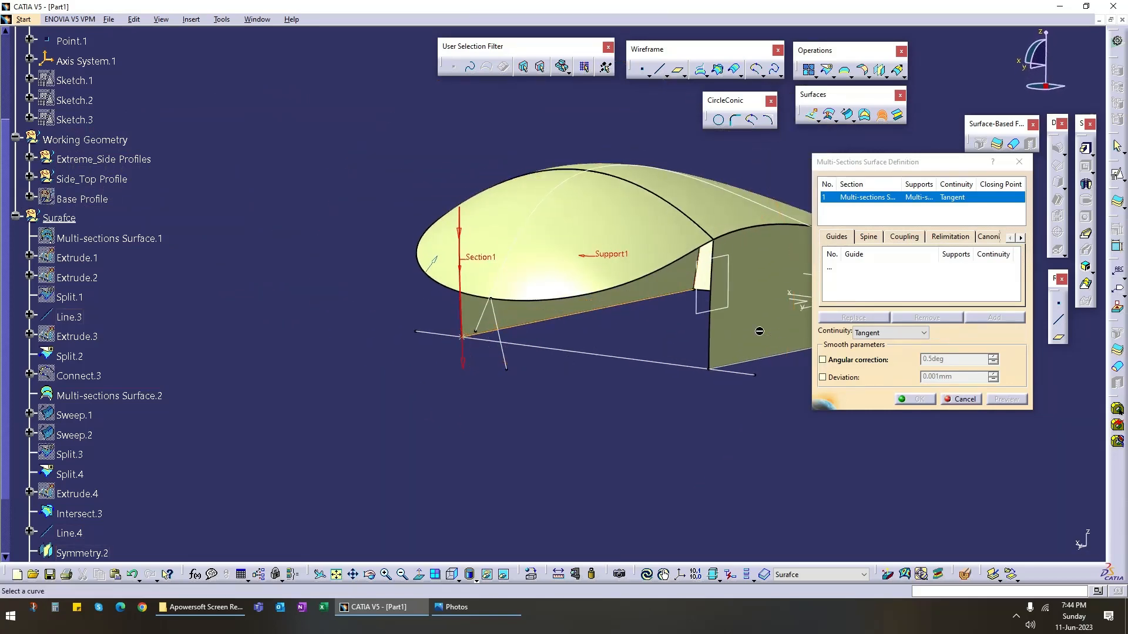
middle_click_drag(517, 422, 400, 317)
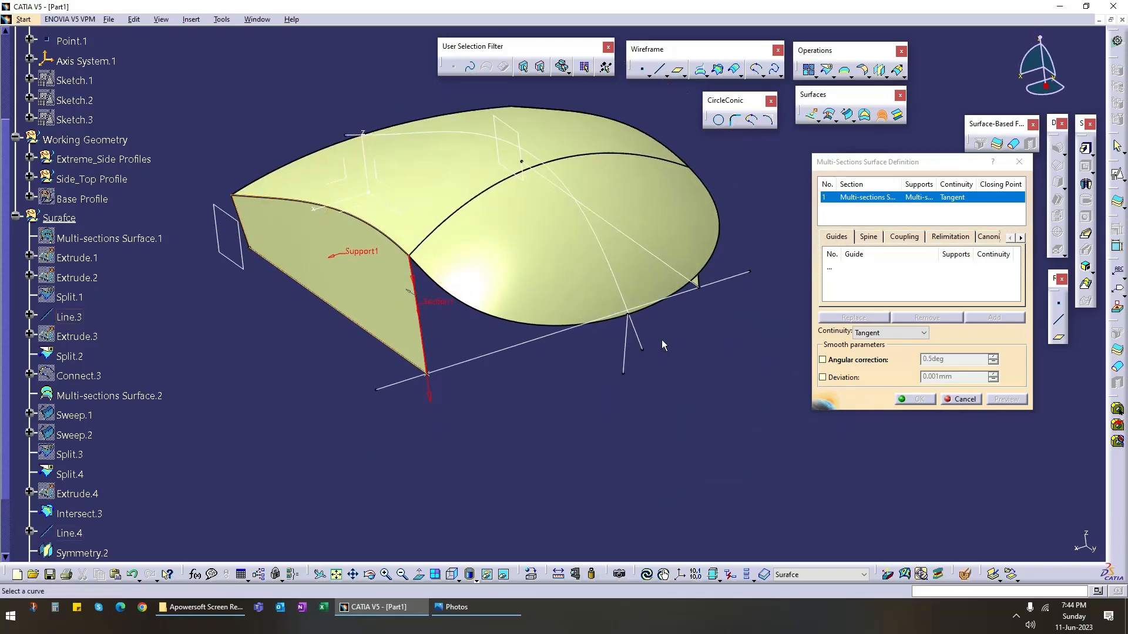
middle_click_drag(662, 344, 605, 376)
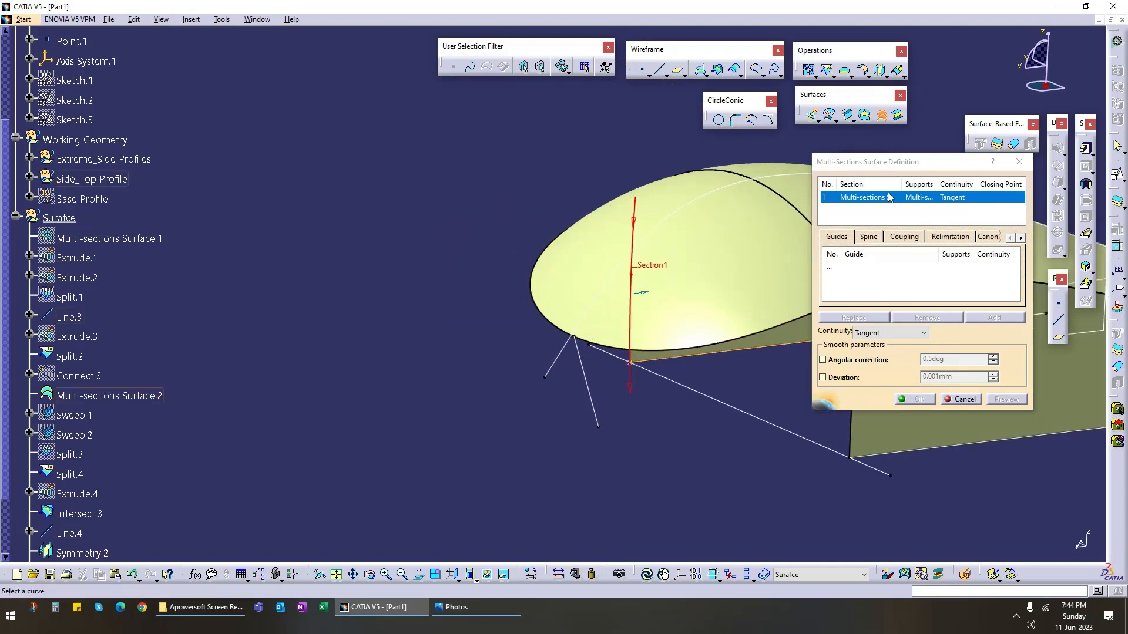
left_click(589, 390)
middle_click_drag(559, 410, 520, 375)
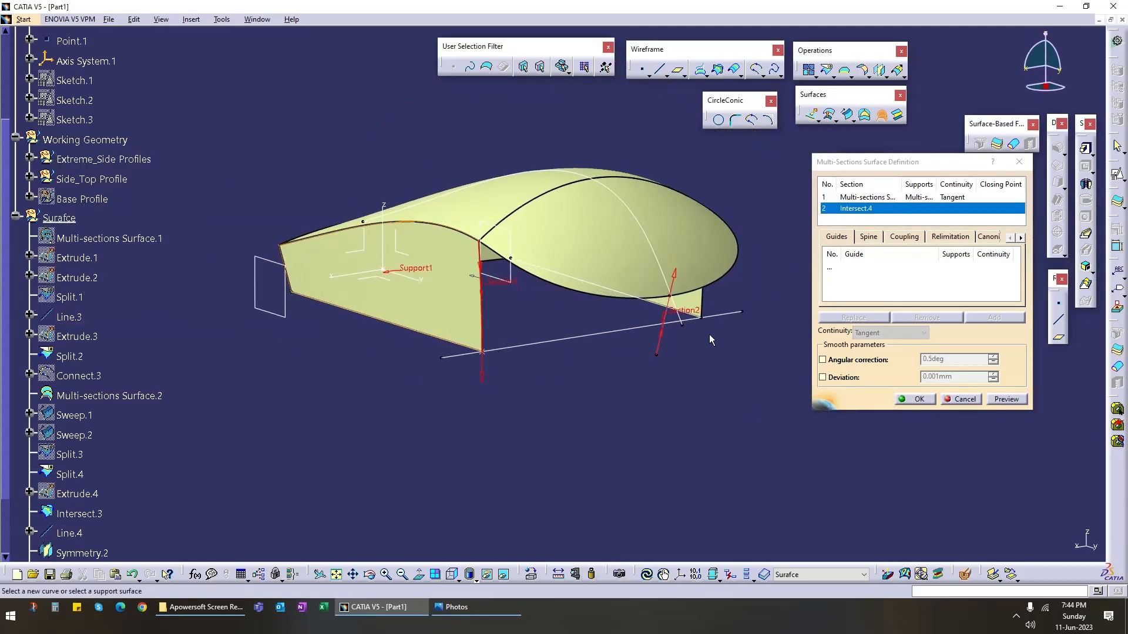
middle_click_drag(679, 362, 511, 413)
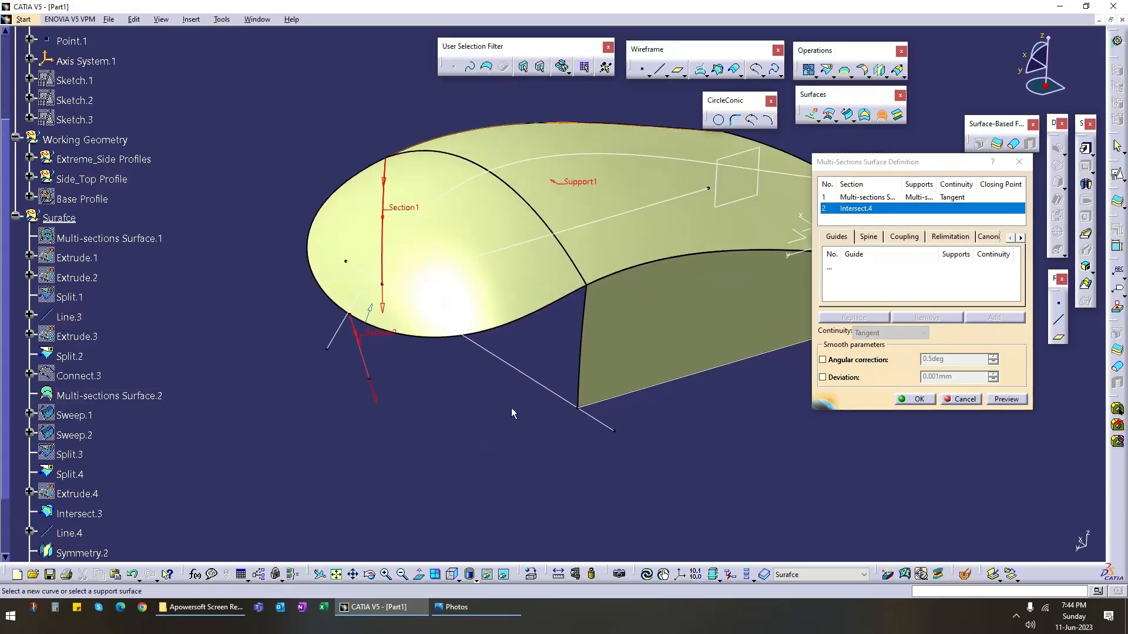
Step: Add the opposite side wall's upright edge as section 3, reverse its direction, set that wall as tangent support, and preview the surface
left_click(582, 311)
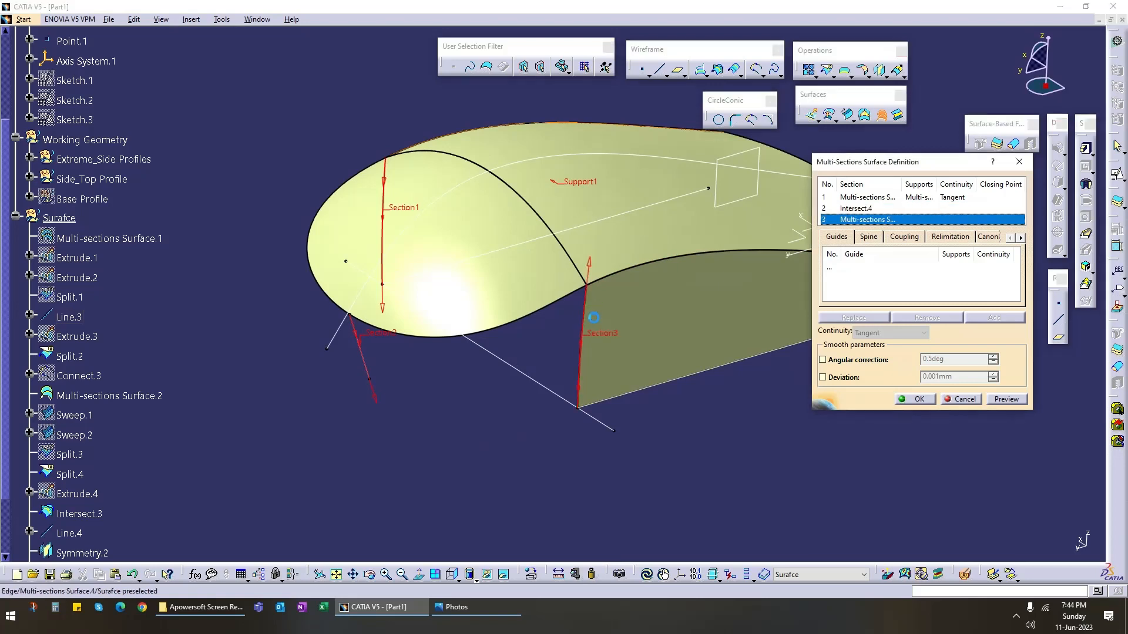
left_click(590, 267)
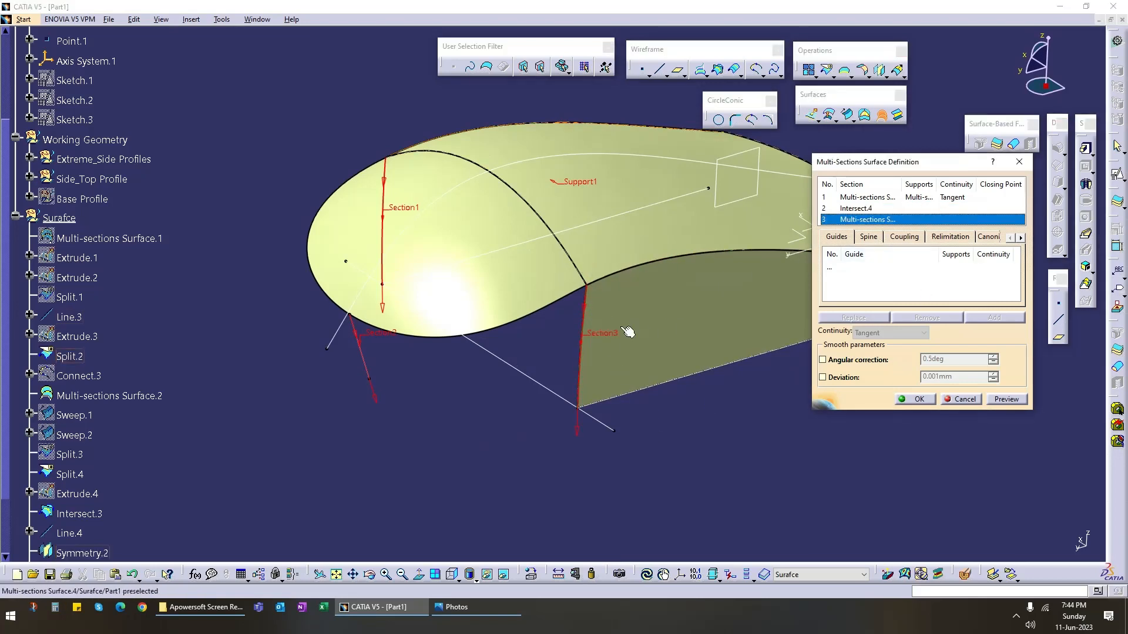
left_click(707, 333)
middle_click_drag(464, 380, 733, 387)
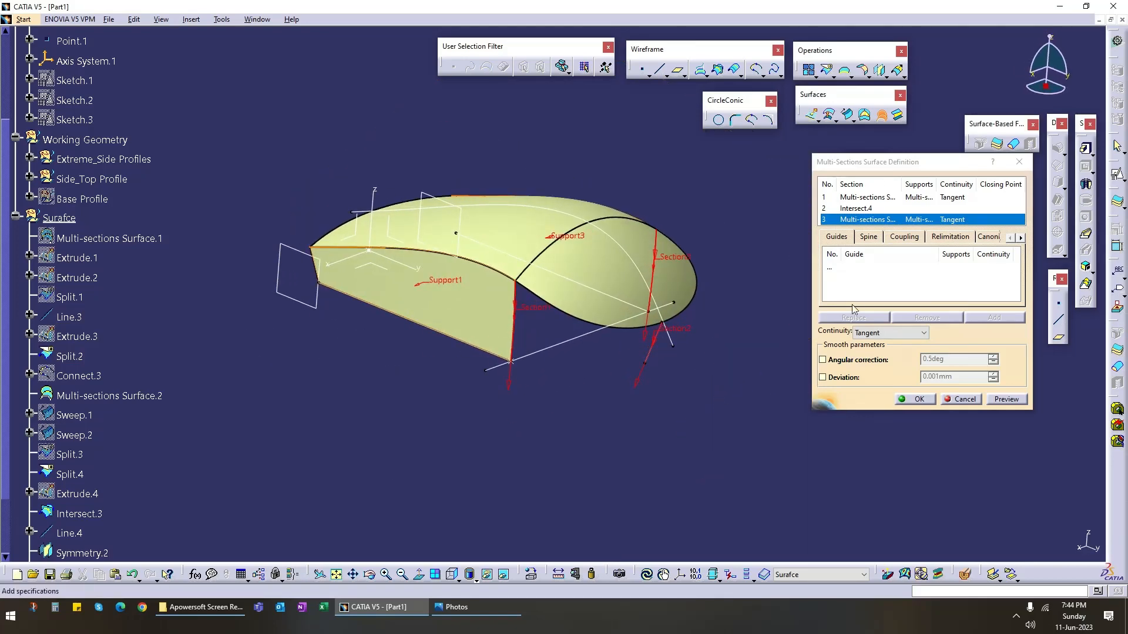
left_click(1008, 401)
middle_click_drag(447, 411, 565, 313)
middle_click_drag(594, 281, 483, 428)
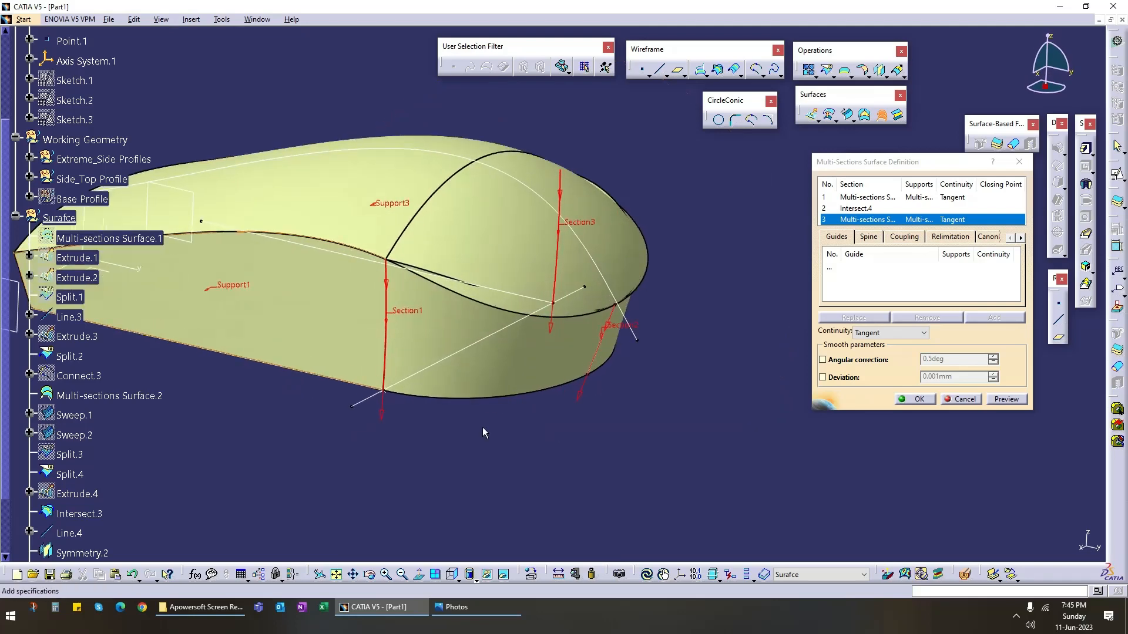
middle_click_drag(560, 423, 354, 377)
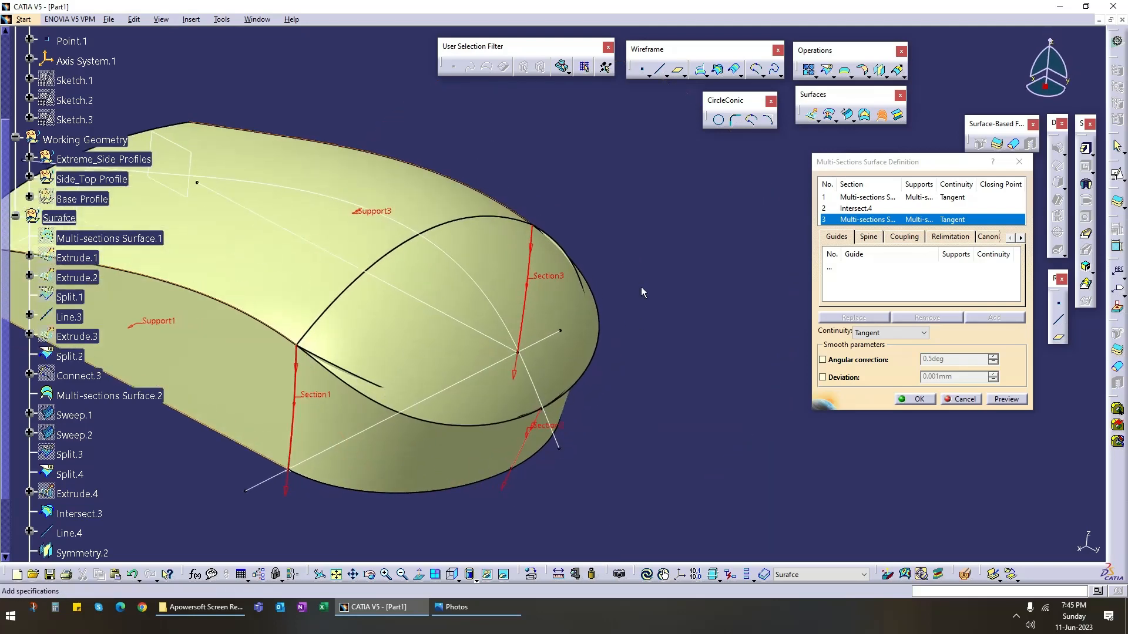
Step: Add the rounded top surface's outer edge from Multi-sections Surface.2 as the guide and preview the rounded end wall
left_click(857, 269)
middle_click_drag(582, 515, 484, 425)
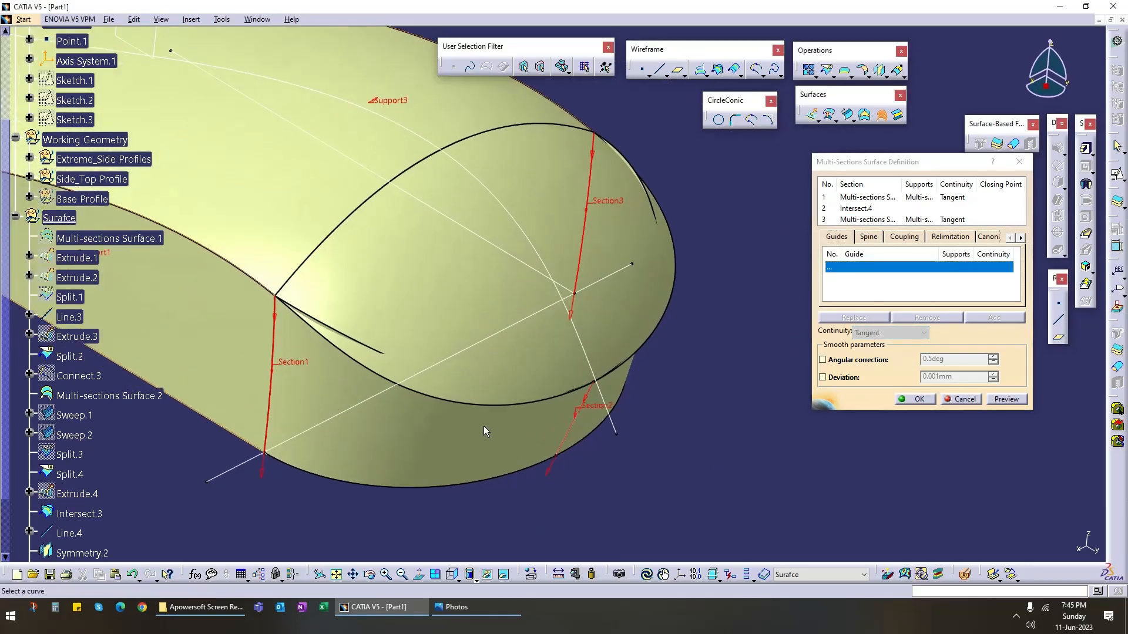
left_click(492, 407)
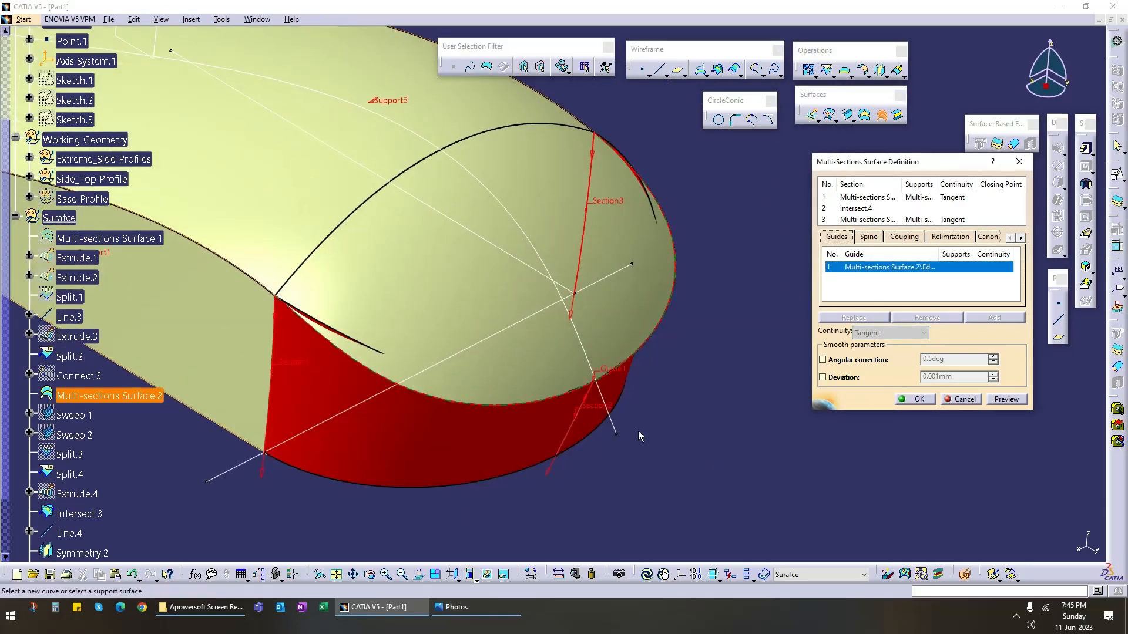
left_click(1005, 400)
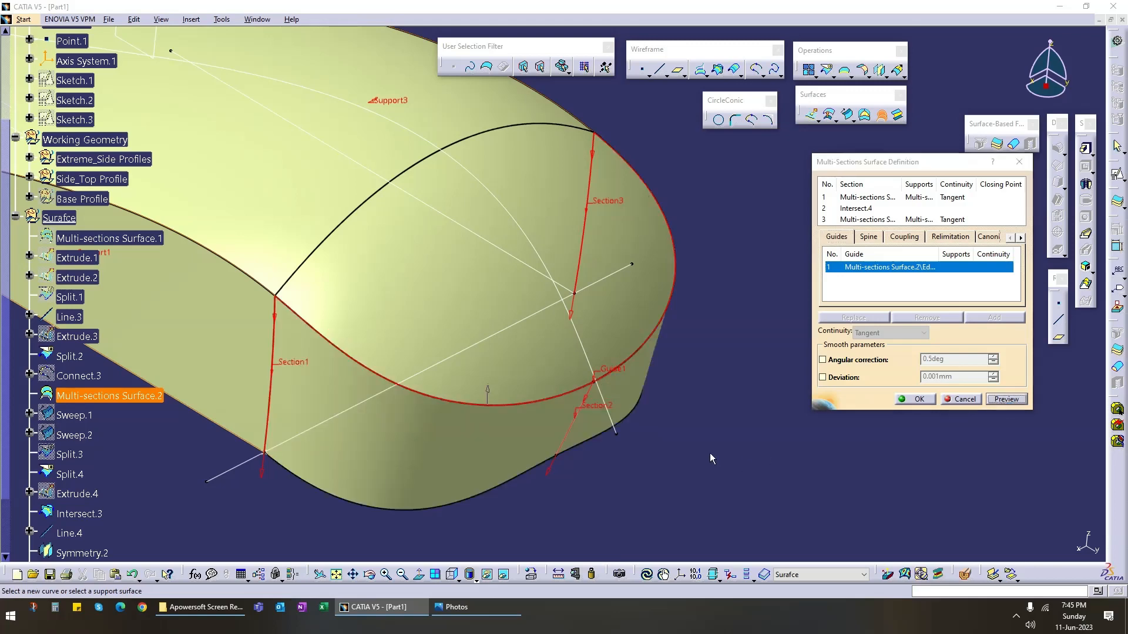
middle_click_drag(710, 458, 485, 408)
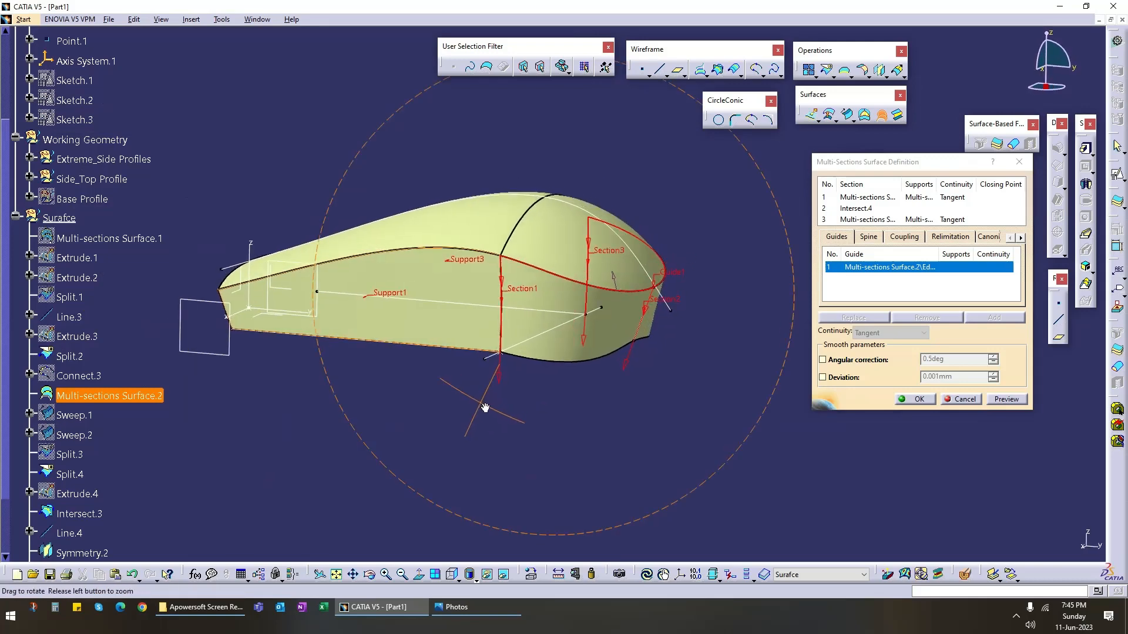
Step: Create the rounded end wall surface and split it with the XY plane of Axis System.1
scroll(903, 433, "up", 2)
left_click(918, 404)
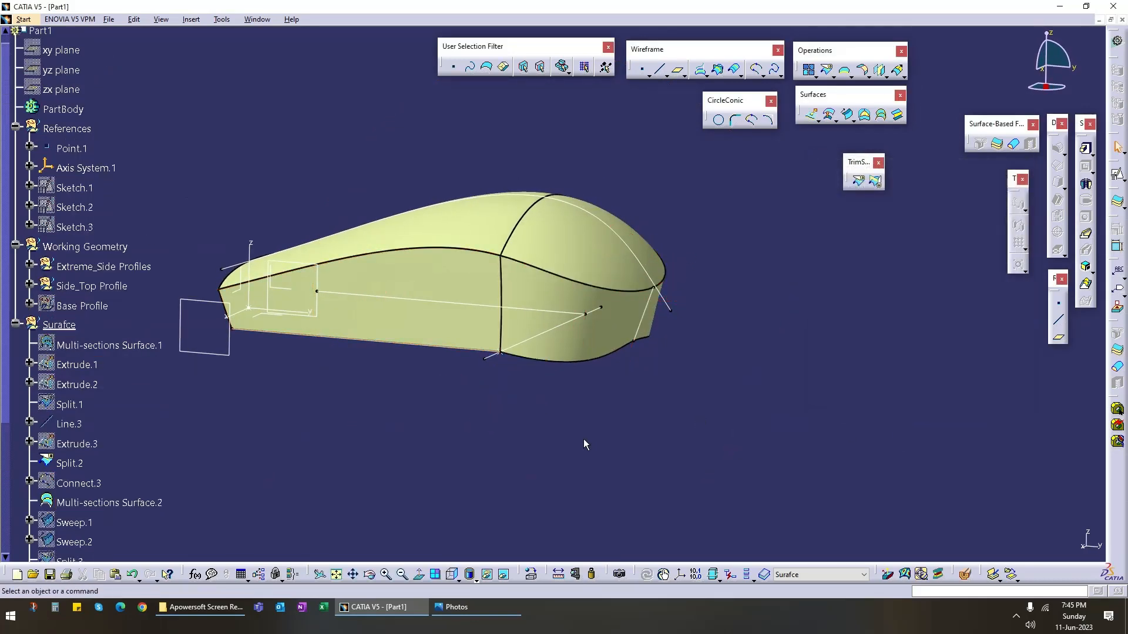
middle_click_drag(583, 439, 578, 286)
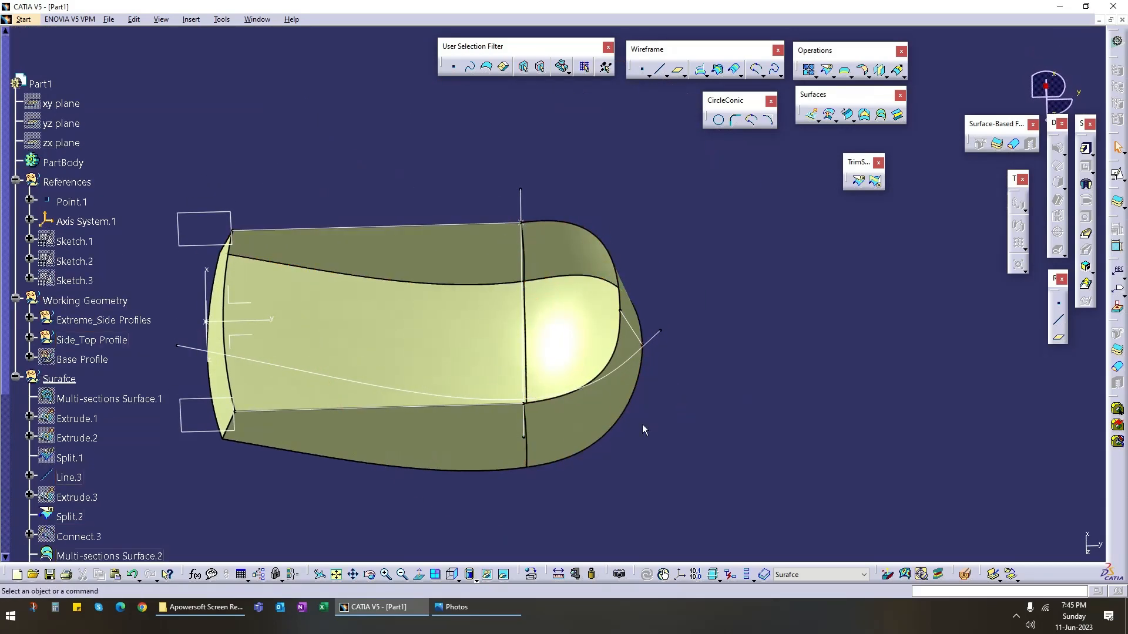
mouse_move(643, 424)
middle_mouse_down()
mouse_move(625, 433)
mouse_move(491, 411)
mouse_move(632, 426)
middle_mouse_up()
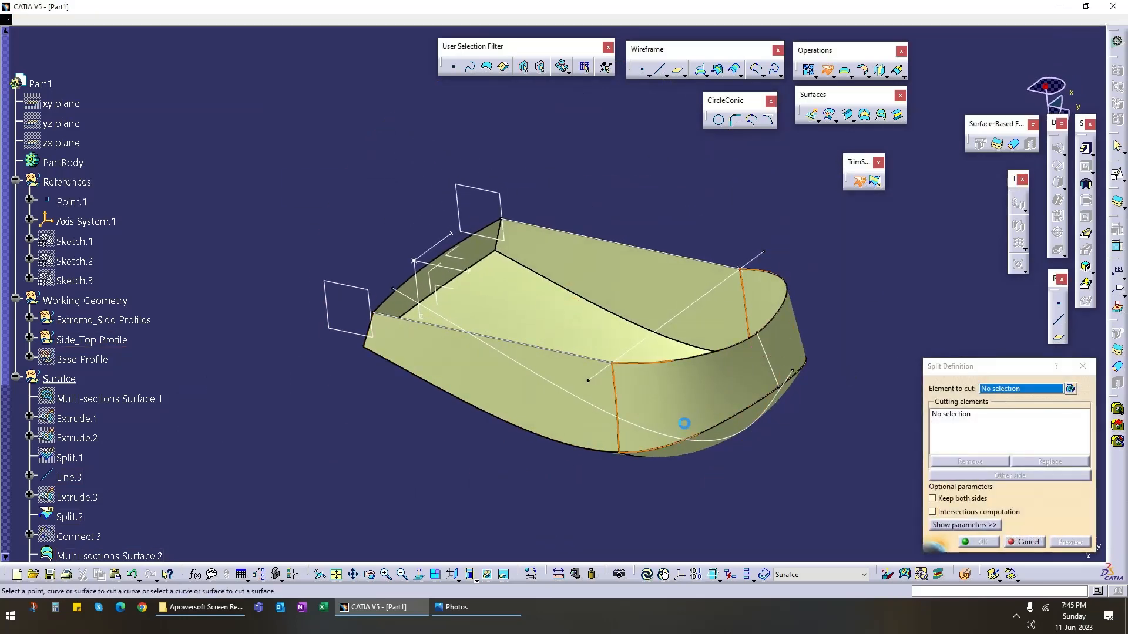
left_click(462, 267)
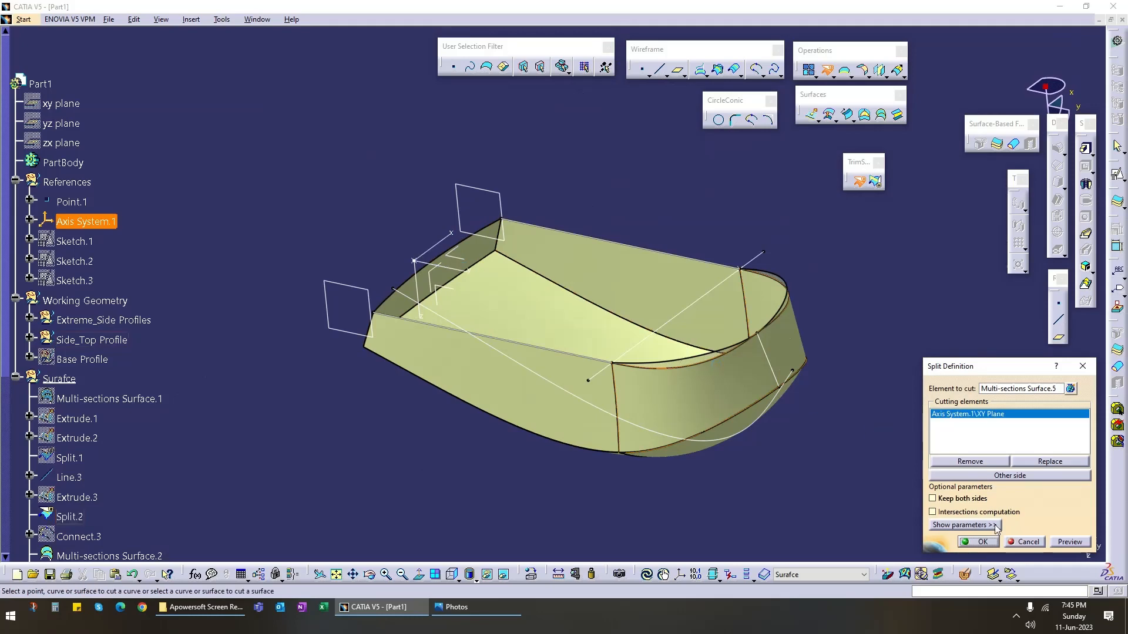
left_click(979, 541)
Step: Examine the trimmed end wall from several sides and hide it
middle_click_drag(594, 329, 555, 306)
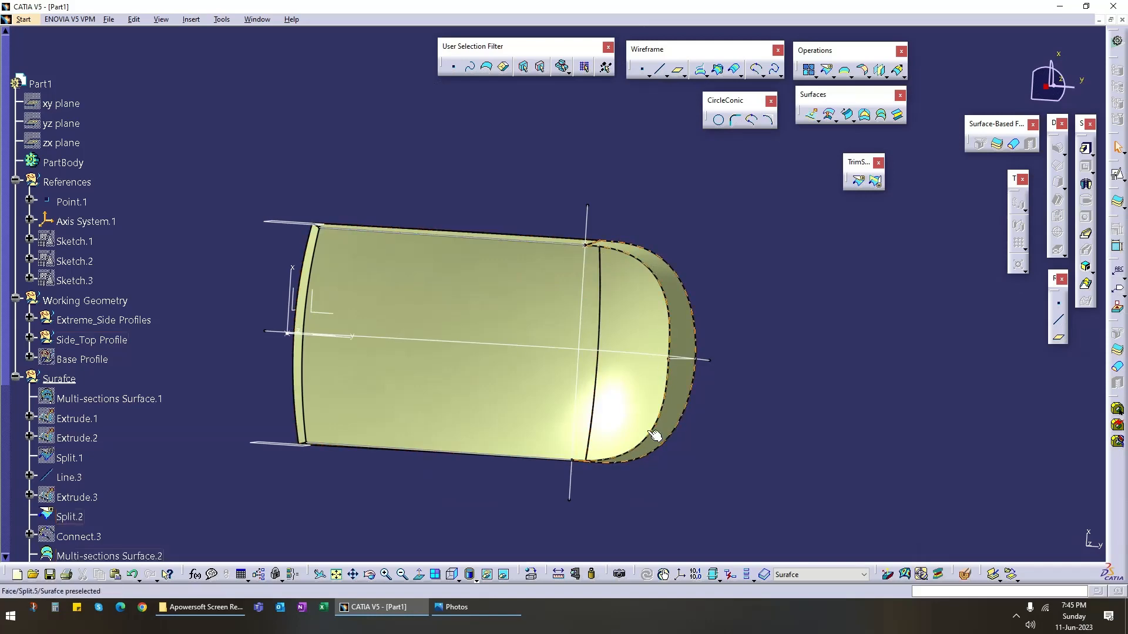
middle_click_drag(654, 454, 562, 451)
middle_click_drag(539, 299, 637, 328)
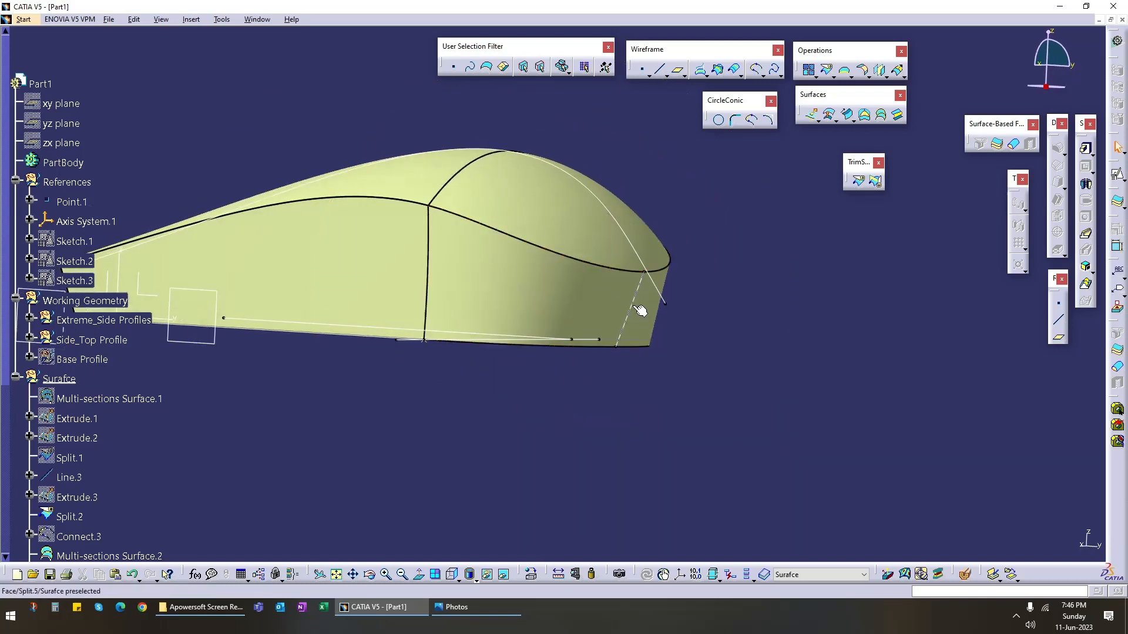
middle_click_drag(529, 389, 567, 422)
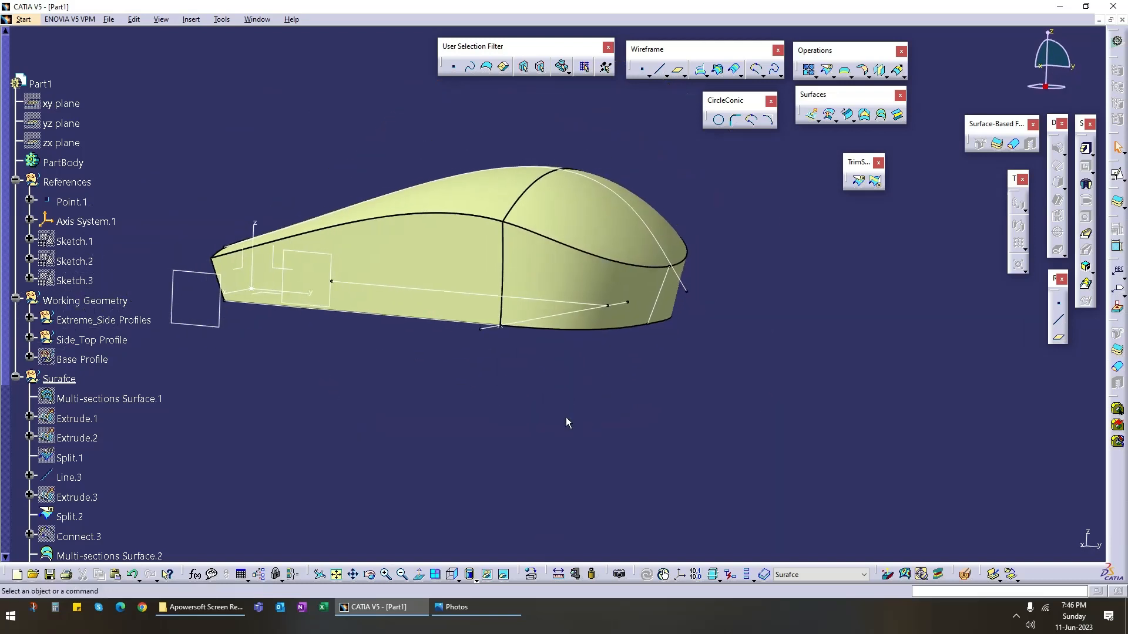
scroll(129, 460, "down", 5)
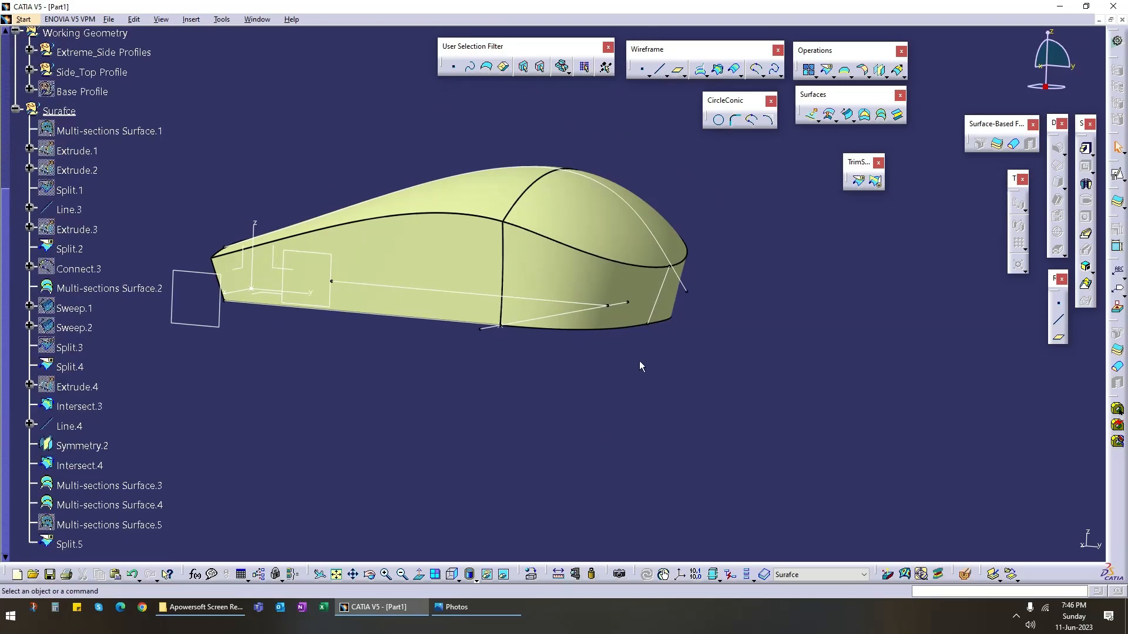
right_click(550, 277)
left_click(599, 411)
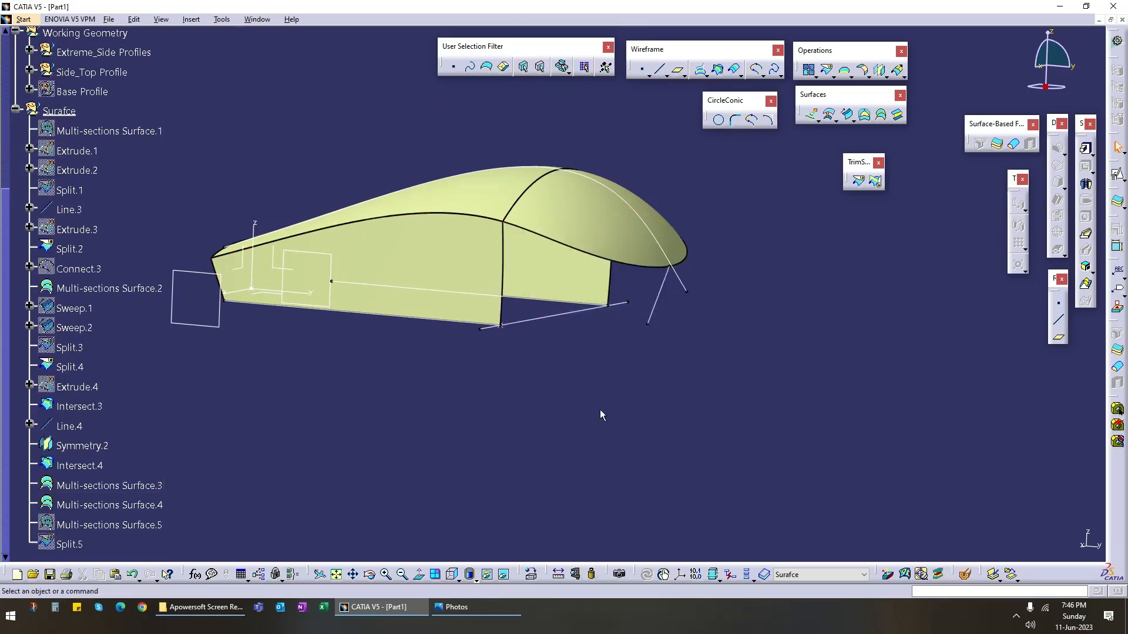
Step: Create a 30 mm point-direction line down from the first side wall's top corner at Split.2, using Intersect.4 as direction
middle_click_drag(599, 410, 562, 396)
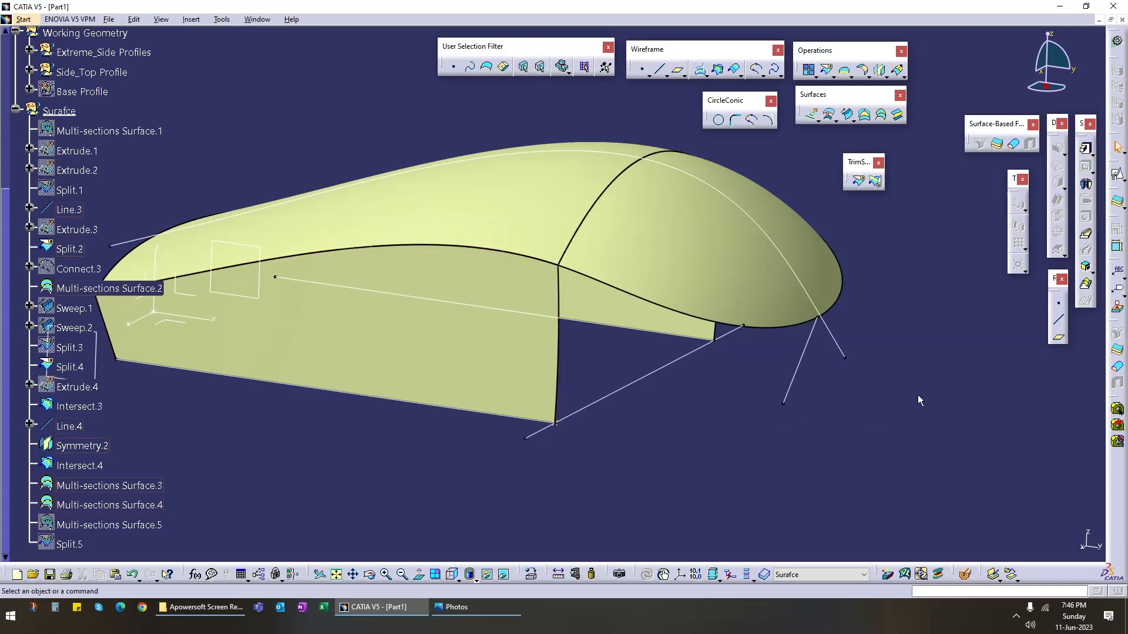
left_click(1061, 322)
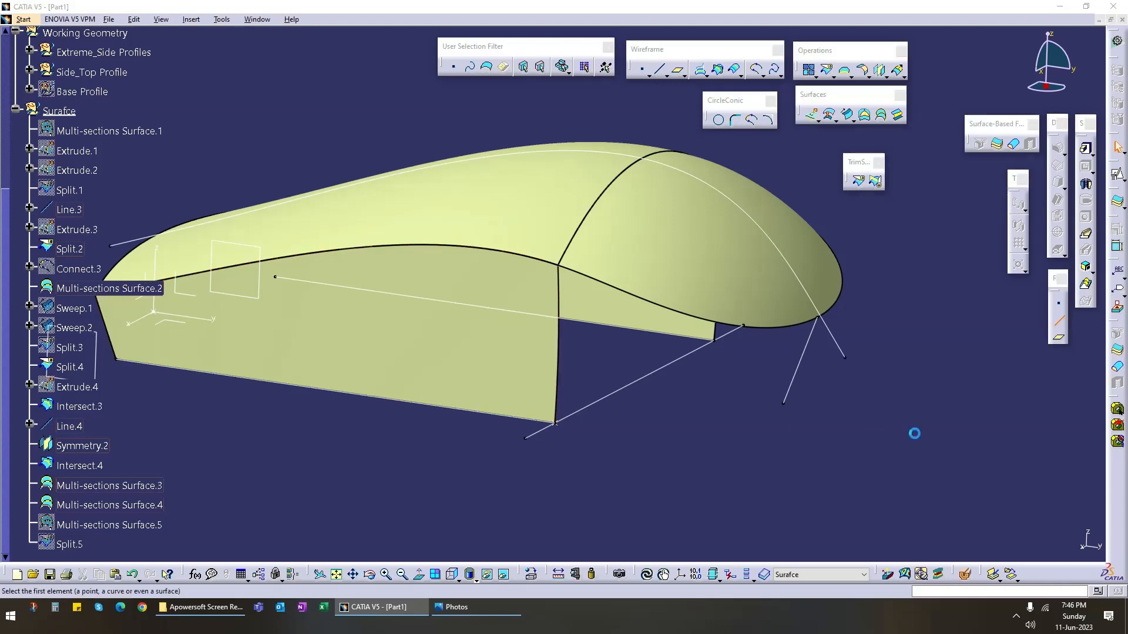
left_click(1056, 368)
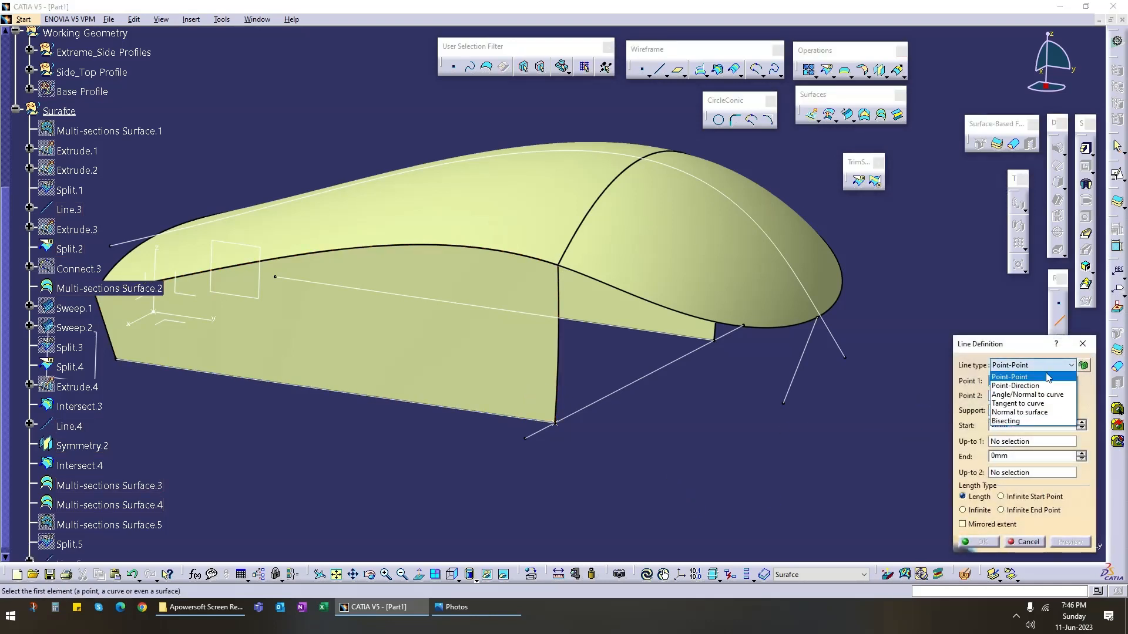
left_click(1034, 386)
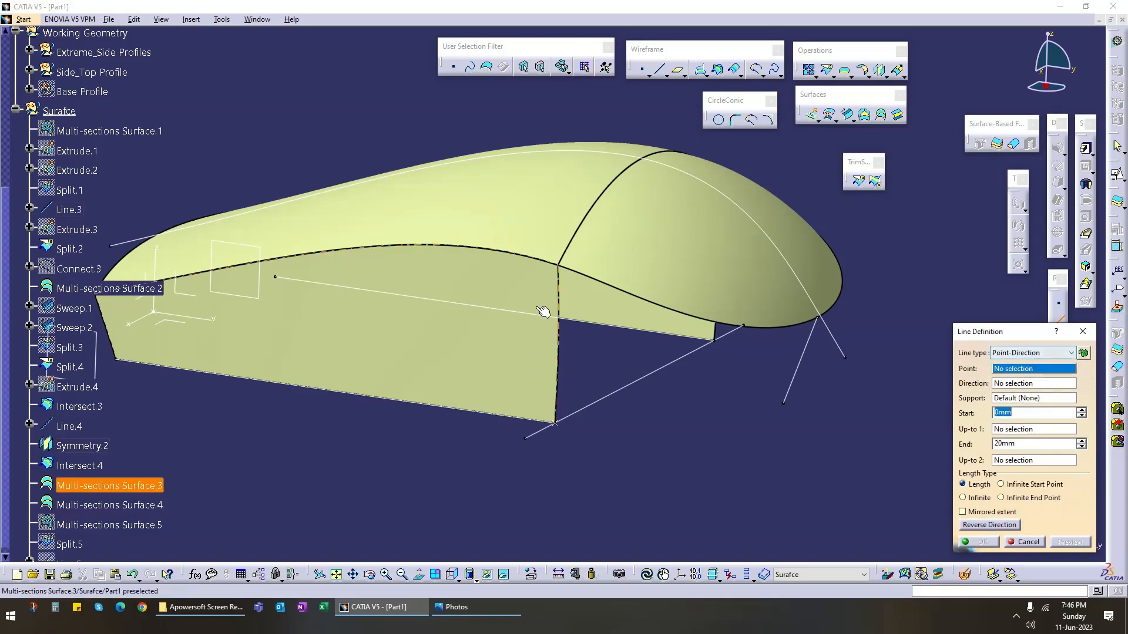
left_click(561, 267)
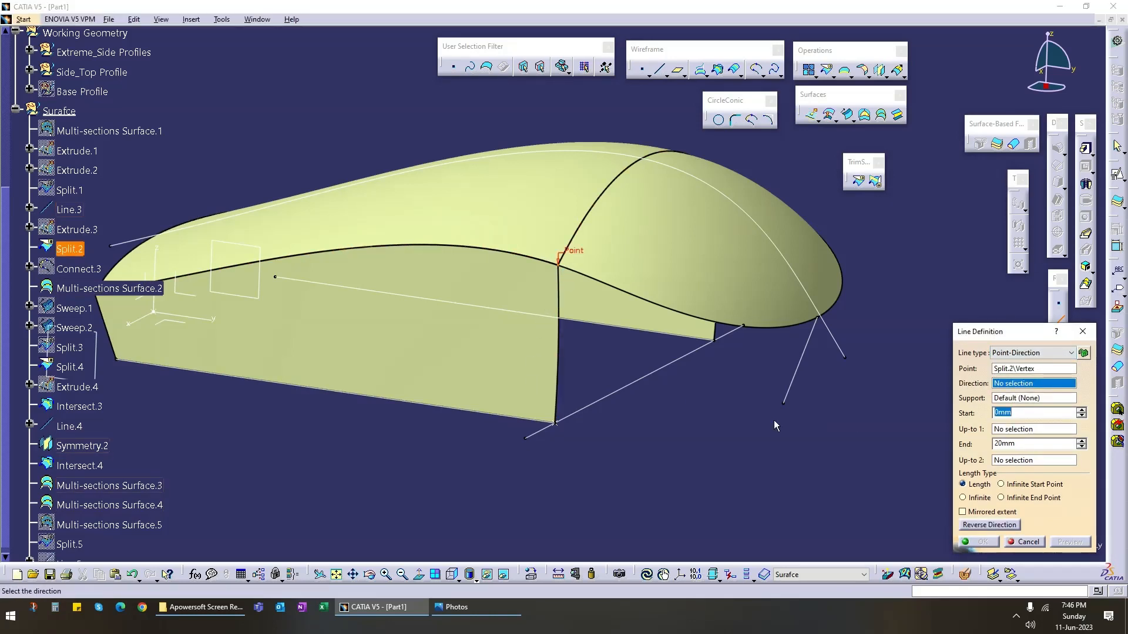
left_click(806, 371)
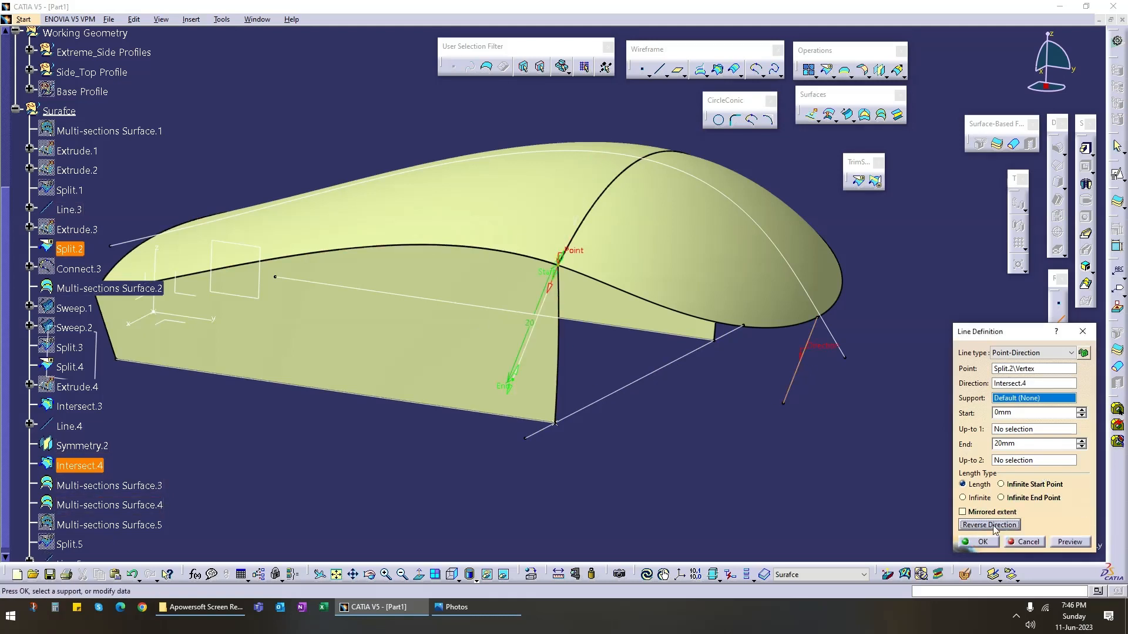
left_click_drag(505, 400, 497, 432)
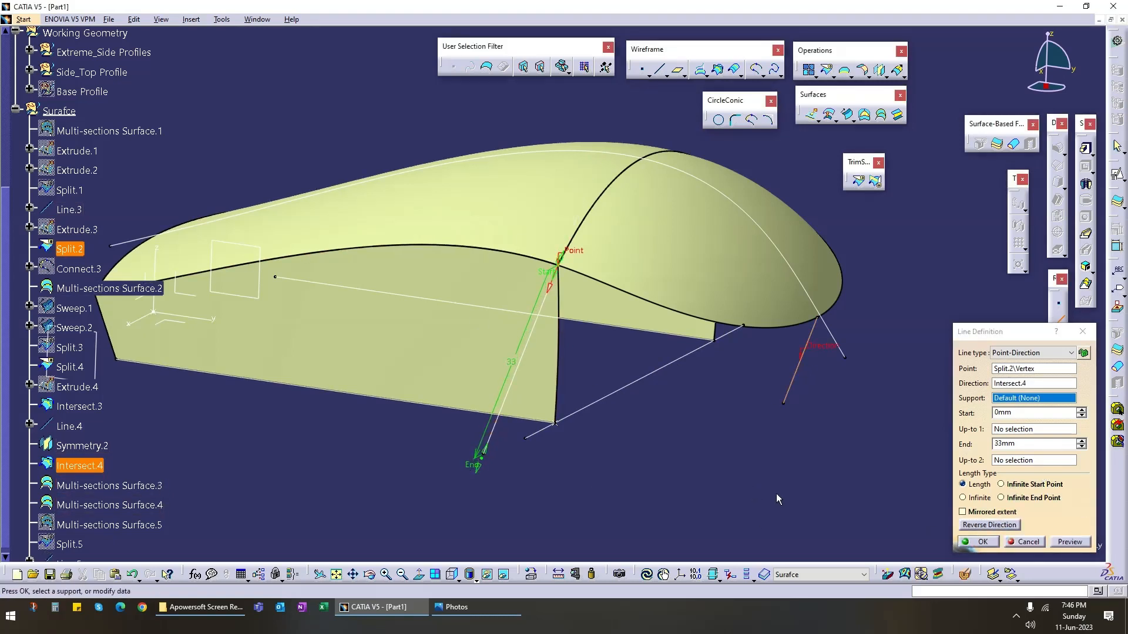
double_click(1013, 443)
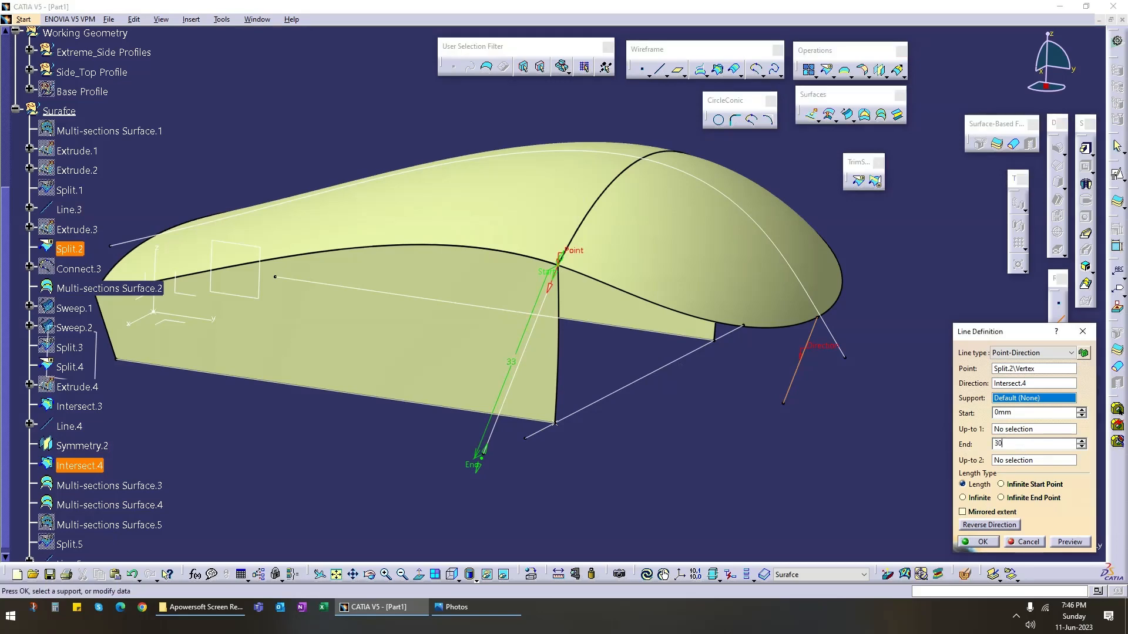
type("30")
key("Return")
Step: Extrude the new line along the X axis across both side walls, direction reversed, with limits of 81 mm and 5 mm
middle_click_drag(750, 494, 575, 355)
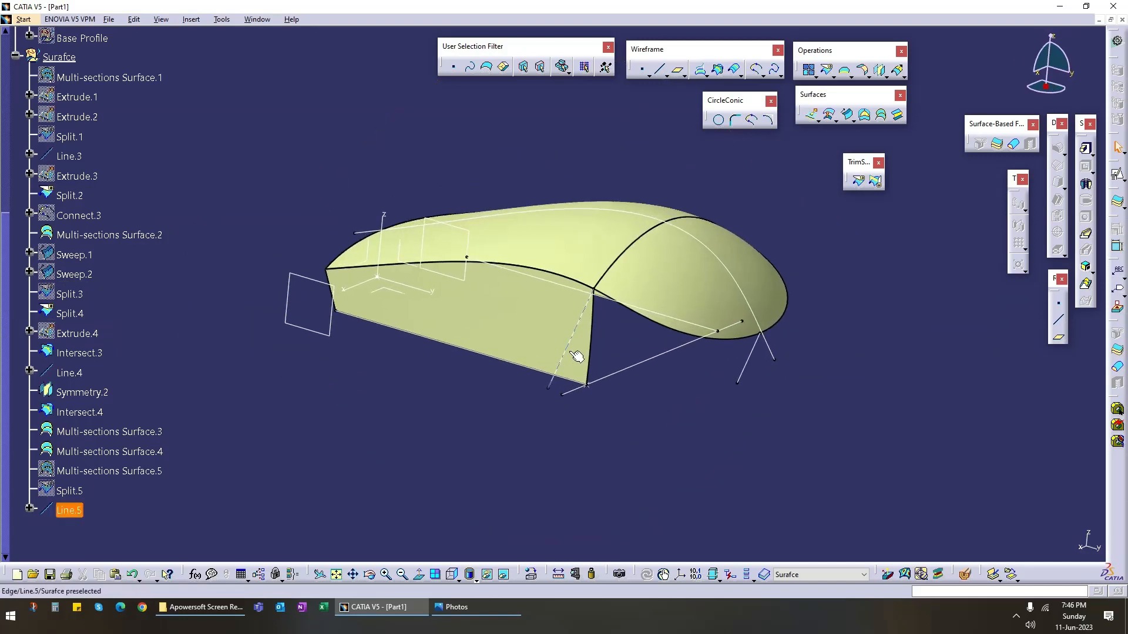
left_click(813, 120)
middle_click_drag(660, 417, 650, 413)
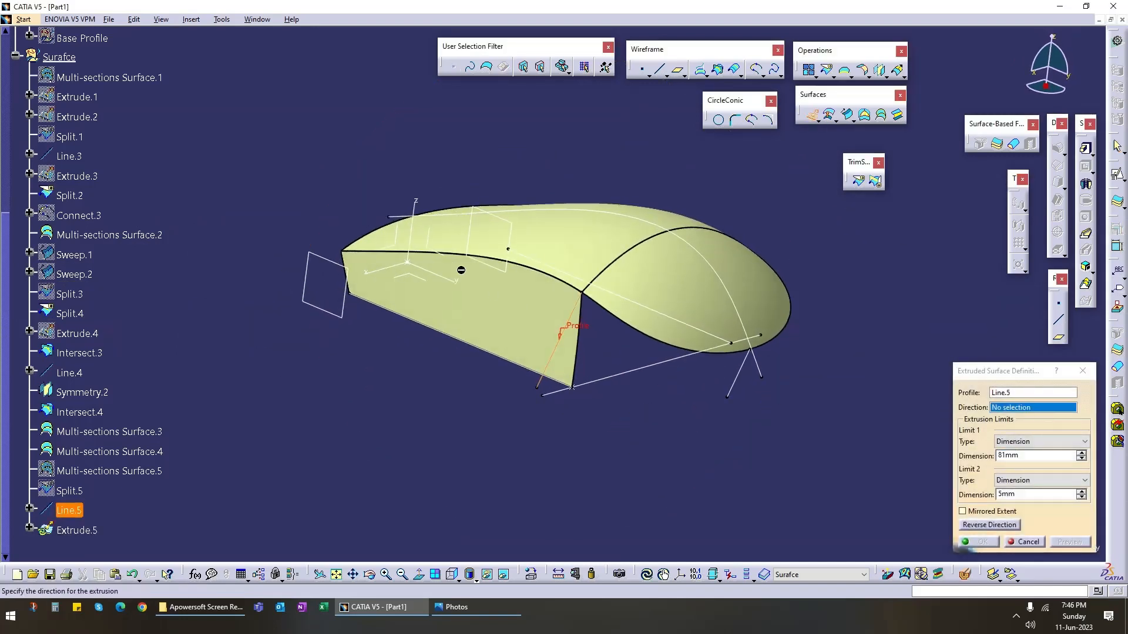
left_click(388, 276)
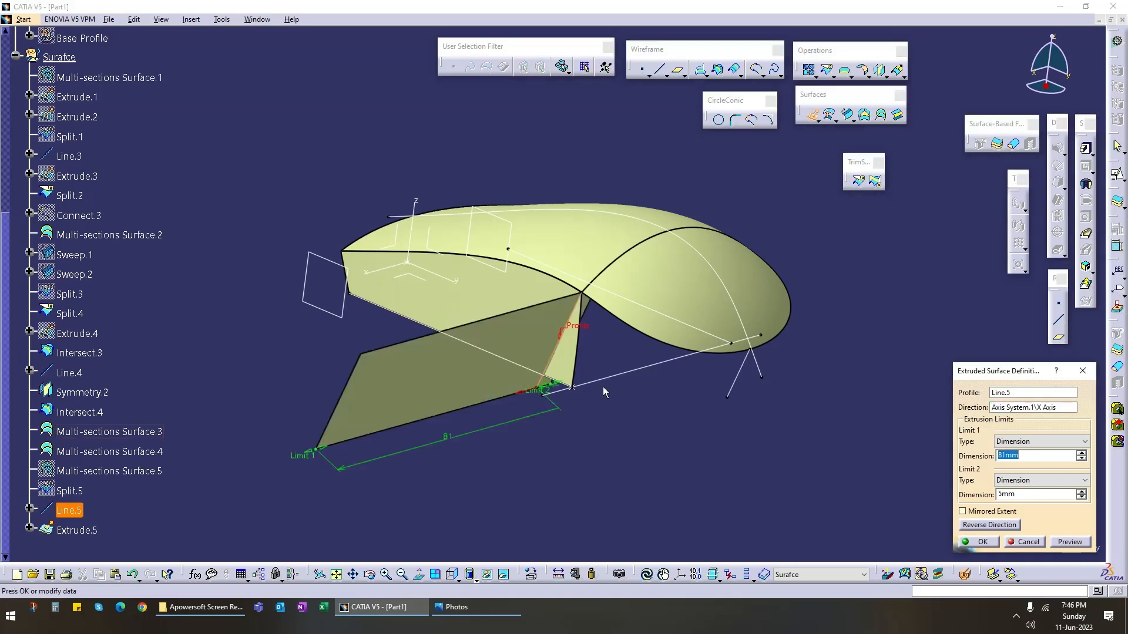
middle_click_drag(604, 390, 444, 393)
left_click(1004, 527)
middle_click_drag(693, 428, 507, 335)
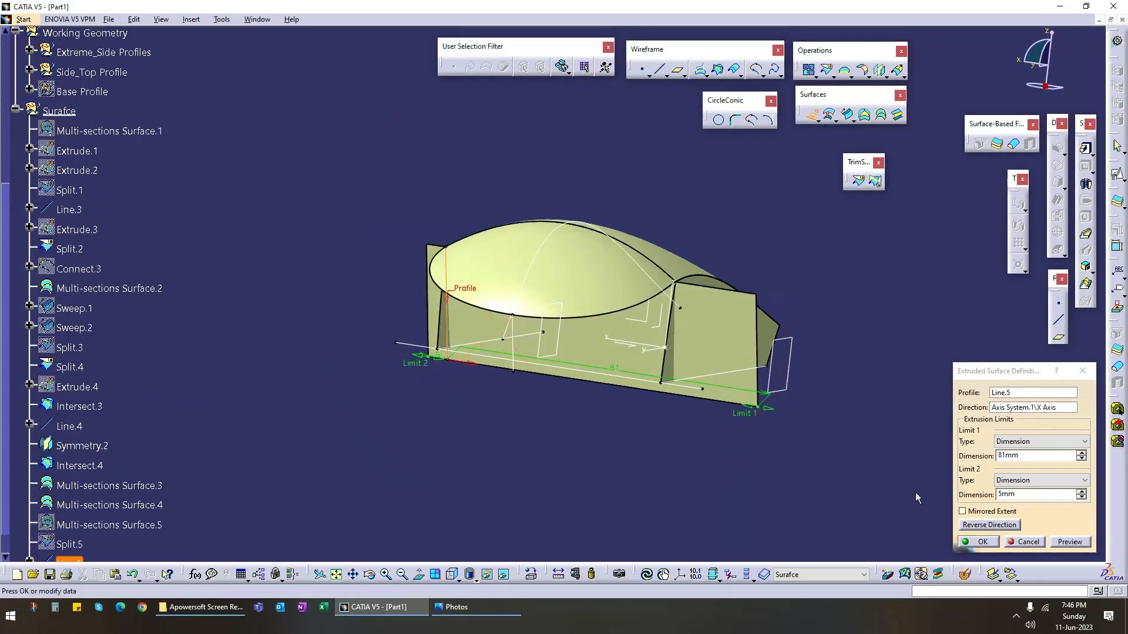
left_click(983, 542)
Step: Split the first side wall, Multi-sections Surface.3, with the extruded slanted surface
middle_click_drag(681, 353, 549, 332)
left_click(856, 186)
left_click(599, 292)
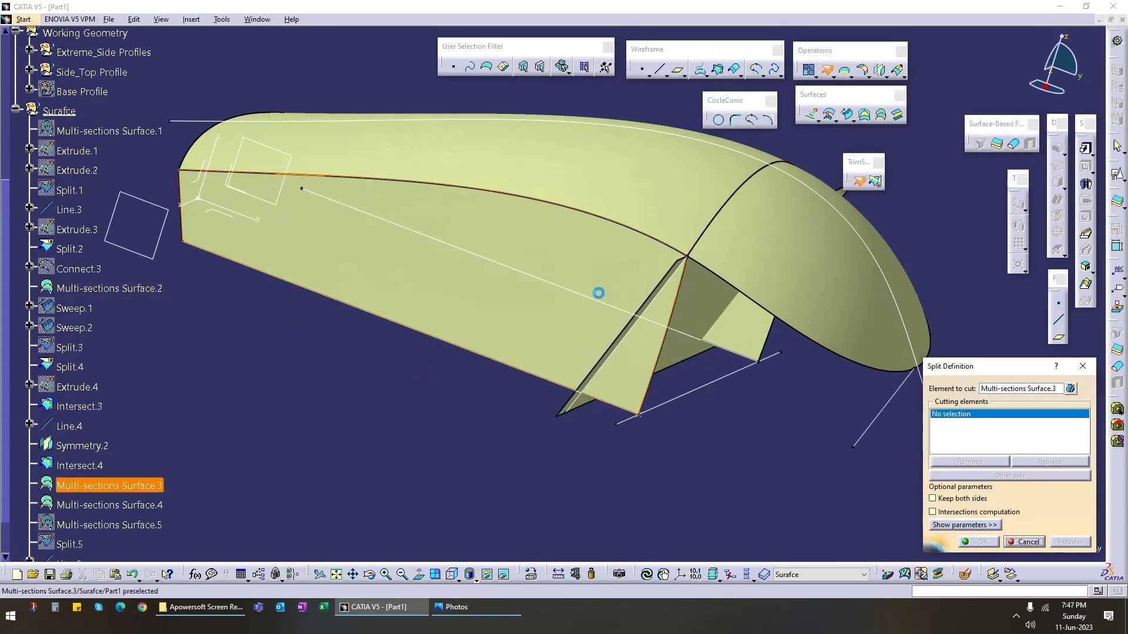
middle_click_drag(599, 292, 647, 324)
left_click(647, 324)
left_click(992, 541)
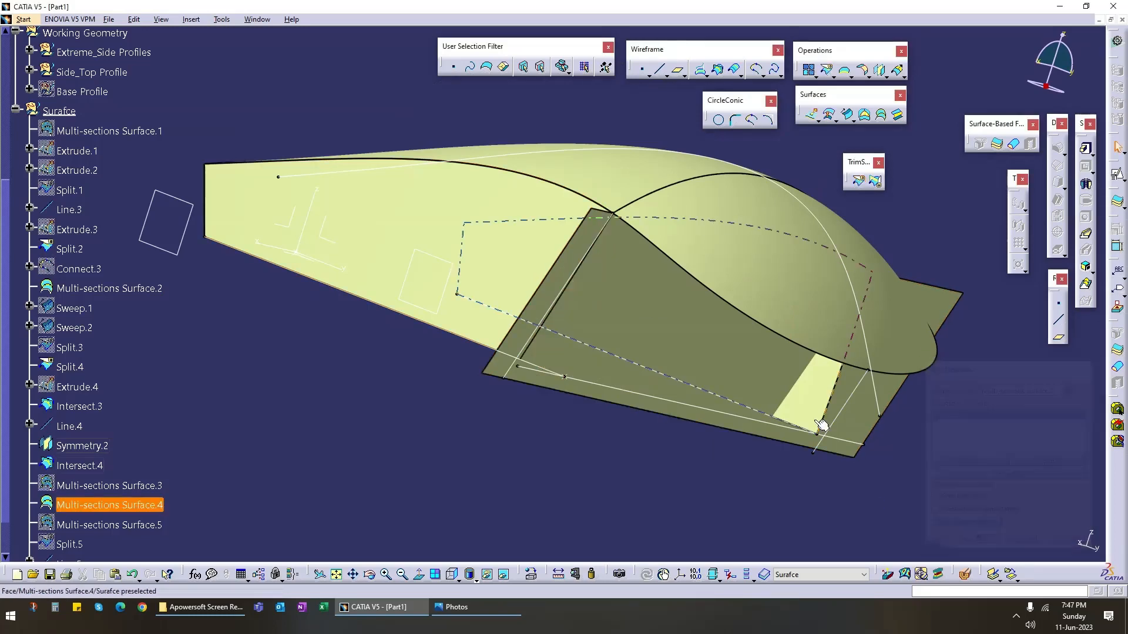
Step: Split the opposite side wall, Multi-sections Surface.4, with the same extruded surface
middle_click_drag(748, 423, 746, 272)
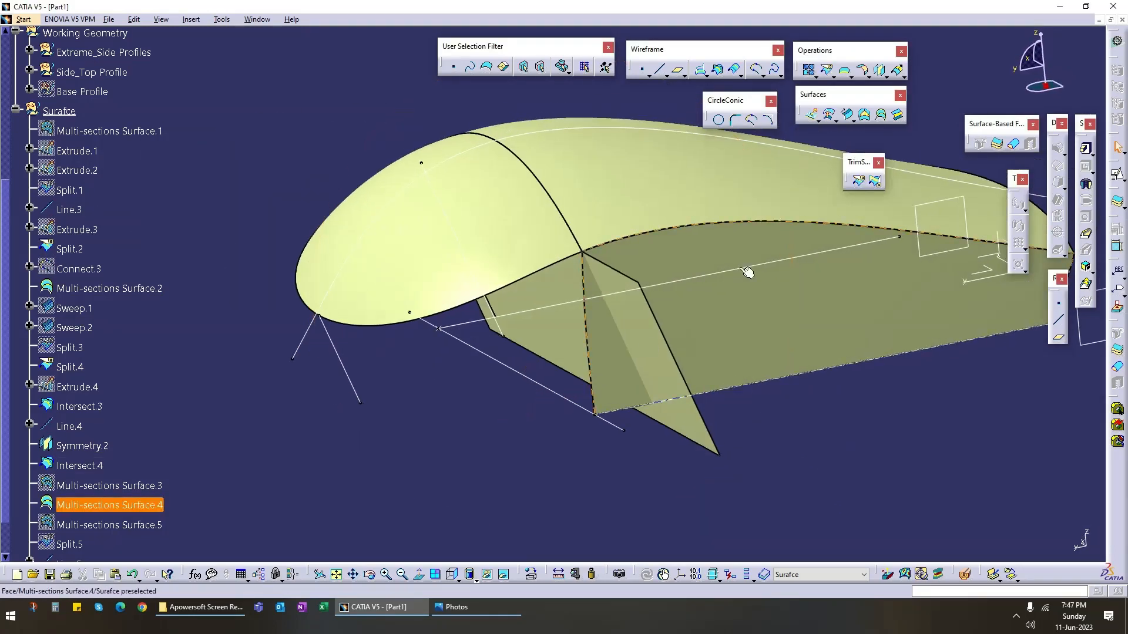
left_click(859, 181)
left_click(730, 318)
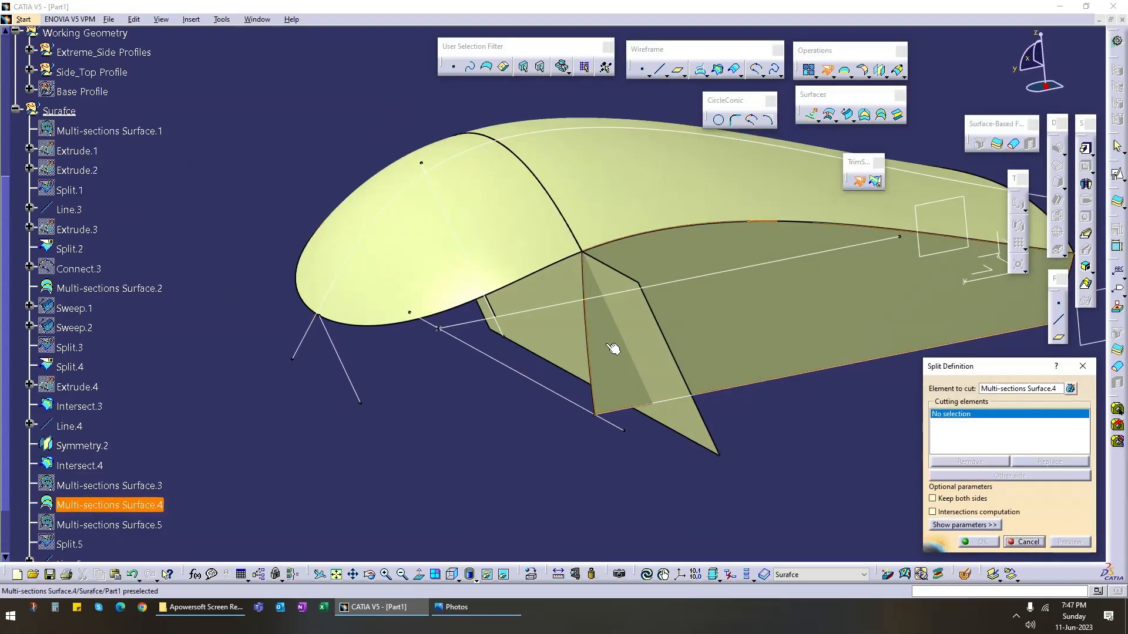
left_click(613, 349)
left_click(978, 541)
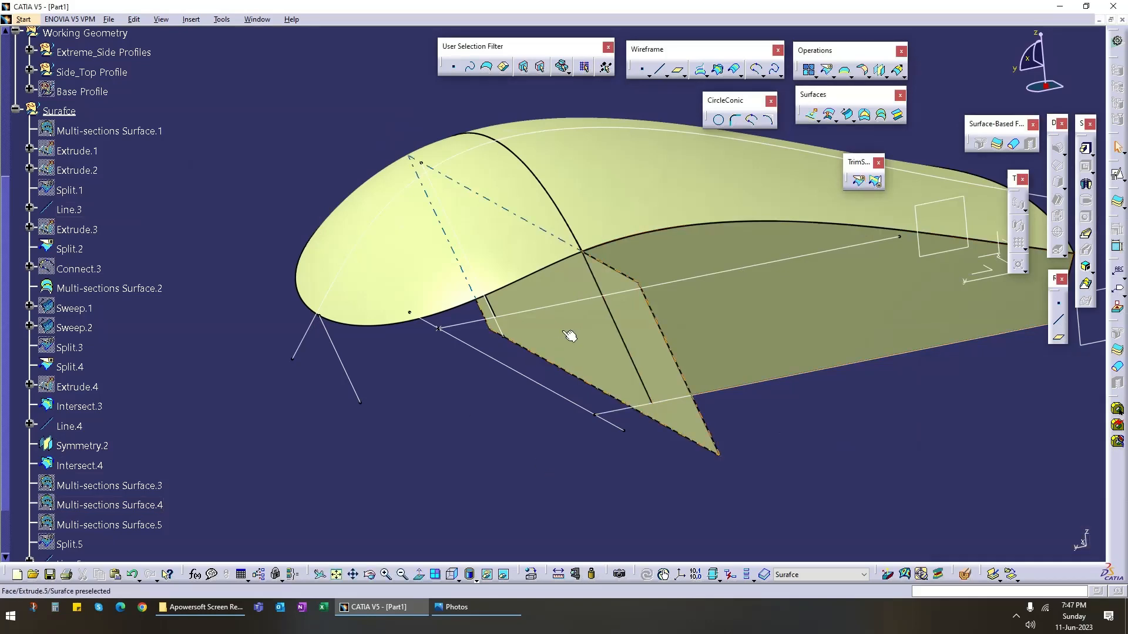
Step: Hide the cutting extrusion and the leftover construction lines along the lower edges of the side walls
middle_click_drag(475, 407, 600, 389)
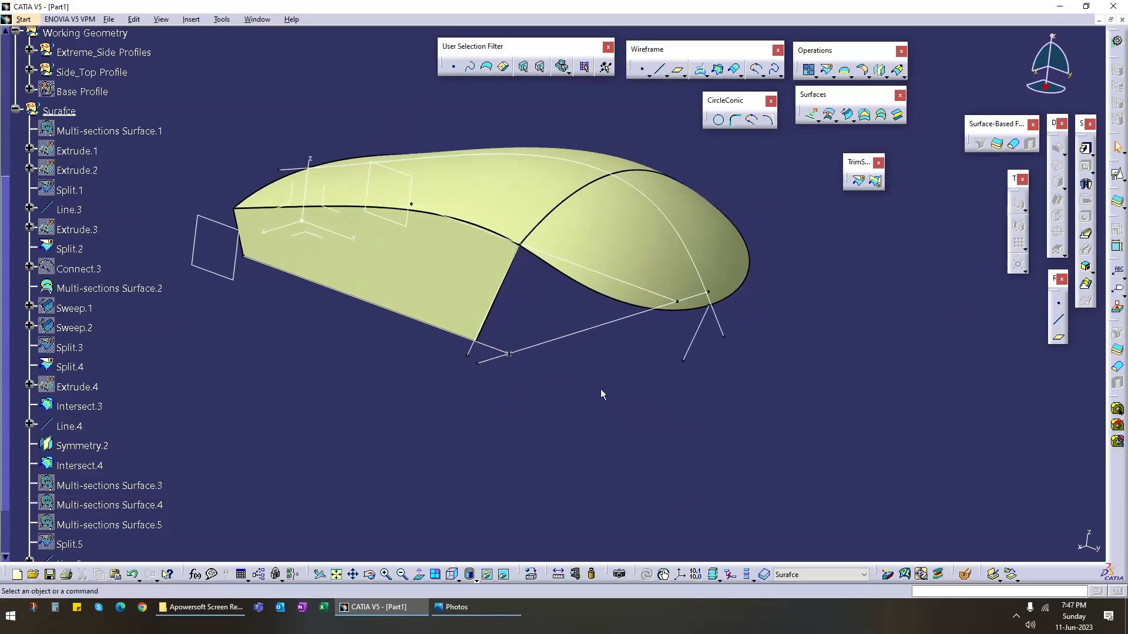
right_click(481, 355)
left_click(546, 383)
middle_click_drag(796, 372, 580, 400)
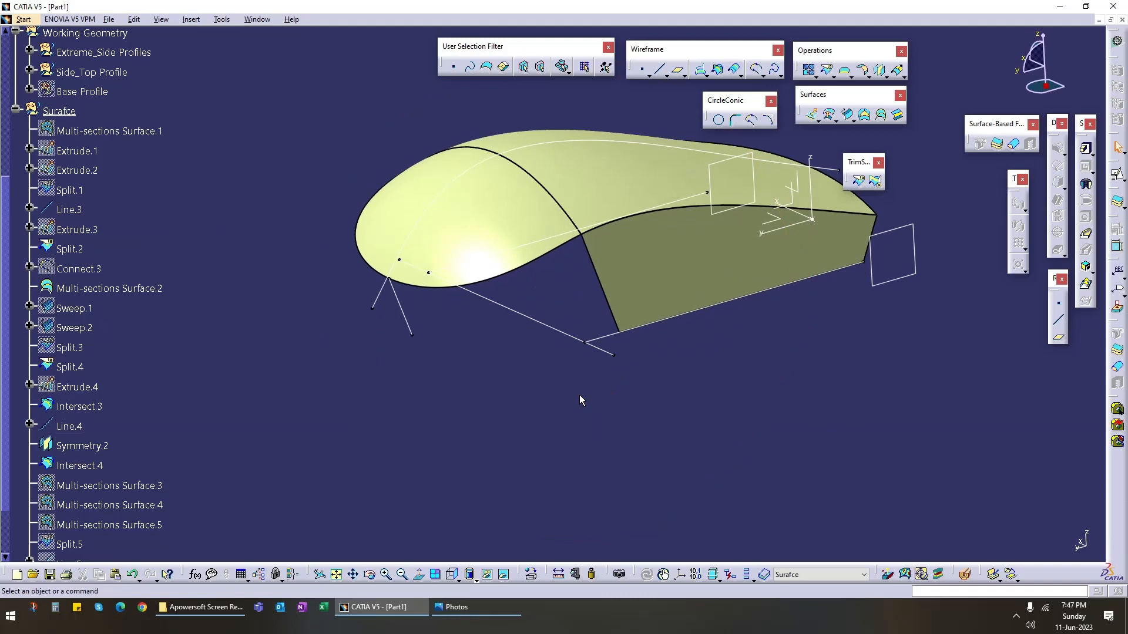
right_click(615, 344)
left_click(658, 372)
middle_click_drag(486, 355, 511, 370)
middle_click_drag(403, 383, 441, 418)
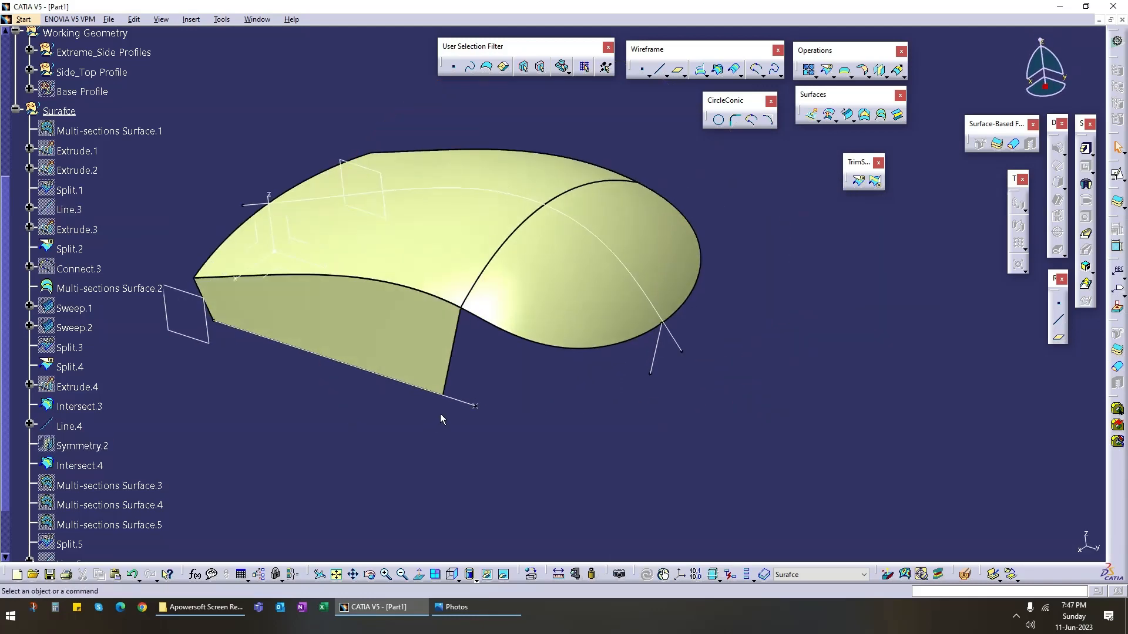
middle_click_drag(577, 426, 739, 386)
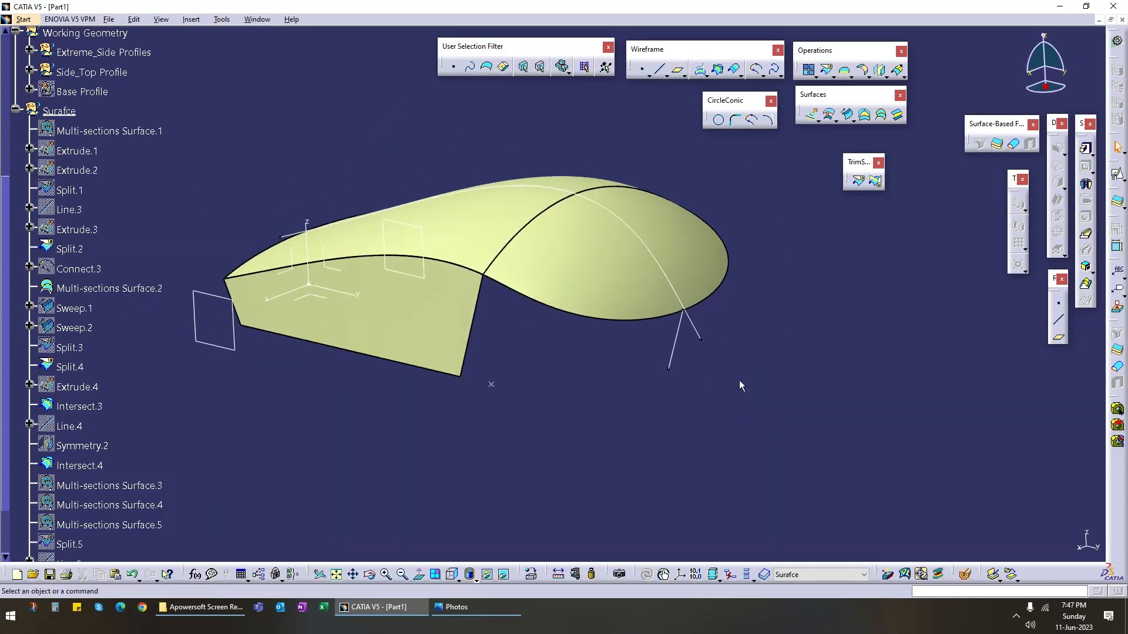
Step: Start a multi-sections surface with the trimmed wall's slanted edge tangent to Split.6 as section 1 and Intersect.4 as section 2
left_click(880, 118)
left_click(444, 324)
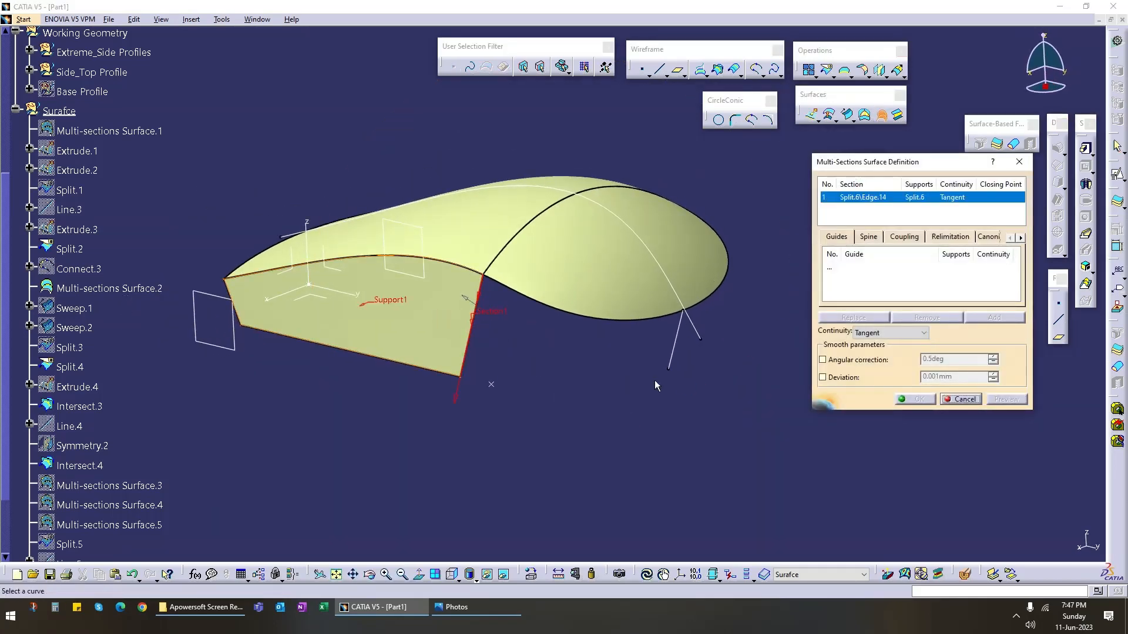
middle_click_drag(654, 380, 611, 376)
left_click(644, 359)
Step: Add the opposite wall's slanted edge as section 3, tangent to Split.7, and reverse section 1's direction to match
left_click(666, 338)
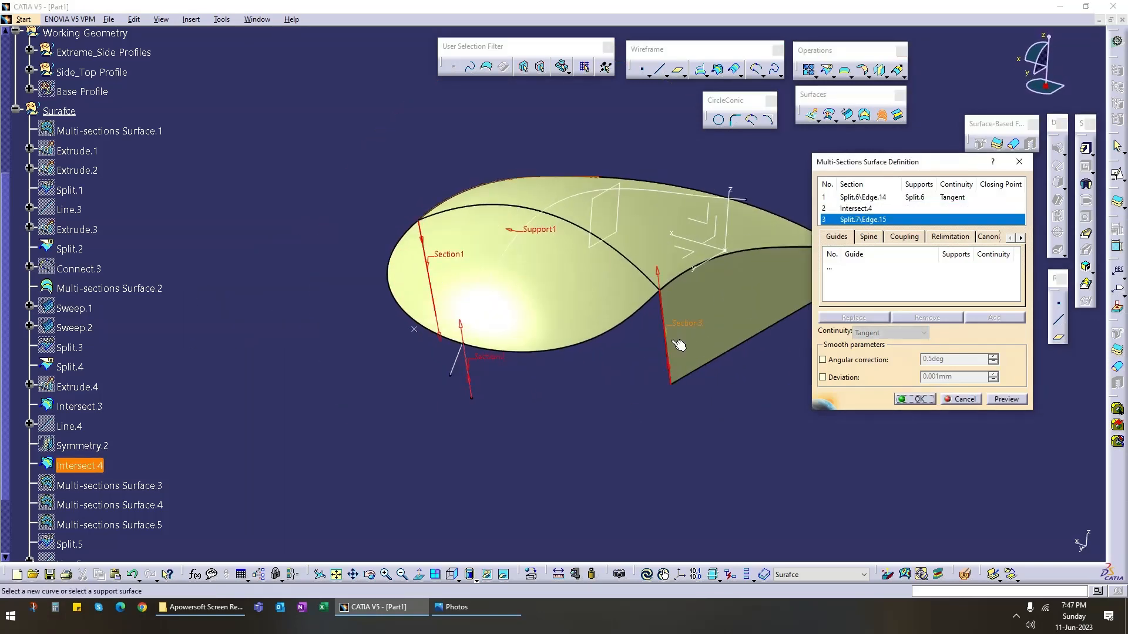
middle_click_drag(721, 305, 669, 391)
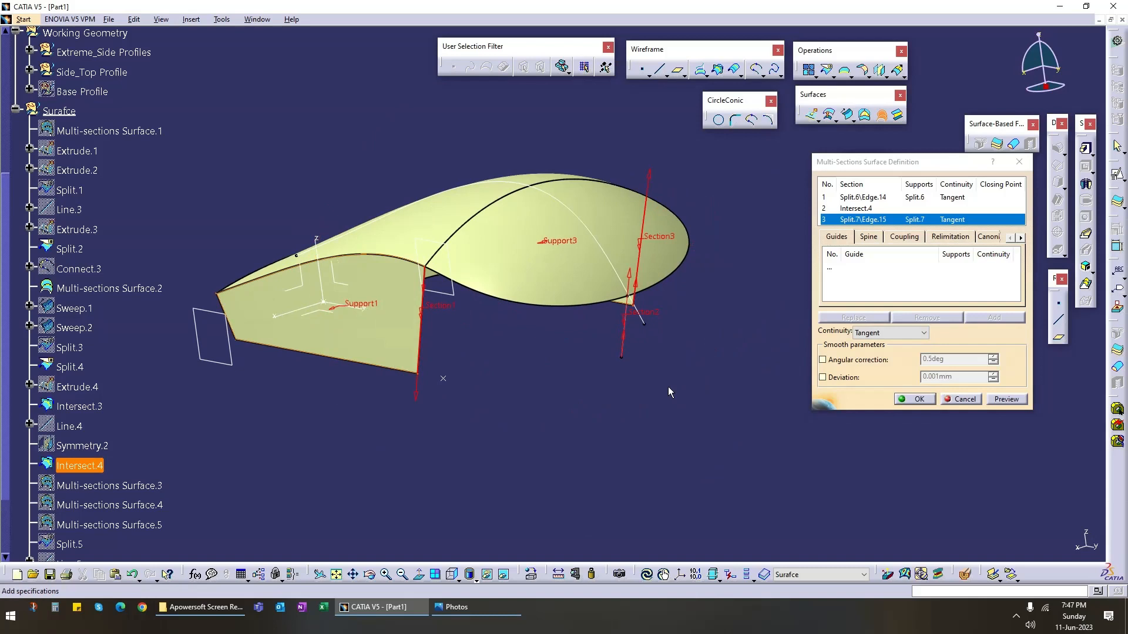
left_click(419, 399)
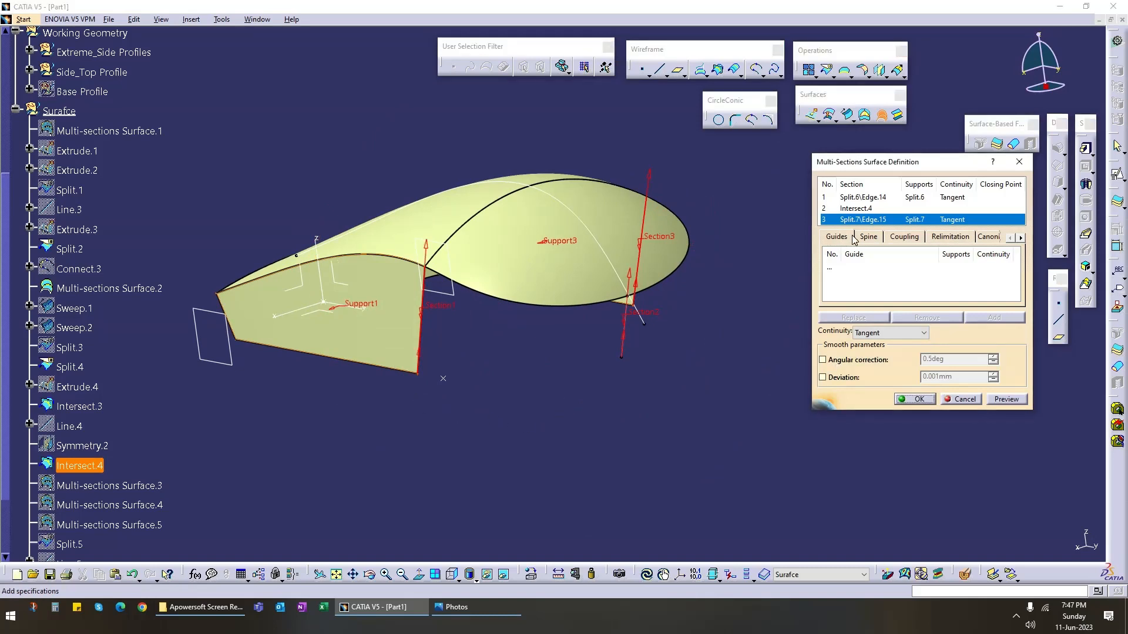
Step: Add the lower rim of Multi-sections Surface.2 as the guide, preview the wall from below and create the multi-sections surface
left_click(863, 267)
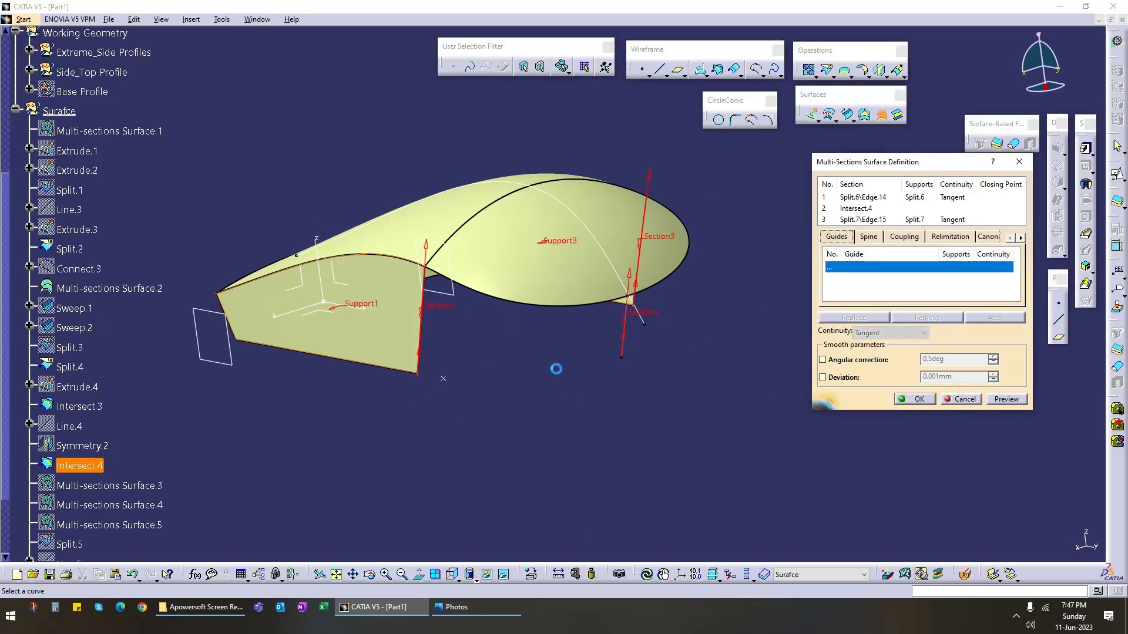
left_click(550, 308)
left_click(997, 402)
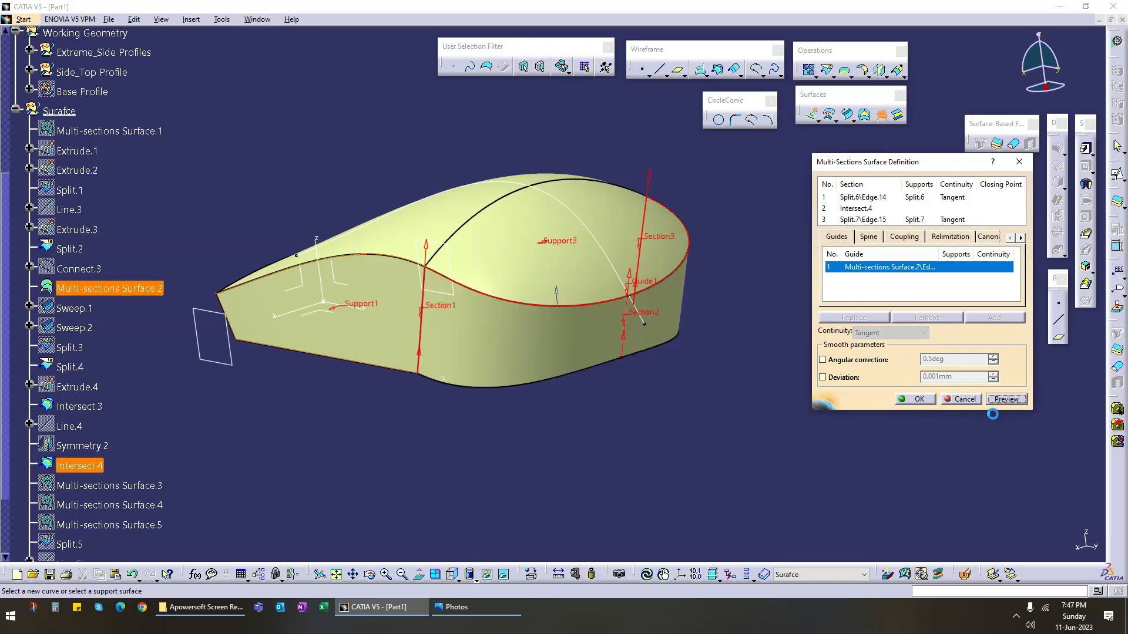
middle_click_drag(473, 423, 597, 113)
middle_click_drag(620, 411, 611, 371)
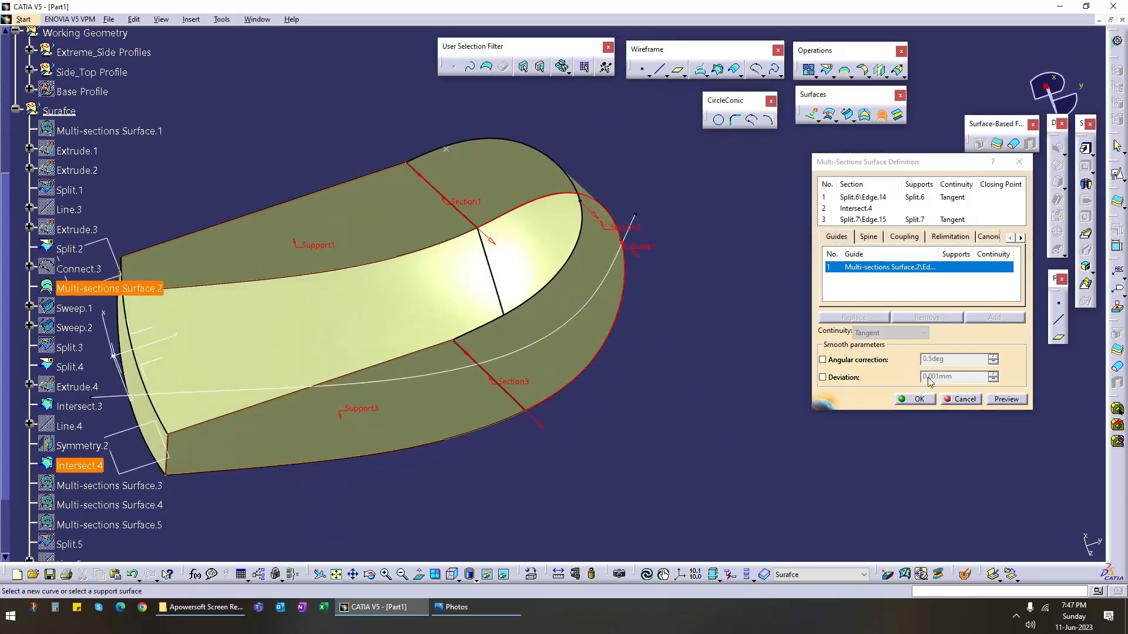
left_click(916, 399)
Step: Split the new rounded end wall, Multi-sections Surface.6, with the XY plane of Axis System.1
middle_click_drag(638, 431, 698, 320)
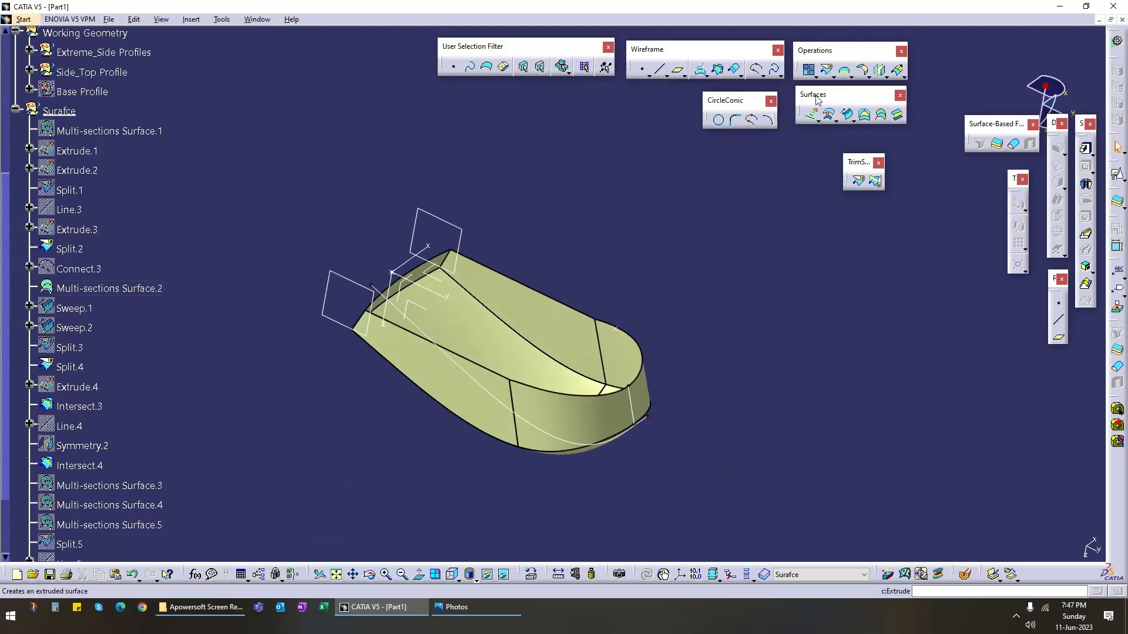
left_click(826, 70)
left_click(571, 435)
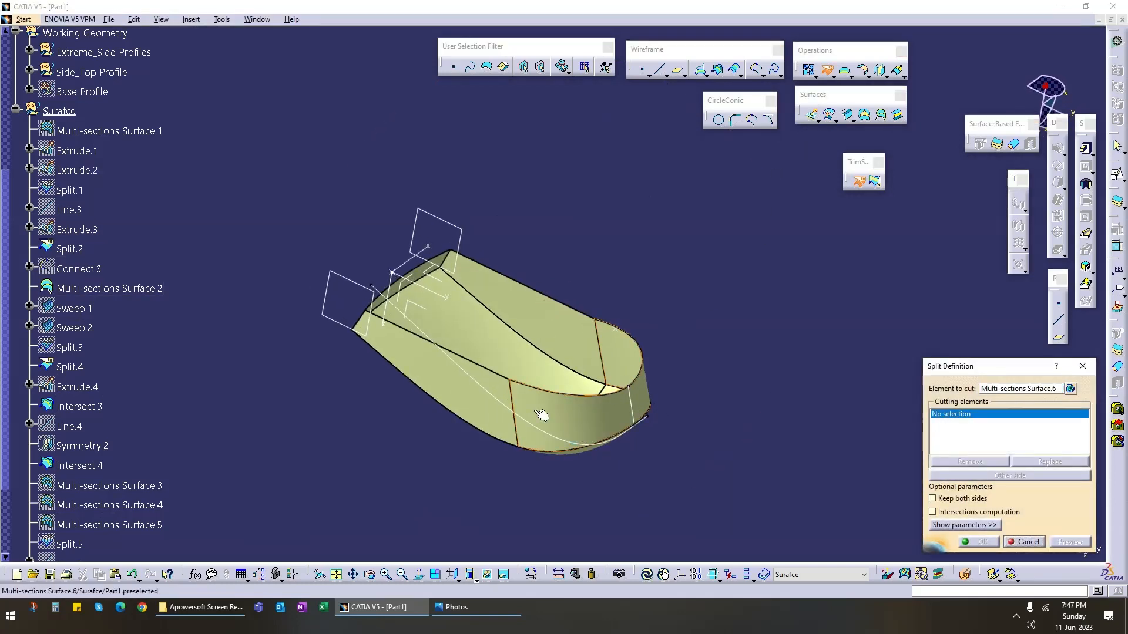
left_click(440, 286)
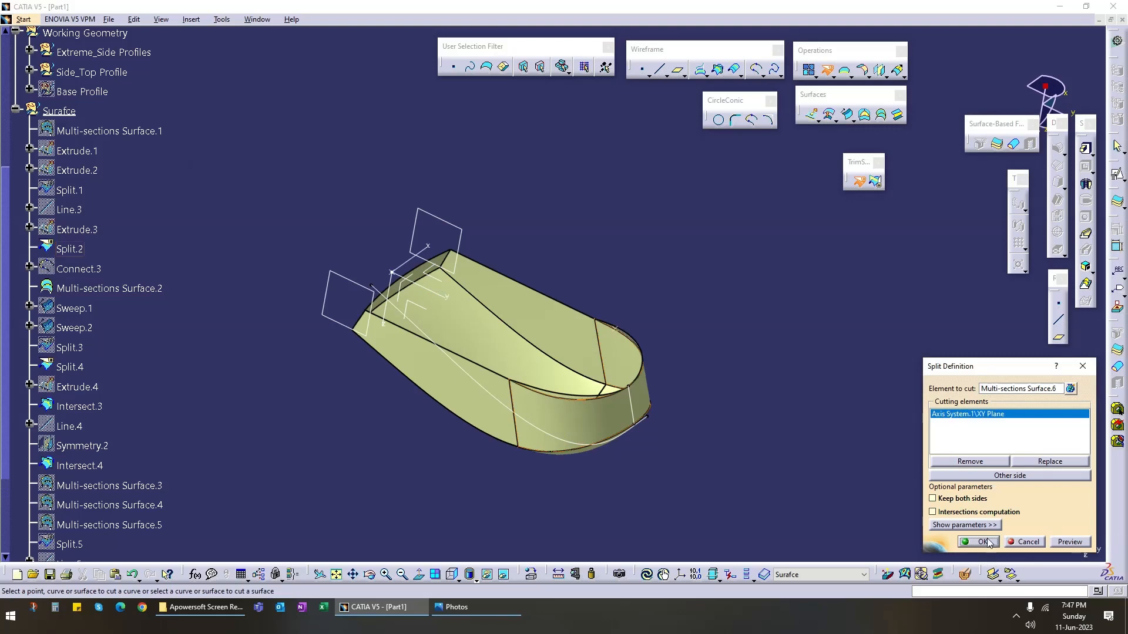
left_click(988, 542)
Step: Show the hidden Extrude.1 surface behind the flat end of the body
middle_click_drag(483, 322, 625, 302)
middle_click_drag(704, 284, 471, 413)
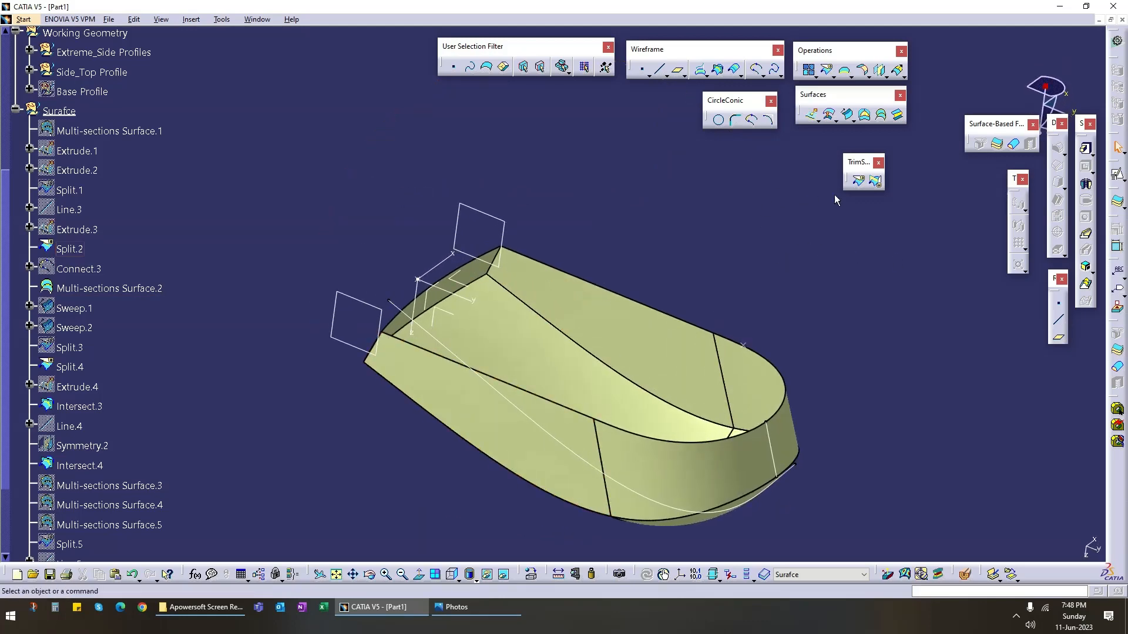
middle_click_drag(660, 262, 573, 292)
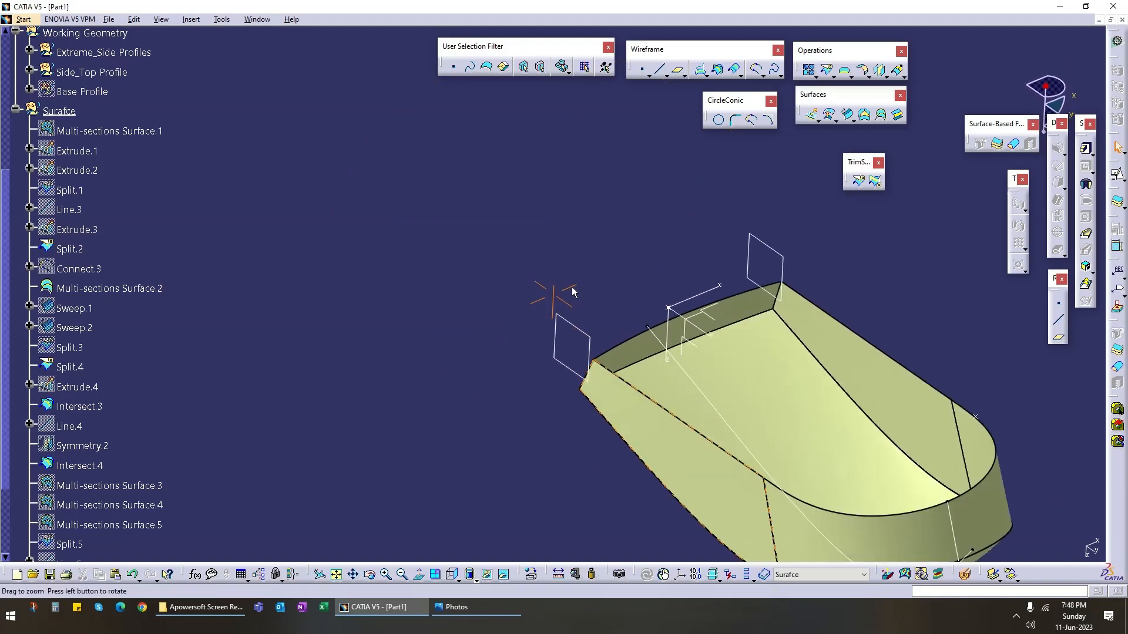
middle_click_drag(492, 368, 428, 282)
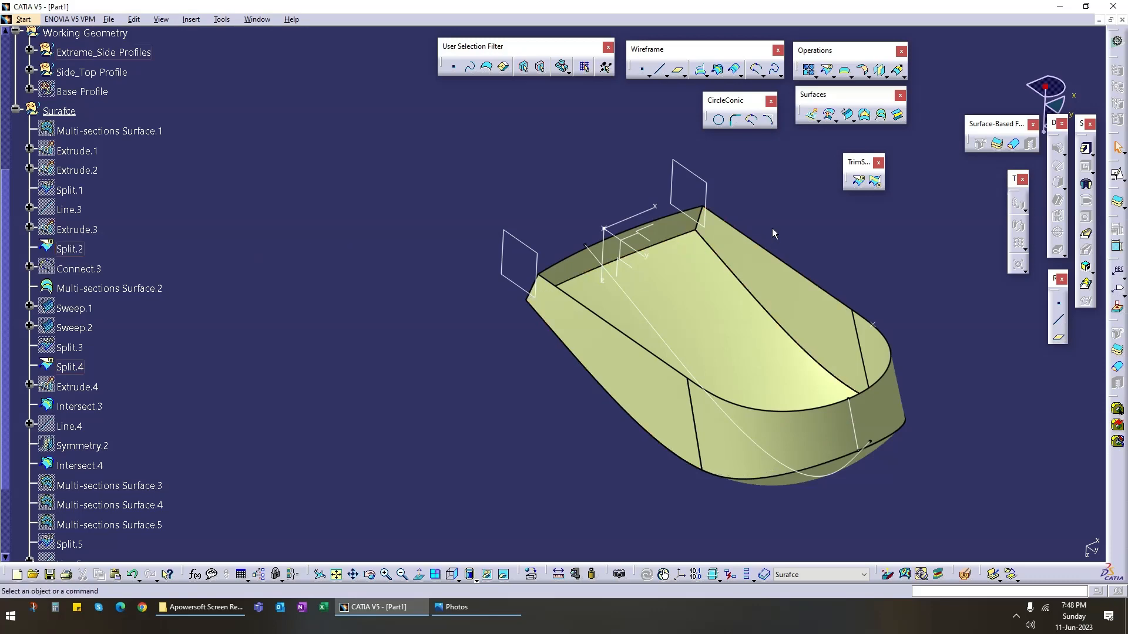
middle_click_drag(742, 258, 423, 346)
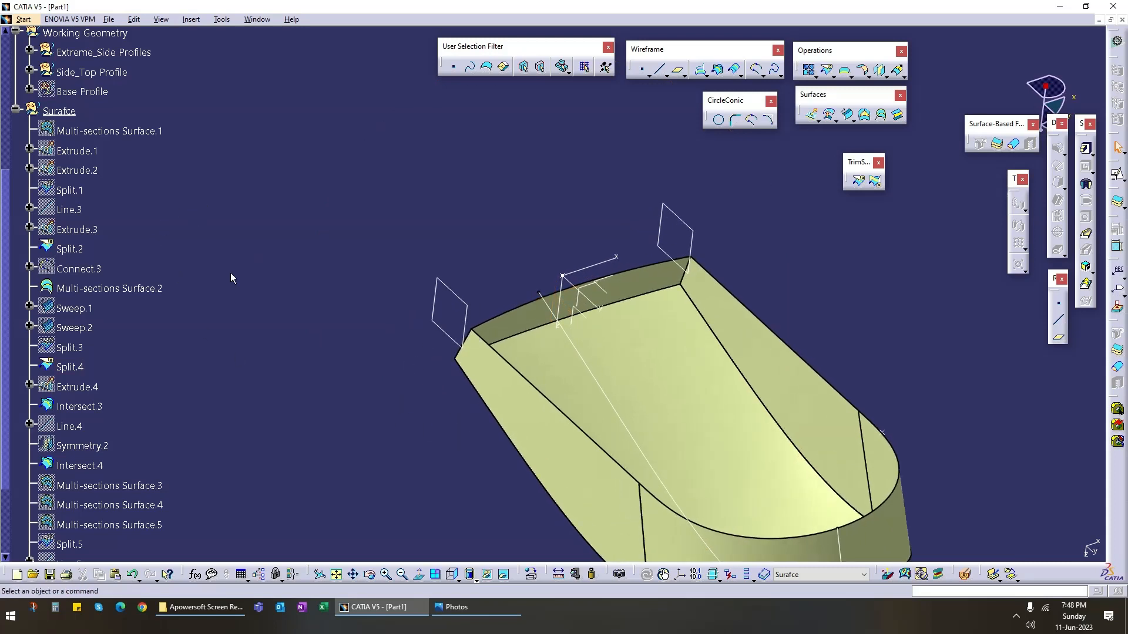
left_click(97, 152)
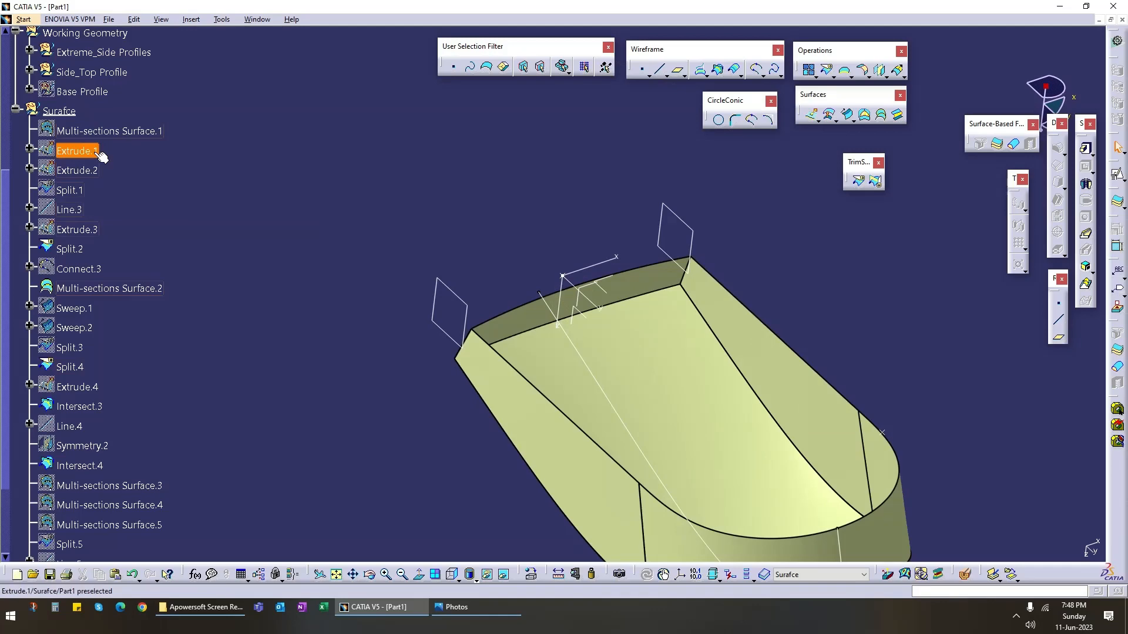
right_click(95, 155)
left_click(127, 186)
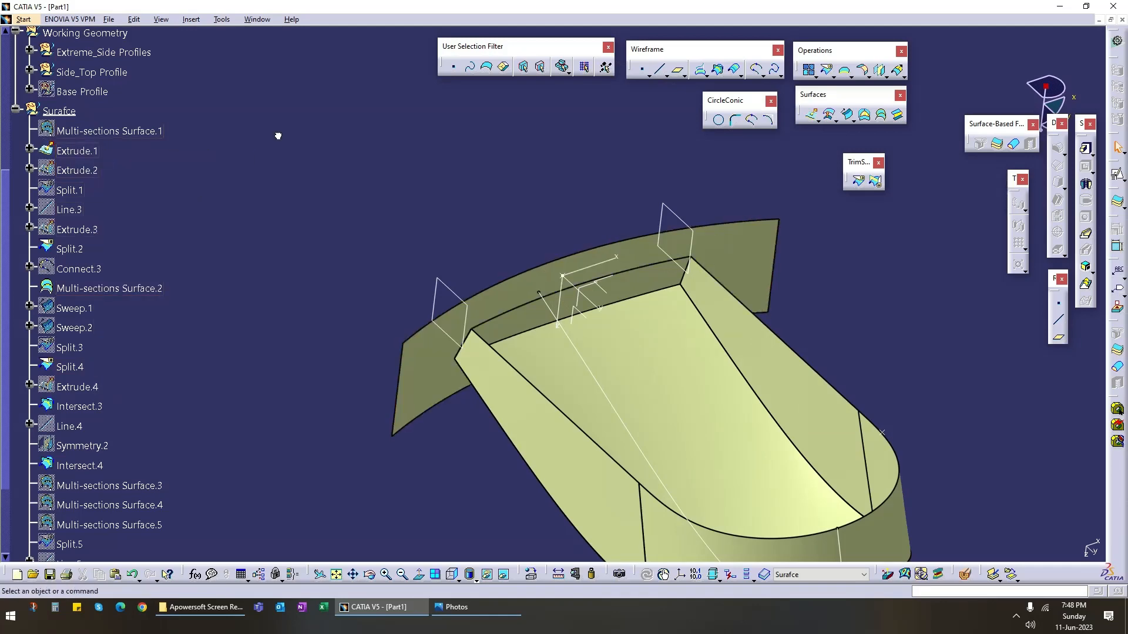
Step: Open the parents and children of Extrude.1 and show its parent profile, Sketch.4
middle_click_drag(395, 367, 492, 353)
right_click(495, 353)
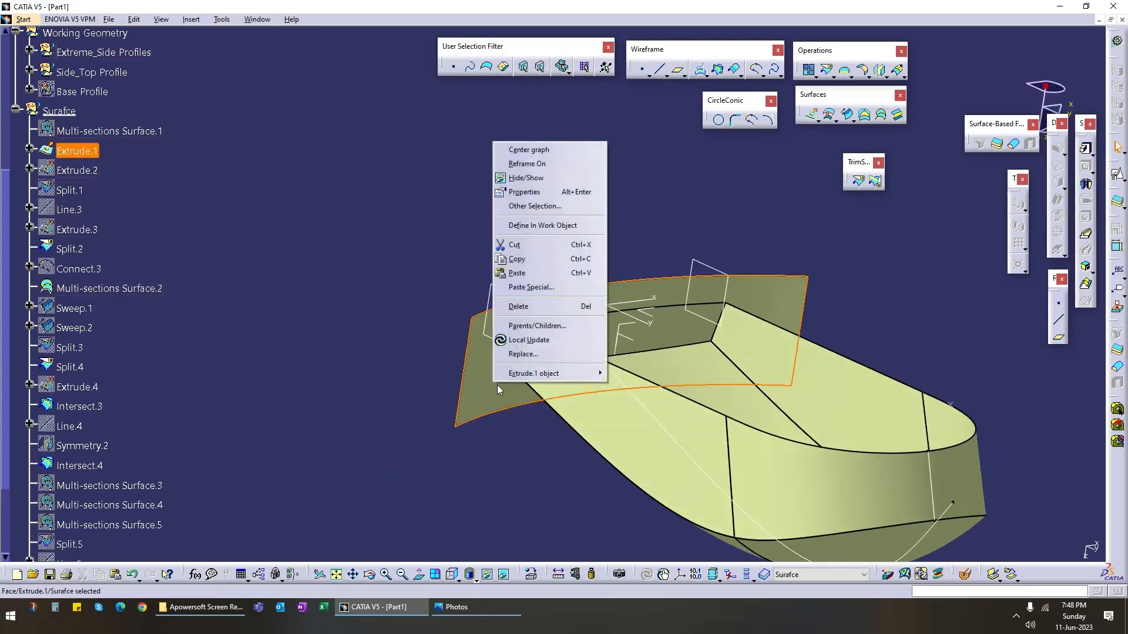
left_click(543, 327)
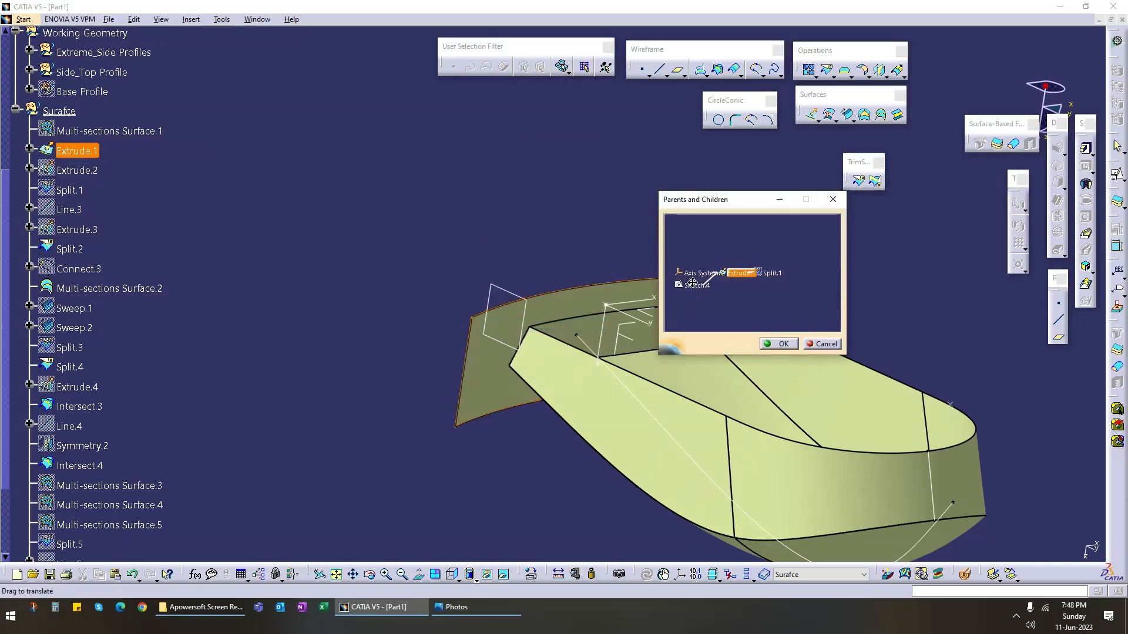
right_click(725, 283)
left_click(749, 285)
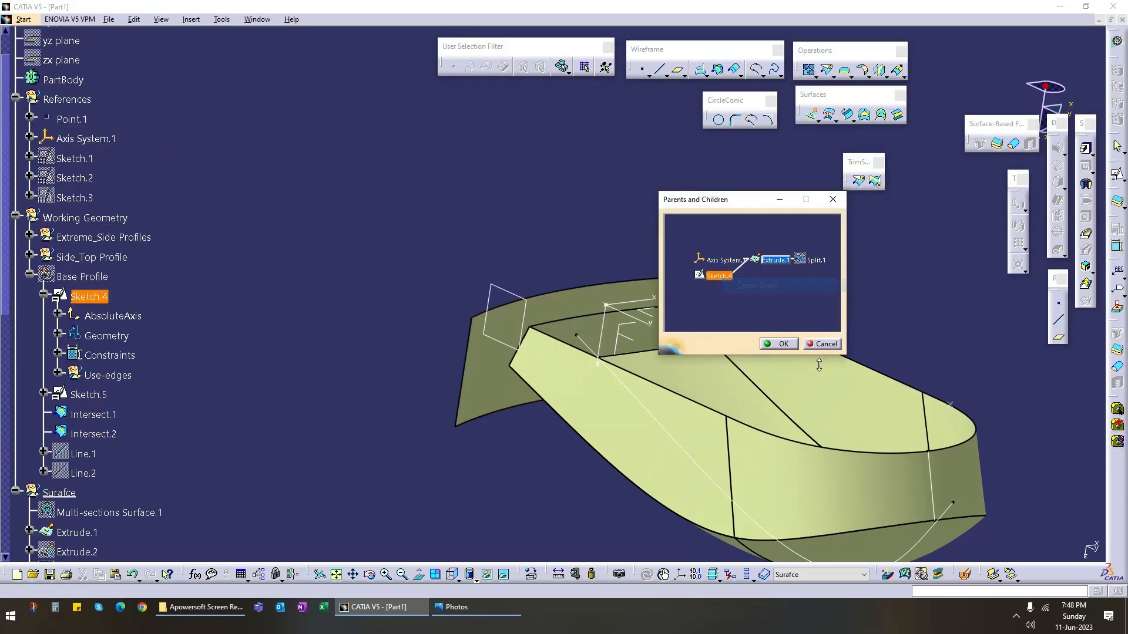
left_click(806, 346)
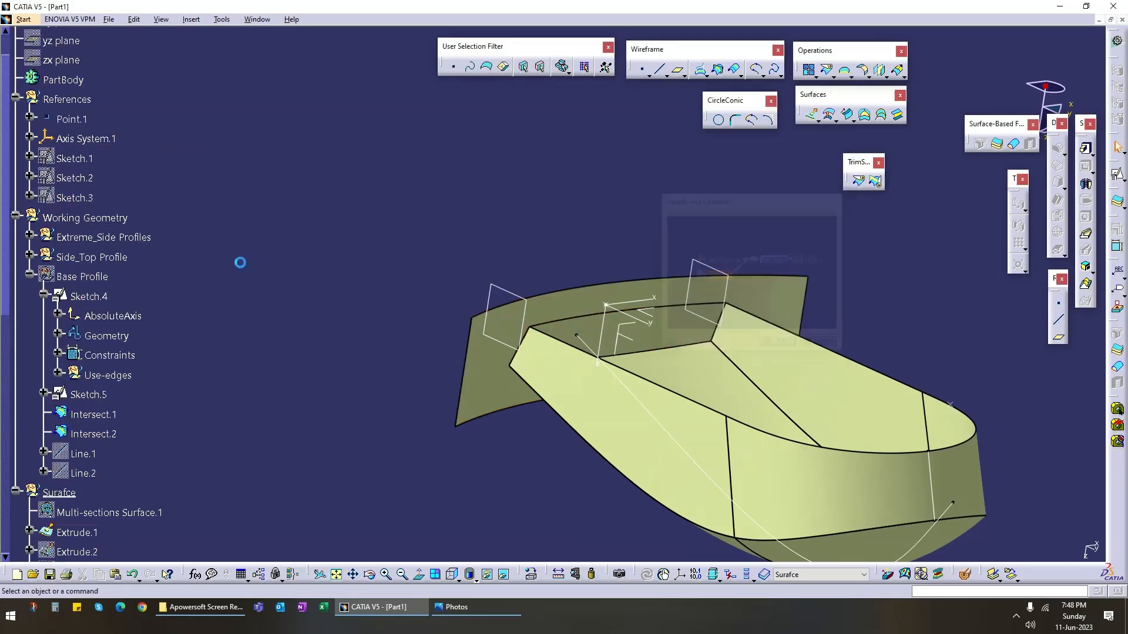
Step: Extrude Sketch.4 along the Y axis of Axis System.1, extending the surface past the rounded end of the body
middle_click_drag(578, 332, 457, 343)
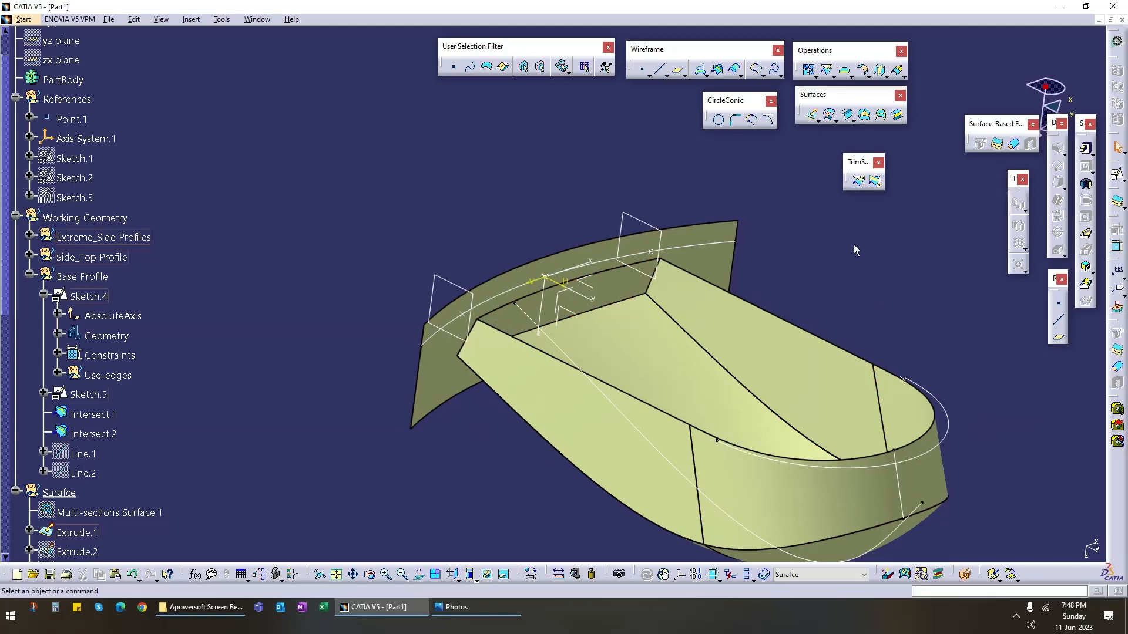
left_click(812, 115)
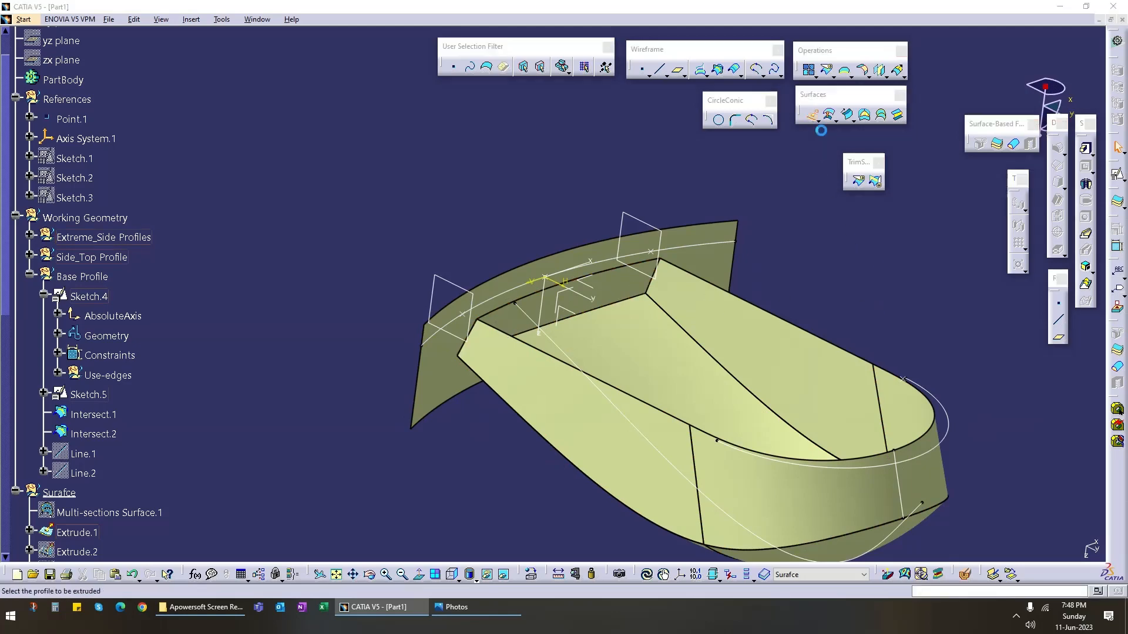
left_click(504, 301)
middle_click_drag(517, 474, 427, 396)
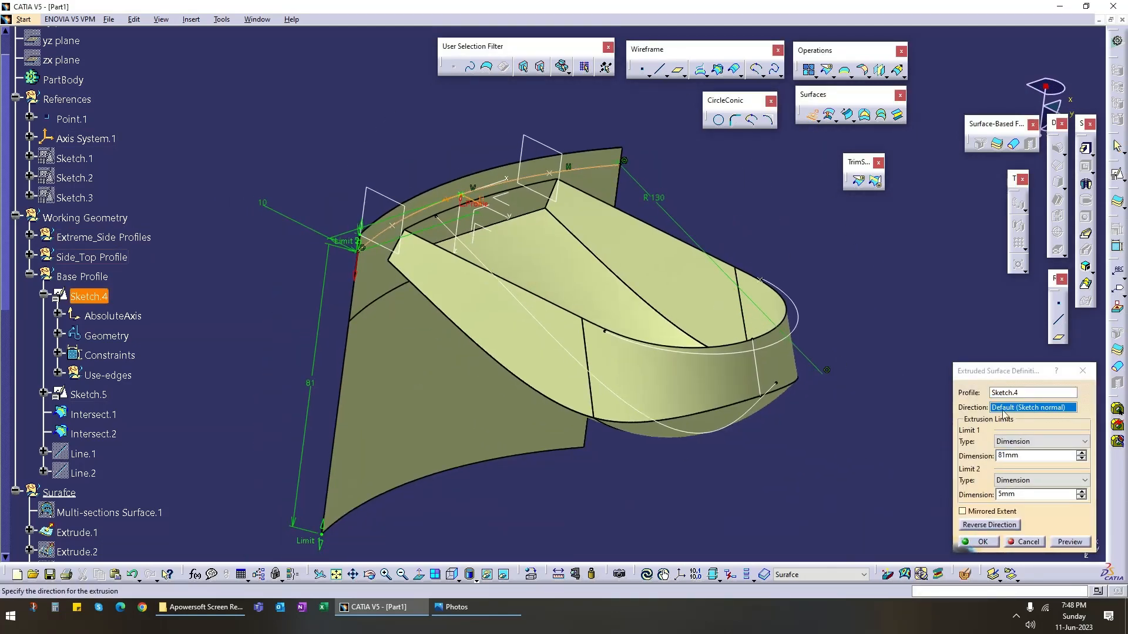
left_click(1043, 408)
left_click(504, 221)
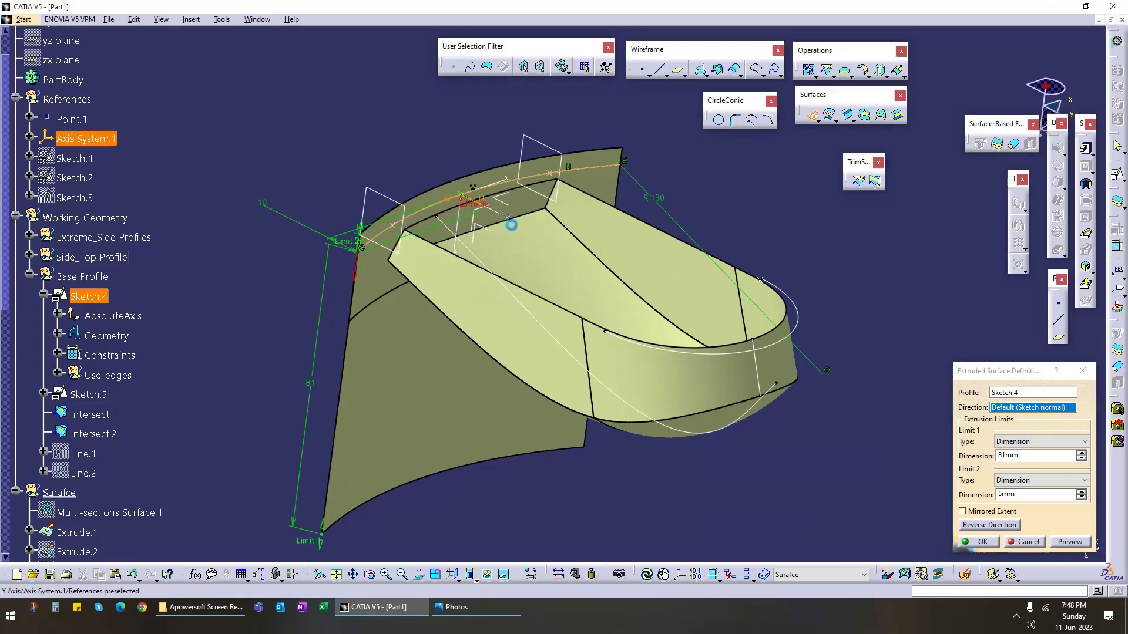
left_click_drag(607, 383, 698, 413)
left_click(982, 541)
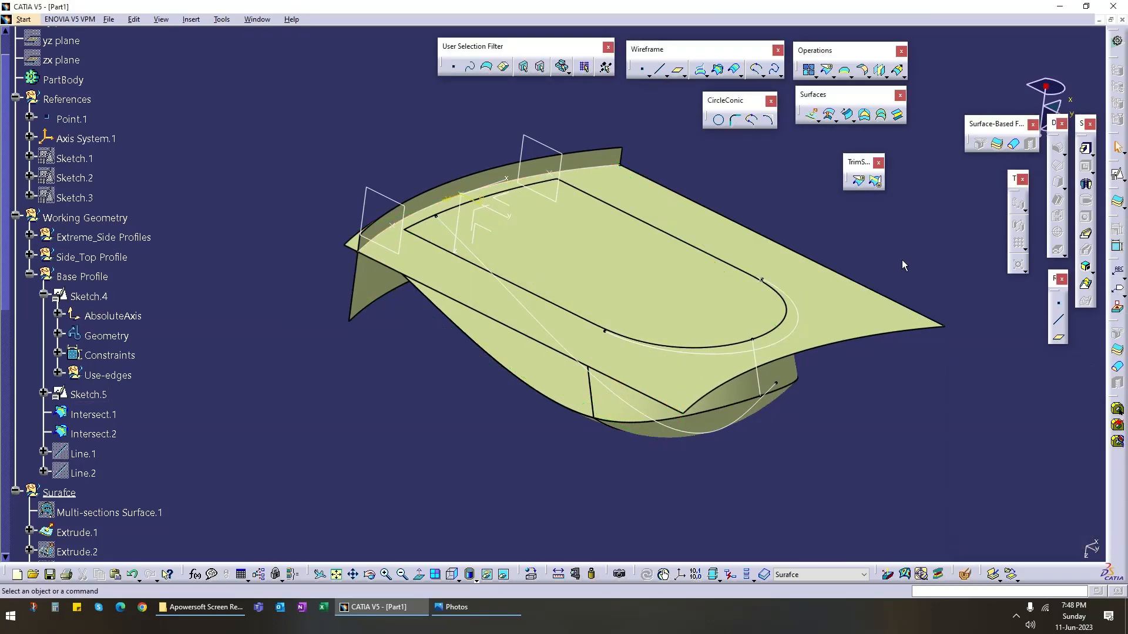
Step: Hide the upright Extrude.1 surface at the flat end of the body
middle_click_drag(420, 371, 383, 337)
scroll(383, 337, "up", 1)
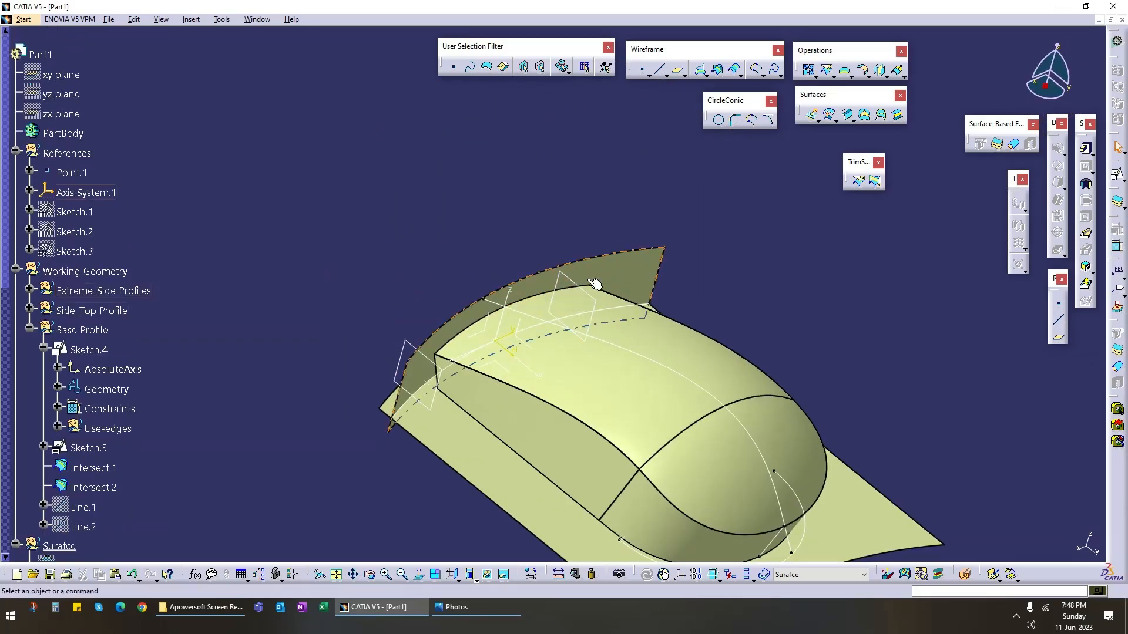
right_click(622, 266)
left_click(656, 303)
Step: Split the base surface, Extrude.6, with the surrounding walls Split.6, Split.8, Split.4 and Split.7, keeping the area inside them
middle_click_drag(449, 471, 558, 428)
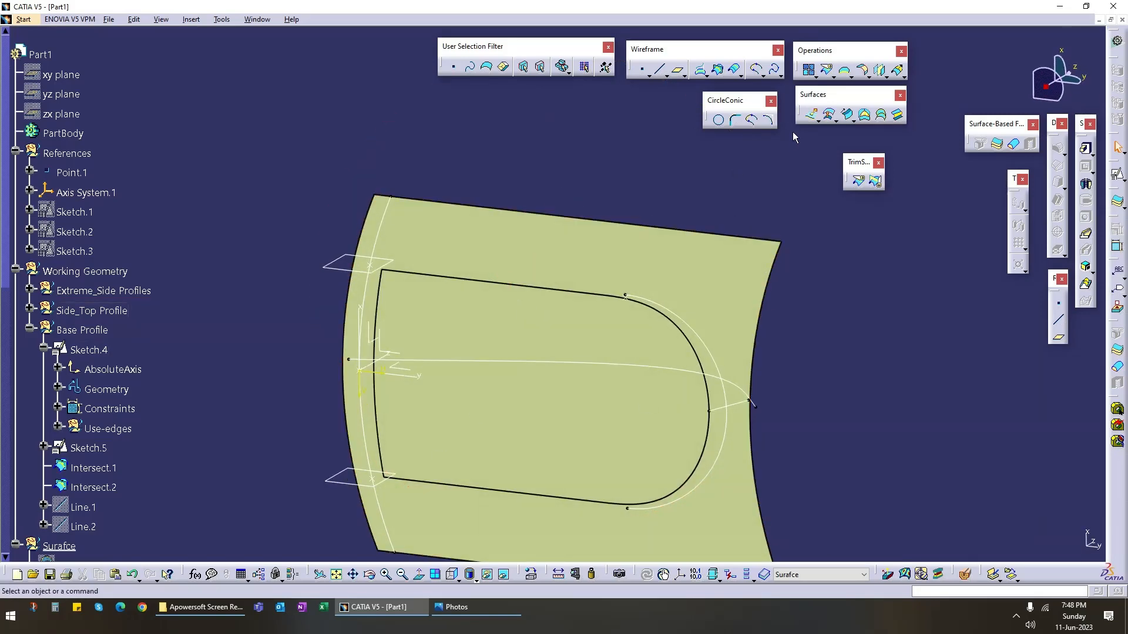
left_click(827, 70)
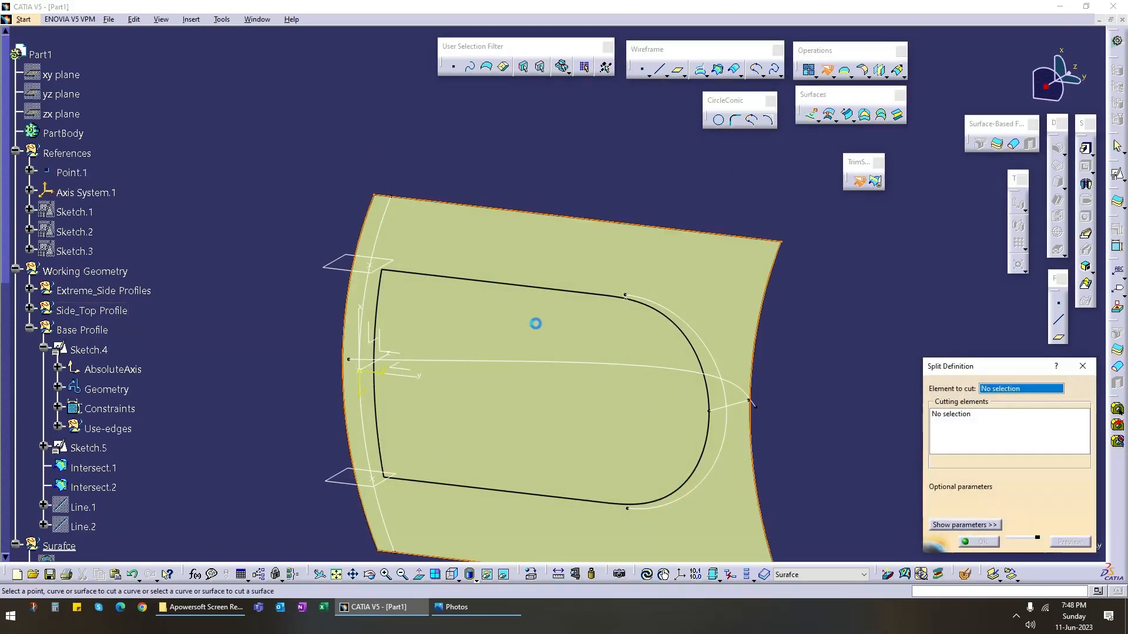
left_click(535, 324)
middle_click_drag(479, 323, 458, 405)
left_click(633, 315)
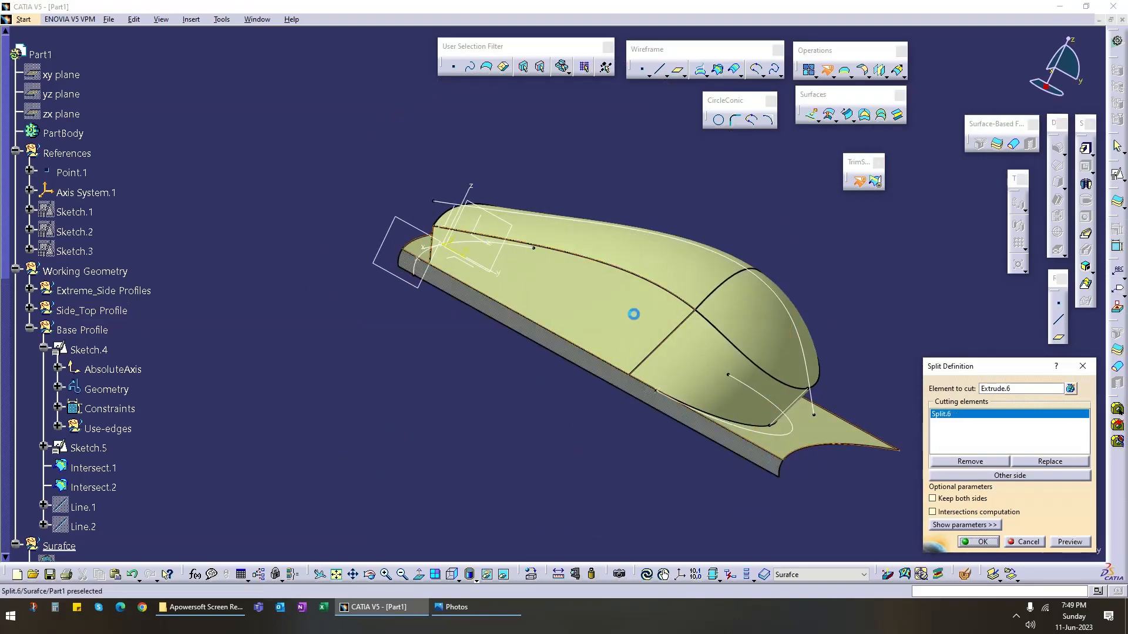
middle_click_drag(712, 363, 435, 451)
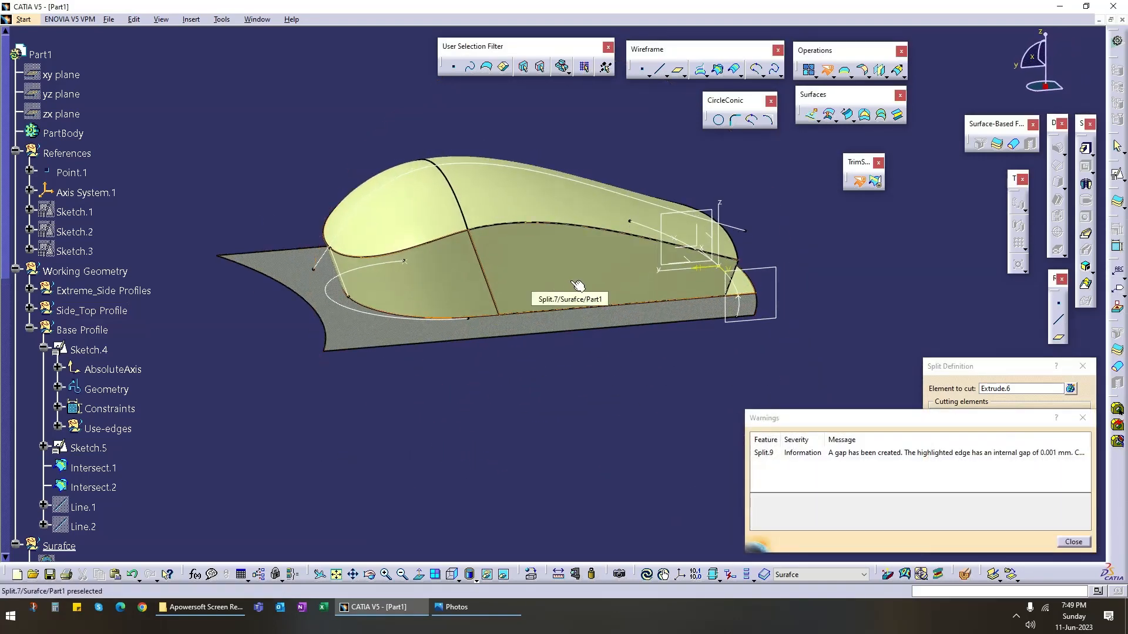
middle_click_drag(662, 403, 471, 320)
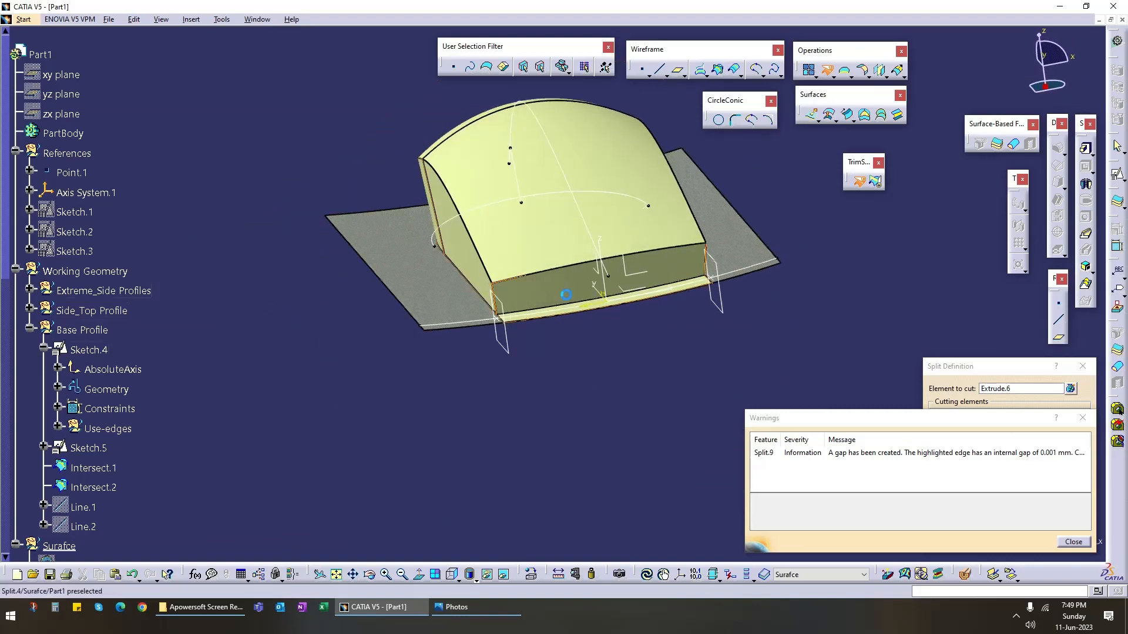
middle_click_drag(252, 315, 521, 354)
left_click(493, 270)
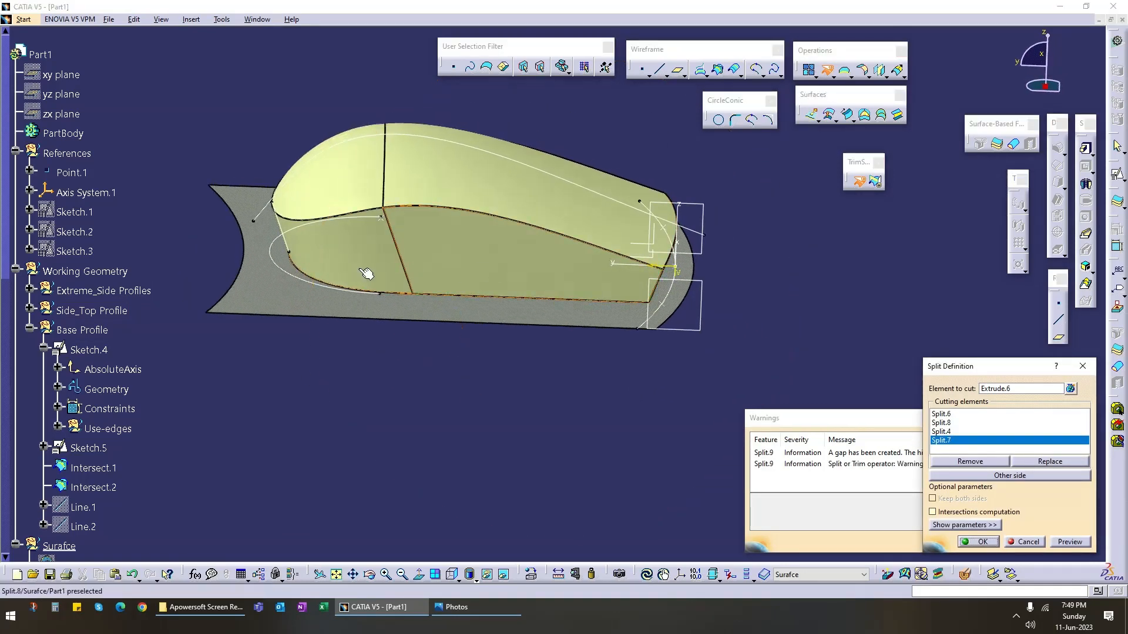
left_click(988, 543)
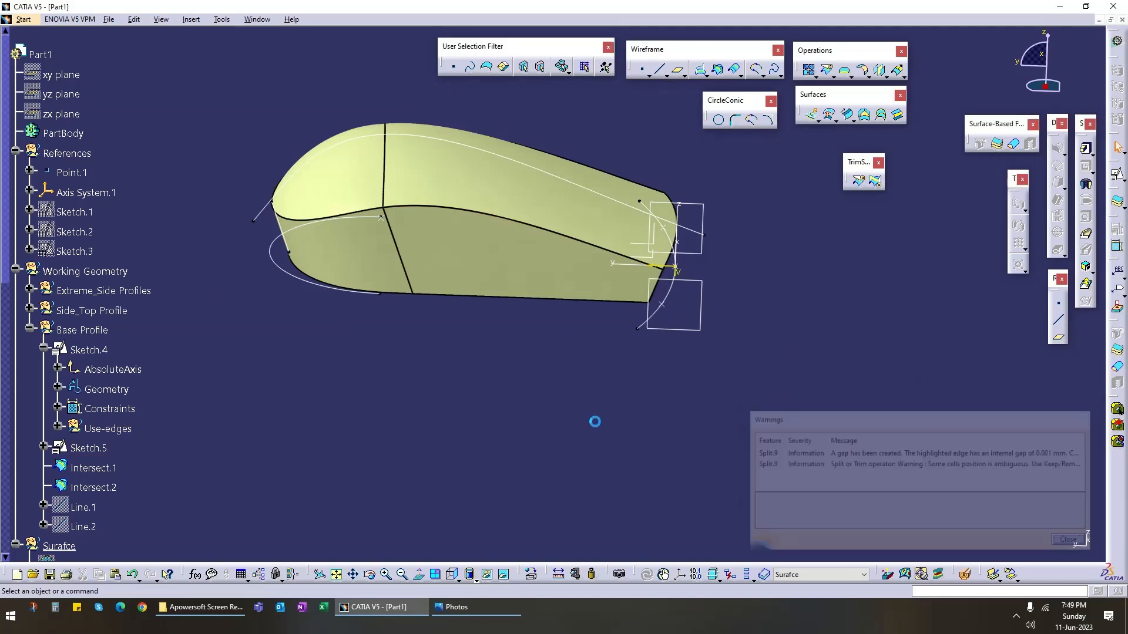
Step: Hide the Tools toolbar
middle_click_drag(403, 408, 476, 459)
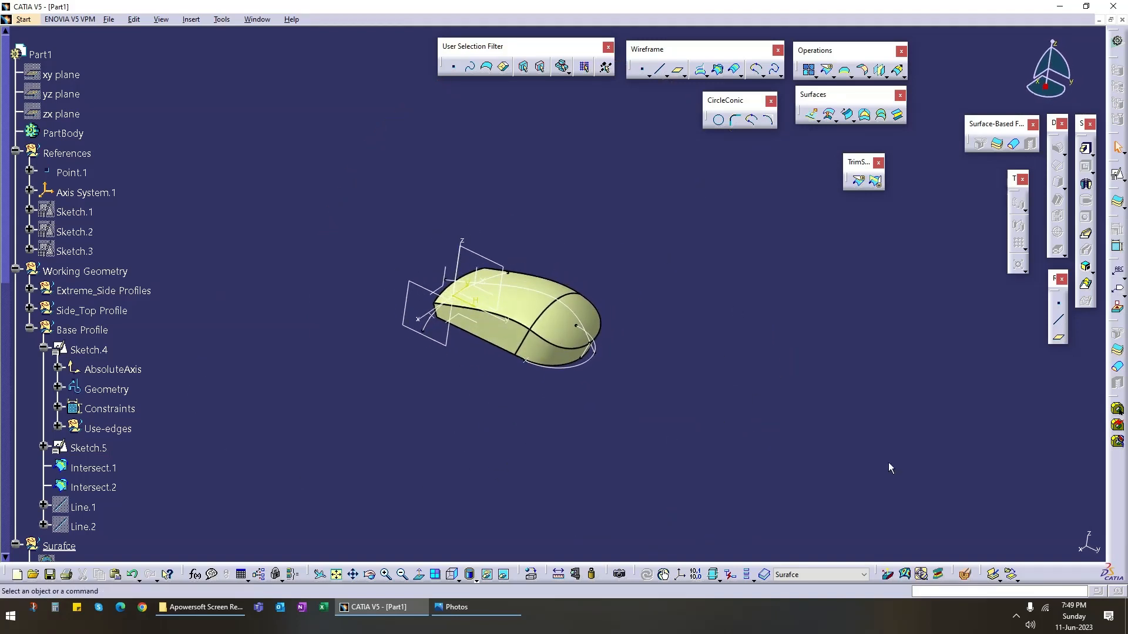
right_click(1039, 580)
right_click(1043, 576)
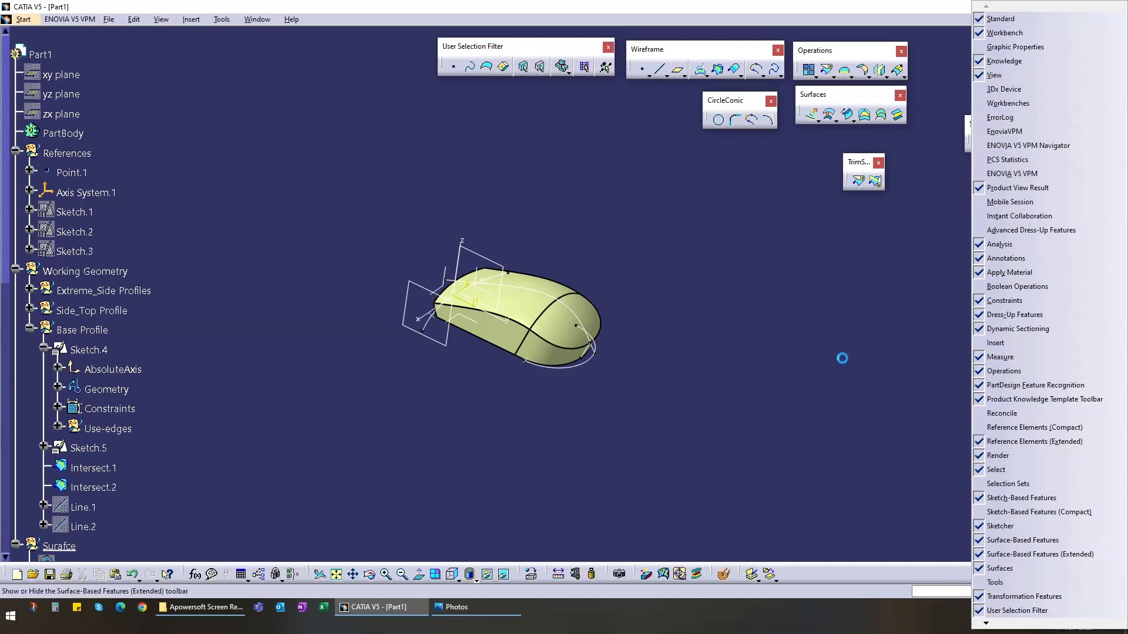
left_click(831, 349)
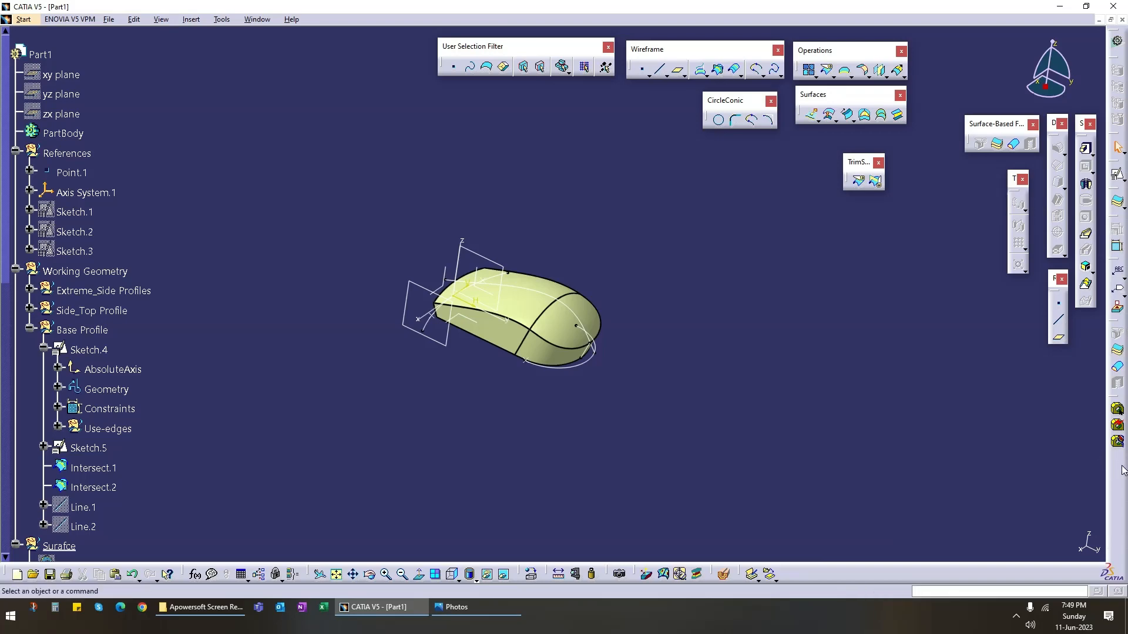
Step: Hide all the sketch and wireframe curves around the body, selecting them together with the curve selection filter
right_click(1117, 446)
left_click(1022, 611)
left_click(470, 67)
left_click_drag(293, 158, 685, 441)
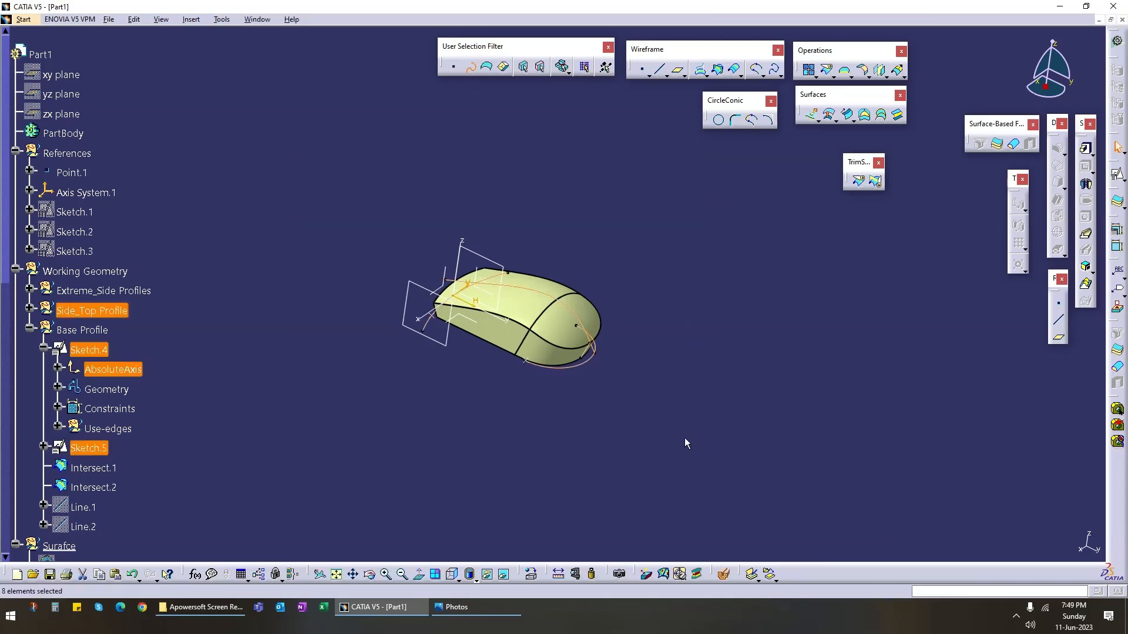
right_click(589, 368)
key("h")
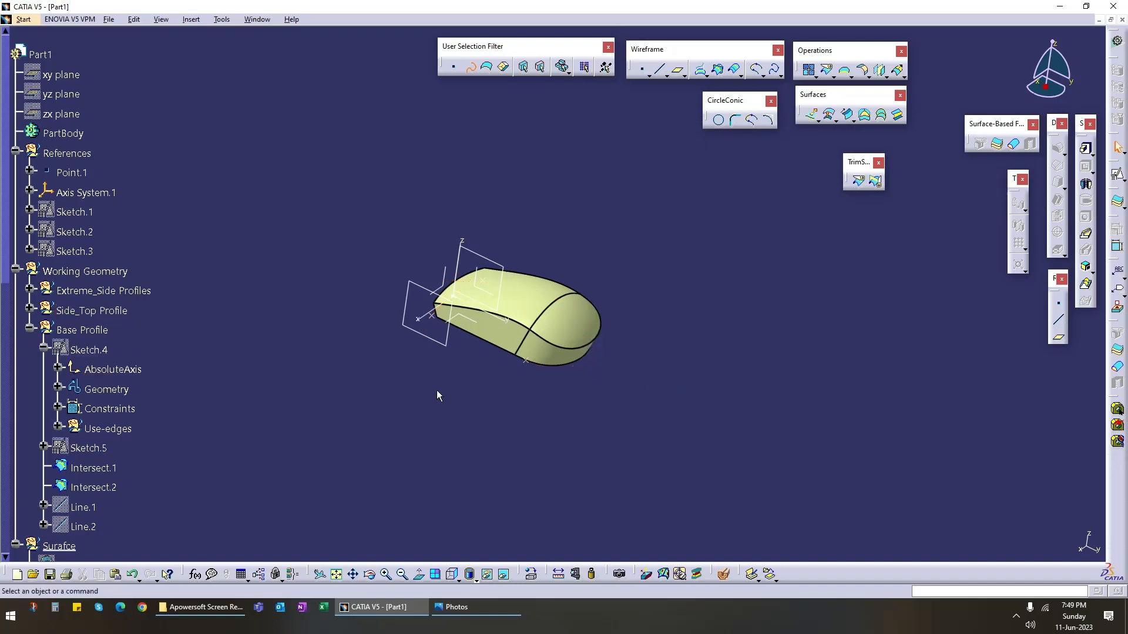
Step: Hide the point elements around the body, including Point.1, Intersect.1 and Intersect.2, selecting them with the point selection filter
middle_click_drag(436, 390, 443, 403)
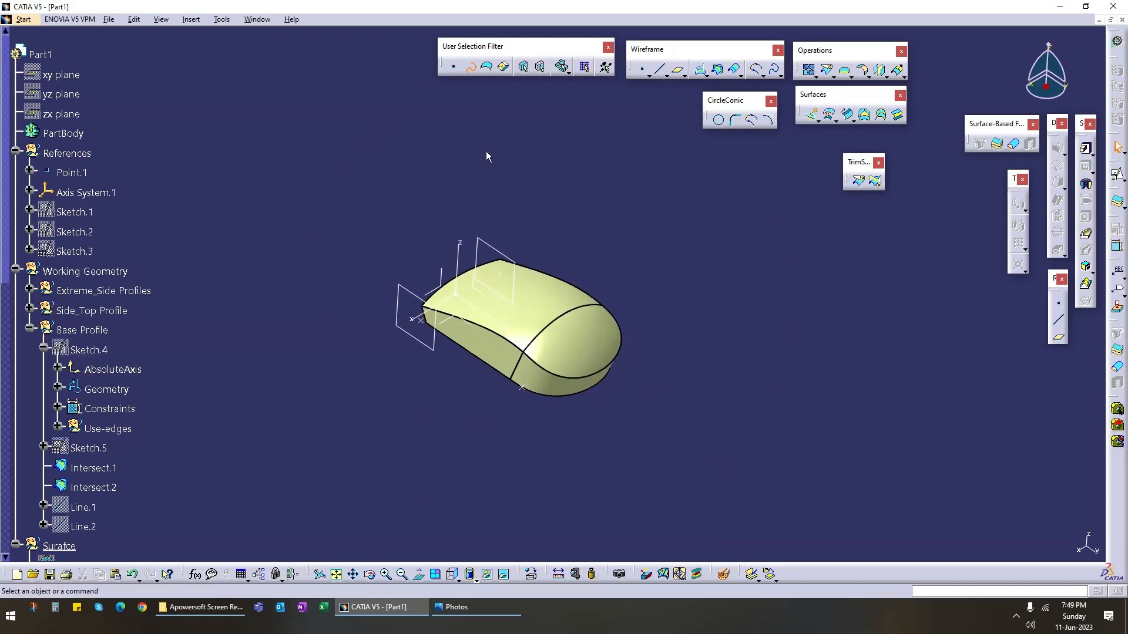
left_click(453, 66)
left_click_drag(333, 120, 685, 468)
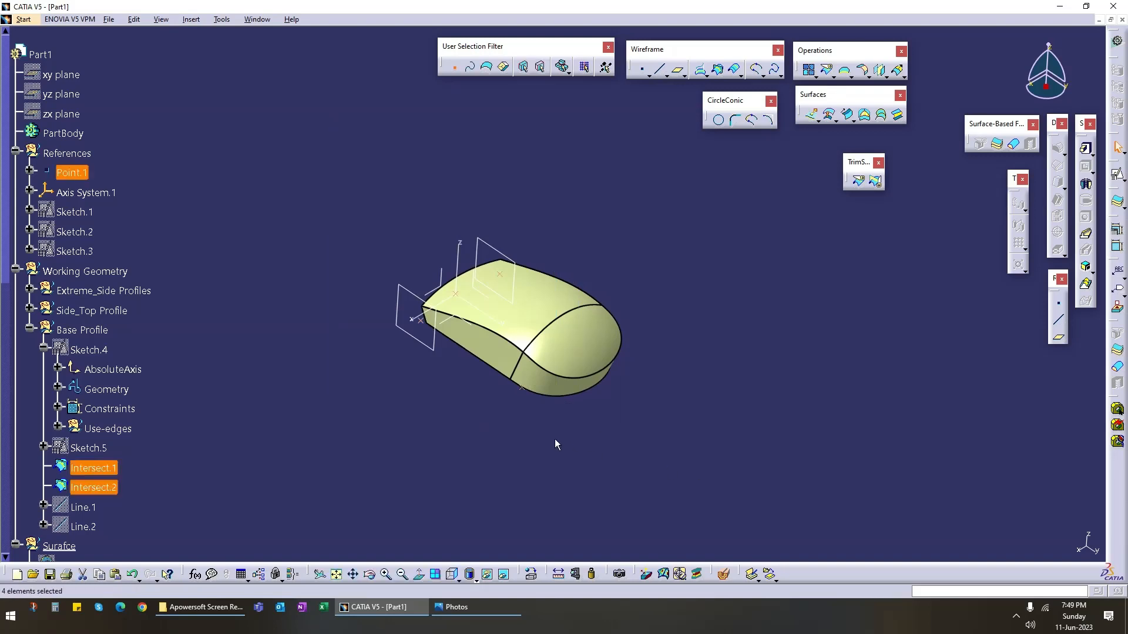
right_click(521, 390)
key("h")
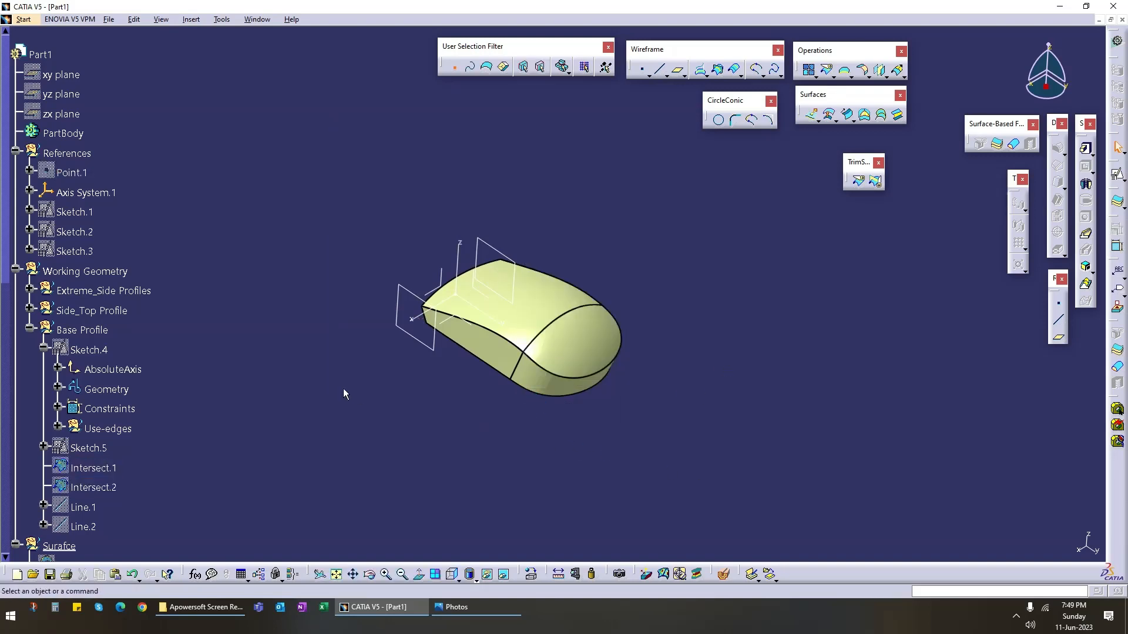
Step: Turn off the point selection filter and hide Axis System.1
scroll(423, 375, "up", 1)
middle_click_drag(343, 393, 410, 349)
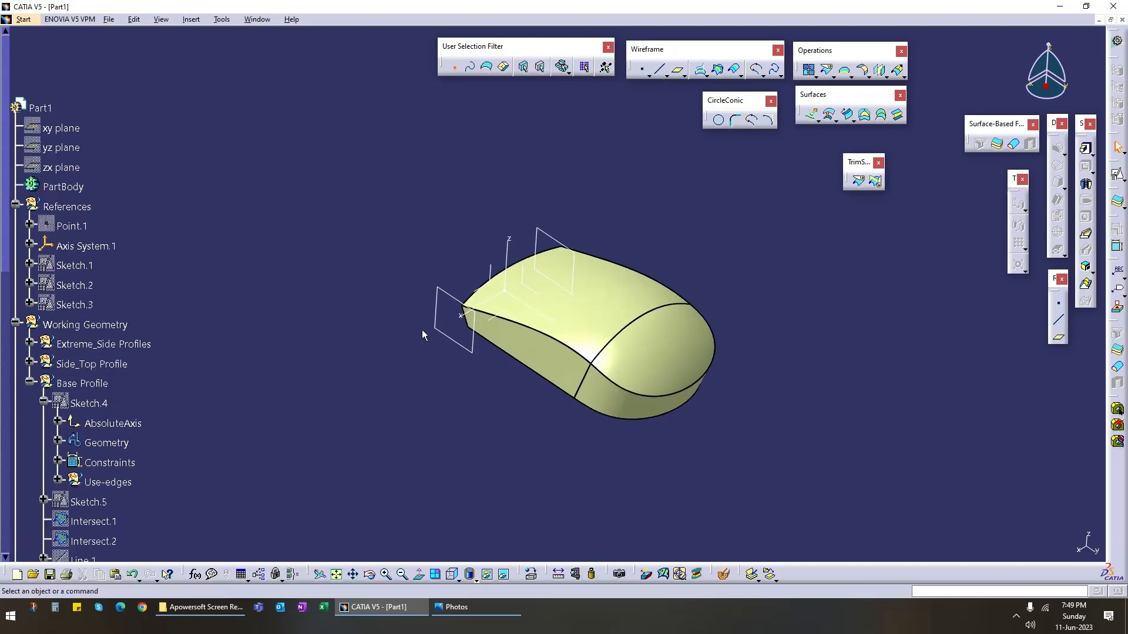
left_click(454, 67)
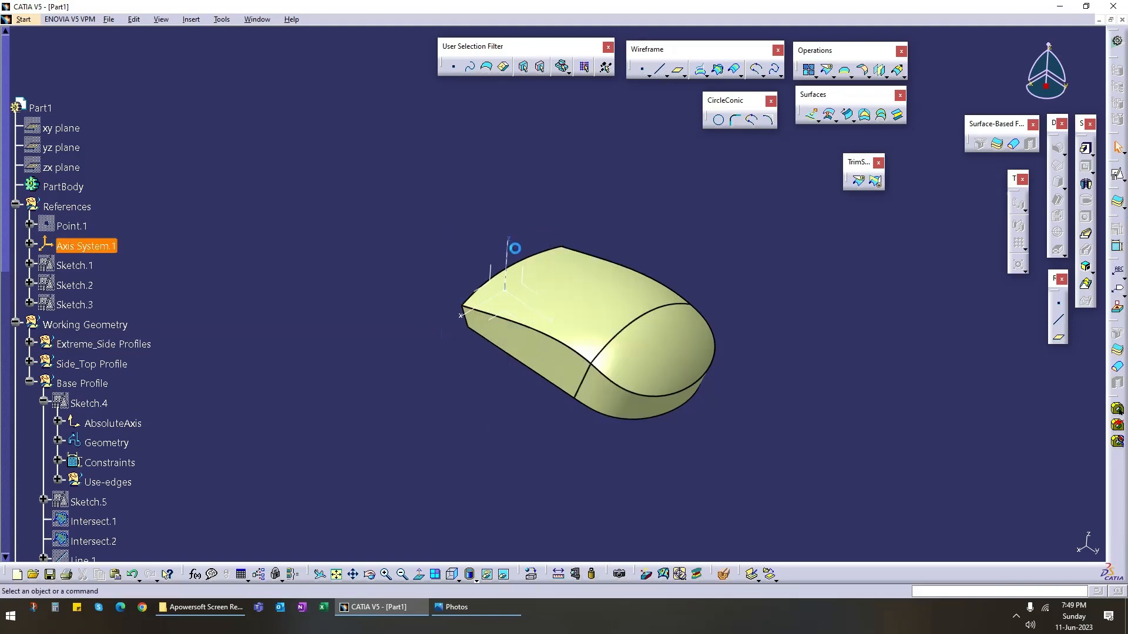
middle_click_drag(533, 216, 555, 395)
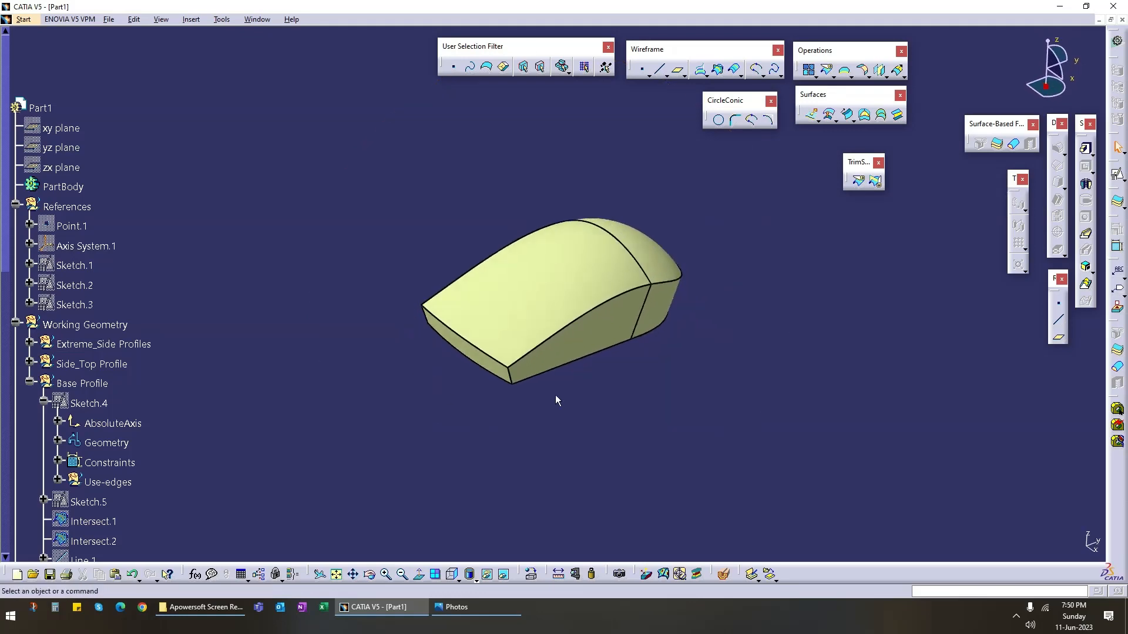
Step: Join all the surfaces of the mouse body into one, using distance propagation from the top surface Split.2
left_click(30, 383)
scroll(146, 404, "down", 9)
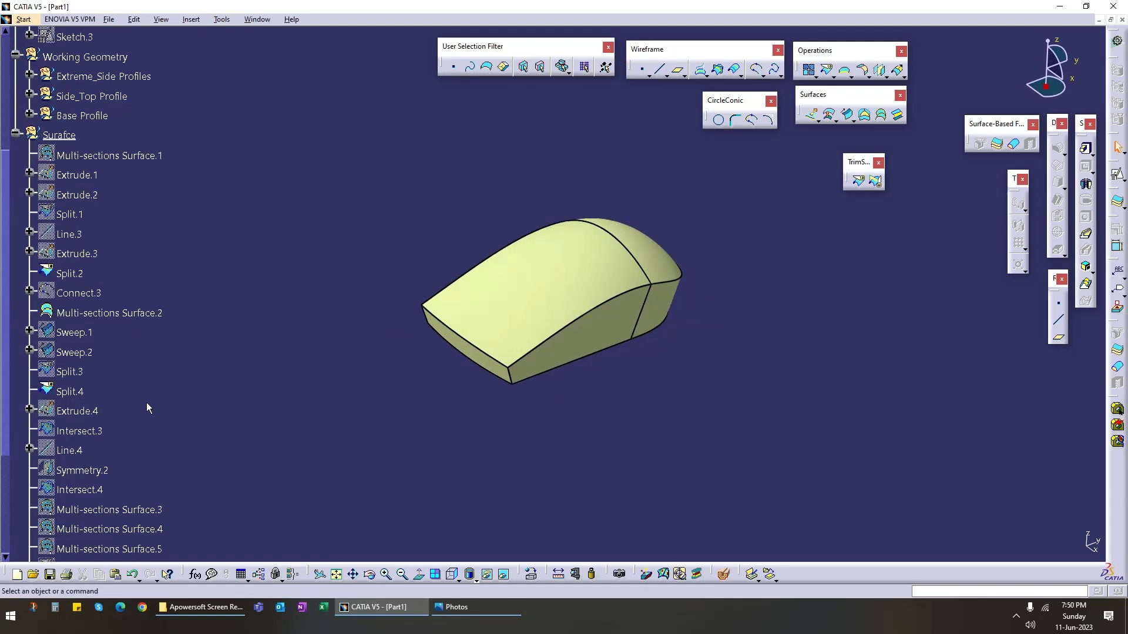
scroll(148, 406, "up", 6)
scroll(150, 409, "up", 3)
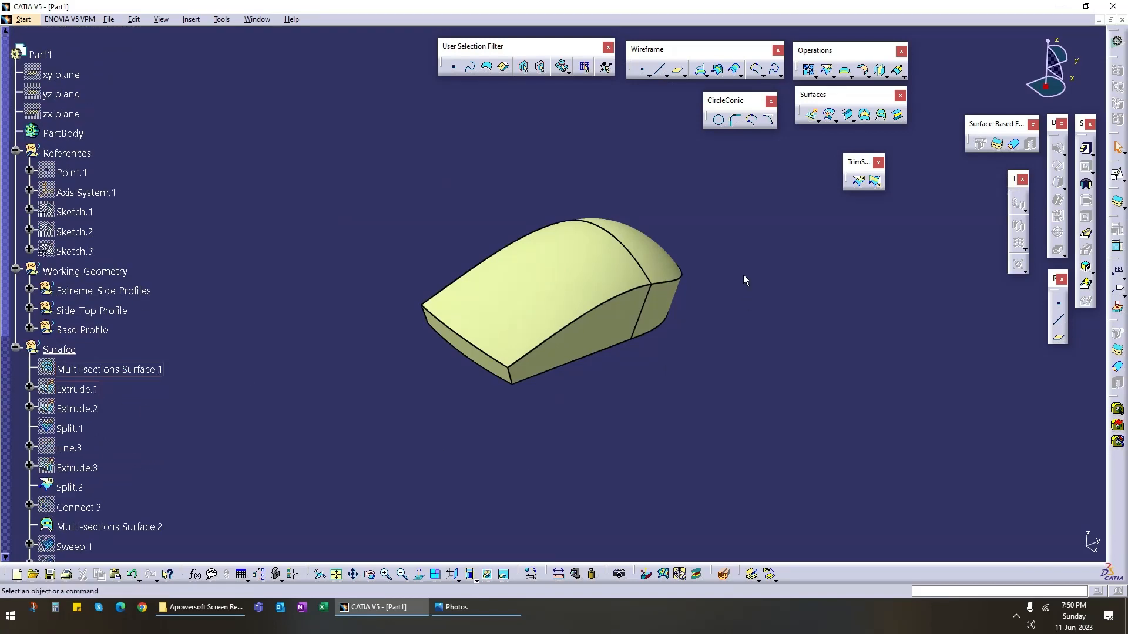
left_click(809, 70)
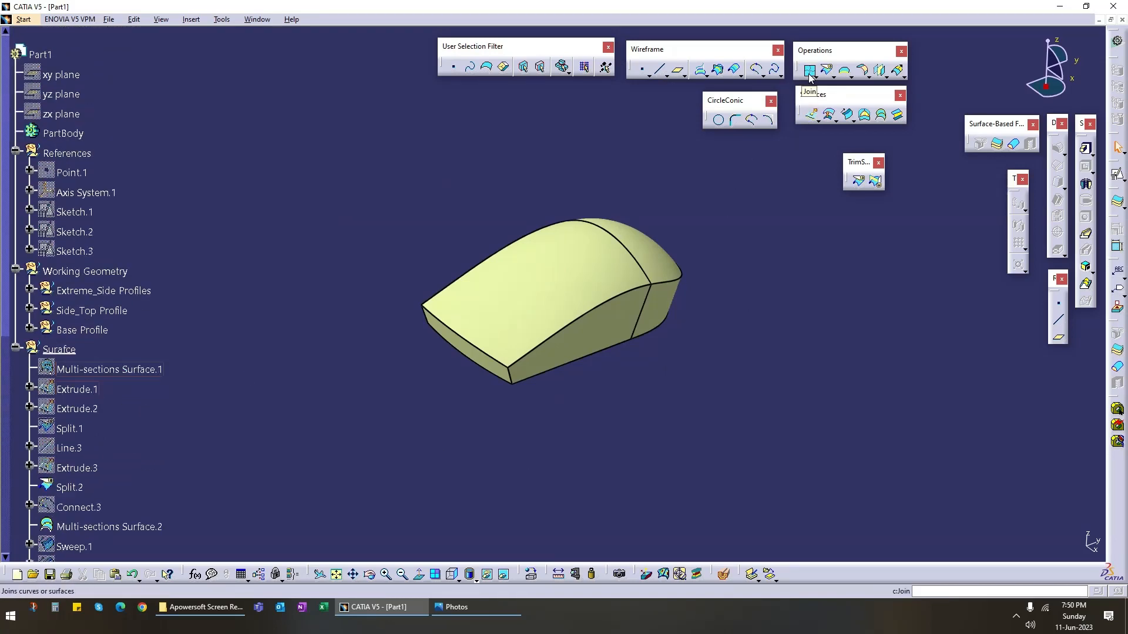
left_click(560, 279)
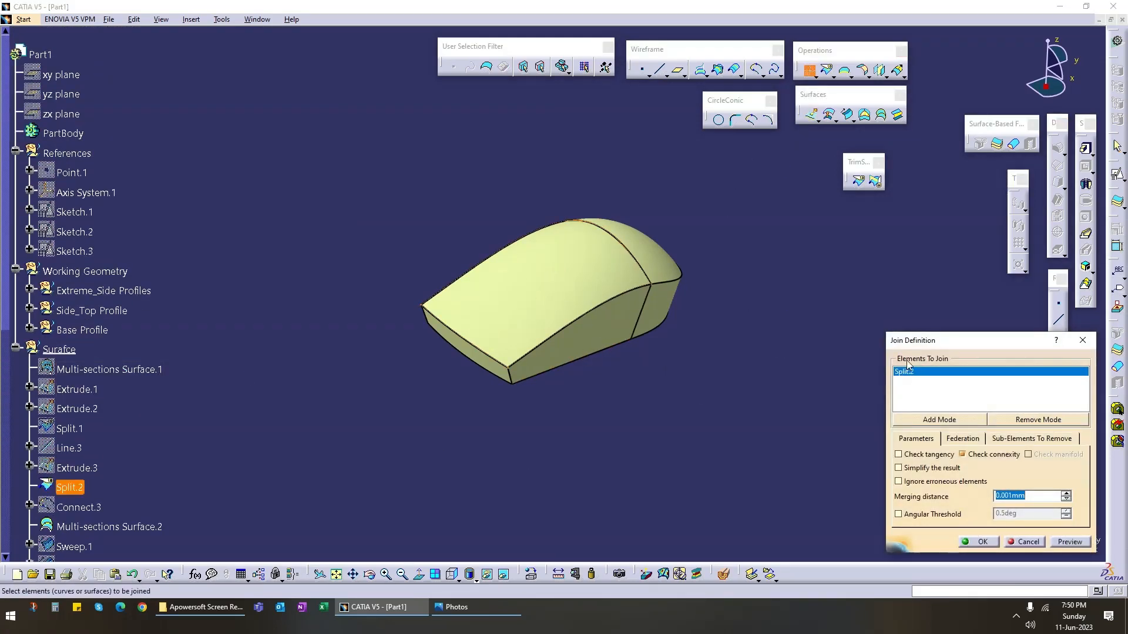
right_click(906, 377)
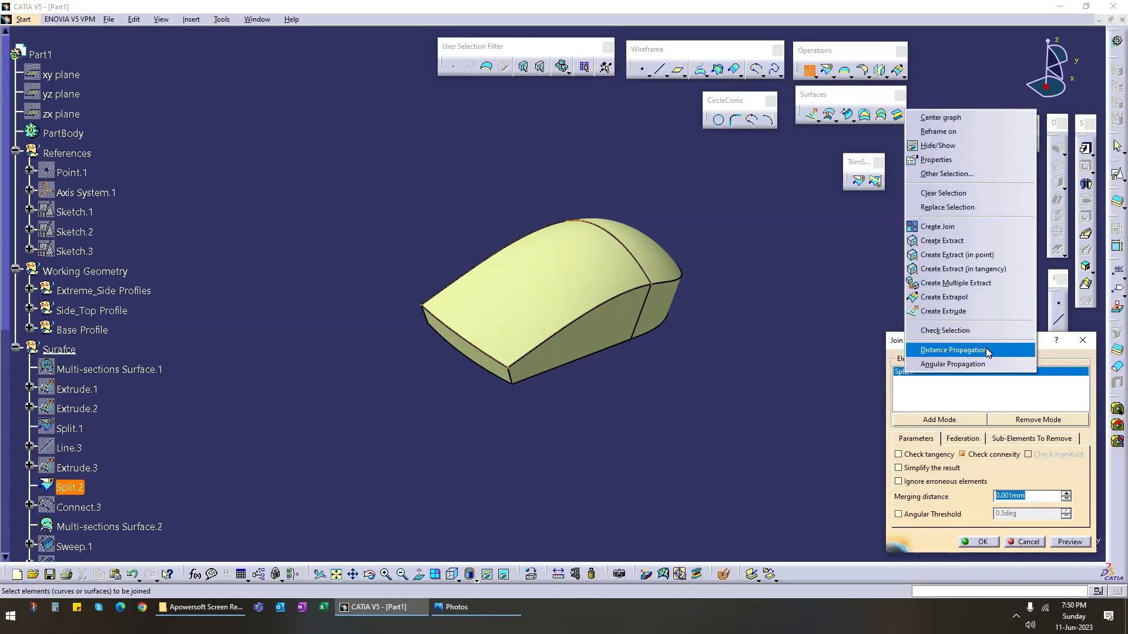
left_click(953, 350)
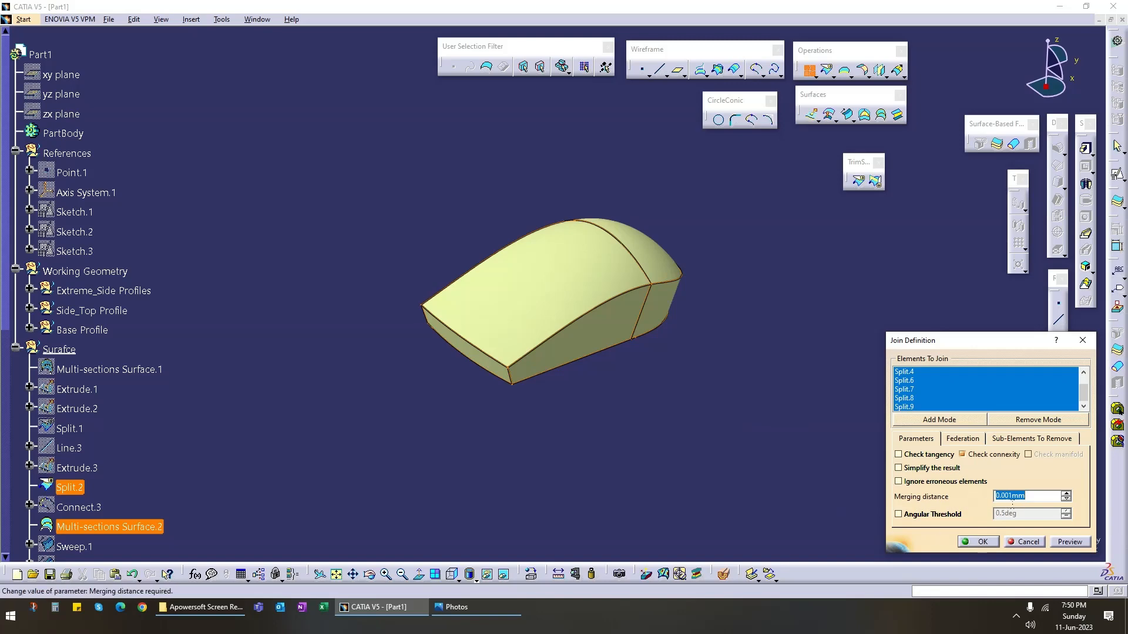
left_click(978, 542)
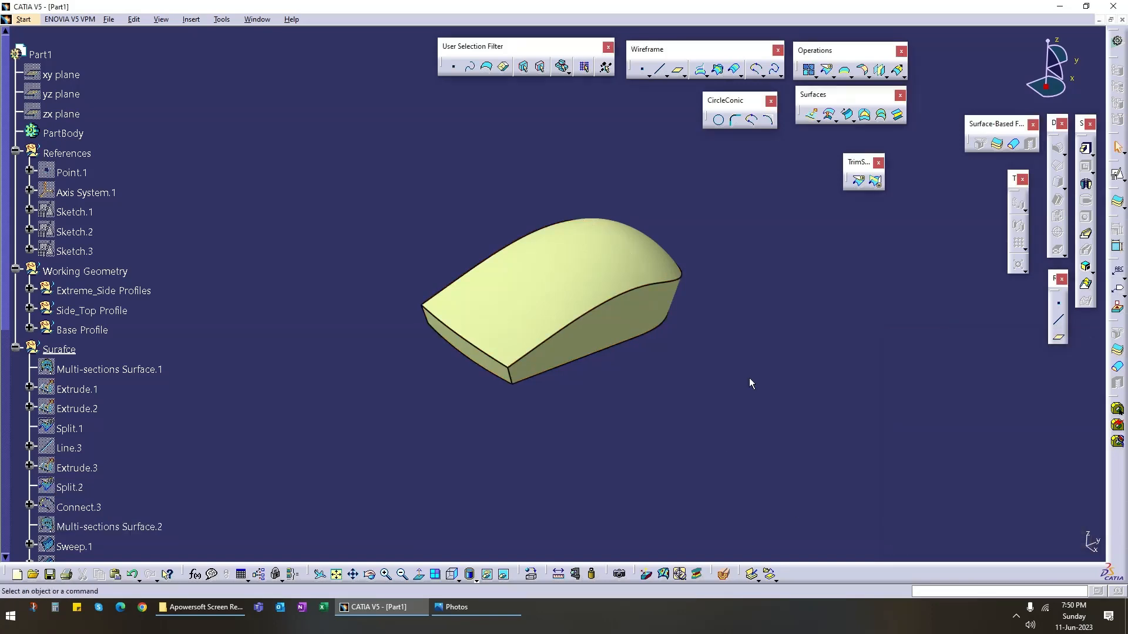
Step: Collapse the Surafce, Working Geometry and References sets in the specification tree
middle_click_drag(689, 382, 432, 362)
left_click(16, 403)
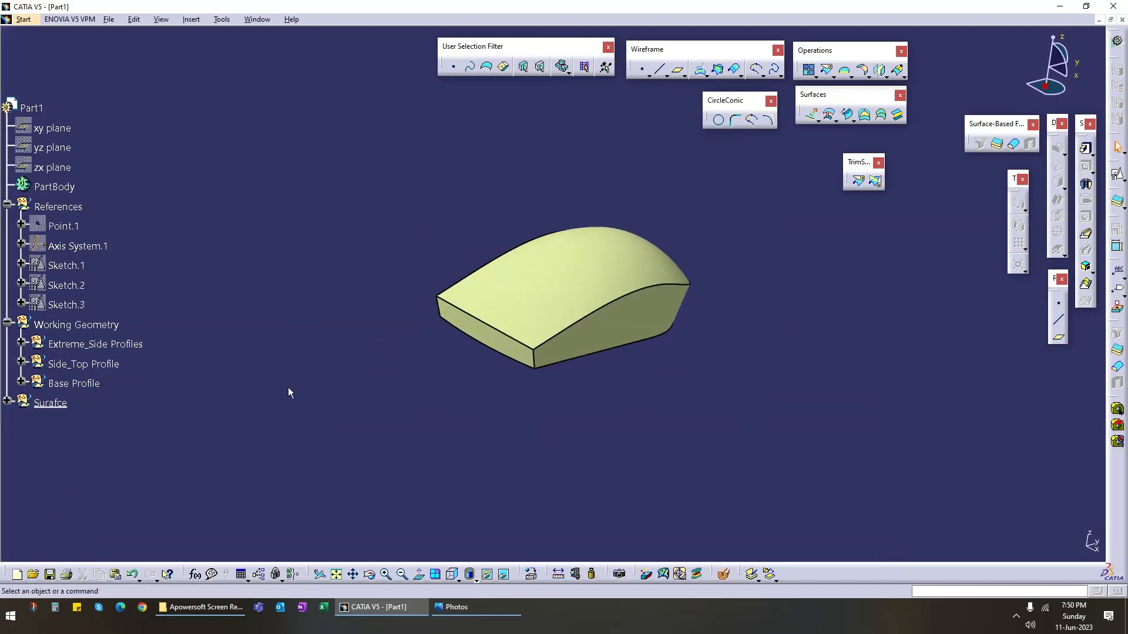
left_click(7, 323)
left_click(7, 207)
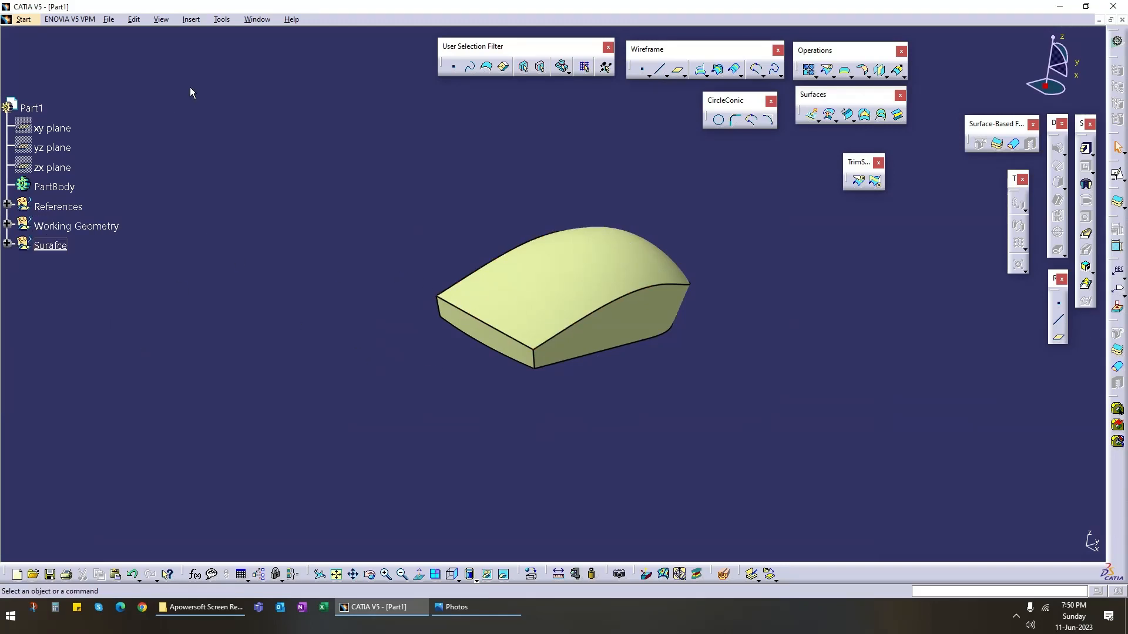
Step: Insert a new body into the part and define it as the in-work object
left_click(191, 20)
left_click(197, 42)
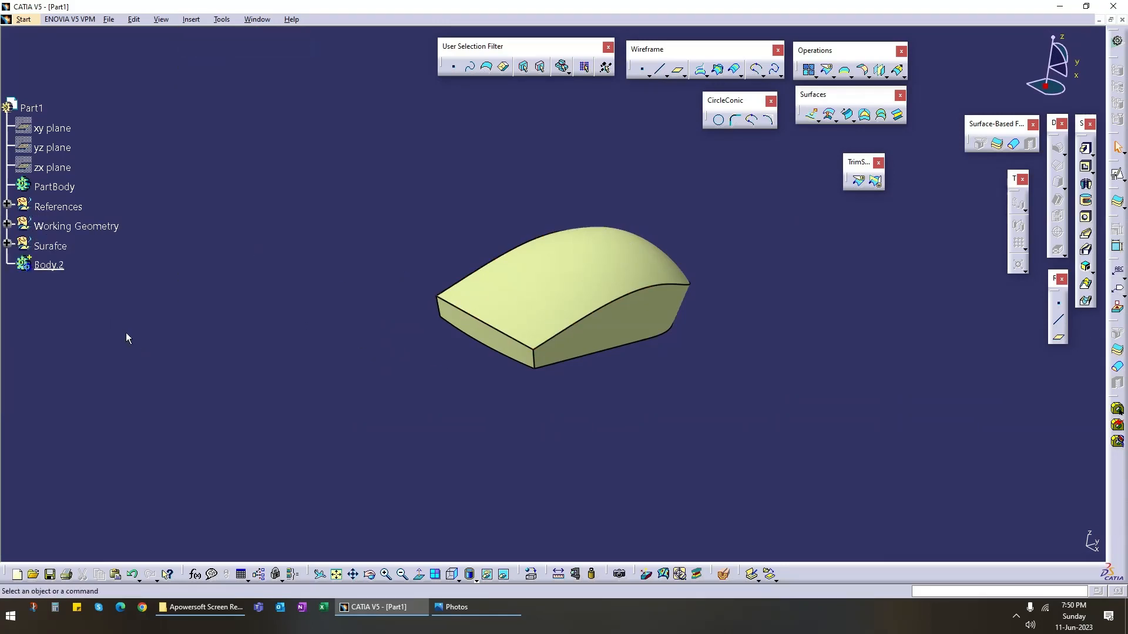
right_click(59, 274)
left_click(94, 354)
Step: Create a solid in the new body by closing the joined surface Join.1 with Close Surface
left_click_drag(978, 124, 944, 92)
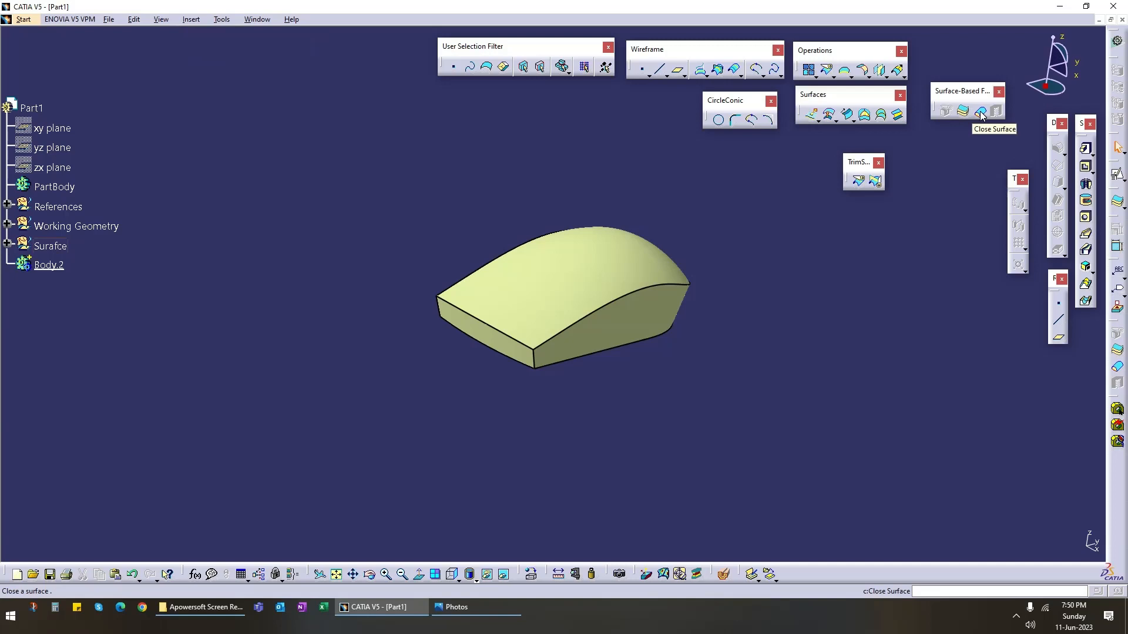
left_click(981, 113)
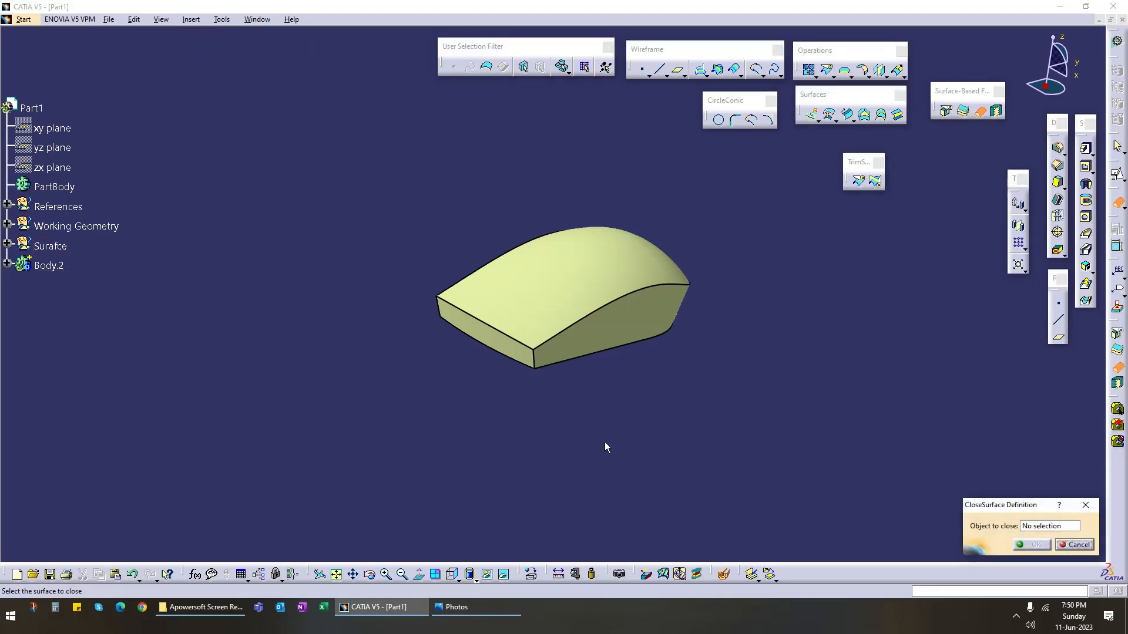
left_click(7, 243)
scroll(68, 424, "down", 10)
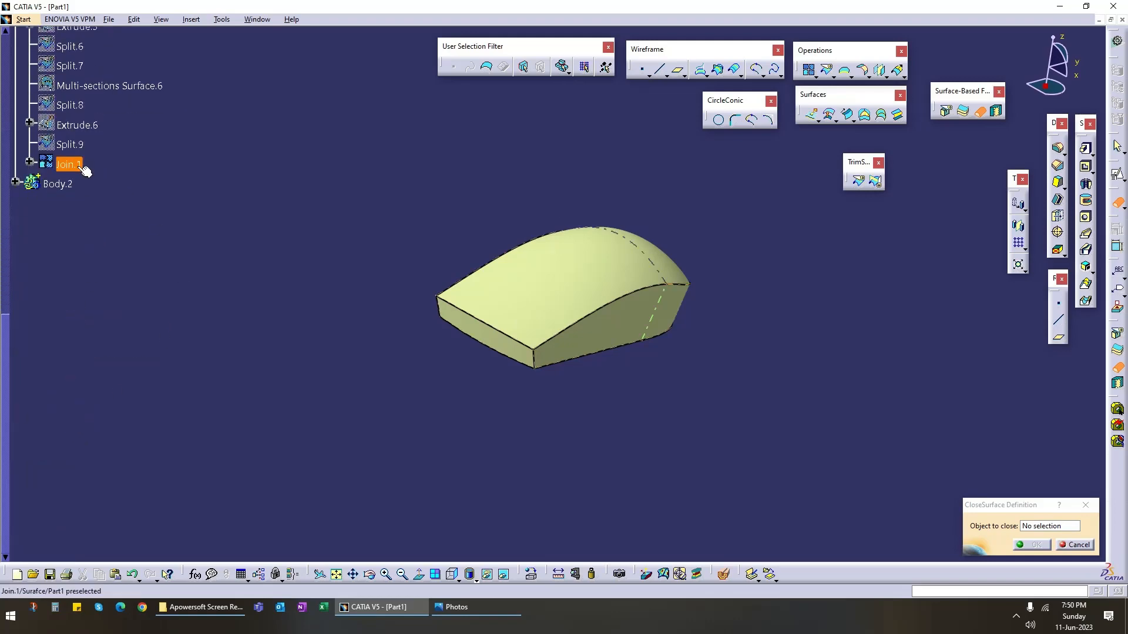
left_click(82, 167)
left_click(1035, 544)
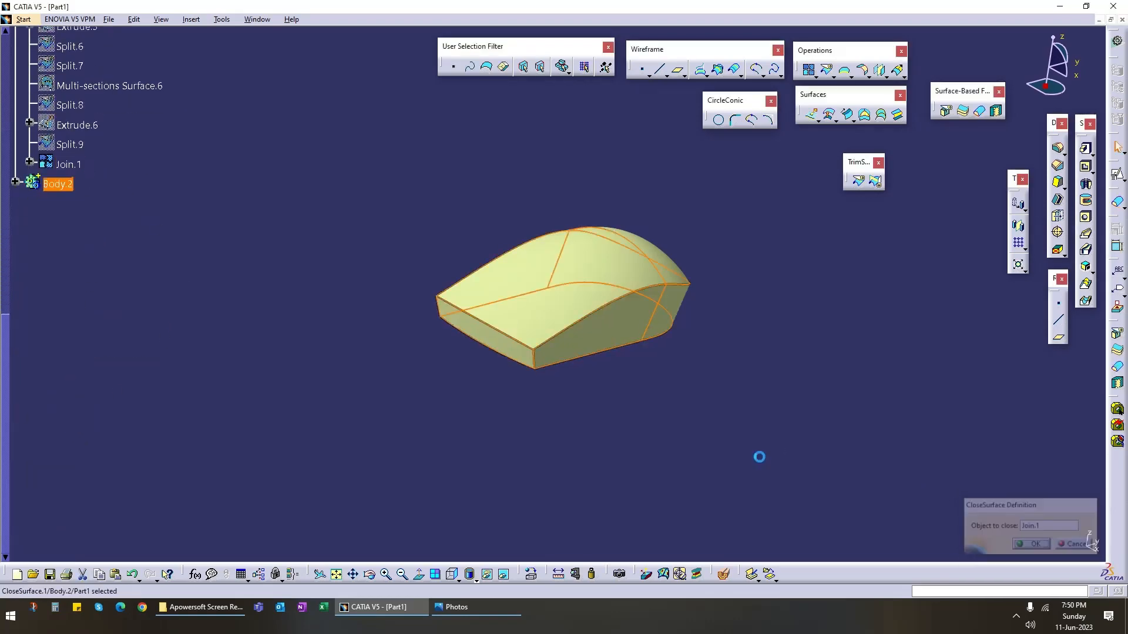
Step: Hide the Surafce geometrical set so only the solid remains shown, and collapse the set in the tree
scroll(30, 241, "up", 15)
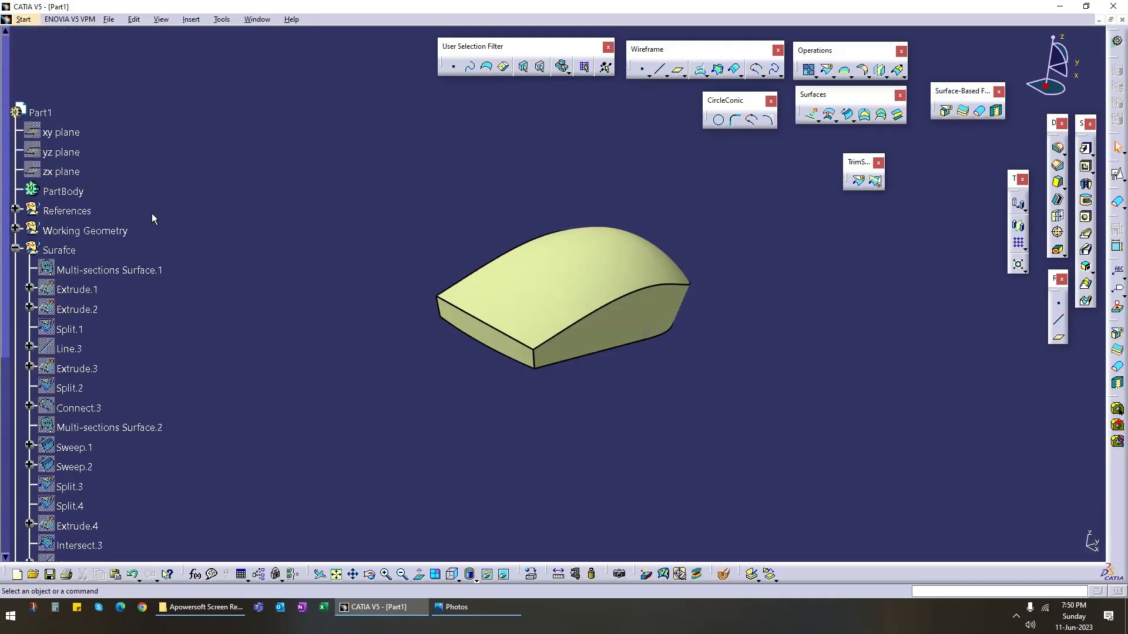
right_click(68, 418)
left_click(98, 208)
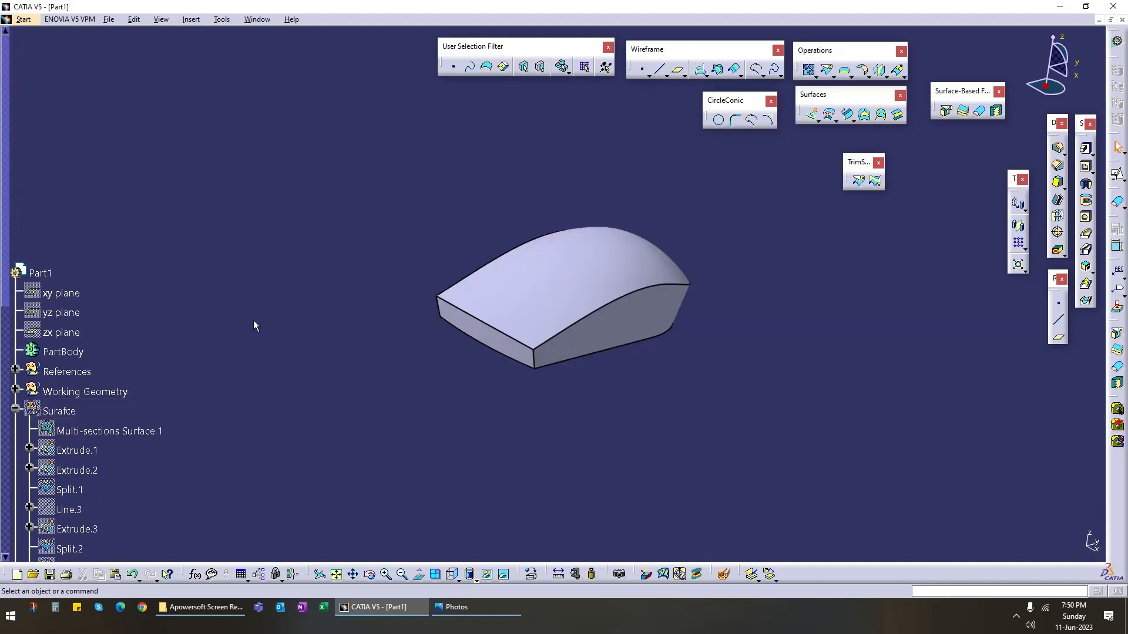
left_click(16, 409)
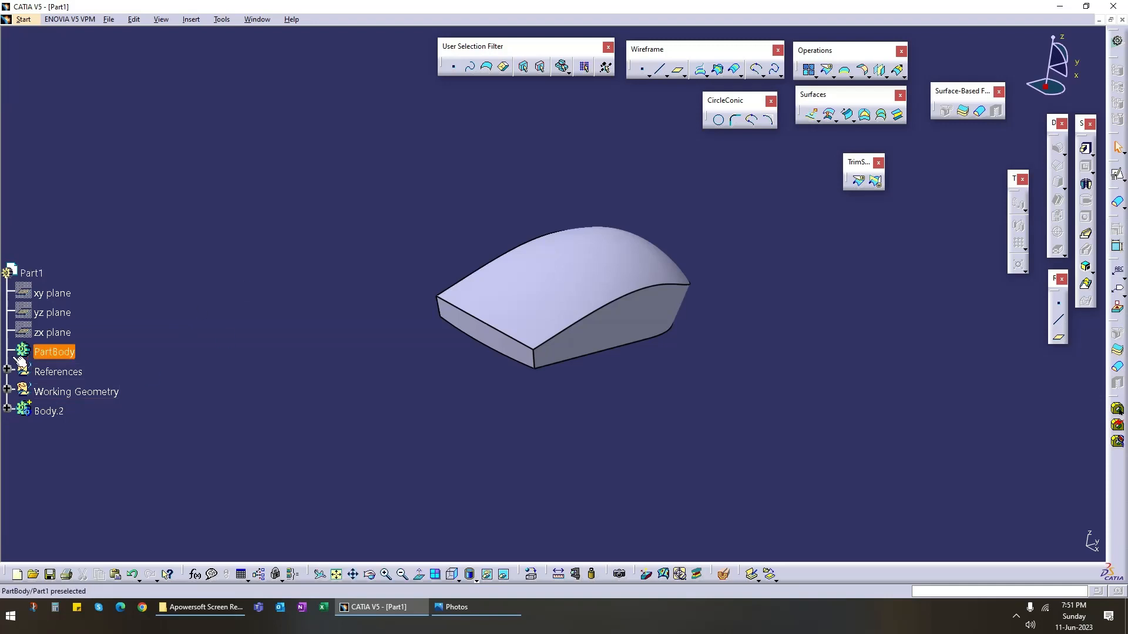
Step: Expand Body.2 and insert its CloseSurface.1 feature in a new body
left_click(8, 409)
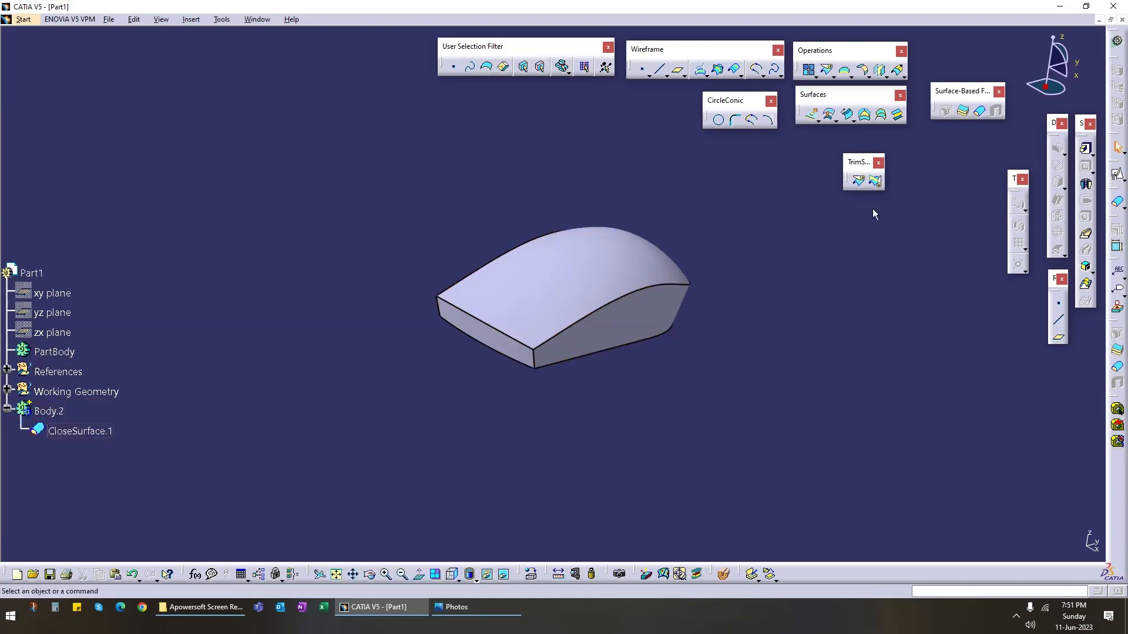
middle_click_drag(668, 385, 448, 403)
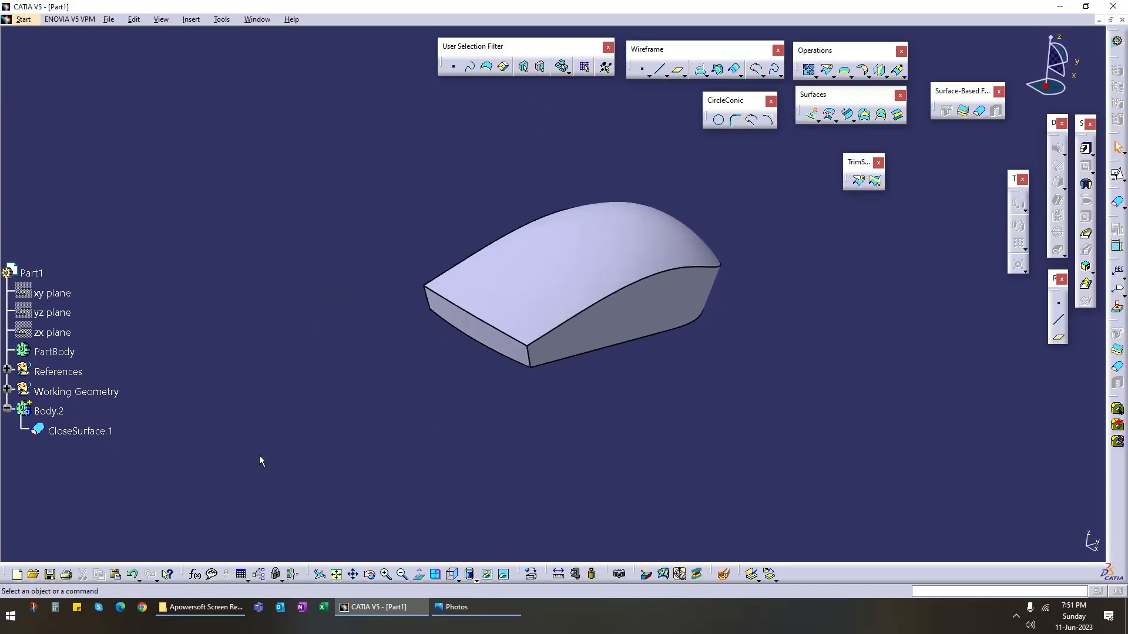
right_click(58, 438)
mouse_move(121, 427)
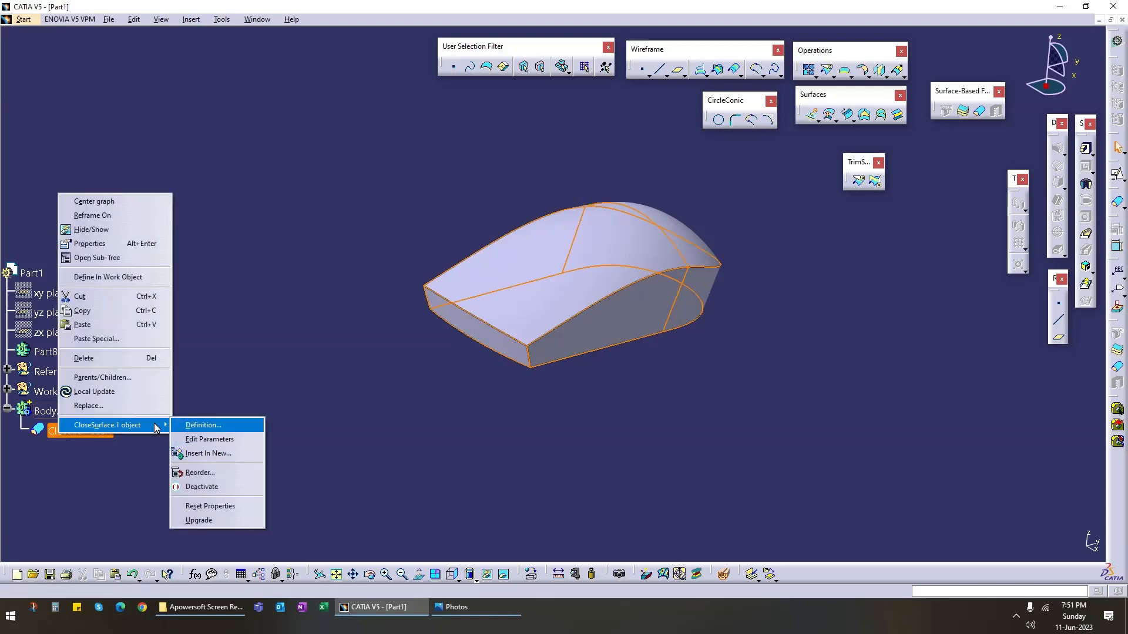
left_click(279, 386)
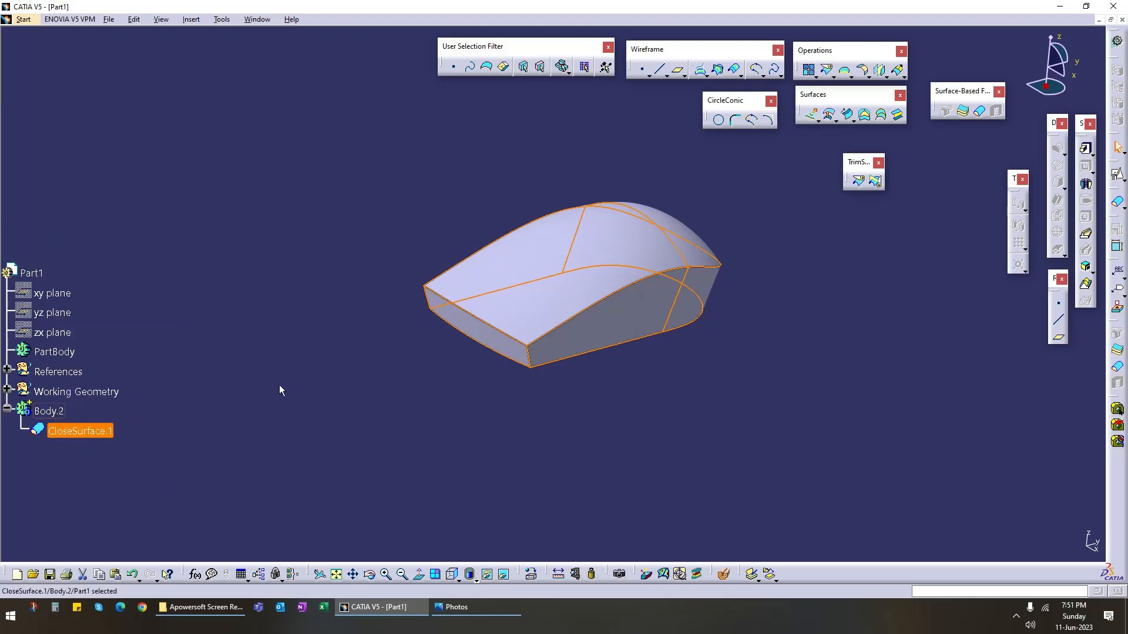
right_click(76, 434)
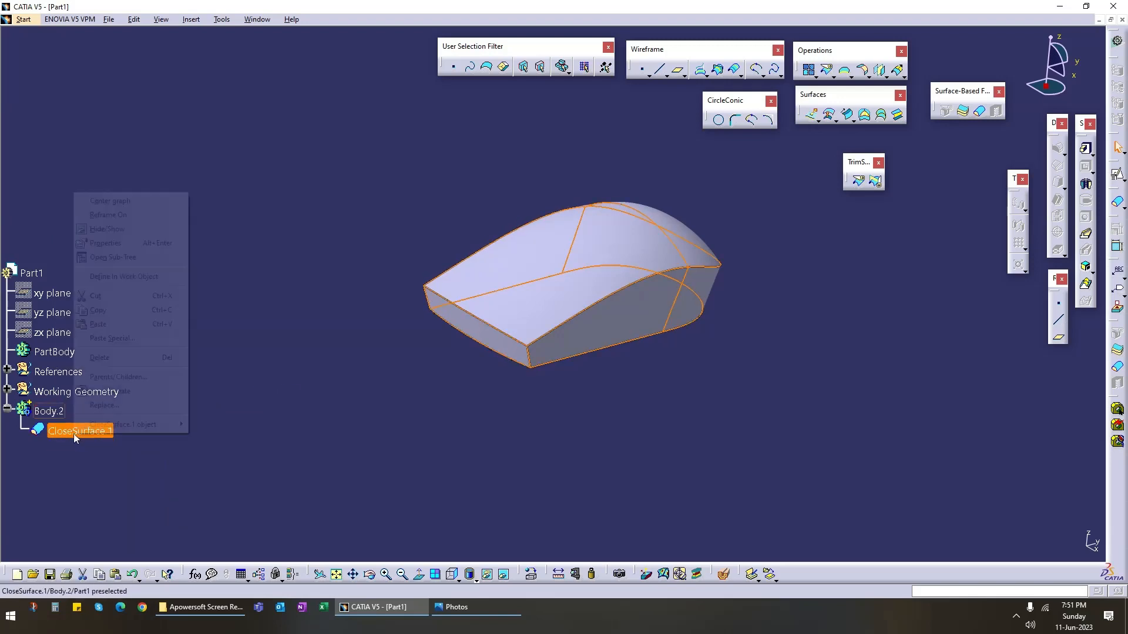
mouse_move(132, 425)
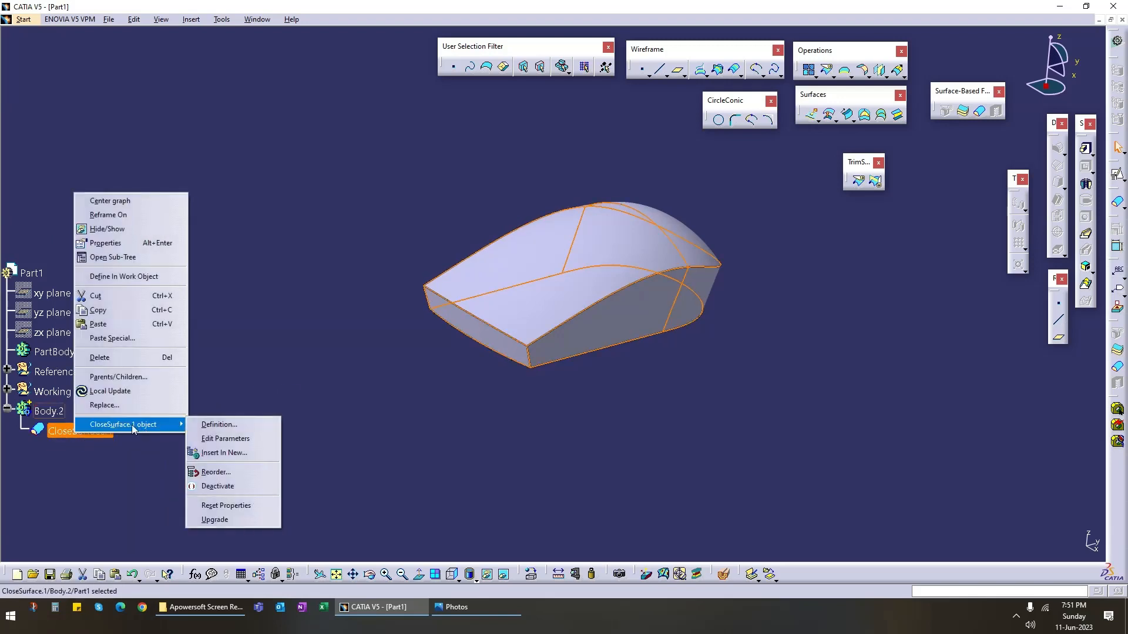
left_click(257, 454)
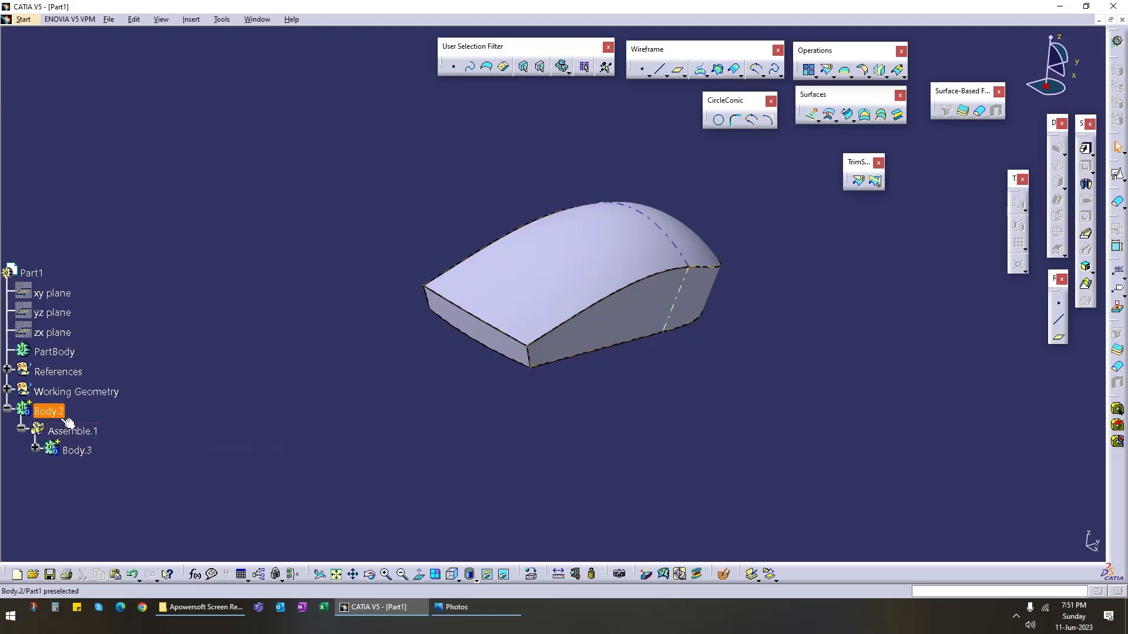
Step: Check the contents of Body.3 and define Assemble.1 as the in-work object
left_click(35, 448)
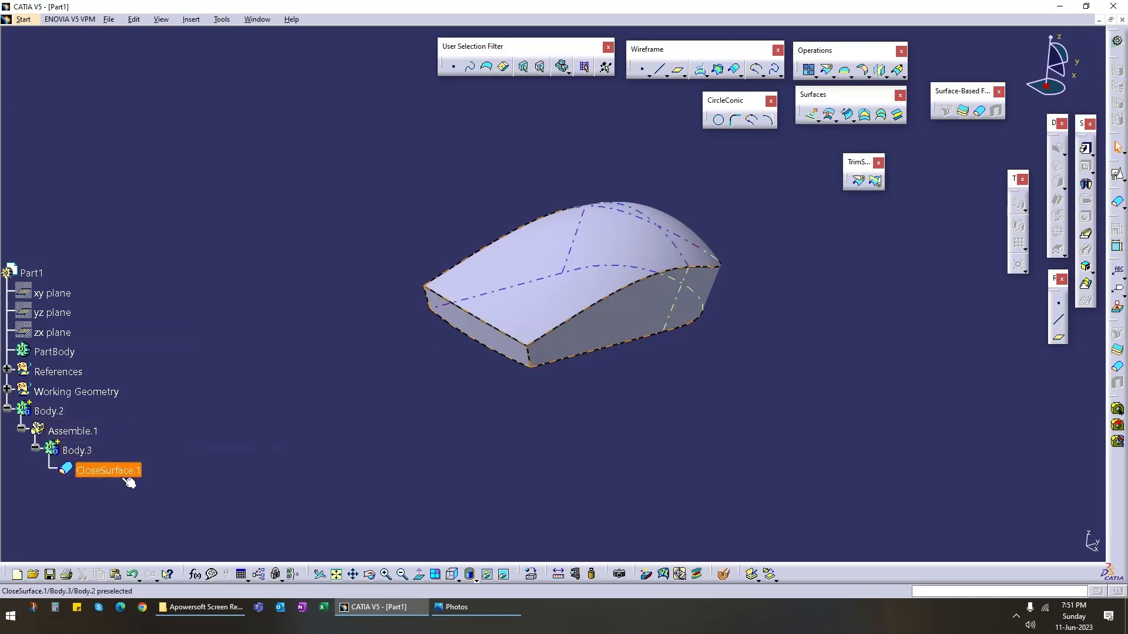
left_click(36, 448)
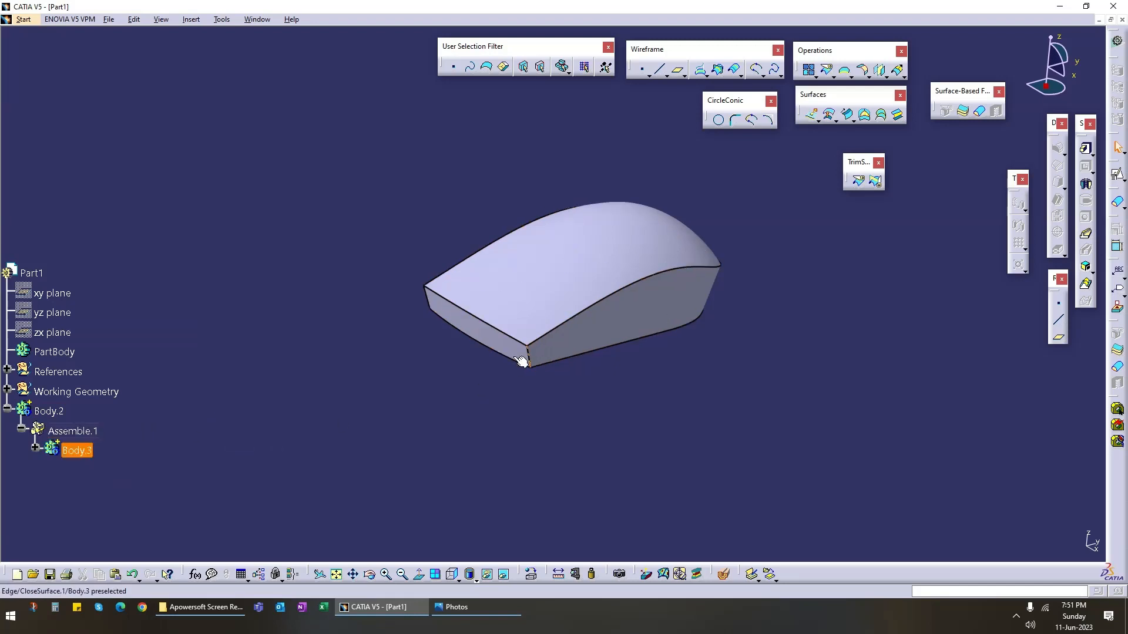
right_click(73, 434)
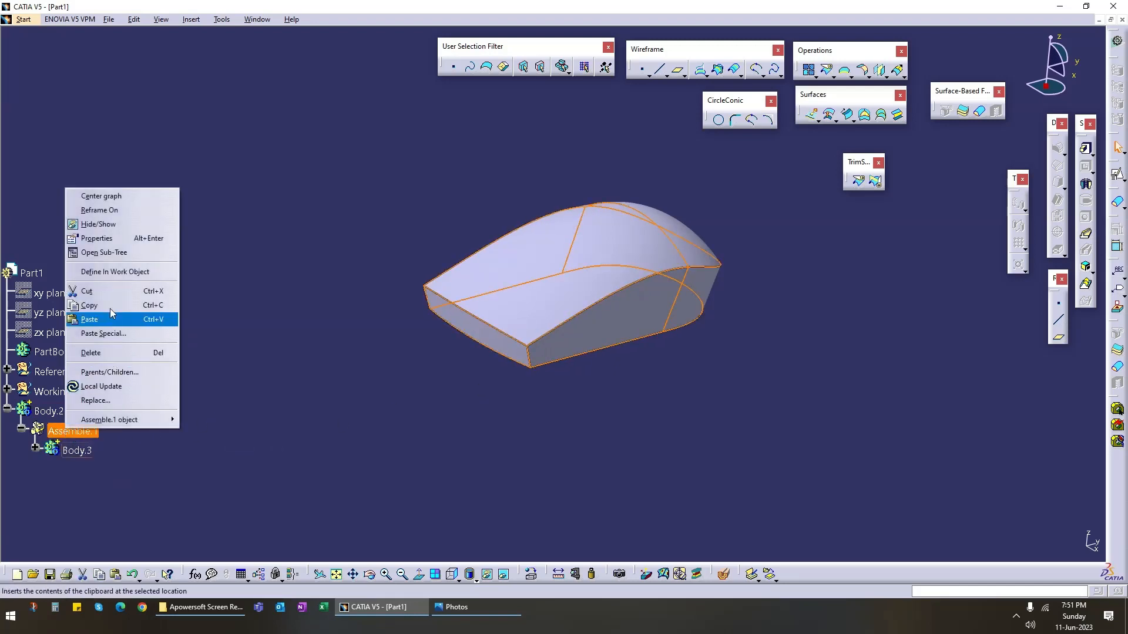
left_click(117, 273)
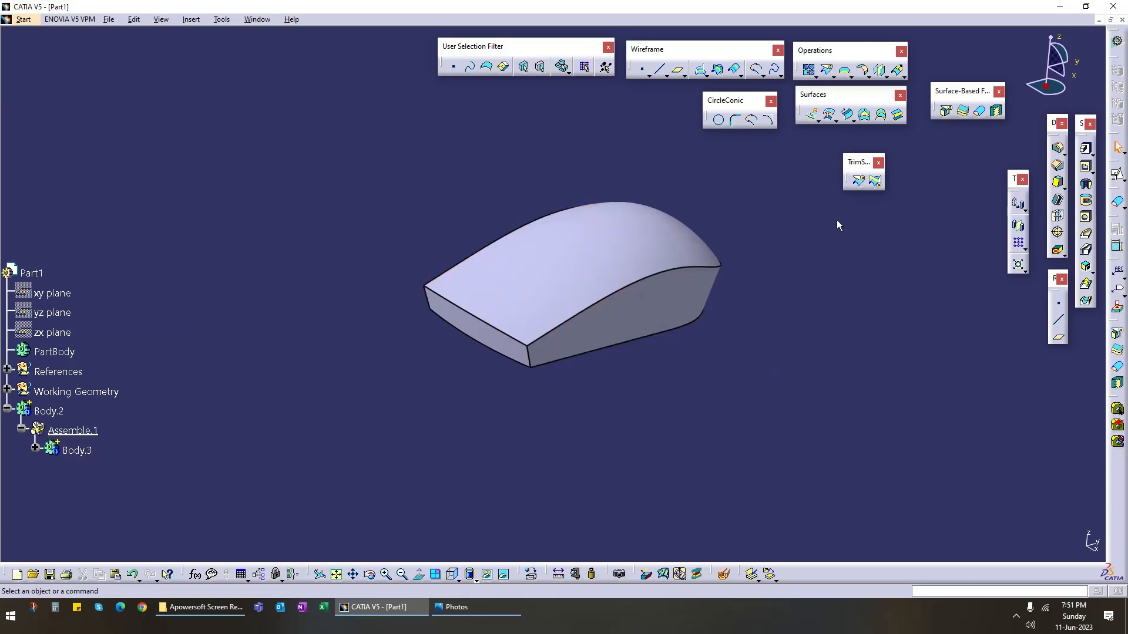
Step: Round the two short upright corner edges at the flat front of the mouse with a 5 mm edge fillet
left_click(1057, 149)
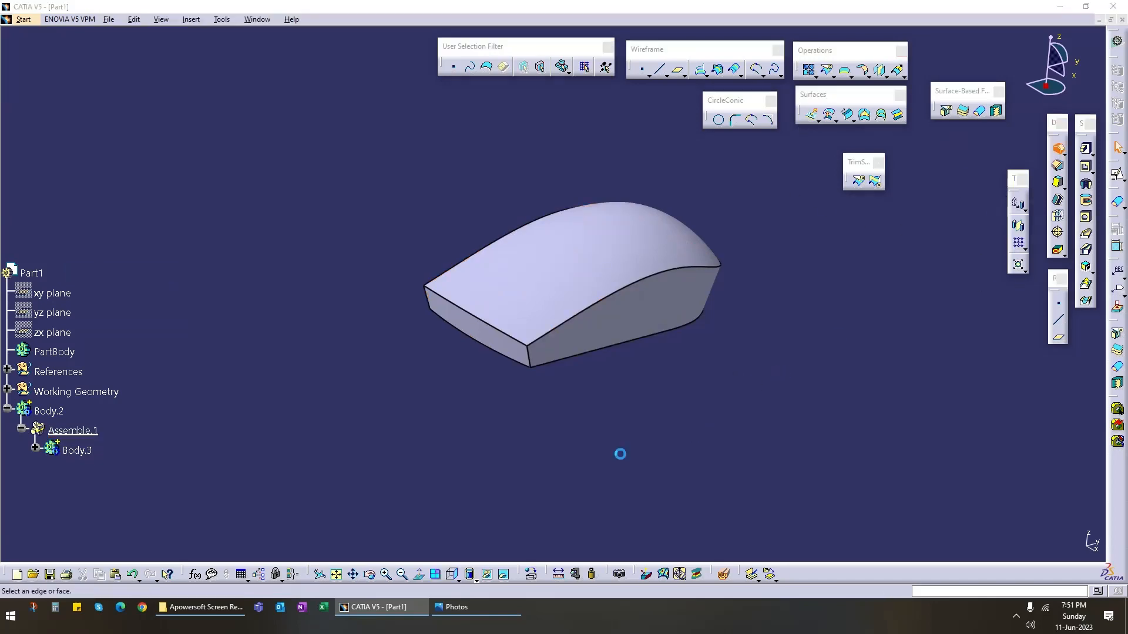
left_click(531, 360)
middle_click_drag(536, 360, 651, 333)
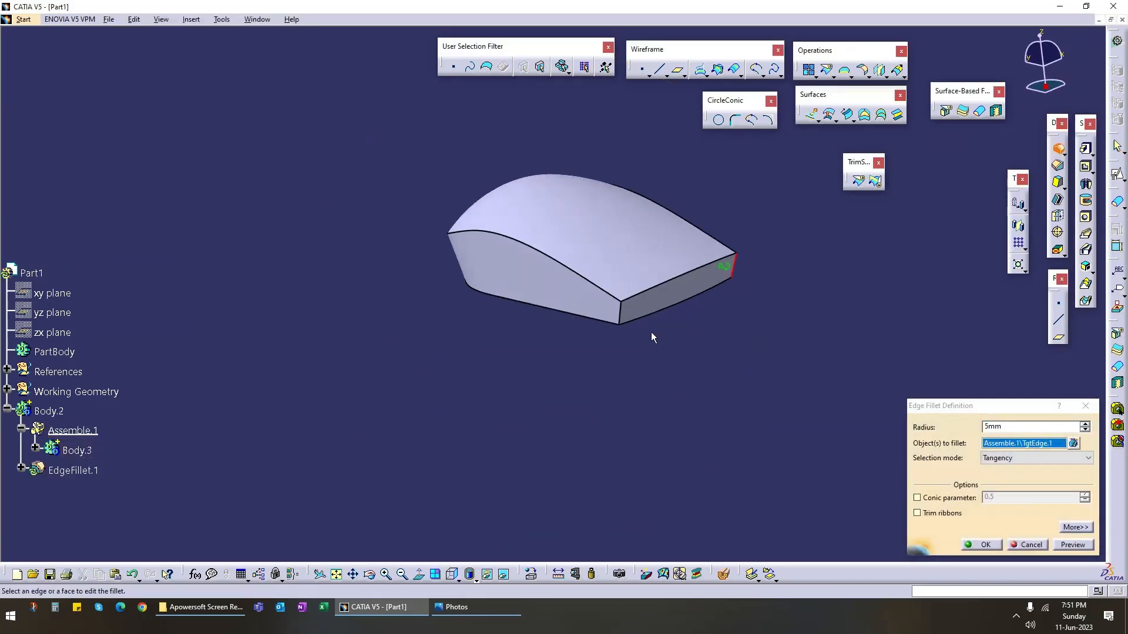
left_click(621, 315)
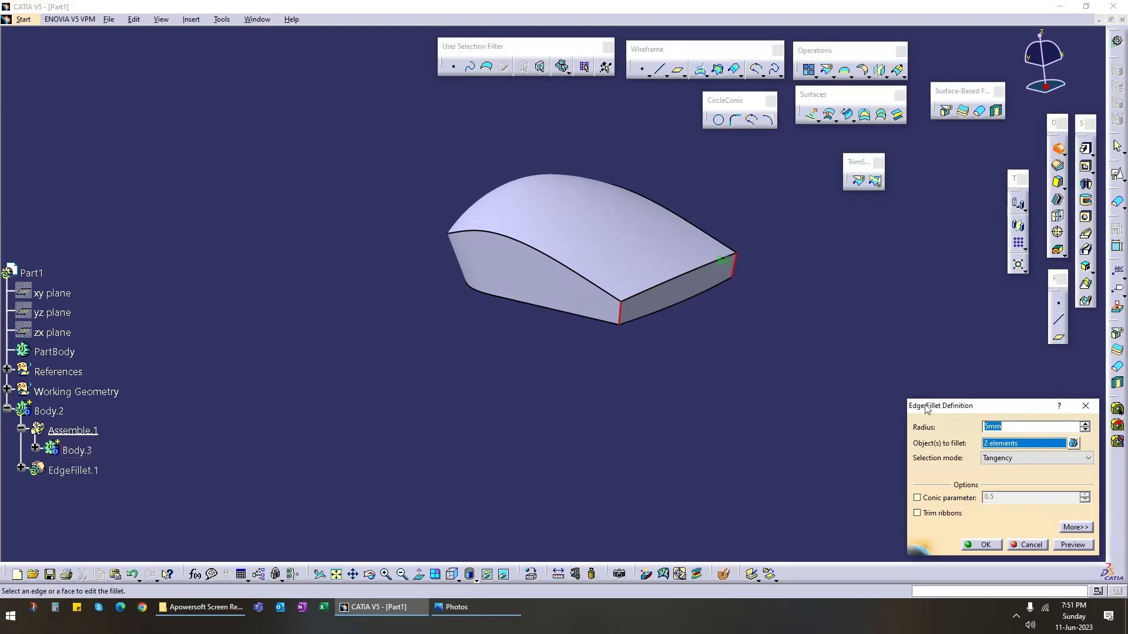
left_click(982, 545)
Step: Try an edge fillet around the upper perimeter edge, preview it at 5 mm, change the radius to 10 mm and discard it
middle_click_drag(748, 355, 644, 448)
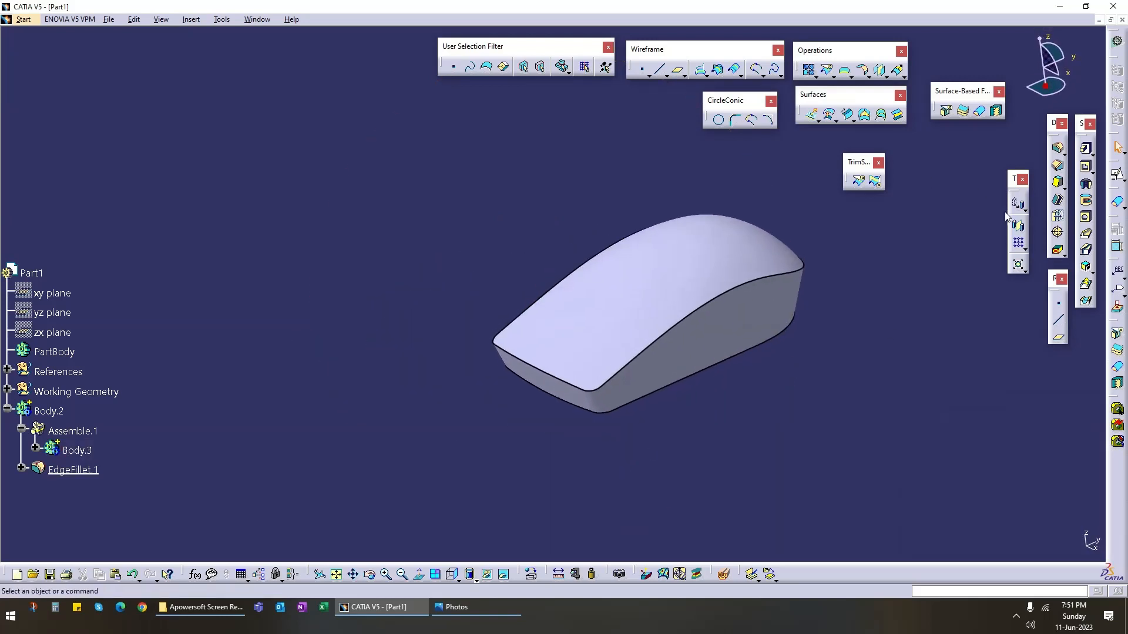
left_click(1057, 148)
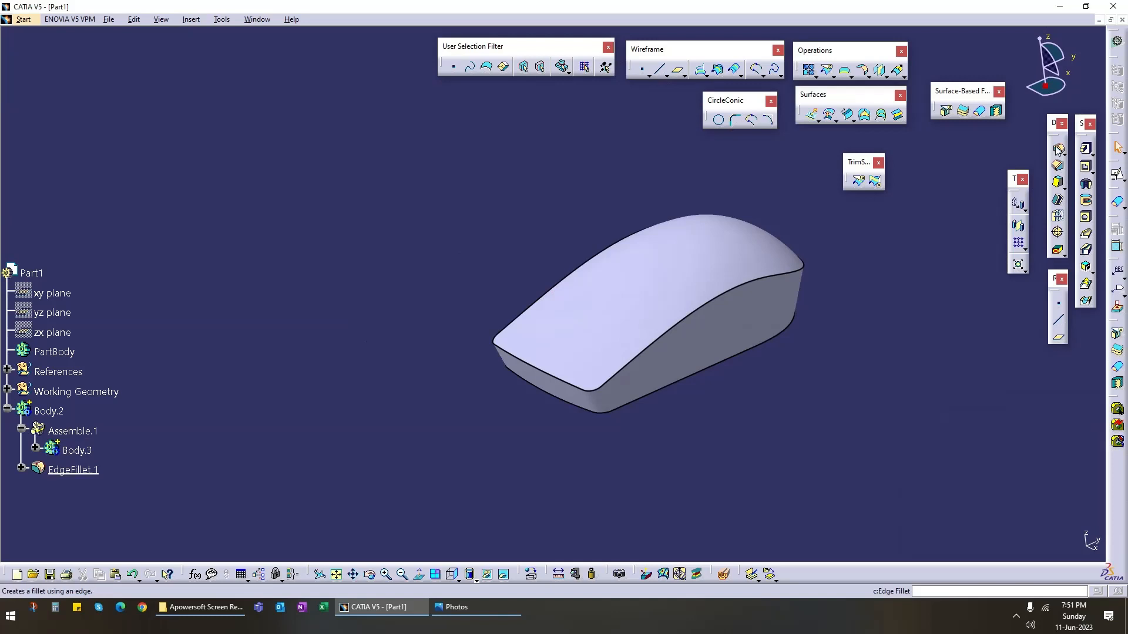
left_click(557, 382)
left_click(1073, 546)
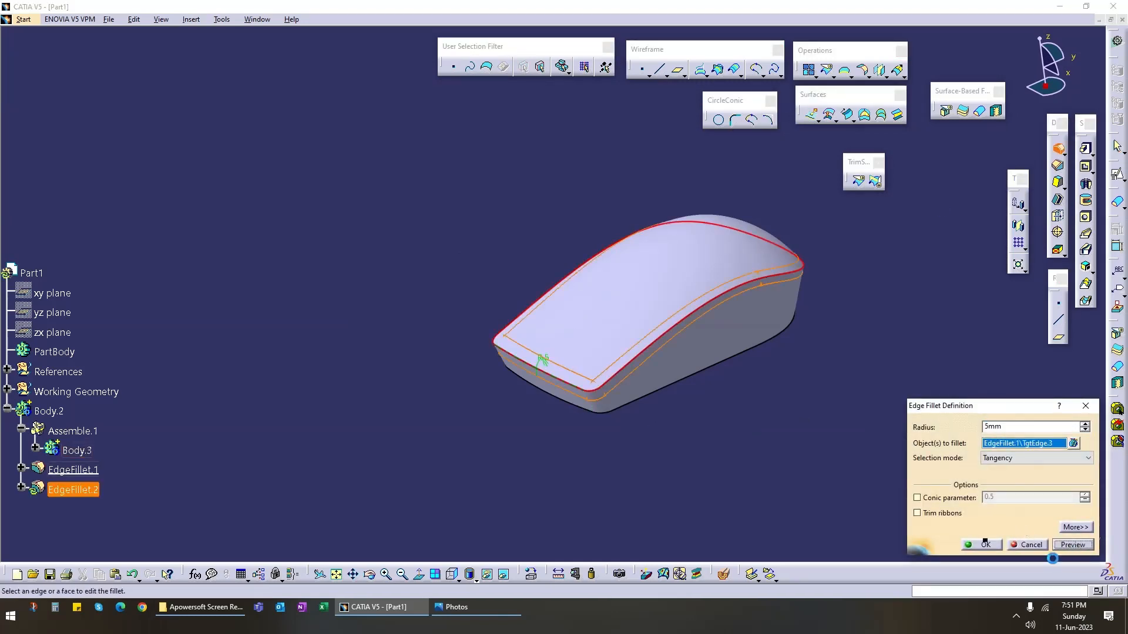
middle_click_drag(673, 421, 483, 387)
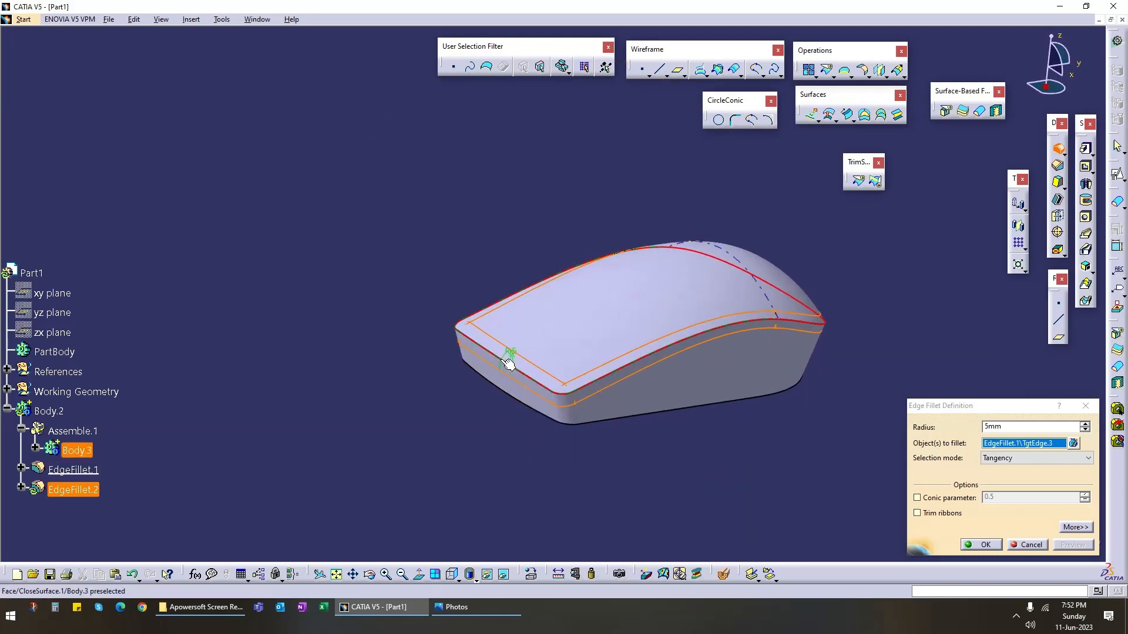
left_click(953, 432)
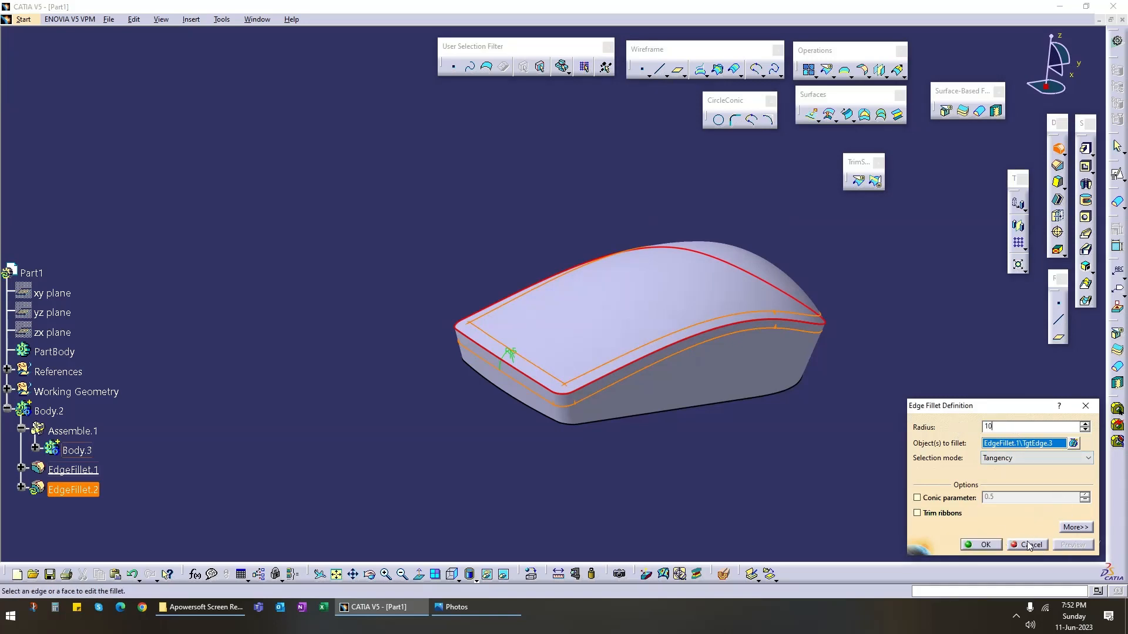
left_click(985, 545)
left_click(1027, 546)
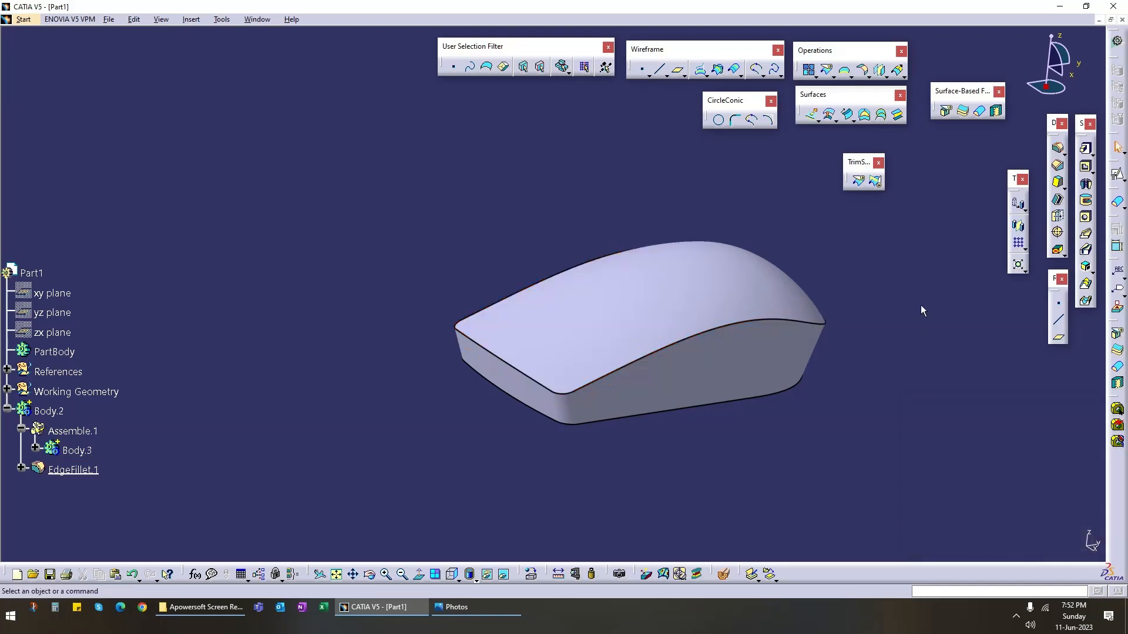
Step: Preview a 10 mm edge fillet around the upper perimeter edge, inspect it from several sides, and cancel it
left_click(1058, 148)
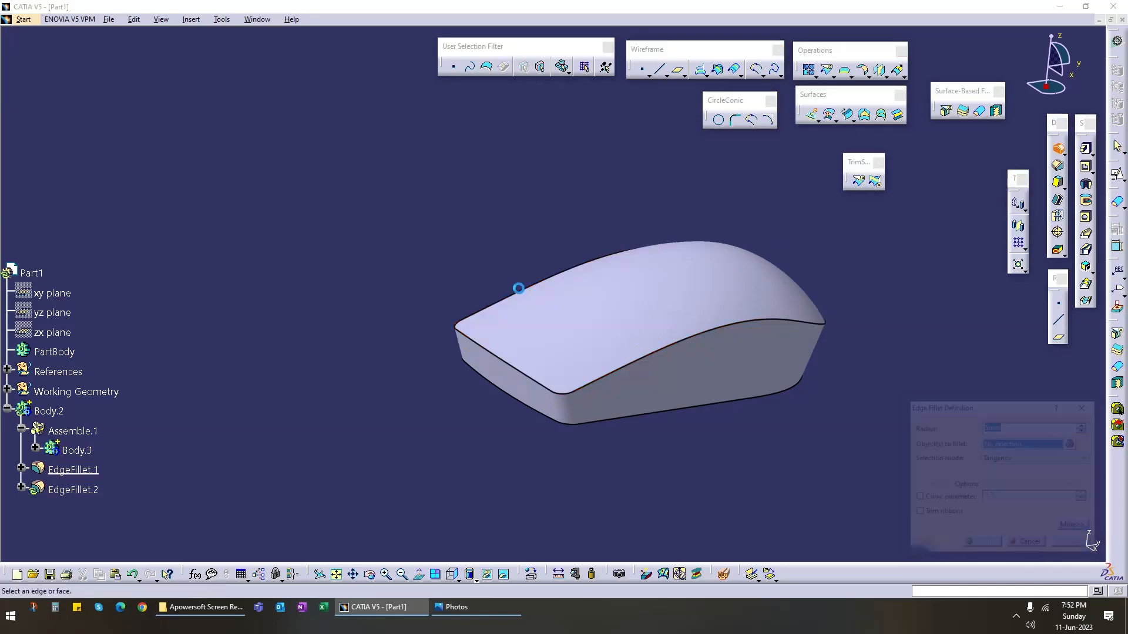
left_click(519, 376)
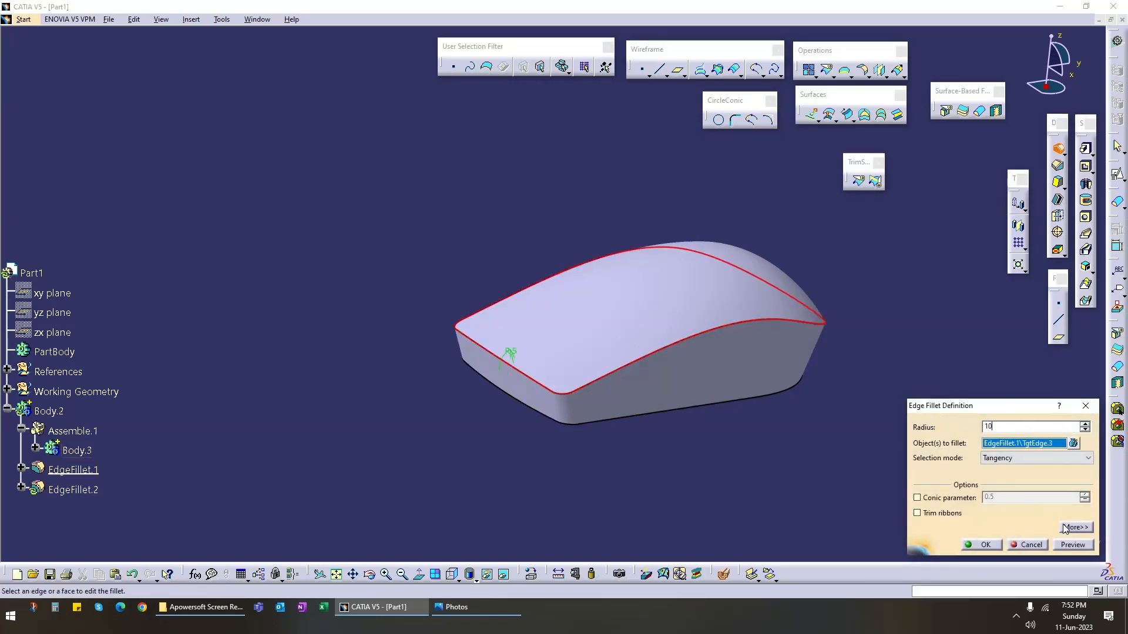
left_click(1073, 545)
middle_click_drag(707, 447, 468, 360)
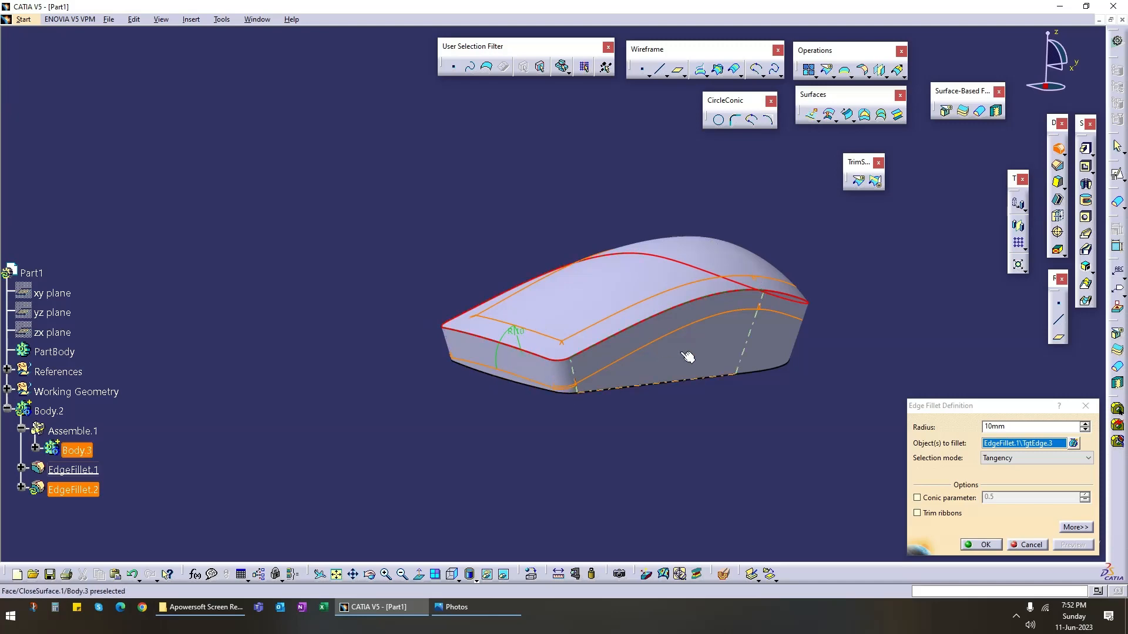
middle_click_drag(685, 357, 533, 290)
middle_click_drag(382, 335, 722, 324)
middle_click_drag(438, 366, 675, 406)
left_click(1031, 544)
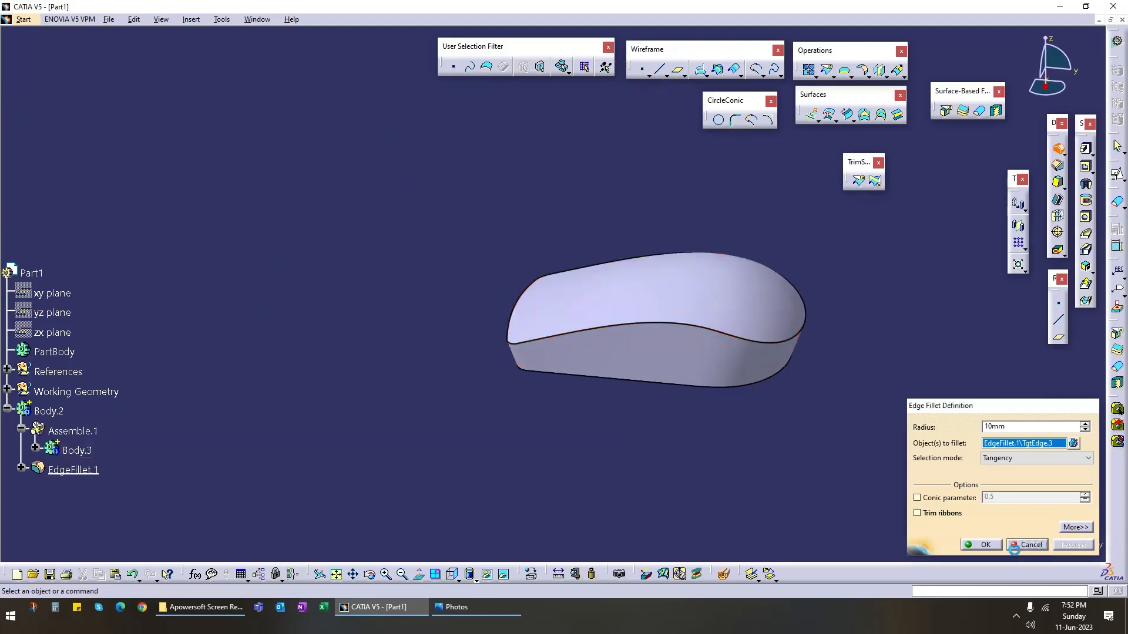
Step: Apply a chordal fillet with a 3 mm chordal length around the upper perimeter edge of the mouse body
middle_click_drag(567, 375, 814, 318)
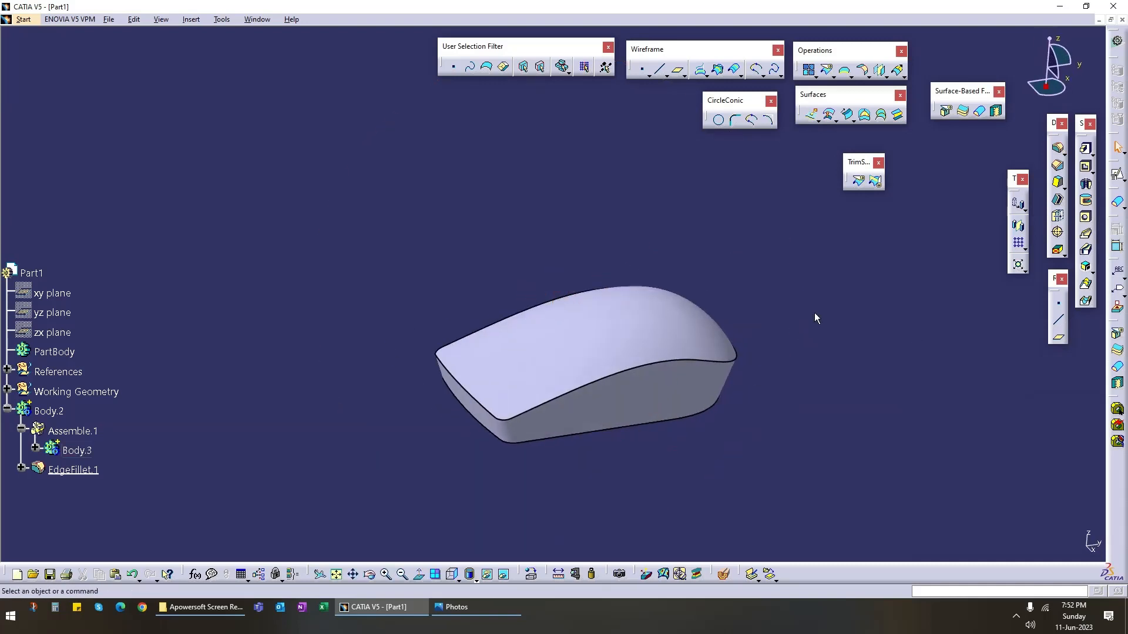
left_click(1064, 168)
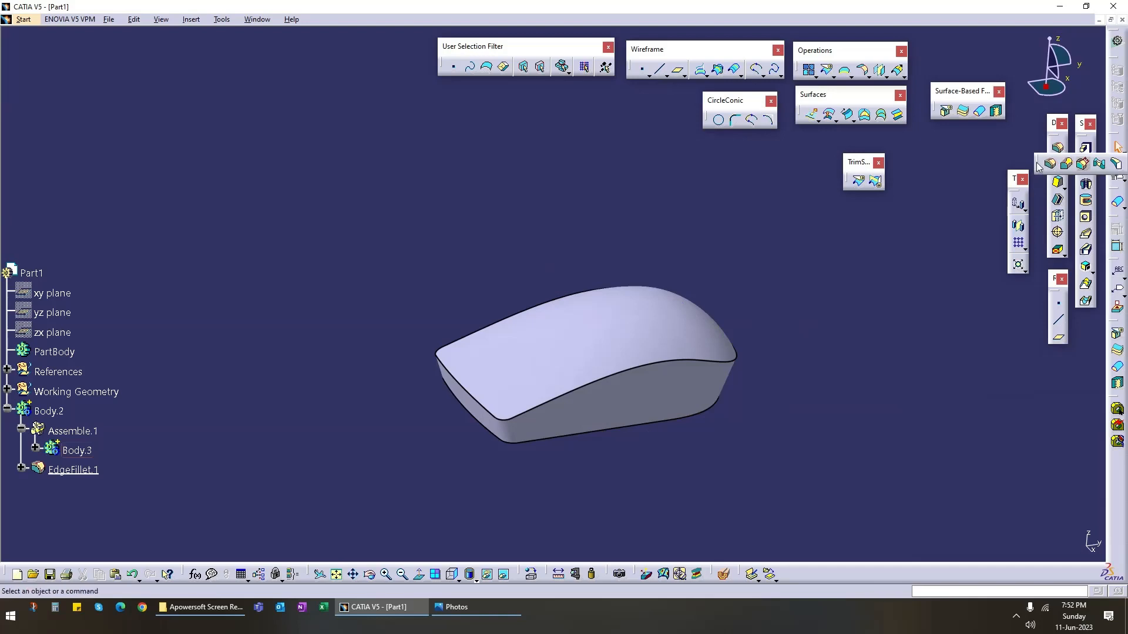
left_click_drag(676, 181, 769, 213)
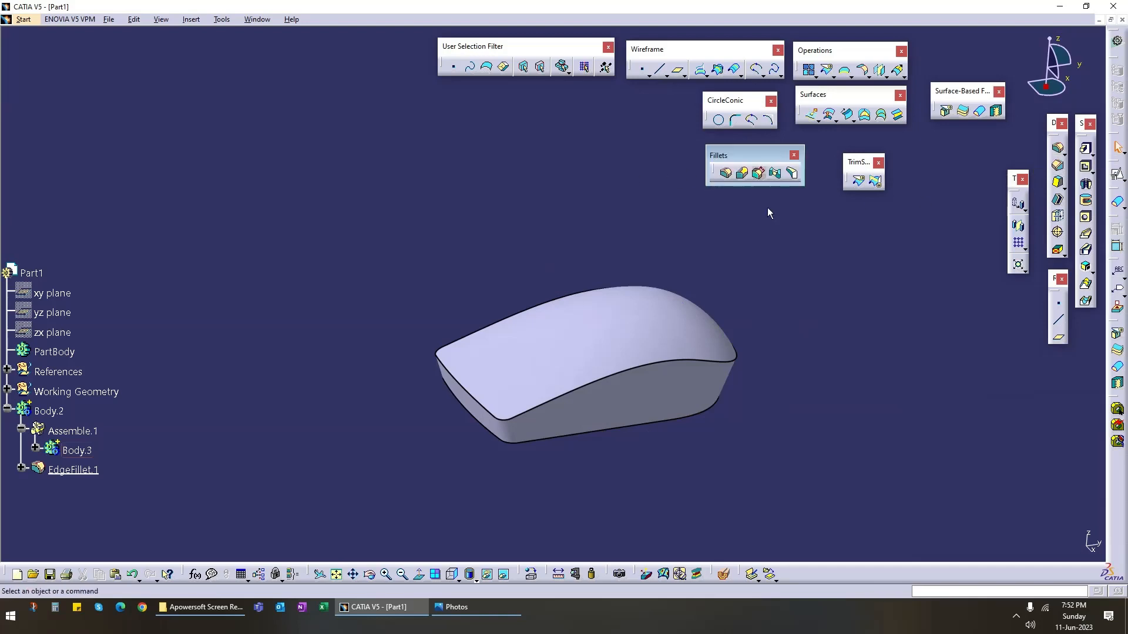
left_click(759, 174)
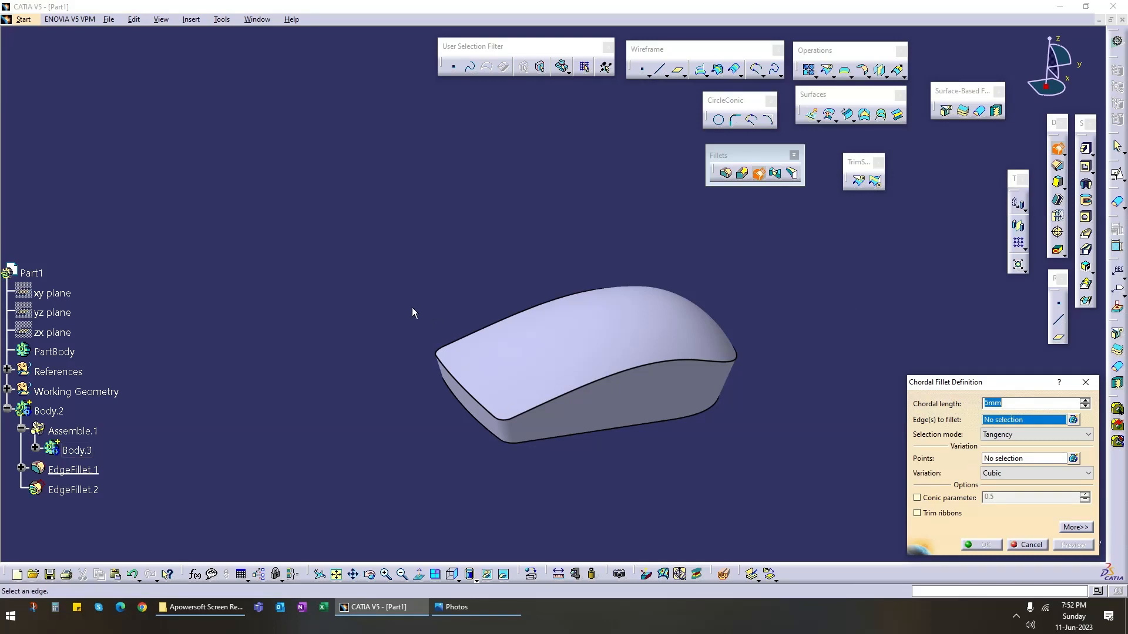
left_click(565, 406)
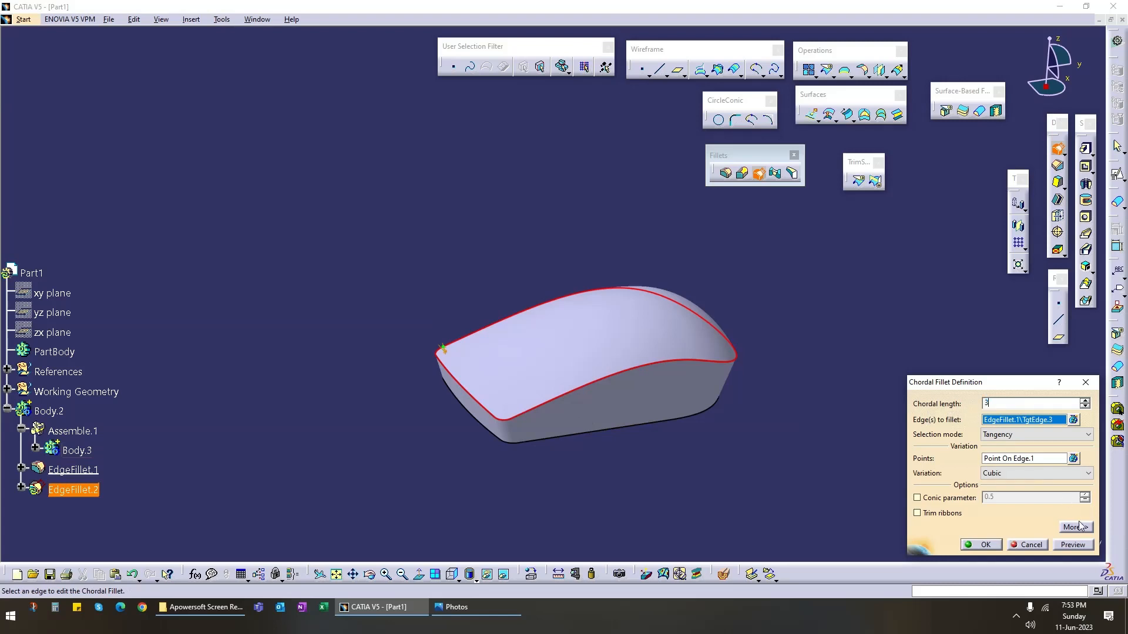
left_click(1071, 547)
middle_click_drag(469, 482, 585, 453)
left_click(981, 545)
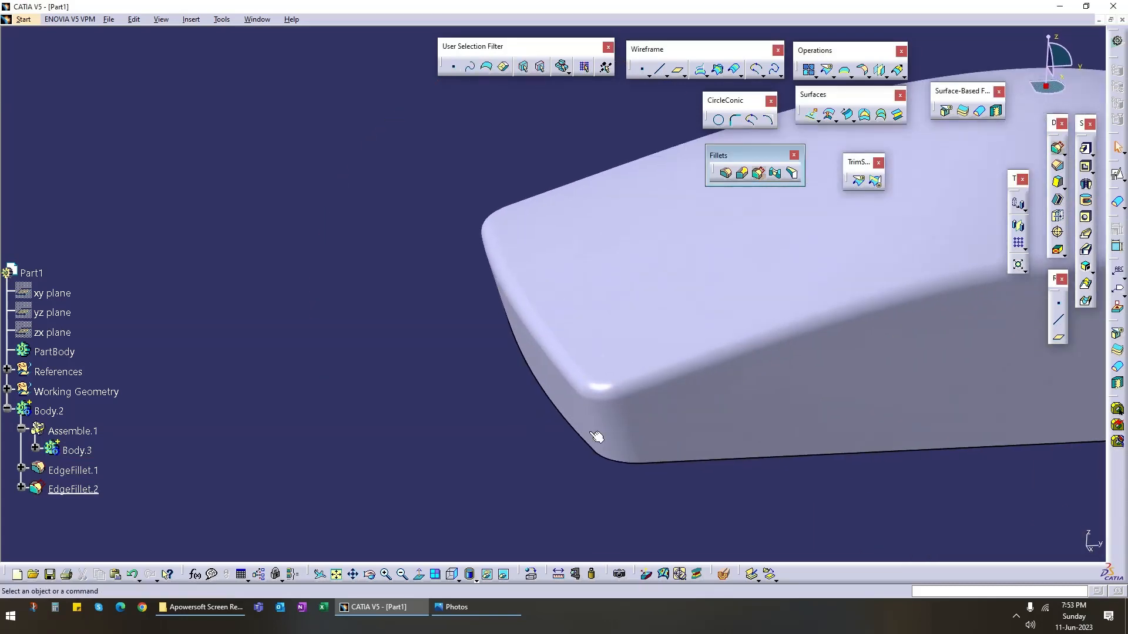
Step: Set the display mode to Shading with Edges and bring the filleted front corner into close view
left_click(625, 392)
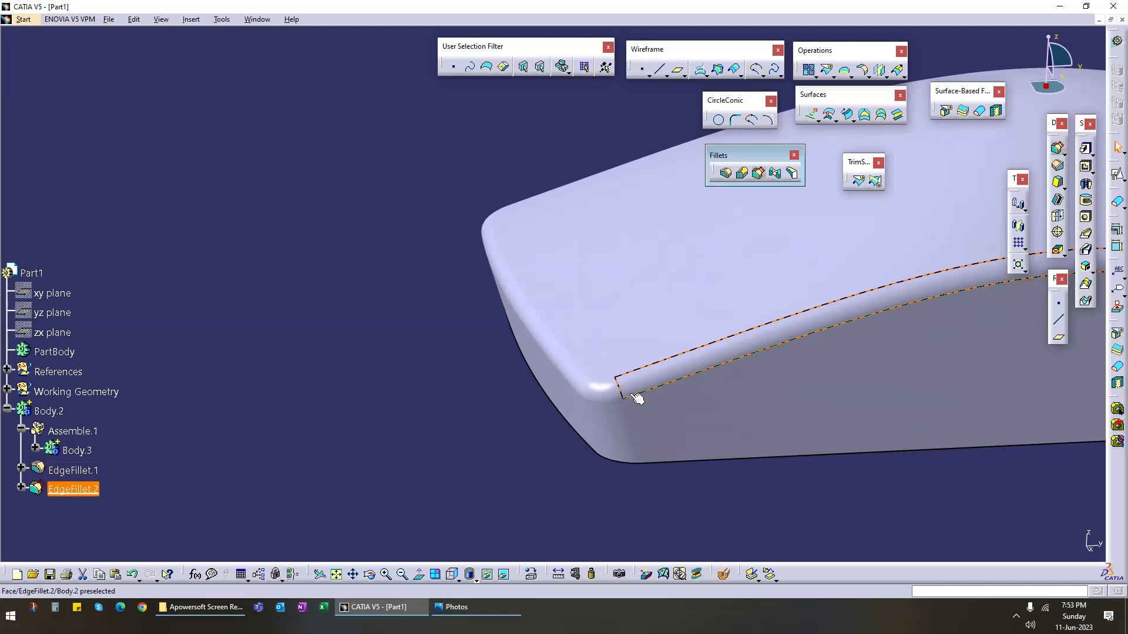
left_click(305, 427)
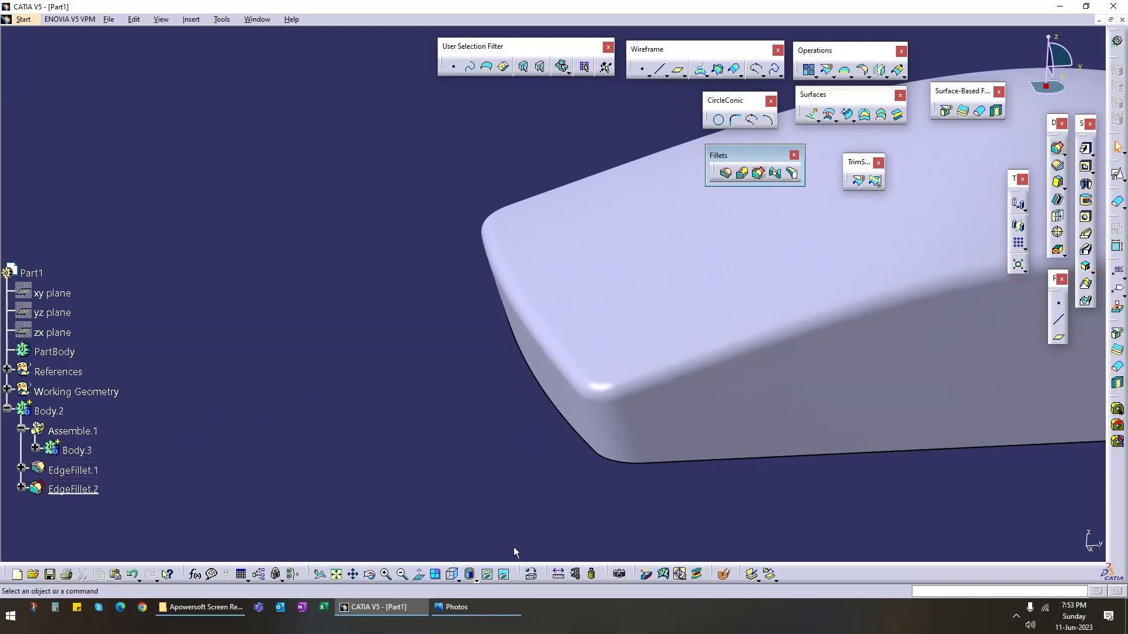
left_click(473, 577)
left_click(471, 574)
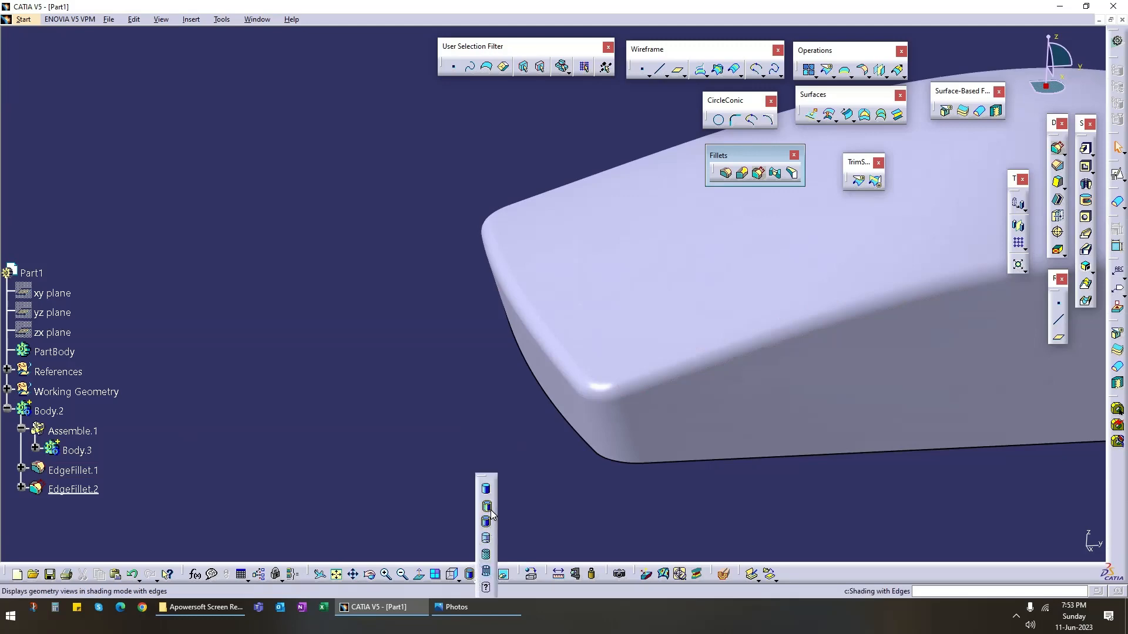
left_click(496, 519)
middle_click_drag(498, 436, 574, 420)
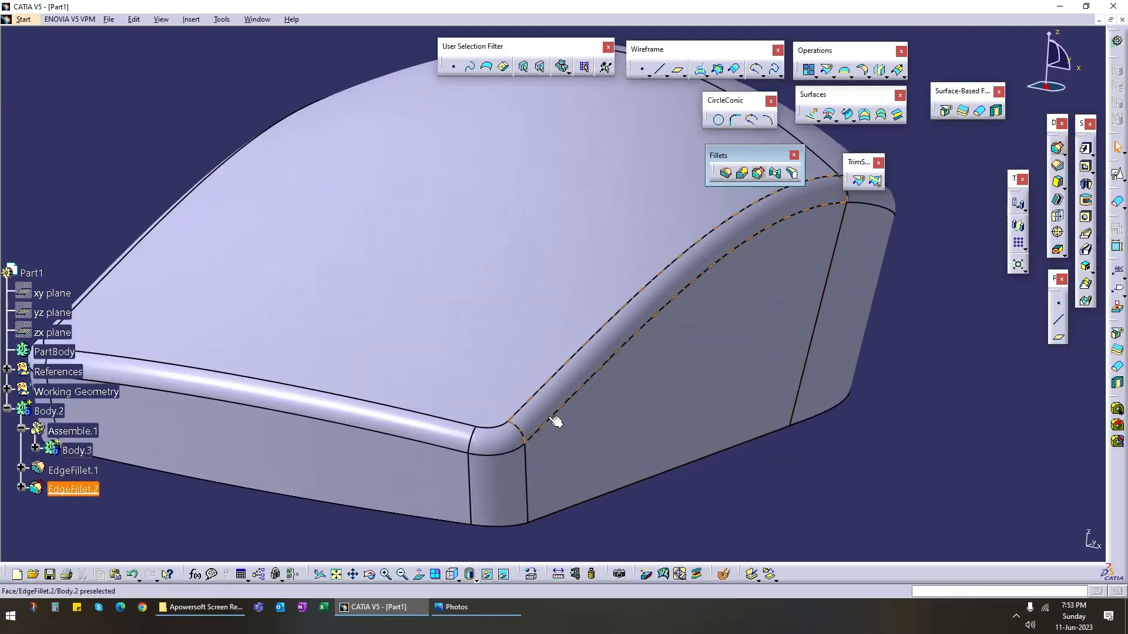
Step: Measure the radius of the chordal fillet's end arc at the front corner and move the measurement label clear of it
left_click(577, 574)
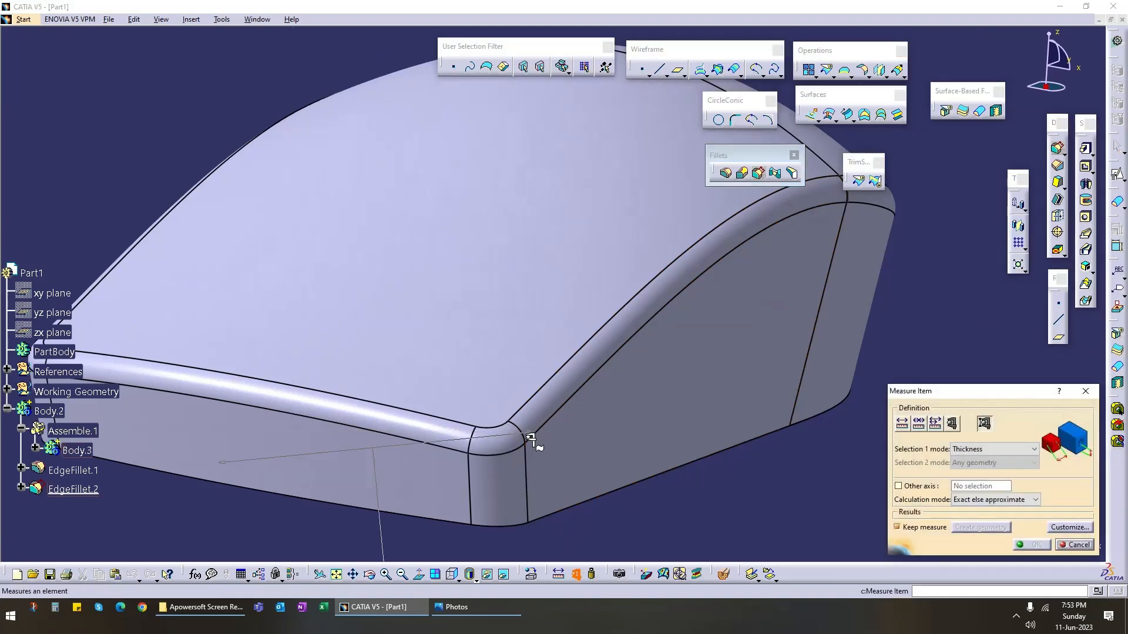
left_click(952, 423)
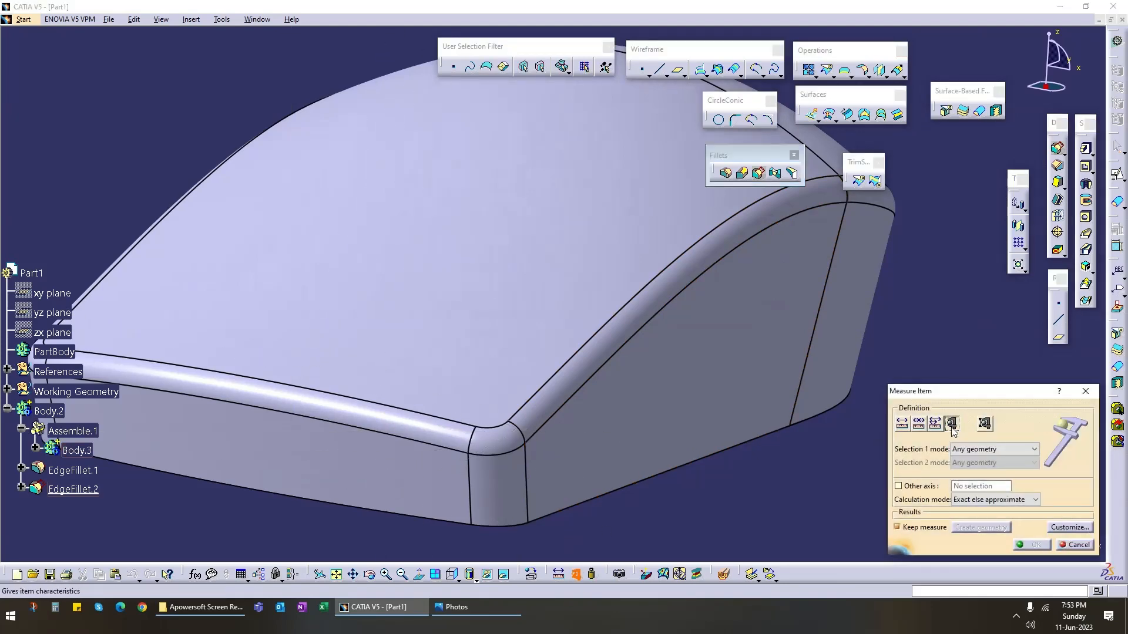
left_click(525, 440)
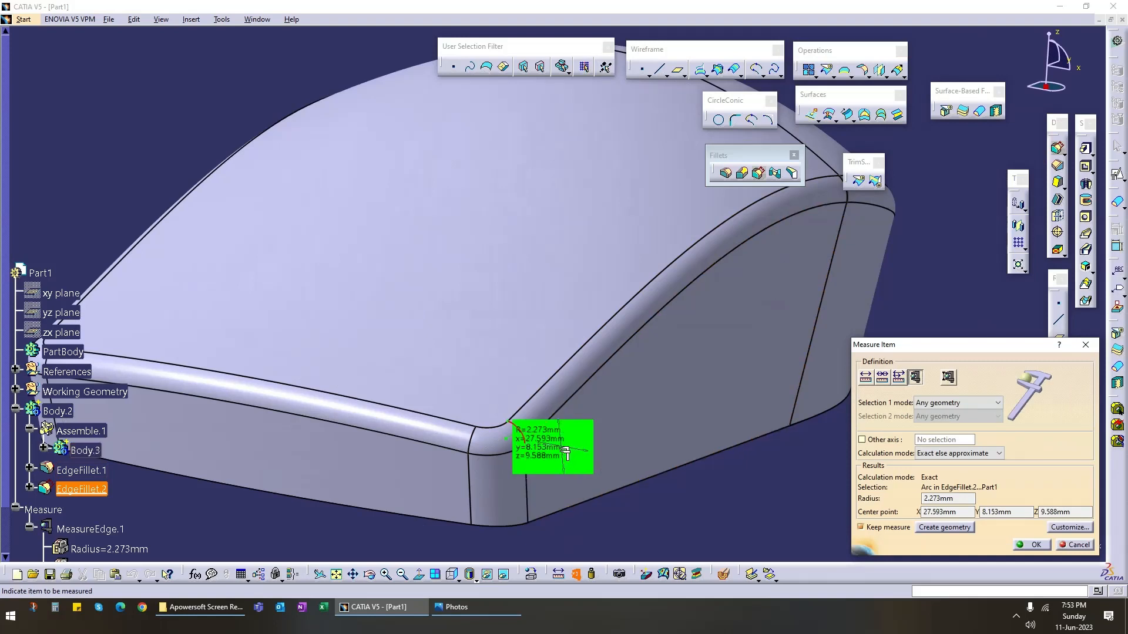
left_click_drag(463, 338, 448, 348)
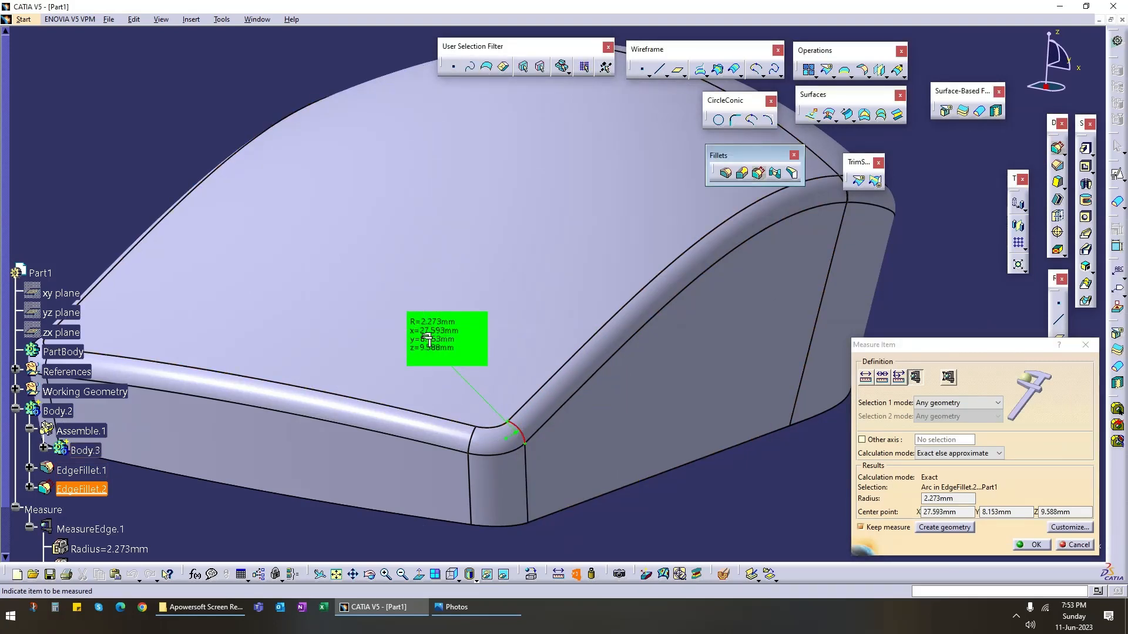
left_click(866, 377)
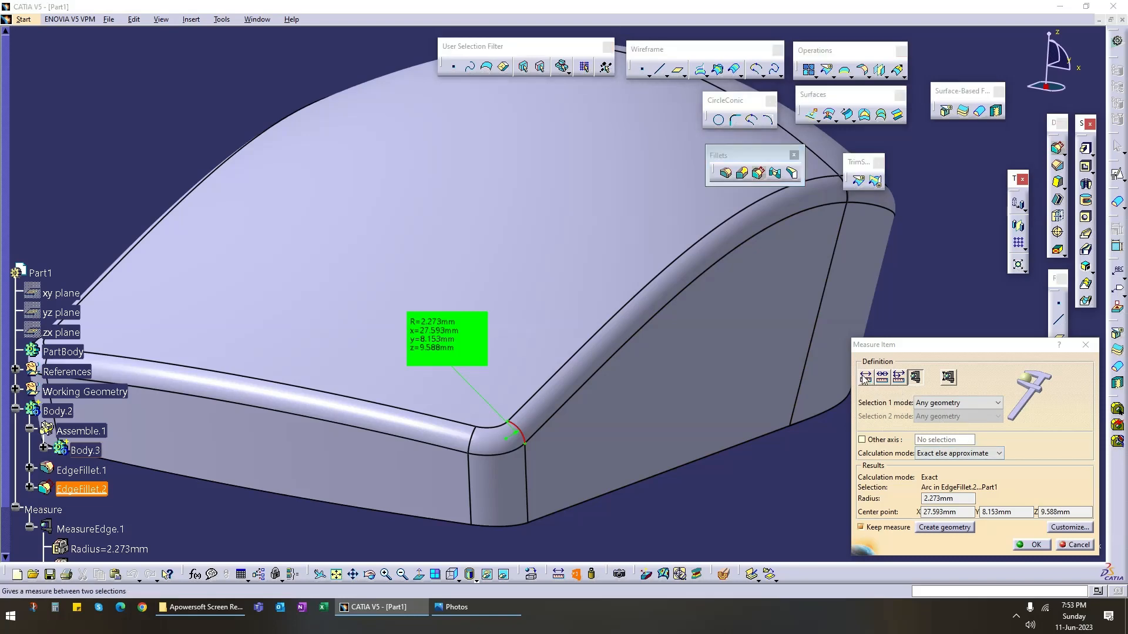
left_click(1015, 394)
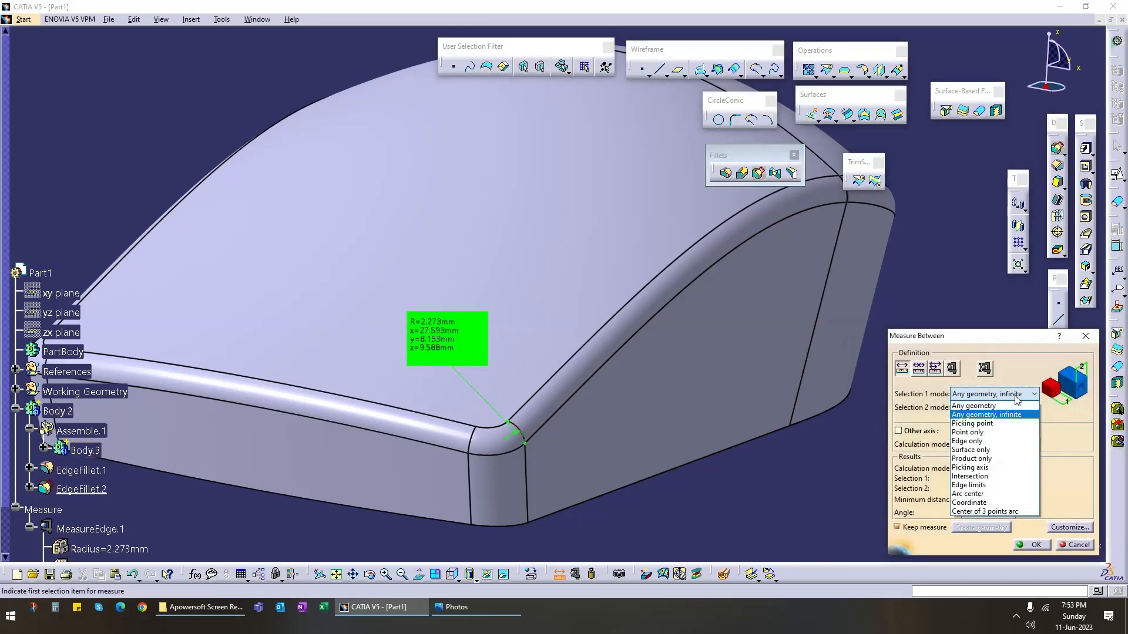
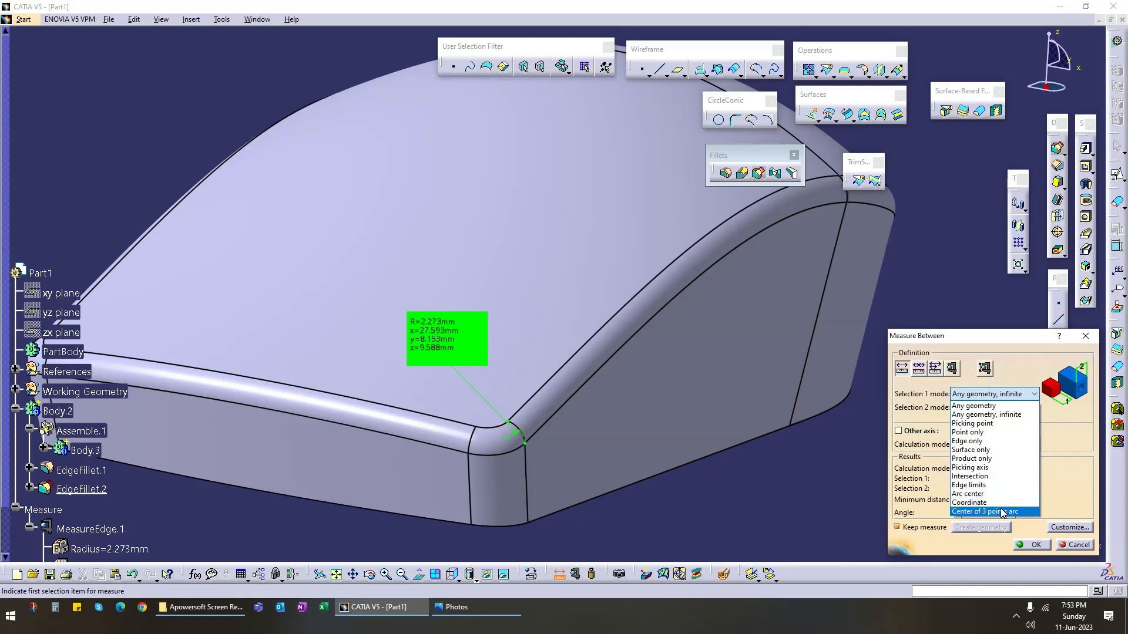
left_click(993, 442)
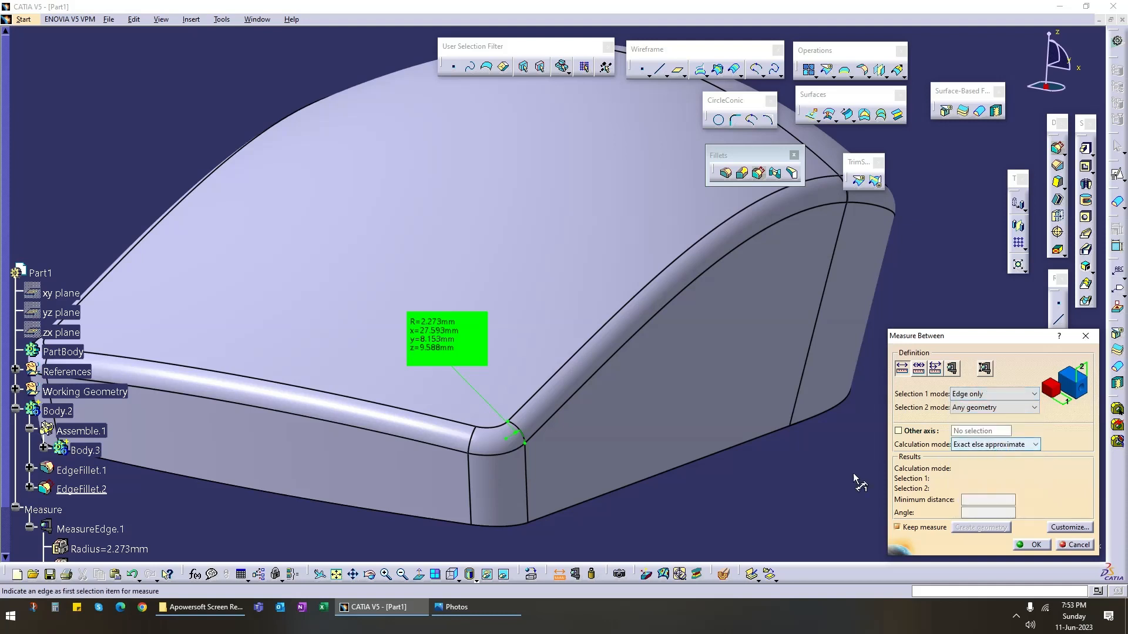
left_click(473, 438)
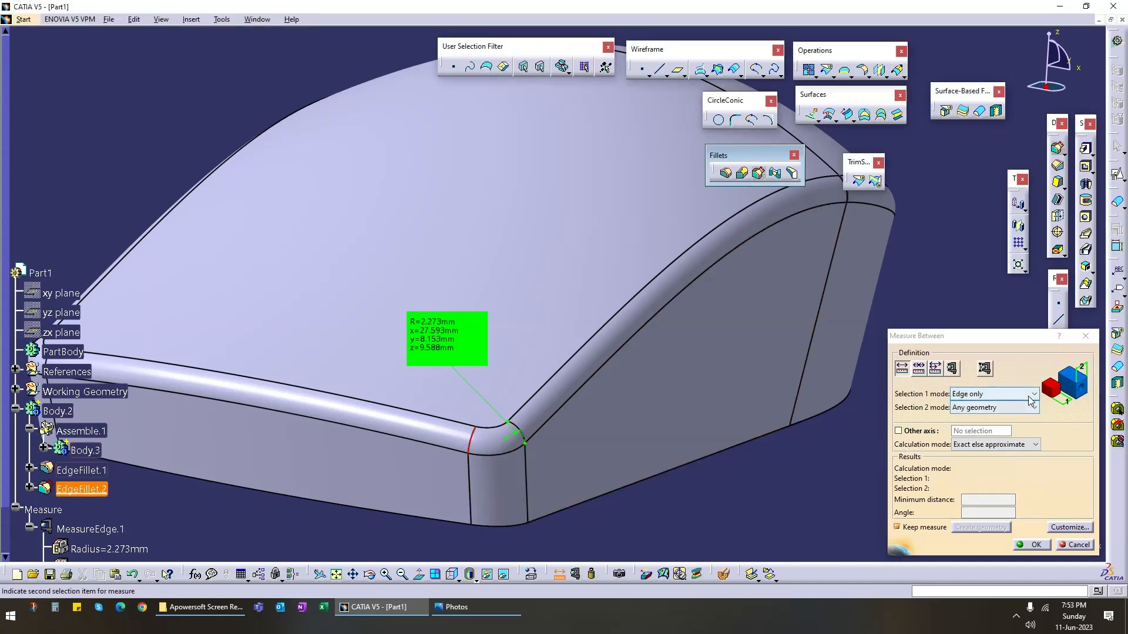
Step: Measure the fillet arc on the front-face side of the corner using Edge only selection, and place its label below the corner
left_click(984, 369)
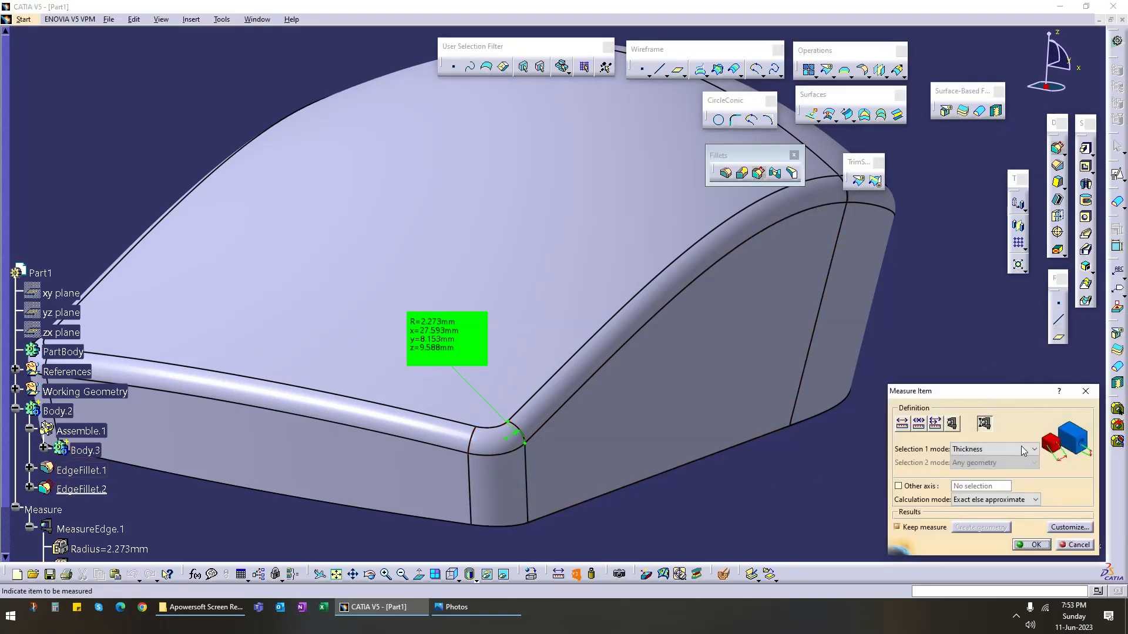
left_click(1022, 449)
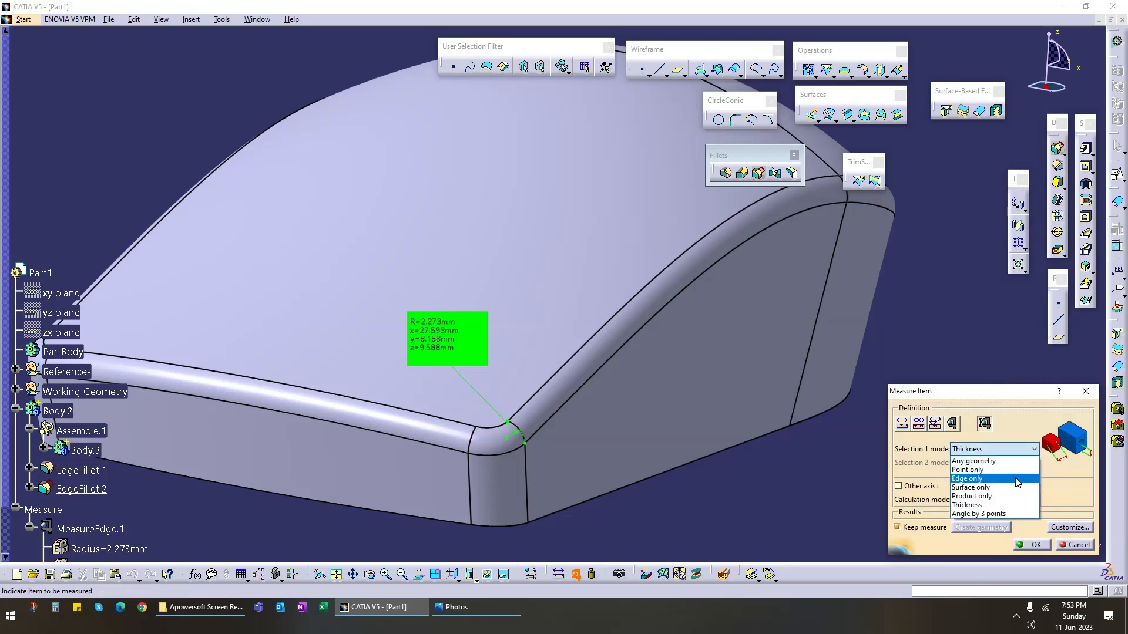
left_click(999, 479)
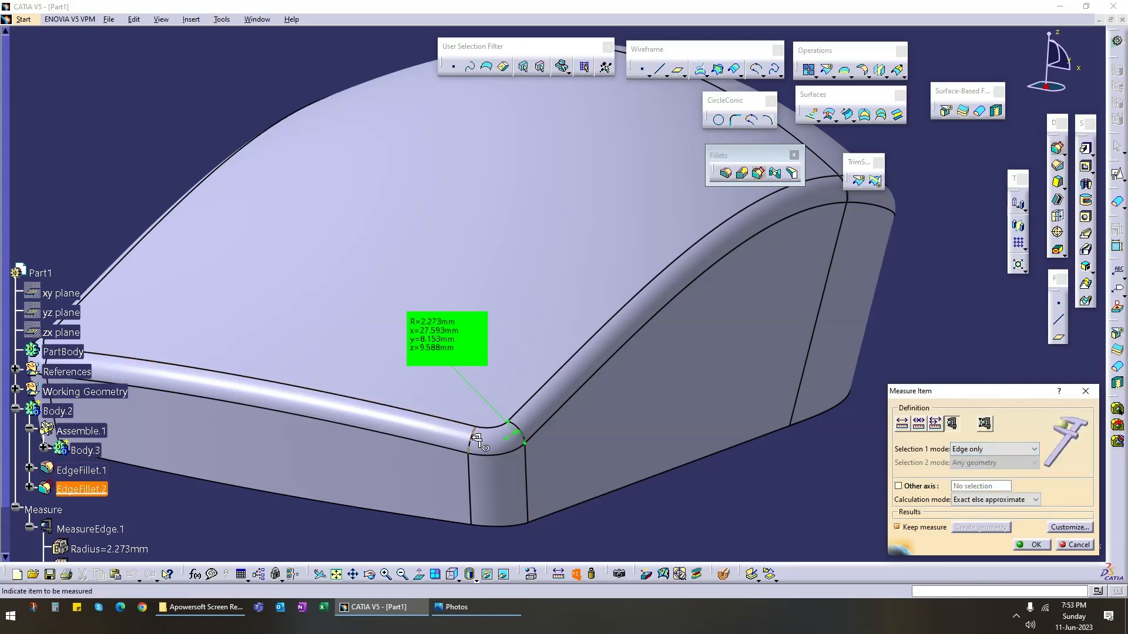
left_click(473, 439)
left_click_drag(519, 468, 543, 499)
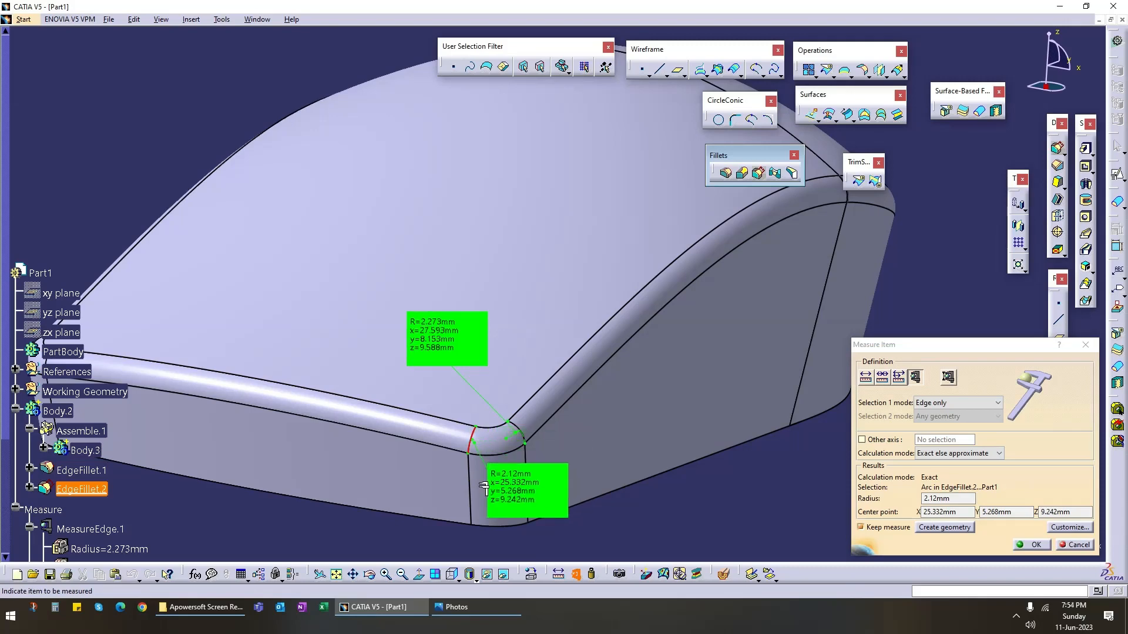
Step: Customize the item measurement to include arc length and surface perimeter, move the arc's length label aside, and cancel the measurement
left_click(1071, 527)
left_click_drag(878, 477, 673, 191)
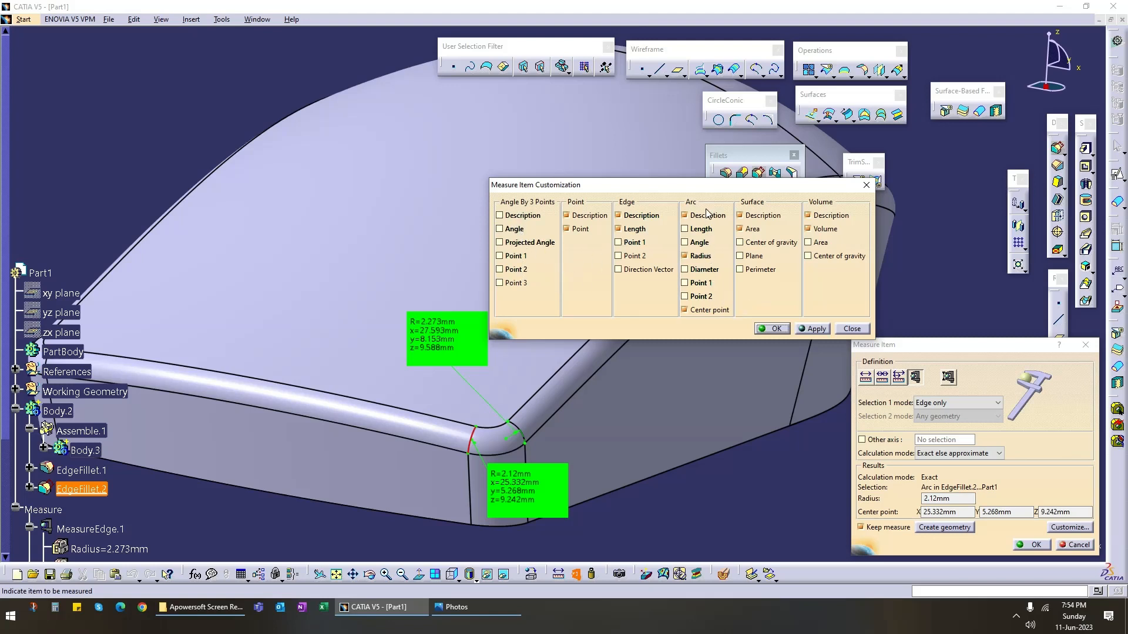
left_click(741, 270)
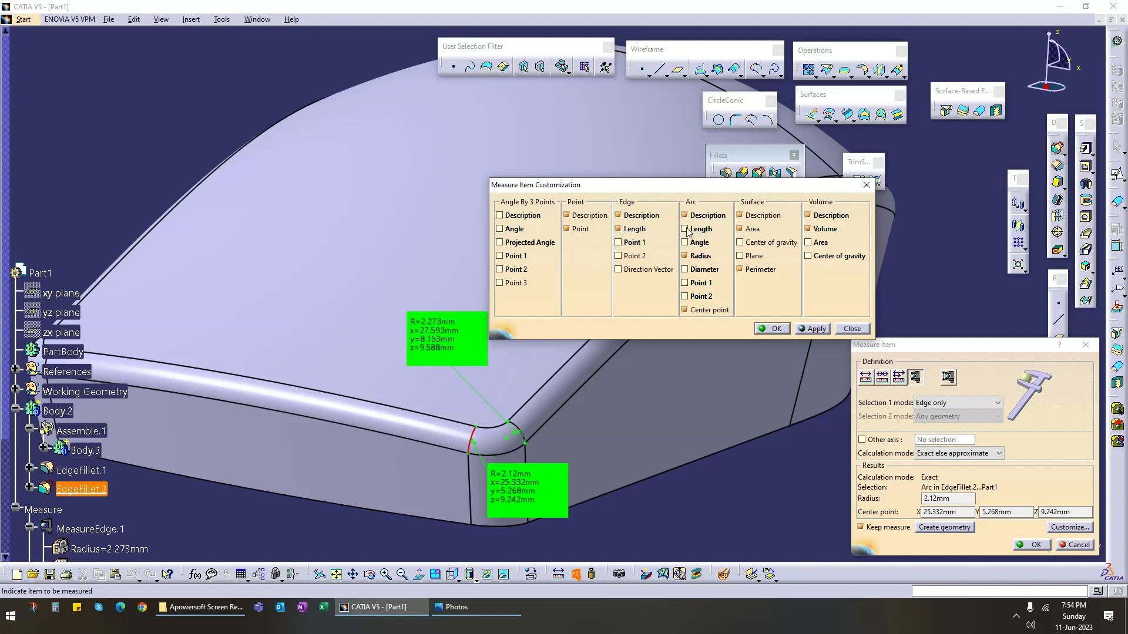
left_click(821, 331)
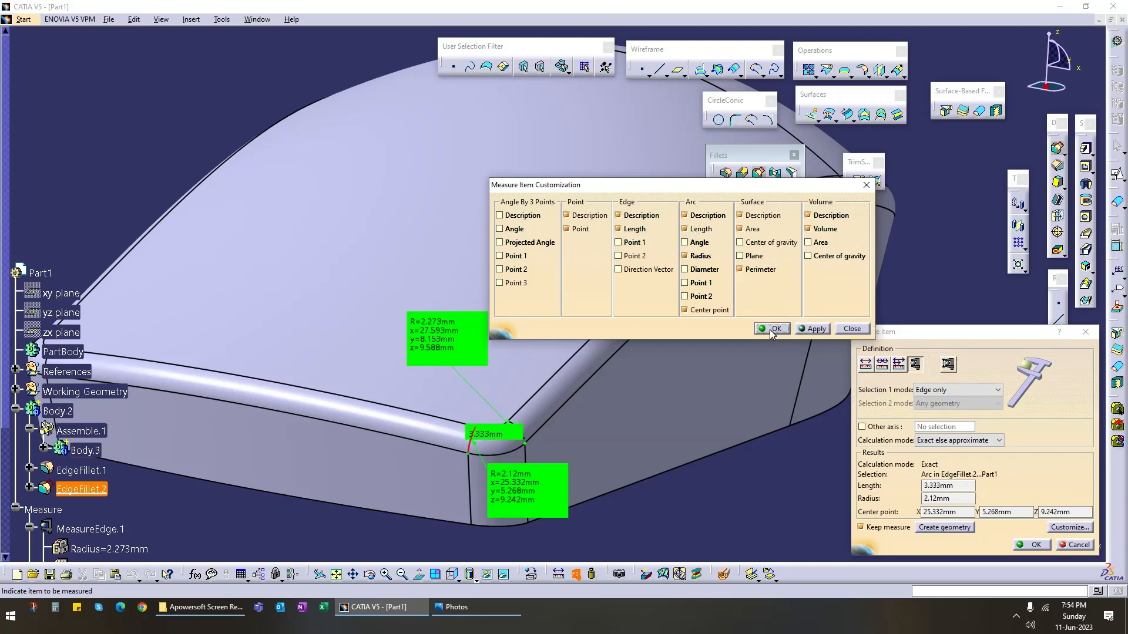
left_click(771, 331)
left_click_drag(491, 435, 470, 398)
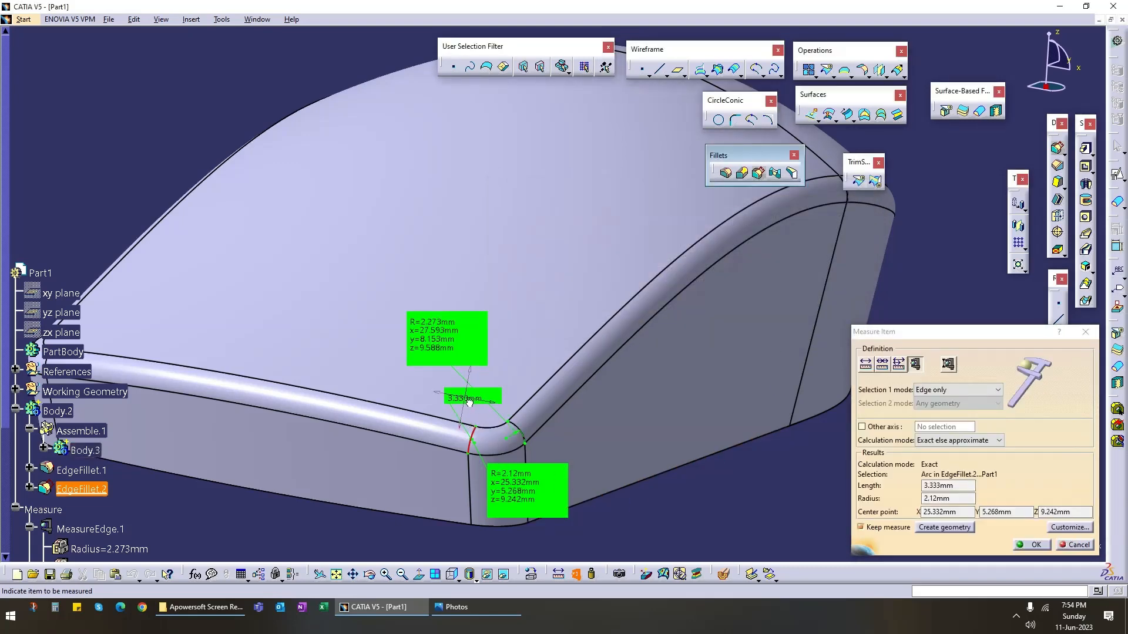
left_click(1067, 545)
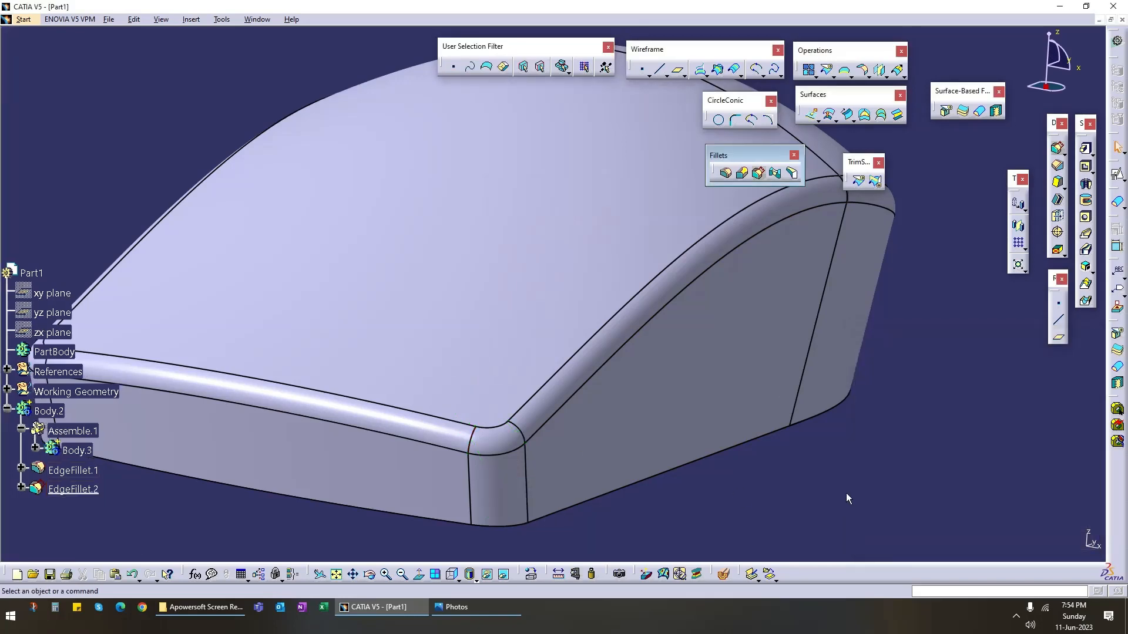
Step: Measure the length and radius of the fillet arc on the side-face end of the corner, separate the labels, and discard the measurement
left_click(575, 578)
left_click(528, 441)
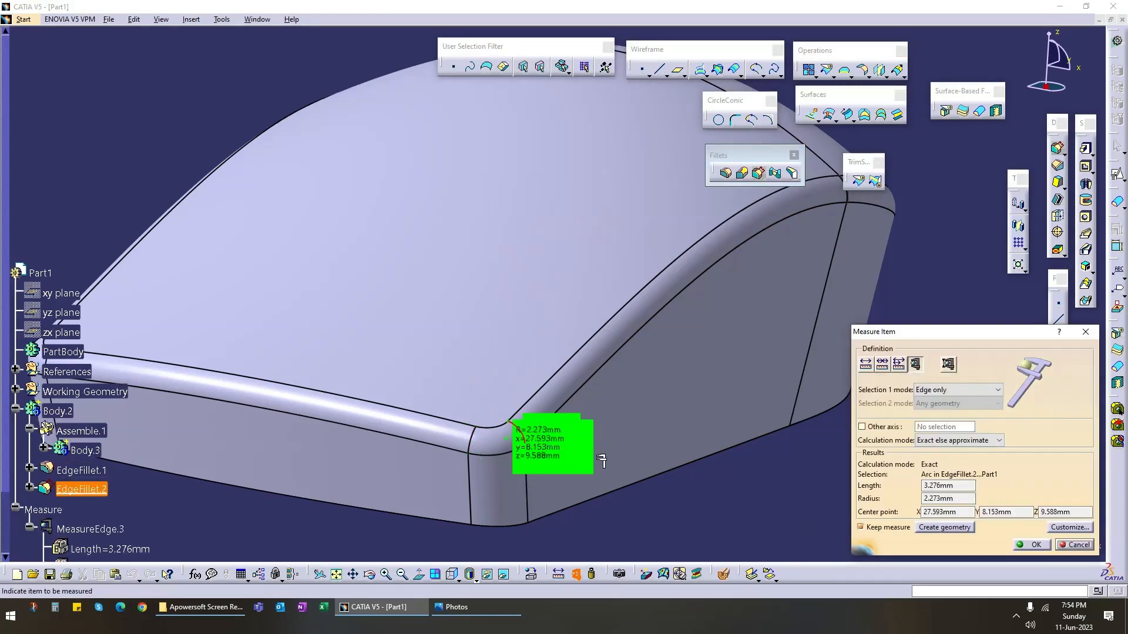
left_click_drag(600, 460, 557, 343)
left_click_drag(570, 429, 622, 438)
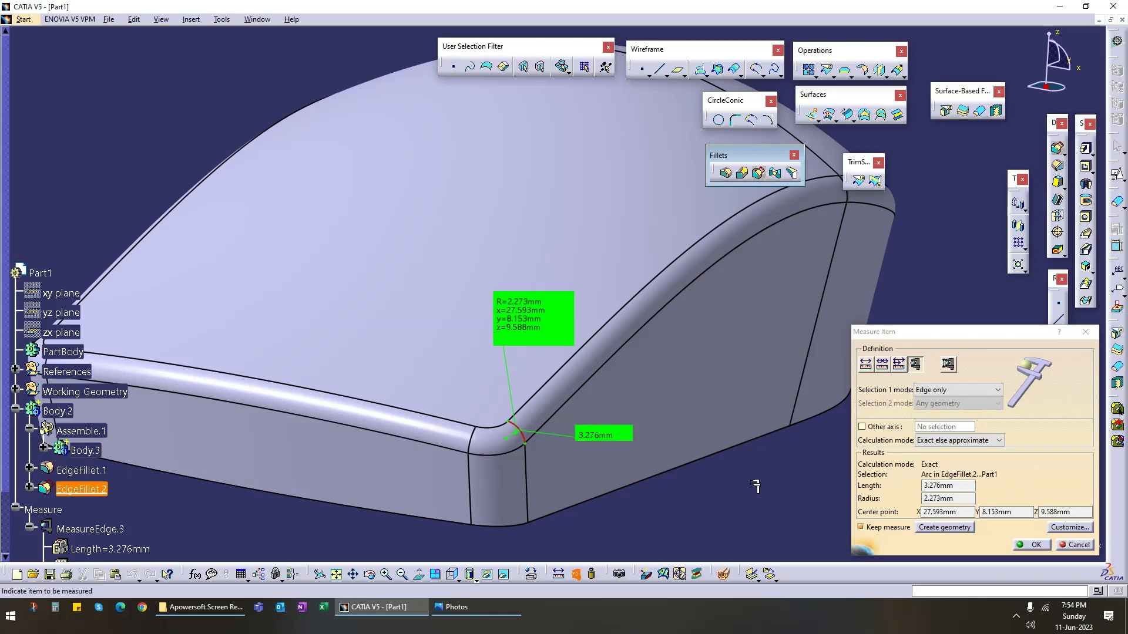
left_click(1075, 544)
Step: Open the perimeter fillet's chordal length parameter, cancel the edit, and inspect the rounded edge from both sides of the mouse
middle_click_drag(322, 410, 404, 405)
left_click(21, 487)
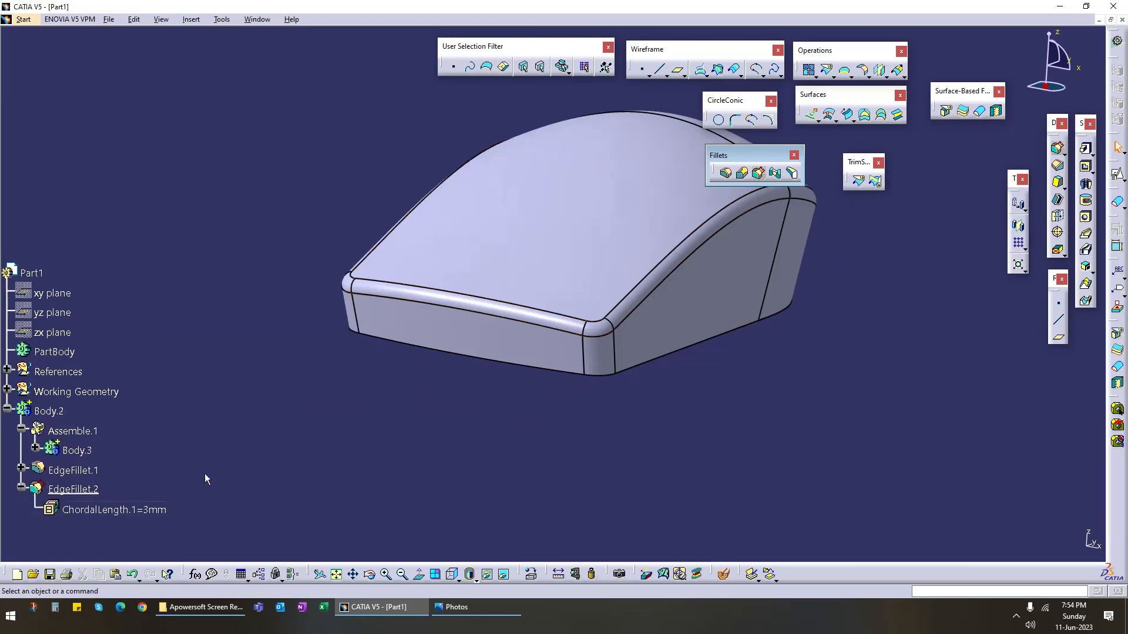
double_click(163, 511)
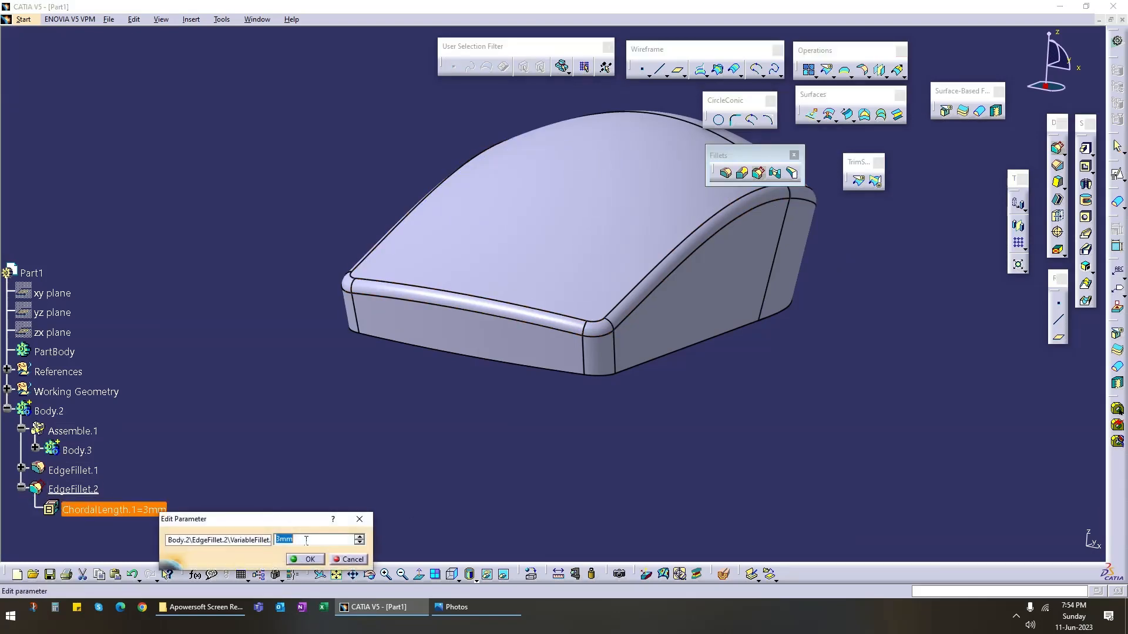
left_click(348, 564)
middle_click_drag(491, 370, 517, 375)
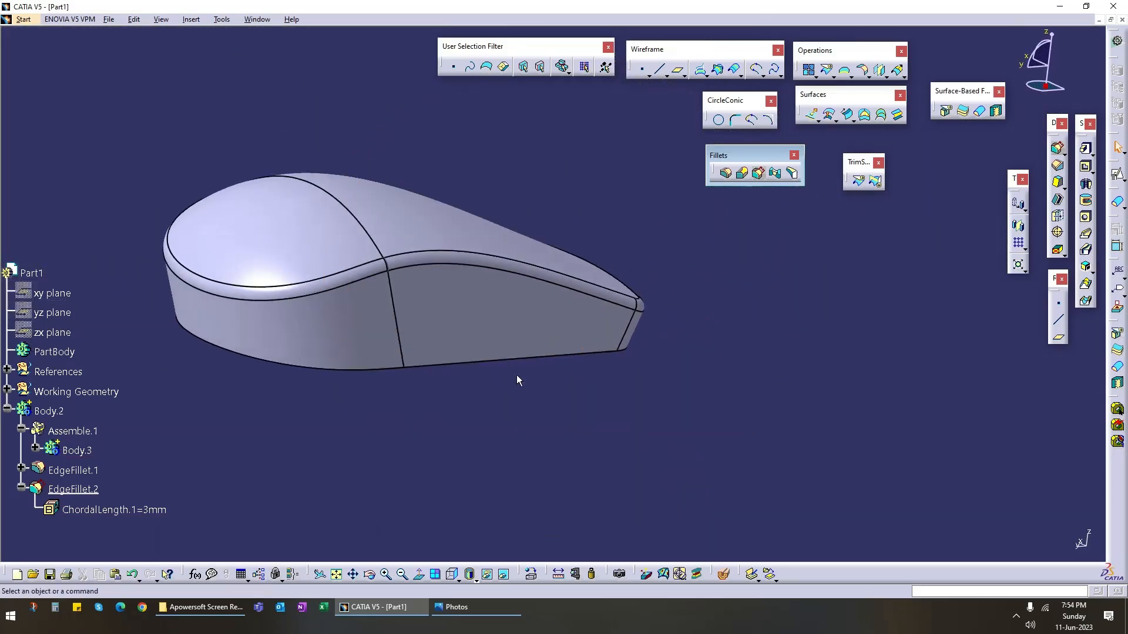
middle_click_drag(309, 282, 176, 450)
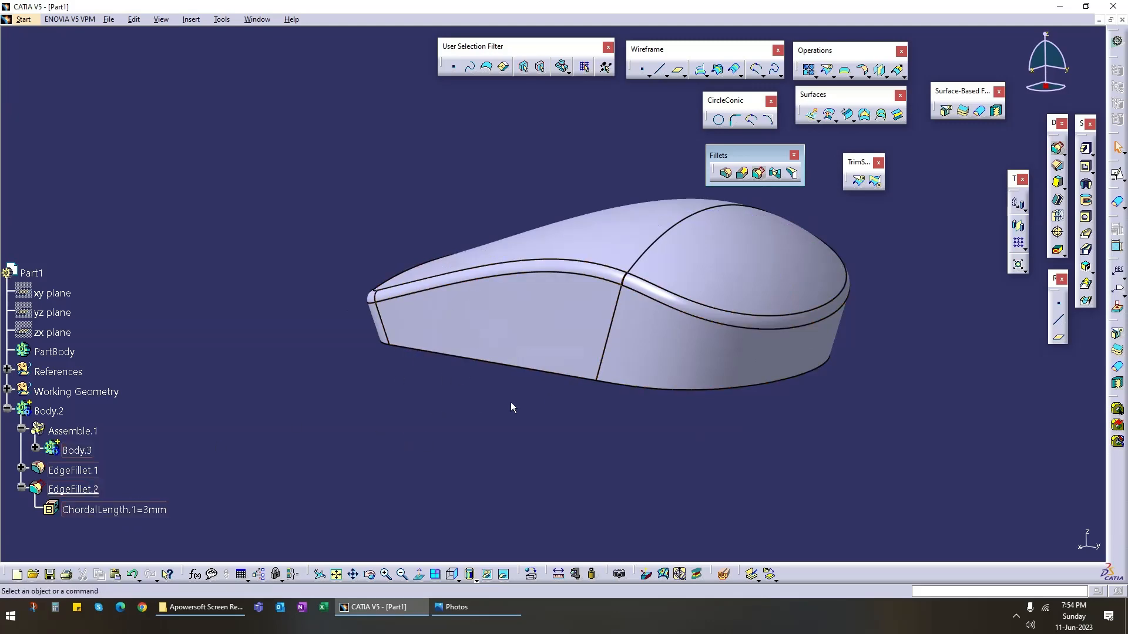
middle_click_drag(511, 405, 635, 358)
Step: Collapse EdgeFillet.2, Assemble.1 and Body.2 in the specification tree
left_click(23, 488)
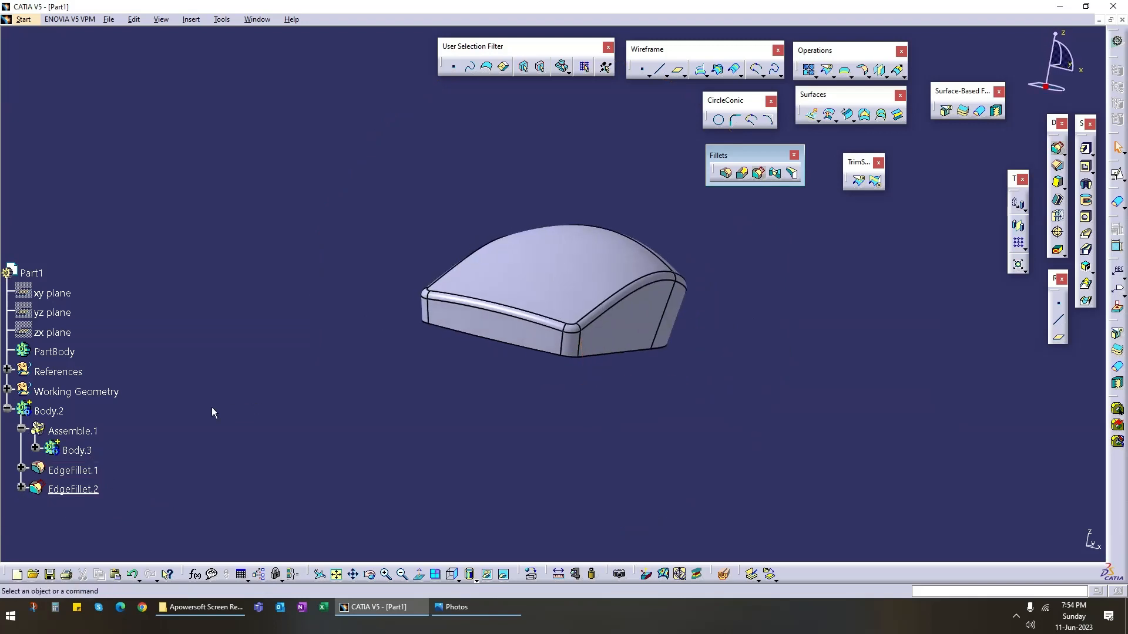
left_click(21, 429)
left_click(7, 410)
left_click(563, 328)
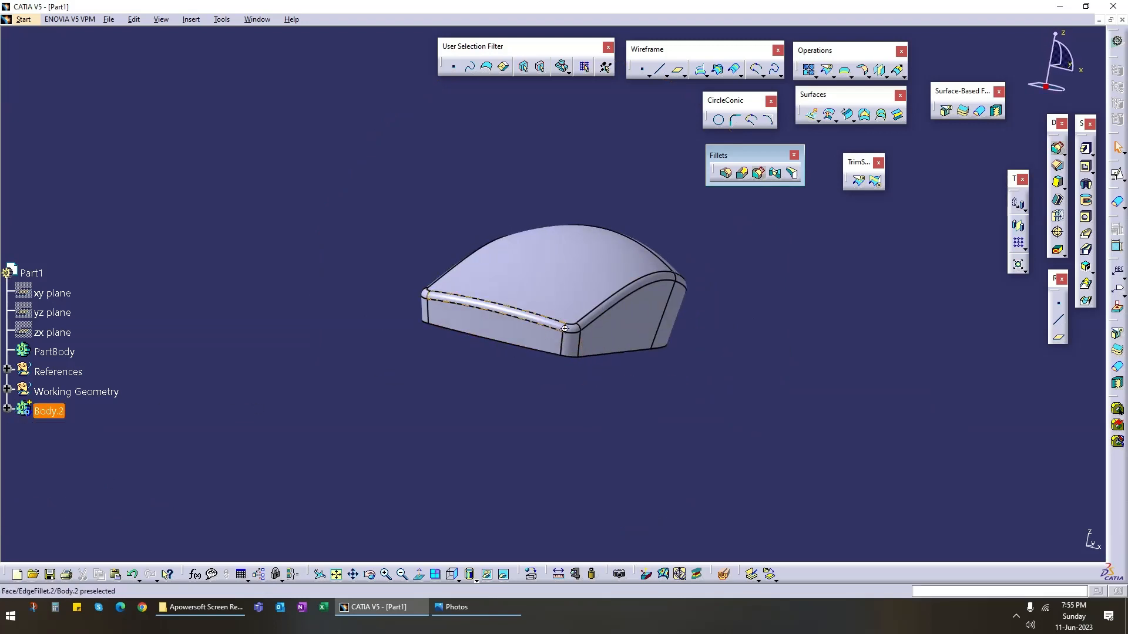
middle_click_drag(562, 328, 556, 288)
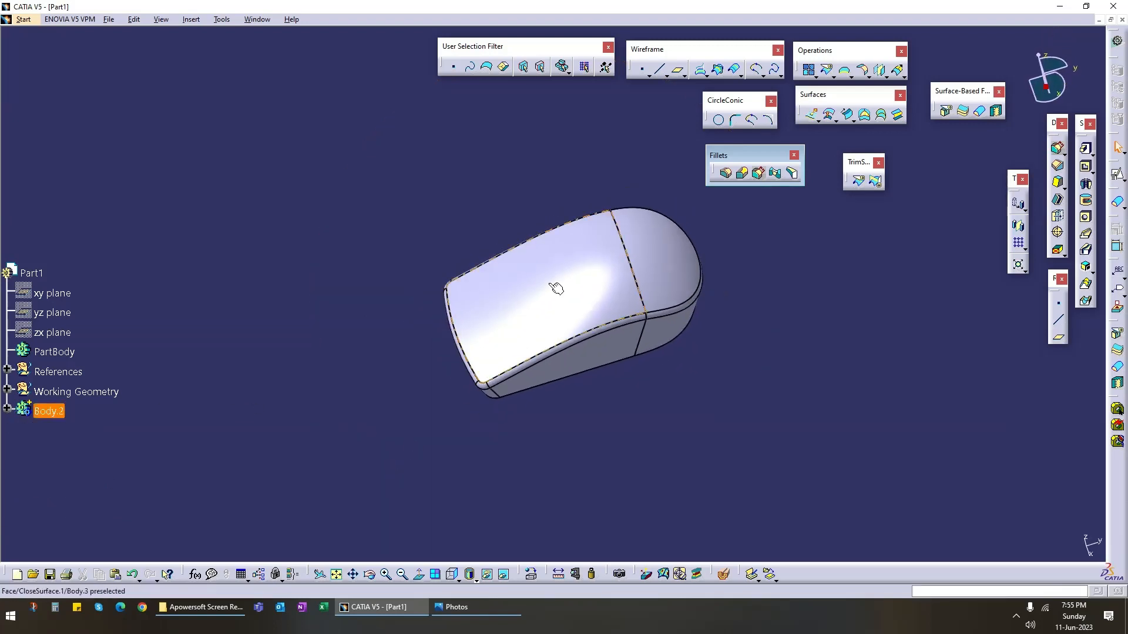
Step: Expand the References set and show Axis System.1 in the model
left_click(7, 372)
right_click(92, 415)
key("h")
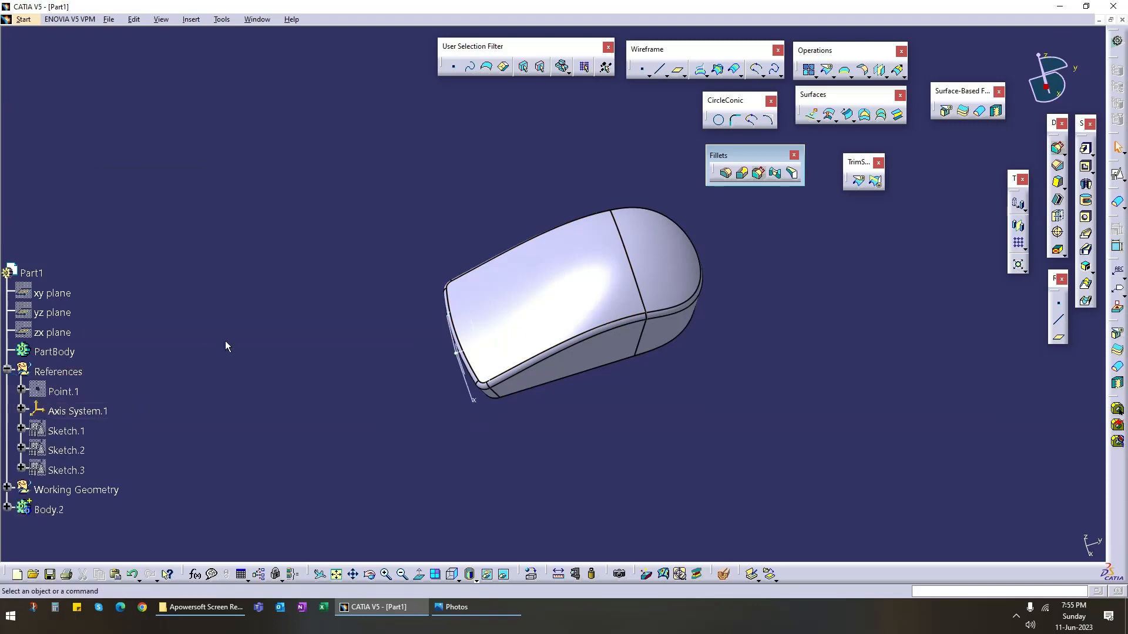
middle_click_drag(502, 453, 358, 308)
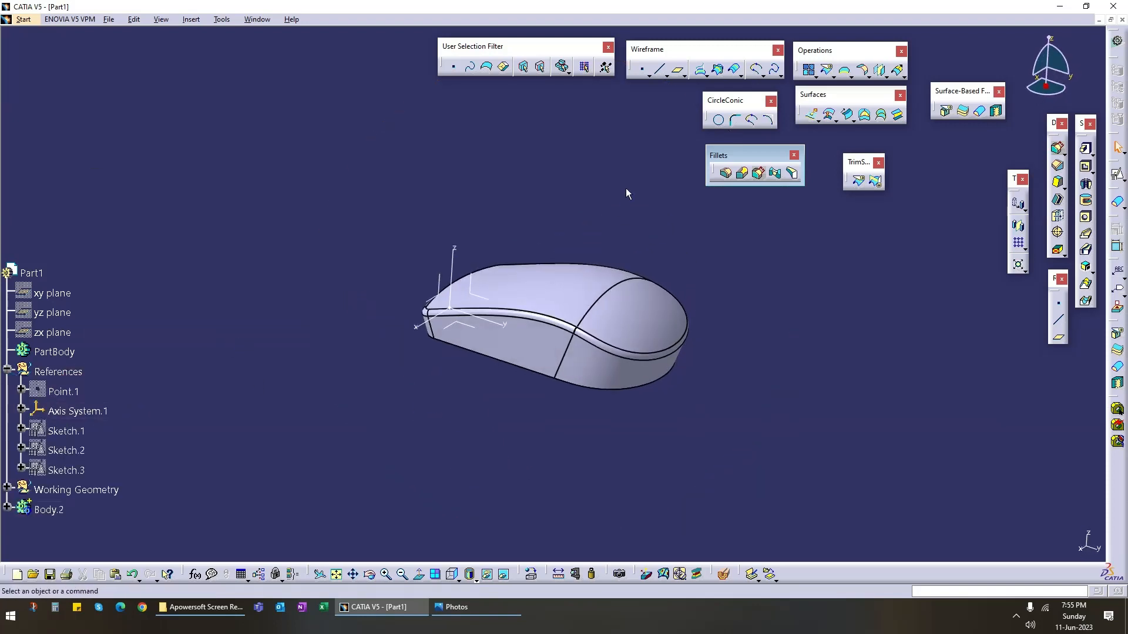
Step: Insert a new body into the part and define it as the in-work object
left_click(195, 18)
left_click(230, 50)
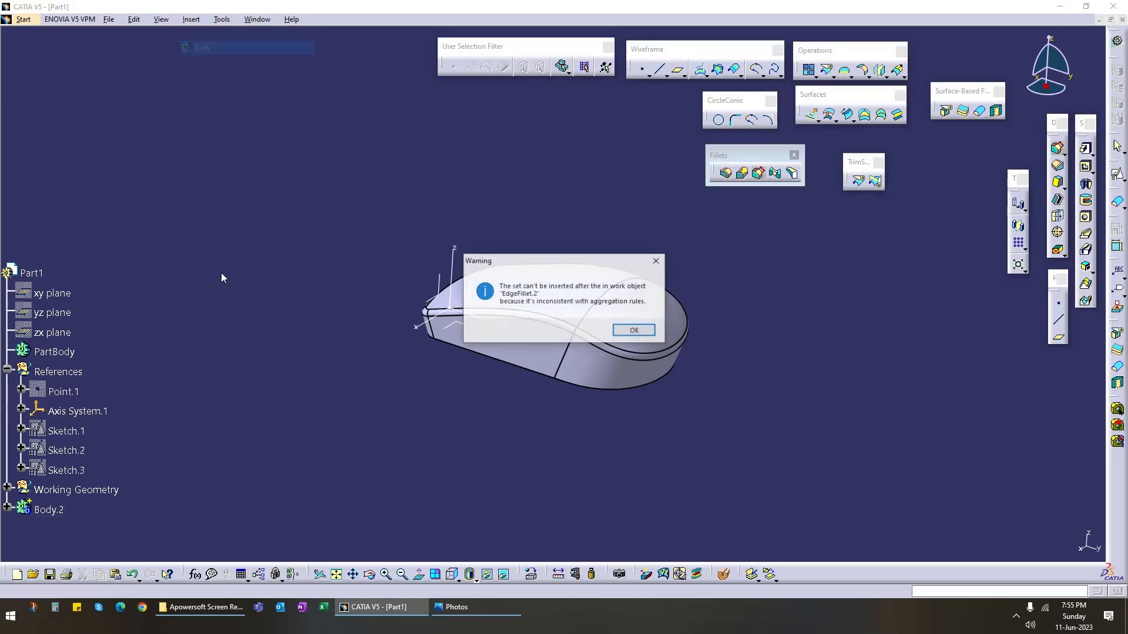
left_click(634, 330)
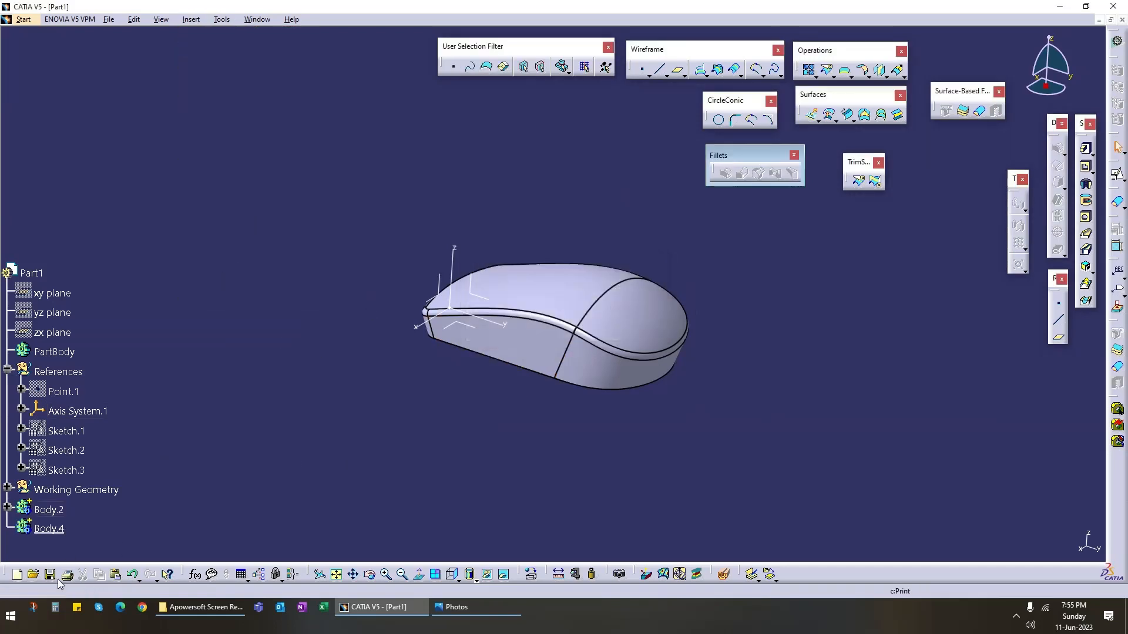
right_click(52, 530)
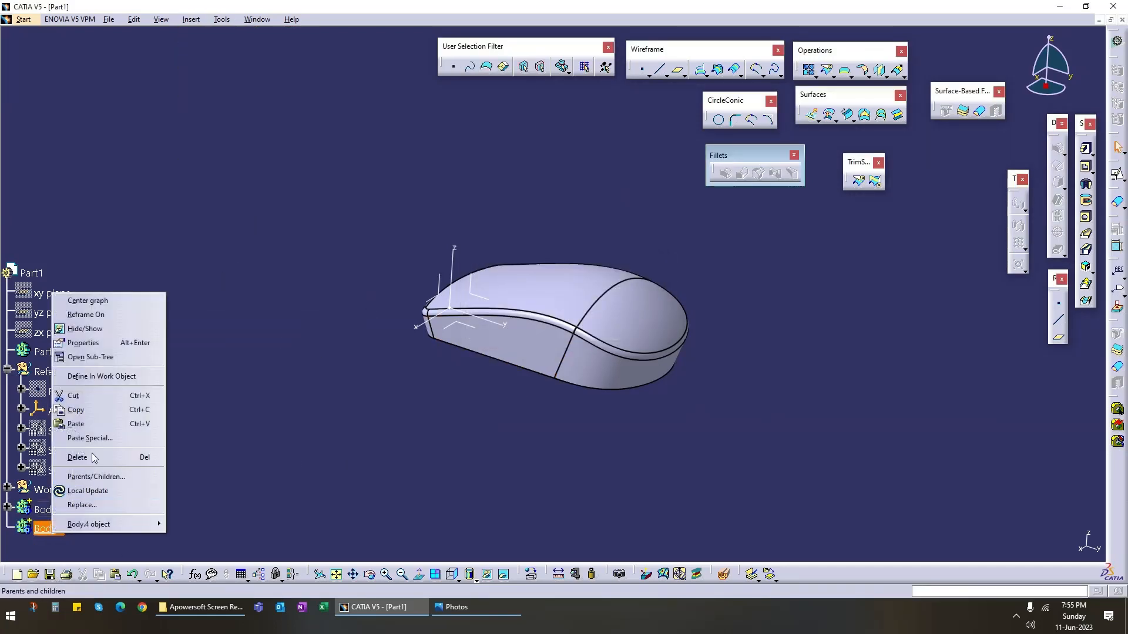
left_click(97, 379)
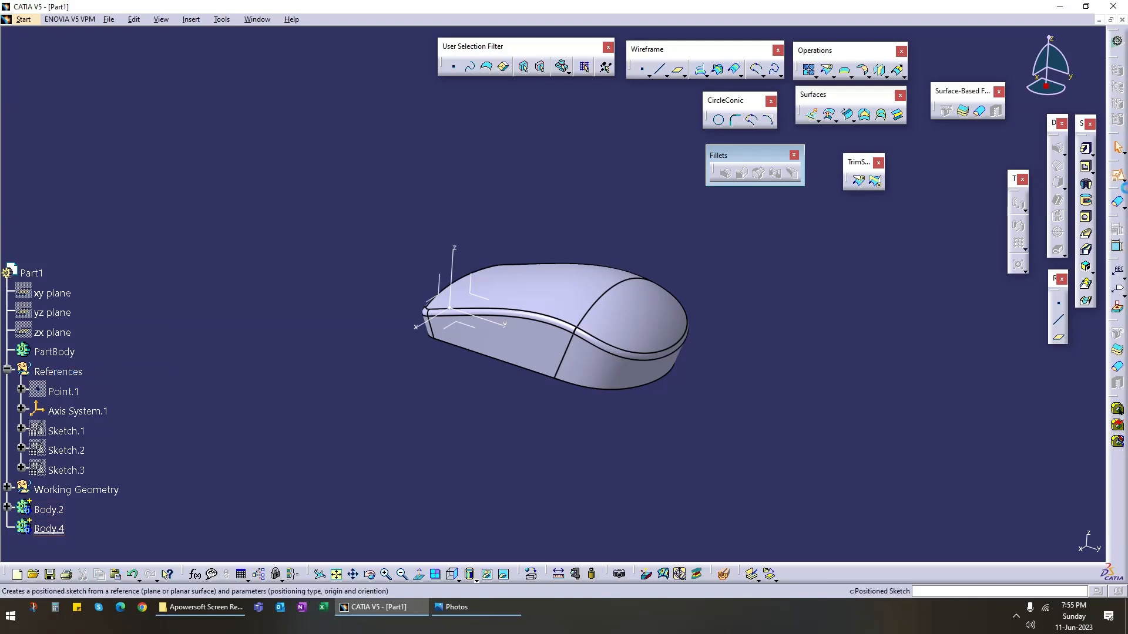
Step: Create a positioned sketch in the new body on the YZ plane of Axis System.1
left_click(1117, 175)
left_click(487, 305)
left_click(1031, 542)
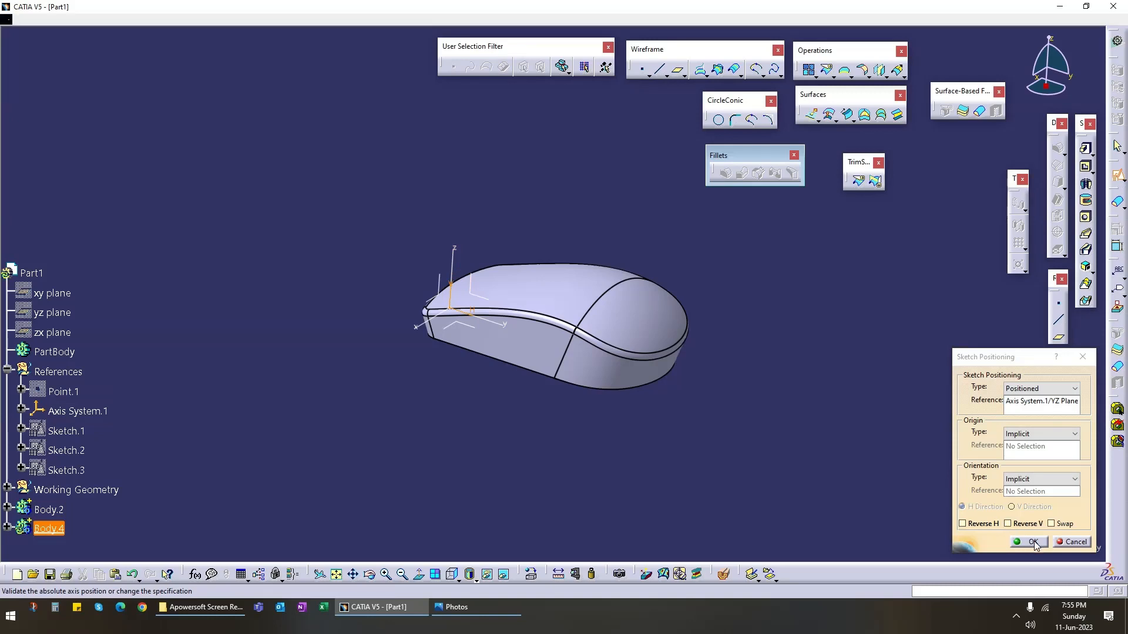
middle_click_drag(517, 414, 704, 411)
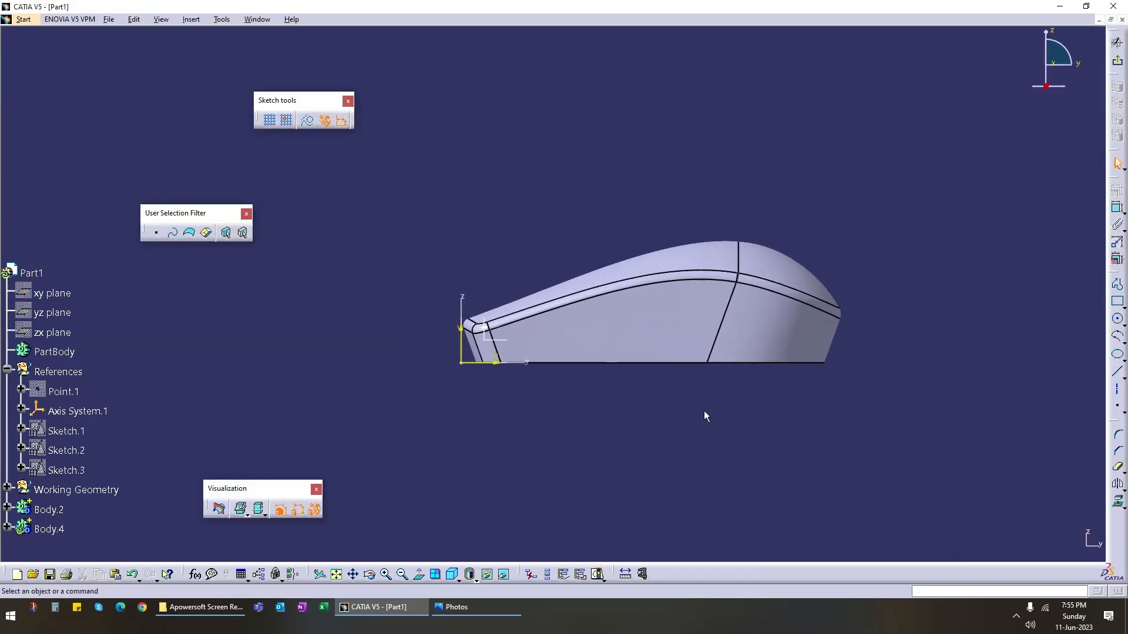
Step: Sketch a circle above the front half of the mouse and constrain its radius to 5 mm
left_click(1118, 320)
left_click(538, 200)
left_click(557, 217)
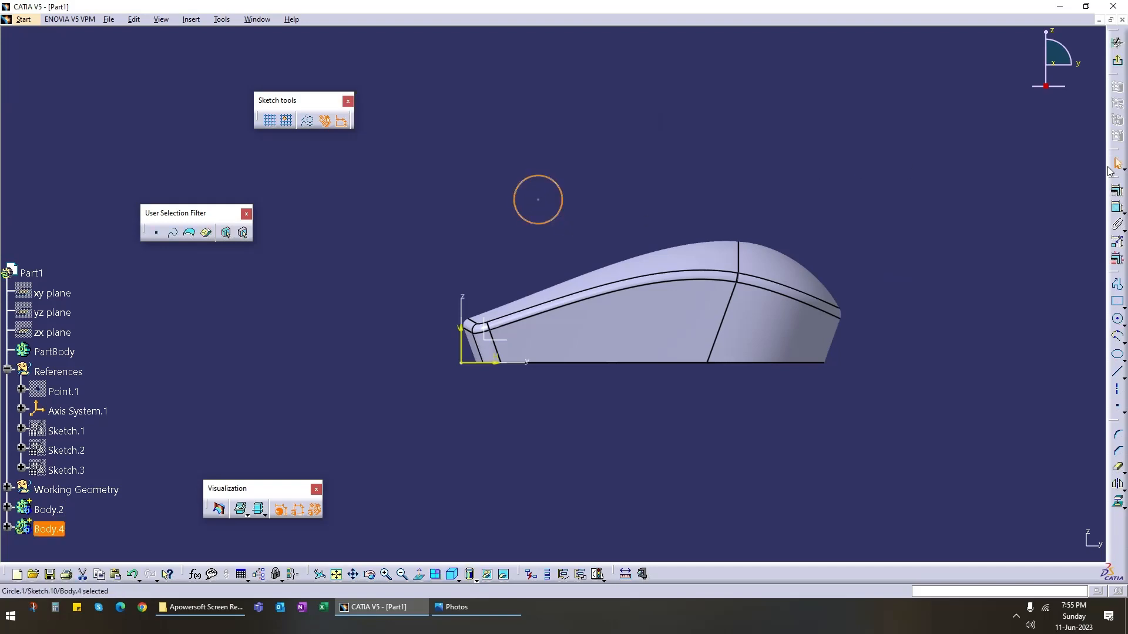
left_click(1118, 207)
left_click(593, 147)
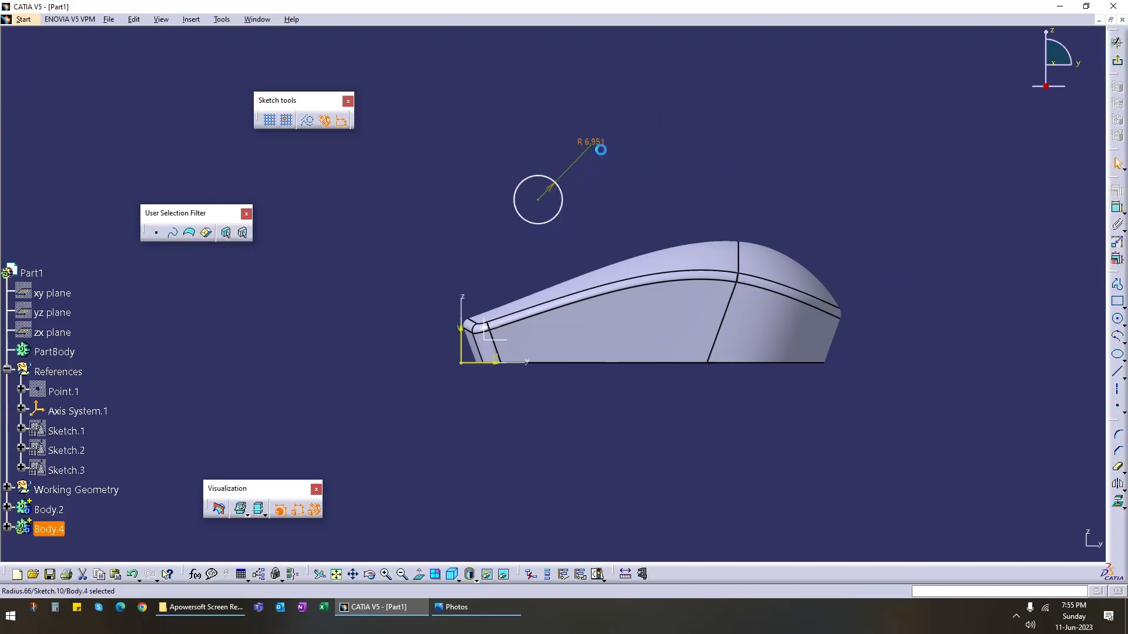
double_click(591, 143)
type("5")
key("Return")
Step: Move the circle onto the front upper edge of the mouse profile and set its radius to 10 mm
left_click_drag(543, 210, 518, 319)
middle_click_drag(532, 386, 458, 252)
double_click(460, 250)
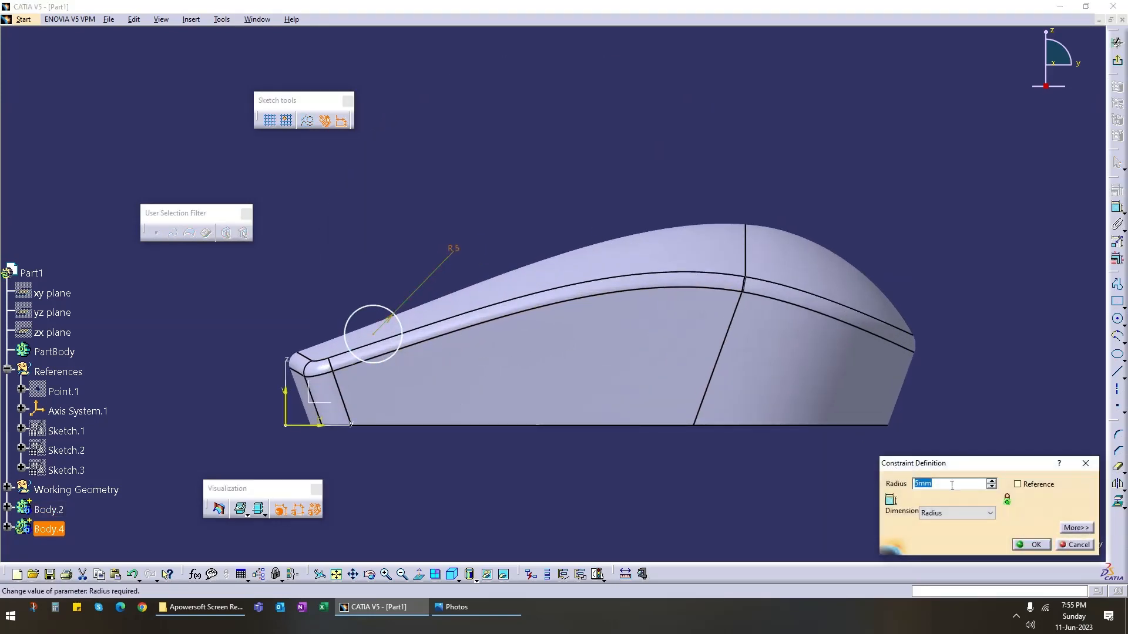
type("10")
key("Return")
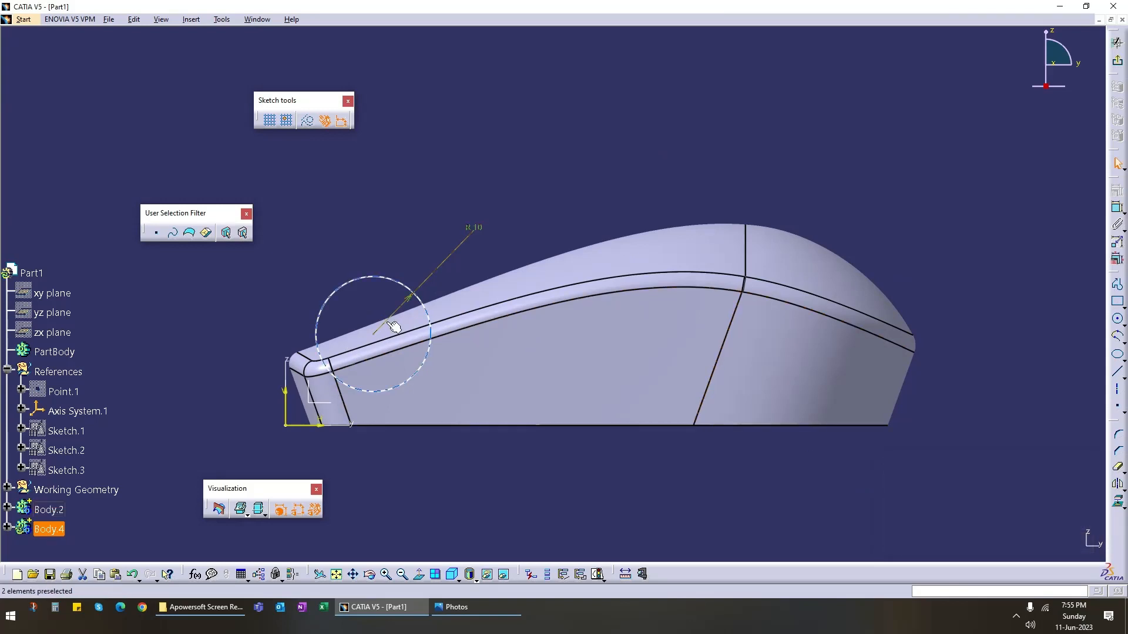
Step: Move the circle by its centre point further back and slightly lower on the mouse's side profile
left_click_drag(381, 339, 436, 352)
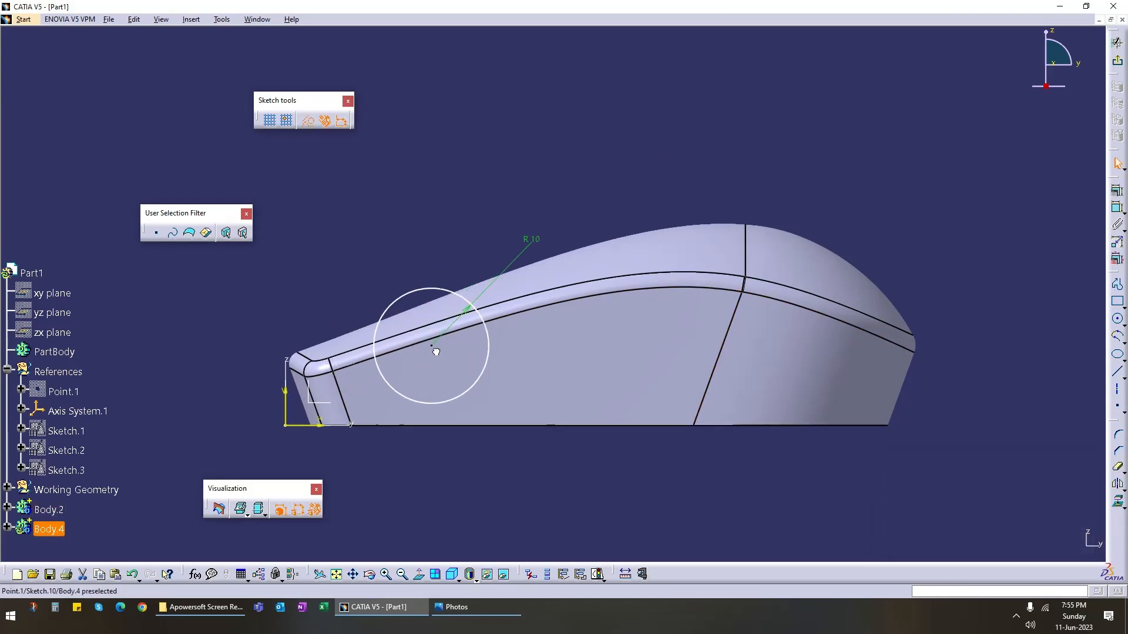
left_click(435, 352)
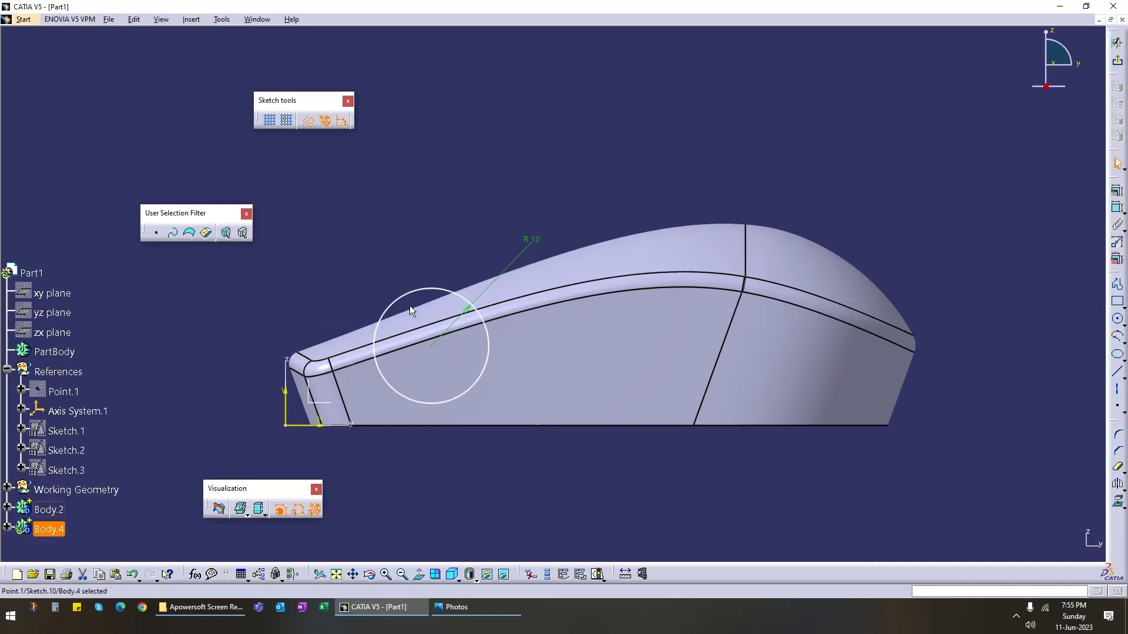
mouse_move(548, 370)
middle_mouse_down()
mouse_move(556, 357)
mouse_move(958, 399)
middle_mouse_up()
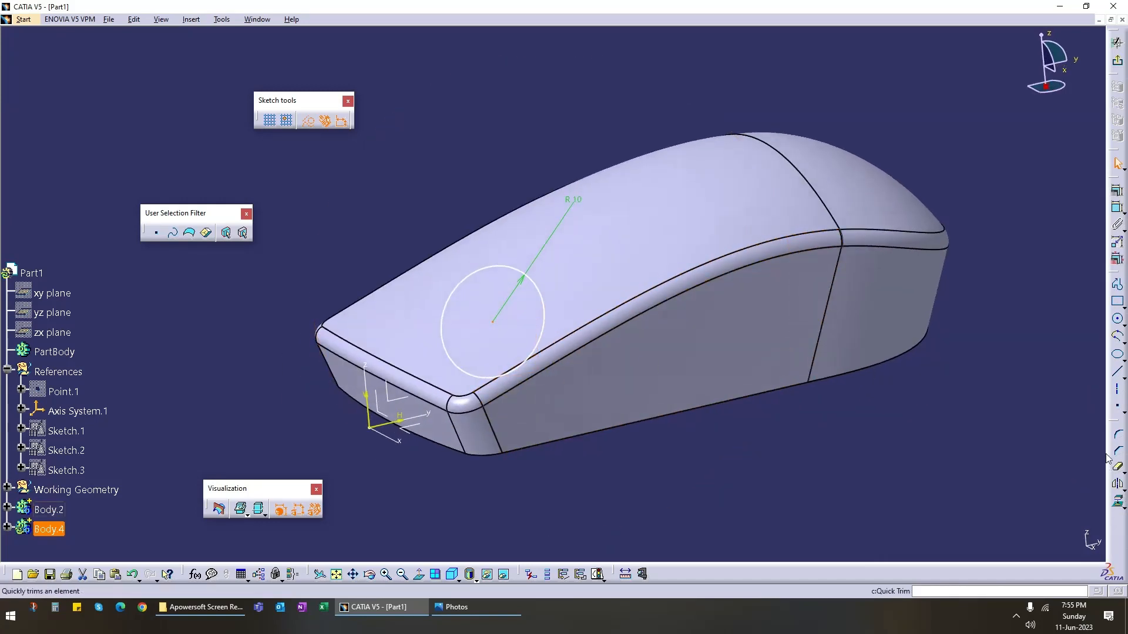
Step: Intersect the mouse's upper front surface with the sketch plane and convert the resulting curve to a construction element
left_click_drag(1006, 193, 1035, 194)
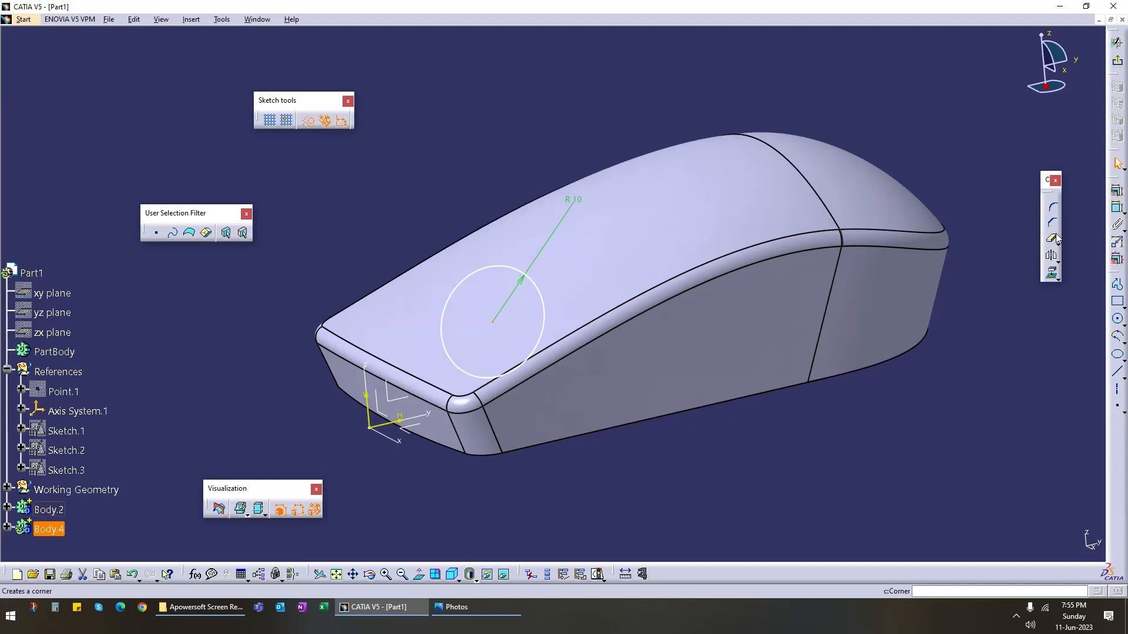
left_click(1057, 276)
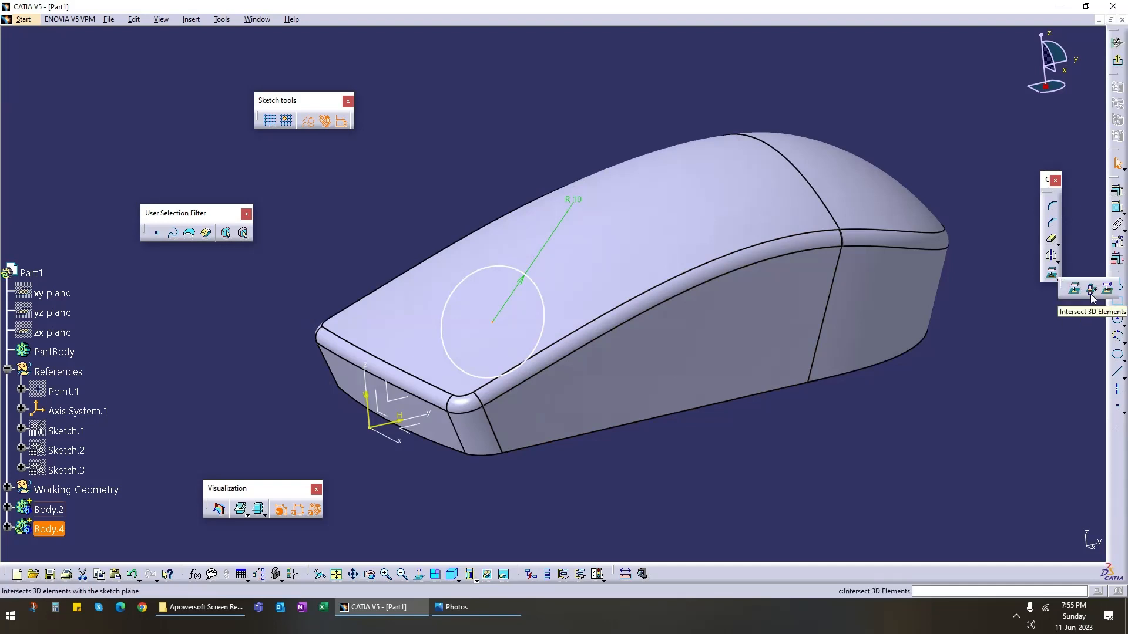
left_click(1093, 289)
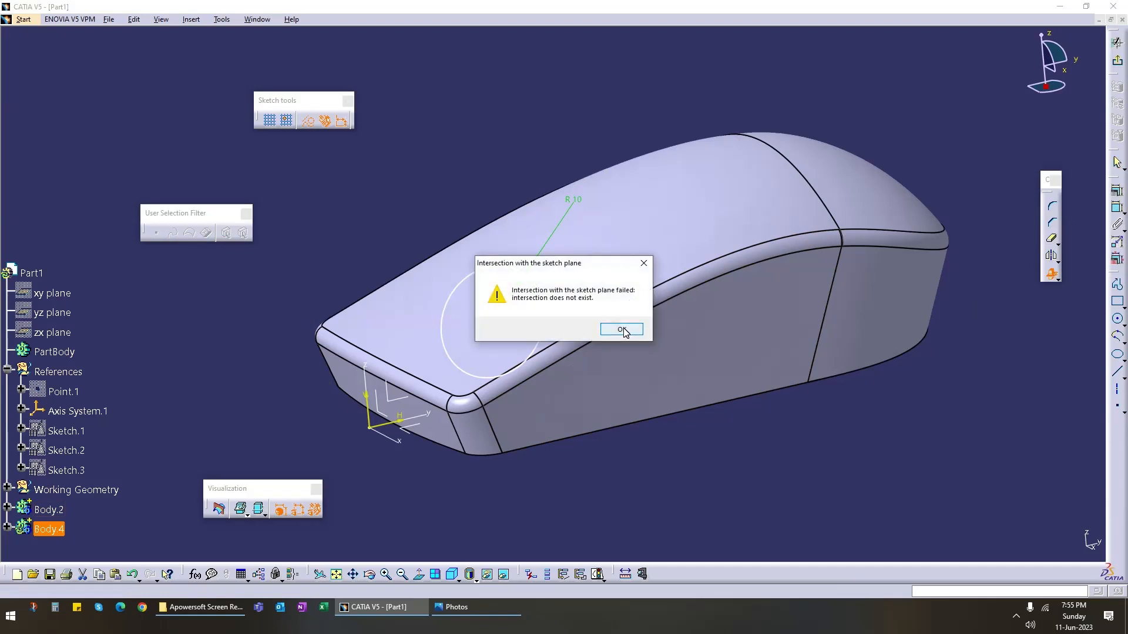
left_click(622, 330)
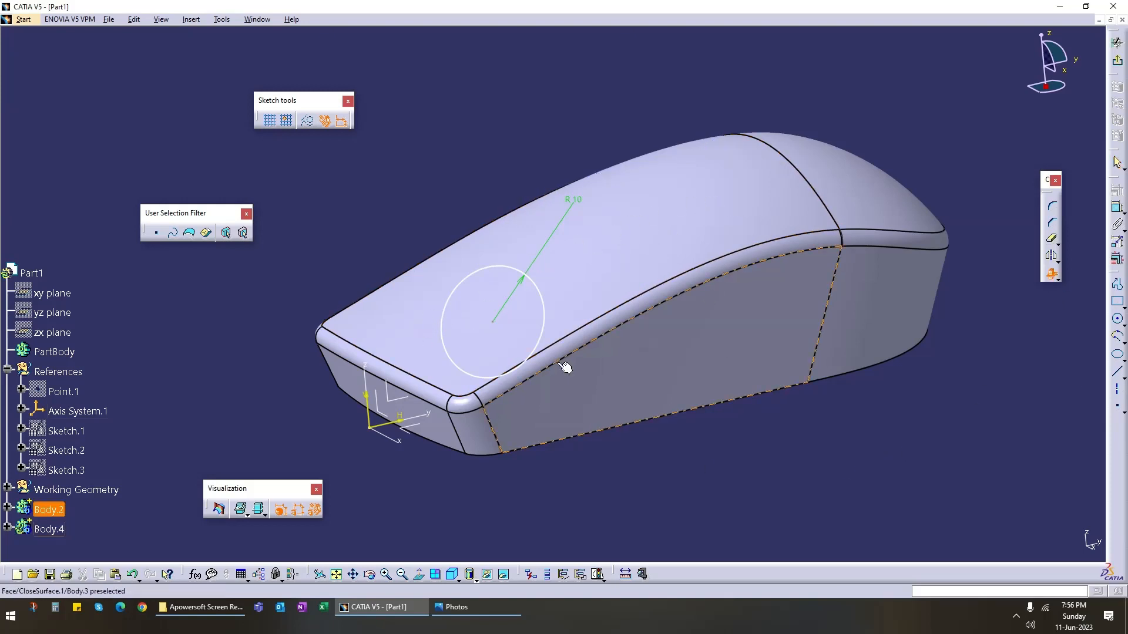
left_click(640, 228)
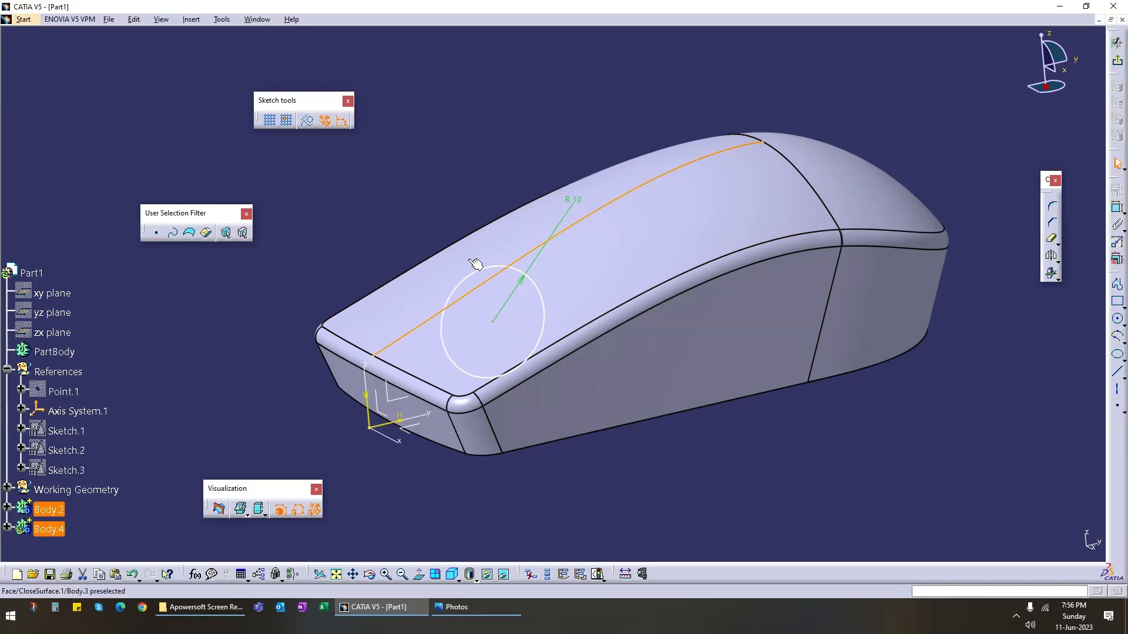
middle_click_drag(614, 468, 680, 458)
middle_click_drag(559, 290, 552, 330)
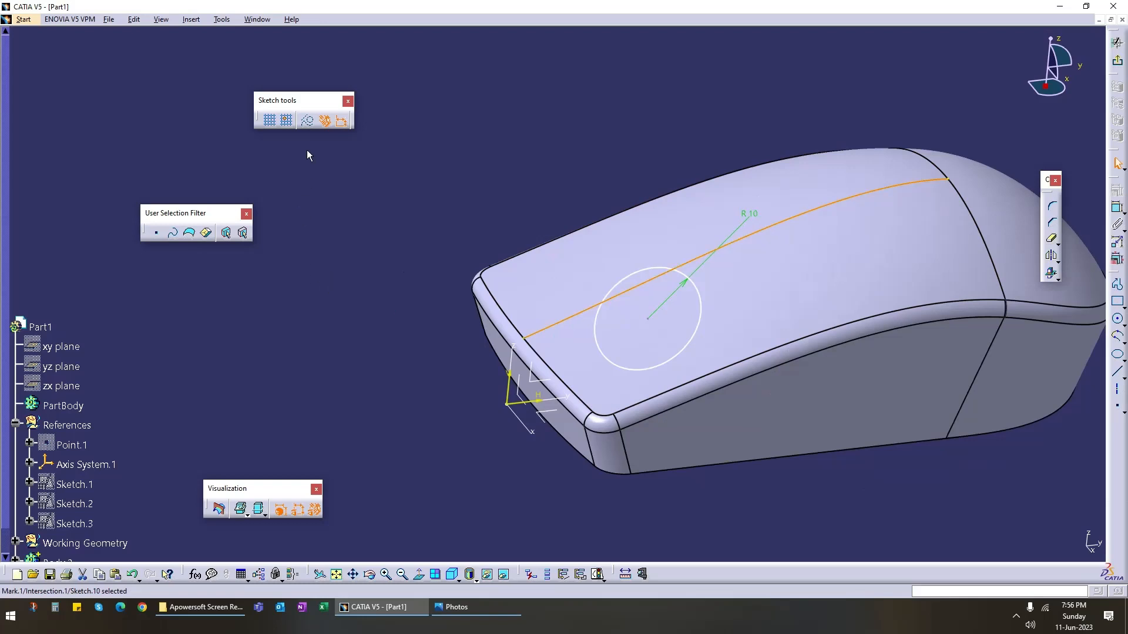
left_click(307, 120)
Step: Offset the intersection curve outward above the mouse as a construction curve at a distance of 5 mm
middle_click_drag(709, 478, 605, 322)
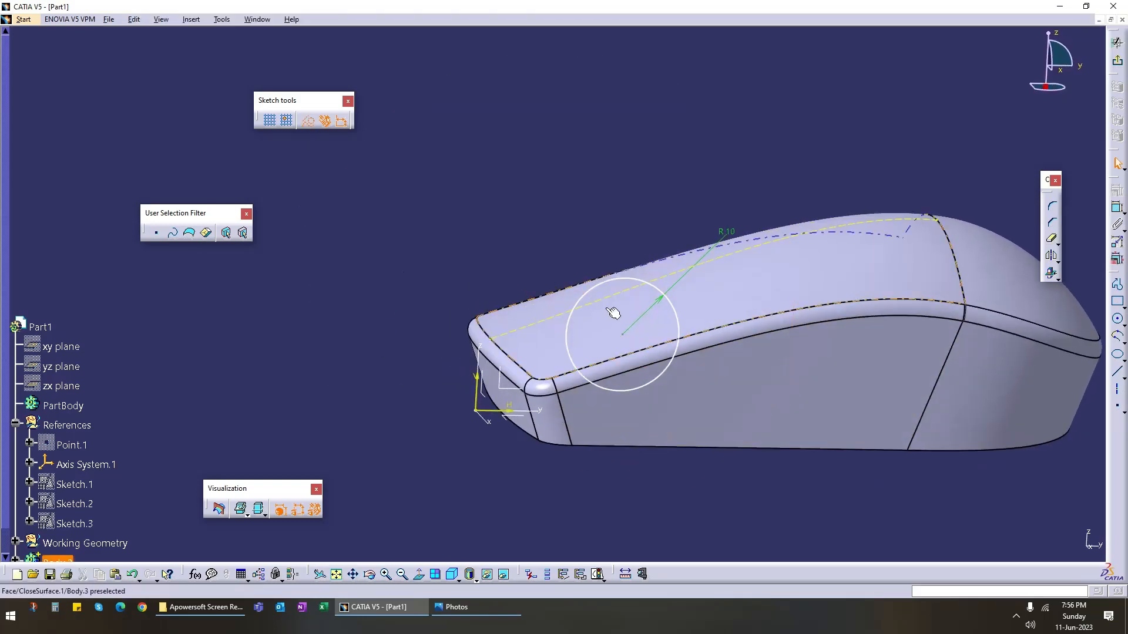
left_click(1057, 279)
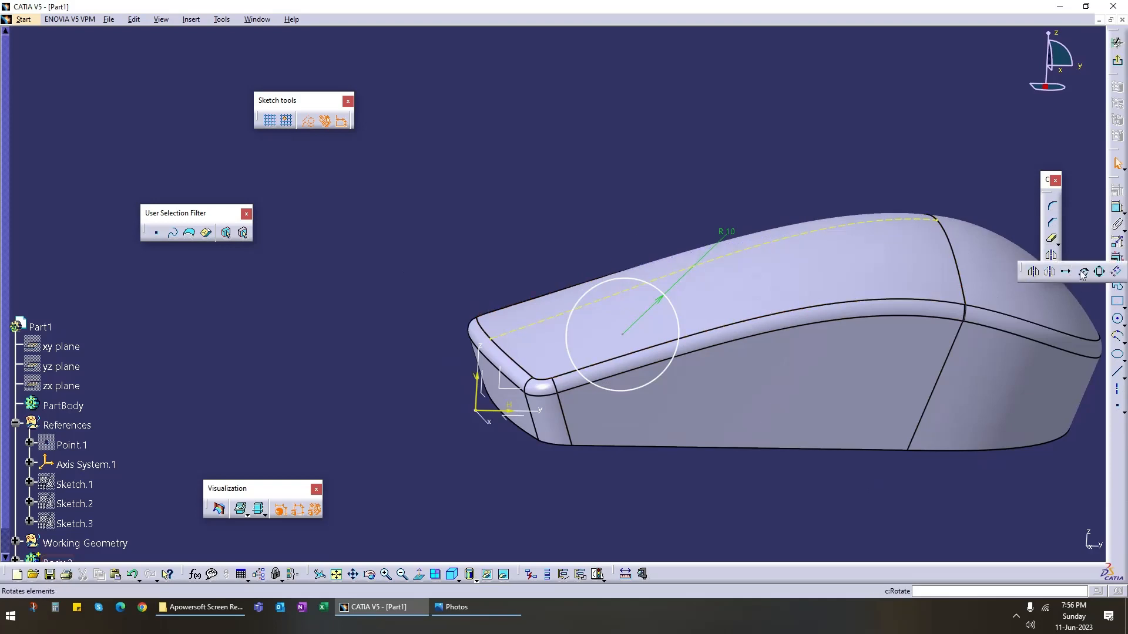
left_click(1118, 273)
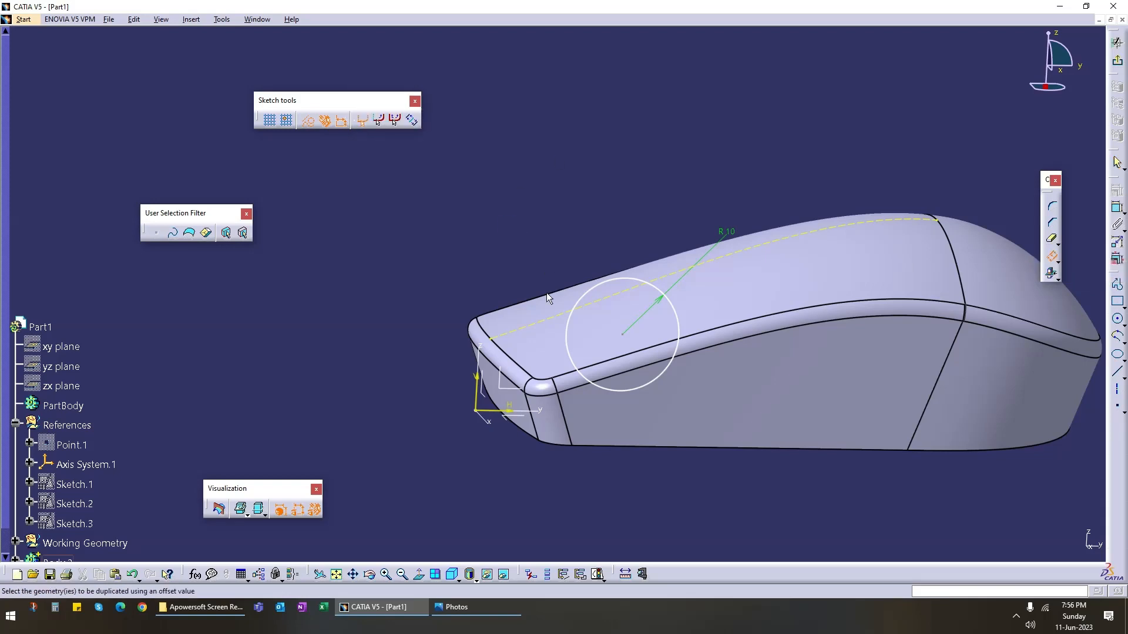
left_click(557, 326)
left_click(539, 272)
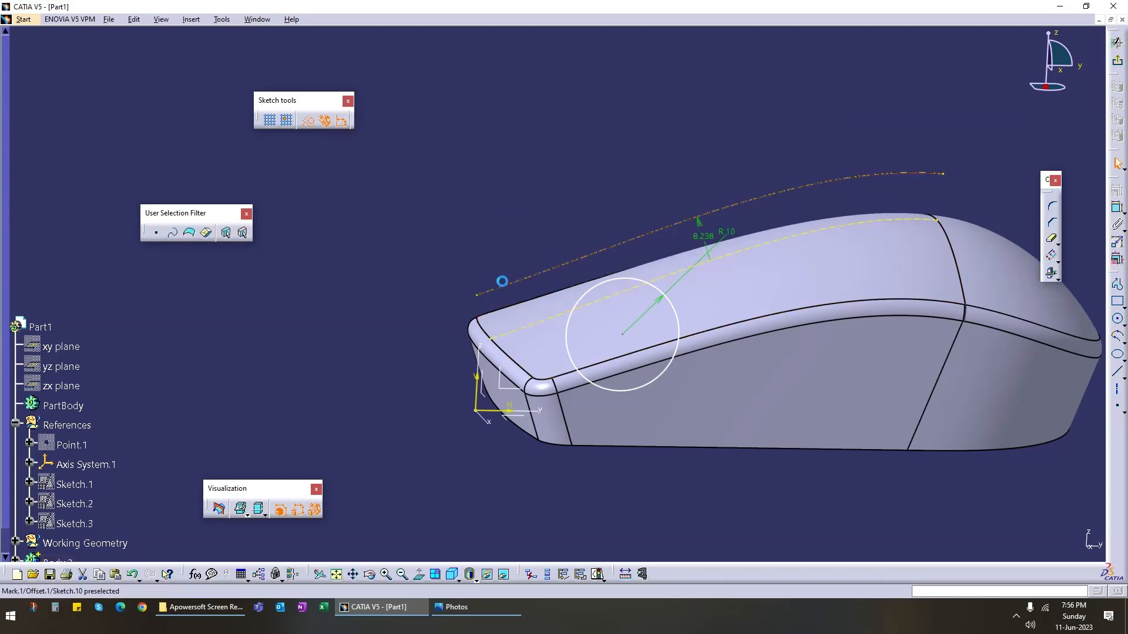
double_click(705, 238)
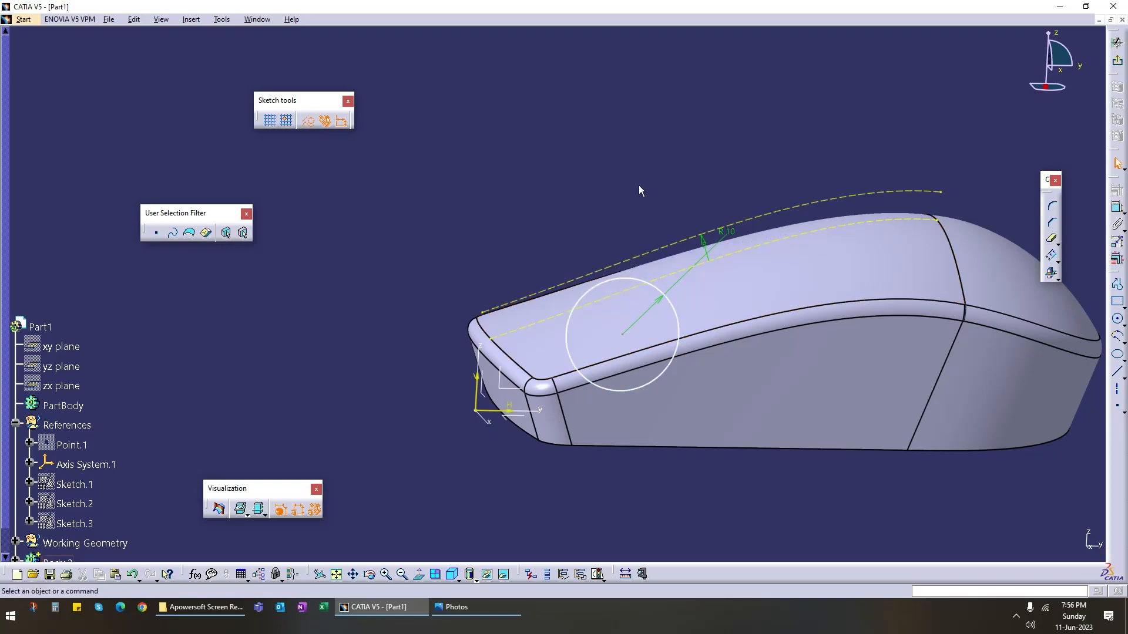
Step: Constrain the circle tangent to the offset construction curve
left_click(1119, 210)
left_click(1099, 226)
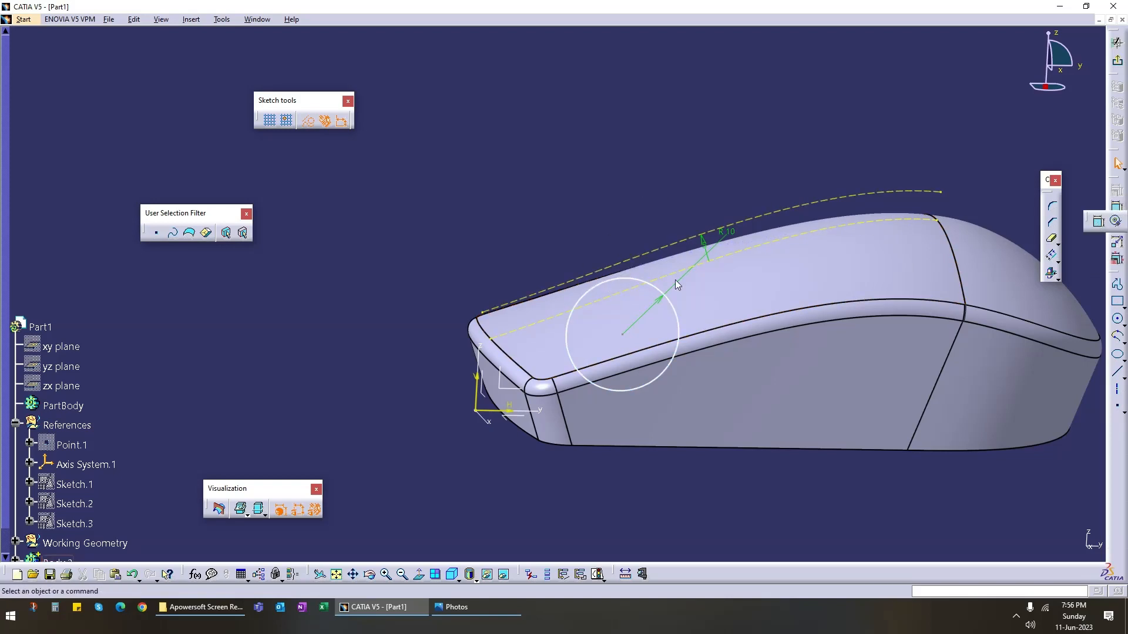
left_click(613, 281)
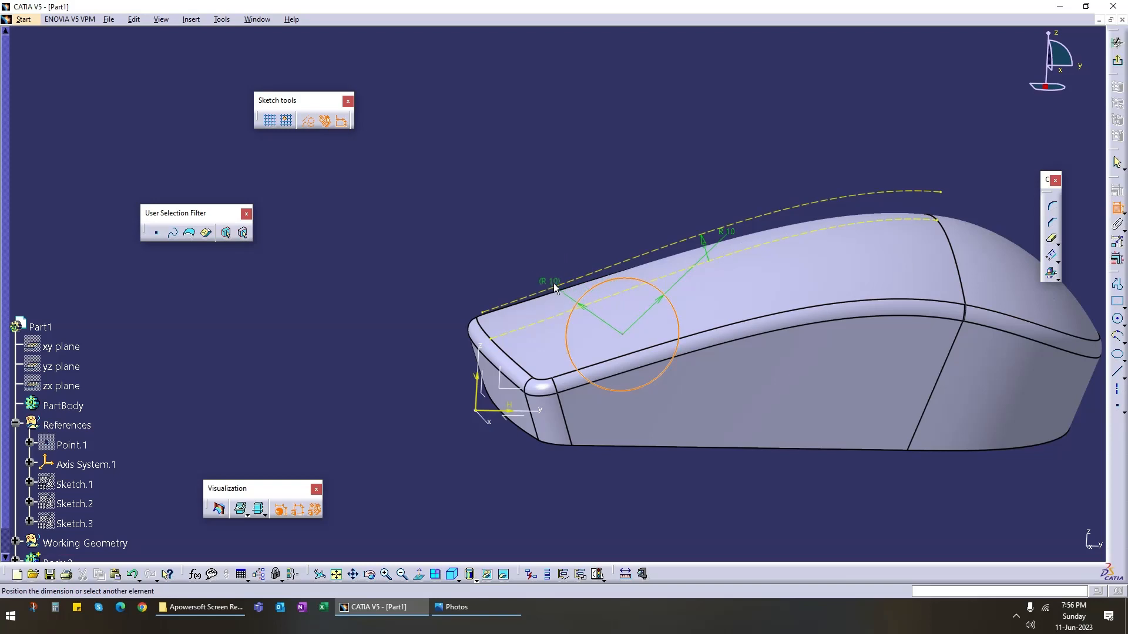
right_click(537, 241)
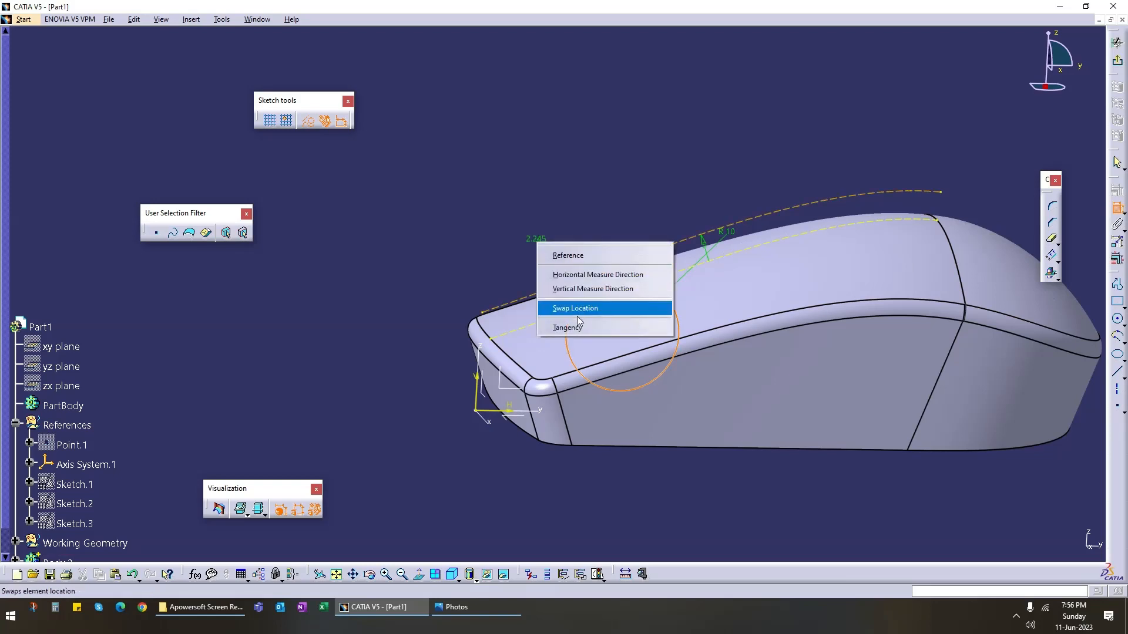
left_click(567, 328)
Step: Set the construction curve's offset to 3 mm and the circle's radius to 8 mm
mouse_move(675, 478)
middle_mouse_down()
mouse_move(591, 396)
mouse_move(609, 433)
mouse_move(583, 412)
middle_mouse_up()
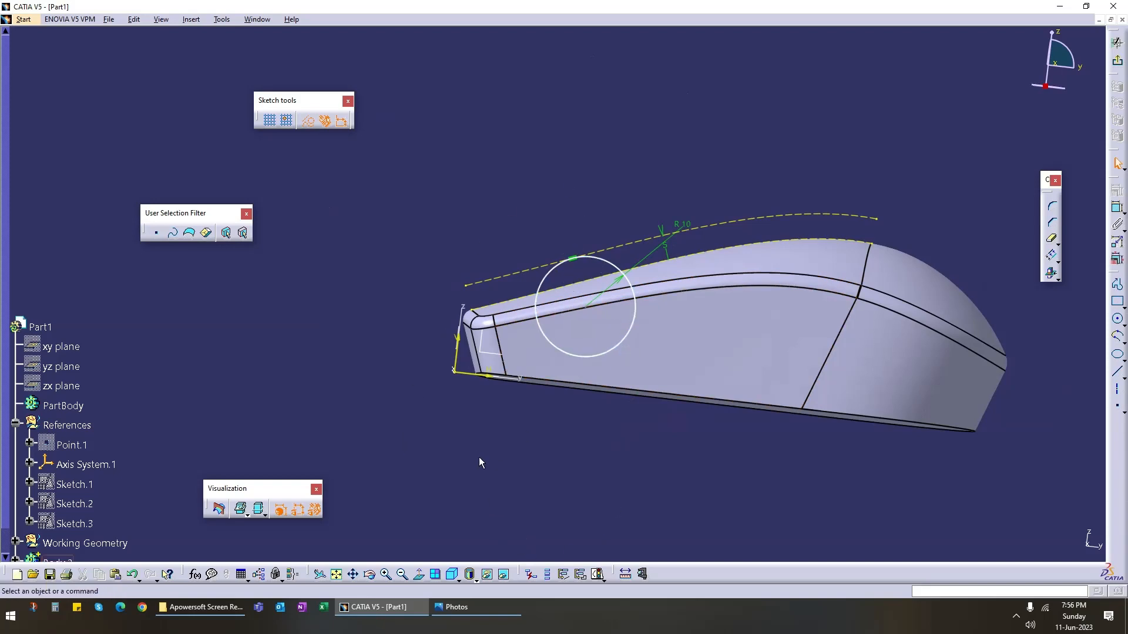
middle_click_drag(479, 462, 612, 445)
left_click(612, 445)
middle_click_drag(611, 445, 632, 420)
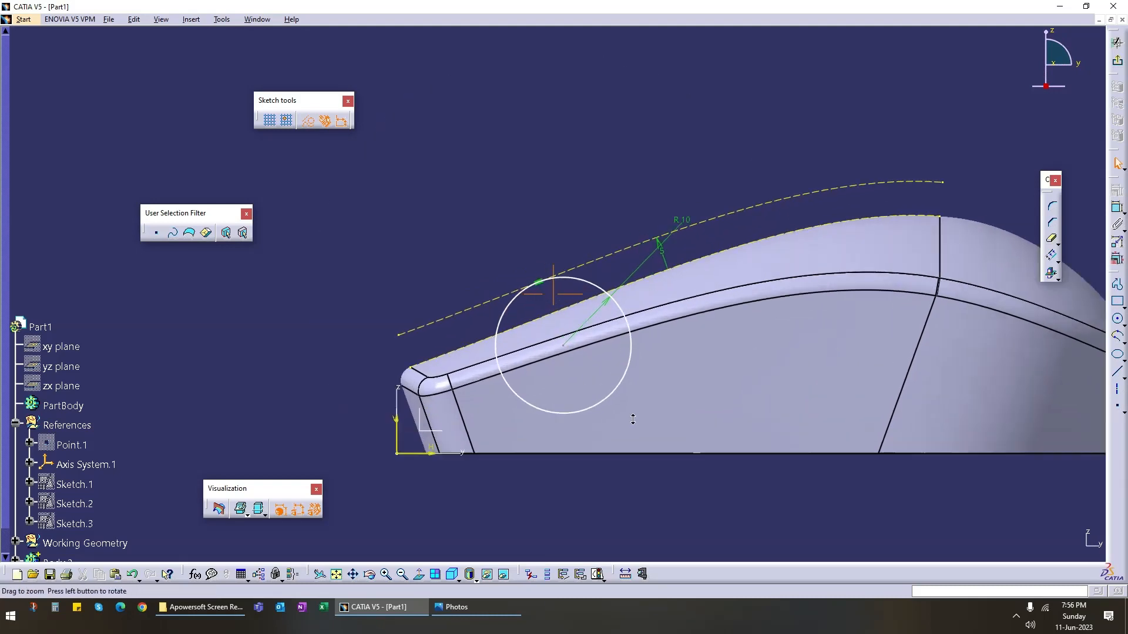
double_click(663, 249)
type("3")
key("Return")
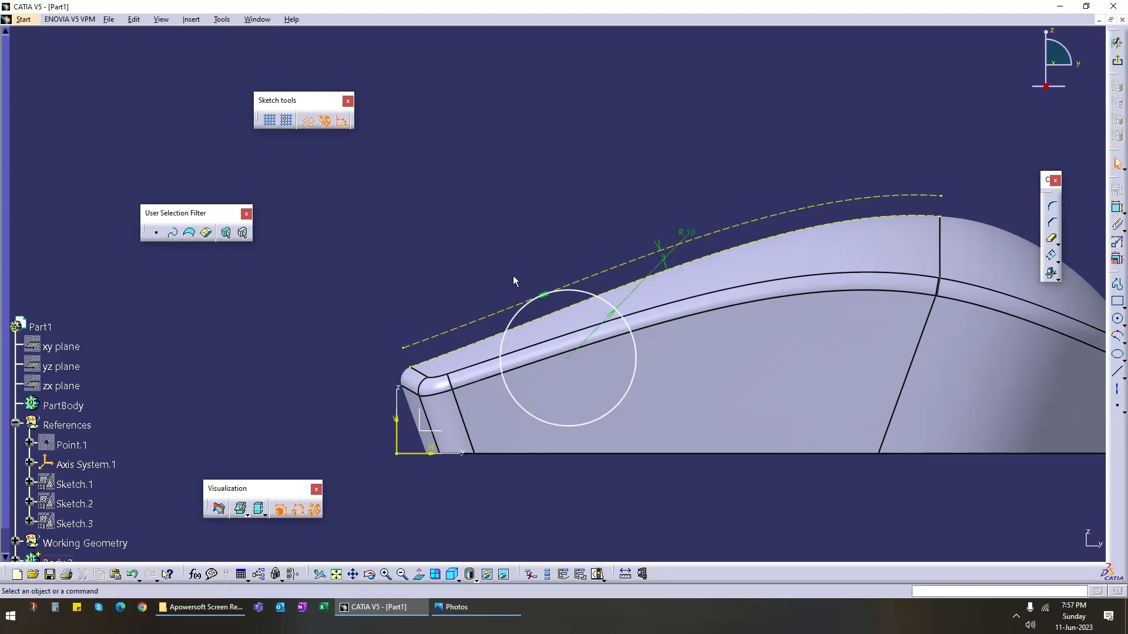
double_click(687, 235)
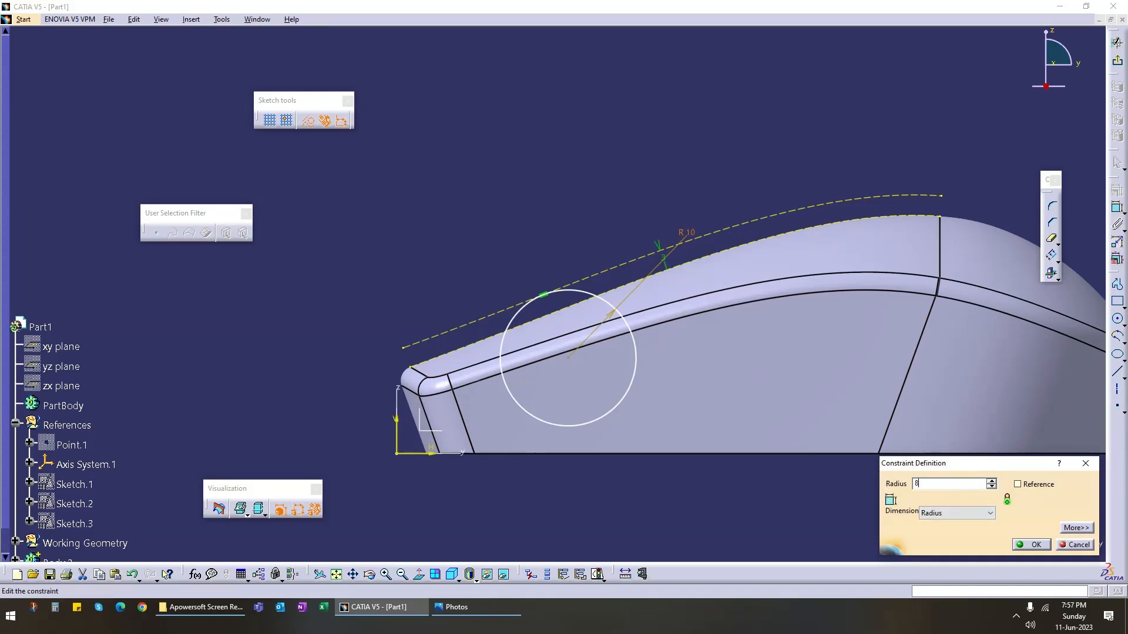
key("Return")
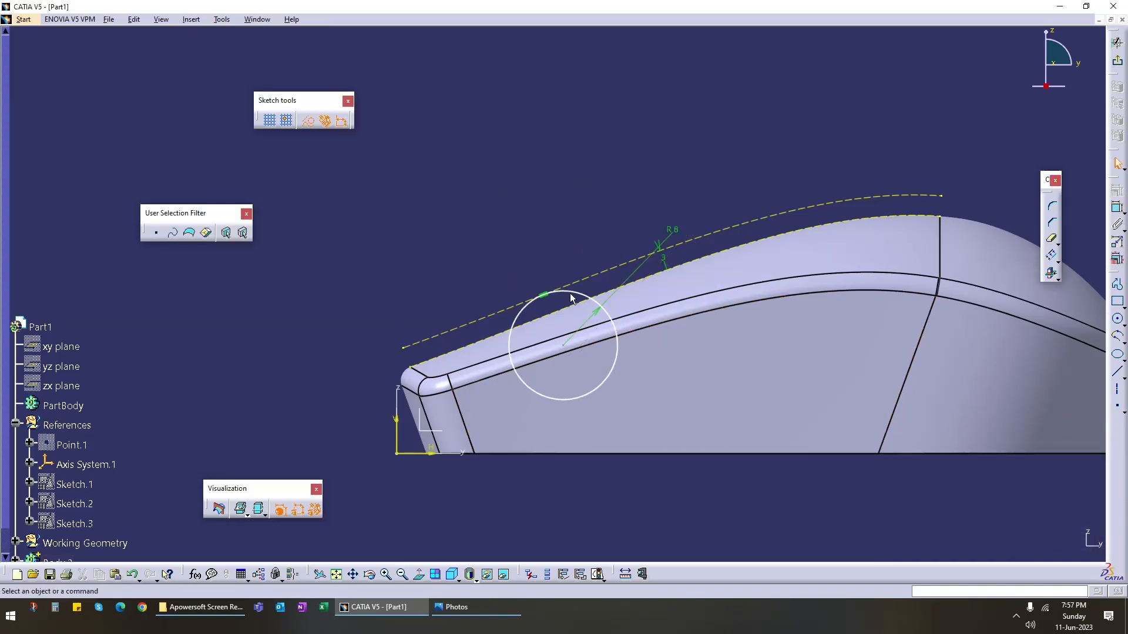
Step: Dimension the circle's horizontal distance from the sketch's vertical axis, trying 20 mm before setting it to 24 mm
left_click(1117, 207)
left_click(541, 391)
left_click(394, 420)
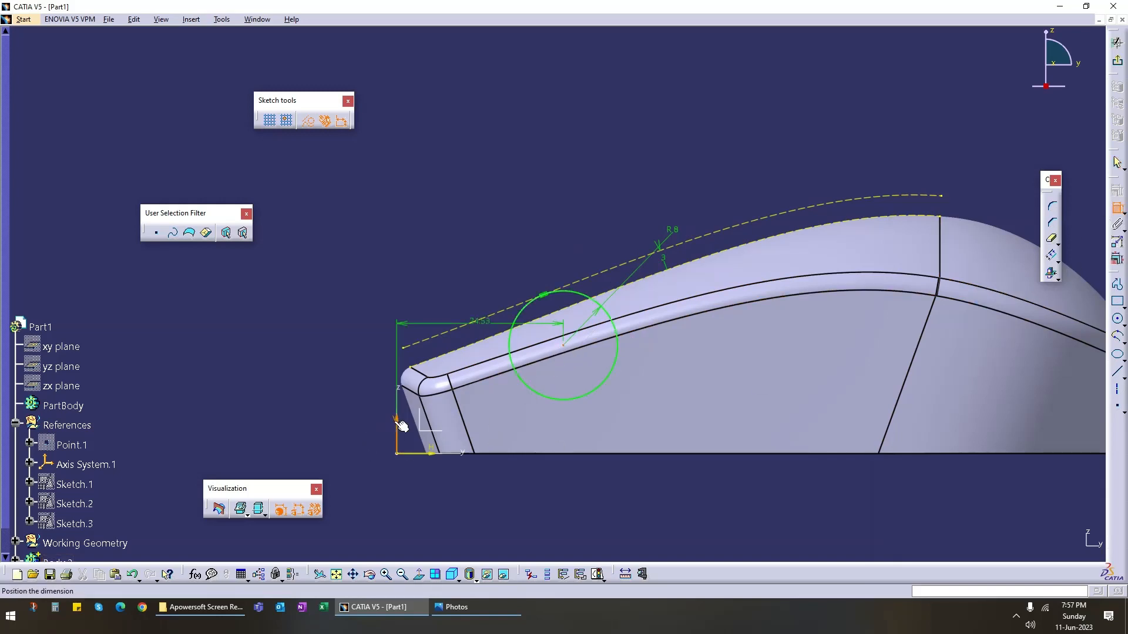
left_click(640, 495)
double_click(499, 515)
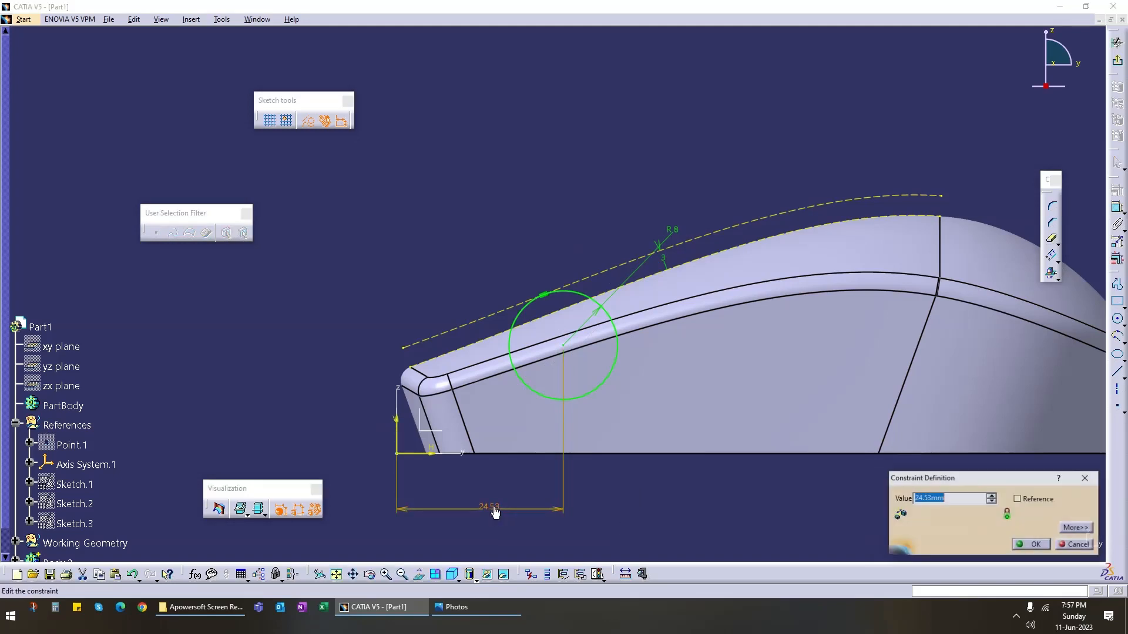
type("20")
key("Return")
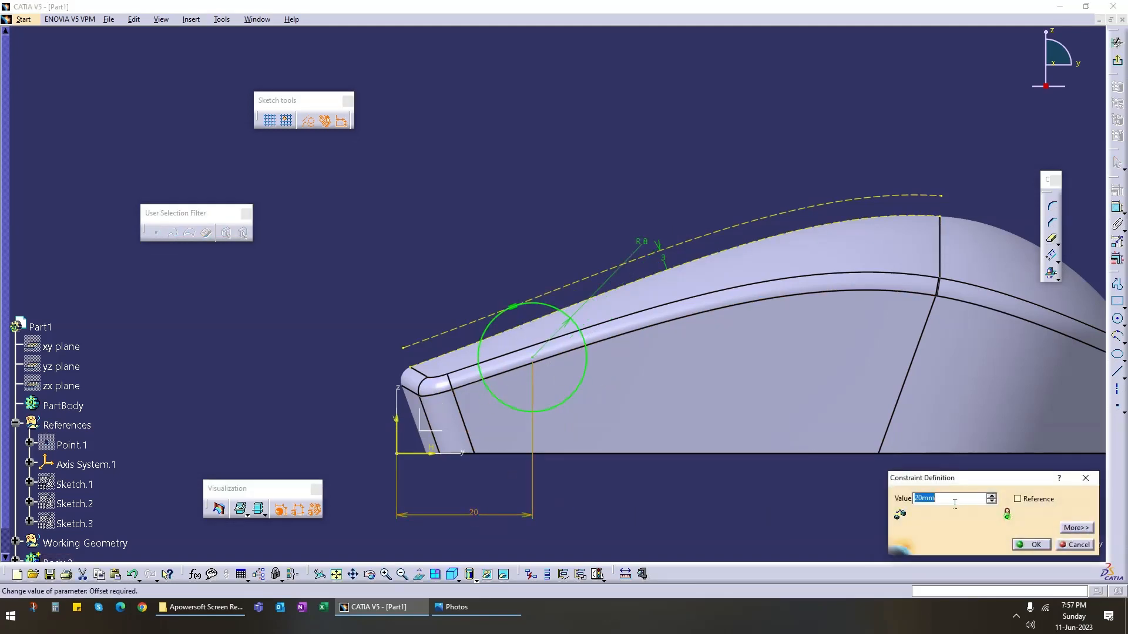
type("24")
key("Return")
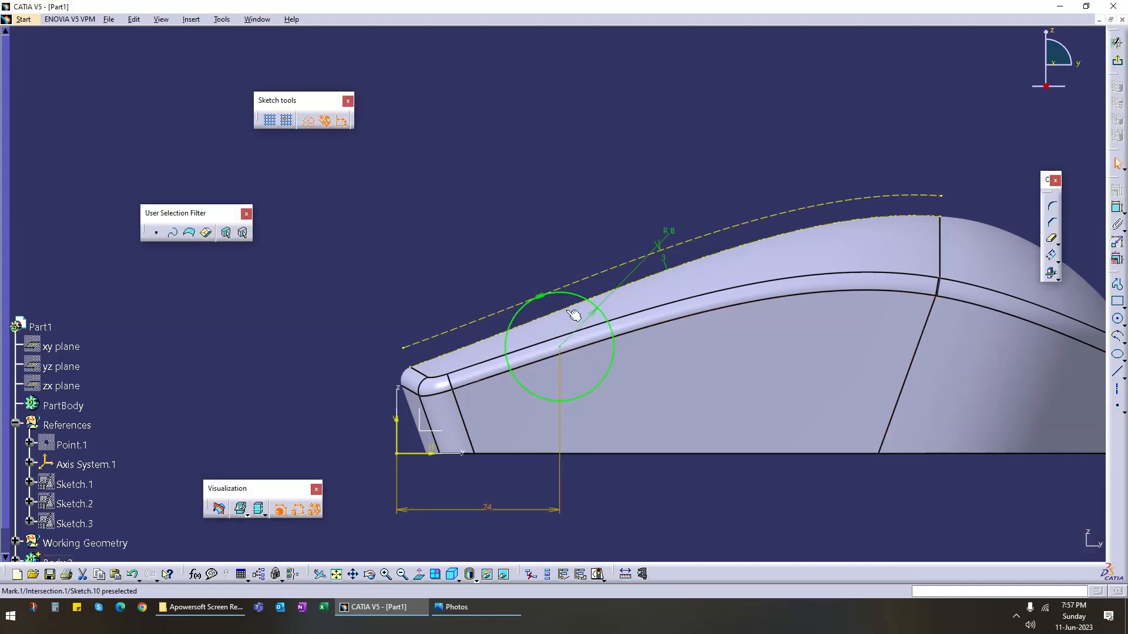
Step: Test the circle's position at 50 mm from the vertical axis and restore the distance to 24 mm
left_click(624, 289)
double_click(493, 509)
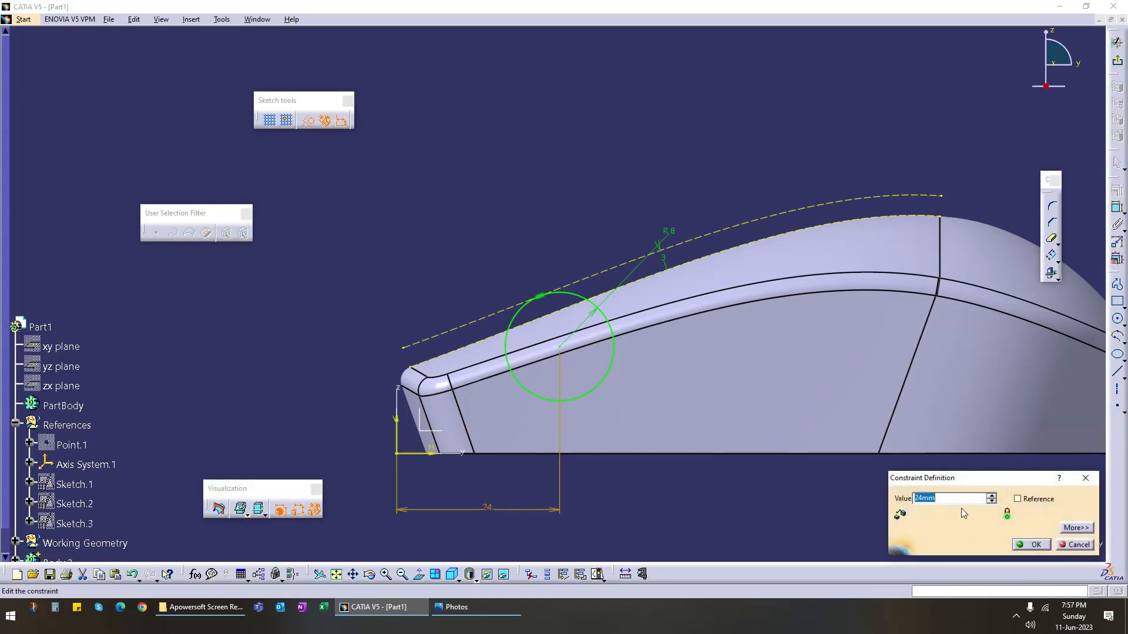
type("50")
key("Return")
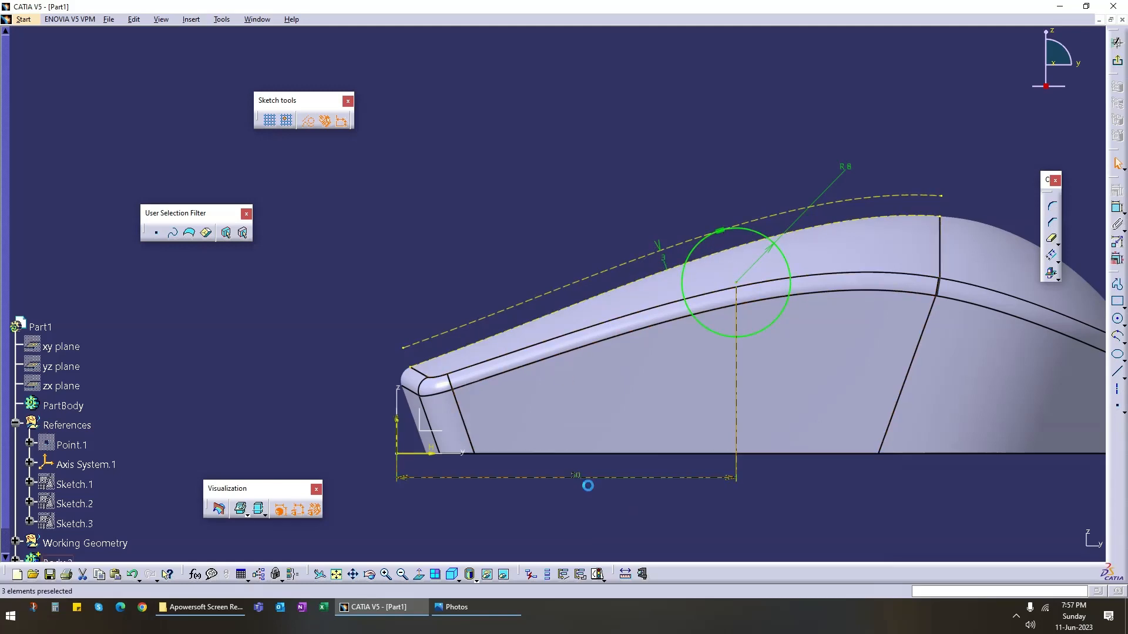
double_click(588, 485)
type("24")
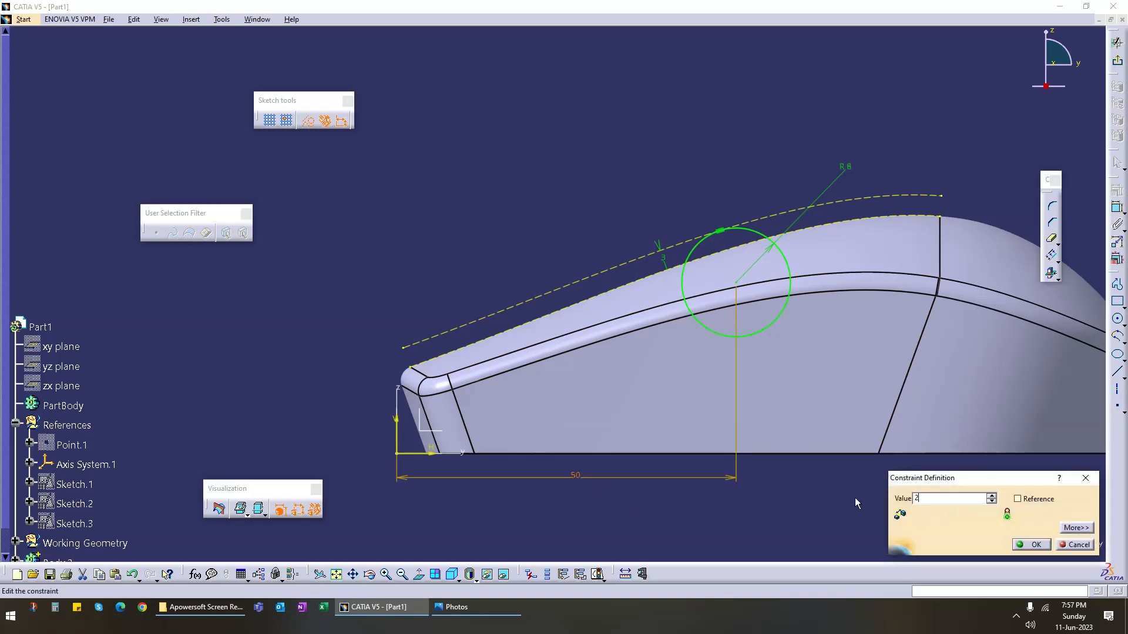
key("Return")
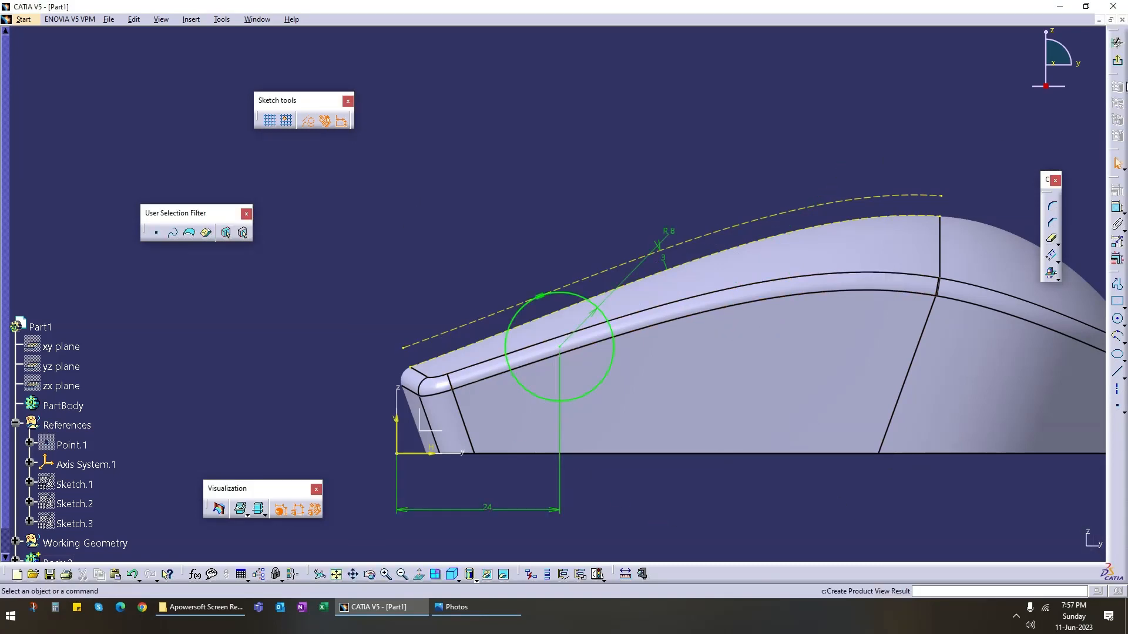
Step: Exit the sketch and pad the circle profile with a length of 3 mm and mirrored extent to form the scroll wheel
left_click(1117, 43)
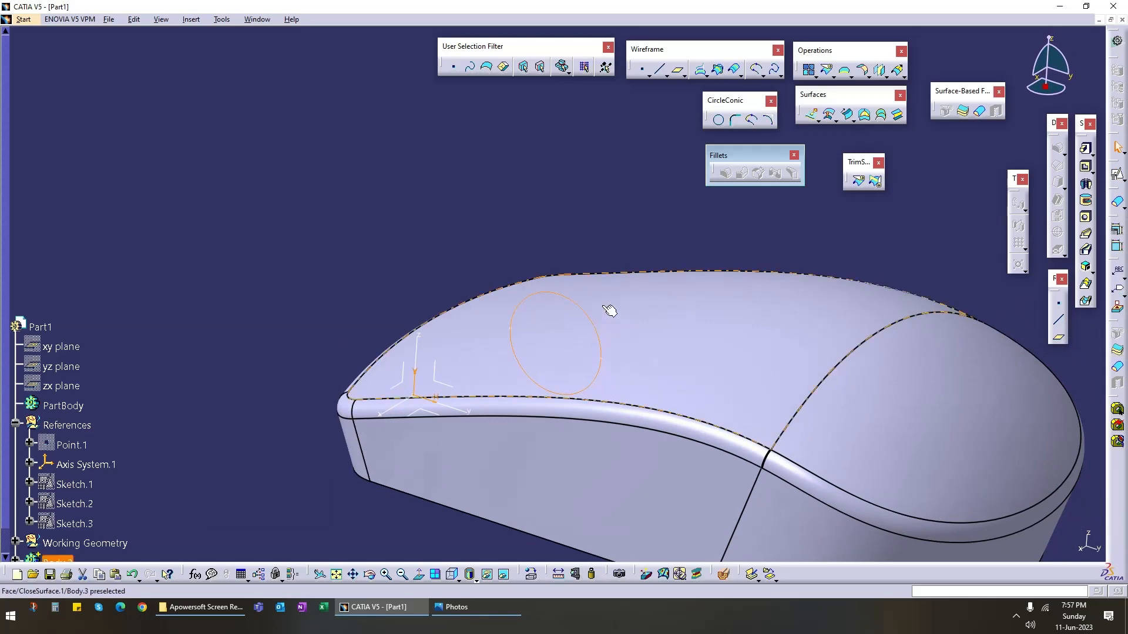
left_click(1086, 149)
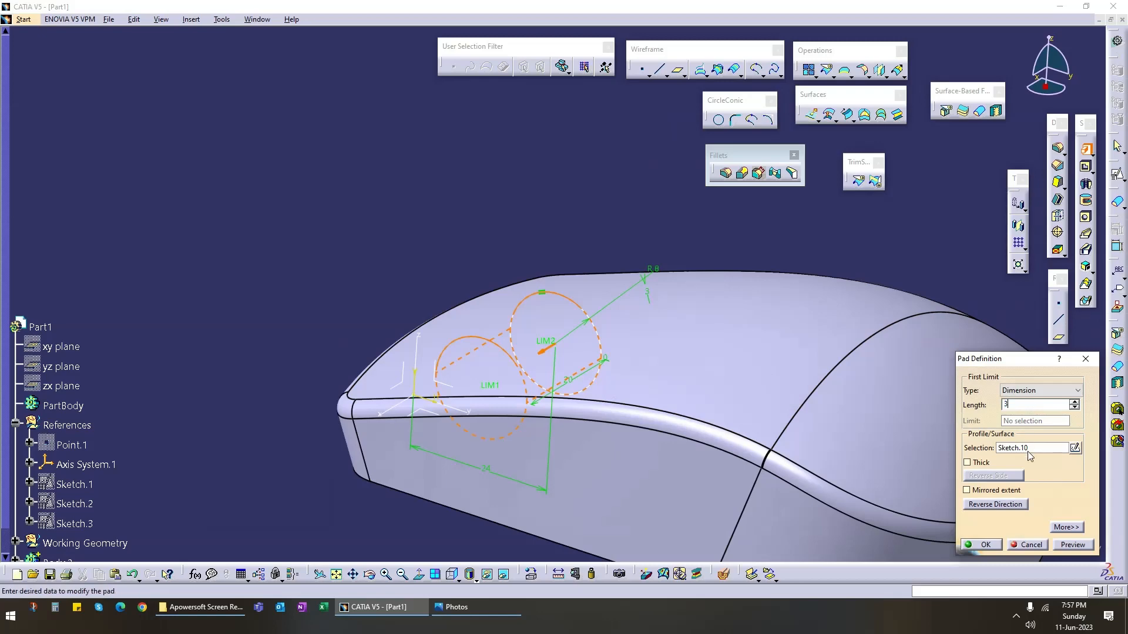
left_click(968, 492)
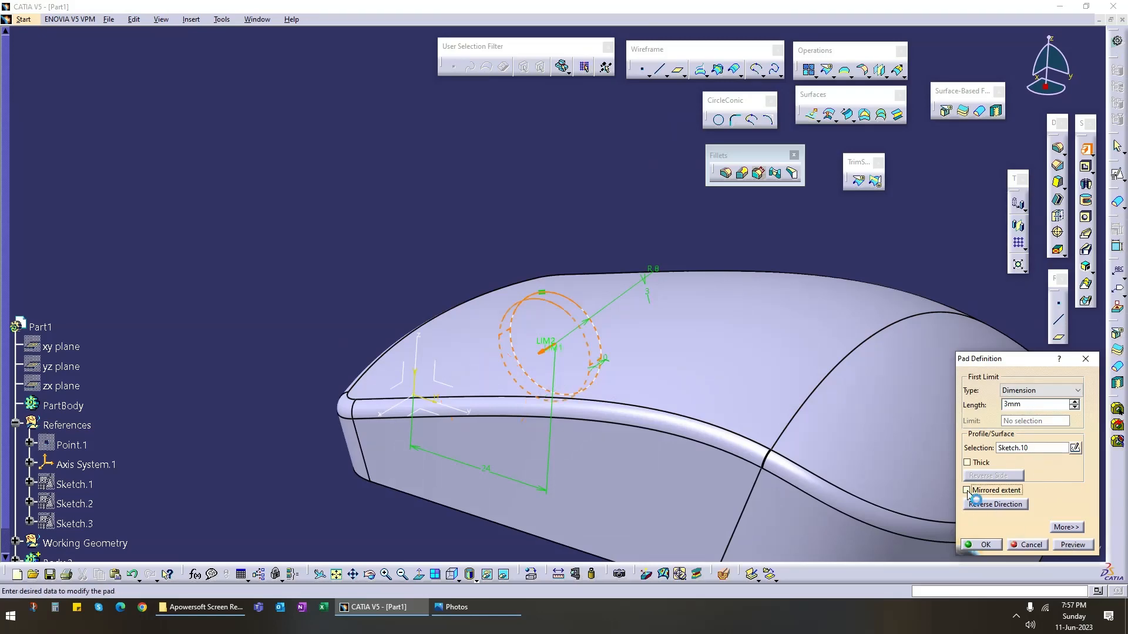
left_click(1072, 545)
middle_click_drag(705, 329, 520, 456)
left_click(985, 545)
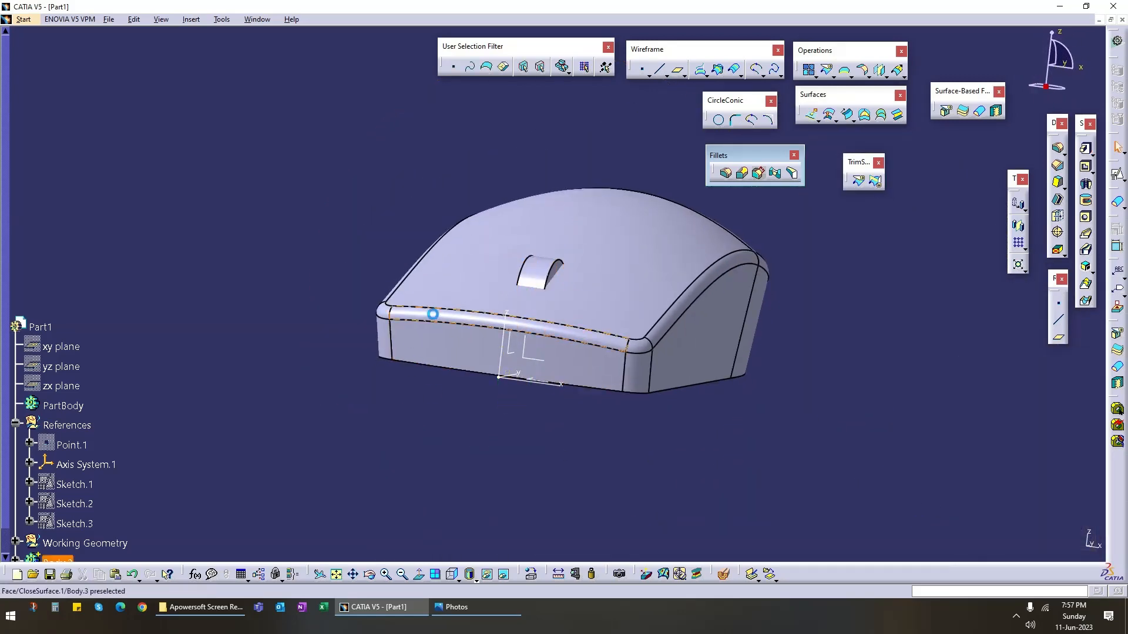
middle_click_drag(429, 315, 602, 385)
scroll(23, 360, "down", 3)
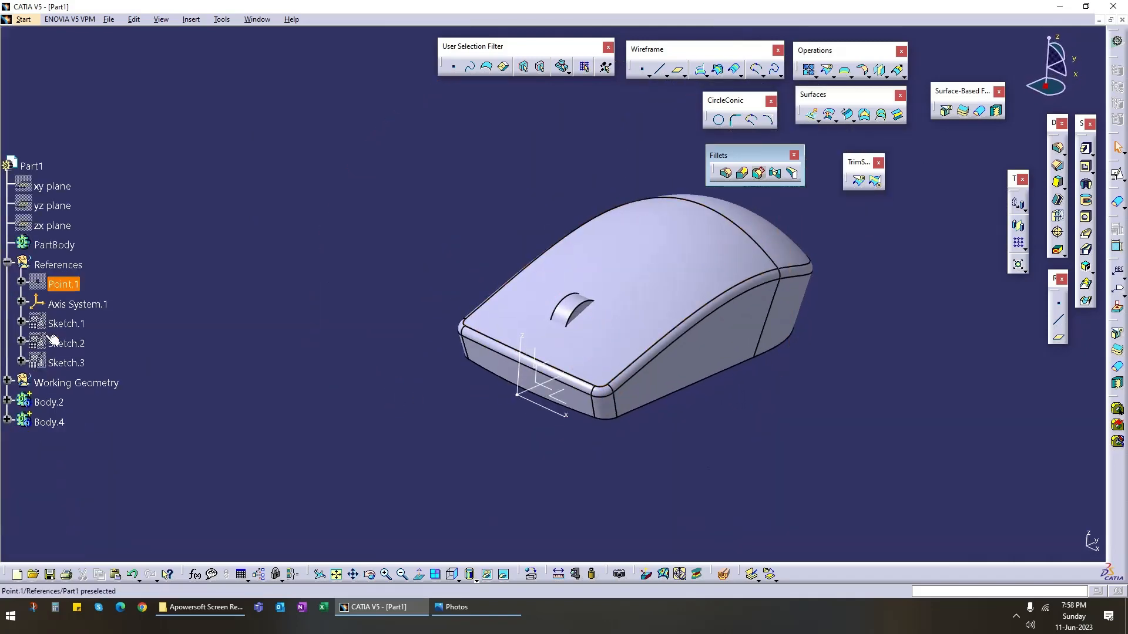
Step: Copy the scroll wheel body Body.4 and paste it into Part1 as a result with link
left_click(8, 420)
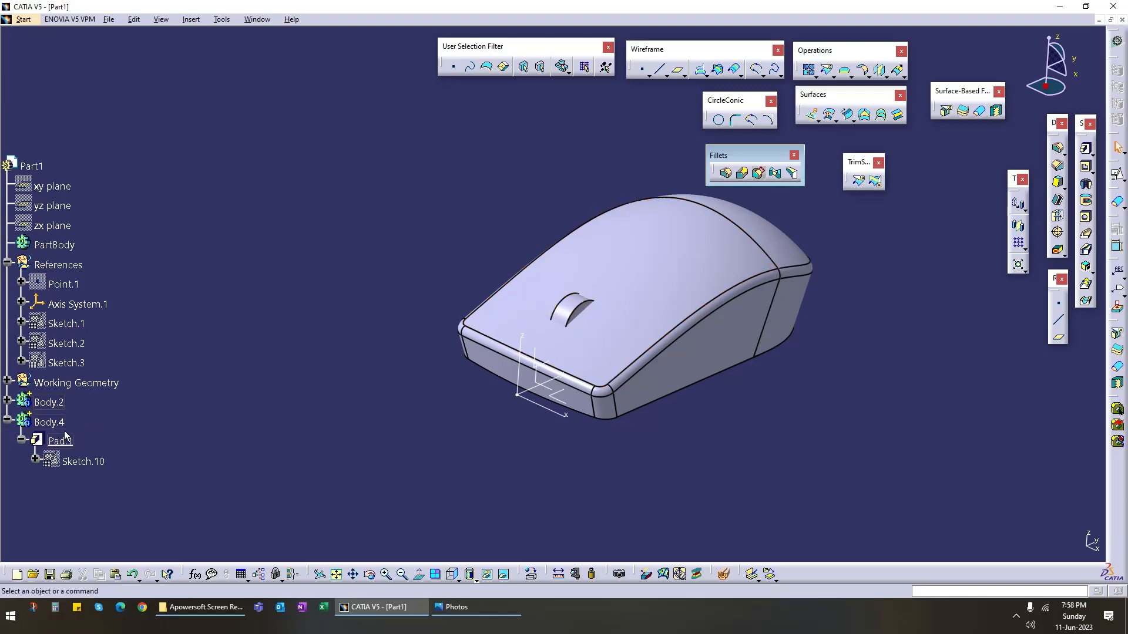
left_click(49, 423)
right_click(47, 423)
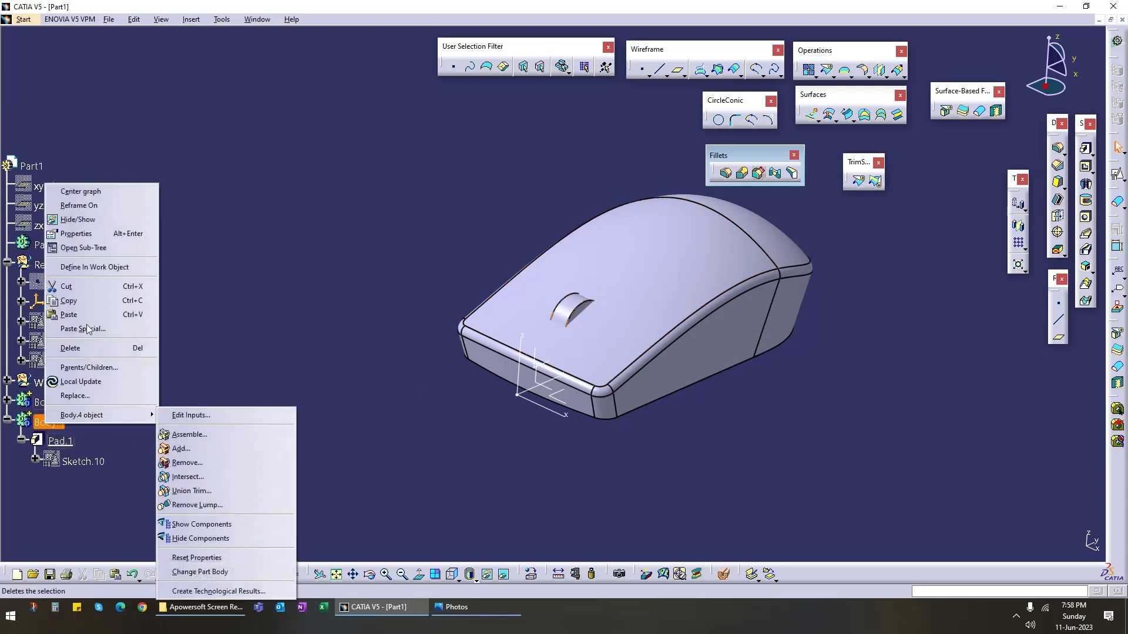
left_click(87, 301)
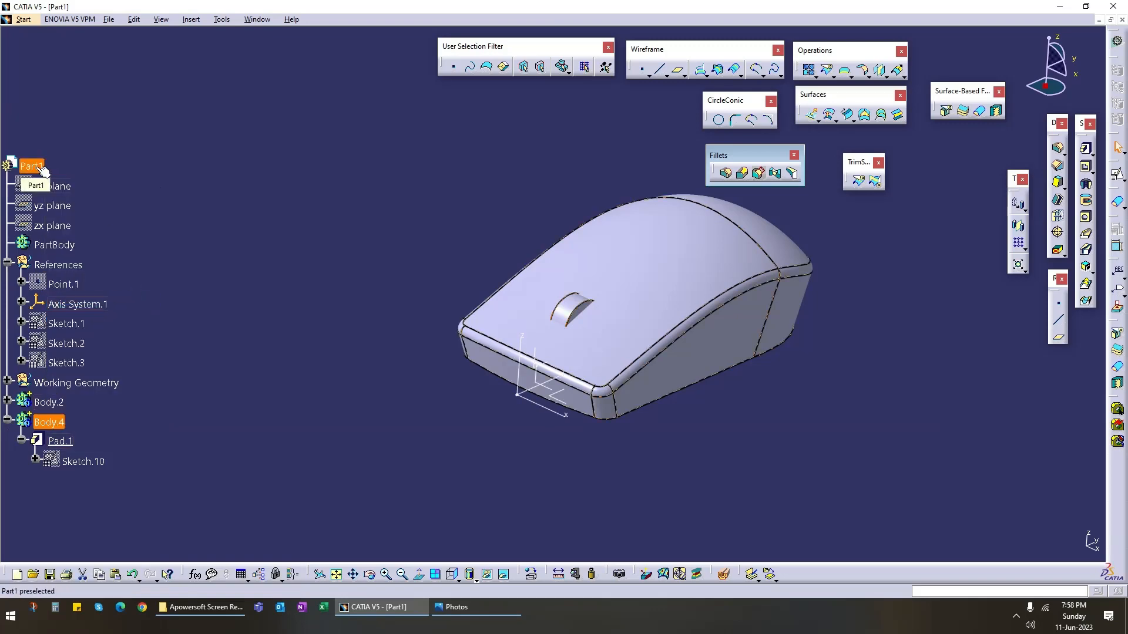
right_click(44, 173)
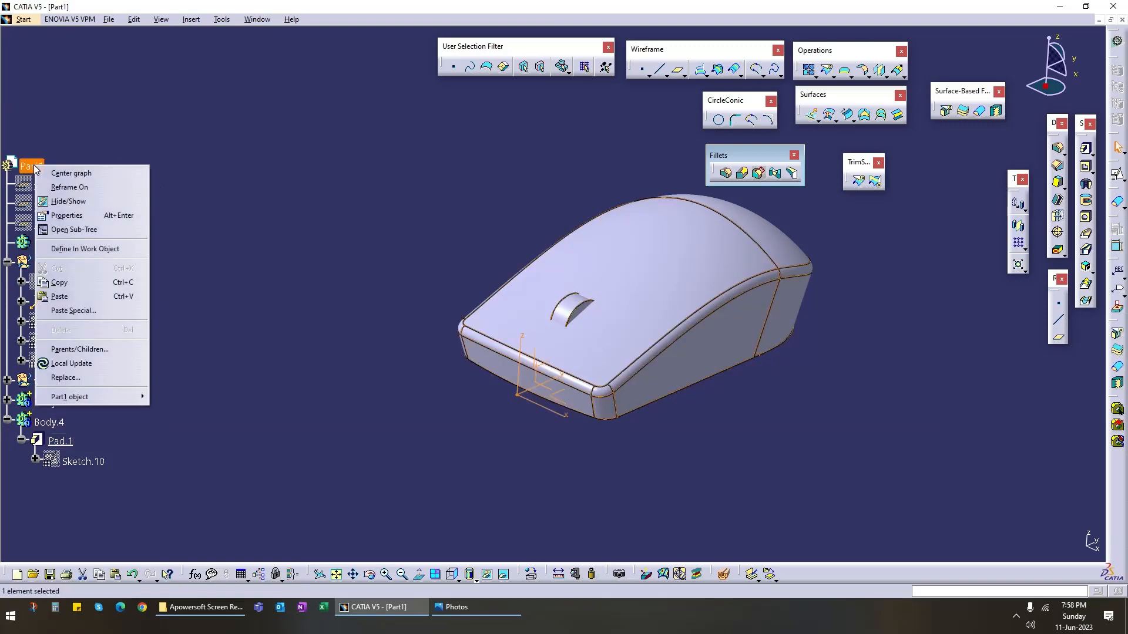
left_click(76, 310)
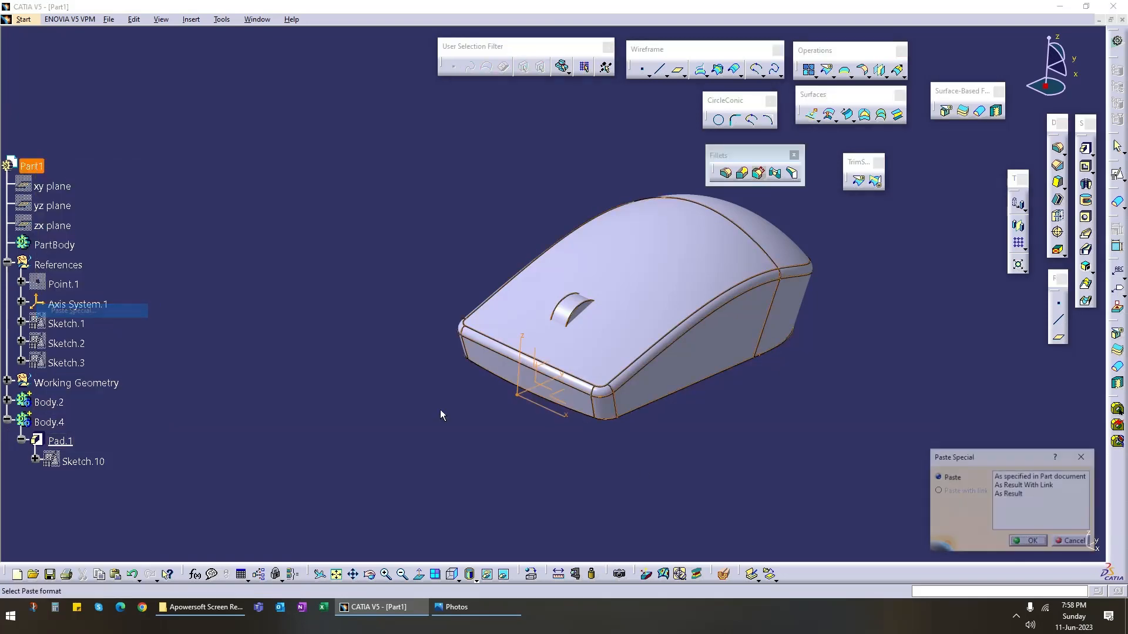
left_click(1034, 485)
left_click(1033, 544)
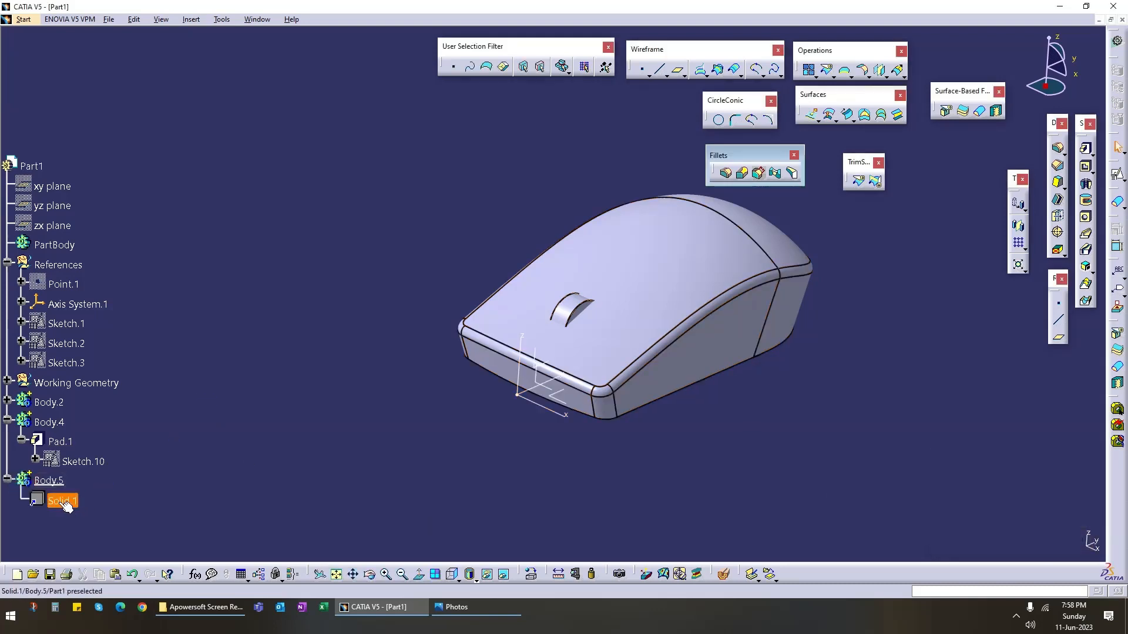
Step: Hide Body.4 and add a 1 mm thickness to the curved outer face of the linked wheel copy
right_click(52, 424)
key("h")
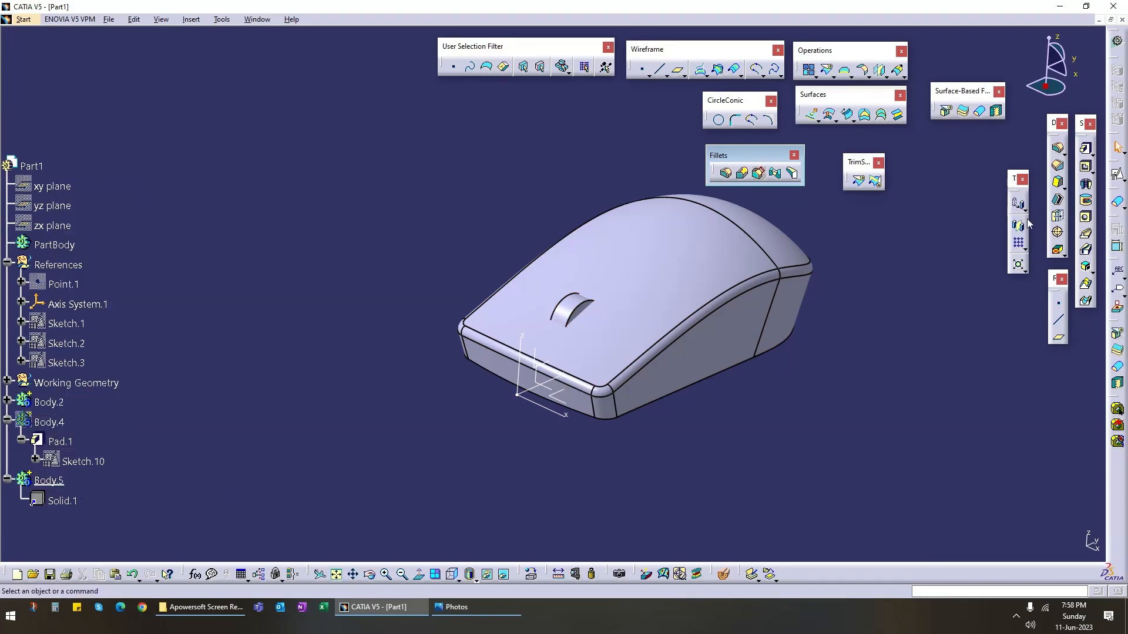
left_click(1058, 216)
middle_click_drag(491, 420, 523, 353, "ctrl")
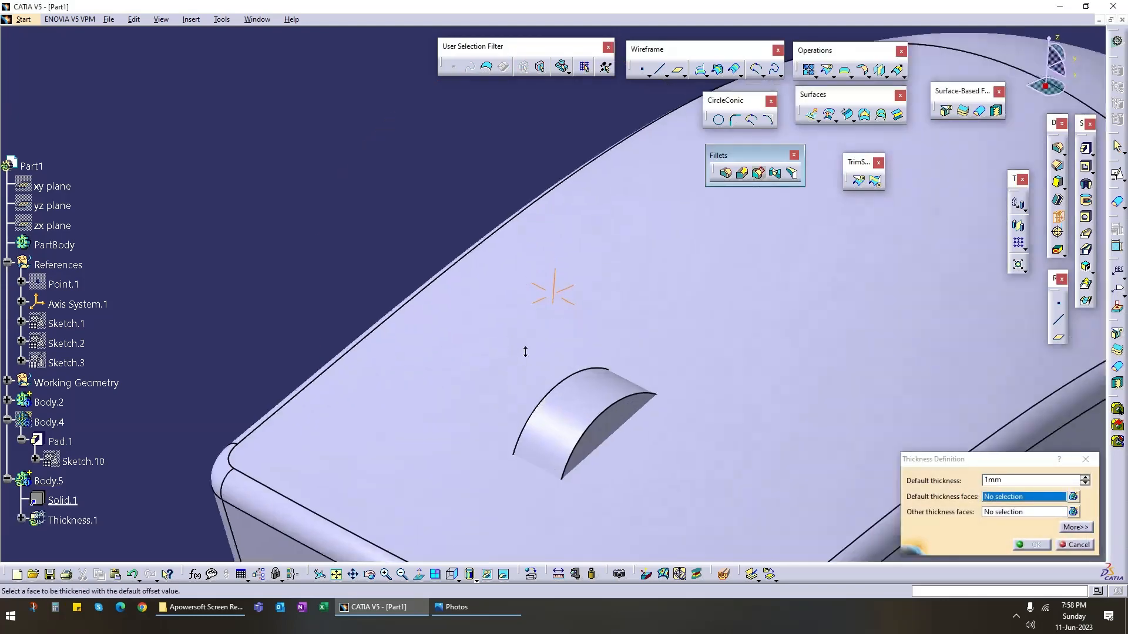
left_click(589, 414)
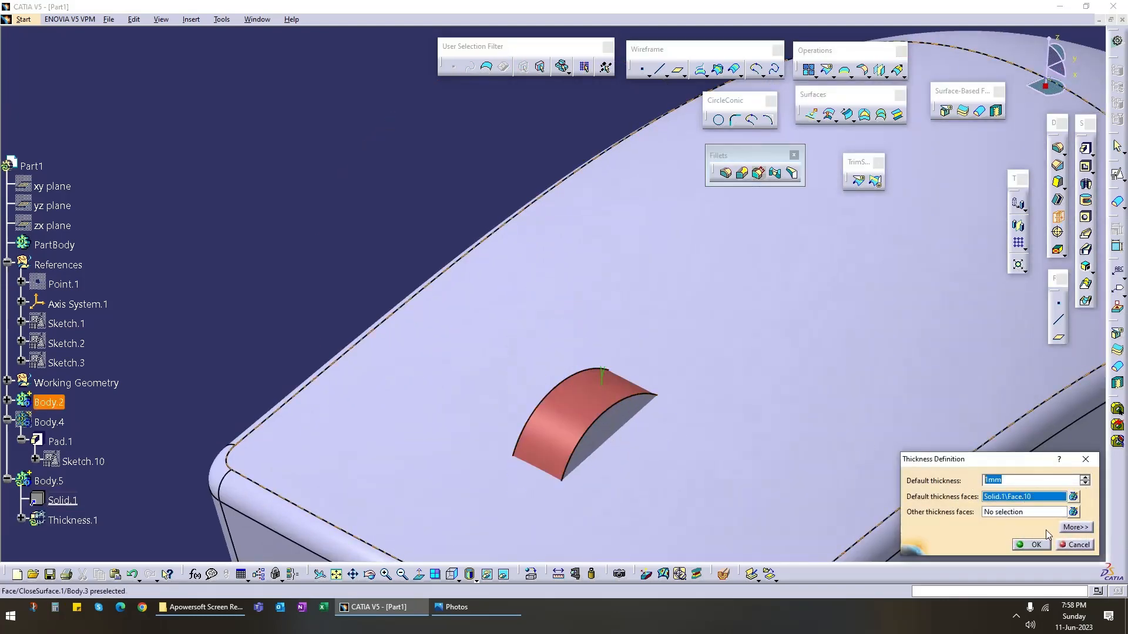
left_click(1033, 545)
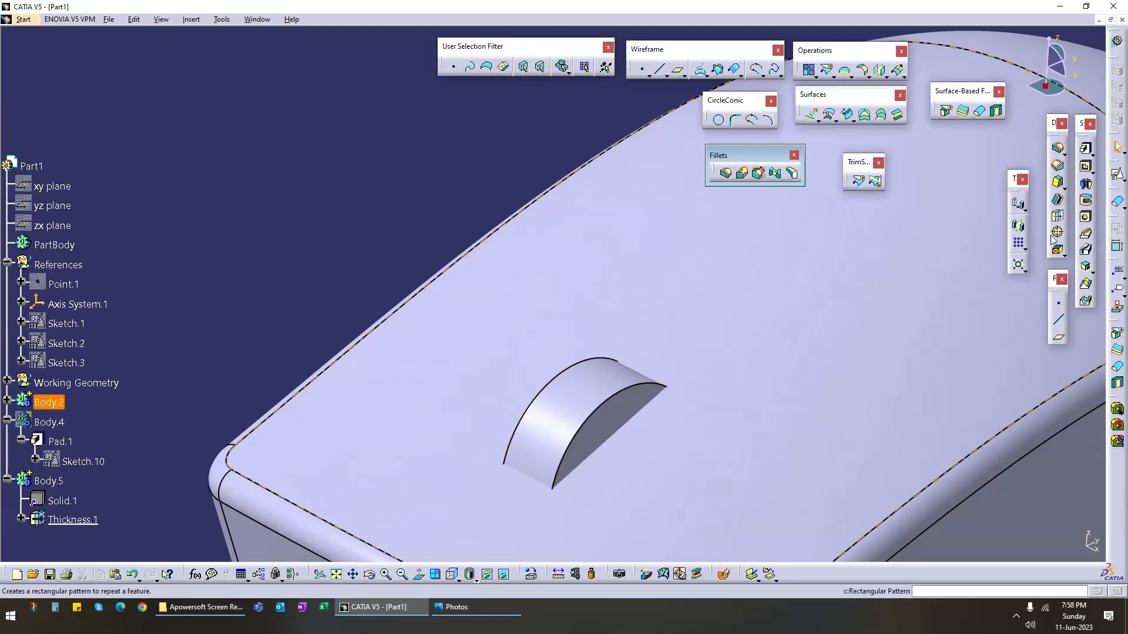
Step: Edit the wheel copy's thickness feature to include its two flat side faces as default thickness faces
left_click(1057, 216)
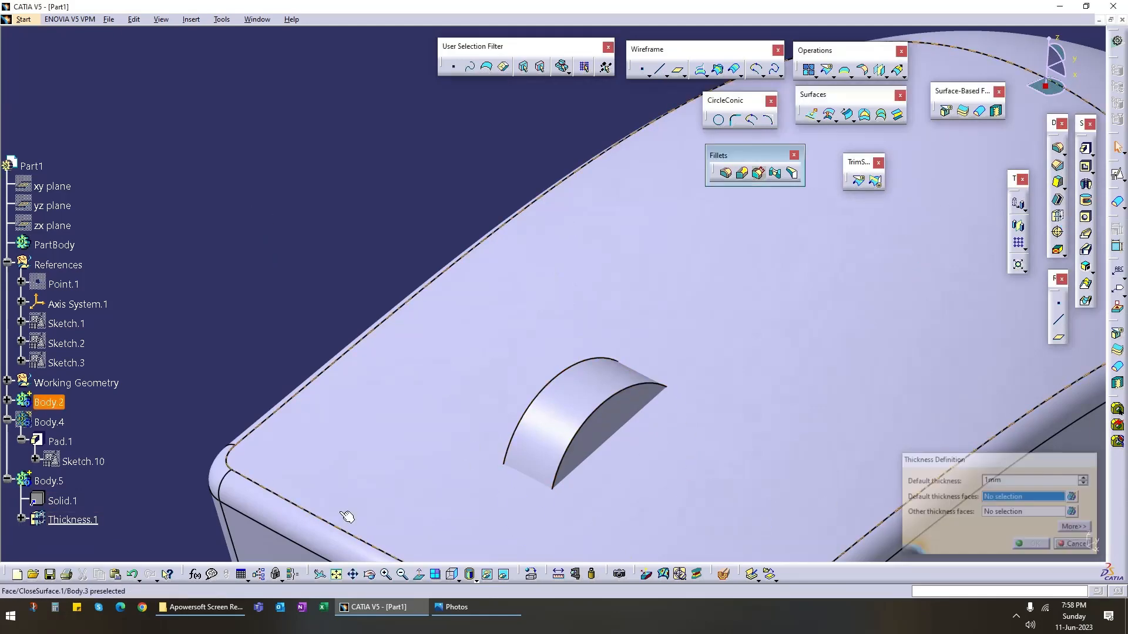
double_click(72, 520)
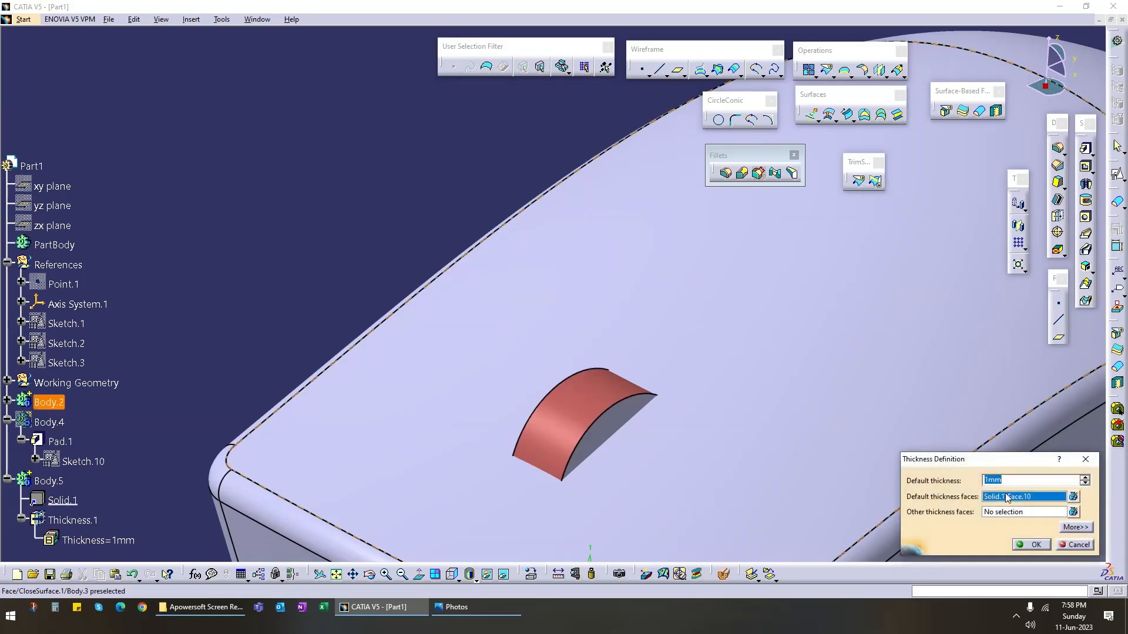
left_click(1006, 498)
left_click(600, 441)
middle_click_drag(383, 430, 627, 331)
left_click(658, 322)
left_click(1035, 545)
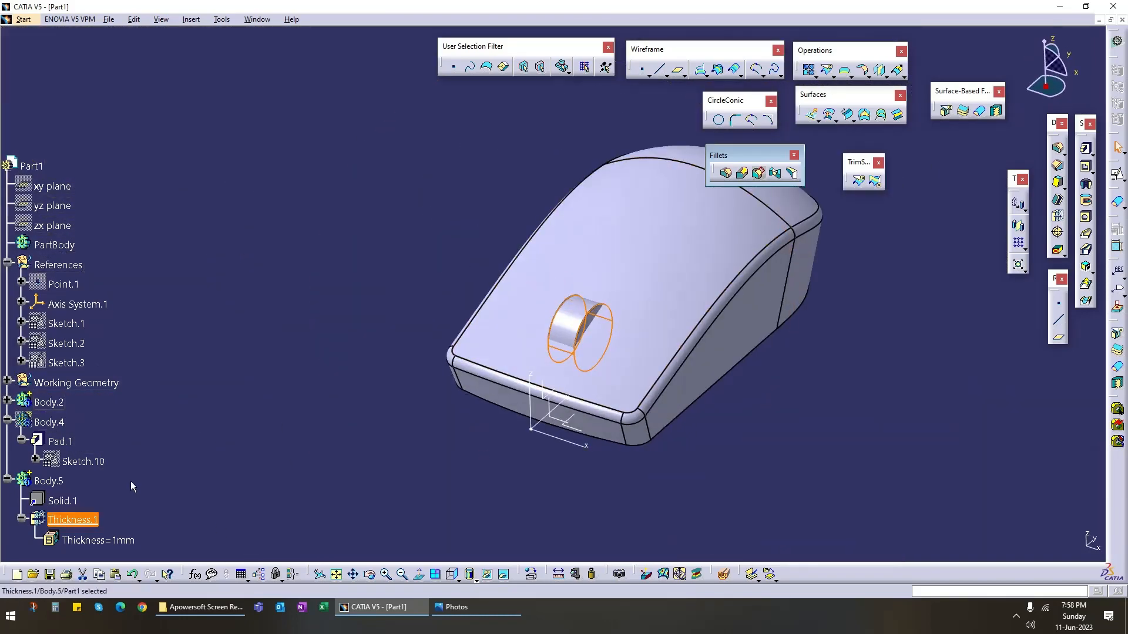
Step: Make Body.2 the work object and remove the thickened Body.5 from it to cut the wheel pocket
right_click(40, 407)
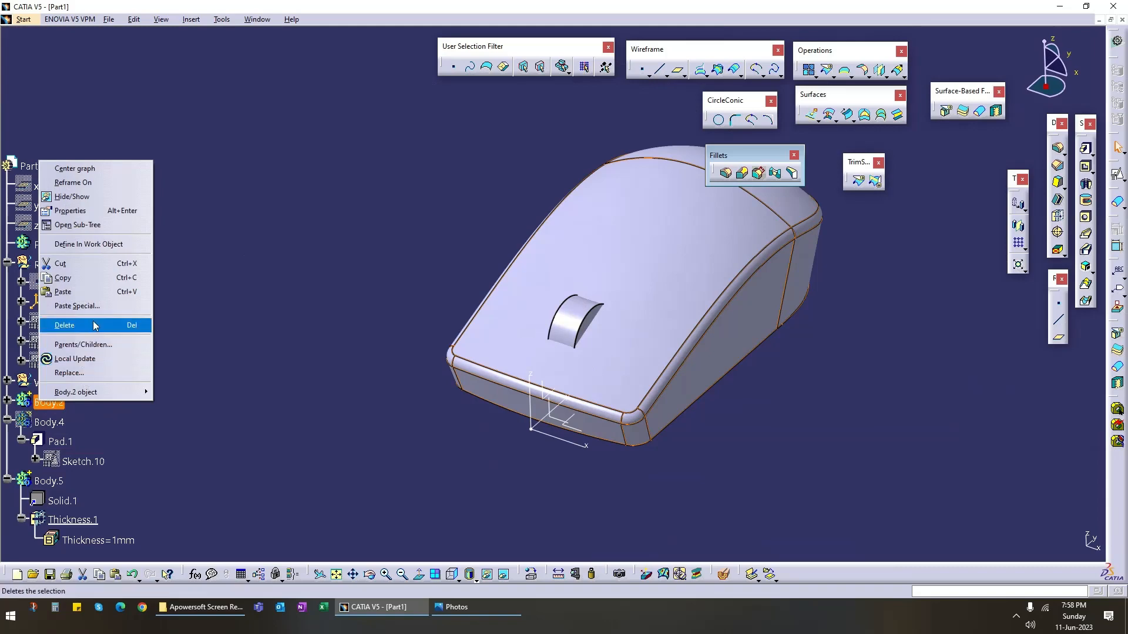
left_click(88, 244)
right_click(68, 488)
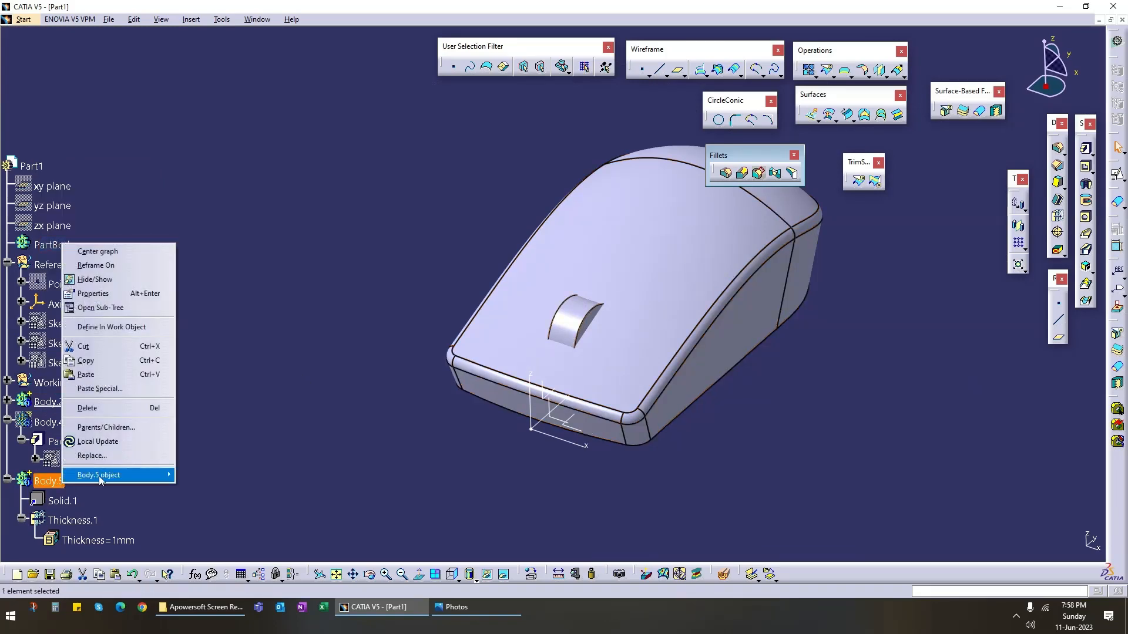
mouse_move(99, 475)
left_click(203, 347)
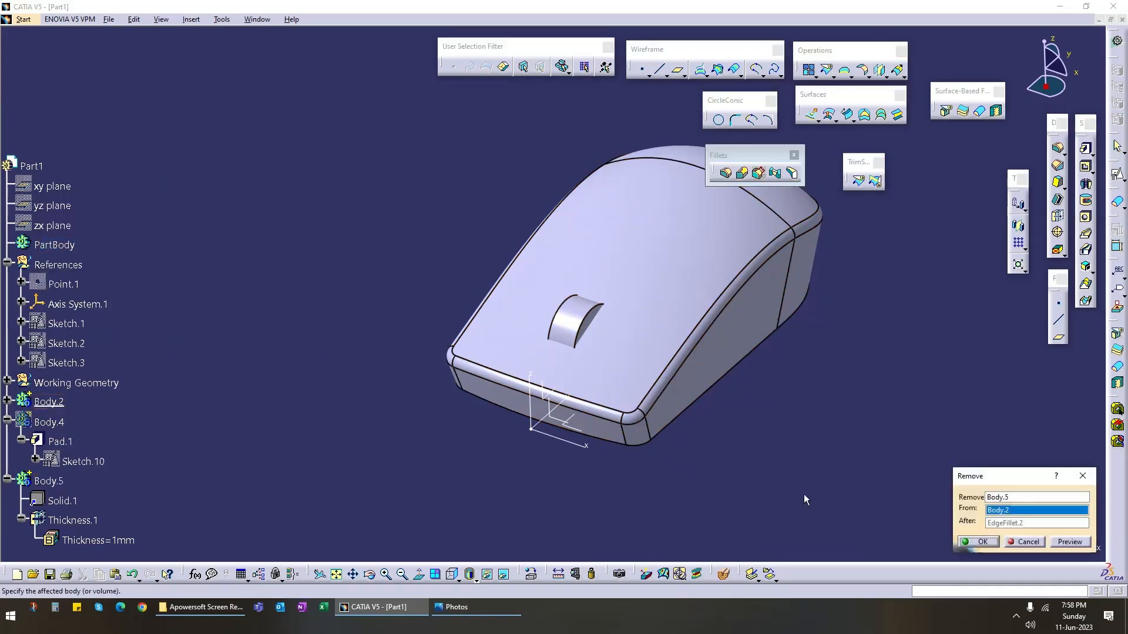
left_click(987, 543)
Step: Show the scroll wheel body Body.4 again and check how it sits in the pocket
middle_click_drag(491, 455, 545, 450)
scroll(131, 454, "up", 1)
right_click(48, 479)
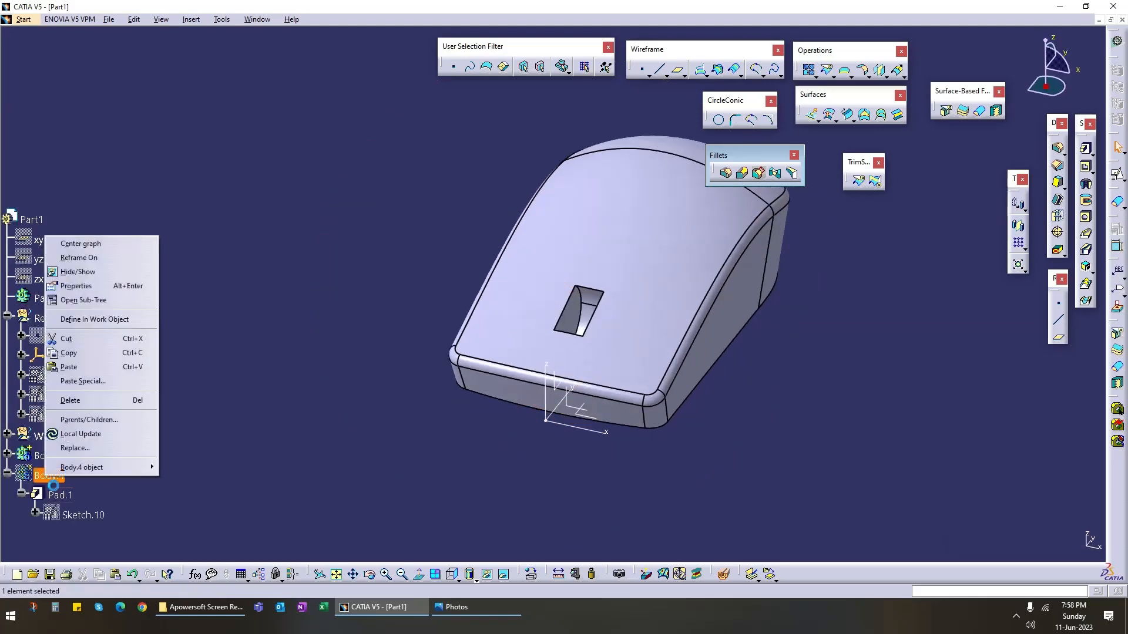
key("h")
middle_click_drag(479, 479, 552, 395)
middle_click_drag(414, 401, 370, 438)
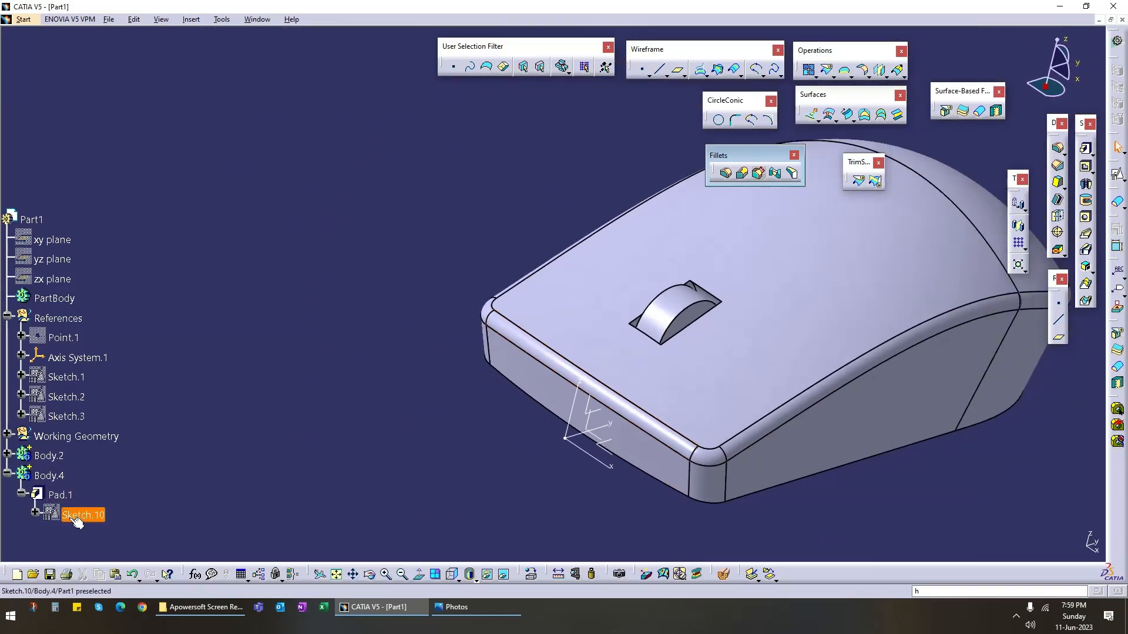
Step: Set the thickness parameter of Body.5 inside Body.2's Remove feature to 0.5 mm
left_click(7, 456)
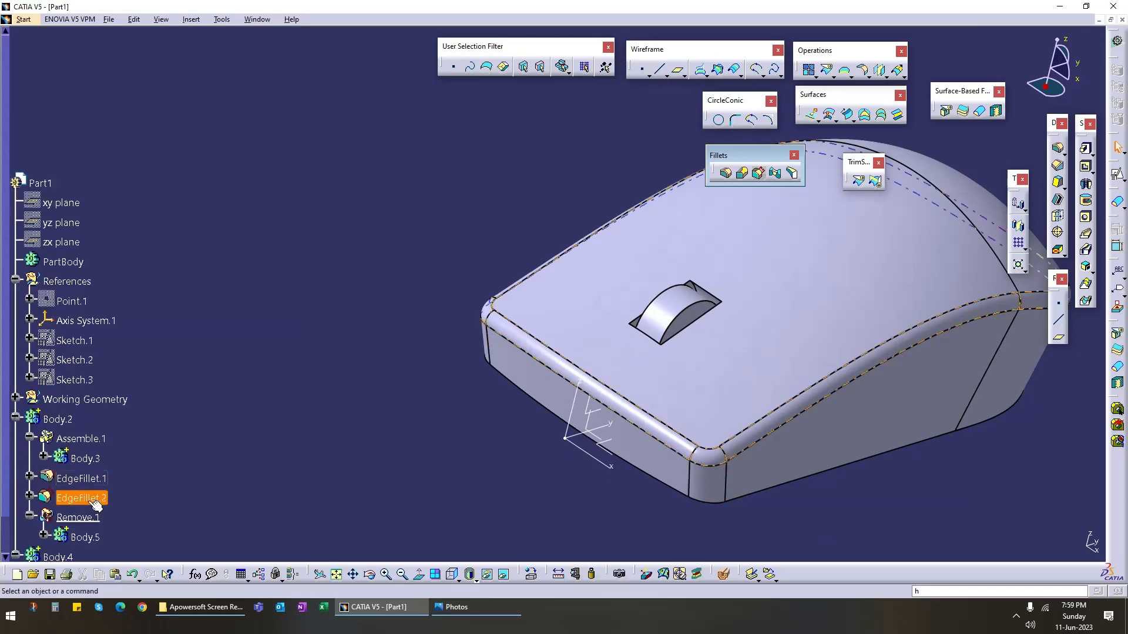
scroll(104, 516, "down", 3)
left_click(36, 430)
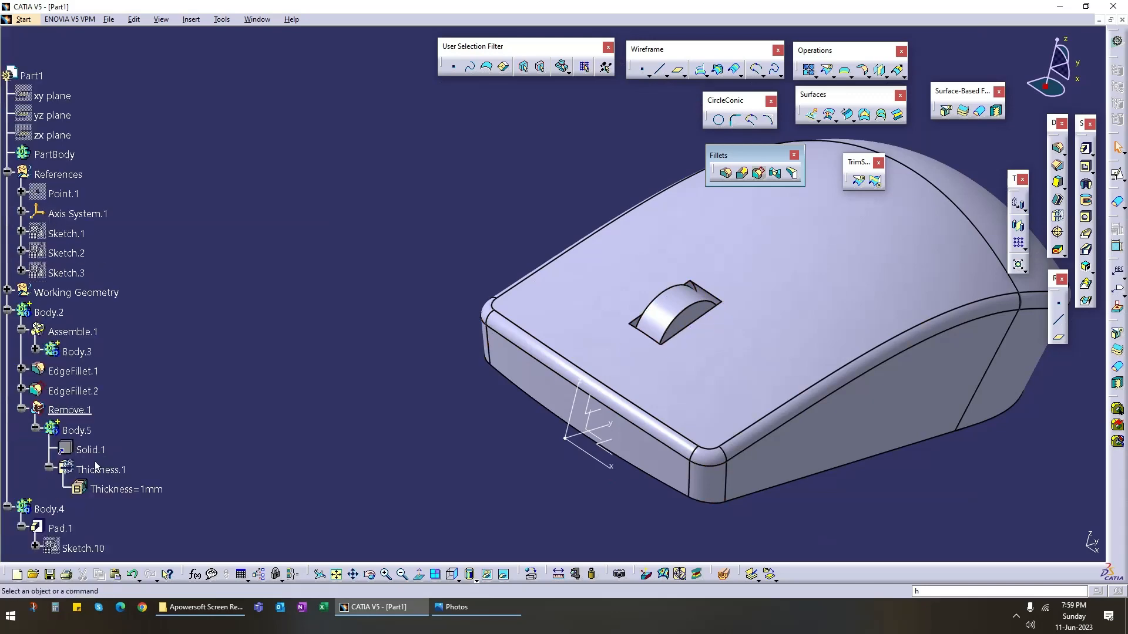
double_click(141, 489)
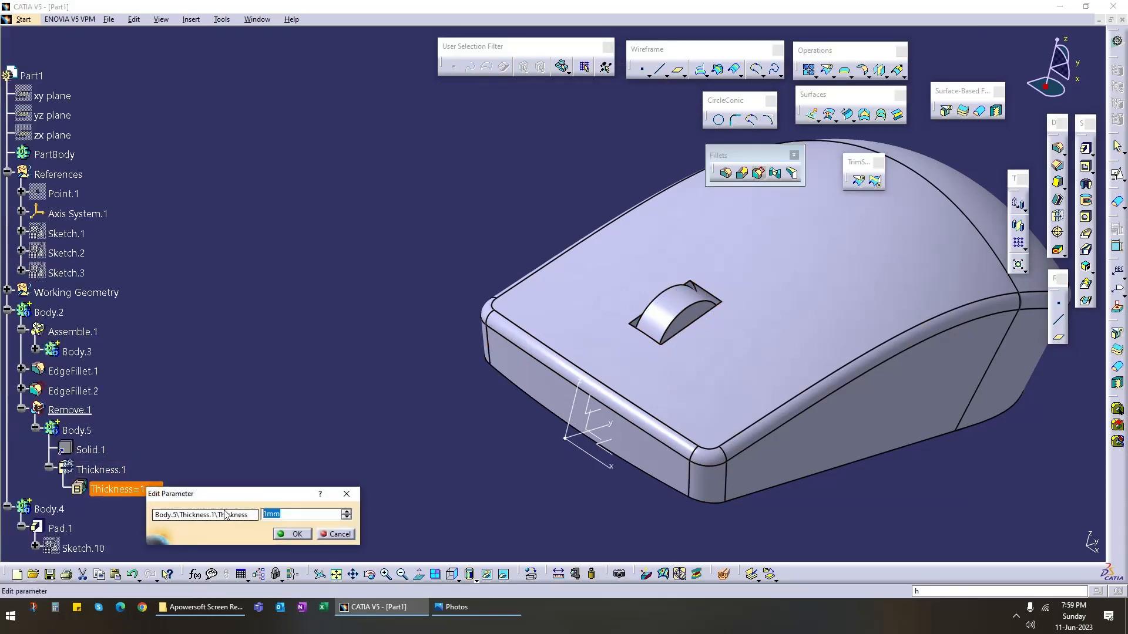
type("0.5")
key("Return")
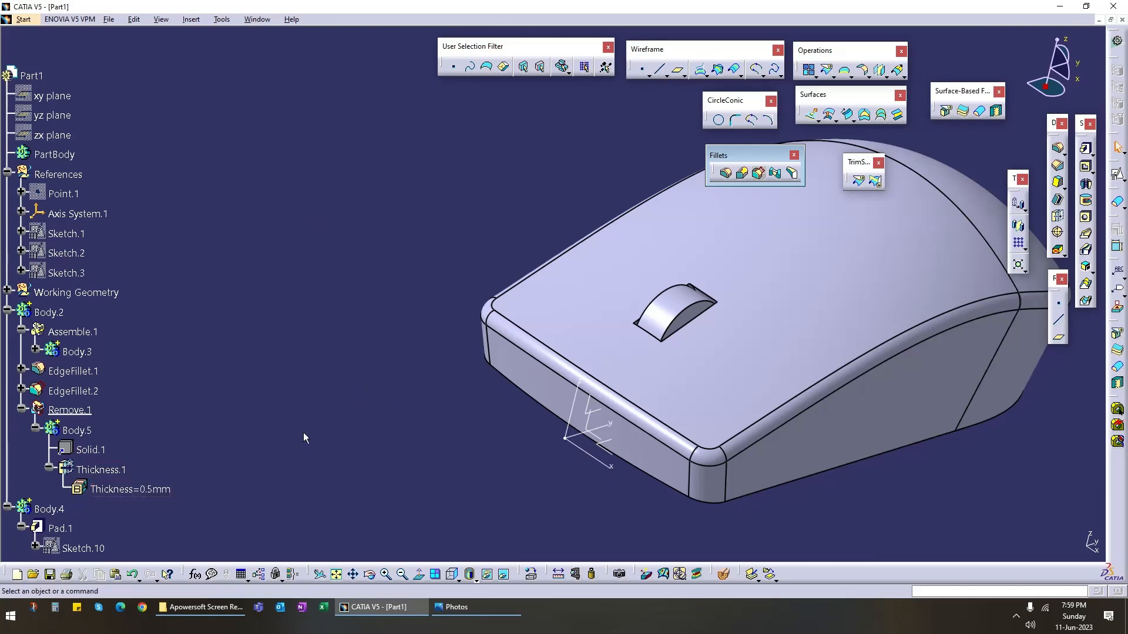
Step: Make Body.4 the work object and fillet the scroll wheel's two circular edges with a 0.5 mm radius
left_click(48, 510)
right_click(48, 510)
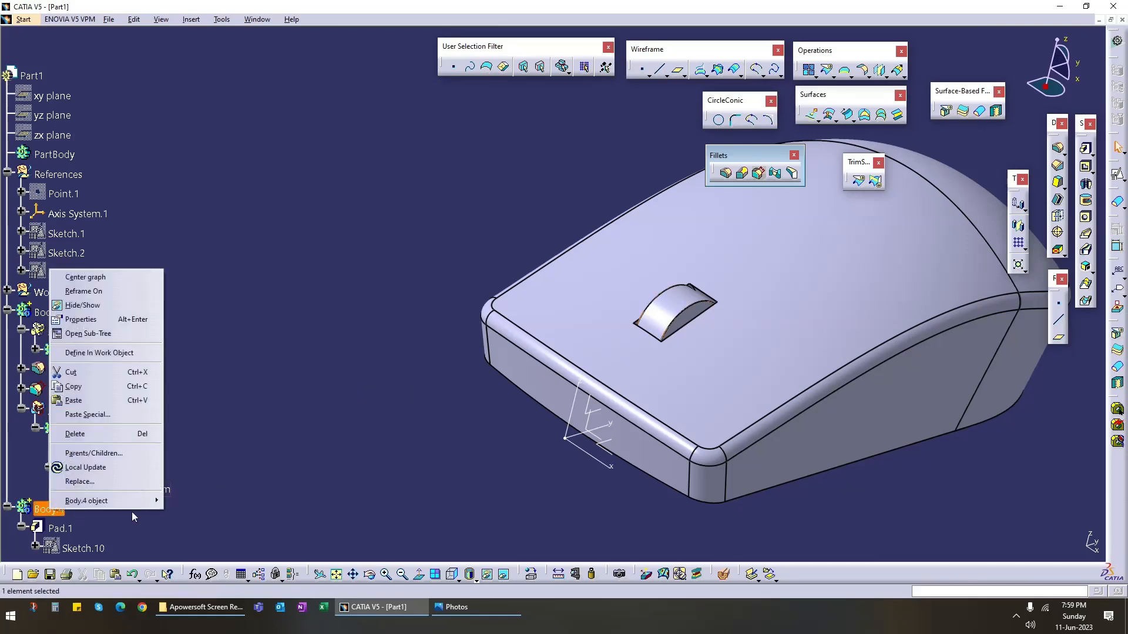
left_click(97, 353)
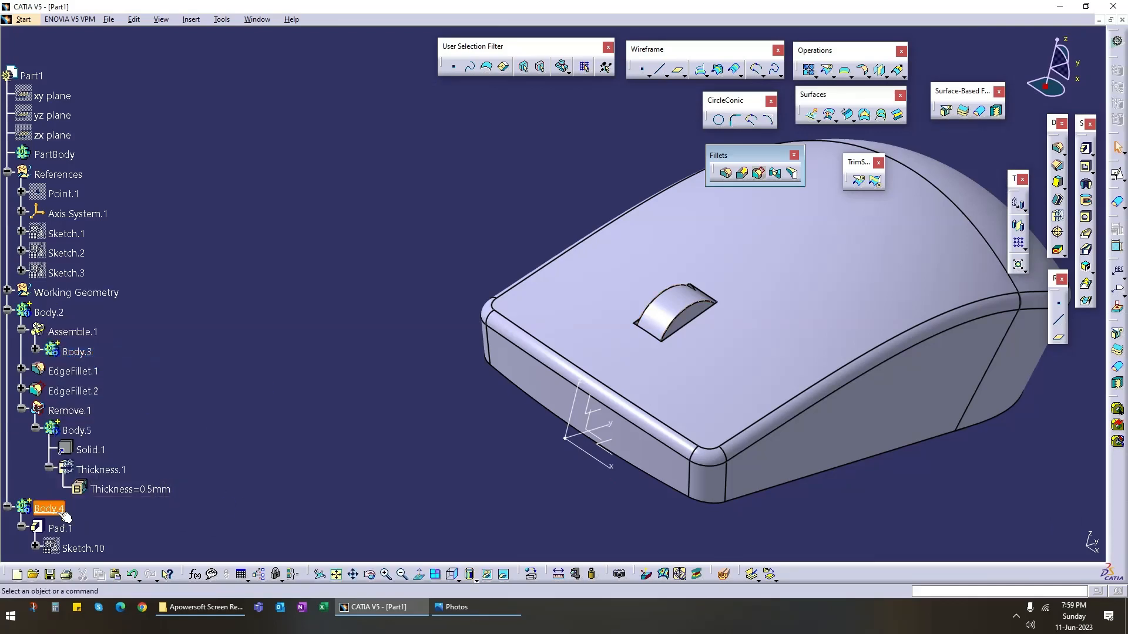
middle_click_drag(529, 435, 440, 395)
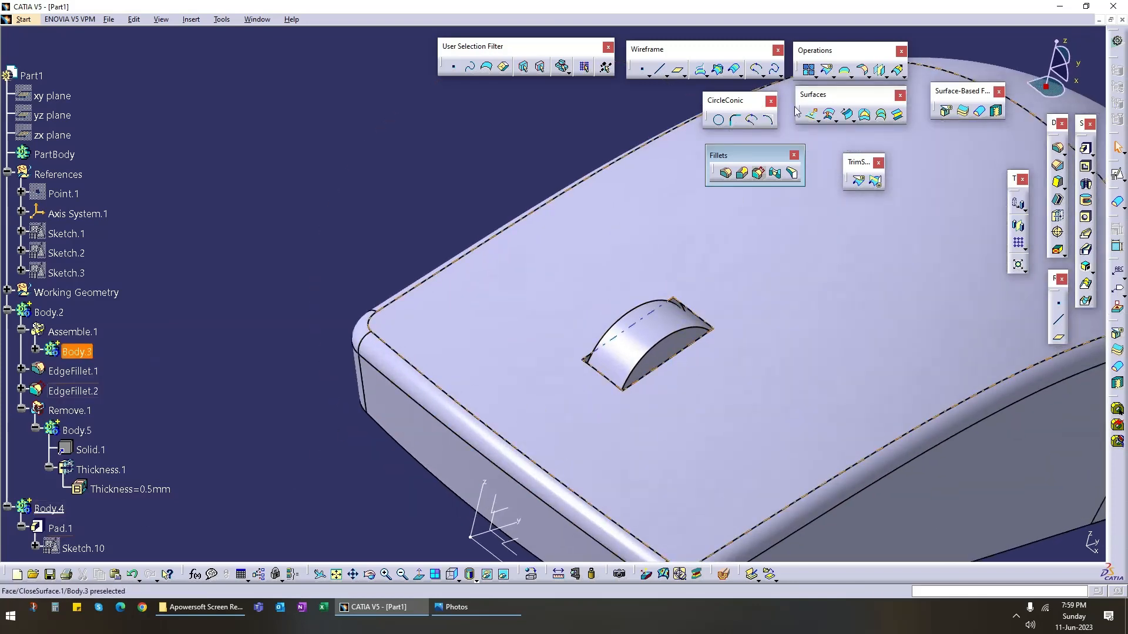
left_click(1057, 148)
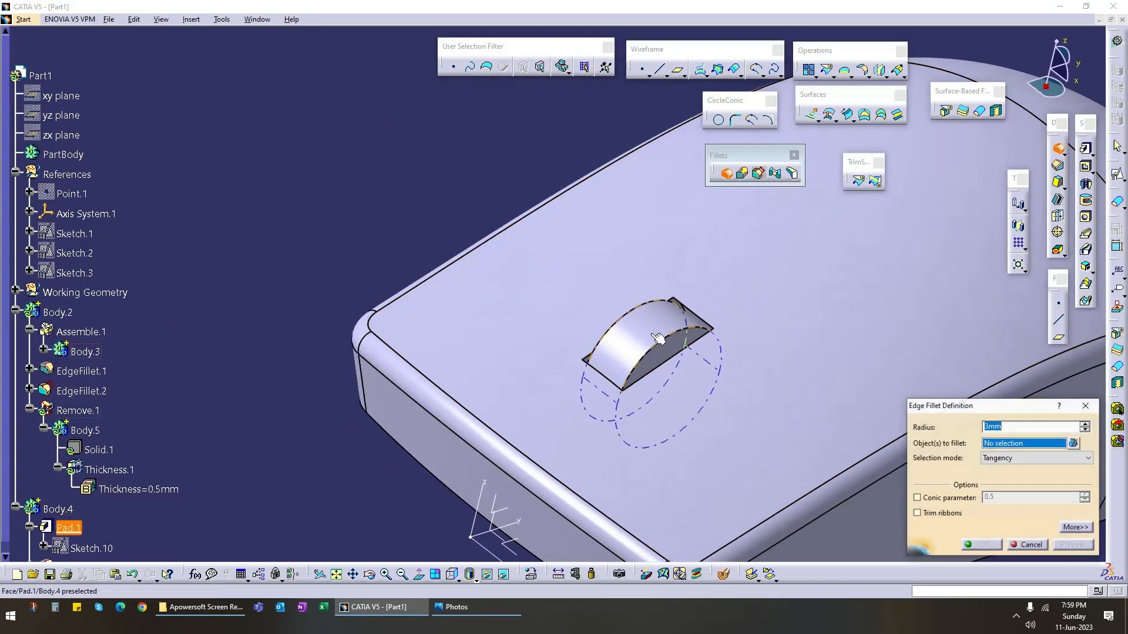
left_click(636, 327)
left_click(639, 319)
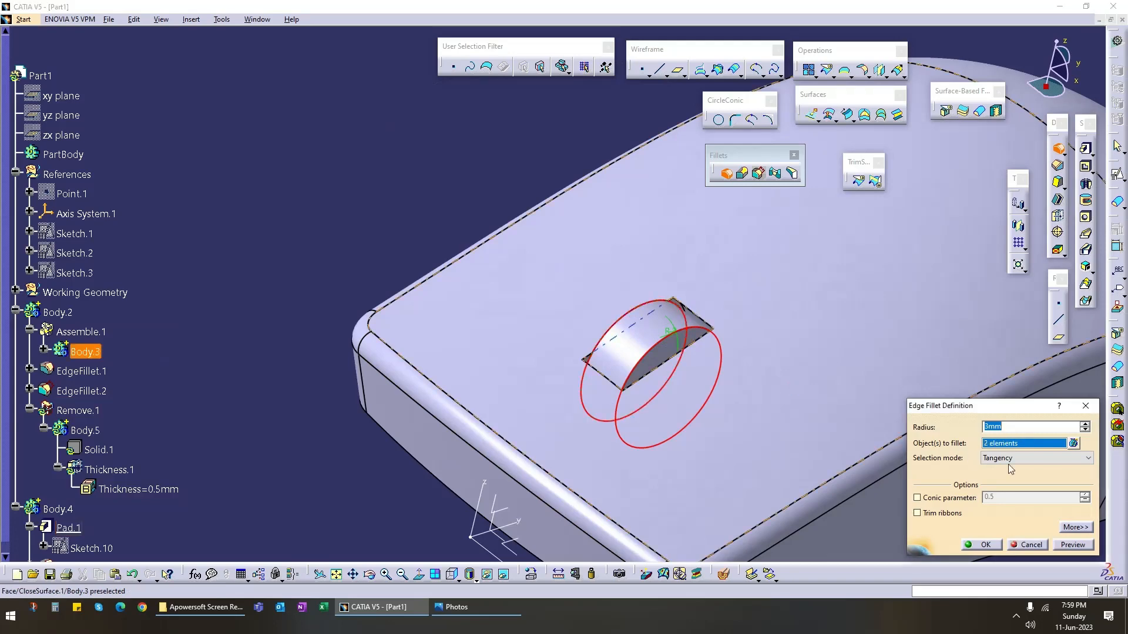
type("0.5")
key("Return")
Step: Change the view mode to shading with edges without smooth edges
middle_click_drag(324, 193, 405, 246)
middle_click_drag(611, 419, 503, 512)
middle_click_drag(732, 412, 620, 458)
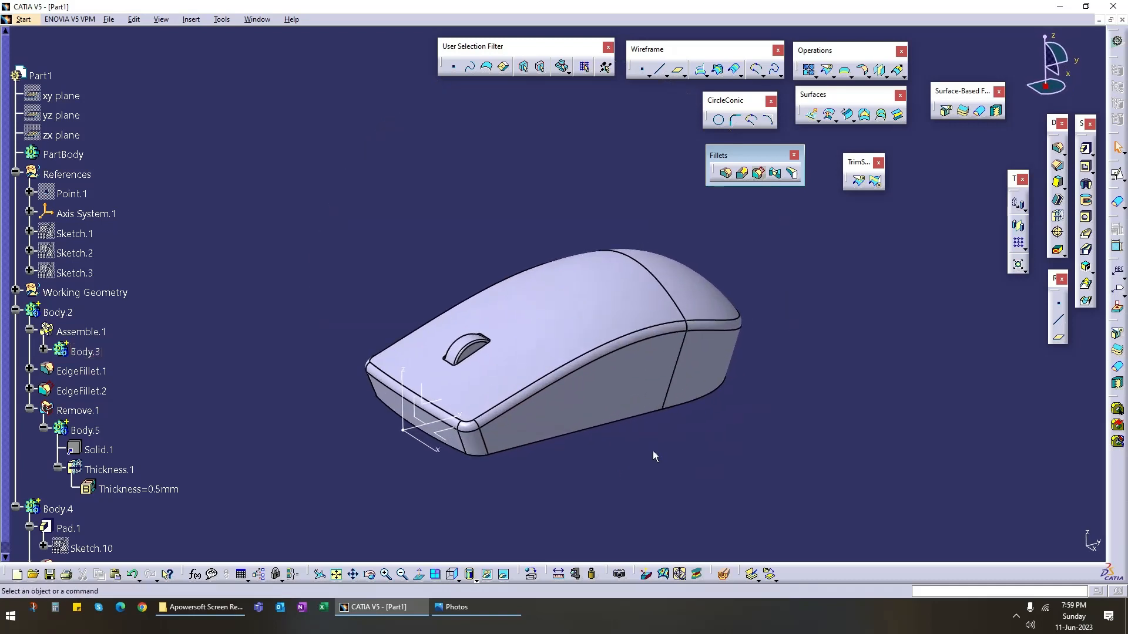
left_click(475, 580)
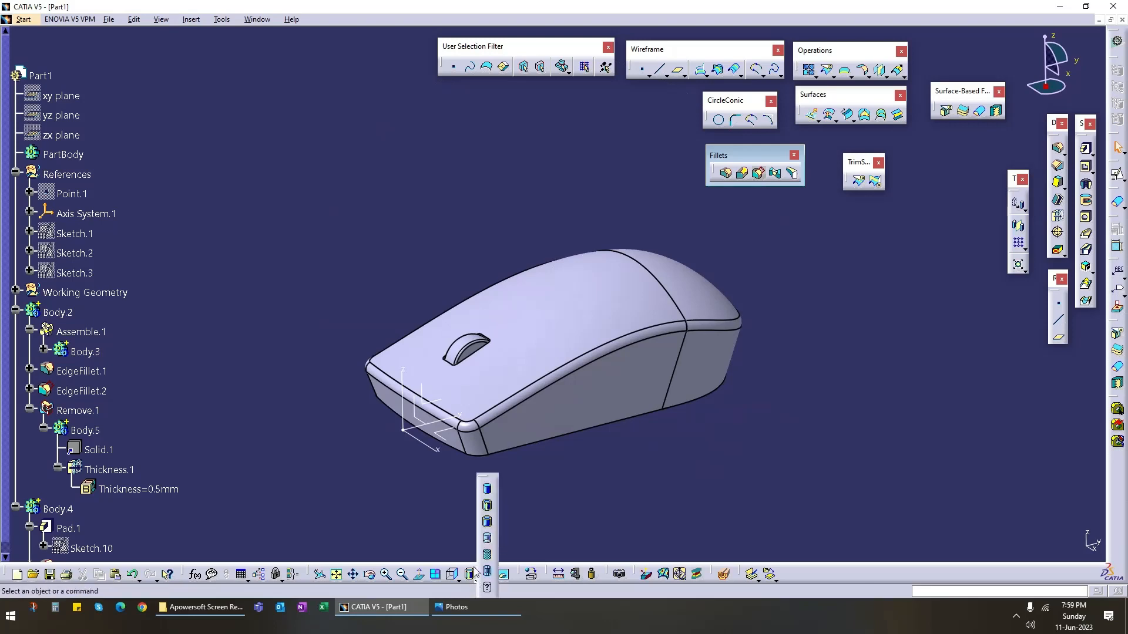
left_click(487, 525)
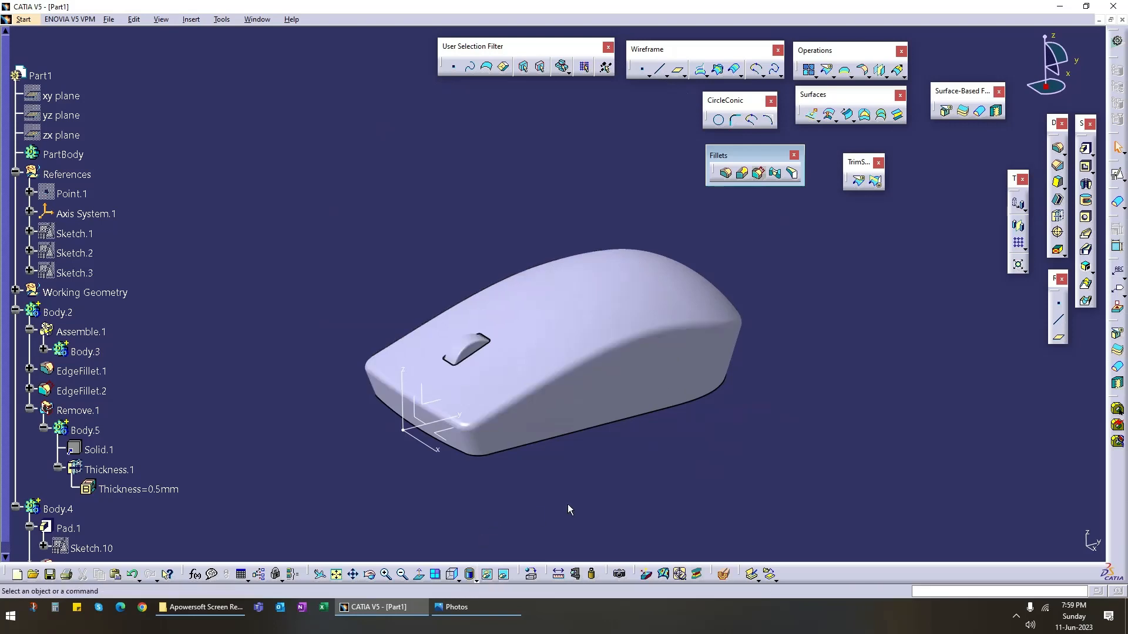
middle_click_drag(528, 509, 589, 451)
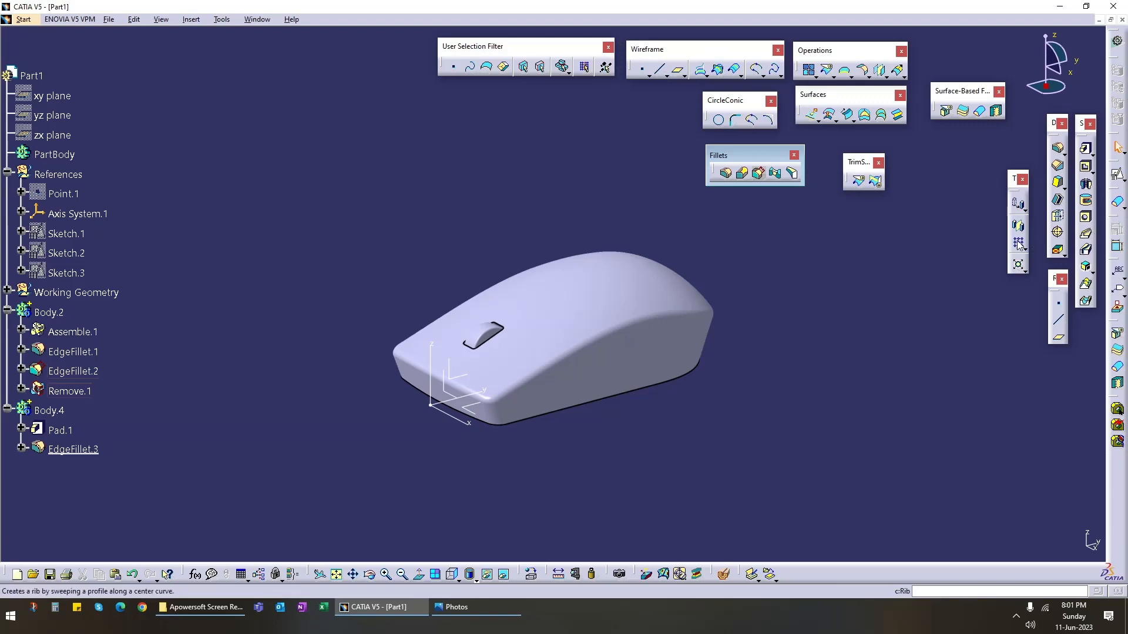
Step: Collapse the Body.2, Body.4 and References branches in the specification tree
left_click(7, 309)
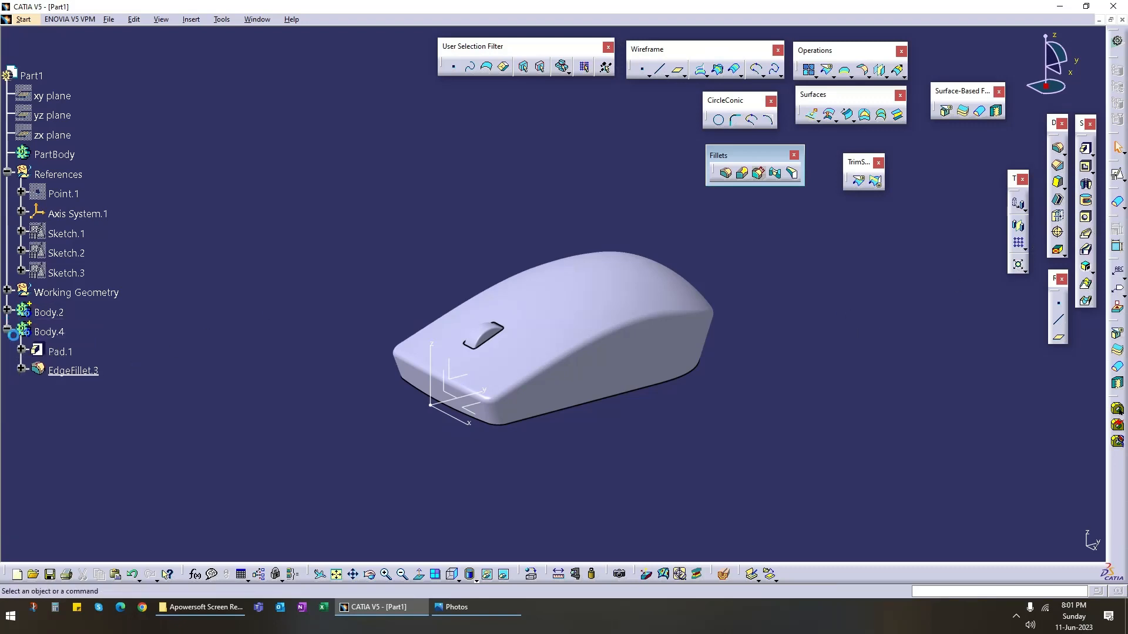
left_click(8, 331)
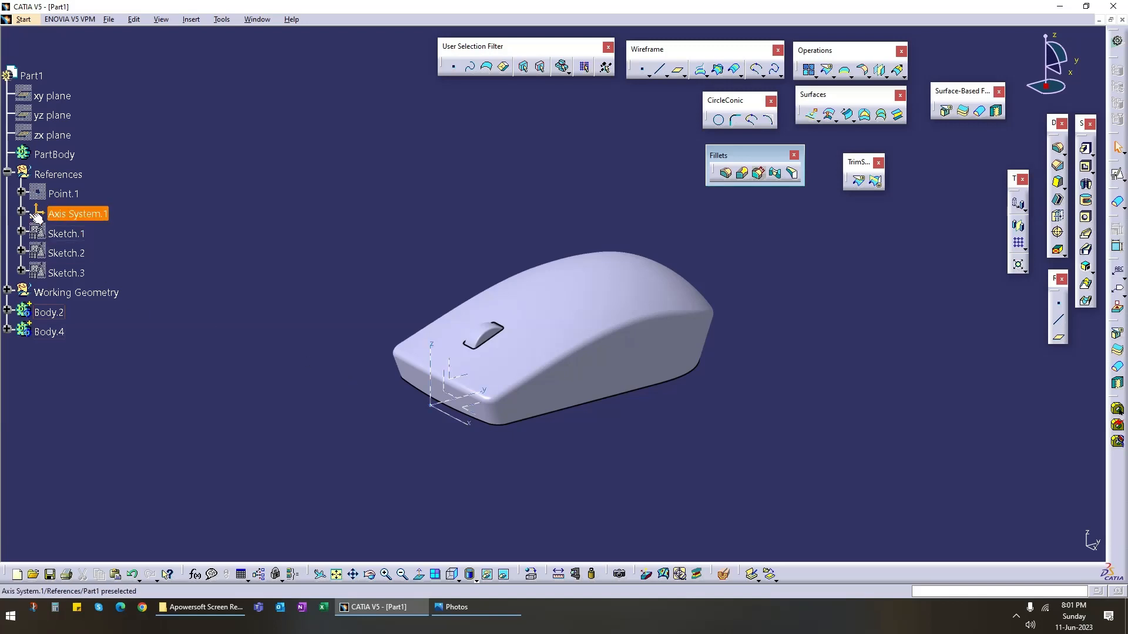
left_click(7, 173)
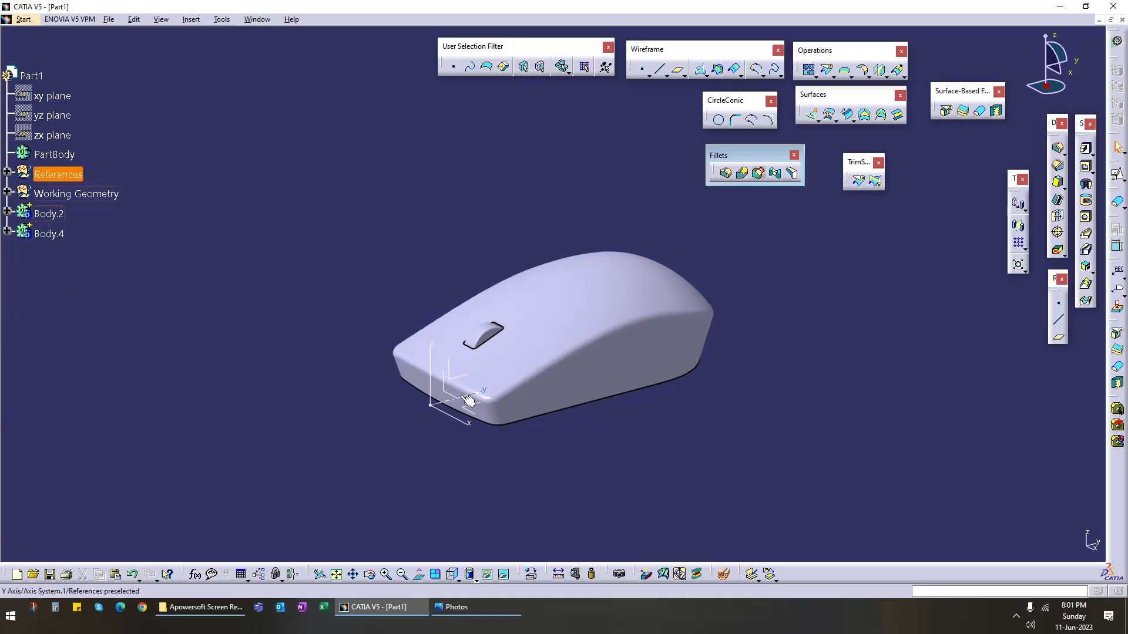